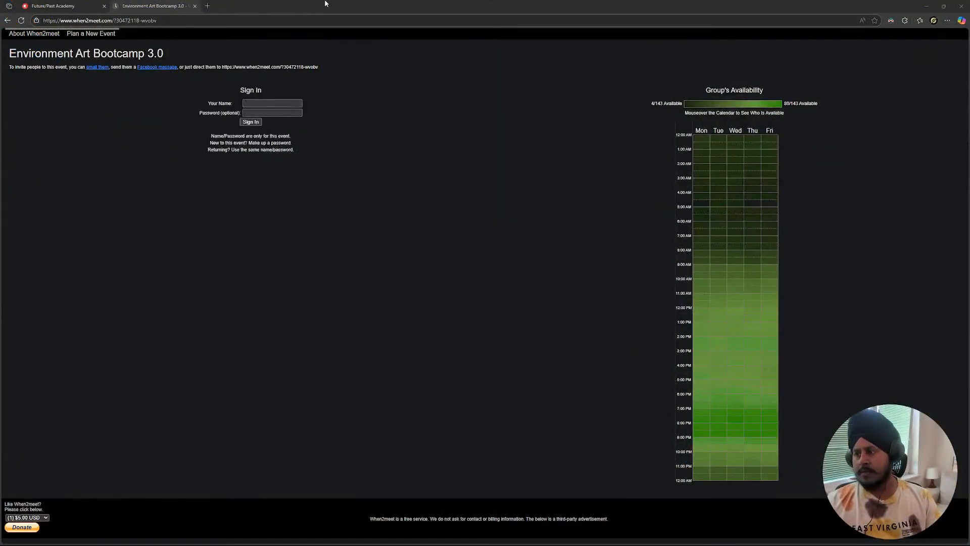
- Switch to the Discord server and open the feedback thread "Session 2025_05_23 - Polishing Blockouts & Asset List"
{"action": "mouse_move", "coordinate": [728, 423]}
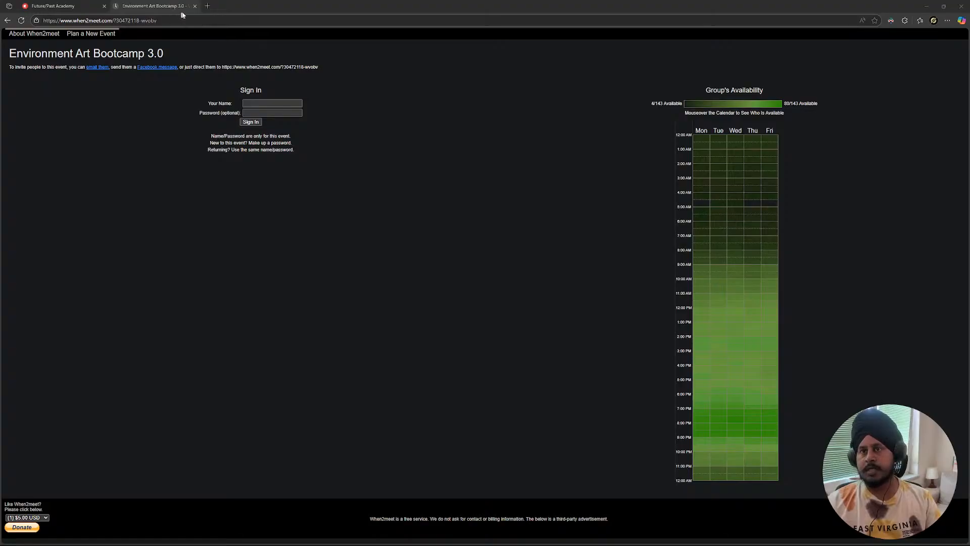
{"action": "left_click", "coordinate": [927, 6]}
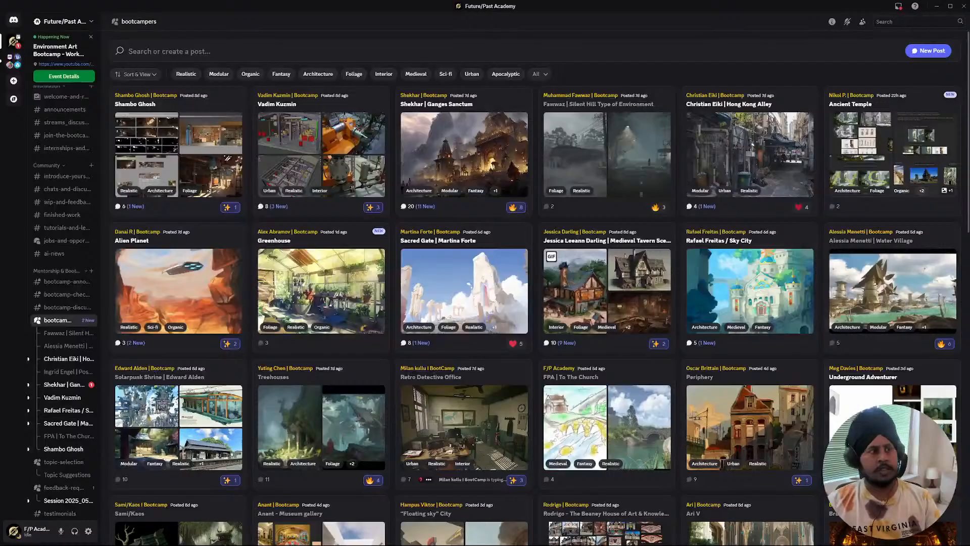
{"action": "left_click", "coordinate": [936, 6]}
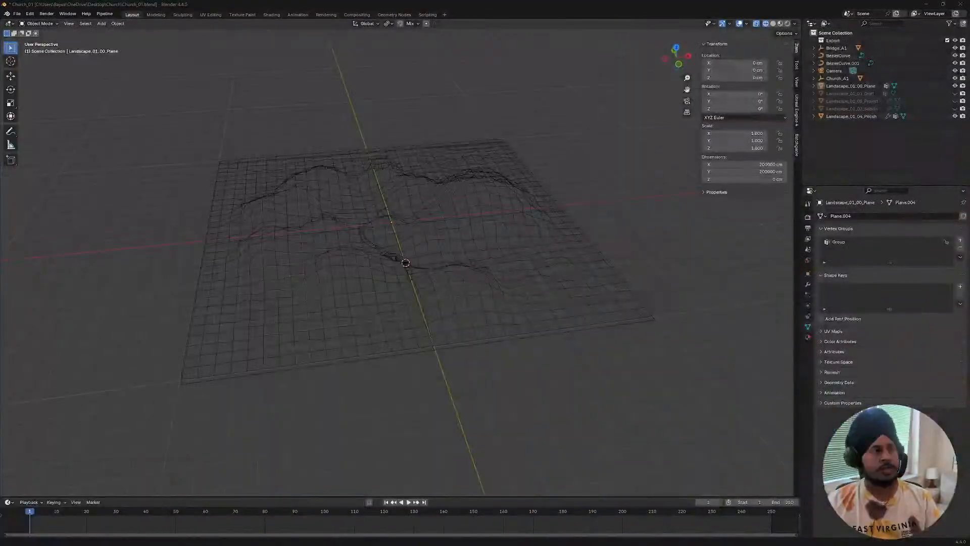
{"action": "left_click_drag", "start_coordinate": [0, 268], "coordinate": [243, 1]}
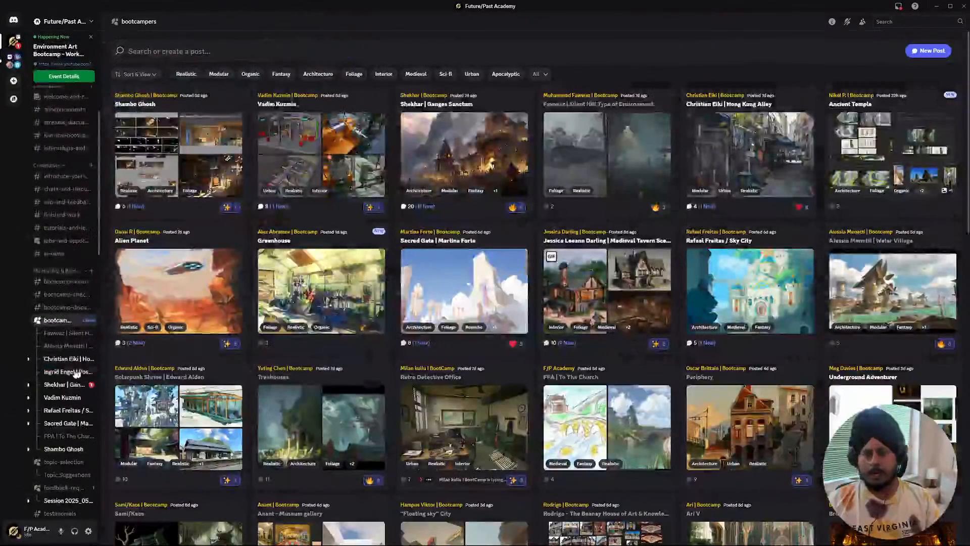
{"action": "scroll", "coordinate": [58, 396], "scroll_direction": "down", "scroll_amount": 3}
{"action": "left_click", "coordinate": [66, 349]}
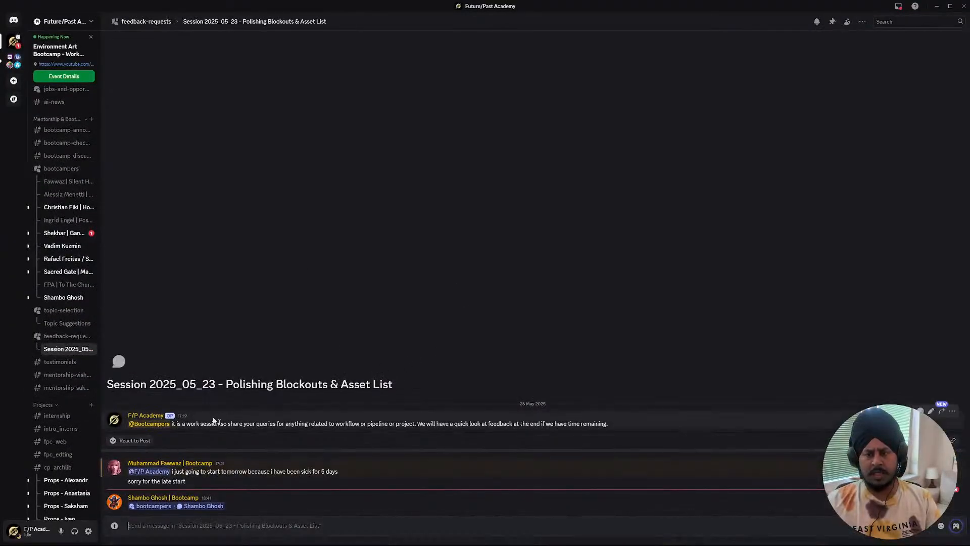
- Open the Topic Suggestions thread and read the suggestion about shader knowledge and world align materials
{"action": "scroll", "coordinate": [78, 331], "scroll_direction": "up", "scroll_amount": 5}
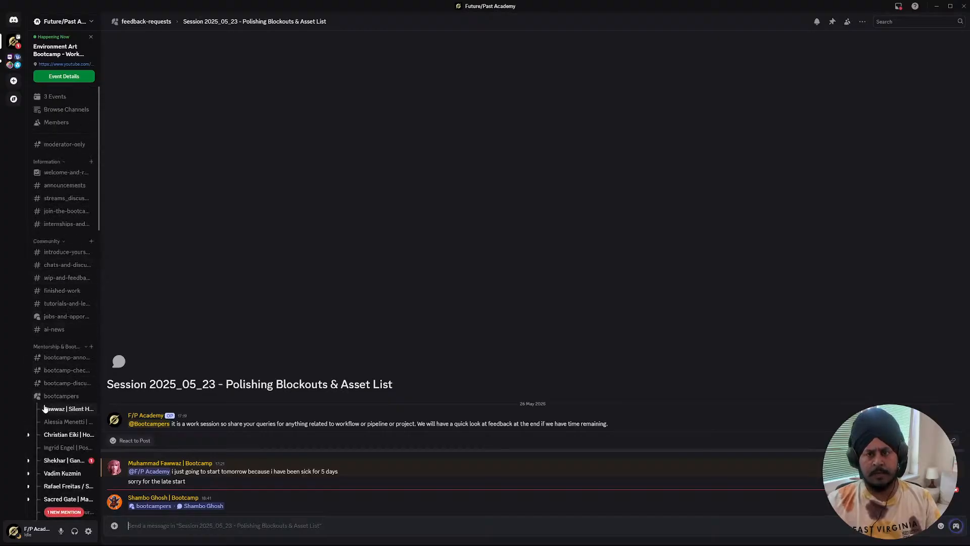
{"action": "mouse_move", "coordinate": [61, 392]}
{"action": "scroll", "coordinate": [60, 394], "scroll_direction": "down", "scroll_amount": 3}
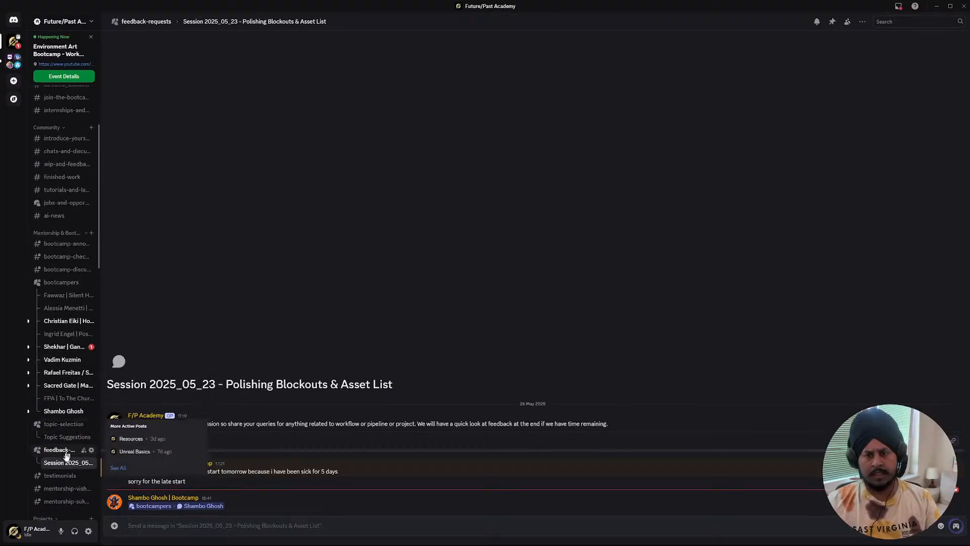
{"action": "left_click", "coordinate": [63, 437]}
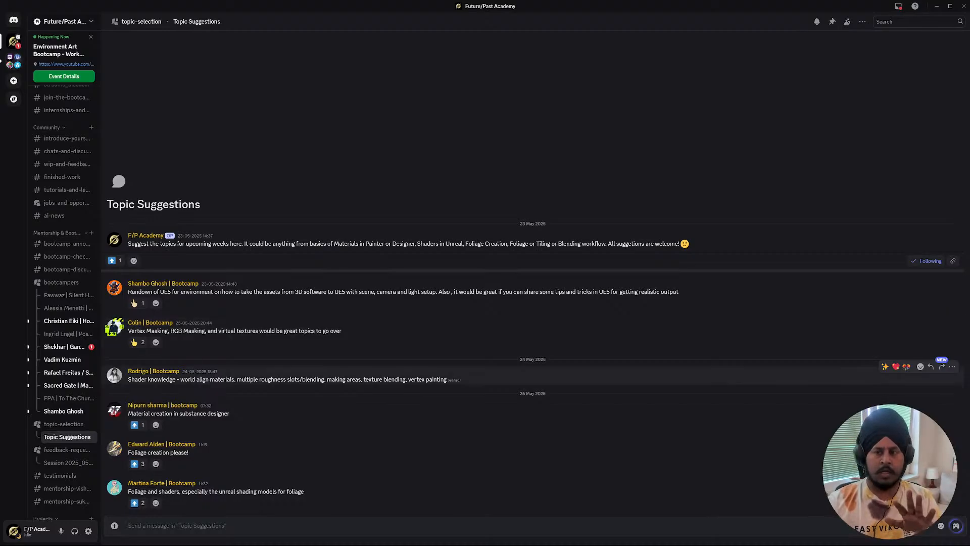
{"action": "left_click_drag", "start_coordinate": [195, 380], "coordinate": [326, 380]}
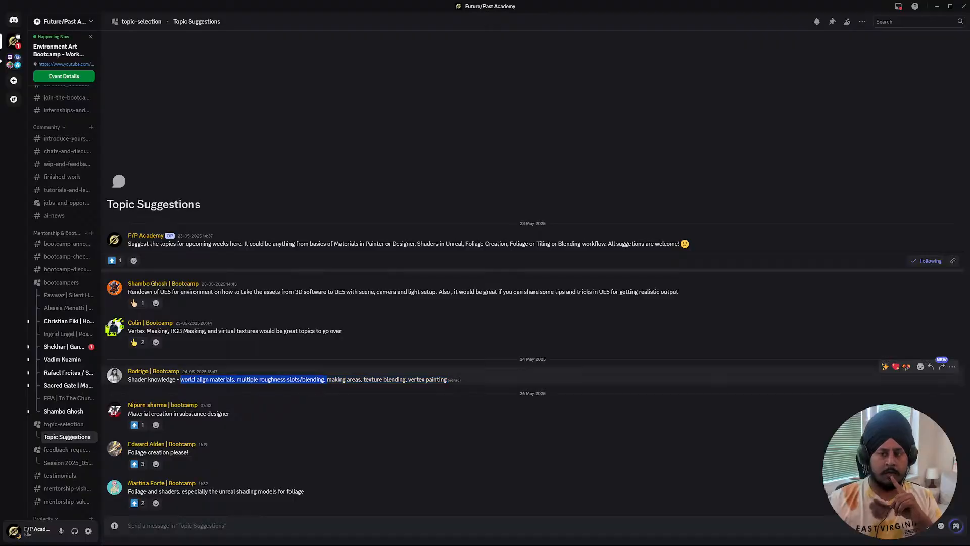
{"action": "left_click", "coordinate": [317, 380]}
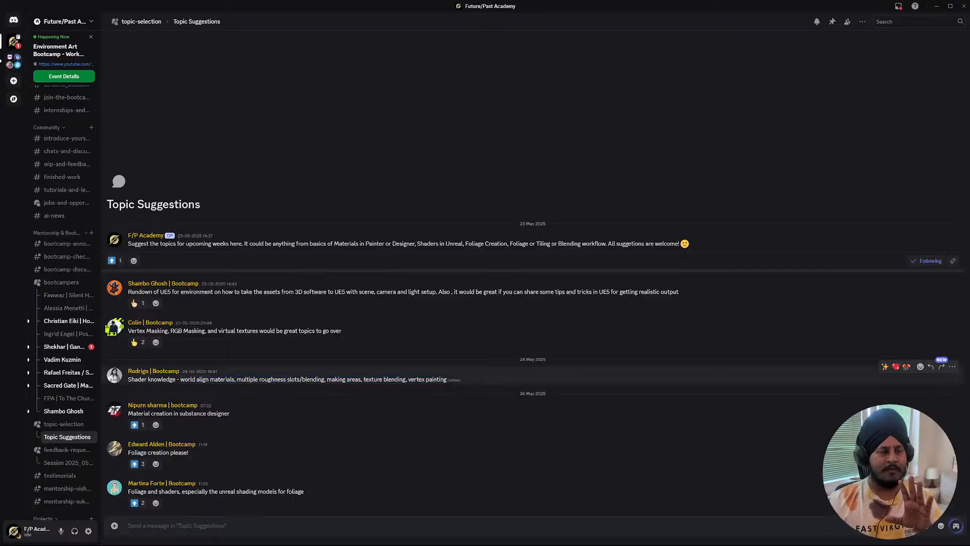
- Switch to Unreal Editor and look over the mountains in the ToTheChurch_01_BL_02 level
{"action": "left_click_drag", "start_coordinate": [557, 3], "coordinate": [666, 545]}
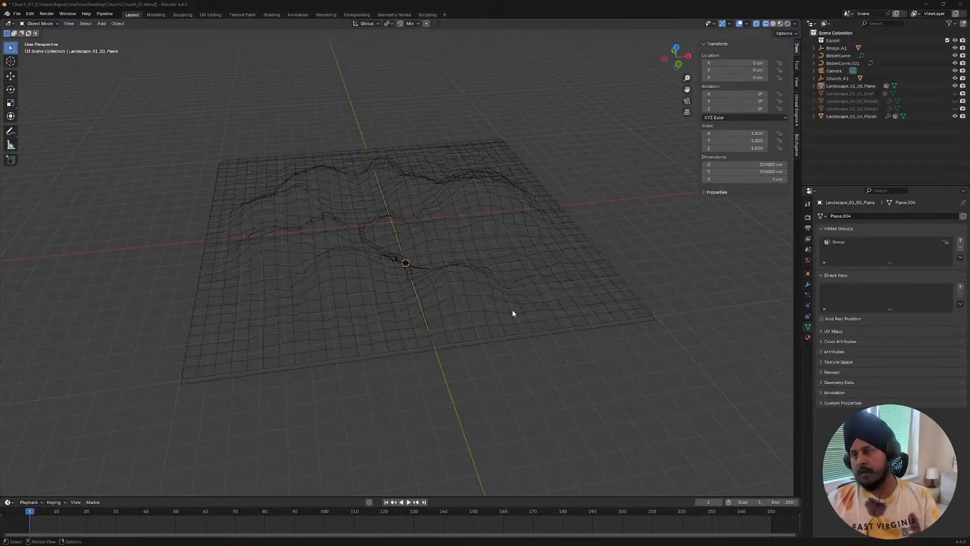
{"action": "mouse_move", "coordinate": [286, 544]}
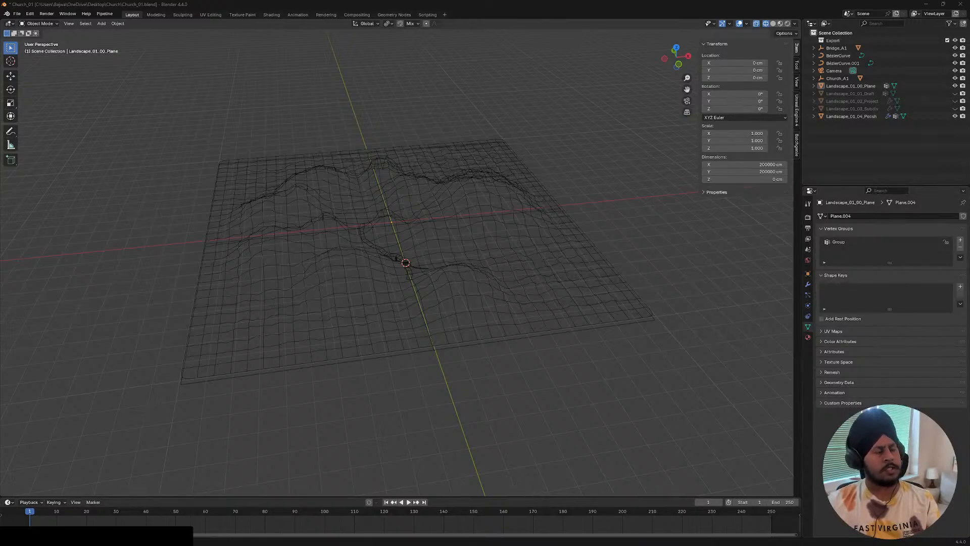
{"action": "left_click_drag", "start_coordinate": [0, 277], "coordinate": [486, 0]}
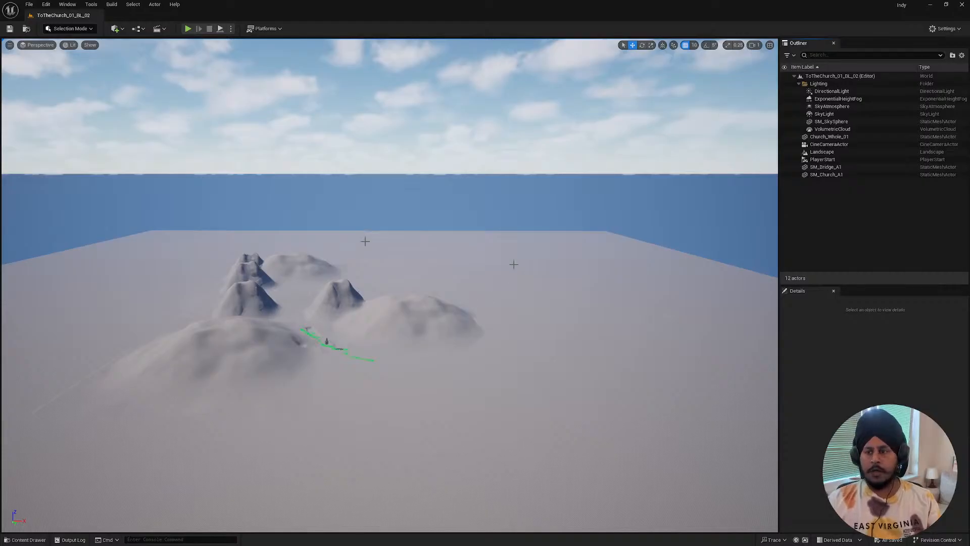
{"action": "right_click_drag", "start_coordinate": [392, 323], "coordinate": [389, 297]}
{"action": "right_click_drag", "start_coordinate": [380, 187], "coordinate": [394, 215]}
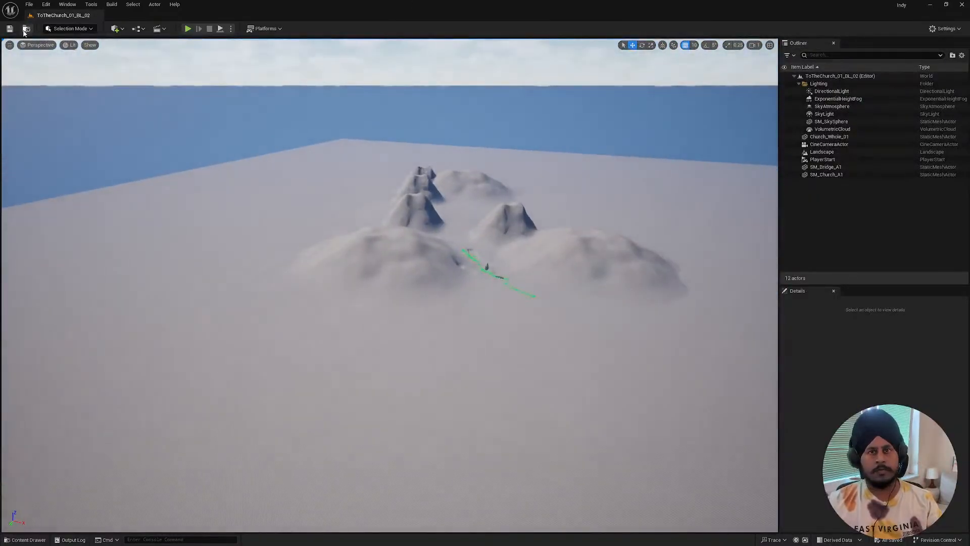
- Create a new level from the Open World template
{"action": "left_click", "coordinate": [29, 5]}
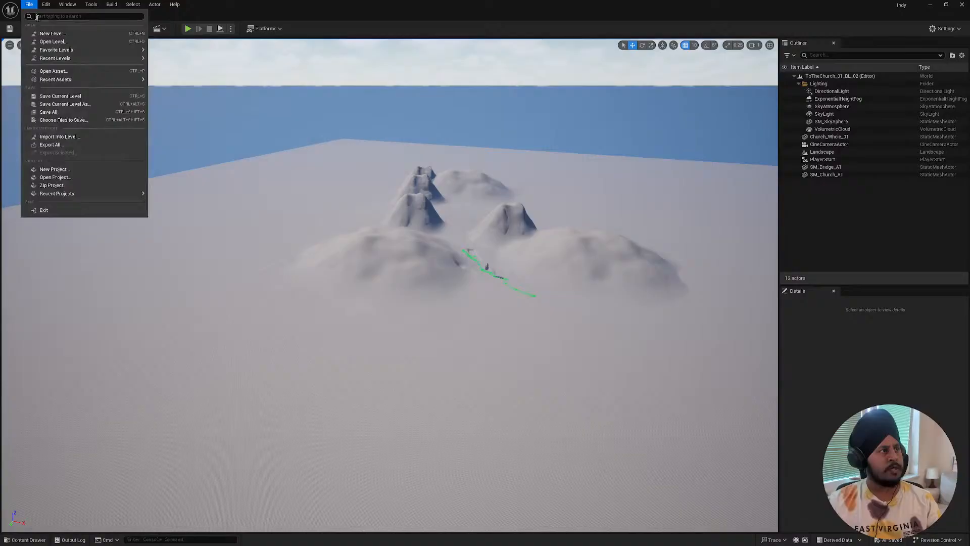
{"action": "left_click", "coordinate": [58, 31]}
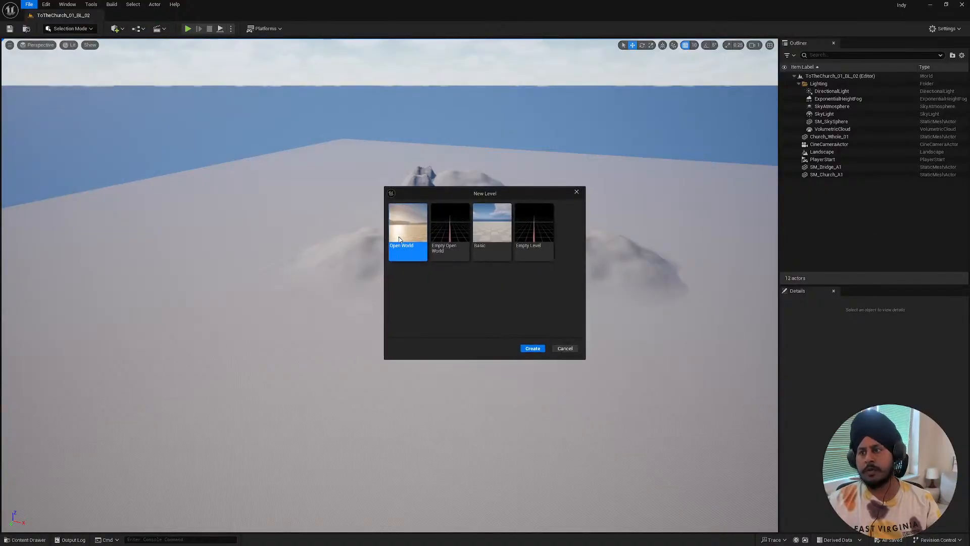
{"action": "left_click", "coordinate": [533, 348]}
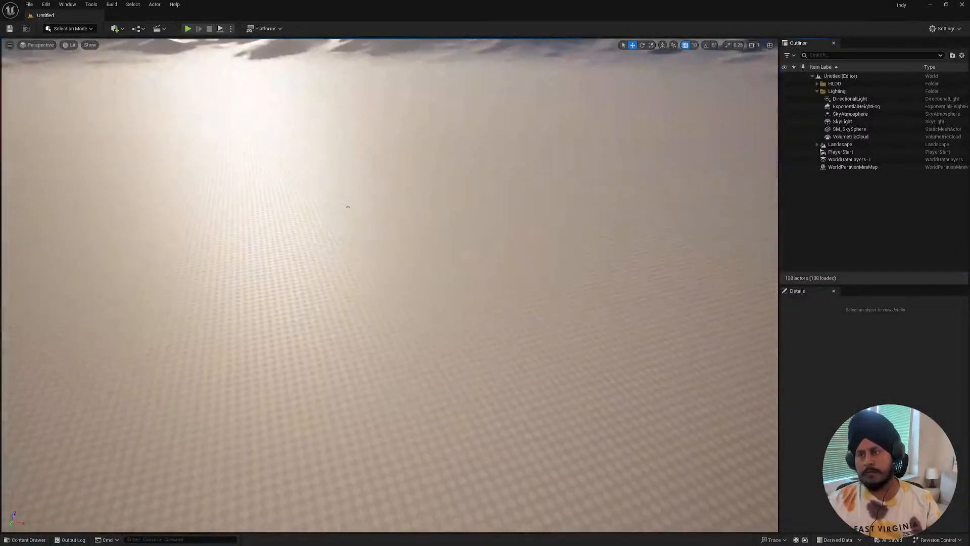
- Enter Landscape mode and lower the Base Landscape layer into a pit with the Sculpt tool
{"action": "right_click_drag", "start_coordinate": [104, 75], "coordinate": [93, 76]}
{"action": "left_click", "coordinate": [79, 29]}
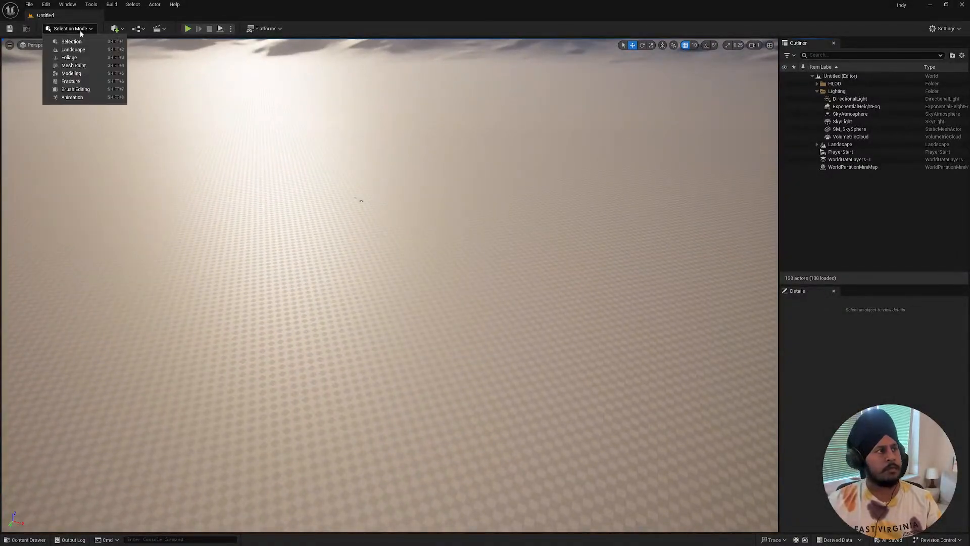
{"action": "left_click", "coordinate": [77, 49]}
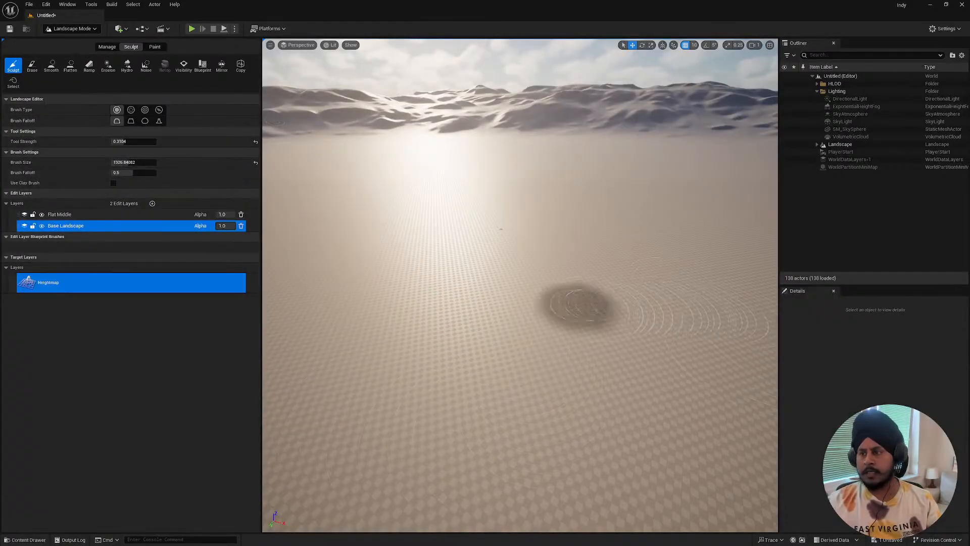
{"action": "left_click_drag", "start_coordinate": [486, 316], "coordinate": [486, 316], "text": "shift"}
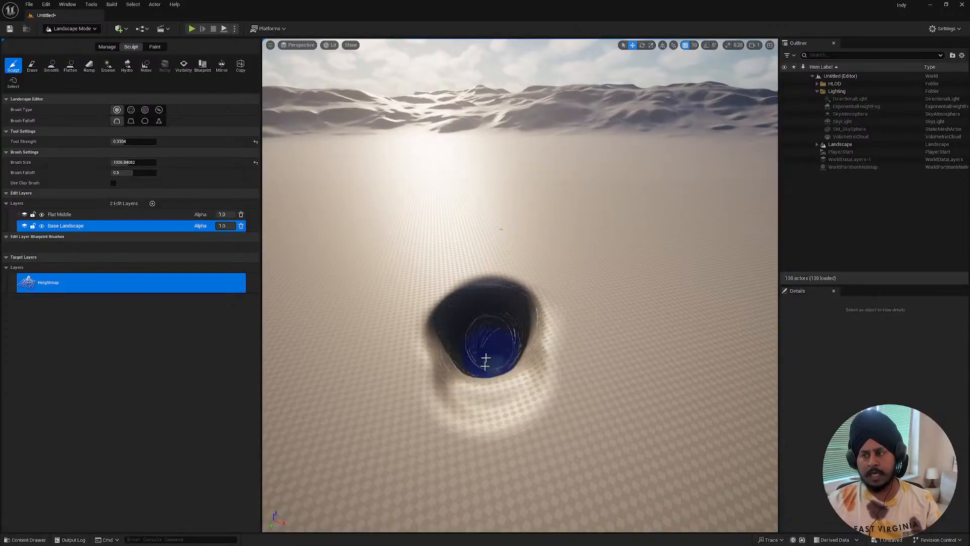
{"action": "left_click_drag", "start_coordinate": [486, 361], "coordinate": [484, 384], "text": "shift"}
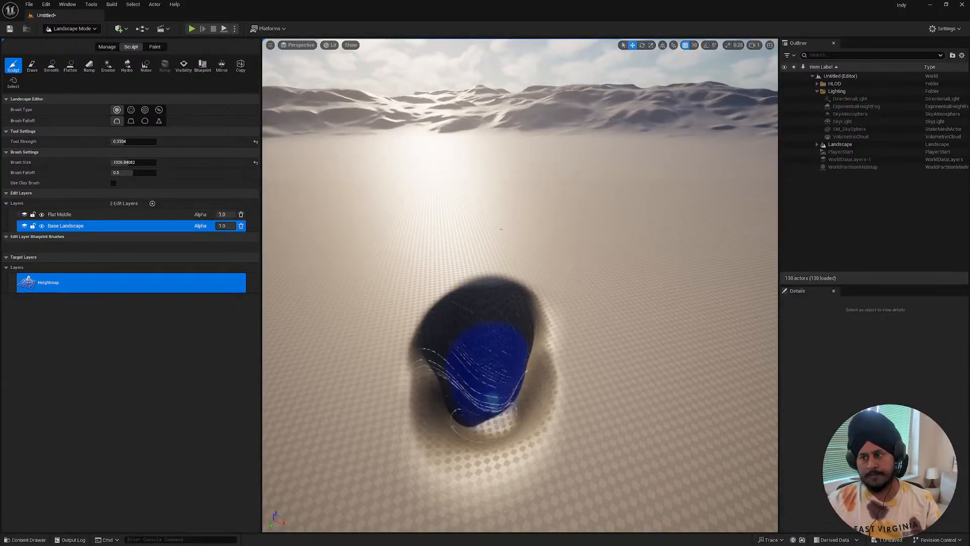
- Move closer to the pit and sculpt its floor further down and towards the near side
{"action": "mouse_move", "coordinate": [486, 384]}
{"action": "right_mouse_down"}
{"action": "mouse_move", "coordinate": [462, 434]}
{"action": "mouse_move", "coordinate": [483, 407]}
{"action": "right_mouse_up"}
{"action": "key", "text": "w"}
{"action": "scroll", "coordinate": [483, 383], "scroll_direction": "up", "scroll_amount": 4}
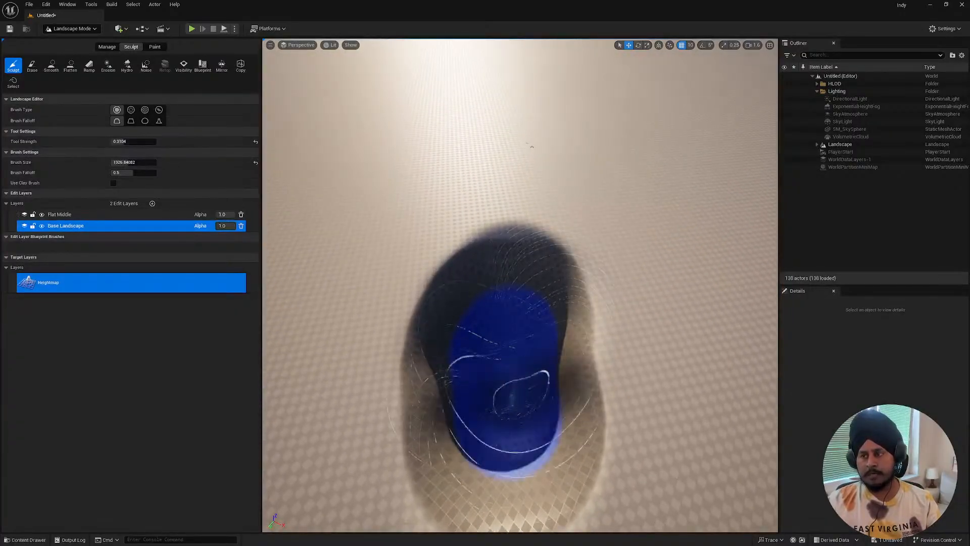
{"action": "left_click_drag", "start_coordinate": [513, 402], "coordinate": [511, 429], "text": "shift"}
- Examine the depth of the sculpted pit from below the landscape surface
{"action": "mouse_move", "coordinate": [511, 428]}
{"action": "right_mouse_down"}
{"action": "mouse_move", "coordinate": [485, 422]}
{"action": "mouse_move", "coordinate": [488, 361]}
{"action": "mouse_move", "coordinate": [513, 404]}
{"action": "mouse_move", "coordinate": [514, 391]}
{"action": "right_mouse_up"}
{"action": "key", "text": "s"}
{"action": "key", "text": "e"}
{"action": "key", "text": "q"}
{"action": "key", "text": "s"}
{"action": "key", "text": "q"}
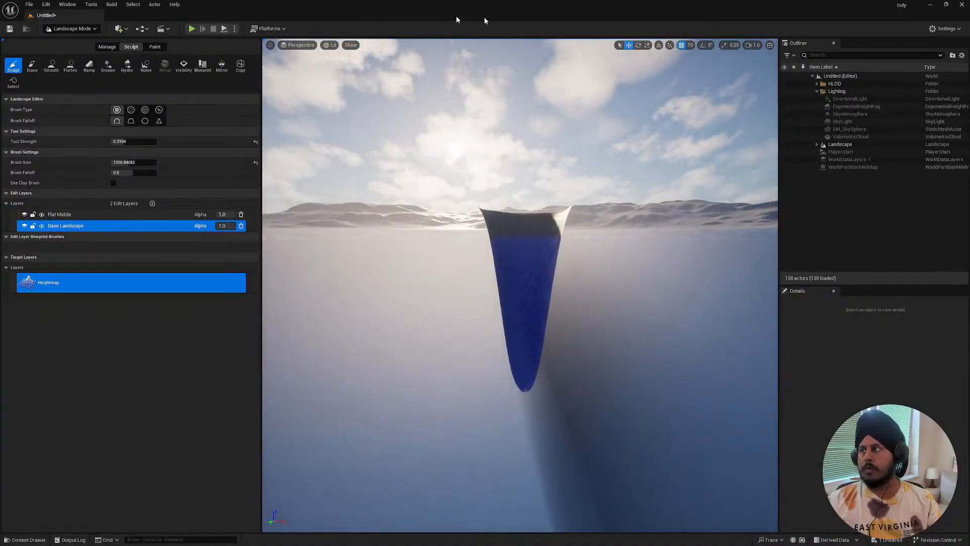
- Reopen the recent level ToTheChurch_01_BL_02, discarding the untitled level without saving
{"action": "left_click", "coordinate": [29, 4]}
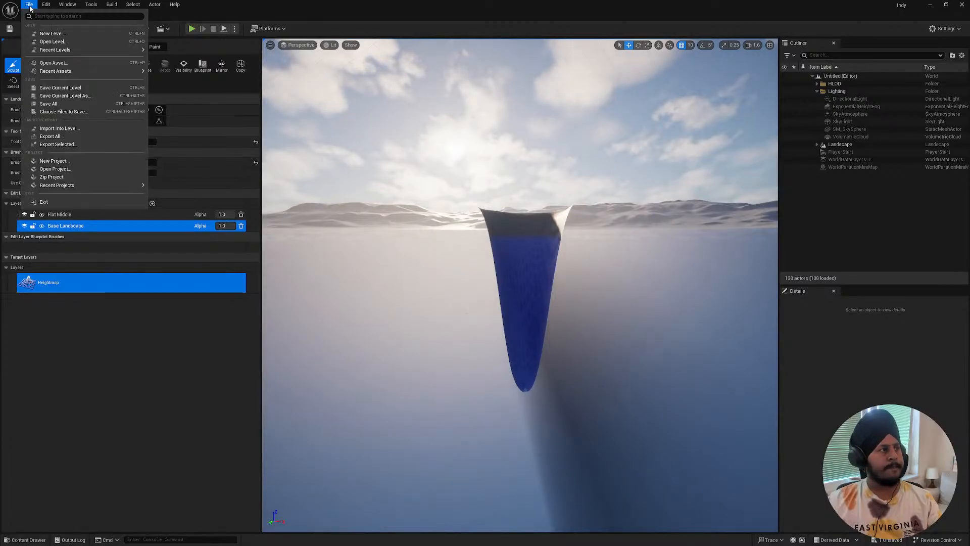
{"action": "mouse_move", "coordinate": [80, 49]}
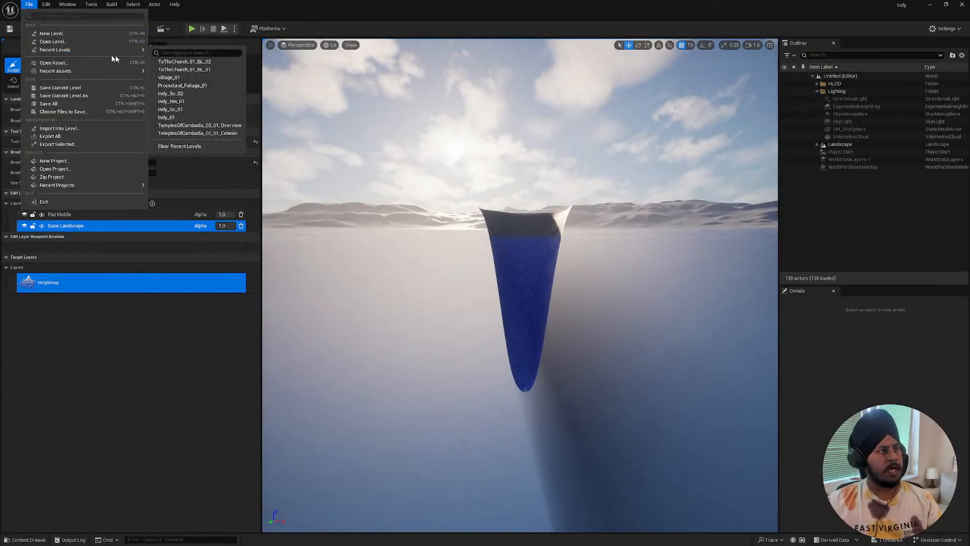
{"action": "left_click", "coordinate": [176, 61]}
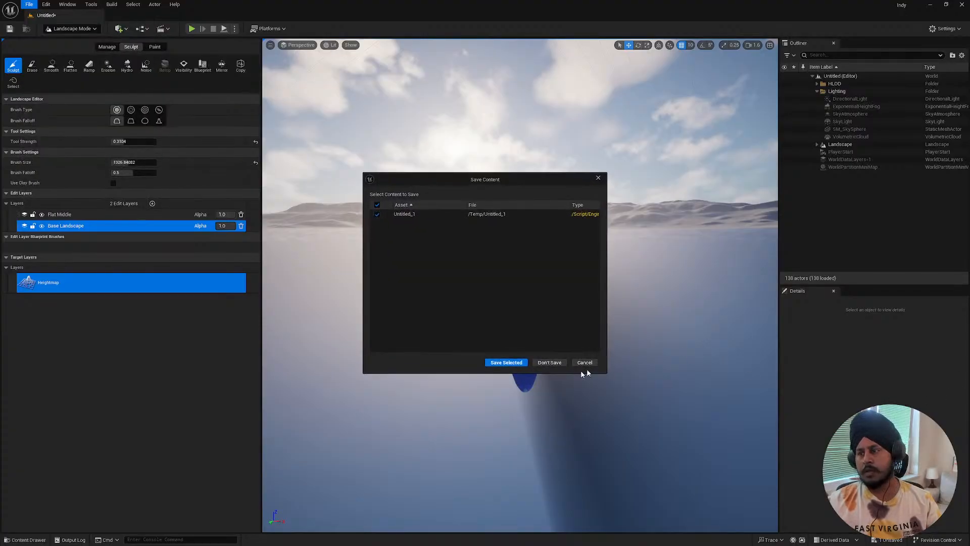
{"action": "left_click", "coordinate": [549, 362]}
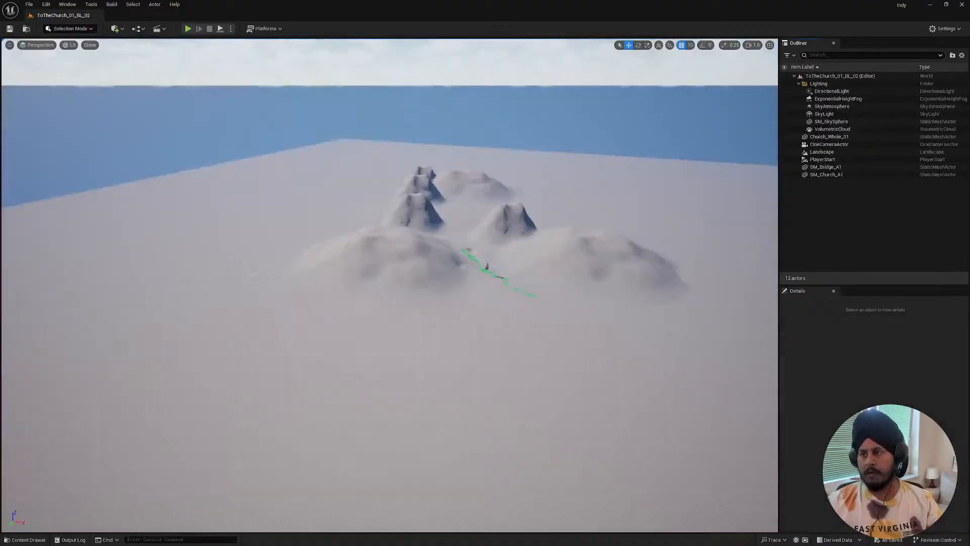
- Select and frame the landscape, and inspect the terrain around the church and bridge up close
{"action": "right_click_drag", "start_coordinate": [518, 209], "coordinate": [483, 177]}
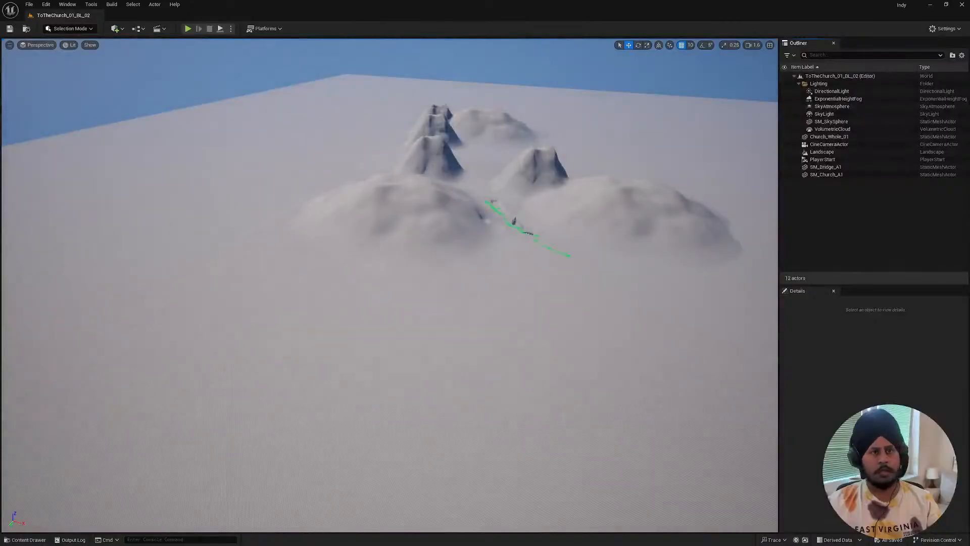
{"action": "left_click", "coordinate": [396, 297]}
{"action": "key", "text": "f"}
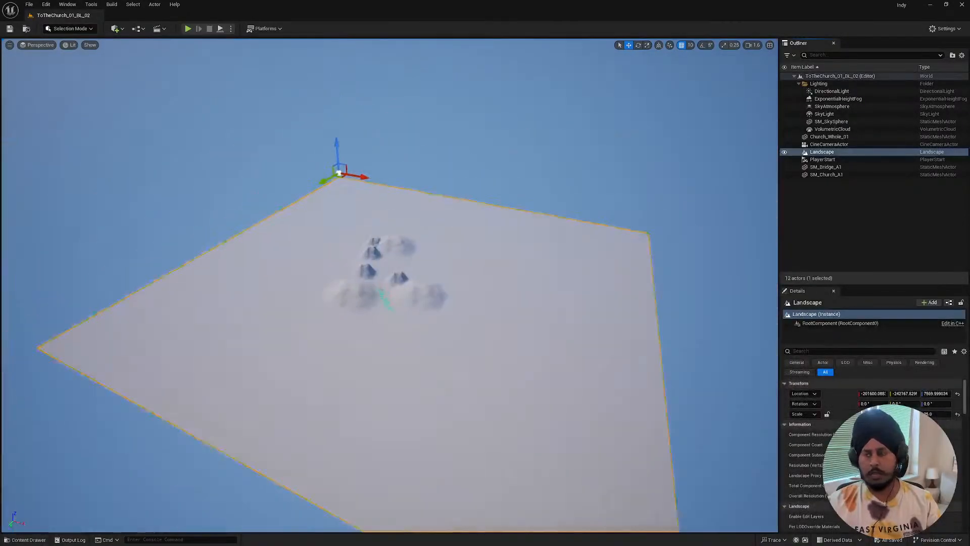
{"action": "right_click_drag", "start_coordinate": [493, 264], "coordinate": [613, 293]}
{"action": "key", "text": "w"}
{"action": "scroll", "coordinate": [505, 281], "scroll_direction": "up", "scroll_amount": 2}
{"action": "key", "text": "w"}
{"action": "key", "text": "a"}
{"action": "scroll", "coordinate": [616, 281], "scroll_direction": "down", "scroll_amount": 1}
{"action": "key", "text": "w"}
{"action": "scroll", "coordinate": [601, 283], "scroll_direction": "up", "scroll_amount": 1}
{"action": "key", "text": "w"}
{"action": "key", "text": "d"}
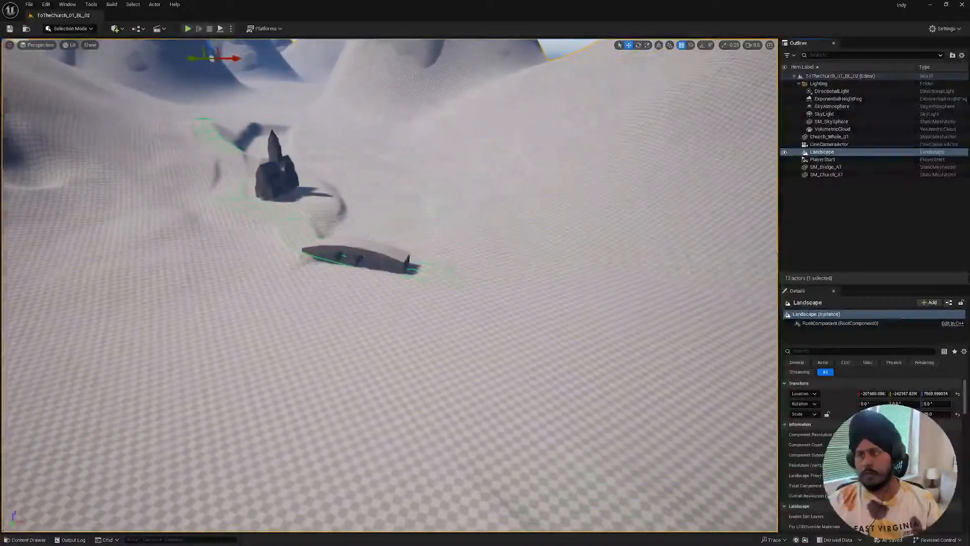
{"action": "right_click_drag", "start_coordinate": [426, 286], "coordinate": [428, 287]}
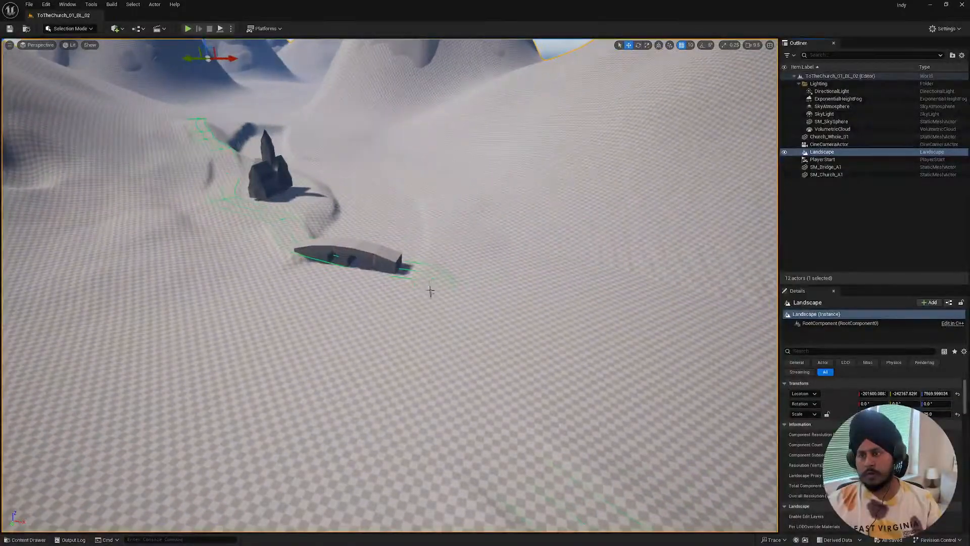
- Enter Landscape mode for the church level and survey the hills and valley around the church and bridge
{"action": "left_click", "coordinate": [63, 28]}
{"action": "left_click", "coordinate": [73, 57]}
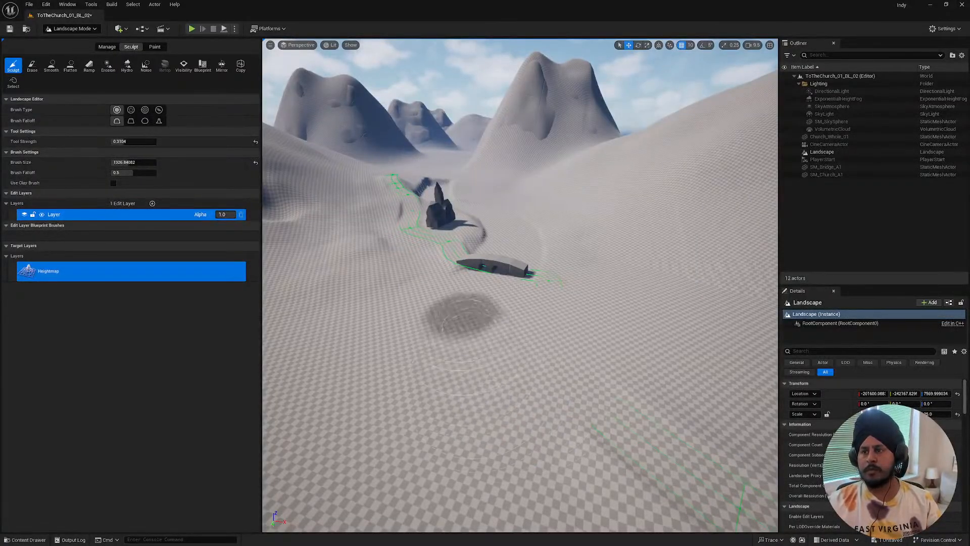
{"action": "mouse_move", "coordinate": [464, 315]}
{"action": "right_mouse_down"}
{"action": "mouse_move", "coordinate": [424, 301]}
{"action": "mouse_move", "coordinate": [364, 323]}
{"action": "mouse_move", "coordinate": [369, 333]}
{"action": "right_mouse_up"}
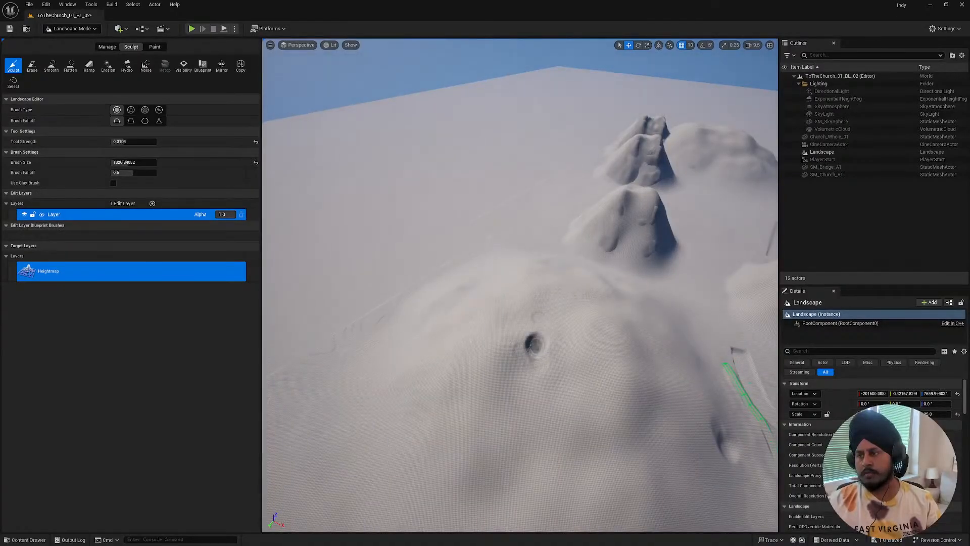
{"action": "mouse_move", "coordinate": [534, 427]}
{"action": "right_mouse_down"}
{"action": "mouse_move", "coordinate": [662, 430]}
{"action": "mouse_move", "coordinate": [538, 420]}
{"action": "mouse_move", "coordinate": [565, 344]}
{"action": "mouse_move", "coordinate": [566, 363]}
{"action": "mouse_move", "coordinate": [555, 329]}
{"action": "right_mouse_up"}
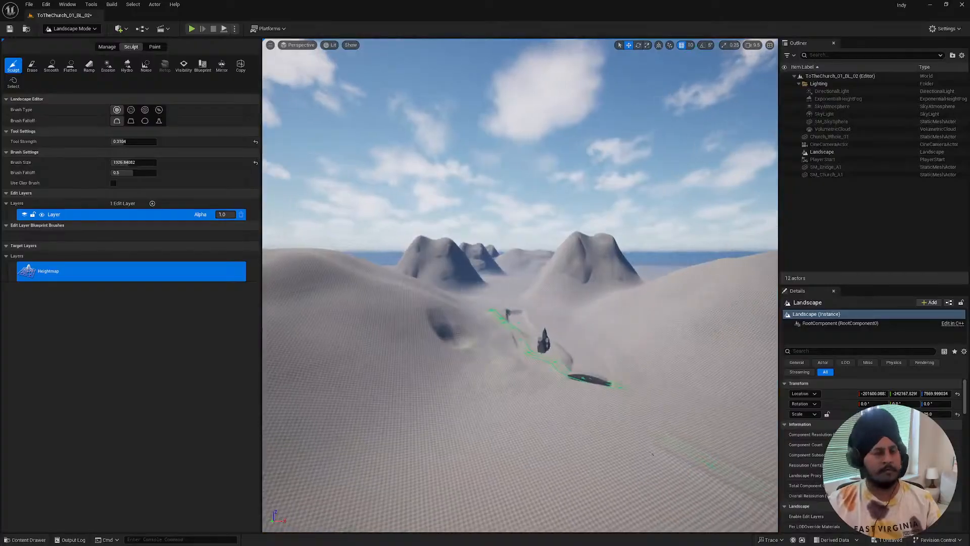
{"action": "right_click_drag", "start_coordinate": [560, 409], "coordinate": [559, 409]}
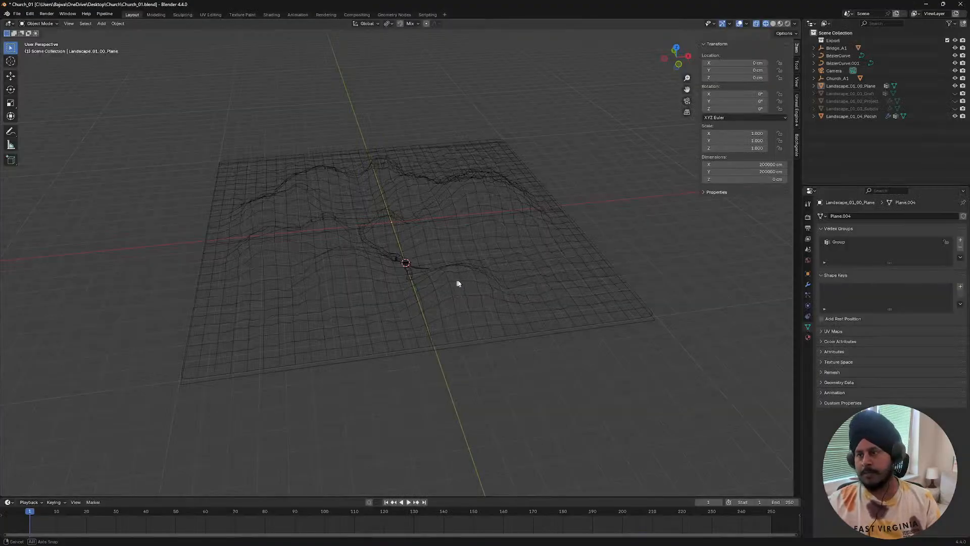
- Hide Landscape_01_04_Polish and show Landscape_01_01_Draft to present the first draft of the terrain
{"action": "middle_click_drag", "start_coordinate": [460, 281], "coordinate": [454, 281]}
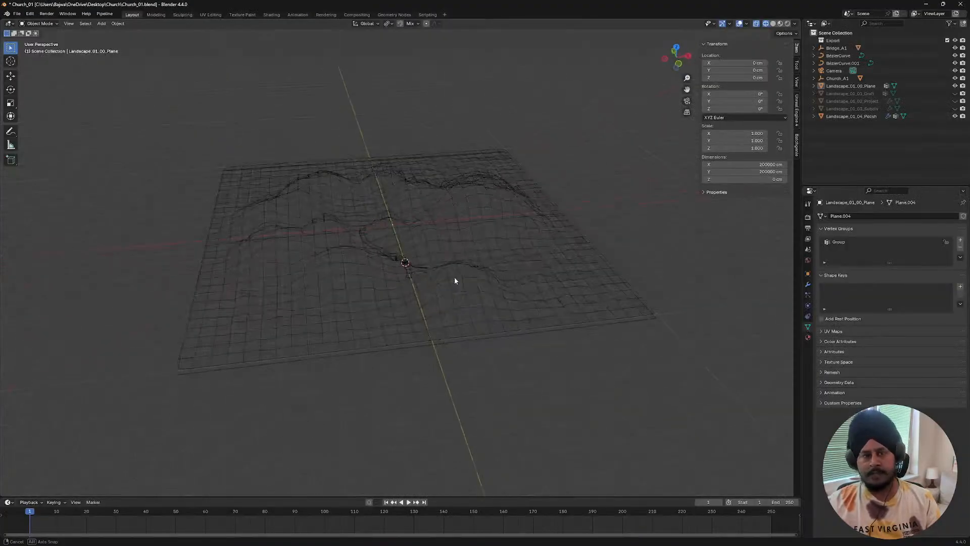
{"action": "scroll", "coordinate": [454, 281], "scroll_direction": "up", "scroll_amount": 3}
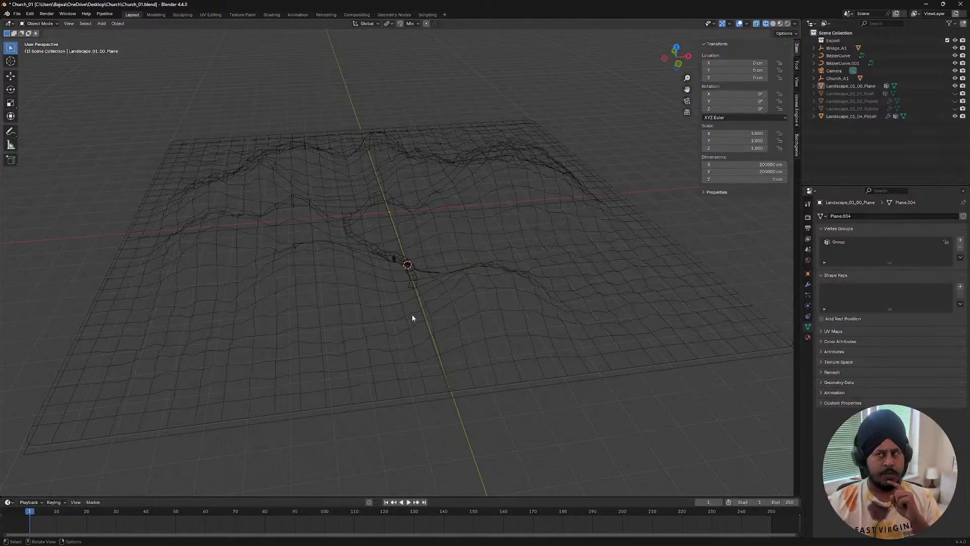
{"action": "middle_click_drag", "start_coordinate": [416, 310], "coordinate": [429, 299]}
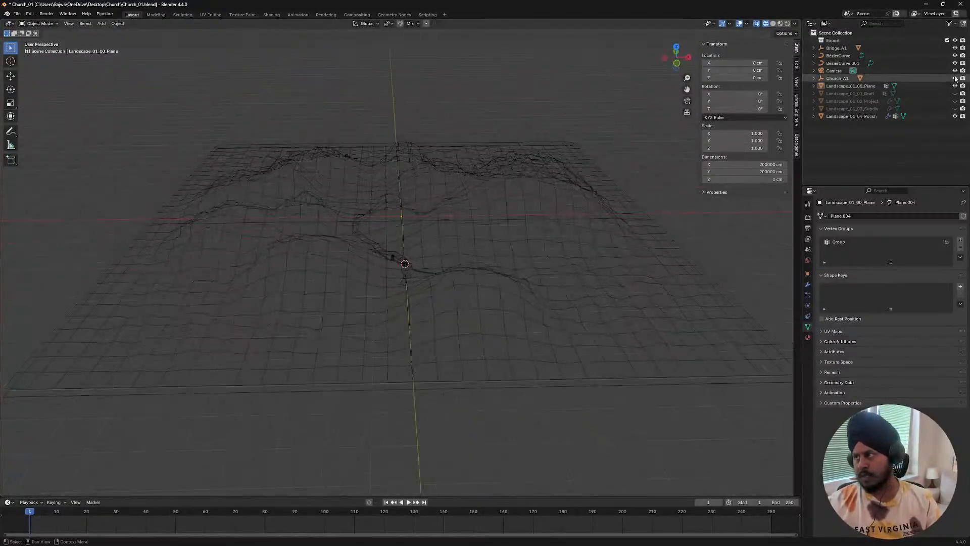
{"action": "left_click", "coordinate": [955, 116]}
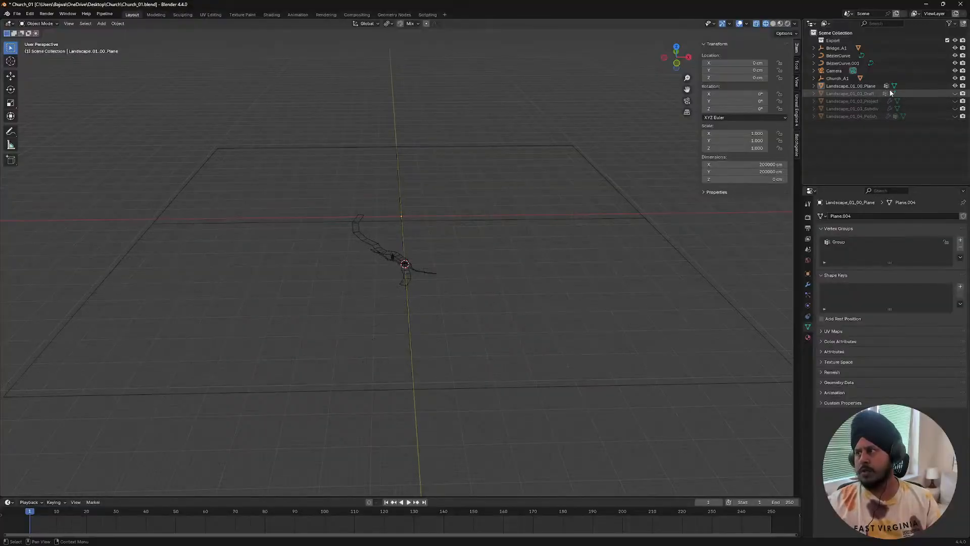
{"action": "middle_click_drag", "start_coordinate": [498, 162], "coordinate": [505, 172]}
{"action": "left_click", "coordinate": [955, 93]}
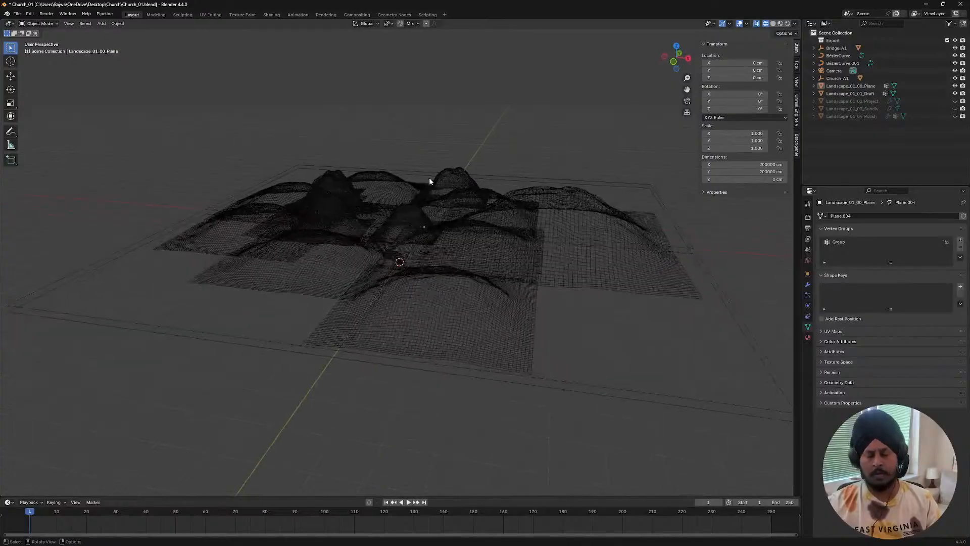
- Switch the viewport from wireframe to Solid shading
{"action": "key", "text": "z"}
{"action": "left_click", "coordinate": [417, 236]}
{"action": "key", "text": "z"}
{"action": "left_click", "coordinate": [472, 210]}
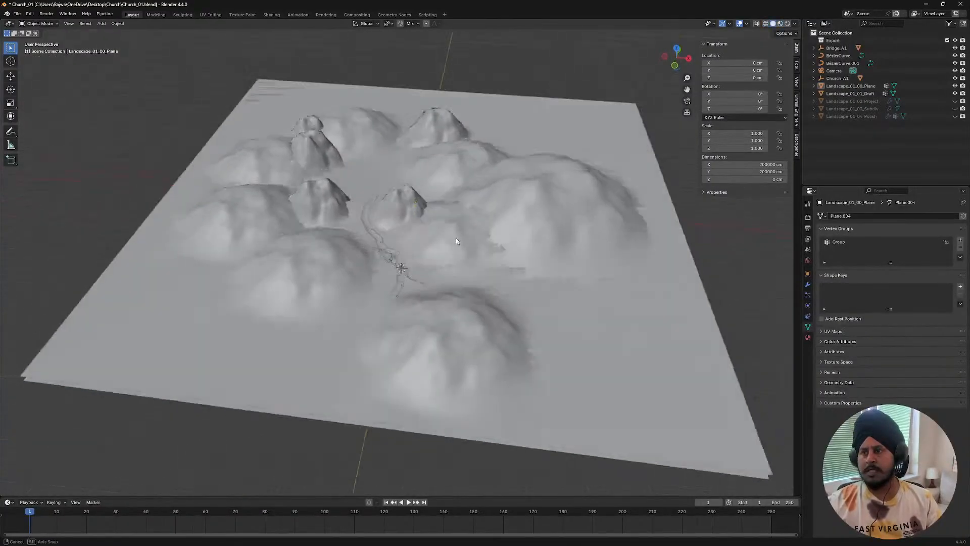
- Examine the draft hills around the church and bridge up close and through the scene camera
{"action": "scroll", "coordinate": [455, 238], "scroll_direction": "up", "scroll_amount": 10}
{"action": "scroll", "coordinate": [399, 291], "scroll_direction": "down", "scroll_amount": 8}
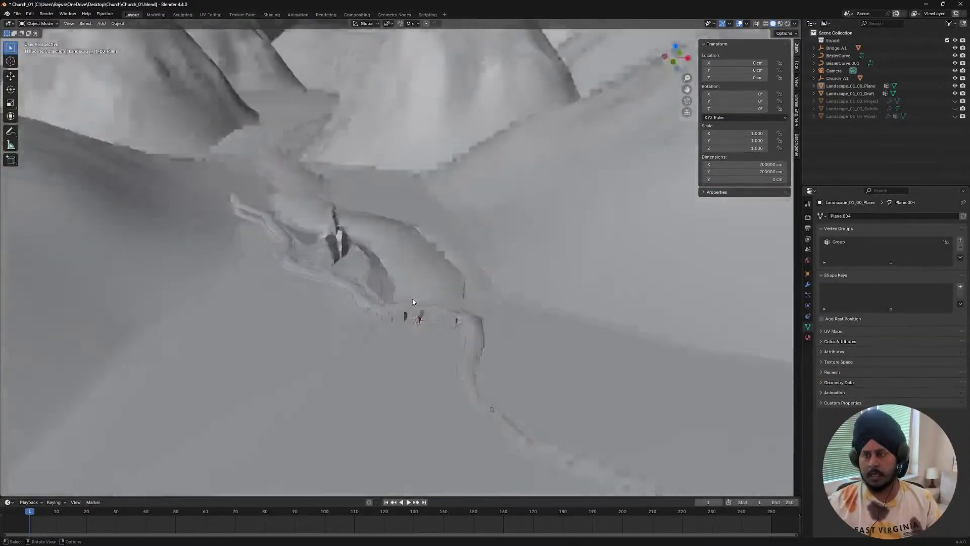
{"action": "key", "text": "KP_0"}
{"action": "scroll", "coordinate": [399, 142], "scroll_direction": "down", "scroll_amount": 4}
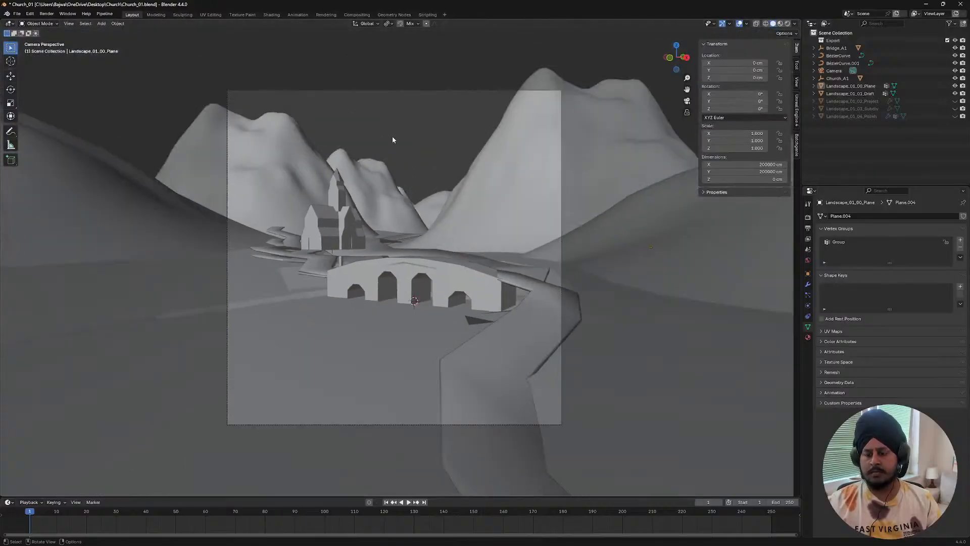
{"action": "key", "text": "KP_0"}
{"action": "scroll", "coordinate": [348, 172], "scroll_direction": "down", "scroll_amount": 12}
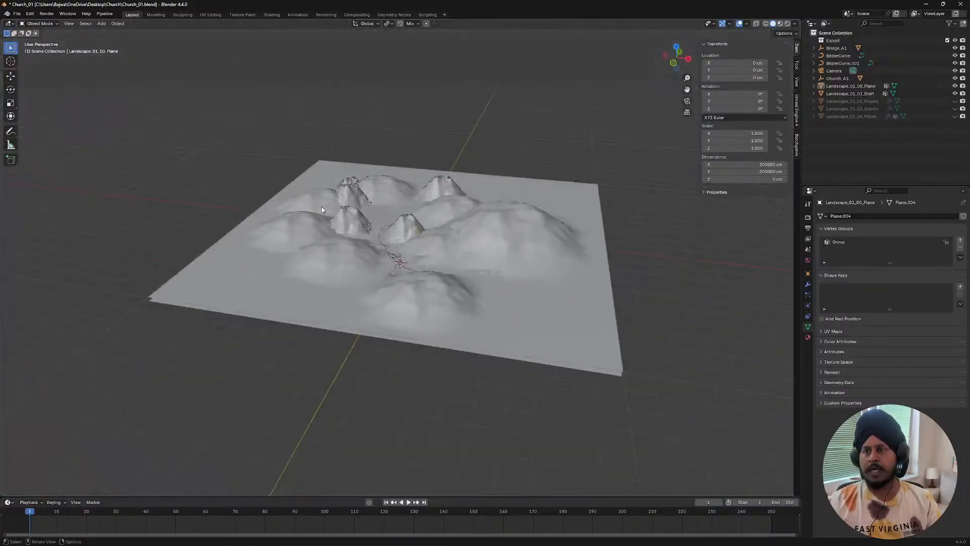
- Select the draft landscape and survey its hills and the path valley from several angles
{"action": "middle_click_drag", "start_coordinate": [322, 209], "coordinate": [274, 152]}
{"action": "left_click", "coordinate": [322, 246]}
{"action": "scroll", "coordinate": [333, 271], "scroll_direction": "up", "scroll_amount": 4}
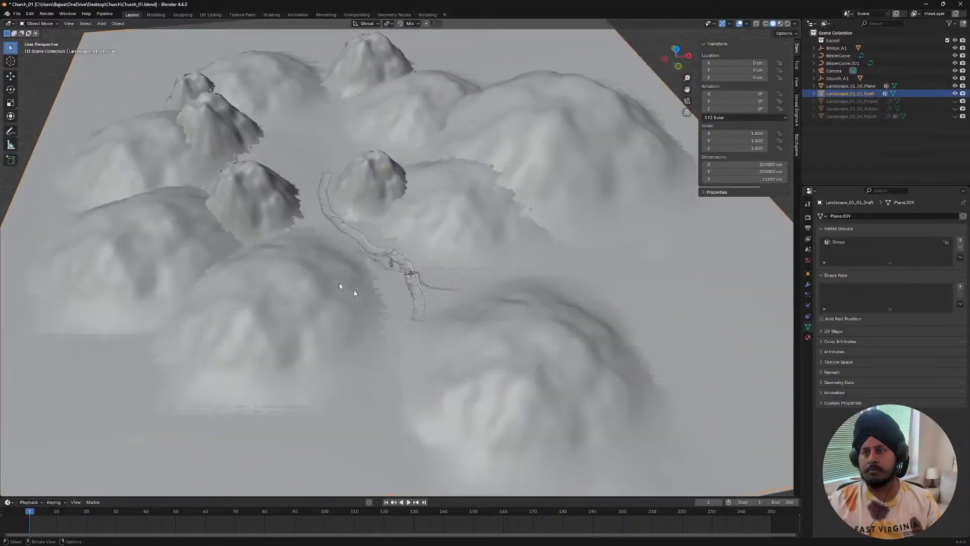
{"action": "middle_click_drag", "start_coordinate": [340, 286], "coordinate": [368, 283]}
{"action": "middle_click_drag", "start_coordinate": [455, 284], "coordinate": [484, 314]}
{"action": "scroll", "coordinate": [487, 321], "scroll_direction": "down", "scroll_amount": 7}
{"action": "scroll", "coordinate": [484, 314], "scroll_direction": "up", "scroll_amount": 2}
{"action": "scroll", "coordinate": [379, 209], "scroll_direction": "up", "scroll_amount": 2}
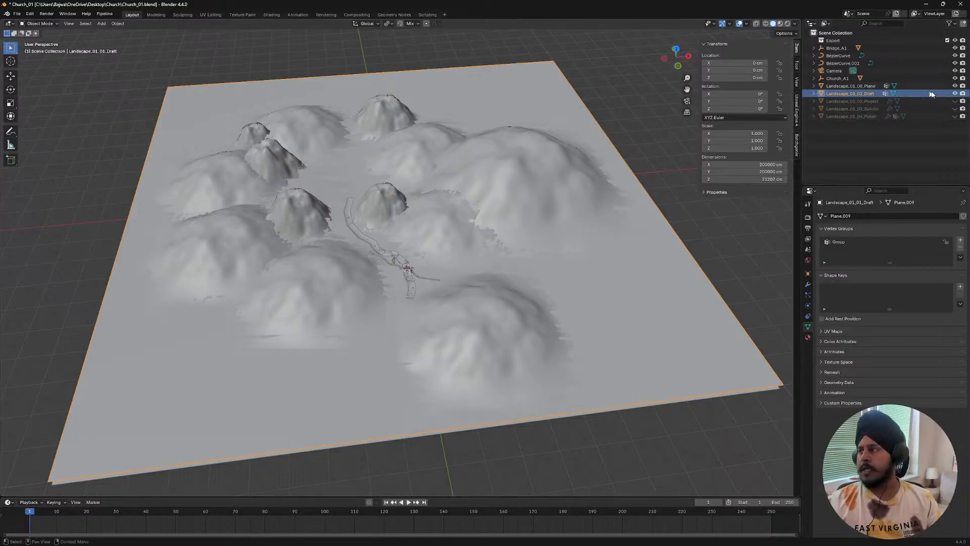
- Hide the Draft landscape, show Landscape_01_02_Project, and inspect its base mesh in Edit Mode
{"action": "left_click", "coordinate": [954, 94]}
{"action": "left_click", "coordinate": [954, 101]}
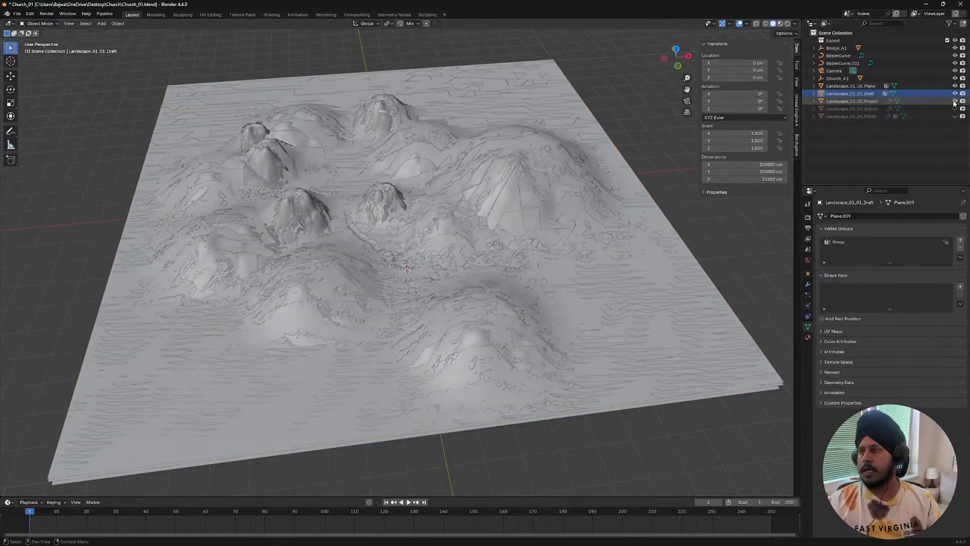
{"action": "middle_click_drag", "start_coordinate": [607, 223], "coordinate": [580, 193]}
{"action": "left_click", "coordinate": [580, 194]}
{"action": "key", "text": "Tab"}
{"action": "middle_click_drag", "start_coordinate": [561, 232], "coordinate": [464, 202]}
{"action": "key", "text": "Tab"}
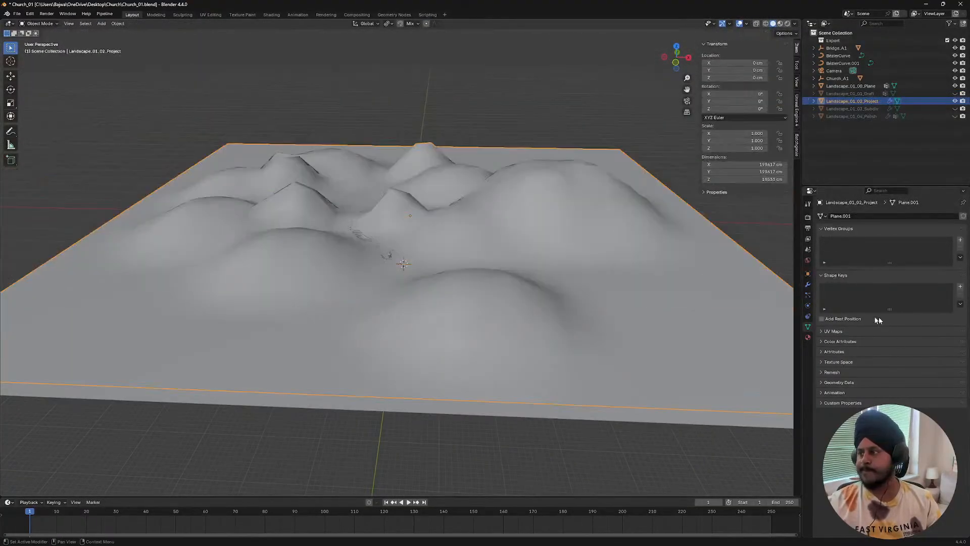
- Display the Project landscape's Shrinkwrap modifier and toggle its target, the Draft landscape, on and off for comparison
{"action": "left_click", "coordinate": [808, 284]}
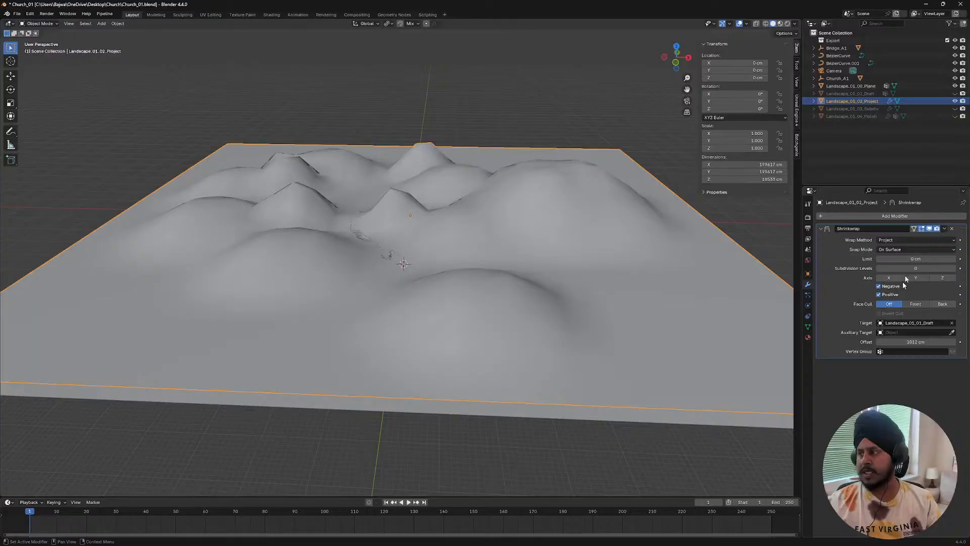
{"action": "left_click", "coordinate": [955, 93]}
{"action": "left_click", "coordinate": [954, 94]}
{"action": "left_click", "coordinate": [954, 94]}
{"action": "left_click", "coordinate": [954, 93]}
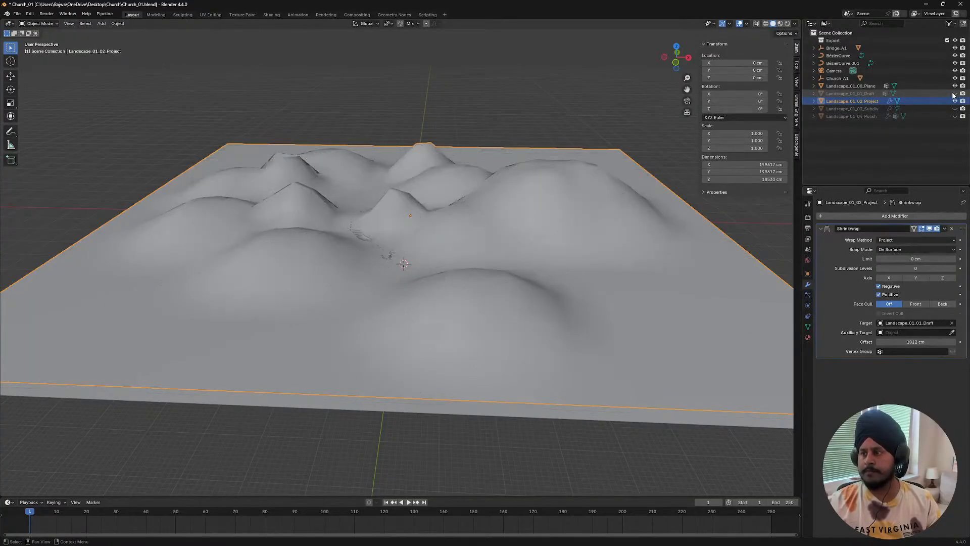
- Set the Offset of the Project landscape's Shrinkwrap modifier to 1000 cm
{"action": "double_click", "coordinate": [915, 342]}
{"action": "key", "text": "ctrl+a"}
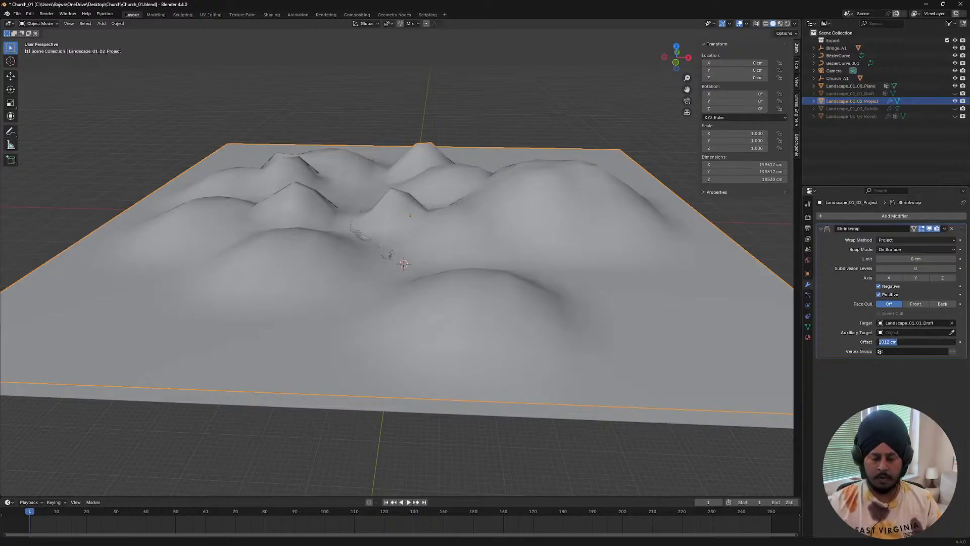
{"action": "type", "text": "1000"}
{"action": "key", "text": "Return"}
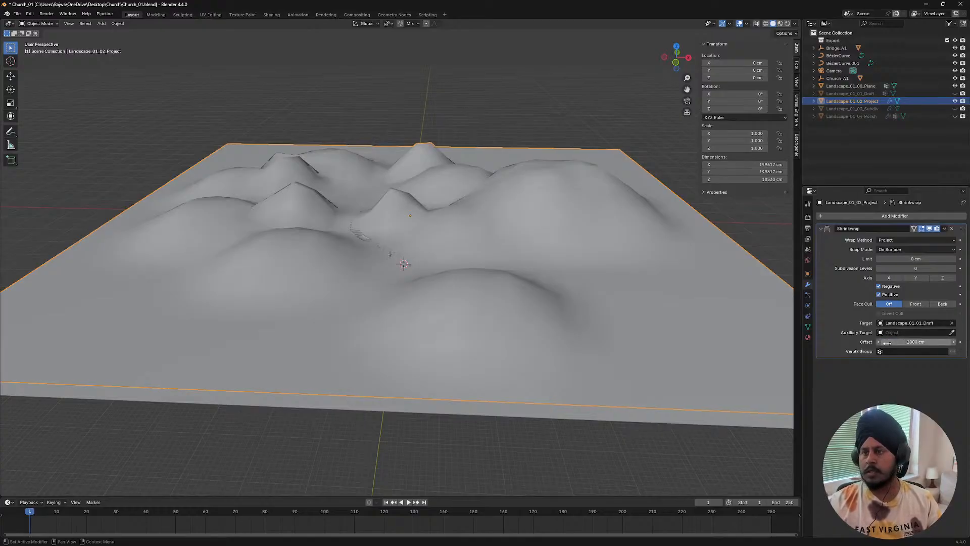
- Show the Draft and Landscape_01_03_Subdiv terrains and hide the Project one to compare the subdivided stage
{"action": "middle_click_drag", "start_coordinate": [401, 349], "coordinate": [404, 313]}
{"action": "left_click", "coordinate": [955, 94]}
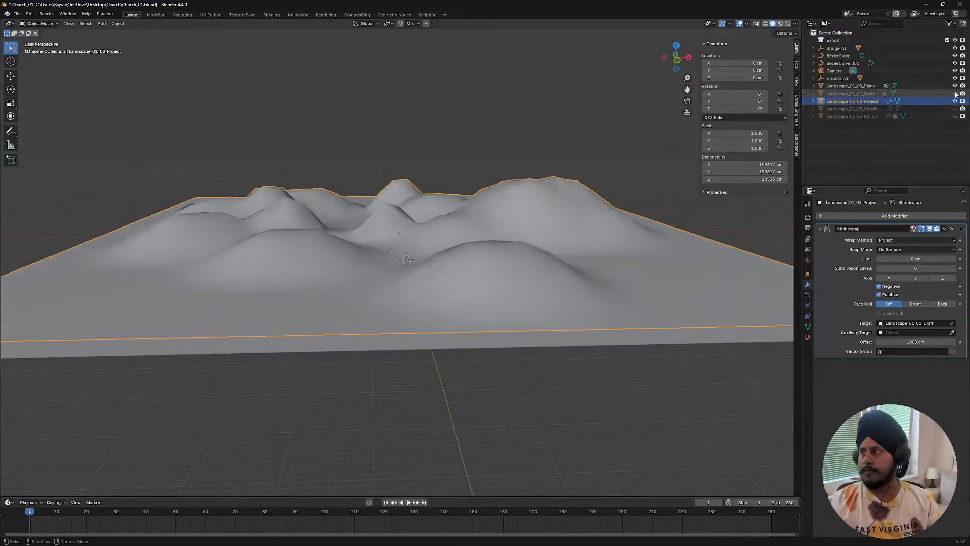
{"action": "middle_click_drag", "start_coordinate": [555, 202], "coordinate": [536, 207]}
{"action": "left_click", "coordinate": [954, 108]}
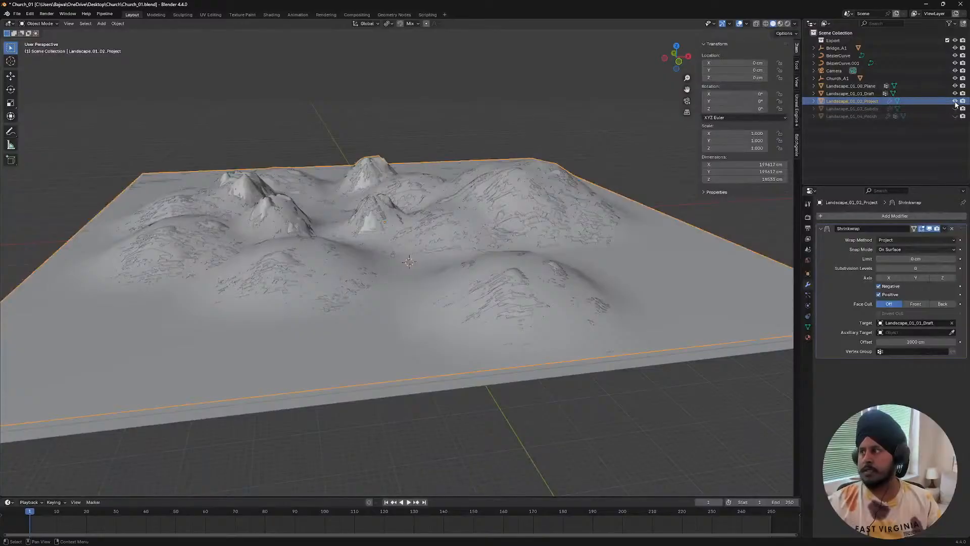
{"action": "left_click", "coordinate": [955, 101]}
{"action": "middle_click_drag", "start_coordinate": [656, 175], "coordinate": [493, 179]}
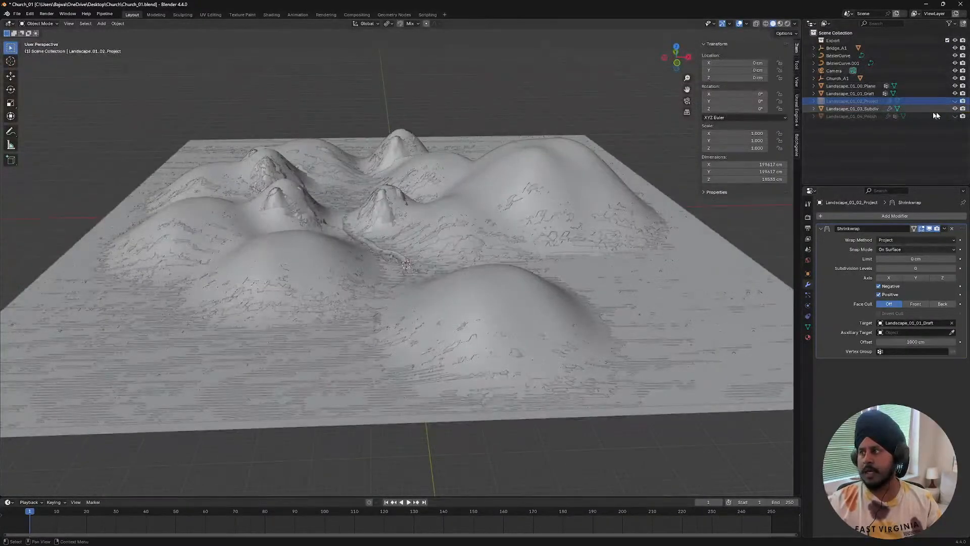
- Show and select Landscape_01_04_Polish, and hide the Subdiv and Draft landscapes while keeping the flat plane visible
{"action": "left_click", "coordinate": [954, 117]}
{"action": "left_click", "coordinate": [955, 109]}
{"action": "scroll", "coordinate": [577, 220], "scroll_direction": "up", "scroll_amount": 4}
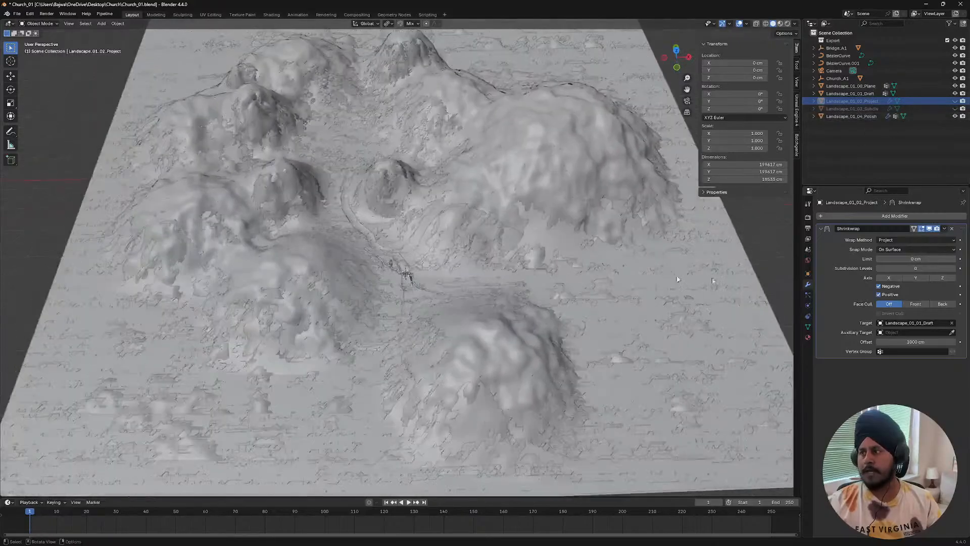
{"action": "left_click", "coordinate": [858, 116]}
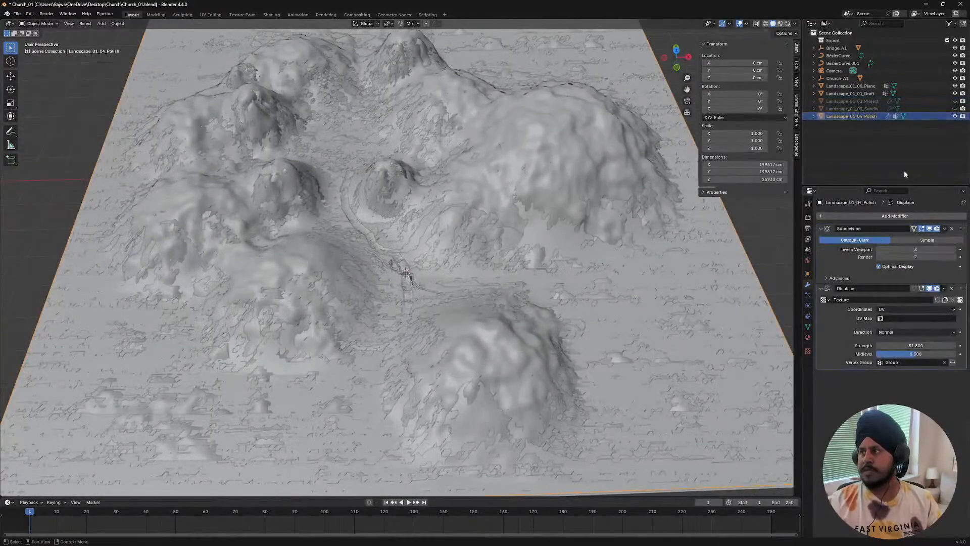
{"action": "middle_click_drag", "start_coordinate": [592, 328], "coordinate": [597, 298]}
{"action": "left_click", "coordinate": [955, 93]}
{"action": "left_click", "coordinate": [955, 85]}
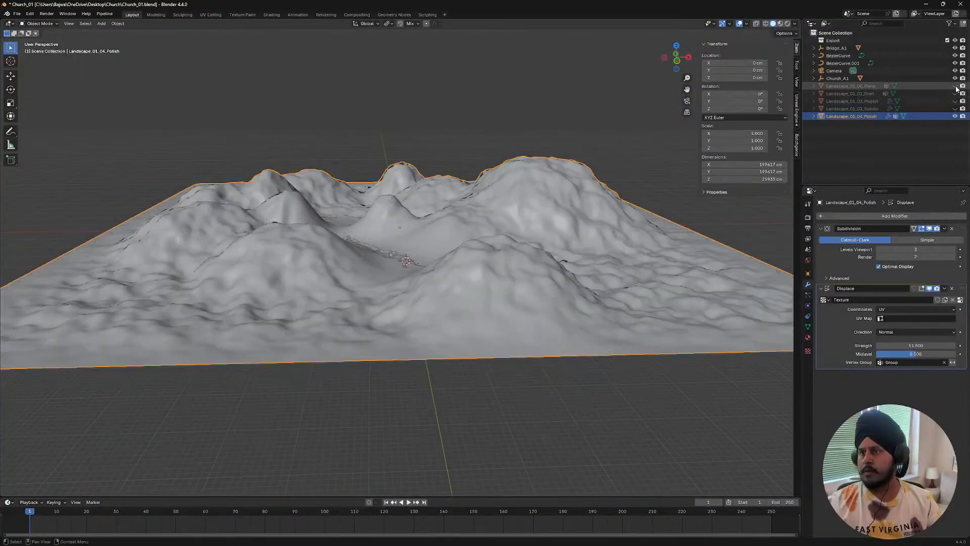
{"action": "left_click", "coordinate": [955, 86]}
- Inspect the Polish landscape's base mesh in Edit Mode, return to Object Mode, and frame the whole terrain
{"action": "middle_click_drag", "start_coordinate": [440, 169], "coordinate": [430, 223]}
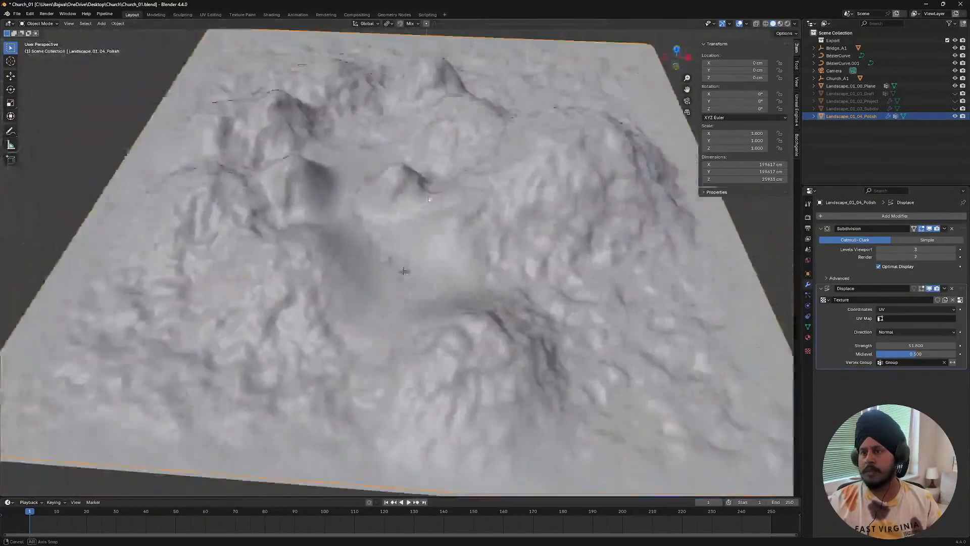
{"action": "scroll", "coordinate": [375, 246], "scroll_direction": "up", "scroll_amount": 4}
{"action": "key", "text": "Tab"}
{"action": "key", "text": "Tab"}
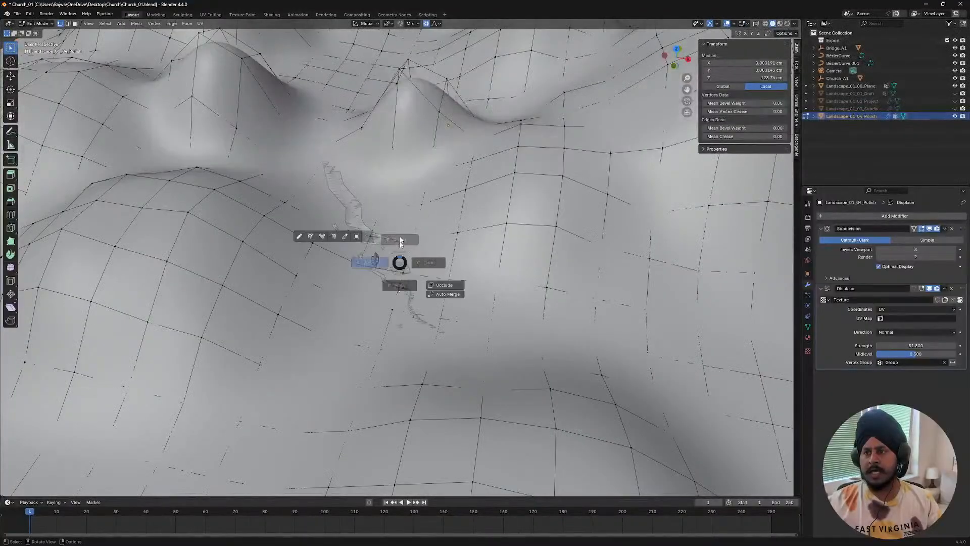
{"action": "left_click", "coordinate": [400, 241]}
{"action": "key", "text": "KP_Decimal"}
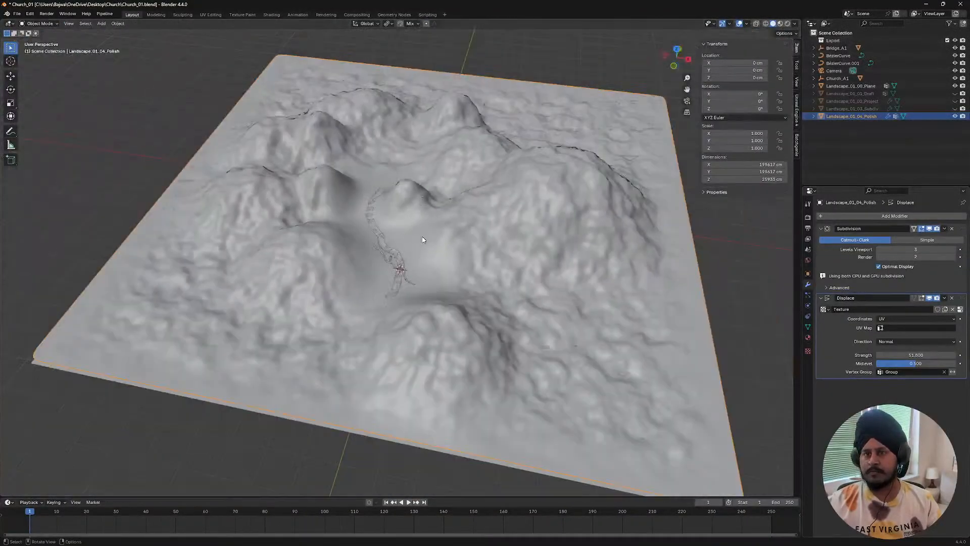
- Display the Polish landscape's vertex groups and examine the smooth path valley and the displaced hills around it
{"action": "left_click", "coordinate": [808, 327]}
{"action": "scroll", "coordinate": [392, 245], "scroll_direction": "up", "scroll_amount": 3}
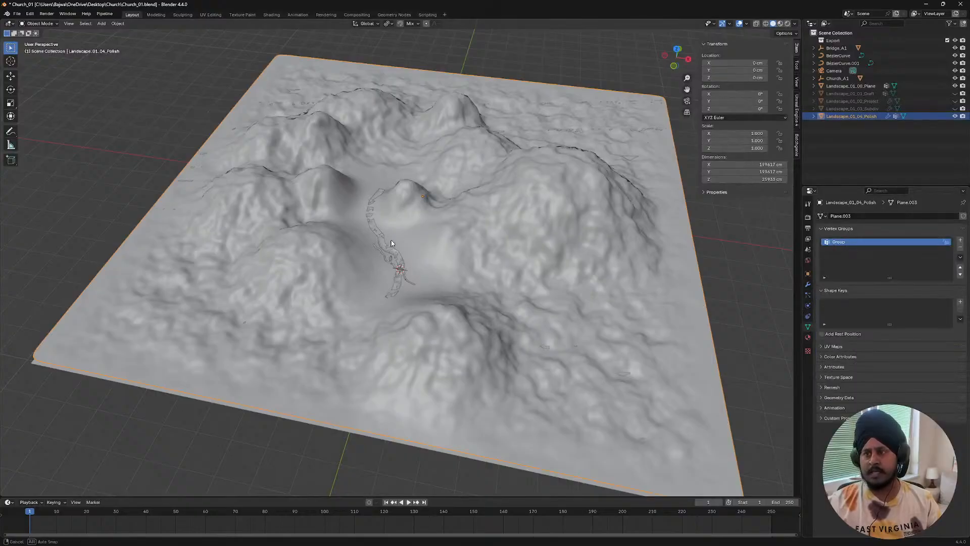
{"action": "scroll", "coordinate": [388, 246], "scroll_direction": "up", "scroll_amount": 4}
{"action": "mouse_move", "coordinate": [395, 259]}
{"action": "middle_mouse_down"}
{"action": "mouse_move", "coordinate": [390, 218]}
{"action": "mouse_move", "coordinate": [393, 244]}
{"action": "middle_mouse_up"}
{"action": "scroll", "coordinate": [399, 253], "scroll_direction": "down", "scroll_amount": 4}
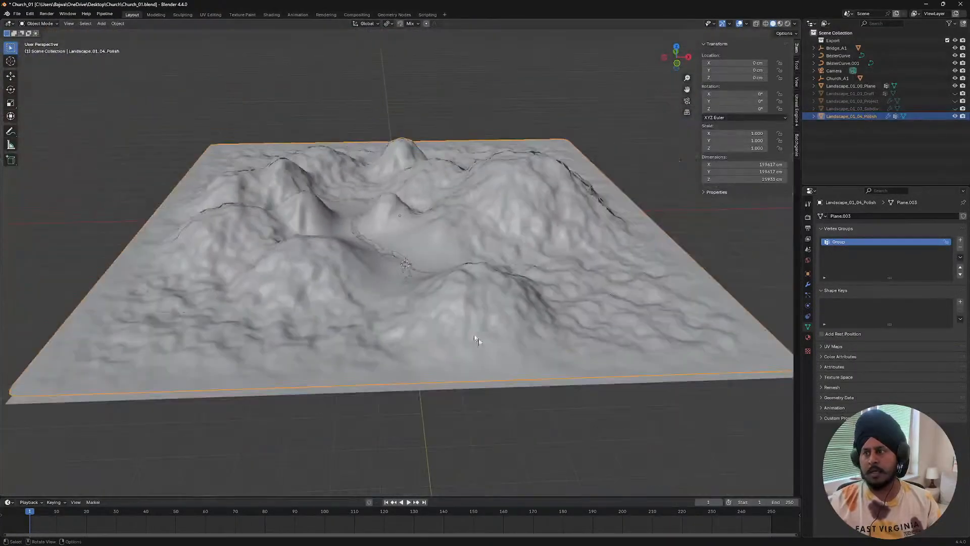
{"action": "middle_click_drag", "start_coordinate": [313, 292], "coordinate": [321, 255]}
{"action": "scroll", "coordinate": [431, 369], "scroll_direction": "up", "scroll_amount": 5}
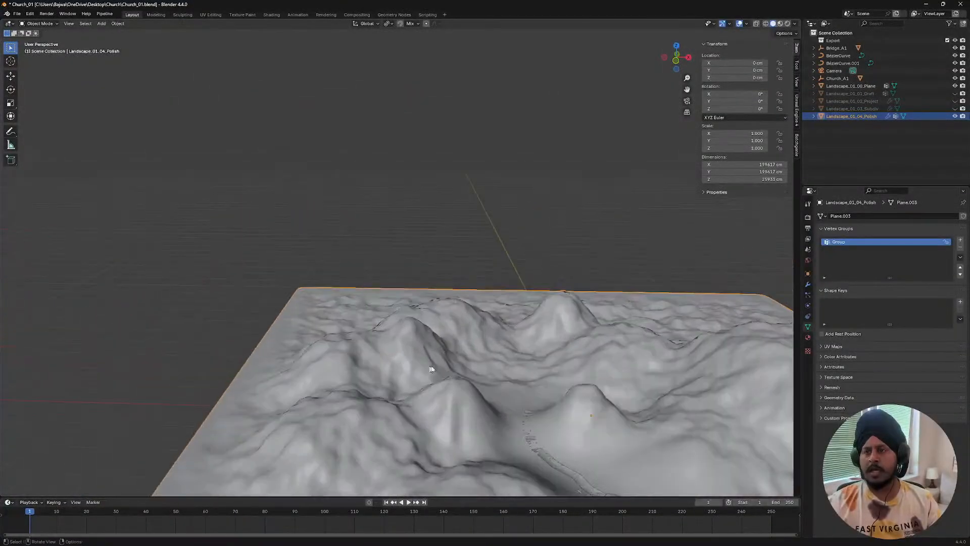
- Enter Edit Mode on the Polish landscape and reshape its hills by moving individual vertices with proportional editing
{"action": "key", "text": "Tab"}
{"action": "middle_click_drag", "start_coordinate": [432, 369], "coordinate": [414, 281]}
{"action": "scroll", "coordinate": [453, 268], "scroll_direction": "down", "scroll_amount": 4}
{"action": "scroll", "coordinate": [374, 289], "scroll_direction": "up", "scroll_amount": 4}
{"action": "middle_click_drag", "start_coordinate": [349, 293], "coordinate": [293, 278]}
{"action": "left_click", "coordinate": [304, 275]}
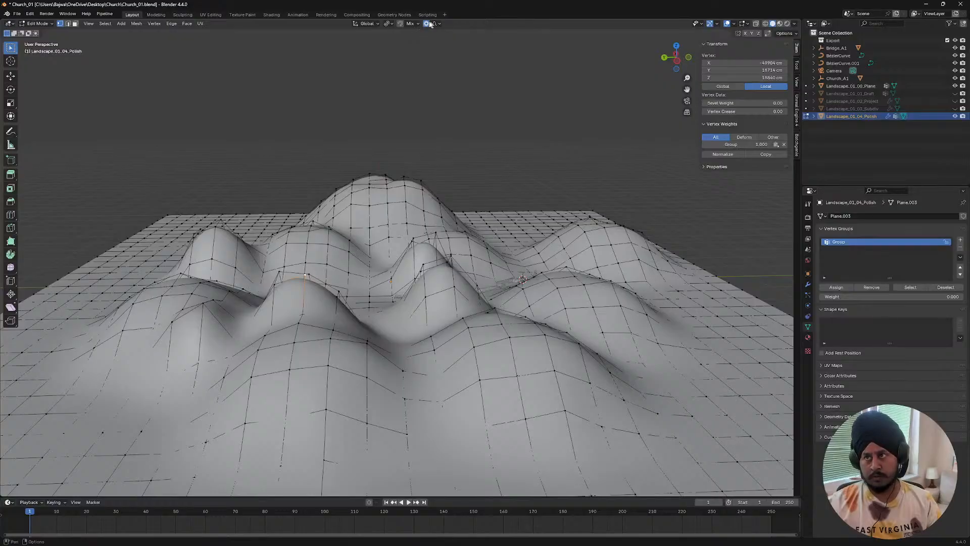
{"action": "key", "text": "g"}
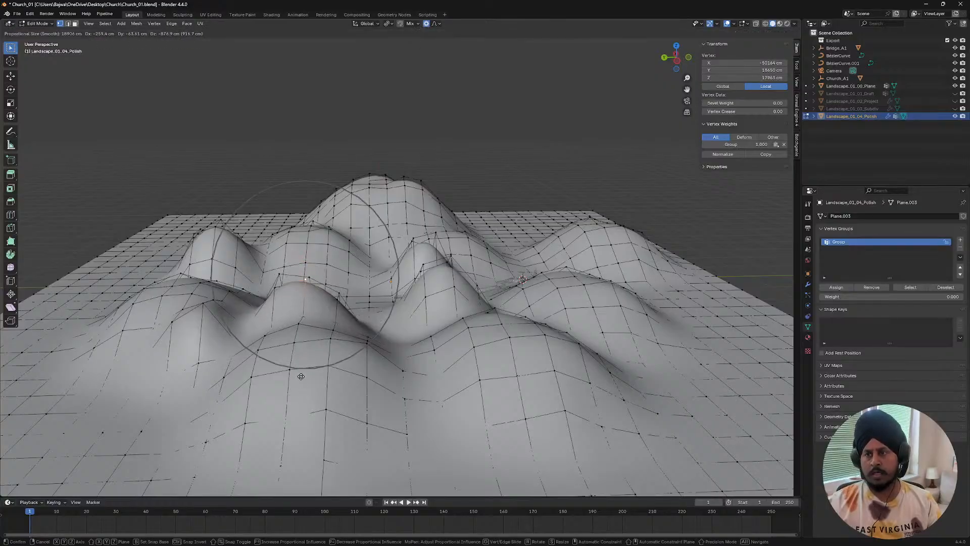
{"action": "left_click", "coordinate": [303, 372]}
{"action": "key", "text": "g"}
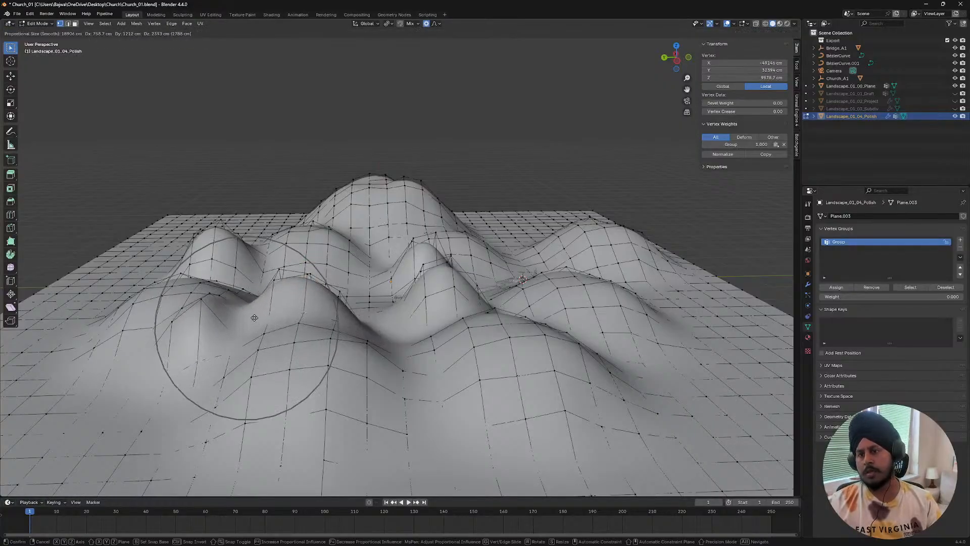
{"action": "left_click", "coordinate": [211, 311]}
{"action": "middle_click_drag", "start_coordinate": [211, 312], "coordinate": [386, 298]}
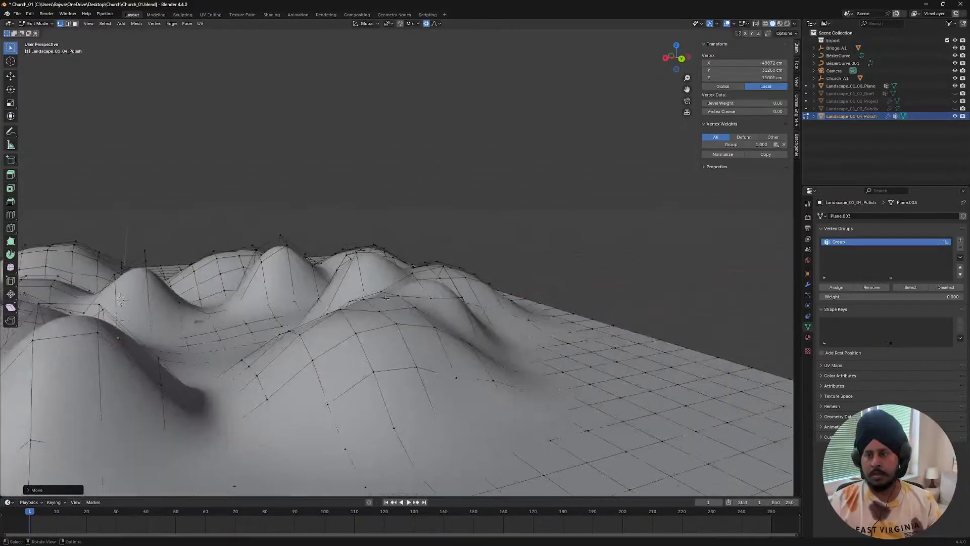
{"action": "left_click", "coordinate": [337, 310]}
{"action": "key", "text": "g"}
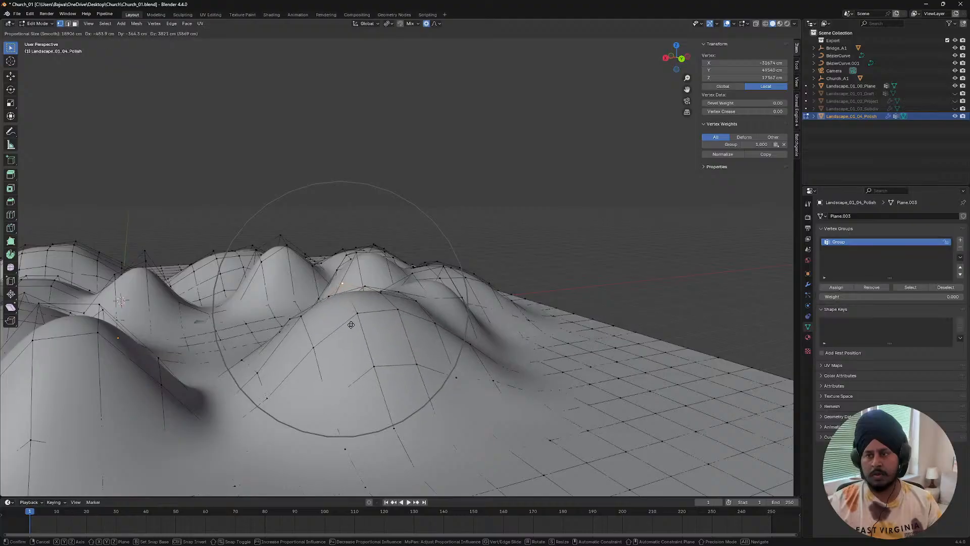
{"action": "right_click", "coordinate": [350, 332]}
- Raise a vertex on the Polish landscape's far ridge with smooth proportional editing and return to Object Mode
{"action": "scroll", "coordinate": [357, 320], "scroll_direction": "down", "scroll_amount": 4}
{"action": "key", "text": "Tab"}
{"action": "middle_click_drag", "start_coordinate": [358, 306], "coordinate": [279, 289]}
{"action": "scroll", "coordinate": [320, 325], "scroll_direction": "up", "scroll_amount": 5}
{"action": "key", "text": "Tab"}
{"action": "left_click", "coordinate": [328, 325]}
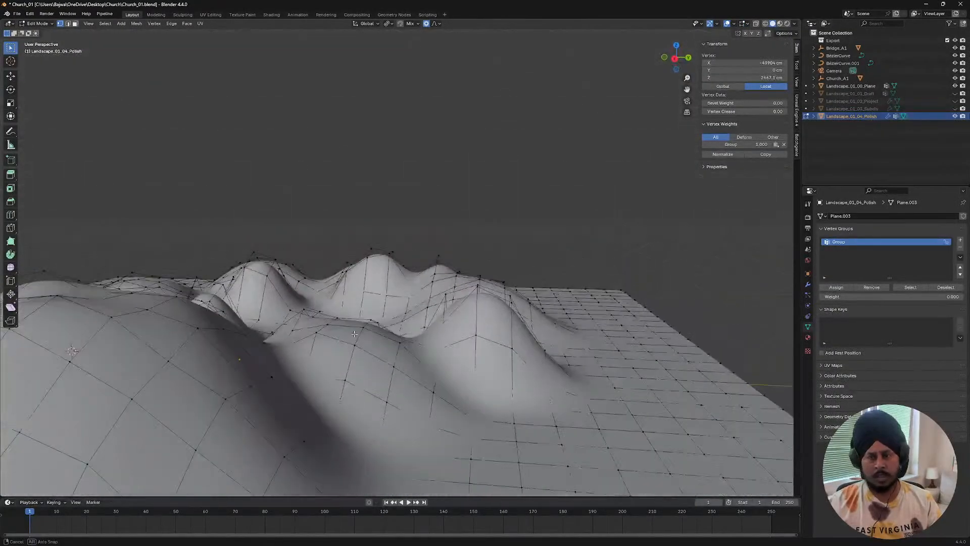
{"action": "key", "text": "g"}
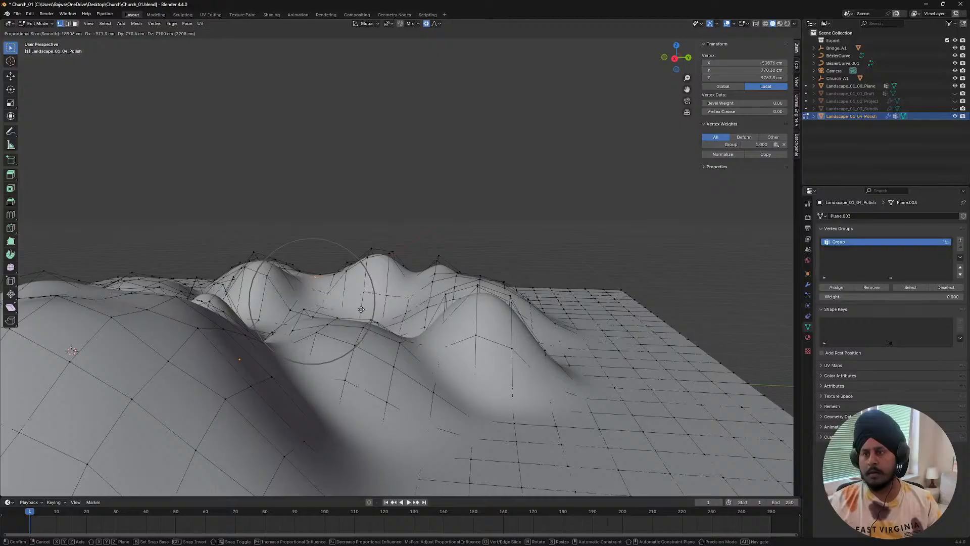
{"action": "left_click", "coordinate": [359, 317]}
{"action": "key", "text": "Tab"}
- Enter Edit Mode again, raise a vertex on the hill near the terrain's edge with proportional editing, and return to Object Mode
{"action": "middle_click_drag", "start_coordinate": [360, 318], "coordinate": [379, 288]}
{"action": "key", "text": "Tab"}
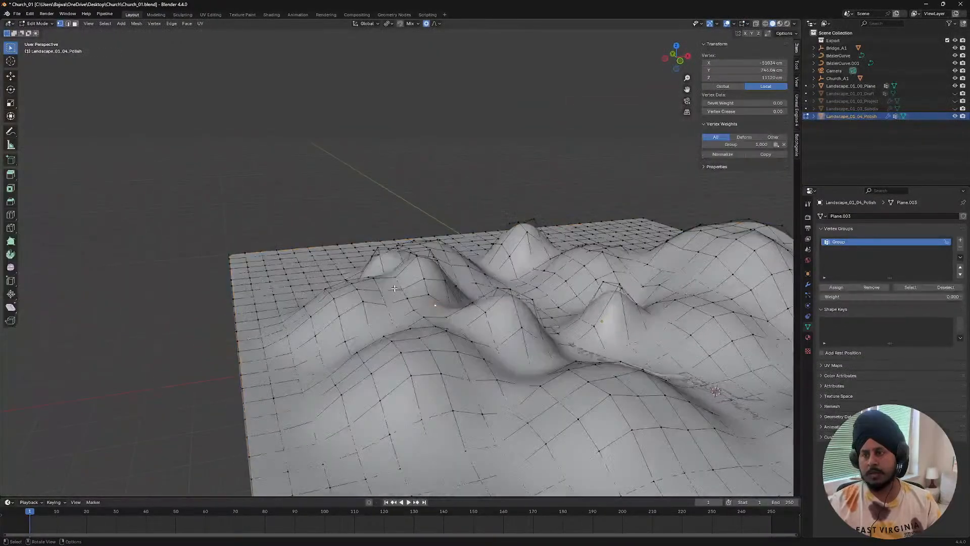
{"action": "key", "text": "g"}
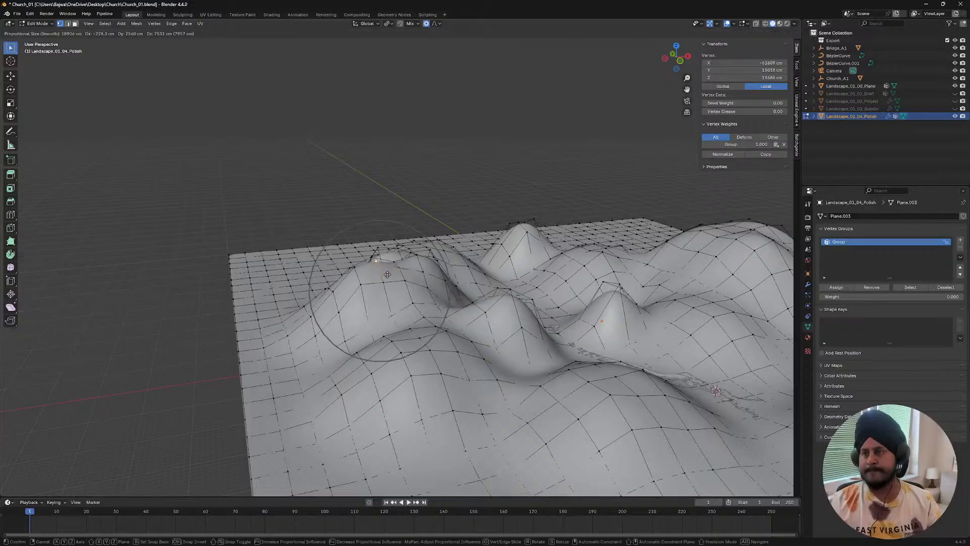
{"action": "left_click", "coordinate": [388, 298]}
{"action": "key", "text": "Tab"}
{"action": "left_click", "coordinate": [386, 277]}
- Examine the polished terrain in Object Mode, from the path valley and church up close to the whole landscape
{"action": "middle_click_drag", "start_coordinate": [384, 278], "coordinate": [317, 388]}
{"action": "scroll", "coordinate": [334, 369], "scroll_direction": "up", "scroll_amount": 4}
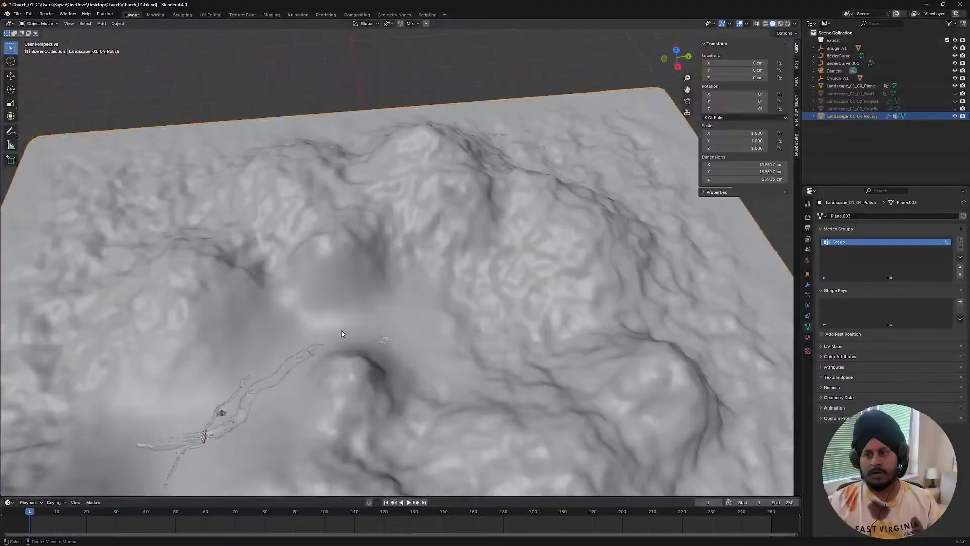
{"action": "middle_click_drag", "start_coordinate": [341, 332], "coordinate": [393, 324]}
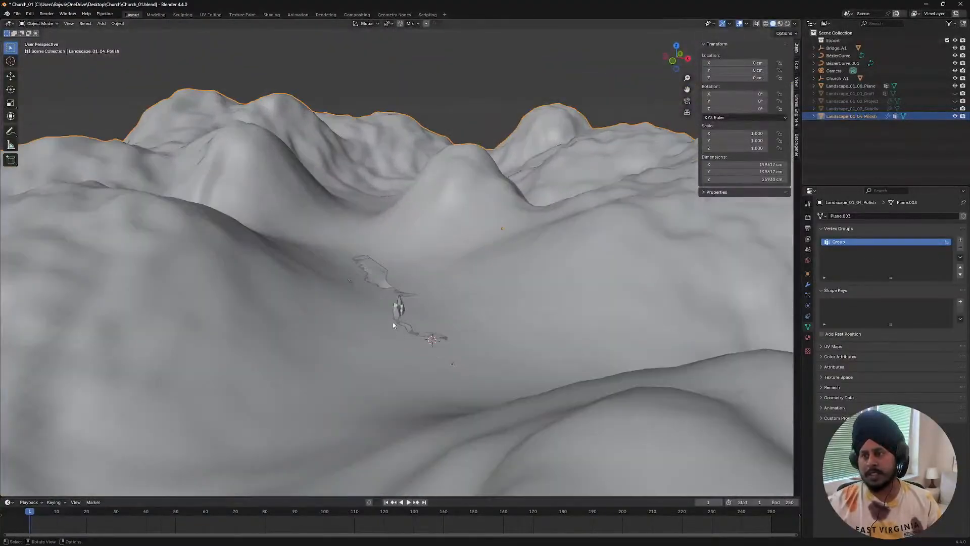
{"action": "scroll", "coordinate": [412, 333], "scroll_direction": "up", "scroll_amount": 2}
{"action": "middle_click_drag", "start_coordinate": [383, 373], "coordinate": [358, 305], "text": "shift"}
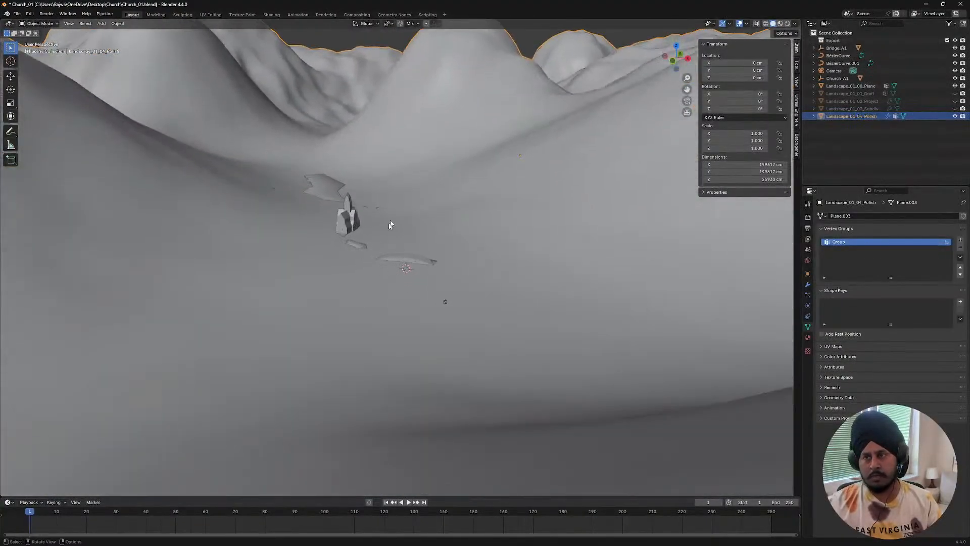
{"action": "scroll", "coordinate": [424, 191], "scroll_direction": "down", "scroll_amount": 5}
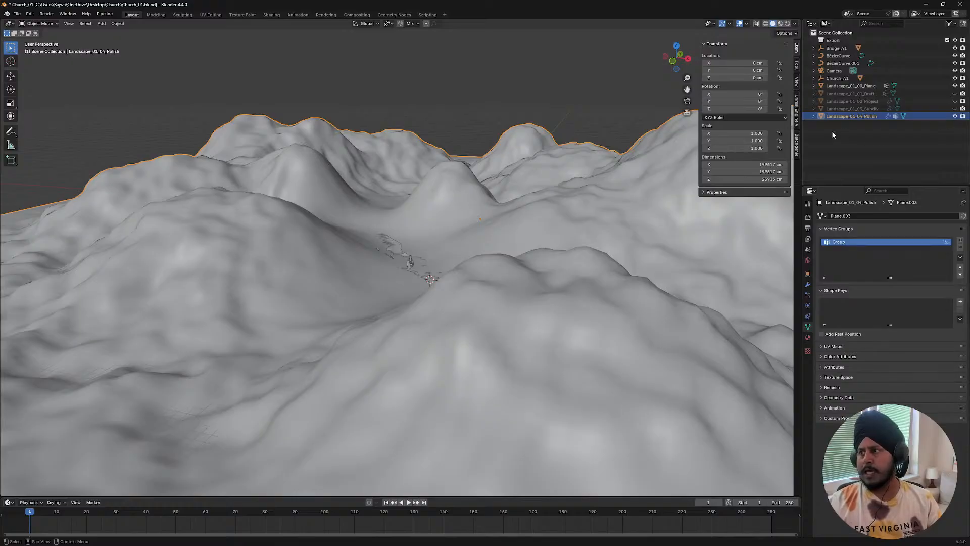
{"action": "scroll", "coordinate": [558, 276], "scroll_direction": "down", "scroll_amount": 6}
{"action": "middle_click_drag", "start_coordinate": [519, 262], "coordinate": [472, 298]}
{"action": "scroll", "coordinate": [471, 301], "scroll_direction": "up", "scroll_amount": 3}
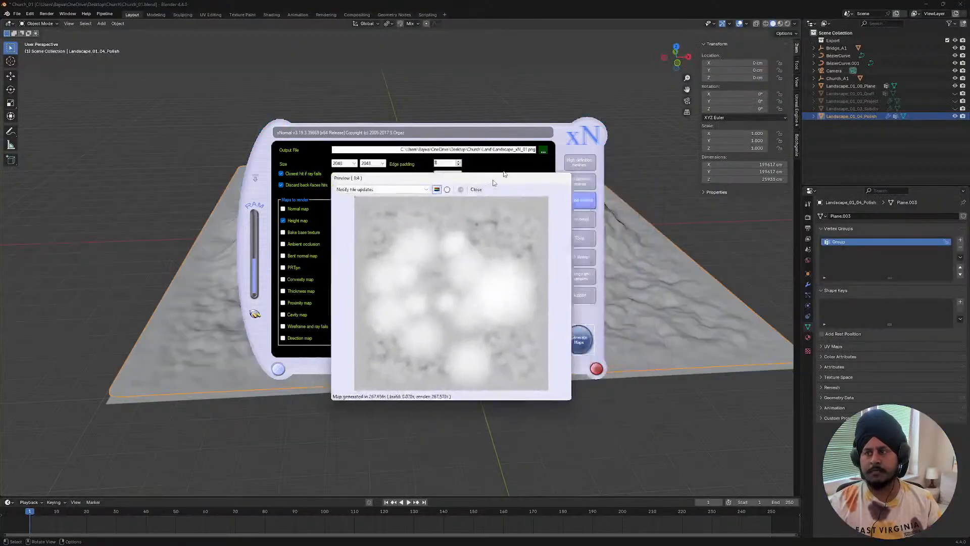
- Switch to xNormal, close the generated height map preview, and review the antialiasing and height map baking options
{"action": "left_click_drag", "start_coordinate": [500, 180], "coordinate": [503, 147]}
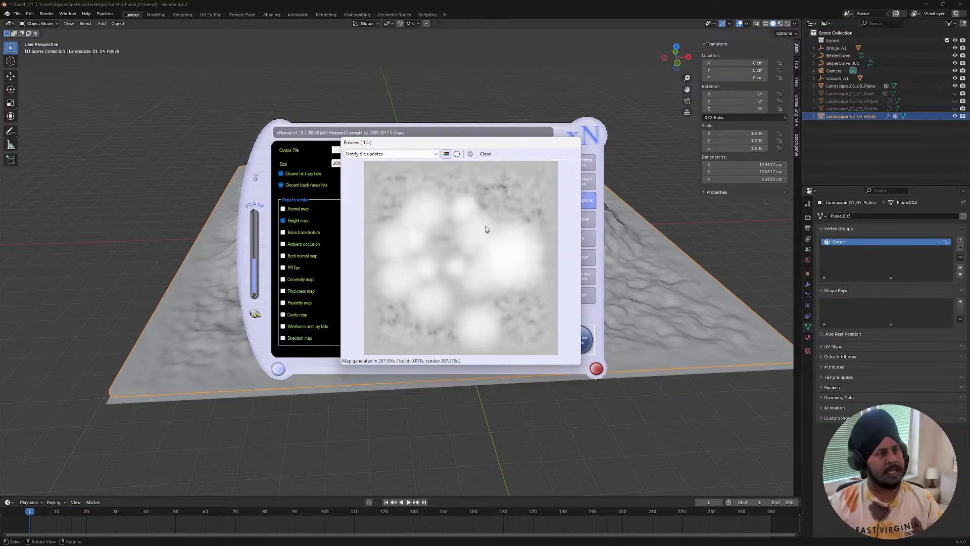
{"action": "left_click", "coordinate": [485, 154]}
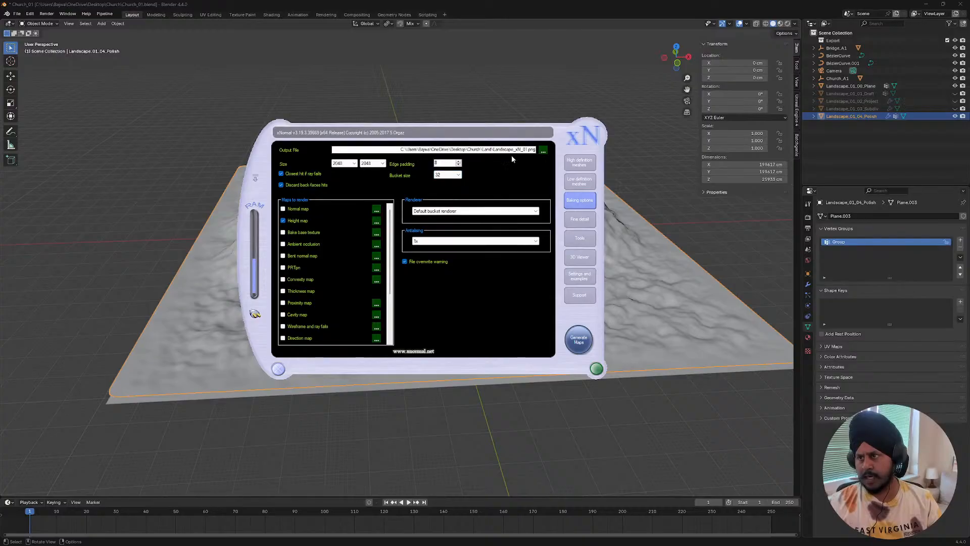
{"action": "left_click", "coordinate": [433, 245]}
{"action": "left_click", "coordinate": [433, 243]}
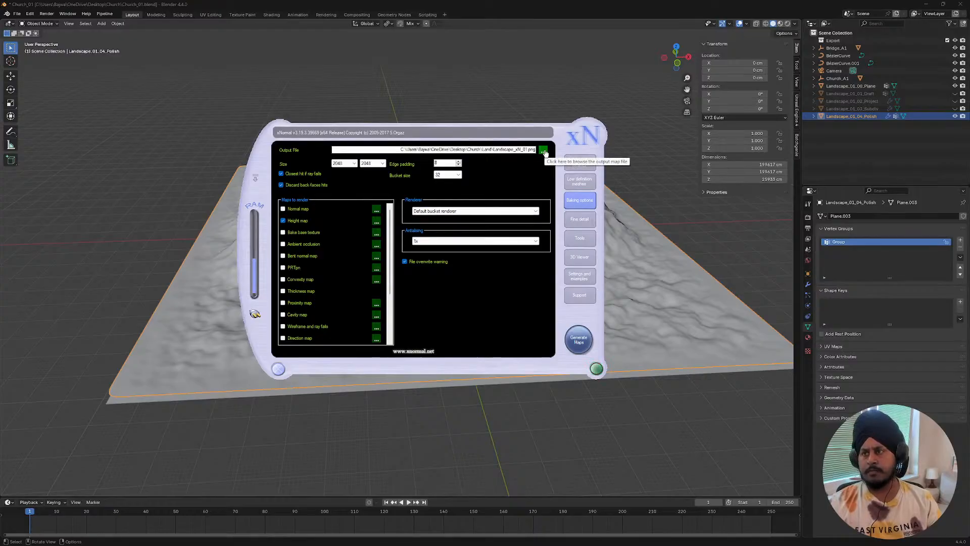
{"action": "left_click", "coordinate": [377, 221]}
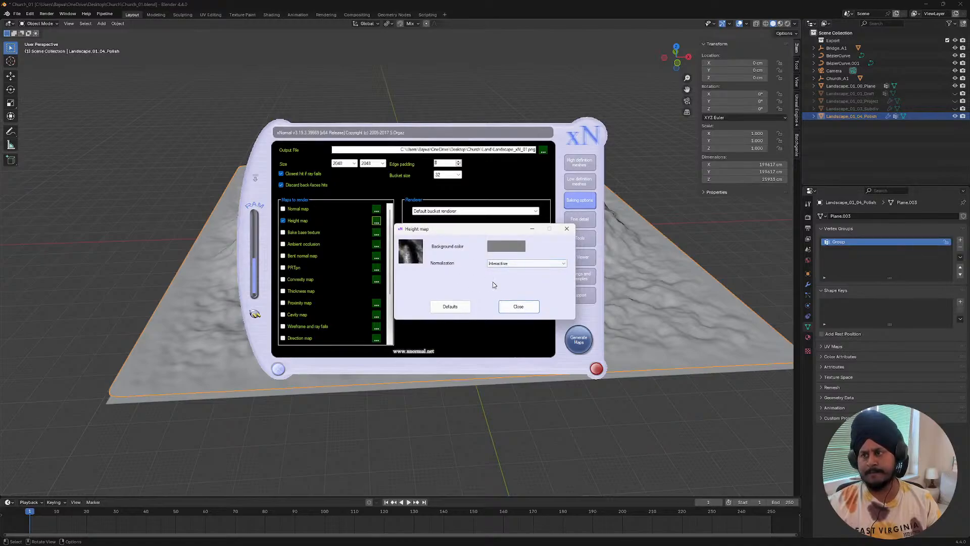
{"action": "left_click", "coordinate": [513, 309]}
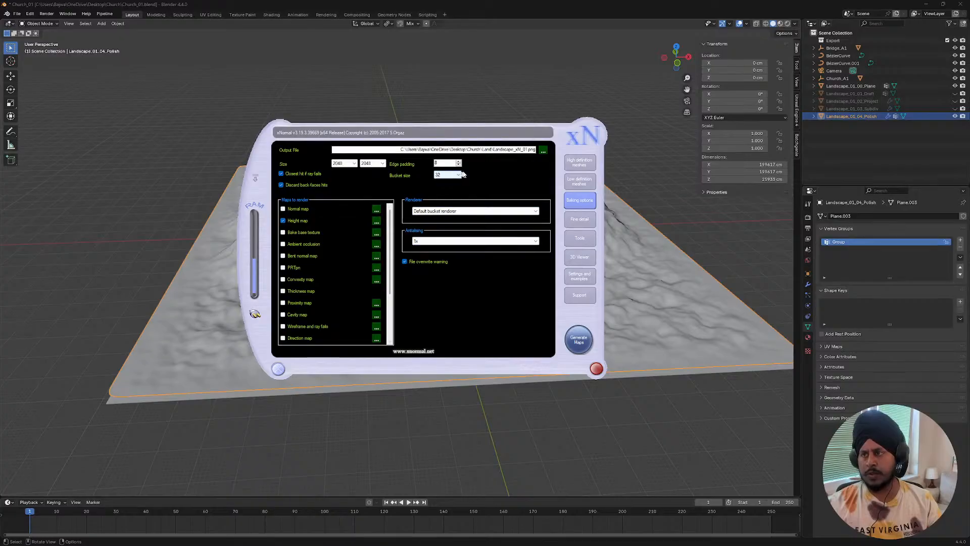
- Browse for the bake's output file and set its file type to TIFF
{"action": "left_click", "coordinate": [543, 151]}
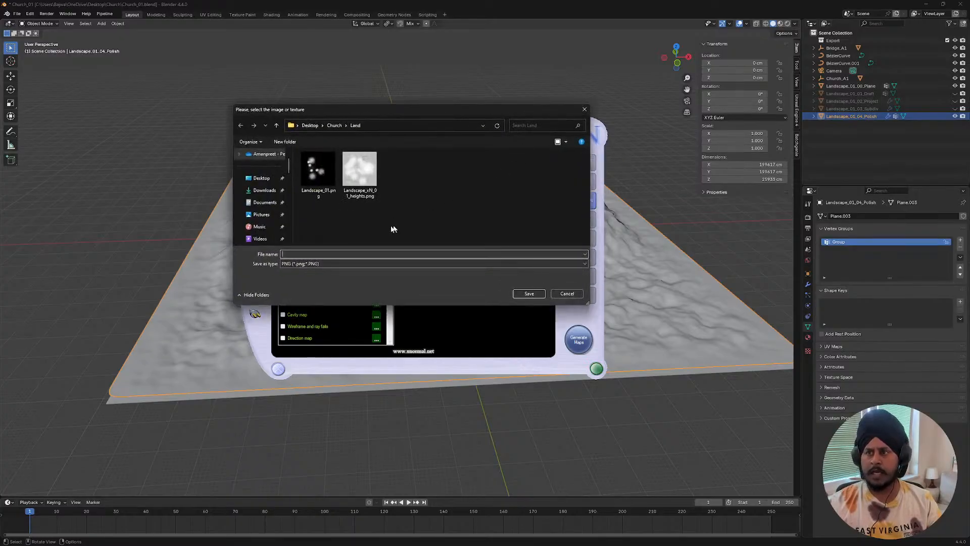
{"action": "left_click", "coordinate": [312, 265]}
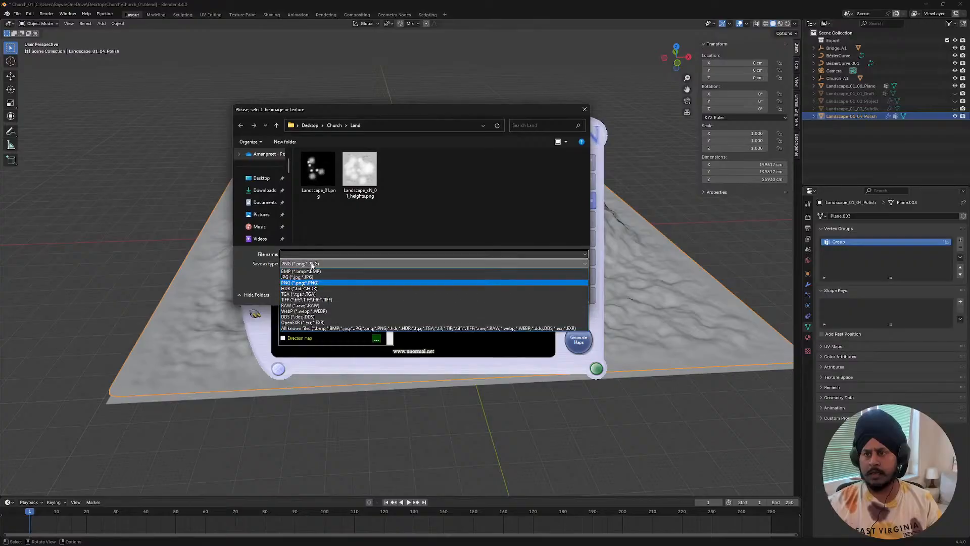
{"action": "left_click", "coordinate": [311, 303]}
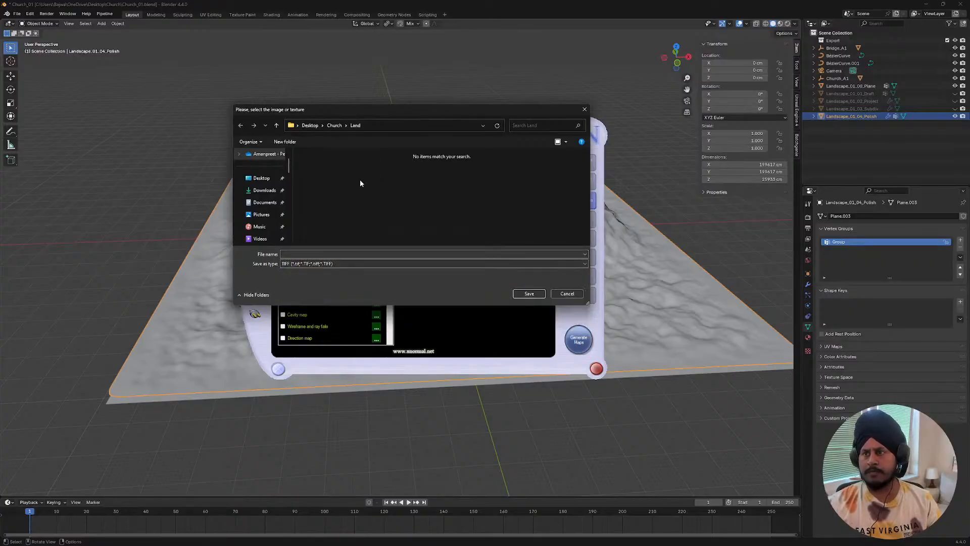
- Name the output file Landscape_xN_01 and save it in the Church project's Land folder
{"action": "left_click", "coordinate": [288, 254]}
{"action": "type", "text": "Lan"}
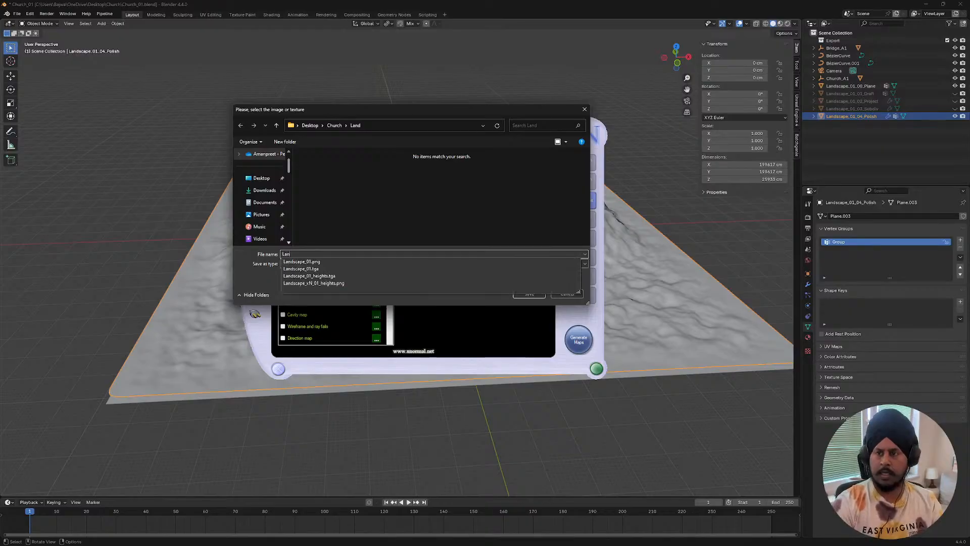
{"action": "key", "text": "Down"}
{"action": "key", "text": "Down"}
{"action": "key", "text": "Down"}
{"action": "key", "text": "Down"}
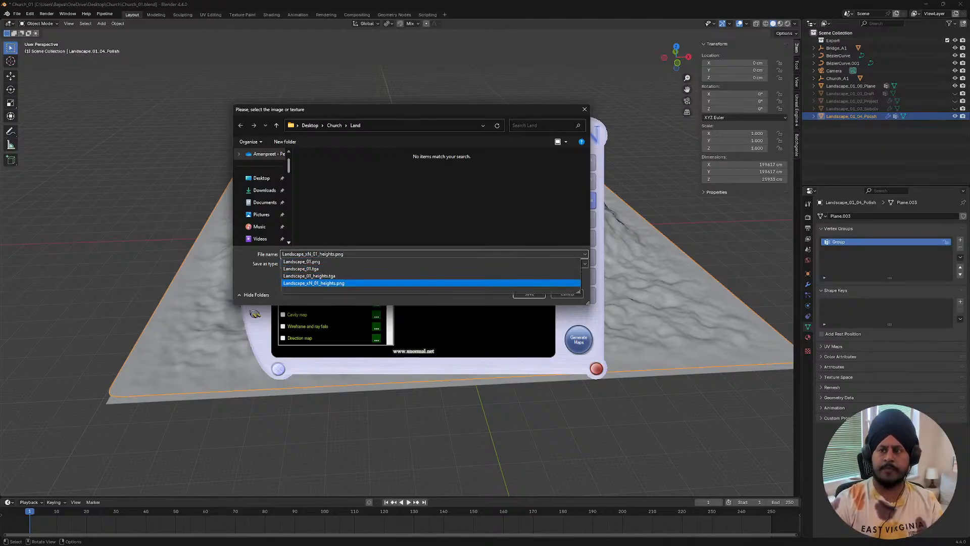
{"action": "key", "text": "BackSpace"}
{"action": "key", "text": "BackSpace"}
{"action": "key", "text": "BackSpace"}
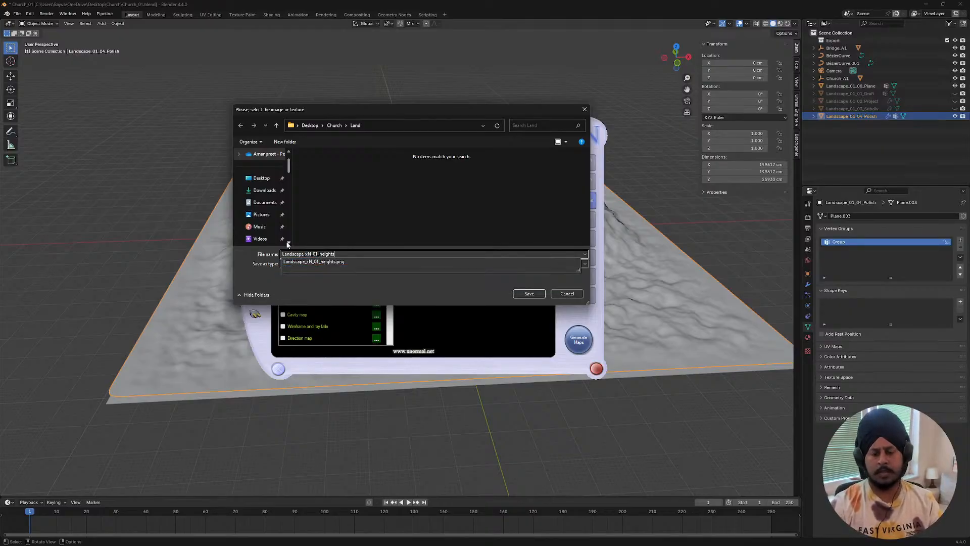
{"action": "key", "text": "BackSpace"}
{"action": "key", "text": "BackSpace"}
{"action": "key", "text": "BackSpace"}
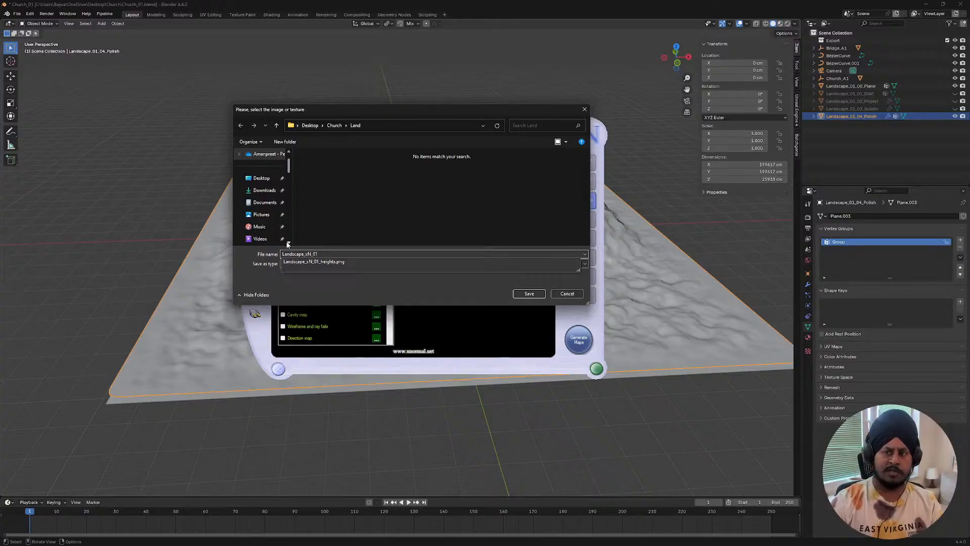
{"action": "left_click", "coordinate": [348, 185]}
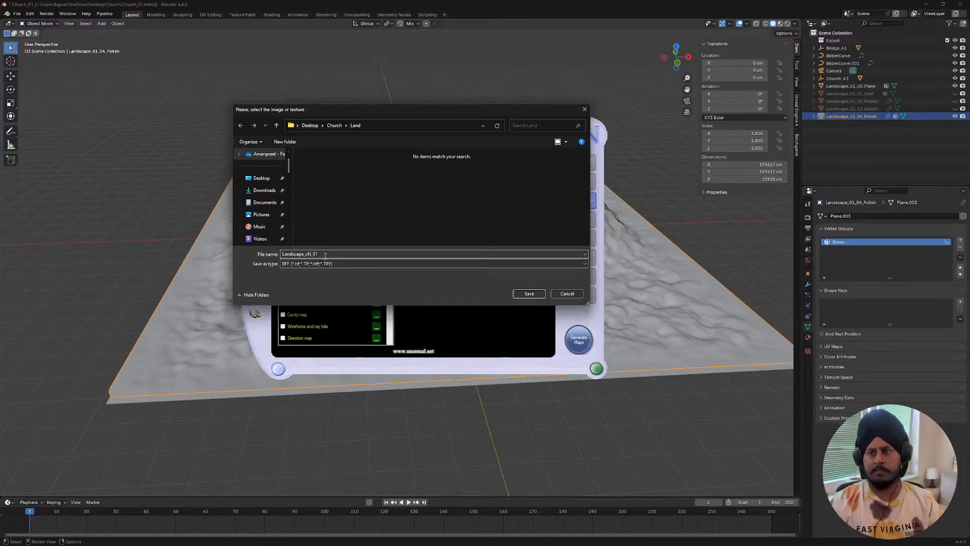
{"action": "left_click", "coordinate": [534, 296]}
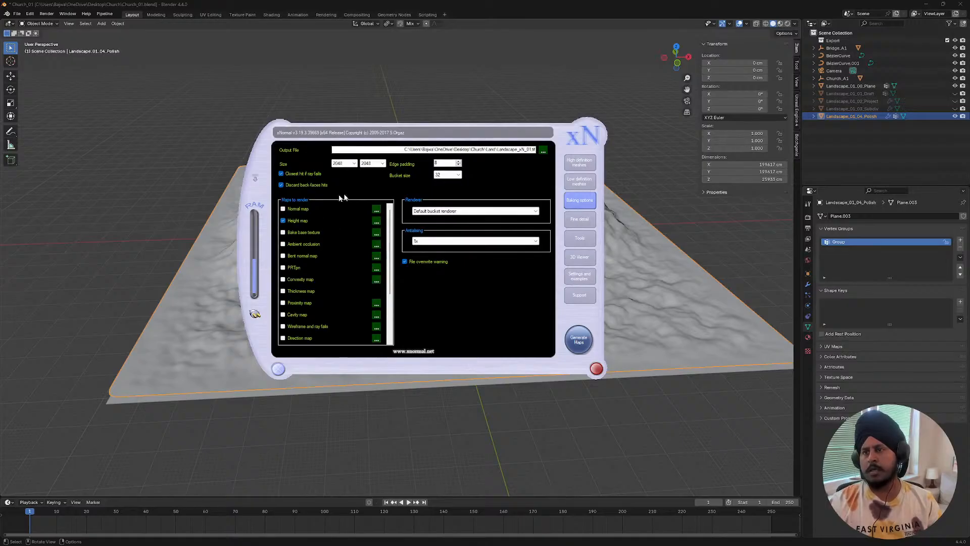
- Review the height map's background color and normalization settings without changing them, and generate the maps
{"action": "left_click", "coordinate": [376, 221]}
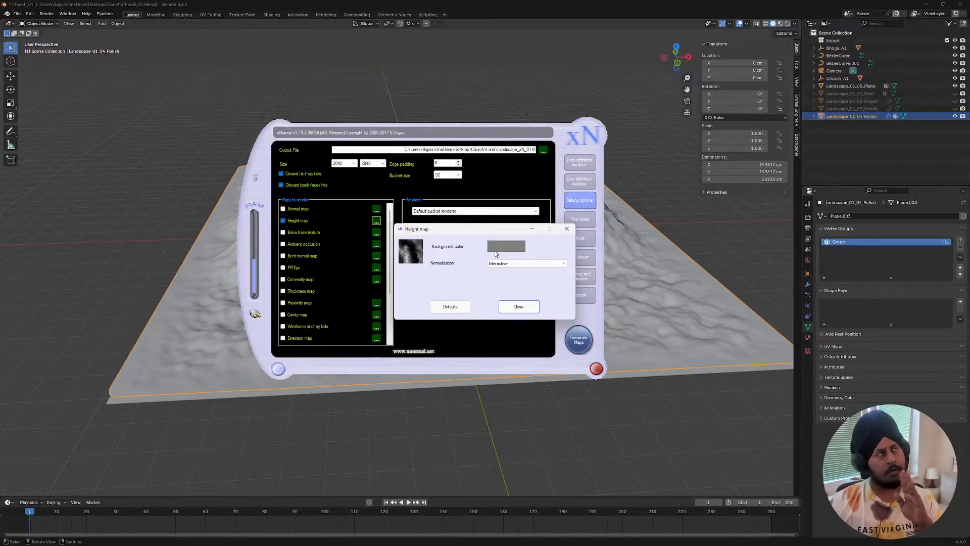
{"action": "left_click", "coordinate": [505, 246]}
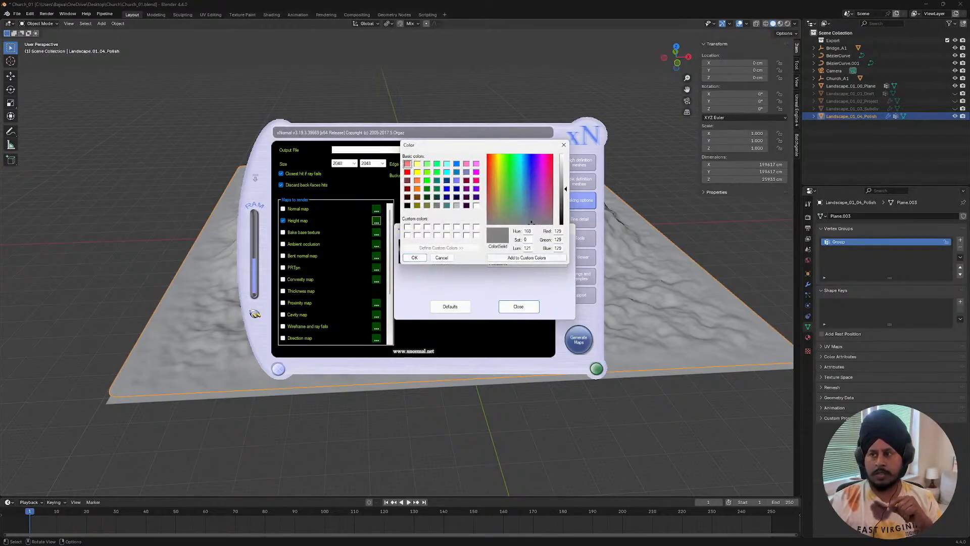
{"action": "left_click", "coordinate": [414, 258]}
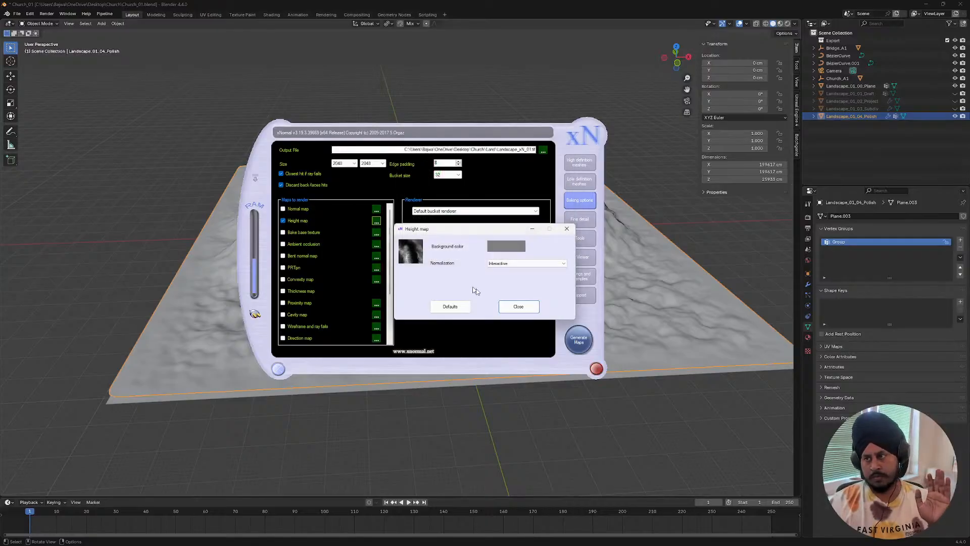
{"action": "left_click", "coordinate": [501, 308]}
{"action": "left_click", "coordinate": [579, 340]}
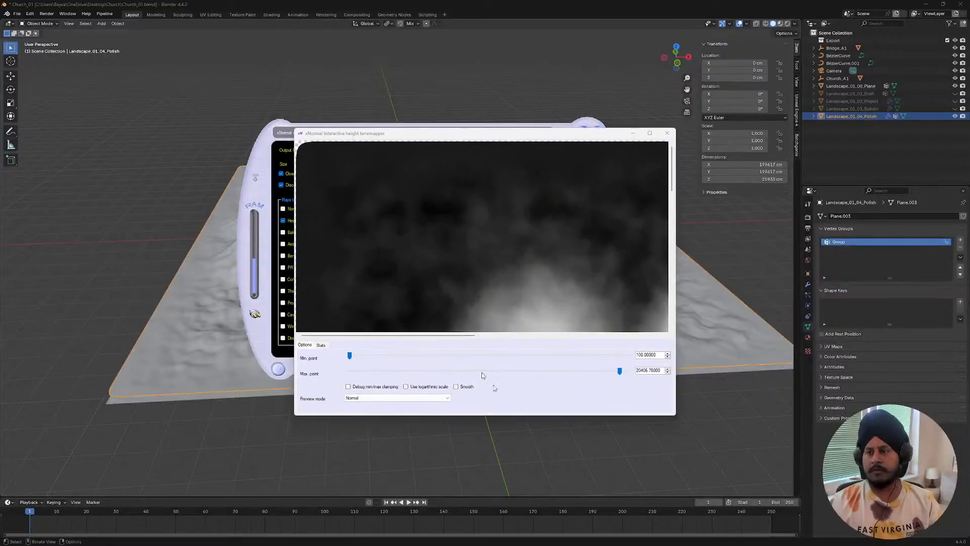
- Turn on the logarithmic scale in the interactive height tonemapper and examine the whole height map from edge to edge
{"action": "scroll", "coordinate": [439, 242], "scroll_direction": "down", "scroll_amount": 5}
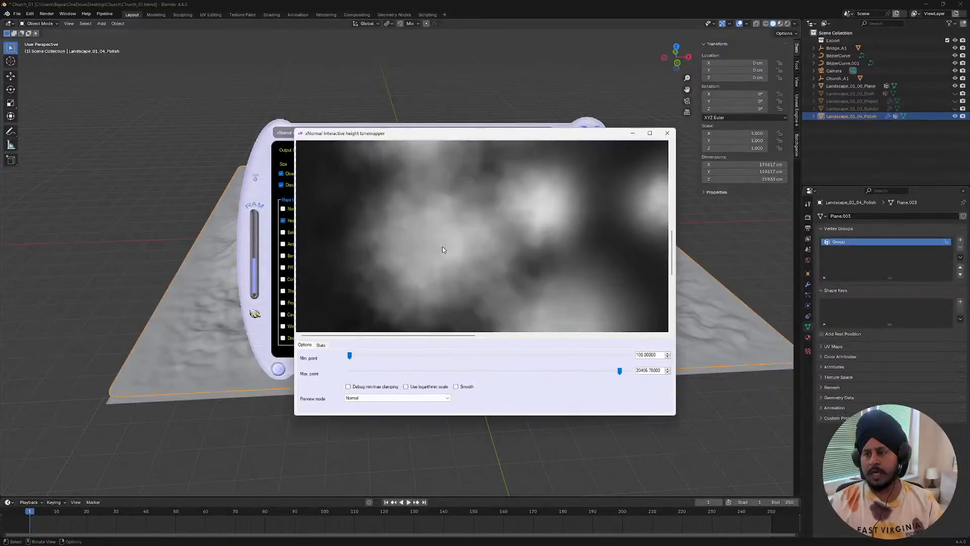
{"action": "scroll", "coordinate": [469, 234], "scroll_direction": "up", "scroll_amount": 2}
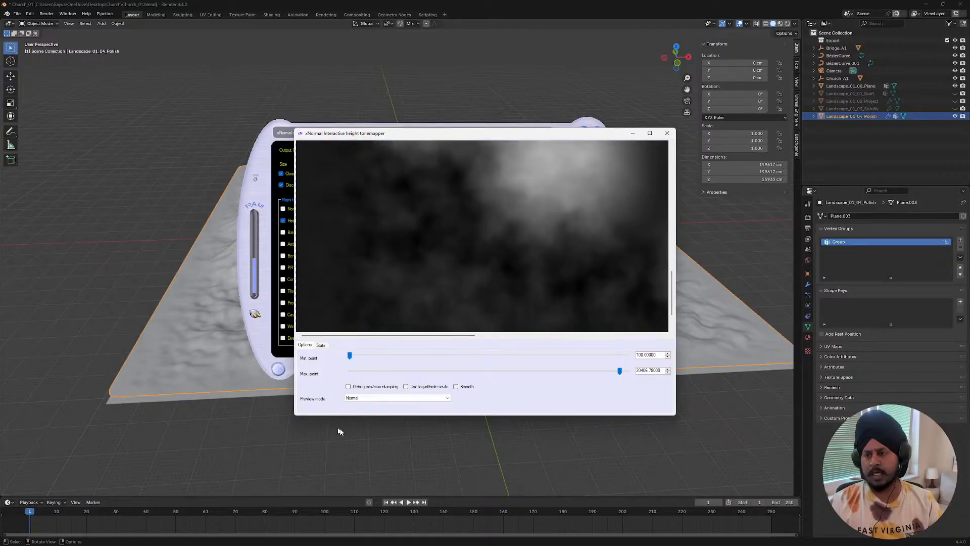
{"action": "left_click", "coordinate": [405, 386]}
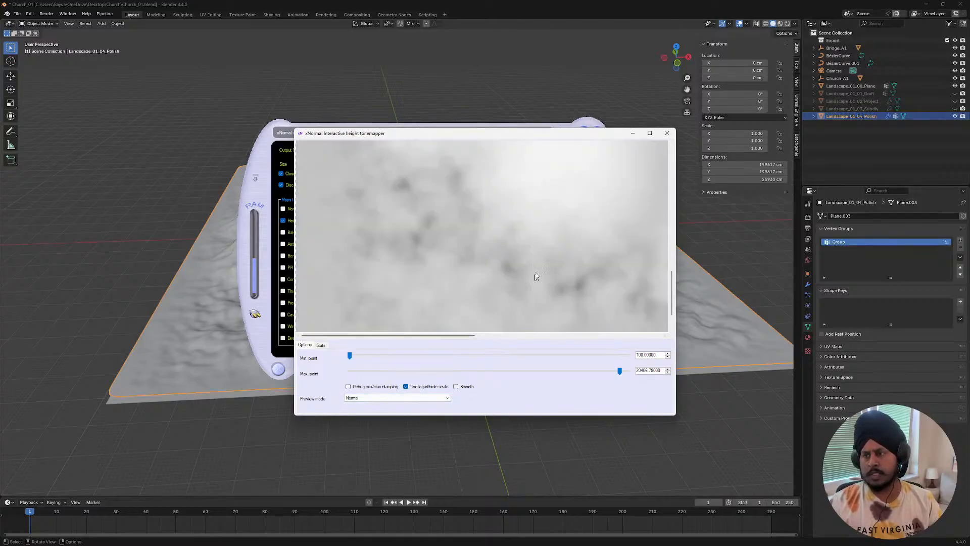
{"action": "scroll", "coordinate": [525, 258], "scroll_direction": "up", "scroll_amount": 3}
{"action": "scroll", "coordinate": [526, 258], "scroll_direction": "up", "scroll_amount": 3}
{"action": "scroll", "coordinate": [483, 244], "scroll_direction": "down", "scroll_amount": 2}
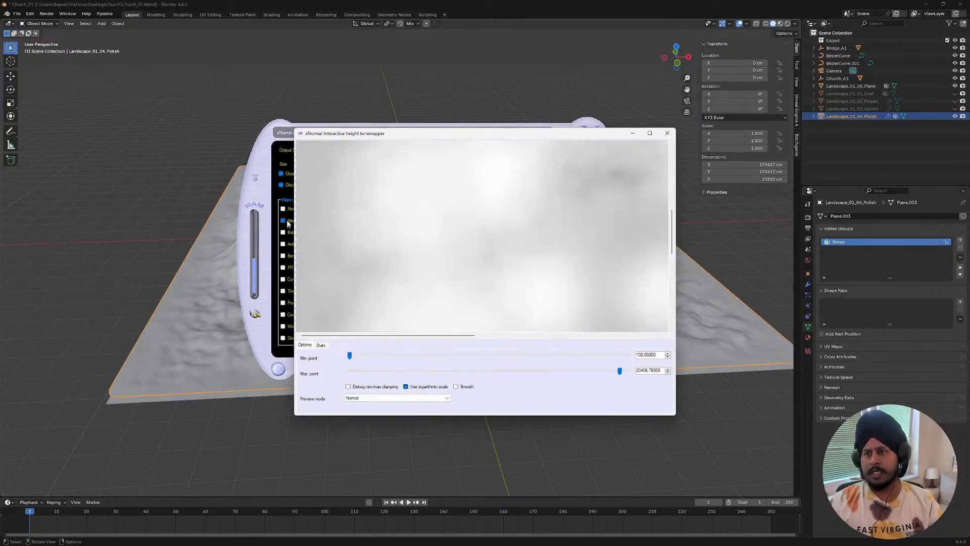
{"action": "scroll", "coordinate": [333, 238], "scroll_direction": "down", "scroll_amount": 4}
{"action": "scroll", "coordinate": [374, 237], "scroll_direction": "up", "scroll_amount": 5}
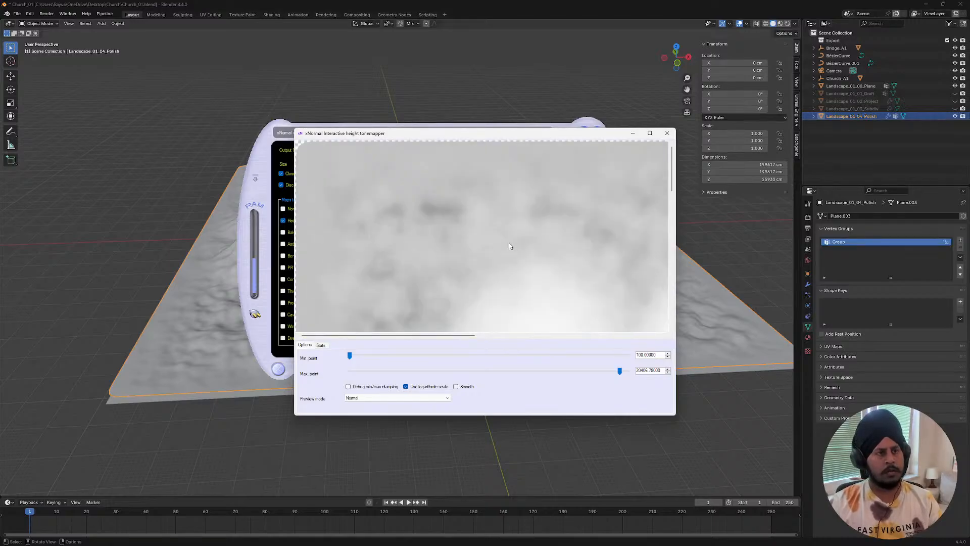
{"action": "scroll", "coordinate": [507, 240], "scroll_direction": "down", "scroll_amount": 8}
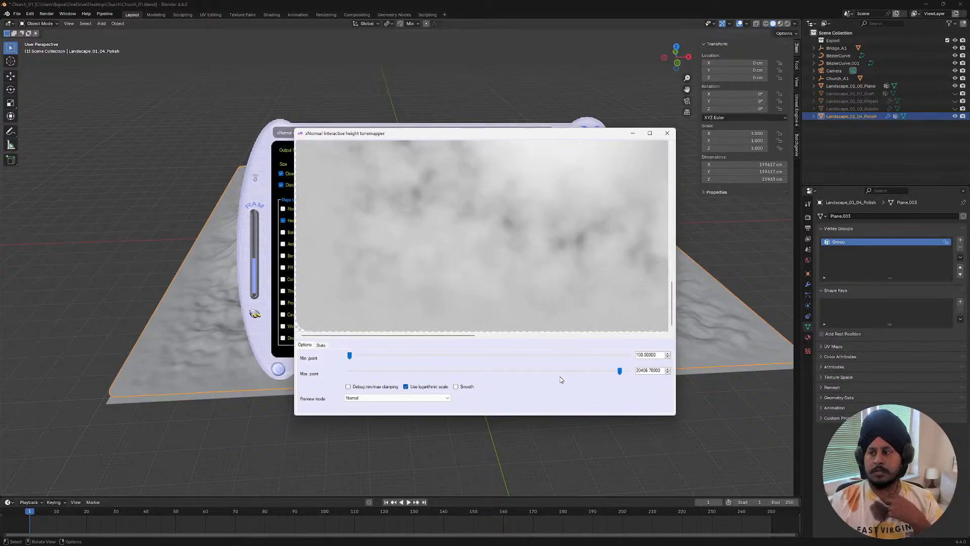
- Raise the height map's maximum point slightly, check the preview, and close the height tonemapper
{"action": "left_click_drag", "start_coordinate": [619, 370], "coordinate": [631, 370]}
{"action": "scroll", "coordinate": [540, 258], "scroll_direction": "up", "scroll_amount": 5}
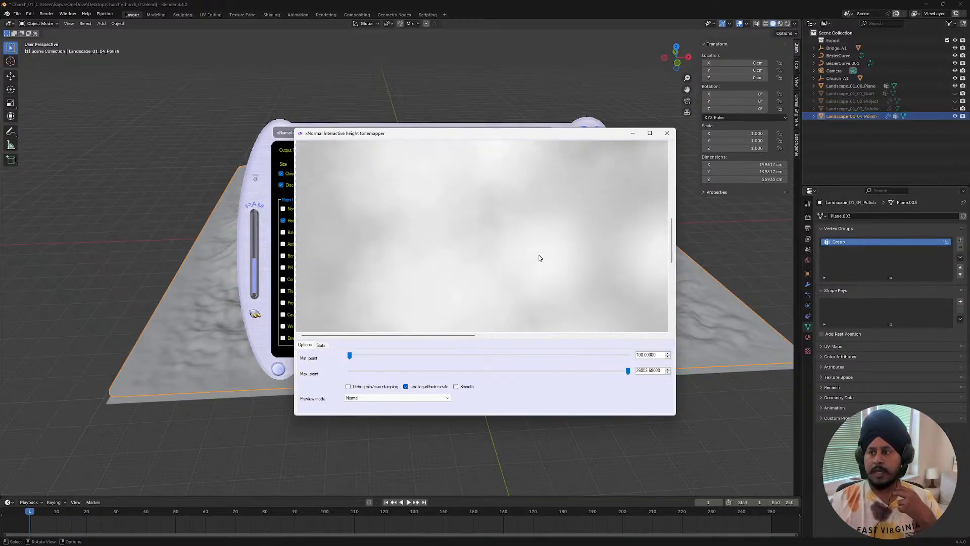
{"action": "left_click", "coordinate": [667, 133]}
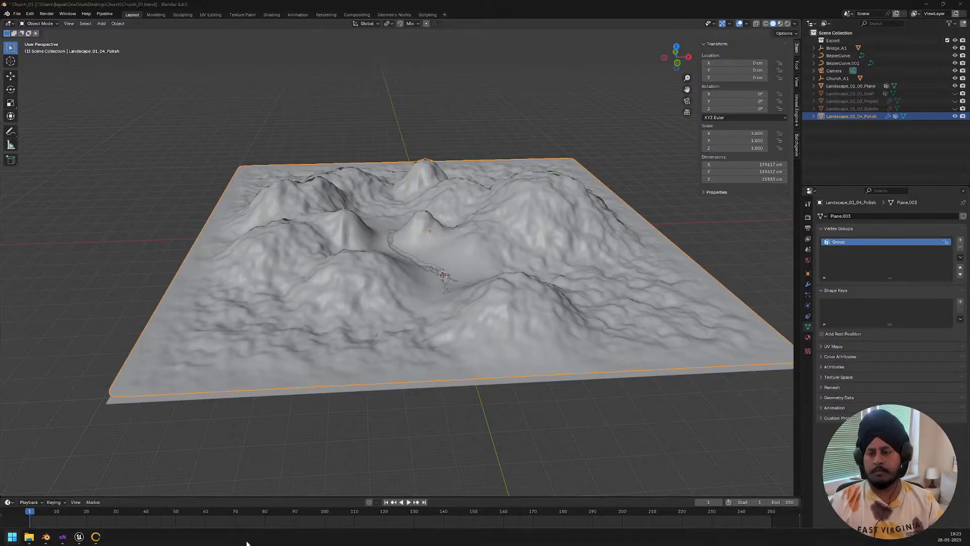
- Bring xNormal back to the front and close the generated height map's preview
{"action": "mouse_move", "coordinate": [62, 536]}
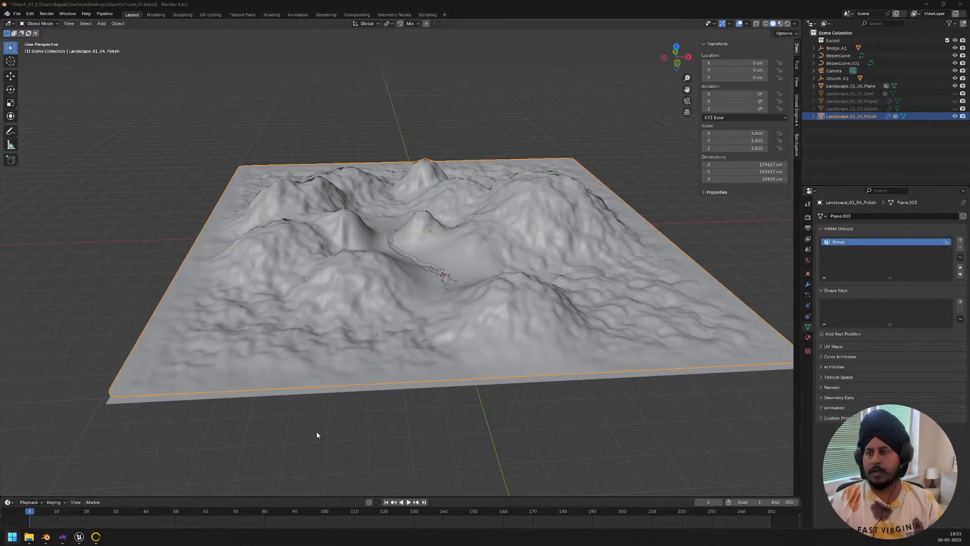
{"action": "left_click", "coordinate": [51, 500]}
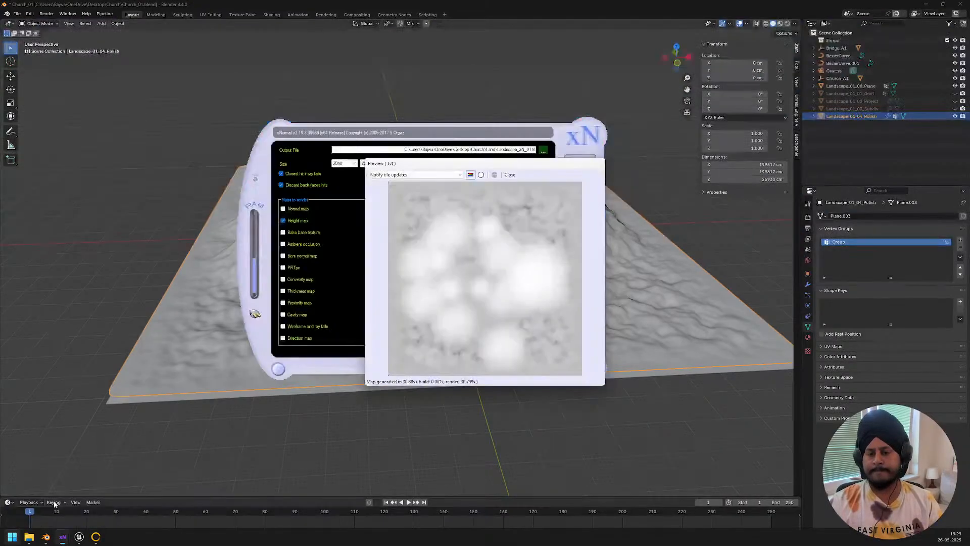
{"action": "left_click", "coordinate": [509, 174]}
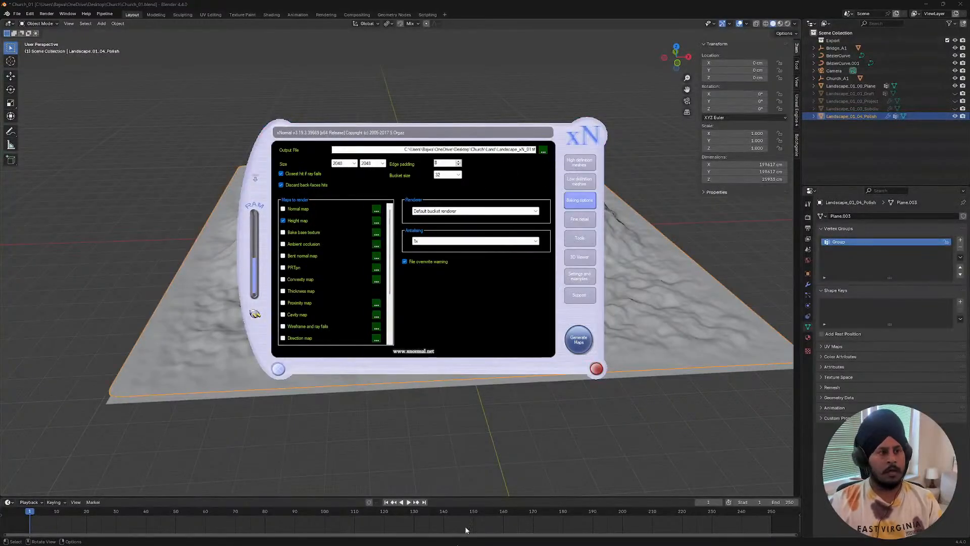
- Switch to Gaea and add an Object primitive node to the empty graph
{"action": "mouse_move", "coordinate": [257, 536]}
{"action": "left_click", "coordinate": [46, 537]}
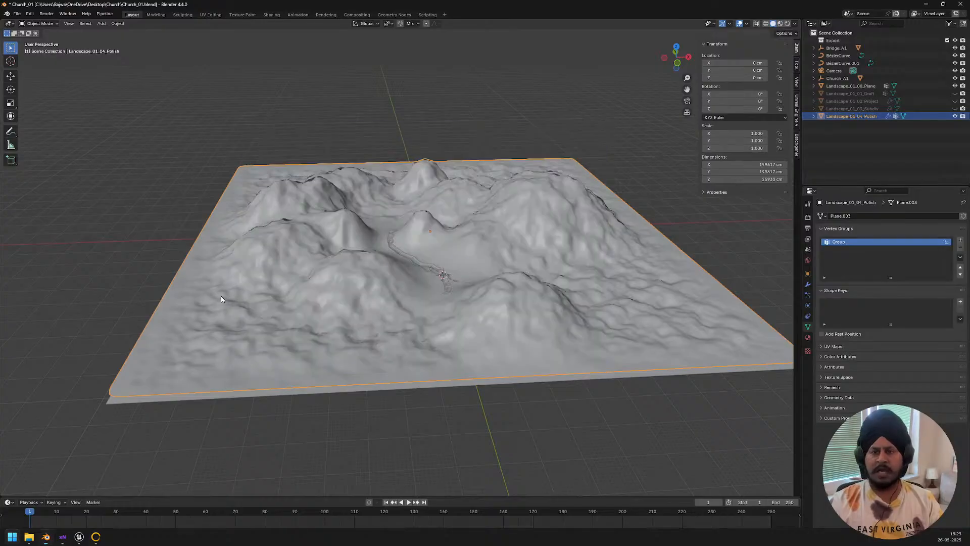
{"action": "left_click", "coordinate": [96, 537]}
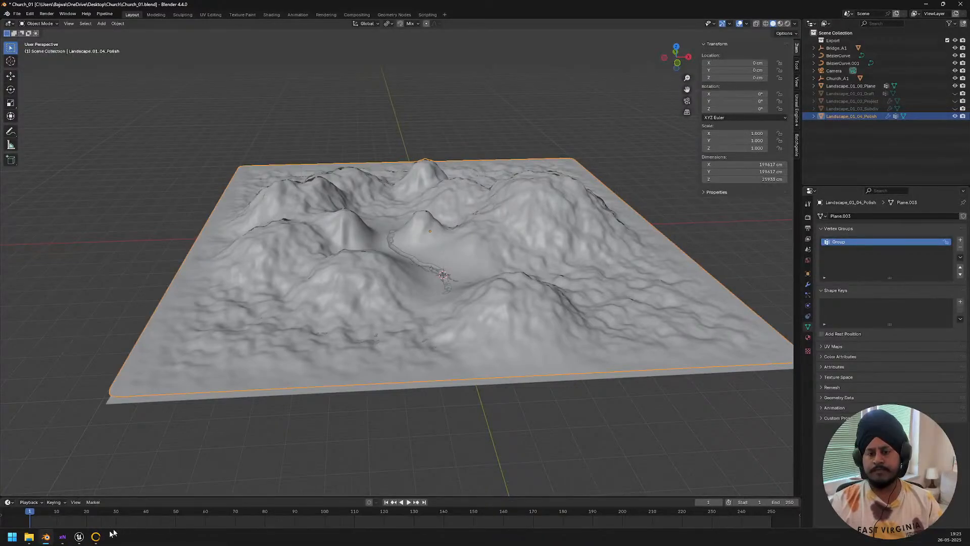
{"action": "left_click", "coordinate": [96, 537]}
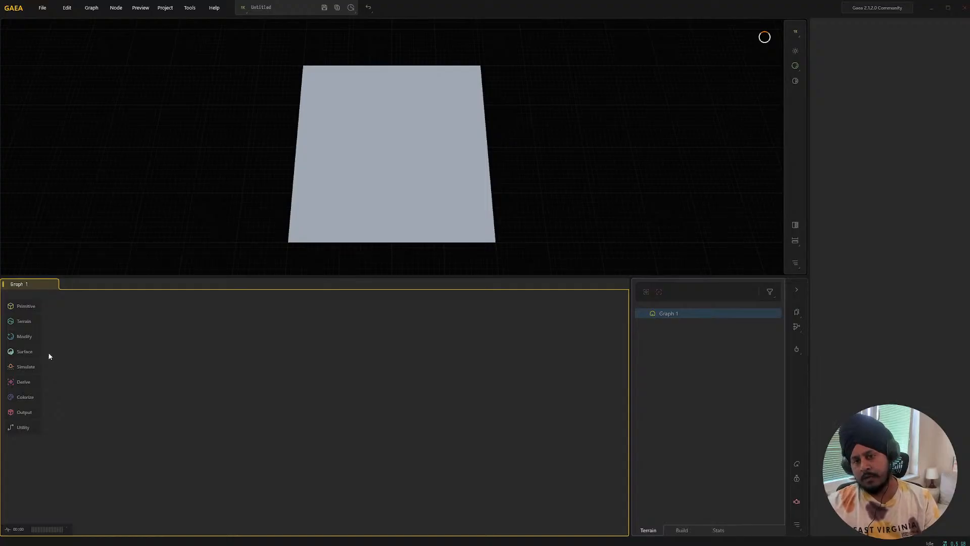
{"action": "left_click", "coordinate": [33, 307]}
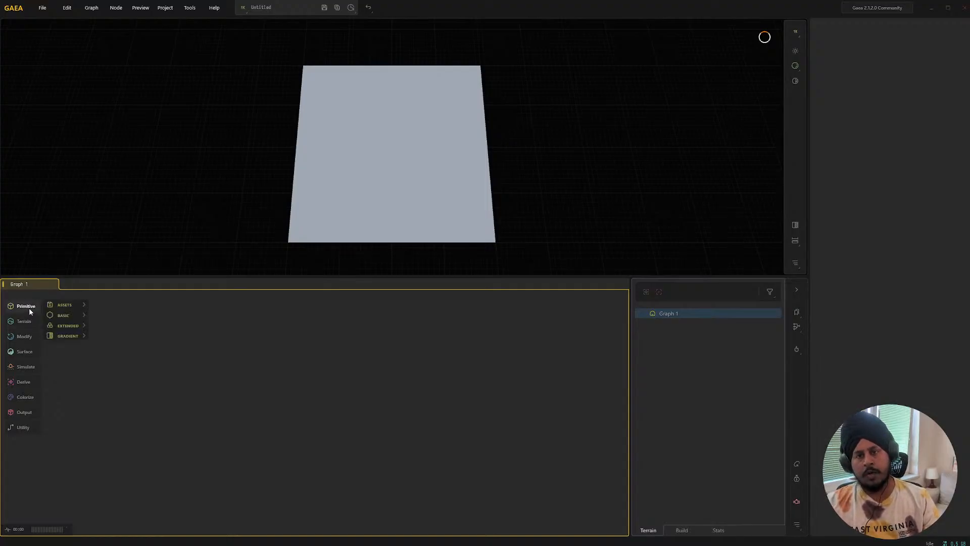
{"action": "mouse_move", "coordinate": [68, 313]}
{"action": "left_click", "coordinate": [130, 317]}
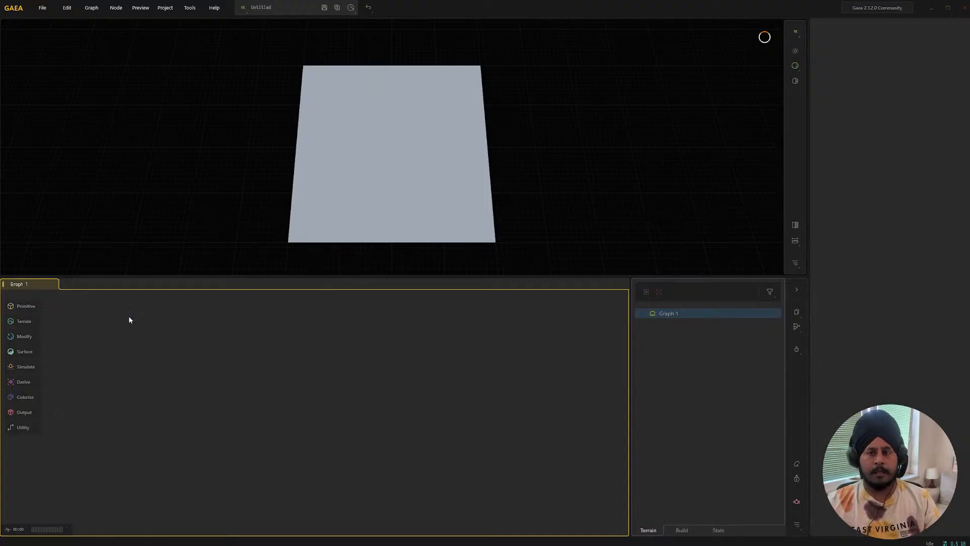
{"action": "left_click_drag", "start_coordinate": [325, 401], "coordinate": [236, 388]}
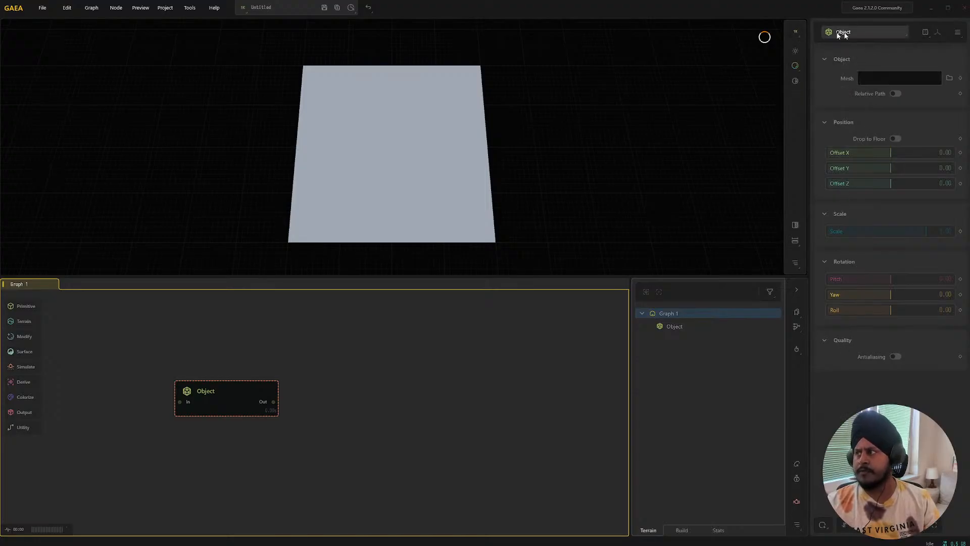
- Load Landscape_Plane_HP.fbx from the Church folder on the desktop as the Object node's mesh
{"action": "left_click", "coordinate": [401, 365]}
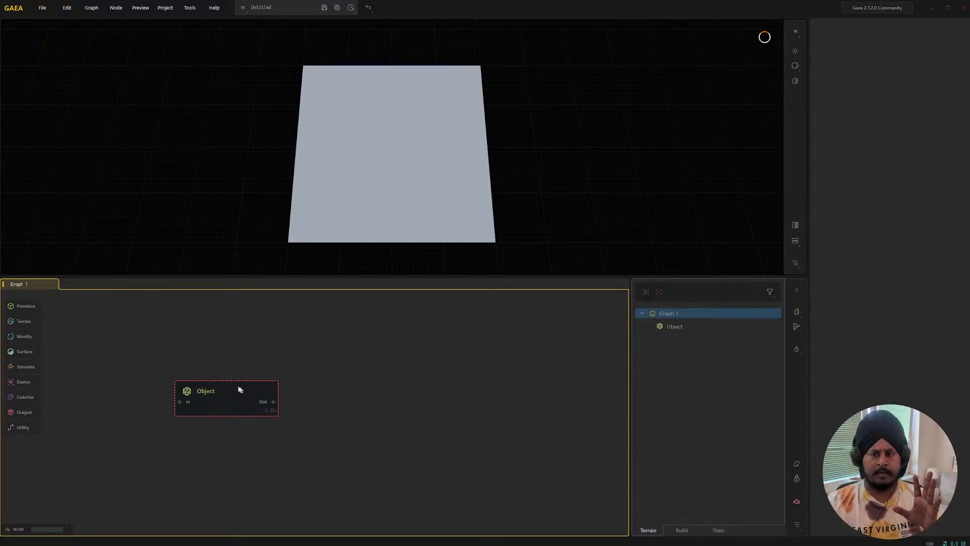
{"action": "left_click_drag", "start_coordinate": [244, 389], "coordinate": [250, 387]}
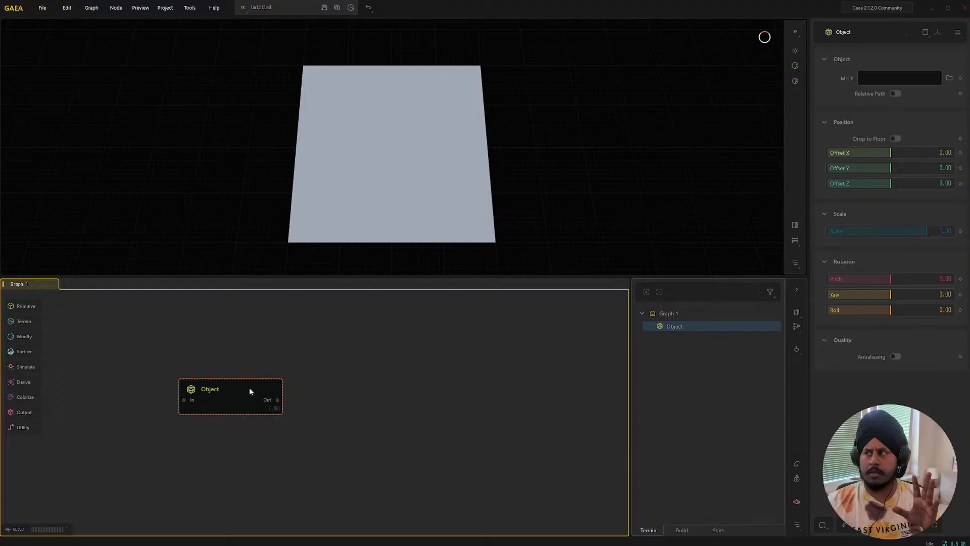
{"action": "left_click", "coordinate": [949, 78]}
{"action": "left_click_drag", "start_coordinate": [274, 10], "coordinate": [477, 118]}
{"action": "scroll", "coordinate": [243, 241], "scroll_direction": "up", "scroll_amount": 2}
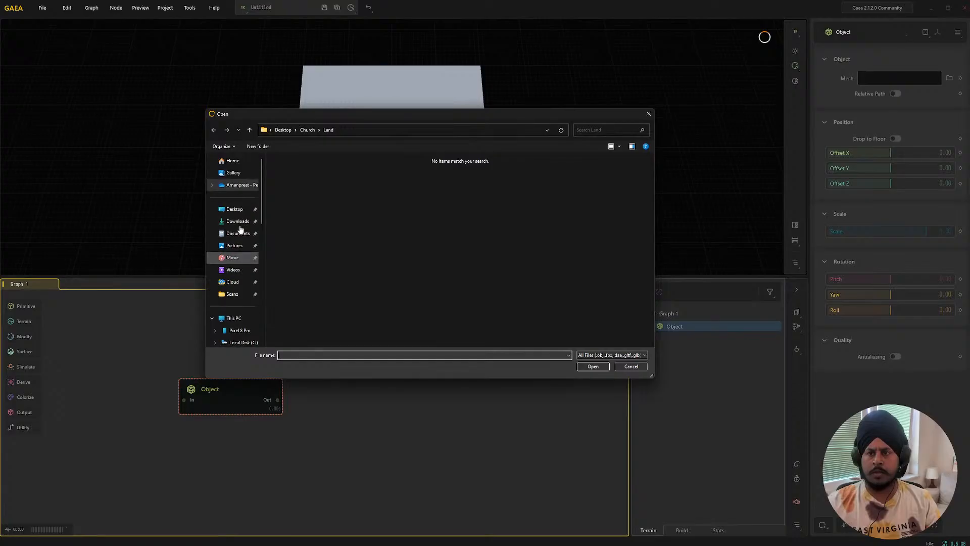
{"action": "left_click", "coordinate": [234, 211]}
{"action": "double_click", "coordinate": [292, 191]}
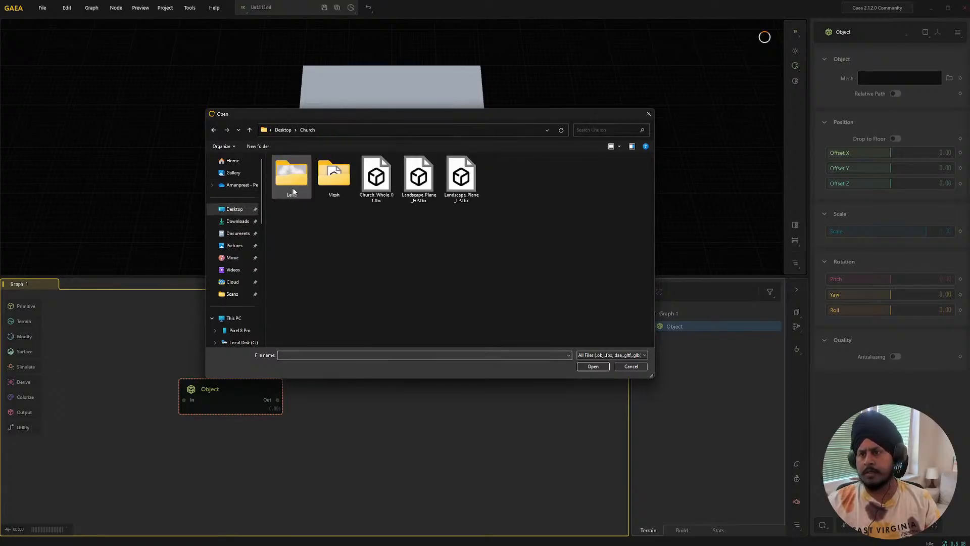
{"action": "double_click", "coordinate": [419, 177]}
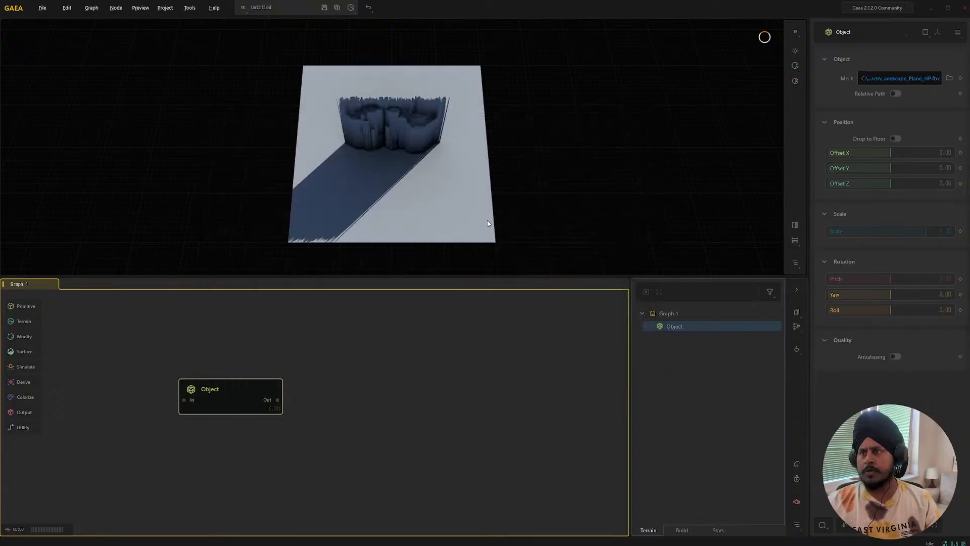
- Set the Object node's pitch rotation to -90 so the landscape lies flat
{"action": "left_click_drag", "start_coordinate": [494, 165], "coordinate": [411, 100]}
{"action": "scroll", "coordinate": [412, 94], "scroll_direction": "up", "scroll_amount": 5}
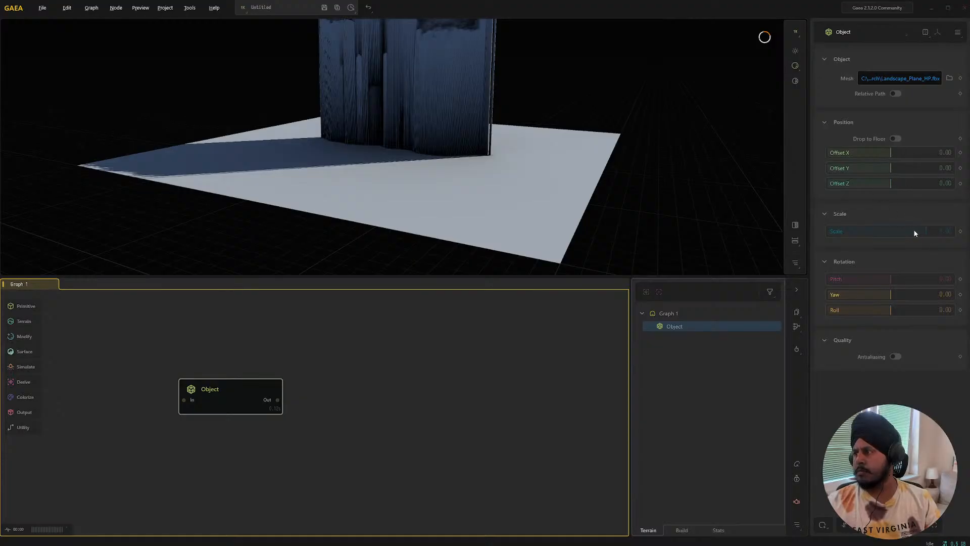
{"action": "left_click_drag", "start_coordinate": [893, 279], "coordinate": [877, 278]}
{"action": "double_click", "coordinate": [877, 279]}
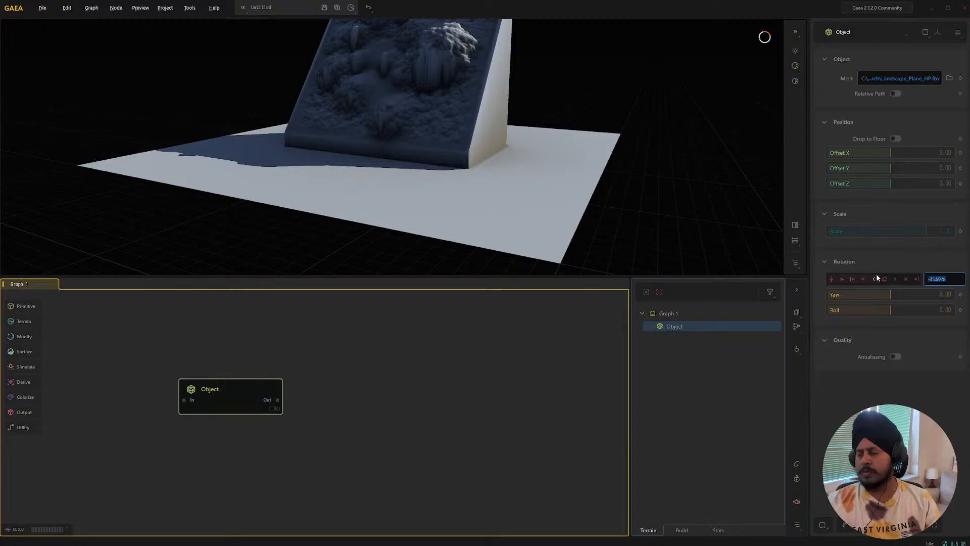
{"action": "type", "text": "-90"}
{"action": "key", "text": "Return"}
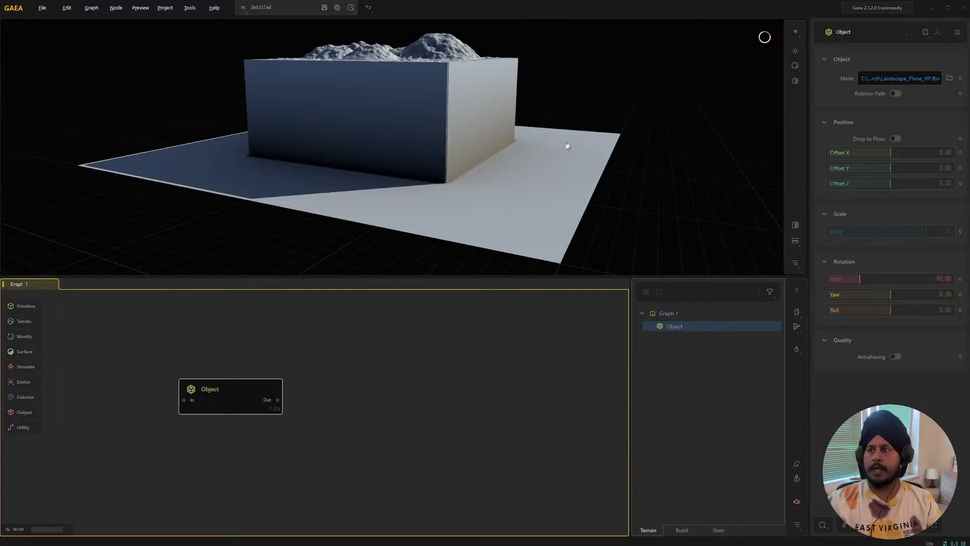
- Turn on Drop to Floor for the landscape mesh in the Object node
{"action": "left_click_drag", "start_coordinate": [567, 146], "coordinate": [569, 177]}
{"action": "scroll", "coordinate": [506, 169], "scroll_direction": "down", "scroll_amount": 5}
{"action": "scroll", "coordinate": [501, 170], "scroll_direction": "up", "scroll_amount": 5}
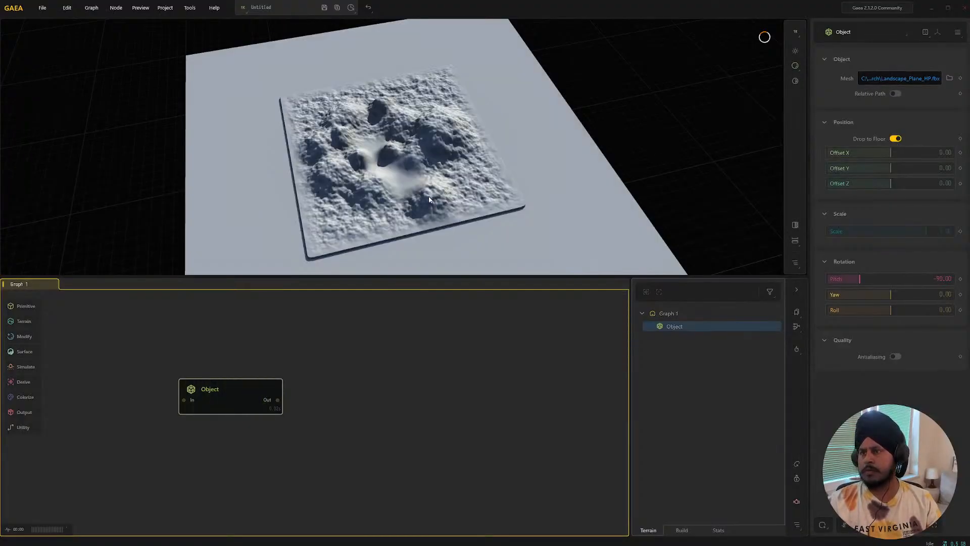
{"action": "scroll", "coordinate": [423, 168], "scroll_direction": "up", "scroll_amount": 3}
{"action": "scroll", "coordinate": [426, 195], "scroll_direction": "down", "scroll_amount": 5}
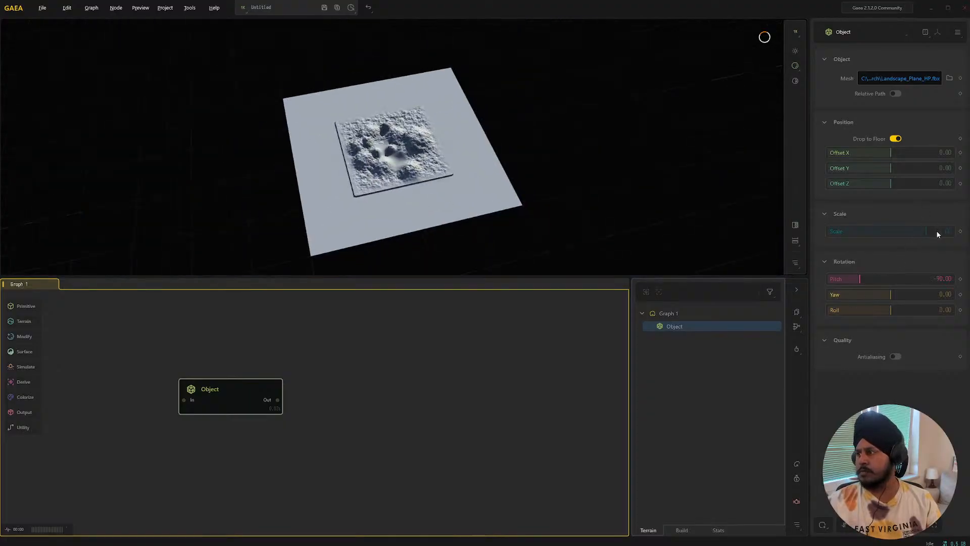
- Set the Object node's scale to 2.0 so the landscape fills the terrain area
{"action": "left_click_drag", "start_coordinate": [930, 232], "coordinate": [931, 232]}
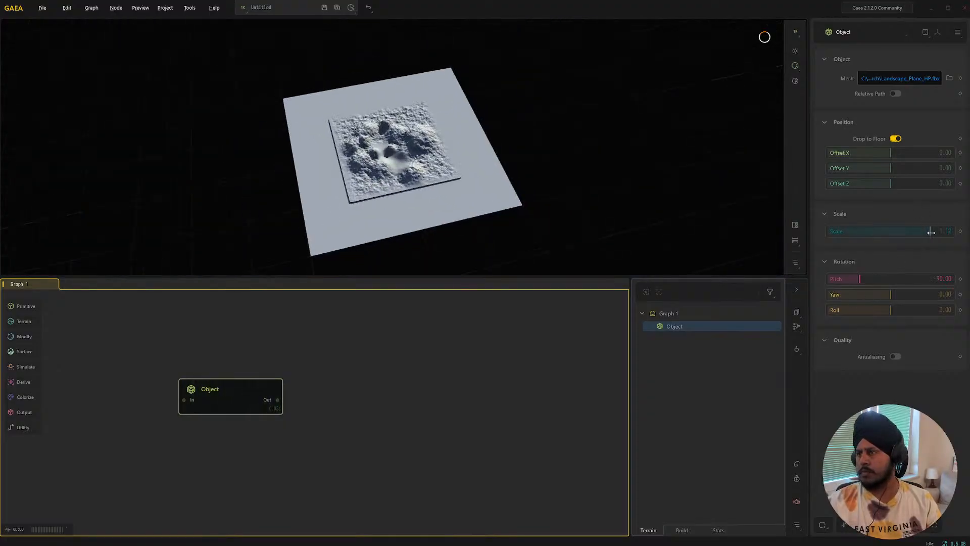
{"action": "left_click_drag", "start_coordinate": [930, 231], "coordinate": [951, 232]}
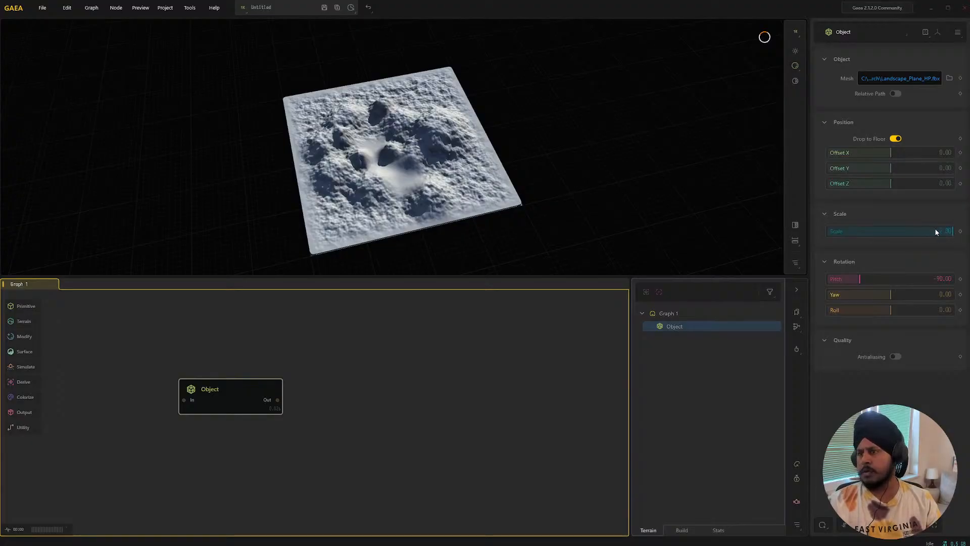
{"action": "double_click", "coordinate": [936, 231]}
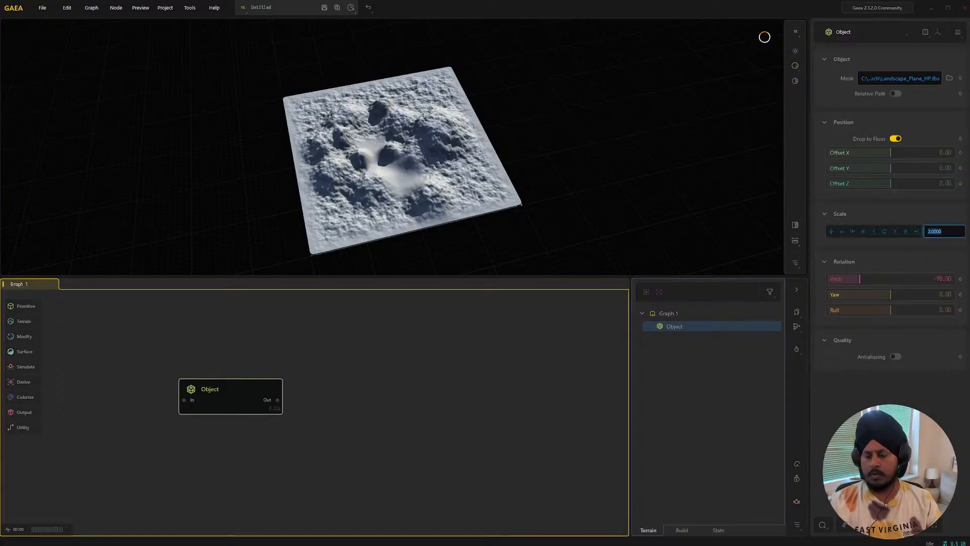
{"action": "type", "text": "2.0"}
{"action": "key", "text": "Return"}
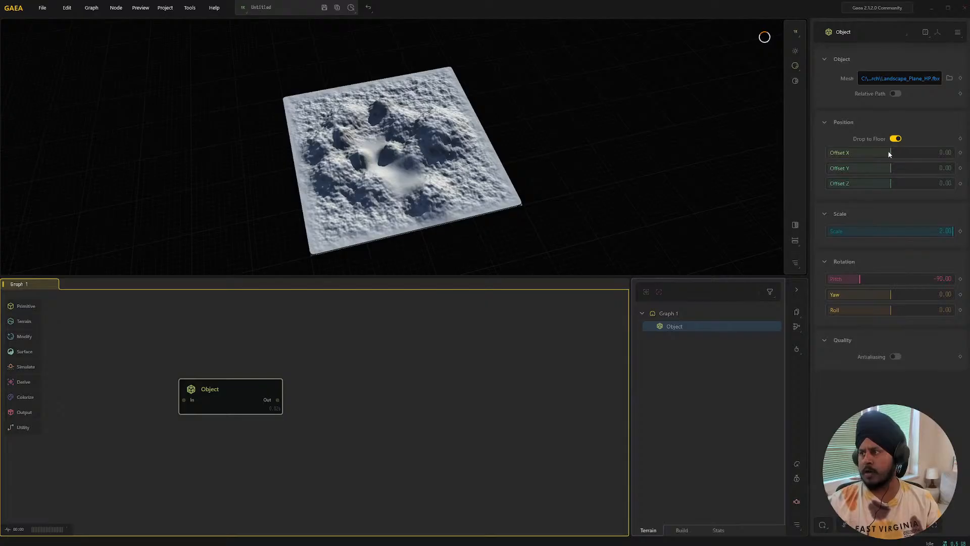
- Try shifting the landscape with the position offsets, to about -0.06 on X and 0.16 on Z
{"action": "left_click_drag", "start_coordinate": [889, 152], "coordinate": [886, 152]}
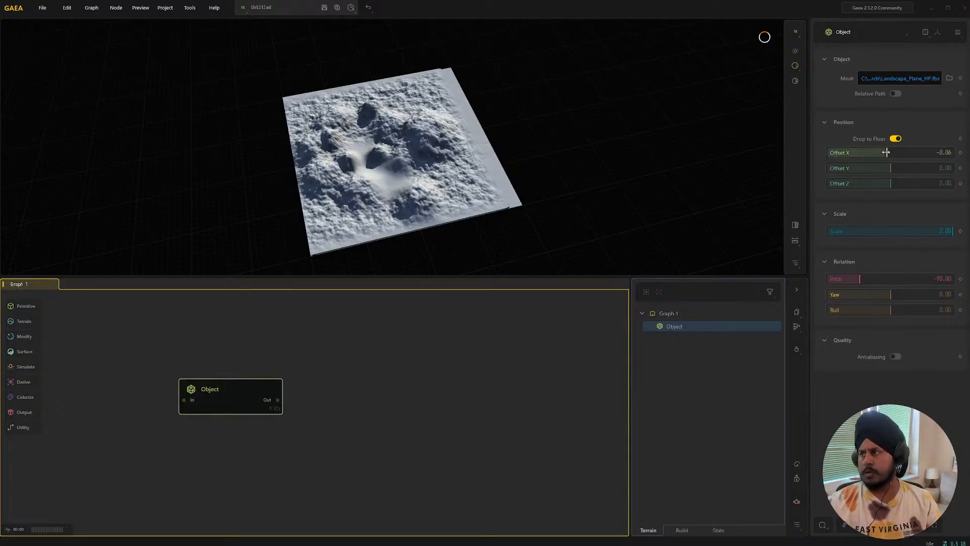
{"action": "key", "text": "ctrl+z"}
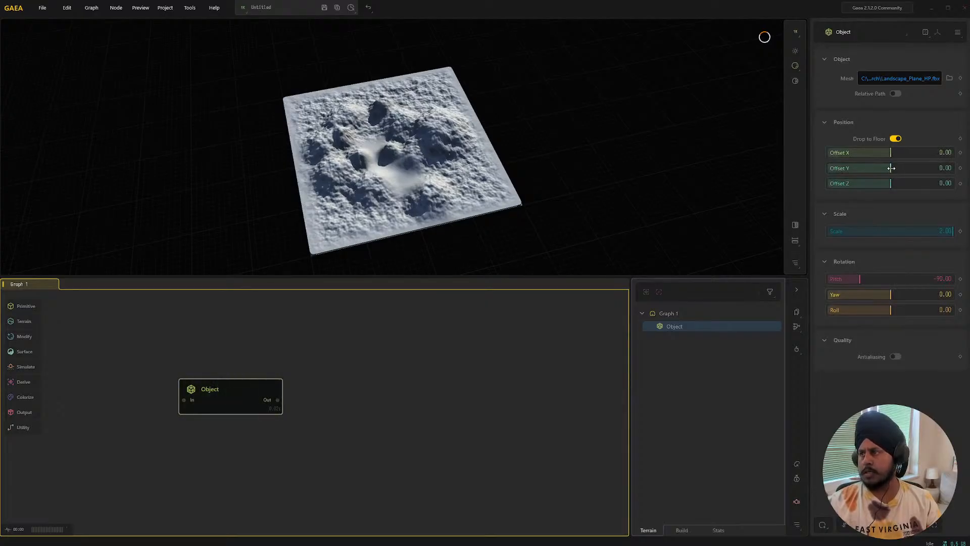
{"action": "mouse_move", "coordinate": [890, 168]}
{"action": "left_mouse_down"}
{"action": "mouse_move", "coordinate": [886, 184]}
{"action": "mouse_move", "coordinate": [921, 183]}
{"action": "mouse_move", "coordinate": [901, 183]}
{"action": "left_mouse_up"}
{"action": "key", "text": "ctrl+z"}
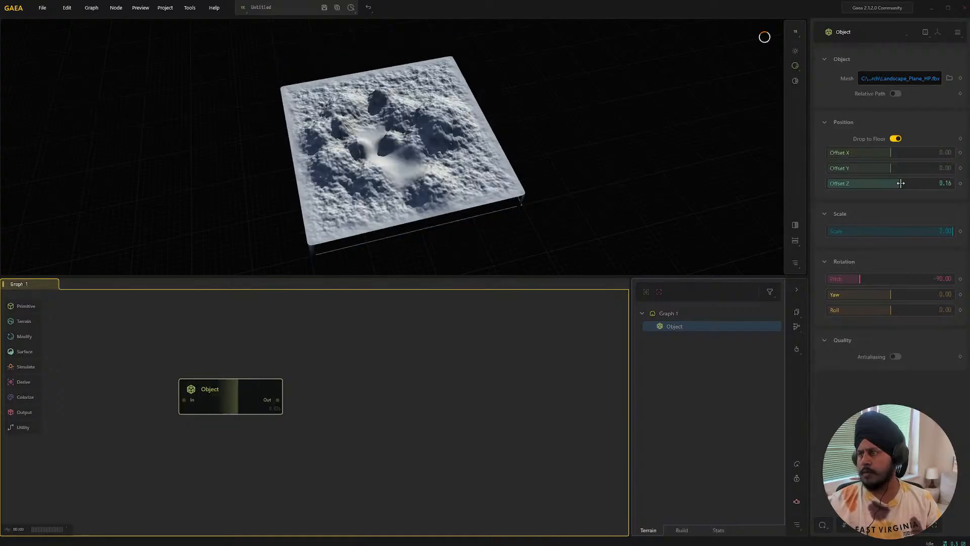
- Try a Z offset of -0.1 for the landscape mesh
{"action": "double_click", "coordinate": [900, 183]}
{"action": "type", "text": "-"}
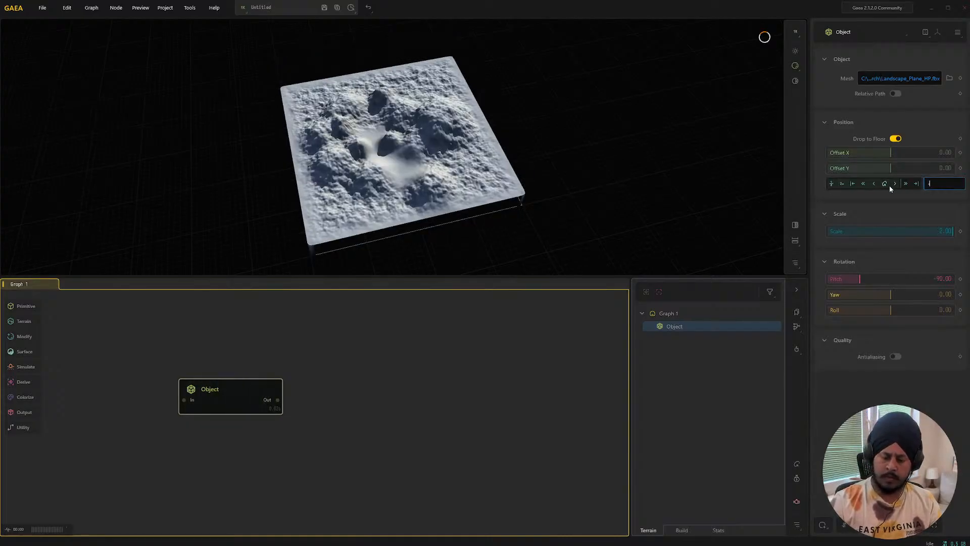
{"action": "type", "text": "0.1"}
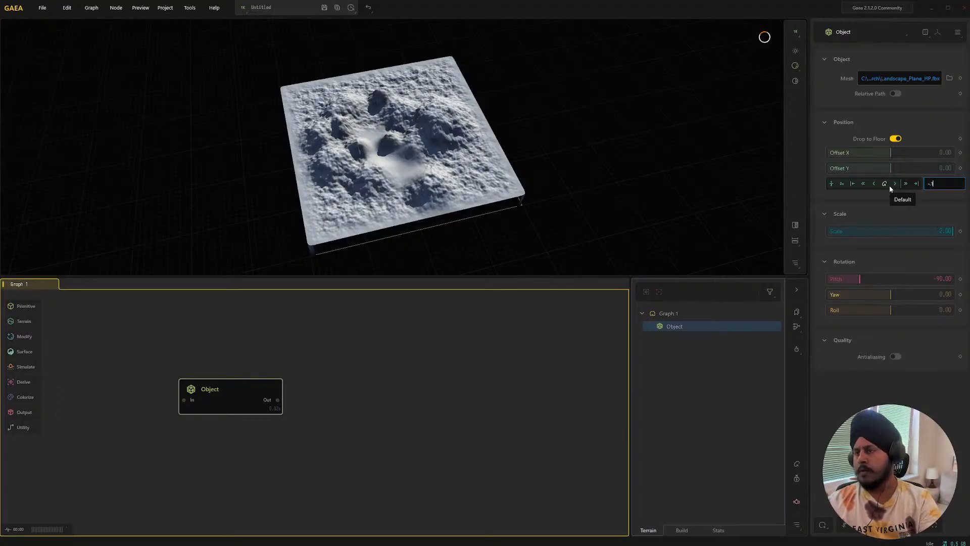
{"action": "key", "text": "Return"}
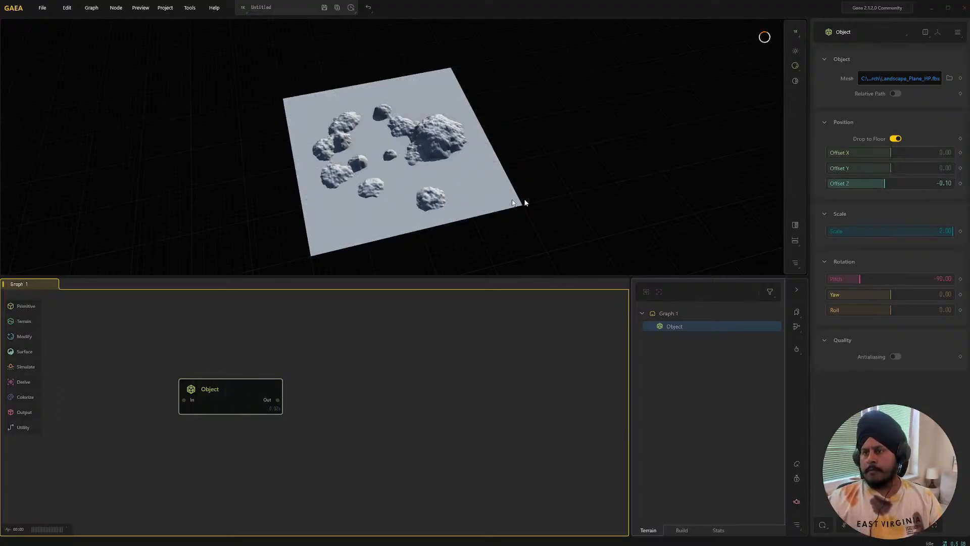
- Set the Object node's Z offset to -0.01 to sink the landscape's base slightly
{"action": "double_click", "coordinate": [905, 183]}
{"action": "key", "text": "Right"}
{"action": "key", "text": "Left"}
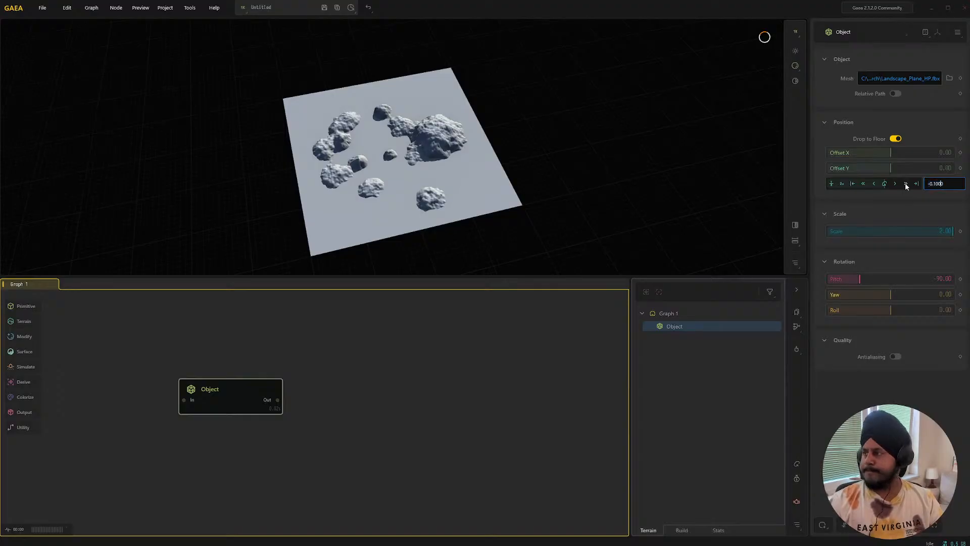
{"action": "type", "text": "0"}
{"action": "key", "text": "Return"}
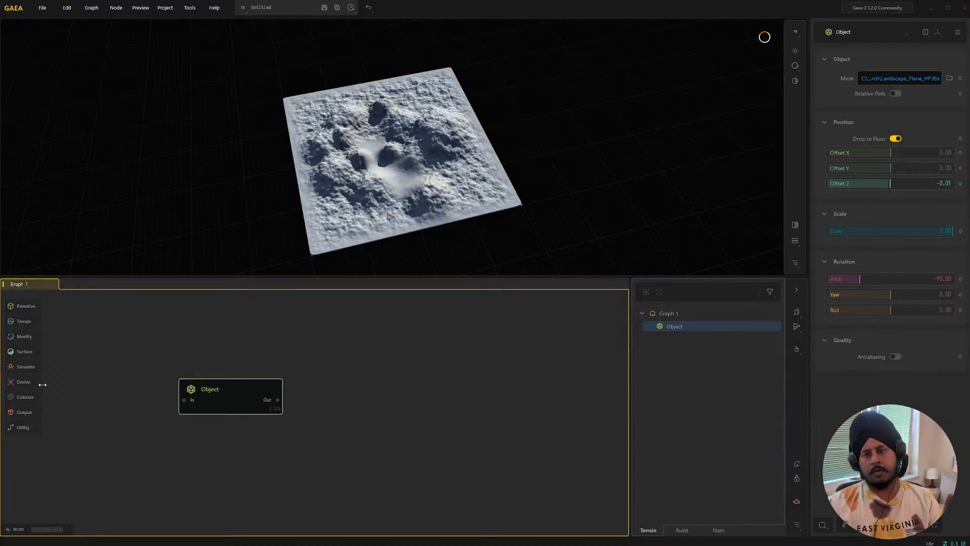
- Add an Erosion node connected to the Object node's output
{"action": "left_click_drag", "start_coordinate": [278, 400], "coordinate": [328, 379]}
{"action": "type", "text": "er"}
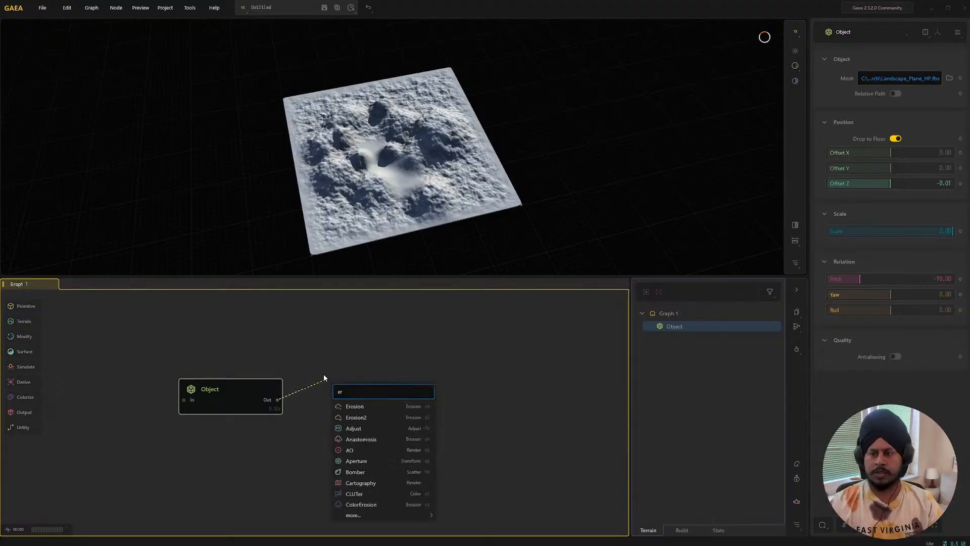
{"action": "left_click", "coordinate": [368, 407]}
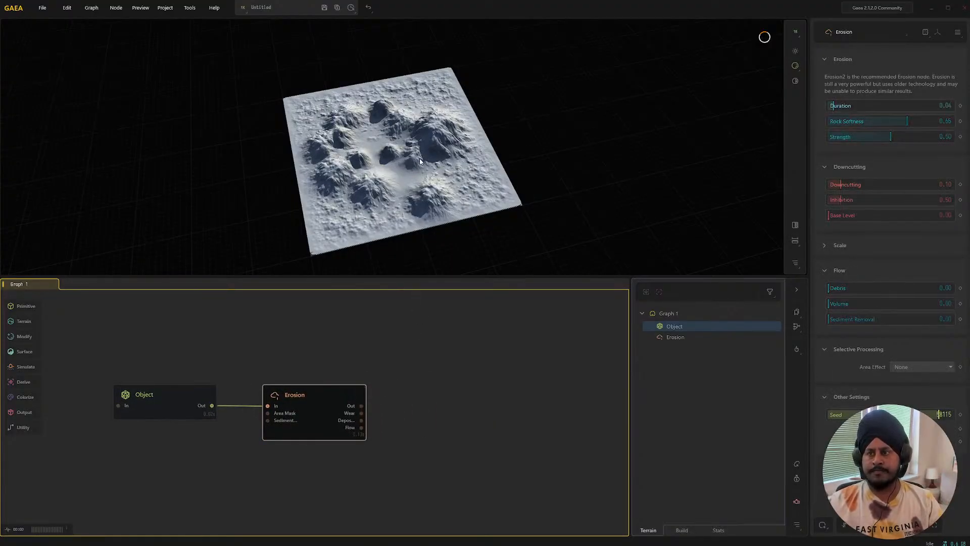
{"action": "scroll", "coordinate": [395, 172], "scroll_direction": "up", "scroll_amount": 8}
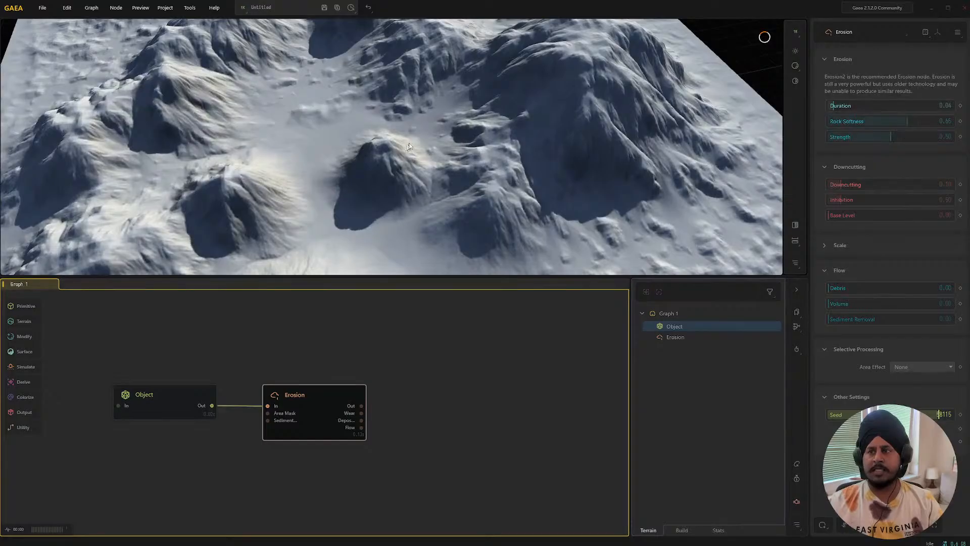
{"action": "scroll", "coordinate": [412, 147], "scroll_direction": "down", "scroll_amount": 8}
{"action": "scroll", "coordinate": [397, 123], "scroll_direction": "up", "scroll_amount": 5}
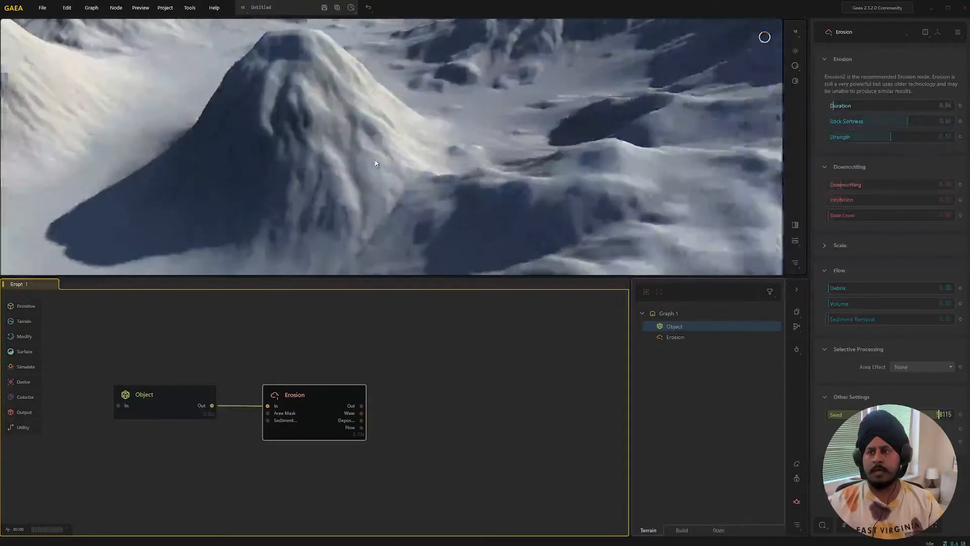
- Examine the eroded terrain from several sides, both up close and as a whole
{"action": "scroll", "coordinate": [398, 141], "scroll_direction": "down", "scroll_amount": 3}
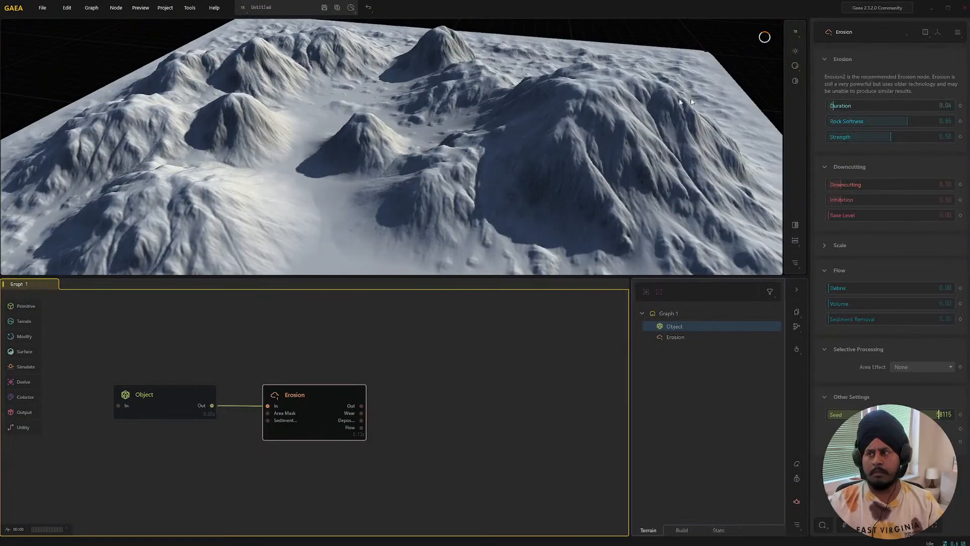
{"action": "left_click_drag", "start_coordinate": [511, 120], "coordinate": [364, 209]}
{"action": "scroll", "coordinate": [360, 141], "scroll_direction": "down", "scroll_amount": 5}
{"action": "scroll", "coordinate": [366, 208], "scroll_direction": "up", "scroll_amount": 5}
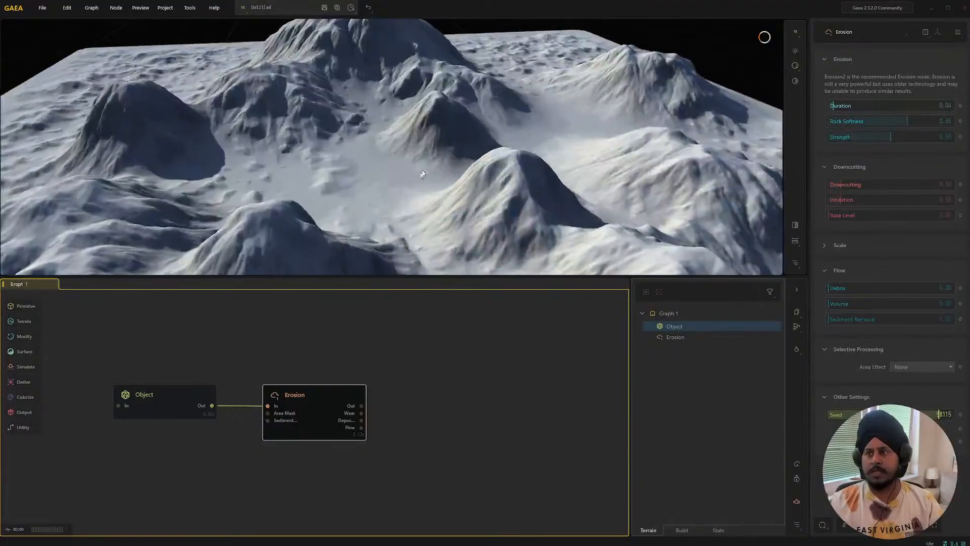
{"action": "left_click_drag", "start_coordinate": [520, 155], "coordinate": [423, 179]}
{"action": "scroll", "coordinate": [455, 143], "scroll_direction": "down", "scroll_amount": 5}
{"action": "left_click_drag", "start_coordinate": [475, 182], "coordinate": [481, 181]}
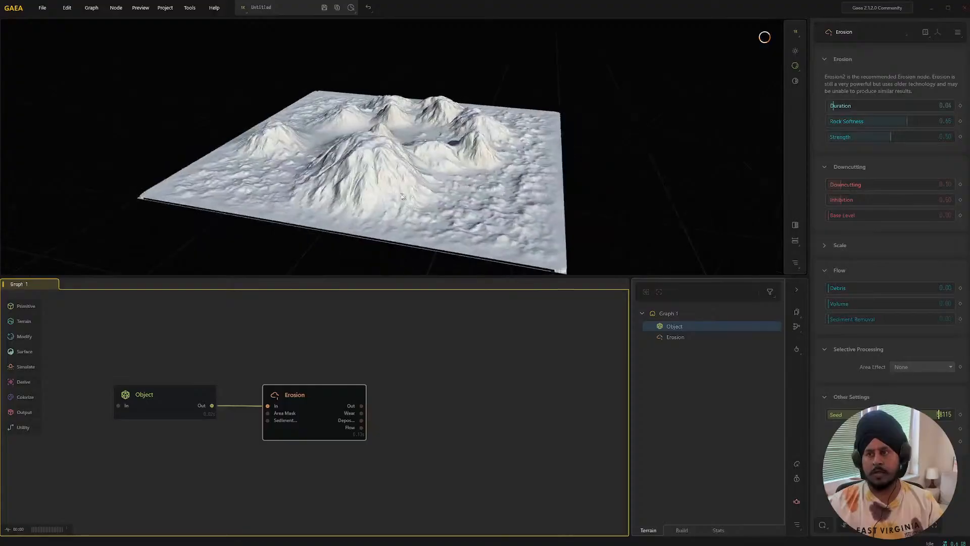
{"action": "left_click_drag", "start_coordinate": [385, 192], "coordinate": [439, 186]}
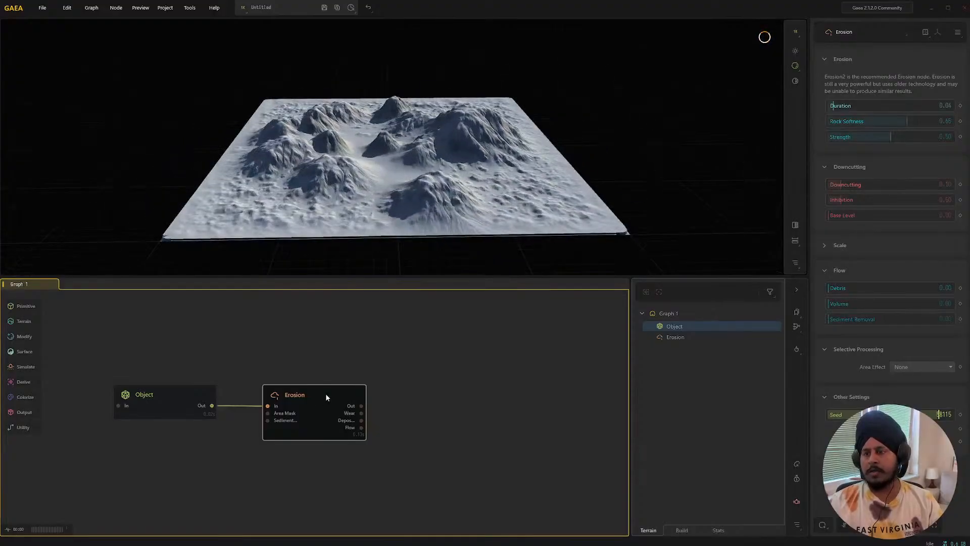
- Try an erosion Duration of 0.11 and check the effect on the mountains
{"action": "left_click_drag", "start_coordinate": [835, 107], "coordinate": [842, 107]}
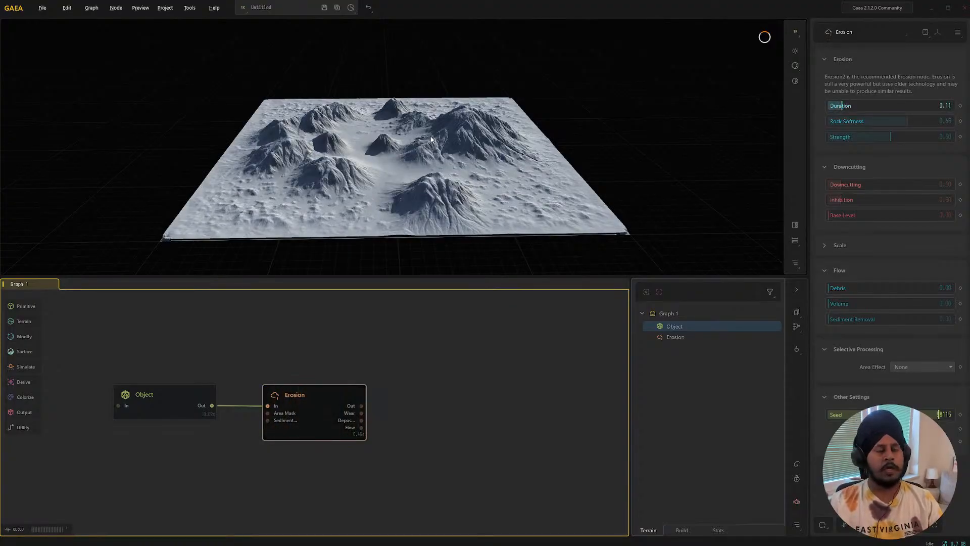
{"action": "left_click_drag", "start_coordinate": [431, 139], "coordinate": [536, 193]}
{"action": "scroll", "coordinate": [384, 155], "scroll_direction": "up", "scroll_amount": 5}
{"action": "scroll", "coordinate": [383, 156], "scroll_direction": "down", "scroll_amount": 4}
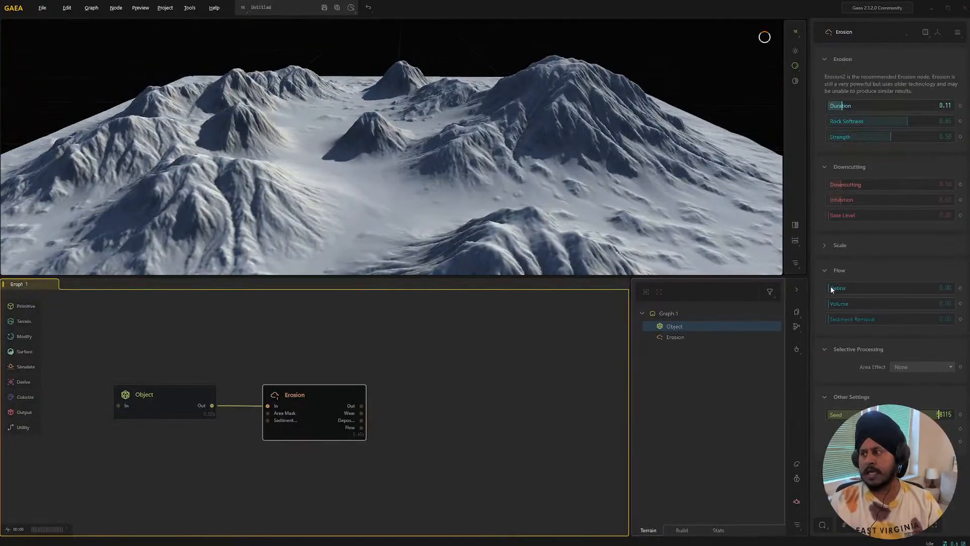
- Set the erosion flow's Debris to 0.17, Volume to 0.05 and Sediment Removal to 0.01
{"action": "left_click_drag", "start_coordinate": [829, 287], "coordinate": [830, 319]}
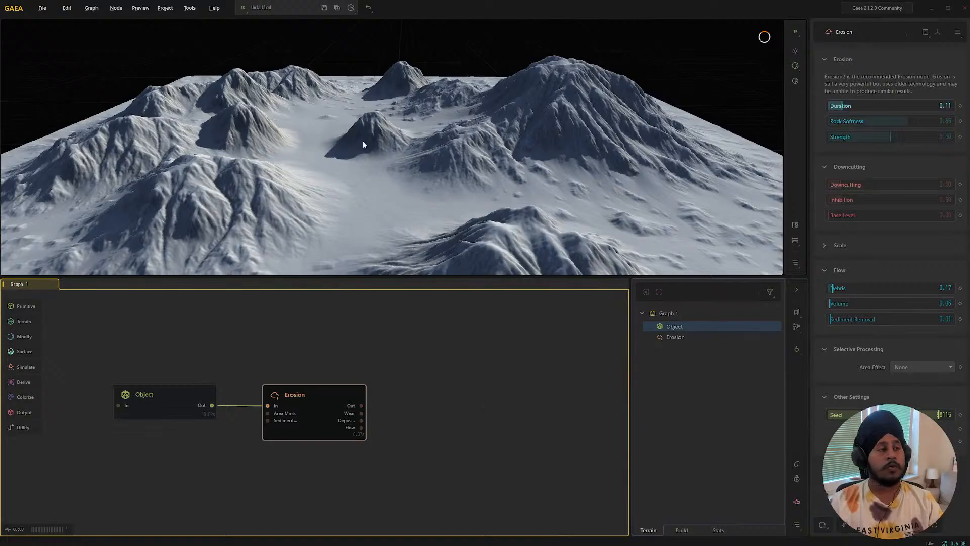
{"action": "left_click_drag", "start_coordinate": [363, 142], "coordinate": [383, 129]}
{"action": "scroll", "coordinate": [406, 153], "scroll_direction": "down", "scroll_amount": 5}
{"action": "scroll", "coordinate": [406, 155], "scroll_direction": "down", "scroll_amount": 2}
{"action": "scroll", "coordinate": [406, 155], "scroll_direction": "up", "scroll_amount": 3}
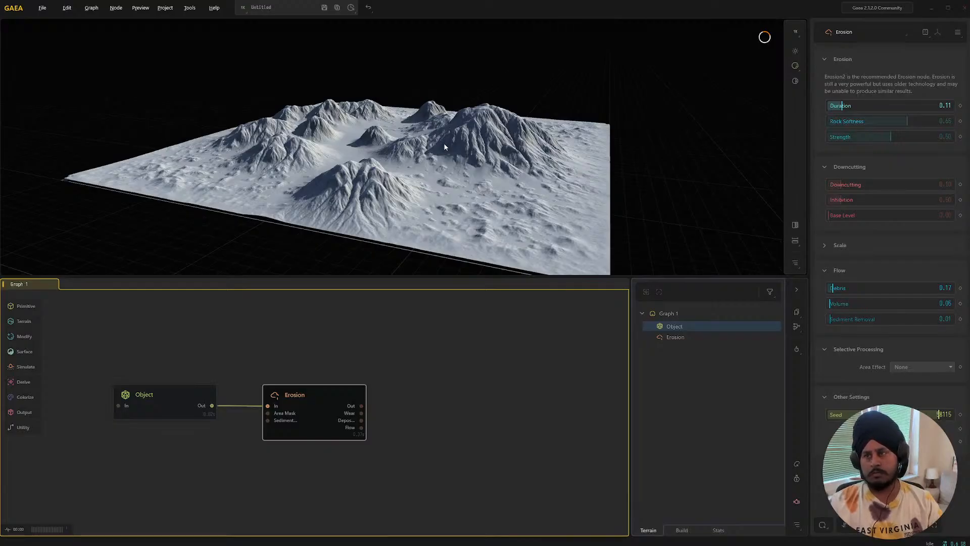
{"action": "mouse_move", "coordinate": [422, 147]}
{"action": "left_mouse_down"}
{"action": "mouse_move", "coordinate": [380, 161]}
{"action": "mouse_move", "coordinate": [447, 152]}
{"action": "mouse_move", "coordinate": [438, 152]}
{"action": "left_mouse_up"}
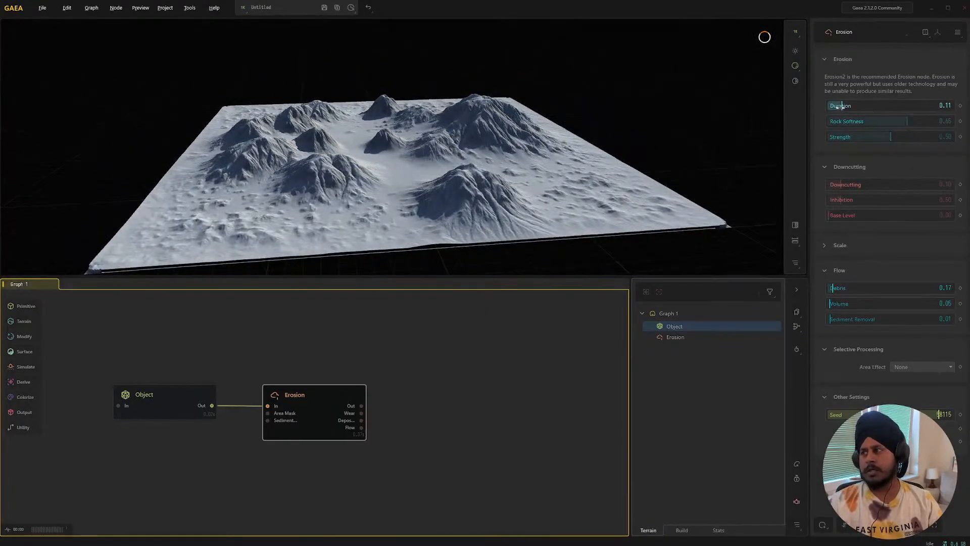
- Set the erosion Duration to 0.07 and inspect the mountain slopes from several angles
{"action": "left_click_drag", "start_coordinate": [837, 106], "coordinate": [822, 108]}
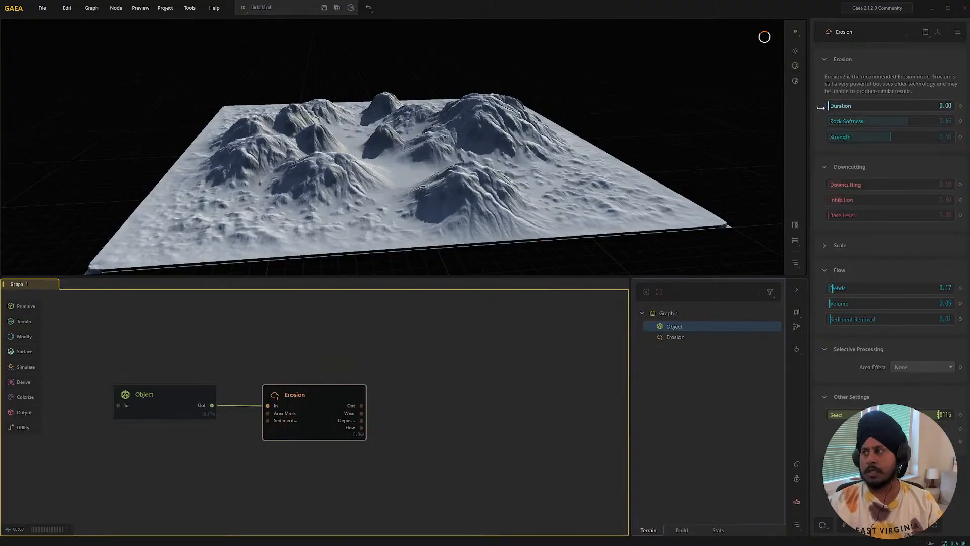
{"action": "left_click_drag", "start_coordinate": [823, 107], "coordinate": [836, 106]}
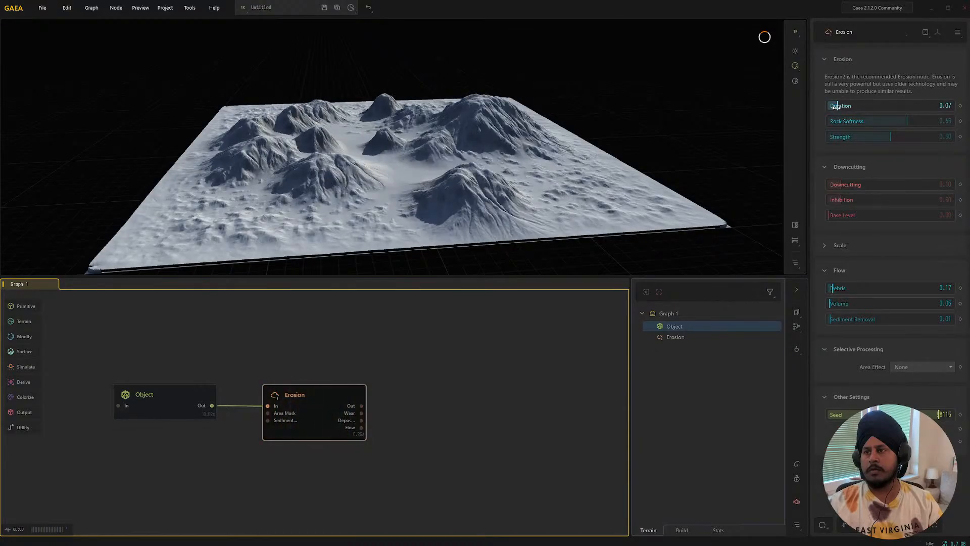
{"action": "left_click_drag", "start_coordinate": [372, 143], "coordinate": [394, 117]}
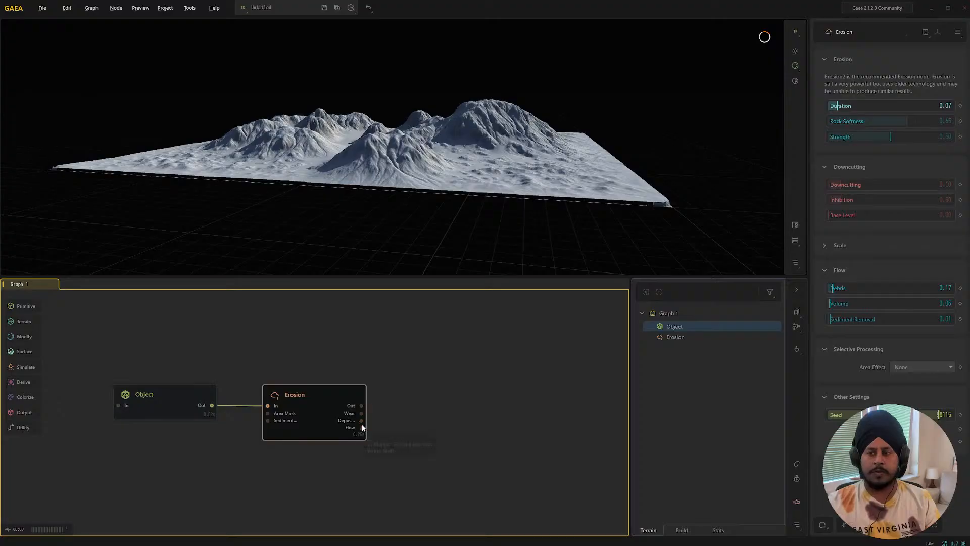
{"action": "scroll", "coordinate": [437, 130], "scroll_direction": "up", "scroll_amount": 5}
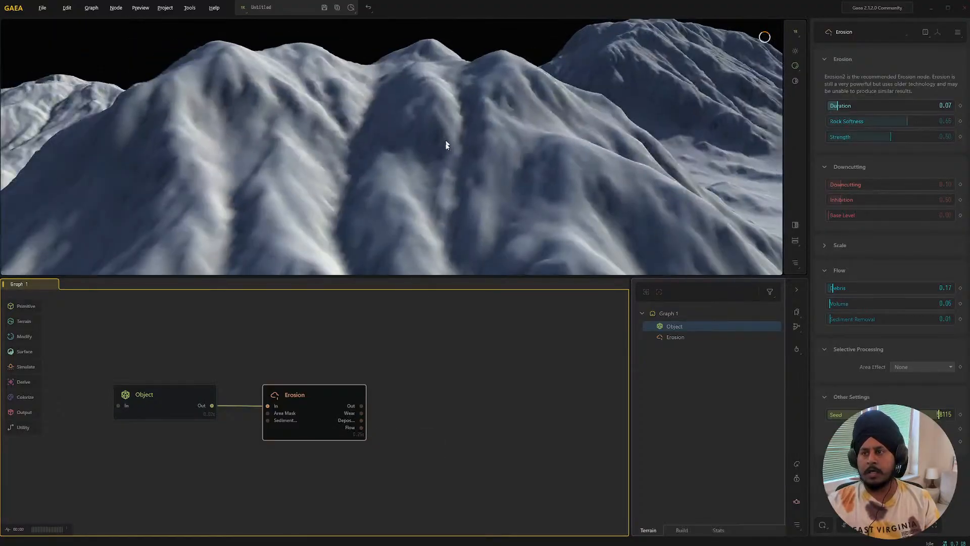
{"action": "scroll", "coordinate": [446, 145], "scroll_direction": "down", "scroll_amount": 5}
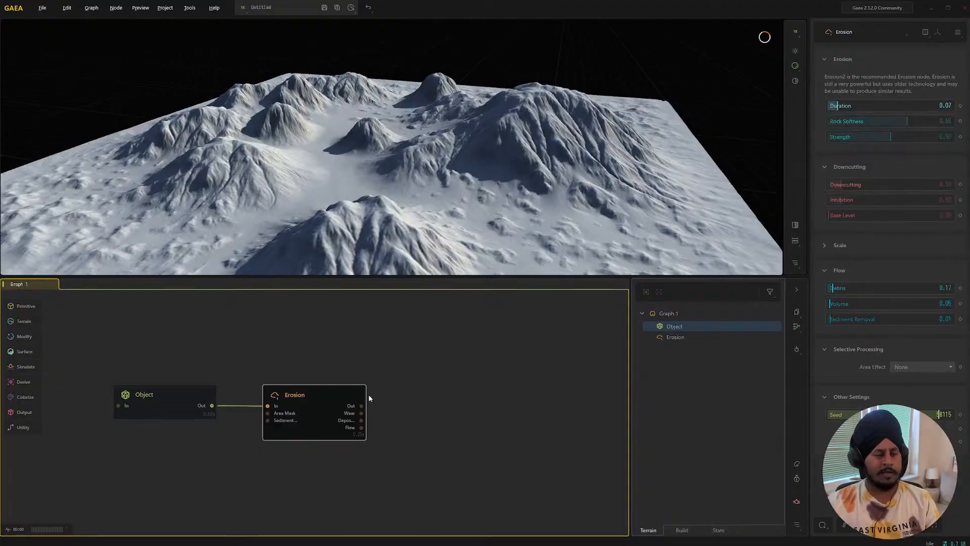
{"action": "left_click_drag", "start_coordinate": [455, 165], "coordinate": [358, 172]}
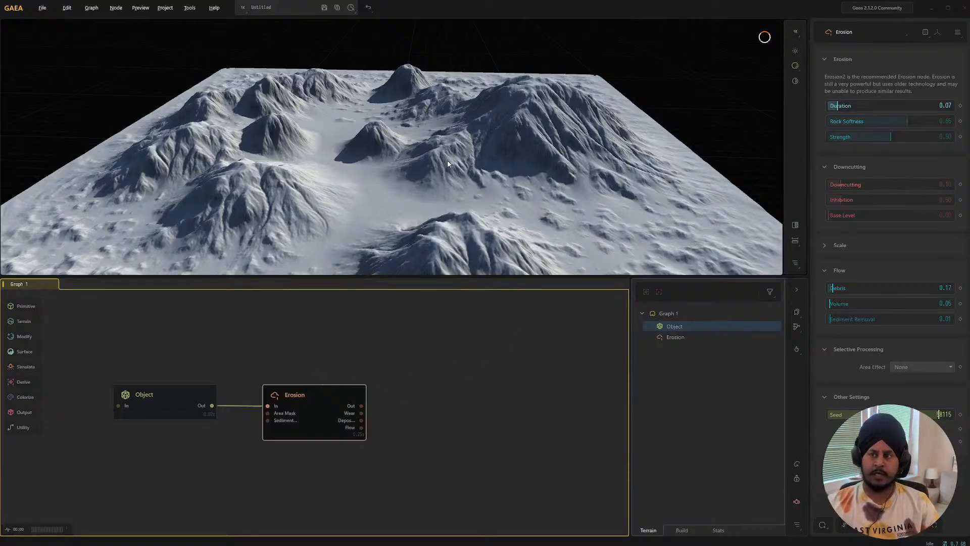
{"action": "scroll", "coordinate": [448, 161], "scroll_direction": "up", "scroll_amount": 5}
{"action": "scroll", "coordinate": [447, 161], "scroll_direction": "down", "scroll_amount": 5}
{"action": "mouse_move", "coordinate": [448, 161]}
{"action": "left_mouse_down"}
{"action": "mouse_move", "coordinate": [499, 196]}
{"action": "mouse_move", "coordinate": [449, 147]}
{"action": "left_mouse_up"}
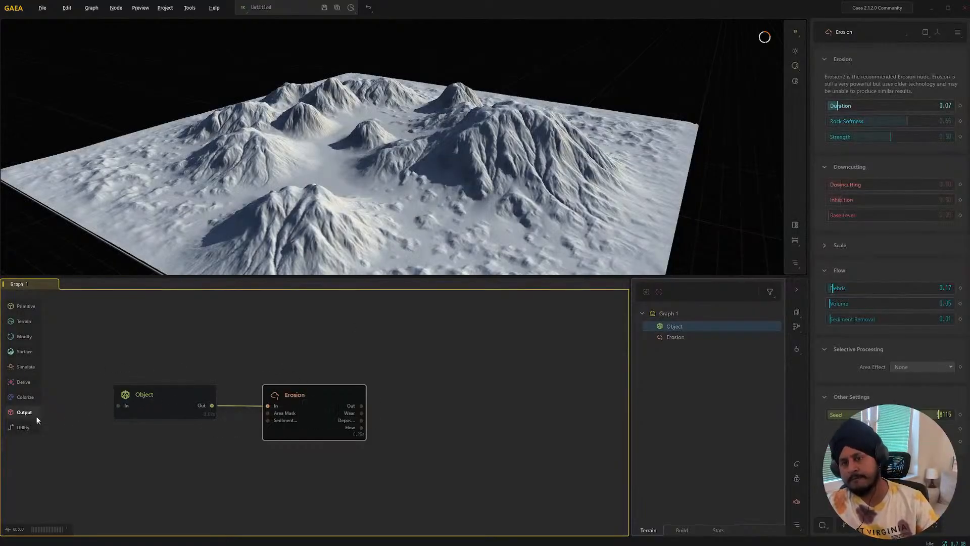
- Add an Export node after the Erosion node and connect it to Erosion's main output
{"action": "mouse_move", "coordinate": [32, 414]}
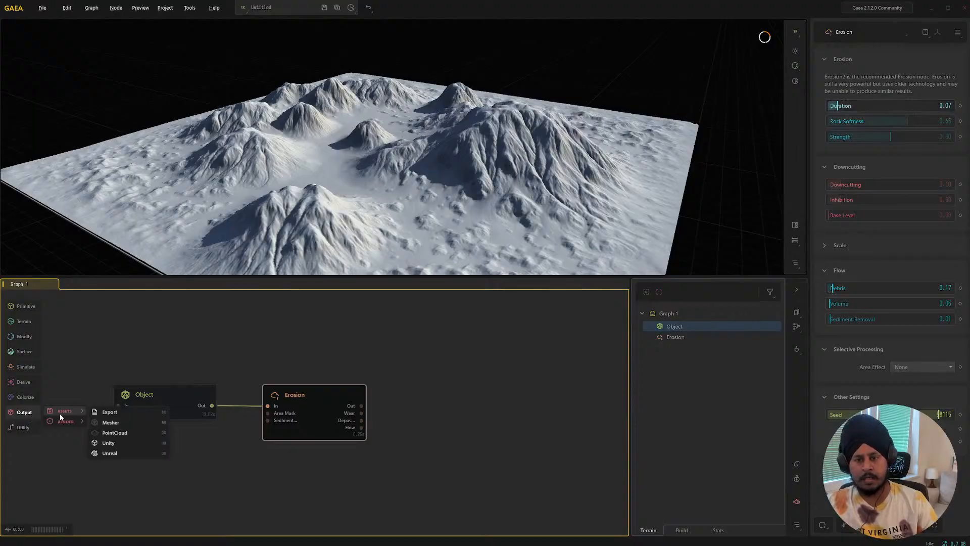
{"action": "left_click", "coordinate": [119, 413]}
{"action": "left_click_drag", "start_coordinate": [328, 426], "coordinate": [469, 410]}
{"action": "left_click_drag", "start_coordinate": [360, 406], "coordinate": [423, 415]}
{"action": "left_click", "coordinate": [480, 410]}
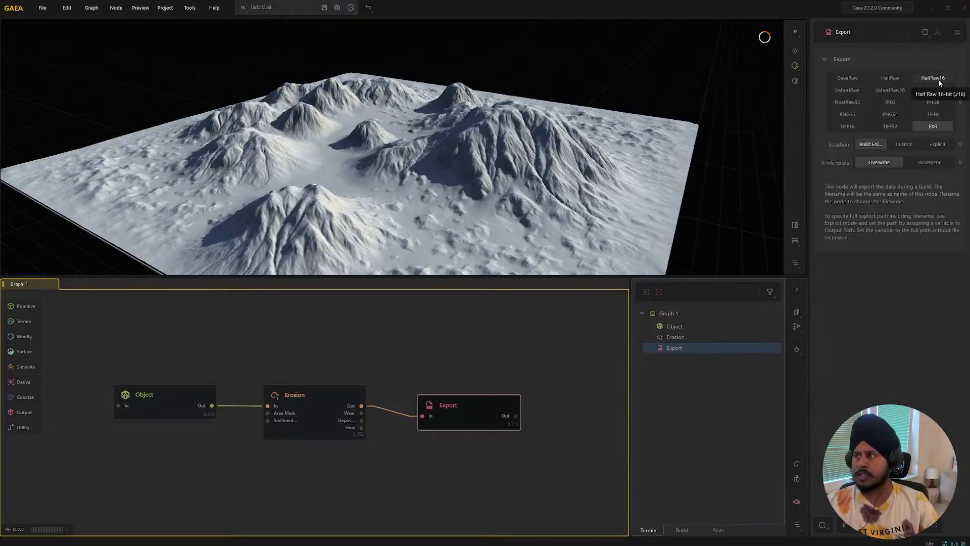
- Set the Export node's format to PNG16 and bring up the build options
{"action": "left_click", "coordinate": [848, 114]}
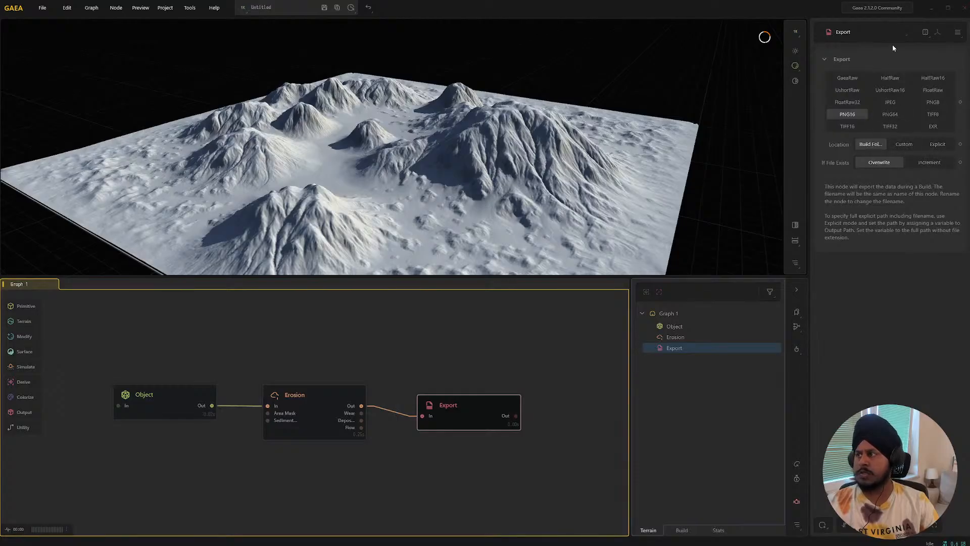
{"action": "left_click", "coordinate": [529, 426]}
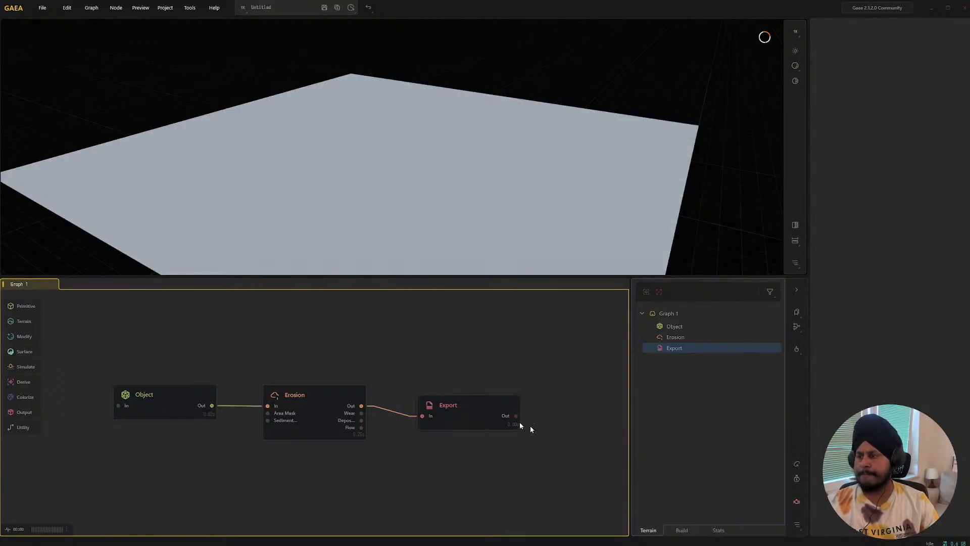
{"action": "left_click", "coordinate": [492, 408]}
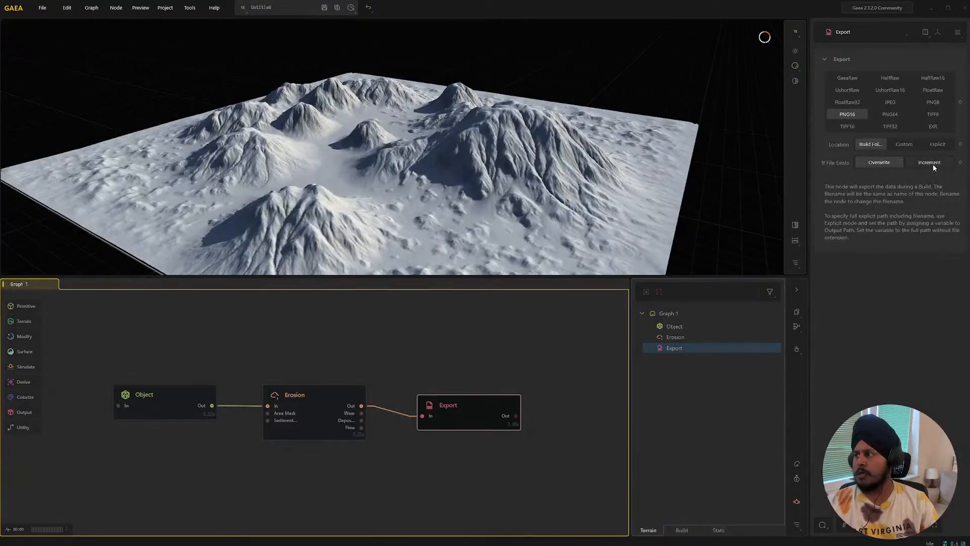
{"action": "left_click", "coordinate": [677, 531]}
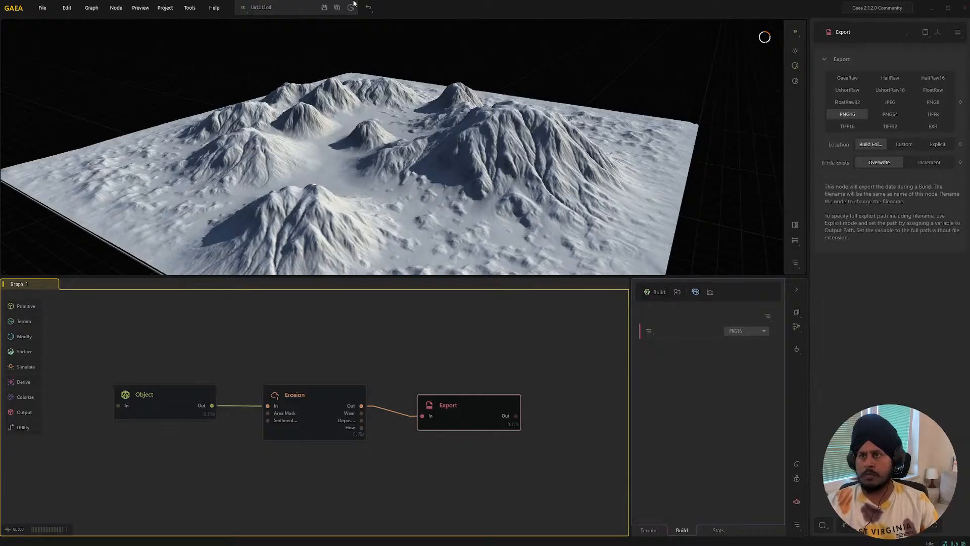
- Save the project as Terrain_Gaia_01 in the Church project's Land folder and start the 1024 x 1024 terrain build
{"action": "left_click", "coordinate": [43, 8]}
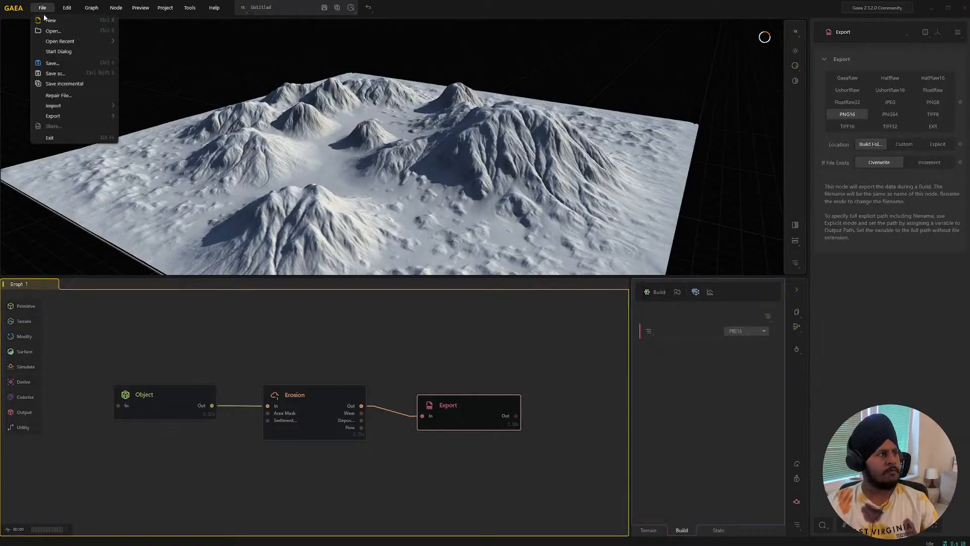
{"action": "left_click", "coordinate": [52, 63]}
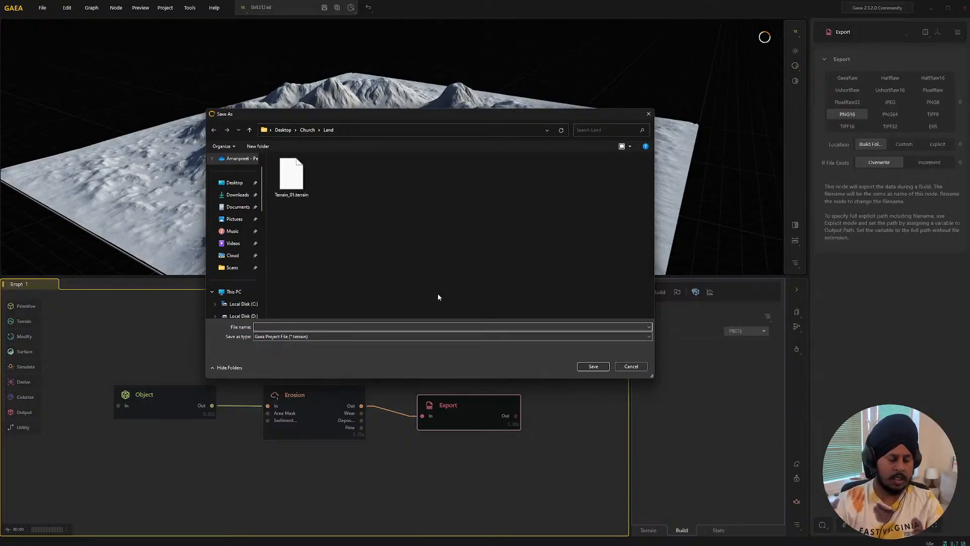
{"action": "type", "text": "Terr"}
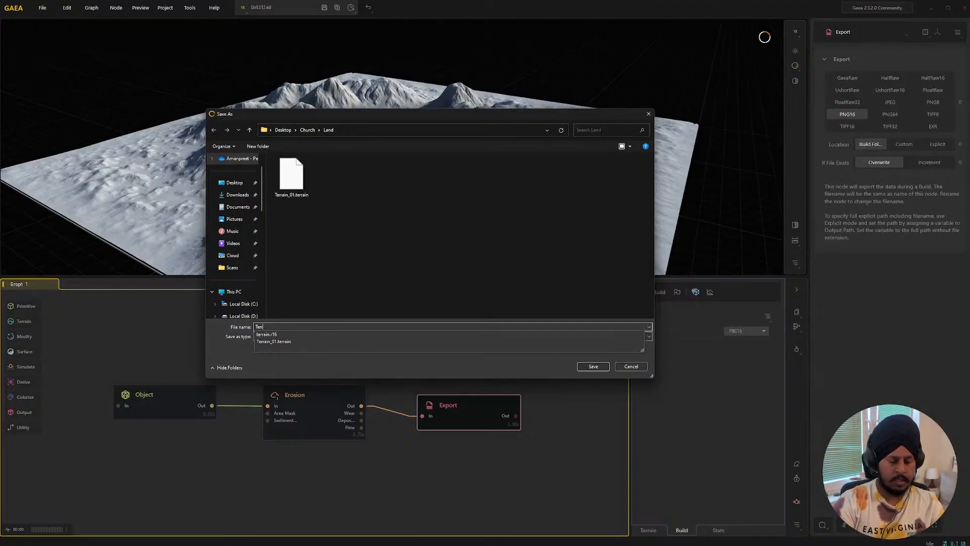
{"action": "type", "text": "ain_"}
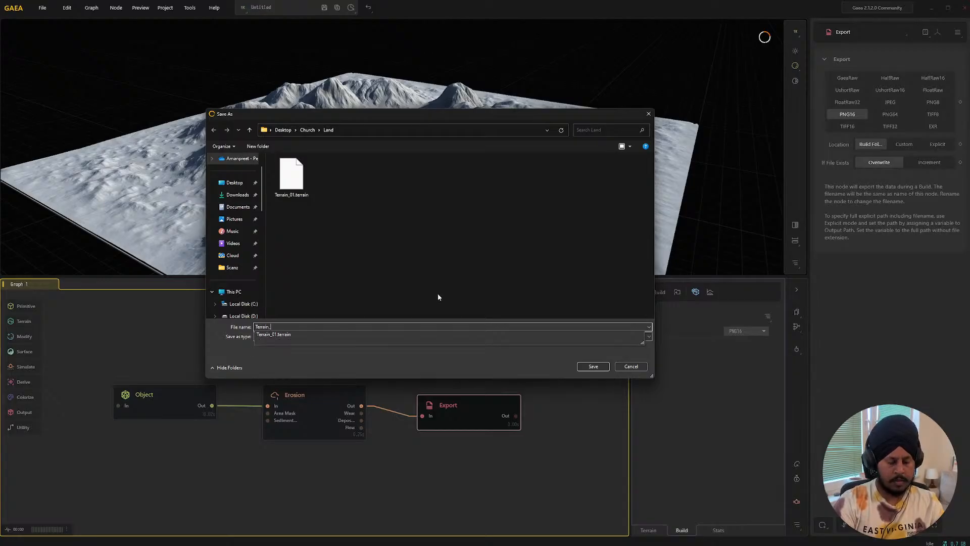
{"action": "type", "text": "01"}
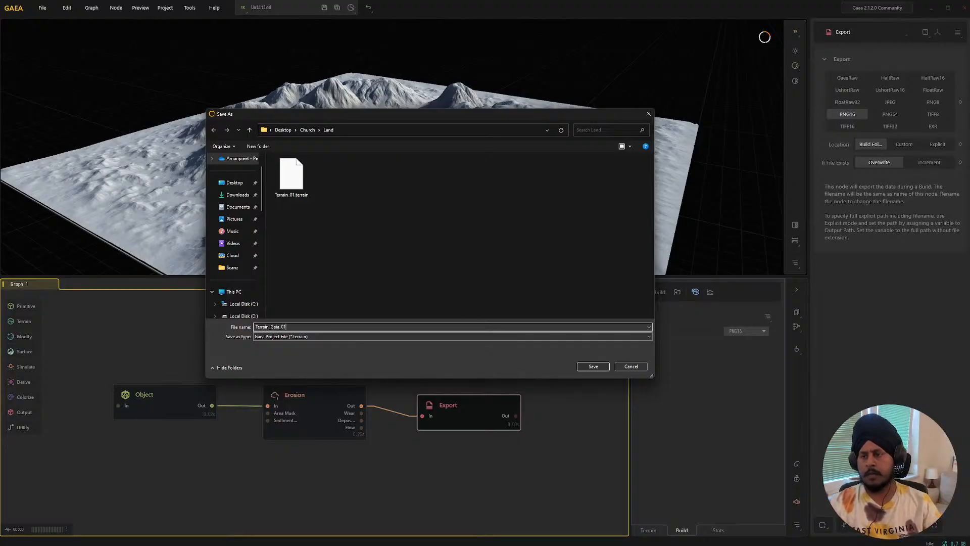
{"action": "left_click", "coordinate": [586, 366]}
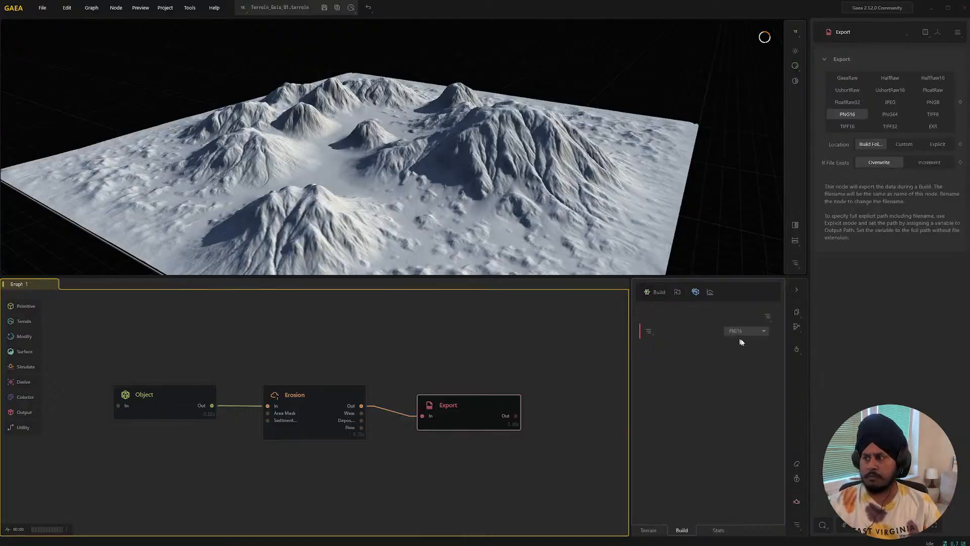
{"action": "left_click", "coordinate": [655, 293]}
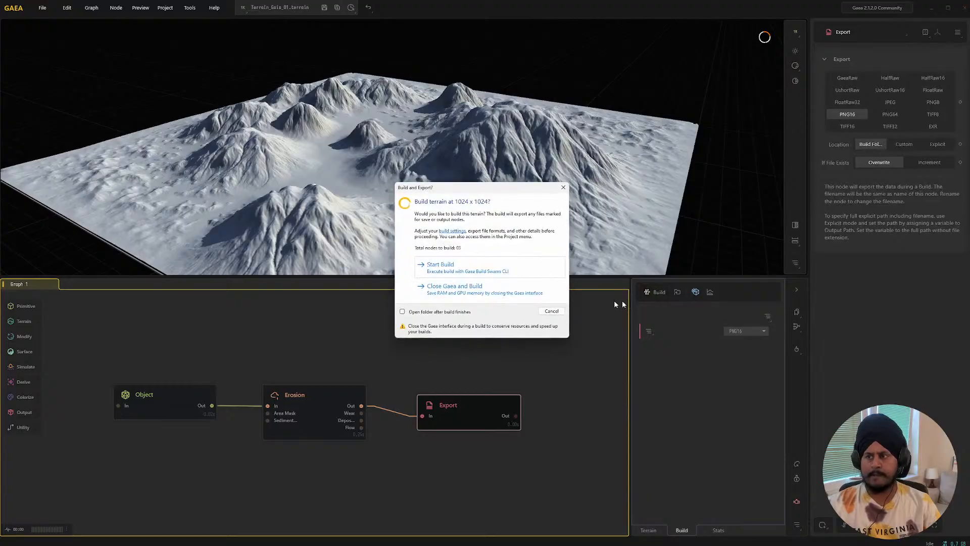
{"action": "left_click", "coordinate": [441, 264]}
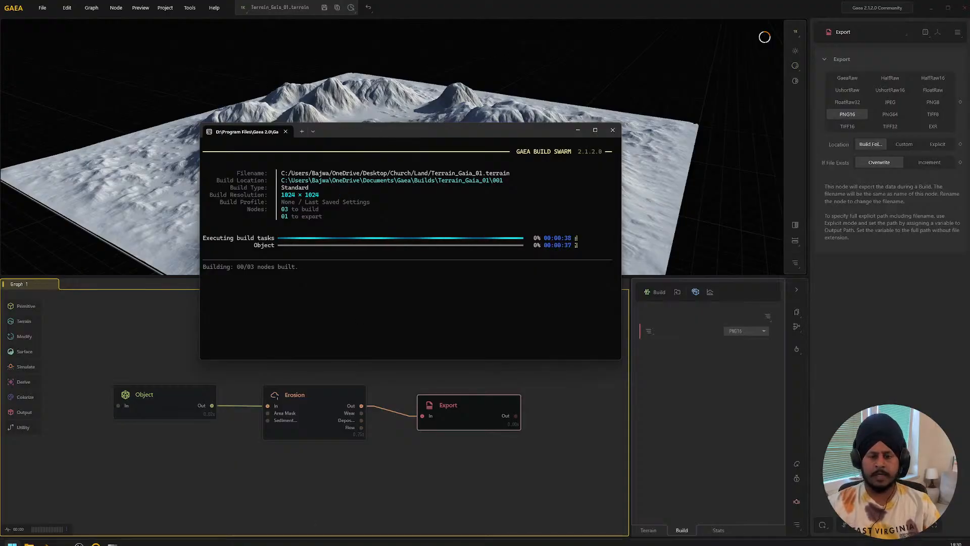
- Switch to the Unreal Editor and bring the existing blockout landscape into a wide view
{"action": "mouse_move", "coordinate": [95, 536]}
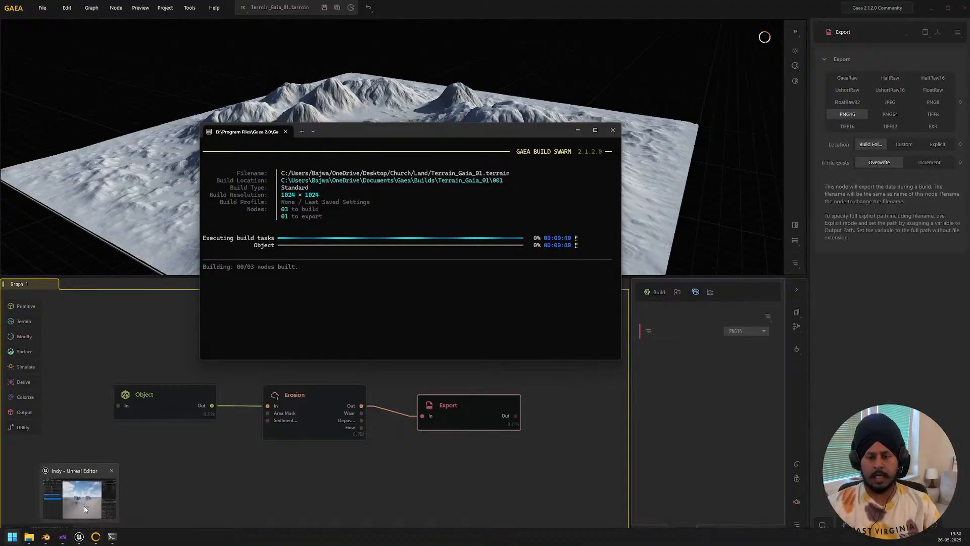
{"action": "left_click", "coordinate": [84, 507]}
{"action": "right_click_drag", "start_coordinate": [426, 241], "coordinate": [438, 220]}
{"action": "key", "text": "s"}
{"action": "key", "text": "d"}
{"action": "key", "text": "a"}
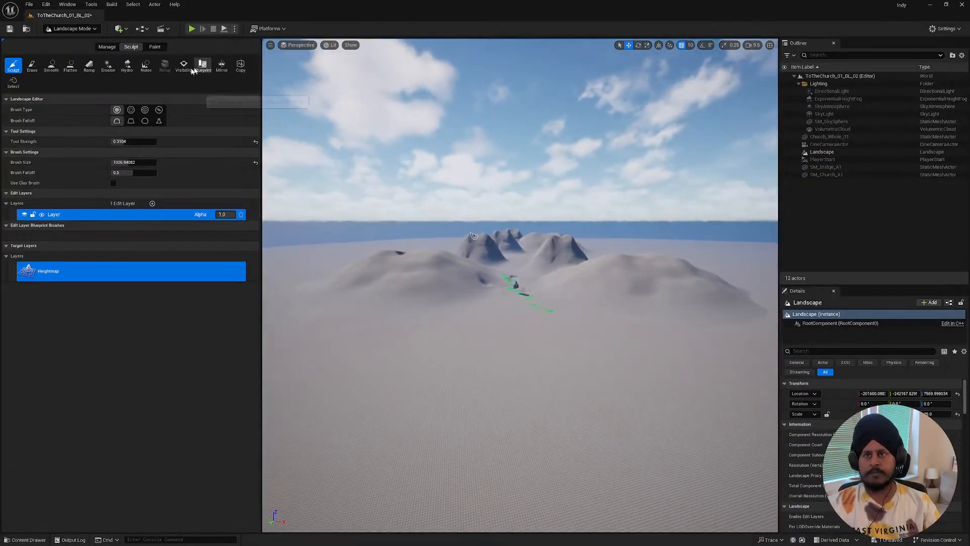
- Bring up the landscape import settings, enable the Heightmap File option and check the Land folder for available heightmaps
{"action": "left_click", "coordinate": [108, 47]}
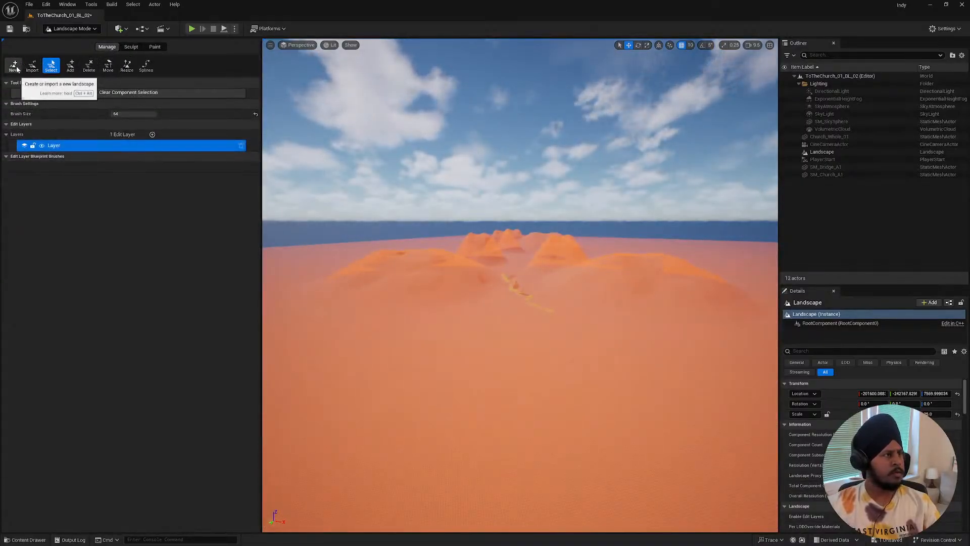
{"action": "left_click", "coordinate": [32, 66]}
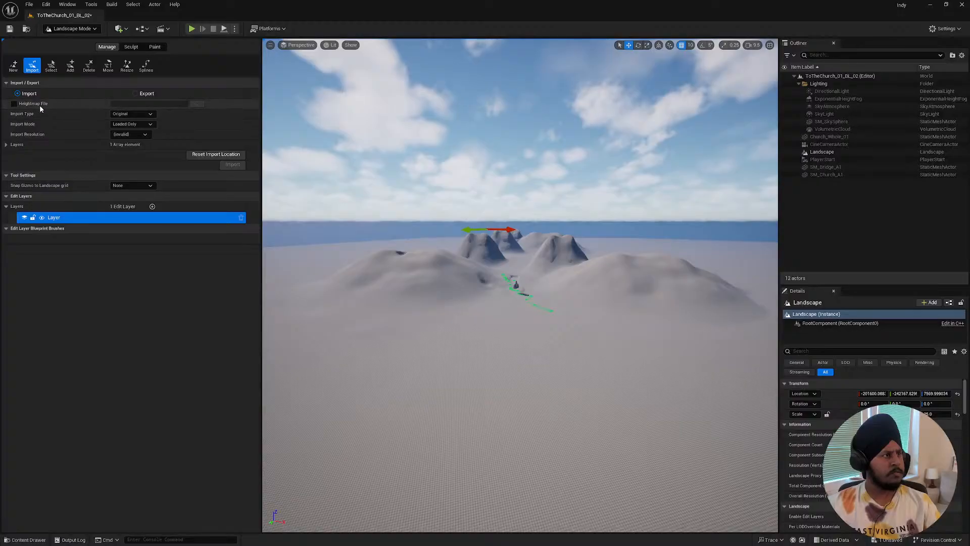
{"action": "left_click", "coordinate": [14, 103]}
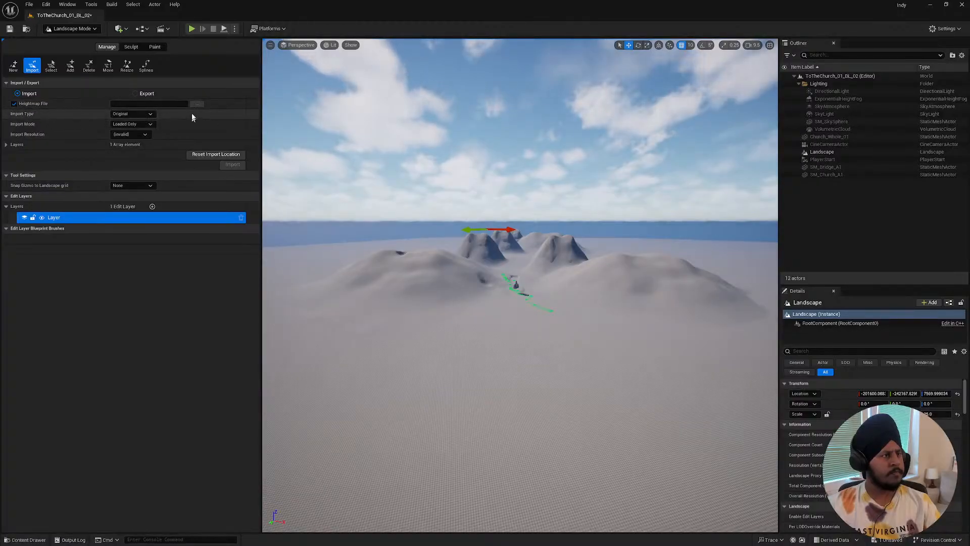
{"action": "left_click", "coordinate": [197, 103]}
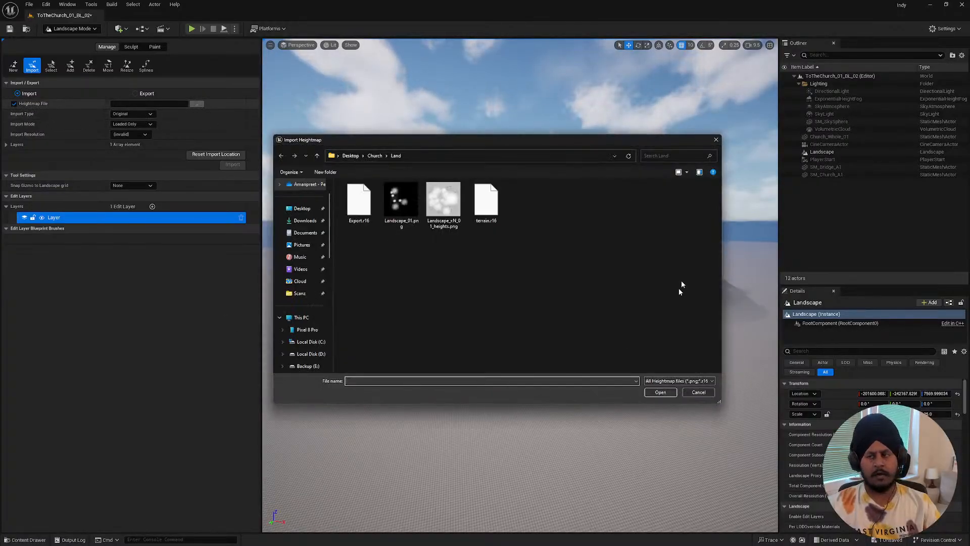
{"action": "left_click", "coordinate": [716, 140]}
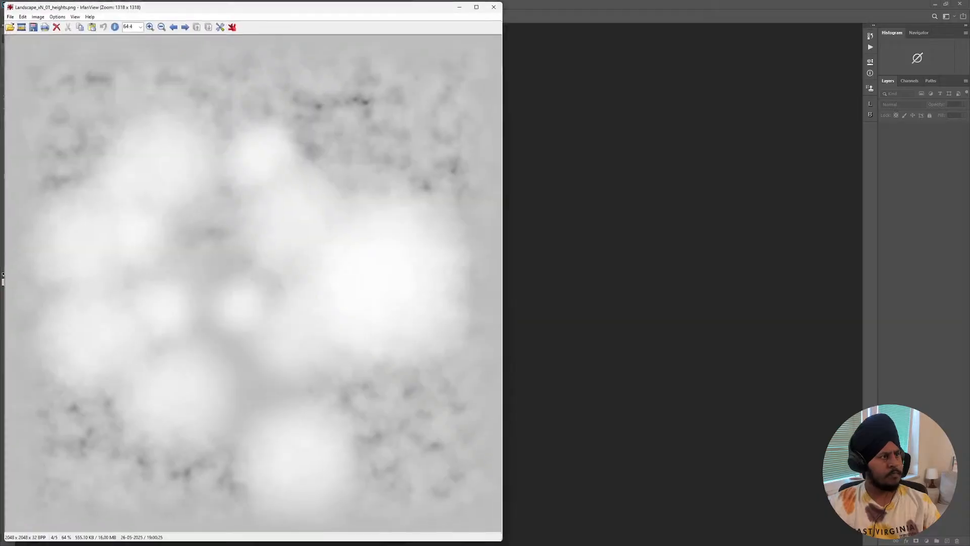
- Close the preview of the exported blockout heightmap, switch to Gaea and review the Export node's settings
{"action": "left_click", "coordinate": [495, 6]}
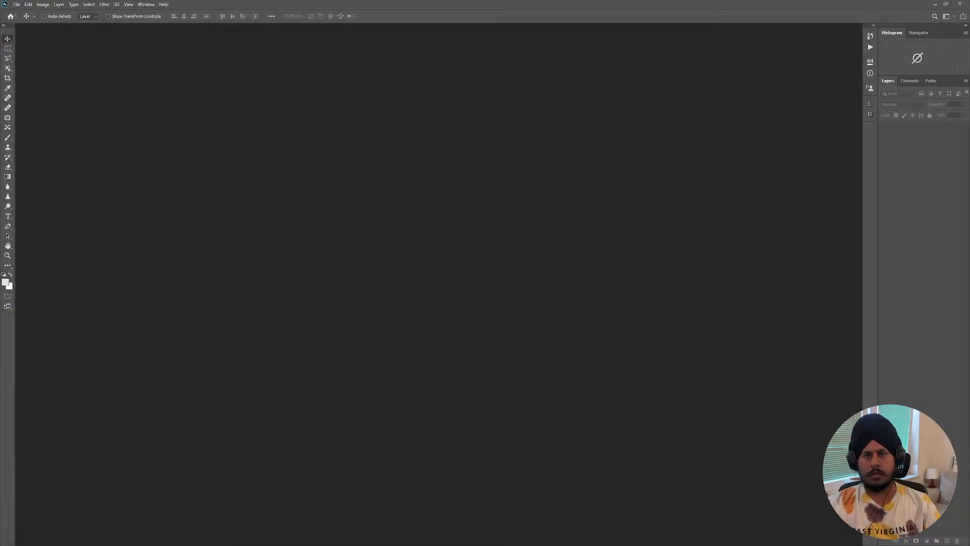
{"action": "left_click_drag", "start_coordinate": [349, 255], "coordinate": [353, 253]}
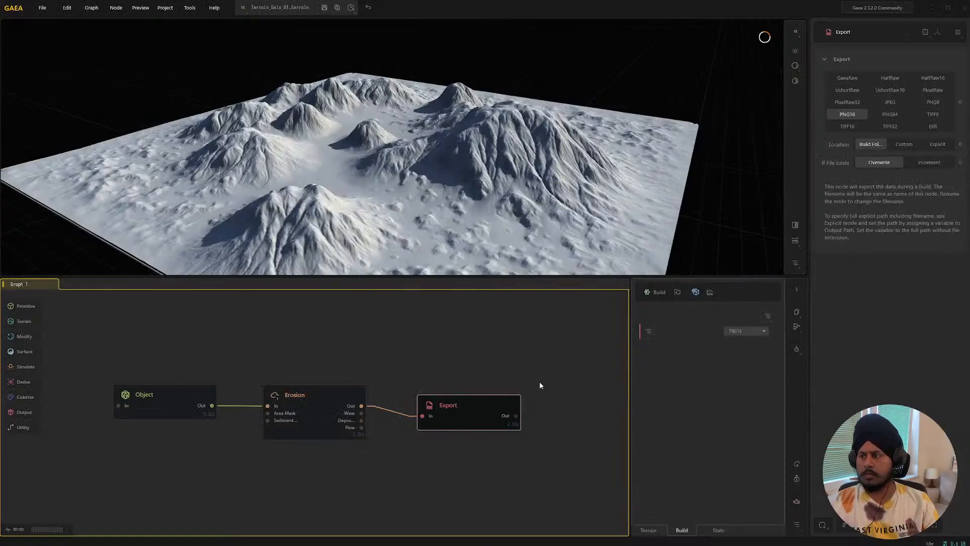
{"action": "left_click", "coordinate": [539, 379]}
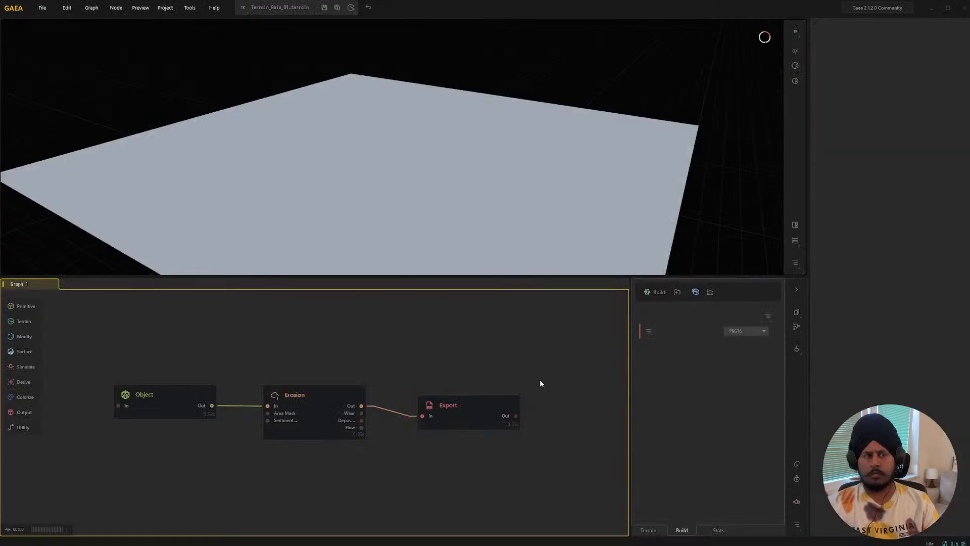
{"action": "left_click", "coordinate": [474, 412]}
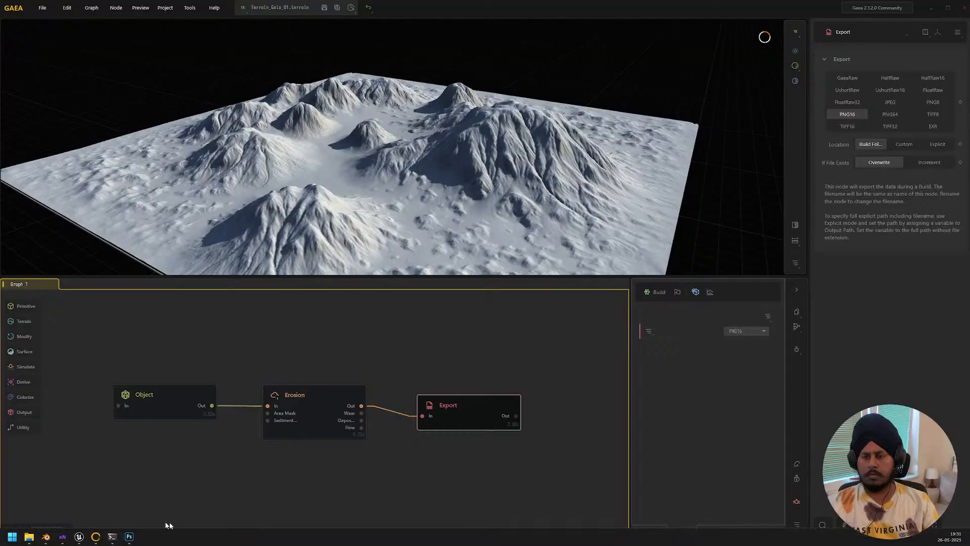
{"action": "left_click", "coordinate": [503, 327]}
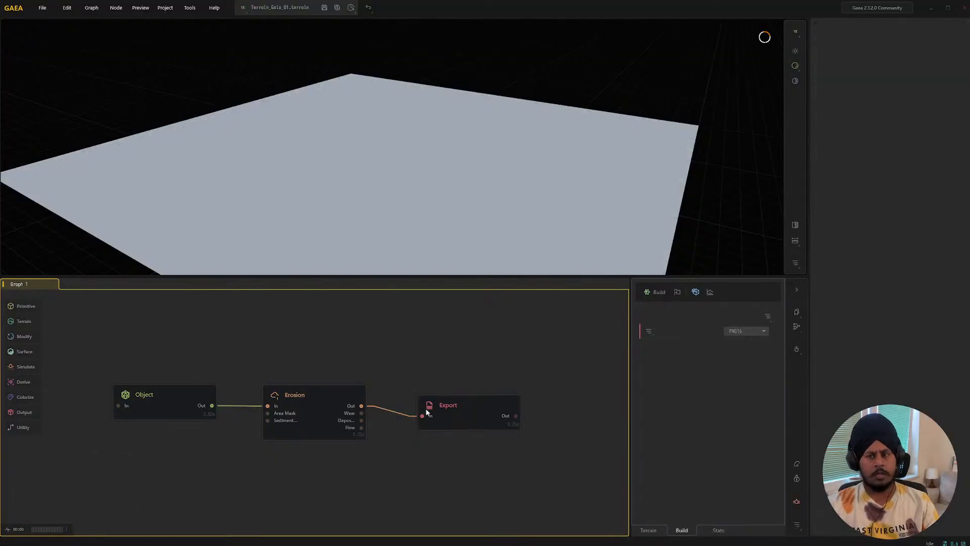
{"action": "left_click", "coordinate": [457, 414]}
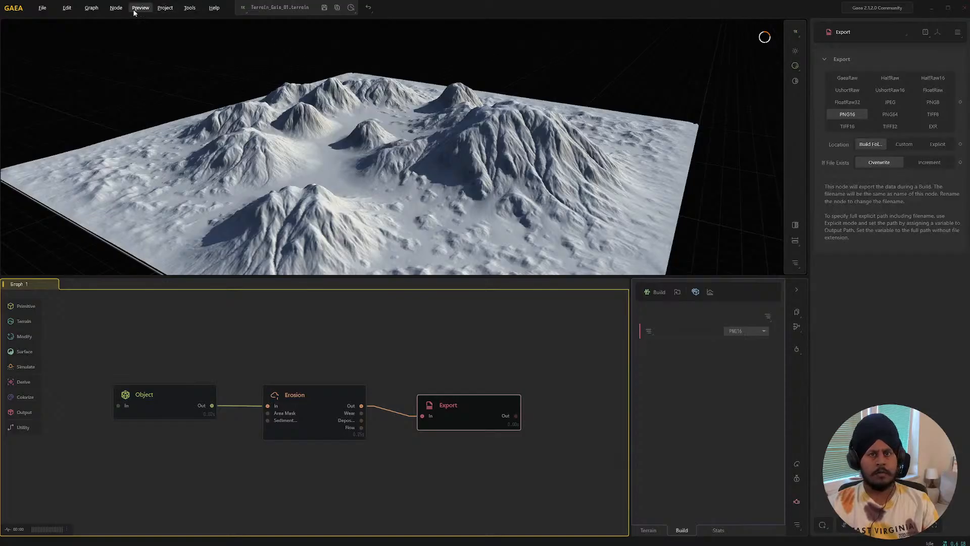
{"action": "left_click", "coordinate": [42, 11]}
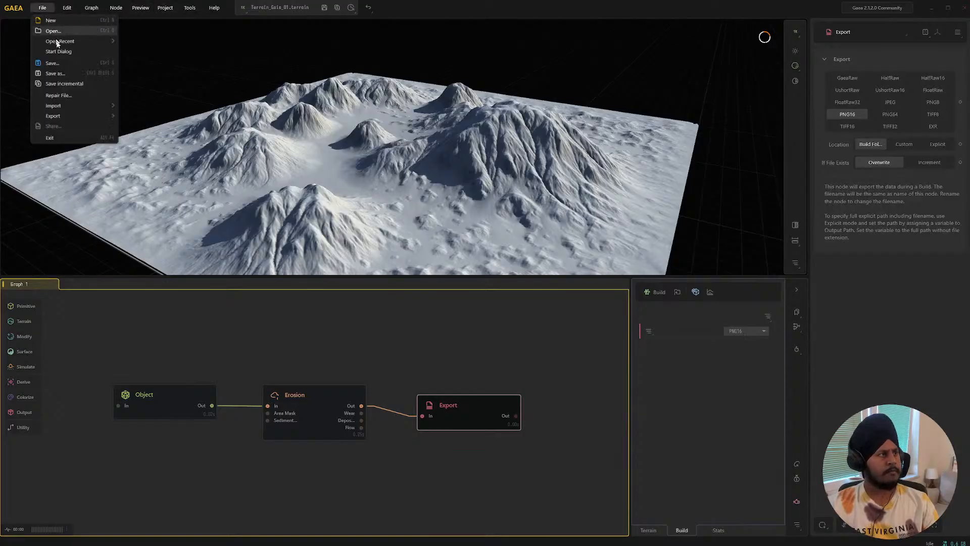
{"action": "left_click", "coordinate": [66, 74]}
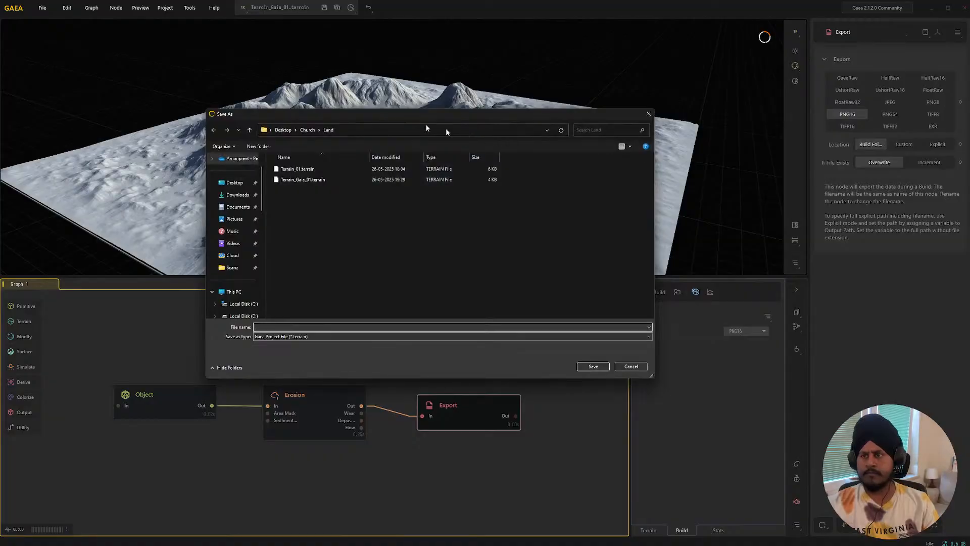
{"action": "left_click", "coordinate": [630, 368]}
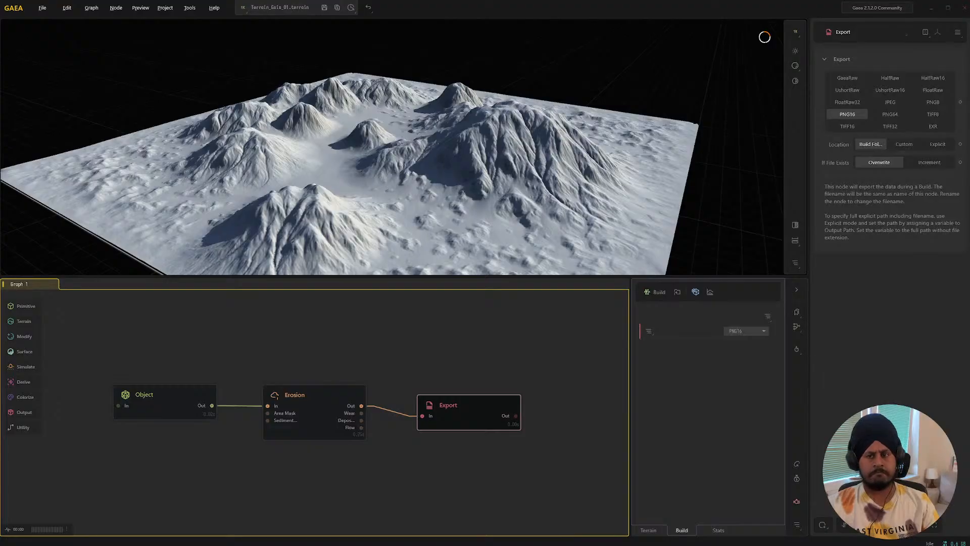
- Check the progress of the running Gaea Build Swarm build and close its window to abort it
{"action": "left_click", "coordinate": [539, 394]}
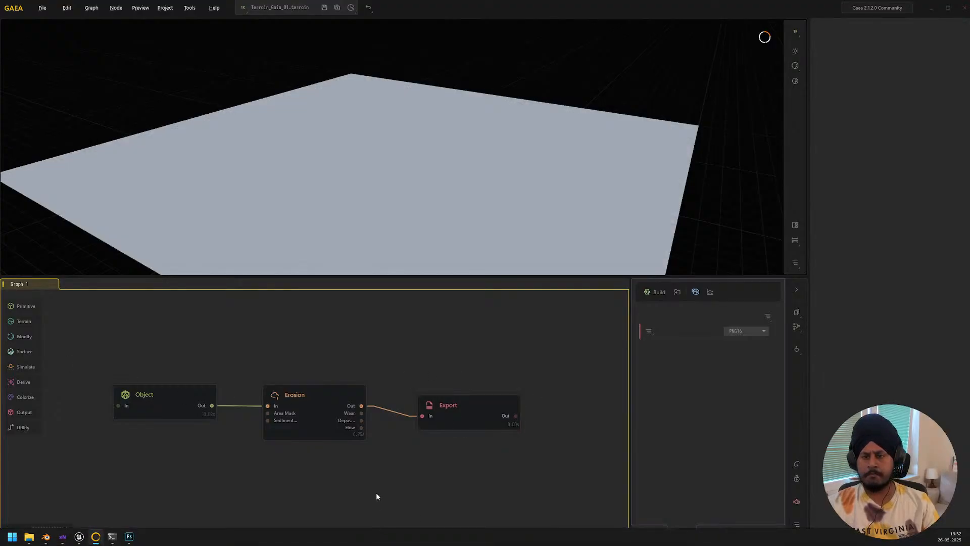
{"action": "mouse_move", "coordinate": [111, 538]}
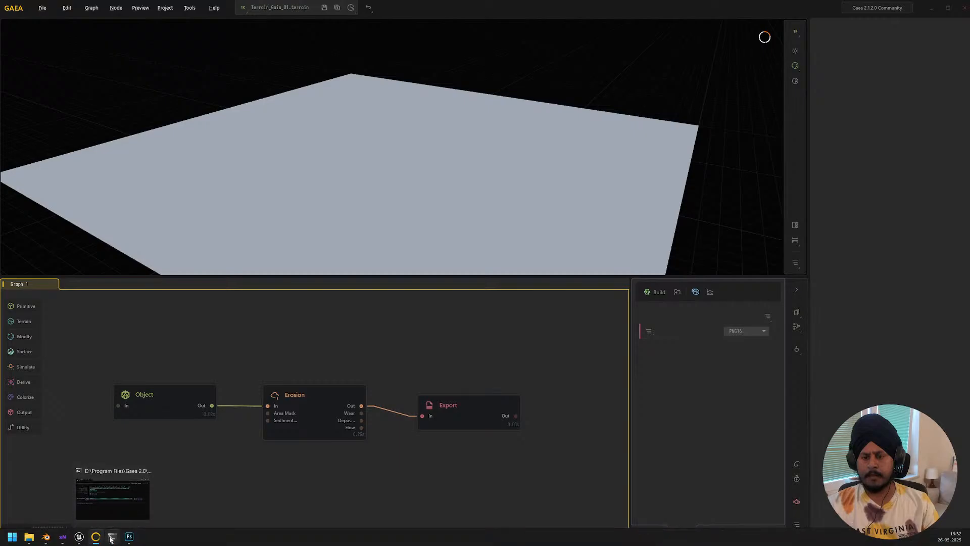
{"action": "left_click", "coordinate": [141, 493]}
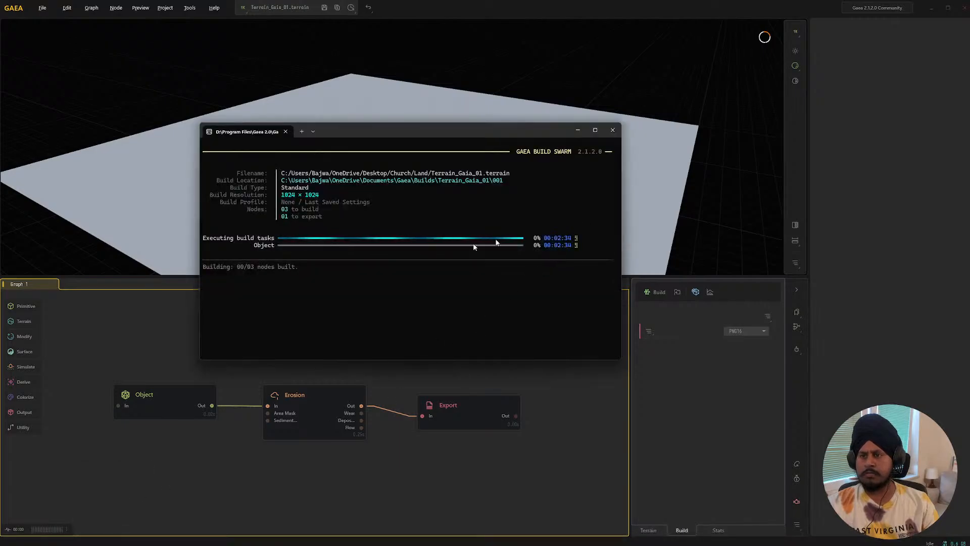
{"action": "left_click", "coordinate": [611, 130]}
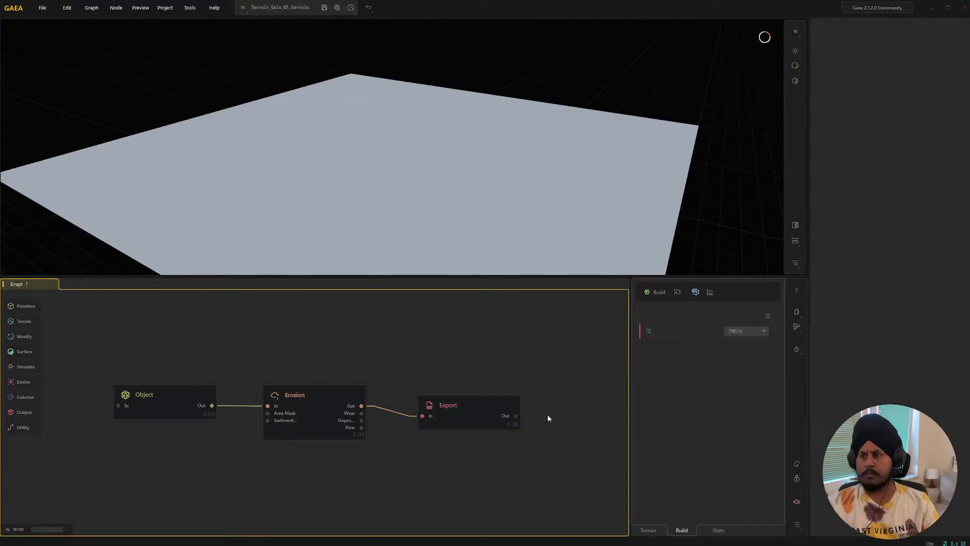
- Start the 1024 x 1024 build again from the Export node and save the project over Terrain_Gaia_01.terrain
{"action": "left_click", "coordinate": [489, 410]}
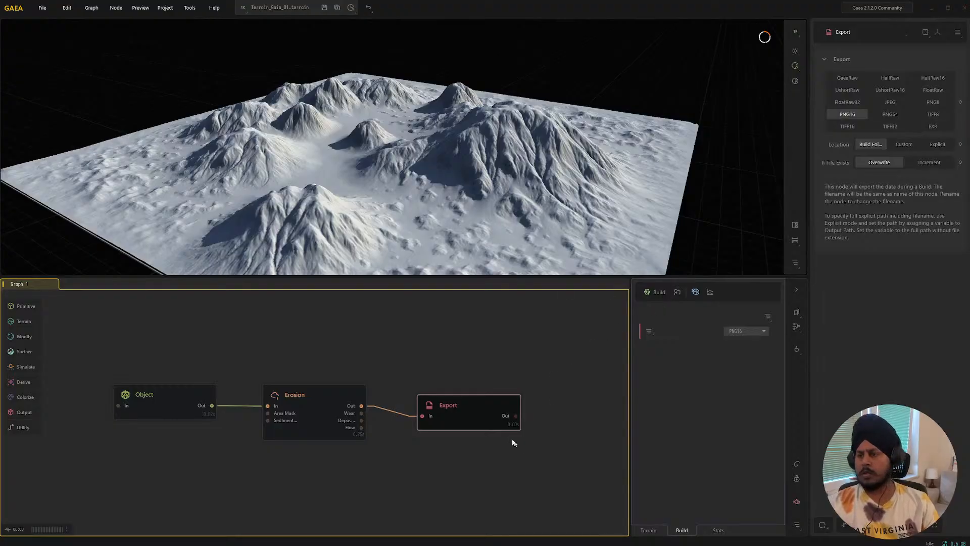
{"action": "left_click", "coordinate": [682, 290]}
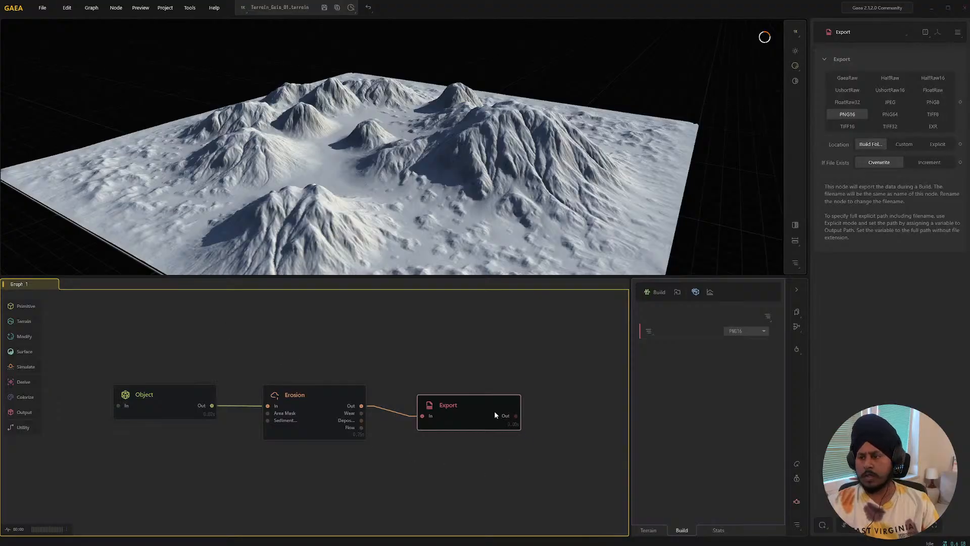
{"action": "left_click", "coordinate": [654, 292]}
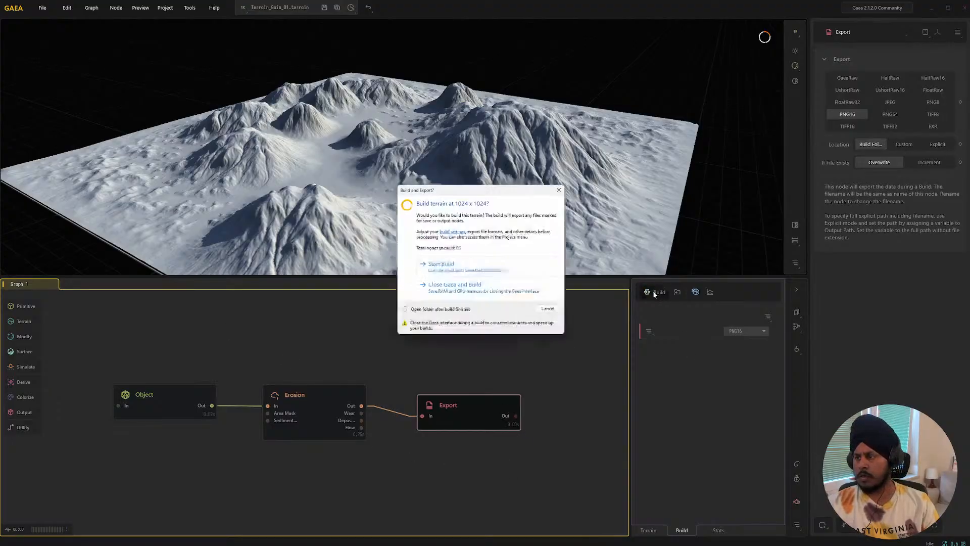
{"action": "left_click", "coordinate": [439, 269]}
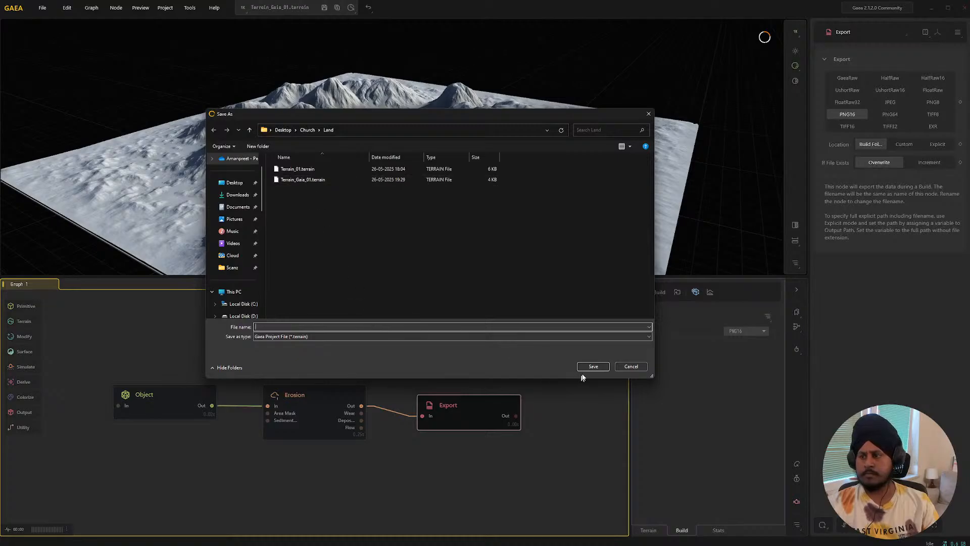
{"action": "left_click", "coordinate": [341, 180]}
{"action": "left_click", "coordinate": [600, 366]}
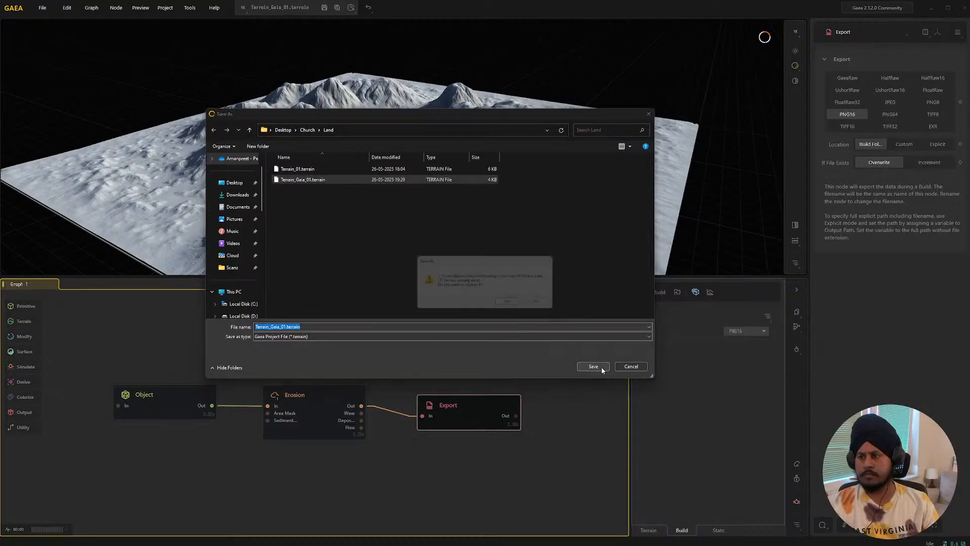
{"action": "left_click", "coordinate": [514, 304]}
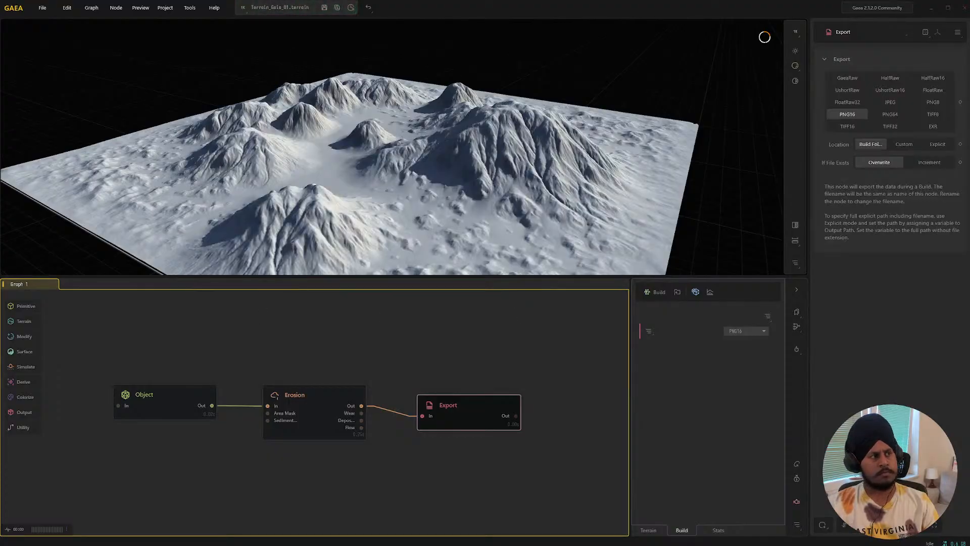
- Inspect H_Erosion_Out.png from the earlier Terrain_01 build's 002 folder in Gaea's Builds folder, then switch back to Unreal Editor
{"action": "left_click_drag", "start_coordinate": [0, 151], "coordinate": [303, 202]}
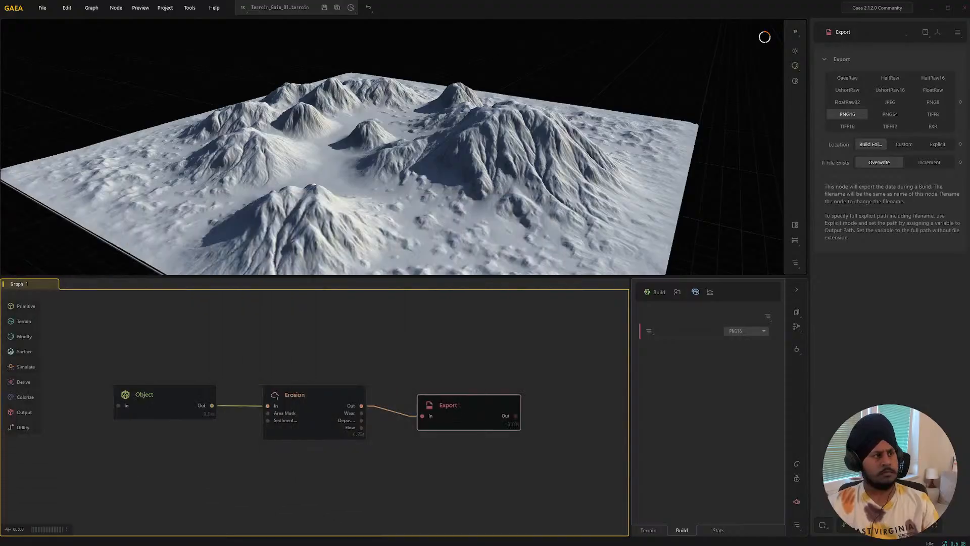
{"action": "left_click_drag", "start_coordinate": [0, 272], "coordinate": [410, 207]}
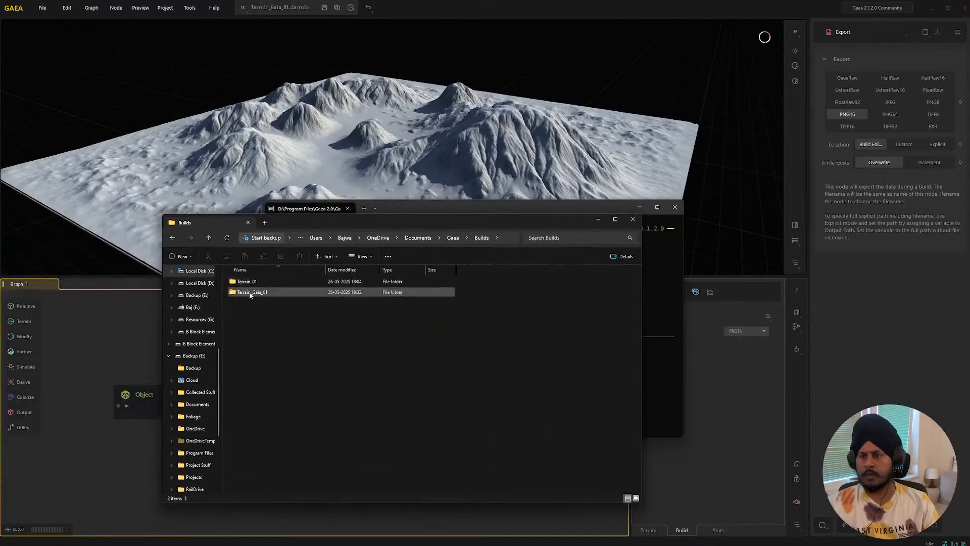
{"action": "double_click", "coordinate": [255, 281]}
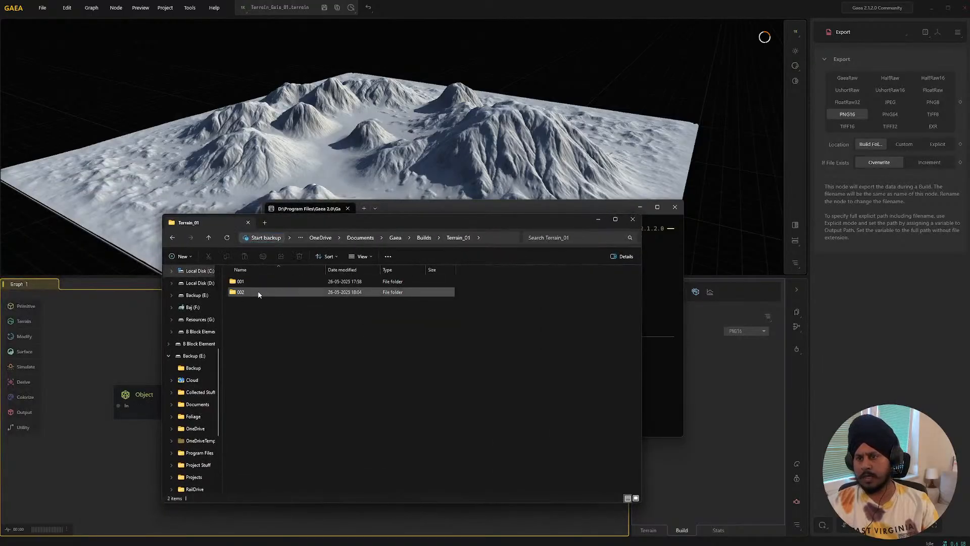
{"action": "double_click", "coordinate": [258, 295]}
{"action": "left_click", "coordinate": [261, 295]}
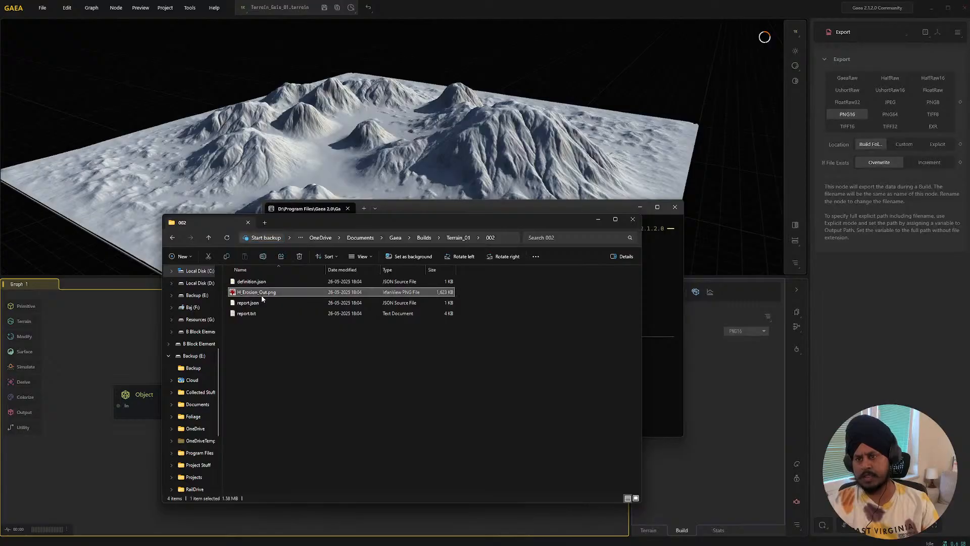
{"action": "double_click", "coordinate": [262, 296]}
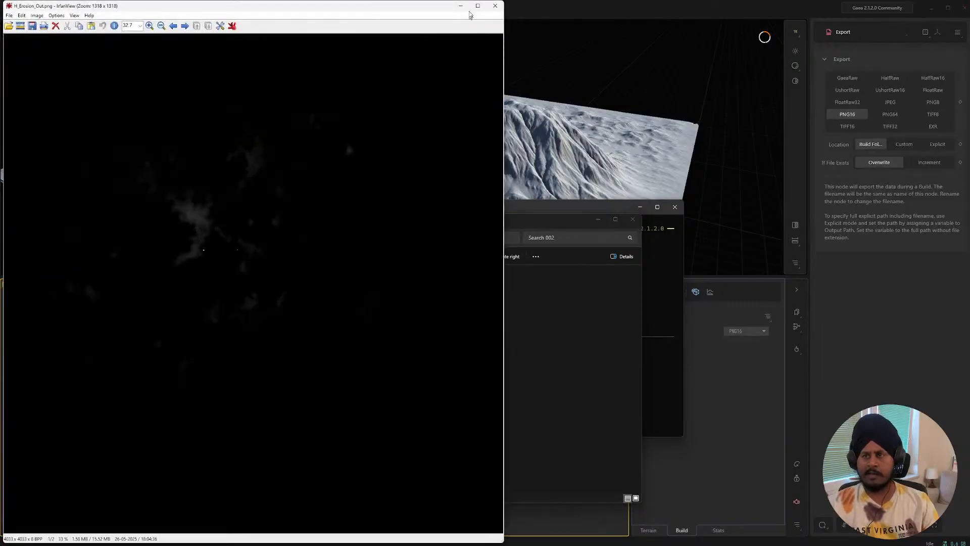
{"action": "left_click", "coordinate": [495, 5]}
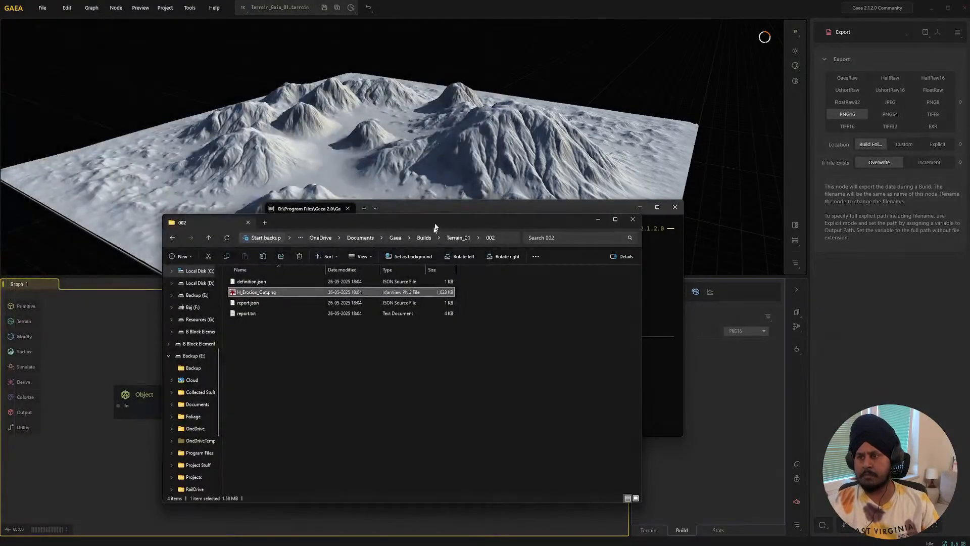
{"action": "left_click_drag", "start_coordinate": [435, 225], "coordinate": [0, 305]}
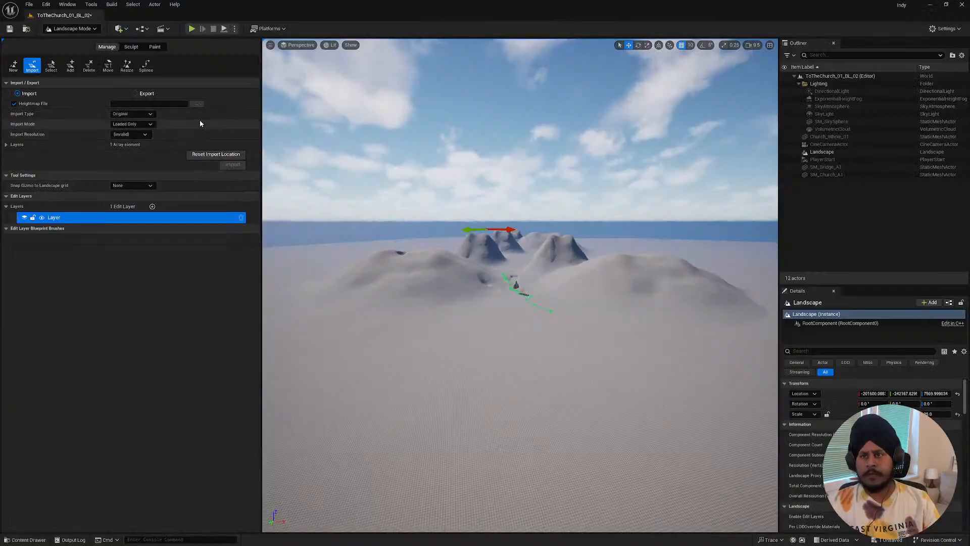
- Choose Landscape_xN_01_heights.png from the Church project's Land folder as the landscape's heightmap import file
{"action": "left_click", "coordinate": [196, 104]}
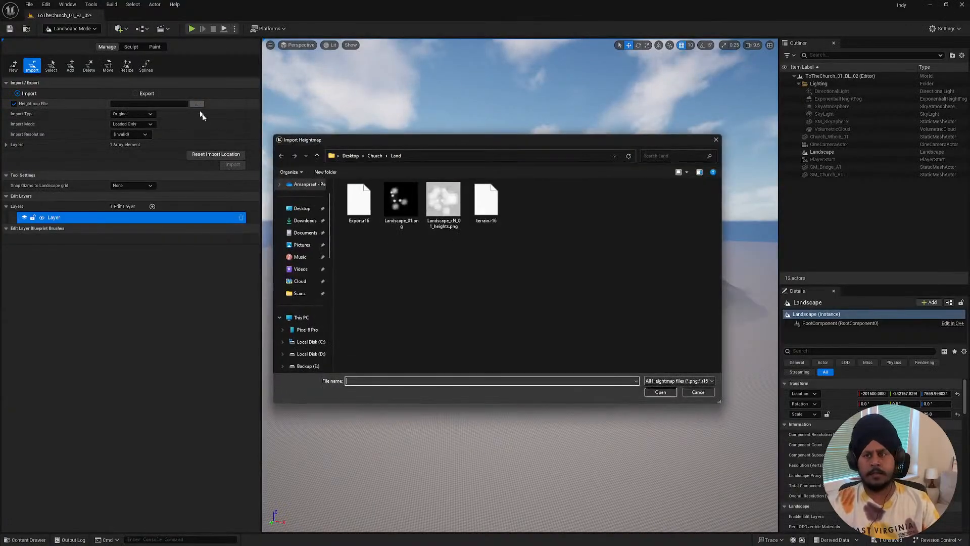
{"action": "left_click", "coordinate": [442, 214]}
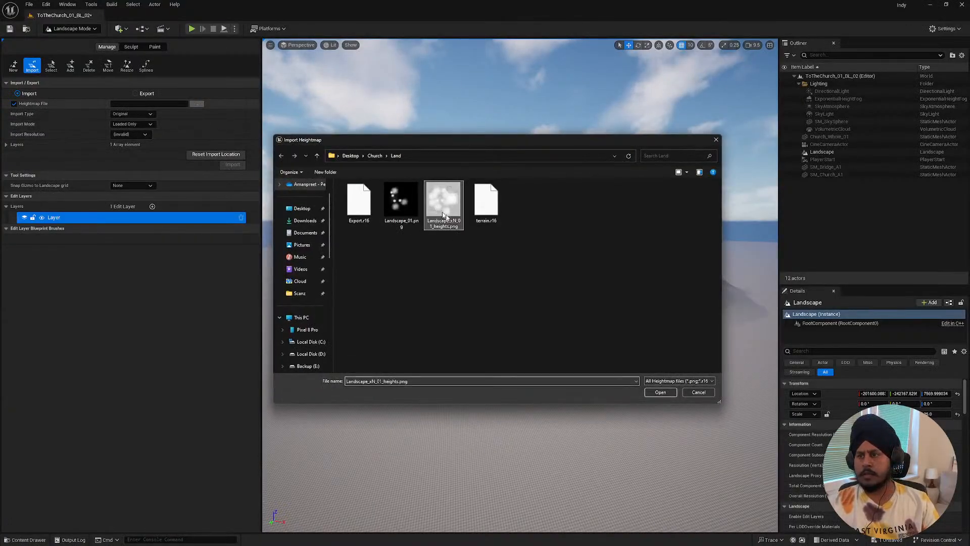
{"action": "left_click", "coordinate": [660, 392]}
{"action": "key", "text": "e"}
{"action": "right_click_drag", "start_coordinate": [565, 234], "coordinate": [568, 255]}
{"action": "key", "text": "w"}
{"action": "key", "text": "s"}
{"action": "key", "text": "d"}
{"action": "key", "text": "q"}
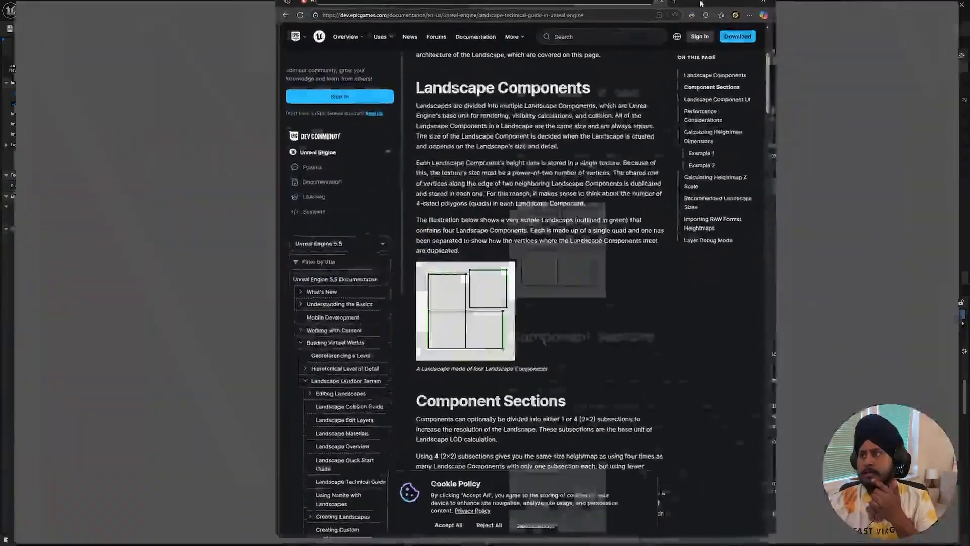
- Read the Landscape Technical Guide's heightmap dimension sections and examine the Recommended Landscape Sizes table for valid overall sizes
{"action": "scroll", "coordinate": [333, 370], "scroll_direction": "down", "scroll_amount": 15}
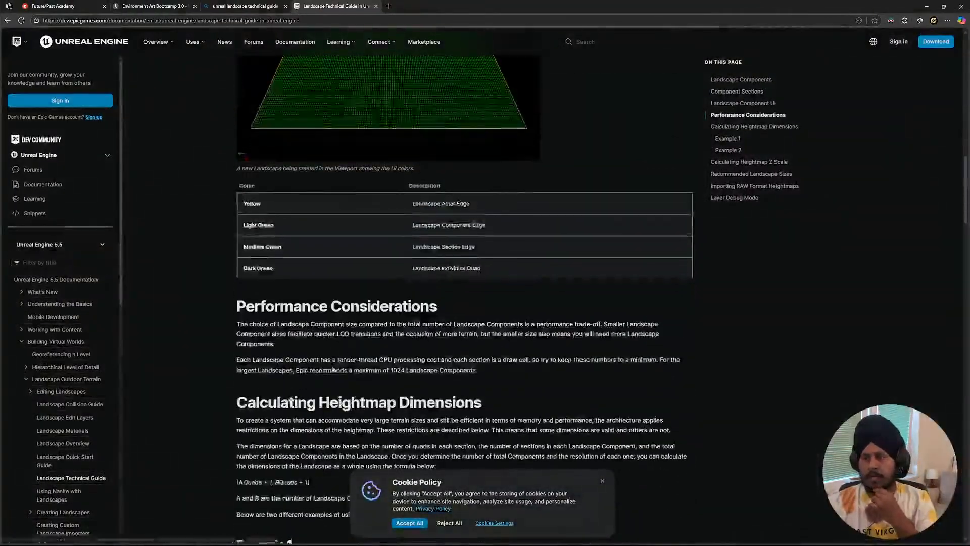
{"action": "scroll", "coordinate": [333, 370], "scroll_direction": "down", "scroll_amount": 3}
{"action": "scroll", "coordinate": [344, 349], "scroll_direction": "up", "scroll_amount": 2}
{"action": "scroll", "coordinate": [354, 329], "scroll_direction": "down", "scroll_amount": 10}
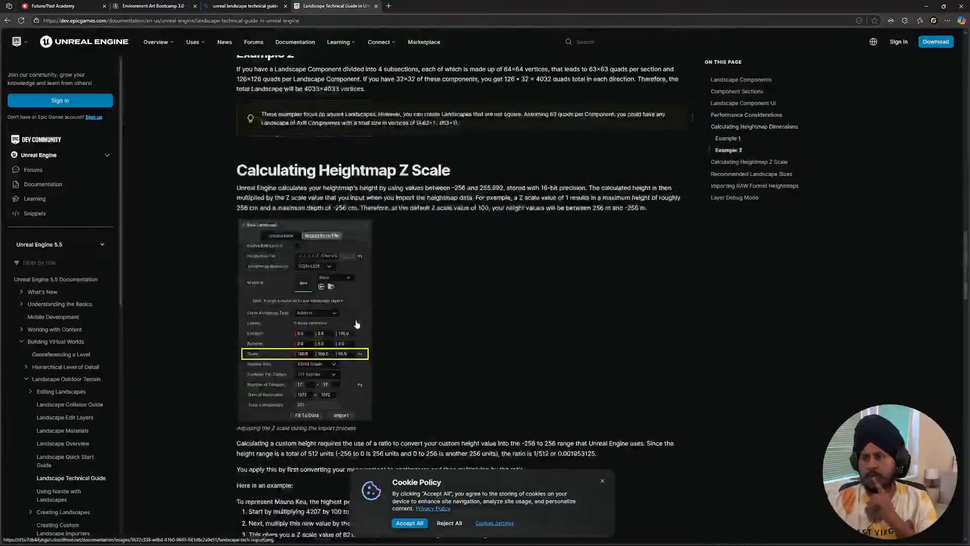
{"action": "scroll", "coordinate": [356, 324], "scroll_direction": "down", "scroll_amount": 13}
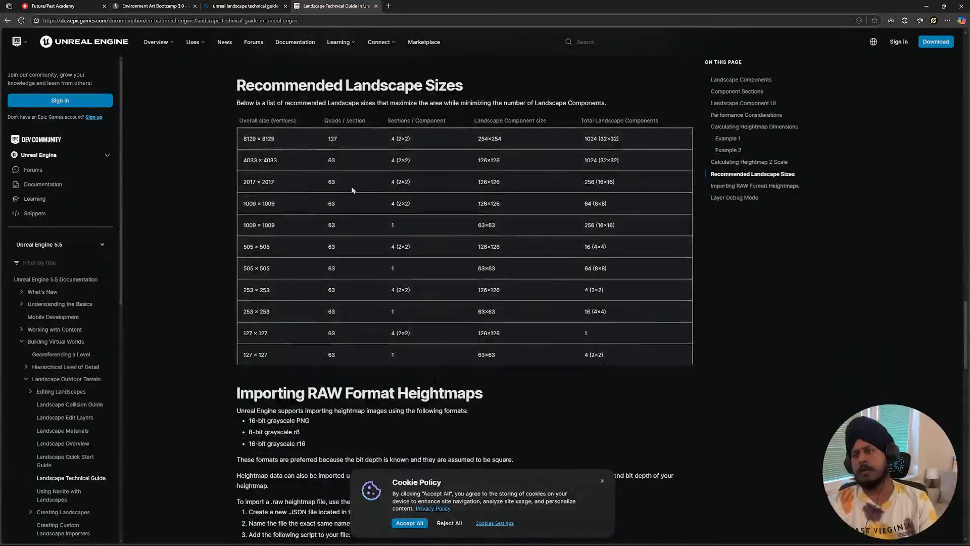
{"action": "left_click_drag", "start_coordinate": [282, 179], "coordinate": [241, 164]}
{"action": "left_click", "coordinate": [427, 188]}
{"action": "left_click", "coordinate": [256, 189]}
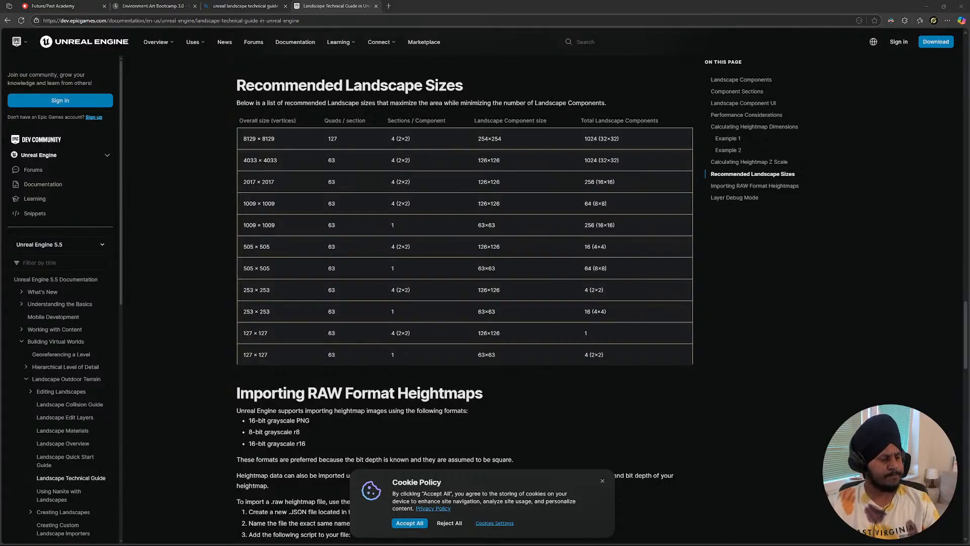
- Switch to Photoshop and resize Landscape_xN_01_heights.png to 2017 x 2017 pixels
{"action": "key", "text": "alt+Tab"}
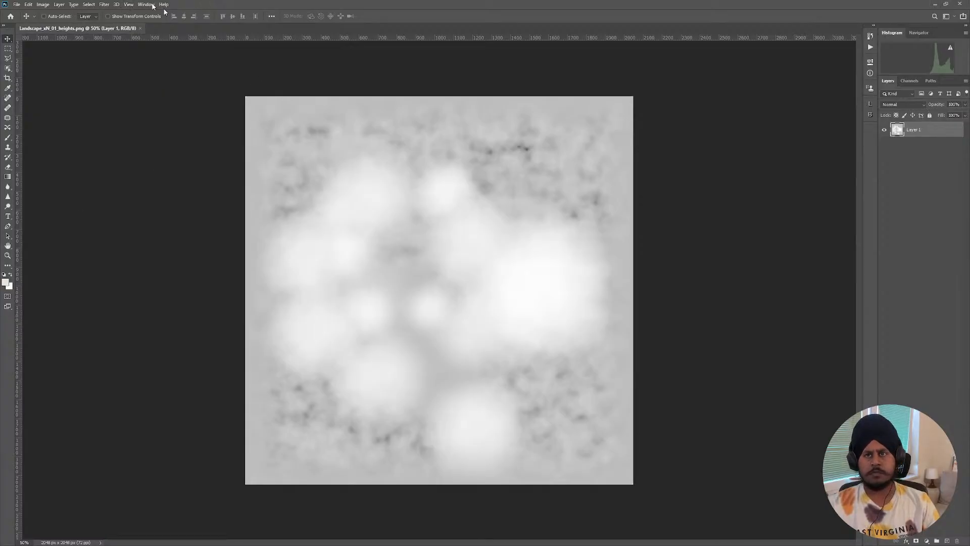
{"action": "left_click", "coordinate": [43, 5]}
{"action": "mouse_move", "coordinate": [31, 5]}
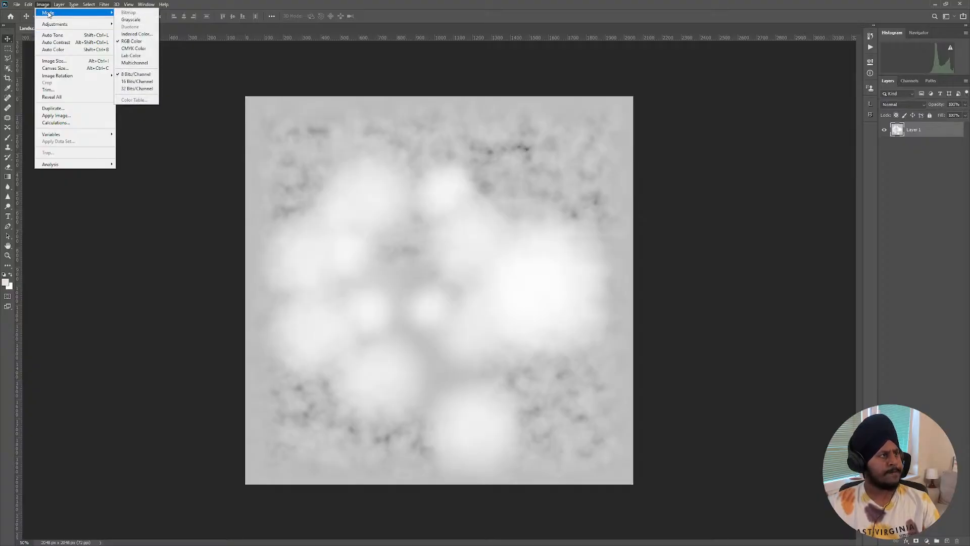
{"action": "left_click", "coordinate": [53, 60]}
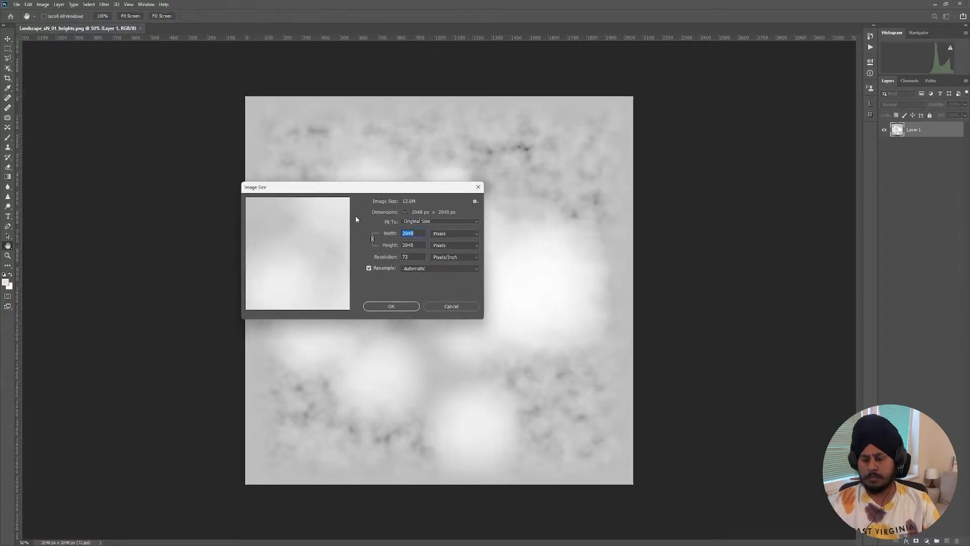
{"action": "type", "text": "2017"}
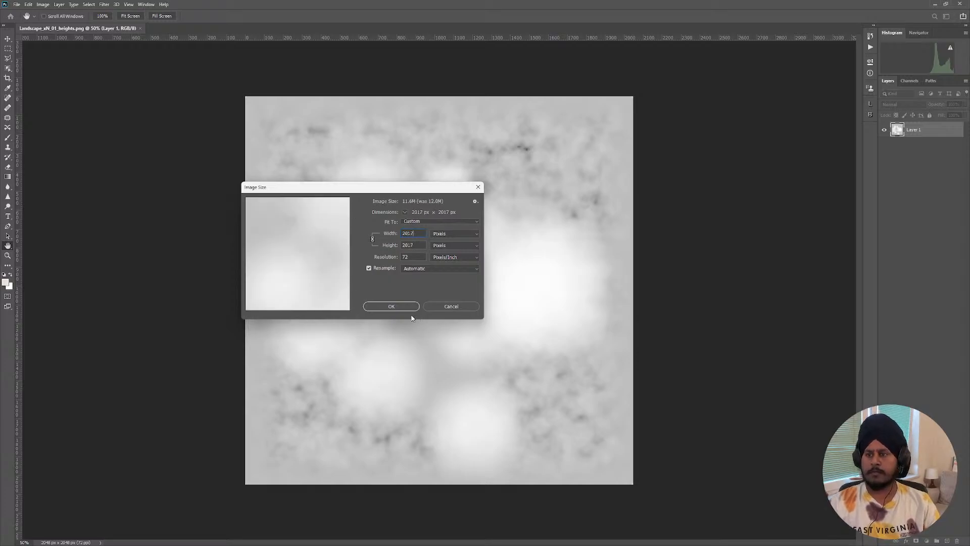
{"action": "left_click", "coordinate": [389, 306]}
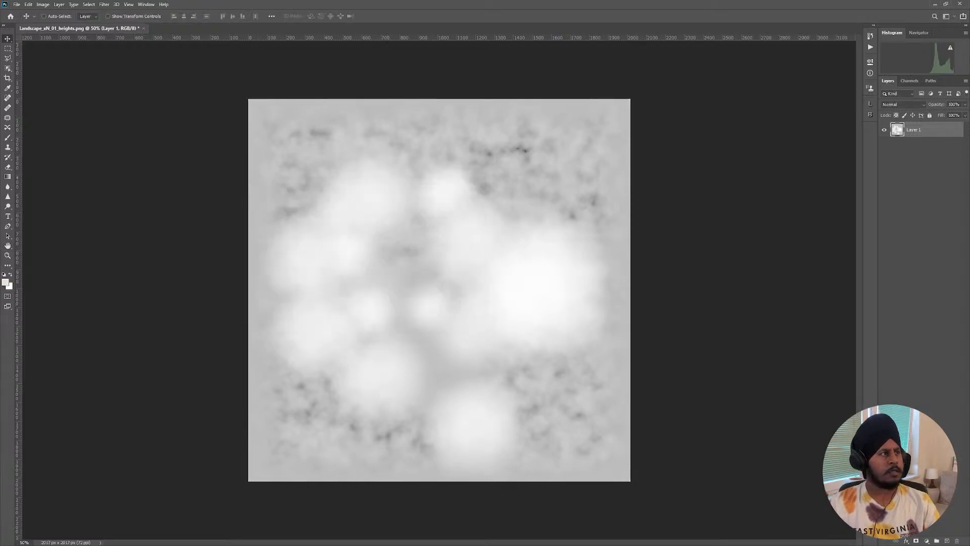
- Convert the heightmap image to 16 Bits/Channel and save the PNG
{"action": "left_click", "coordinate": [48, 7]}
{"action": "mouse_move", "coordinate": [94, 25]}
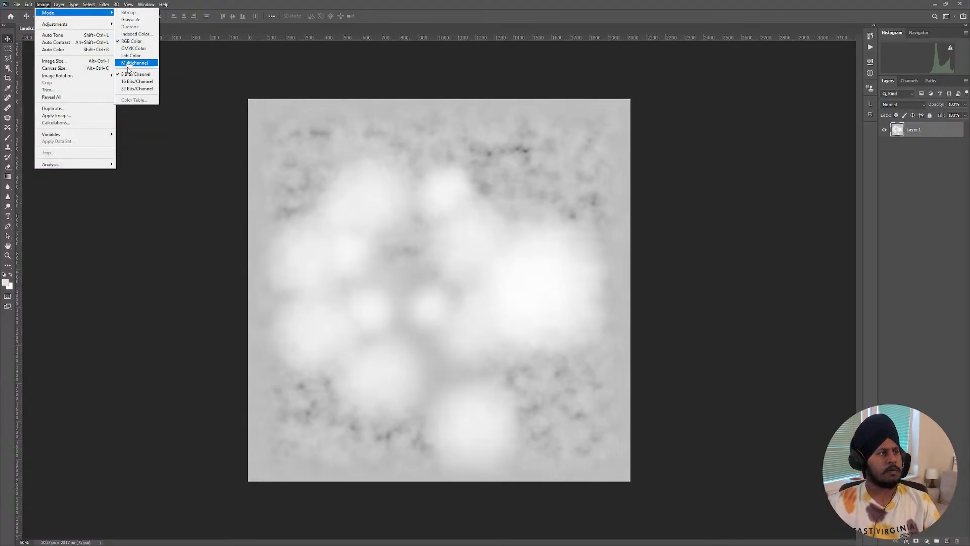
{"action": "left_click", "coordinate": [132, 81]}
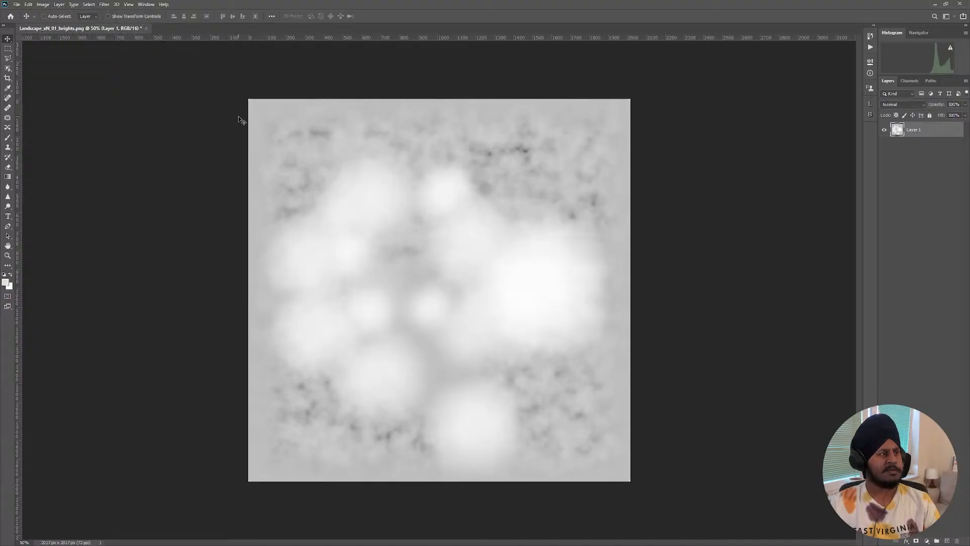
{"action": "key", "text": "ctrl+s"}
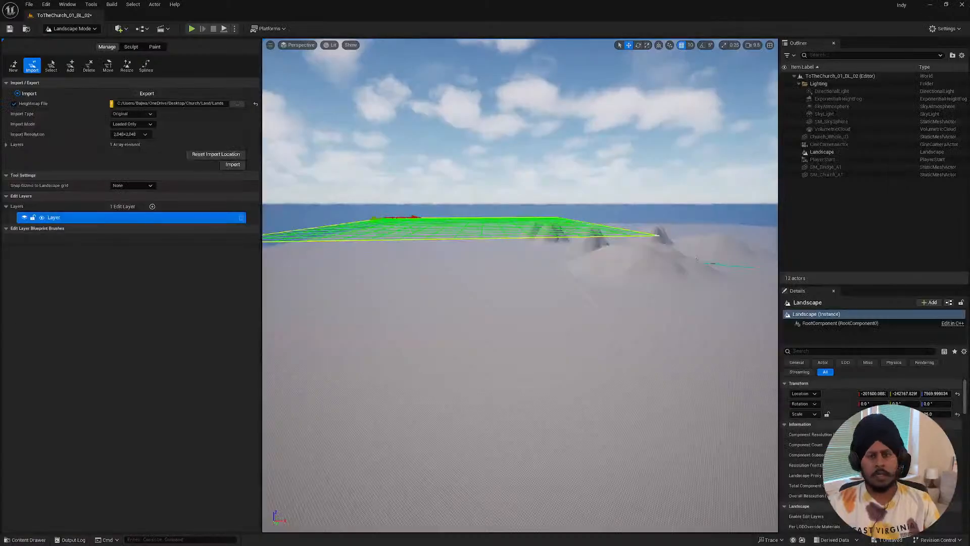
- Back in Unreal Editor, choose Landscape_xN_01_heights.png from the Land folder again as the landscape's heightmap file
{"action": "key", "text": "s"}
{"action": "right_click_drag", "start_coordinate": [535, 281], "coordinate": [639, 376]}
{"action": "scroll", "coordinate": [536, 283], "scroll_direction": "up", "scroll_amount": 1}
{"action": "key", "text": "a"}
{"action": "key", "text": "d"}
{"action": "left_click", "coordinate": [172, 103]}
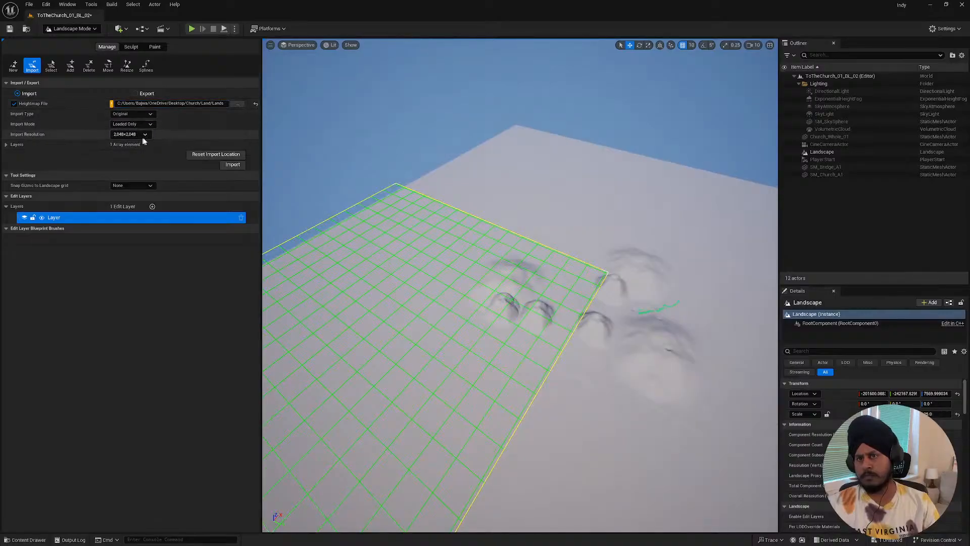
{"action": "left_click", "coordinate": [237, 104]}
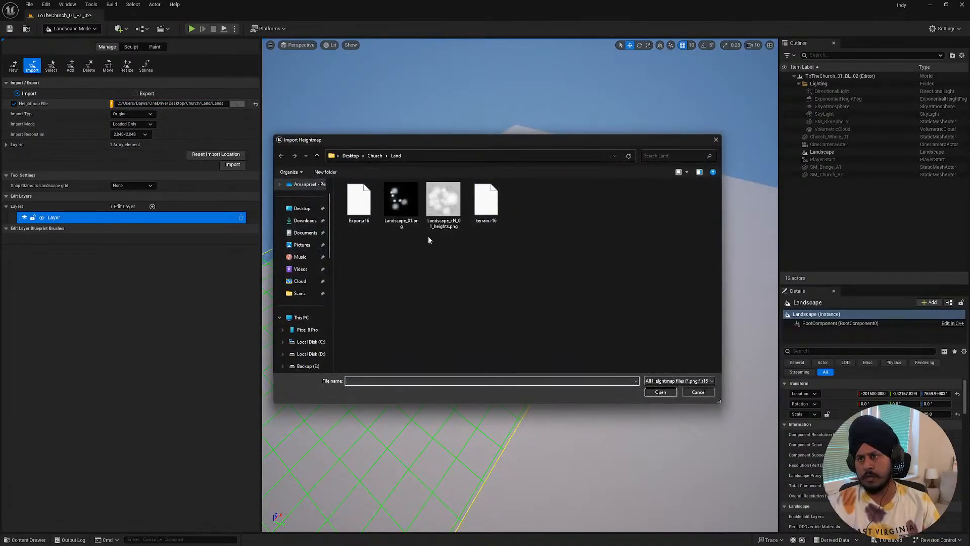
{"action": "double_click", "coordinate": [443, 204]}
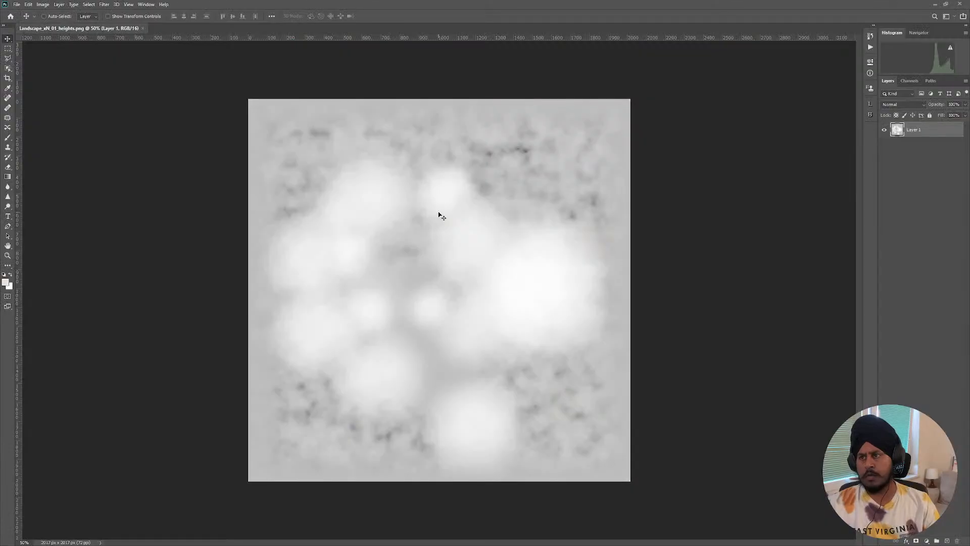
- In Photoshop, resize Landscape_xN_01_heights.png to 4033 x 4033 pixels and save it
{"action": "left_click", "coordinate": [45, 5]}
{"action": "left_click", "coordinate": [59, 67]}
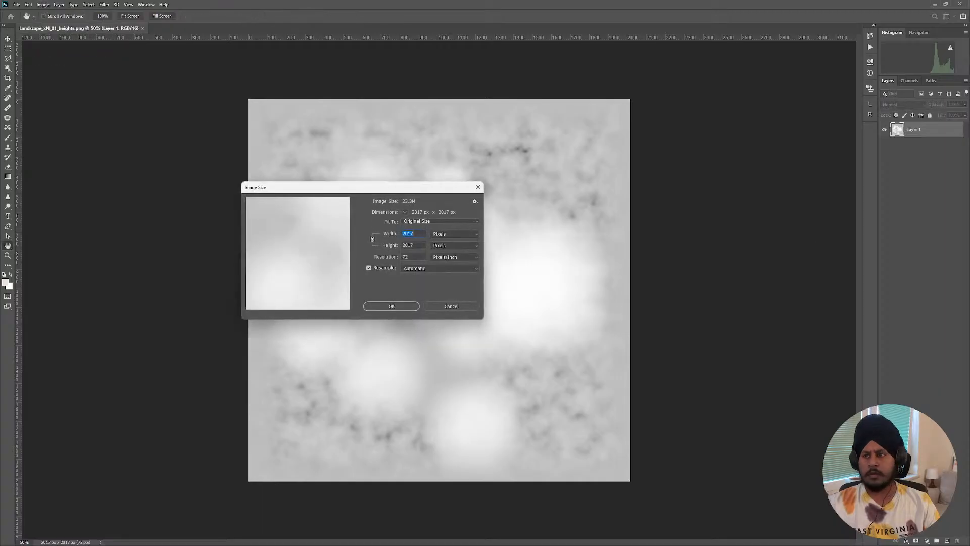
{"action": "type", "text": "4033"}
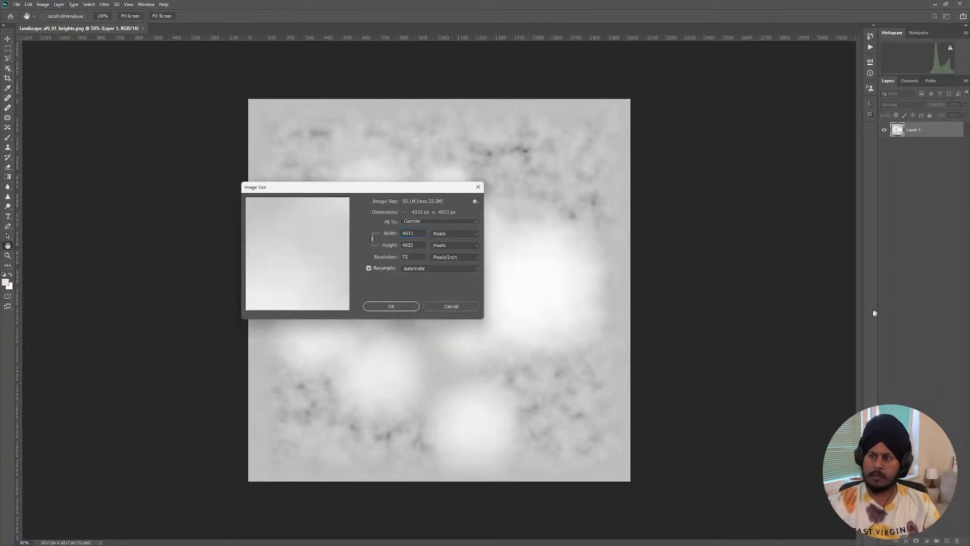
{"action": "left_click", "coordinate": [393, 307]}
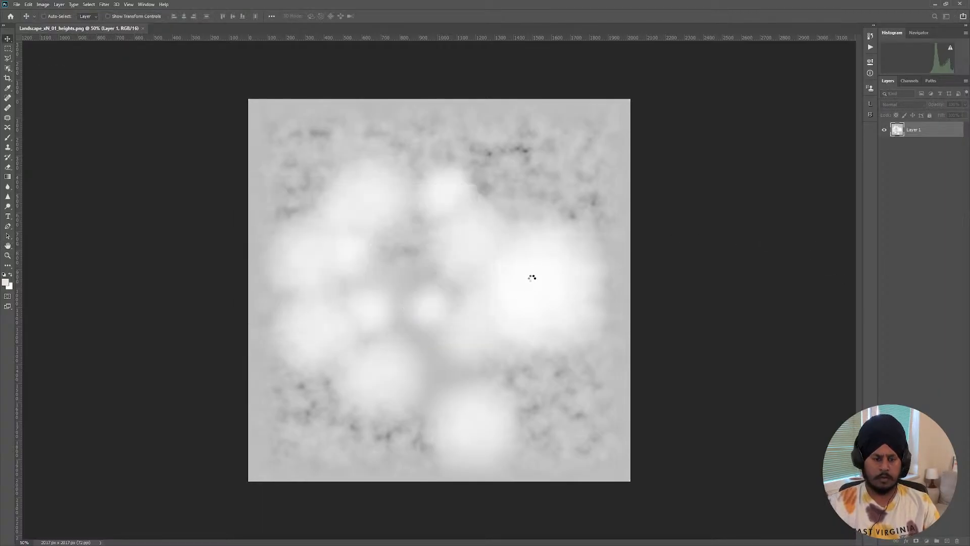
{"action": "key", "text": "ctrl+s"}
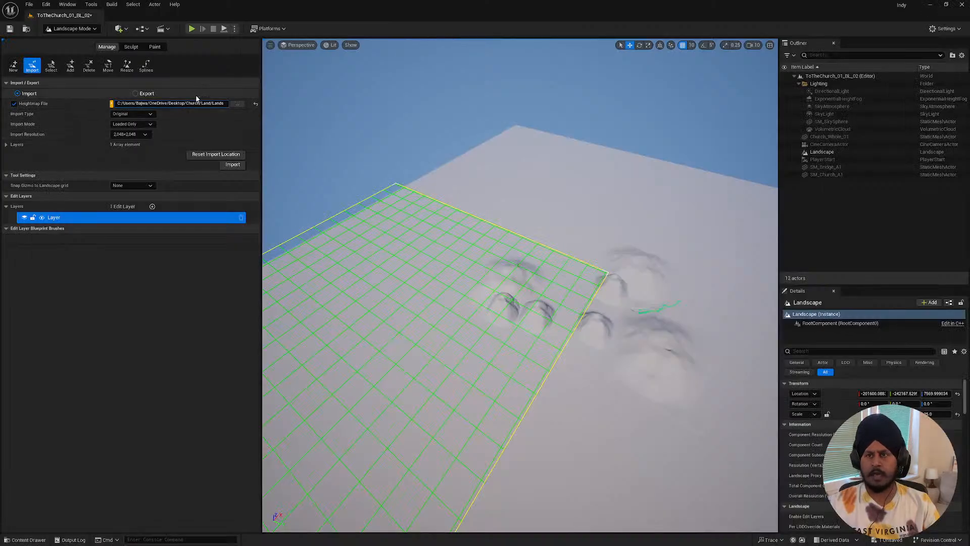
- In Unreal Editor, clear the heightmap file setting and load the resized Landscape_xN_01_heights.png from the Land folder
{"action": "left_click", "coordinate": [255, 105]}
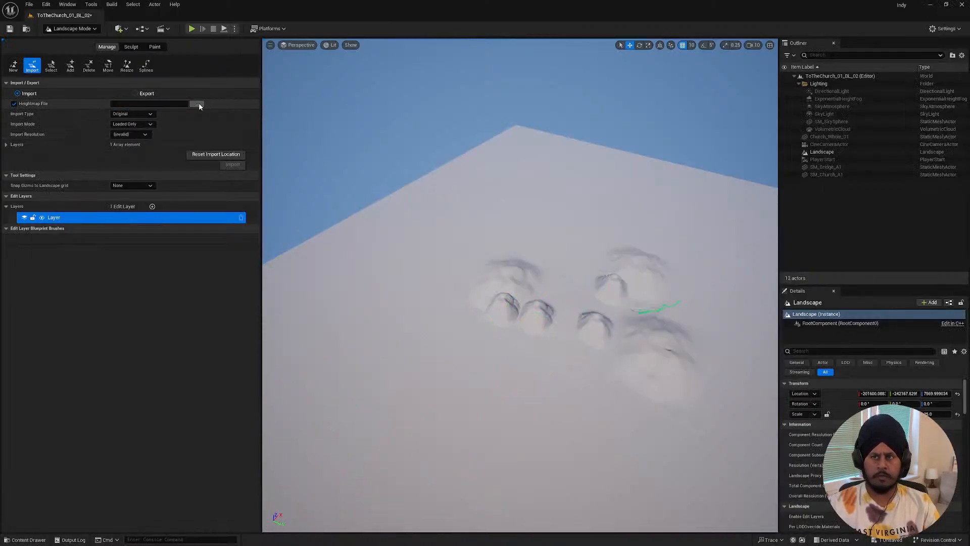
{"action": "left_click", "coordinate": [197, 104]}
{"action": "double_click", "coordinate": [439, 215]}
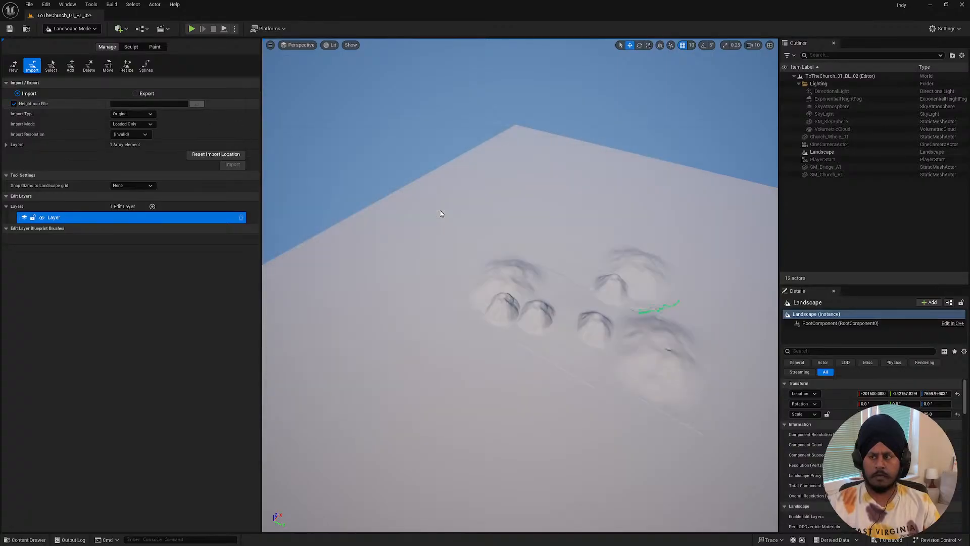
{"action": "right_click_drag", "start_coordinate": [505, 283], "coordinate": [429, 264]}
{"action": "left_click", "coordinate": [197, 104]}
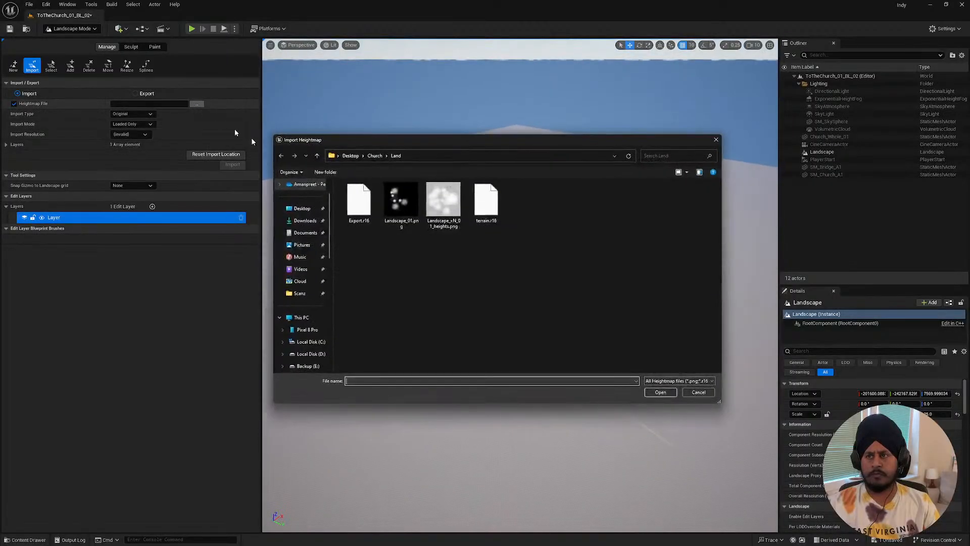
{"action": "double_click", "coordinate": [450, 204]}
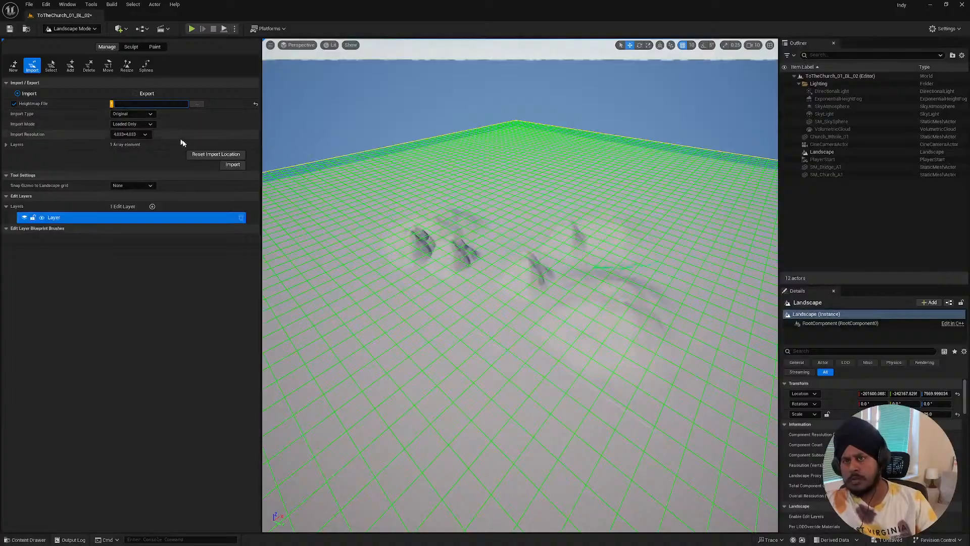
- Set the landscape import type to Resample and keep gizmo snapping to the landscape grid at None
{"action": "left_click", "coordinate": [147, 114]}
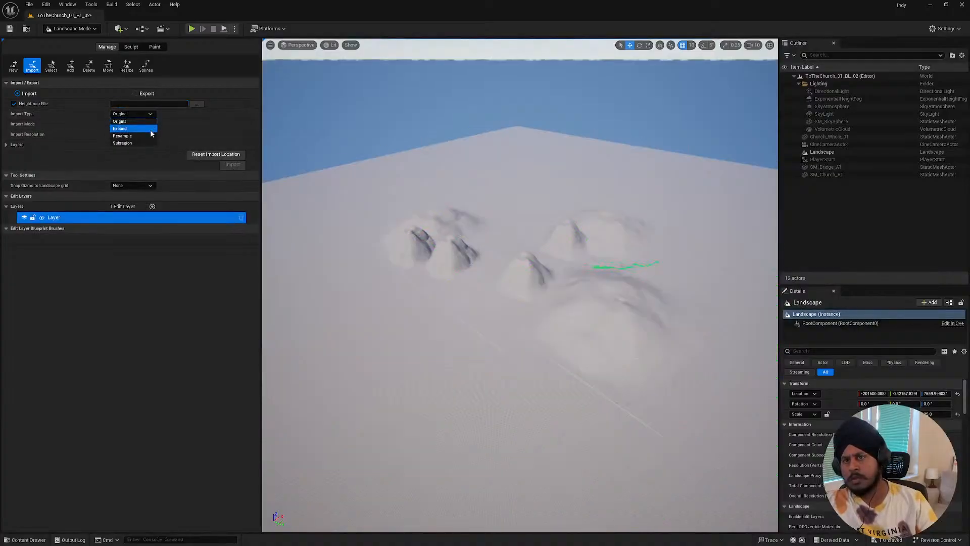
{"action": "left_click", "coordinate": [151, 136]}
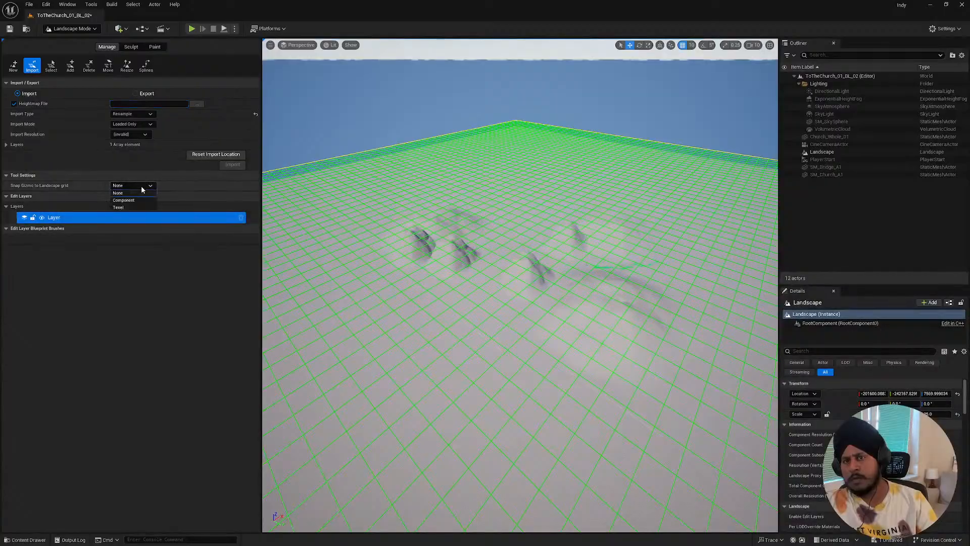
{"action": "left_click", "coordinate": [142, 190]}
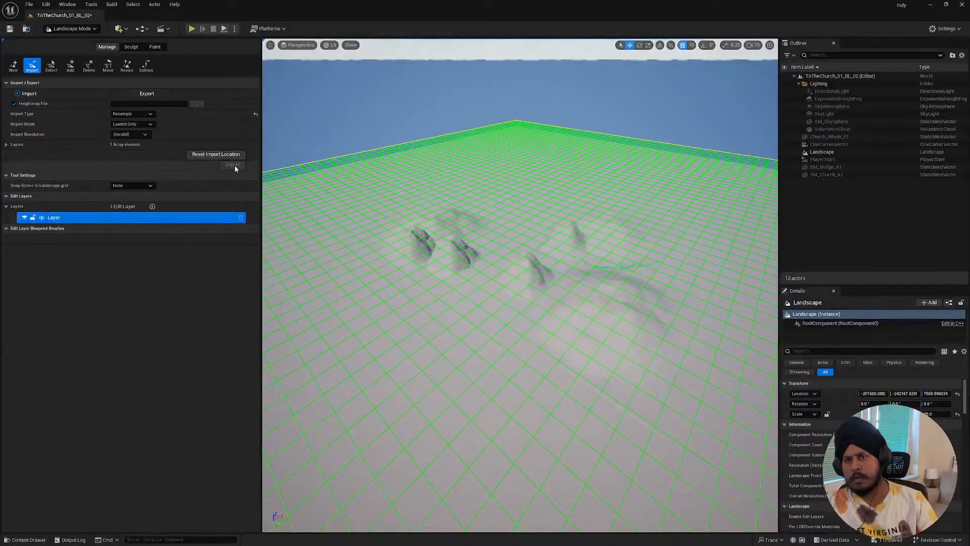
- Reselect Landscape_xN_01_heights.png as the heightmap file for the resampled import and import it into the landscape
{"action": "left_click", "coordinate": [197, 107]}
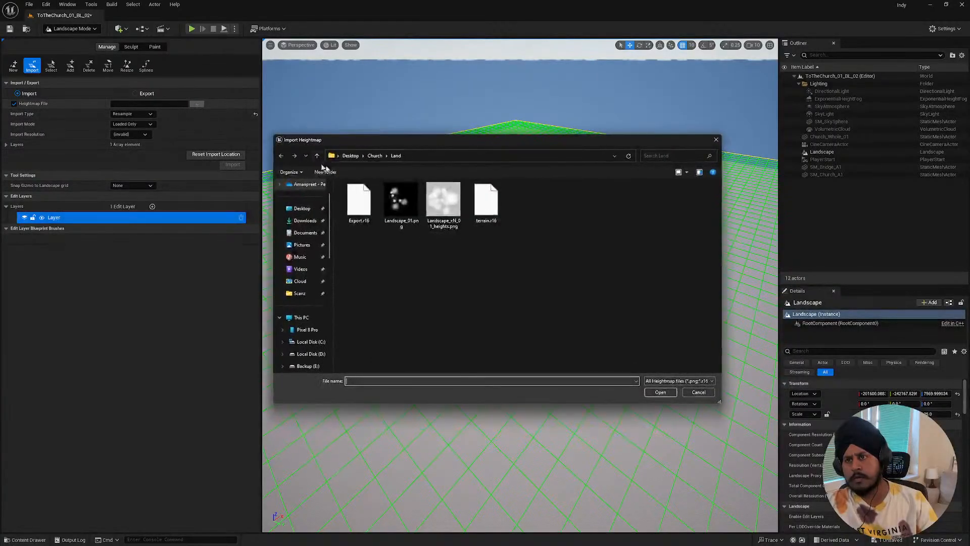
{"action": "double_click", "coordinate": [443, 205]}
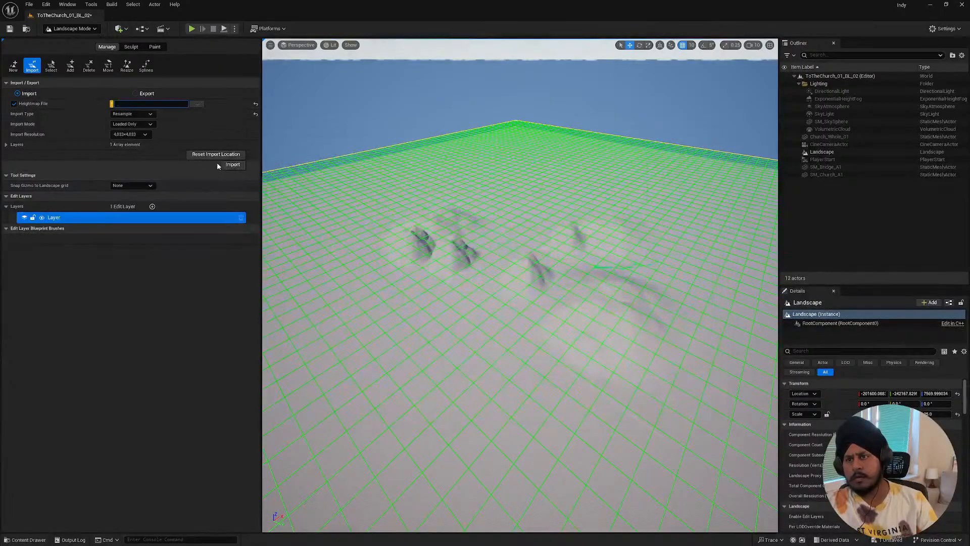
{"action": "left_click", "coordinate": [197, 104]}
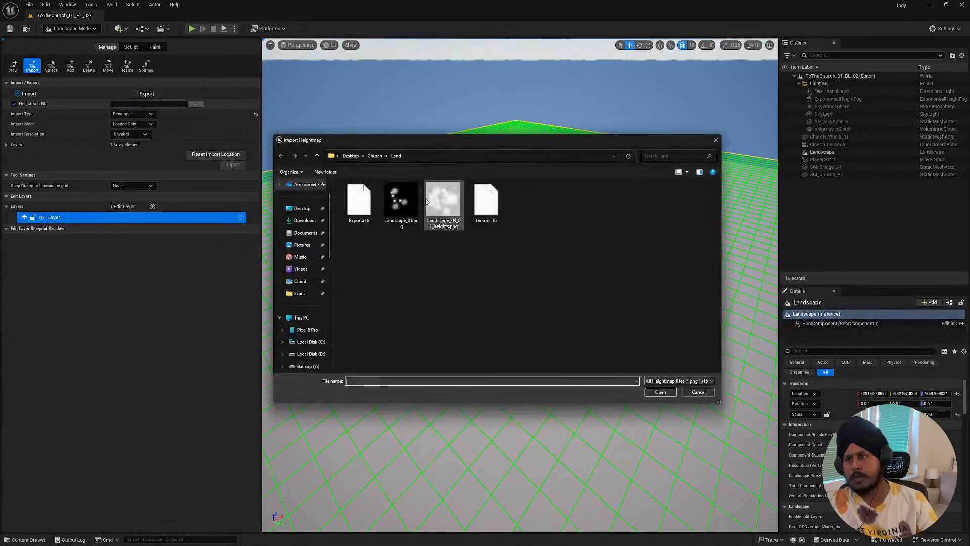
{"action": "left_click", "coordinate": [662, 390]}
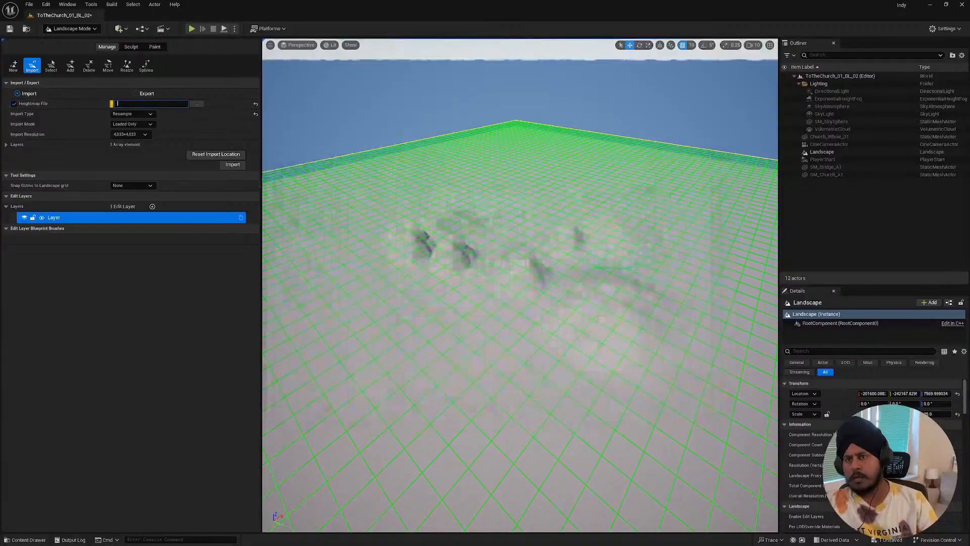
{"action": "left_click", "coordinate": [235, 165]}
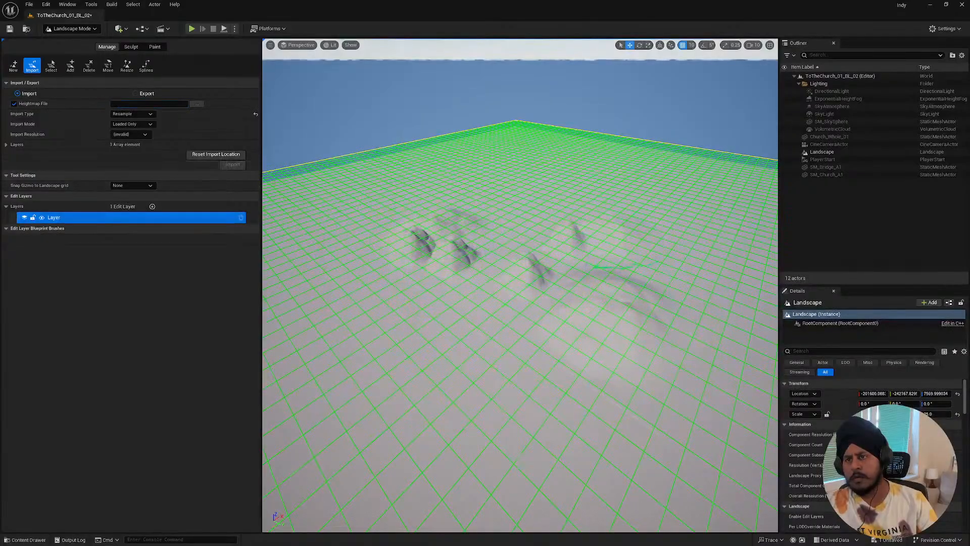
- Start a new landscape imported from file and load Landscape_xN_01_heights.png from the Land folder as its heightmap
{"action": "right_click_drag", "start_coordinate": [532, 290], "coordinate": [417, 242]}
{"action": "key", "text": "q"}
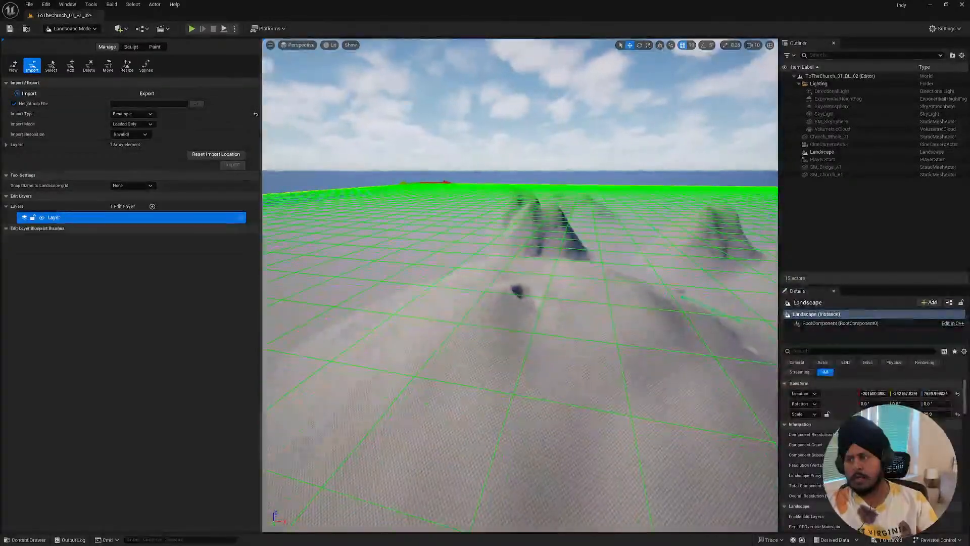
{"action": "key", "text": "s"}
{"action": "key", "text": "d"}
{"action": "key", "text": "a"}
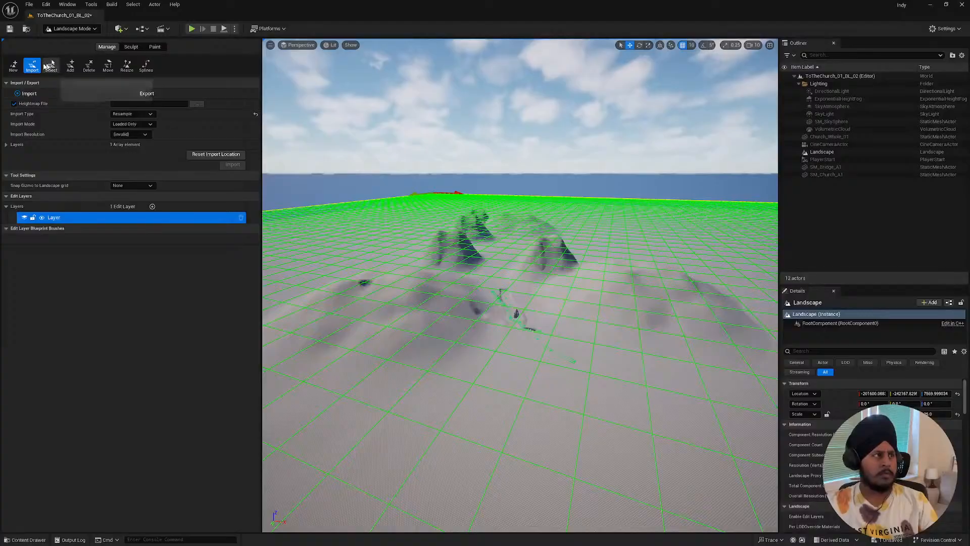
{"action": "left_click", "coordinate": [14, 65]}
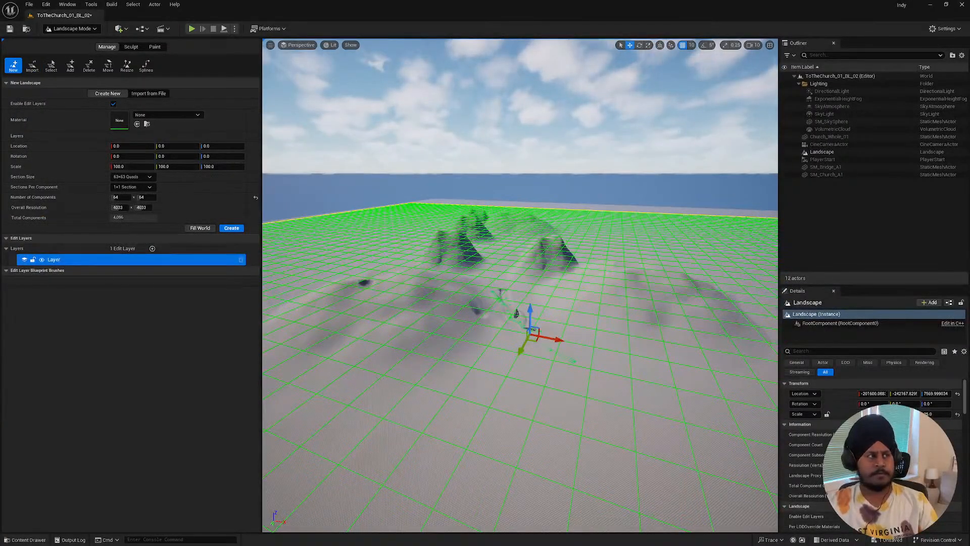
{"action": "left_click", "coordinate": [150, 93]}
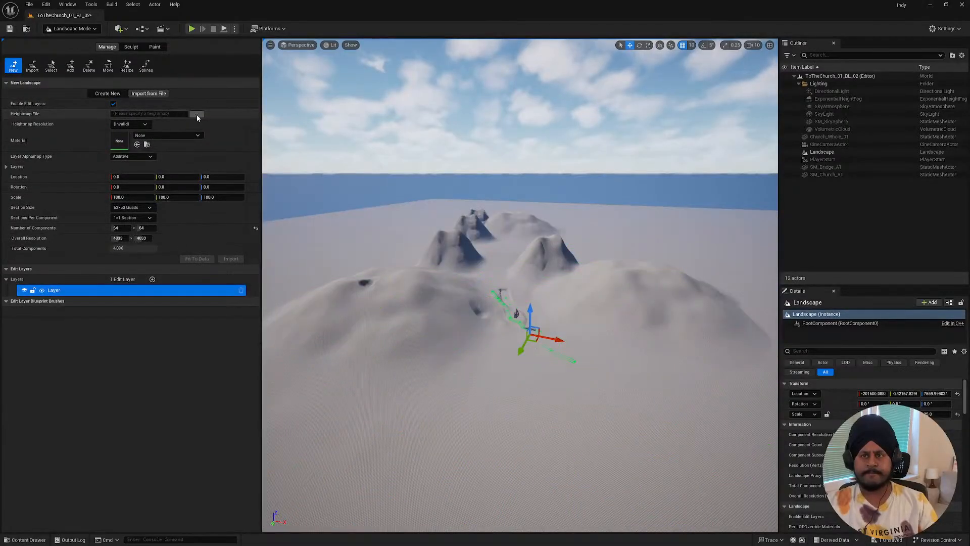
{"action": "left_click", "coordinate": [196, 113]}
{"action": "double_click", "coordinate": [462, 208]}
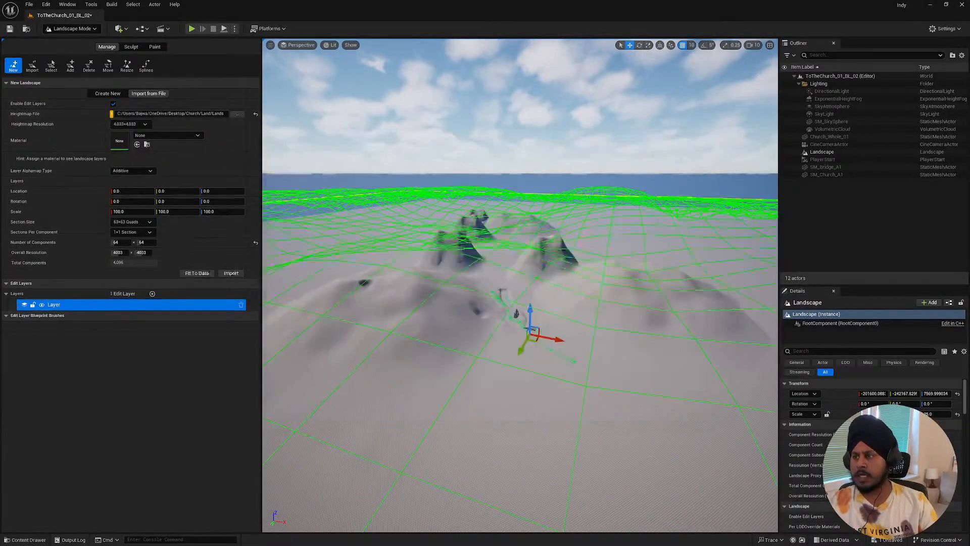
- Set the new landscape's sections per component to 2×2 Sections and inspect the preview grid over the existing terrain
{"action": "mouse_move", "coordinate": [520, 285]}
{"action": "right_mouse_down"}
{"action": "mouse_move", "coordinate": [580, 303]}
{"action": "mouse_move", "coordinate": [629, 297]}
{"action": "mouse_move", "coordinate": [520, 278]}
{"action": "right_mouse_up"}
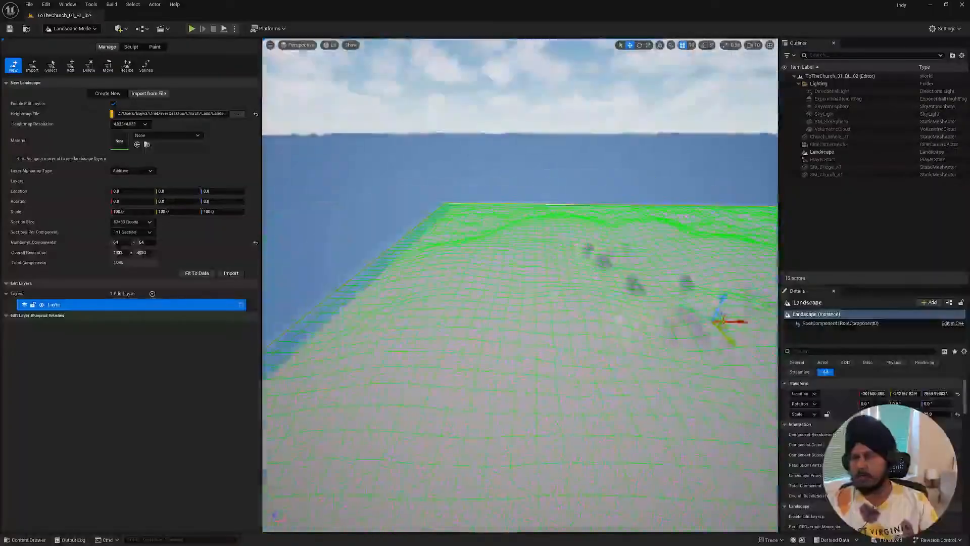
{"action": "left_click", "coordinate": [132, 231]}
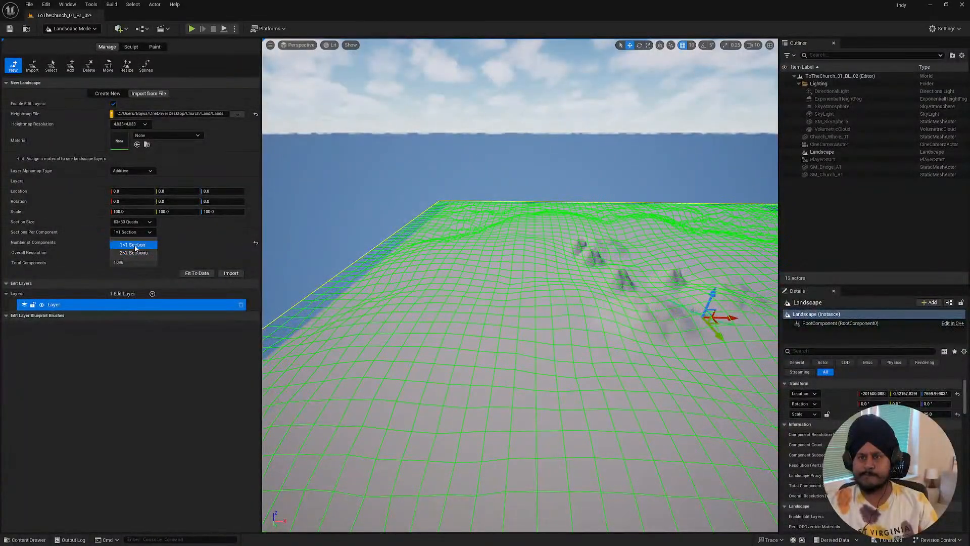
{"action": "left_click", "coordinate": [134, 253]}
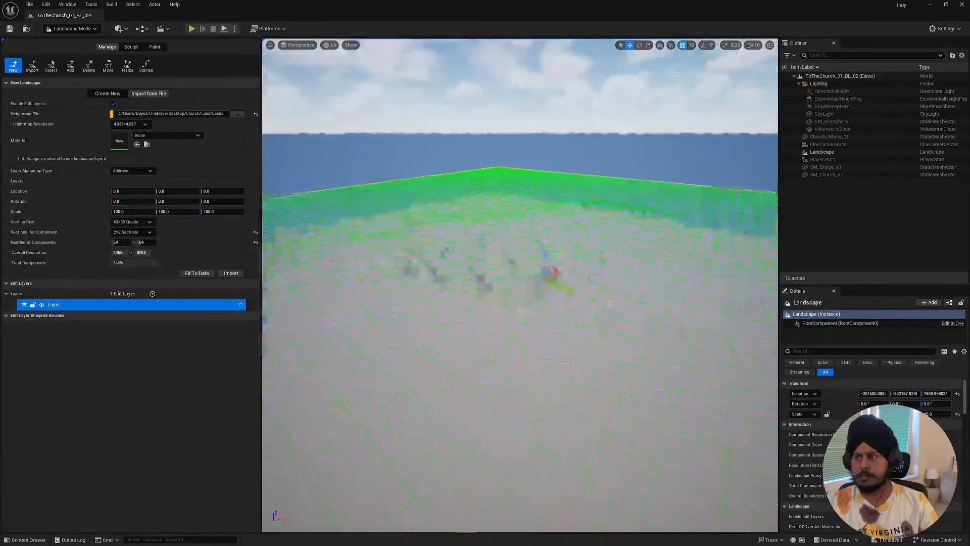
{"action": "key", "text": "e"}
{"action": "right_click_drag", "start_coordinate": [520, 285], "coordinate": [404, 265]}
{"action": "key", "text": "q"}
{"action": "key", "text": "e"}
{"action": "key", "text": "d"}
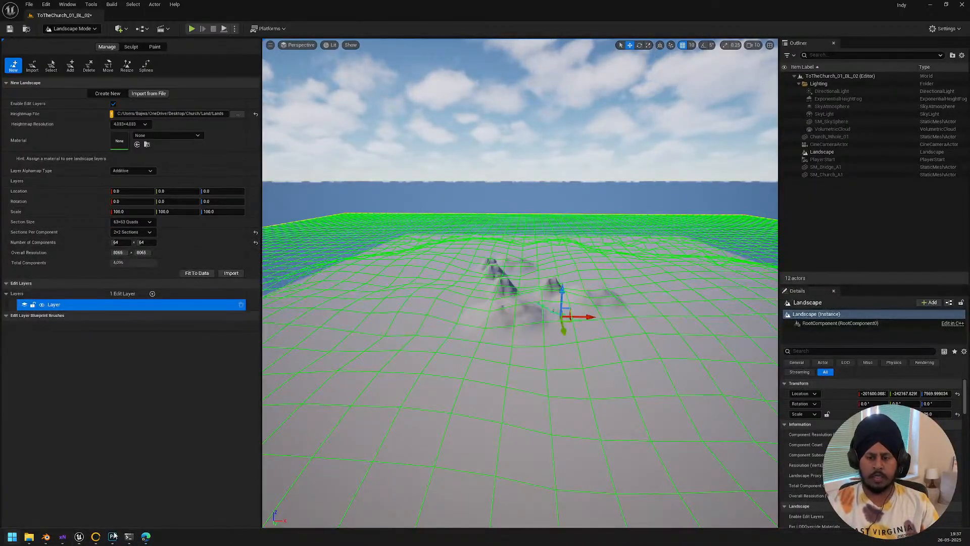
- Switch to Gaea and close the running Build Swarm window for Terrain_Gaia_01
{"action": "left_click", "coordinate": [96, 537]}
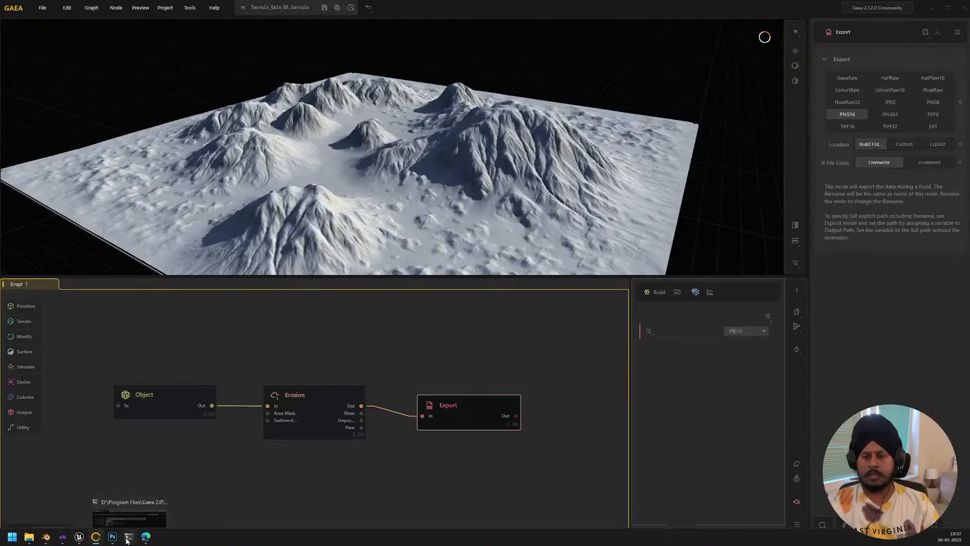
{"action": "left_click", "coordinate": [135, 505]}
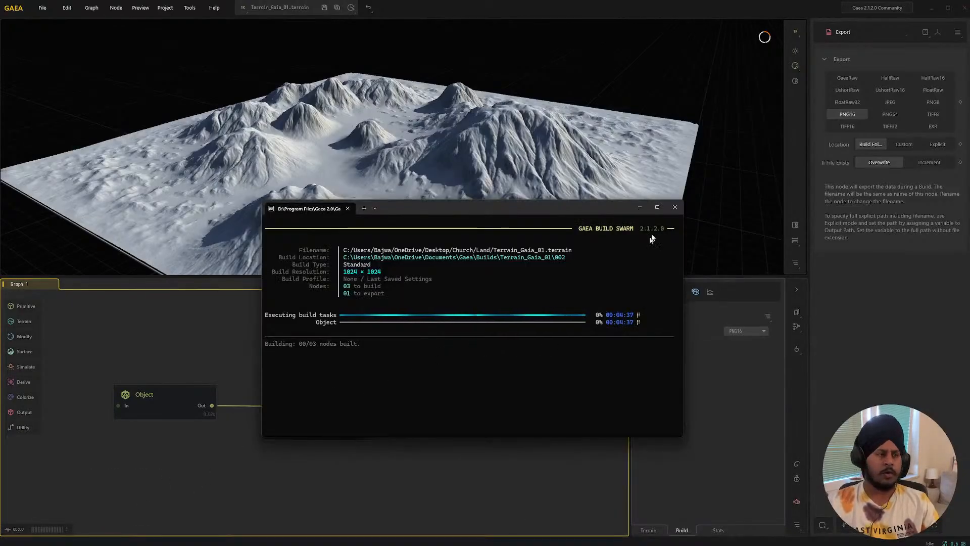
{"action": "left_click", "coordinate": [674, 207]}
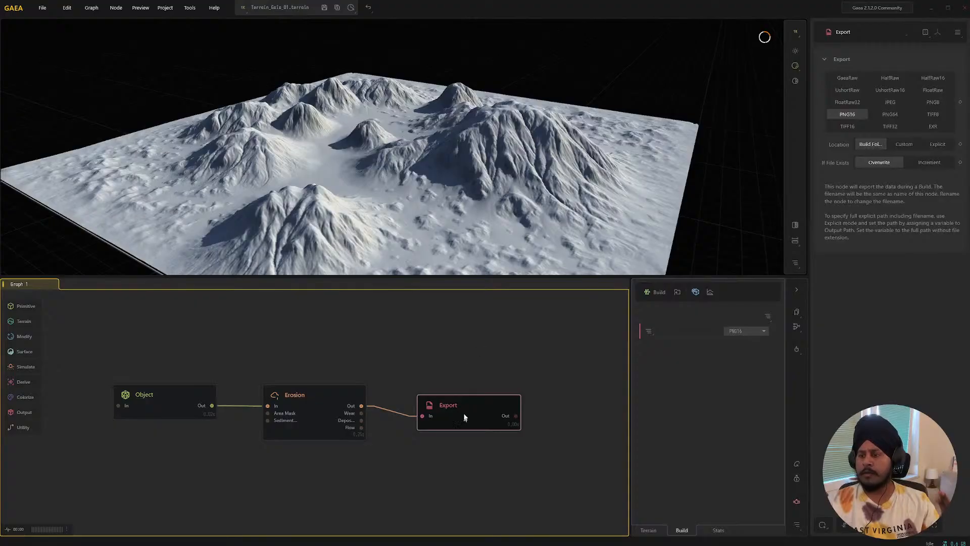
- Set the Export node to a Custom location with Church\Land as the output path and Increment for existing files
{"action": "left_click", "coordinate": [335, 403]}
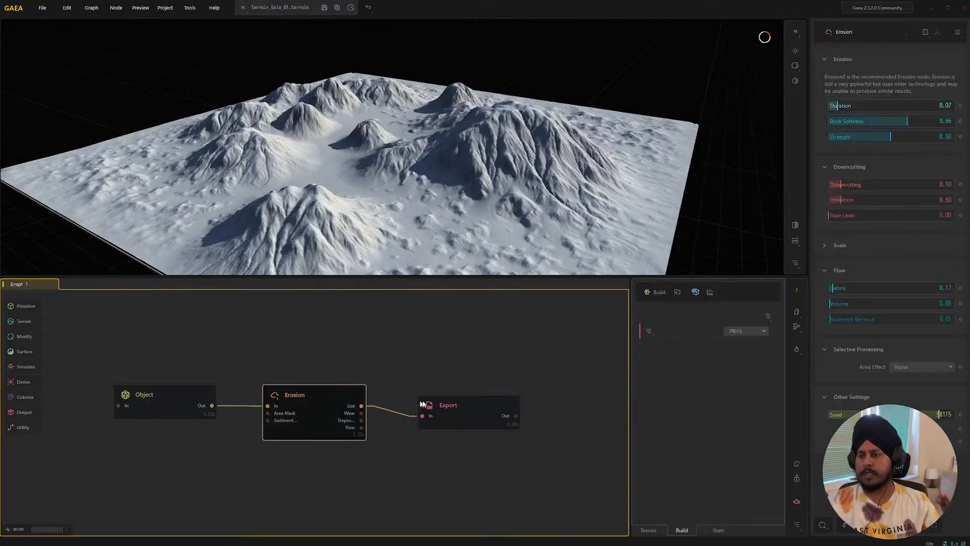
{"action": "left_click", "coordinate": [465, 405]}
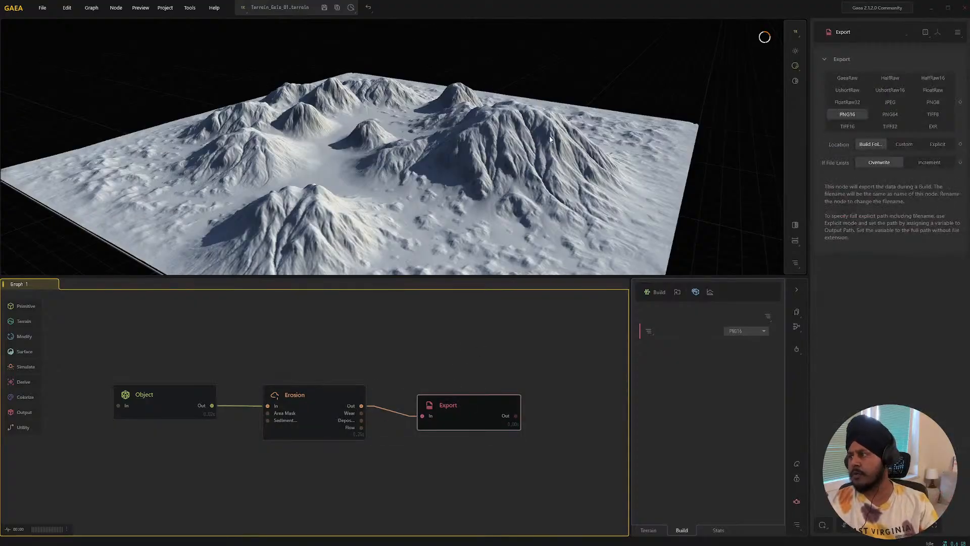
{"action": "left_click", "coordinate": [928, 163]}
{"action": "left_click", "coordinate": [903, 145]}
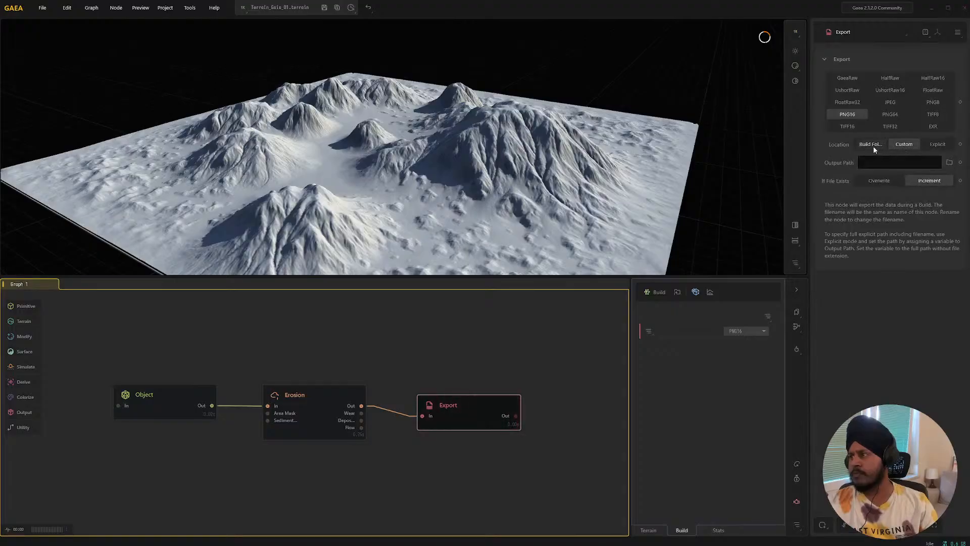
{"action": "left_click", "coordinate": [949, 162]}
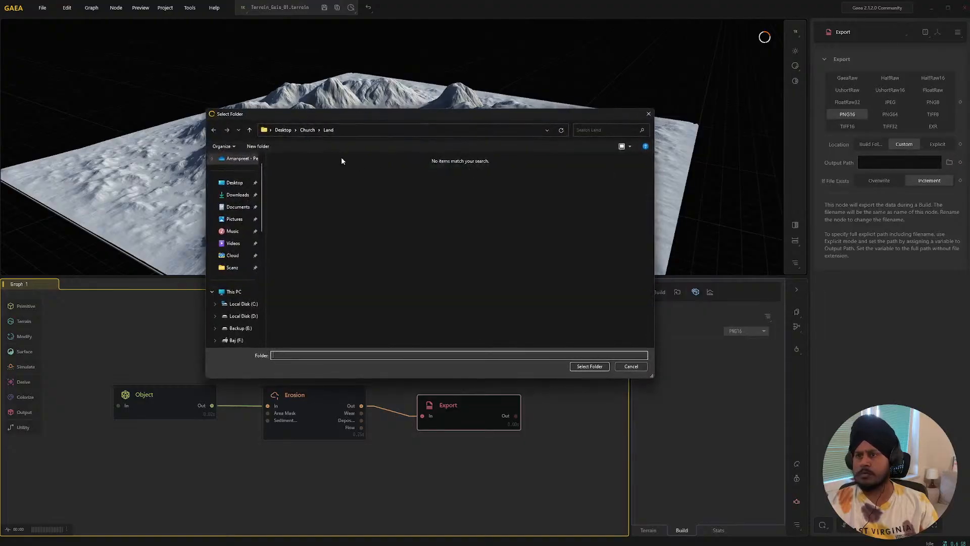
{"action": "left_click", "coordinate": [589, 366]}
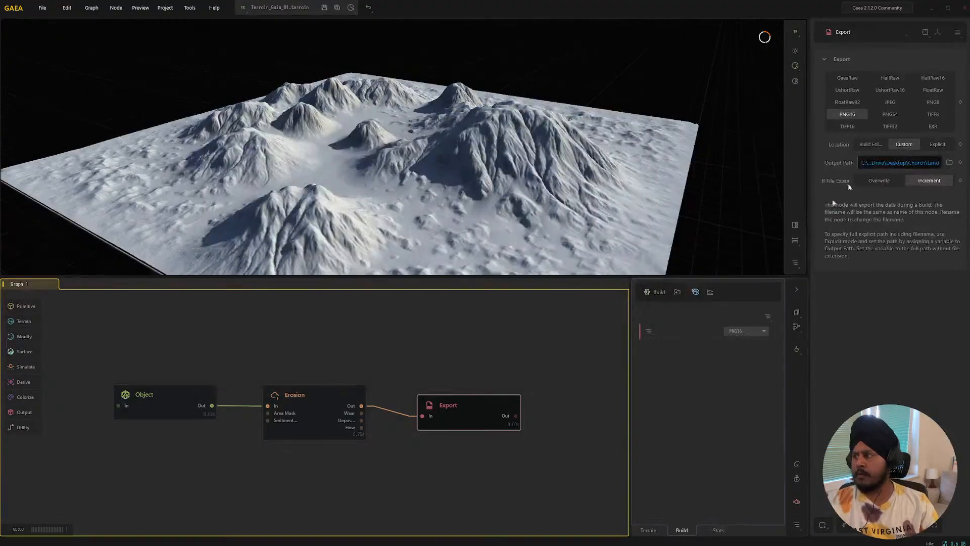
{"action": "left_click", "coordinate": [932, 184]}
- Set the build output format to HalfRaw16 and start building the terrain at 1024 x 1024
{"action": "left_click", "coordinate": [741, 331]}
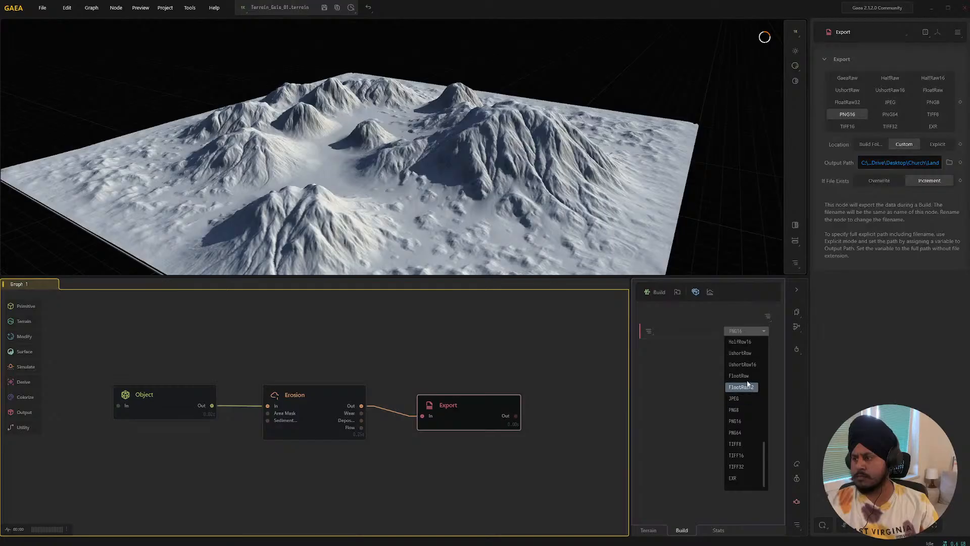
{"action": "scroll", "coordinate": [747, 380], "scroll_direction": "up", "scroll_amount": 1}
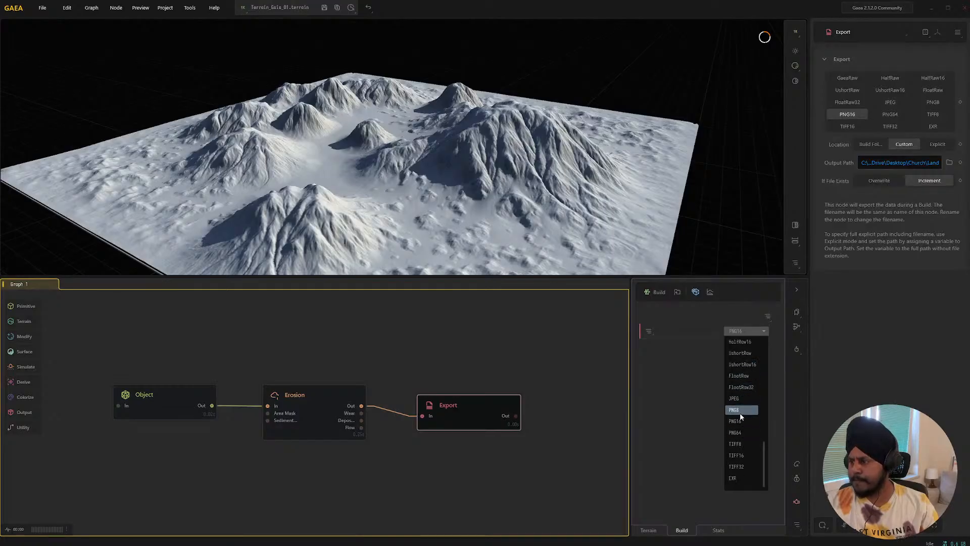
{"action": "left_click", "coordinate": [743, 365]}
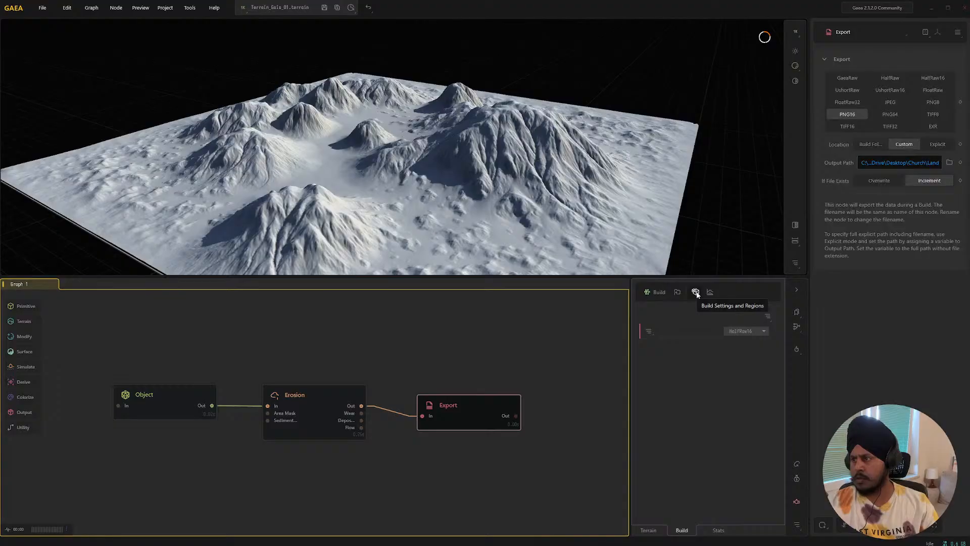
{"action": "left_click", "coordinate": [658, 292]}
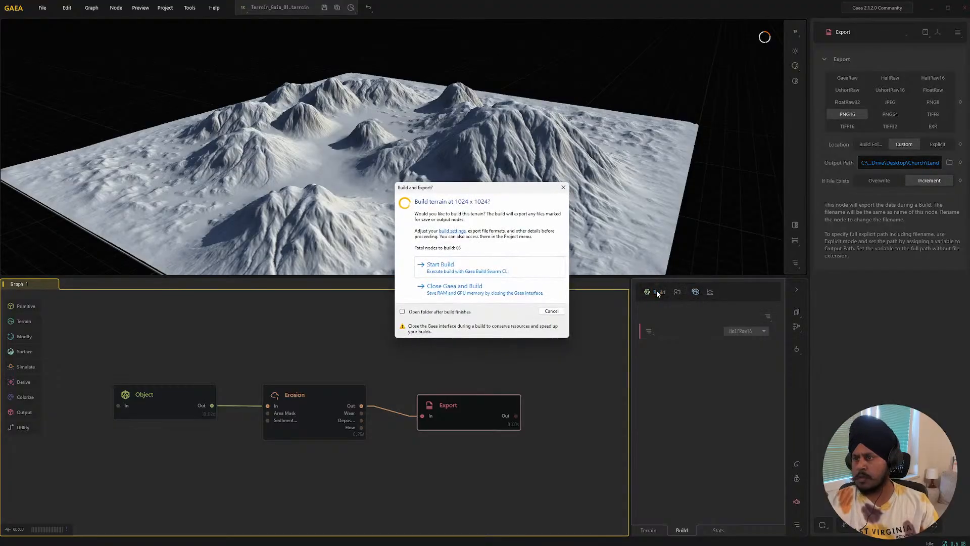
{"action": "left_click", "coordinate": [458, 268]}
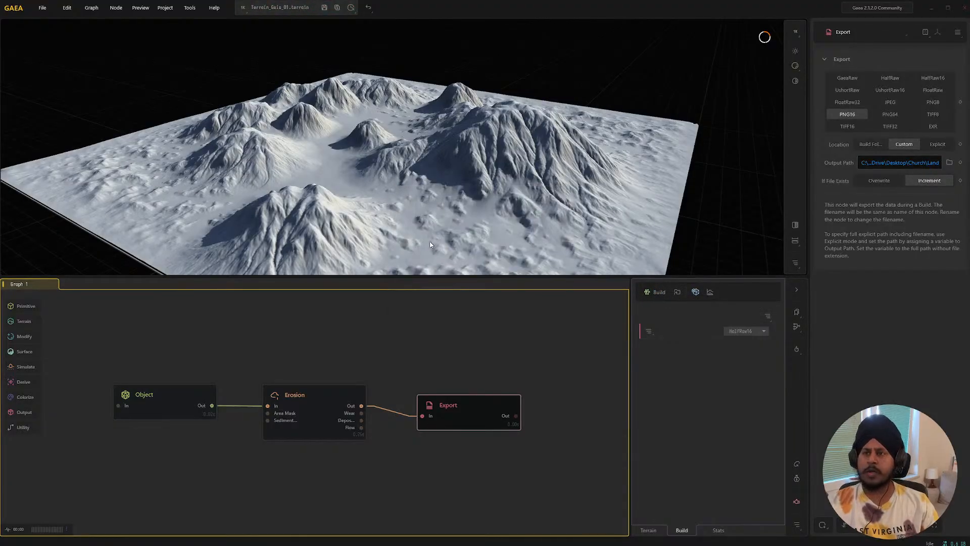
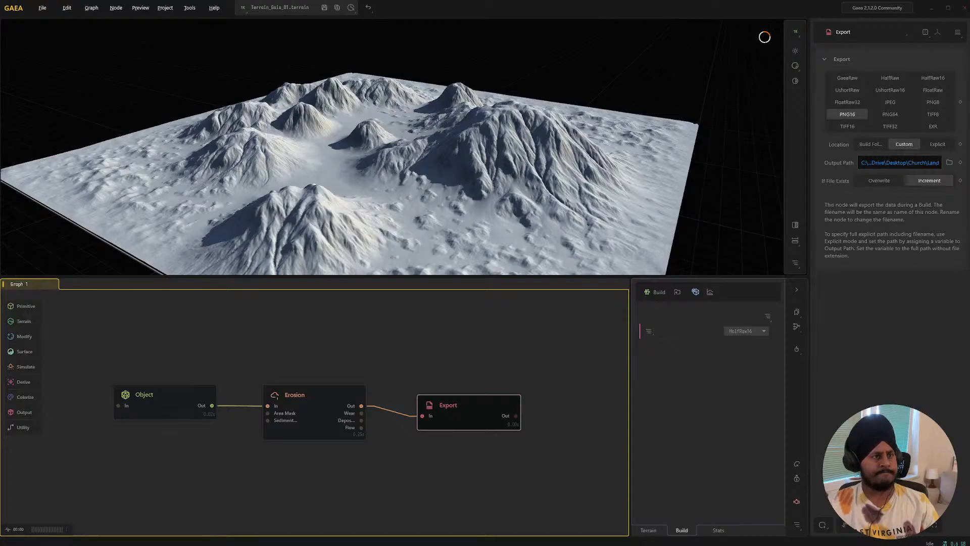
- Examine the exported Export.png in the Land folder, close it and select terrain.r16
{"action": "double_click", "coordinate": [438, 239]}
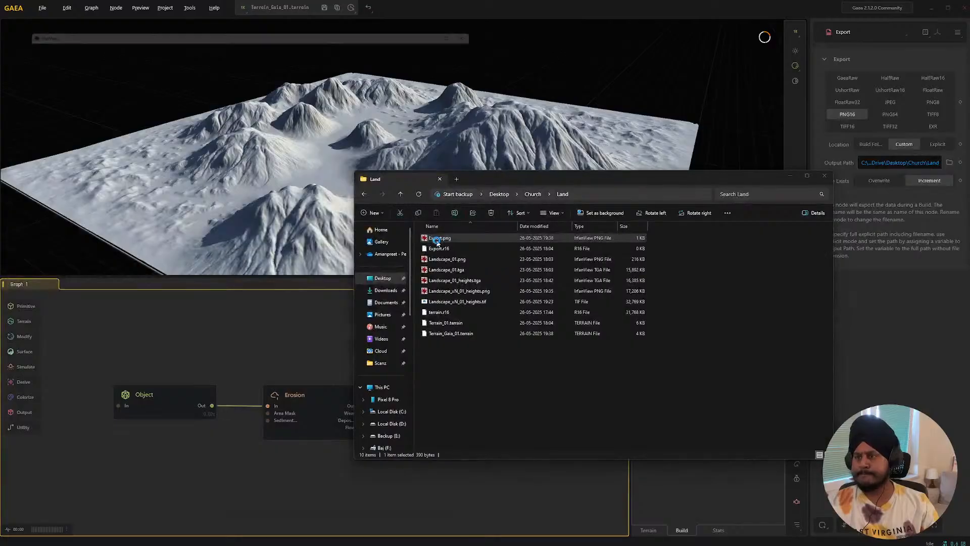
{"action": "left_click", "coordinate": [383, 5]}
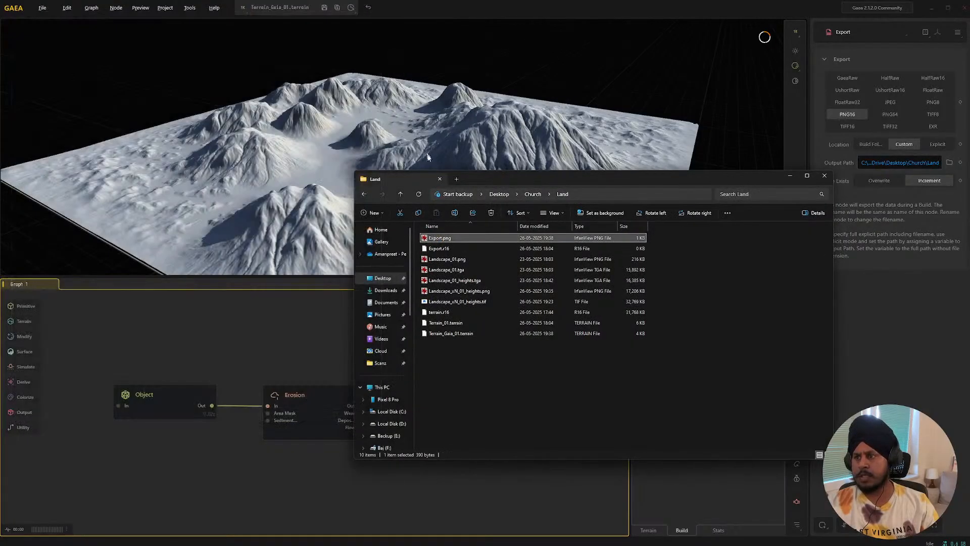
{"action": "left_click", "coordinate": [439, 312]}
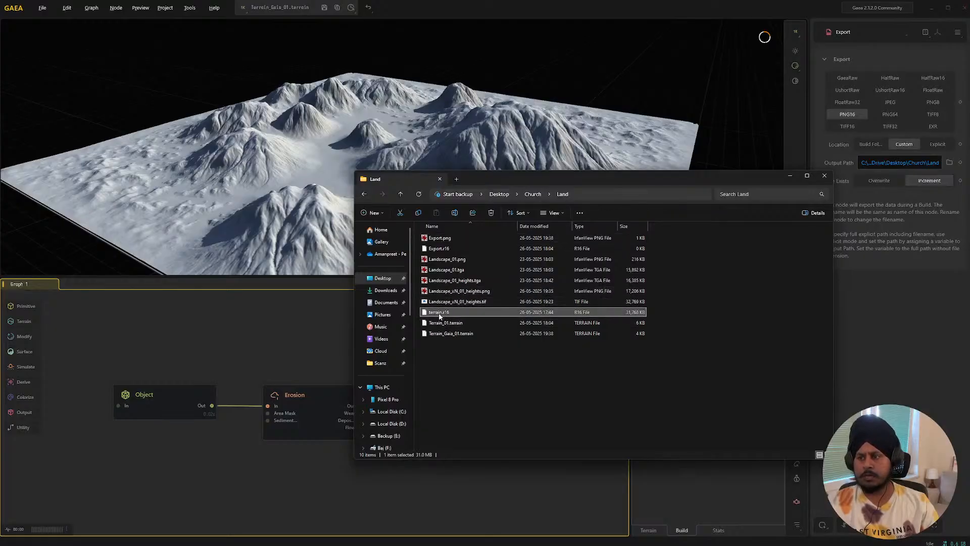
- In Unreal Editor, load terrain.r16 from the Land folder as the heightmap file and import it as a new landscape
{"action": "mouse_move", "coordinate": [79, 537]}
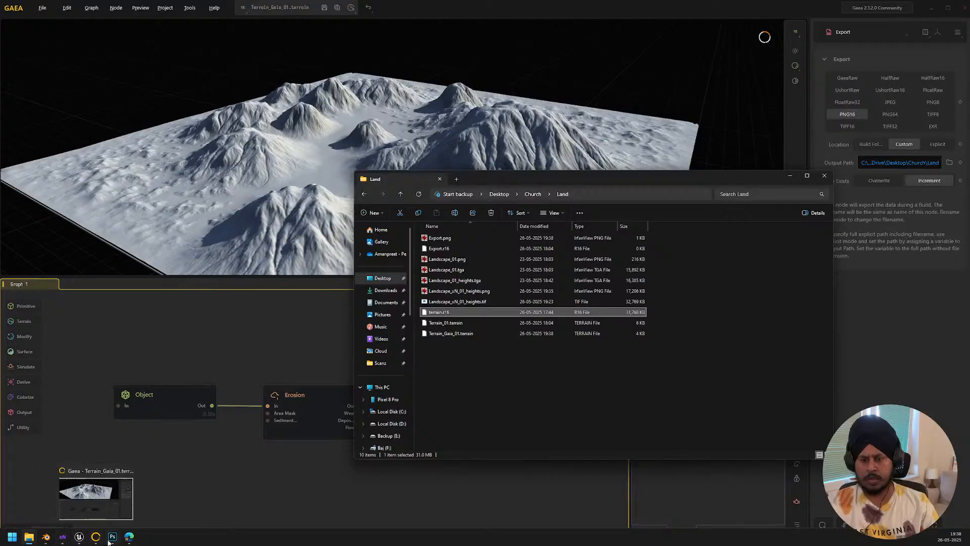
{"action": "left_click", "coordinate": [81, 497]}
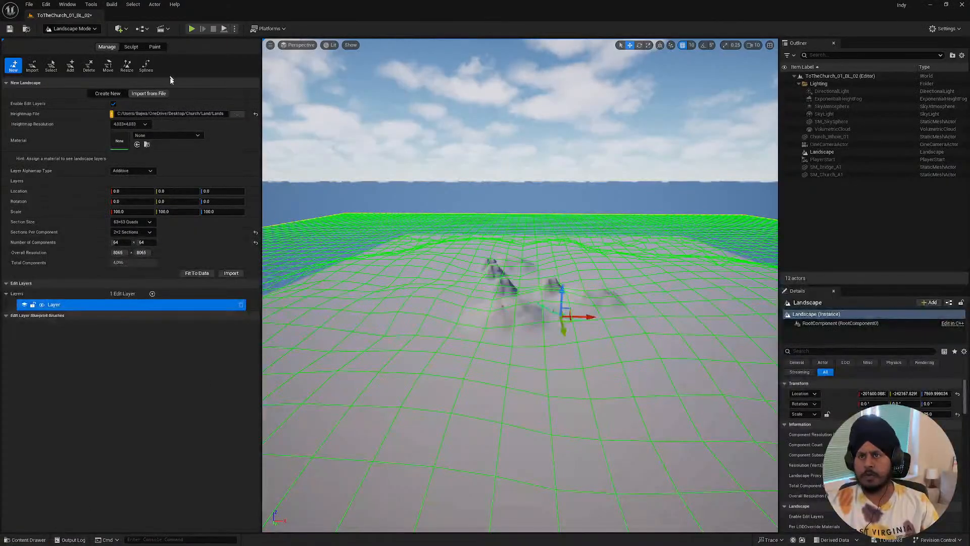
{"action": "left_click", "coordinate": [237, 114]}
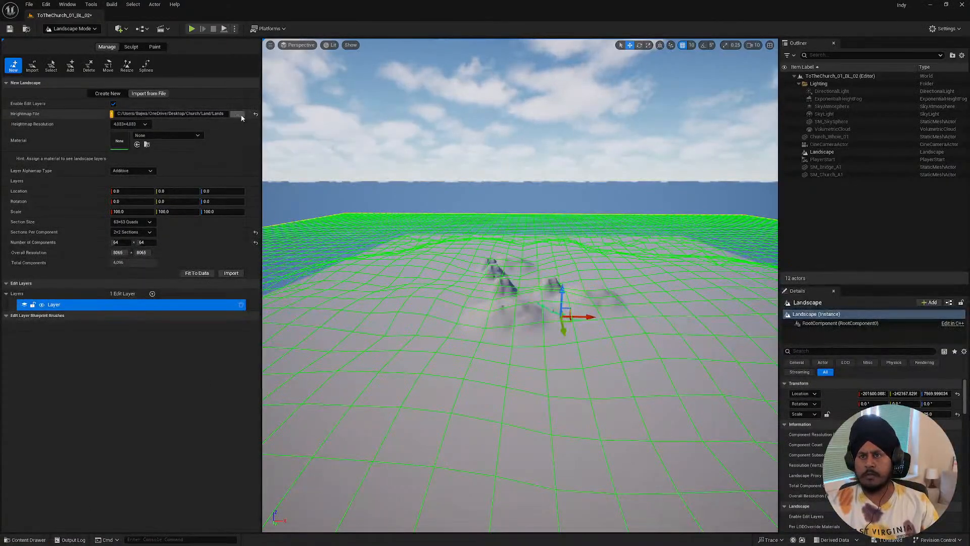
{"action": "double_click", "coordinate": [528, 202]}
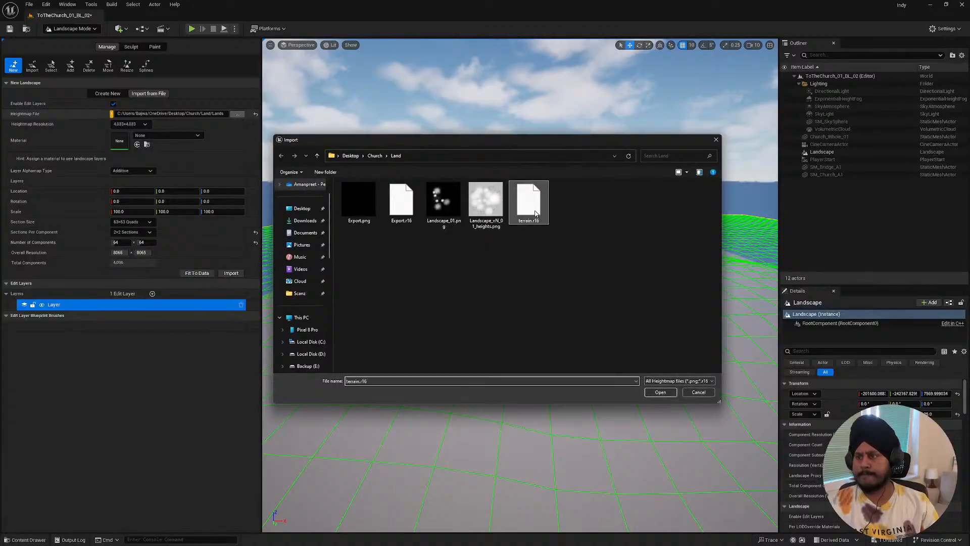
{"action": "key", "text": "a"}
{"action": "right_click_drag", "start_coordinate": [521, 285], "coordinate": [399, 341]}
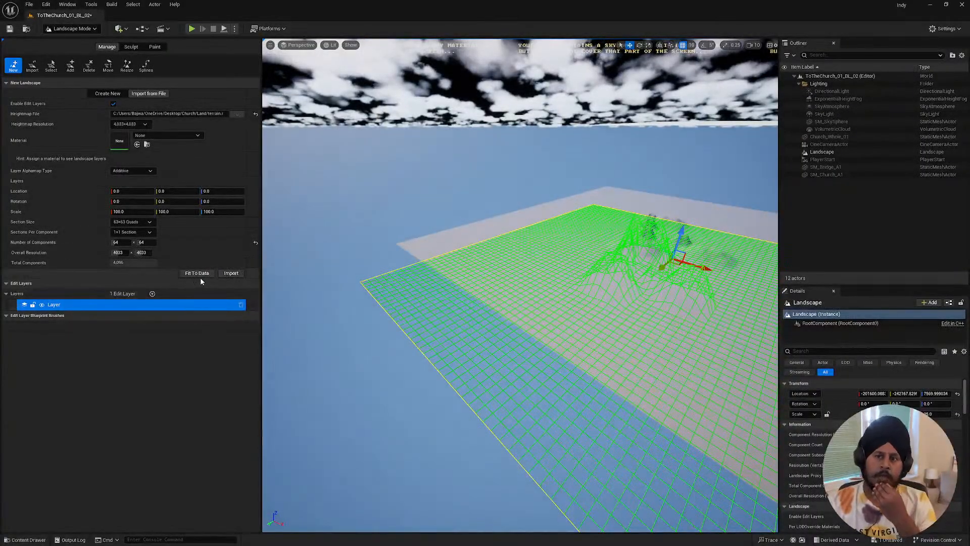
{"action": "left_click", "coordinate": [235, 275]}
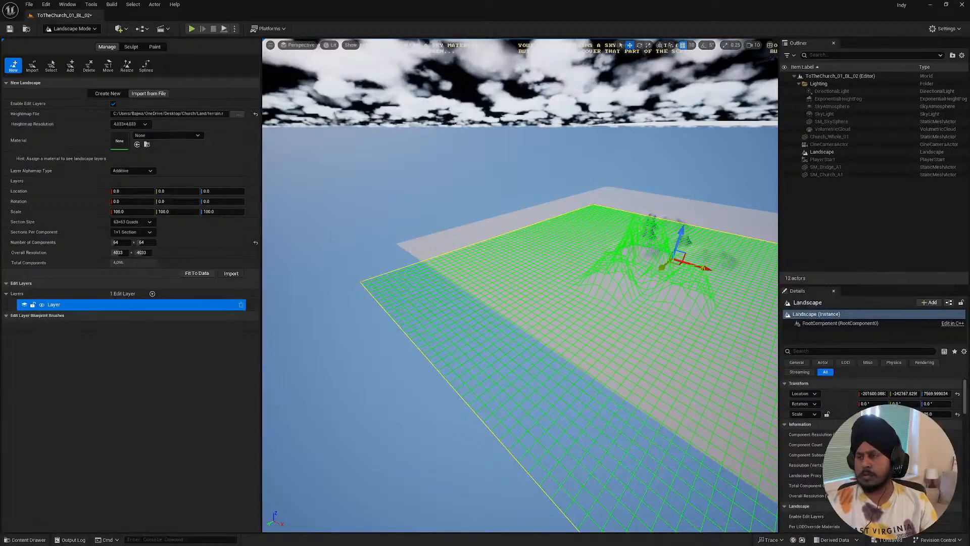
- Select the newly imported Landscape2 and frame it in the viewport to inspect its terrain
{"action": "mouse_move", "coordinate": [611, 255]}
{"action": "right_mouse_down"}
{"action": "mouse_move", "coordinate": [641, 250]}
{"action": "mouse_move", "coordinate": [626, 202]}
{"action": "right_mouse_up"}
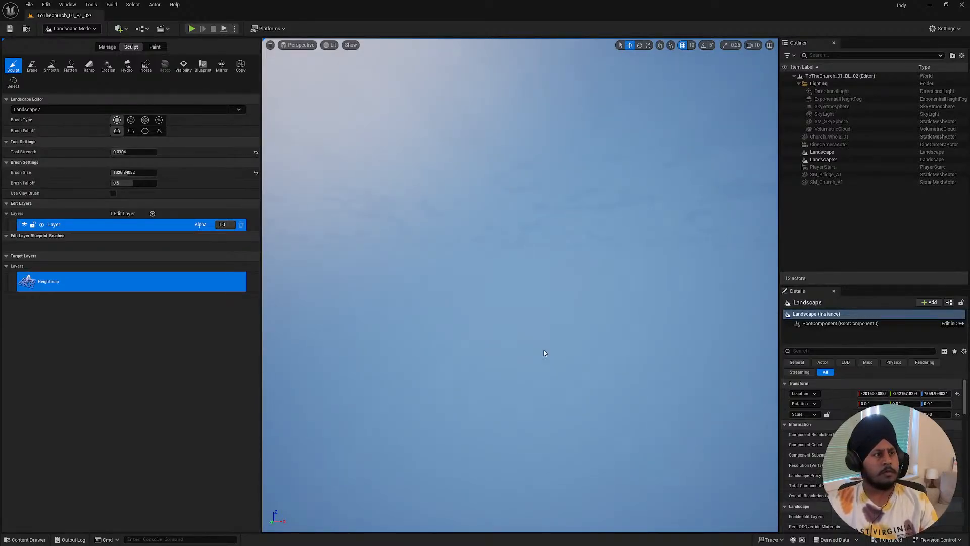
{"action": "key", "text": "alt+Tab"}
{"action": "mouse_move", "coordinate": [437, 122]}
{"action": "right_mouse_down"}
{"action": "mouse_move", "coordinate": [455, 156]}
{"action": "mouse_move", "coordinate": [439, 169]}
{"action": "mouse_move", "coordinate": [445, 202]}
{"action": "mouse_move", "coordinate": [523, 145]}
{"action": "right_mouse_up"}
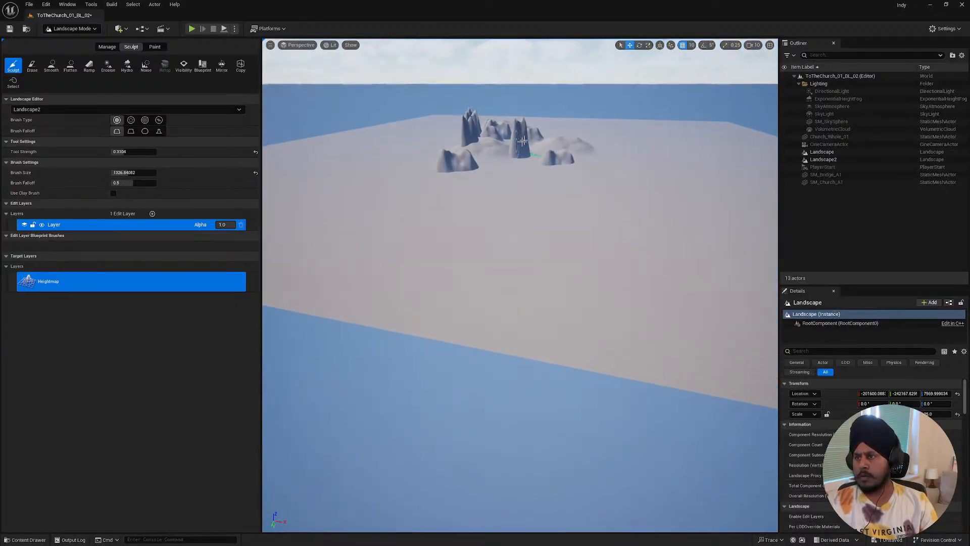
{"action": "double_click", "coordinate": [824, 159]}
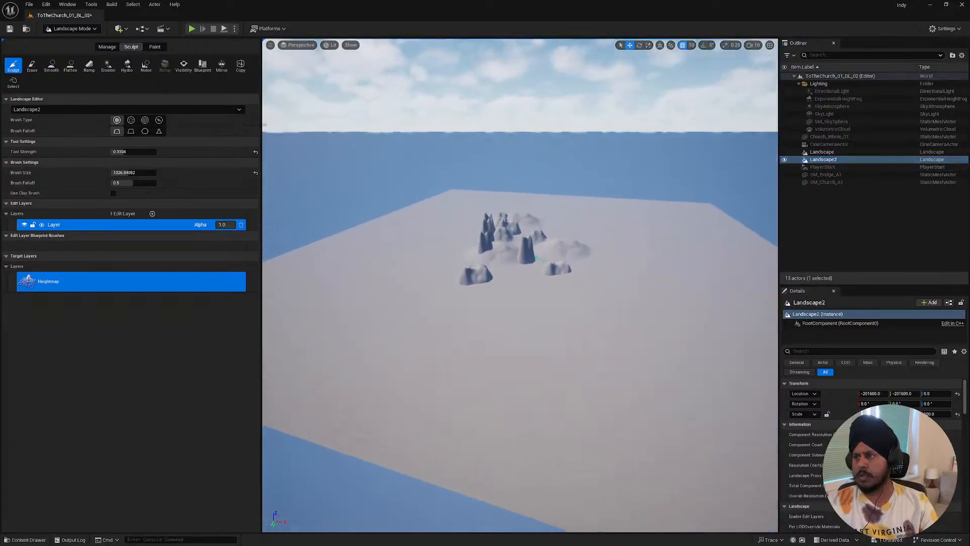
- Inspect Landscape2's spires and hills from several angles, toggling its visibility off and on for comparison
{"action": "key", "text": "w"}
{"action": "mouse_move", "coordinate": [521, 253]}
{"action": "right_mouse_down"}
{"action": "mouse_move", "coordinate": [520, 277]}
{"action": "mouse_move", "coordinate": [520, 257]}
{"action": "mouse_move", "coordinate": [477, 248]}
{"action": "right_mouse_up"}
{"action": "key", "text": "s"}
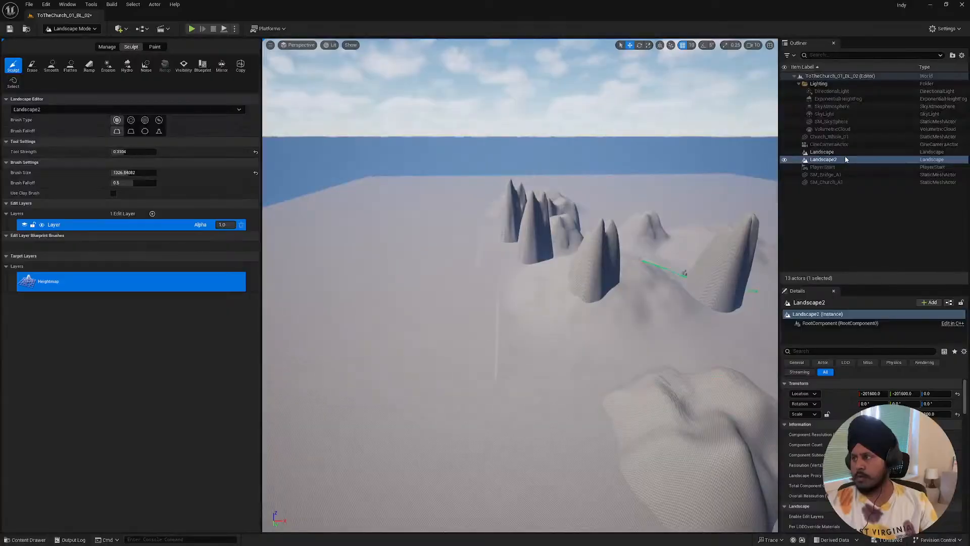
{"action": "left_click", "coordinate": [784, 159]}
{"action": "left_click", "coordinate": [784, 159]}
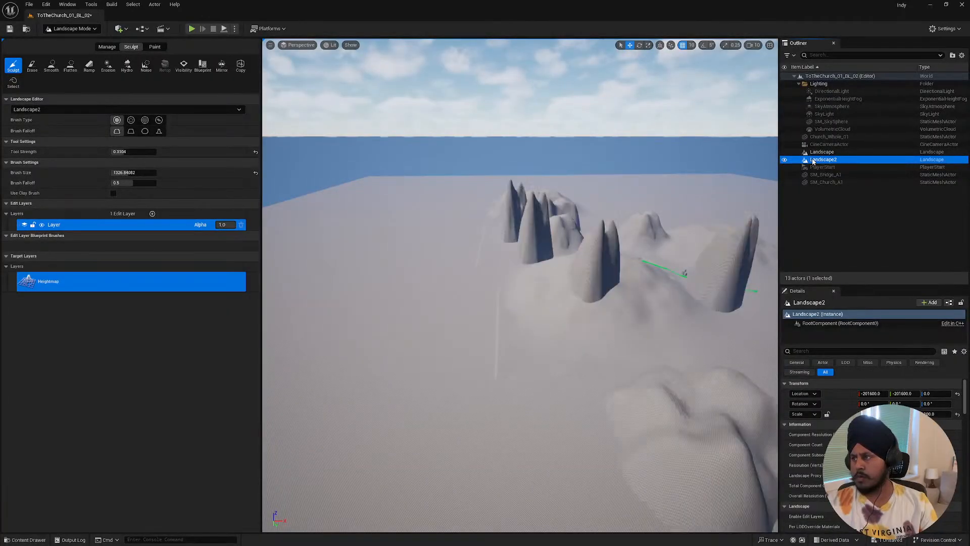
{"action": "key", "text": "s"}
{"action": "mouse_move", "coordinate": [656, 227]}
{"action": "right_mouse_down"}
{"action": "mouse_move", "coordinate": [649, 215]}
{"action": "mouse_move", "coordinate": [714, 216]}
{"action": "mouse_move", "coordinate": [618, 225]}
{"action": "right_mouse_up"}
{"action": "key", "text": "w"}
{"action": "key", "text": "d"}
{"action": "key", "text": "s"}
{"action": "right_click_drag", "start_coordinate": [567, 259], "coordinate": [560, 252]}
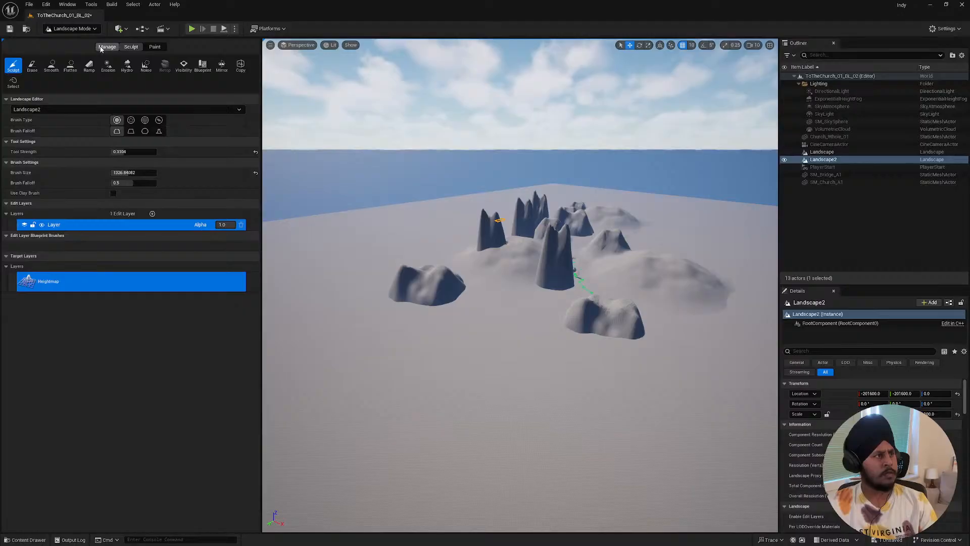
- Switch to Selection Mode, raise Landscape2 well above the original landscape, and delete Landscape2 to leave only Landscape
{"action": "left_click", "coordinate": [107, 47]}
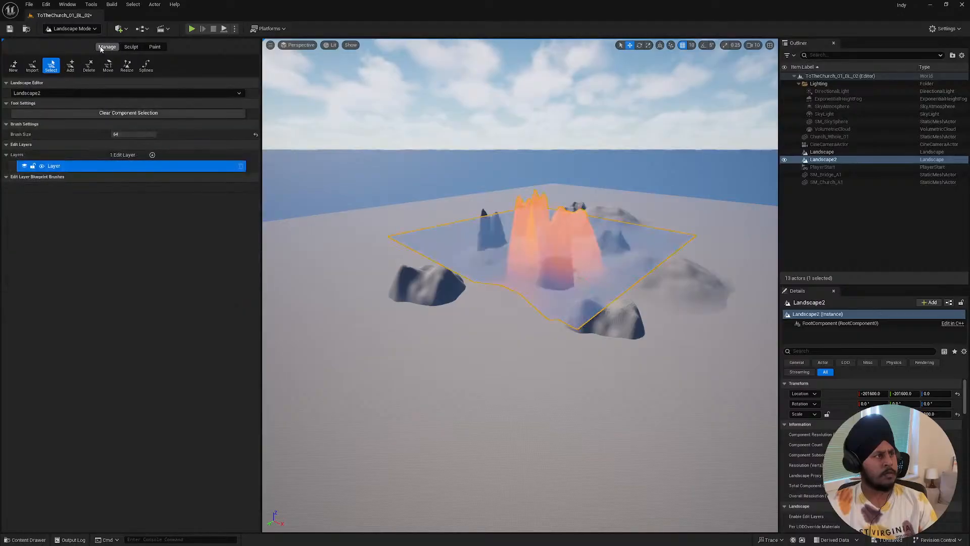
{"action": "left_click", "coordinate": [71, 29]}
{"action": "left_click", "coordinate": [76, 39]}
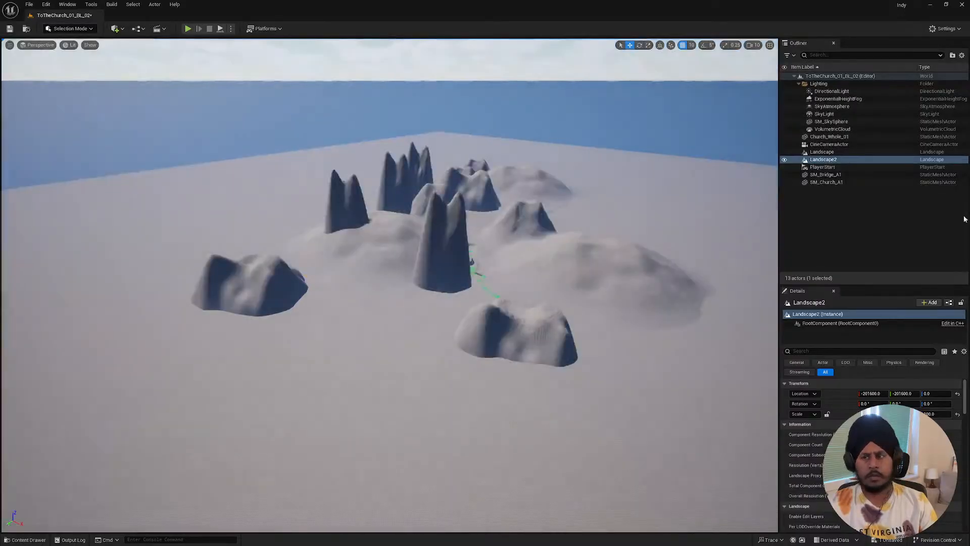
{"action": "left_click", "coordinate": [455, 223]}
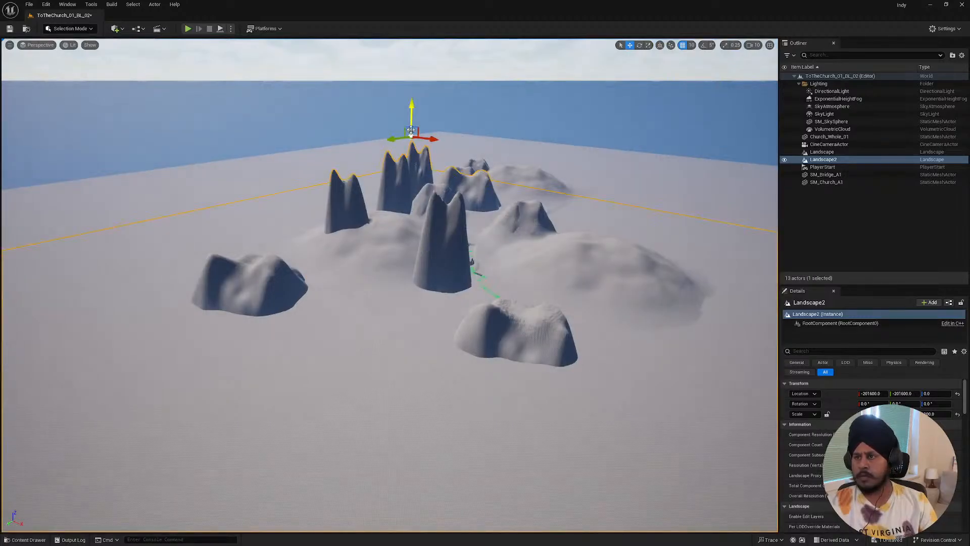
{"action": "left_click_drag", "start_coordinate": [412, 117], "coordinate": [475, 45]}
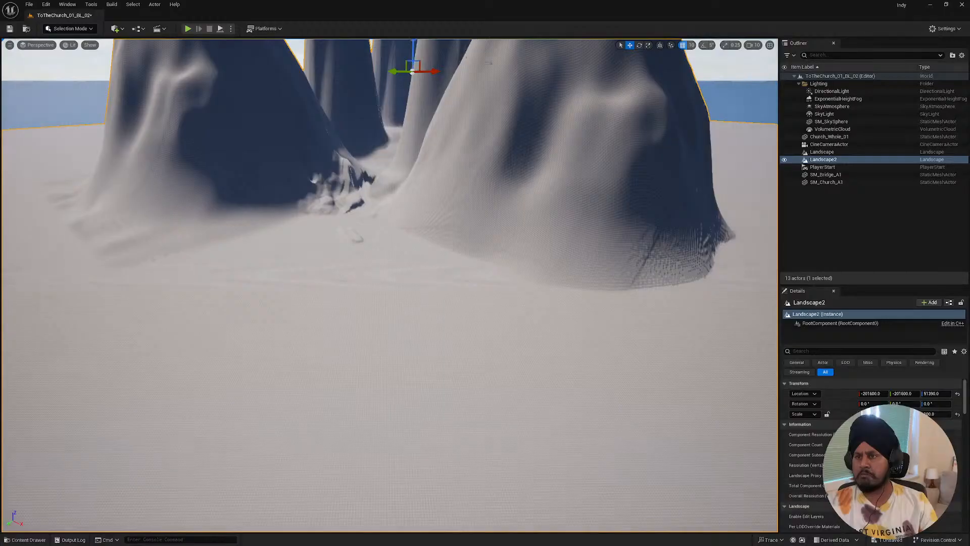
{"action": "right_click_drag", "start_coordinate": [389, 285], "coordinate": [417, 261]}
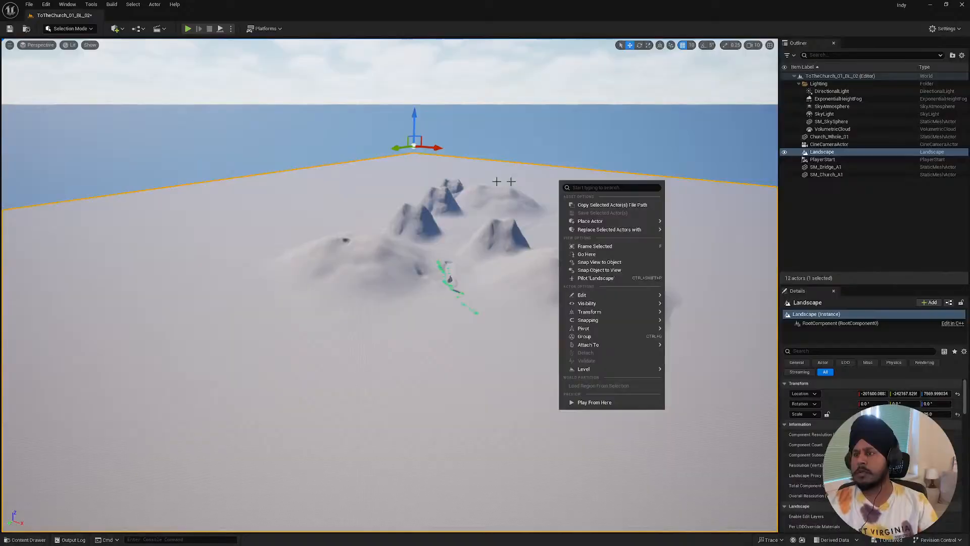
{"action": "mouse_move", "coordinate": [504, 181]}
{"action": "right_mouse_down"}
{"action": "mouse_move", "coordinate": [536, 187]}
{"action": "mouse_move", "coordinate": [516, 193]}
{"action": "right_mouse_up"}
{"action": "key", "text": "a"}
{"action": "key", "text": "s"}
- In Gaea, create a folder named Gaia inside Church\Land and set it as the Export node's output path
{"action": "key", "text": "alt+Tab"}
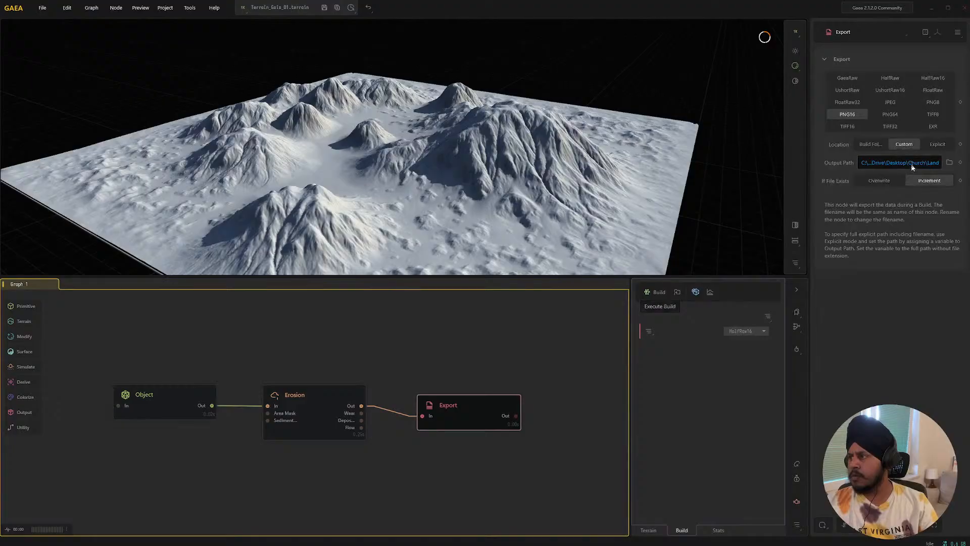
{"action": "left_click", "coordinate": [947, 165]}
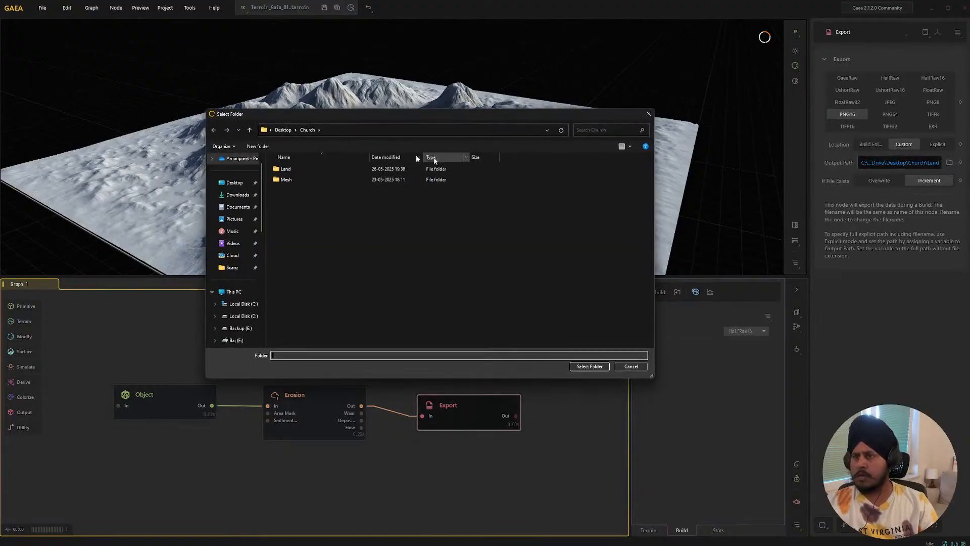
{"action": "double_click", "coordinate": [286, 168]}
{"action": "left_click", "coordinate": [263, 147]}
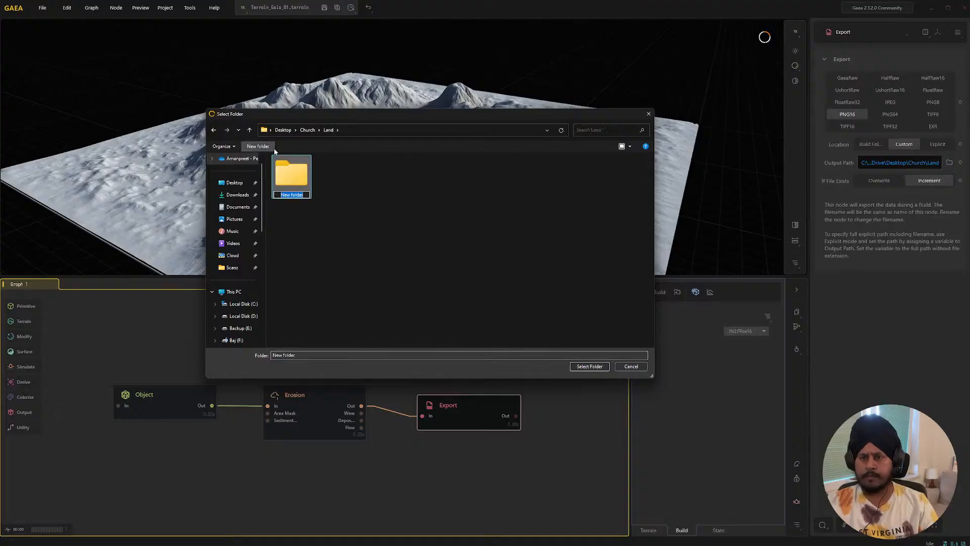
{"action": "type", "text": "Gaia"}
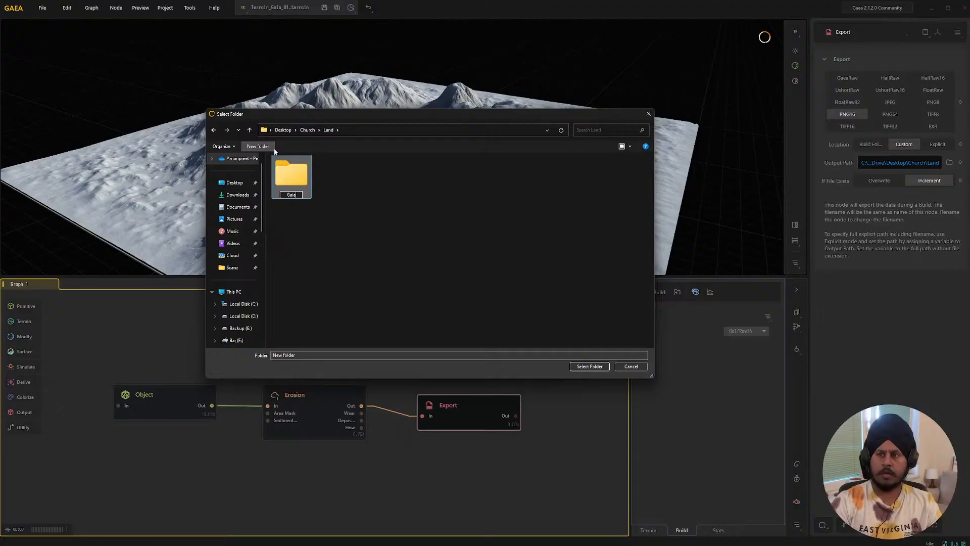
{"action": "key", "text": "Return"}
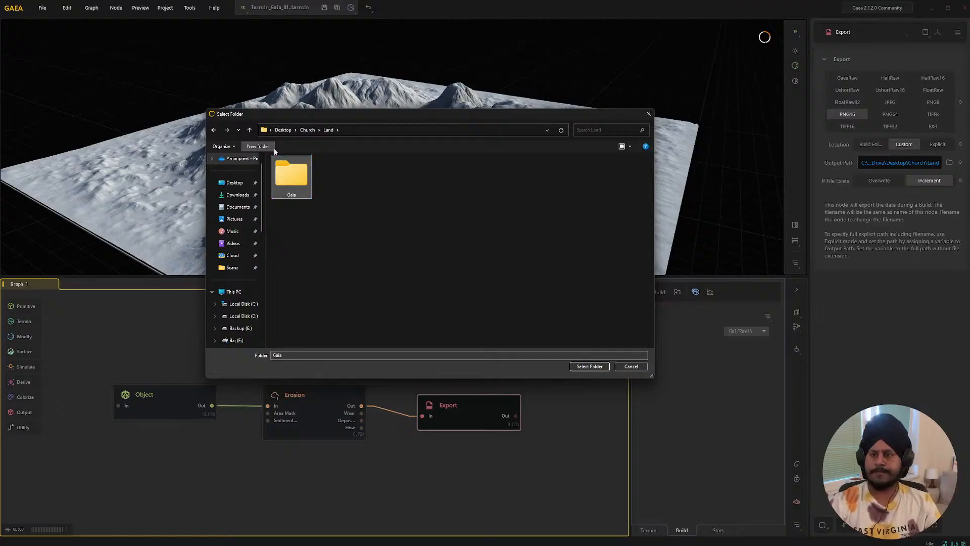
{"action": "double_click", "coordinate": [297, 182]}
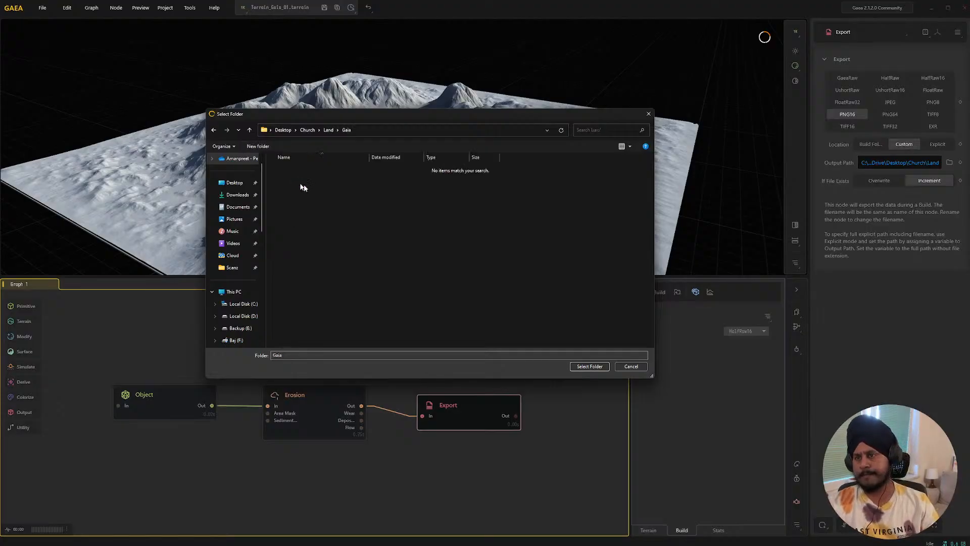
{"action": "left_click", "coordinate": [589, 366]}
- Start building the terrain at 1024 x 1024 with the Export node's PNG16 format
{"action": "left_click_drag", "start_coordinate": [468, 401], "coordinate": [470, 401]}
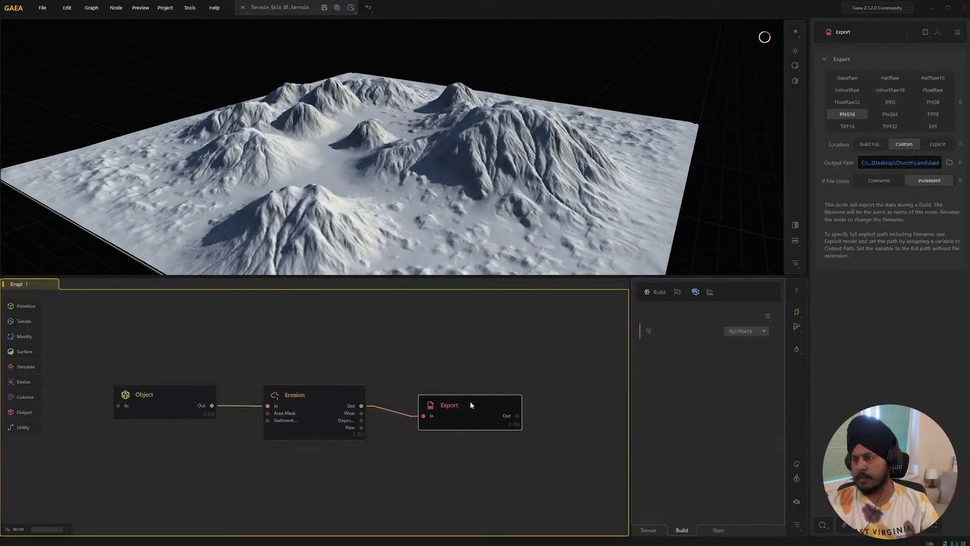
{"action": "left_click", "coordinate": [652, 292]}
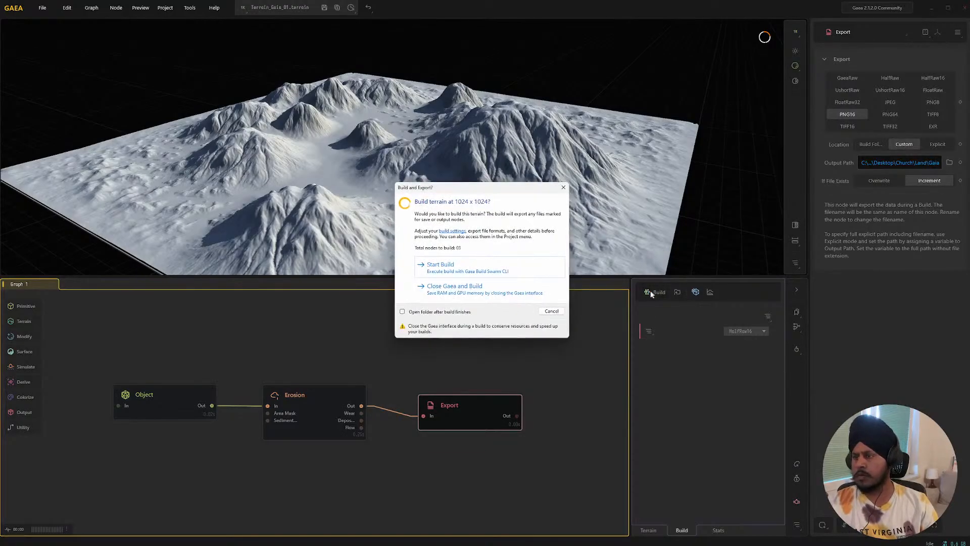
{"action": "left_click", "coordinate": [471, 275]}
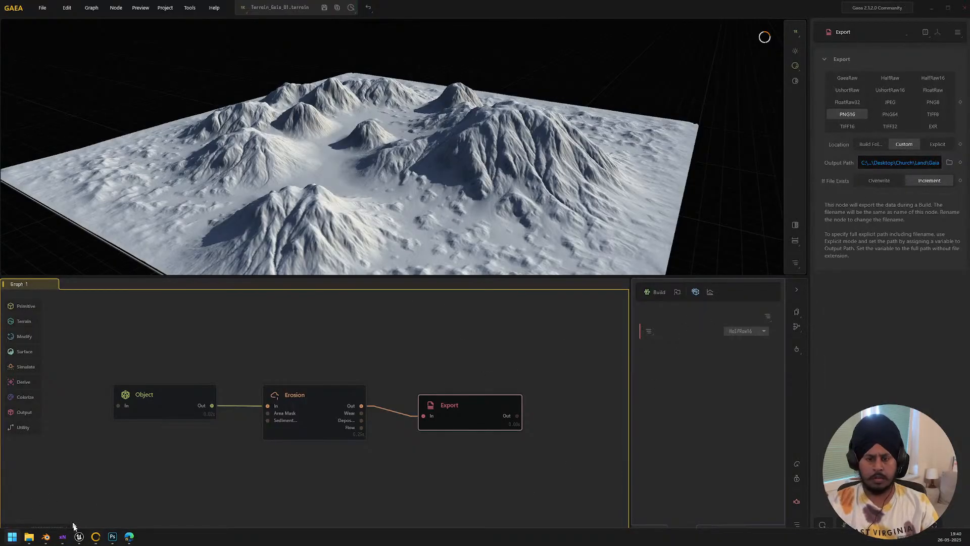
- In File Explorer, examine Export.png in the Land\Gaia folder, close the image and return to Gaea
{"action": "mouse_move", "coordinate": [30, 537]}
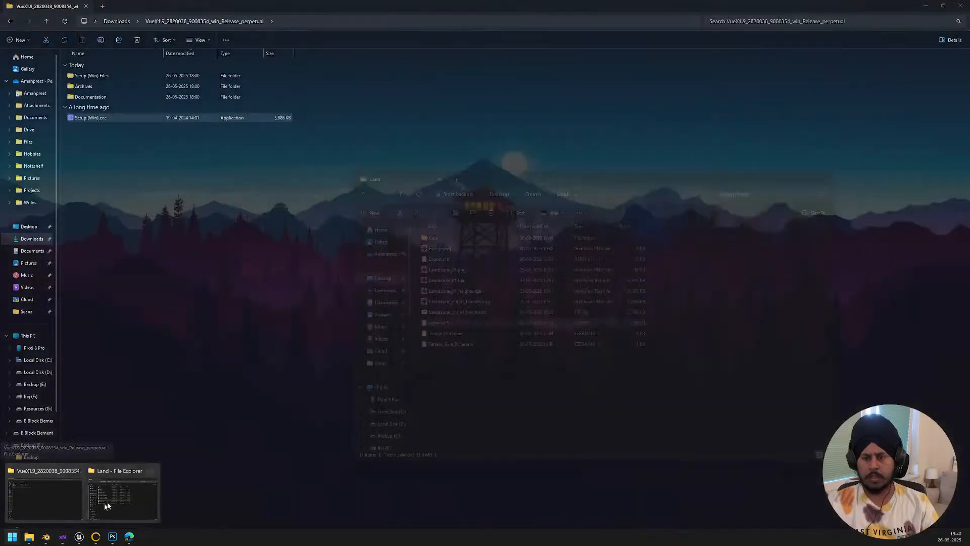
{"action": "left_click", "coordinate": [123, 499]}
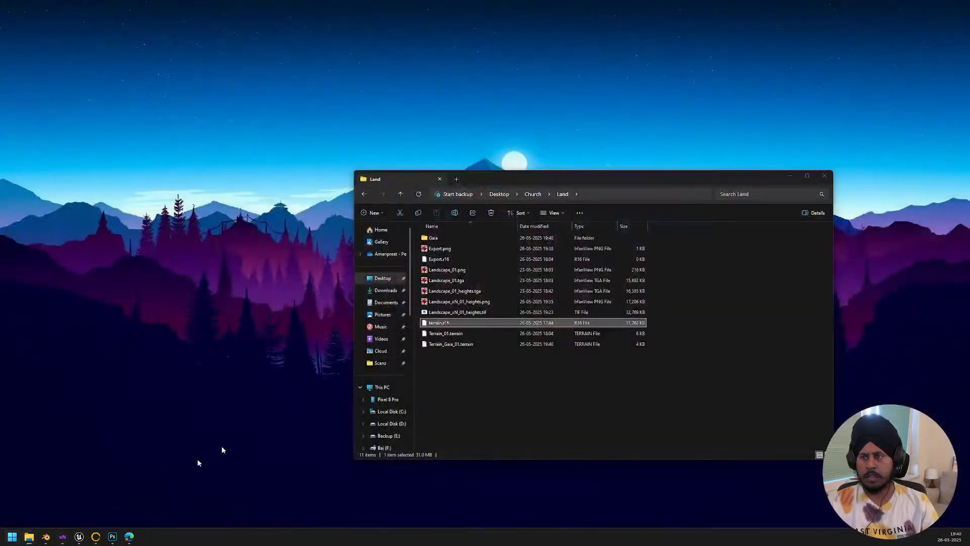
{"action": "double_click", "coordinate": [433, 244]}
{"action": "double_click", "coordinate": [438, 242]}
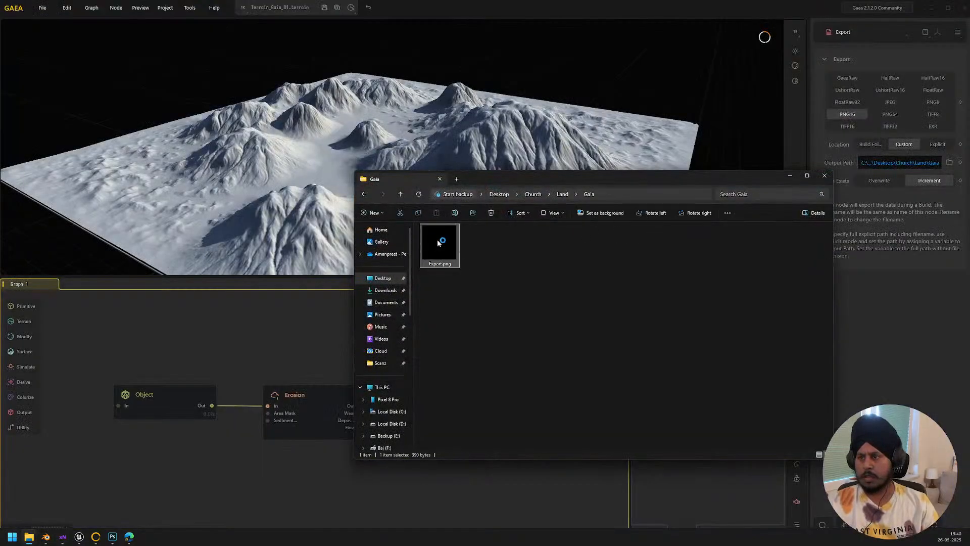
{"action": "left_click", "coordinate": [384, 6]}
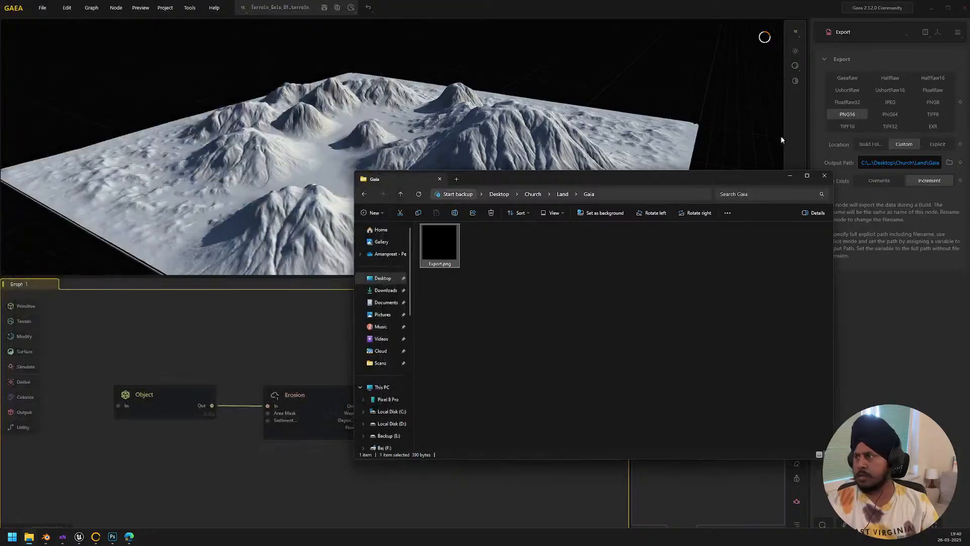
{"action": "left_click", "coordinate": [790, 176]}
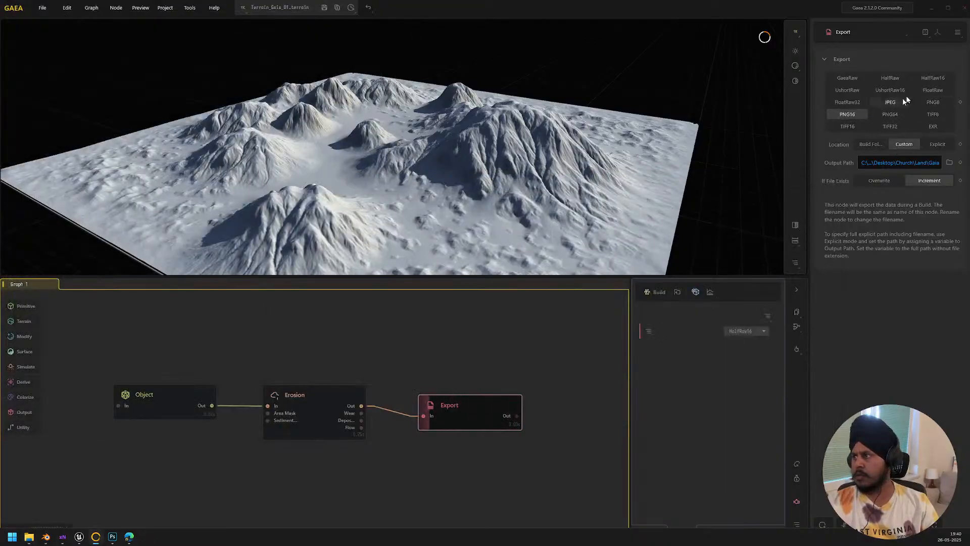
- Rebuild the terrain at 1024 x 1024 with the Export node refreshed and set to HalfRaw16, and check the output files' details in the Gaia folder
{"action": "left_click", "coordinate": [934, 78]}
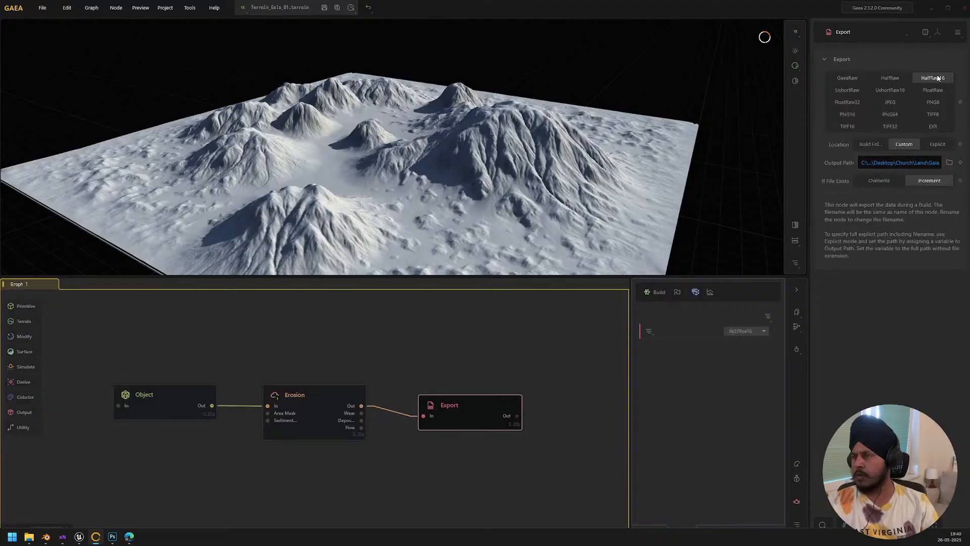
{"action": "right_click", "coordinate": [458, 405]}
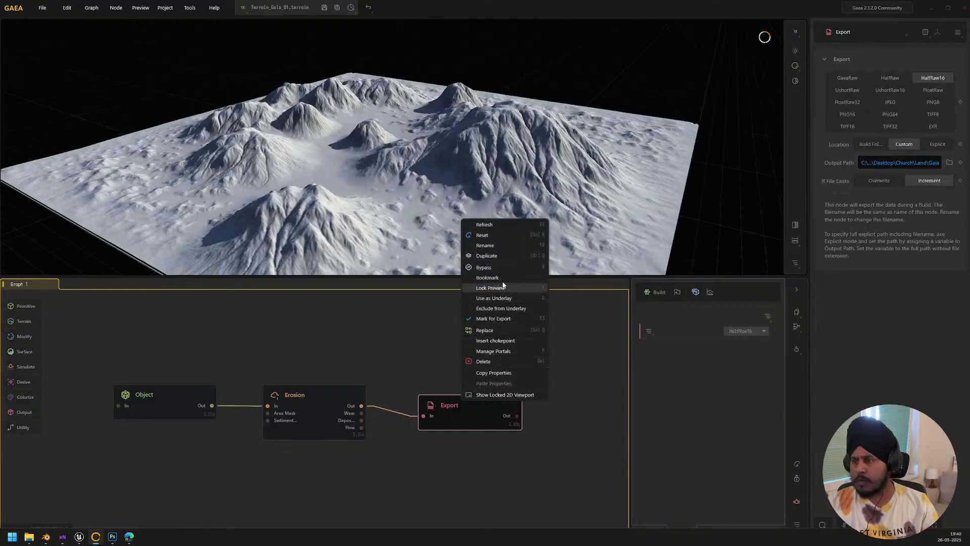
{"action": "left_click", "coordinate": [514, 226]}
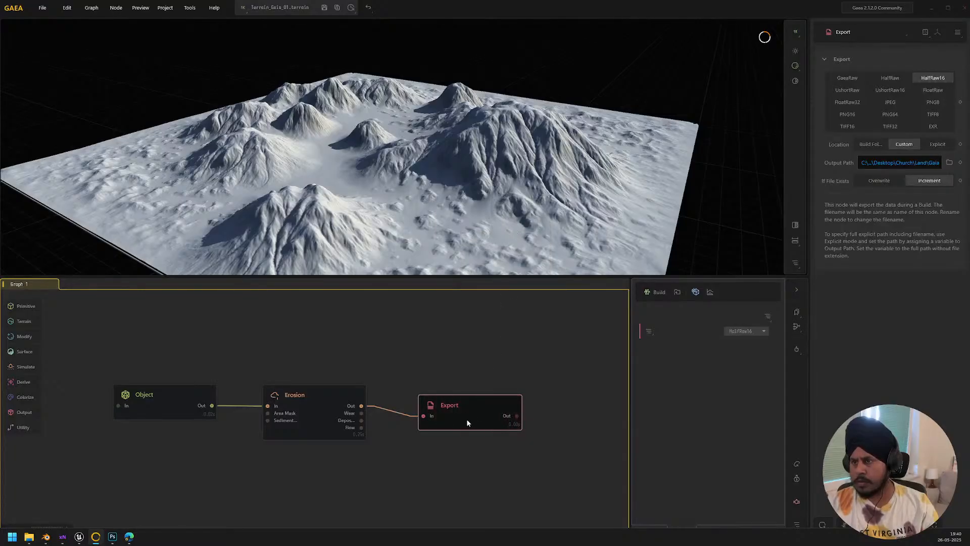
{"action": "right_click", "coordinate": [468, 422]}
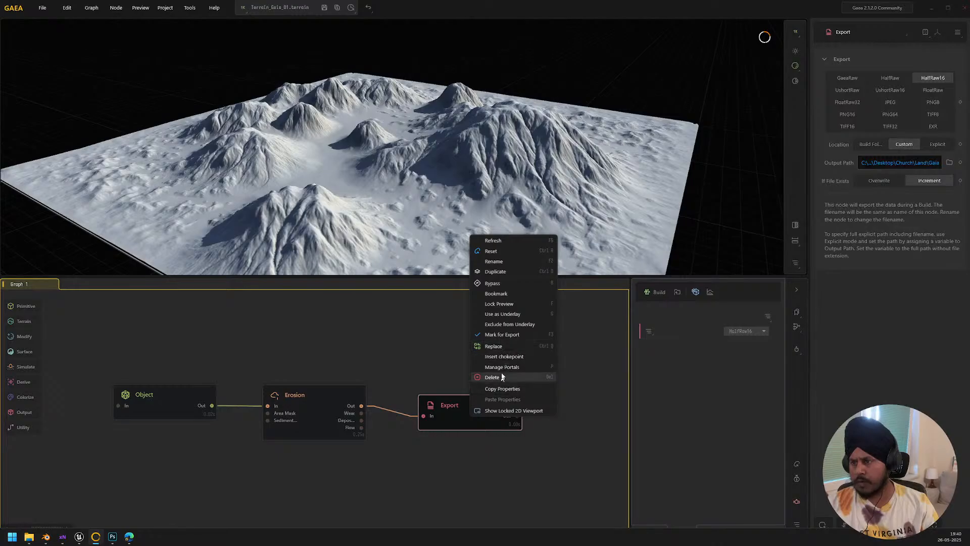
{"action": "left_click", "coordinate": [647, 291]}
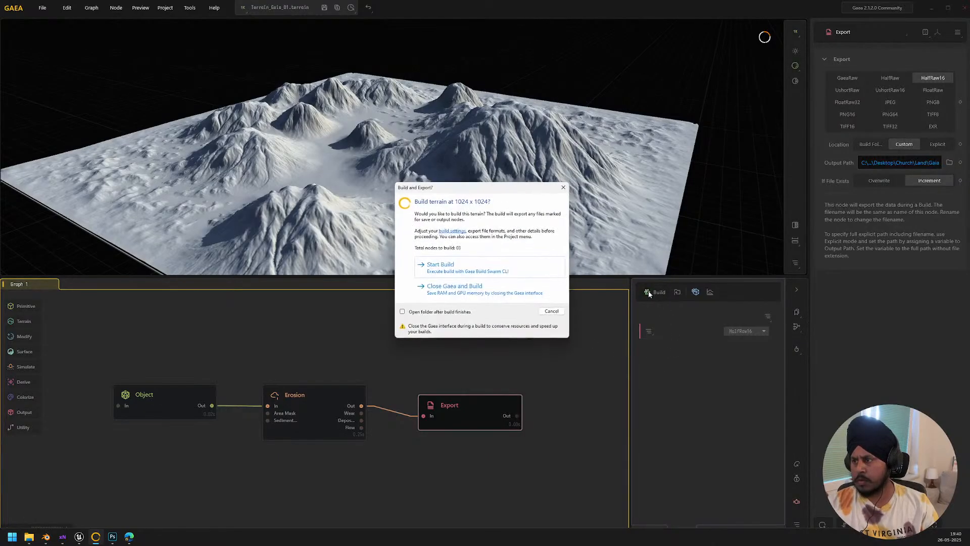
{"action": "left_click", "coordinate": [454, 271]}
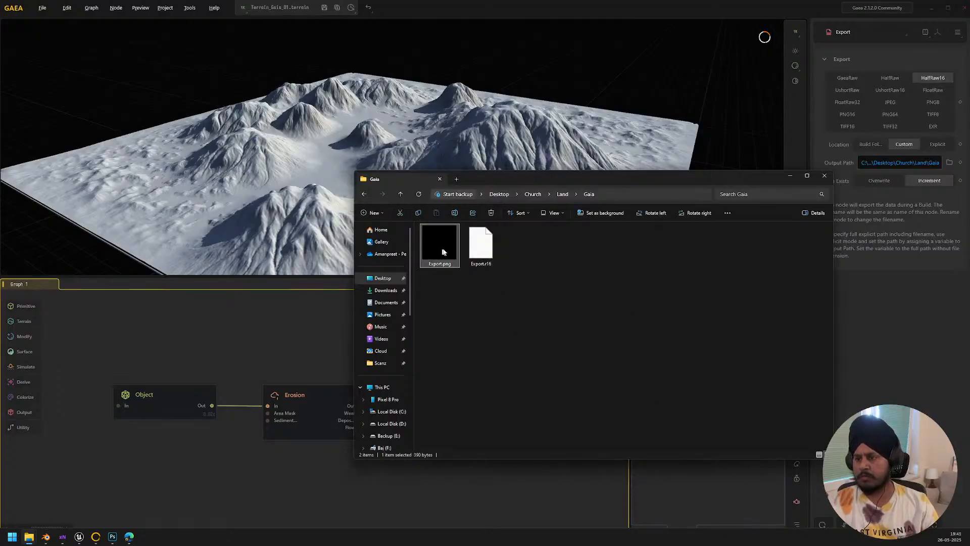
{"action": "left_click", "coordinate": [818, 454]}
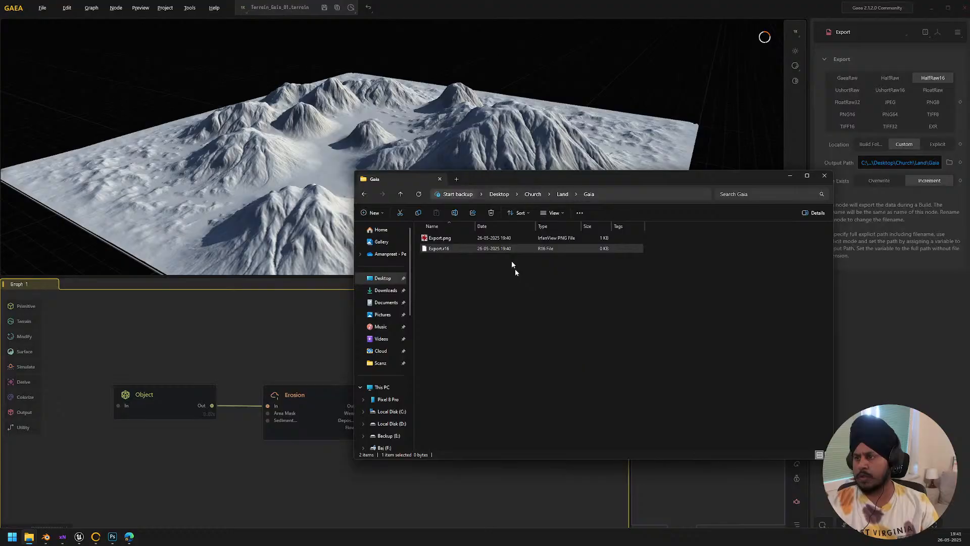
{"action": "left_click", "coordinate": [906, 288]}
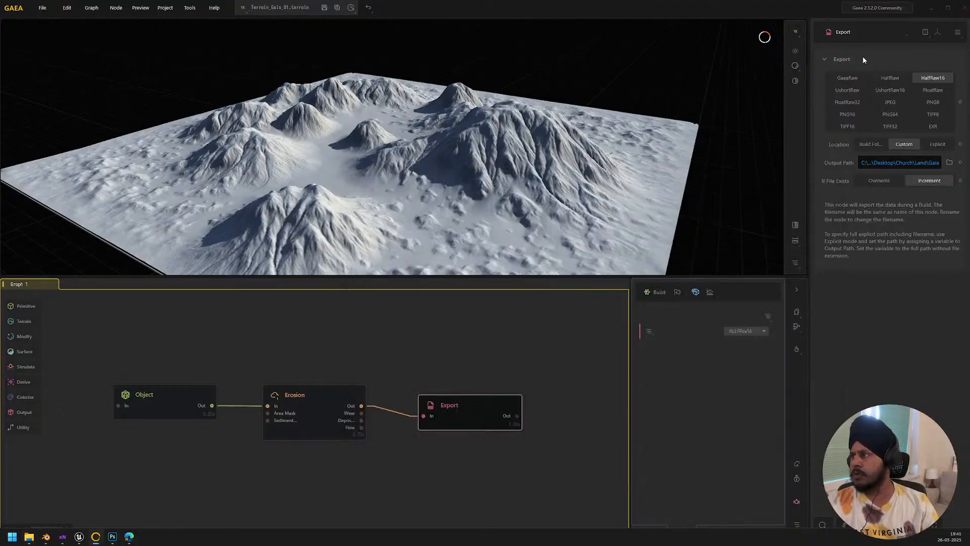
- Reapply the Erosion node's Duration of 0.07 to recompute the terrain
{"action": "left_click", "coordinate": [288, 411]}
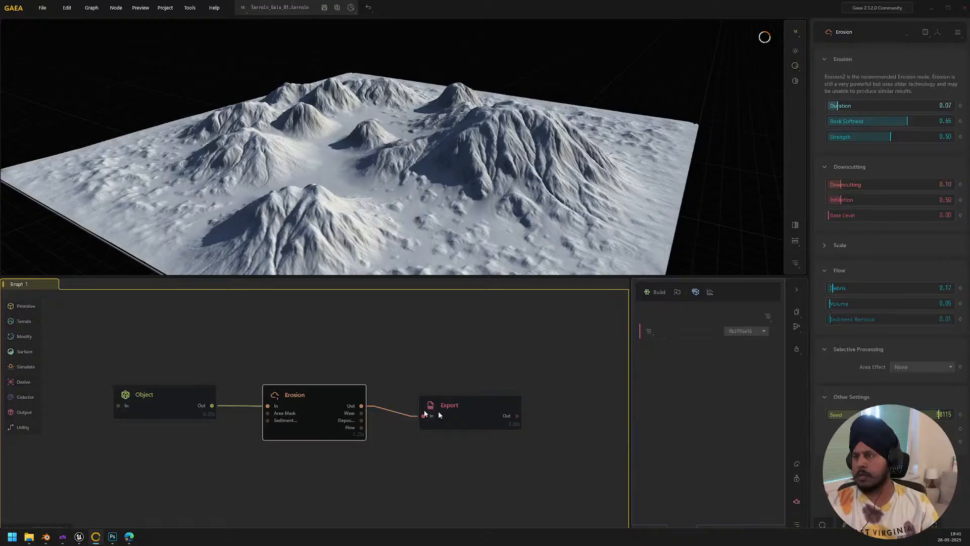
{"action": "left_click", "coordinate": [839, 105]}
{"action": "left_click", "coordinate": [838, 105]}
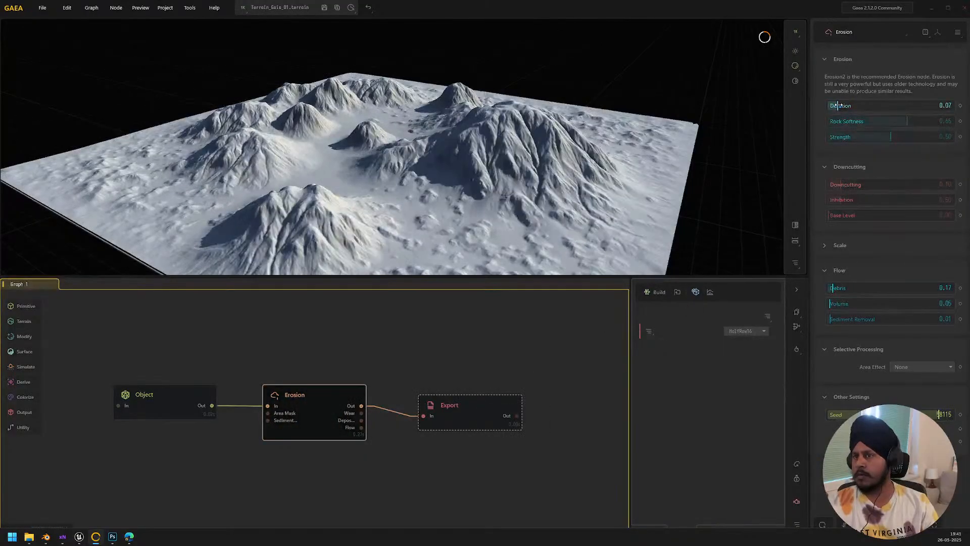
- Select the Export node and review the graph's build time and cache size statistics, closing the window when done
{"action": "left_click", "coordinate": [496, 403]}
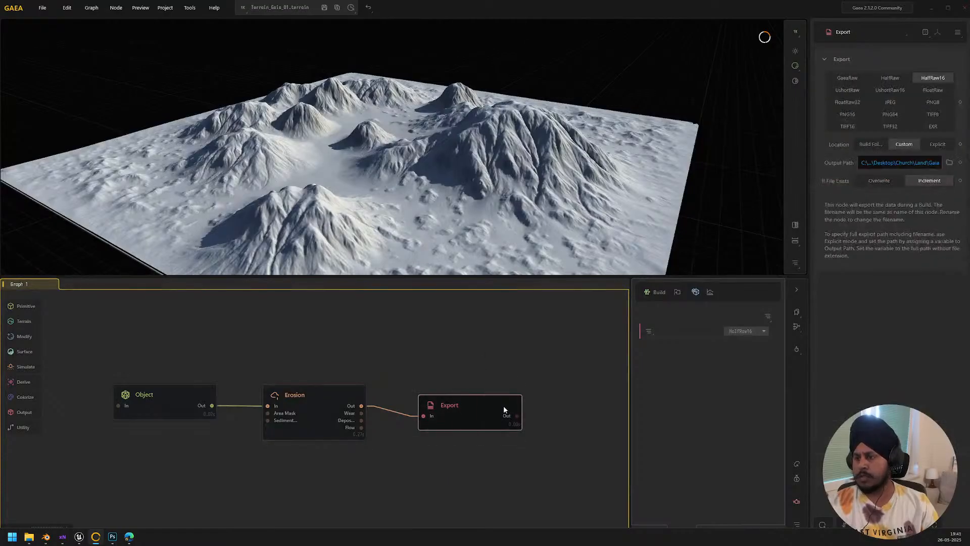
{"action": "left_click", "coordinate": [711, 292]}
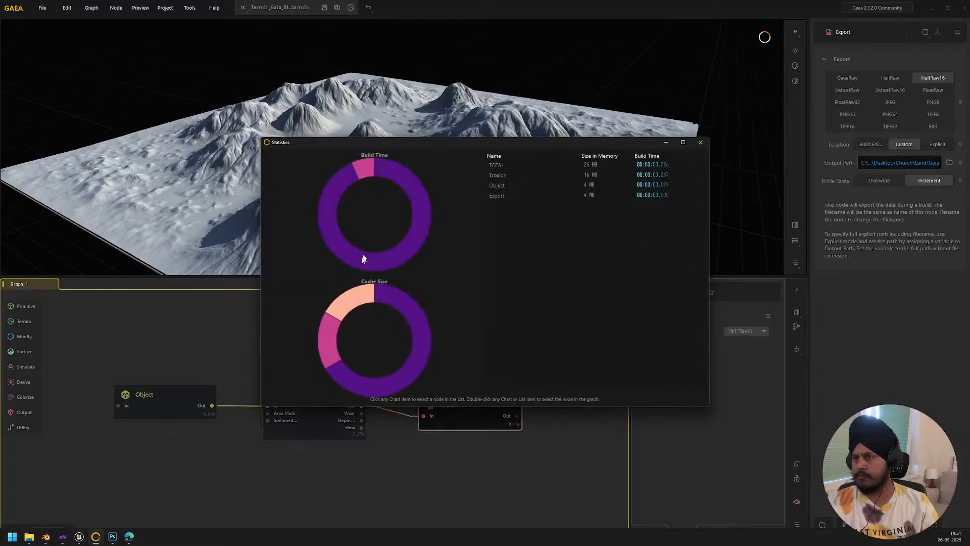
{"action": "left_click", "coordinate": [699, 143]}
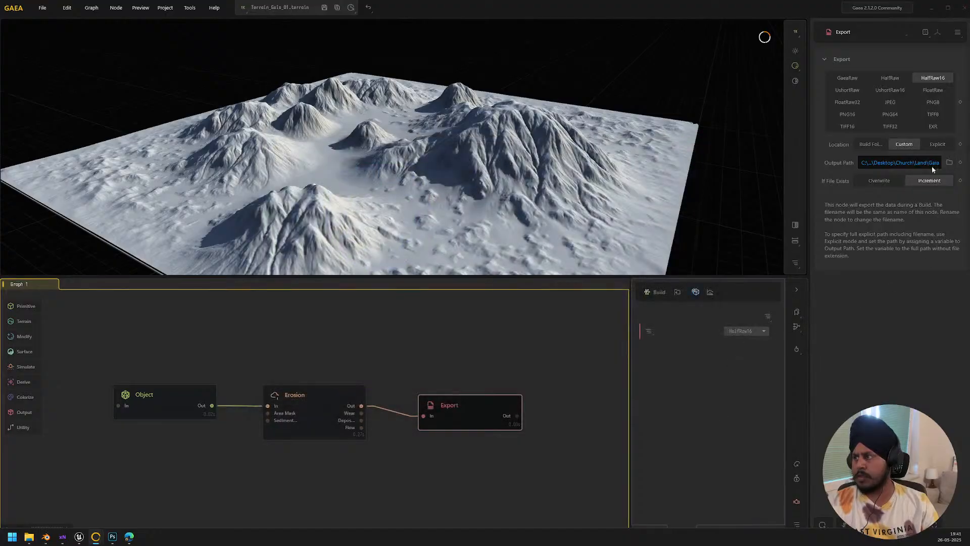
- Set the Export node's file format and its matching build output format to PNG16
{"action": "left_click", "coordinate": [745, 331]}
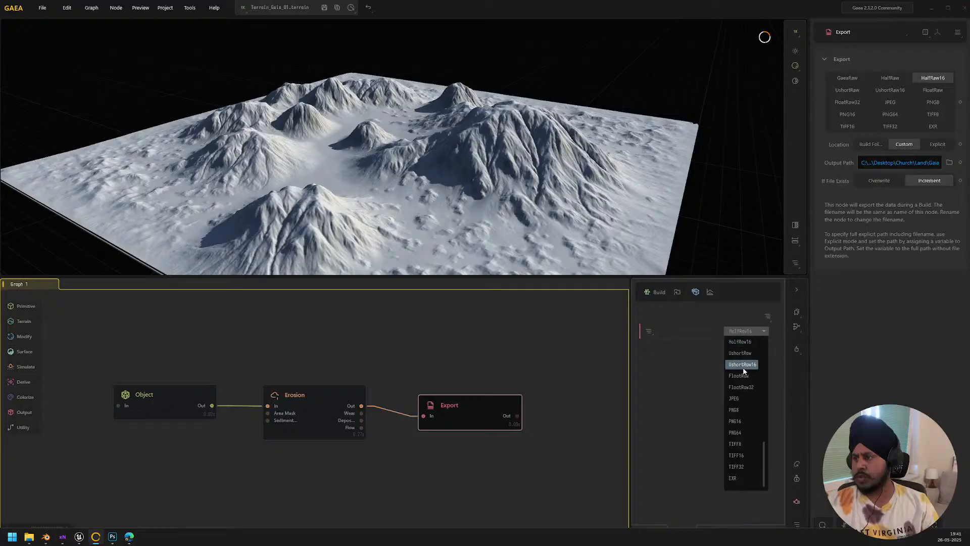
{"action": "left_click", "coordinate": [845, 115]}
{"action": "left_click", "coordinate": [757, 331]}
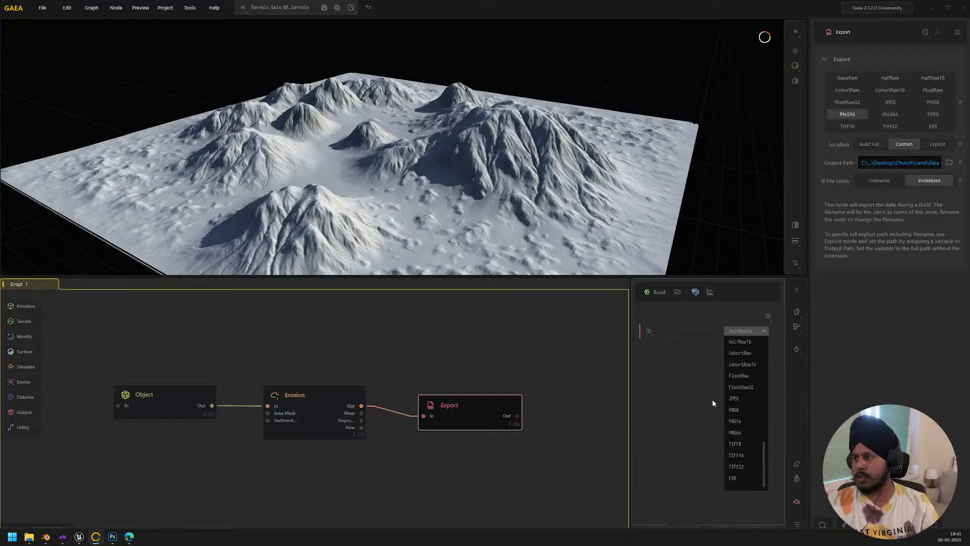
{"action": "left_click", "coordinate": [743, 426]}
- Build the terrain at 1024 x 1024 and check the details of Export001.png in the Gaia folder, minimizing the folder when done
{"action": "left_click", "coordinate": [648, 294]}
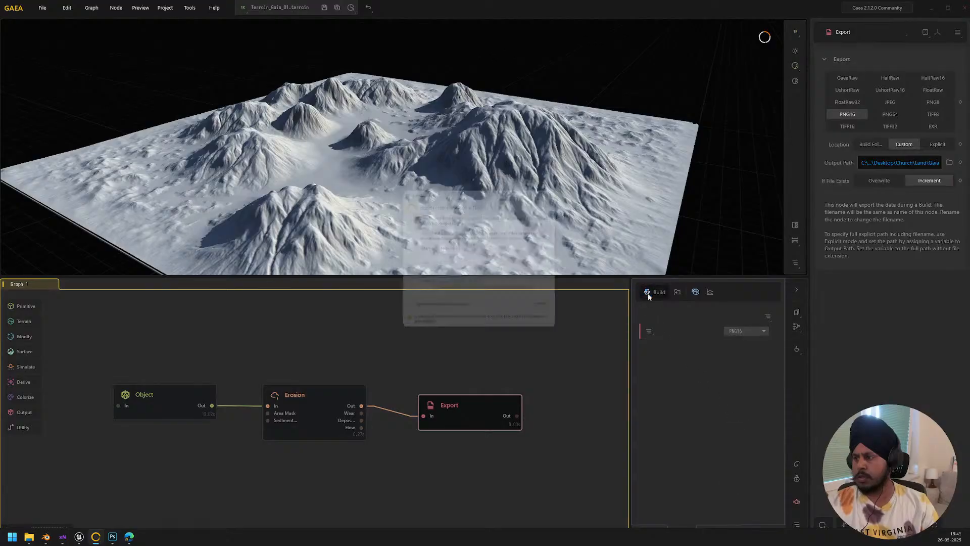
{"action": "left_click", "coordinate": [479, 273]}
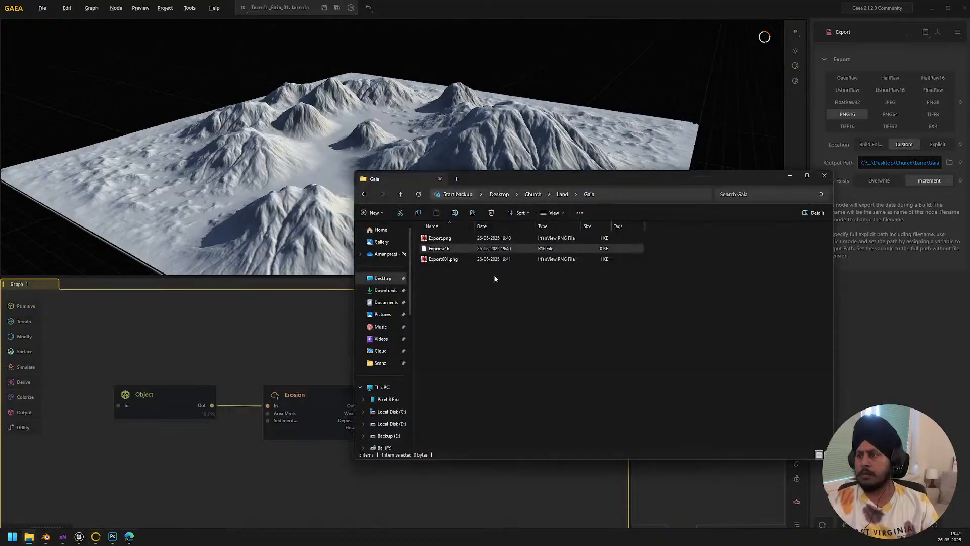
{"action": "left_click", "coordinate": [458, 259]}
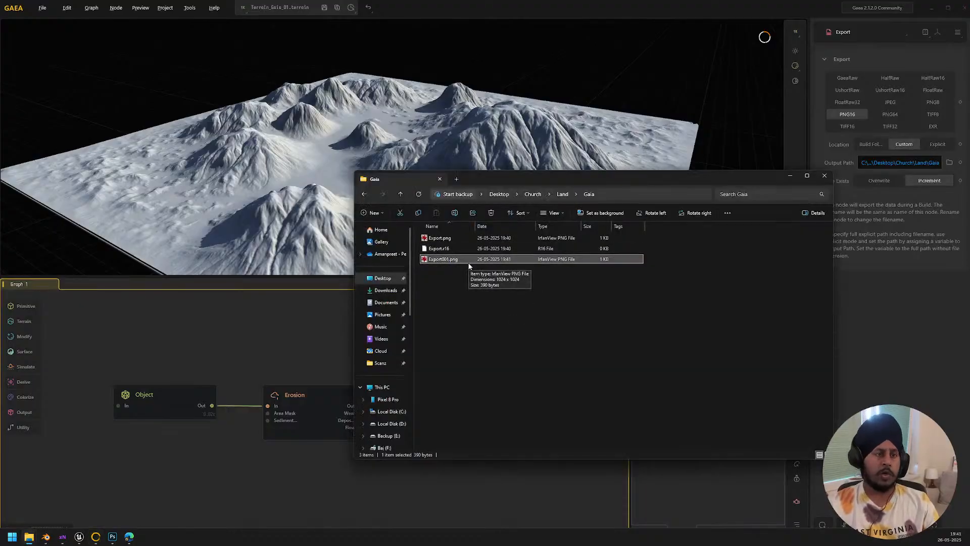
{"action": "left_click", "coordinate": [790, 176]}
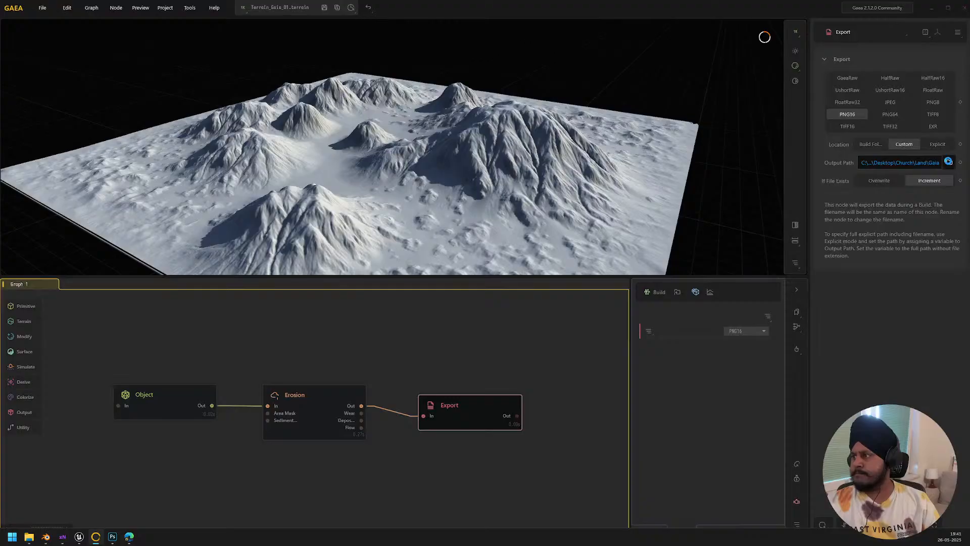
- Change the Export node's location to the Build Folder and start another build at 1024 x 1024
{"action": "left_click", "coordinate": [949, 162]}
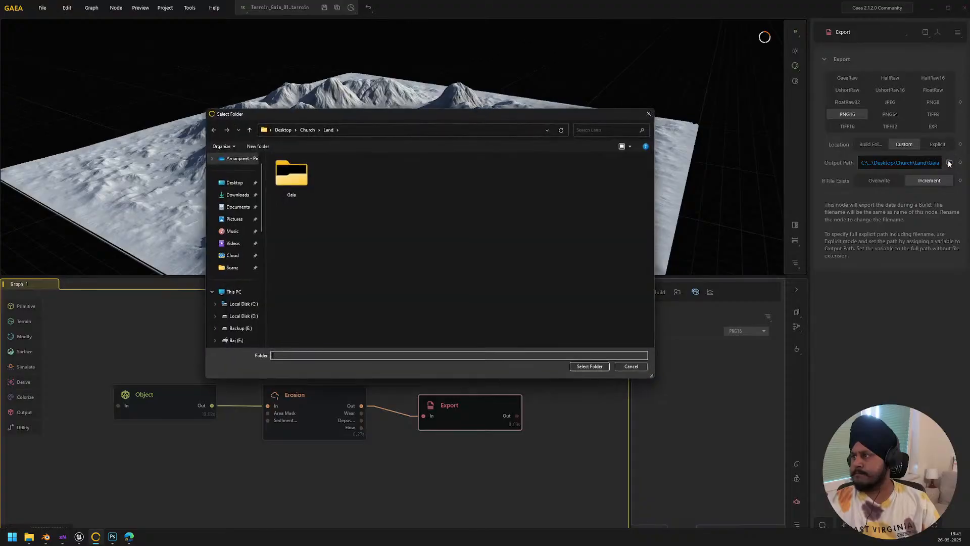
{"action": "left_click", "coordinate": [649, 114]}
{"action": "left_click", "coordinate": [880, 143]}
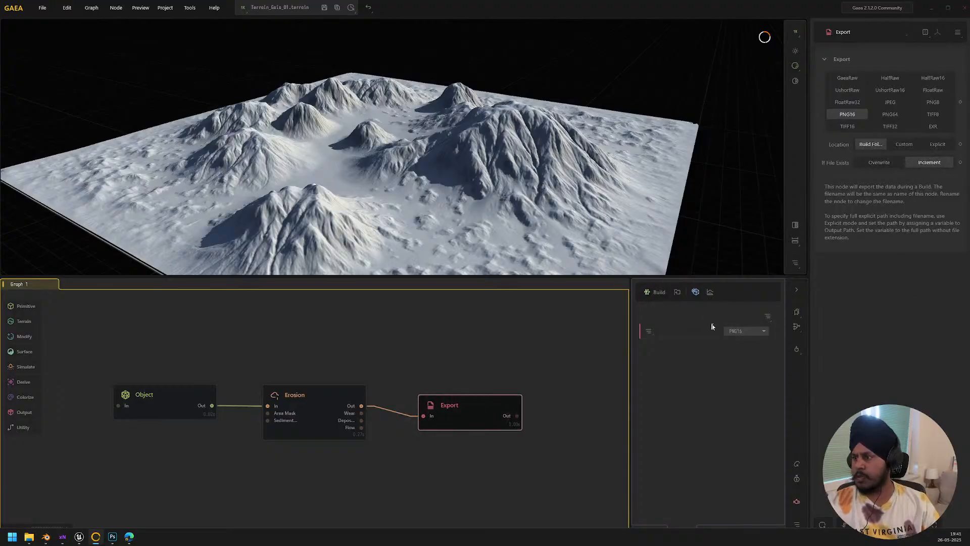
{"action": "left_click", "coordinate": [648, 292]}
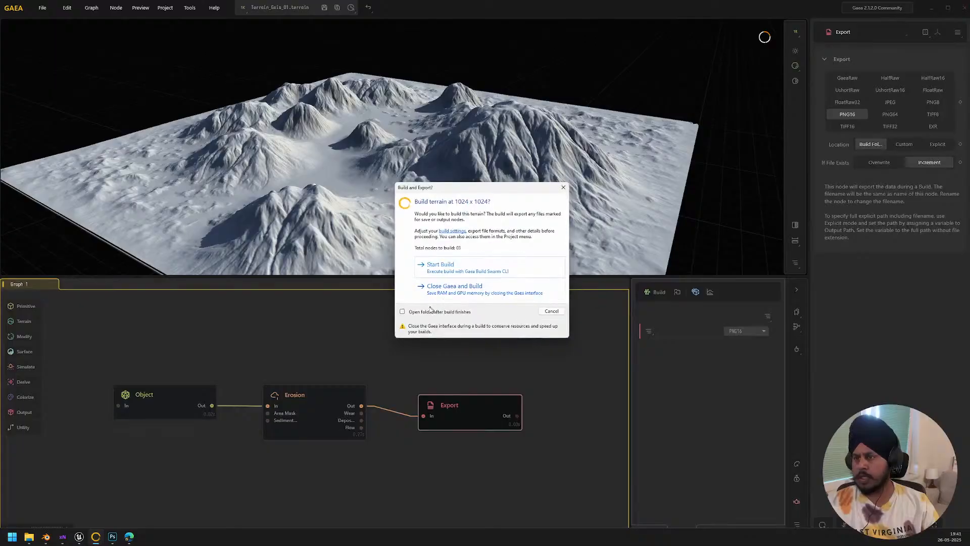
{"action": "left_click", "coordinate": [465, 272]}
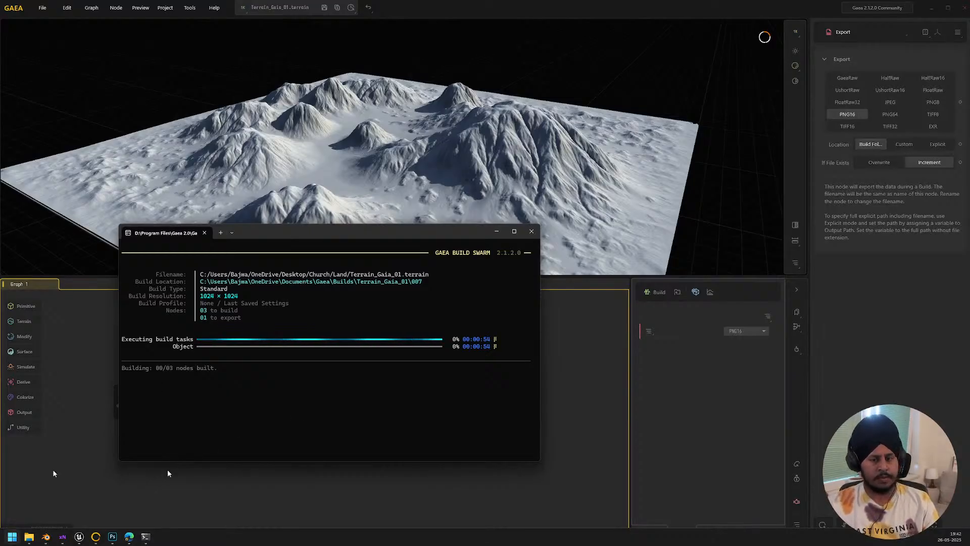
- Switch to VUE, maximize its window, and create a standard heightfield terrain in the empty scene
{"action": "mouse_move", "coordinate": [96, 535]}
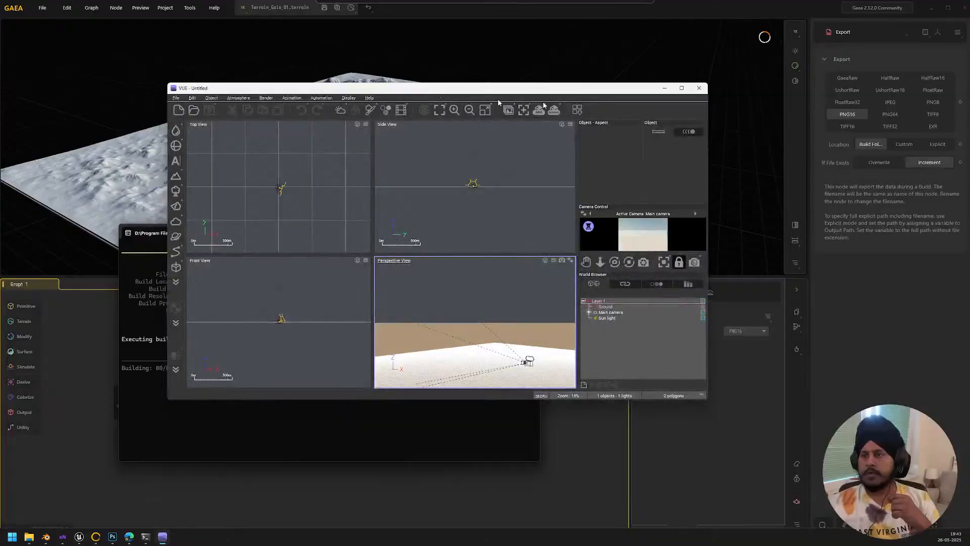
{"action": "left_click", "coordinate": [682, 89]}
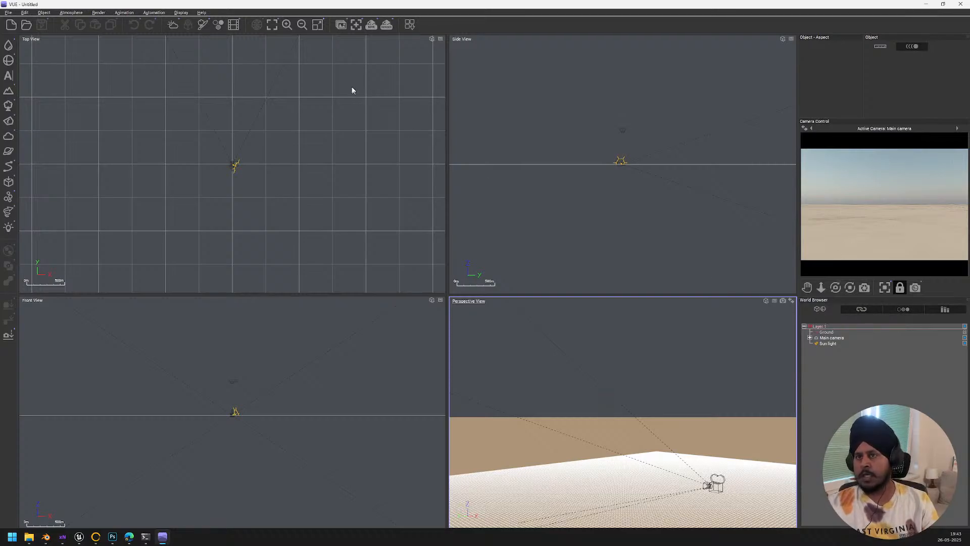
{"action": "left_click", "coordinate": [48, 13]}
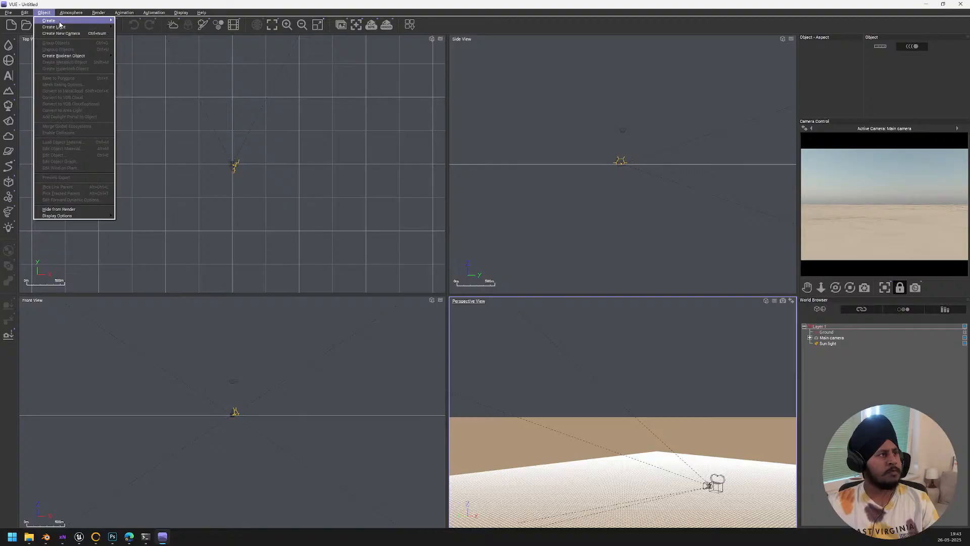
{"action": "mouse_move", "coordinate": [60, 23]}
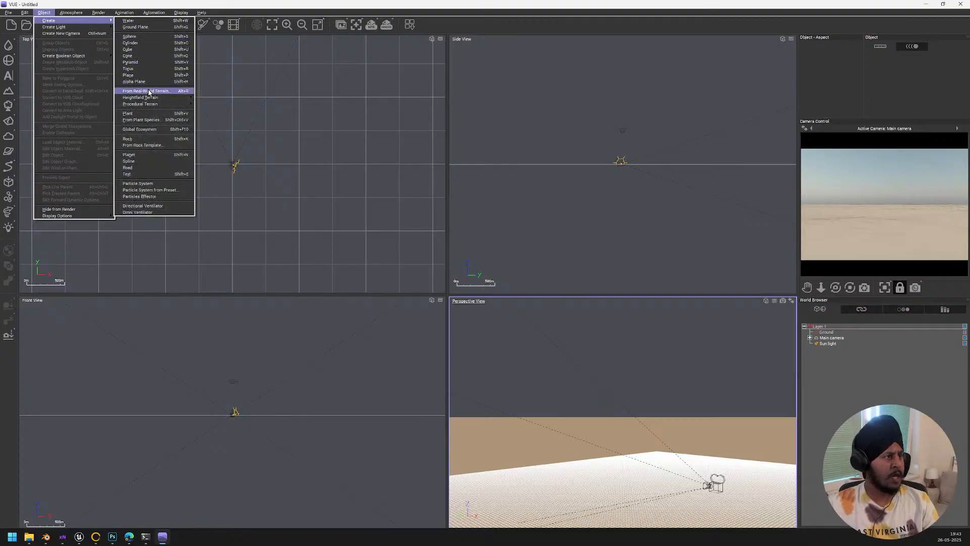
{"action": "mouse_move", "coordinate": [152, 97]}
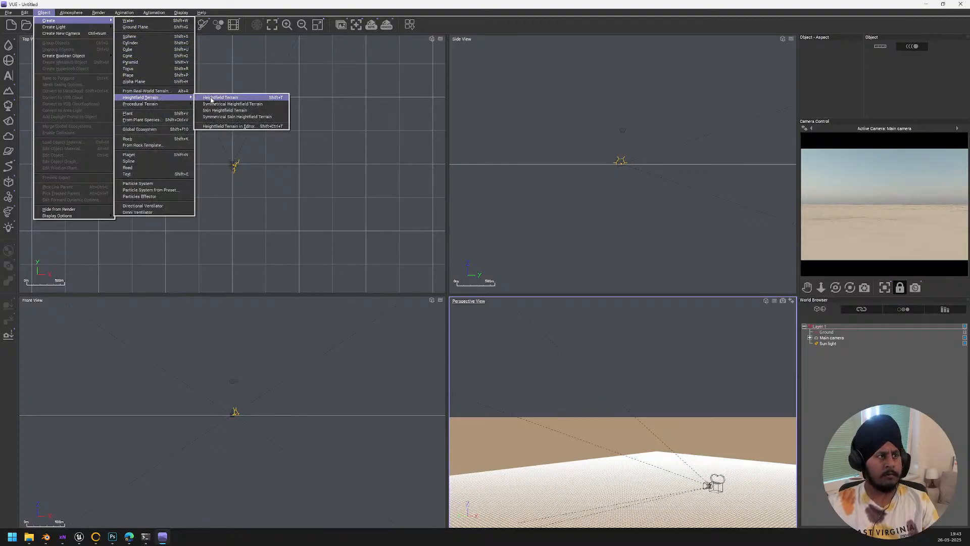
{"action": "left_click", "coordinate": [211, 99]}
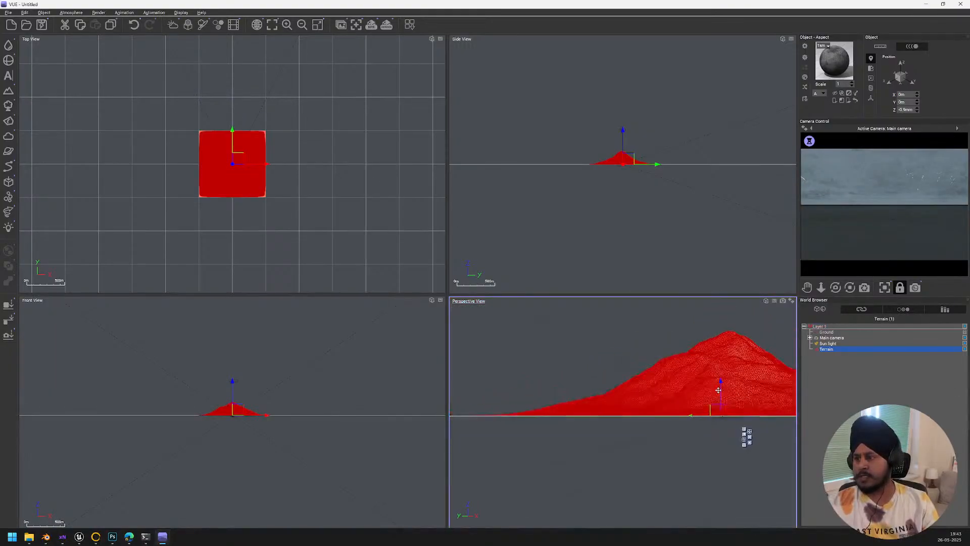
- Delete the Ground object from the scene, leaving the new terrain in place
{"action": "right_click_drag", "start_coordinate": [718, 390], "coordinate": [678, 398]}
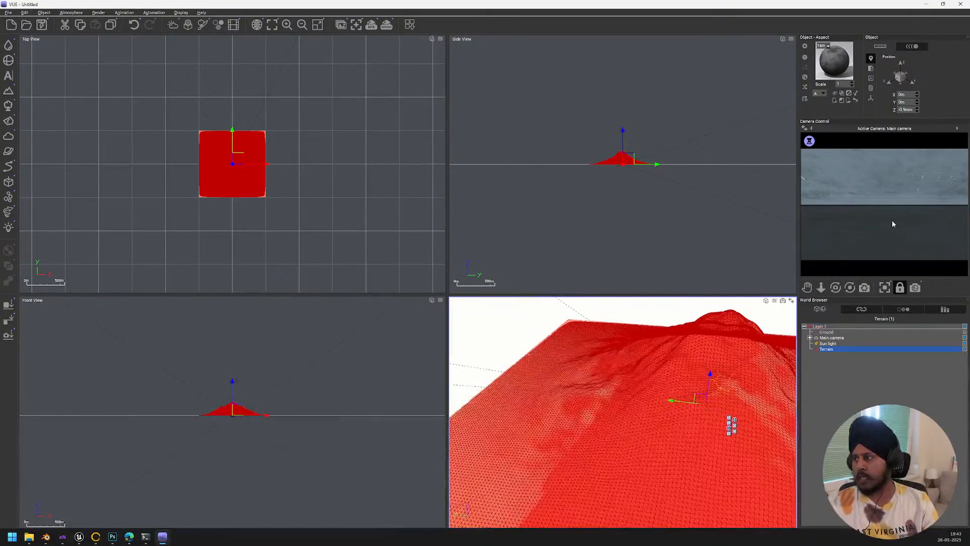
{"action": "left_click", "coordinate": [831, 332]}
{"action": "right_click", "coordinate": [833, 332]}
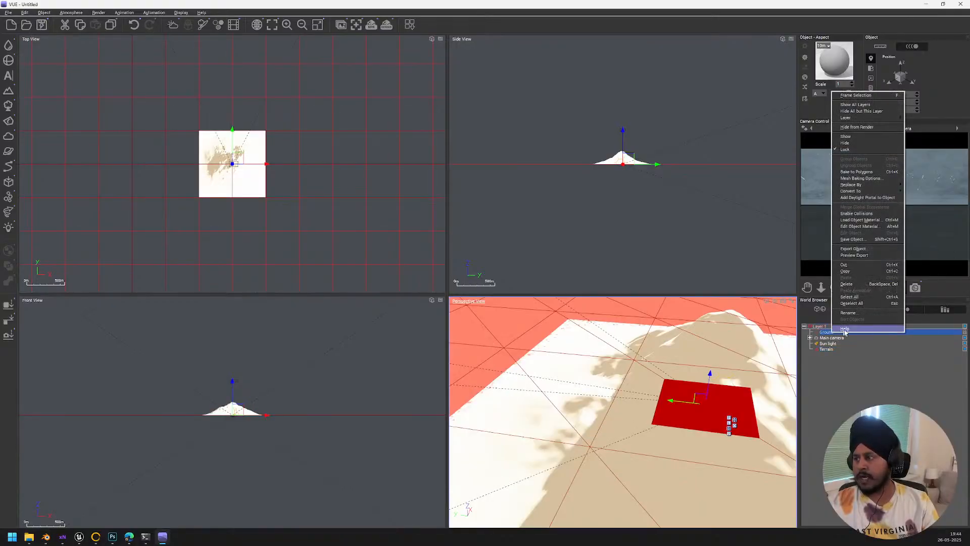
{"action": "left_click", "coordinate": [854, 284]}
{"action": "scroll", "coordinate": [764, 377], "scroll_direction": "down", "scroll_amount": 5}
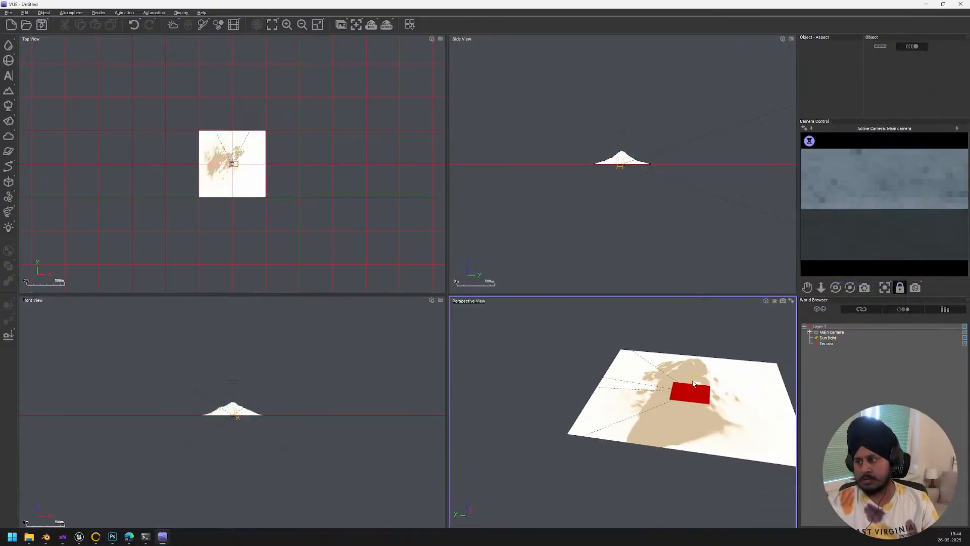
- Open the terrain object in the Terrain Editor and inspect its mountain shape from several angles
{"action": "left_click", "coordinate": [827, 344]}
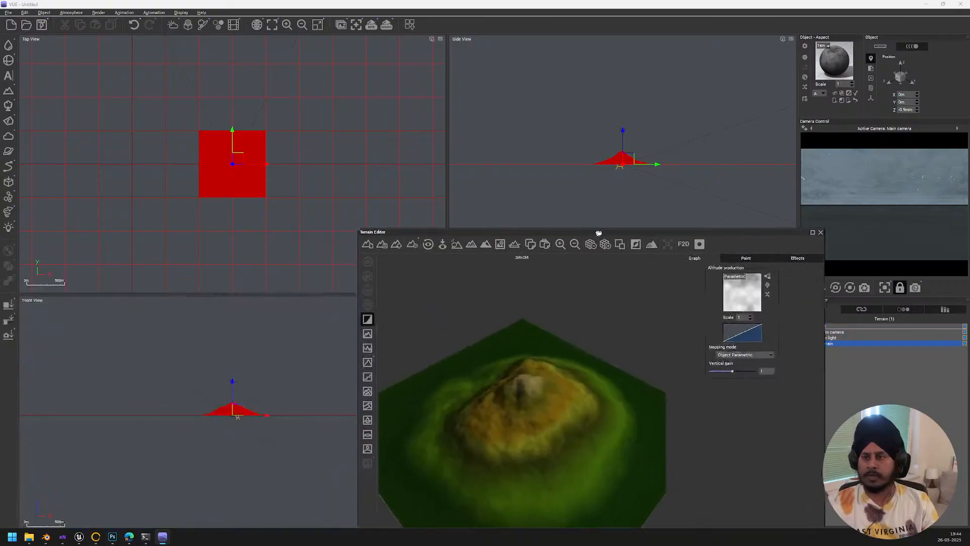
{"action": "left_click_drag", "start_coordinate": [598, 232], "coordinate": [570, 143]}
{"action": "scroll", "coordinate": [399, 328], "scroll_direction": "down", "scroll_amount": 4}
{"action": "scroll", "coordinate": [461, 315], "scroll_direction": "up", "scroll_amount": 3}
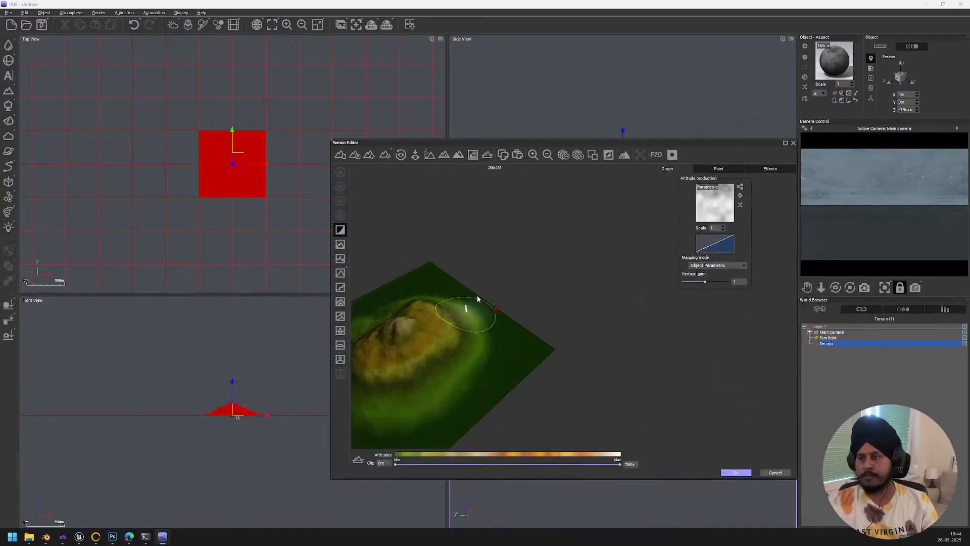
{"action": "middle_click_drag", "start_coordinate": [477, 295], "coordinate": [563, 262]}
{"action": "right_click_drag", "start_coordinate": [563, 262], "coordinate": [517, 264]}
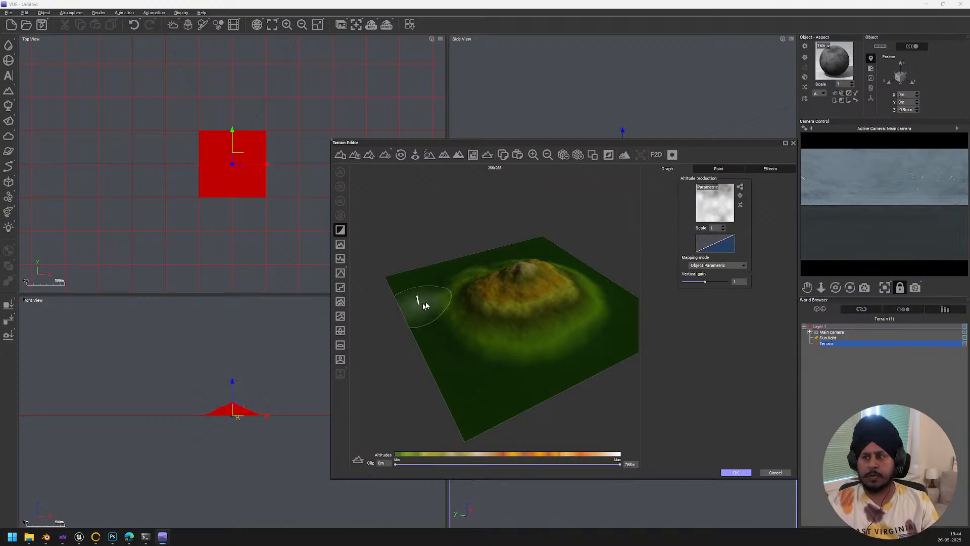
{"action": "right_click_drag", "start_coordinate": [424, 305], "coordinate": [522, 277]}
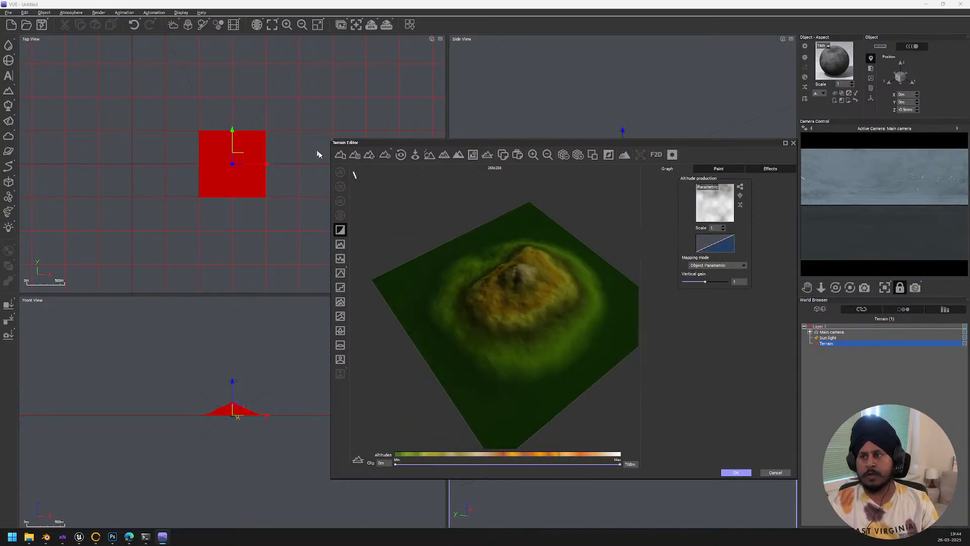
- Regenerate the terrain several times with the first mountain-shaped preset to get different random forms
{"action": "left_click", "coordinate": [340, 245]}
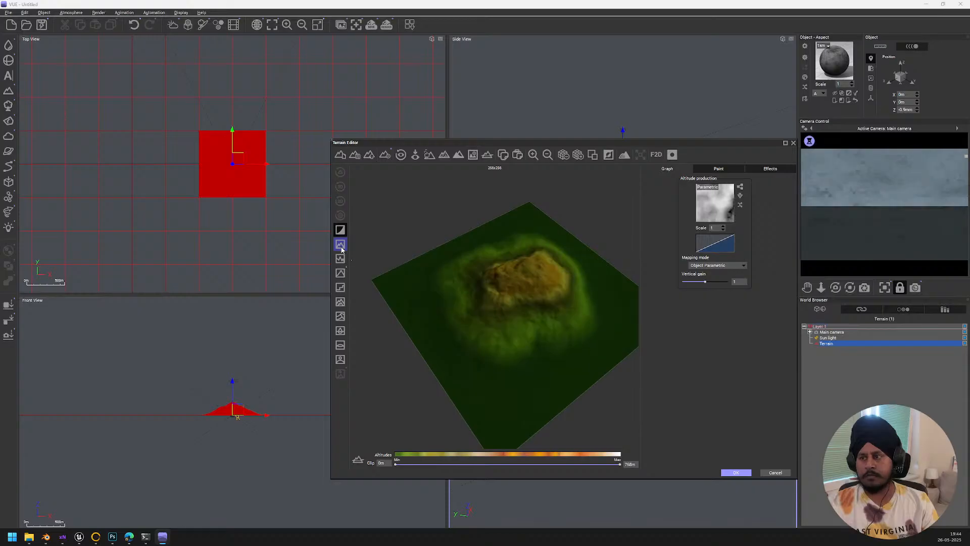
{"action": "left_click", "coordinate": [341, 248]}
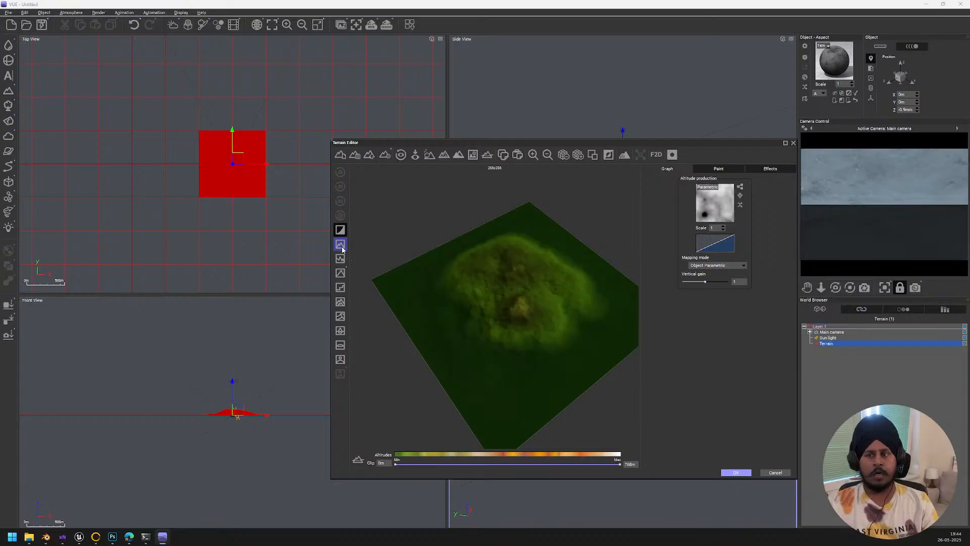
{"action": "left_click", "coordinate": [342, 248]}
{"action": "left_click", "coordinate": [342, 249]}
{"action": "left_click", "coordinate": [342, 248]}
{"action": "left_click", "coordinate": [342, 249]}
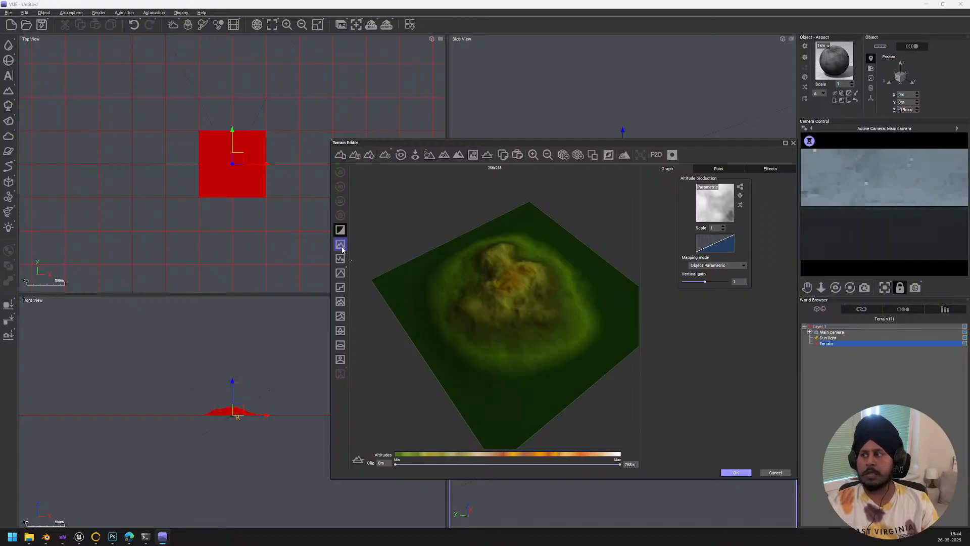
- Try several random variations of the sharper, ridged peak preset on the terrain
{"action": "left_click", "coordinate": [341, 259]}
{"action": "left_click", "coordinate": [341, 259]}
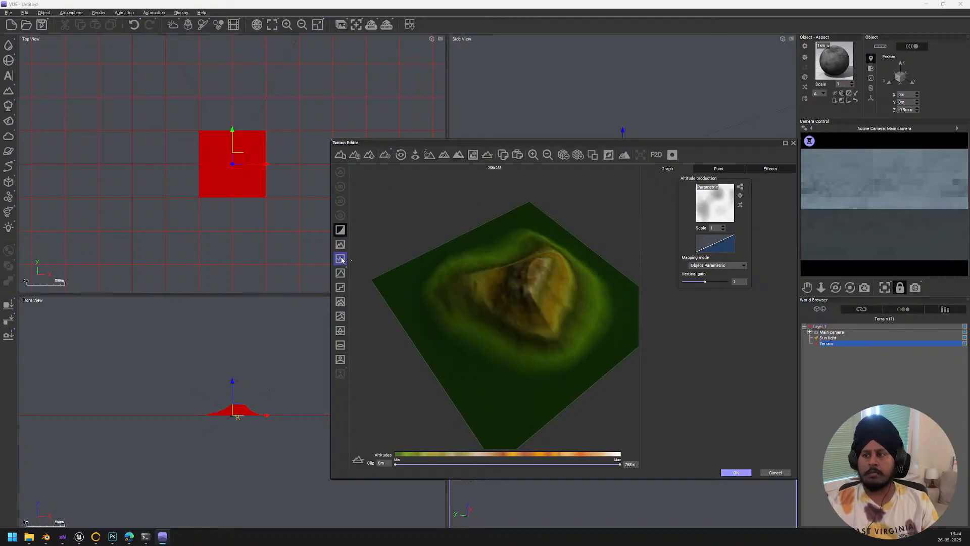
{"action": "left_click", "coordinate": [341, 258]}
{"action": "left_click", "coordinate": [341, 260]}
- Try the Mountains erosion style on the terrain, and browse the altitude production functions without choosing one
{"action": "left_click", "coordinate": [339, 274]}
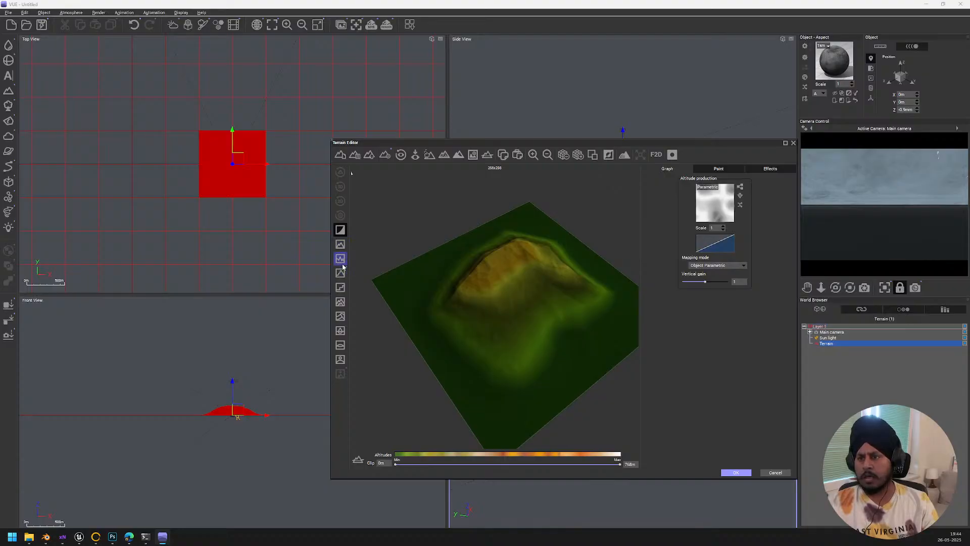
{"action": "left_click", "coordinate": [341, 287]}
{"action": "left_click", "coordinate": [341, 271]}
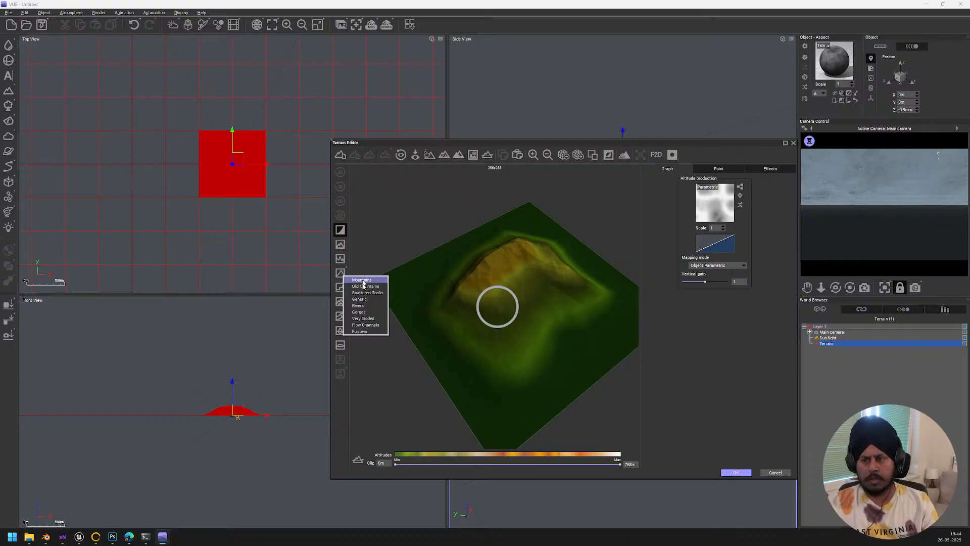
{"action": "left_click", "coordinate": [712, 193]}
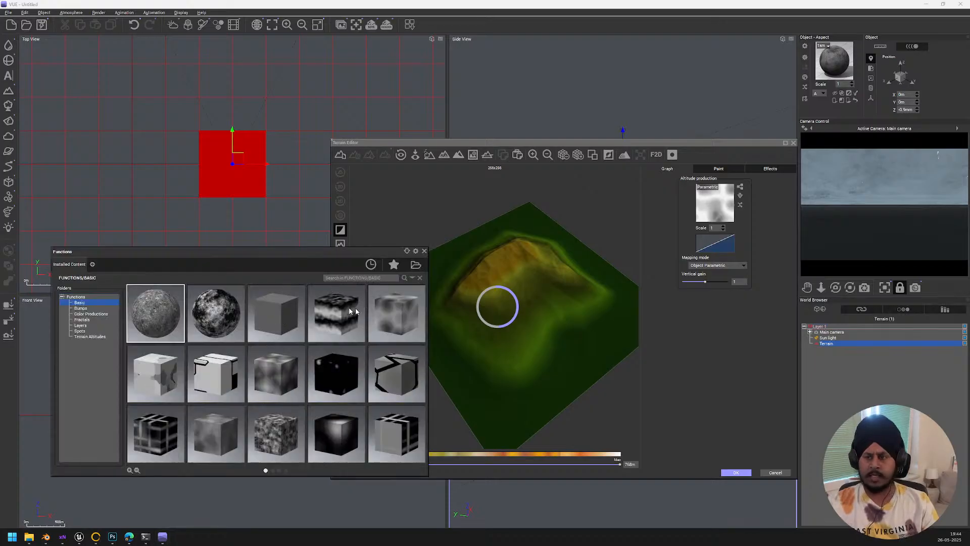
{"action": "left_click", "coordinate": [424, 251]}
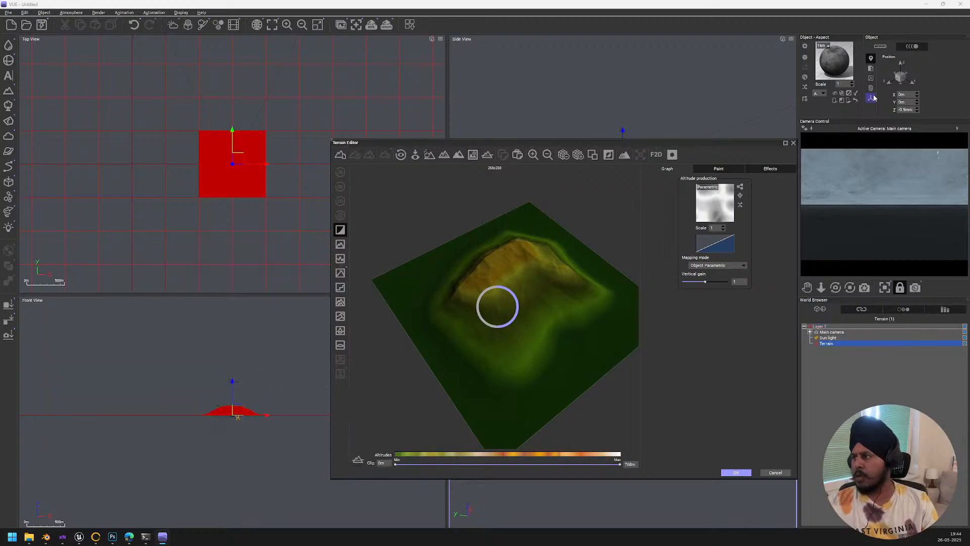
- Examine the regenerated mountain up close and show the terrain object's size settings
{"action": "scroll", "coordinate": [428, 257], "scroll_direction": "up", "scroll_amount": 2}
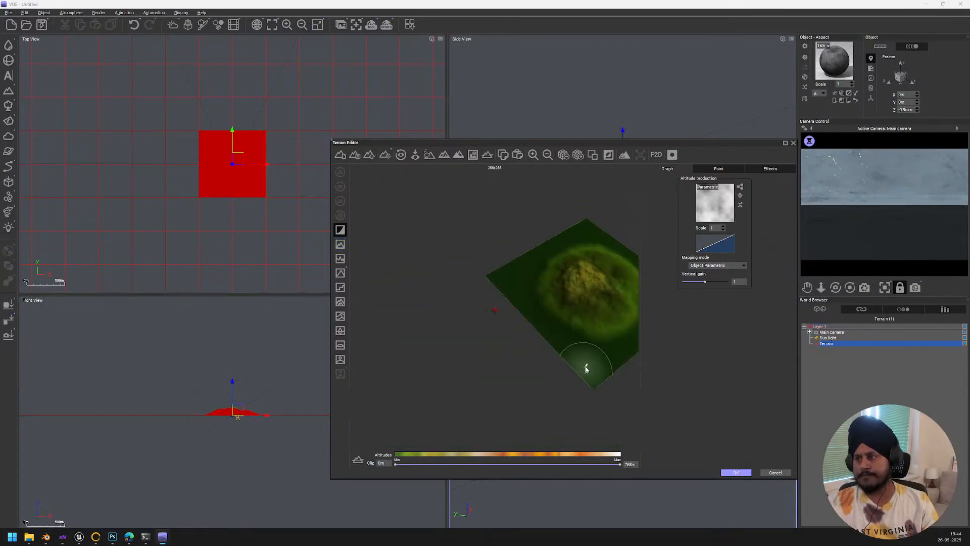
{"action": "middle_click_drag", "start_coordinate": [586, 369], "coordinate": [530, 343]}
{"action": "scroll", "coordinate": [496, 292], "scroll_direction": "up", "scroll_amount": 5}
{"action": "scroll", "coordinate": [522, 281], "scroll_direction": "down", "scroll_amount": 5}
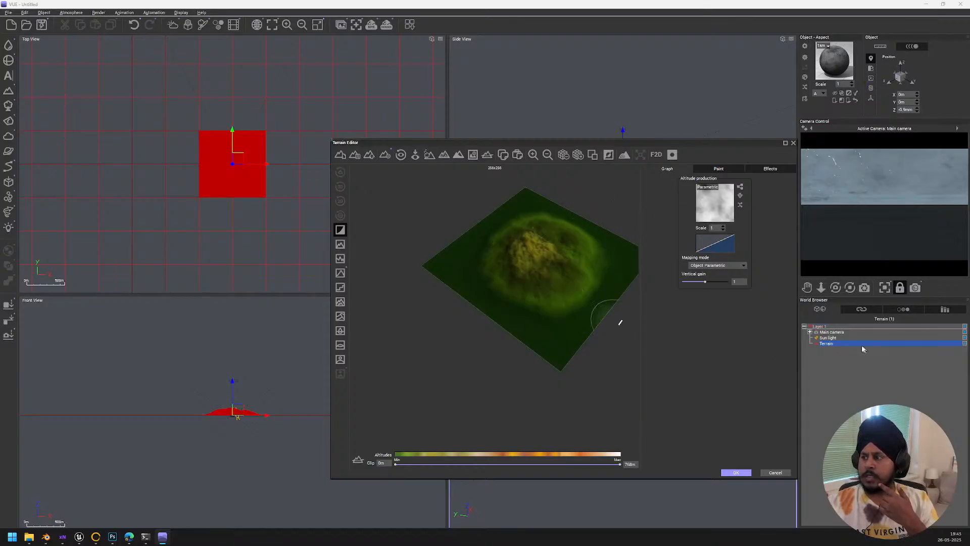
{"action": "left_click", "coordinate": [871, 79]}
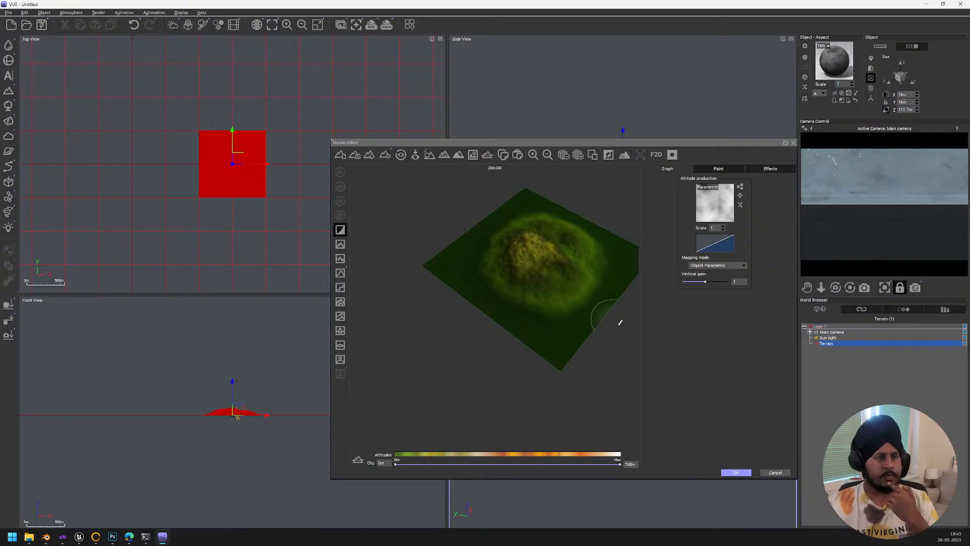
- Set the terrain's X and Y size to 2 km each
{"action": "left_click", "coordinate": [908, 95]}
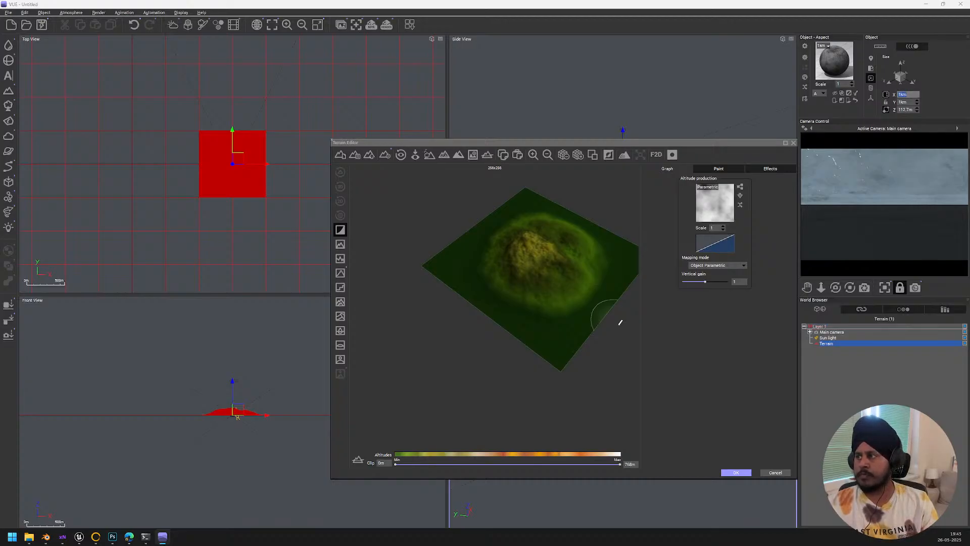
{"action": "type", "text": "2"}
{"action": "key", "text": "Return"}
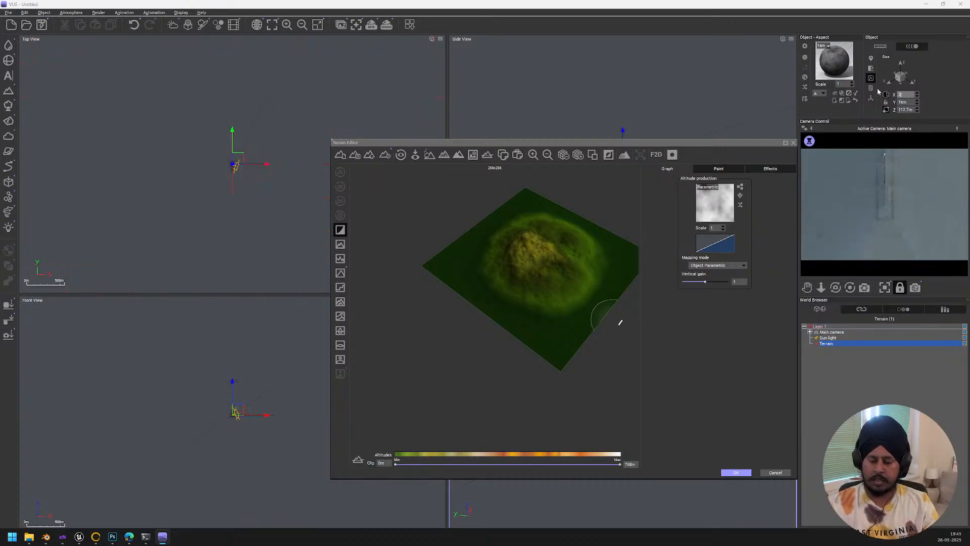
{"action": "key", "text": "Tab"}
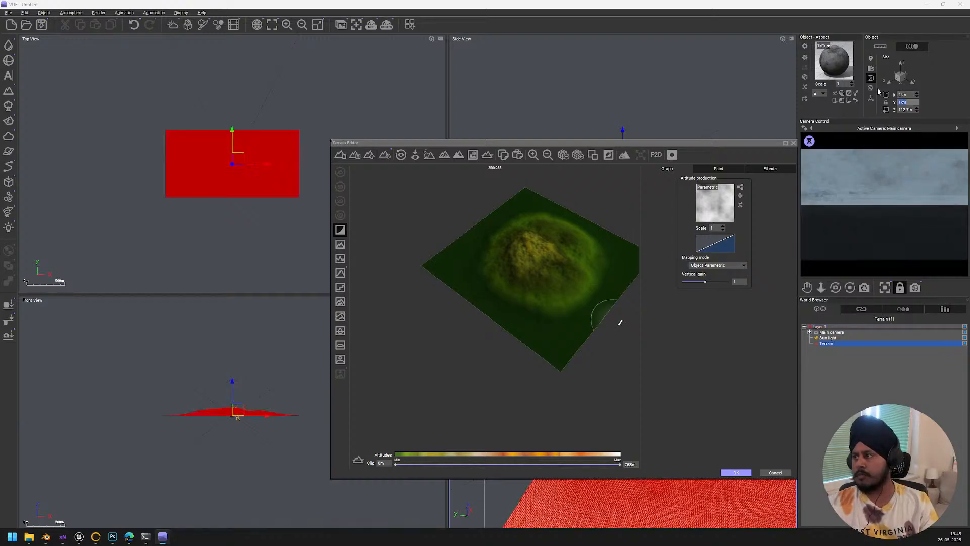
{"action": "type", "text": "2"}
{"action": "key", "text": "Return"}
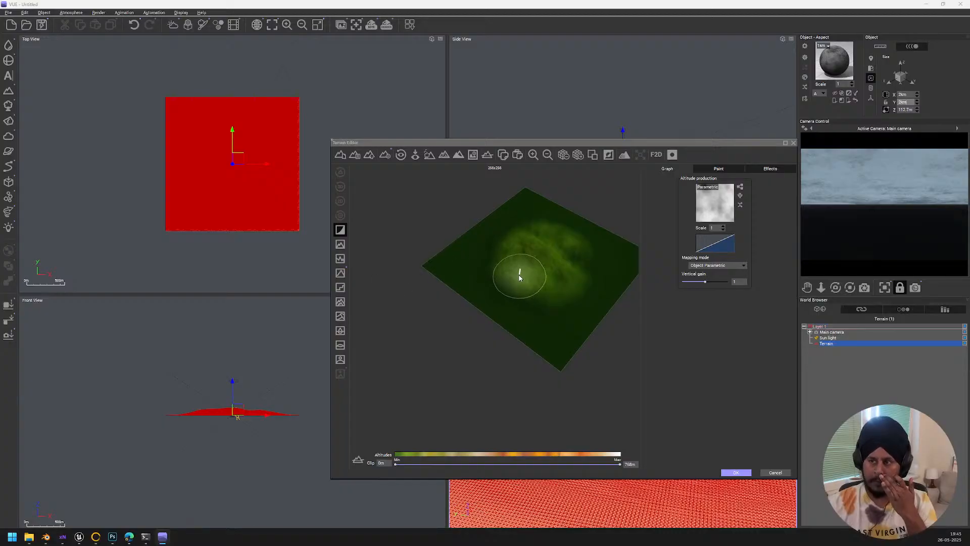
- Load Landscape_xN_01_heights.tif as the terrain import picture and set its proportion to 100%
{"action": "scroll", "coordinate": [522, 279], "scroll_direction": "down", "scroll_amount": 3}
{"action": "scroll", "coordinate": [523, 277], "scroll_direction": "up", "scroll_amount": 5}
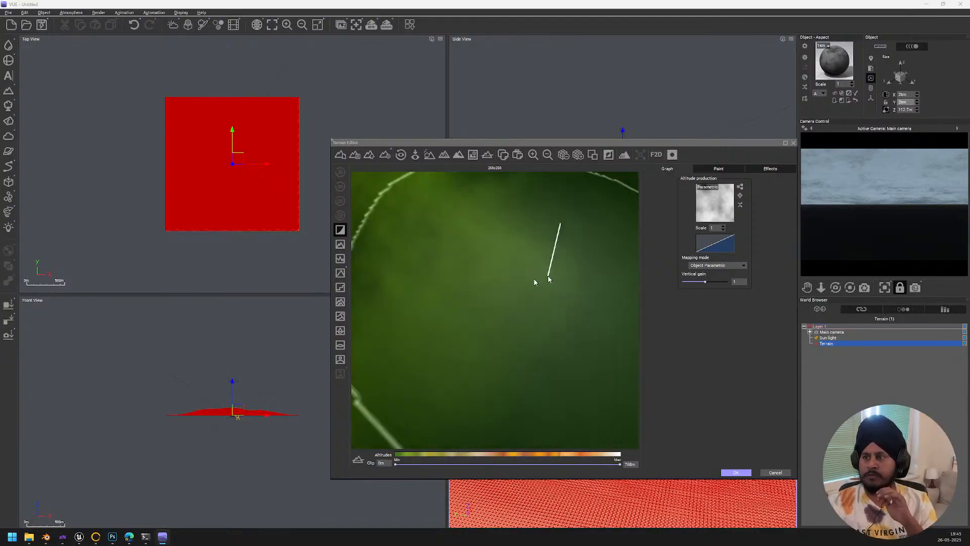
{"action": "scroll", "coordinate": [504, 275], "scroll_direction": "down", "scroll_amount": 6}
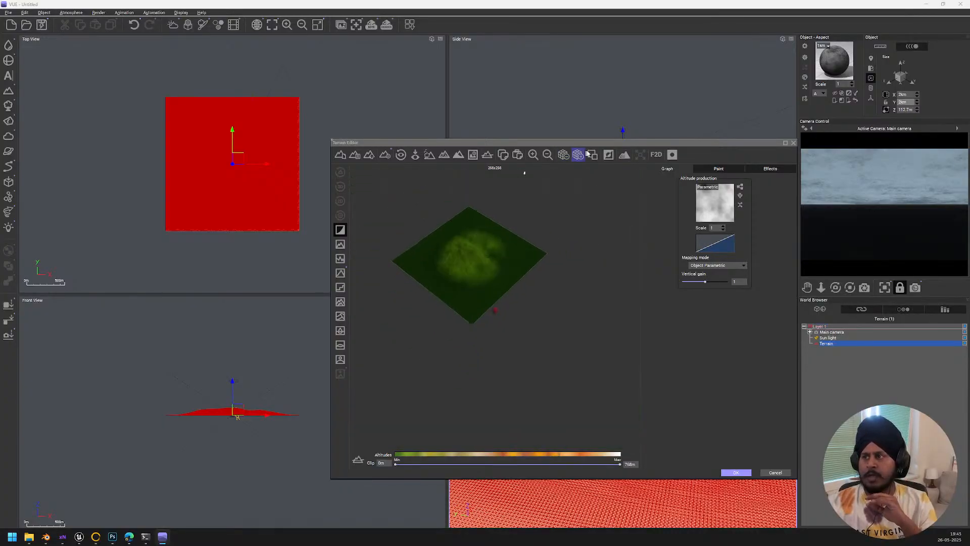
{"action": "left_click", "coordinate": [627, 159]}
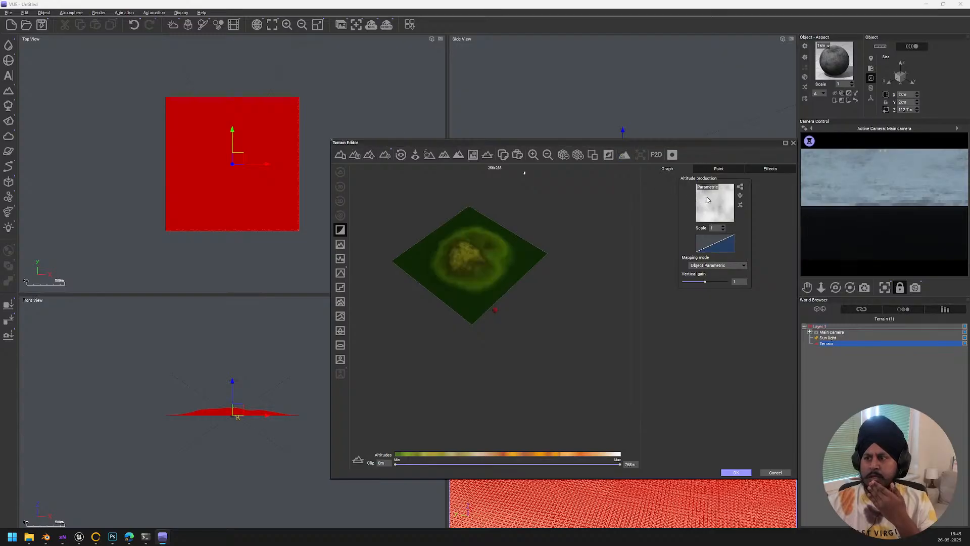
{"action": "scroll", "coordinate": [461, 251], "scroll_direction": "up", "scroll_amount": 2}
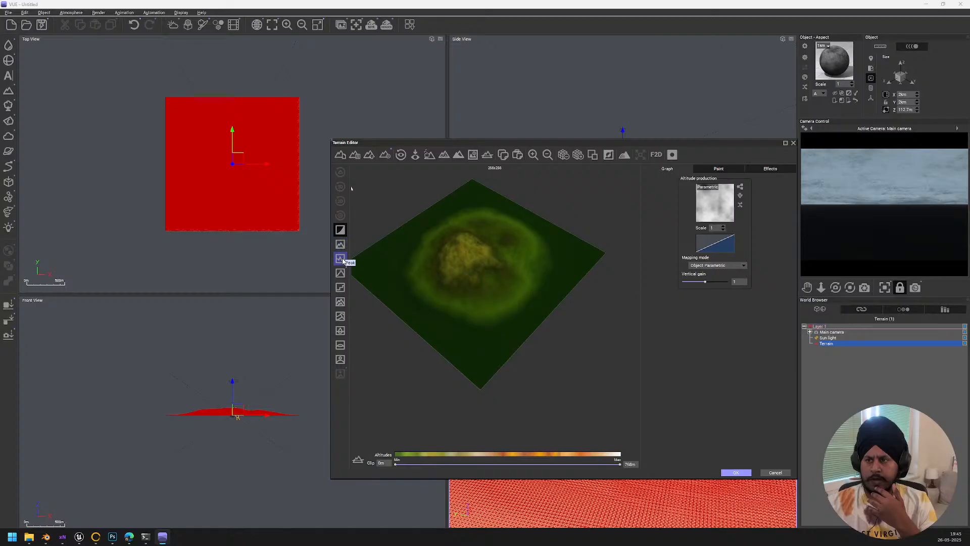
{"action": "left_click", "coordinate": [340, 360]}
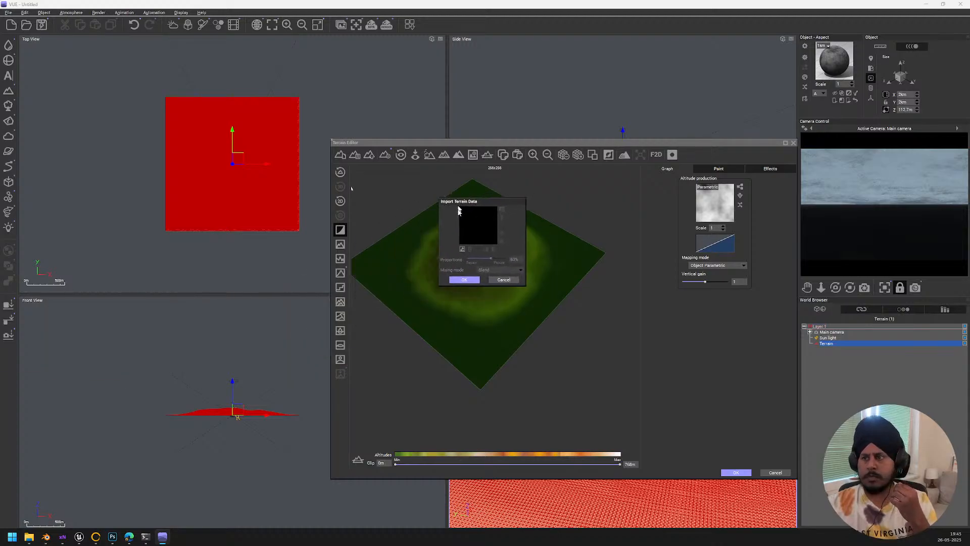
{"action": "left_click", "coordinate": [462, 250]}
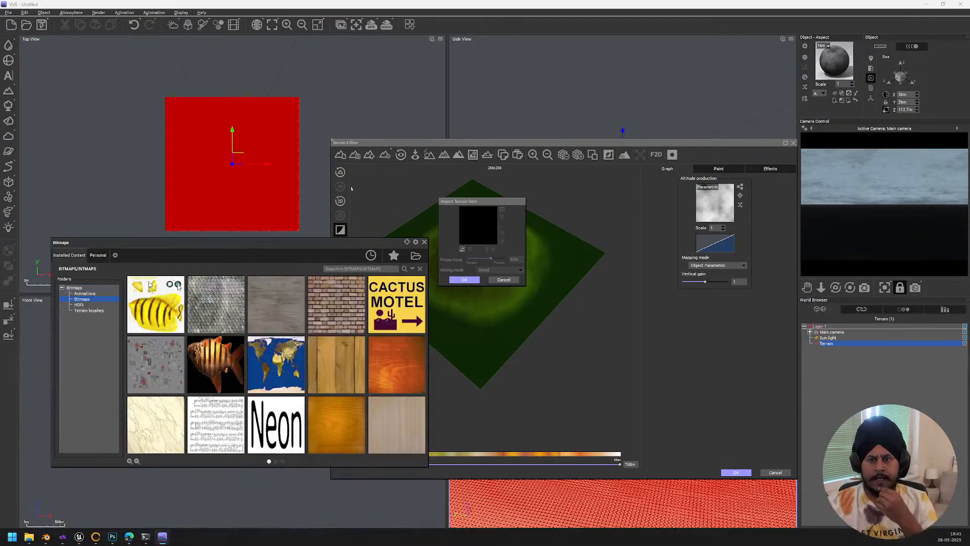
{"action": "left_click", "coordinate": [415, 257]}
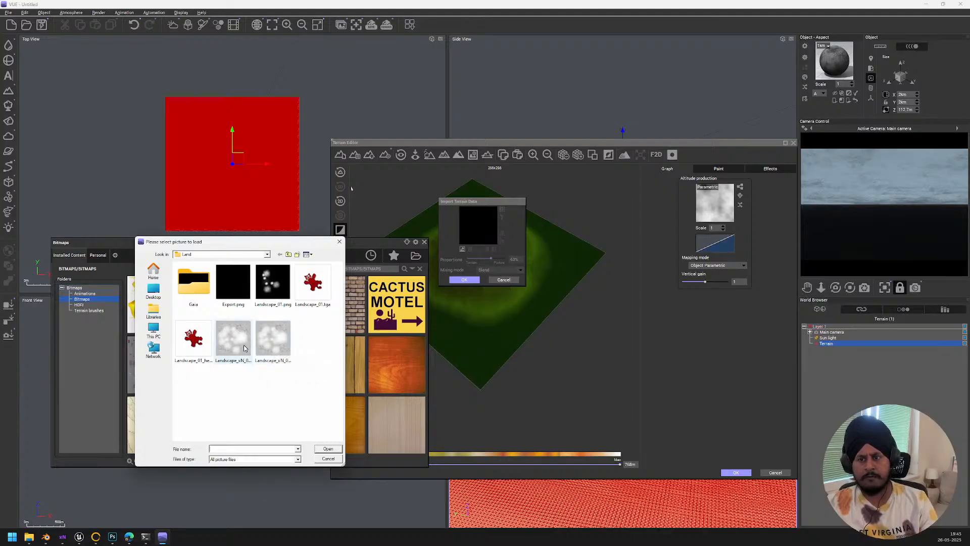
{"action": "left_click", "coordinate": [277, 338]}
{"action": "left_click", "coordinate": [328, 448]}
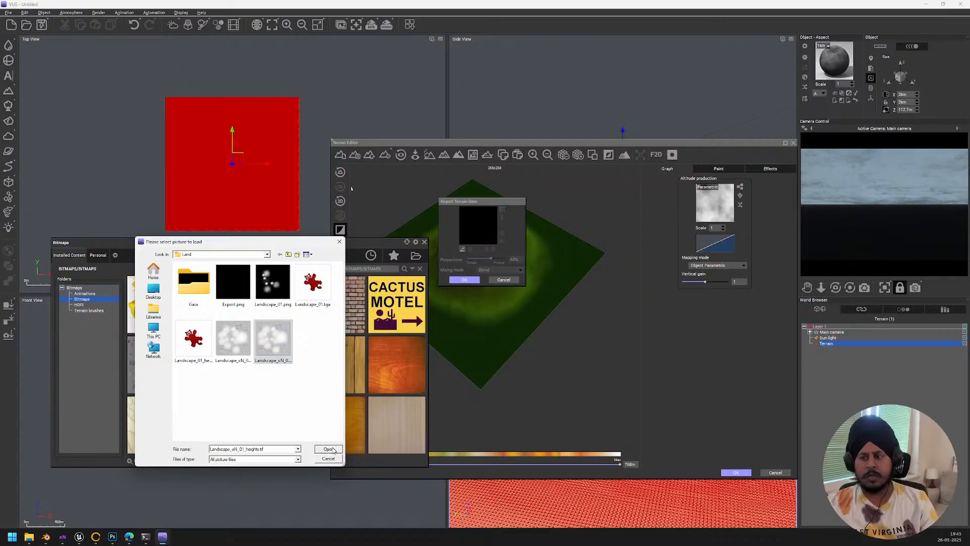
{"action": "left_click_drag", "start_coordinate": [484, 202], "coordinate": [609, 192]}
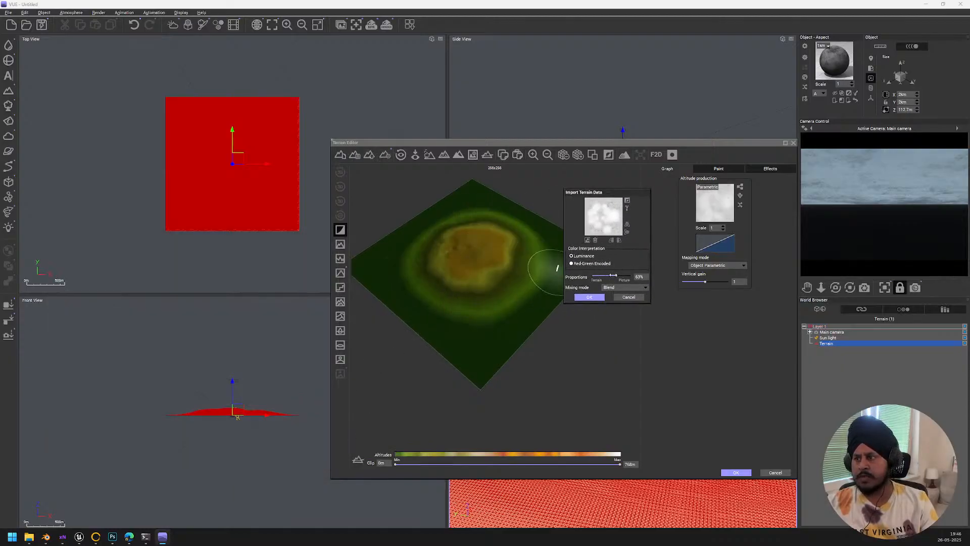
{"action": "scroll", "coordinate": [494, 309], "scroll_direction": "up", "scroll_amount": 3}
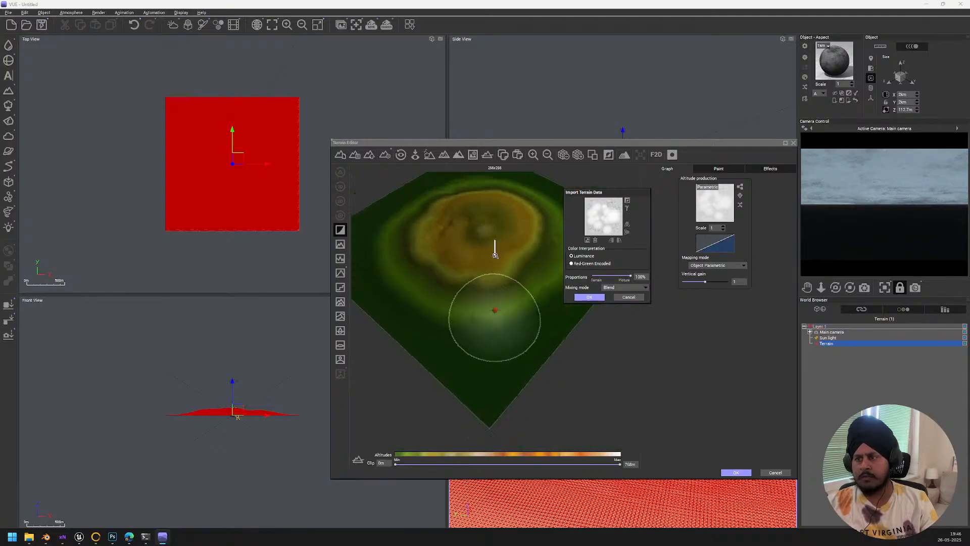
- Switch to xNormal and generate the height map again with the current baking options
{"action": "mouse_move", "coordinate": [153, 539]}
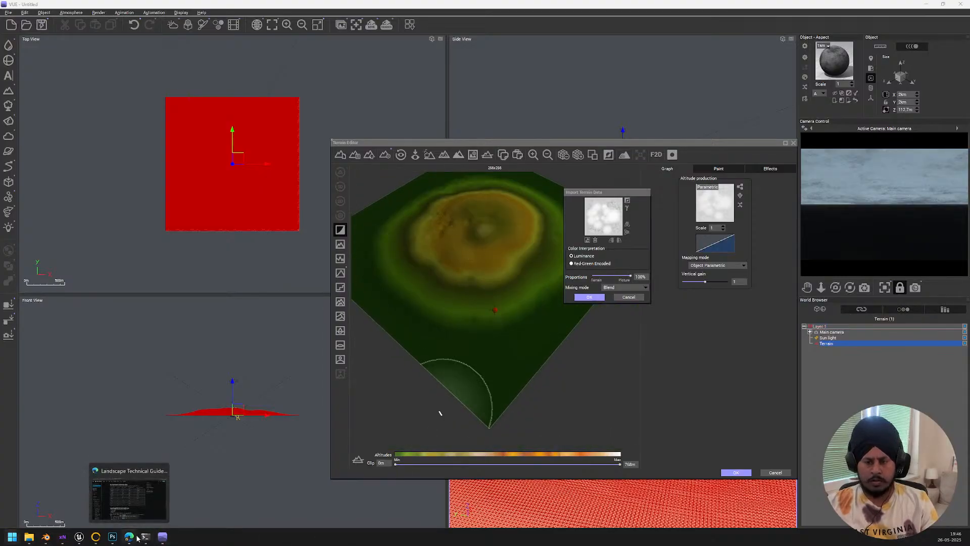
{"action": "left_click", "coordinate": [65, 538]}
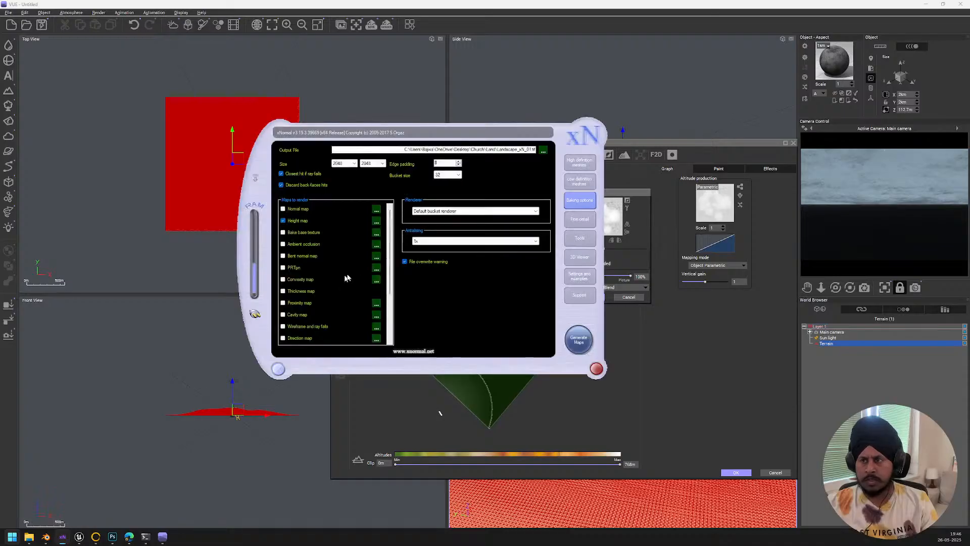
{"action": "left_click", "coordinate": [579, 339]}
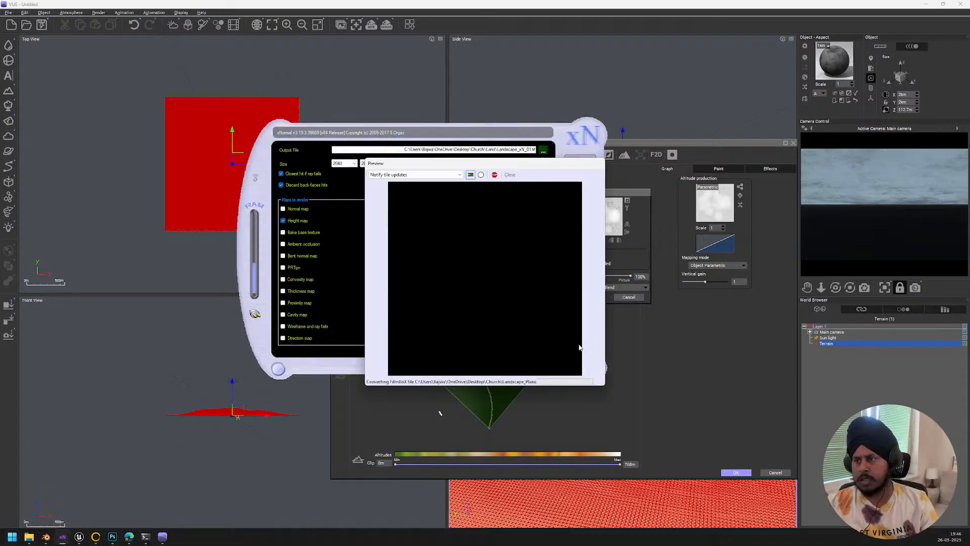
{"action": "left_click", "coordinate": [512, 305]}
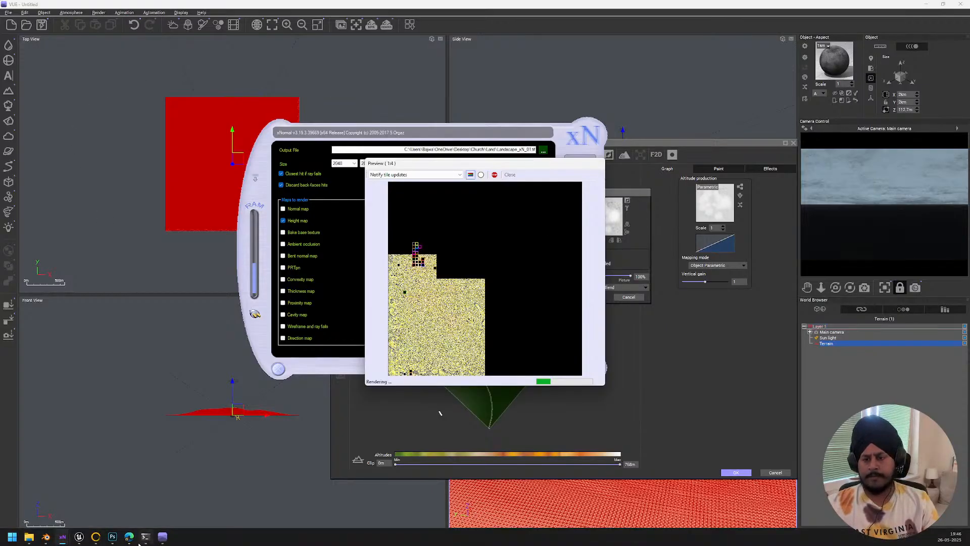
- Check the progress of the Gaea terrain build, minimise its window and return to VUE's terrain editor
{"action": "left_click", "coordinate": [152, 538]}
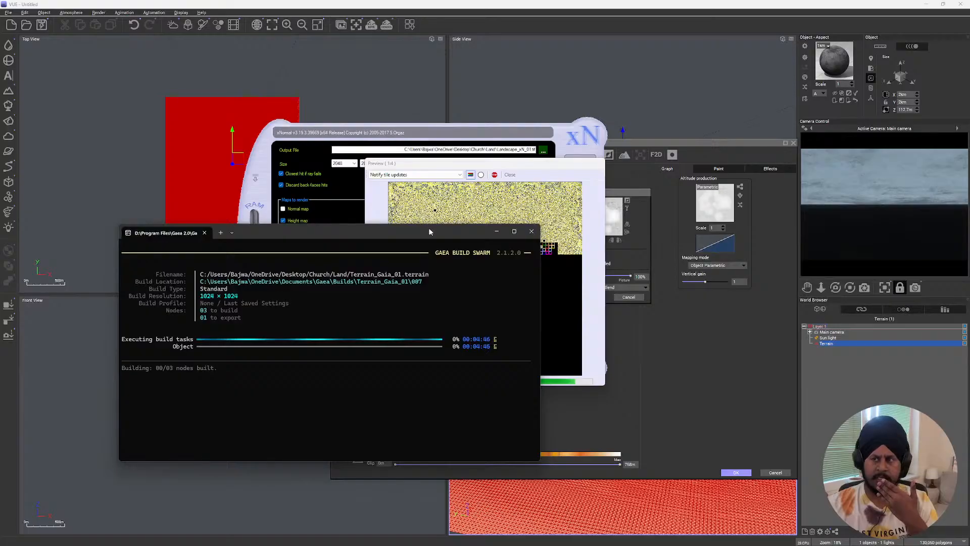
{"action": "left_click", "coordinate": [495, 232]}
{"action": "left_click", "coordinate": [439, 411]}
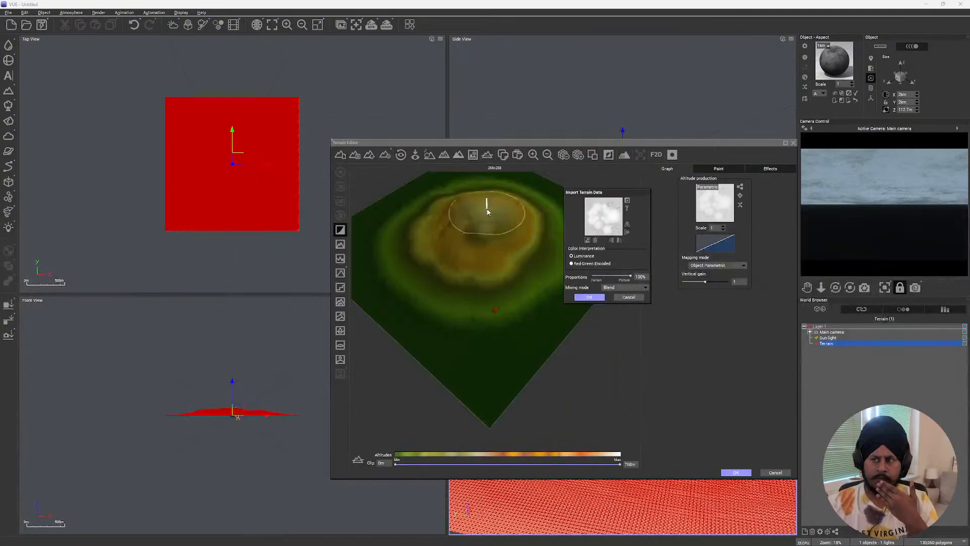
{"action": "left_click", "coordinate": [488, 212]}
- Return to xNormal, examine the rendered height map in the interactive height tonemapper and close the tonemapper
{"action": "mouse_move", "coordinate": [156, 539]}
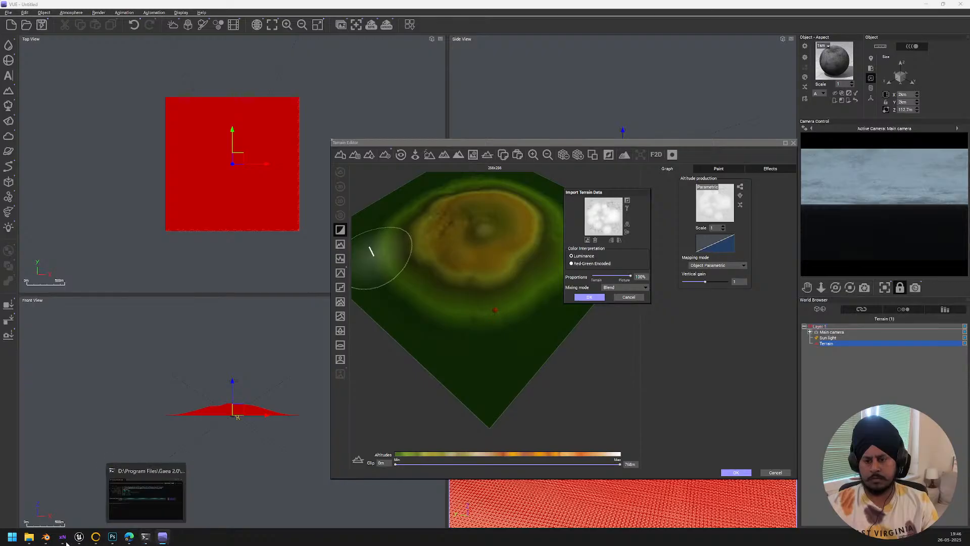
{"action": "mouse_move", "coordinate": [62, 537]}
{"action": "left_click", "coordinate": [99, 510]}
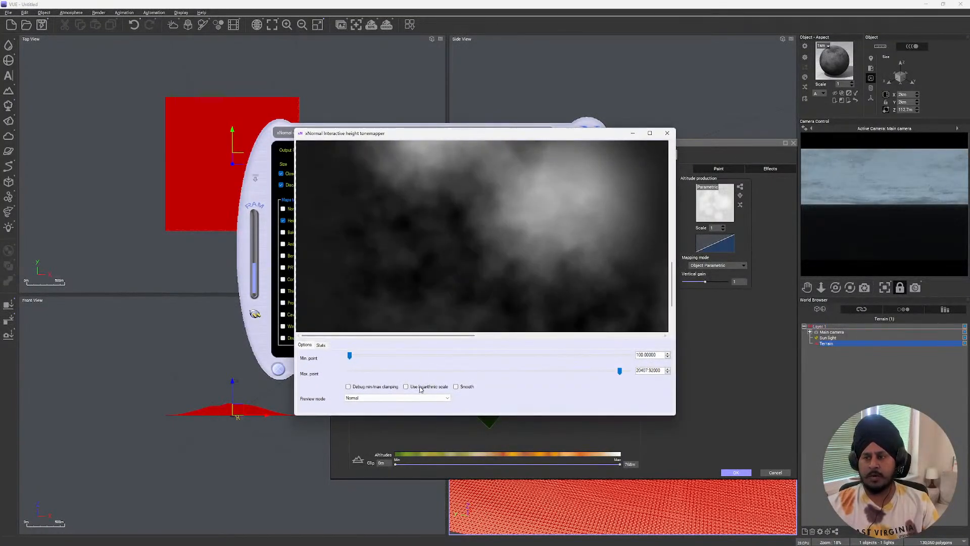
{"action": "scroll", "coordinate": [464, 303], "scroll_direction": "up", "scroll_amount": 5}
{"action": "scroll", "coordinate": [474, 285], "scroll_direction": "down", "scroll_amount": 6}
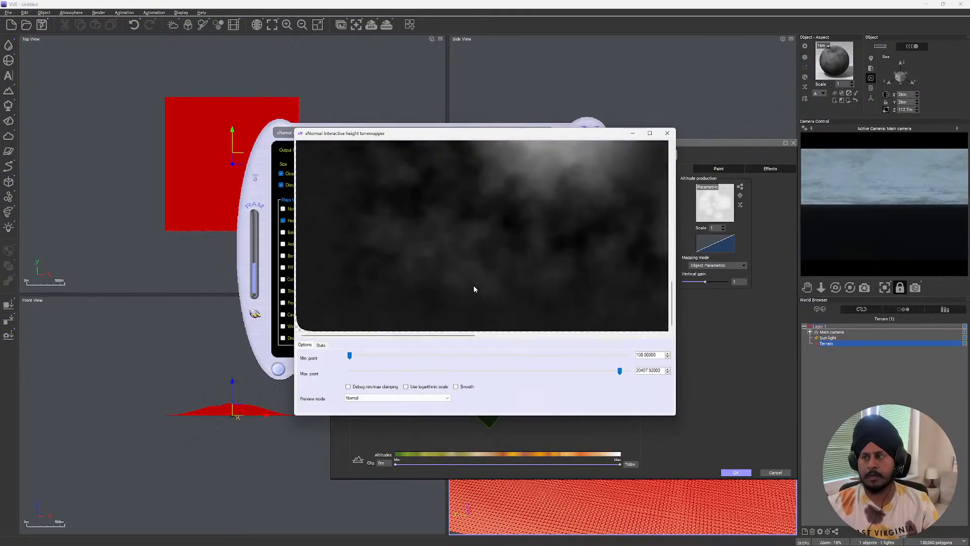
{"action": "left_click", "coordinate": [667, 133]}
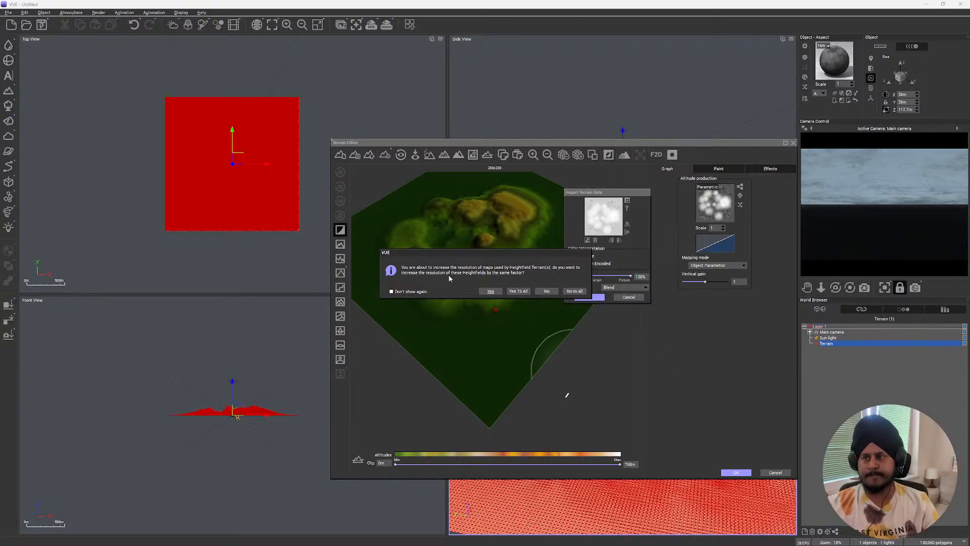
- Increase the terrain resolution to 2048x2048 in VUE, raising the heightfields by the same factor, and inspect the terrain preview
{"action": "left_click", "coordinate": [490, 290]}
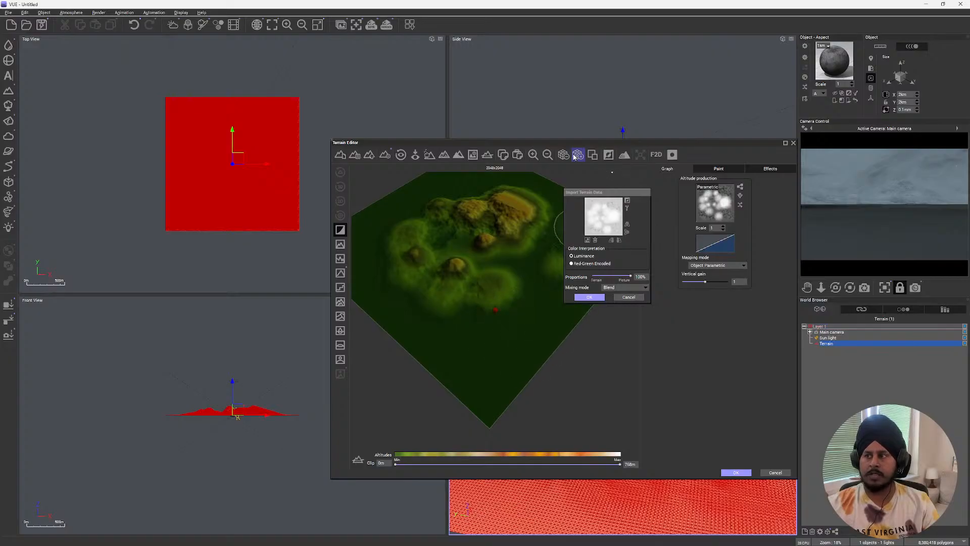
{"action": "middle_click_drag", "start_coordinate": [515, 256], "coordinate": [499, 289]}
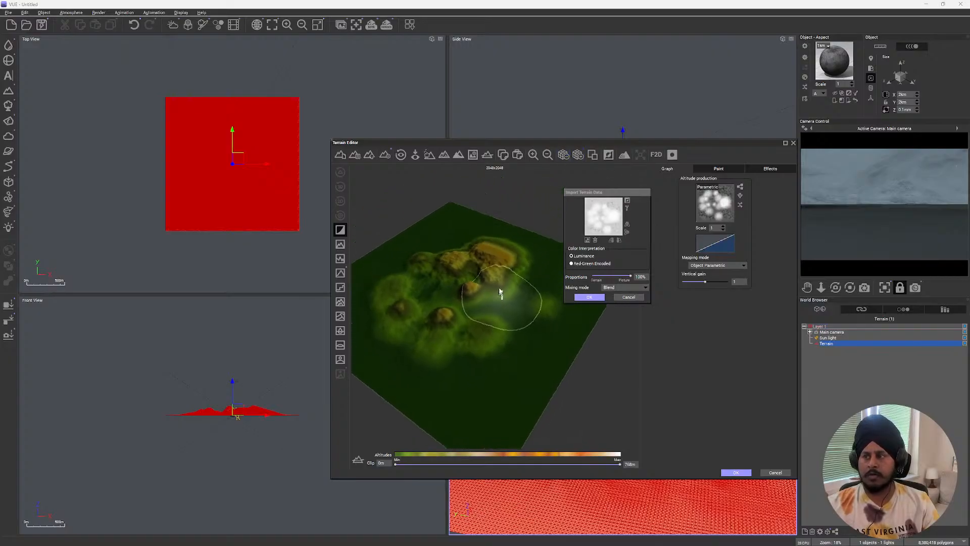
{"action": "mouse_move", "coordinate": [500, 292]}
{"action": "right_mouse_down"}
{"action": "mouse_move", "coordinate": [509, 245]}
{"action": "mouse_move", "coordinate": [468, 288]}
{"action": "mouse_move", "coordinate": [475, 349]}
{"action": "mouse_move", "coordinate": [539, 268]}
{"action": "mouse_move", "coordinate": [498, 286]}
{"action": "mouse_move", "coordinate": [424, 225]}
{"action": "mouse_move", "coordinate": [474, 257]}
{"action": "mouse_move", "coordinate": [463, 290]}
{"action": "right_mouse_up"}
{"action": "scroll", "coordinate": [459, 291], "scroll_direction": "down", "scroll_amount": 5}
{"action": "scroll", "coordinate": [456, 292], "scroll_direction": "up", "scroll_amount": 5}
{"action": "scroll", "coordinate": [455, 292], "scroll_direction": "down", "scroll_amount": 5}
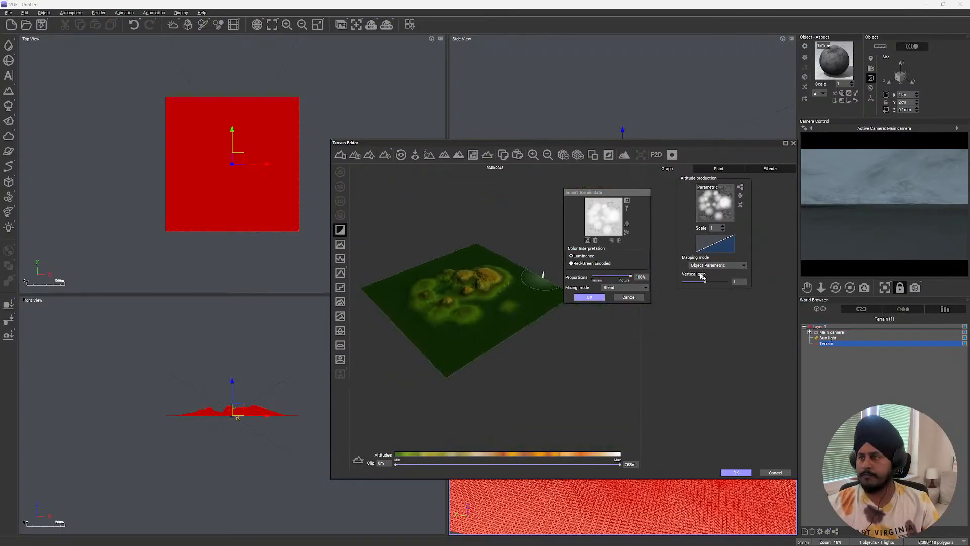
- Try the import picture at 91% and 100% proportion on the terrain, and cancel the terrain data import
{"action": "left_click_drag", "start_coordinate": [628, 277], "coordinate": [625, 276]}
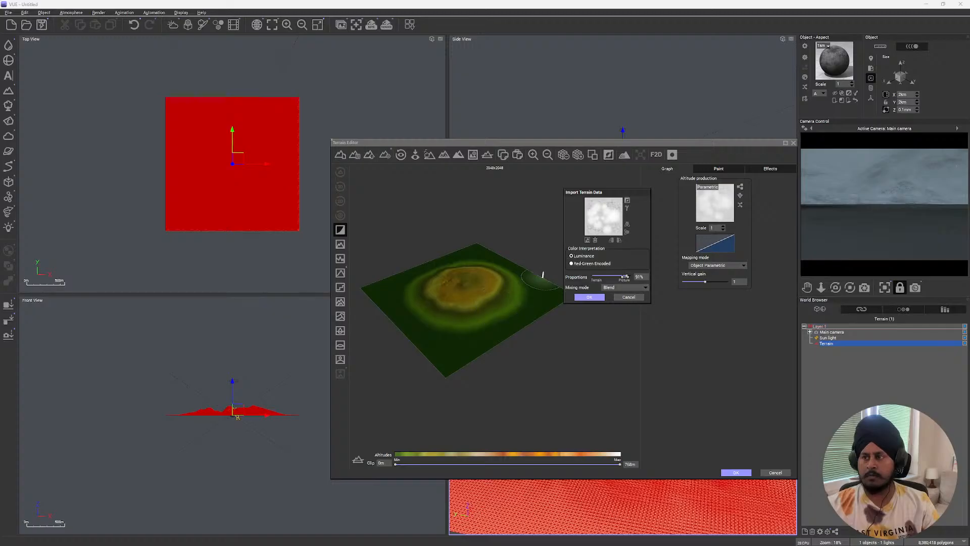
{"action": "scroll", "coordinate": [526, 293], "scroll_direction": "up", "scroll_amount": 3}
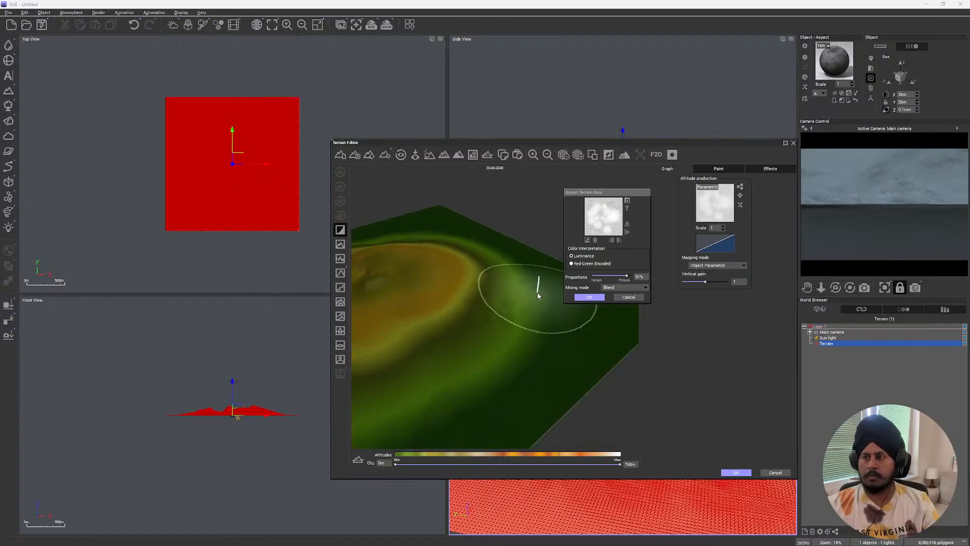
{"action": "mouse_move", "coordinate": [631, 273]}
{"action": "left_mouse_down"}
{"action": "mouse_move", "coordinate": [596, 274]}
{"action": "mouse_move", "coordinate": [632, 275]}
{"action": "left_mouse_up"}
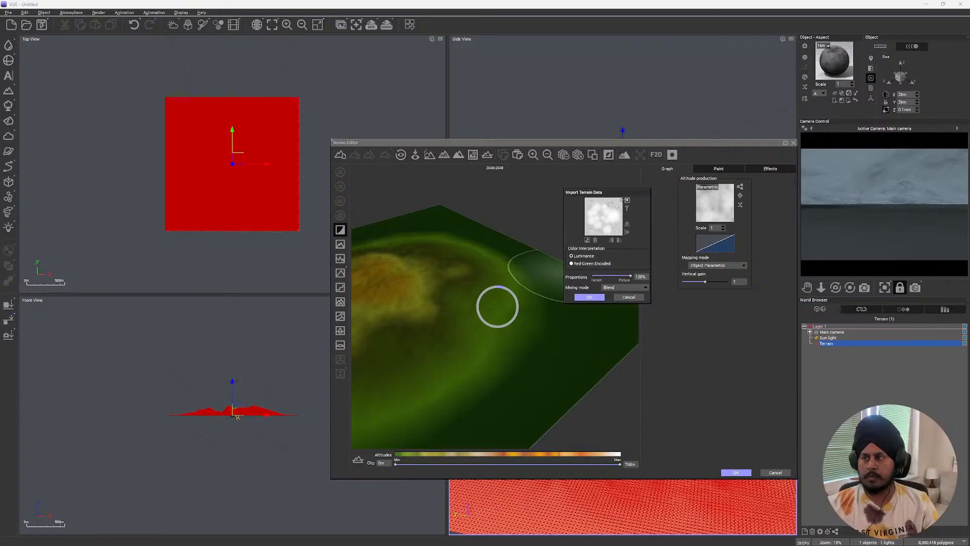
{"action": "scroll", "coordinate": [449, 290], "scroll_direction": "down", "scroll_amount": 8}
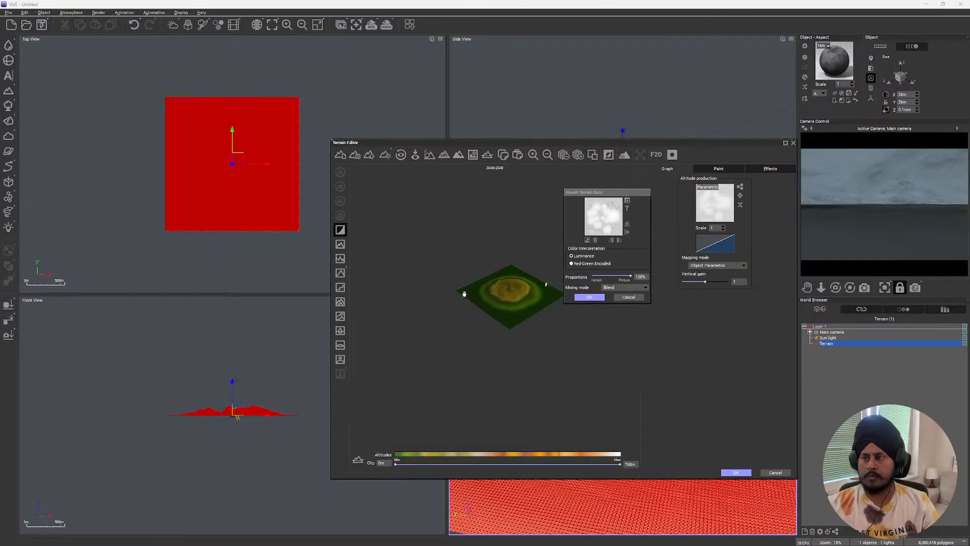
{"action": "scroll", "coordinate": [462, 293], "scroll_direction": "up", "scroll_amount": 6}
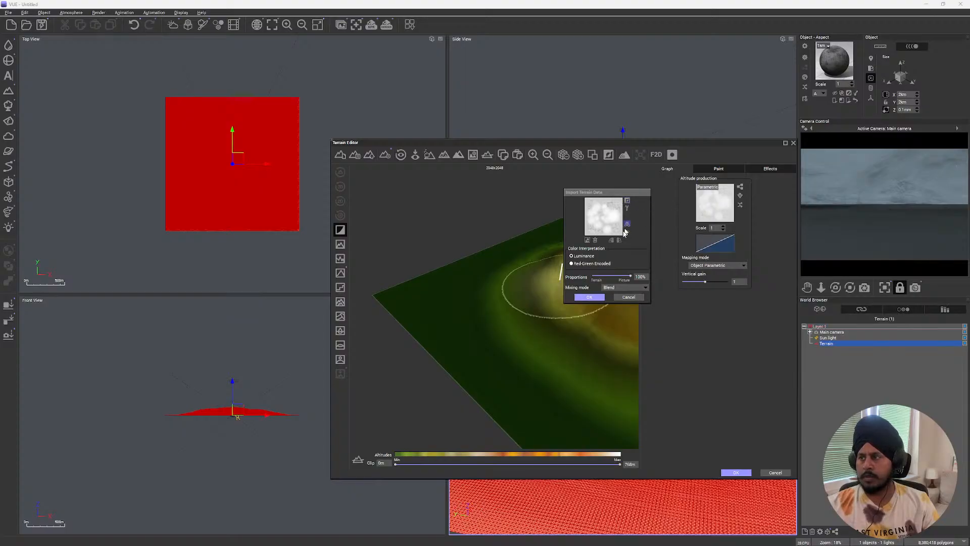
{"action": "left_click", "coordinate": [628, 296]}
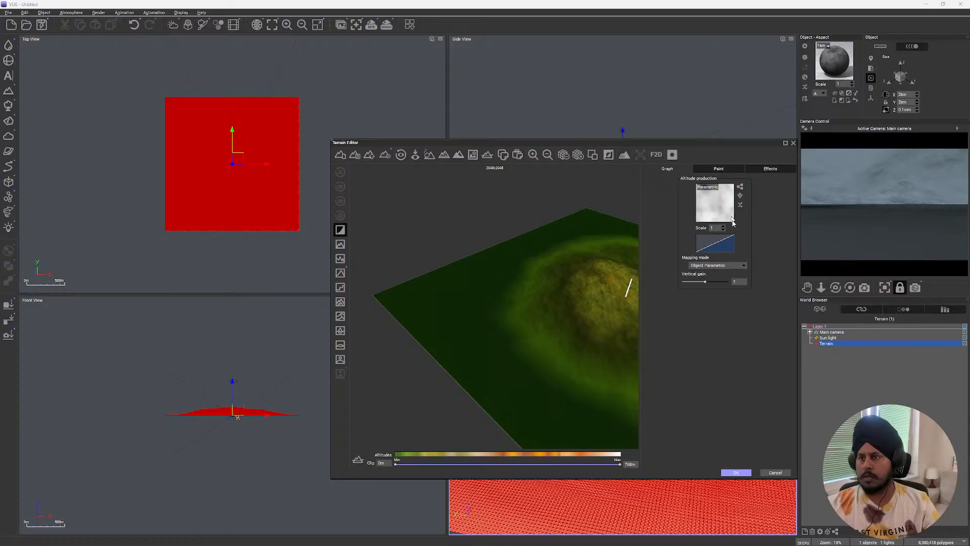
- Import the xNormal height map picture from the Land folder as terrain data at 92% proportion, using luminance and Blend mixing
{"action": "left_click", "coordinate": [340, 359]}
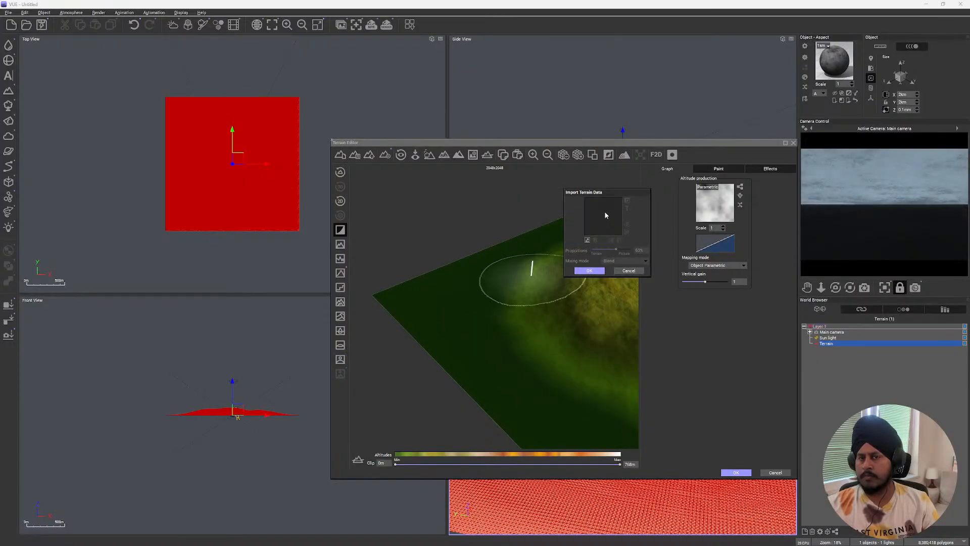
{"action": "left_click", "coordinate": [588, 240]}
{"action": "left_click", "coordinate": [416, 256]}
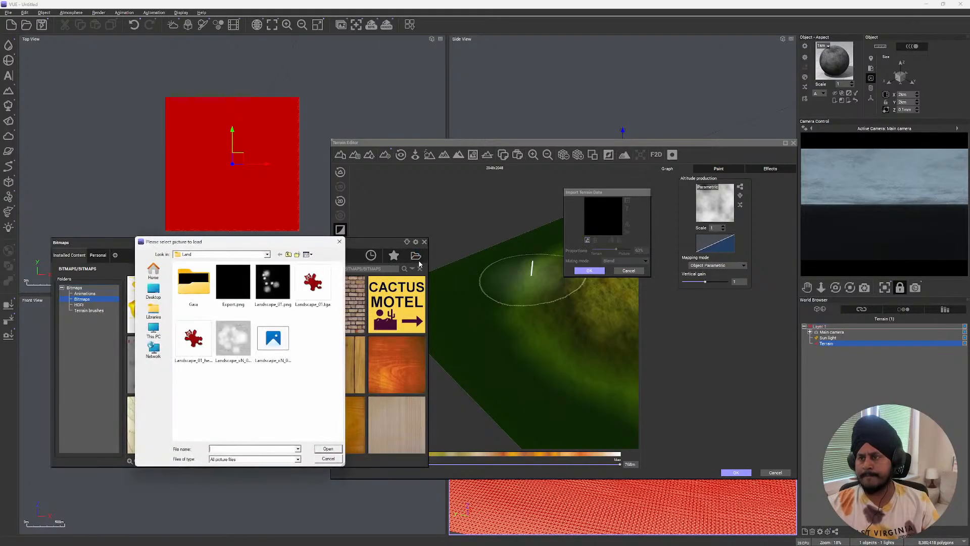
{"action": "double_click", "coordinate": [272, 338]}
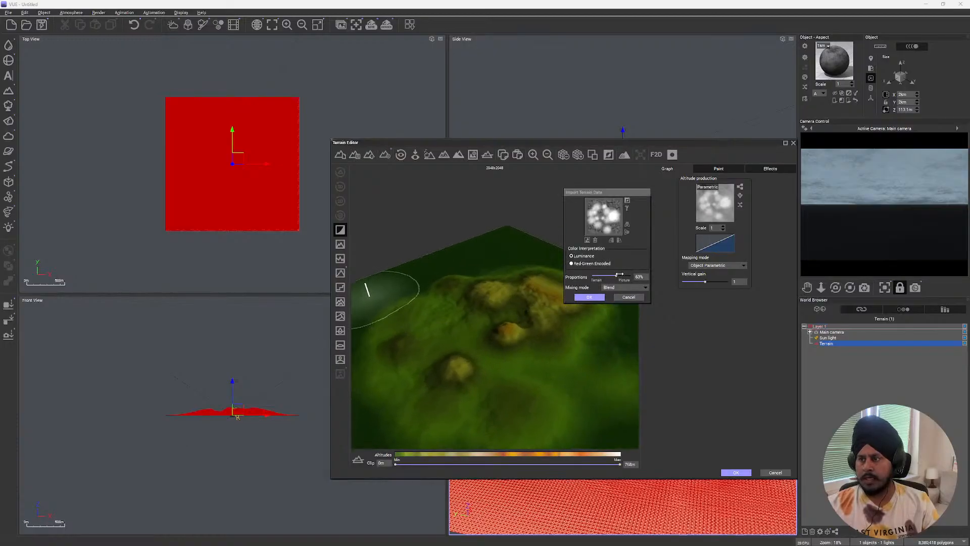
{"action": "left_click_drag", "start_coordinate": [619, 274], "coordinate": [617, 274]}
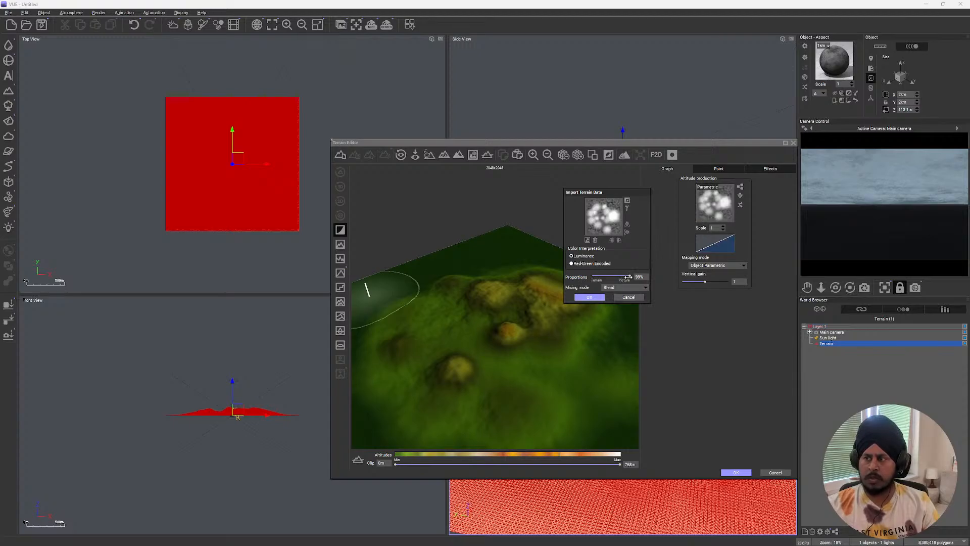
{"action": "left_click_drag", "start_coordinate": [629, 276], "coordinate": [627, 275]}
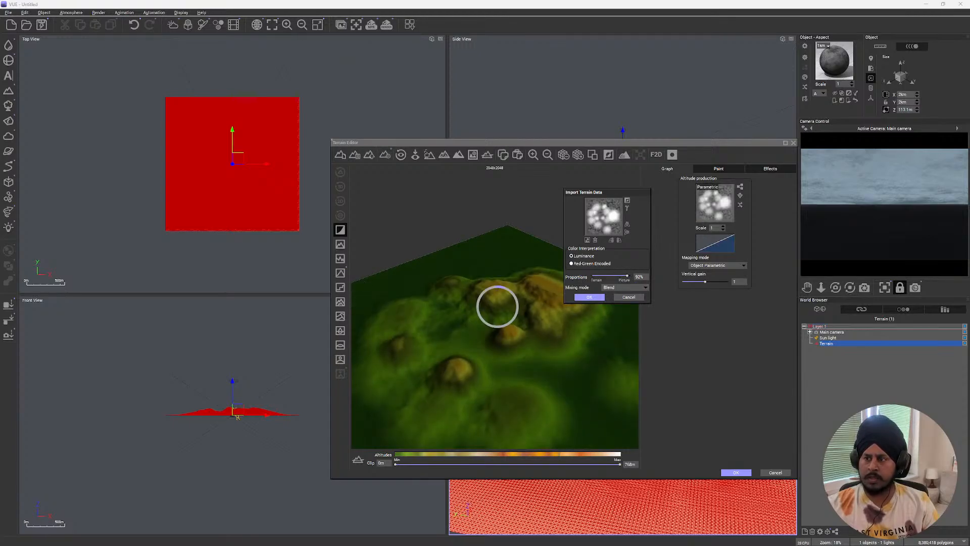
{"action": "left_click", "coordinate": [590, 297]}
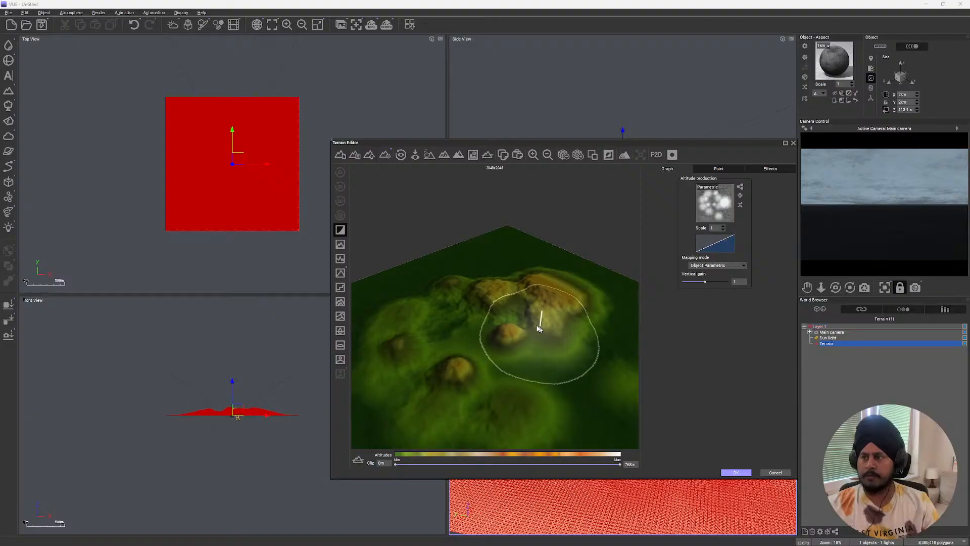
- Inspect the imported hills in the terrain preview and add an erosion effect to the terrain
{"action": "right_click_drag", "start_coordinate": [597, 291], "coordinate": [597, 323]}
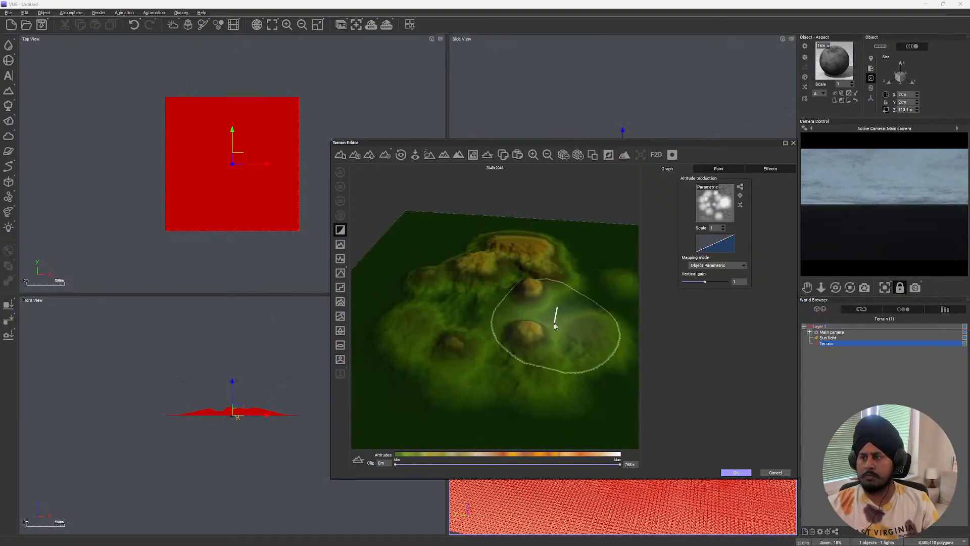
{"action": "scroll", "coordinate": [554, 325], "scroll_direction": "up", "scroll_amount": 5}
{"action": "scroll", "coordinate": [554, 324], "scroll_direction": "down", "scroll_amount": 6}
{"action": "mouse_move", "coordinate": [422, 281]}
{"action": "right_mouse_down"}
{"action": "mouse_move", "coordinate": [529, 254]}
{"action": "mouse_move", "coordinate": [402, 268]}
{"action": "right_mouse_up"}
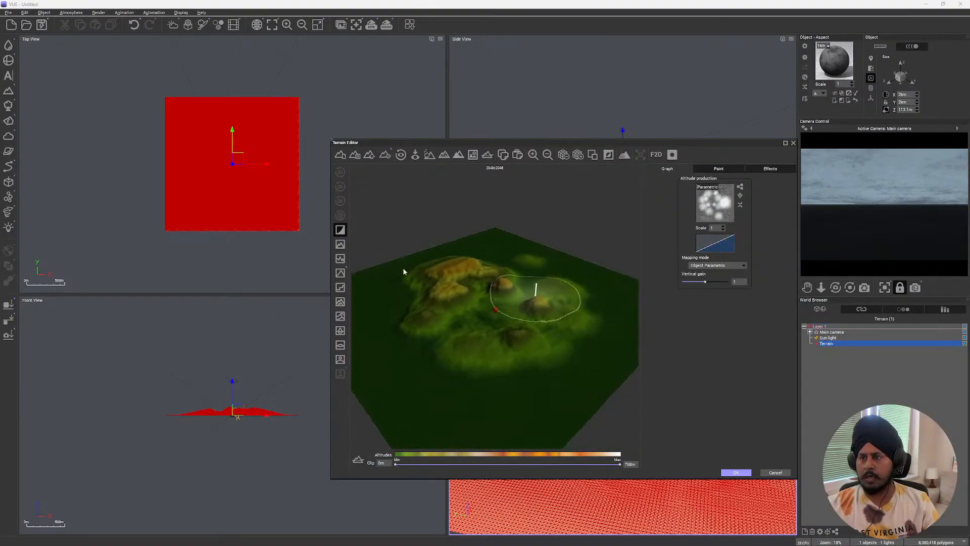
{"action": "left_click", "coordinate": [341, 273]}
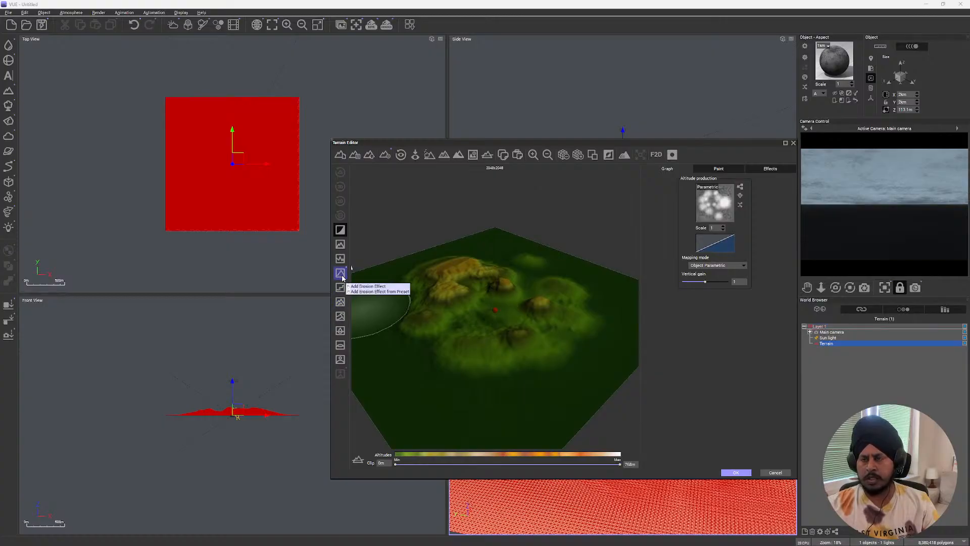
{"action": "left_click", "coordinate": [342, 278]}
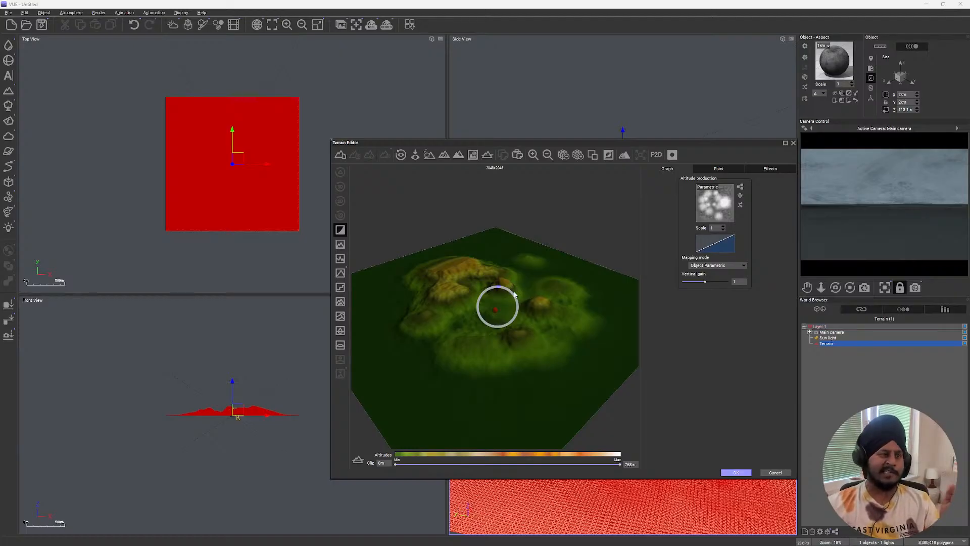
- Check the progress of the Gaea Build Swarm window and close it to stop the build
{"action": "mouse_move", "coordinate": [146, 537]}
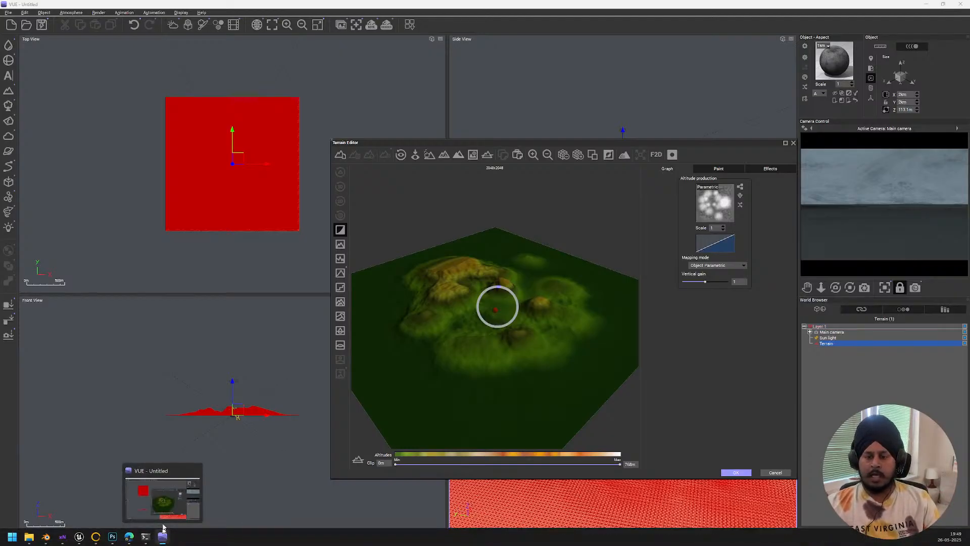
{"action": "left_click", "coordinate": [142, 518]}
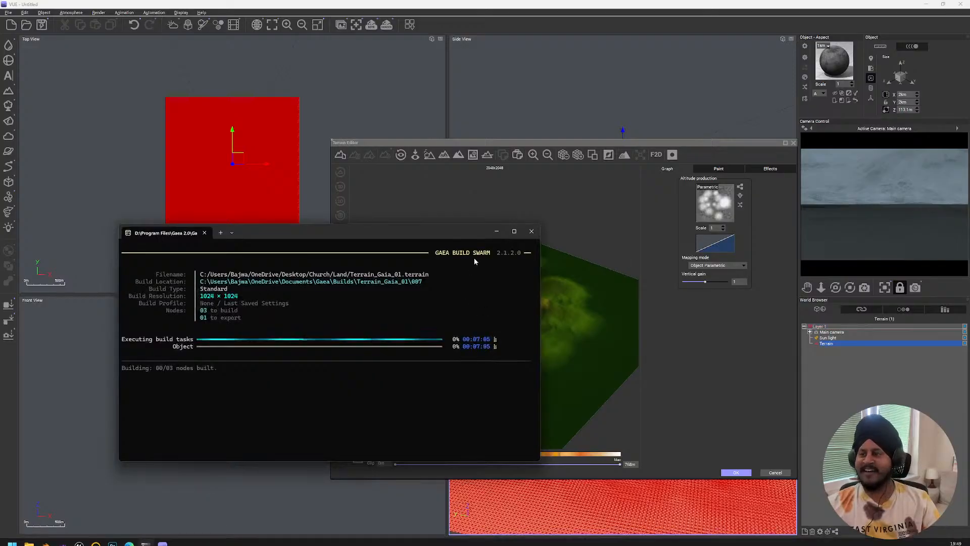
{"action": "left_click", "coordinate": [531, 231]}
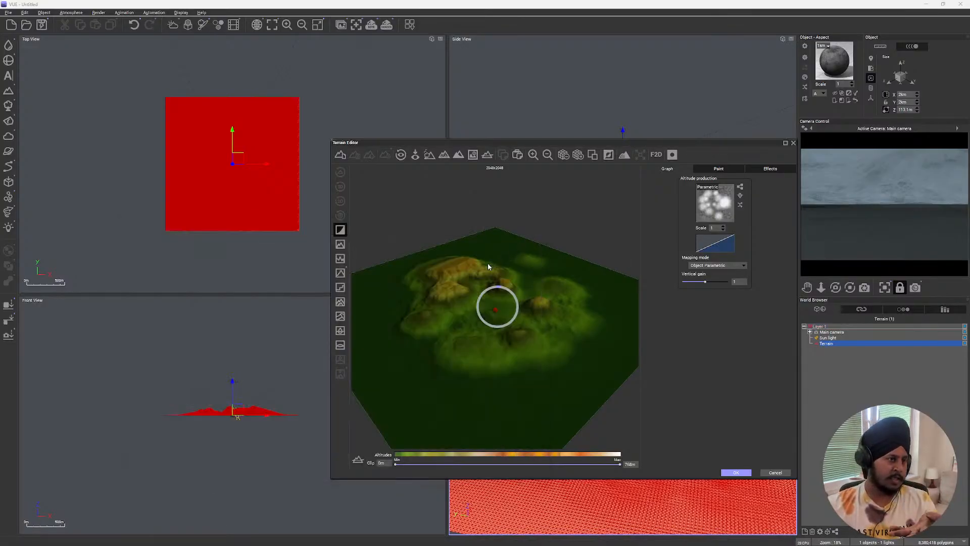
- Switch to Gaea and review the settings of the Erosion and Export nodes and the commands available for the Export node
{"action": "mouse_move", "coordinate": [226, 544]}
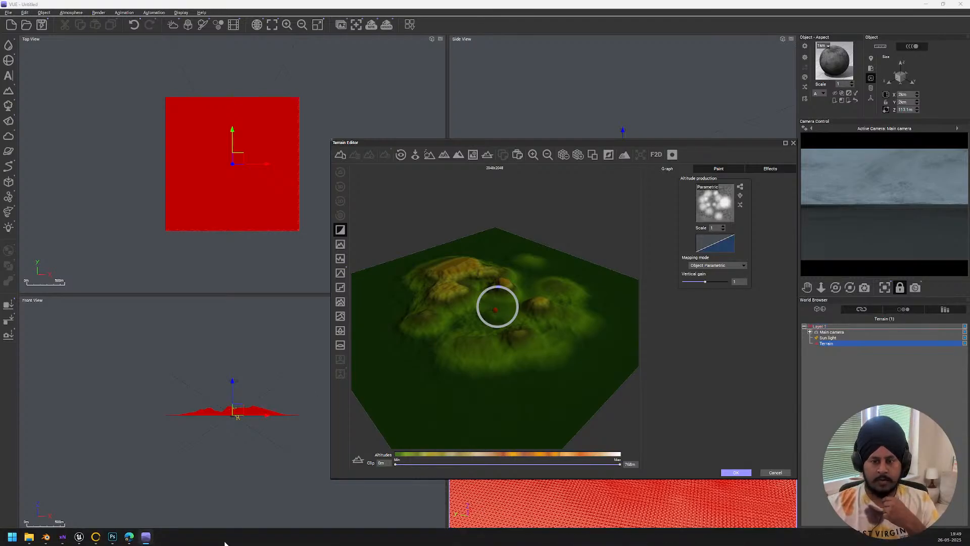
{"action": "left_click", "coordinate": [98, 536]}
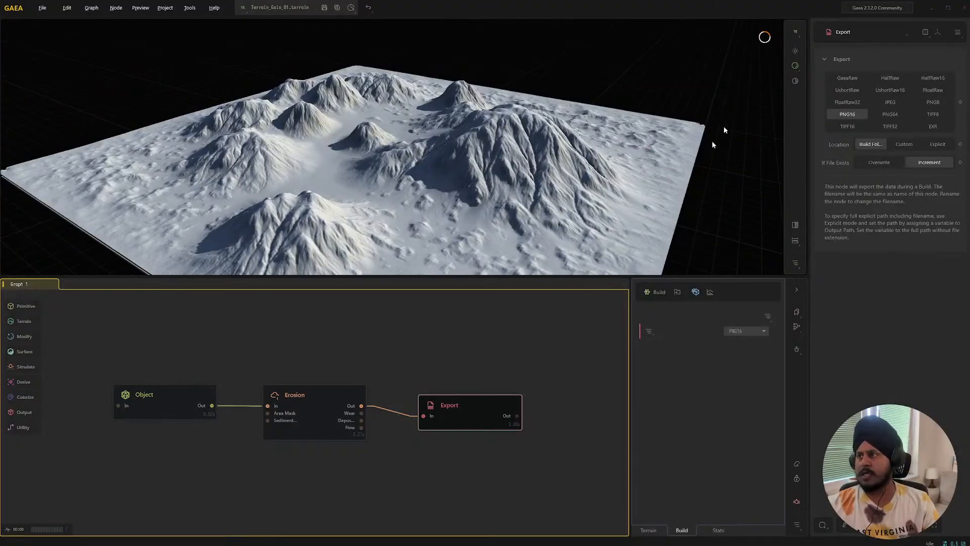
{"action": "left_click", "coordinate": [333, 395]}
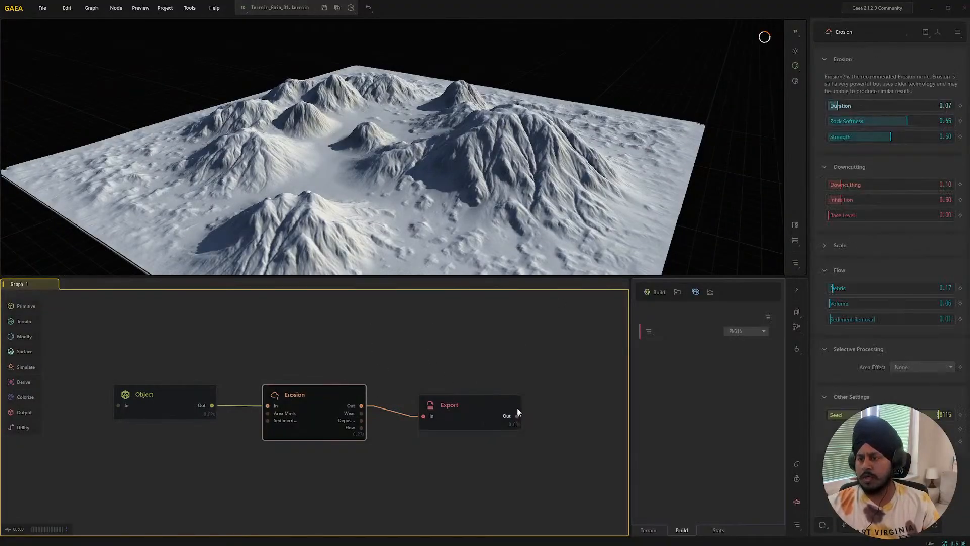
{"action": "left_click", "coordinate": [493, 401]}
{"action": "right_click", "coordinate": [489, 401]}
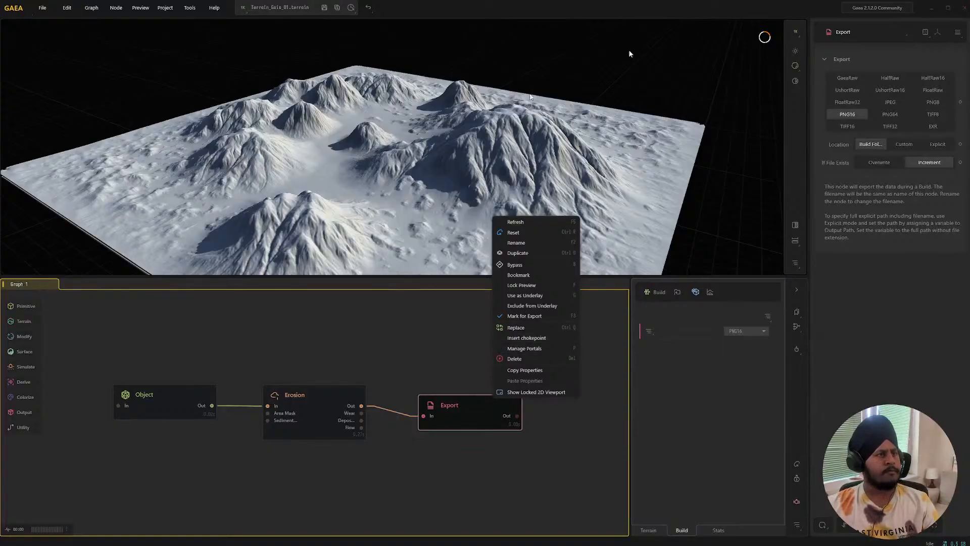
{"action": "left_click", "coordinate": [489, 14]}
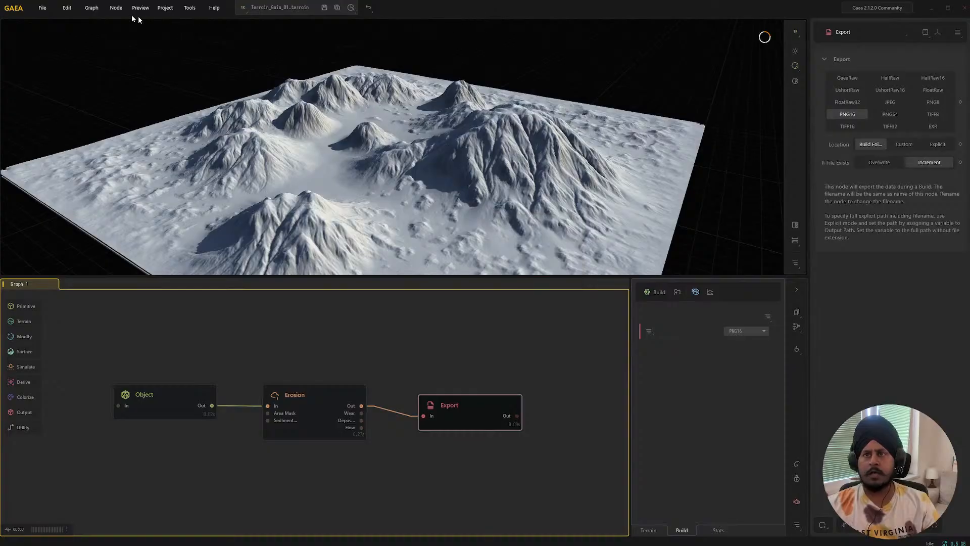
- Try to repair a project file with the Repair File command
{"action": "left_click", "coordinate": [41, 10]}
{"action": "mouse_move", "coordinate": [66, 116]}
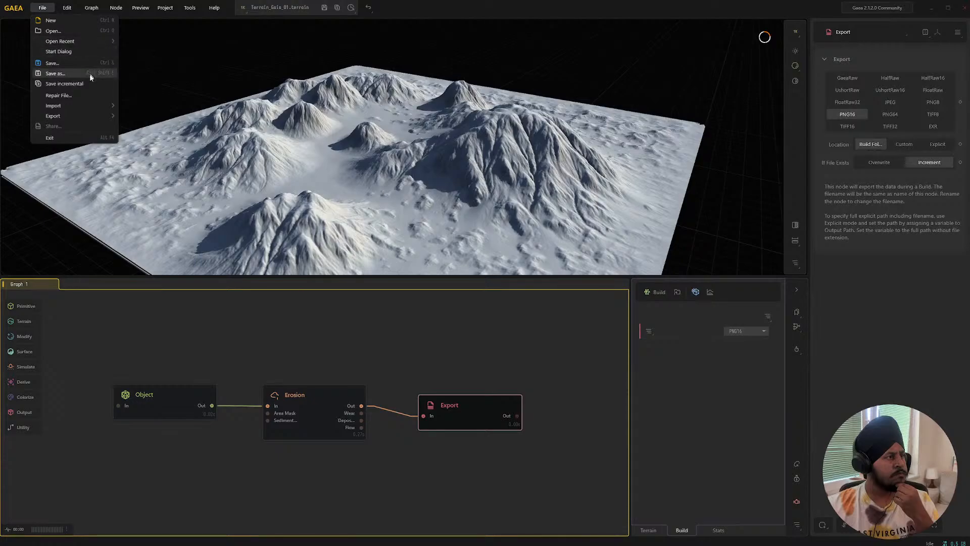
{"action": "left_click", "coordinate": [89, 98]}
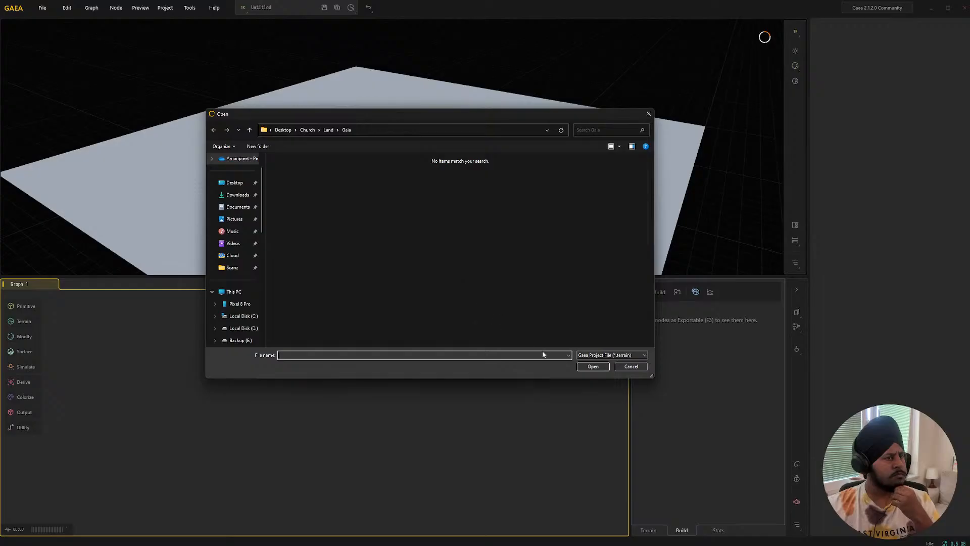
{"action": "left_click_drag", "start_coordinate": [515, 121], "coordinate": [296, 108]}
{"action": "left_click", "coordinate": [413, 354]}
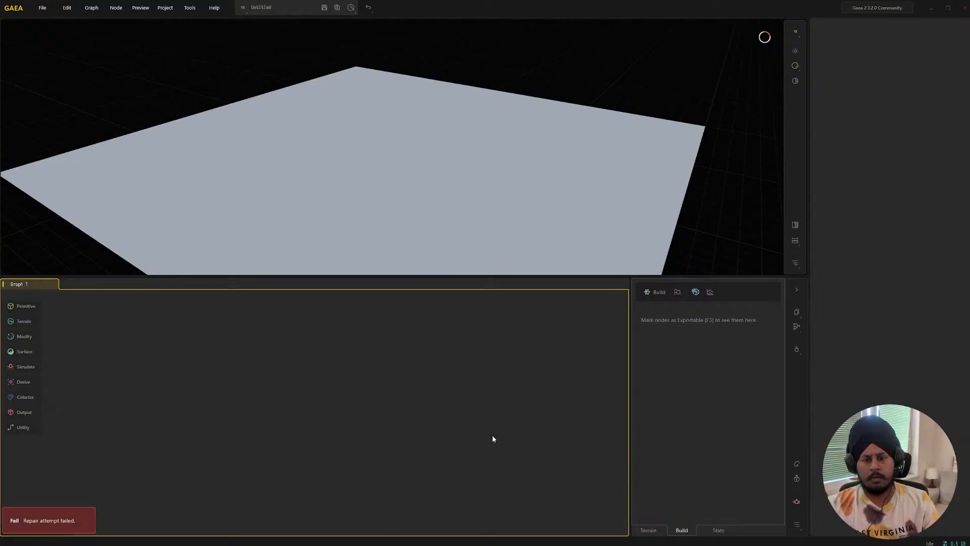
- Reopen the recent project Terrain_Gaia_01.terrain
{"action": "left_click", "coordinate": [43, 7]}
{"action": "mouse_move", "coordinate": [84, 42]}
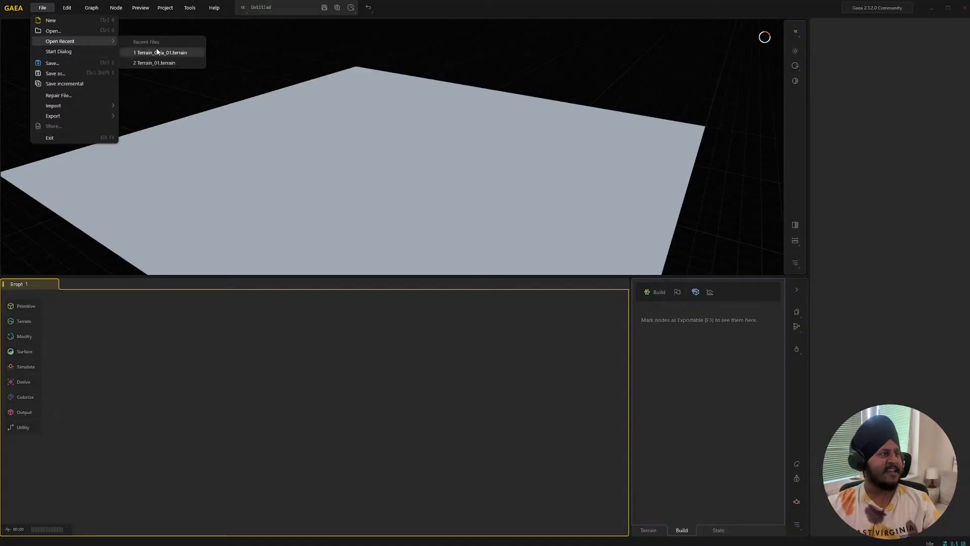
{"action": "left_click", "coordinate": [160, 52]}
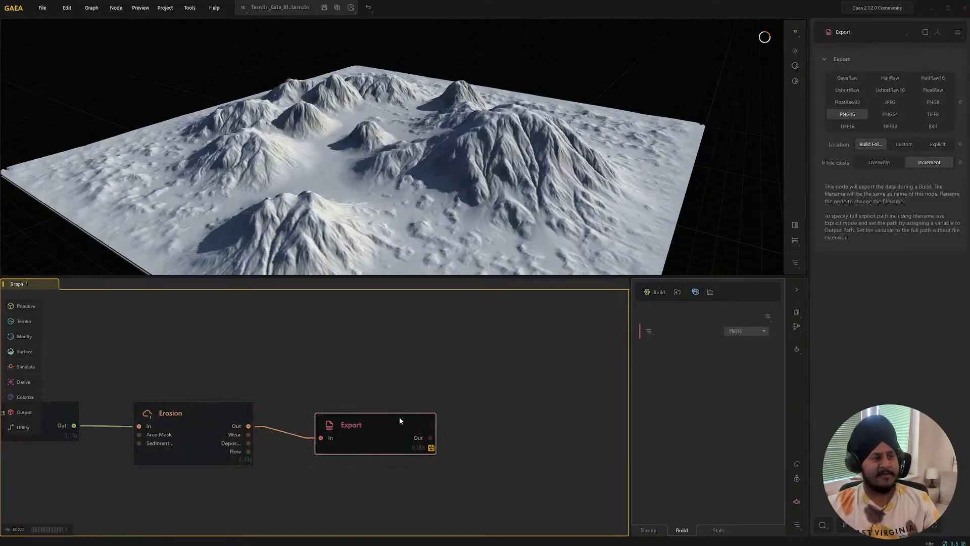
- Download the Gaea2Unreal plugin archive from Gaea's plugin installation options
{"action": "left_click", "coordinate": [188, 8]}
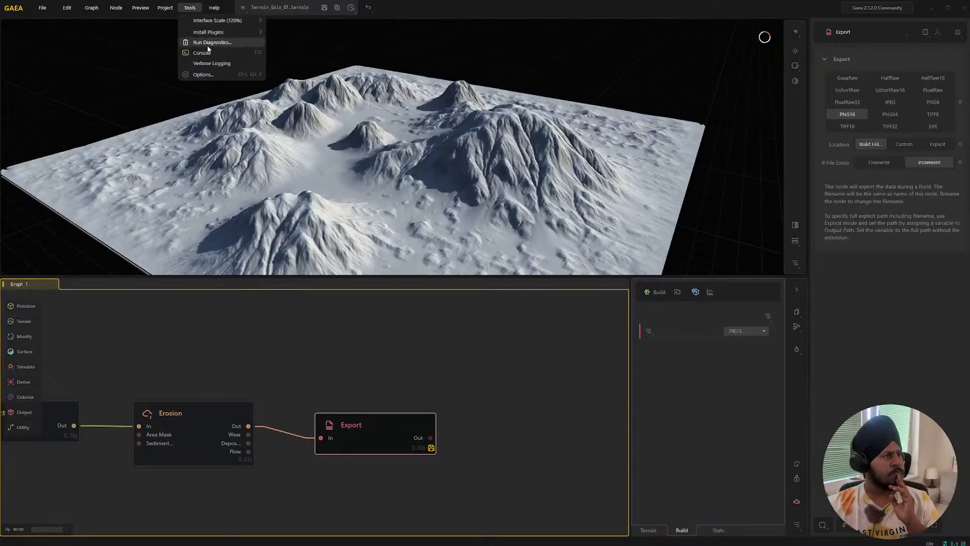
{"action": "mouse_move", "coordinate": [223, 33]}
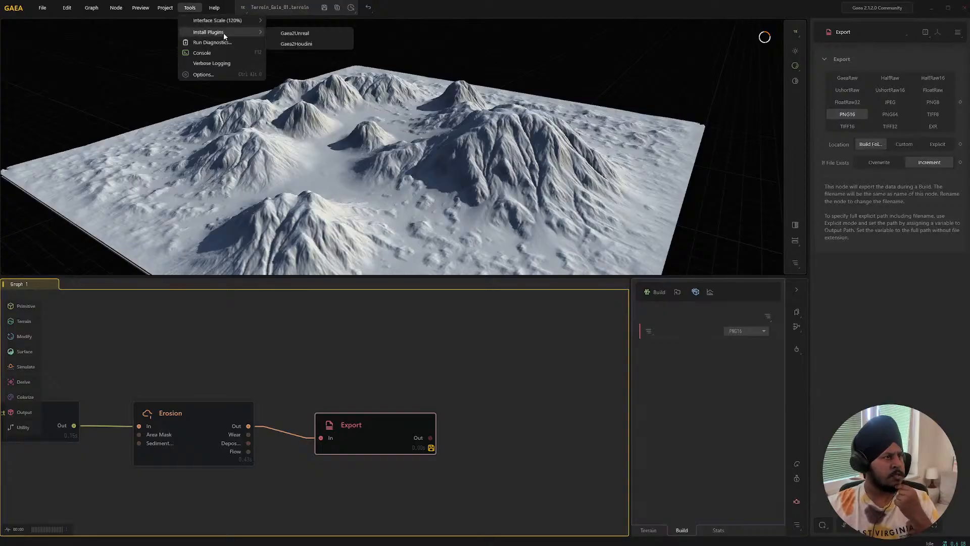
{"action": "left_click", "coordinate": [309, 34]}
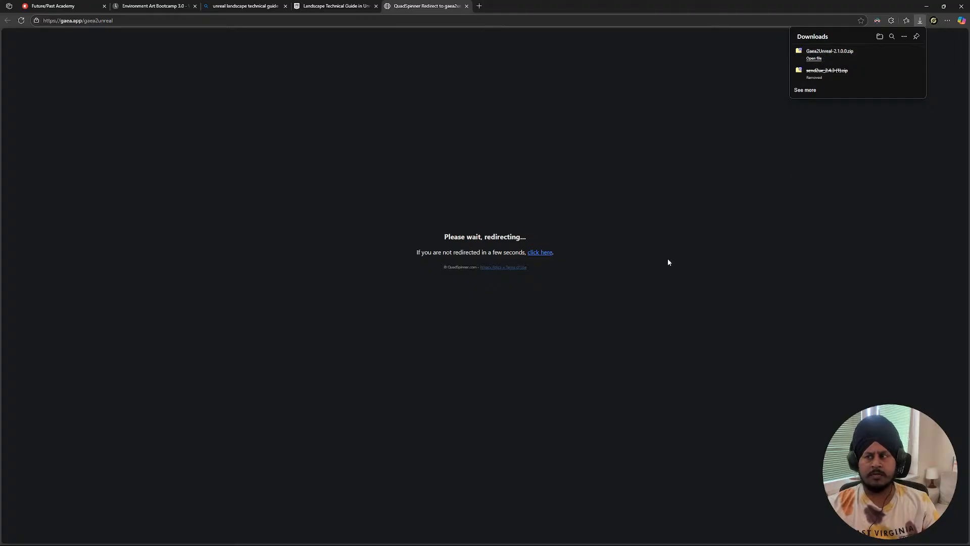
- Open the downloaded Gaea2Unreal-2.1.0.0.zip, read the plugin's install subpath in Readme.txt, and return to Gaea
{"action": "left_click", "coordinate": [814, 58]}
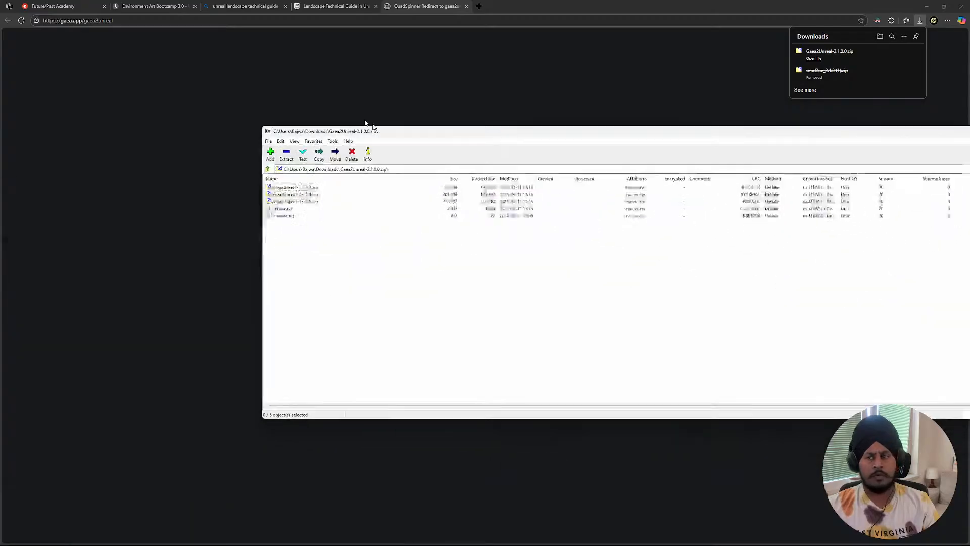
{"action": "left_click", "coordinate": [189, 192]}
{"action": "double_click", "coordinate": [189, 192]}
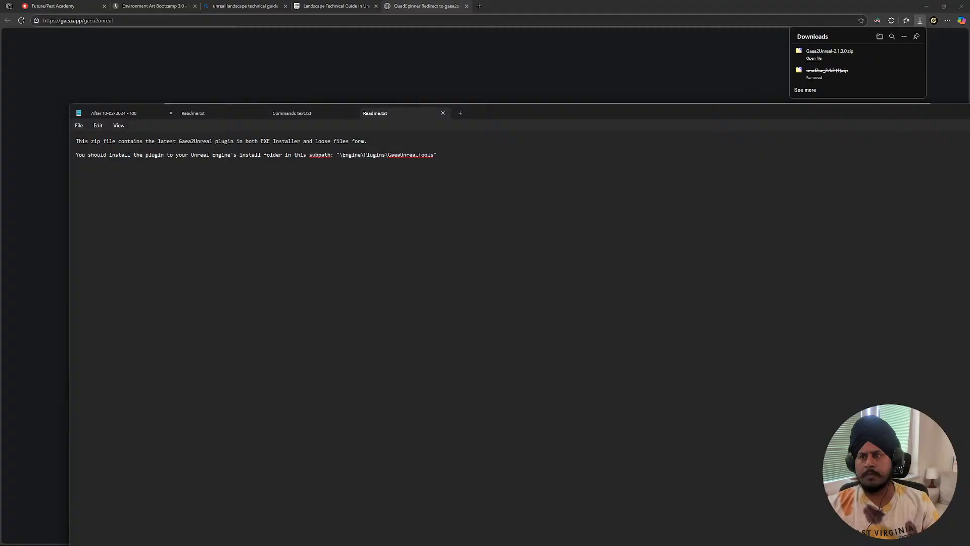
{"action": "left_click_drag", "start_coordinate": [433, 154], "coordinate": [388, 154]}
{"action": "left_click_drag", "start_coordinate": [550, 115], "coordinate": [586, 545]}
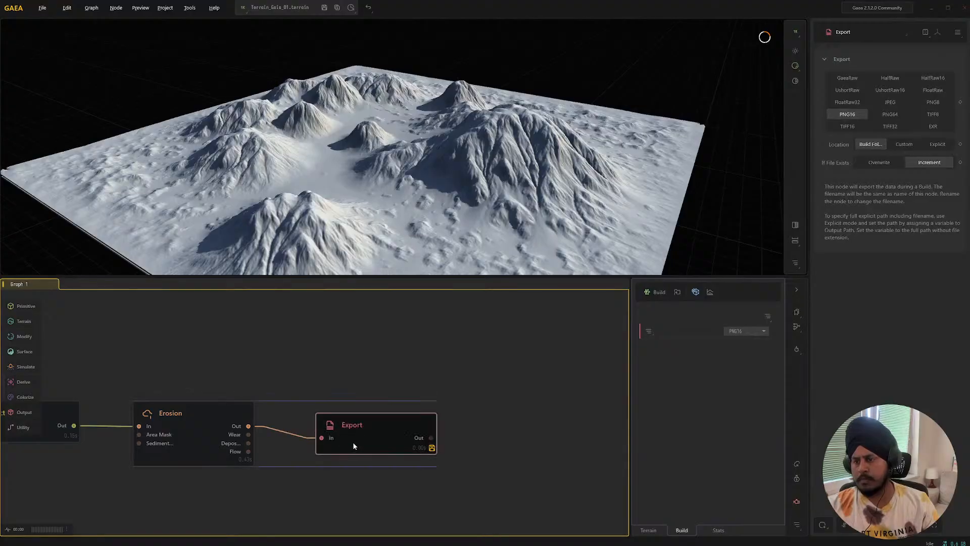
{"action": "double_click", "coordinate": [369, 439]}
{"action": "double_click", "coordinate": [331, 445]}
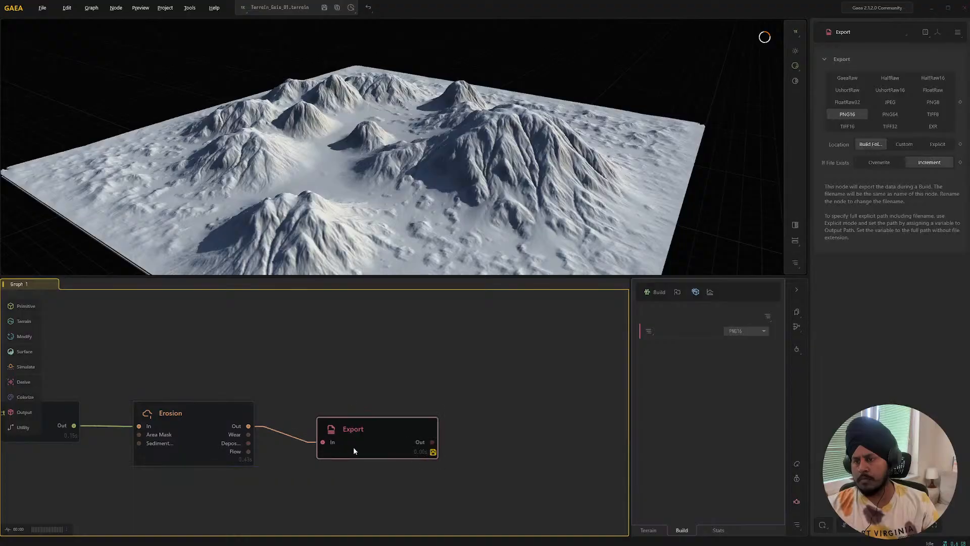
{"action": "right_click", "coordinate": [366, 450]}
{"action": "left_click", "coordinate": [386, 468]}
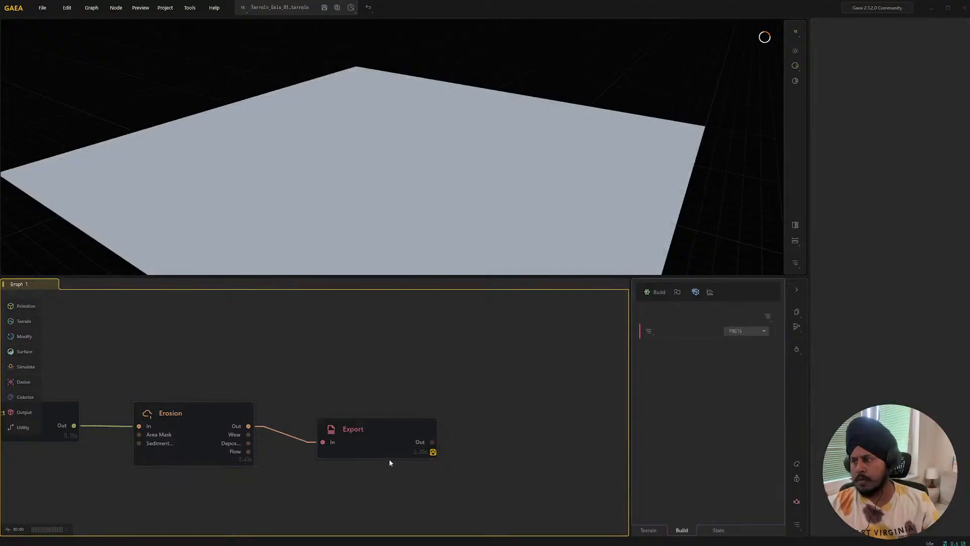
{"action": "left_click_drag", "start_coordinate": [381, 436], "coordinate": [381, 433]}
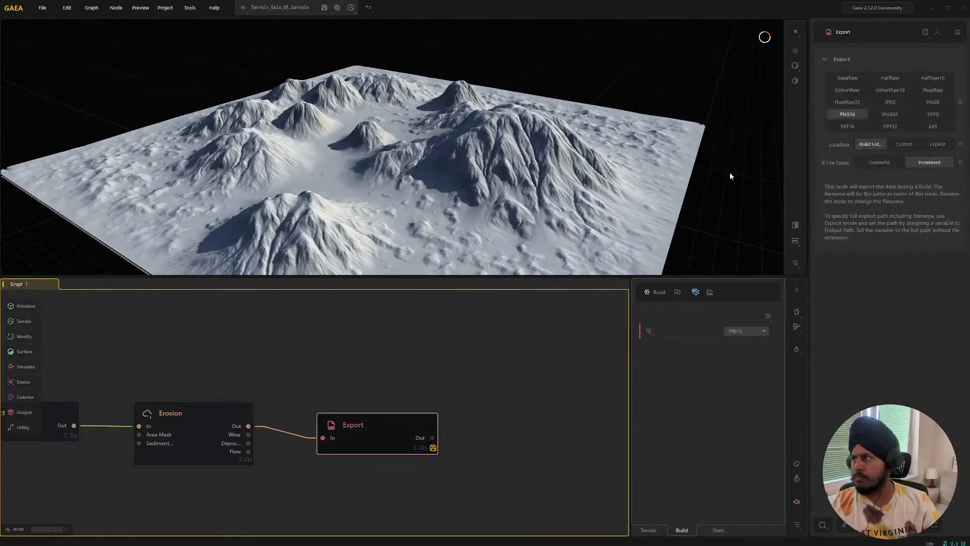
- Try the terrain preview at 512 x 512 resolution and switch it back to 1024 x 1024
{"action": "left_click", "coordinate": [796, 31]}
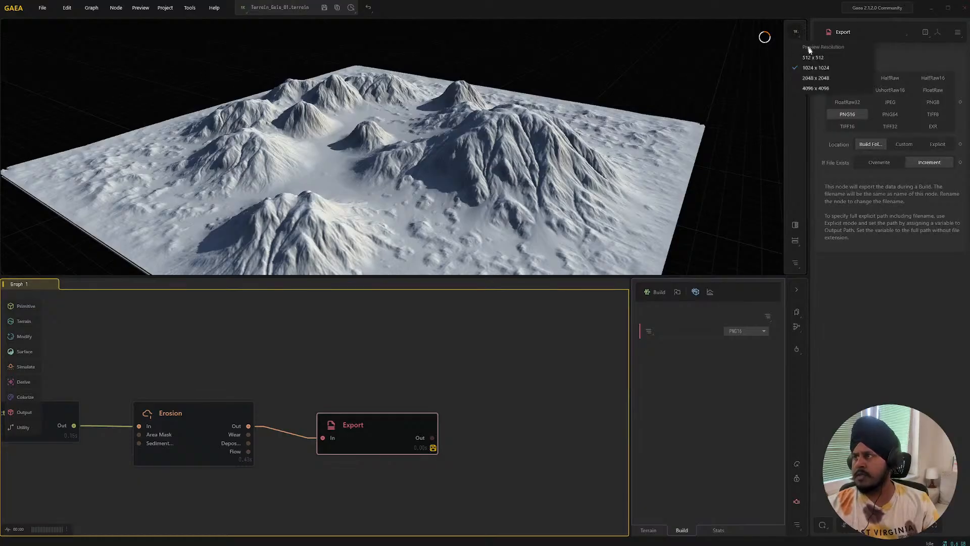
{"action": "left_click", "coordinate": [807, 55]}
{"action": "left_click", "coordinate": [796, 33]}
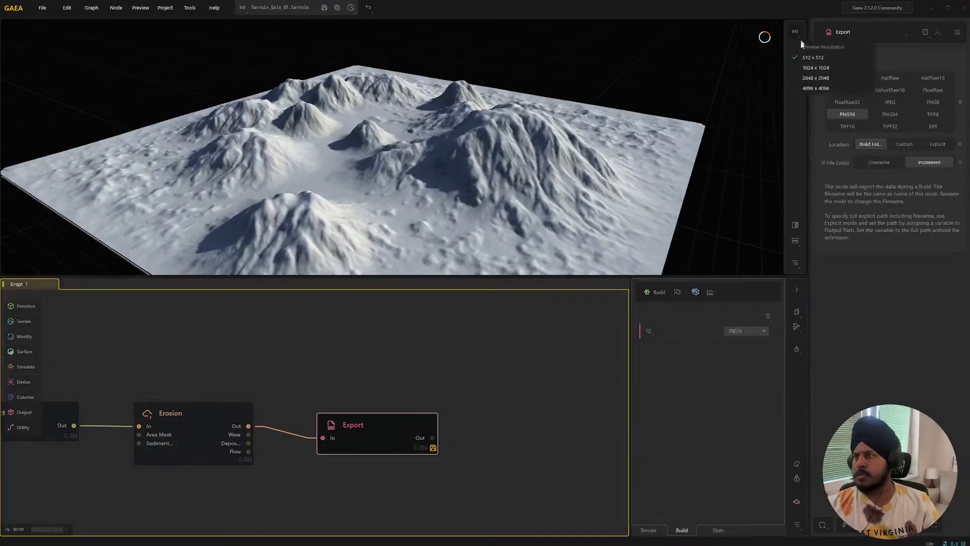
{"action": "left_click", "coordinate": [808, 68]}
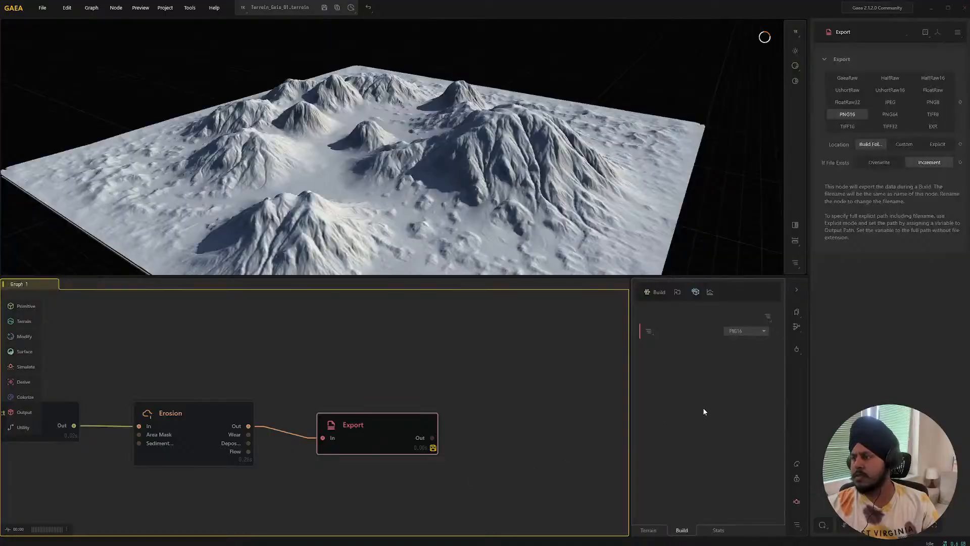
- Keep the export format as PNG16 and the location as the build folder, and start the terrain build at 1024 x 1024
{"action": "left_click", "coordinate": [757, 331]}
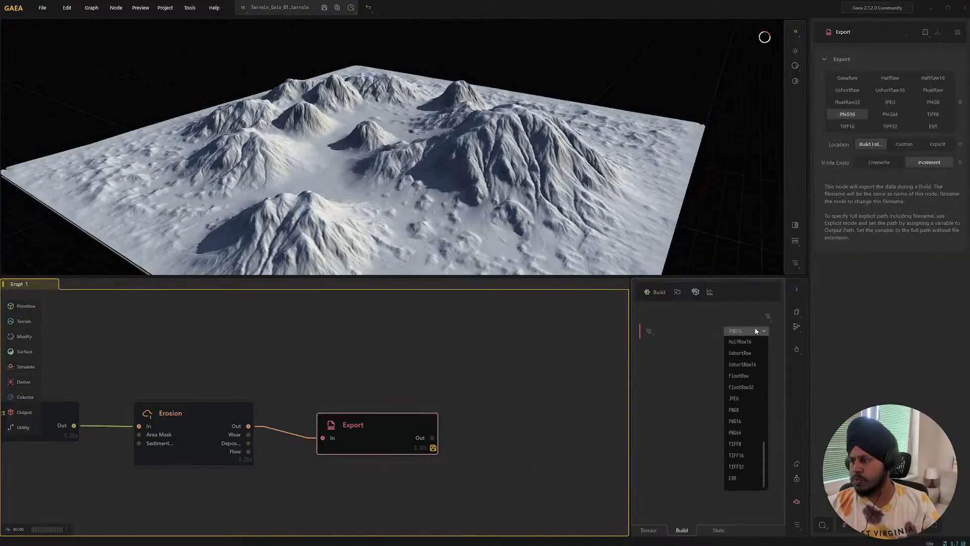
{"action": "left_click", "coordinate": [755, 330]}
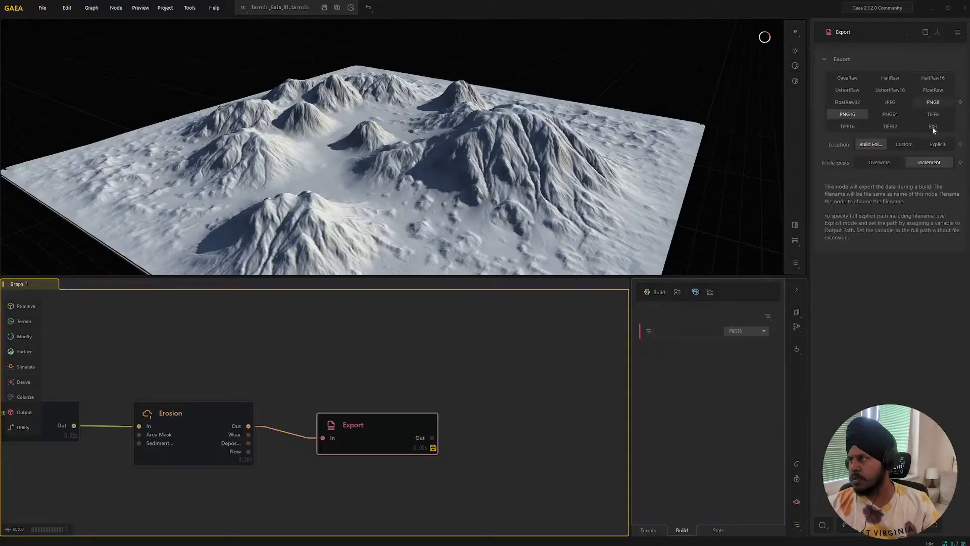
{"action": "left_click", "coordinate": [939, 145]}
{"action": "left_click", "coordinate": [871, 145]}
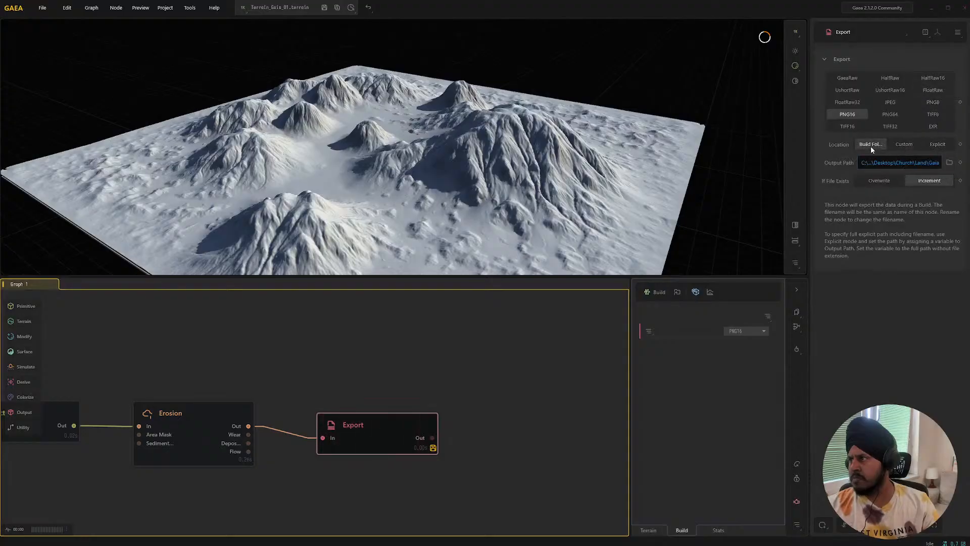
{"action": "left_click", "coordinate": [657, 291]}
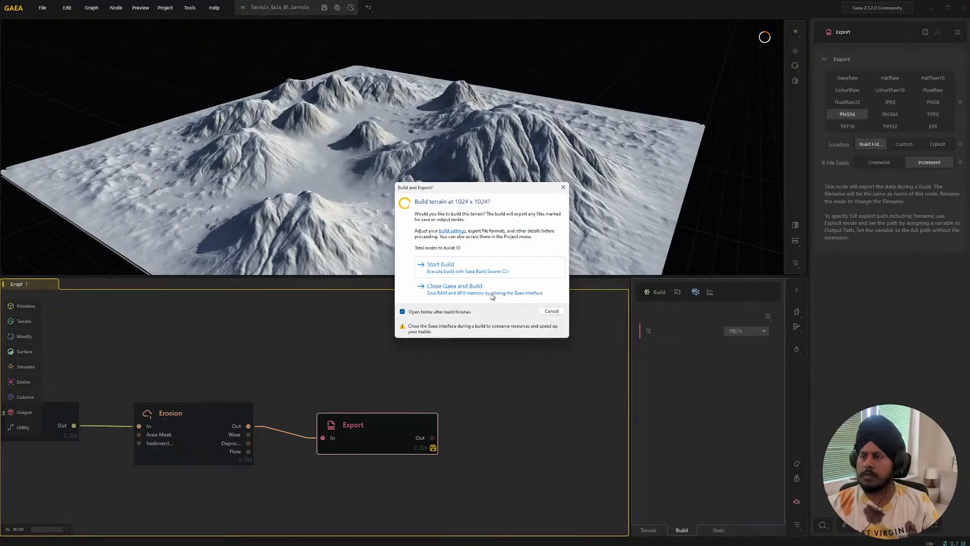
{"action": "left_click", "coordinate": [460, 265]}
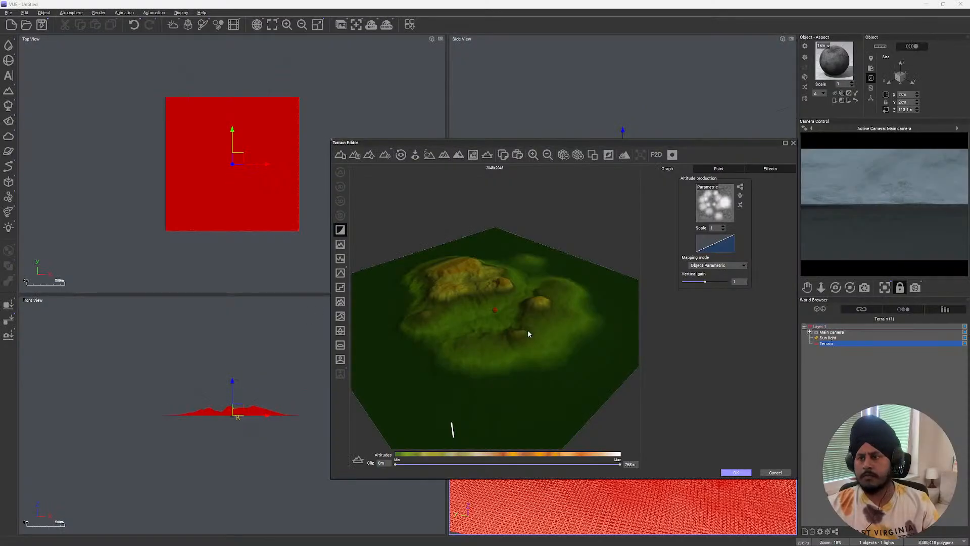
- In VUE's Terrain Editor, inspect the terrain and undo the last two edits to remove the imported height map
{"action": "middle_click_drag", "start_coordinate": [489, 303], "coordinate": [508, 275]}
{"action": "right_click_drag", "start_coordinate": [476, 317], "coordinate": [588, 292]}
{"action": "scroll", "coordinate": [483, 294], "scroll_direction": "up", "scroll_amount": 5}
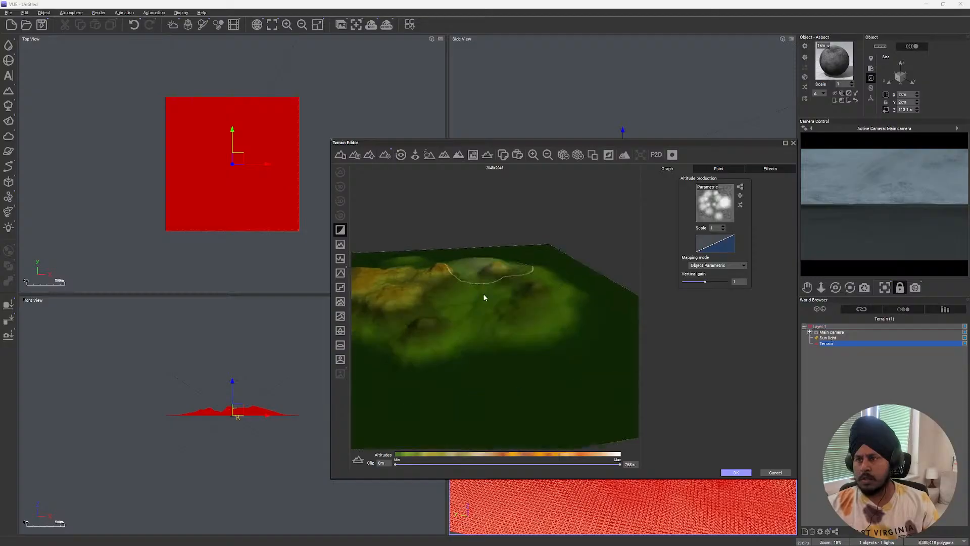
{"action": "scroll", "coordinate": [483, 294], "scroll_direction": "down", "scroll_amount": 4}
{"action": "mouse_move", "coordinate": [482, 295]}
{"action": "right_mouse_down"}
{"action": "mouse_move", "coordinate": [518, 296]}
{"action": "mouse_move", "coordinate": [511, 365]}
{"action": "mouse_move", "coordinate": [514, 294]}
{"action": "mouse_move", "coordinate": [459, 311]}
{"action": "right_mouse_up"}
{"action": "key", "text": "ctrl+z"}
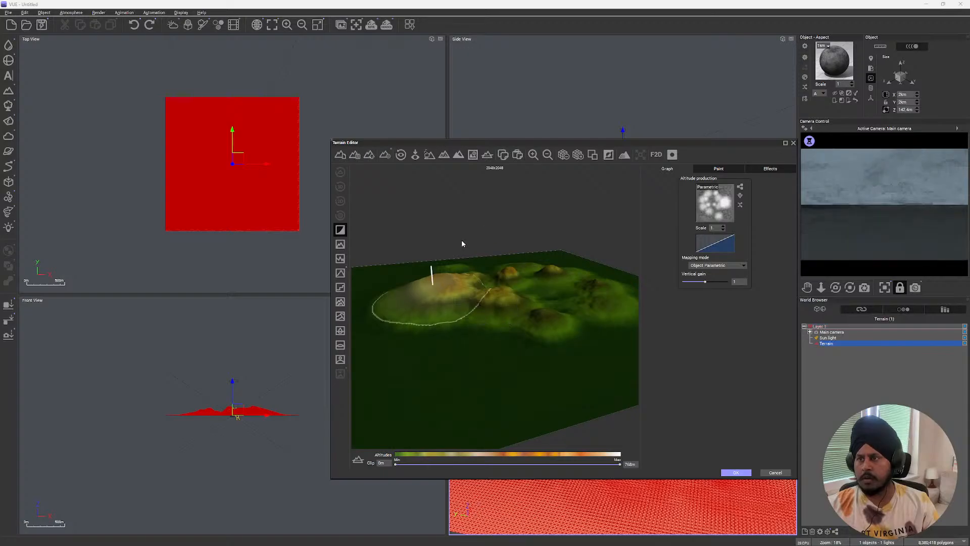
{"action": "key", "text": "ctrl+z"}
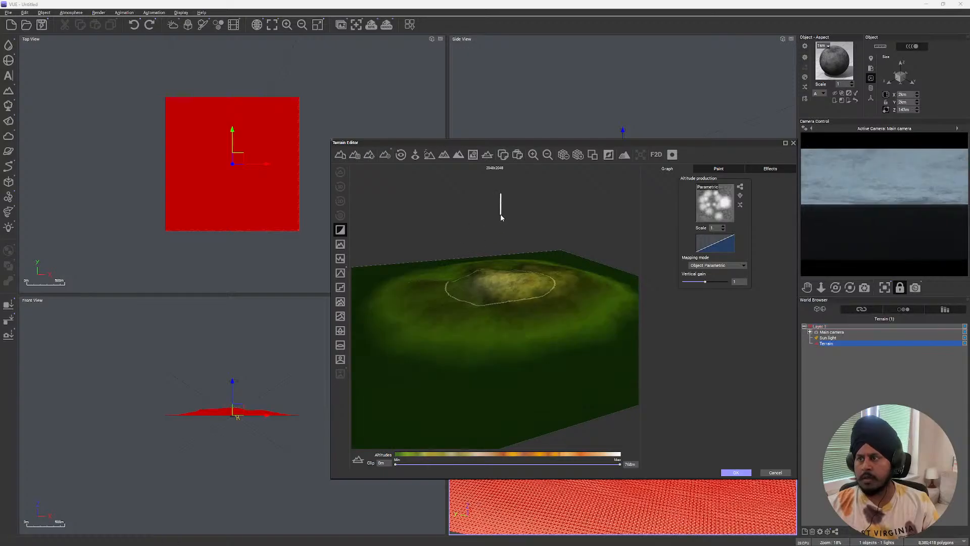
{"action": "mouse_move", "coordinate": [502, 214]}
{"action": "right_mouse_down"}
{"action": "mouse_move", "coordinate": [487, 254]}
{"action": "mouse_move", "coordinate": [428, 155]}
{"action": "right_mouse_up"}
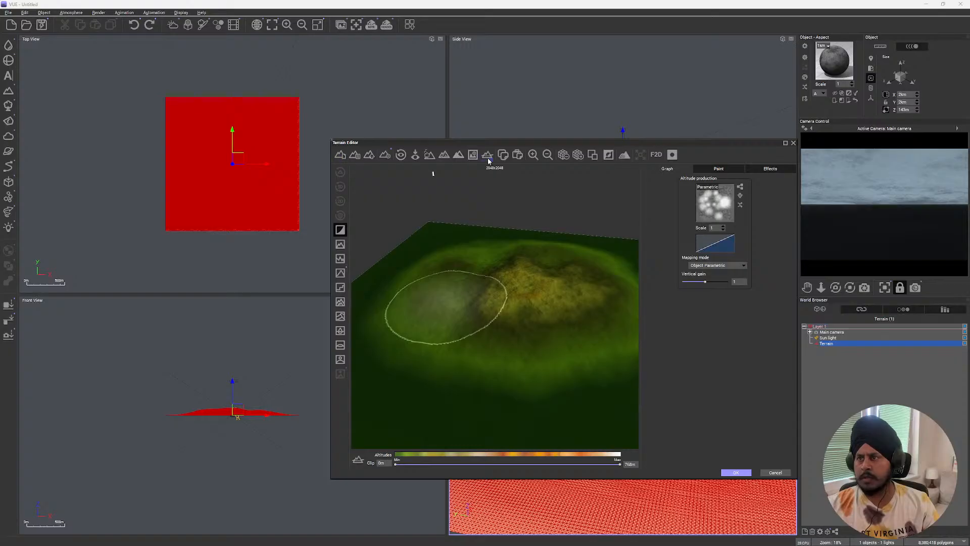
- Import the darker Landscape_xN height map from the Land folder as terrain data and set its proportion to 100%
{"action": "left_click", "coordinate": [341, 230]}
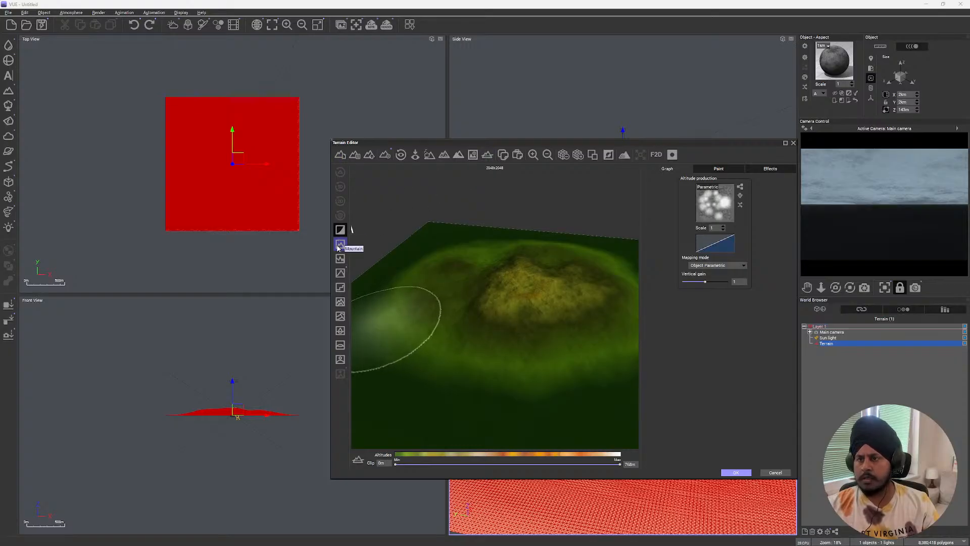
{"action": "left_click", "coordinate": [341, 359]}
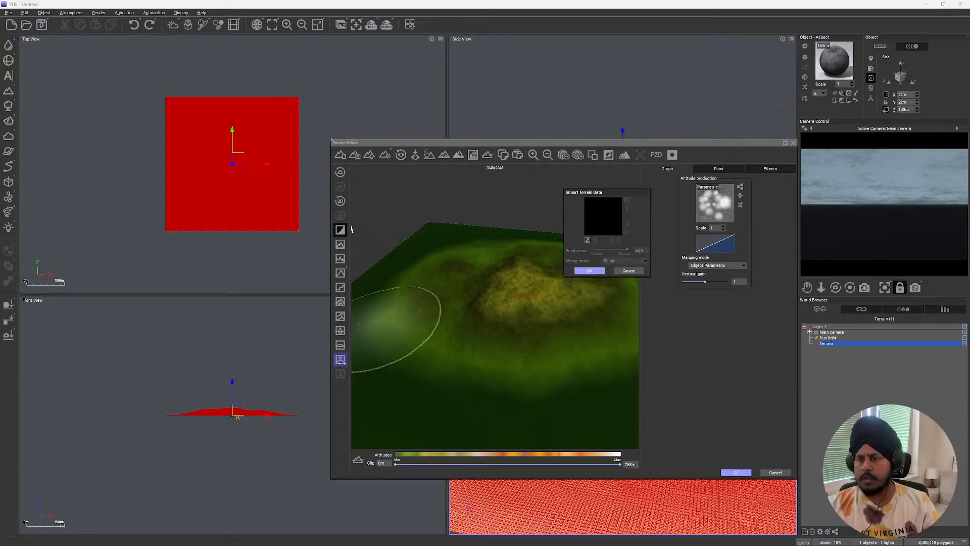
{"action": "left_click", "coordinate": [586, 241]}
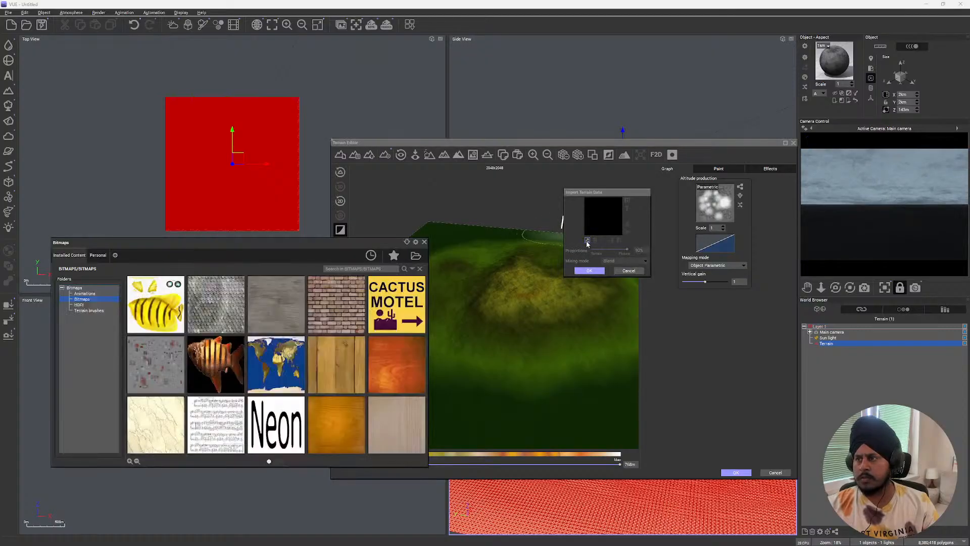
{"action": "left_click", "coordinate": [416, 256]}
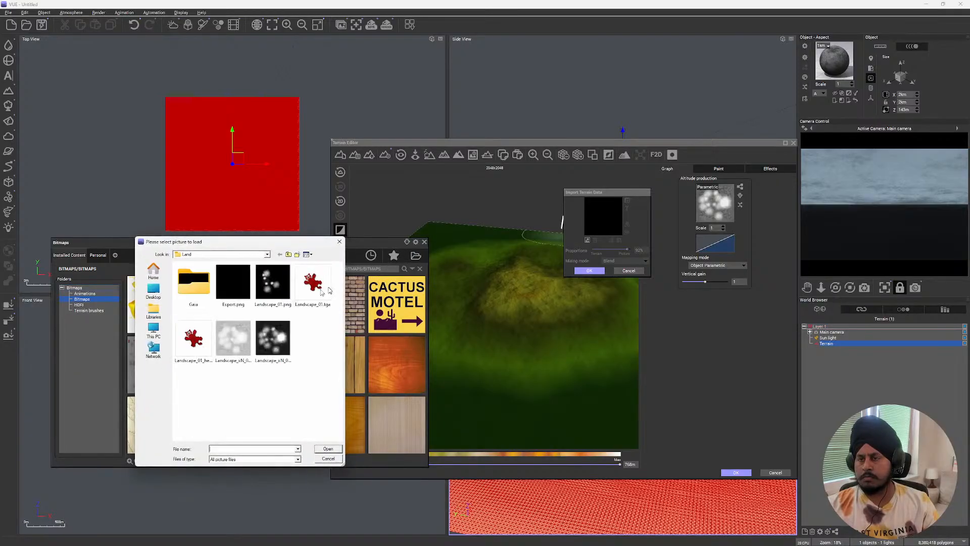
{"action": "double_click", "coordinate": [268, 342]}
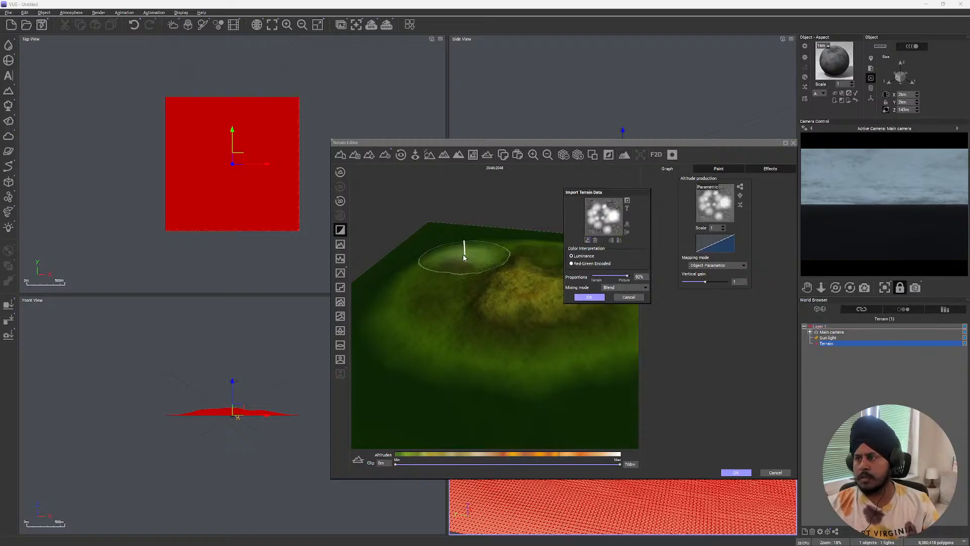
{"action": "mouse_move", "coordinate": [498, 195]}
{"action": "right_mouse_down"}
{"action": "mouse_move", "coordinate": [462, 202]}
{"action": "mouse_move", "coordinate": [510, 202]}
{"action": "right_mouse_up"}
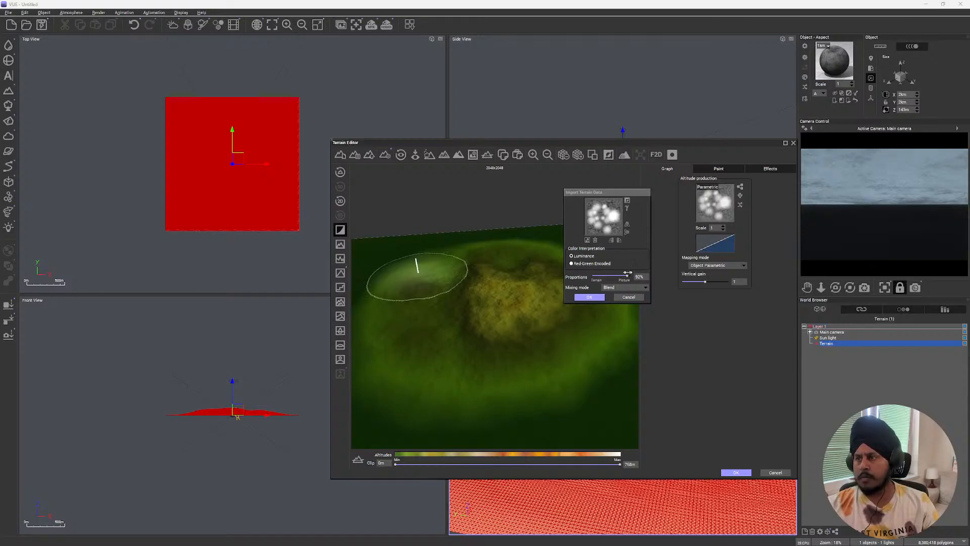
{"action": "mouse_move", "coordinate": [627, 276]}
{"action": "left_mouse_down"}
{"action": "mouse_move", "coordinate": [603, 275]}
{"action": "mouse_move", "coordinate": [628, 275]}
{"action": "left_mouse_up"}
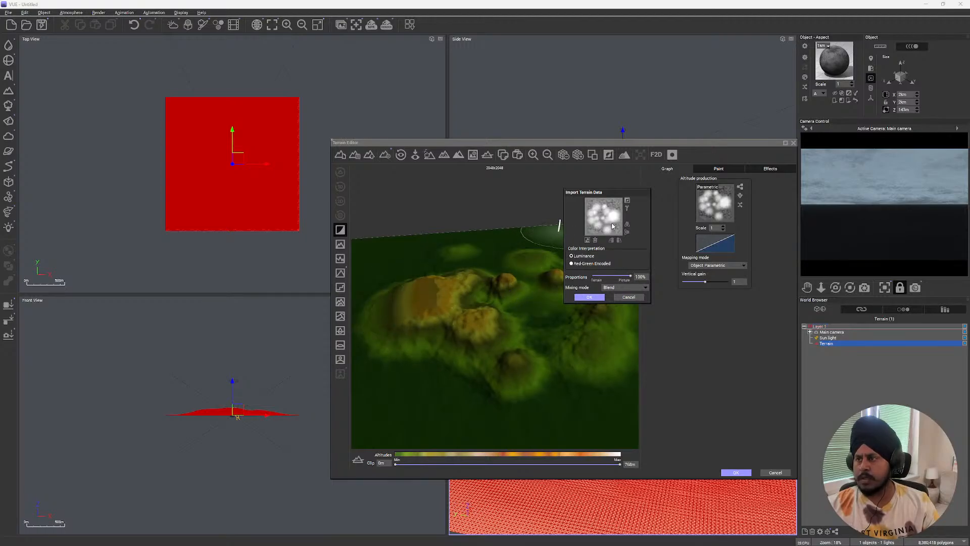
- Switch to xNormal, close the old height map preview and generate the height map again
{"action": "mouse_move", "coordinate": [202, 539]}
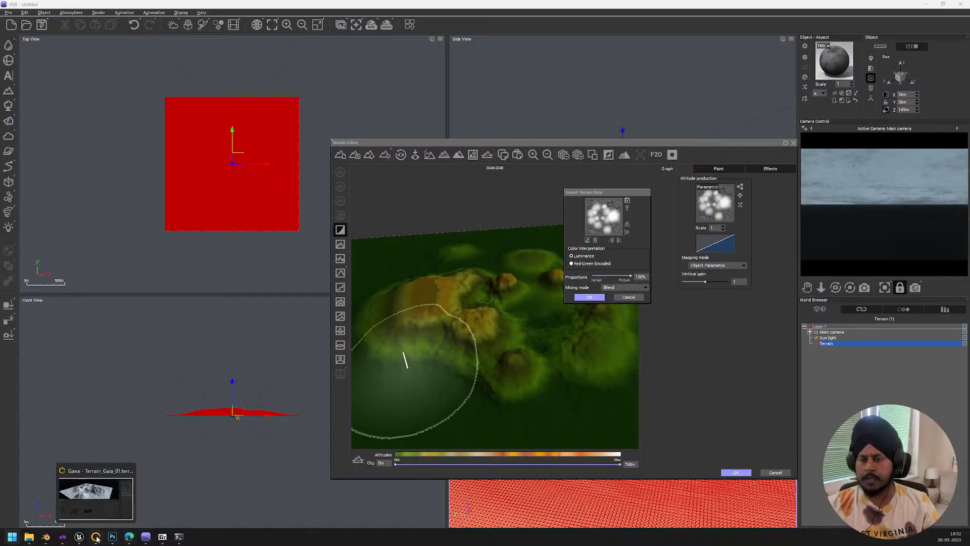
{"action": "mouse_move", "coordinate": [61, 541]}
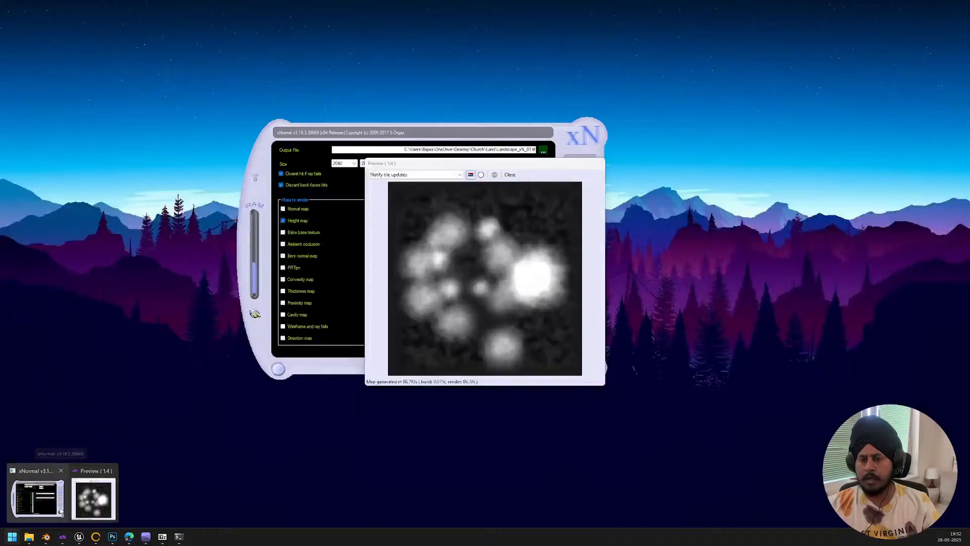
{"action": "left_click", "coordinate": [93, 469]}
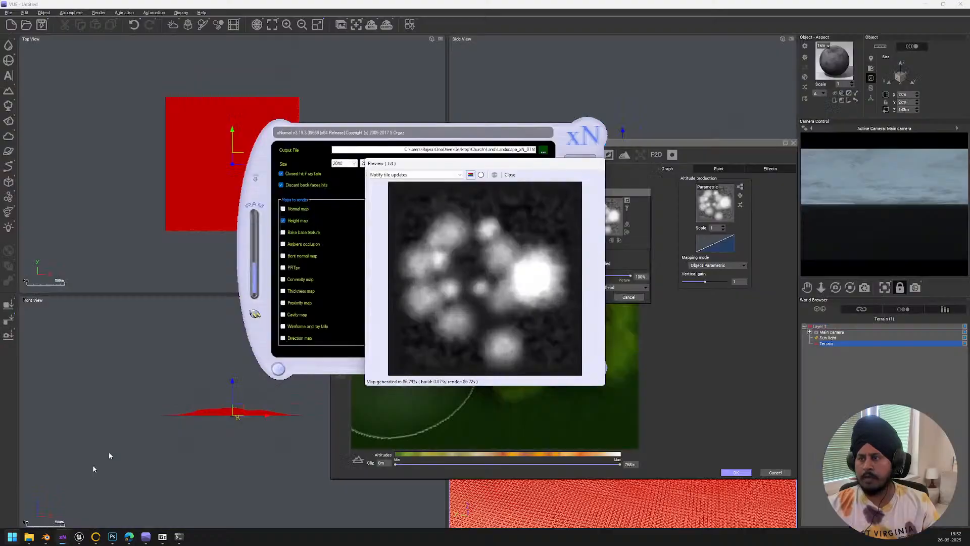
{"action": "left_click", "coordinate": [509, 174]}
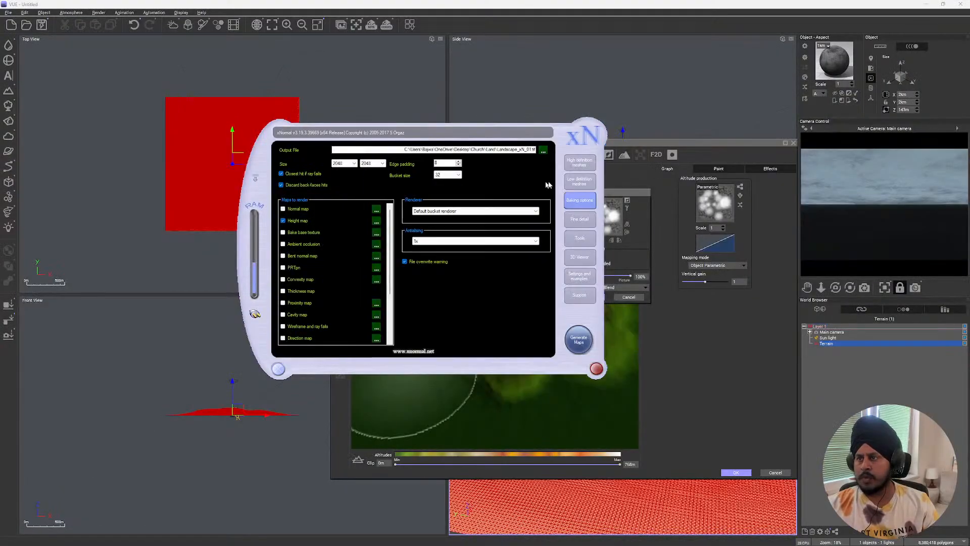
{"action": "left_click", "coordinate": [578, 340]}
{"action": "left_click", "coordinate": [511, 305]}
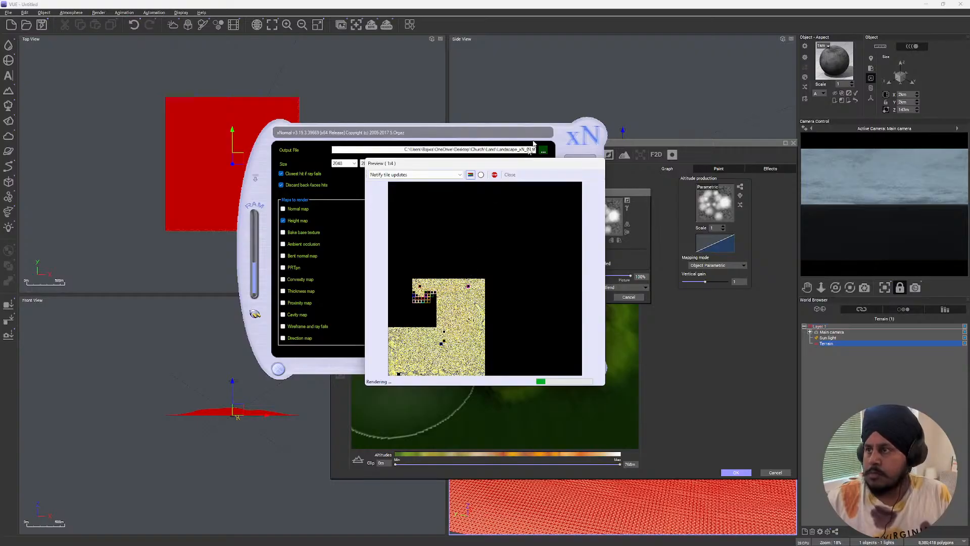
- Check the Gaea.Swarm build window and the Gaea project, and minimize Gaea
{"action": "mouse_move", "coordinate": [271, 534]}
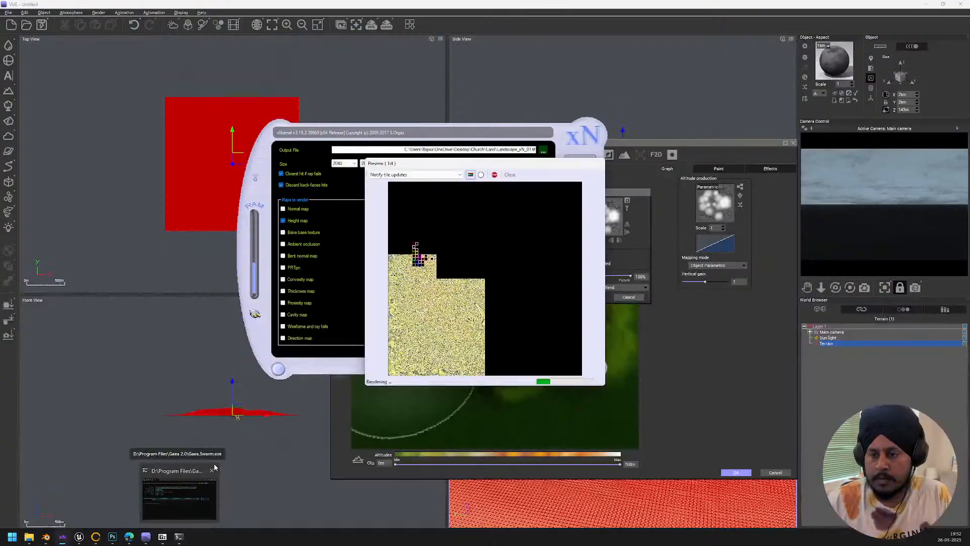
{"action": "left_click", "coordinate": [177, 505]}
{"action": "left_click", "coordinate": [714, 259]}
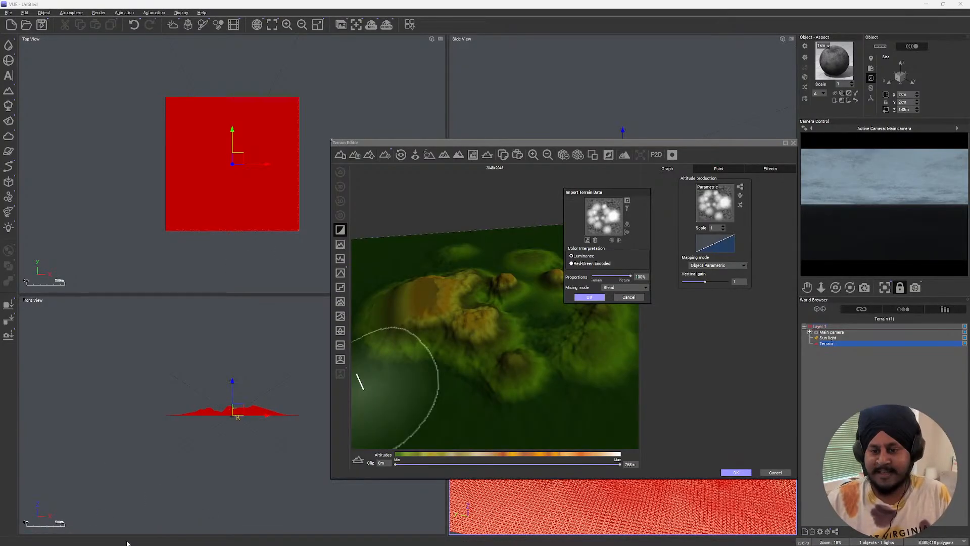
{"action": "left_click", "coordinate": [96, 540]}
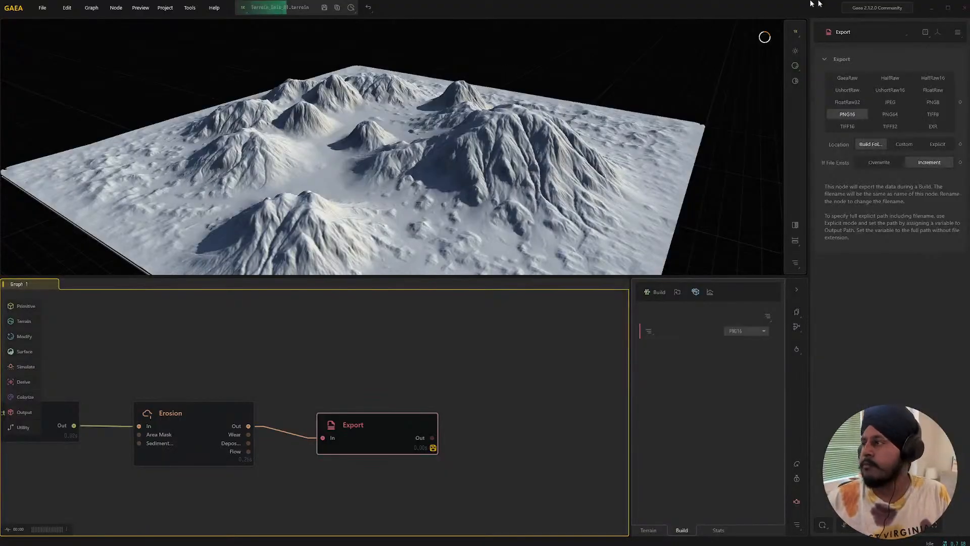
{"action": "left_click", "coordinate": [932, 11]}
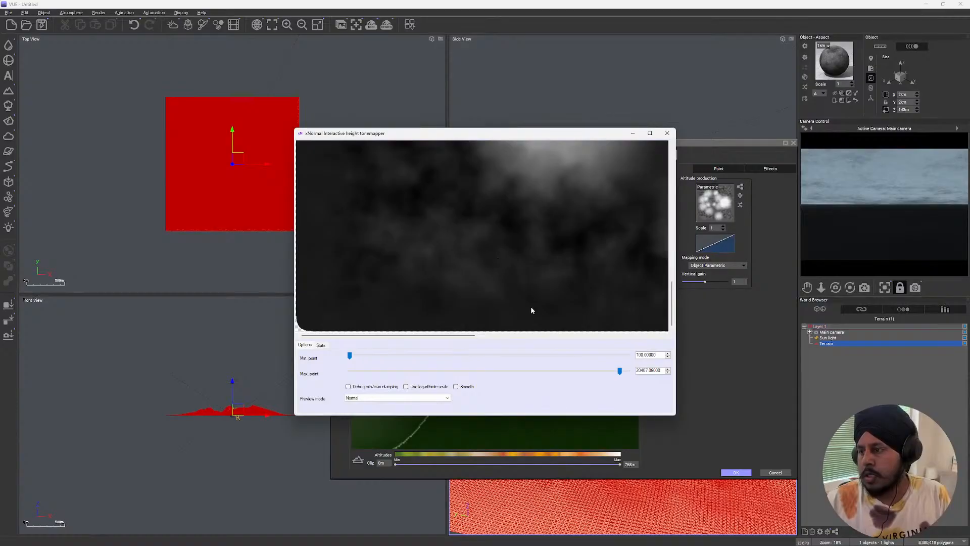
- Raise the max point in xNormal's height tonemapper to about 26,000, inspect the height map's tones, and close the tonemapper
{"action": "left_click_drag", "start_coordinate": [620, 371], "coordinate": [628, 371]}
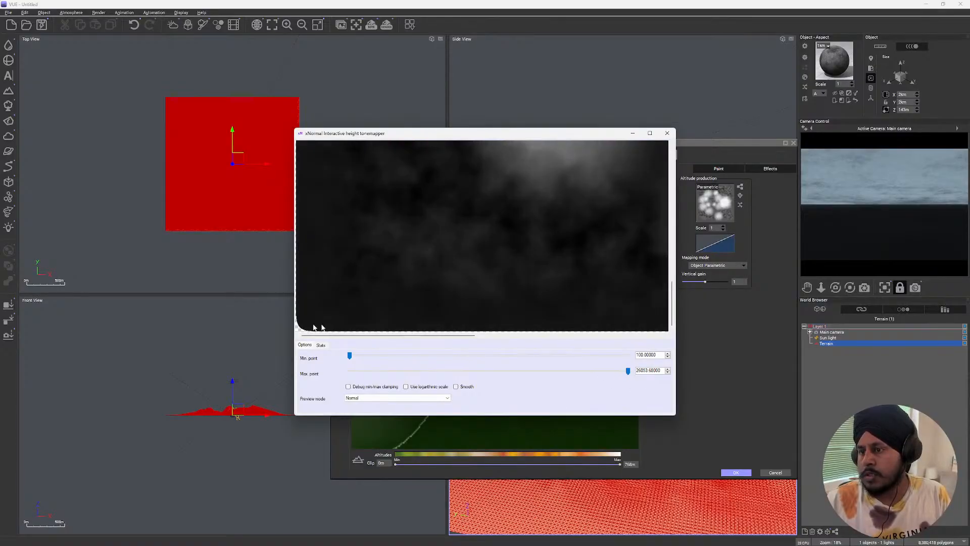
{"action": "scroll", "coordinate": [531, 245], "scroll_direction": "up", "scroll_amount": 6}
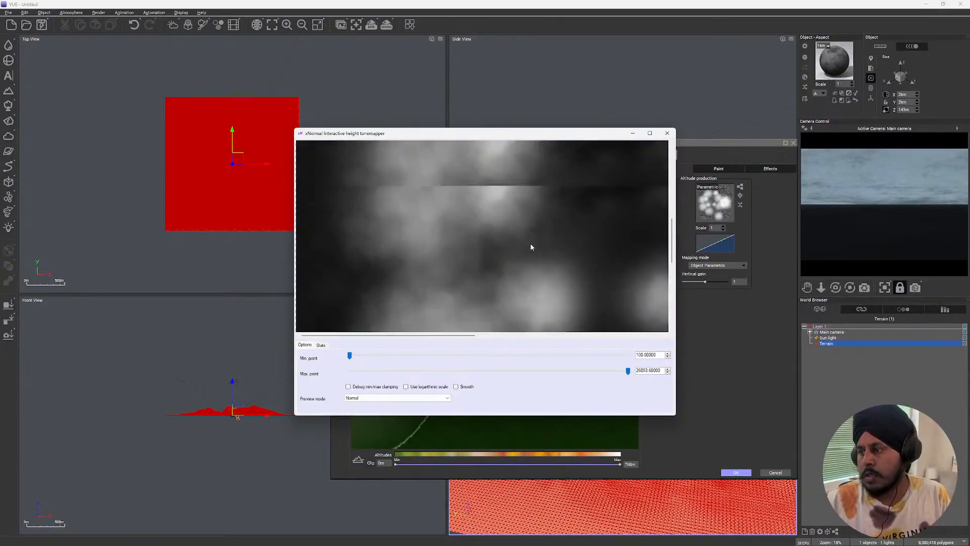
{"action": "left_click_drag", "start_coordinate": [454, 336], "coordinate": [621, 349]}
{"action": "scroll", "coordinate": [528, 250], "scroll_direction": "down", "scroll_amount": 5}
{"action": "scroll", "coordinate": [526, 248], "scroll_direction": "up", "scroll_amount": 3}
{"action": "scroll", "coordinate": [527, 250], "scroll_direction": "up", "scroll_amount": 3}
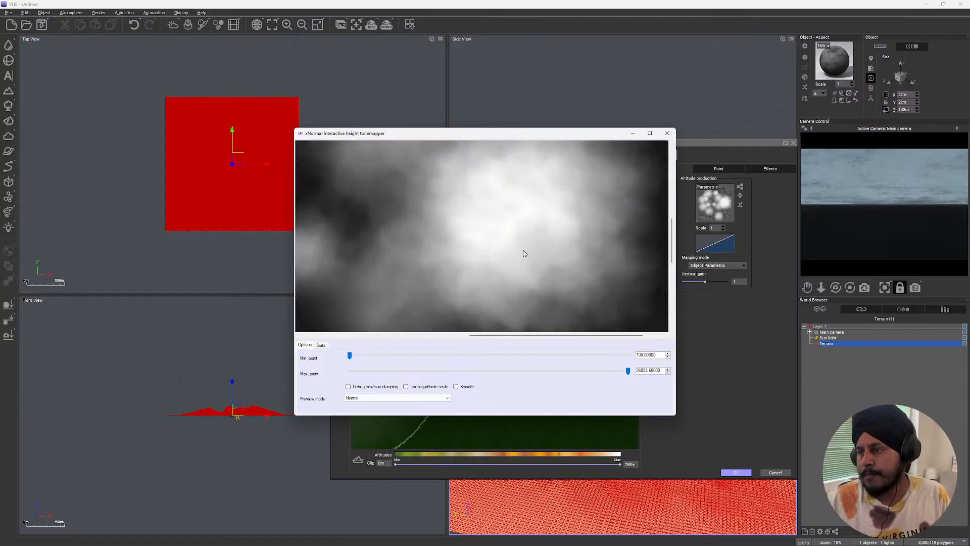
{"action": "left_click", "coordinate": [667, 133]}
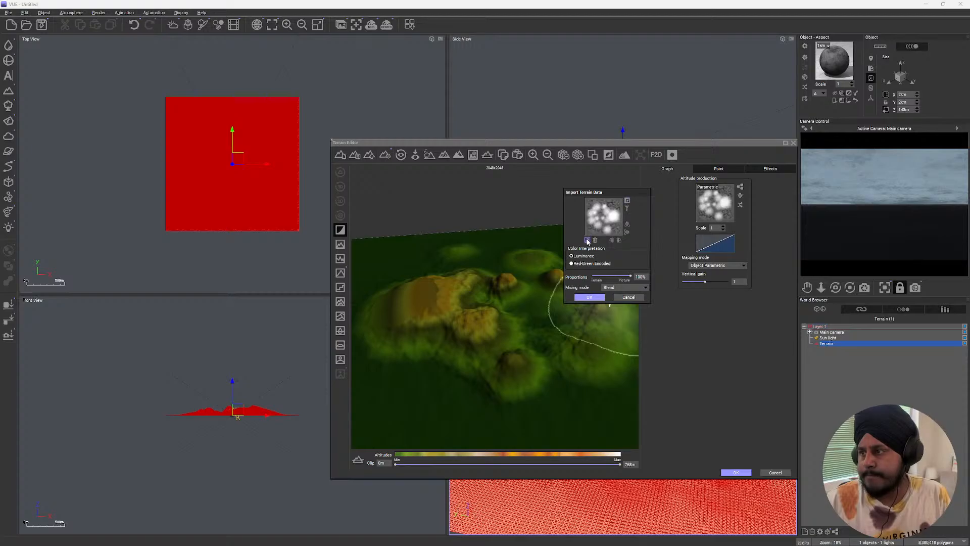
- Reload the darker Landscape_xN height map in VUE's terrain import, set its proportion slightly below 100%, and apply the import
{"action": "left_click", "coordinate": [627, 201]}
{"action": "left_click", "coordinate": [415, 256]}
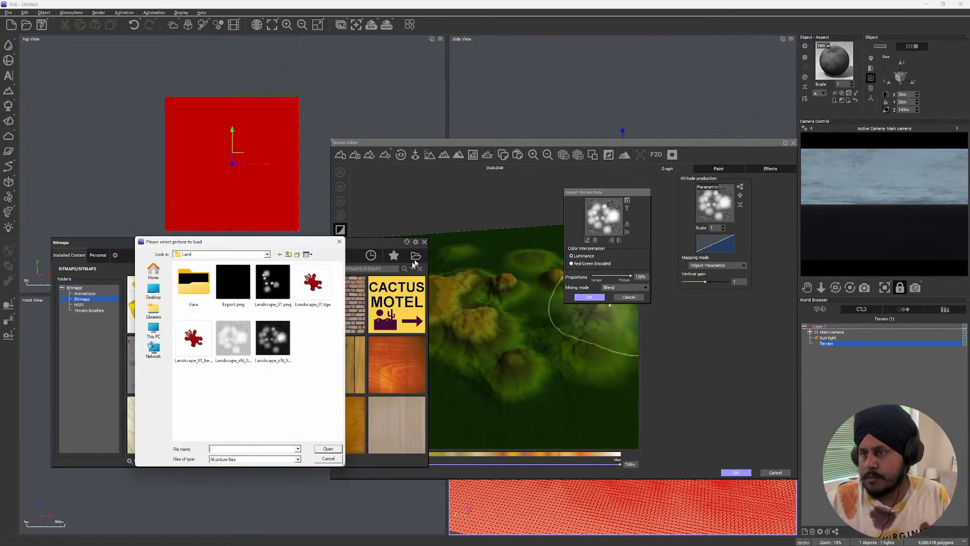
{"action": "double_click", "coordinate": [277, 337]}
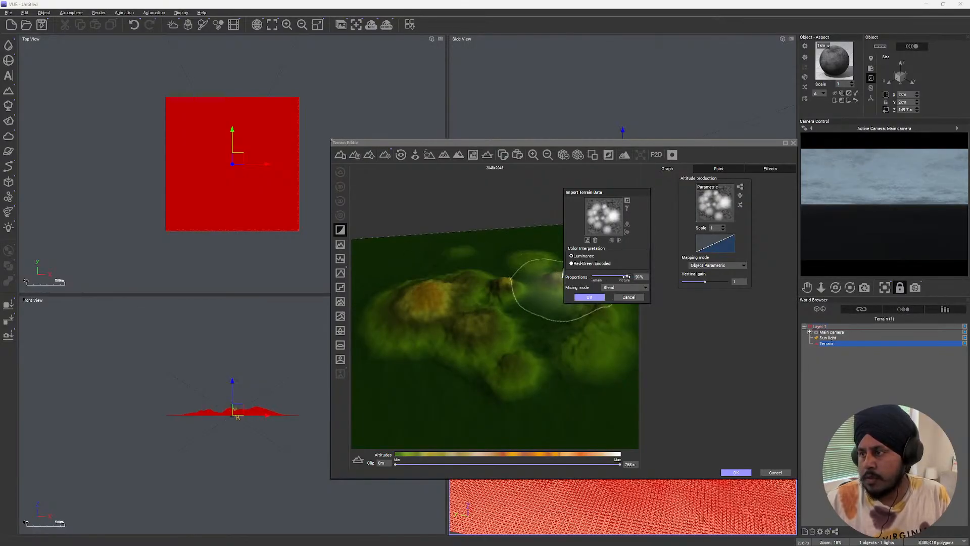
{"action": "left_click", "coordinate": [587, 297]}
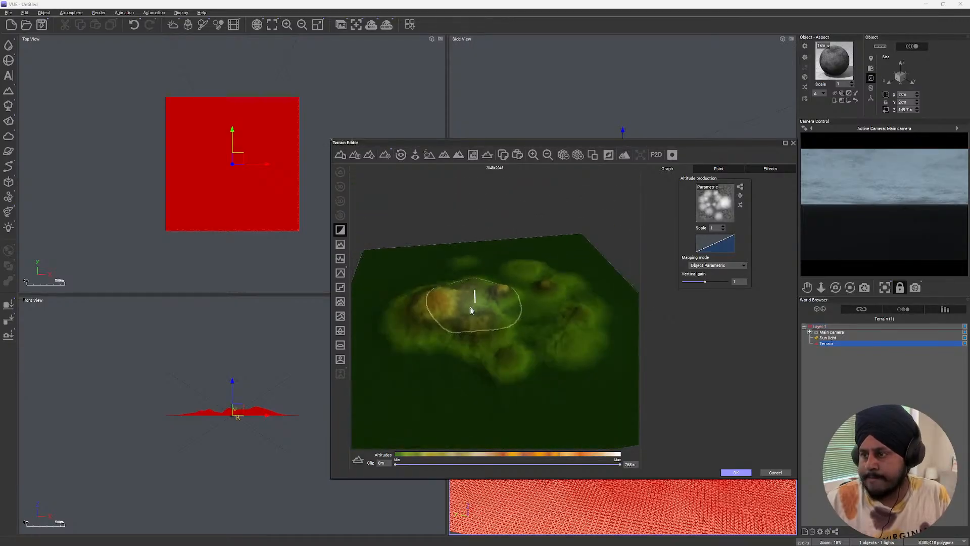
- Sculpt a raised hill on the flat ground near the terrain's front corner
{"action": "right_click_drag", "start_coordinate": [470, 311], "coordinate": [581, 307]}
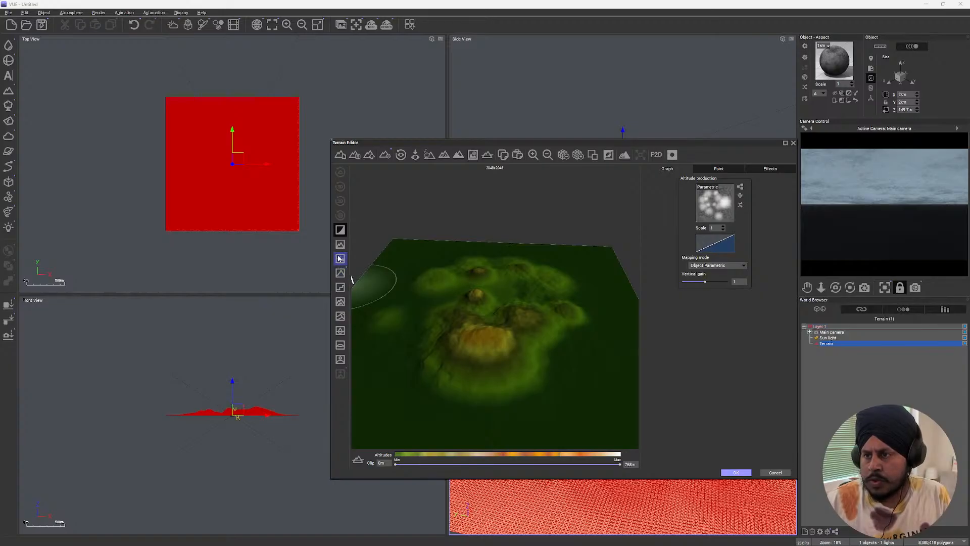
{"action": "scroll", "coordinate": [585, 356], "scroll_direction": "down", "scroll_amount": 2}
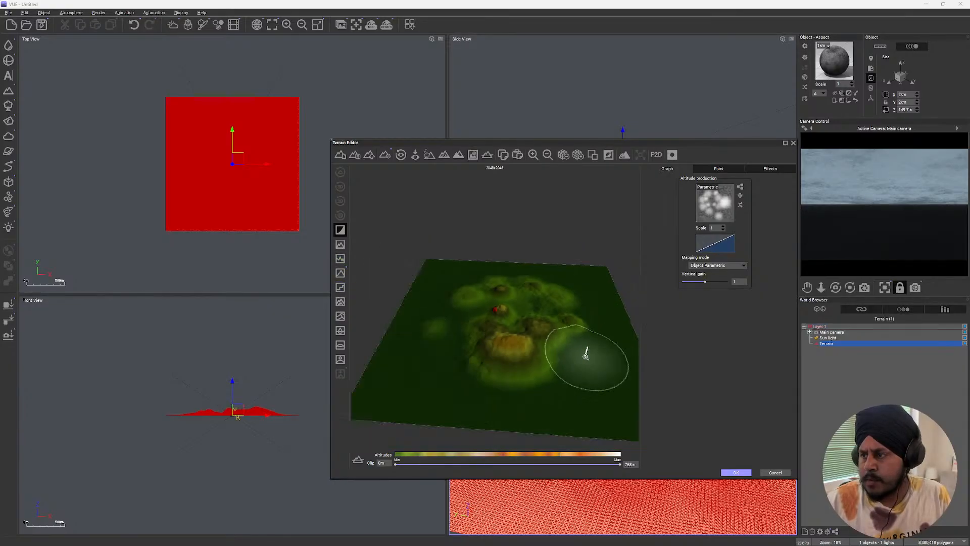
{"action": "scroll", "coordinate": [585, 356], "scroll_direction": "down", "scroll_amount": 2}
{"action": "left_click_drag", "start_coordinate": [612, 382], "coordinate": [601, 393]}
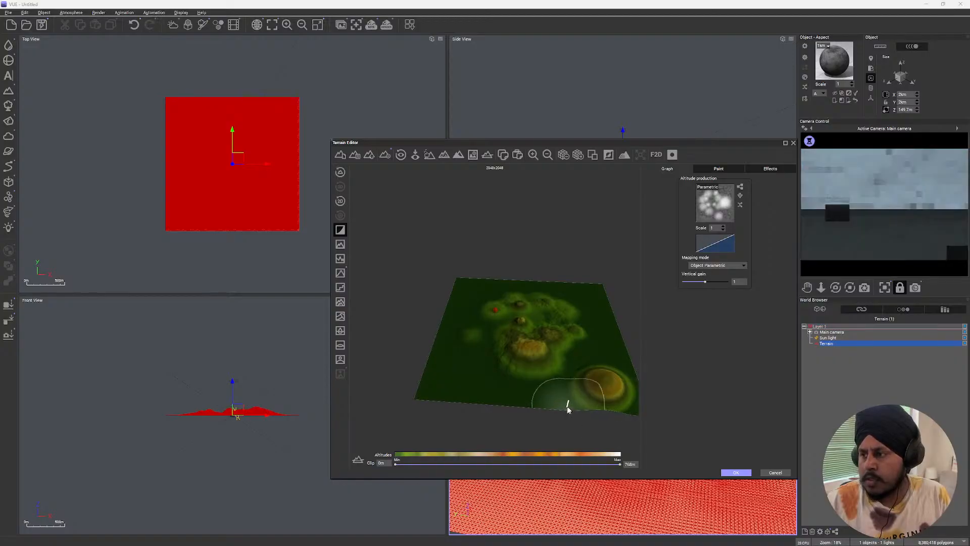
- Undo the hill sculpted near the terrain's front corner and apply the Old Mountains erosion preset to the terrain
{"action": "key", "text": "ctrl+z"}
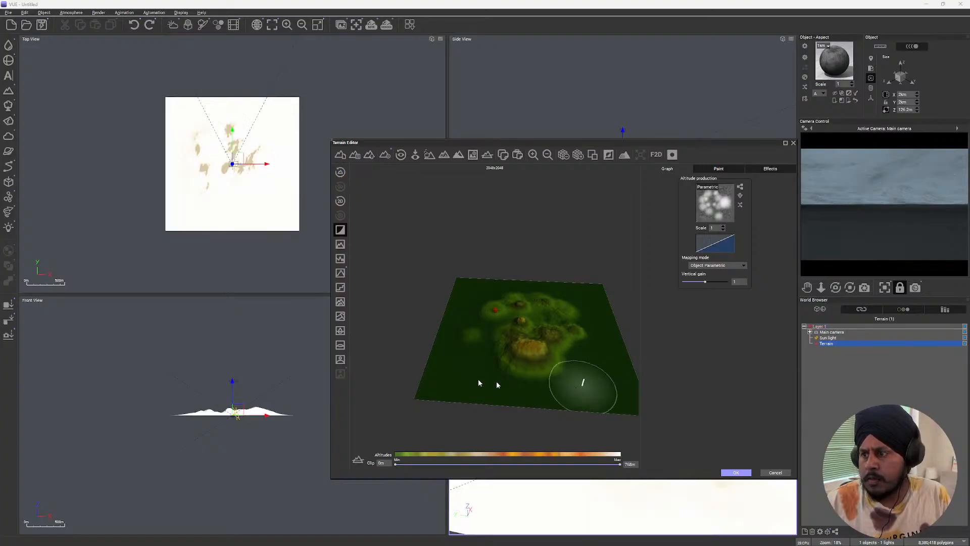
{"action": "mouse_move", "coordinate": [480, 383]}
{"action": "middle_mouse_down"}
{"action": "mouse_move", "coordinate": [430, 349]}
{"action": "mouse_move", "coordinate": [543, 344]}
{"action": "middle_mouse_up"}
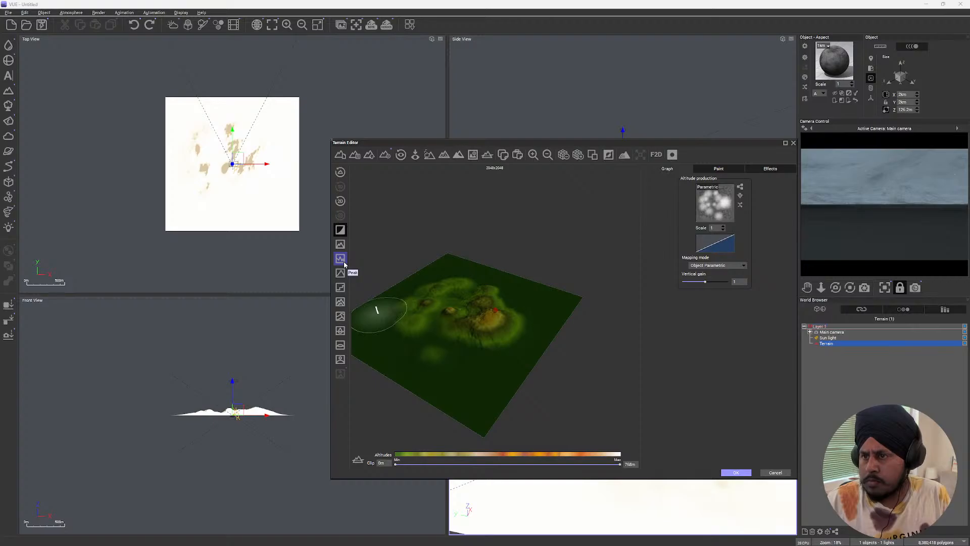
{"action": "right_click", "coordinate": [345, 277]}
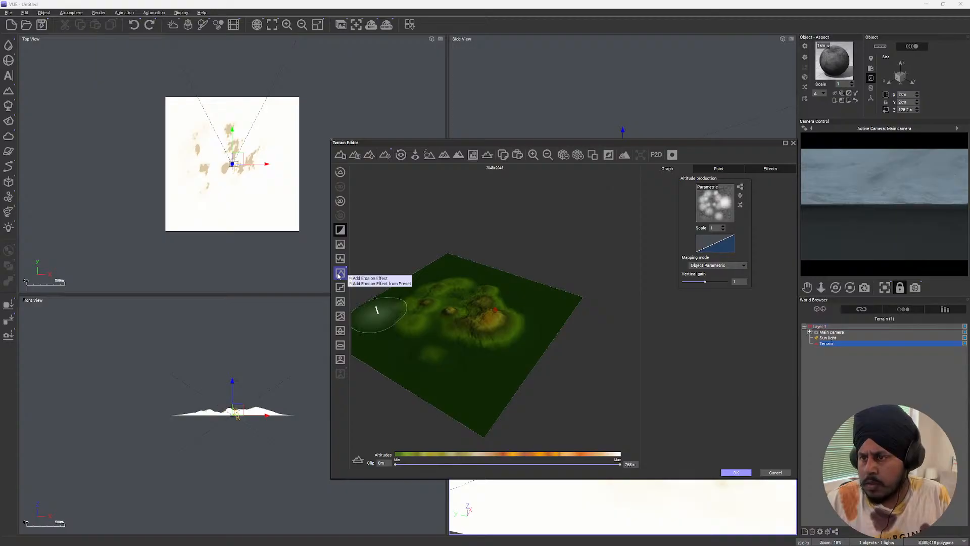
{"action": "right_click", "coordinate": [337, 275]}
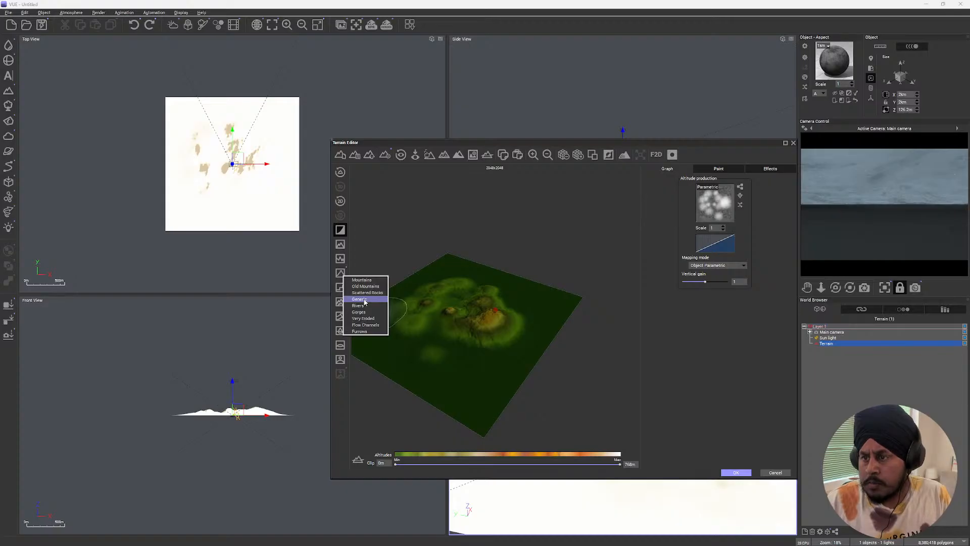
{"action": "left_click", "coordinate": [367, 286]}
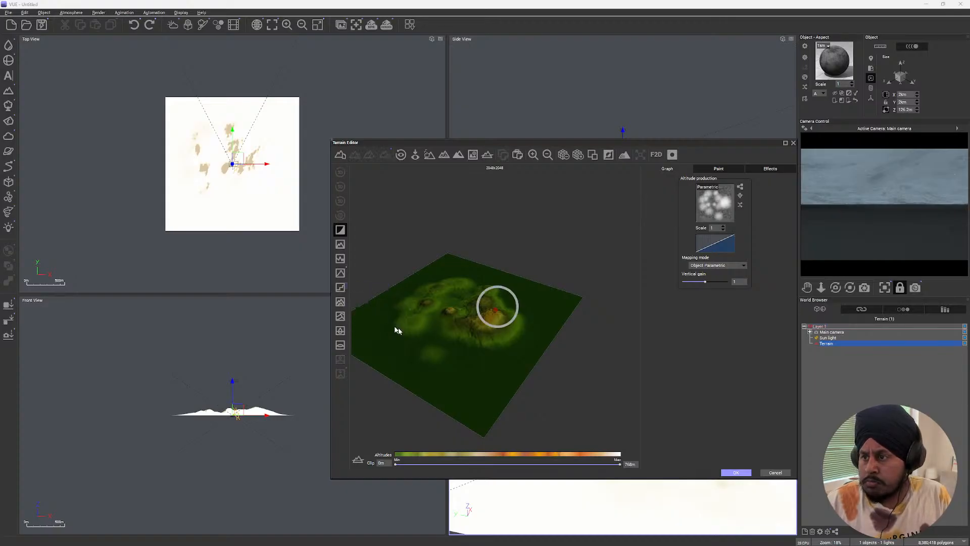
- Examine the eroded slopes and peaks of the terrain from near and far in the Terrain Editor
{"action": "scroll", "coordinate": [441, 338], "scroll_direction": "up", "scroll_amount": 3}
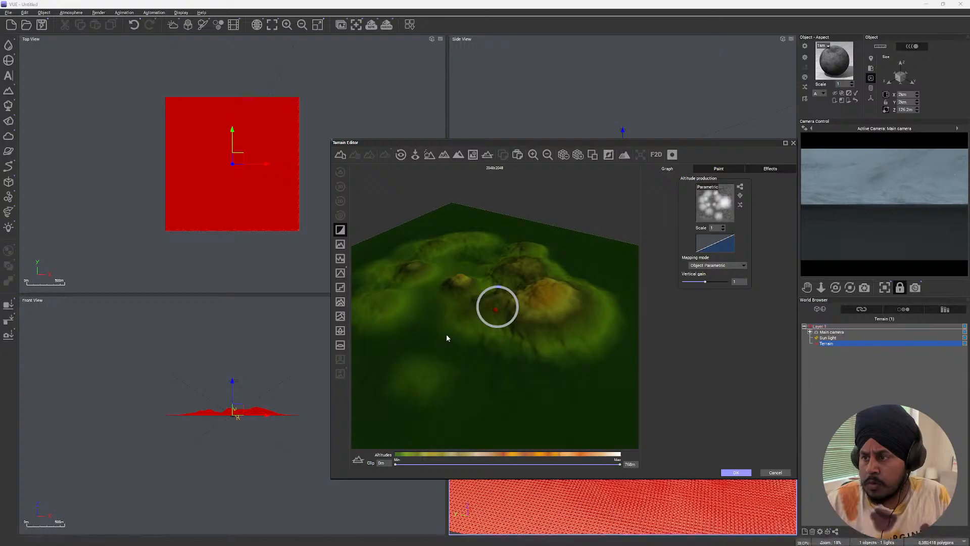
{"action": "scroll", "coordinate": [447, 329], "scroll_direction": "up", "scroll_amount": 2}
{"action": "scroll", "coordinate": [521, 312], "scroll_direction": "up", "scroll_amount": 2}
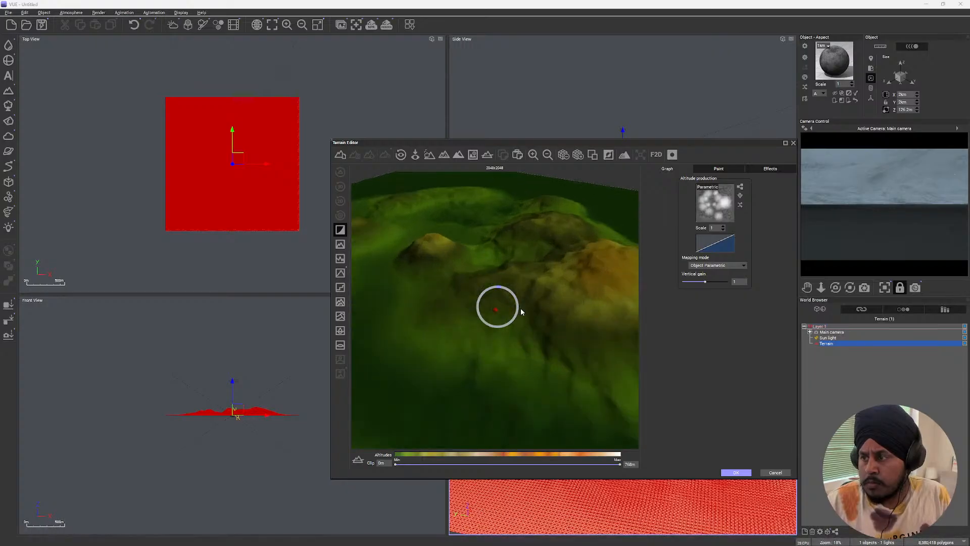
{"action": "scroll", "coordinate": [498, 314], "scroll_direction": "down", "scroll_amount": 2}
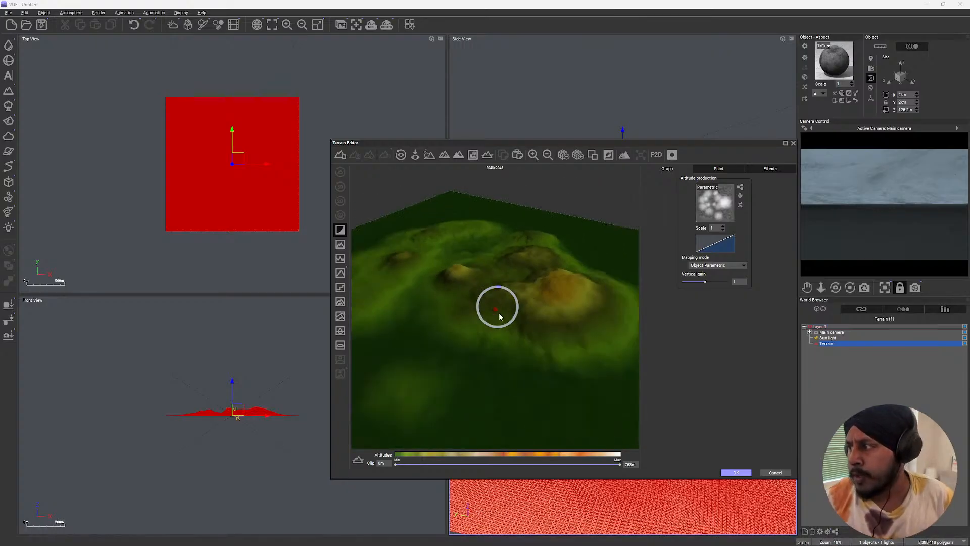
{"action": "scroll", "coordinate": [497, 315], "scroll_direction": "down", "scroll_amount": 3}
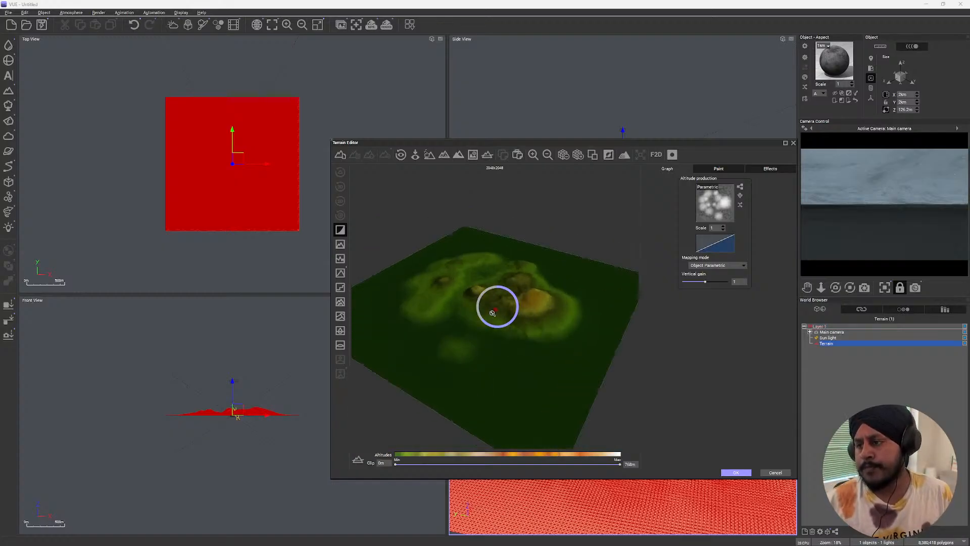
{"action": "scroll", "coordinate": [475, 278], "scroll_direction": "up", "scroll_amount": 4}
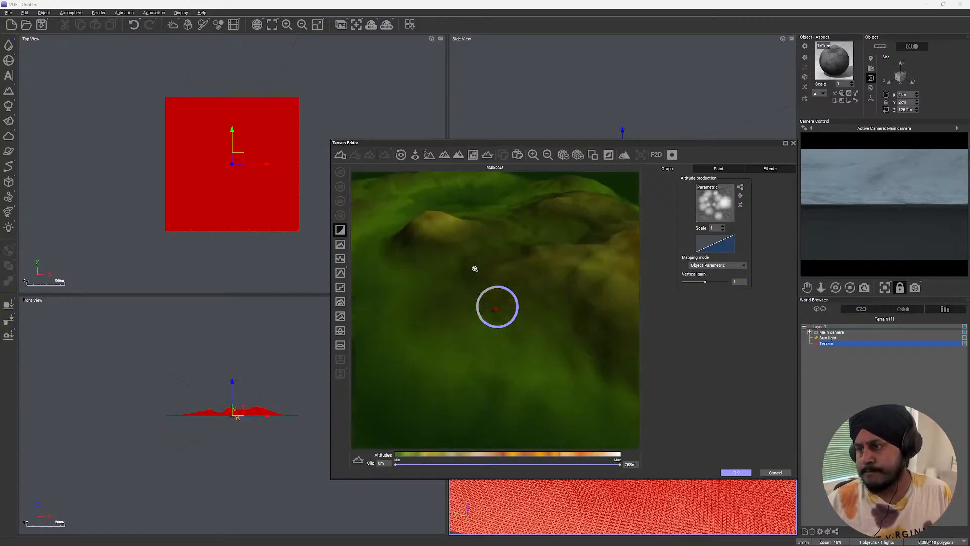
{"action": "scroll", "coordinate": [475, 288], "scroll_direction": "down", "scroll_amount": 3}
{"action": "scroll", "coordinate": [476, 298], "scroll_direction": "up", "scroll_amount": 4}
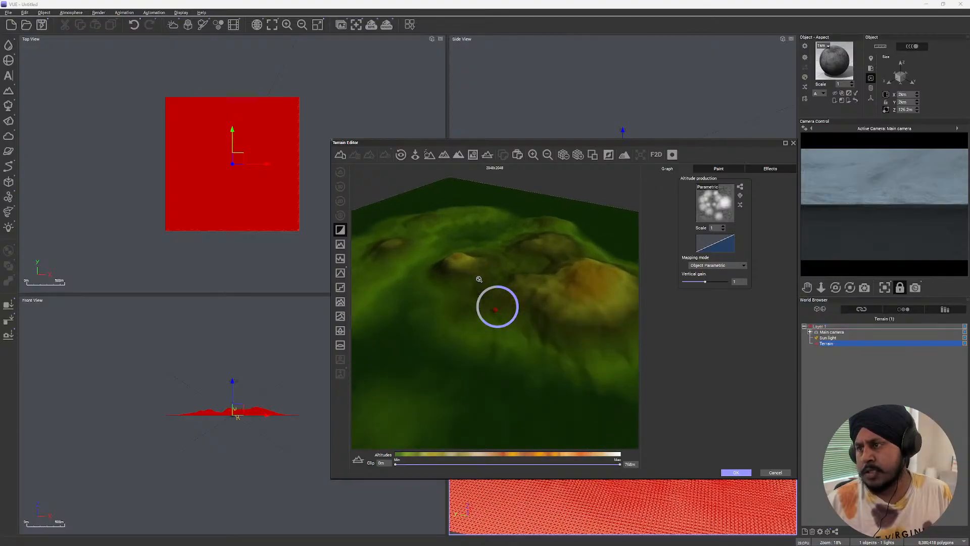
{"action": "scroll", "coordinate": [478, 281], "scroll_direction": "down", "scroll_amount": 1}
{"action": "scroll", "coordinate": [478, 281], "scroll_direction": "up", "scroll_amount": 1}
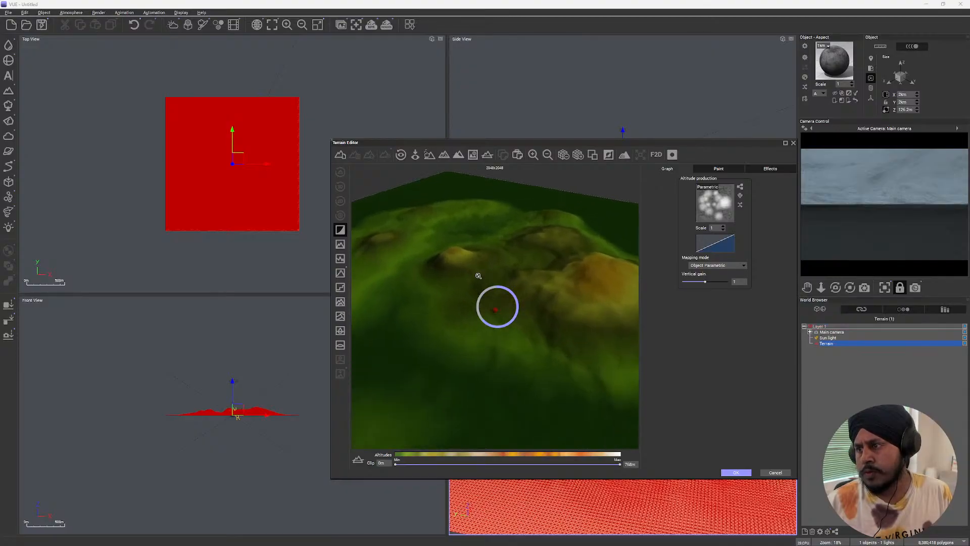
{"action": "scroll", "coordinate": [478, 278], "scroll_direction": "down", "scroll_amount": 2}
{"action": "scroll", "coordinate": [478, 286], "scroll_direction": "up", "scroll_amount": 2}
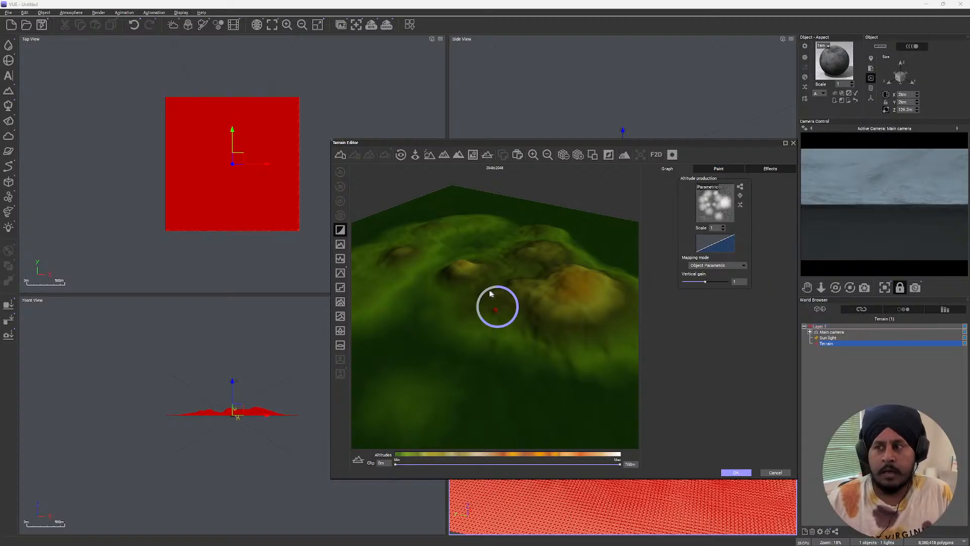
{"action": "scroll", "coordinate": [521, 326], "scroll_direction": "down", "scroll_amount": 3}
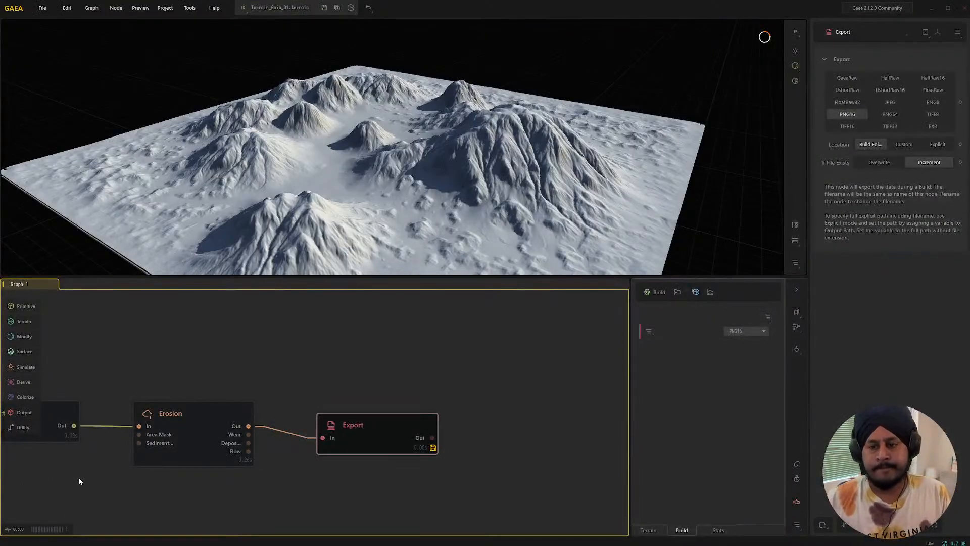
- Switch from Gaea back to VUE and inspect the terrain's overall shape and eroded details
{"action": "mouse_move", "coordinate": [146, 536]}
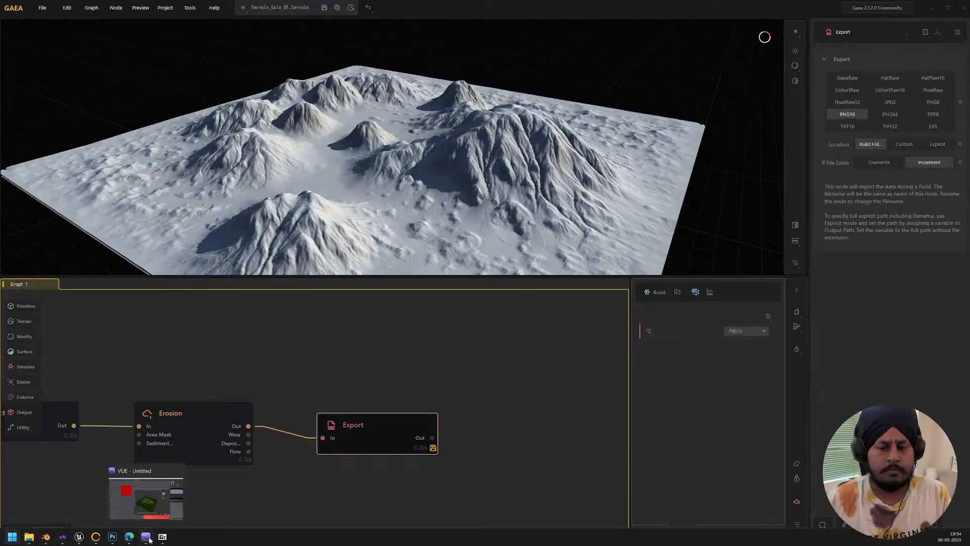
{"action": "left_click", "coordinate": [160, 507]}
{"action": "scroll", "coordinate": [495, 303], "scroll_direction": "down", "scroll_amount": 3}
{"action": "scroll", "coordinate": [496, 303], "scroll_direction": "up", "scroll_amount": 6}
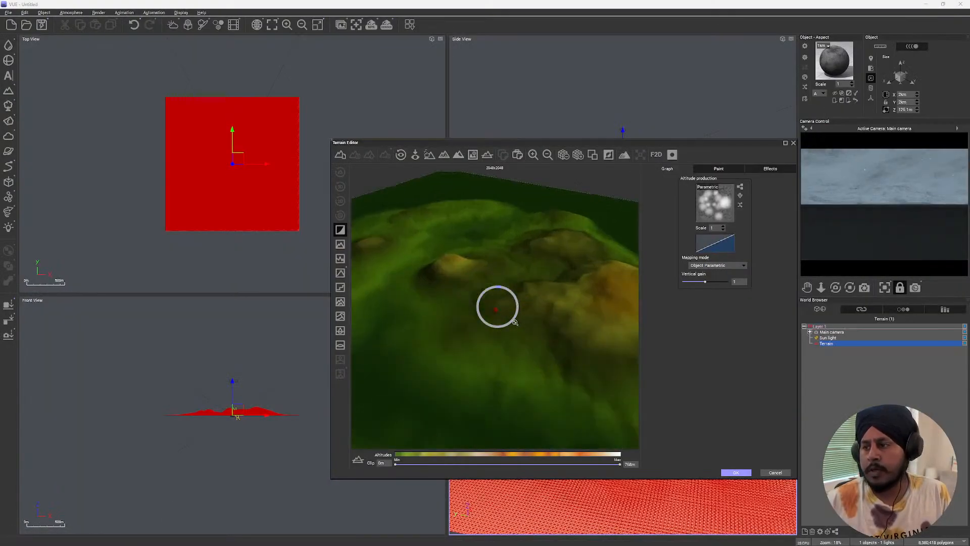
{"action": "scroll", "coordinate": [514, 321], "scroll_direction": "down", "scroll_amount": 4}
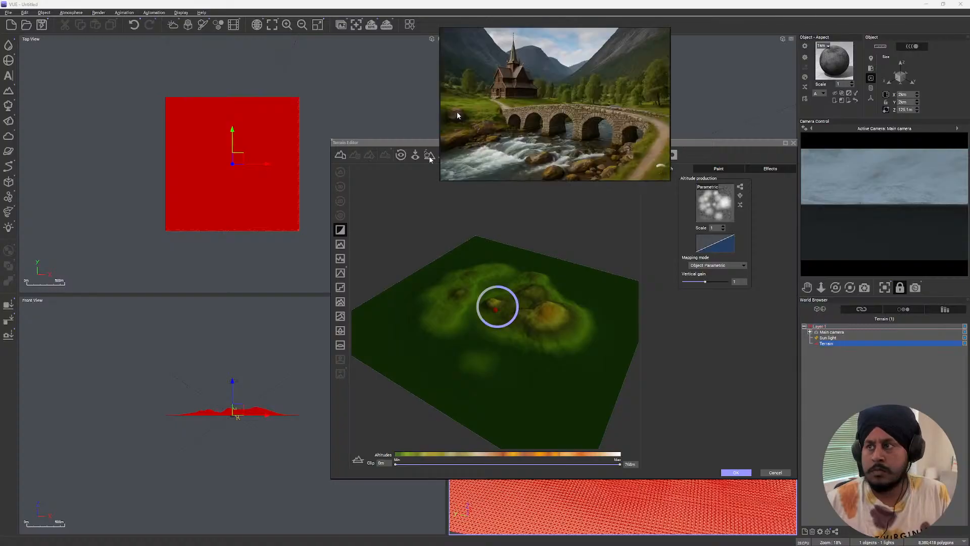
- Move the reference image board away from the Terrain Editor and enlarge it to full screen
{"action": "left_click_drag", "start_coordinate": [602, 132], "coordinate": [258, 210]}
{"action": "scroll", "coordinate": [222, 202], "scroll_direction": "down", "scroll_amount": 3}
{"action": "scroll", "coordinate": [223, 202], "scroll_direction": "up", "scroll_amount": 3}
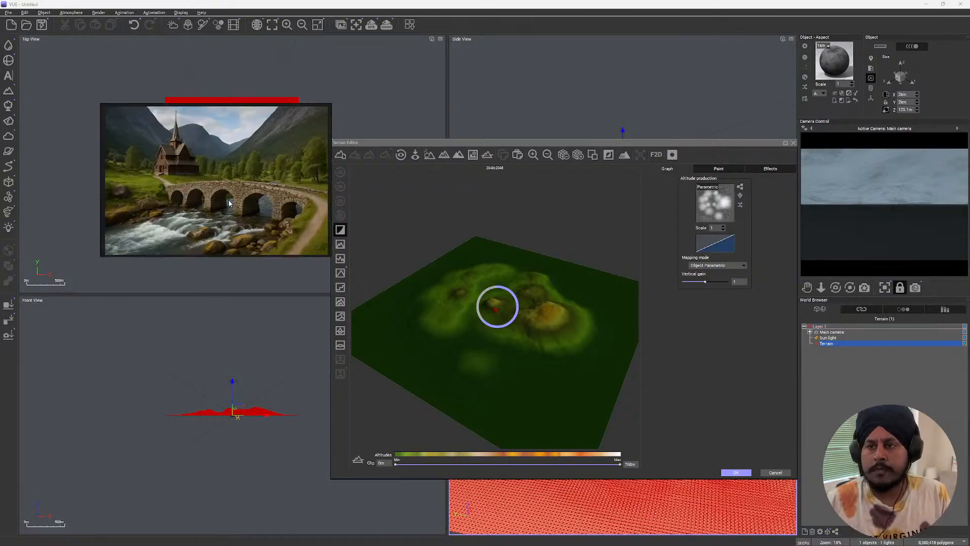
{"action": "right_click_drag", "start_coordinate": [223, 202], "coordinate": [240, 176]}
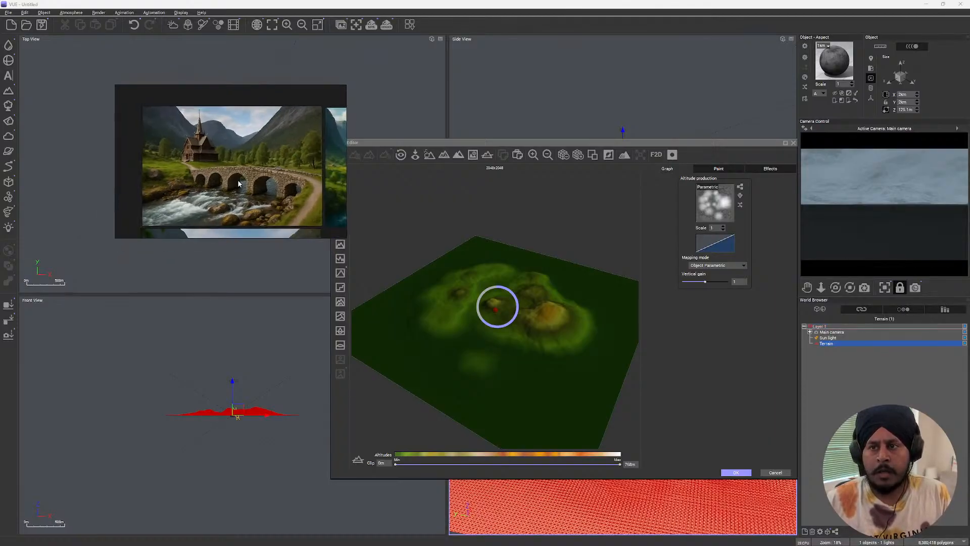
{"action": "scroll", "coordinate": [239, 182], "scroll_direction": "down", "scroll_amount": 3}
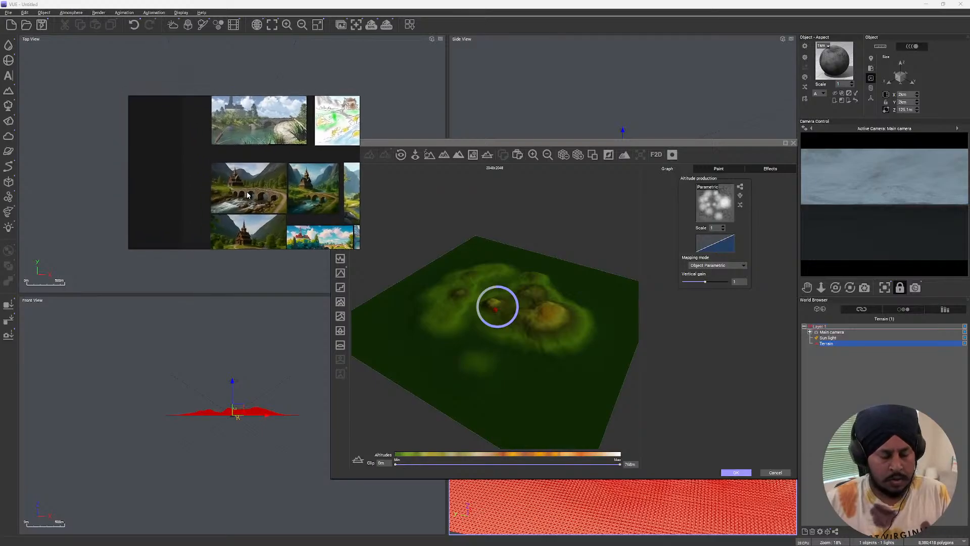
{"action": "key", "text": "ctrl+f"}
{"action": "scroll", "coordinate": [397, 233], "scroll_direction": "up", "scroll_amount": 5}
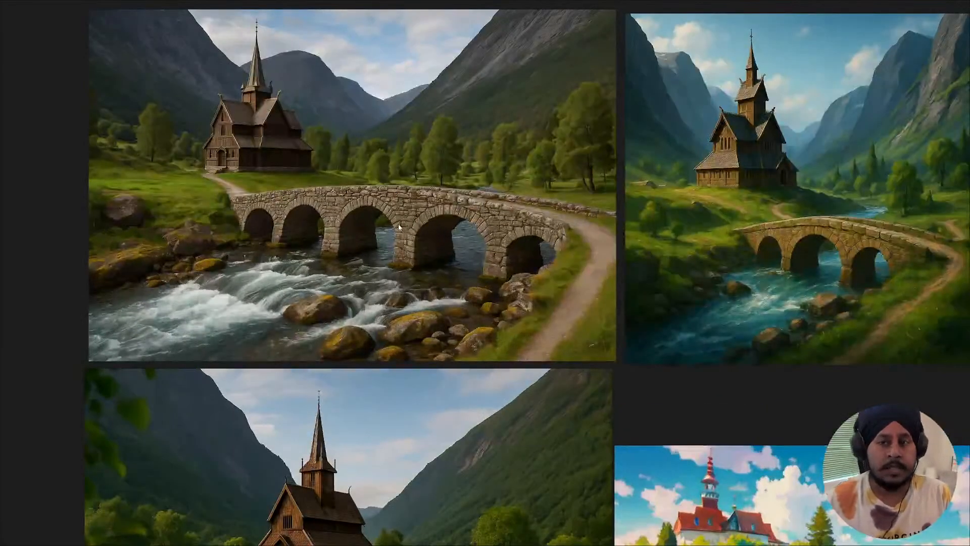
- Examine the stave church, stone bridge and river in the main concept reference image
{"action": "middle_click_drag", "start_coordinate": [398, 223], "coordinate": [601, 222]}
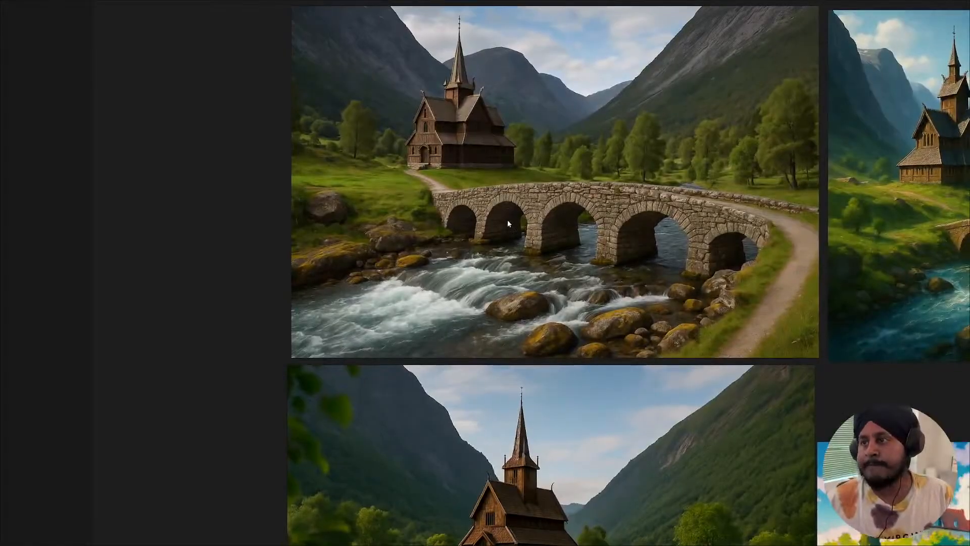
{"action": "middle_click_drag", "start_coordinate": [507, 219], "coordinate": [593, 340]}
{"action": "scroll", "coordinate": [539, 278], "scroll_direction": "up", "scroll_amount": 6}
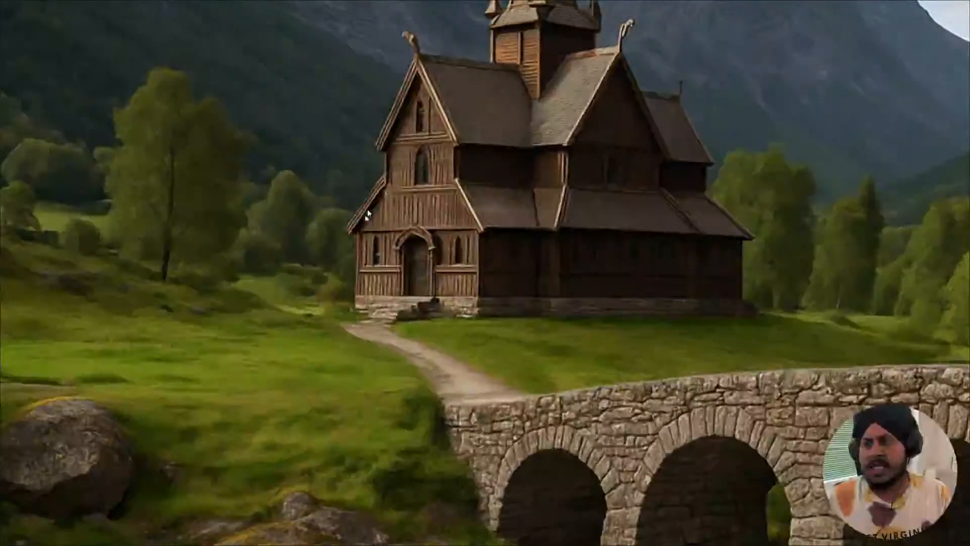
{"action": "scroll", "coordinate": [422, 138], "scroll_direction": "down", "scroll_amount": 3}
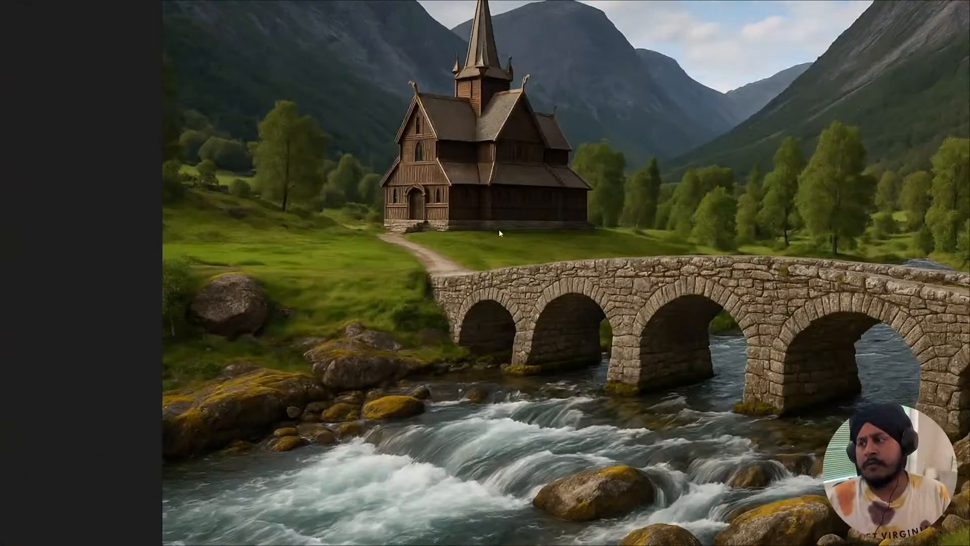
- Look across the reference board's landscape artwork, God of War and stave church image groups
{"action": "scroll", "coordinate": [499, 233], "scroll_direction": "down", "scroll_amount": 5}
{"action": "middle_click_drag", "start_coordinate": [870, 320], "coordinate": [571, 244]}
{"action": "scroll", "coordinate": [568, 242], "scroll_direction": "down", "scroll_amount": 4}
{"action": "middle_click_drag", "start_coordinate": [775, 228], "coordinate": [386, 238]}
{"action": "scroll", "coordinate": [385, 238], "scroll_direction": "down", "scroll_amount": 2}
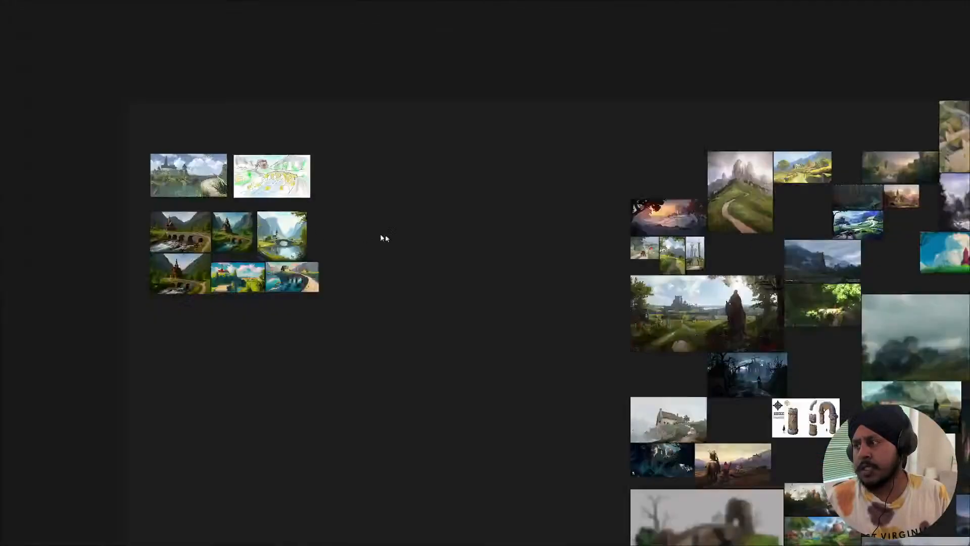
{"action": "scroll", "coordinate": [385, 238], "scroll_direction": "down", "scroll_amount": 4}
{"action": "middle_click_drag", "start_coordinate": [541, 302], "coordinate": [212, 352]}
{"action": "middle_click_drag", "start_coordinate": [671, 333], "coordinate": [315, 311]}
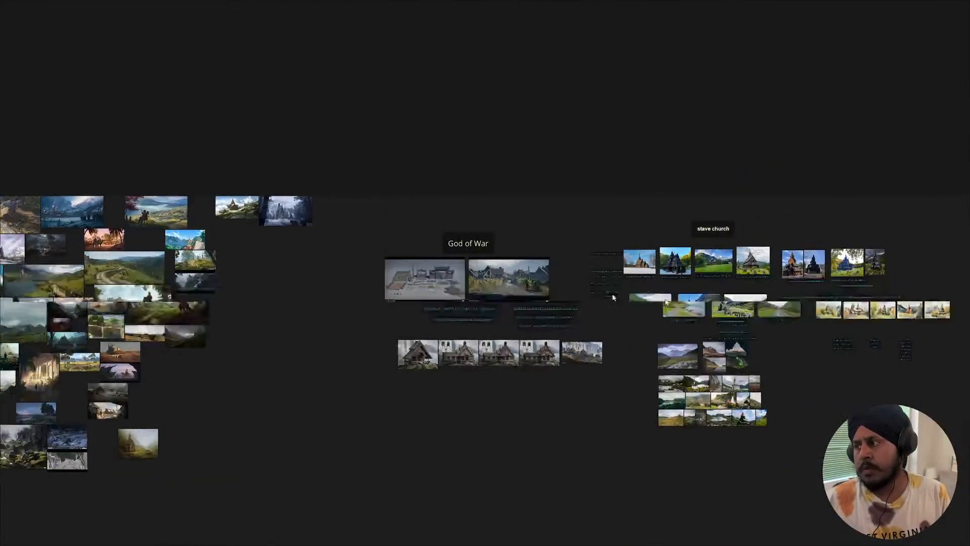
{"action": "left_click_drag", "start_coordinate": [614, 297], "coordinate": [349, 272]}
- Examine the roofs, gables and entrance of the wooden church in the stave church reference photos
{"action": "scroll", "coordinate": [471, 221], "scroll_direction": "up", "scroll_amount": 5}
{"action": "scroll", "coordinate": [492, 376], "scroll_direction": "up", "scroll_amount": 6}
{"action": "middle_click_drag", "start_coordinate": [604, 256], "coordinate": [394, 413]}
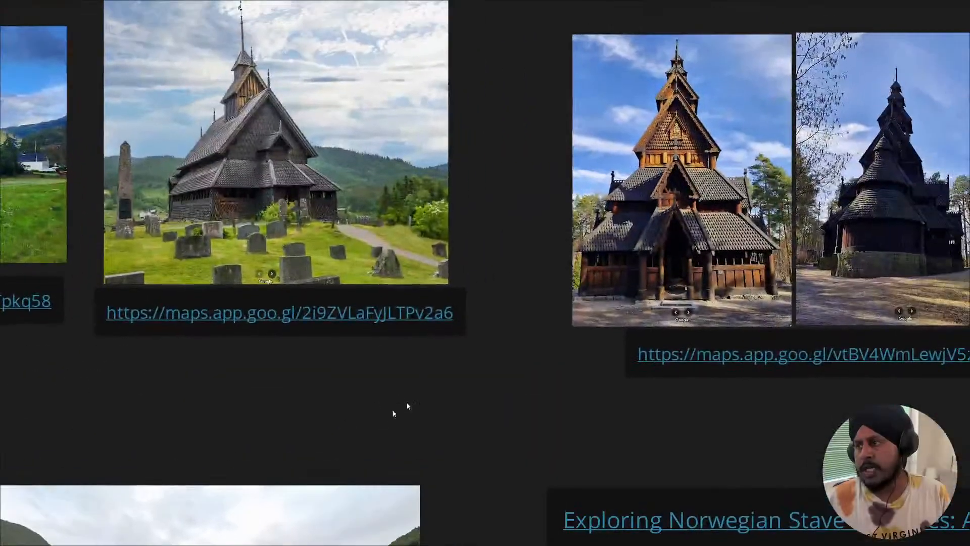
{"action": "middle_click_drag", "start_coordinate": [682, 225], "coordinate": [561, 298]}
{"action": "scroll", "coordinate": [566, 295], "scroll_direction": "up", "scroll_amount": 5}
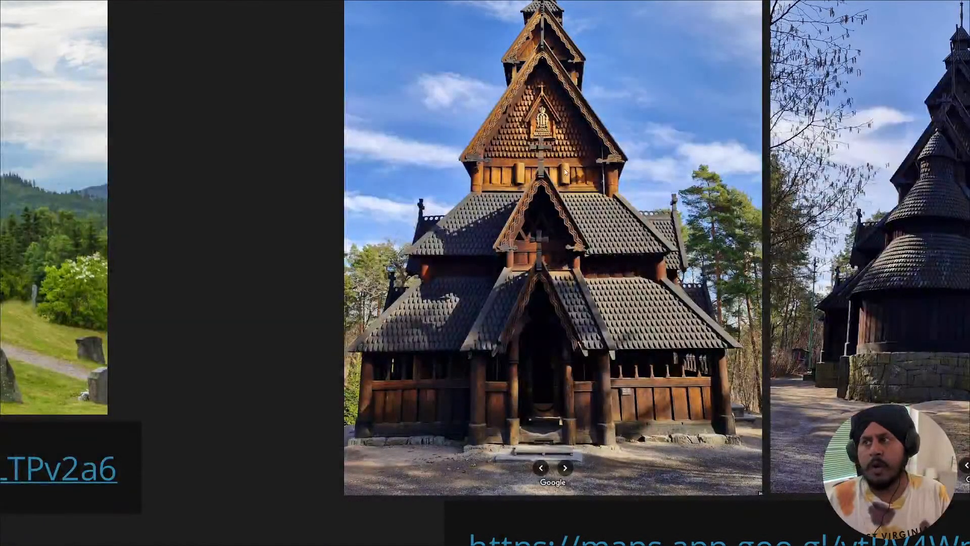
{"action": "scroll", "coordinate": [563, 173], "scroll_direction": "down", "scroll_amount": 5}
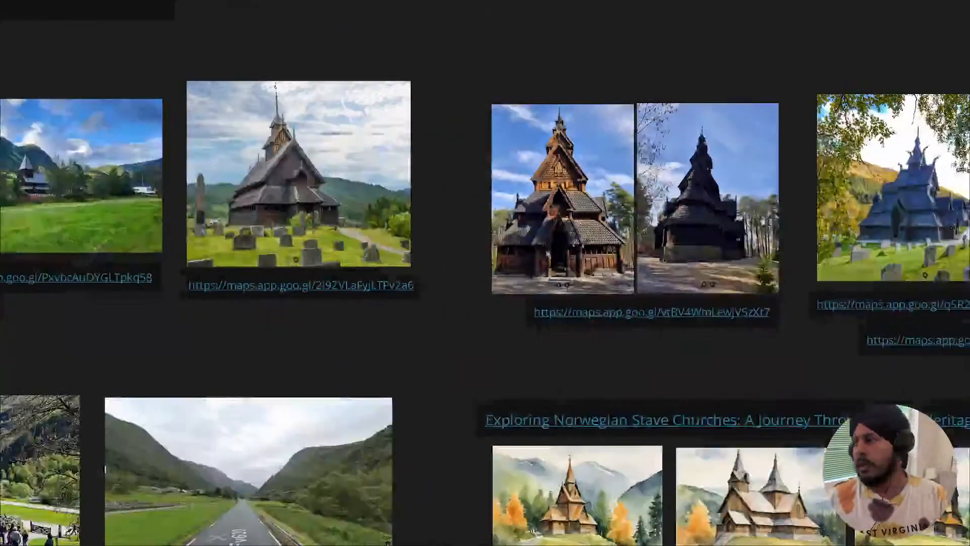
{"action": "scroll", "coordinate": [584, 150], "scroll_direction": "up", "scroll_amount": 4}
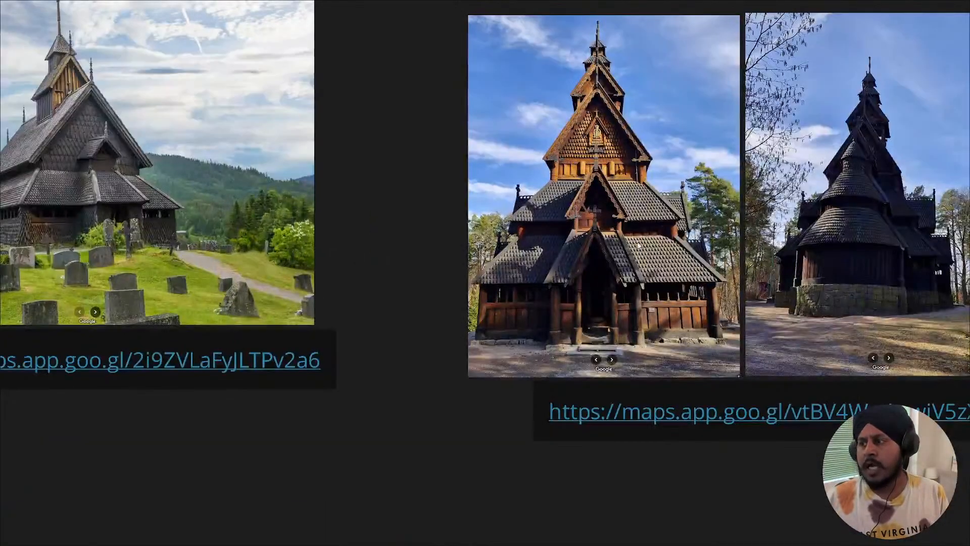
{"action": "scroll", "coordinate": [629, 238], "scroll_direction": "up", "scroll_amount": 3}
{"action": "scroll", "coordinate": [634, 259], "scroll_direction": "down", "scroll_amount": 5}
{"action": "scroll", "coordinate": [661, 314], "scroll_direction": "up", "scroll_amount": 6}
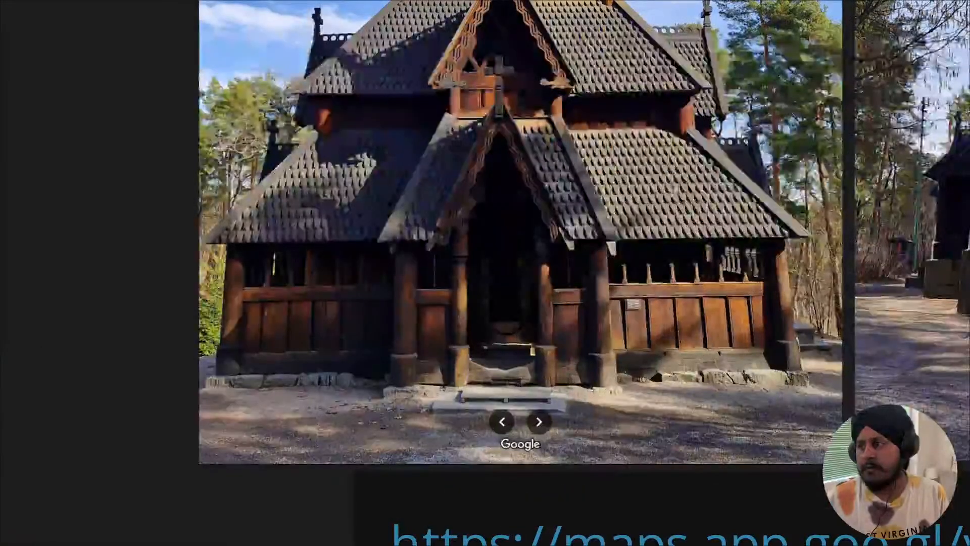
{"action": "middle_click_drag", "start_coordinate": [602, 76], "coordinate": [611, 276]}
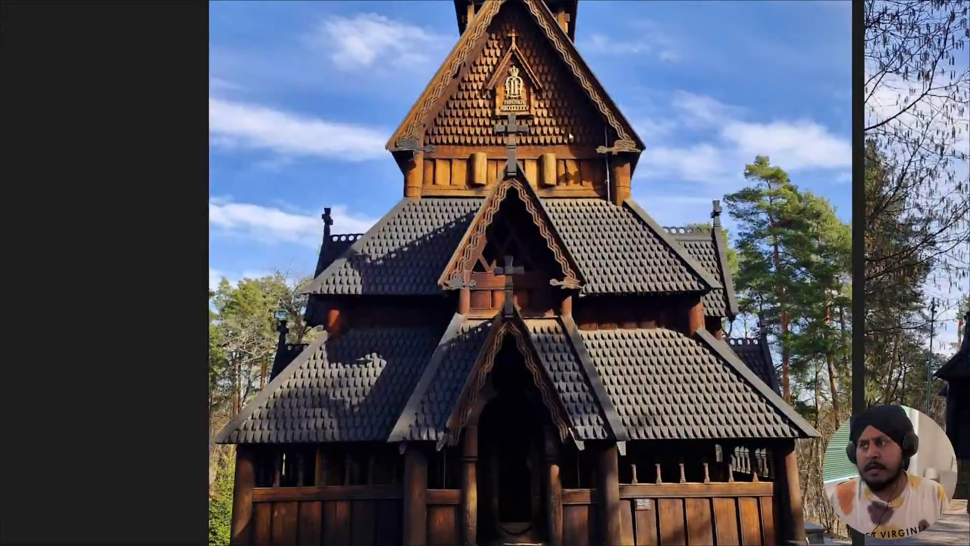
- Return to the main church-and-bridge concept image and examine its valley and surrounding mountains
{"action": "scroll", "coordinate": [601, 213], "scroll_direction": "down", "scroll_amount": 3}
{"action": "scroll", "coordinate": [628, 420], "scroll_direction": "down", "scroll_amount": 3}
{"action": "middle_click_drag", "start_coordinate": [359, 386], "coordinate": [780, 300]}
{"action": "scroll", "coordinate": [577, 353], "scroll_direction": "down", "scroll_amount": 4}
{"action": "middle_click_drag", "start_coordinate": [289, 260], "coordinate": [785, 299]}
{"action": "mouse_move", "coordinate": [452, 299]}
{"action": "middle_mouse_down"}
{"action": "mouse_move", "coordinate": [662, 286]}
{"action": "mouse_move", "coordinate": [877, 297]}
{"action": "middle_mouse_up"}
{"action": "middle_click_drag", "start_coordinate": [265, 226], "coordinate": [662, 240]}
{"action": "middle_click_drag", "start_coordinate": [247, 275], "coordinate": [326, 272]}
{"action": "scroll", "coordinate": [326, 269], "scroll_direction": "down", "scroll_amount": 3}
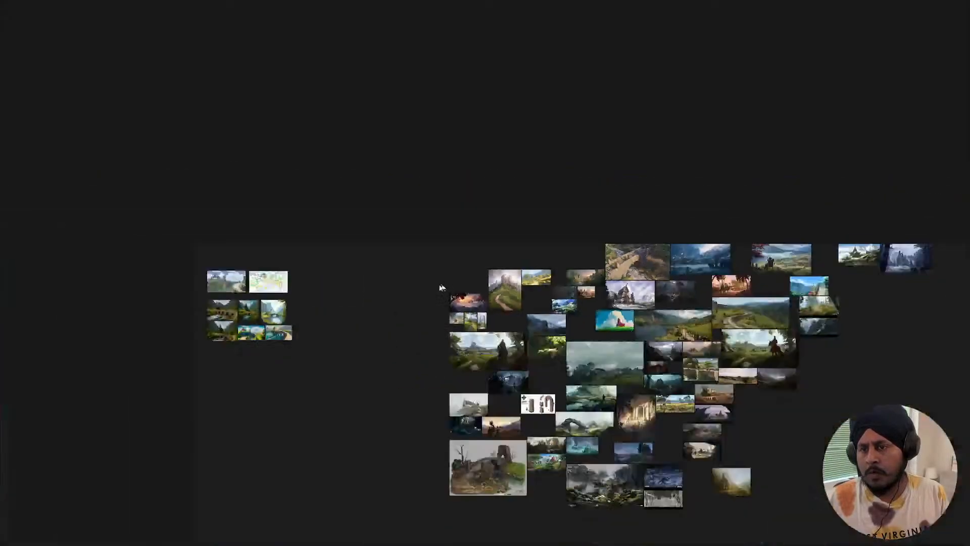
{"action": "middle_click_drag", "start_coordinate": [442, 286], "coordinate": [532, 271]}
{"action": "scroll", "coordinate": [532, 271], "scroll_direction": "up", "scroll_amount": 5}
{"action": "scroll", "coordinate": [395, 301], "scroll_direction": "up", "scroll_amount": 3}
{"action": "scroll", "coordinate": [377, 310], "scroll_direction": "up", "scroll_amount": 3}
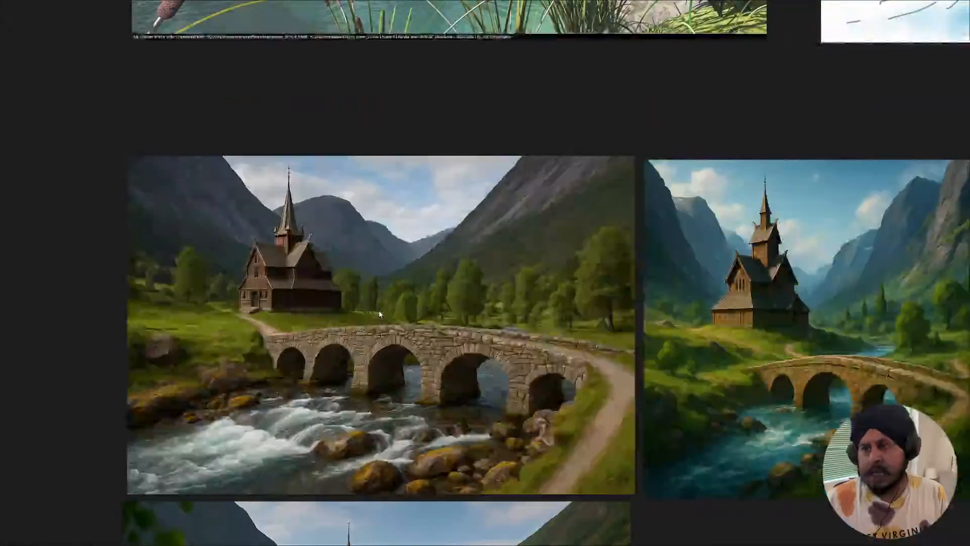
{"action": "middle_click_drag", "start_coordinate": [378, 310], "coordinate": [394, 319]}
{"action": "scroll", "coordinate": [393, 318], "scroll_direction": "up", "scroll_amount": 3}
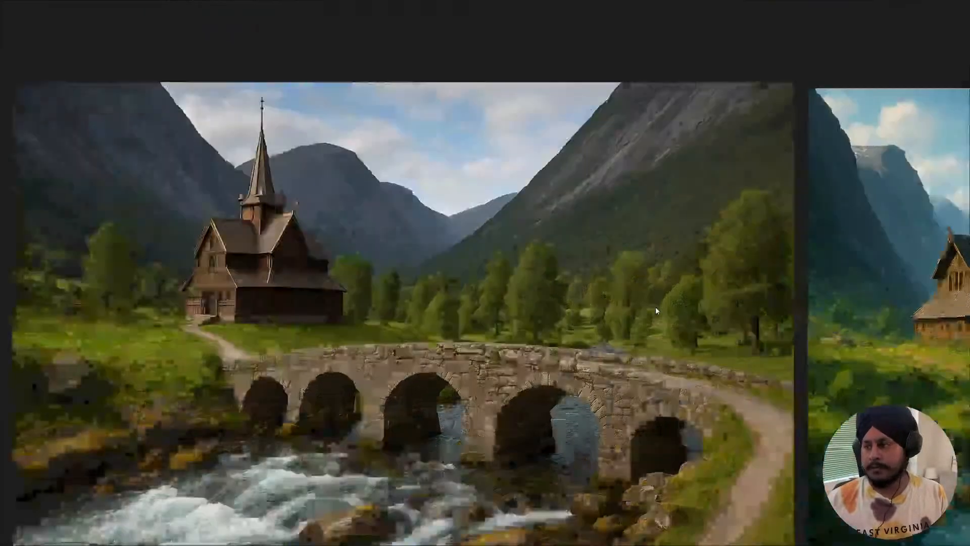
- Examine the dark wooden church with the slate roof in the lower rows of the Norwegian landscape photo group
{"action": "scroll", "coordinate": [656, 307], "scroll_direction": "up", "scroll_amount": 2}
{"action": "scroll", "coordinate": [656, 306], "scroll_direction": "down", "scroll_amount": 5}
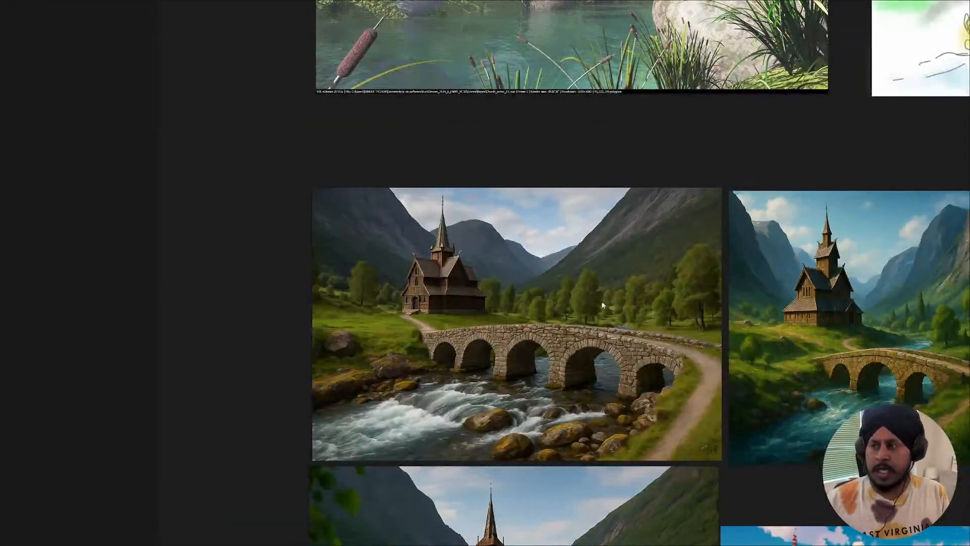
{"action": "scroll", "coordinate": [596, 286], "scroll_direction": "down", "scroll_amount": 8}
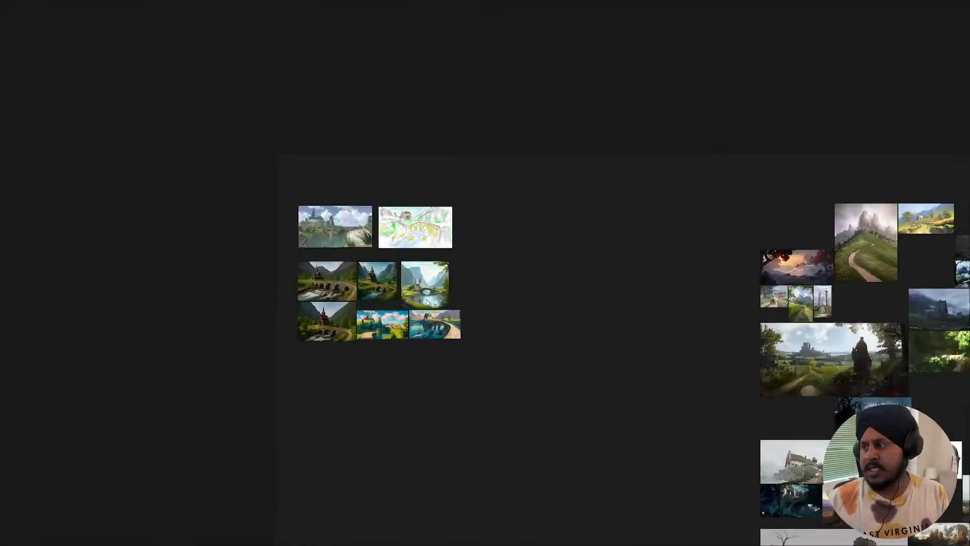
{"action": "middle_click_drag", "start_coordinate": [655, 335], "coordinate": [228, 295]}
{"action": "middle_click_drag", "start_coordinate": [689, 325], "coordinate": [337, 248]}
{"action": "scroll", "coordinate": [470, 257], "scroll_direction": "up", "scroll_amount": 6}
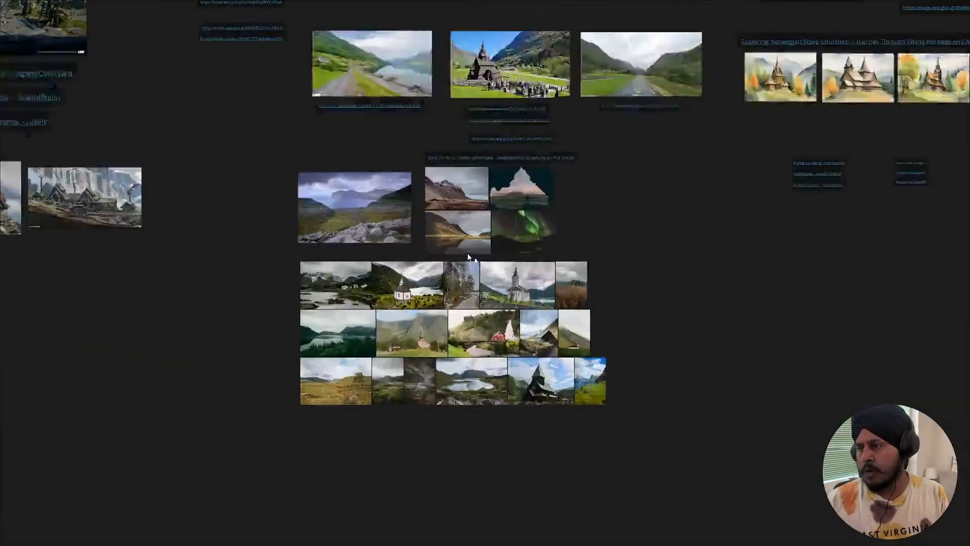
{"action": "scroll", "coordinate": [572, 370], "scroll_direction": "up", "scroll_amount": 3}
{"action": "scroll", "coordinate": [503, 321], "scroll_direction": "up", "scroll_amount": 7}
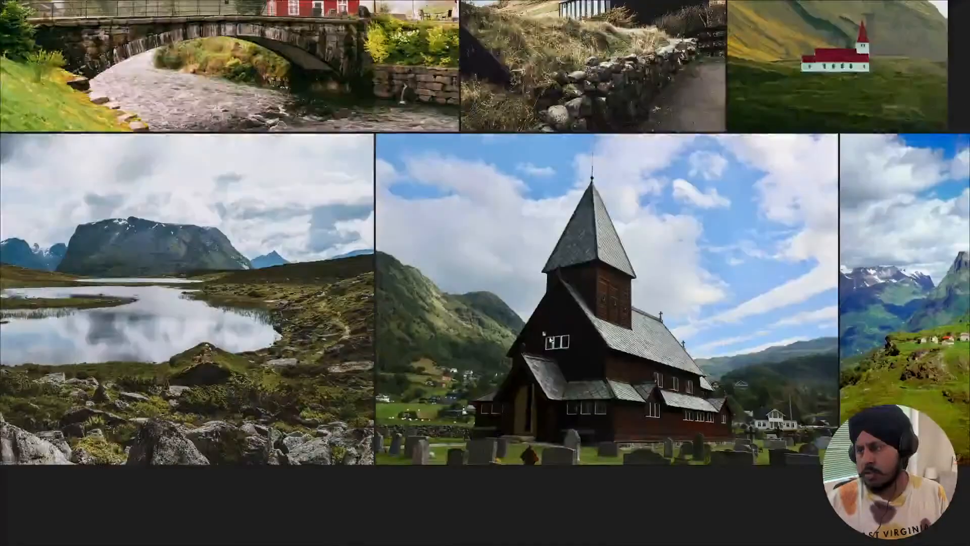
{"action": "scroll", "coordinate": [503, 321], "scroll_direction": "up", "scroll_amount": 3}
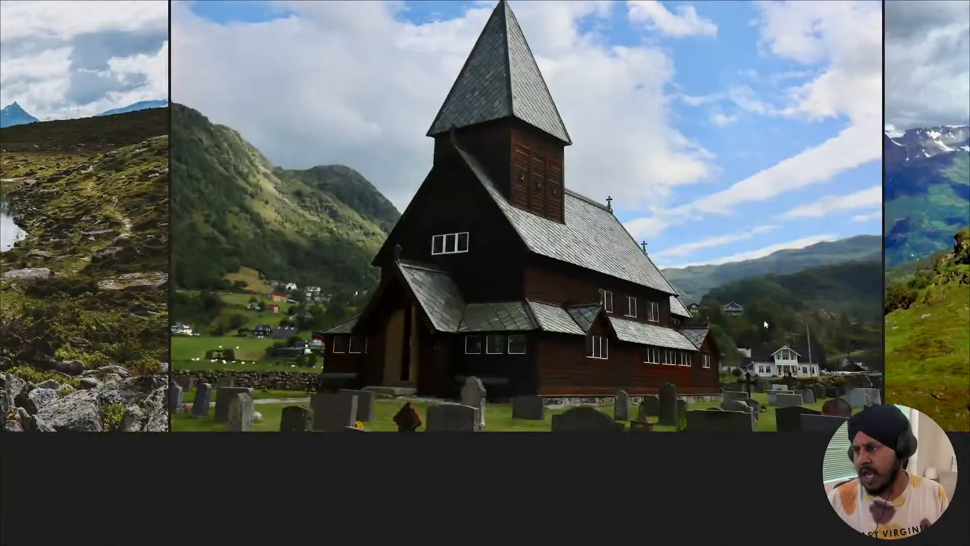
- Examine the photo of the stone arch bridge, red house and waterfall in the same landscape group
{"action": "scroll", "coordinate": [528, 365], "scroll_direction": "down", "scroll_amount": 4}
{"action": "middle_click_drag", "start_coordinate": [272, 343], "coordinate": [305, 497]}
{"action": "middle_click_drag", "start_coordinate": [247, 157], "coordinate": [532, 229]}
{"action": "scroll", "coordinate": [532, 229], "scroll_direction": "up", "scroll_amount": 4}
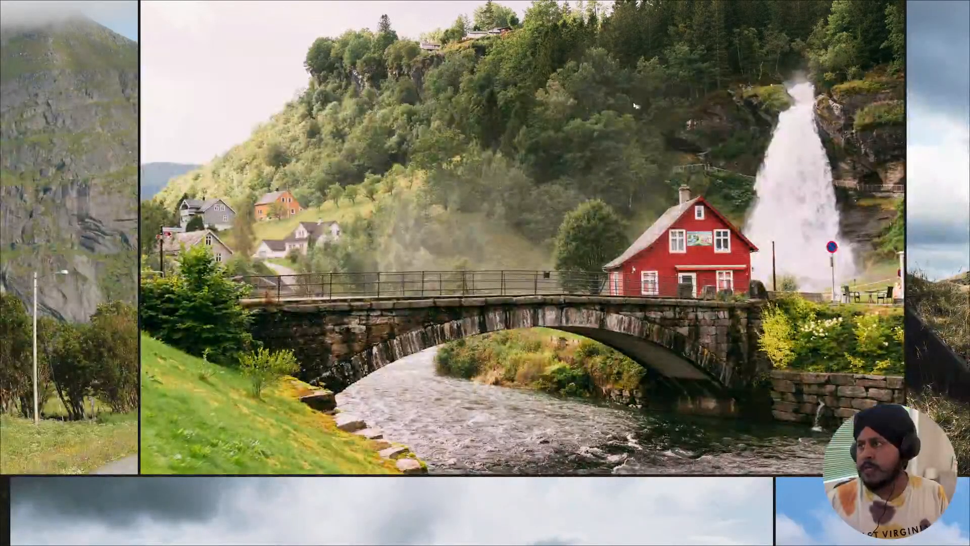
{"action": "scroll", "coordinate": [635, 105], "scroll_direction": "down", "scroll_amount": 4}
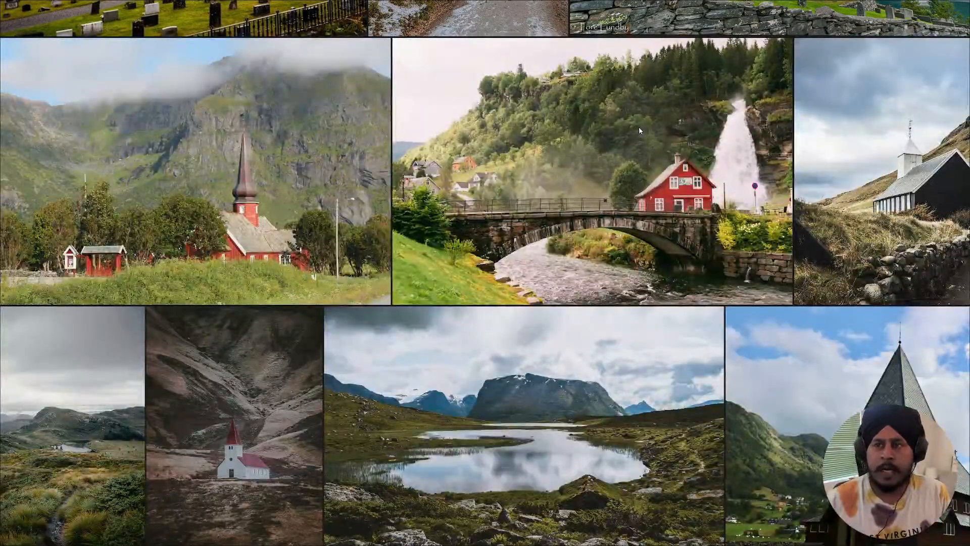
{"action": "scroll", "coordinate": [437, 233], "scroll_direction": "down", "scroll_amount": 2}
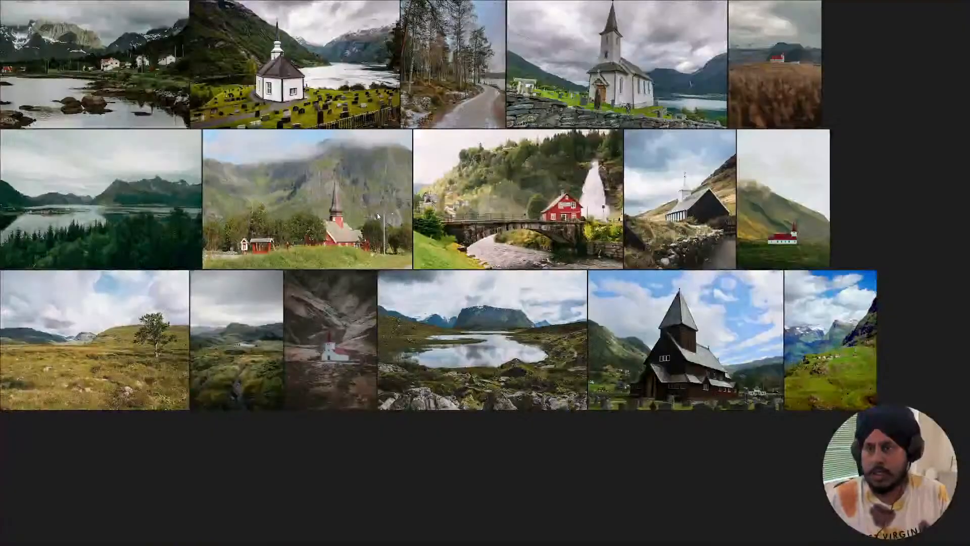
- Look across the churches, stone walls, lakes and mountains in the landscape photo group
{"action": "scroll", "coordinate": [378, 164], "scroll_direction": "up", "scroll_amount": 4}
{"action": "scroll", "coordinate": [492, 246], "scroll_direction": "down", "scroll_amount": 5}
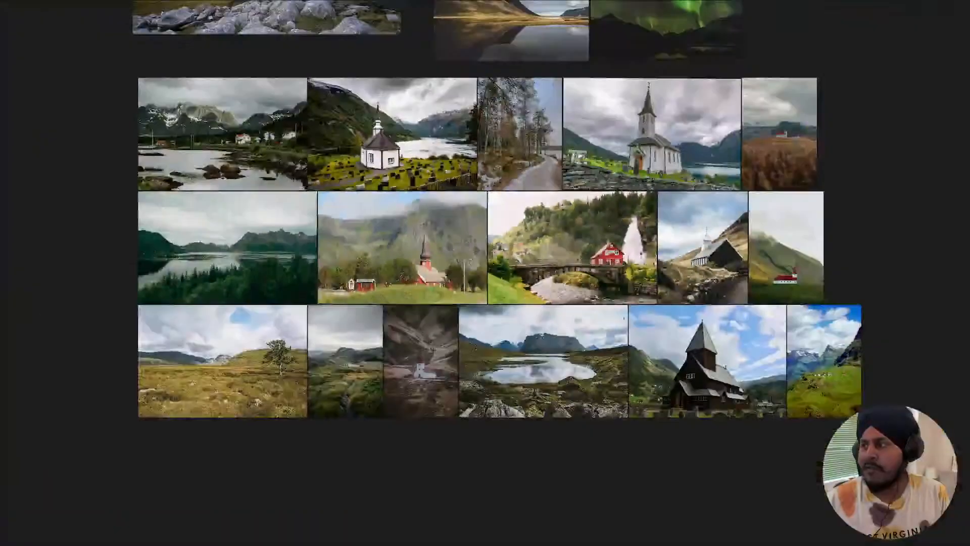
{"action": "middle_click_drag", "start_coordinate": [719, 154], "coordinate": [537, 243]}
{"action": "scroll", "coordinate": [537, 242], "scroll_direction": "up", "scroll_amount": 5}
{"action": "scroll", "coordinate": [547, 273], "scroll_direction": "down", "scroll_amount": 3}
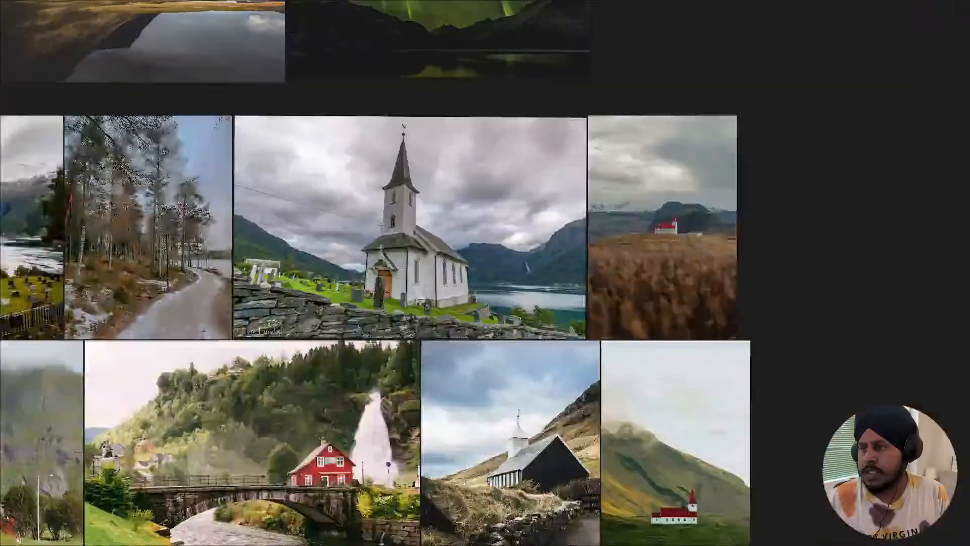
{"action": "middle_click_drag", "start_coordinate": [543, 331], "coordinate": [483, 93]}
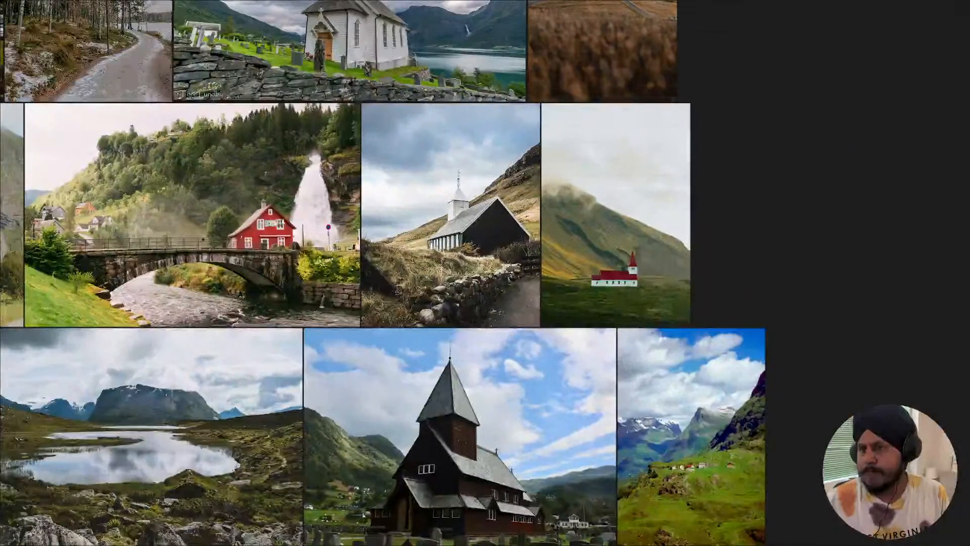
{"action": "middle_click_drag", "start_coordinate": [270, 261], "coordinate": [545, 251]}
{"action": "scroll", "coordinate": [545, 251], "scroll_direction": "down", "scroll_amount": 3}
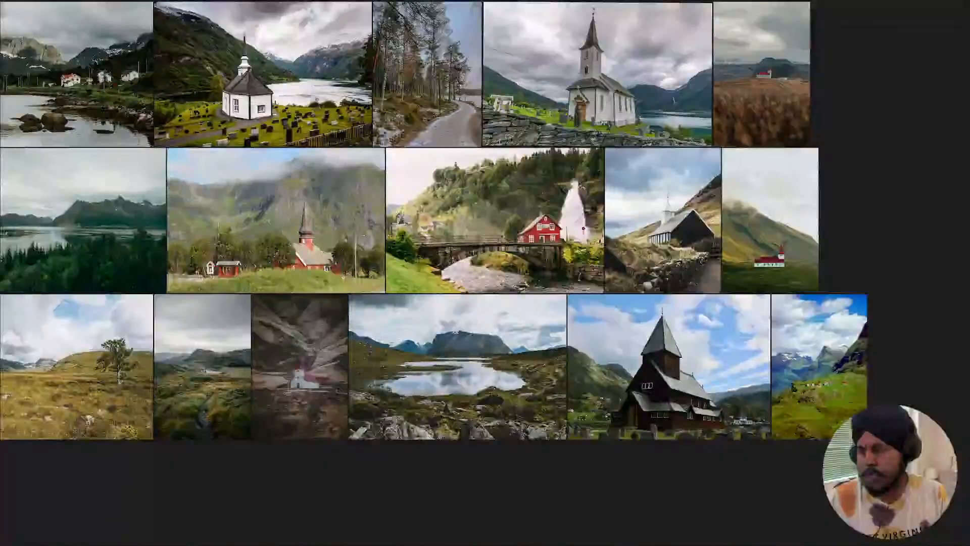
- Compare the dark wooden church photo with the church, riverbank rocks and bridge in the main concept image
{"action": "middle_click_drag", "start_coordinate": [590, 380], "coordinate": [373, 248]}
{"action": "scroll", "coordinate": [374, 248], "scroll_direction": "up", "scroll_amount": 5}
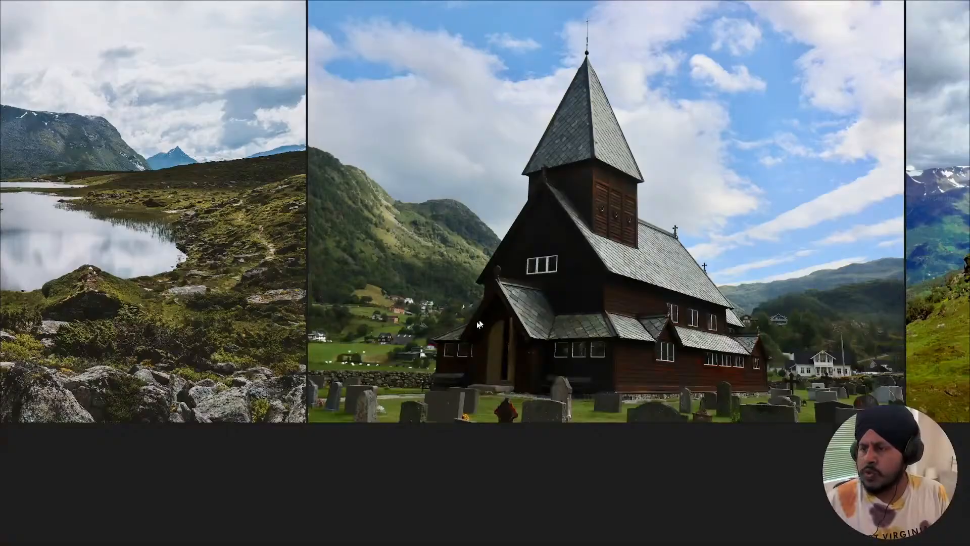
{"action": "scroll", "coordinate": [479, 324], "scroll_direction": "down", "scroll_amount": 7}
{"action": "middle_click_drag", "start_coordinate": [311, 312], "coordinate": [664, 317]}
{"action": "scroll", "coordinate": [664, 317], "scroll_direction": "down", "scroll_amount": 10}
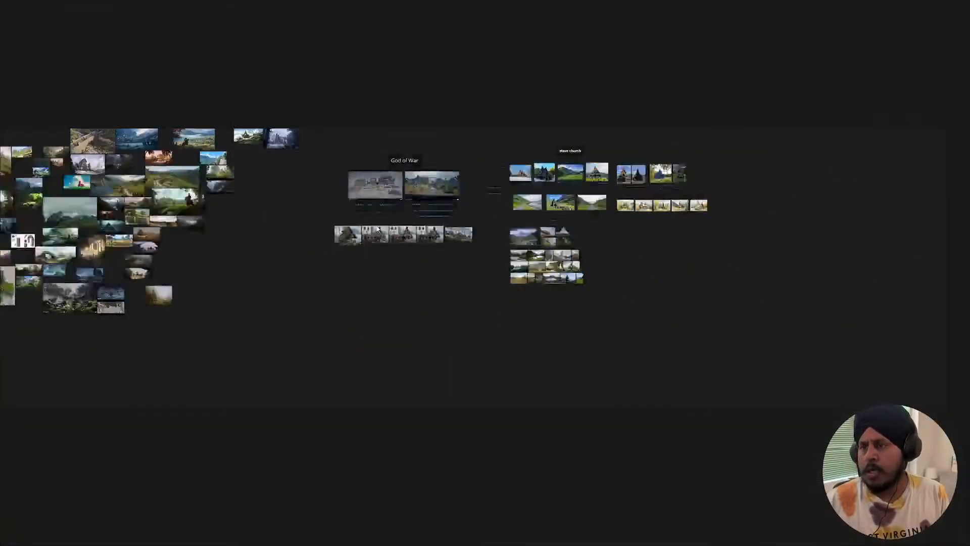
{"action": "middle_click_drag", "start_coordinate": [378, 229], "coordinate": [737, 275]}
{"action": "scroll", "coordinate": [323, 258], "scroll_direction": "up", "scroll_amount": 12}
{"action": "middle_click_drag", "start_coordinate": [318, 275], "coordinate": [595, 260]}
{"action": "scroll", "coordinate": [354, 331], "scroll_direction": "up", "scroll_amount": 3}
{"action": "middle_click_drag", "start_coordinate": [358, 320], "coordinate": [398, 317]}
{"action": "scroll", "coordinate": [398, 315], "scroll_direction": "up", "scroll_amount": 8}
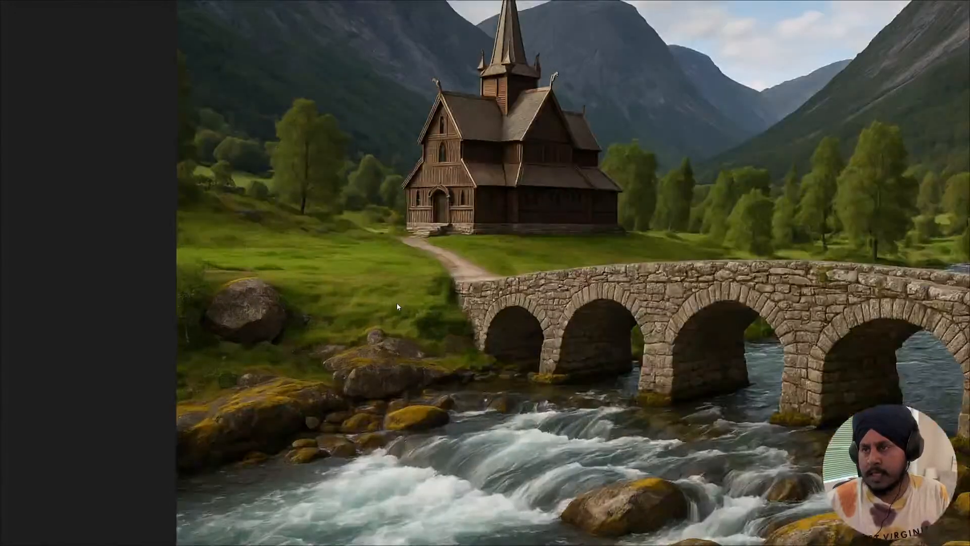
{"action": "scroll", "coordinate": [397, 306], "scroll_direction": "down", "scroll_amount": 3}
{"action": "mouse_move", "coordinate": [473, 277]}
{"action": "middle_mouse_down"}
{"action": "mouse_move", "coordinate": [500, 274]}
{"action": "mouse_move", "coordinate": [477, 284]}
{"action": "middle_mouse_up"}
{"action": "scroll", "coordinate": [498, 275], "scroll_direction": "down", "scroll_amount": 2}
{"action": "scroll", "coordinate": [449, 266], "scroll_direction": "down", "scroll_amount": 4}
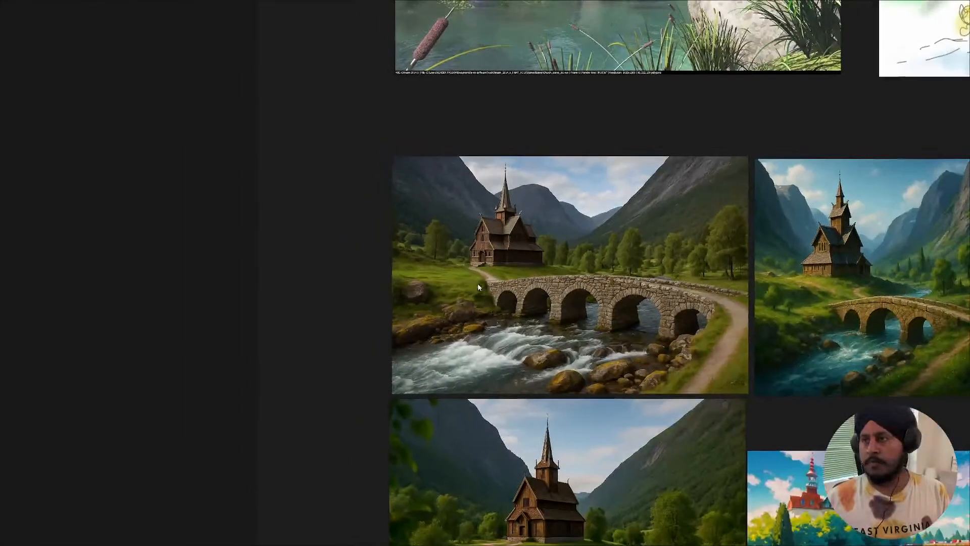
- Add a text note beside the main concept image listing "Church" and "Bridge" on separate lines
{"action": "double_click", "coordinate": [266, 205]}
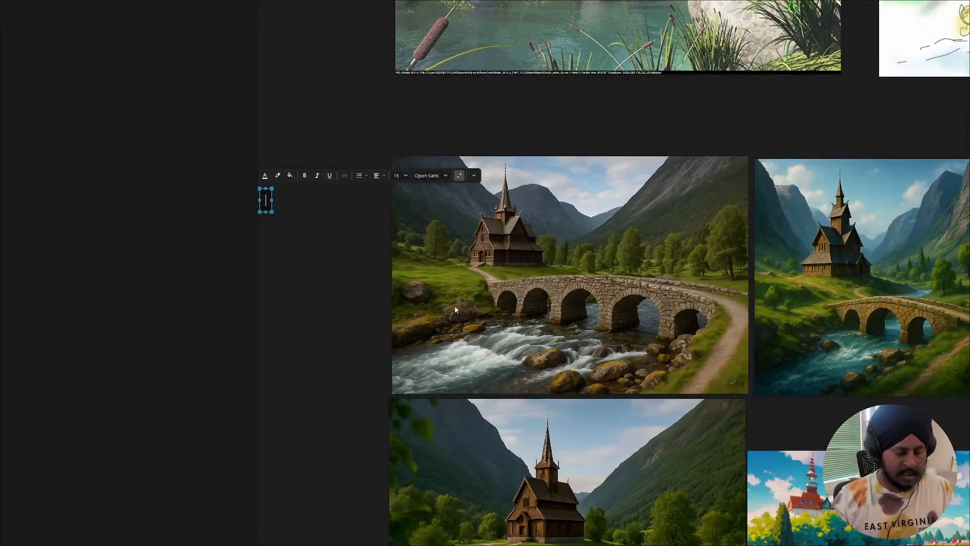
{"action": "type", "text": "Church"}
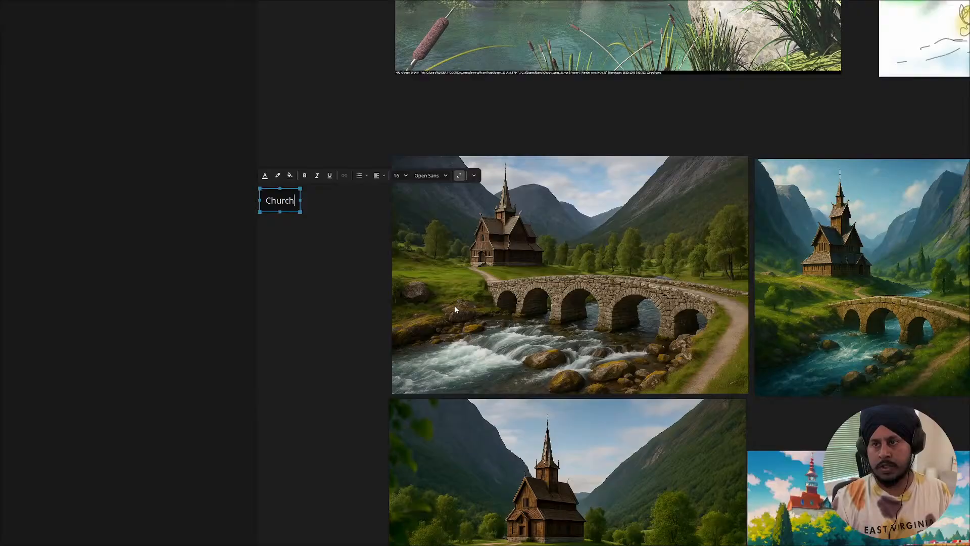
{"action": "key", "text": "Return"}
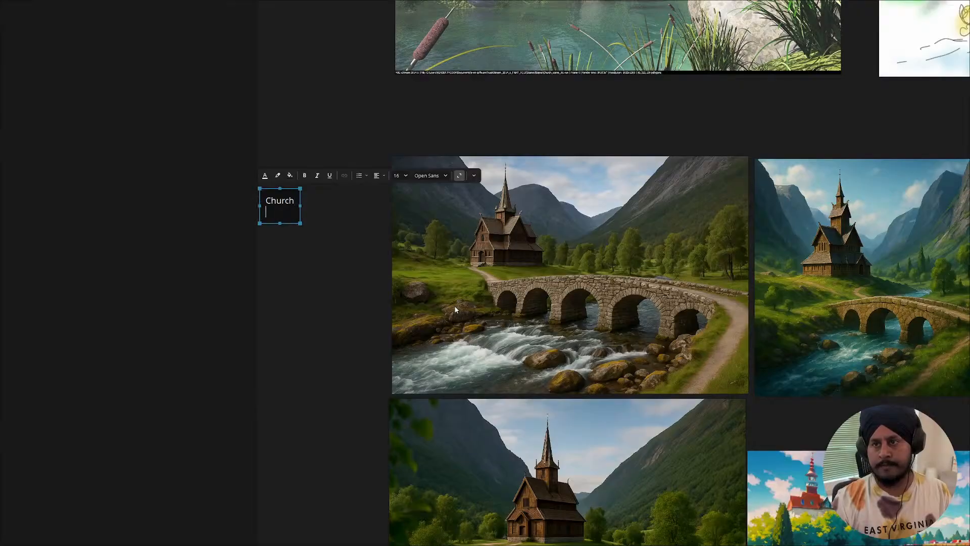
{"action": "type", "text": "Br"}
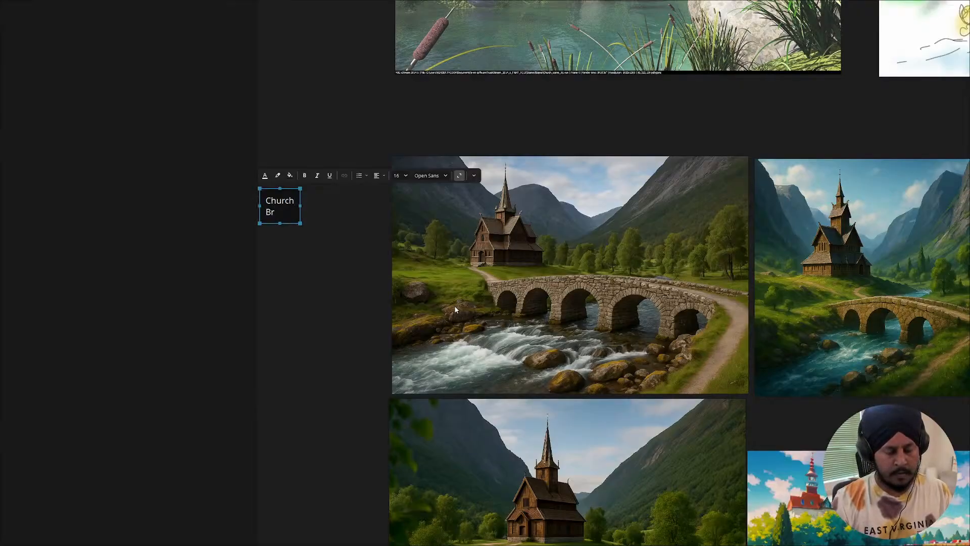
{"action": "type", "text": "ighr"}
{"action": "key", "text": "BackSpace"}
{"action": "key", "text": "BackSpace"}
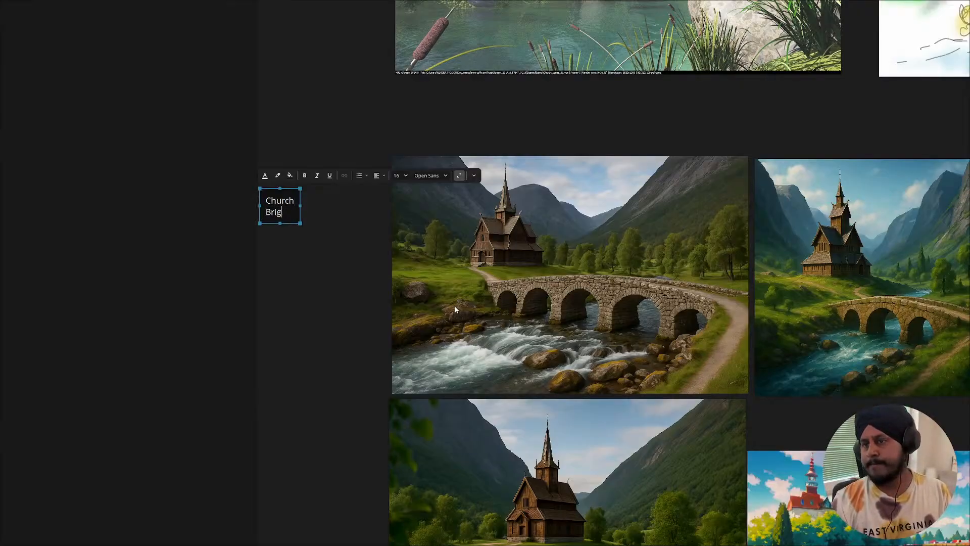
{"action": "type", "text": "dge"}
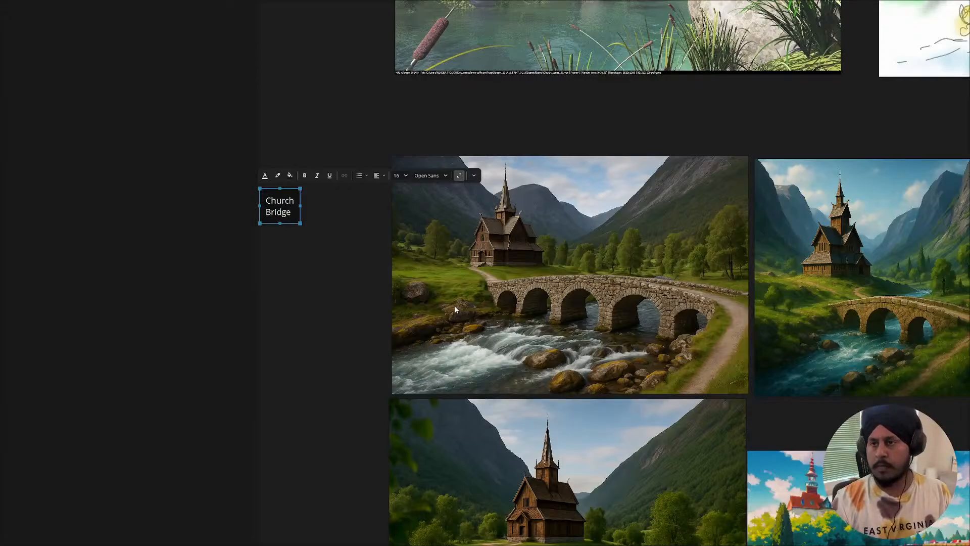
- Extend the note with a blank line followed by "Rocks Set" and "Trees Set" on separate lines
{"action": "key", "text": "Return"}
{"action": "key", "text": "Return"}
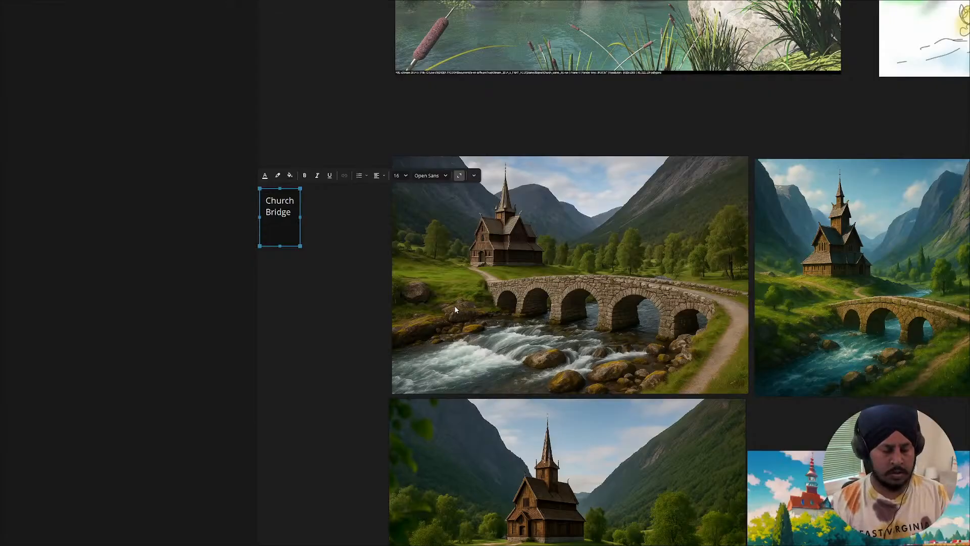
{"action": "type", "text": "Rocks"}
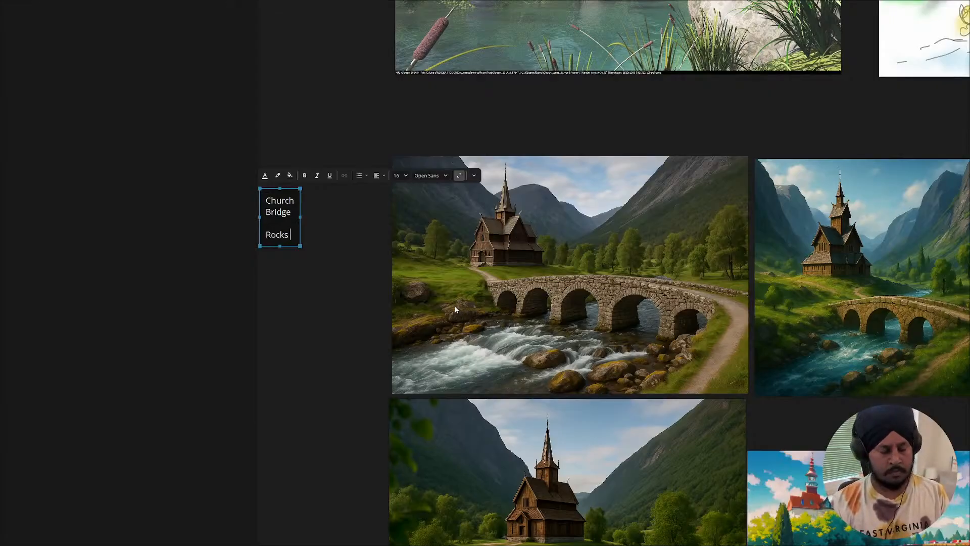
{"action": "type", "text": " Set"}
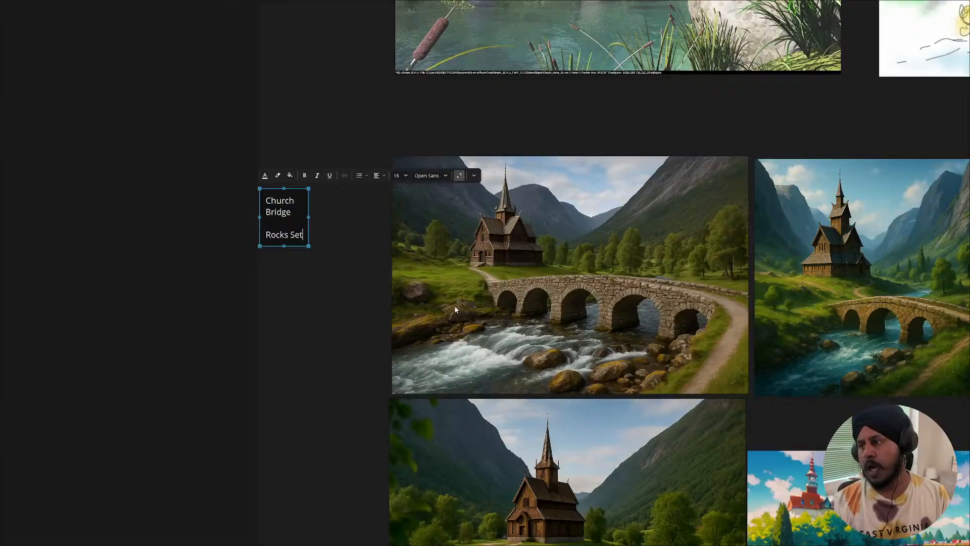
{"action": "key", "text": "Return"}
{"action": "type", "text": "Trees Set"}
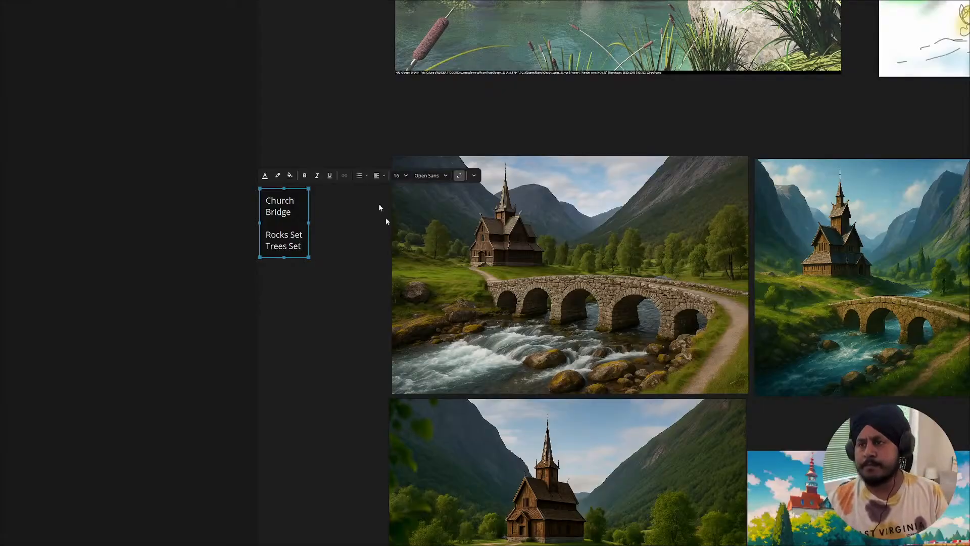
{"action": "left_click", "coordinate": [338, 222]}
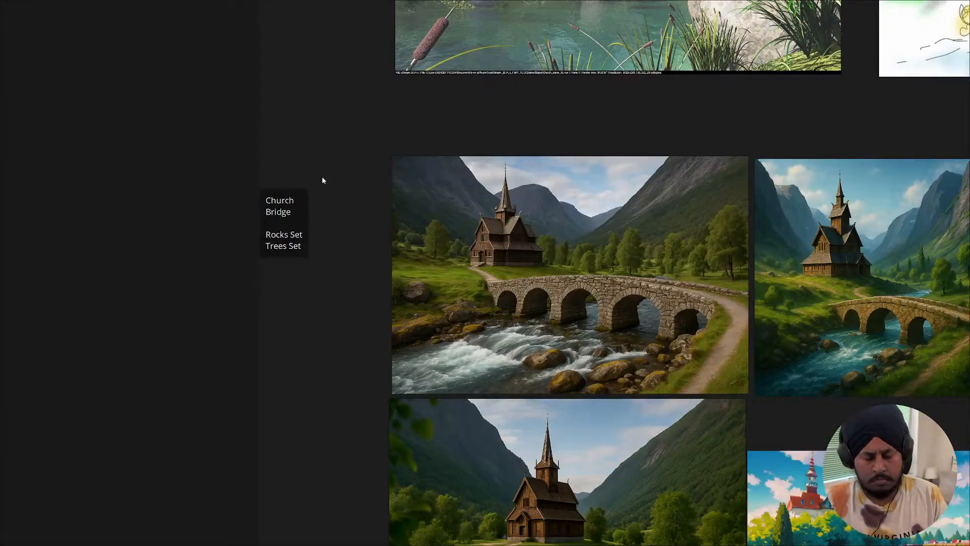
{"action": "left_click", "coordinate": [299, 207]}
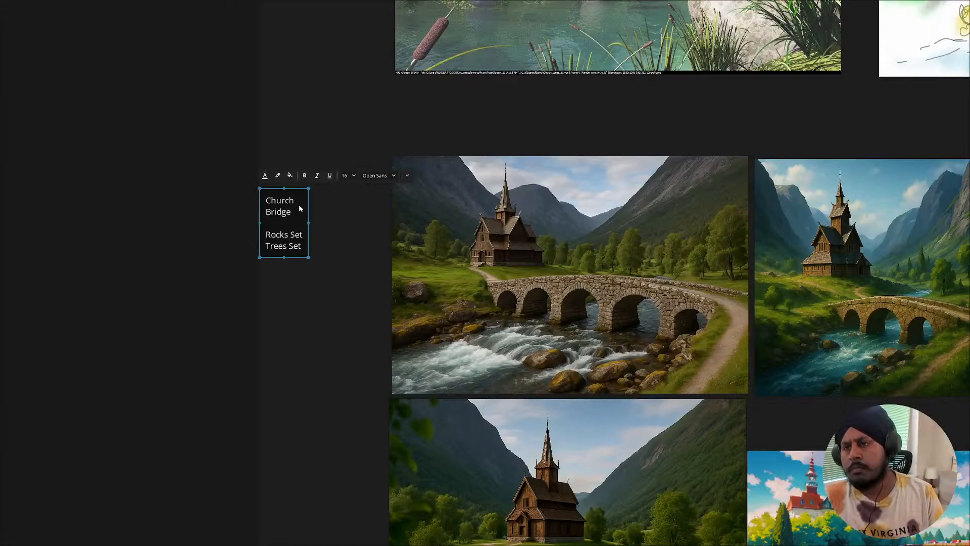
{"action": "left_click", "coordinate": [278, 175]}
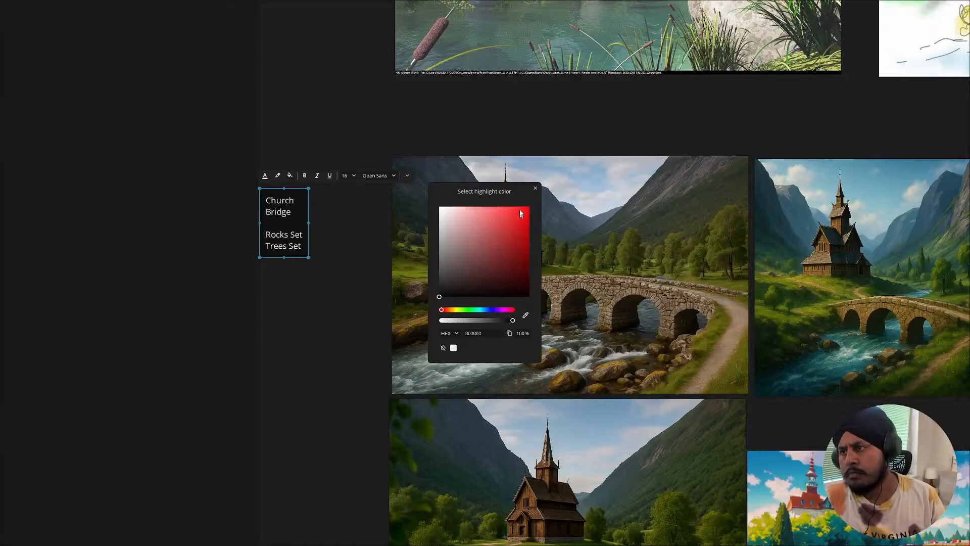
{"action": "left_click", "coordinate": [536, 189]}
{"action": "left_click", "coordinate": [366, 230]}
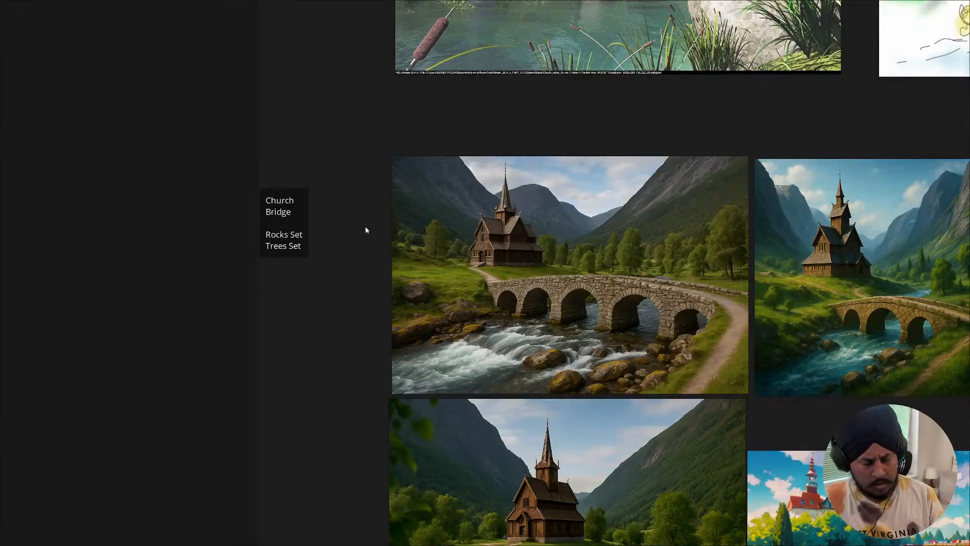
{"action": "key", "text": "alt+Tab"}
{"action": "scroll", "coordinate": [367, 228], "scroll_direction": "down", "scroll_amount": 12}
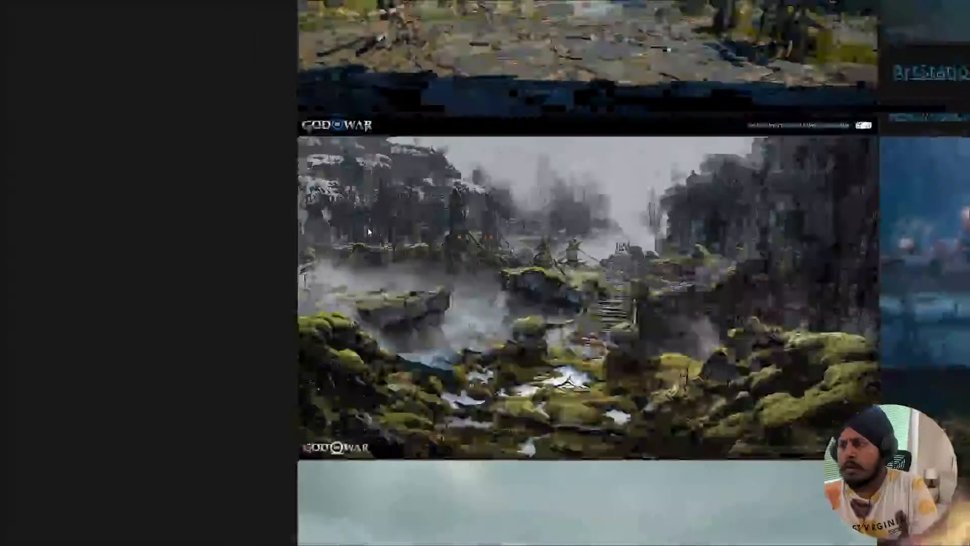
{"action": "middle_click_drag", "start_coordinate": [372, 224], "coordinate": [638, 353]}
{"action": "scroll", "coordinate": [606, 328], "scroll_direction": "down", "scroll_amount": 10}
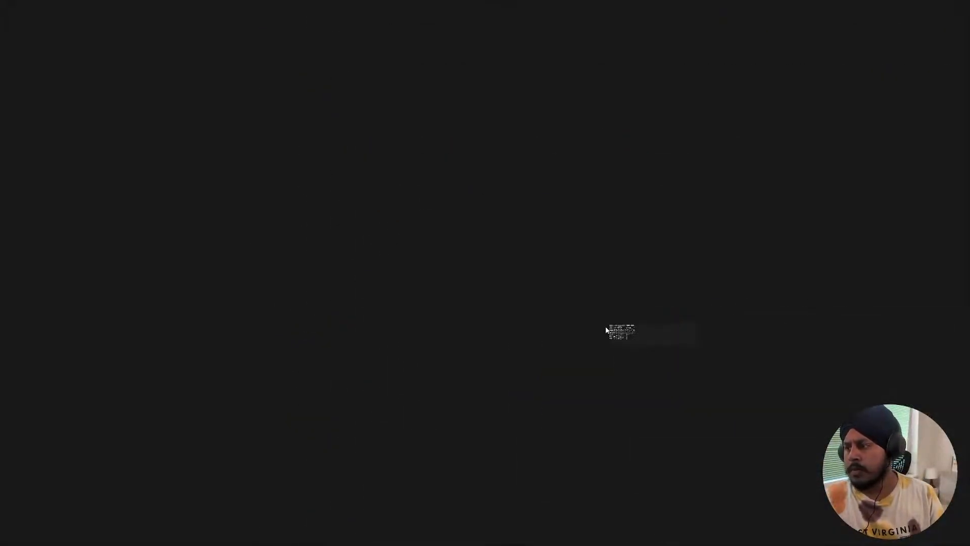
{"action": "scroll", "coordinate": [603, 330], "scroll_direction": "up", "scroll_amount": 12}
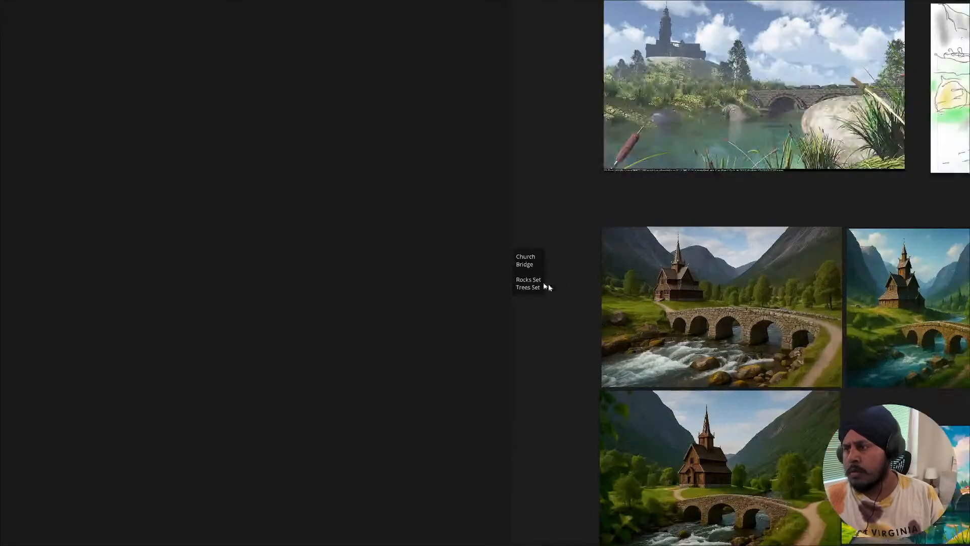
- Enter drawing mode and examine the church, stone bridge and river rocks in the main concept image
{"action": "right_click", "coordinate": [99, 161]}
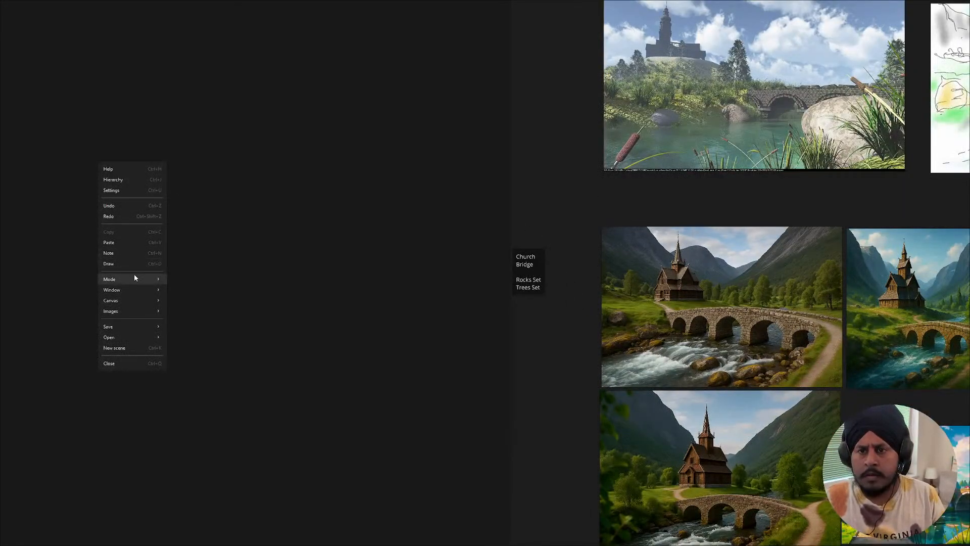
{"action": "mouse_move", "coordinate": [134, 277]}
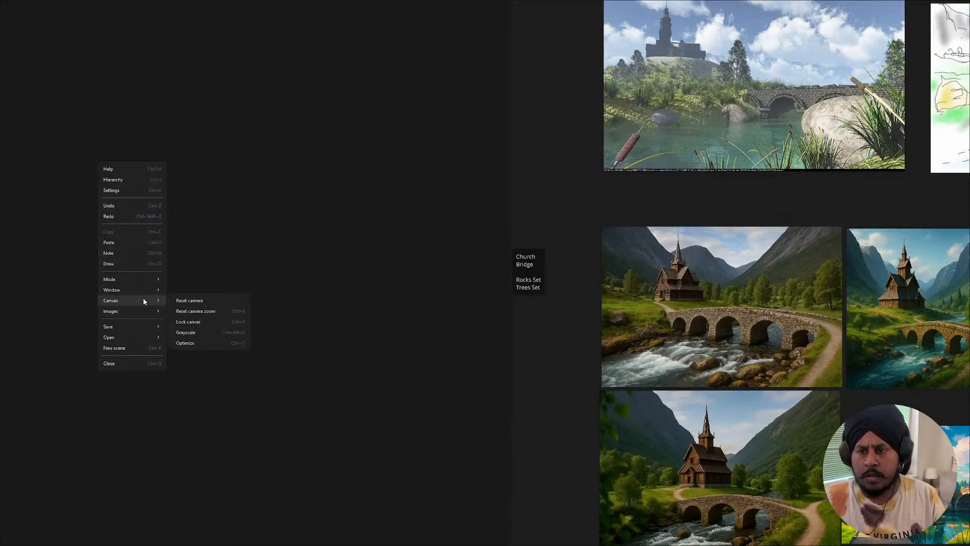
{"action": "left_click", "coordinate": [147, 265]}
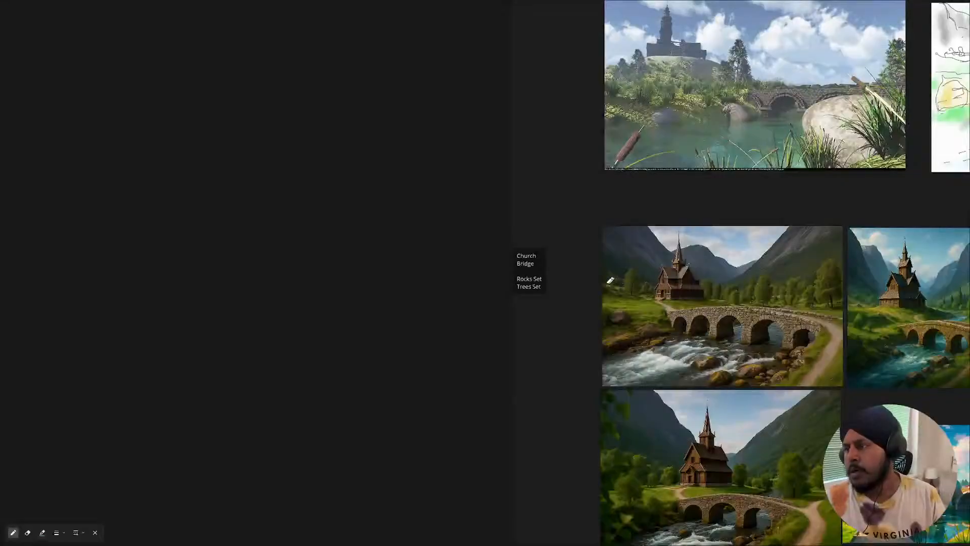
{"action": "key", "text": "ctrl+f"}
{"action": "key", "text": "ctrl+f"}
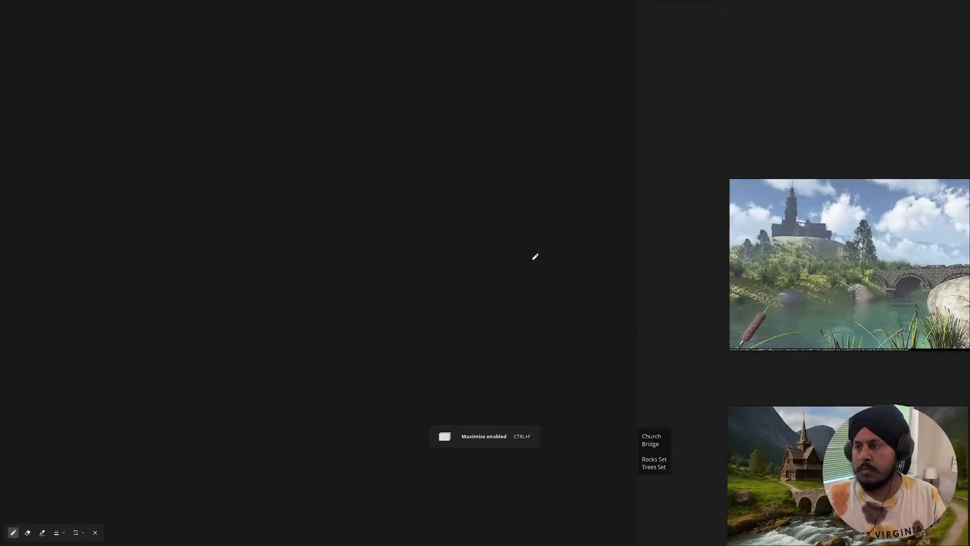
{"action": "scroll", "coordinate": [536, 257], "scroll_direction": "down", "scroll_amount": 1}
{"action": "middle_click_drag", "start_coordinate": [538, 260], "coordinate": [256, 208]}
{"action": "middle_click_drag", "start_coordinate": [461, 303], "coordinate": [478, 237]}
{"action": "scroll", "coordinate": [491, 313], "scroll_direction": "up", "scroll_amount": 4}
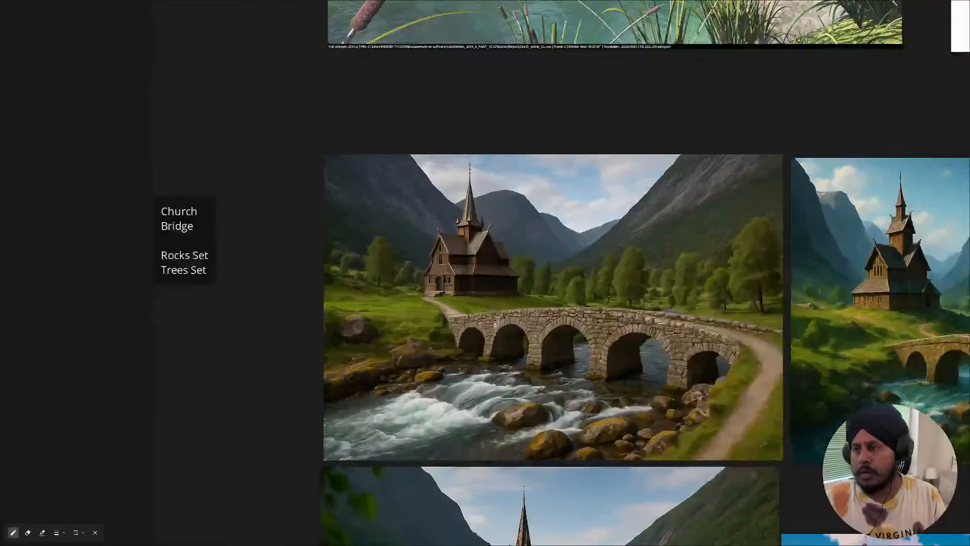
{"action": "scroll", "coordinate": [502, 303], "scroll_direction": "up", "scroll_amount": 2}
{"action": "middle_click_drag", "start_coordinate": [513, 333], "coordinate": [533, 245]}
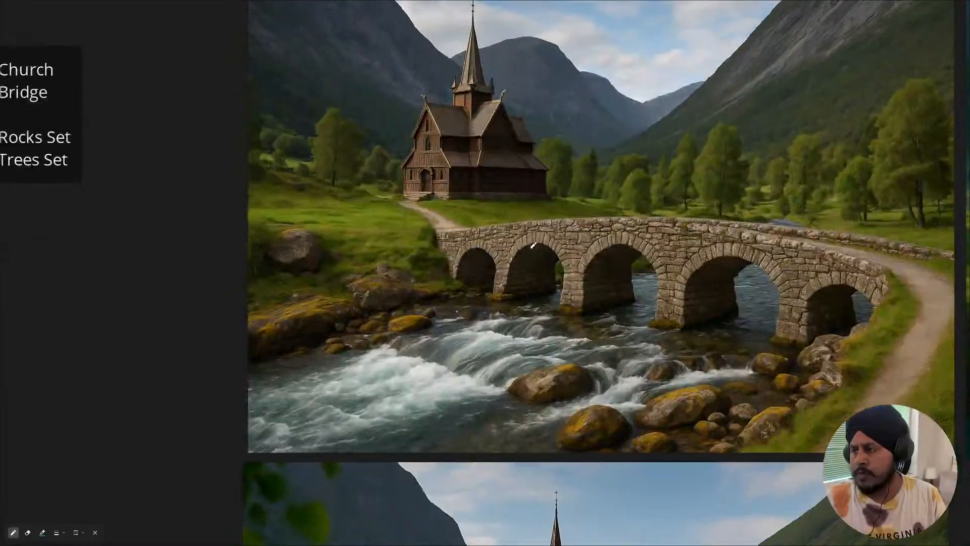
{"action": "scroll", "coordinate": [533, 245], "scroll_direction": "down", "scroll_amount": 2}
{"action": "scroll", "coordinate": [527, 263], "scroll_direction": "up", "scroll_amount": 2}
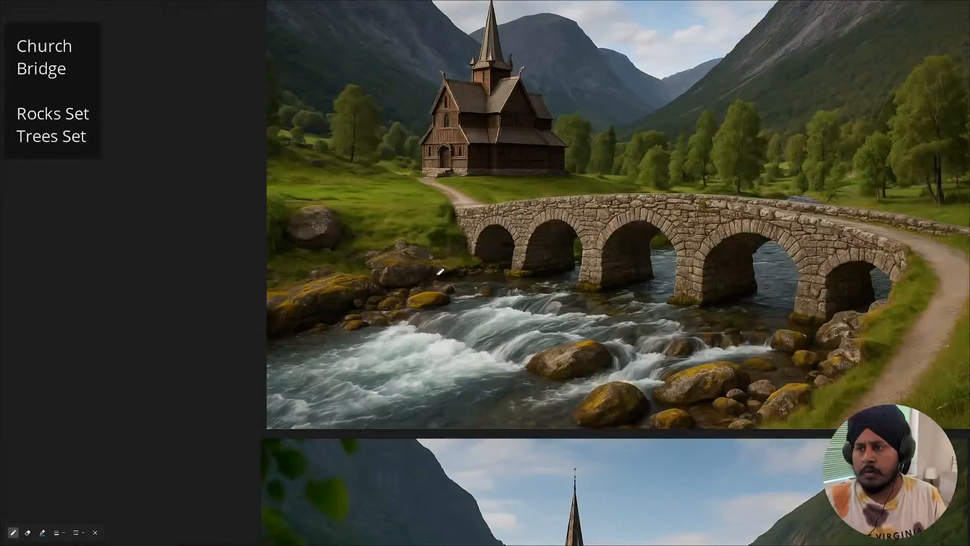
{"action": "middle_click_drag", "start_coordinate": [440, 272], "coordinate": [385, 297]}
{"action": "scroll", "coordinate": [385, 294], "scroll_direction": "down", "scroll_amount": 4}
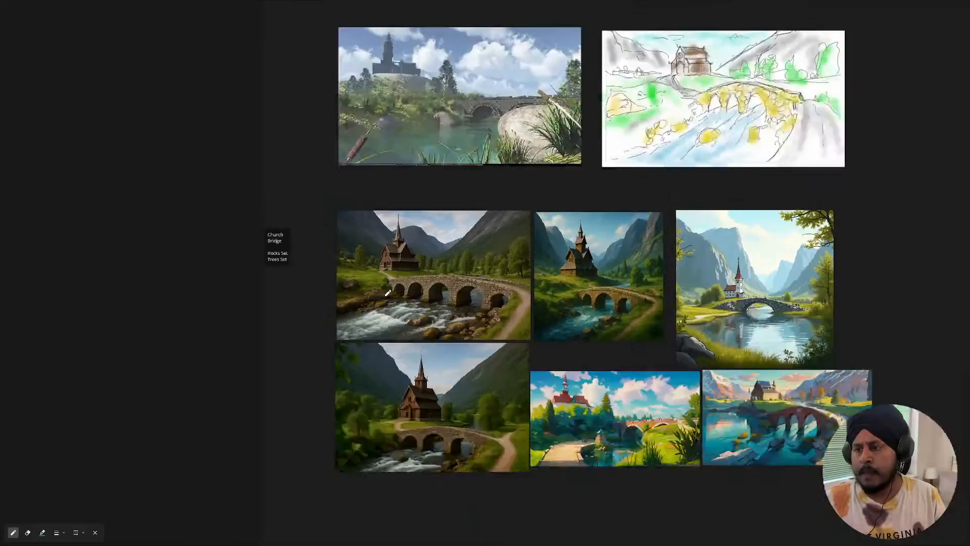
{"action": "left_click", "coordinate": [95, 532]}
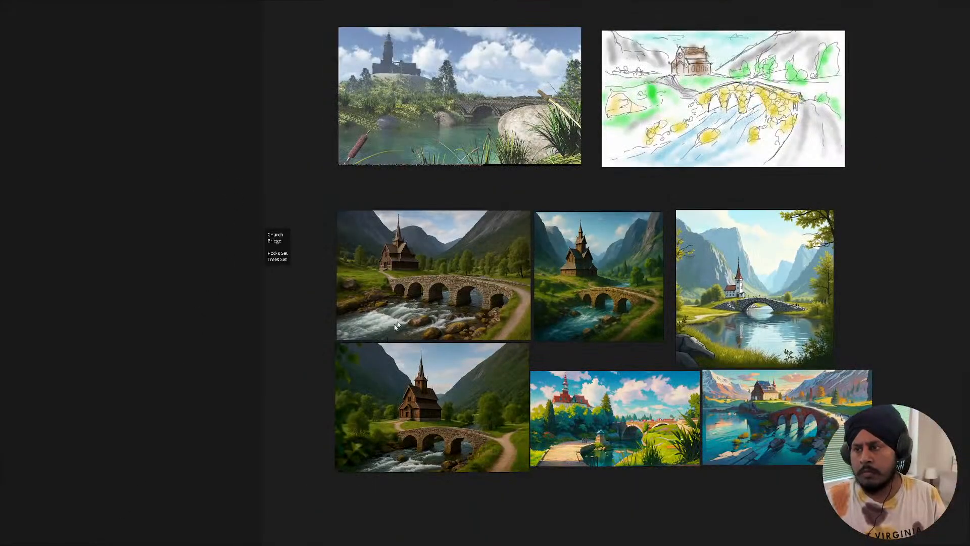
- Duplicate the main concept image onto the empty canvas on the other side of the asset note
{"action": "left_click", "coordinate": [410, 312]}
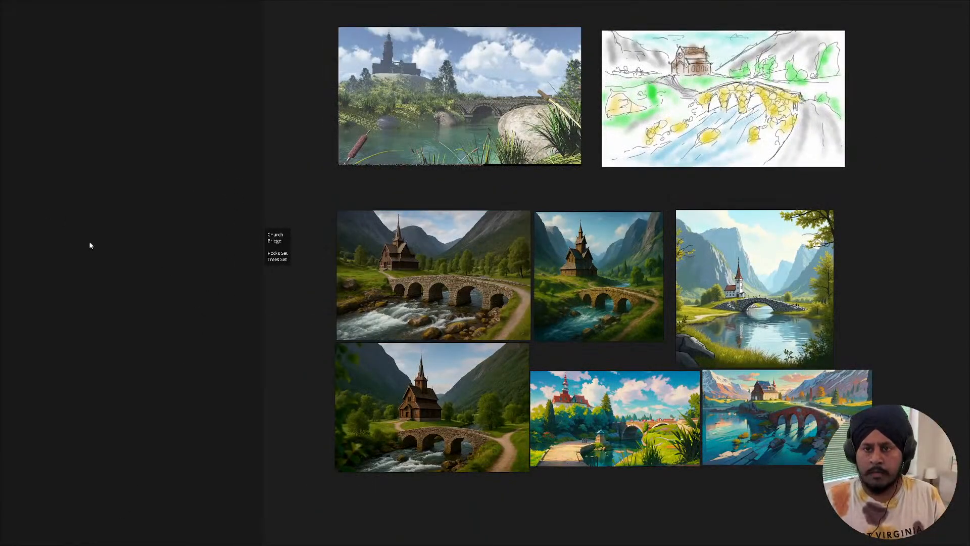
{"action": "key", "text": "ctrl+v"}
{"action": "middle_click_drag", "start_coordinate": [86, 264], "coordinate": [379, 272]}
{"action": "scroll", "coordinate": [377, 272], "scroll_direction": "up", "scroll_amount": 4}
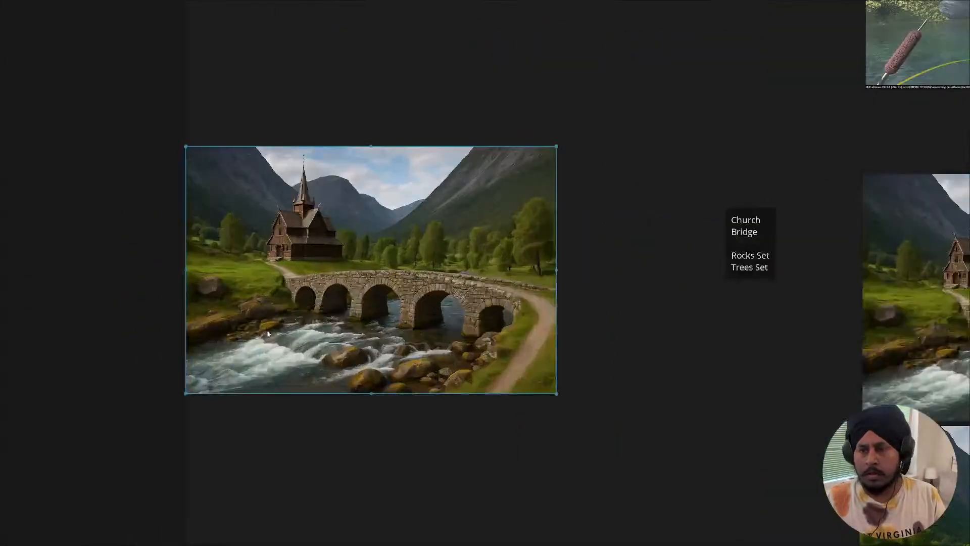
{"action": "scroll", "coordinate": [298, 309], "scroll_direction": "up", "scroll_amount": 5}
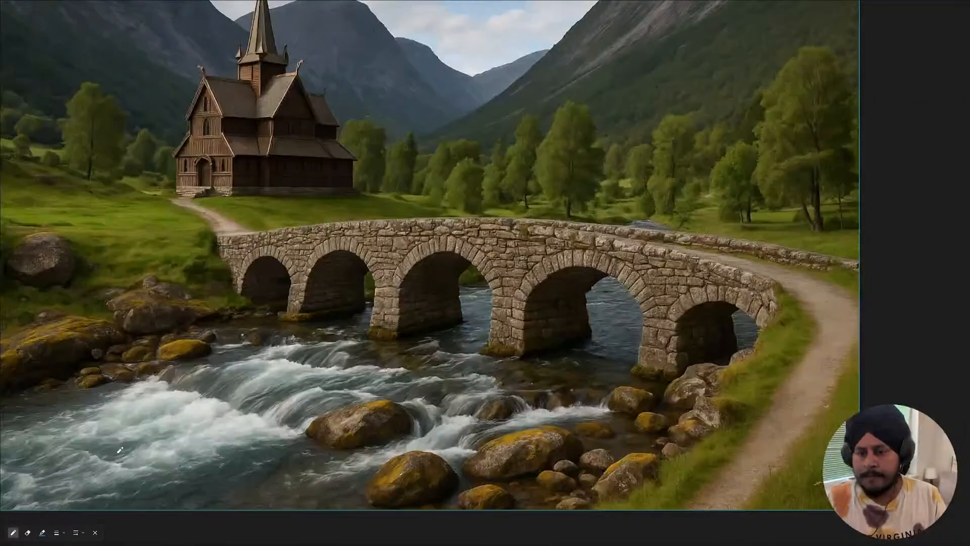
- Set the drawing pen colour to red, hex A72222
{"action": "left_click", "coordinate": [43, 532]}
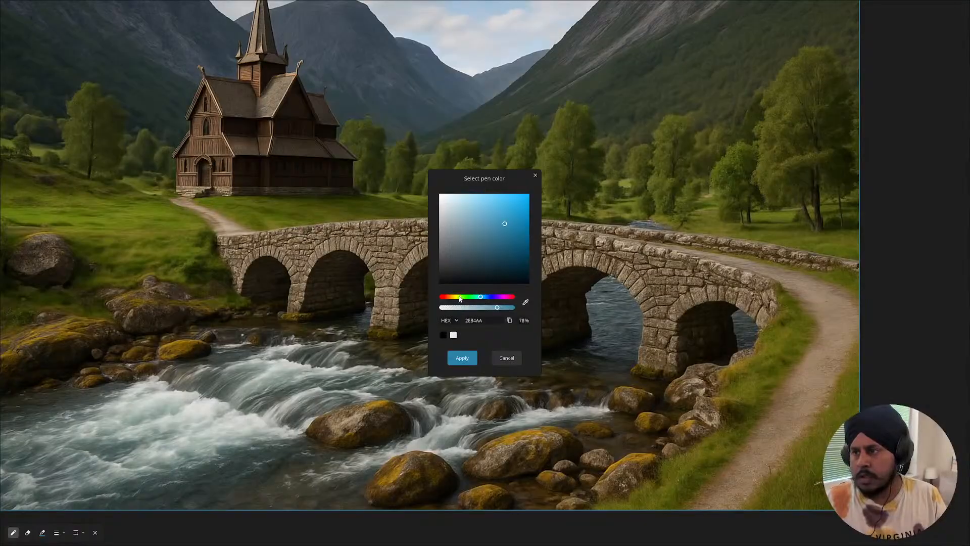
{"action": "left_click_drag", "start_coordinate": [460, 298], "coordinate": [439, 298]}
{"action": "left_click_drag", "start_coordinate": [517, 215], "coordinate": [511, 225]}
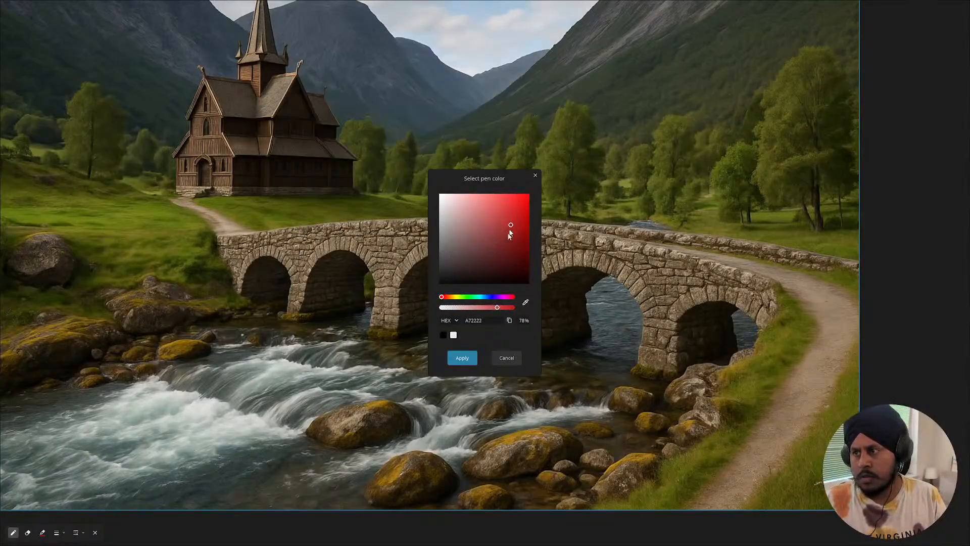
{"action": "left_click", "coordinate": [461, 359]}
- Mark the large boulders on the grassy bank, in the river and beside the bridge end with a red 1
{"action": "scroll", "coordinate": [456, 359], "scroll_direction": "down", "scroll_amount": 4}
{"action": "scroll", "coordinate": [454, 359], "scroll_direction": "up", "scroll_amount": 2}
{"action": "scroll", "coordinate": [449, 361], "scroll_direction": "down", "scroll_amount": 1}
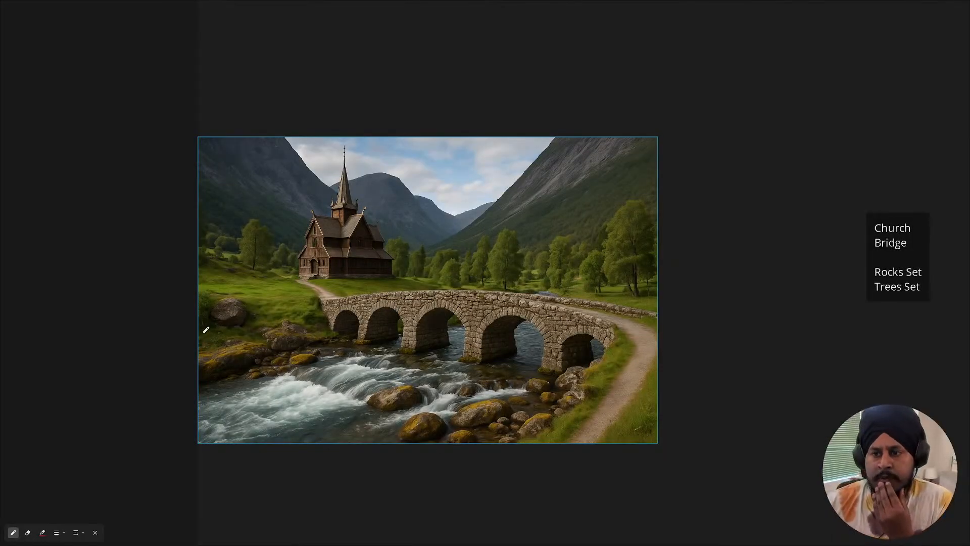
{"action": "left_click_drag", "start_coordinate": [229, 307], "coordinate": [229, 309]}
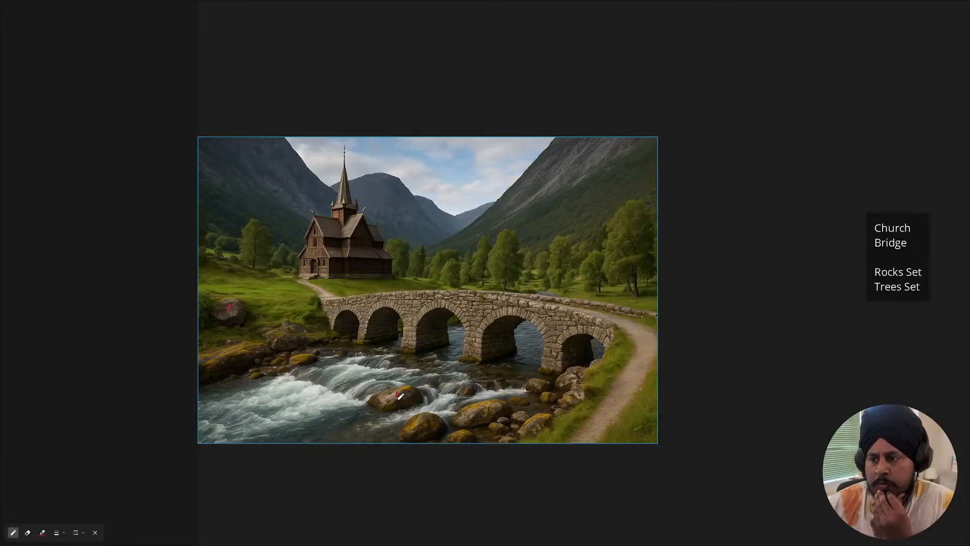
{"action": "left_click_drag", "start_coordinate": [421, 427], "coordinate": [424, 435]}
{"action": "left_click_drag", "start_coordinate": [479, 406], "coordinate": [480, 416]}
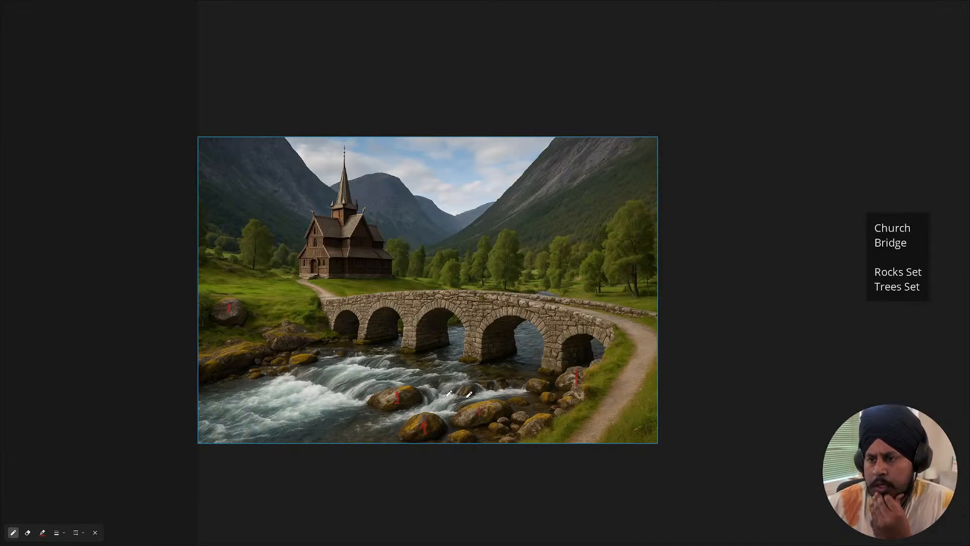
- Mark the mossy left-bank rocks, the spot beside the bridge-end boulder and the lower right riverbank rock with a red 2
{"action": "left_click_drag", "start_coordinate": [222, 359], "coordinate": [226, 364]}
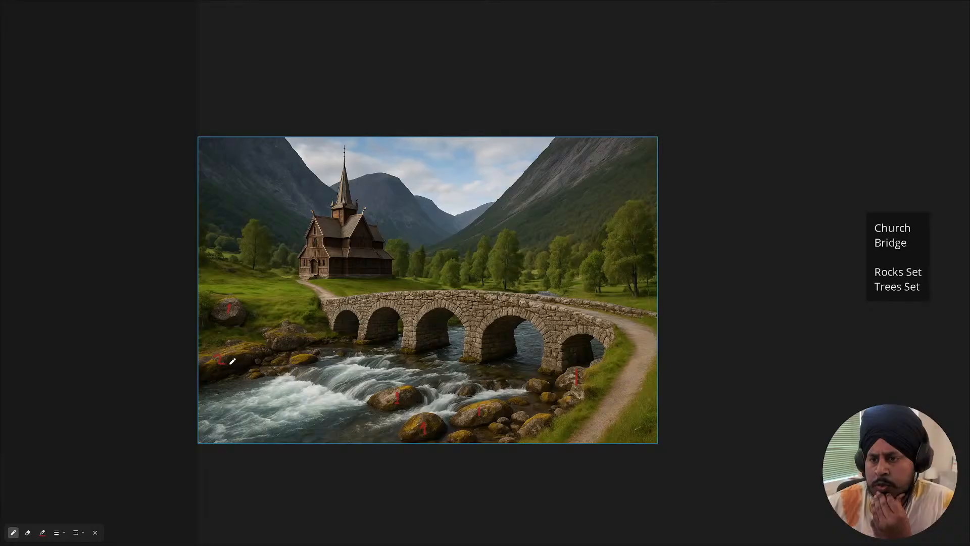
{"action": "left_click_drag", "start_coordinate": [286, 330], "coordinate": [296, 337]}
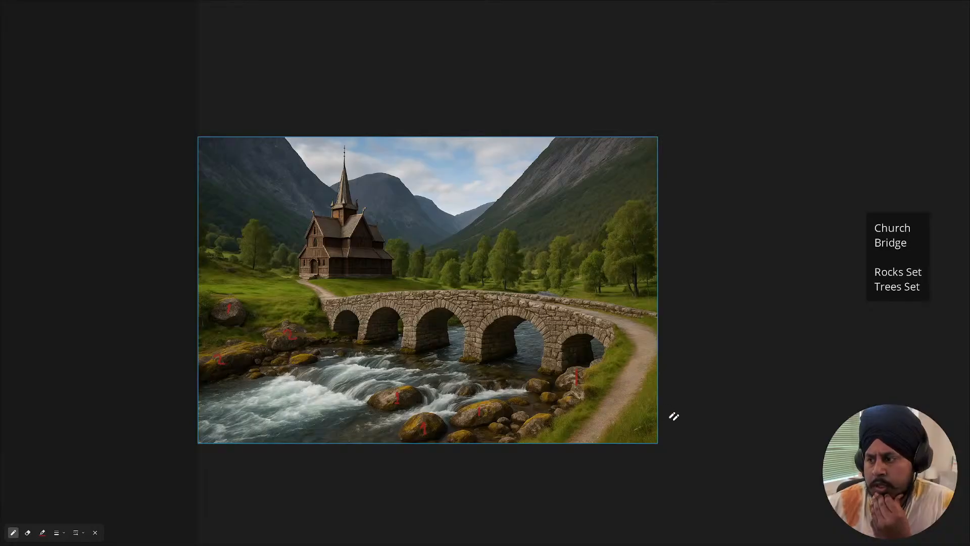
{"action": "left_click_drag", "start_coordinate": [585, 375], "coordinate": [593, 382]}
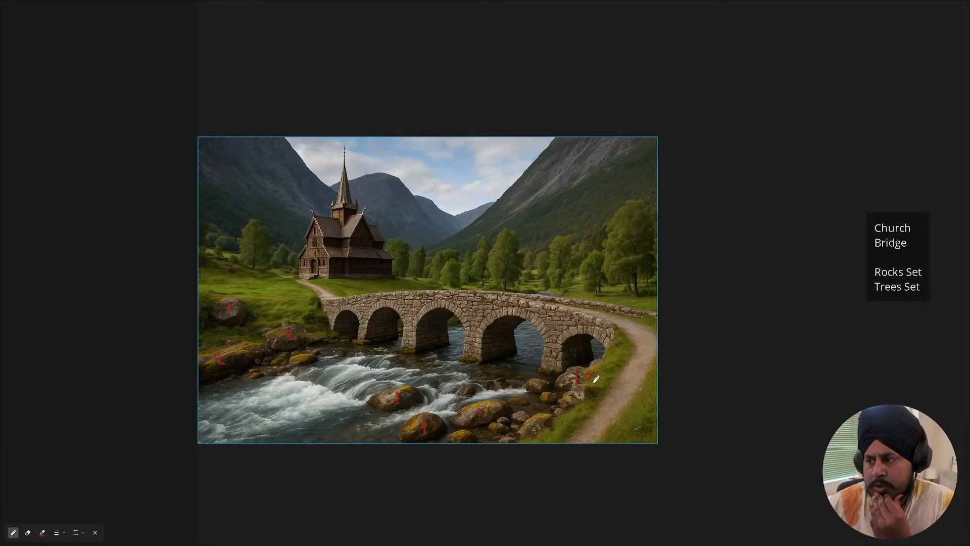
{"action": "left_click_drag", "start_coordinate": [527, 422], "coordinate": [536, 432]}
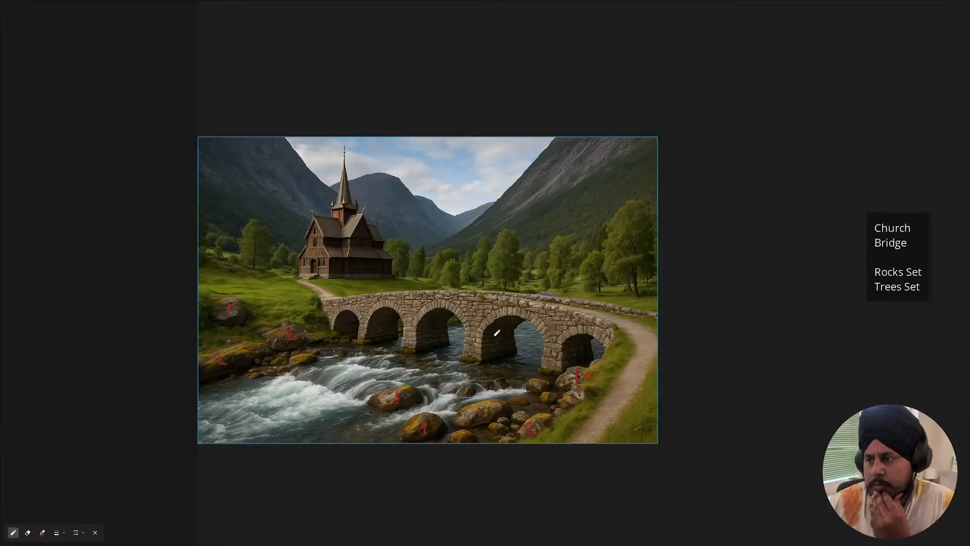
- Mark a bridge arch and the smaller riverbank rocks, using 3 for the small rocks and 4 on the grassy slope
{"action": "left_click_drag", "start_coordinate": [400, 321], "coordinate": [401, 330]}
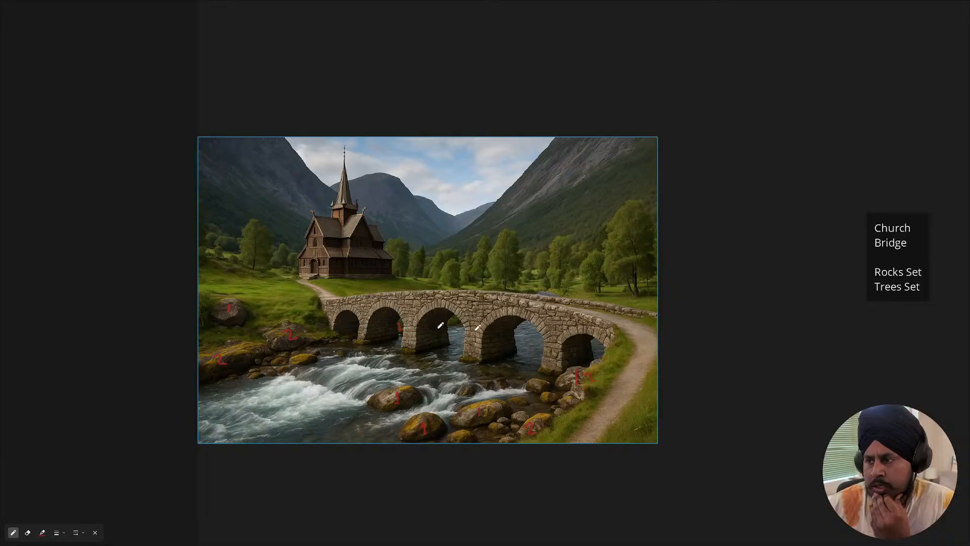
{"action": "left_click_drag", "start_coordinate": [480, 407], "coordinate": [480, 415]}
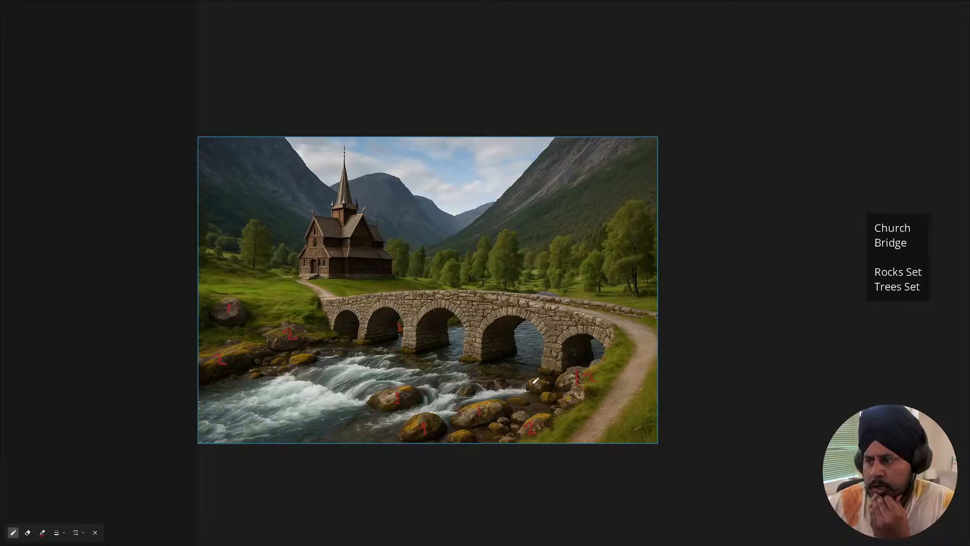
{"action": "mouse_move", "coordinate": [299, 355]}
{"action": "left_mouse_down"}
{"action": "mouse_move", "coordinate": [307, 360]}
{"action": "mouse_move", "coordinate": [300, 365]}
{"action": "left_mouse_up"}
{"action": "left_click_drag", "start_coordinate": [536, 378], "coordinate": [568, 401]}
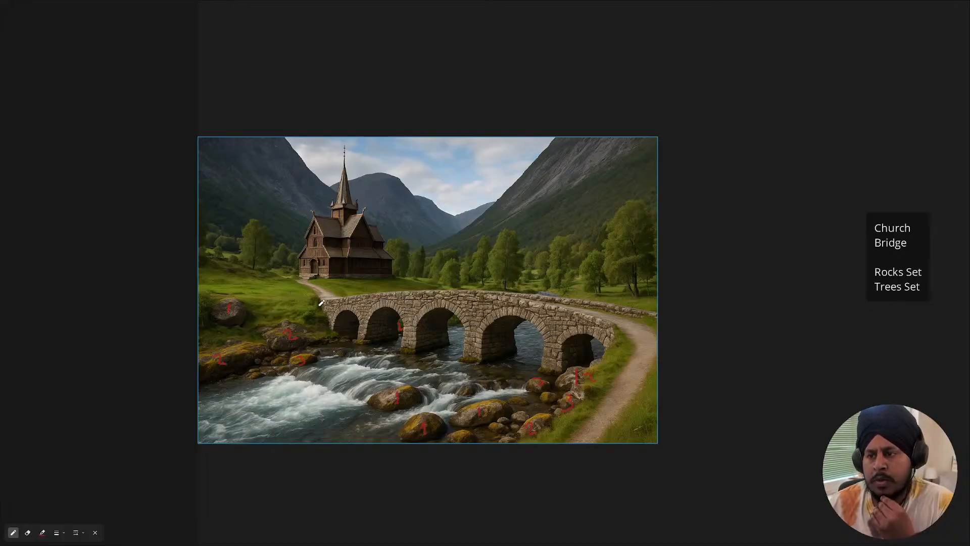
{"action": "left_click_drag", "start_coordinate": [282, 302], "coordinate": [284, 307]}
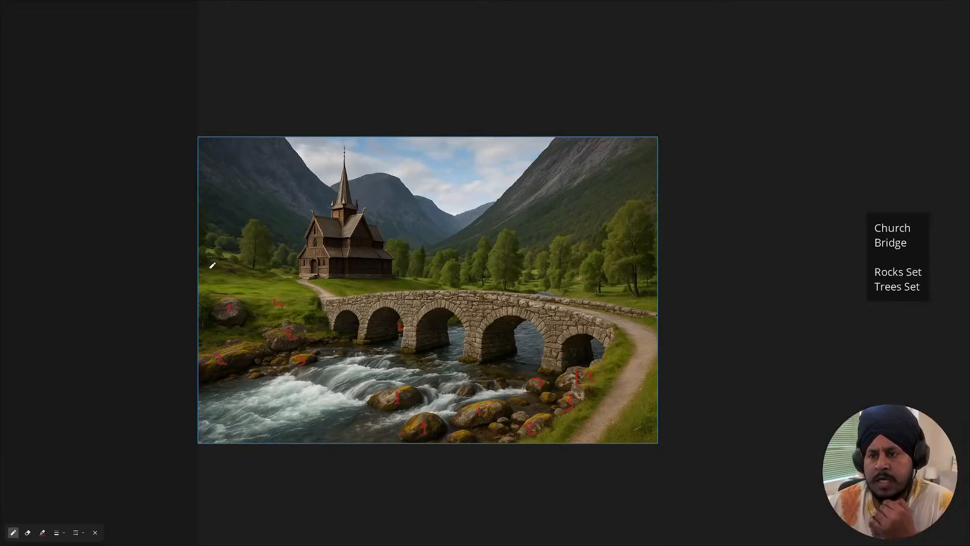
- Circle the grassy spots on both banks, the area beside the path, and the small rock clusters along the river
{"action": "mouse_move", "coordinate": [212, 265]}
{"action": "left_mouse_down"}
{"action": "mouse_move", "coordinate": [249, 278]}
{"action": "mouse_move", "coordinate": [217, 283]}
{"action": "mouse_move", "coordinate": [233, 278]}
{"action": "left_mouse_up"}
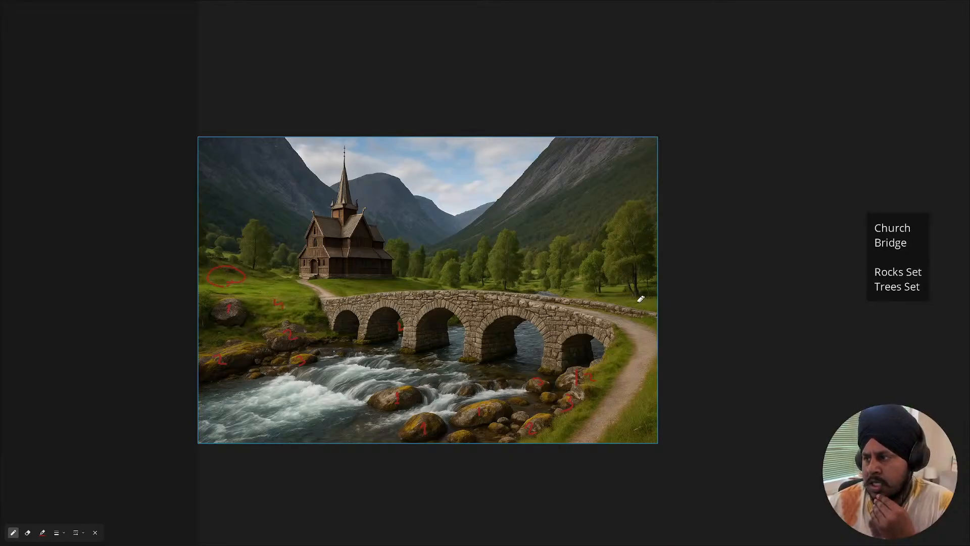
{"action": "mouse_move", "coordinate": [648, 298]}
{"action": "left_mouse_down"}
{"action": "mouse_move", "coordinate": [629, 296]}
{"action": "mouse_move", "coordinate": [650, 294]}
{"action": "left_mouse_up"}
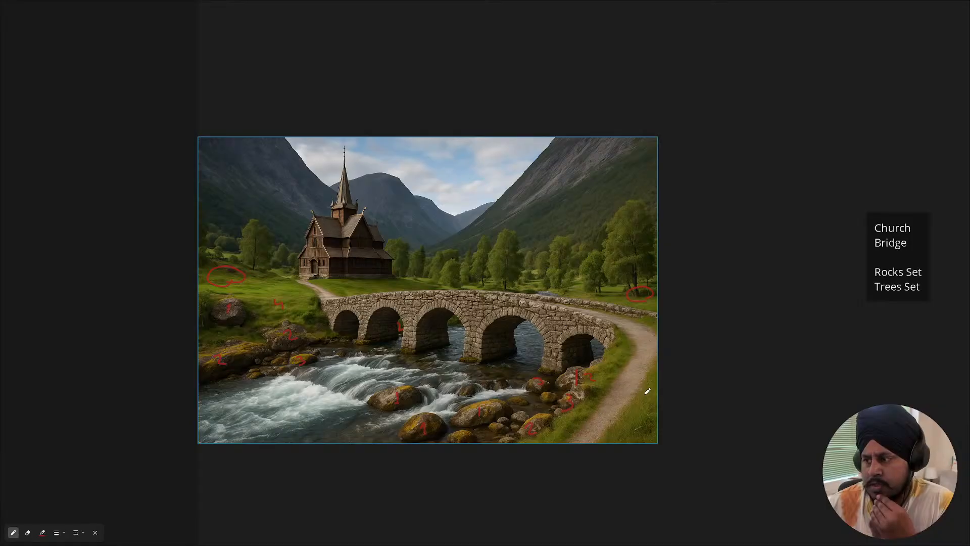
{"action": "mouse_move", "coordinate": [657, 394]}
{"action": "left_mouse_down"}
{"action": "mouse_move", "coordinate": [667, 383]}
{"action": "mouse_move", "coordinate": [653, 382]}
{"action": "left_mouse_up"}
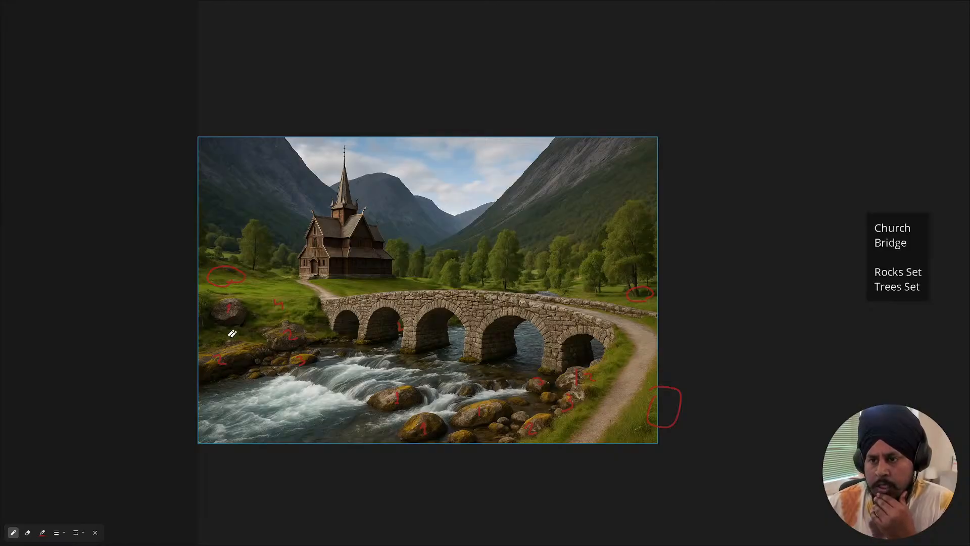
{"action": "mouse_move", "coordinate": [260, 385]}
{"action": "left_mouse_down"}
{"action": "mouse_move", "coordinate": [290, 380]}
{"action": "mouse_move", "coordinate": [278, 348]}
{"action": "mouse_move", "coordinate": [234, 371]}
{"action": "mouse_move", "coordinate": [298, 383]}
{"action": "left_mouse_up"}
{"action": "mouse_move", "coordinate": [520, 404]}
{"action": "left_mouse_down"}
{"action": "mouse_move", "coordinate": [491, 421]}
{"action": "mouse_move", "coordinate": [536, 423]}
{"action": "mouse_move", "coordinate": [499, 407]}
{"action": "mouse_move", "coordinate": [511, 374]}
{"action": "mouse_move", "coordinate": [447, 378]}
{"action": "mouse_move", "coordinate": [520, 393]}
{"action": "mouse_move", "coordinate": [476, 384]}
{"action": "left_mouse_up"}
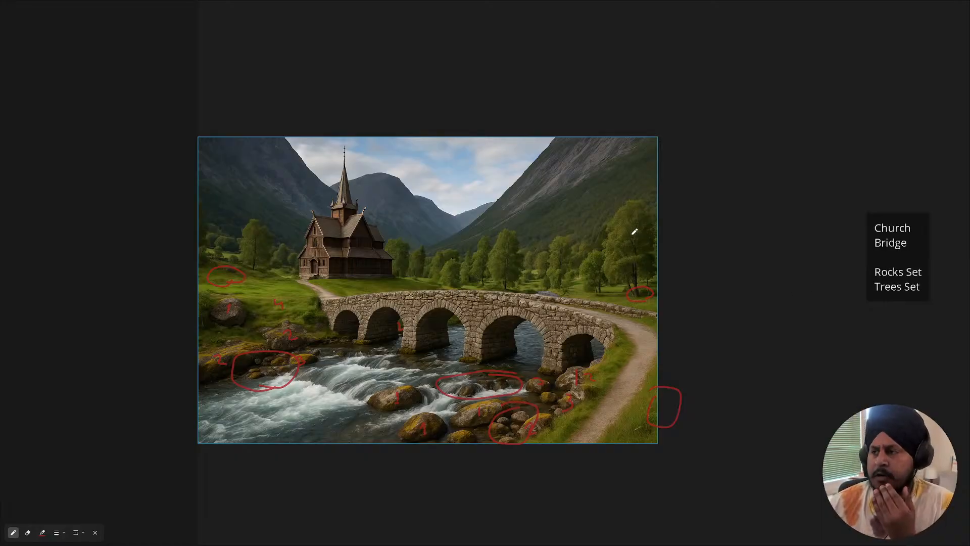
- Number the different trees beyond the bridge in red, starting with 1 on the large tree at the right
{"action": "left_click_drag", "start_coordinate": [633, 229], "coordinate": [633, 242]}
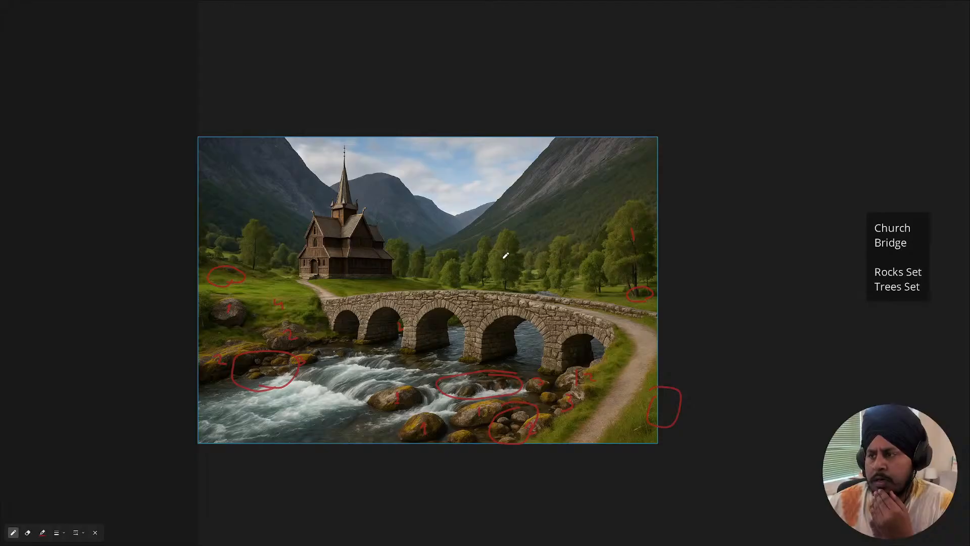
{"action": "mouse_move", "coordinate": [504, 257]}
{"action": "left_mouse_down"}
{"action": "mouse_move", "coordinate": [559, 255]}
{"action": "mouse_move", "coordinate": [598, 278]}
{"action": "mouse_move", "coordinate": [566, 295]}
{"action": "left_mouse_up"}
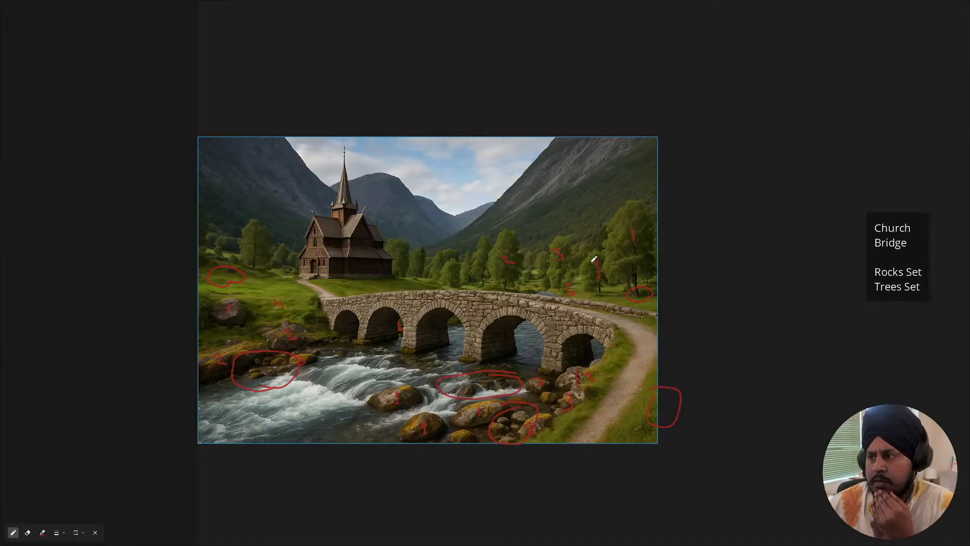
{"action": "left_click_drag", "start_coordinate": [591, 261], "coordinate": [602, 268]}
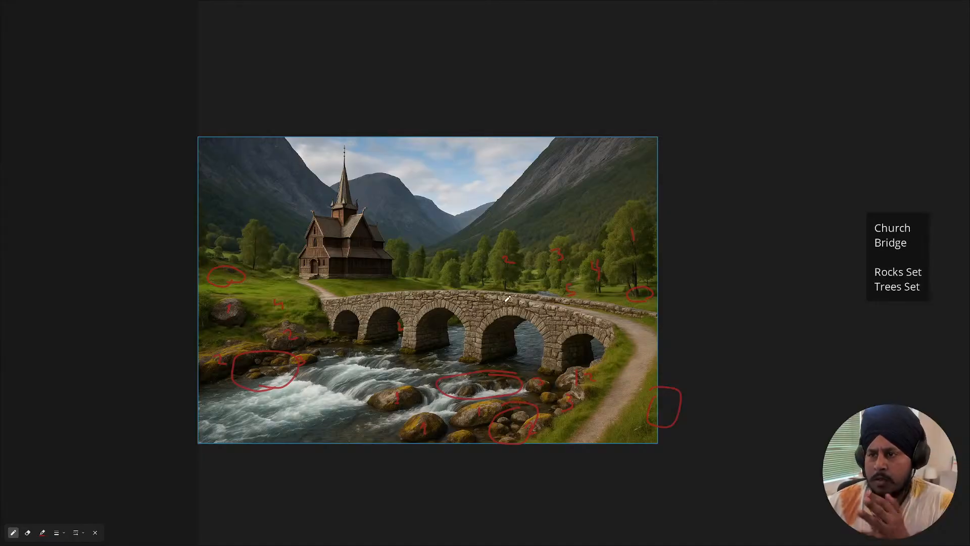
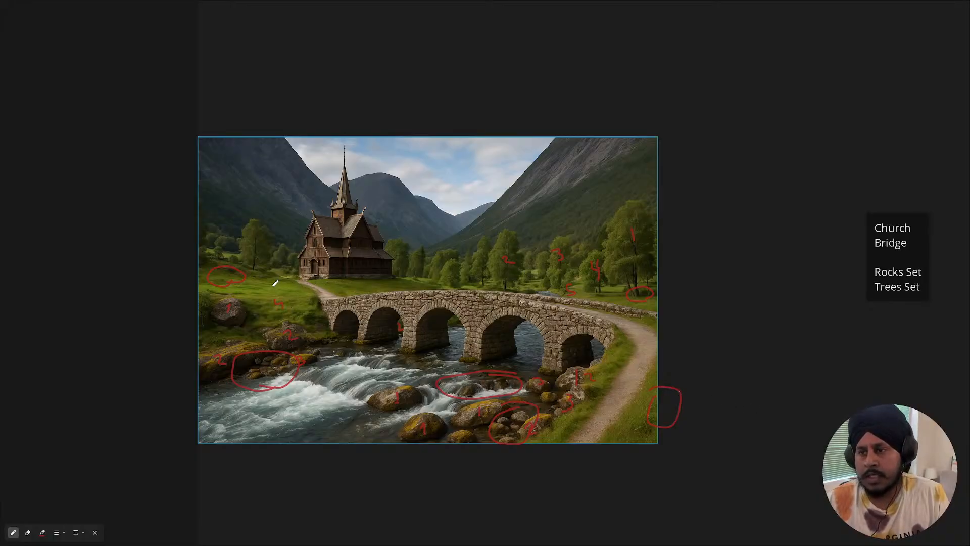
- Circle two grassy spots on the left bank and write G1, G2 and G3 in red beside the concept image
{"action": "mouse_move", "coordinate": [278, 282]}
{"action": "left_mouse_down"}
{"action": "mouse_move", "coordinate": [261, 297]}
{"action": "mouse_move", "coordinate": [283, 286]}
{"action": "mouse_move", "coordinate": [267, 284]}
{"action": "mouse_move", "coordinate": [294, 309]}
{"action": "mouse_move", "coordinate": [305, 303]}
{"action": "mouse_move", "coordinate": [298, 298]}
{"action": "left_mouse_up"}
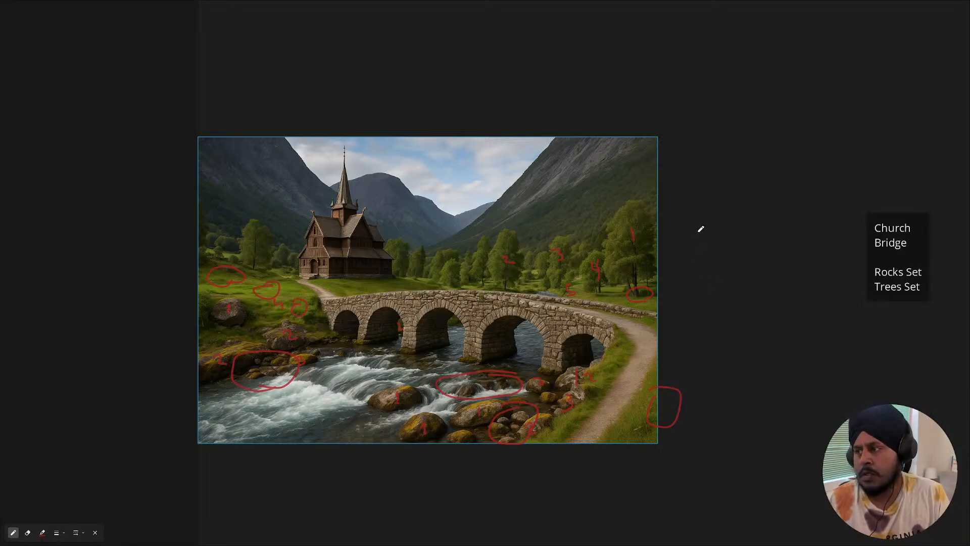
{"action": "mouse_move", "coordinate": [700, 224]}
{"action": "left_mouse_down"}
{"action": "mouse_move", "coordinate": [725, 235]}
{"action": "mouse_move", "coordinate": [700, 256]}
{"action": "mouse_move", "coordinate": [726, 265]}
{"action": "mouse_move", "coordinate": [699, 293]}
{"action": "mouse_move", "coordinate": [736, 290]}
{"action": "mouse_move", "coordinate": [726, 306]}
{"action": "left_mouse_up"}
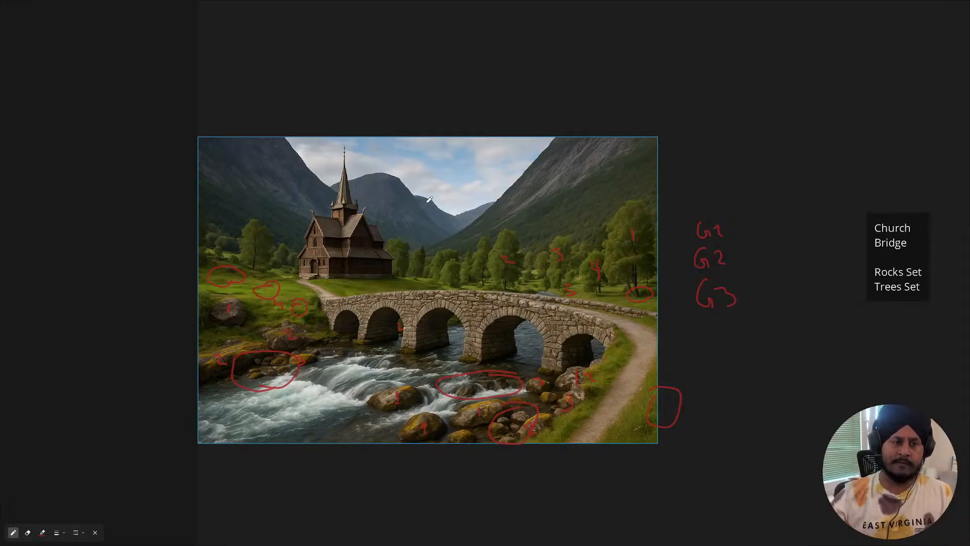
{"action": "scroll", "coordinate": [658, 312], "scroll_direction": "down", "scroll_amount": 4}
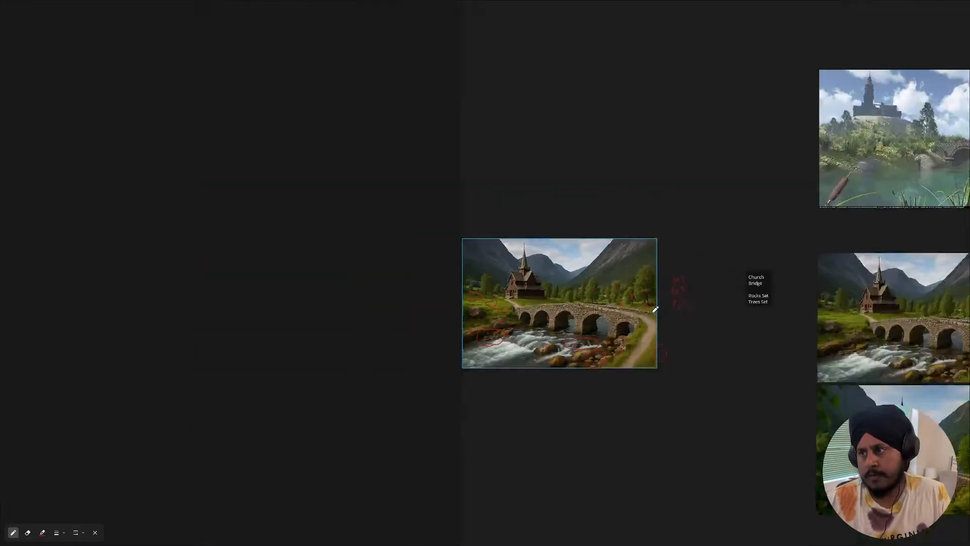
{"action": "scroll", "coordinate": [658, 312], "scroll_direction": "up", "scroll_amount": 3}
{"action": "left_click", "coordinate": [95, 533]}
- Create an empty text note between the red G labels and the Church/Bridge asset list
{"action": "middle_click_drag", "start_coordinate": [512, 360], "coordinate": [387, 352]}
{"action": "scroll", "coordinate": [391, 351], "scroll_direction": "down", "scroll_amount": 3}
{"action": "scroll", "coordinate": [377, 300], "scroll_direction": "up", "scroll_amount": 2}
{"action": "scroll", "coordinate": [454, 371], "scroll_direction": "up", "scroll_amount": 3}
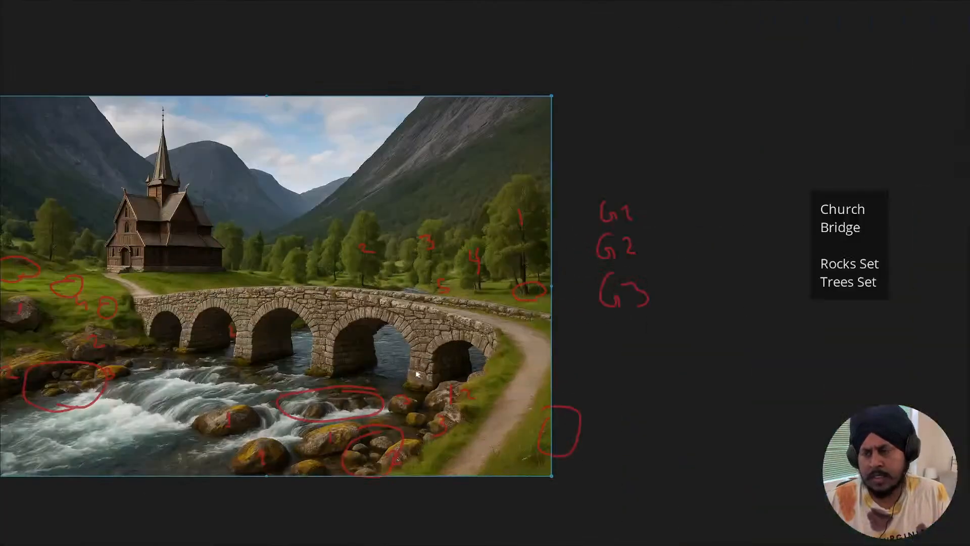
{"action": "middle_click_drag", "start_coordinate": [283, 346], "coordinate": [328, 358]}
{"action": "scroll", "coordinate": [329, 357], "scroll_direction": "down", "scroll_amount": 2}
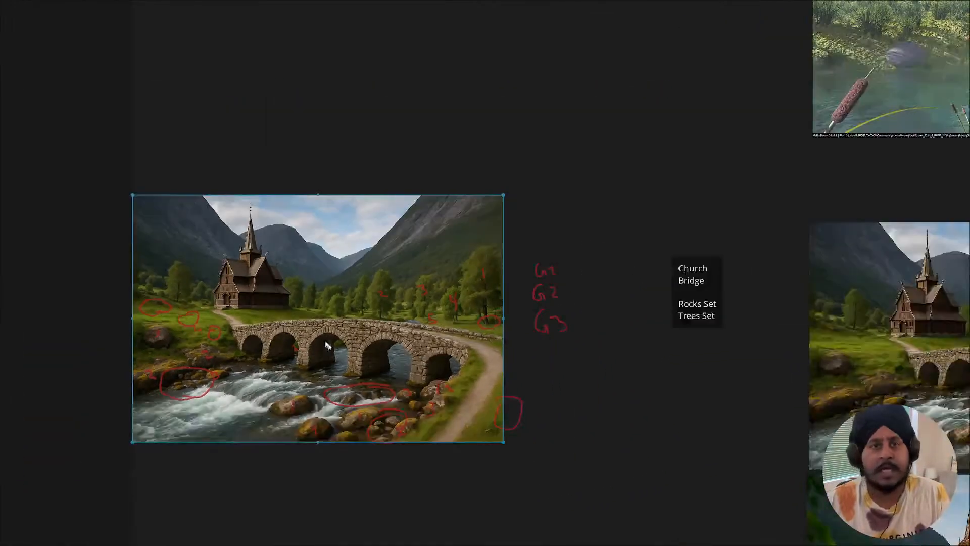
{"action": "left_click", "coordinate": [707, 297]}
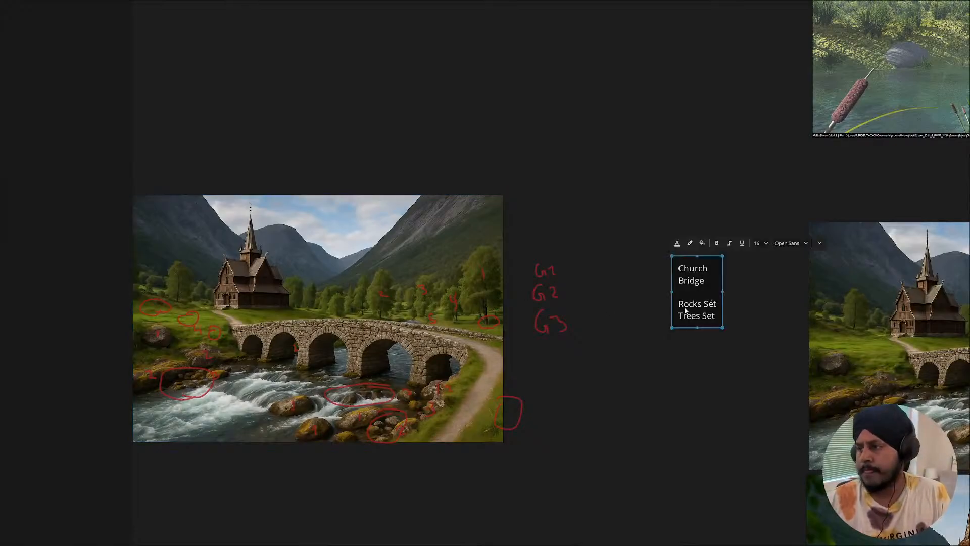
{"action": "middle_click_drag", "start_coordinate": [684, 308], "coordinate": [717, 307]}
{"action": "left_click", "coordinate": [650, 270]}
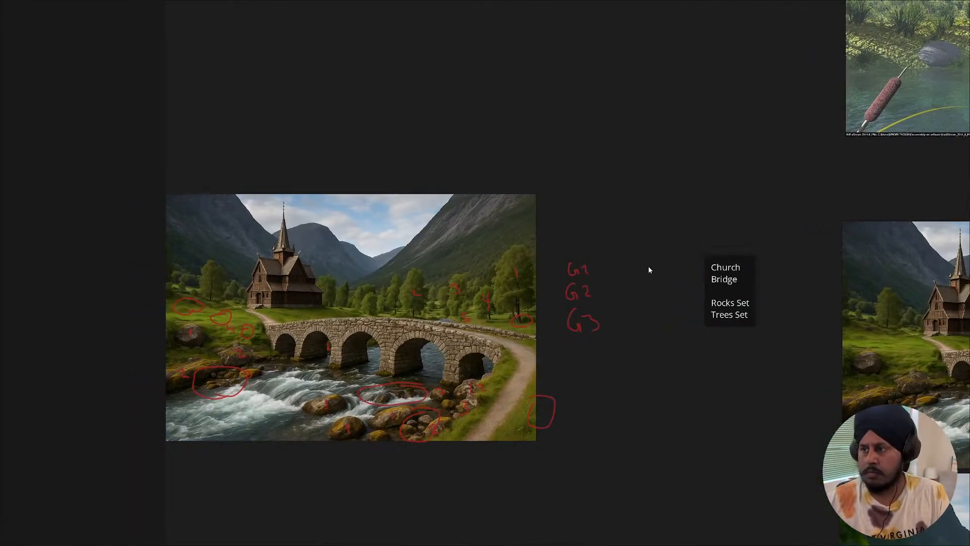
{"action": "left_click", "coordinate": [649, 263]}
{"action": "middle_click_drag", "start_coordinate": [658, 276], "coordinate": [621, 288]}
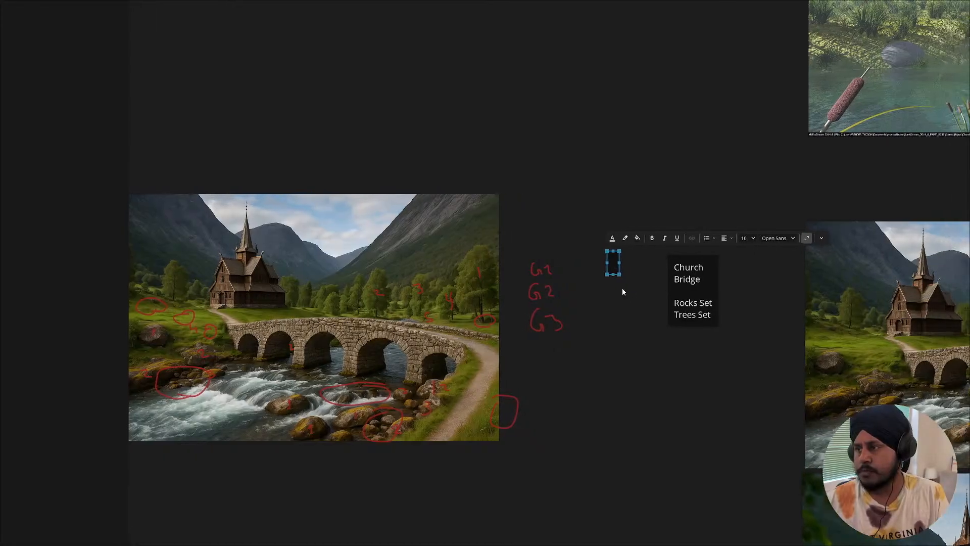
{"action": "scroll", "coordinate": [622, 288], "scroll_direction": "up", "scroll_amount": 4}
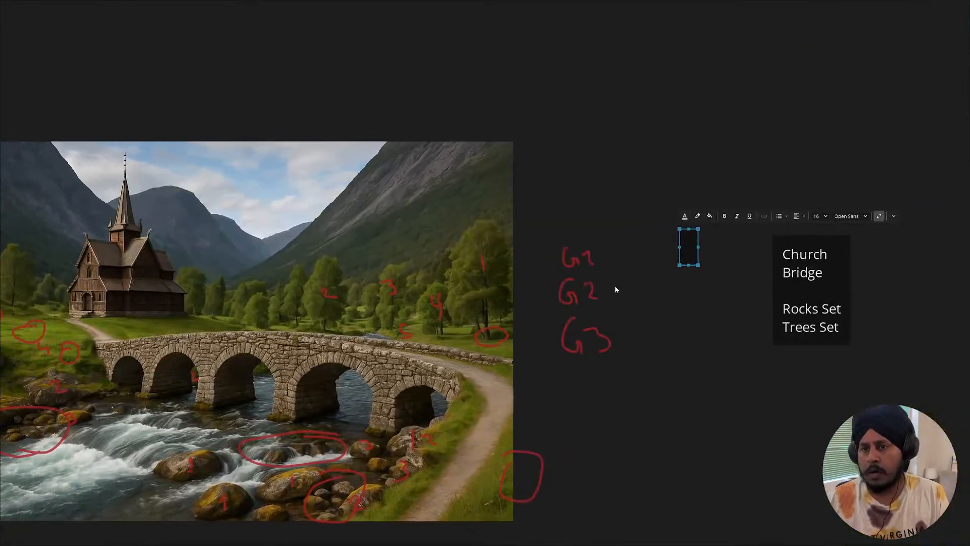
{"action": "scroll", "coordinate": [614, 288], "scroll_direction": "up", "scroll_amount": 2}
{"action": "scroll", "coordinate": [613, 288], "scroll_direction": "down", "scroll_amount": 2}
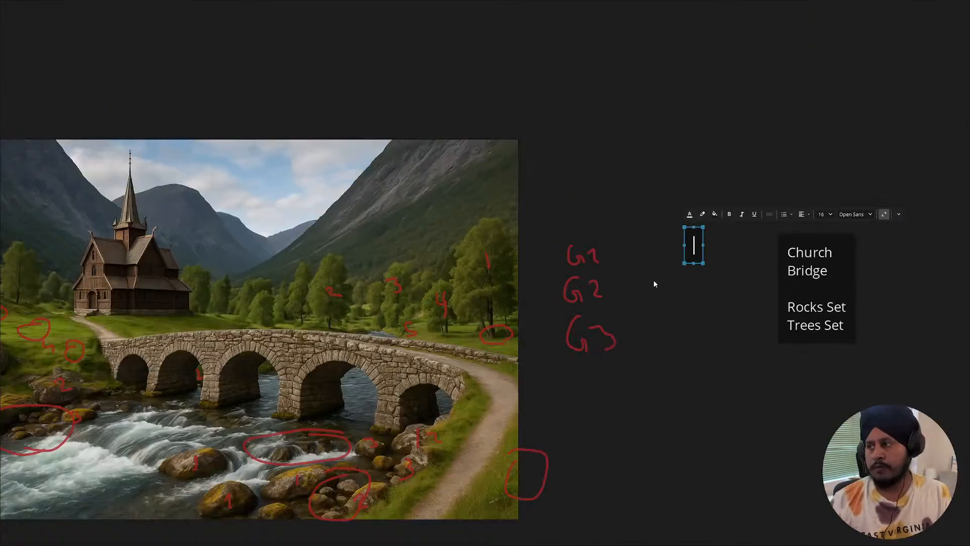
{"action": "middle_click_drag", "start_coordinate": [654, 282], "coordinate": [666, 290]}
- Write "Wooden Tilable" and "Church Roof" on separate lines of the new note
{"action": "type", "text": "W"}
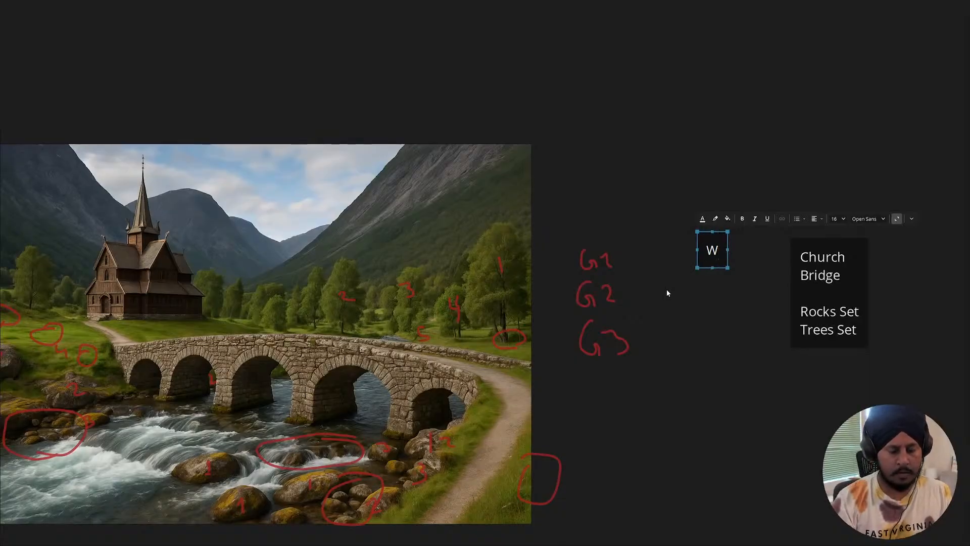
{"action": "type", "text": "ooden T"}
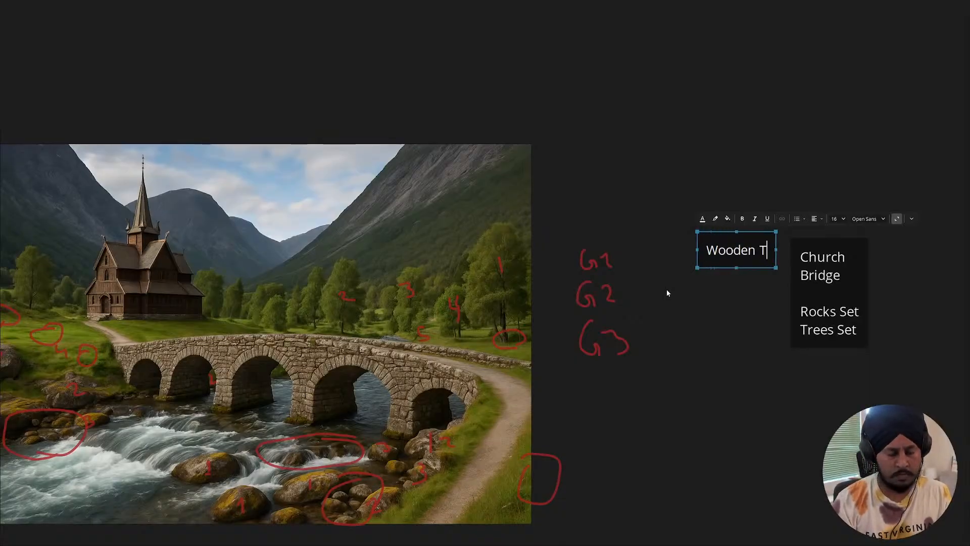
{"action": "type", "text": "ilable"}
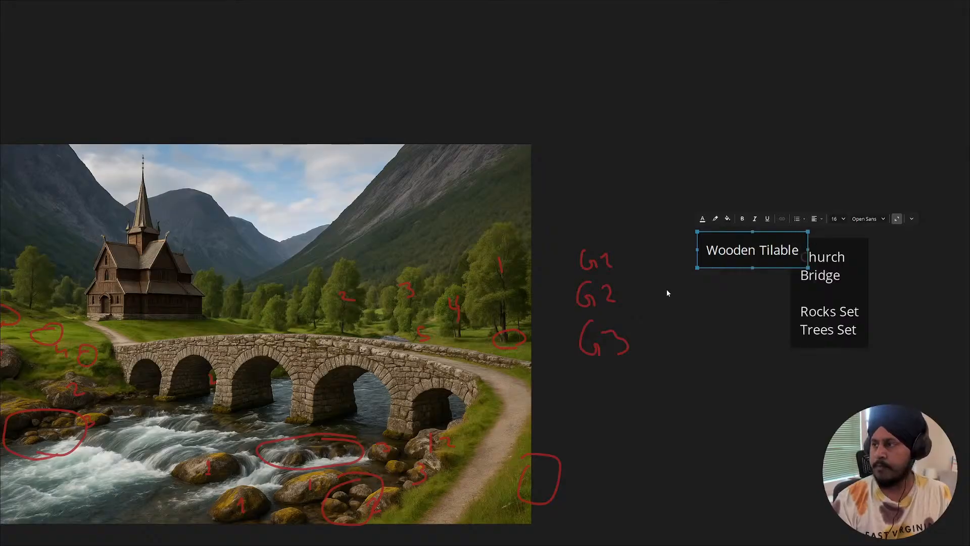
{"action": "key", "text": "Return"}
{"action": "type", "text": "Church"}
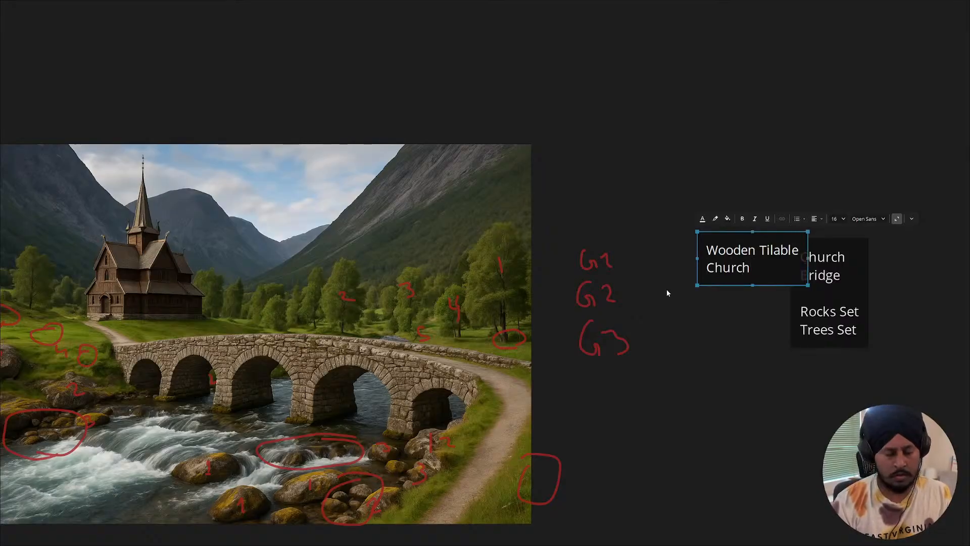
{"action": "type", "text": " T"}
{"action": "key", "text": "BackSpace"}
{"action": "type", "text": "Roof"}
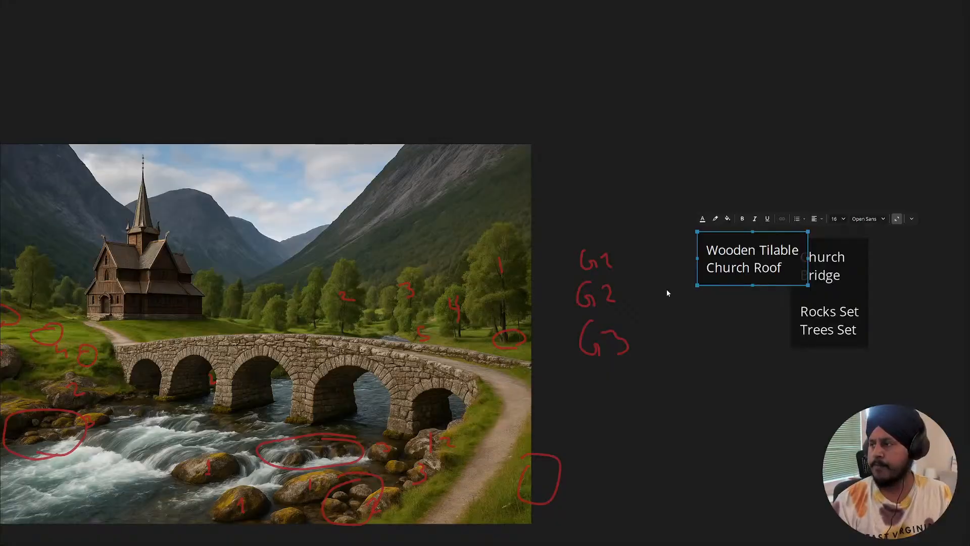
- Change the note's first line to "Church Wood"
{"action": "key", "text": "Up"}
{"action": "key", "text": "Left"}
{"action": "key", "text": "Left"}
{"action": "key", "text": "Left"}
{"action": "key", "text": "Left"}
{"action": "key", "text": "Left"}
{"action": "key", "text": "Left"}
{"action": "key", "text": "Left"}
{"action": "key", "text": "Left"}
{"action": "key", "text": "Left"}
{"action": "key", "text": "Left"}
{"action": "key", "text": "Left"}
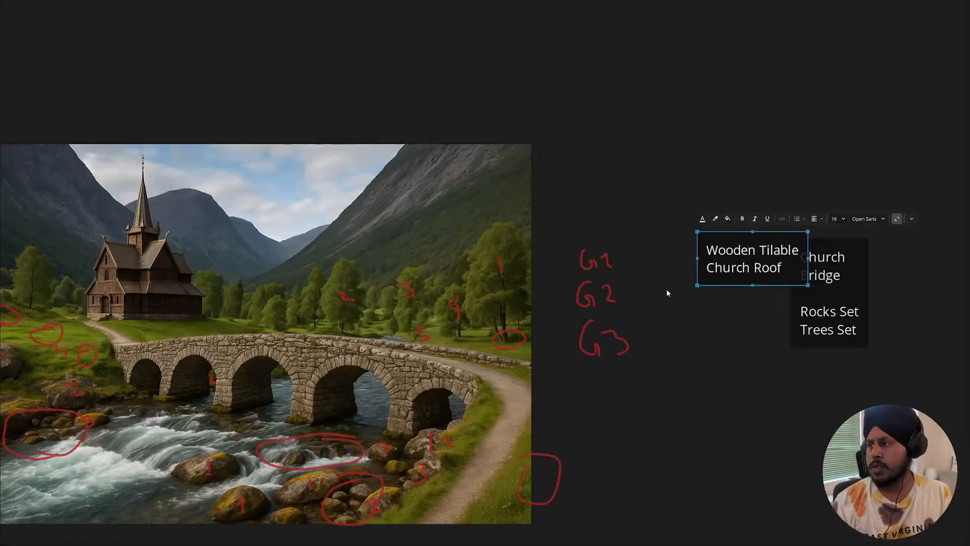
{"action": "type", "text": "Church"}
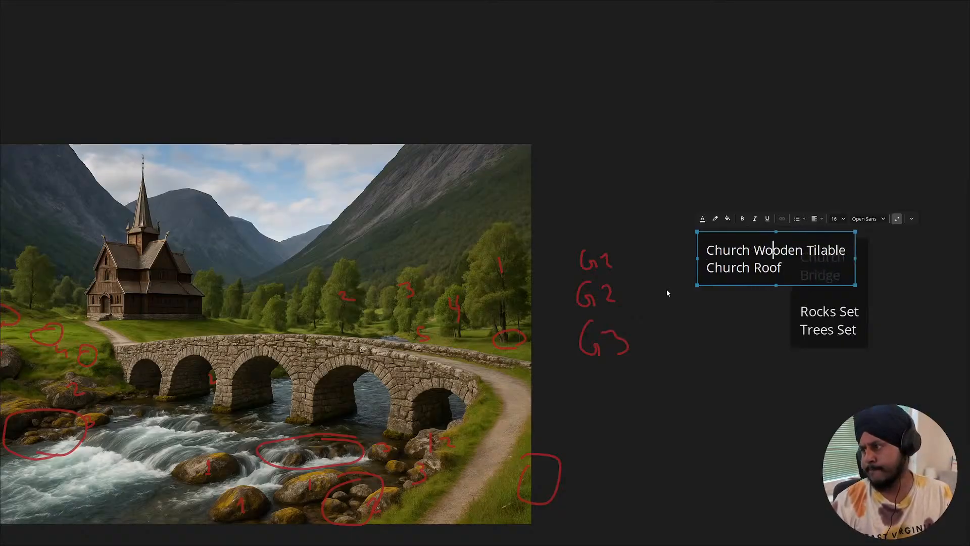
{"action": "key", "text": "End"}
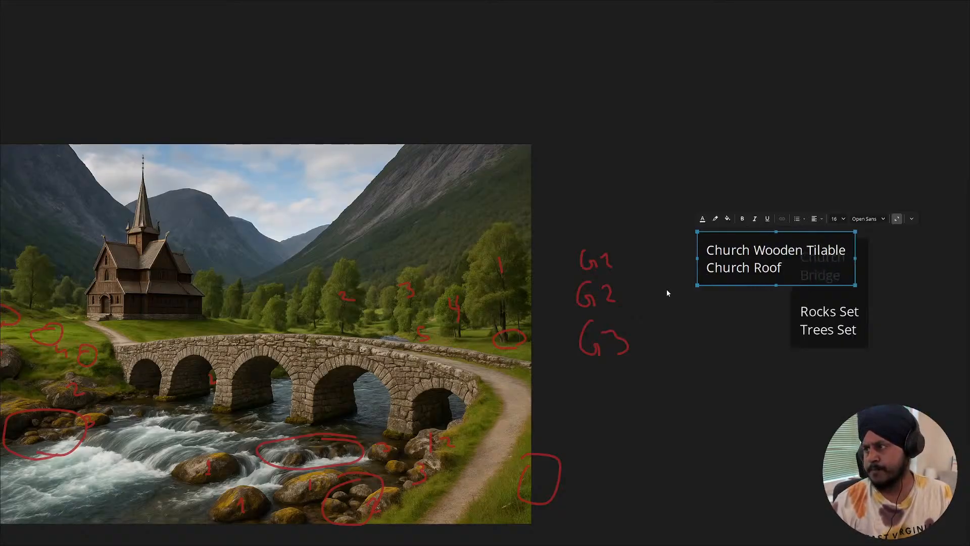
{"action": "key", "text": "BackSpace"}
{"action": "key", "text": "BackSpace"}
{"action": "key", "text": "BackSpace"}
{"action": "key", "text": "BackSpace"}
{"action": "key", "text": "BackSpace"}
{"action": "key", "text": "BackSpace"}
{"action": "key", "text": "BackSpace"}
{"action": "key", "text": "BackSpace"}
{"action": "key", "text": "BackSpace"}
{"action": "key", "text": "BackSpace"}
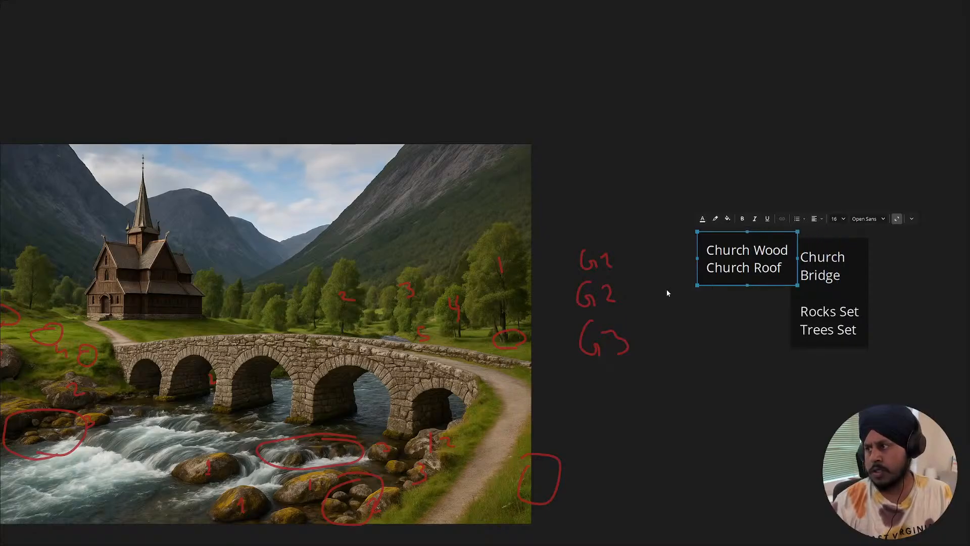
- Add a "Church Trims" line below "Church Roof" and, after a blank line, a "Bridge Stone" line
{"action": "key", "text": "Return"}
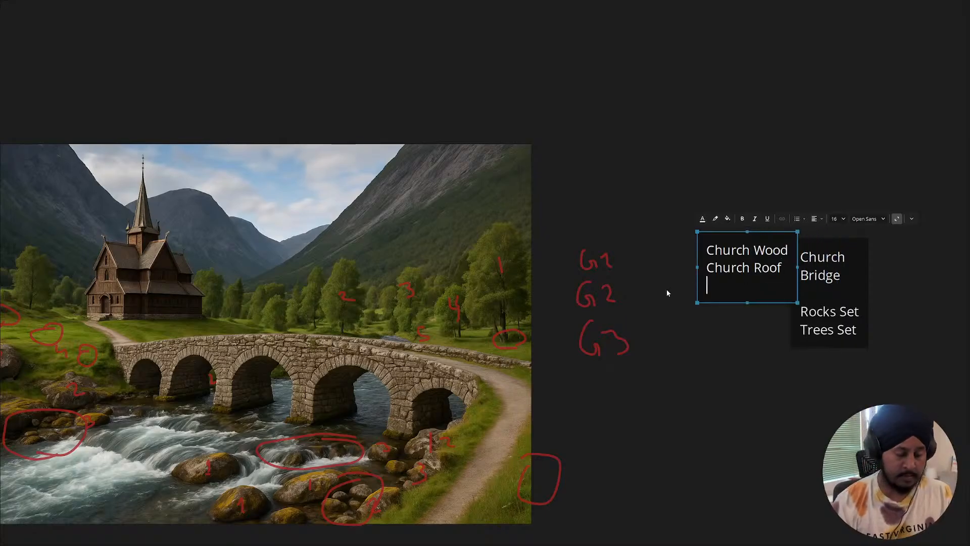
{"action": "type", "text": "Church Trims"}
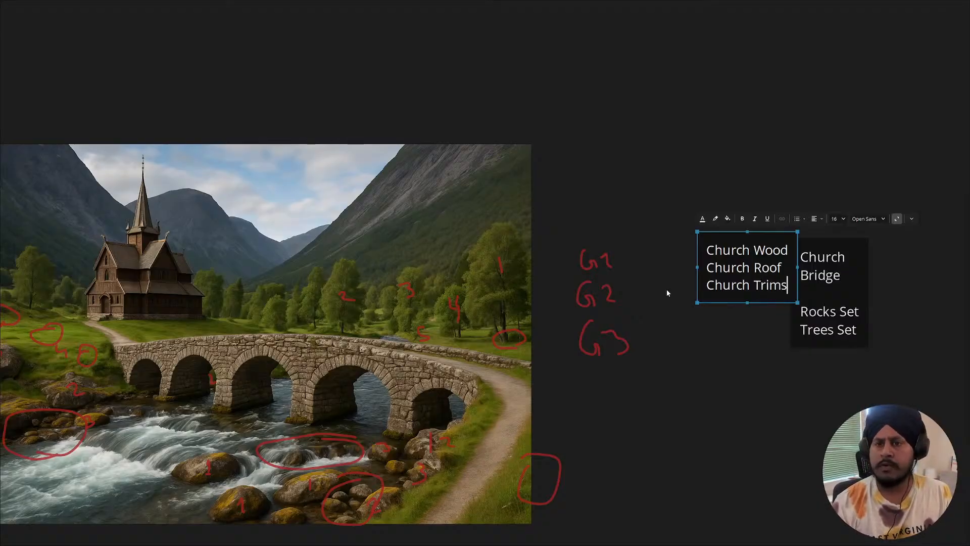
{"action": "key", "text": "Return"}
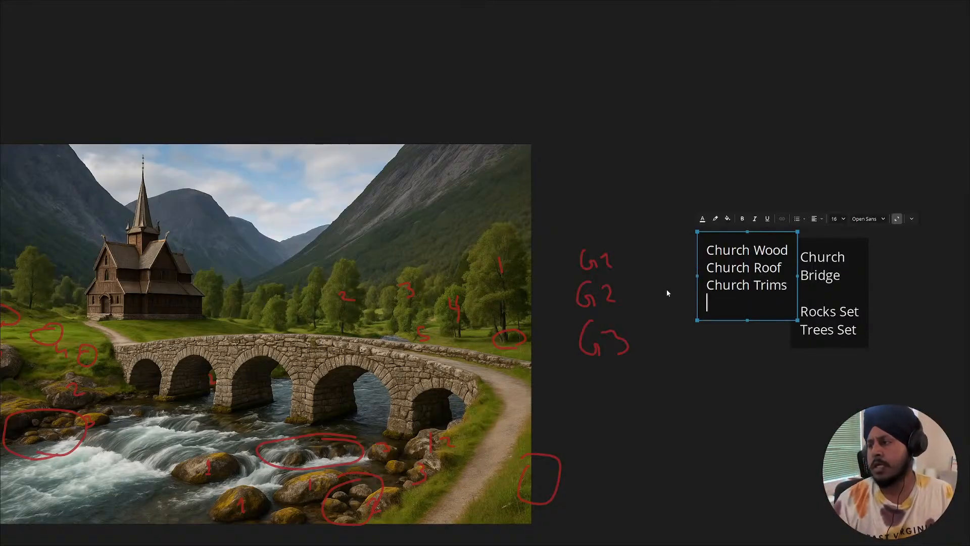
{"action": "key", "text": "Return"}
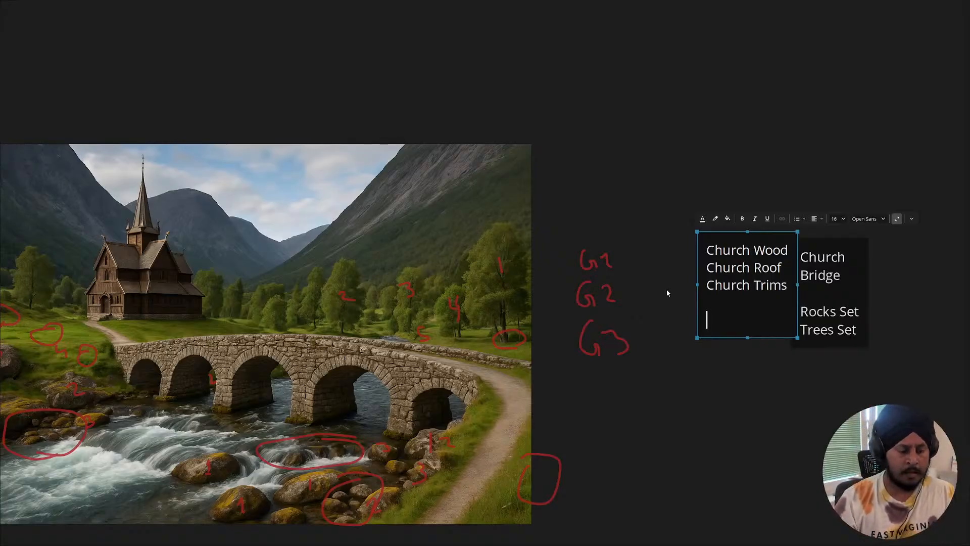
{"action": "type", "text": "Stone"}
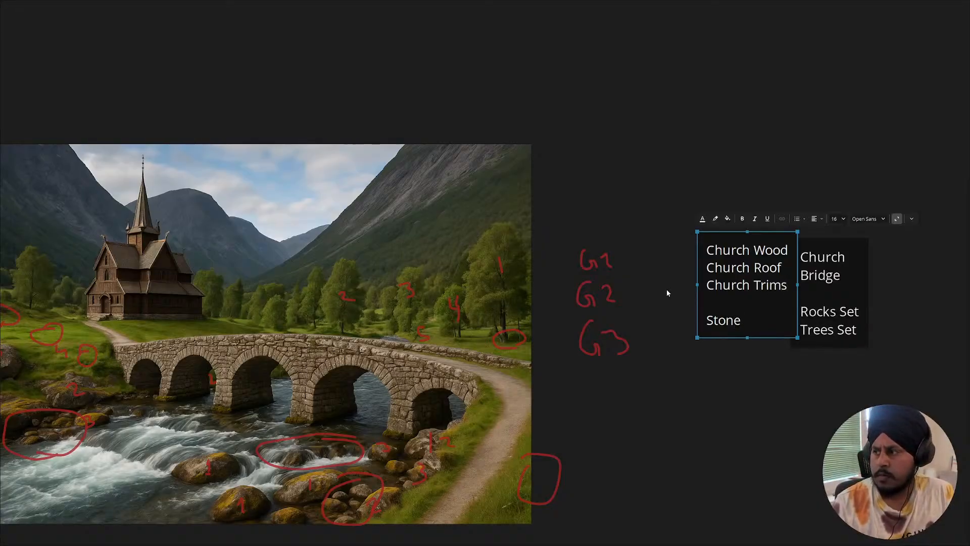
{"action": "key", "text": "Home"}
{"action": "type", "text": "Bric"}
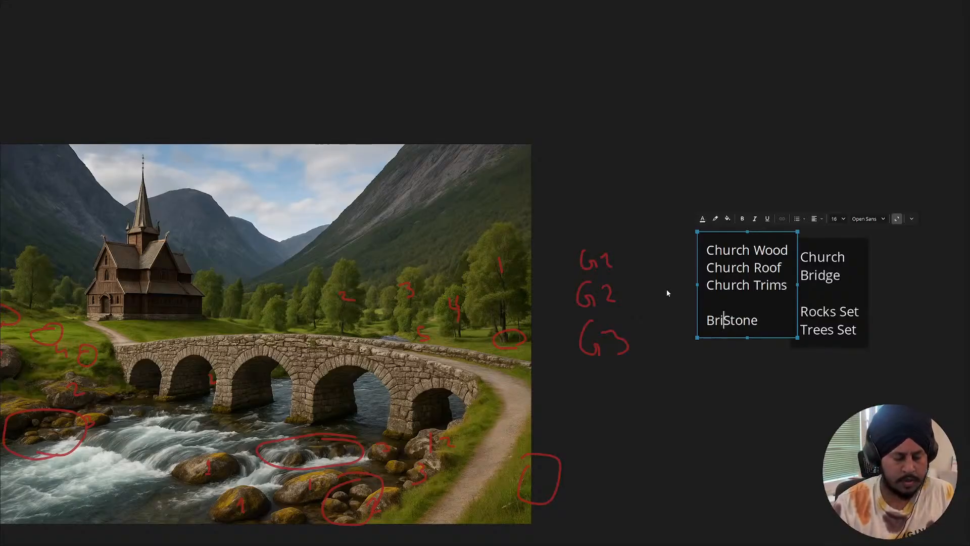
{"action": "key", "text": "BackSpace"}
{"action": "type", "text": "dge"}
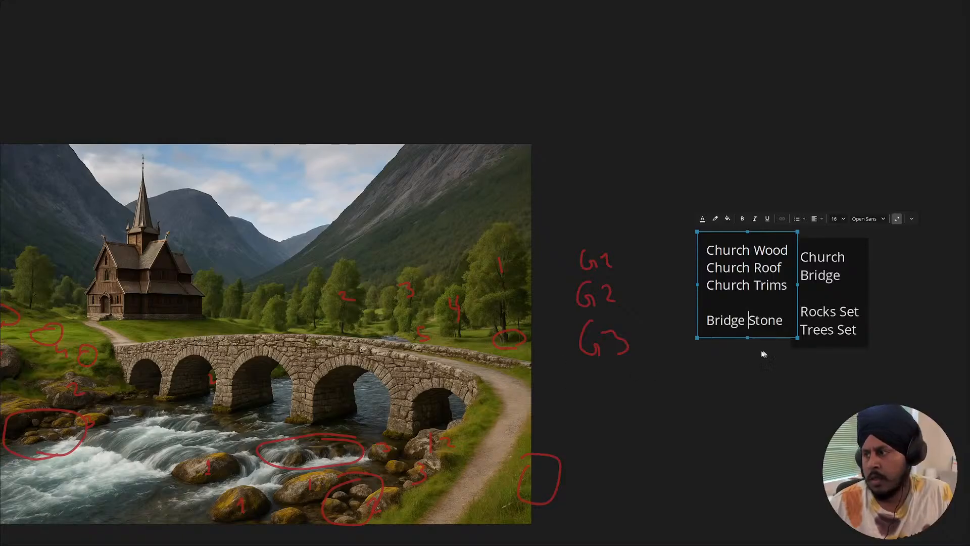
{"action": "left_click", "coordinate": [788, 324]}
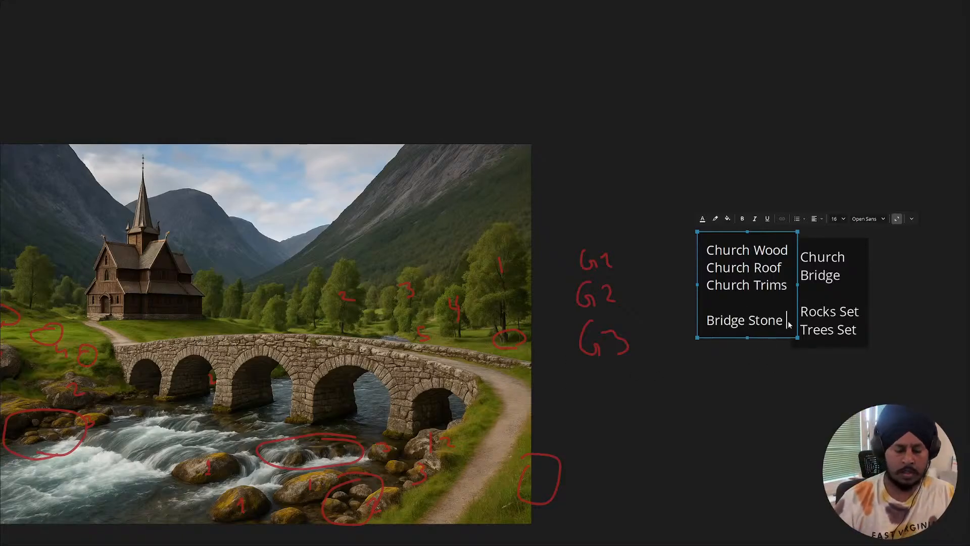
- Fill the blank line above "Bridge Stone" with "Church Stone", leaving an empty line at the note's end
{"action": "key", "text": "Return"}
{"action": "type", "text": "B"}
{"action": "key", "text": "BackSpace"}
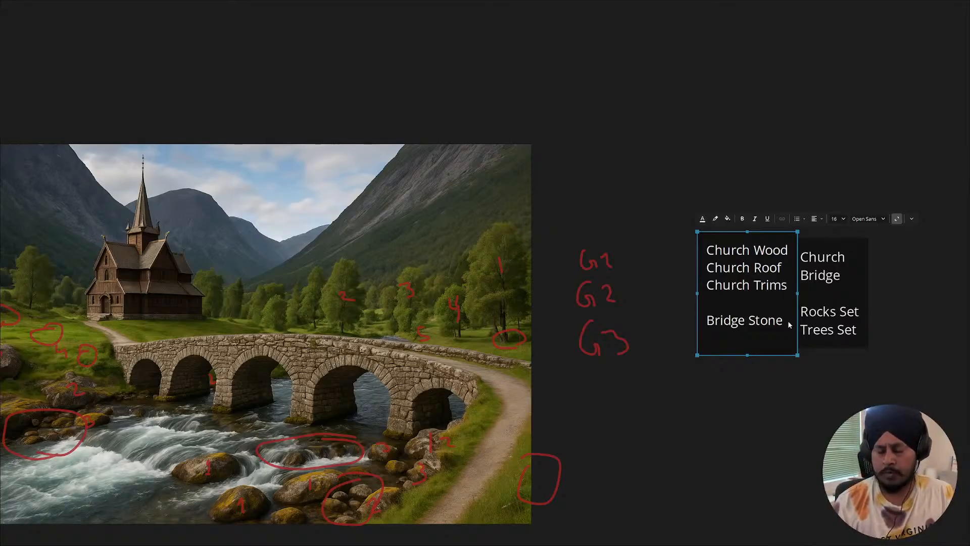
{"action": "type", "text": "Churc"}
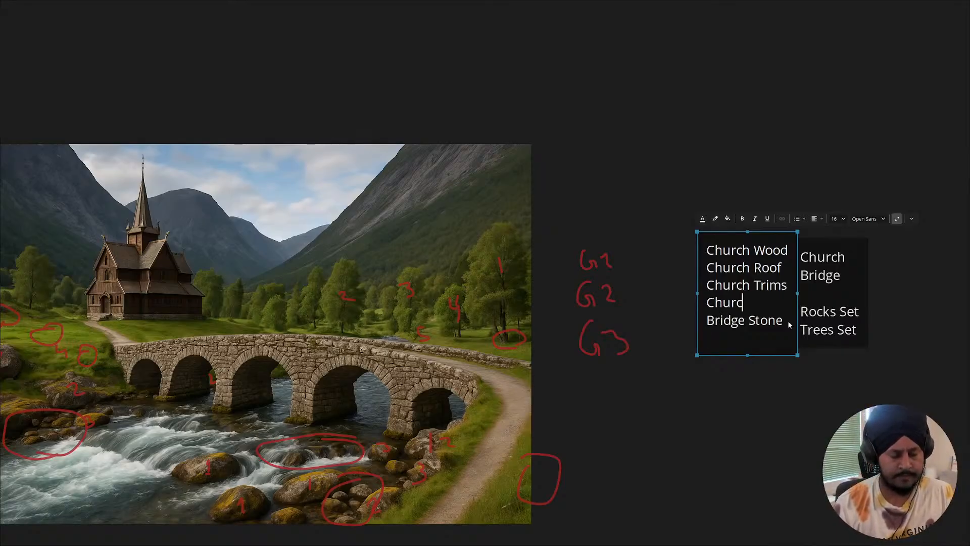
{"action": "type", "text": "h Stone"}
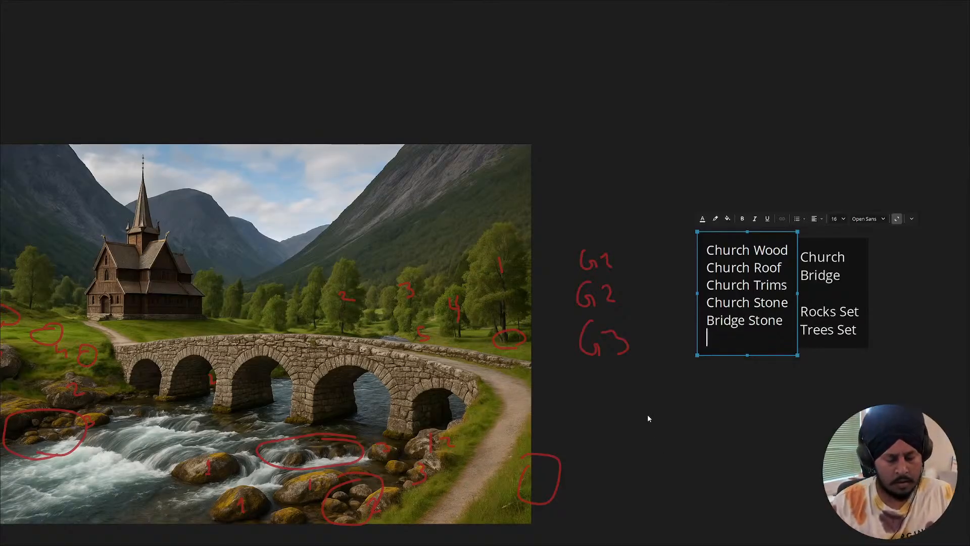
- Extend the note with "Rock" and "Moss" as a separate group, followed by a blank line and "Dirt"
{"action": "key", "text": "Return"}
{"action": "type", "text": "Rock"}
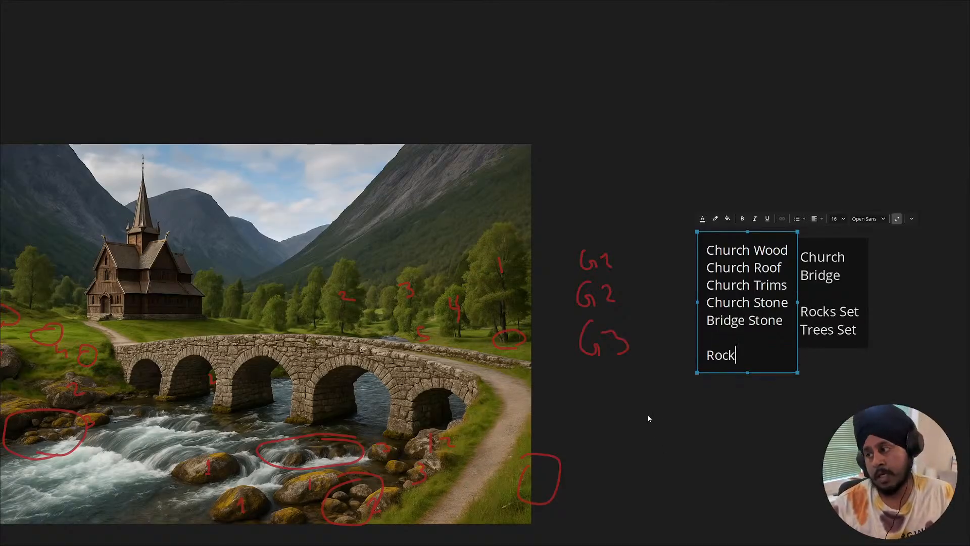
{"action": "key", "text": "Return"}
{"action": "type", "text": "Moss"}
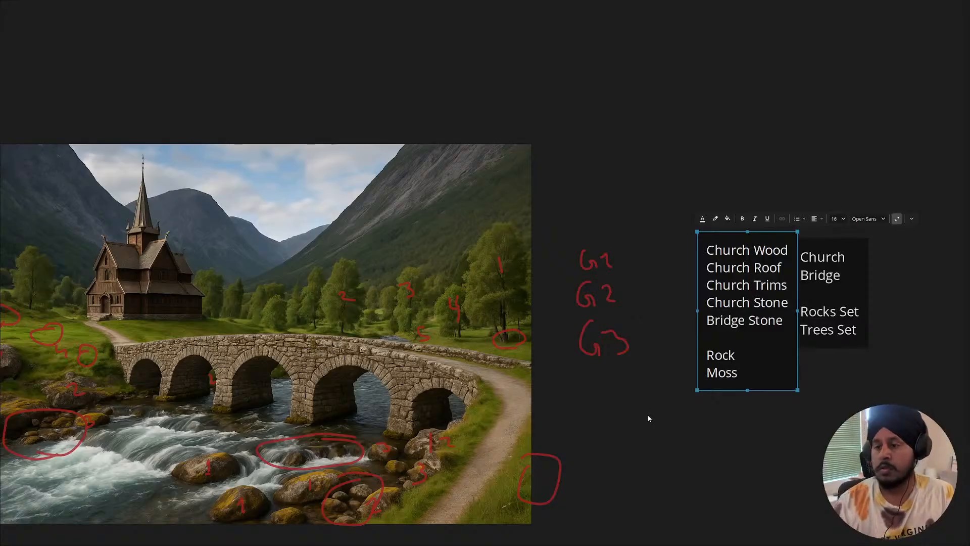
{"action": "key", "text": "Return"}
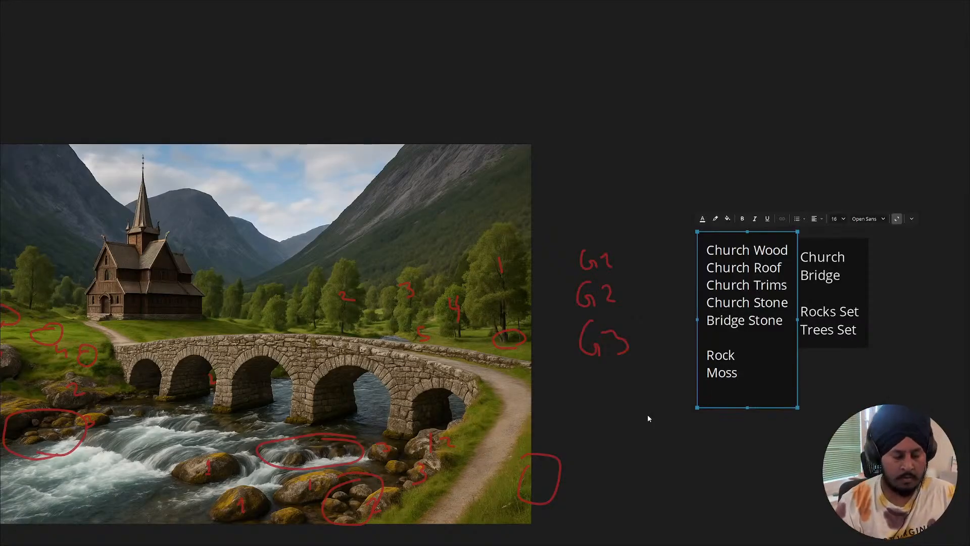
{"action": "key", "text": "Return"}
{"action": "type", "text": "Dirt"}
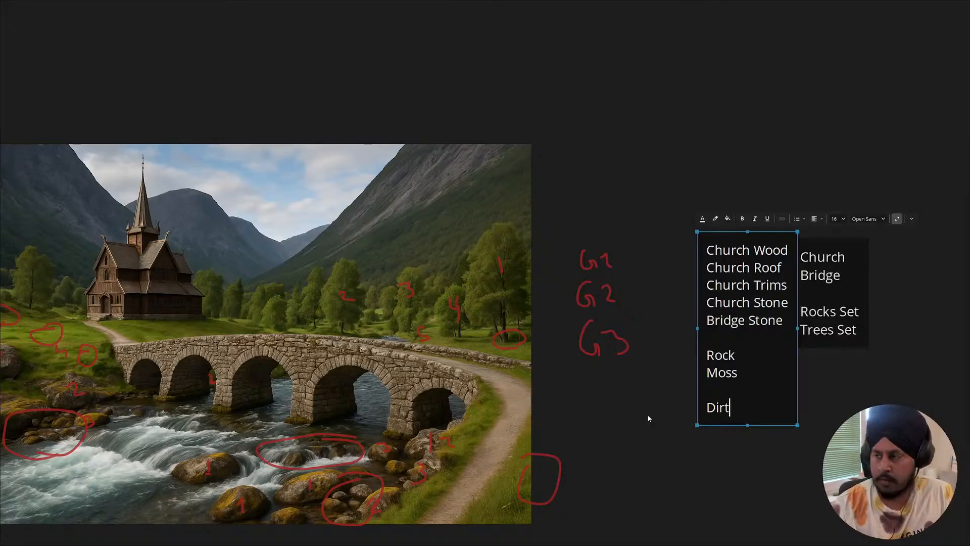
- Add a "Grass" line directly below "Dirt" in the texture list note
{"action": "key", "text": "Return"}
{"action": "type", "text": "Gr"}
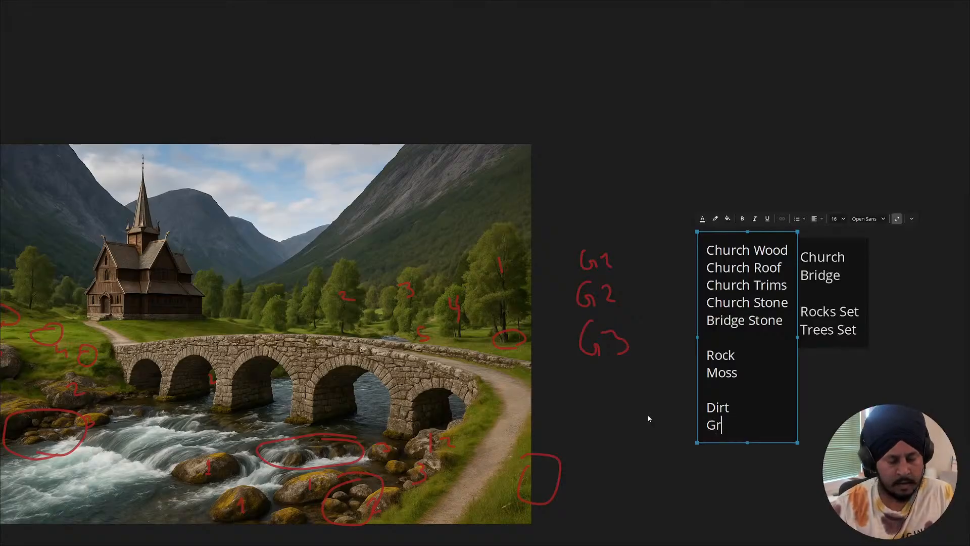
{"action": "type", "text": "ass"}
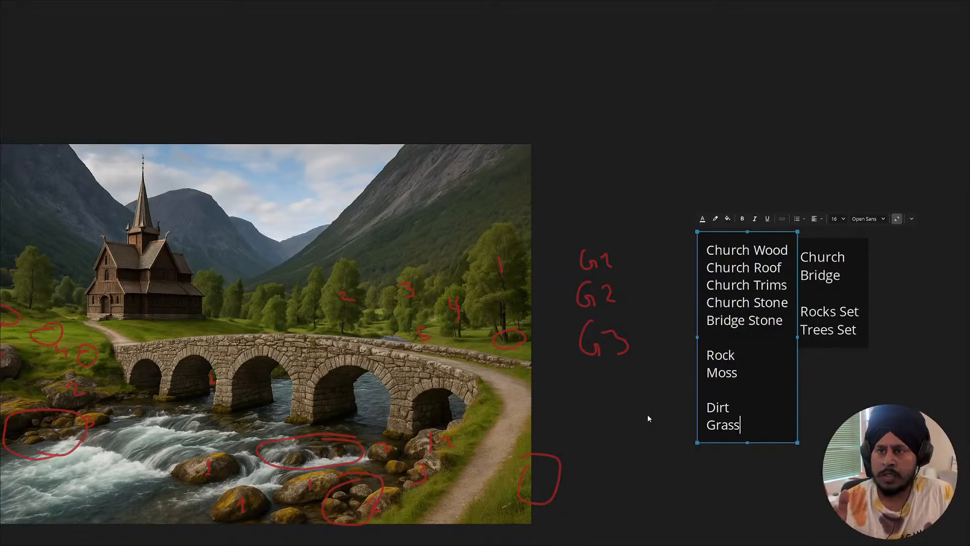
- Insert a "Cliff" line above "Rock" in the note, keeping the blank line below "Bridge Stone"
{"action": "key", "text": "Up"}
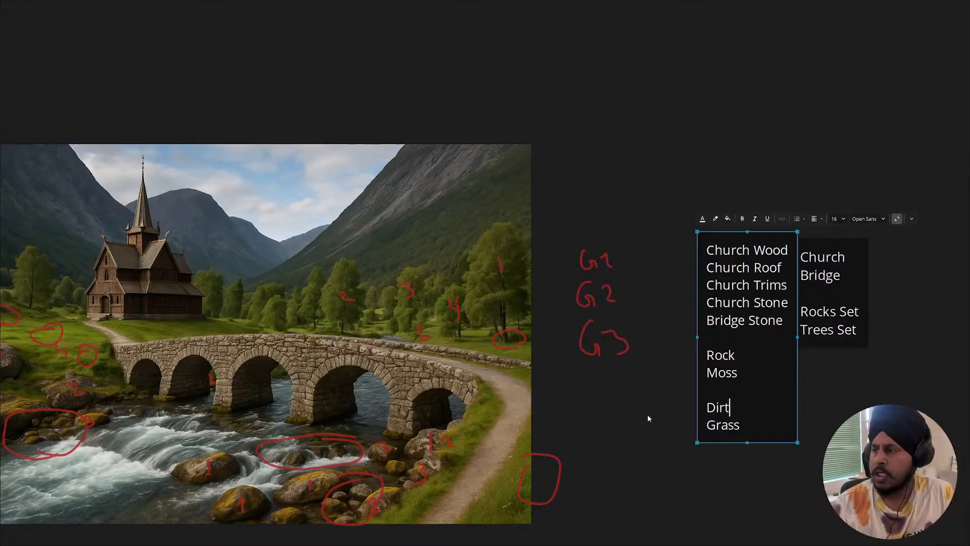
{"action": "key", "text": "Up"}
{"action": "key", "text": "Up"}
{"action": "key", "text": "Up"}
{"action": "key", "text": "Up"}
{"action": "key", "text": "Return"}
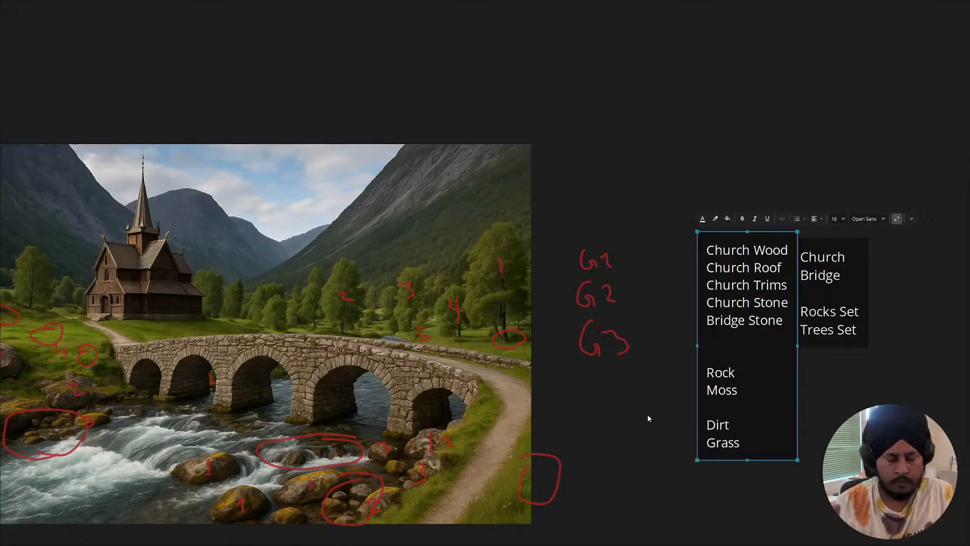
{"action": "type", "text": "Cliff"}
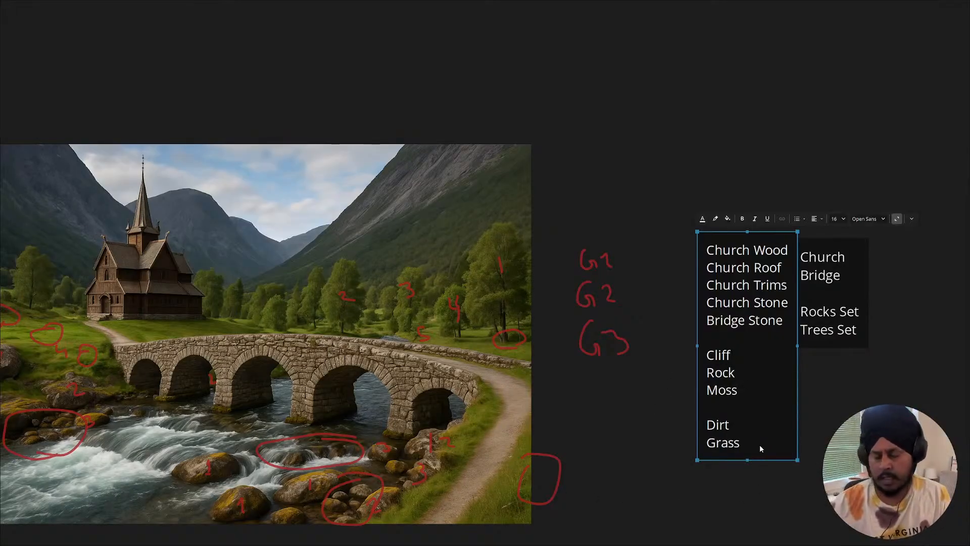
- Add "Water" at the end of the note, separated from "Grass" by a blank line
{"action": "key", "text": "Return"}
{"action": "key", "text": "Return"}
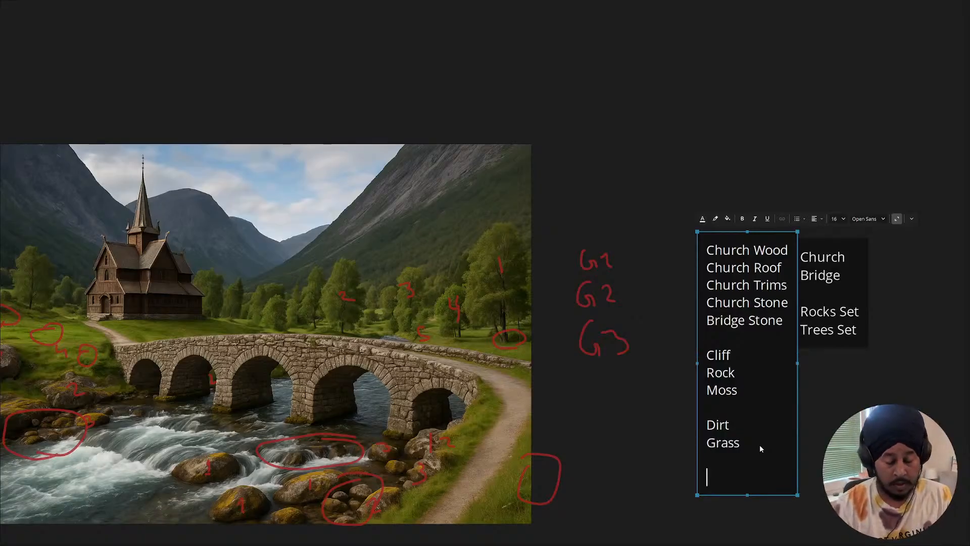
{"action": "type", "text": "Water"}
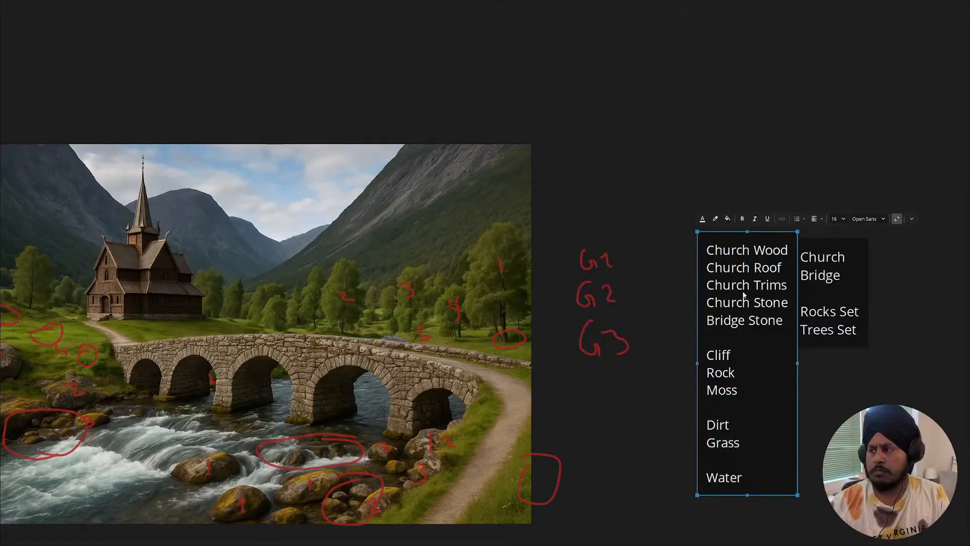
- Move the texture list note clear of the asset list beside it and scale it down slightly
{"action": "left_click_drag", "start_coordinate": [775, 392], "coordinate": [757, 401]}
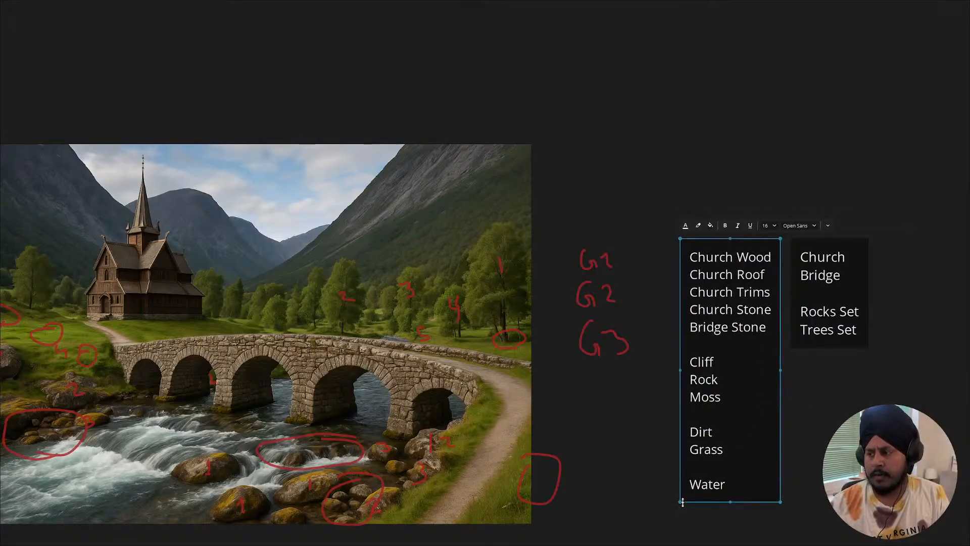
{"action": "left_click_drag", "start_coordinate": [680, 500], "coordinate": [697, 457]}
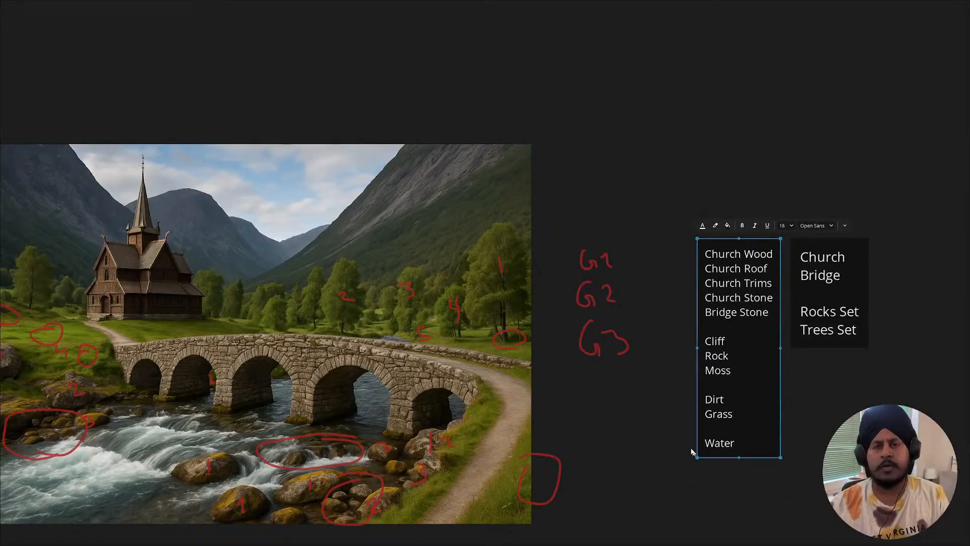
{"action": "middle_click_drag", "start_coordinate": [771, 362], "coordinate": [724, 363]}
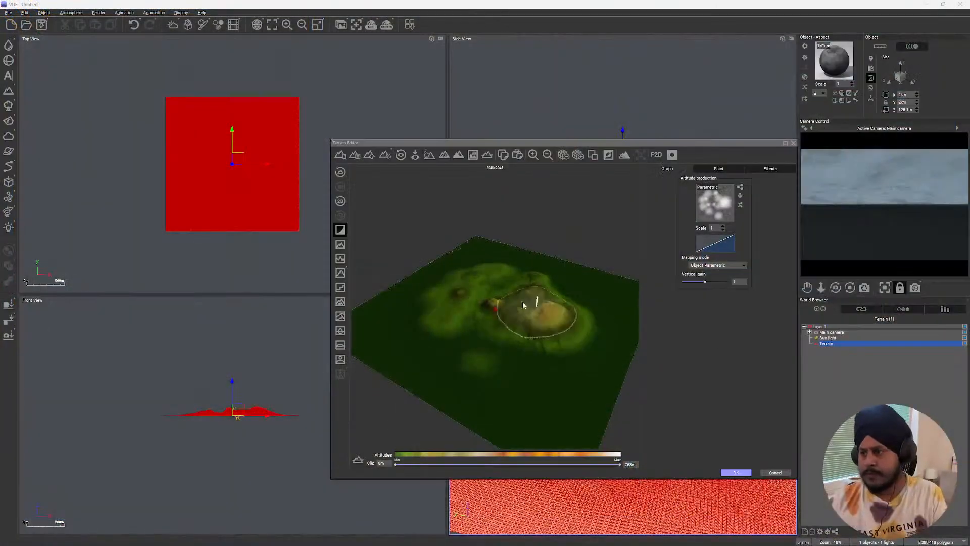
- Switch to VUE's Terrain Editor and load Landscape_xN_01_heights.tif as the picture for importing terrain data
{"action": "scroll", "coordinate": [521, 302], "scroll_direction": "up", "scroll_amount": 3}
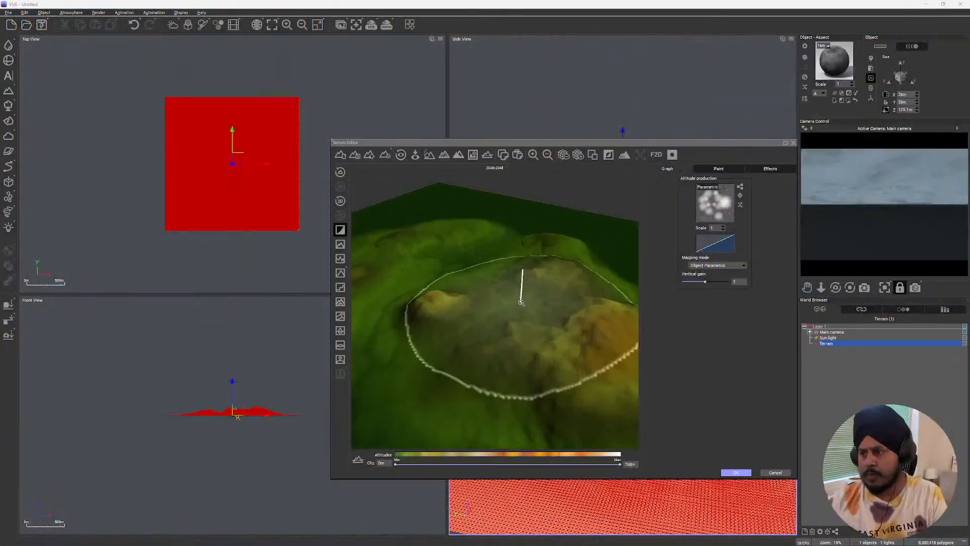
{"action": "scroll", "coordinate": [521, 302], "scroll_direction": "up", "scroll_amount": 2}
{"action": "scroll", "coordinate": [510, 303], "scroll_direction": "down", "scroll_amount": 5}
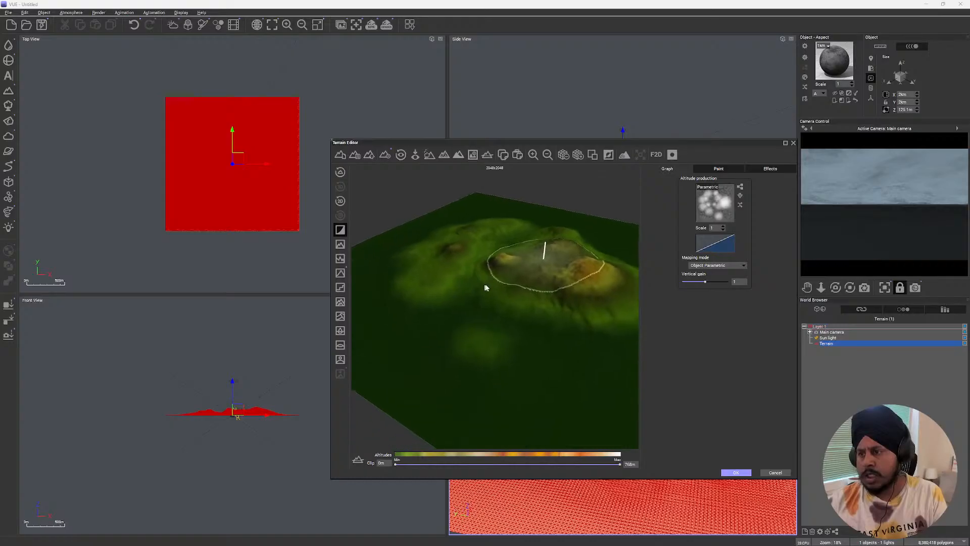
{"action": "right_click_drag", "start_coordinate": [486, 288], "coordinate": [418, 344]}
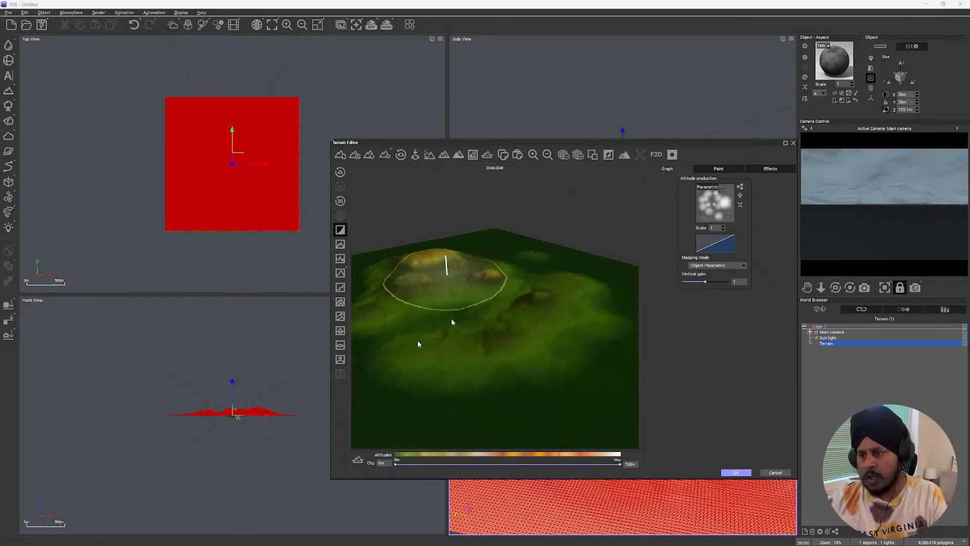
{"action": "left_click", "coordinate": [340, 359]}
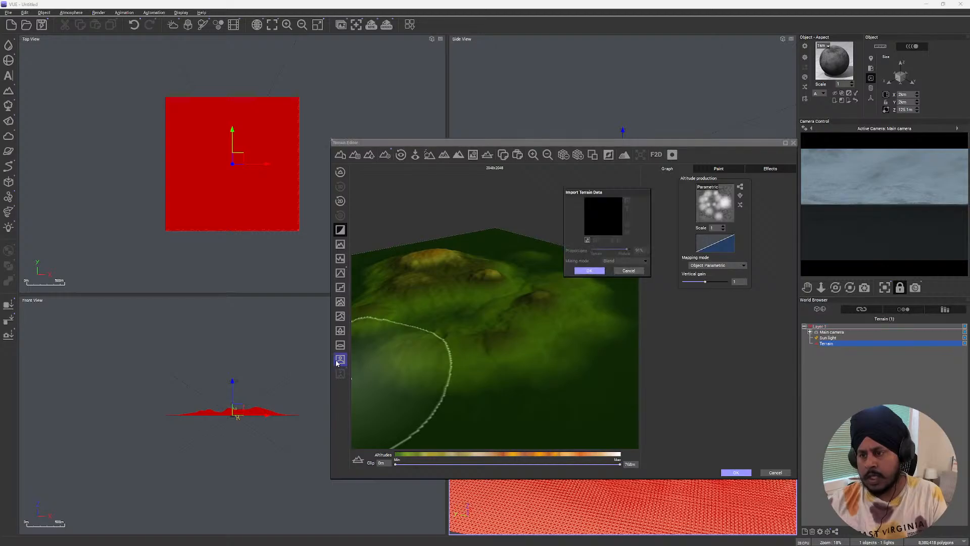
{"action": "left_click", "coordinate": [588, 241]}
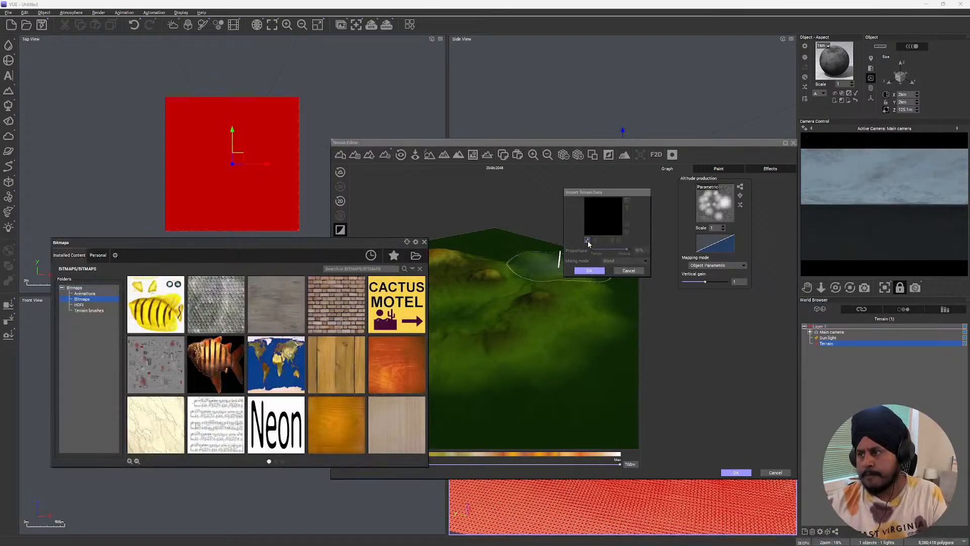
{"action": "left_click", "coordinate": [416, 256]}
{"action": "left_click", "coordinate": [280, 346]}
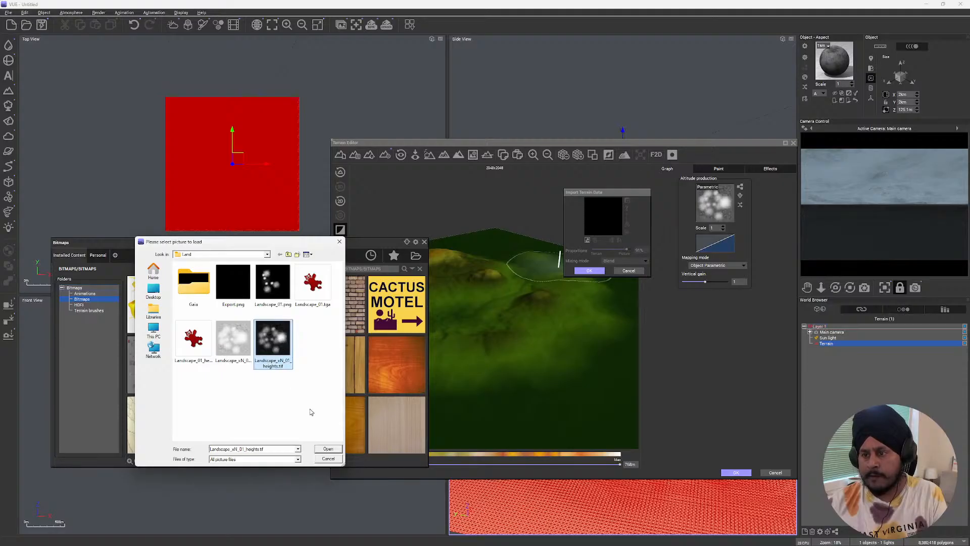
{"action": "left_click", "coordinate": [329, 448]}
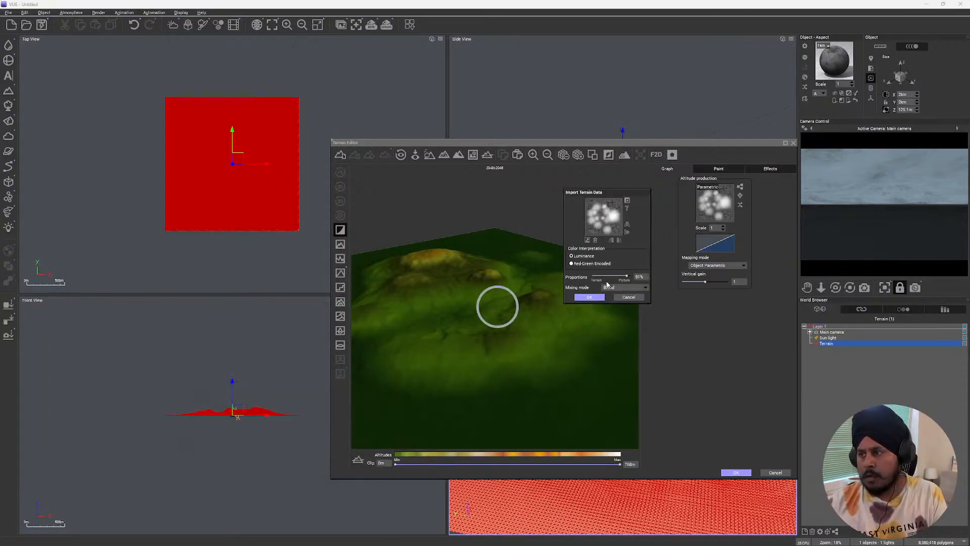
- Set the terrain import's mixing mode to Add and its proportions to 32%, checking the blended terrain from several angles
{"action": "left_click", "coordinate": [625, 287]}
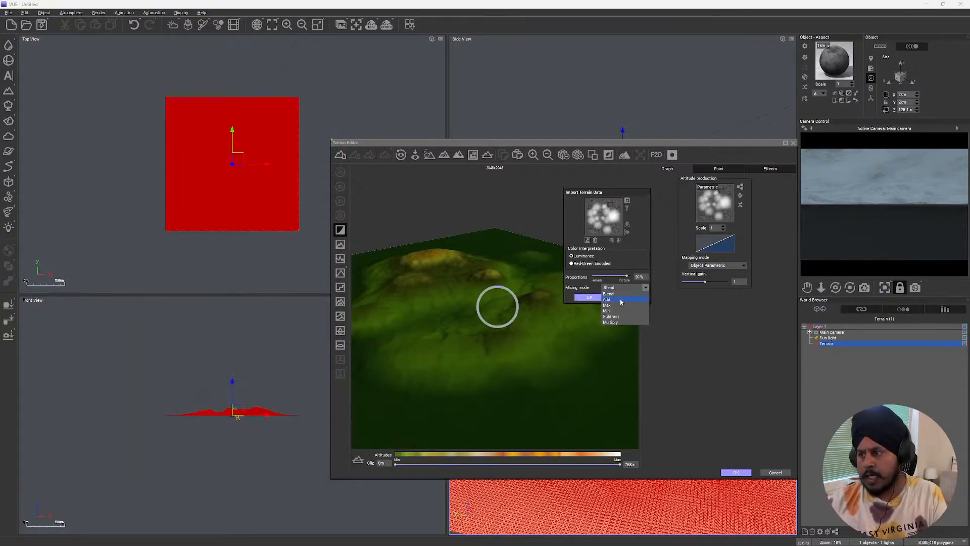
{"action": "left_click", "coordinate": [613, 299]}
{"action": "mouse_move", "coordinate": [463, 267]}
{"action": "right_mouse_down"}
{"action": "mouse_move", "coordinate": [460, 285]}
{"action": "mouse_move", "coordinate": [475, 270]}
{"action": "right_mouse_up"}
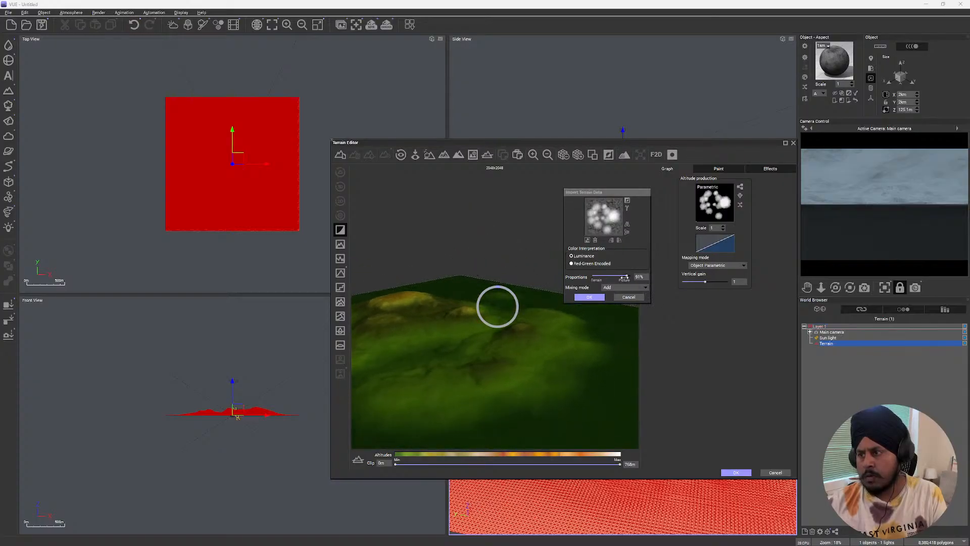
{"action": "left_click_drag", "start_coordinate": [627, 275], "coordinate": [606, 277]}
{"action": "right_click_drag", "start_coordinate": [430, 357], "coordinate": [460, 346]}
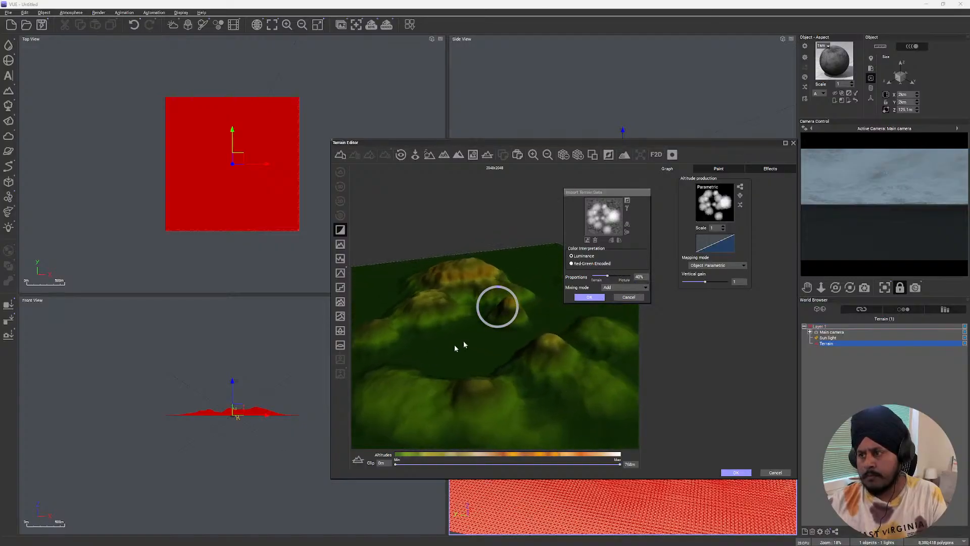
{"action": "left_click", "coordinate": [605, 275]}
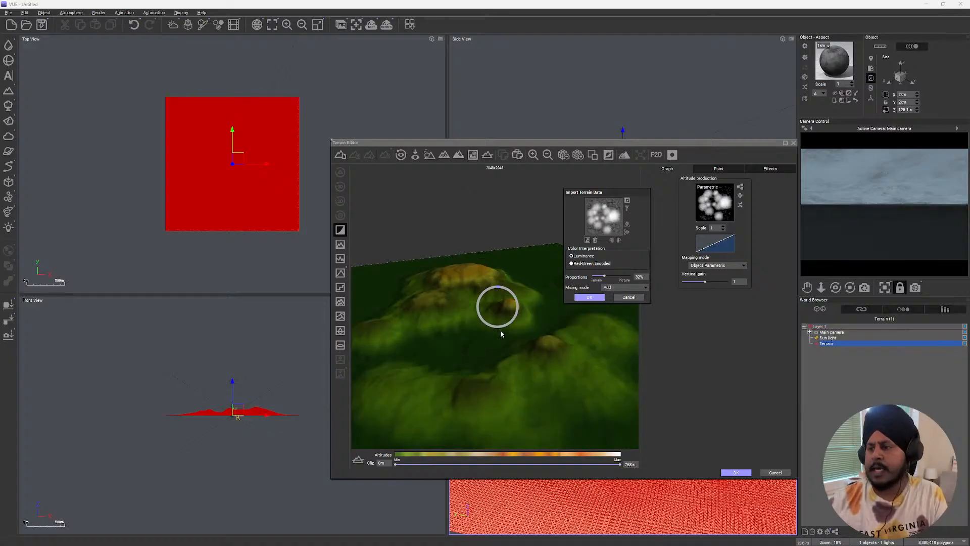
{"action": "left_click_drag", "start_coordinate": [500, 333], "coordinate": [355, 366]}
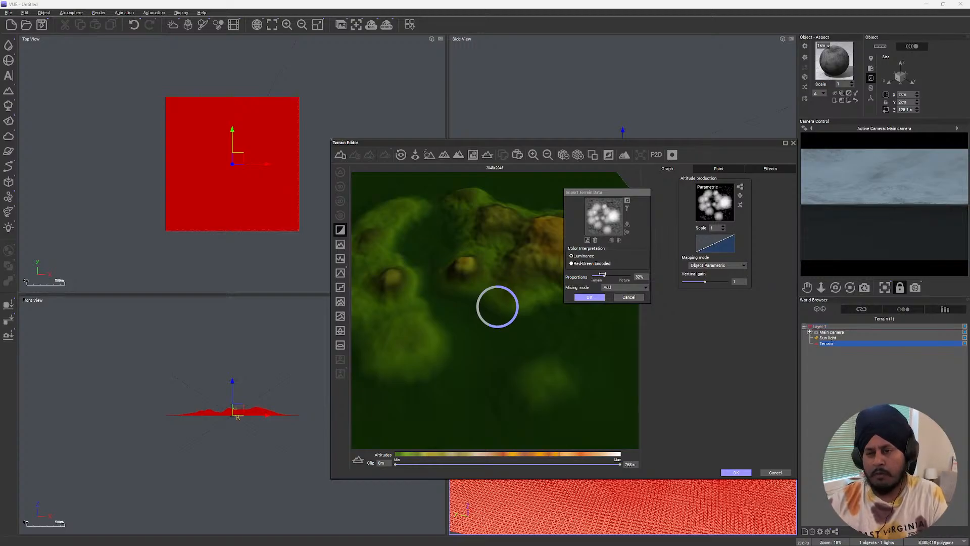
- Switch to the web browser and search for "free terrain creation tools" in a new tab
{"action": "mouse_move", "coordinate": [146, 537]}
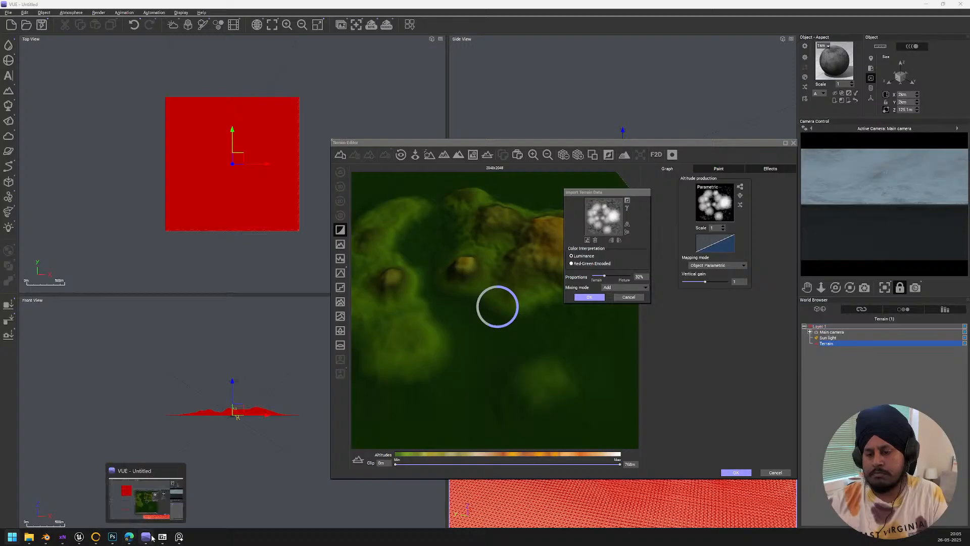
{"action": "left_click", "coordinate": [154, 501]}
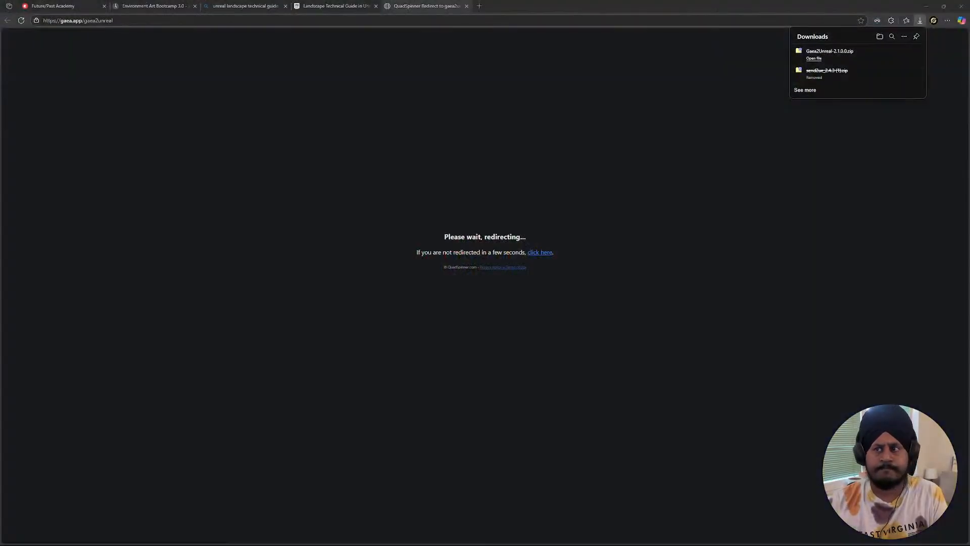
{"action": "left_click", "coordinate": [479, 5]}
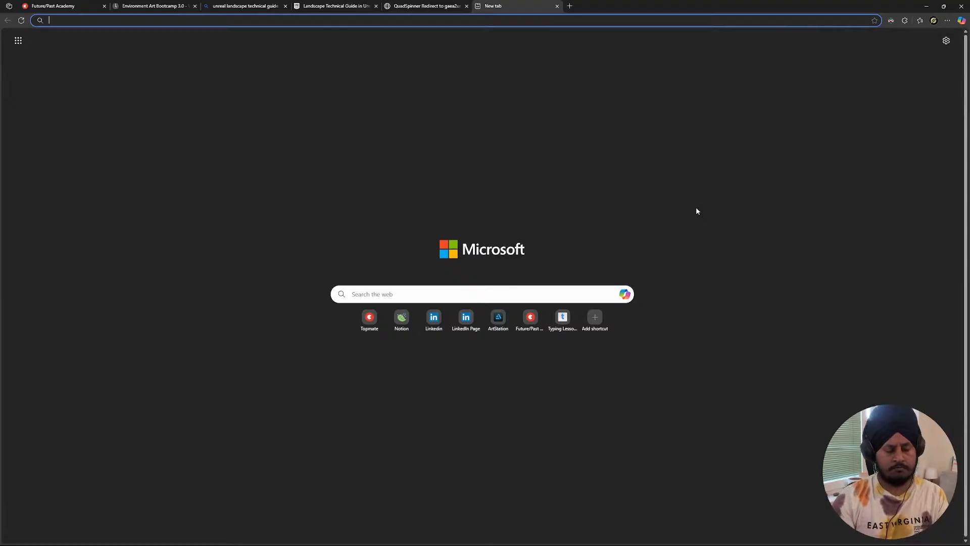
{"action": "type", "text": "free t"}
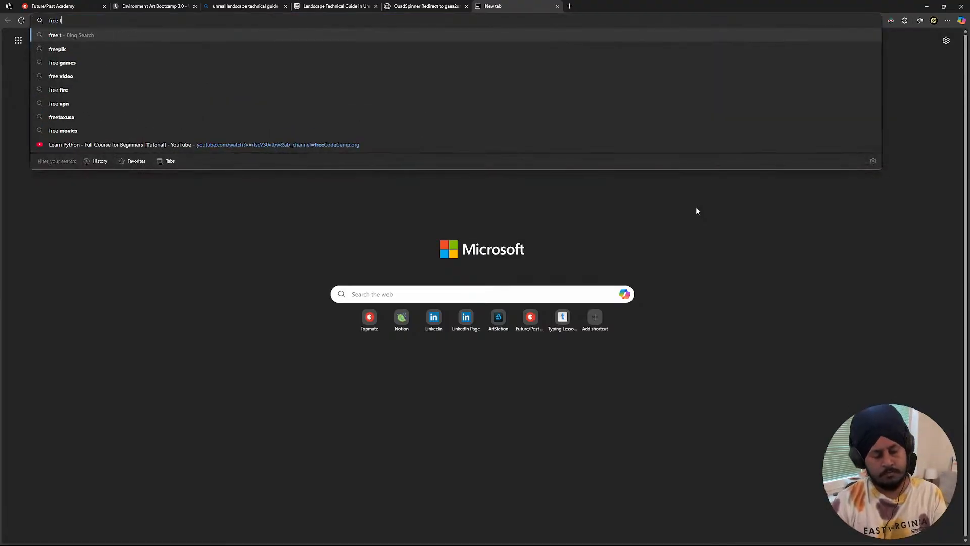
{"action": "type", "text": "errain cr"}
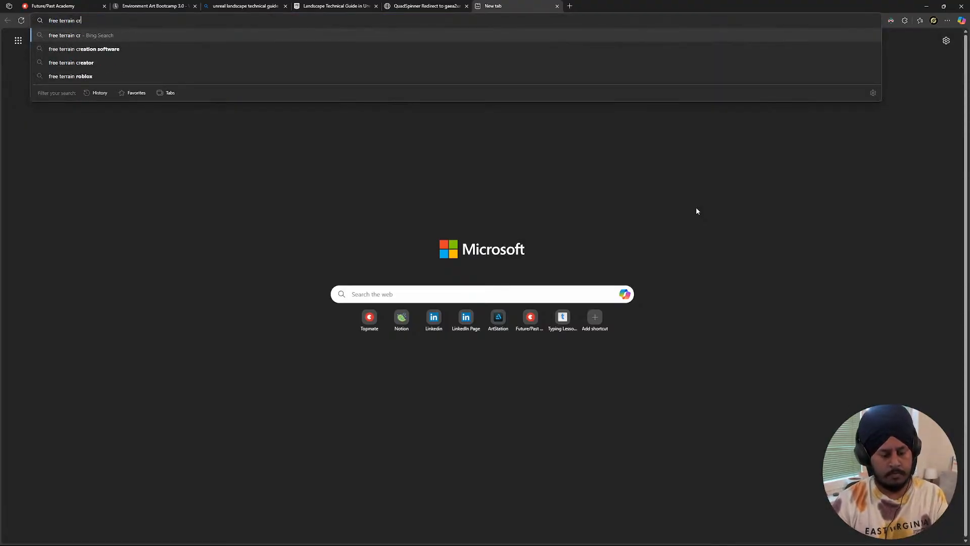
{"action": "type", "text": "eation tools"}
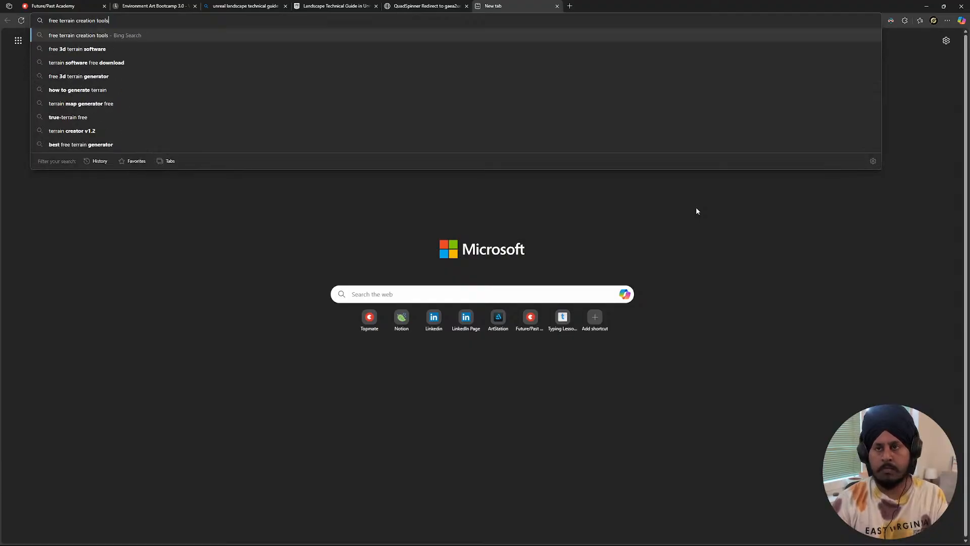
{"action": "key", "text": "Return"}
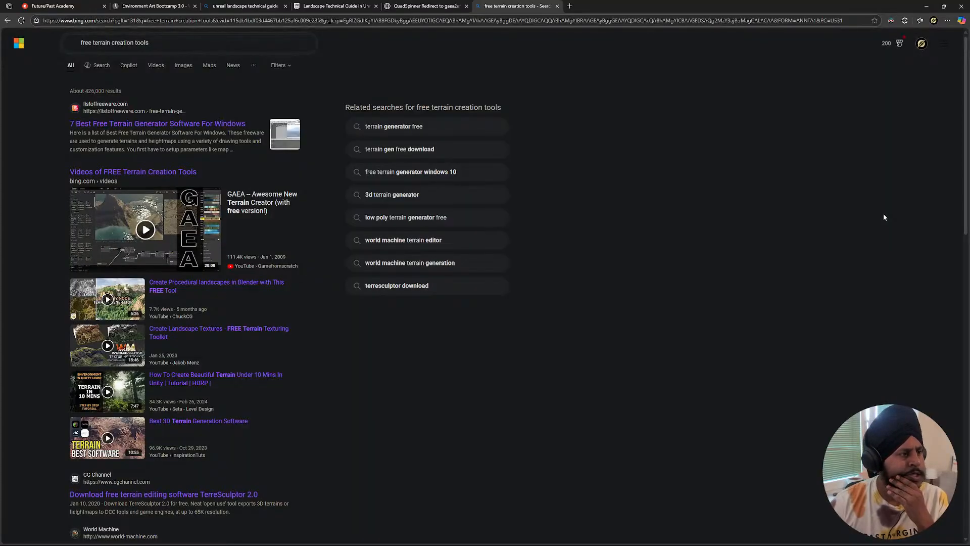
- Open the video "Create Procedural landscapes in Blender with This FREE Tool" and skim ahead through its terrain demonstration
{"action": "left_click", "coordinate": [254, 287]}
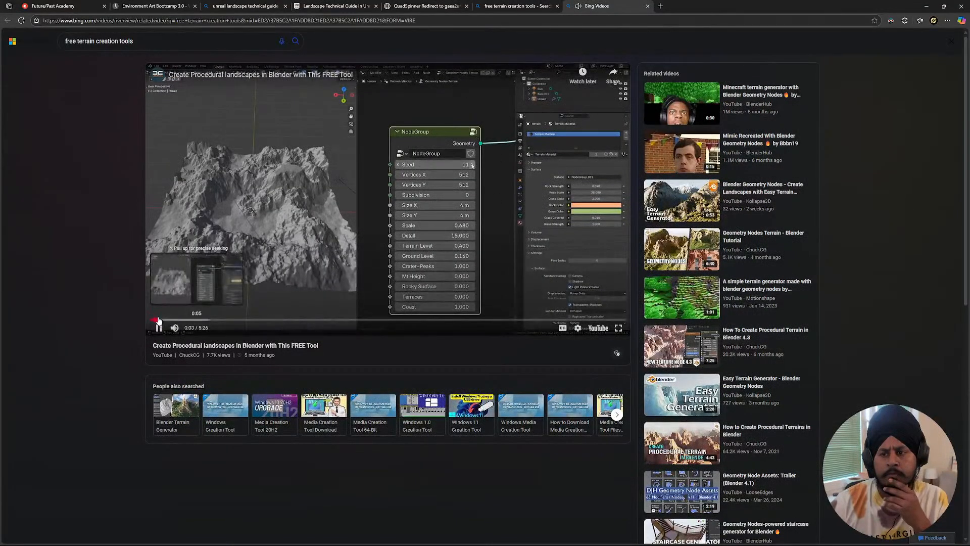
{"action": "left_click_drag", "start_coordinate": [167, 320], "coordinate": [175, 321]}
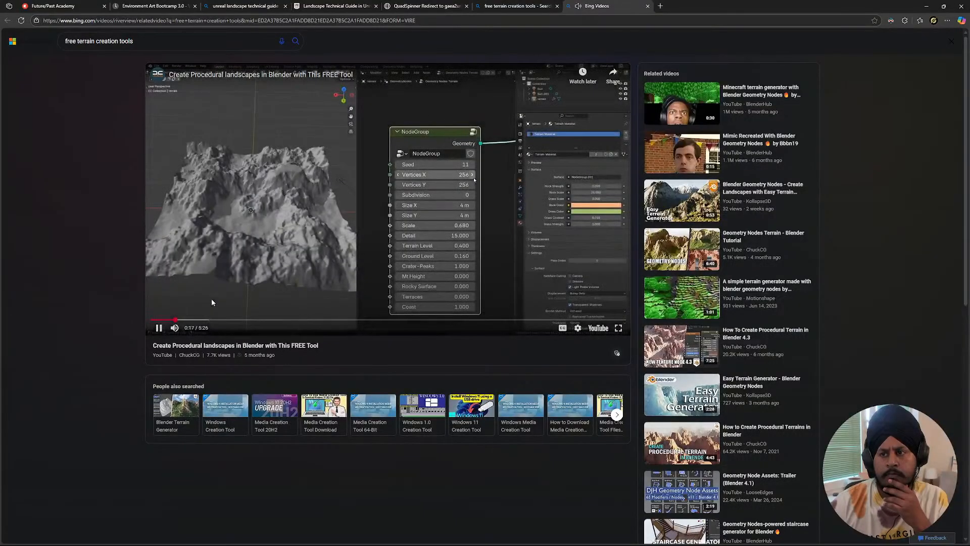
{"action": "left_click", "coordinate": [200, 320]}
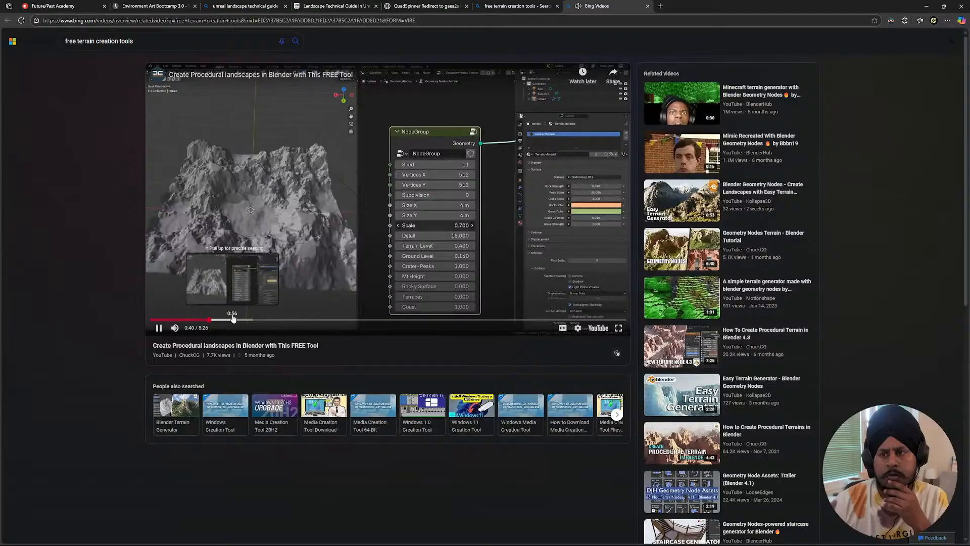
{"action": "left_click", "coordinate": [232, 319]}
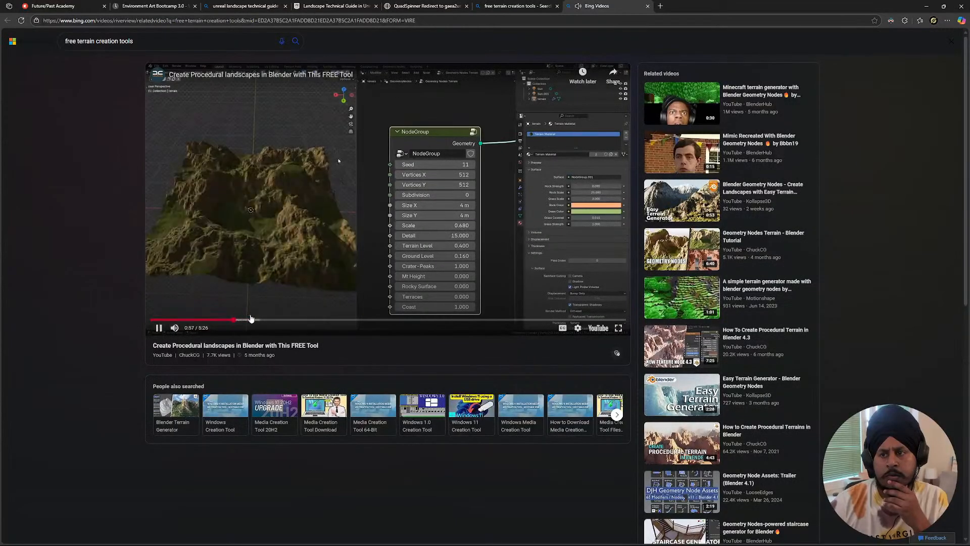
{"action": "left_click", "coordinate": [253, 319]}
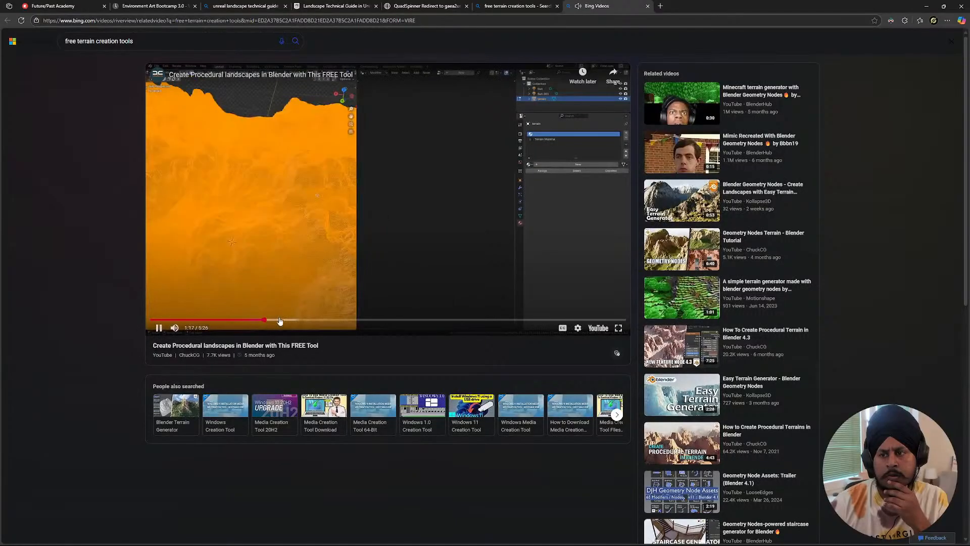
{"action": "left_click", "coordinate": [286, 319]}
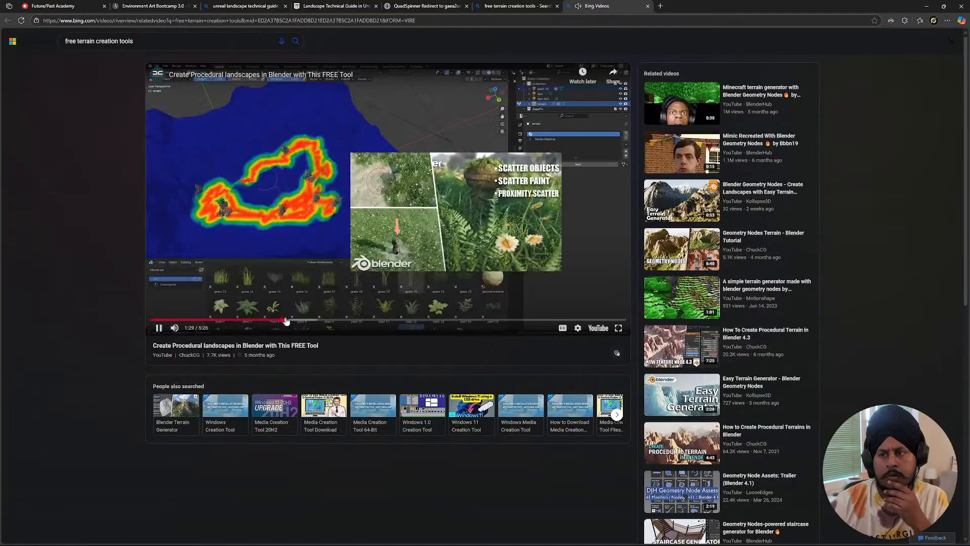
- Skim the rest of the Blender procedural landscapes video, return to near its start and pause it
{"action": "left_click", "coordinate": [313, 319]}
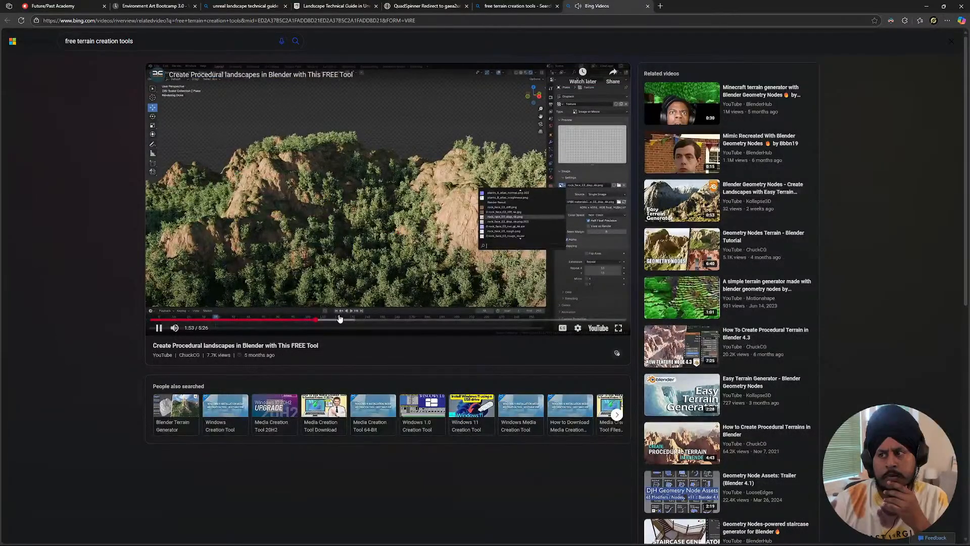
{"action": "left_click", "coordinate": [348, 319]}
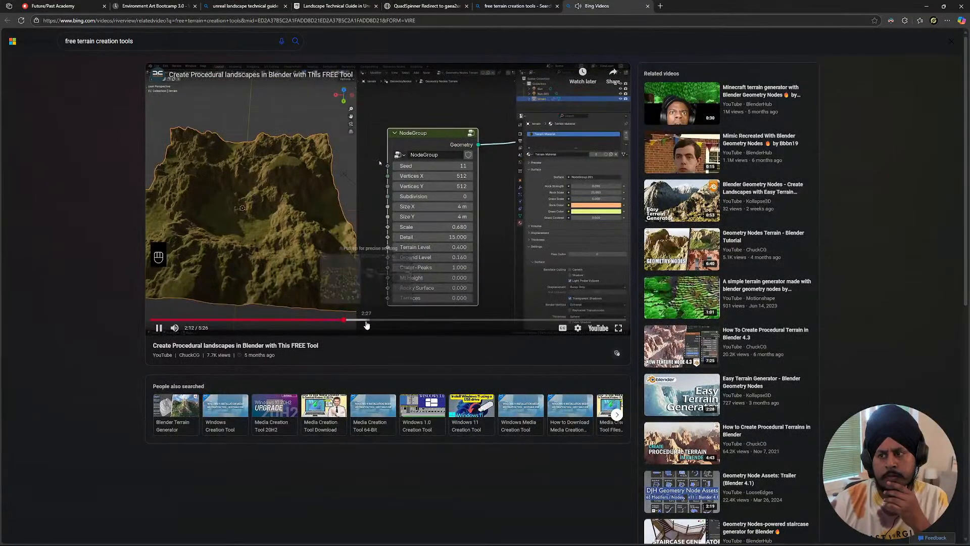
{"action": "left_click", "coordinate": [367, 319]}
{"action": "left_click", "coordinate": [399, 324]}
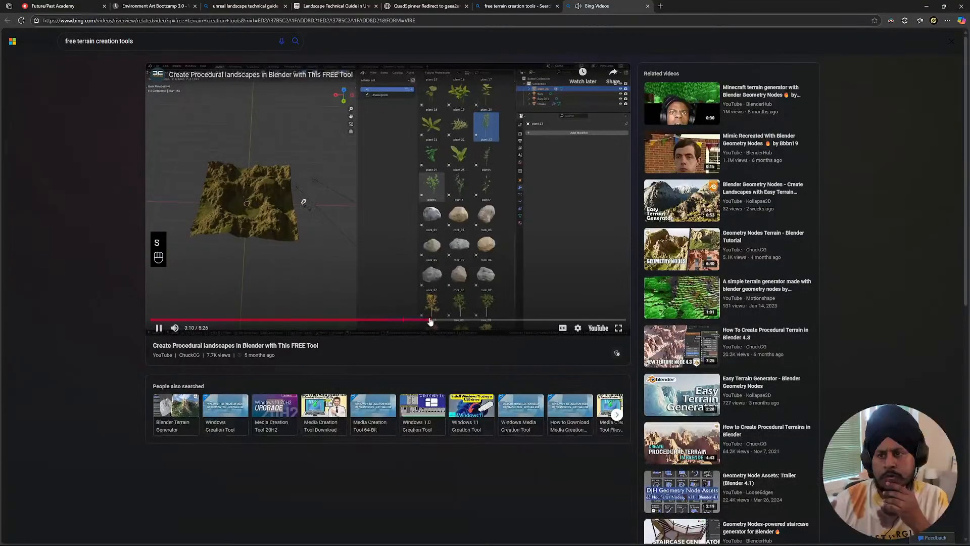
{"action": "left_click", "coordinate": [429, 320]}
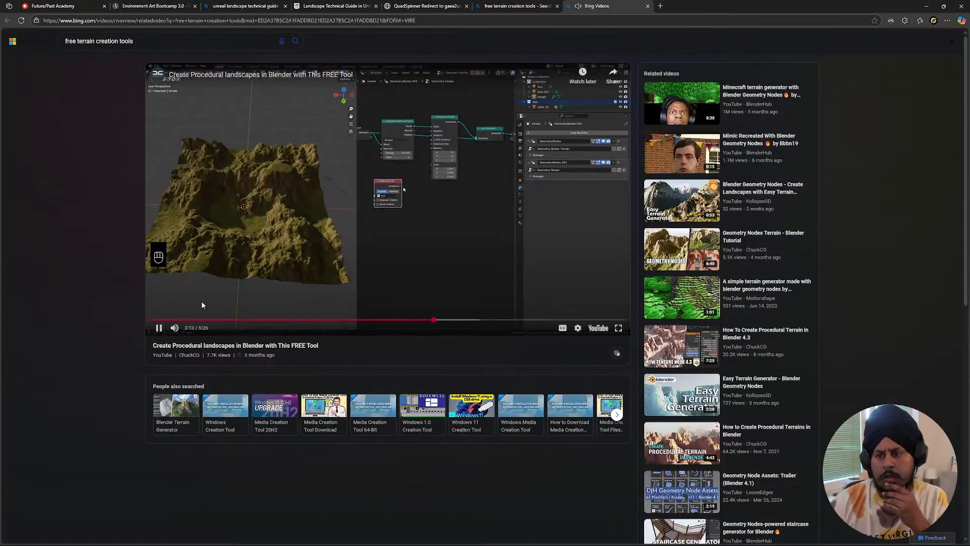
{"action": "left_click", "coordinate": [165, 320]}
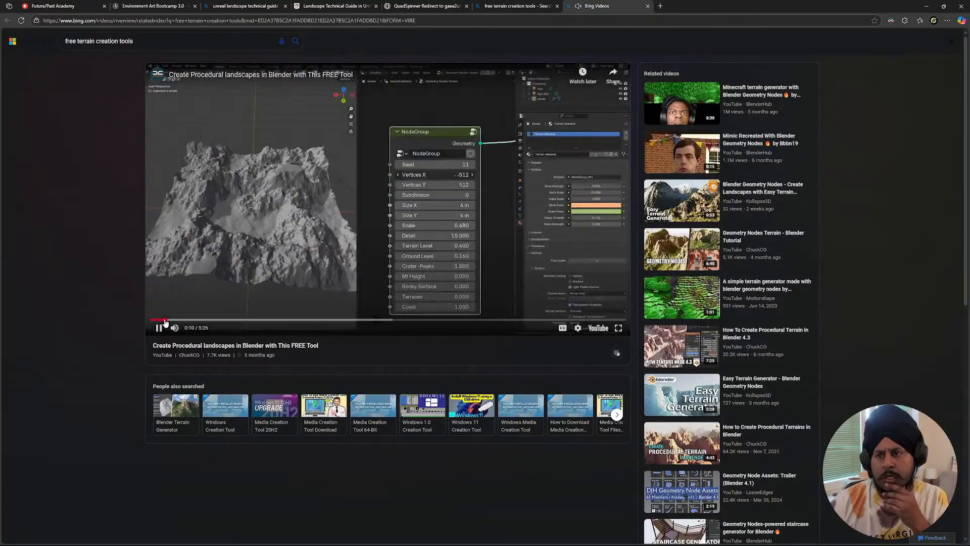
{"action": "left_click", "coordinate": [365, 252]}
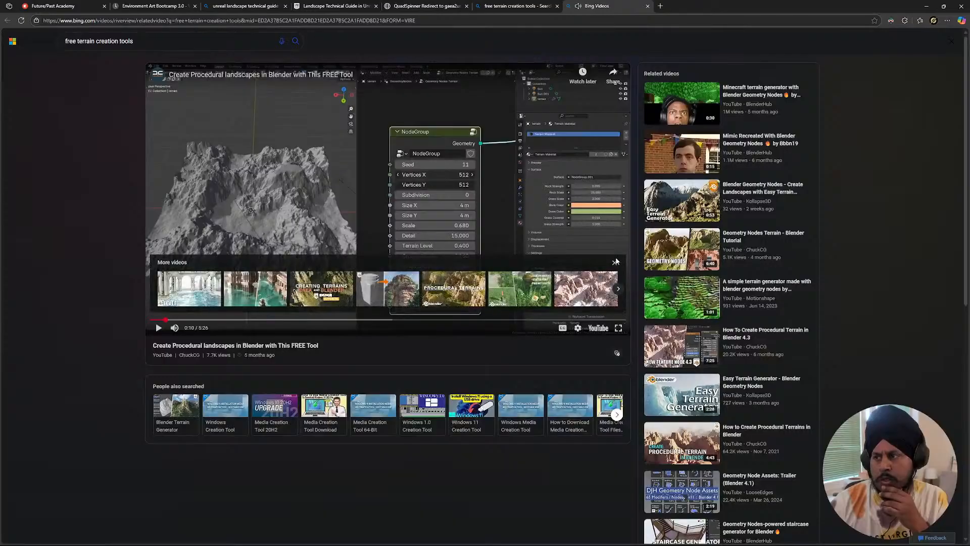
- Preview the related video "Blender Geometry Nodes - Create Landscapes with Easy Terrain Generator", close it and look through the free terrain tool search results
{"action": "left_click", "coordinate": [770, 193]}
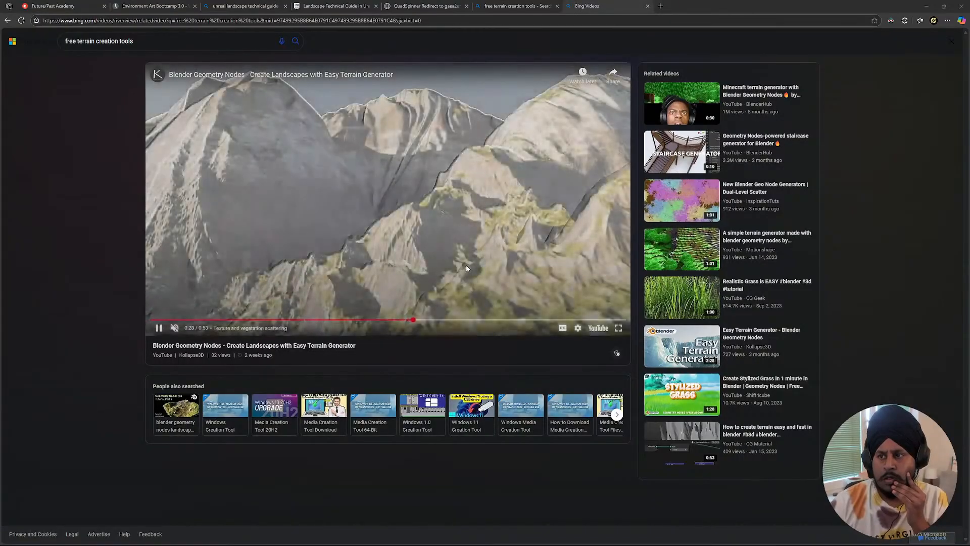
{"action": "left_click", "coordinate": [505, 113]}
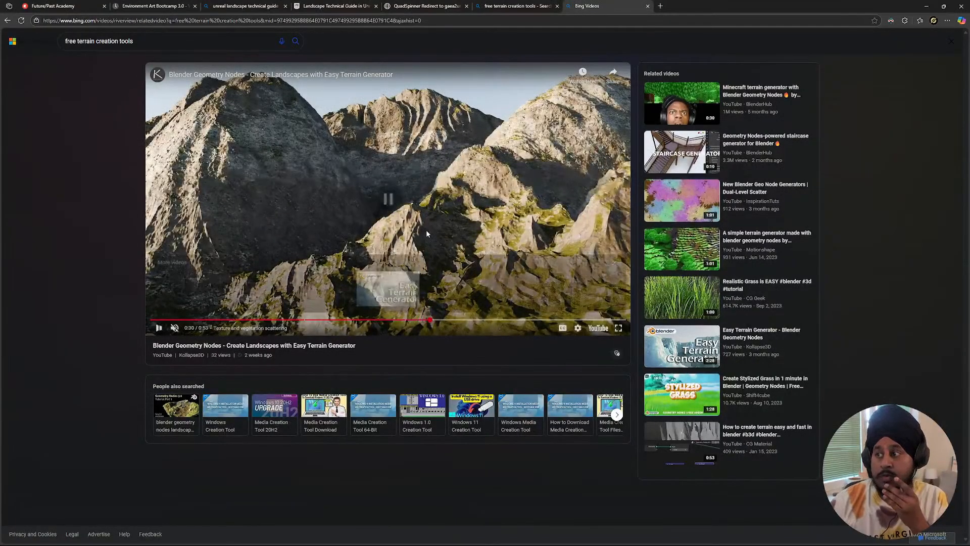
{"action": "middle_click", "coordinate": [612, 4]}
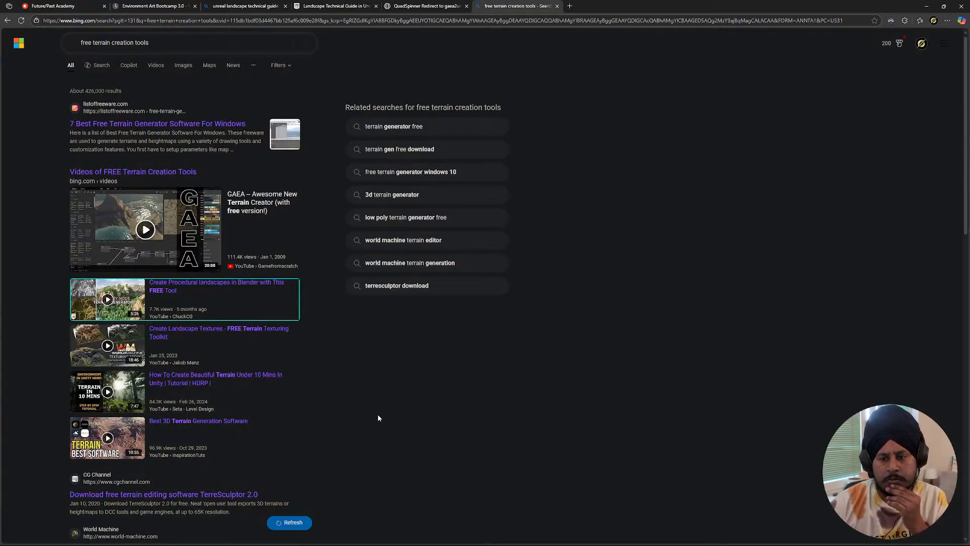
{"action": "scroll", "coordinate": [324, 354], "scroll_direction": "down", "scroll_amount": 3}
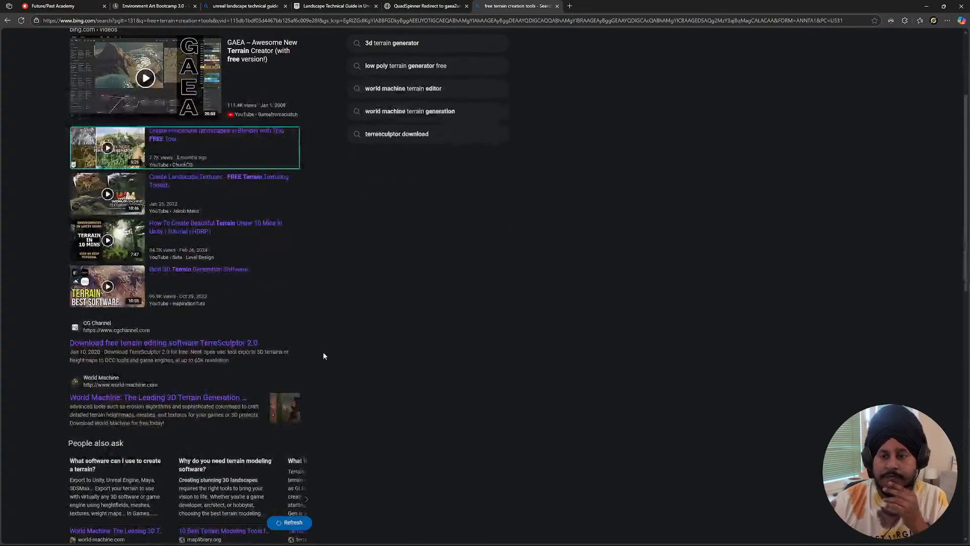
{"action": "scroll", "coordinate": [323, 352], "scroll_direction": "up", "scroll_amount": 3}
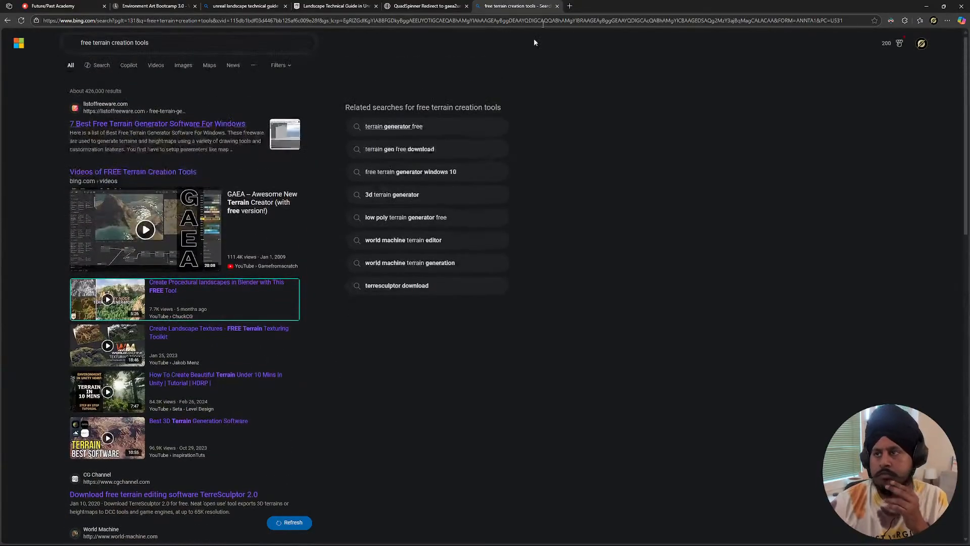
- Search the web in a new tab for "export from Gaia"
{"action": "left_click", "coordinate": [569, 5]}
{"action": "type", "text": "exporting "}
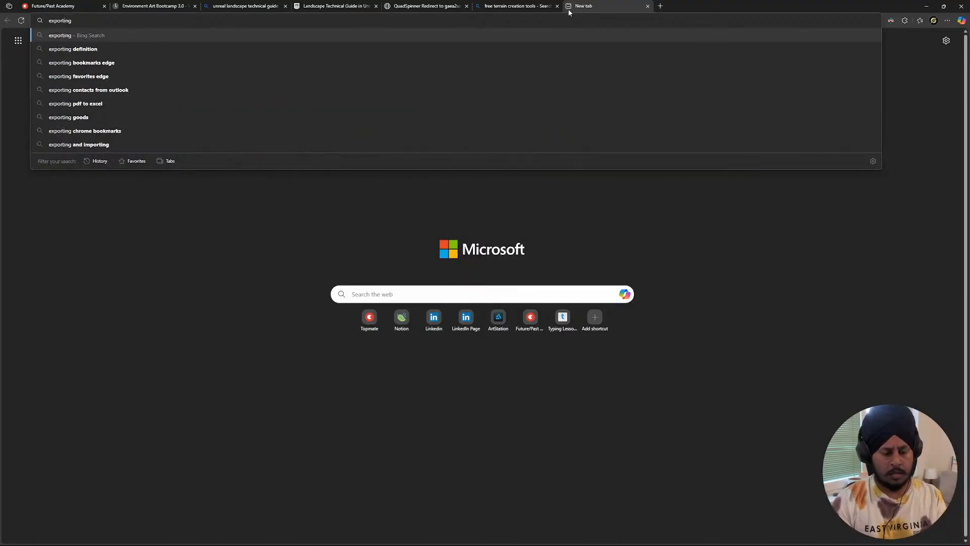
{"action": "type", "text": "ifro"}
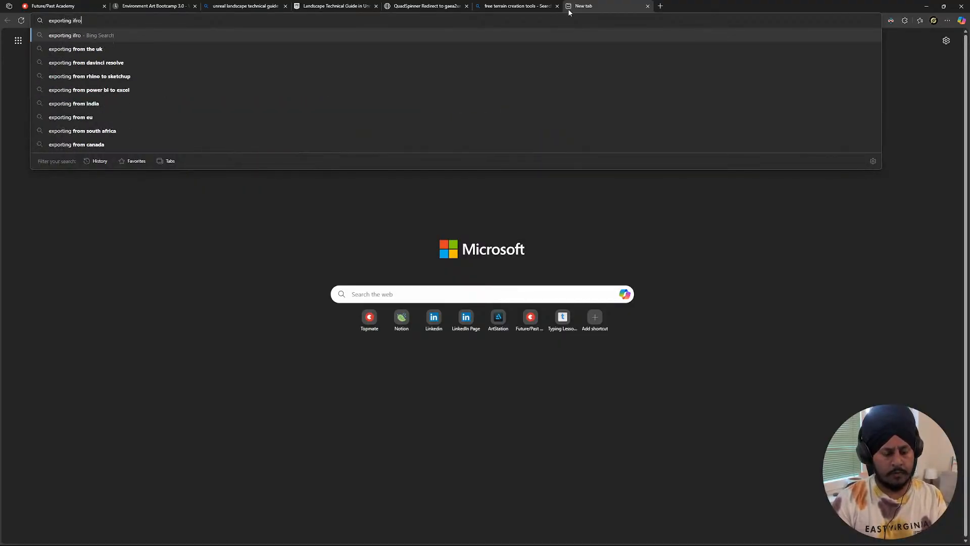
{"action": "type", "text": "m Gia"}
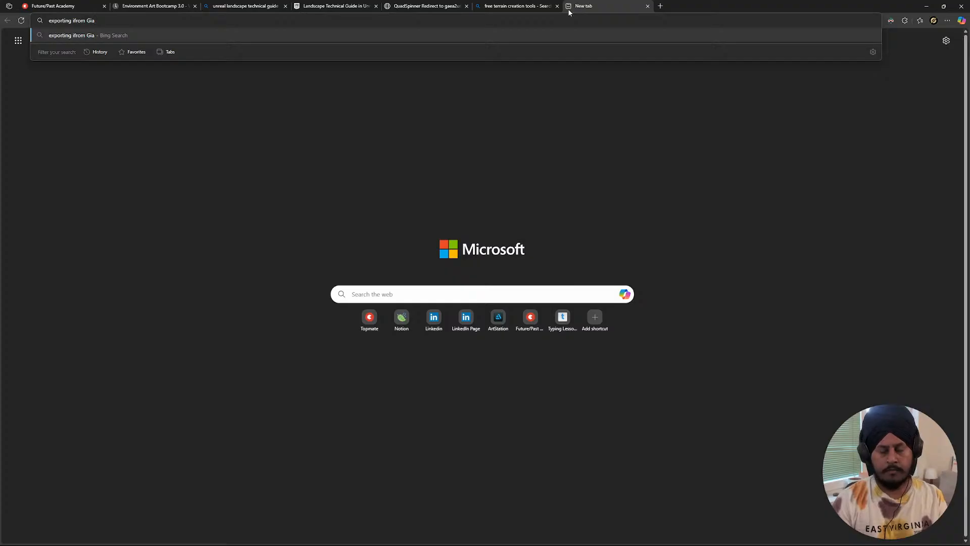
{"action": "key", "text": "BackSpace"}
{"action": "key", "text": "BackSpace"}
{"action": "type", "text": "a"}
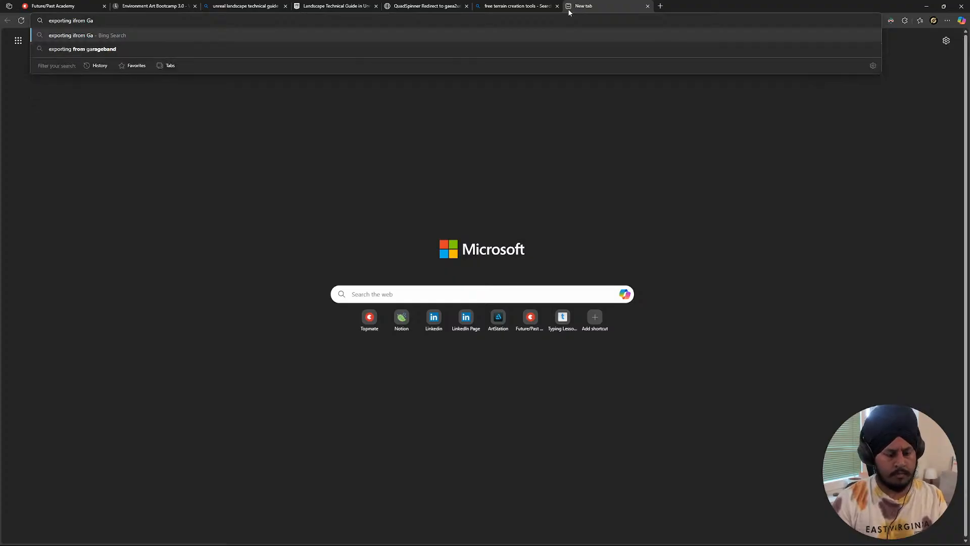
{"action": "type", "text": "ia"}
{"action": "key", "text": "Return"}
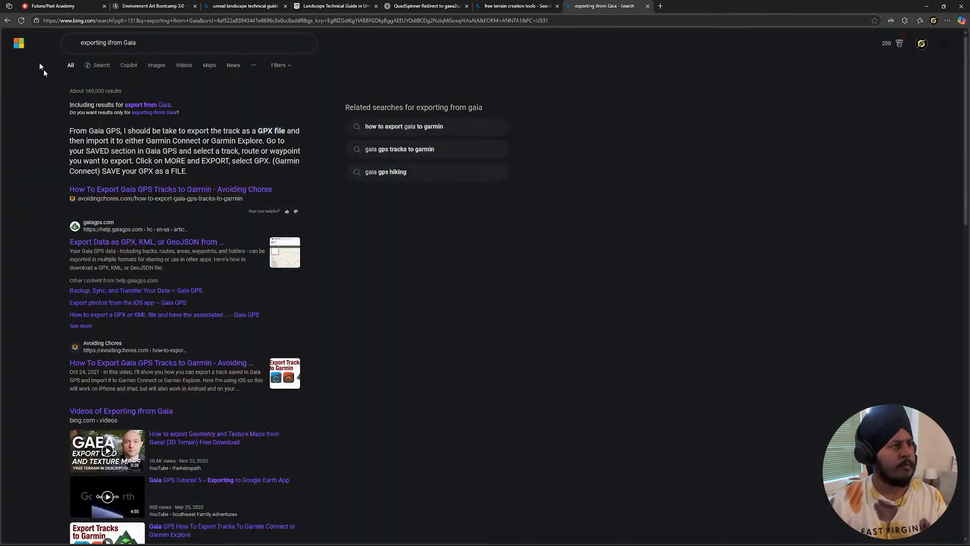
{"action": "left_click", "coordinate": [135, 104]}
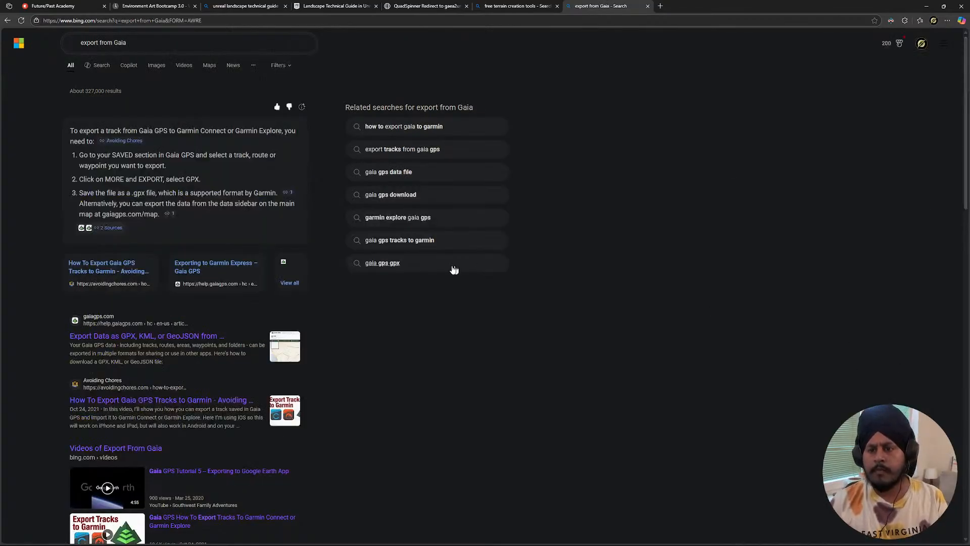
- Open the video "How to export Geometry and Texture Maps from Gaea! (3D Terrain) Free Download", skip to the mesh export settings and view it full screen
{"action": "scroll", "coordinate": [171, 373], "scroll_direction": "down", "scroll_amount": 2}
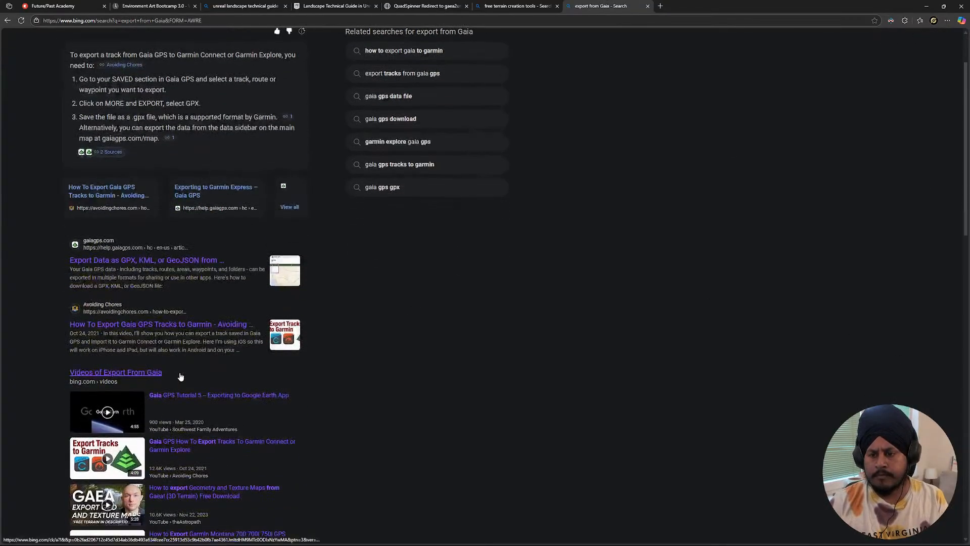
{"action": "scroll", "coordinate": [200, 401], "scroll_direction": "down", "scroll_amount": 2}
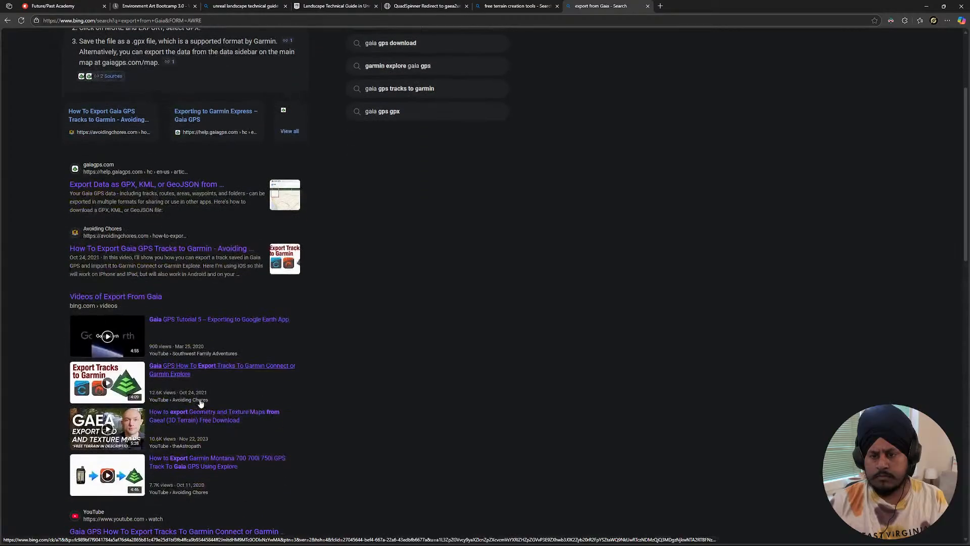
{"action": "mouse_move", "coordinate": [201, 402]}
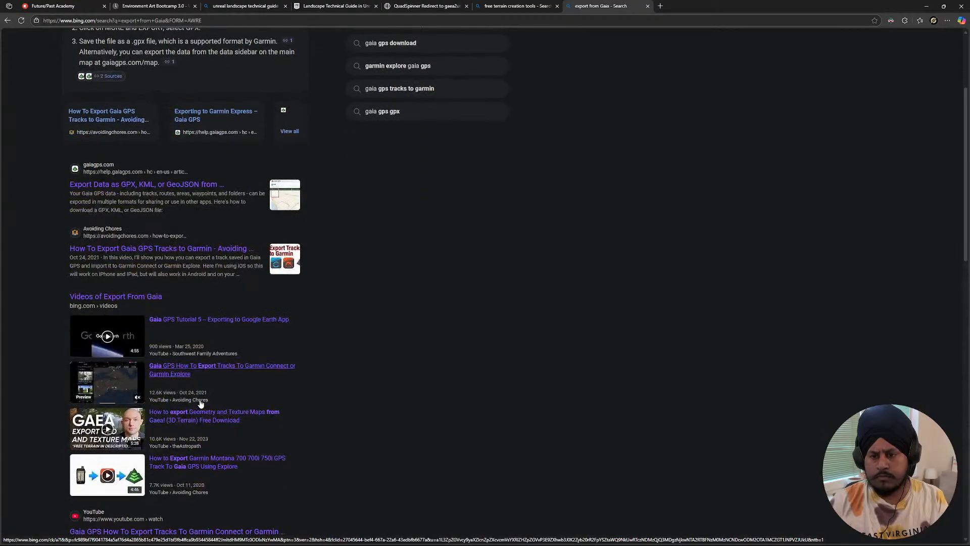
{"action": "left_click", "coordinate": [225, 422]}
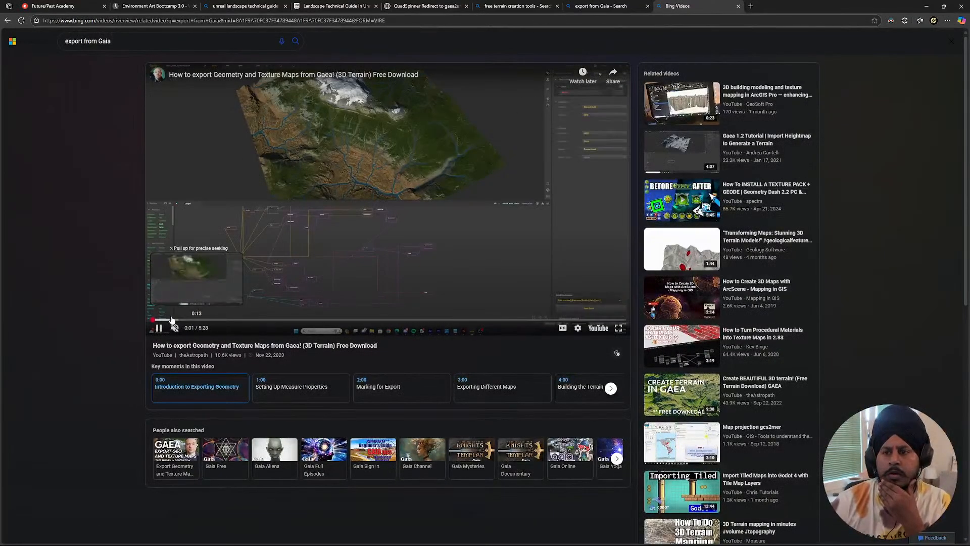
{"action": "left_click", "coordinate": [254, 320]}
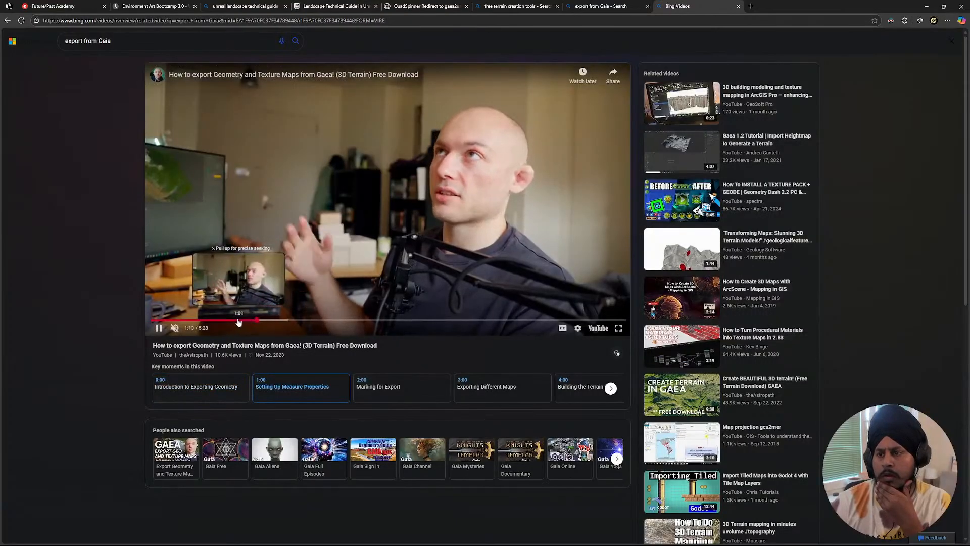
{"action": "left_click", "coordinate": [267, 321]}
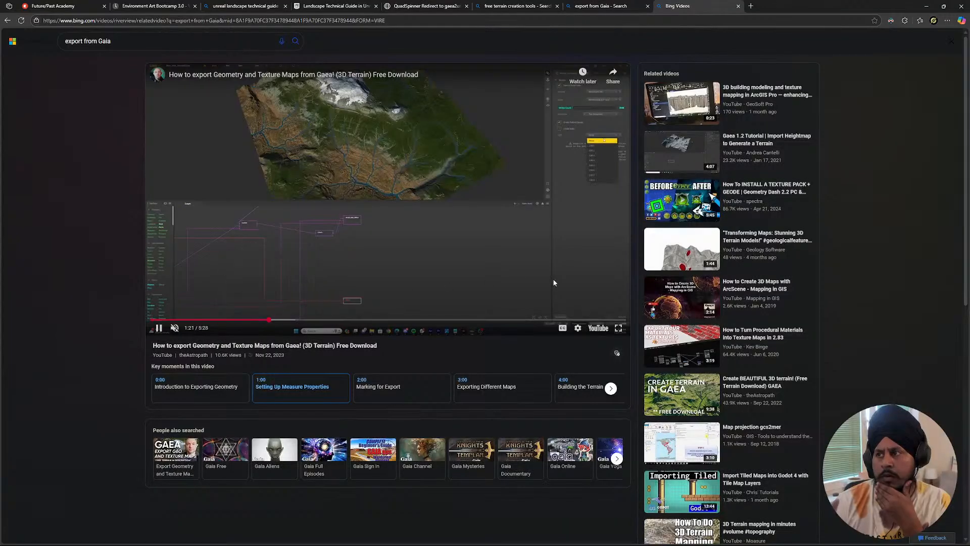
{"action": "left_click", "coordinate": [618, 329]}
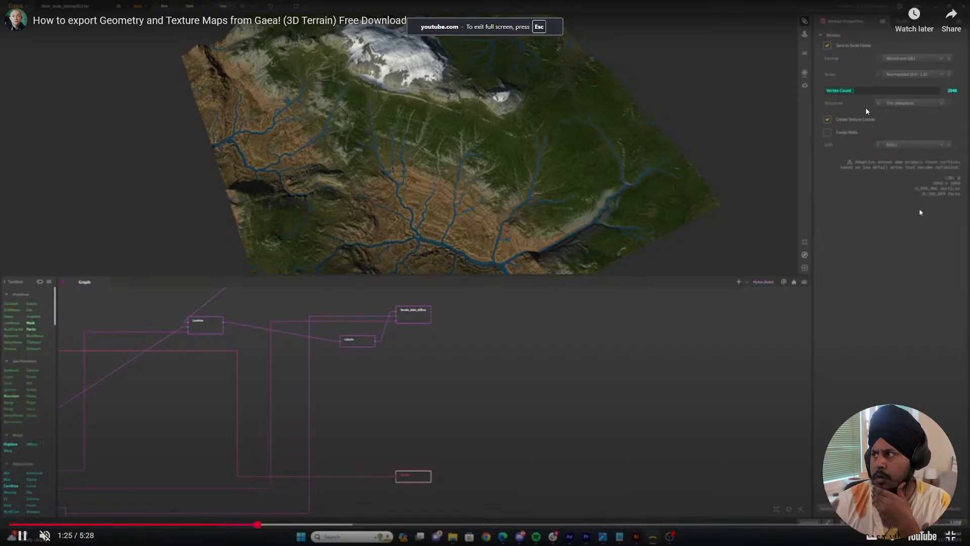
- Skim the Gaea video's build settings and exported files, return to near its start, exit full screen and close the video
{"action": "left_click", "coordinate": [592, 525]}
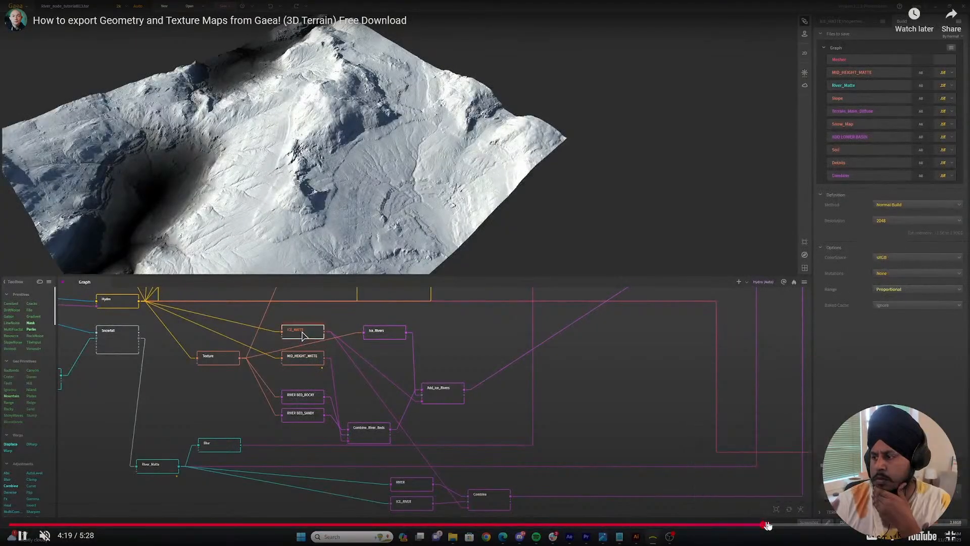
{"action": "left_click", "coordinate": [766, 524]}
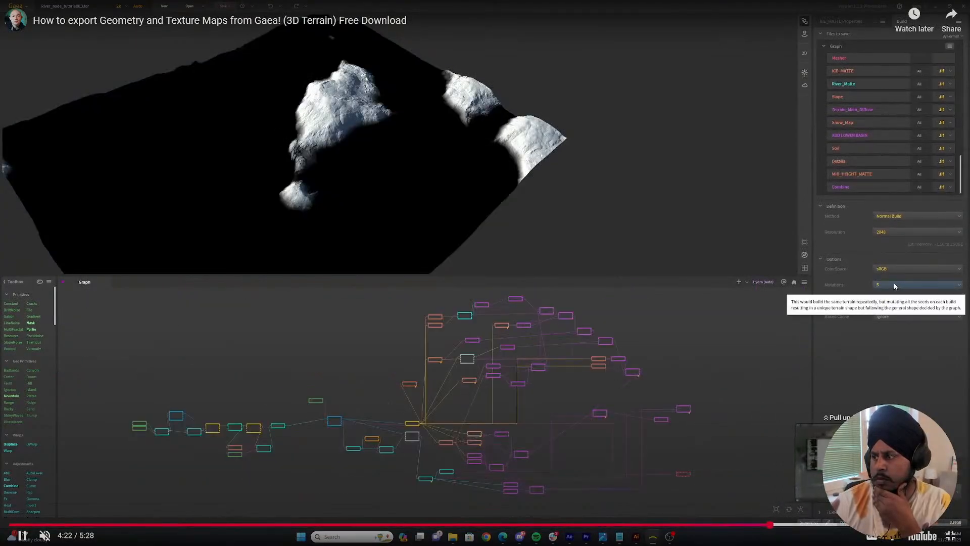
{"action": "left_click", "coordinate": [867, 524]}
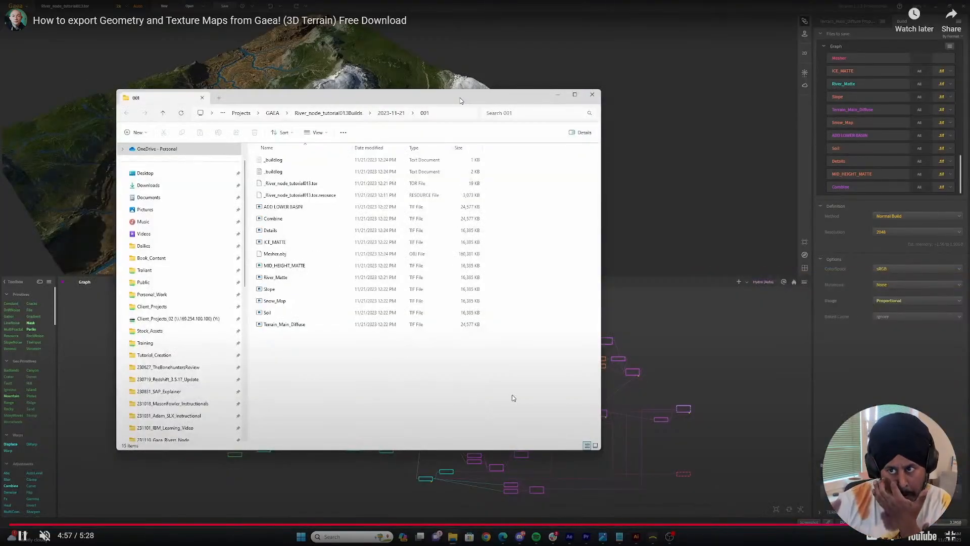
{"action": "left_click", "coordinate": [849, 524]}
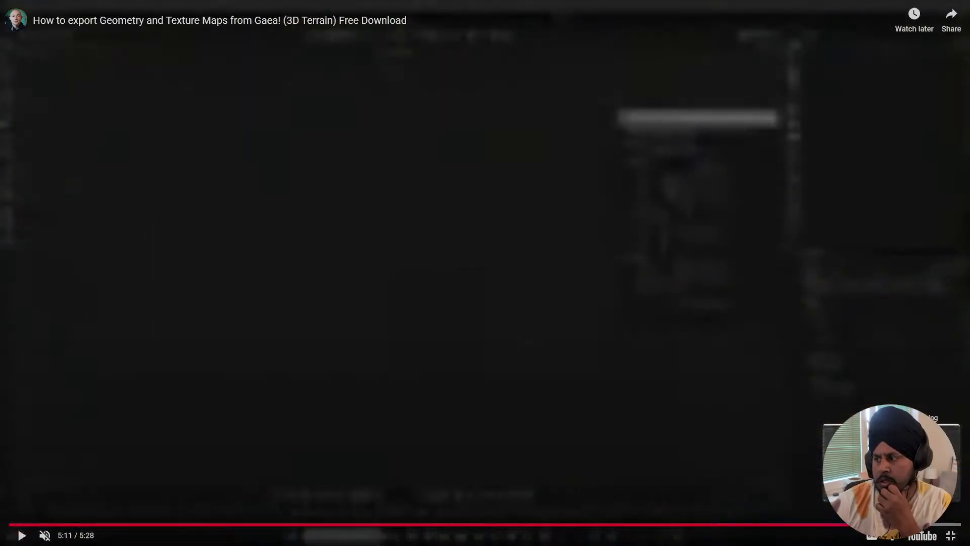
{"action": "left_click_drag", "start_coordinate": [911, 524], "coordinate": [69, 508]}
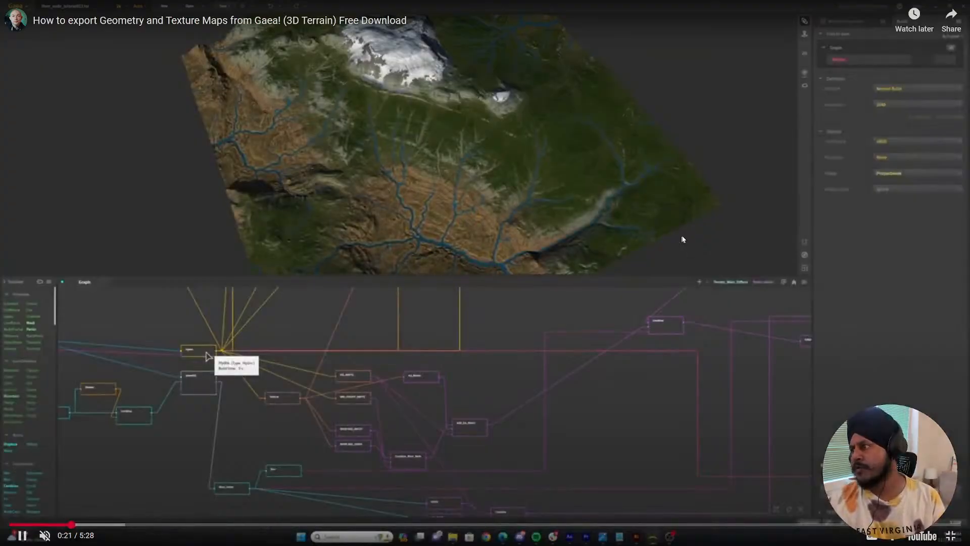
{"action": "key", "text": "Escape"}
{"action": "left_click", "coordinate": [456, 254]}
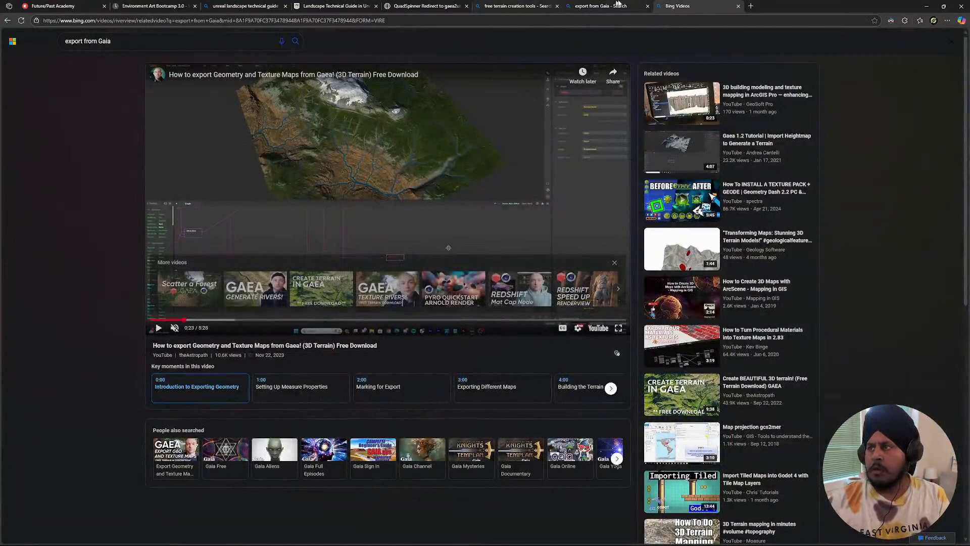
{"action": "middle_click", "coordinate": [706, 5]}
- Switch back to VUE, set the terrain import's proportions to 60%, apply the import and inspect the blended terrain up close
{"action": "left_click", "coordinate": [927, 6]}
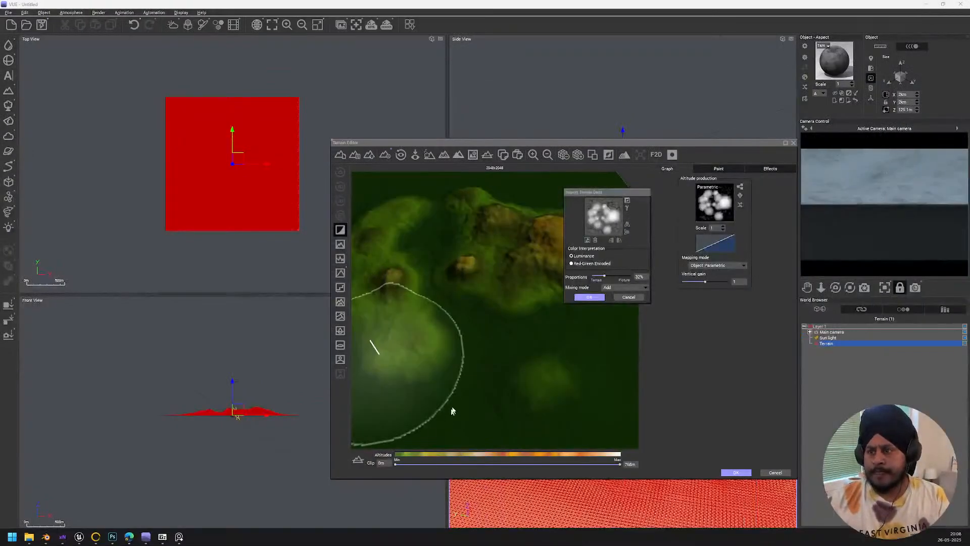
{"action": "double_click", "coordinate": [638, 276]}
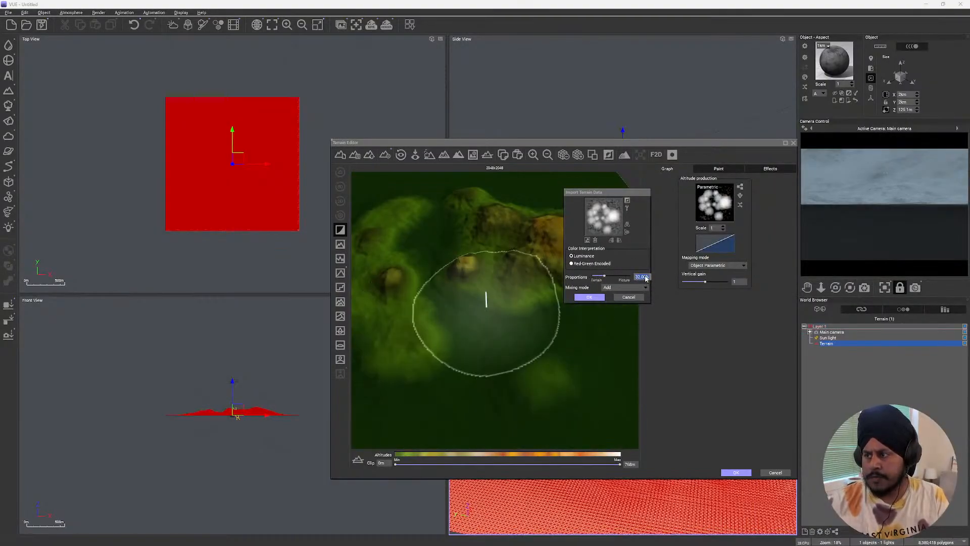
{"action": "type", "text": "60"}
{"action": "key", "text": "Return"}
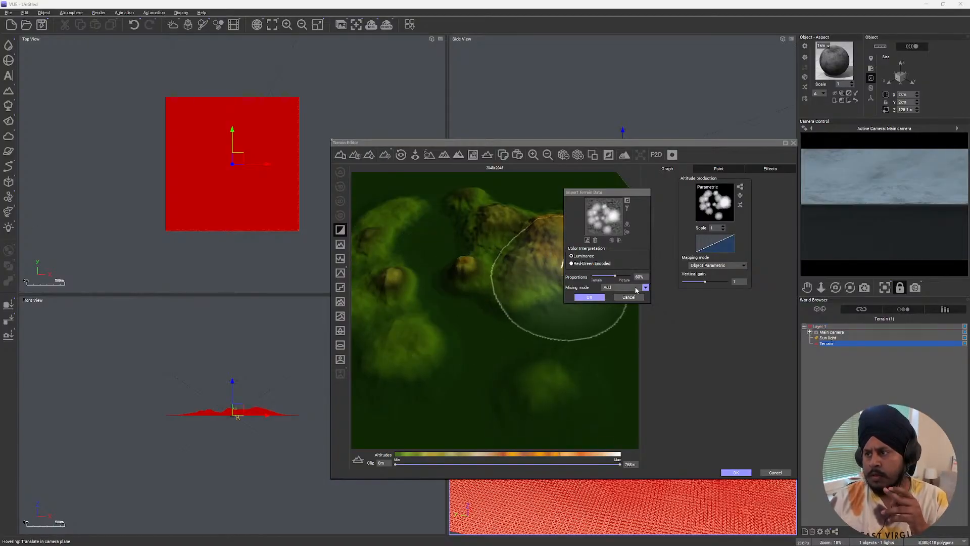
{"action": "left_click", "coordinate": [591, 297]}
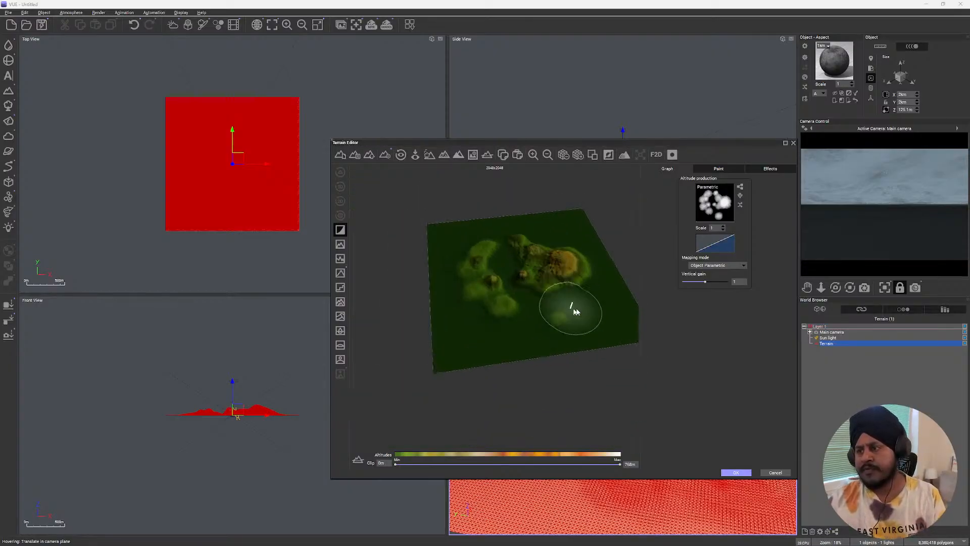
{"action": "mouse_move", "coordinate": [512, 297]}
{"action": "right_mouse_down"}
{"action": "mouse_move", "coordinate": [539, 247]}
{"action": "mouse_move", "coordinate": [569, 238]}
{"action": "mouse_move", "coordinate": [545, 268]}
{"action": "mouse_move", "coordinate": [511, 281]}
{"action": "mouse_move", "coordinate": [510, 298]}
{"action": "right_mouse_up"}
{"action": "scroll", "coordinate": [544, 268], "scroll_direction": "up", "scroll_amount": 4}
{"action": "scroll", "coordinate": [492, 342], "scroll_direction": "up", "scroll_amount": 4}
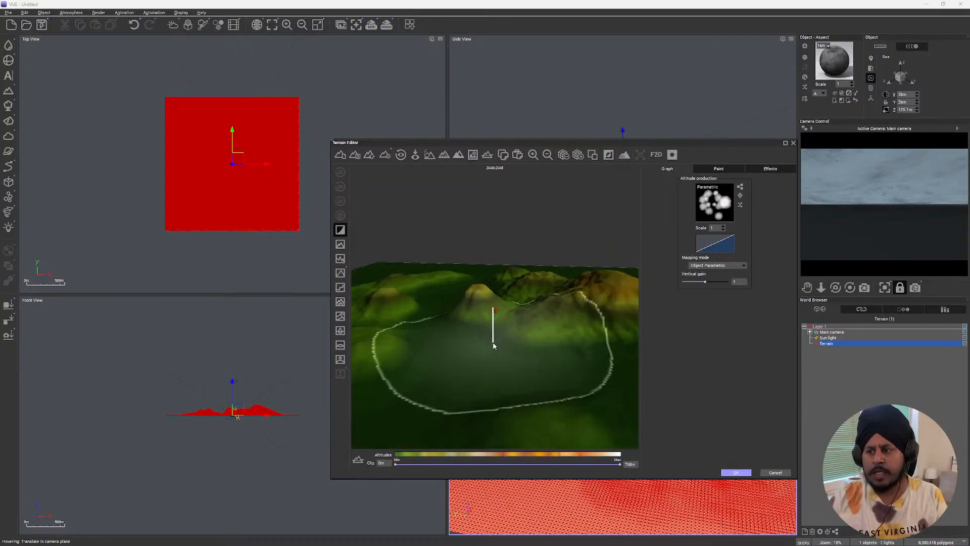
- Open the terrain's export options, review the Terrains export settings and close the dialog without exporting
{"action": "scroll", "coordinate": [491, 343], "scroll_direction": "down", "scroll_amount": 5}
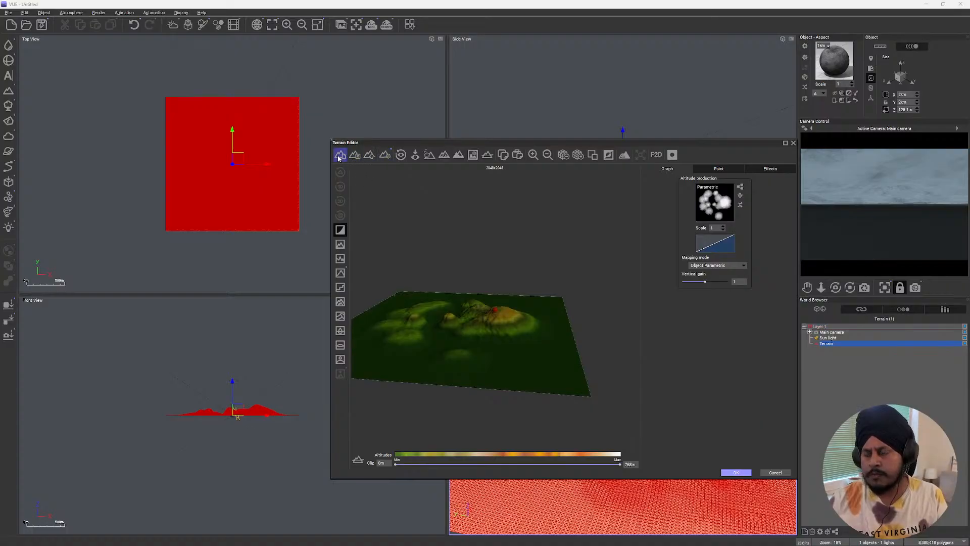
{"action": "left_click", "coordinate": [370, 155]}
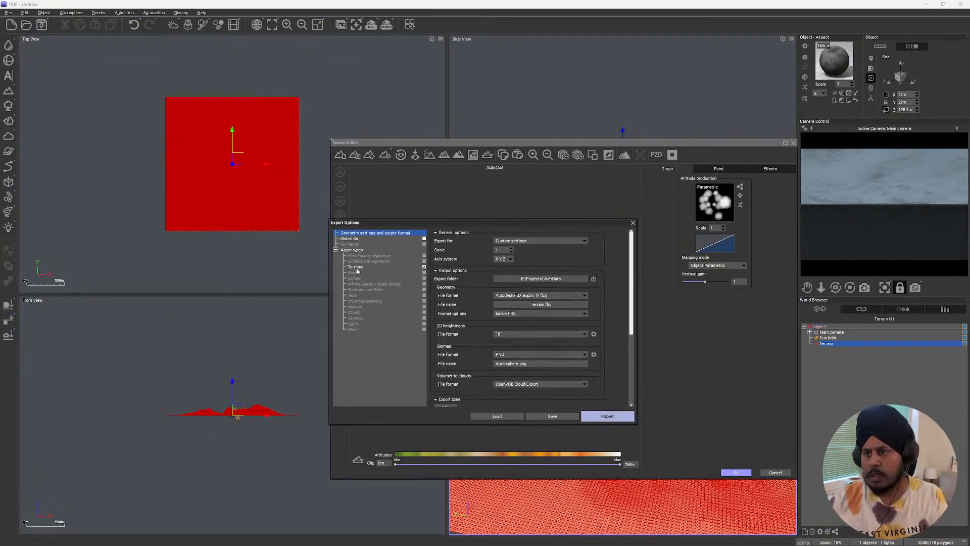
{"action": "left_click", "coordinate": [356, 267]}
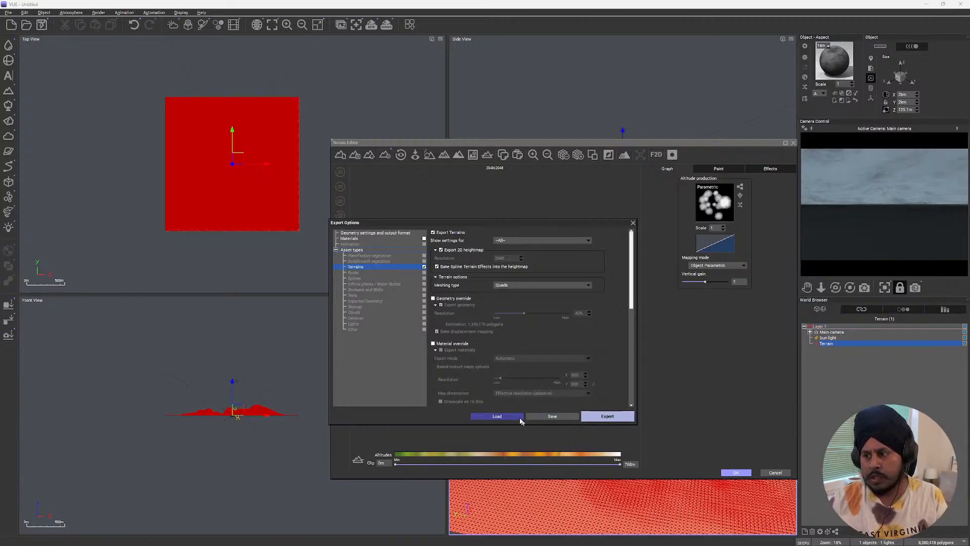
{"action": "left_click", "coordinate": [633, 223]}
- Raise the terrain's resolution to 4096x4096 and switch to the Church_01 scene in Blender
{"action": "left_click", "coordinate": [578, 154]}
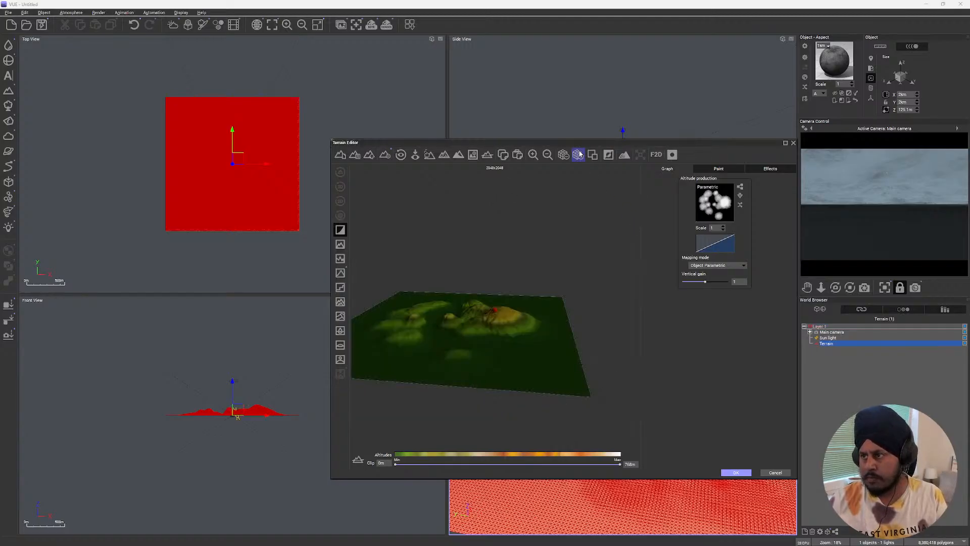
{"action": "left_click", "coordinate": [497, 307]}
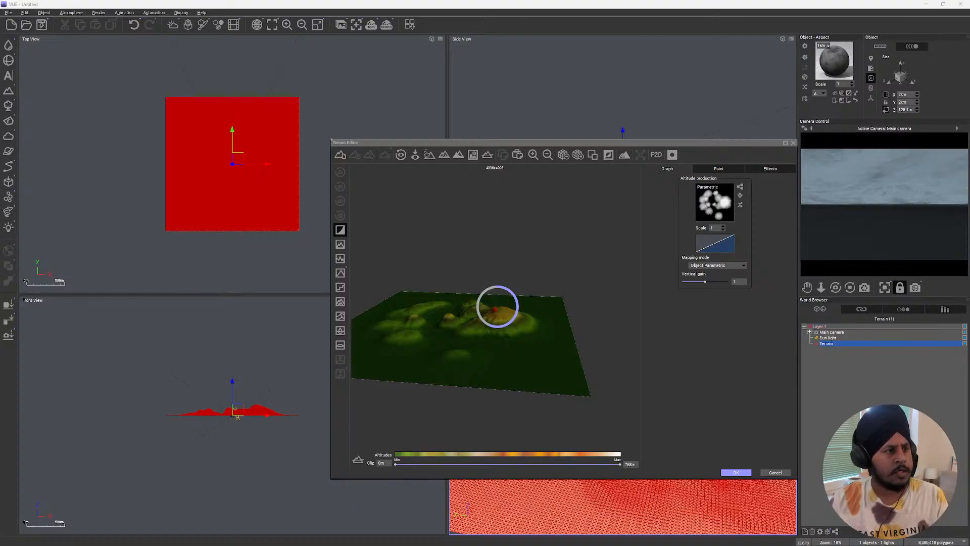
{"action": "key", "text": "alt+Tab"}
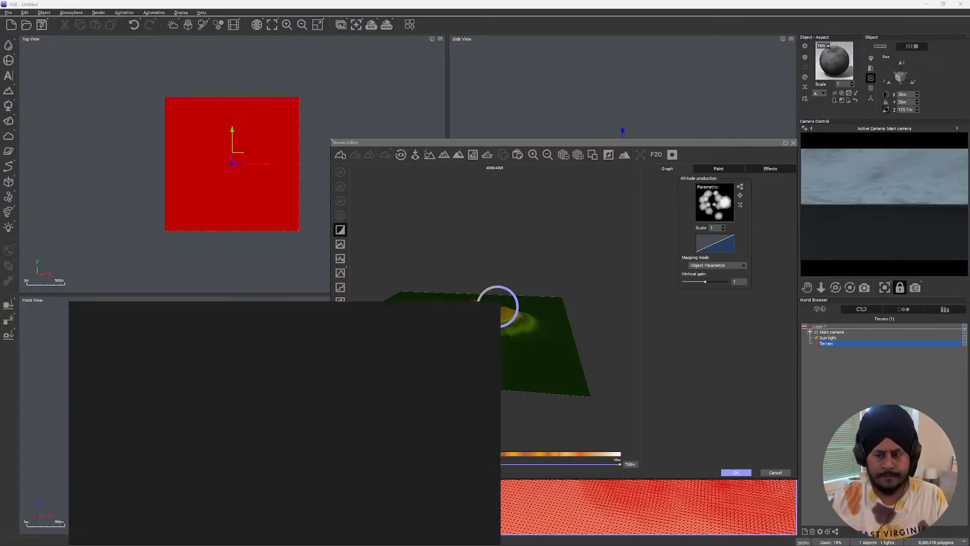
{"action": "mouse_move", "coordinate": [48, 537]}
{"action": "left_click", "coordinate": [51, 507]}
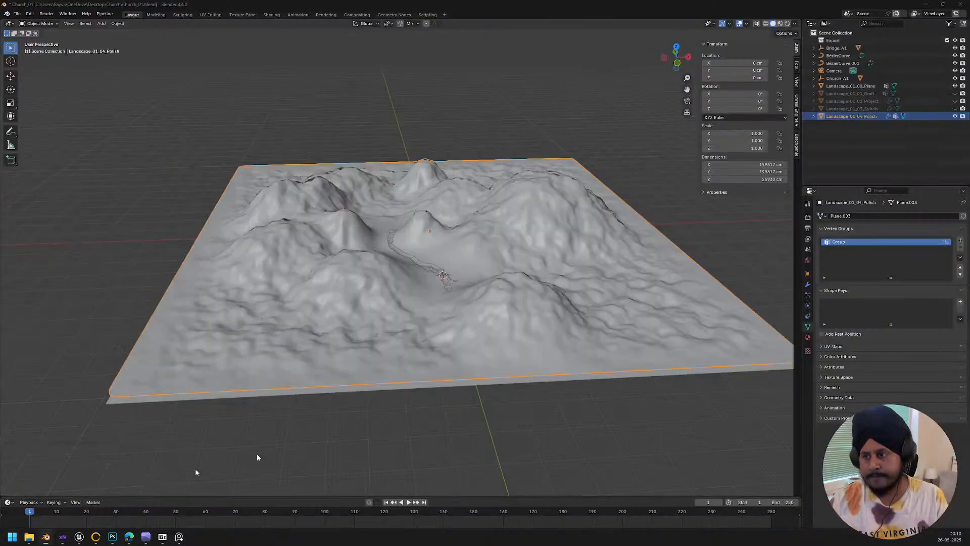
- Hide the Landscape_01_04_Polish terrain and inspect the bridge and church blockout up close
{"action": "middle_click_drag", "start_coordinate": [257, 453], "coordinate": [464, 313]}
{"action": "scroll", "coordinate": [502, 330], "scroll_direction": "up", "scroll_amount": 5}
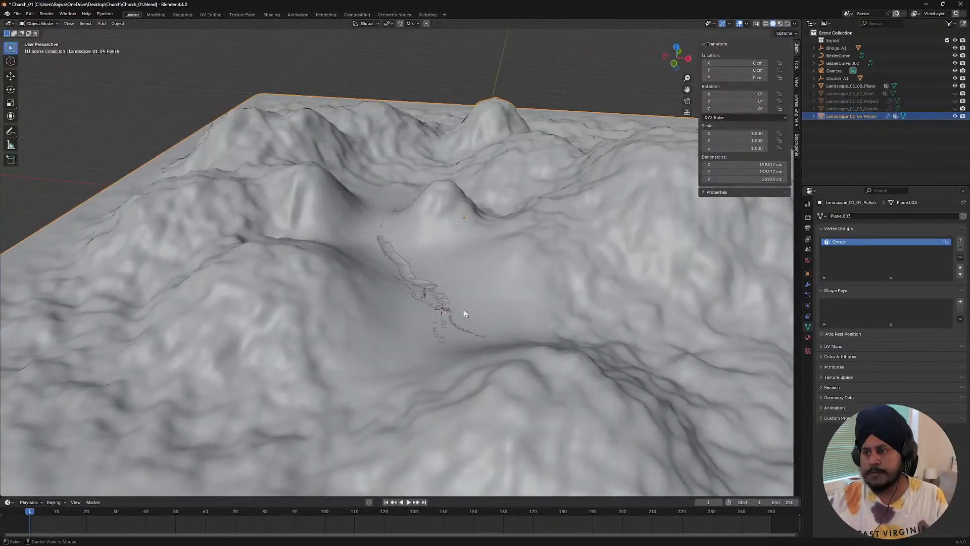
{"action": "middle_click", "coordinate": [444, 312], "text": "alt"}
{"action": "scroll", "coordinate": [415, 283], "scroll_direction": "up", "scroll_amount": 9}
{"action": "middle_click_drag", "start_coordinate": [410, 283], "coordinate": [356, 255]}
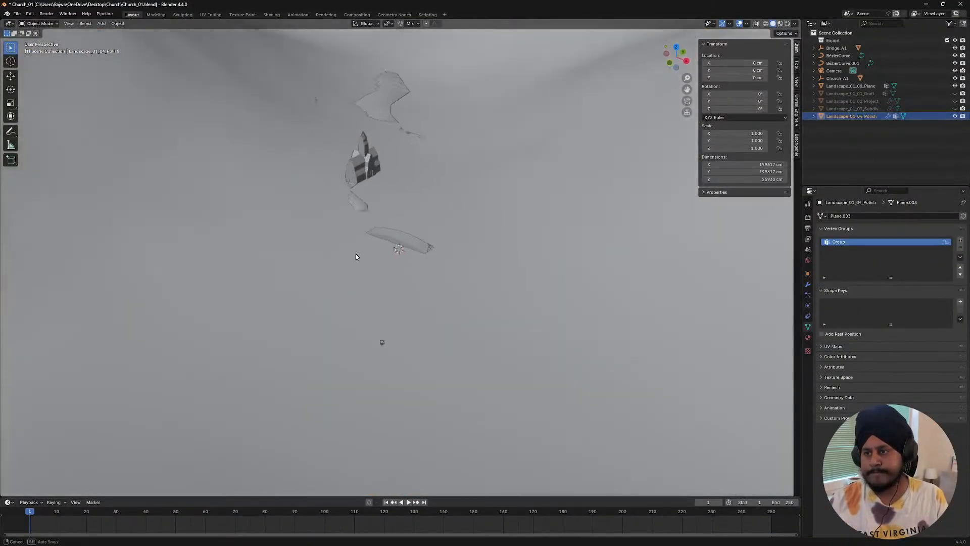
{"action": "left_click", "coordinate": [955, 116]}
{"action": "middle_click_drag", "start_coordinate": [399, 283], "coordinate": [430, 293]}
{"action": "middle_click", "coordinate": [389, 246], "text": "alt"}
{"action": "scroll", "coordinate": [430, 314], "scroll_direction": "up", "scroll_amount": 7}
{"action": "mouse_move", "coordinate": [448, 349]}
{"action": "middle_mouse_down"}
{"action": "mouse_move", "coordinate": [383, 316]}
{"action": "mouse_move", "coordinate": [359, 338]}
{"action": "mouse_move", "coordinate": [480, 351]}
{"action": "mouse_move", "coordinate": [439, 340]}
{"action": "middle_mouse_up"}
{"action": "scroll", "coordinate": [359, 337], "scroll_direction": "up", "scroll_amount": 1}
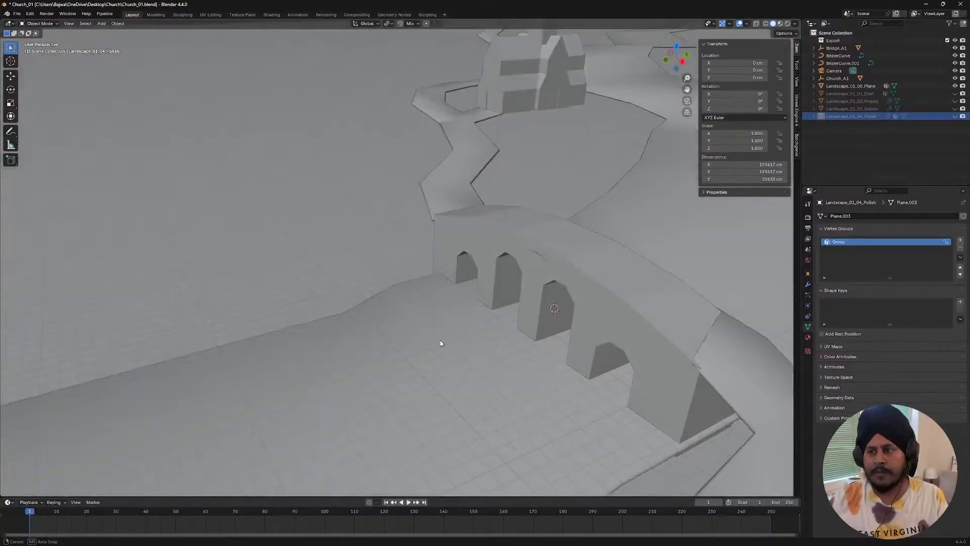
- Place the 3D cursor on the riverbank beside the near end of the bridge
{"action": "right_click", "coordinate": [326, 275], "text": "shift"}
{"action": "middle_click_drag", "start_coordinate": [354, 325], "coordinate": [375, 314]}
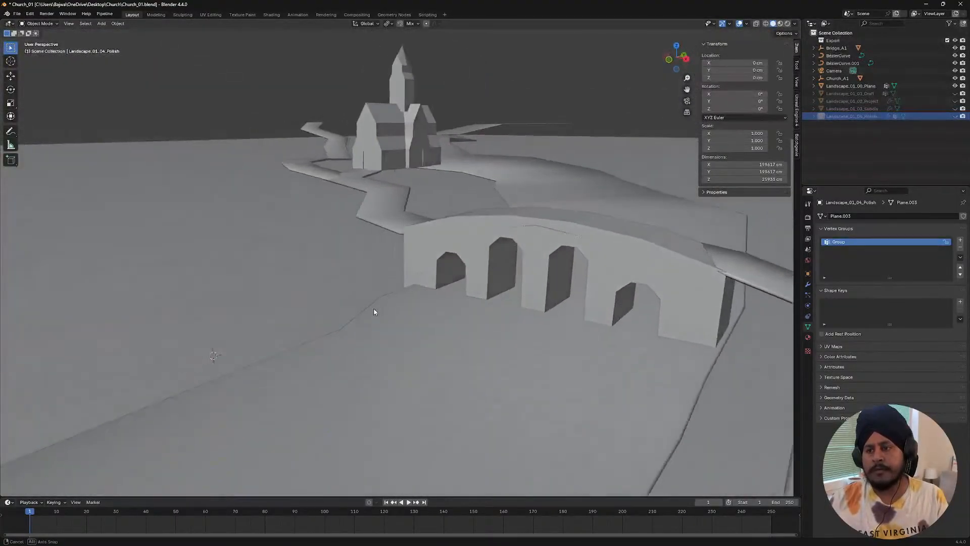
{"action": "scroll", "coordinate": [318, 294], "scroll_direction": "up", "scroll_amount": 3}
{"action": "right_click", "coordinate": [293, 274], "text": "shift"}
{"action": "middle_click_drag", "start_coordinate": [330, 337], "coordinate": [358, 288]}
{"action": "scroll", "coordinate": [357, 333], "scroll_direction": "down", "scroll_amount": 4}
{"action": "middle_click_drag", "start_coordinate": [357, 335], "coordinate": [402, 357]}
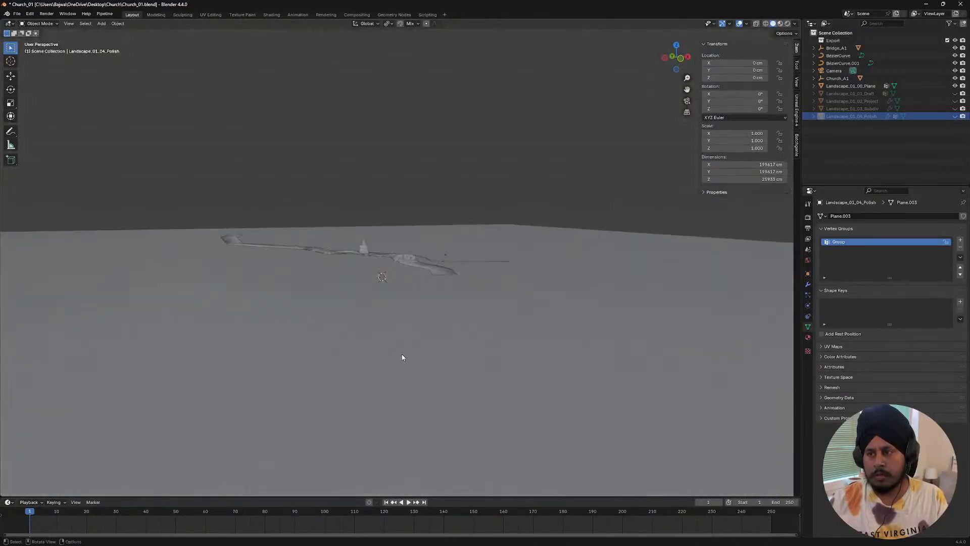
- Show the Landscape_01_01_Draft terrain and hide Landscape_01_00_Plane
{"action": "scroll", "coordinate": [402, 354], "scroll_direction": "down", "scroll_amount": 3}
{"action": "scroll", "coordinate": [402, 355], "scroll_direction": "up", "scroll_amount": 3}
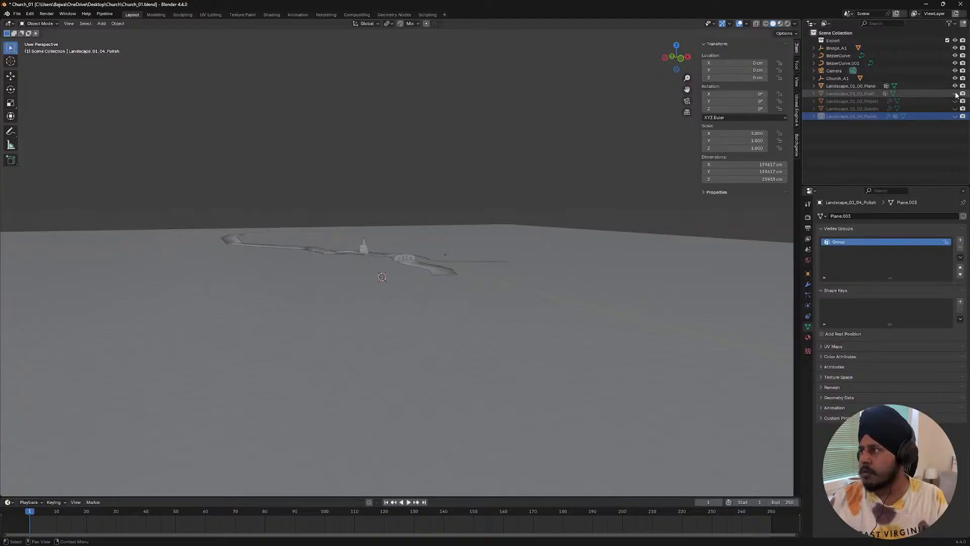
{"action": "left_click", "coordinate": [955, 94]}
{"action": "left_click", "coordinate": [955, 86]}
{"action": "middle_click_drag", "start_coordinate": [550, 170], "coordinate": [403, 264]}
{"action": "scroll", "coordinate": [403, 264], "scroll_direction": "up", "scroll_amount": 15}
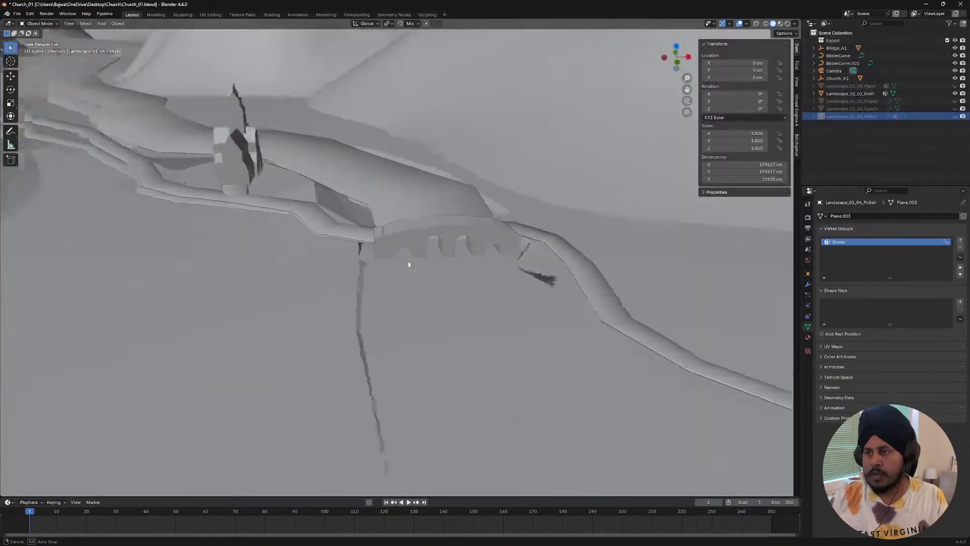
{"action": "middle_click_drag", "start_coordinate": [331, 257], "coordinate": [373, 250]}
- Add an ico sphere at the 3D cursor with 3 subdivisions and a 100 cm radius
{"action": "key", "text": "shift+a"}
{"action": "mouse_move", "coordinate": [374, 252]}
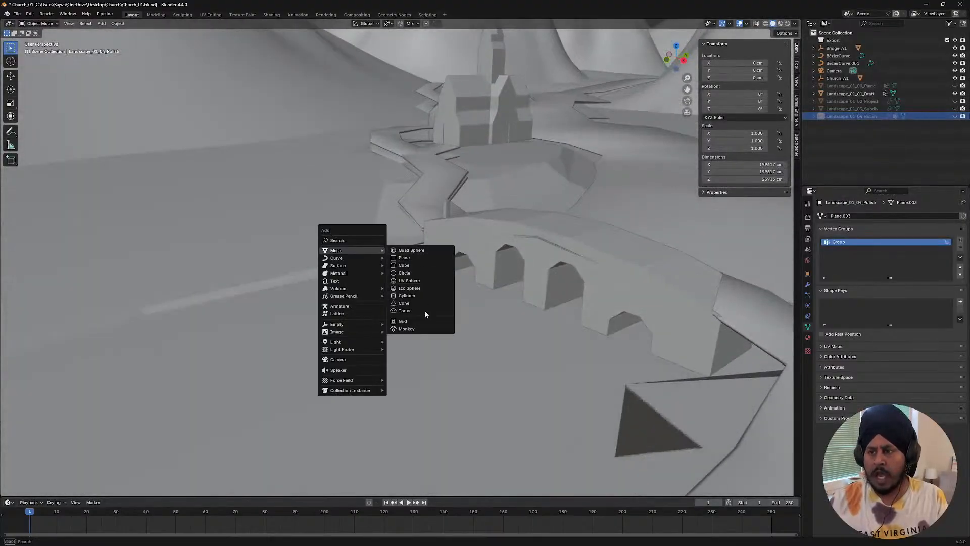
{"action": "left_click", "coordinate": [414, 288]}
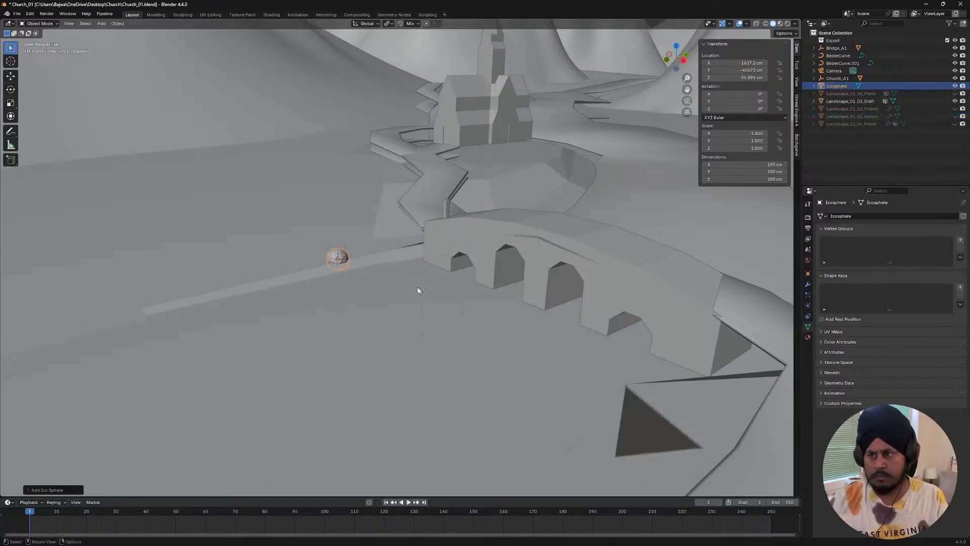
{"action": "scroll", "coordinate": [300, 264], "scroll_direction": "up", "scroll_amount": 3}
{"action": "left_click", "coordinate": [47, 490]}
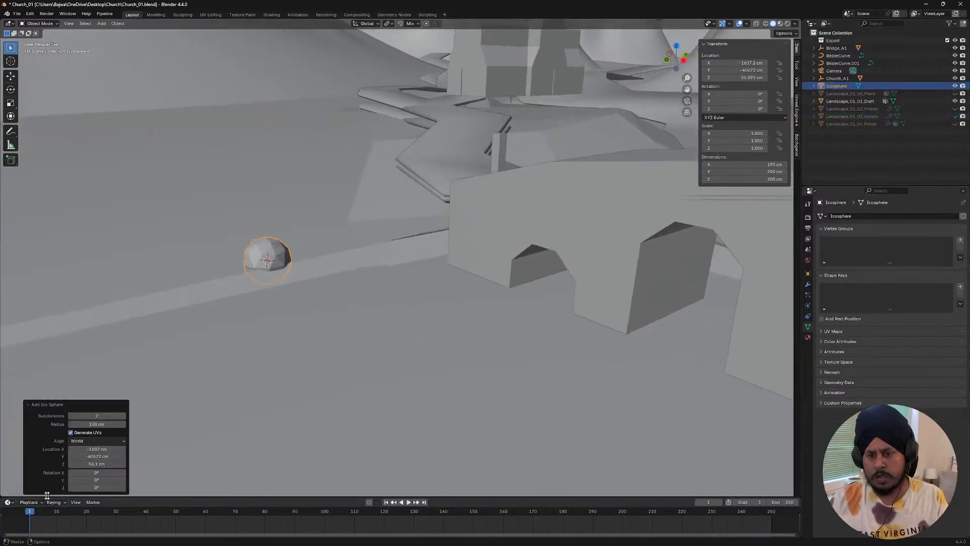
{"action": "left_click", "coordinate": [124, 416]}
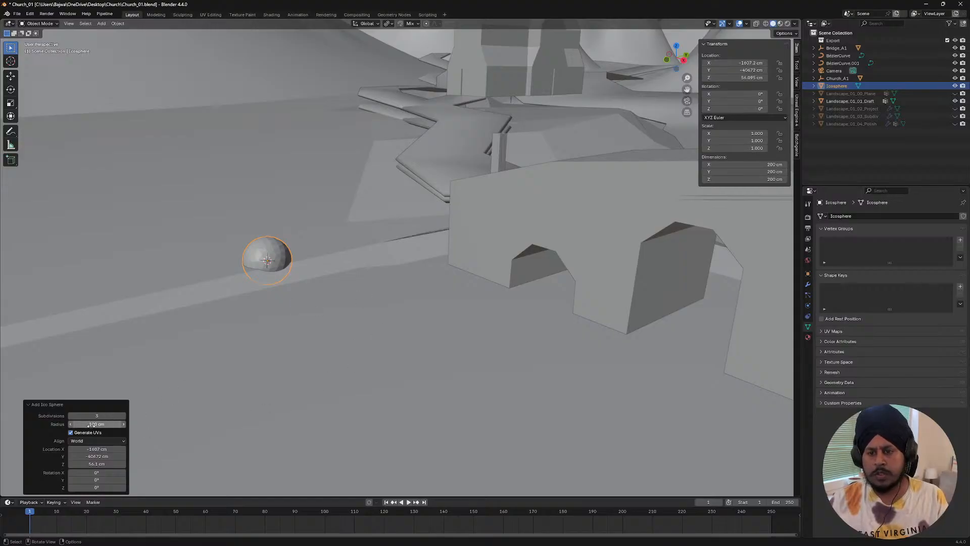
{"action": "left_click_drag", "start_coordinate": [101, 424], "coordinate": [101, 424]}
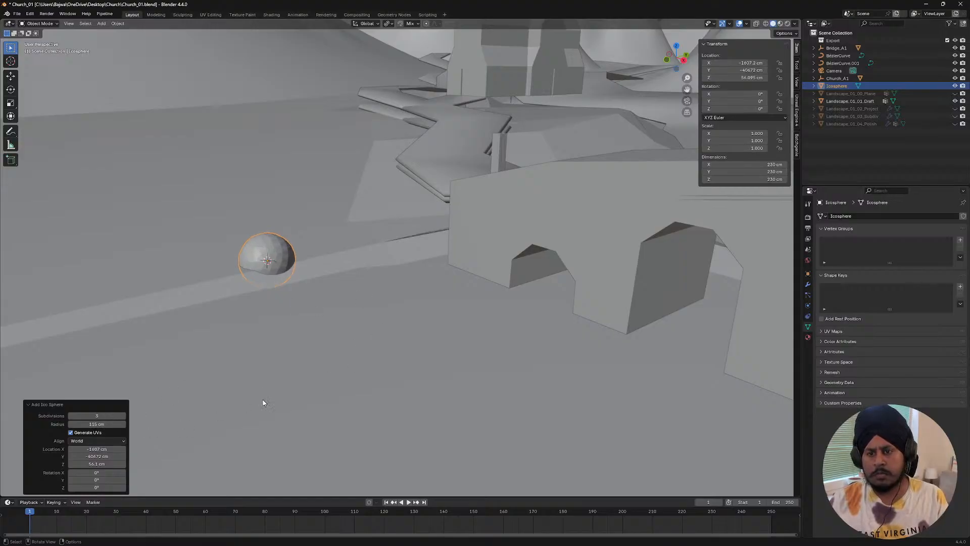
{"action": "left_click", "coordinate": [97, 423]}
{"action": "type", "text": "100"}
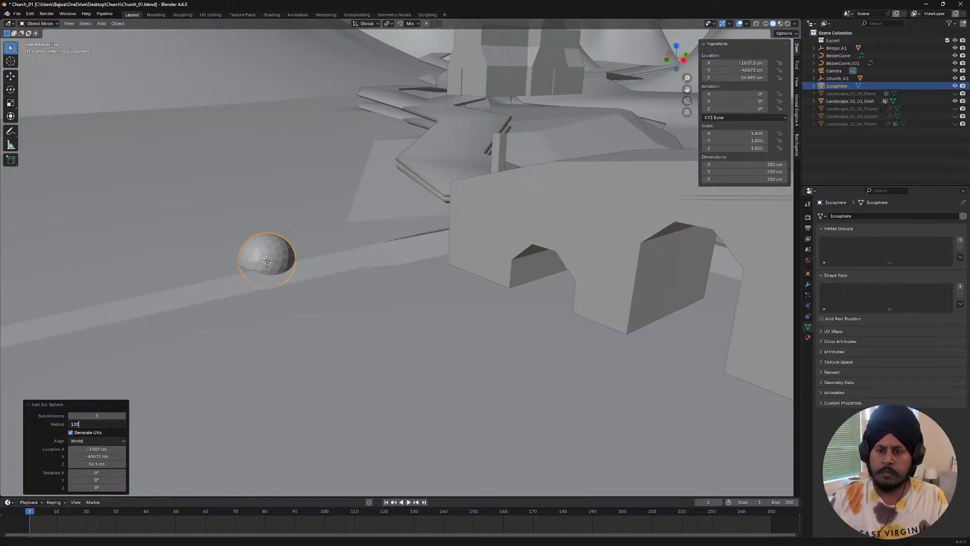
{"action": "key", "text": "Return"}
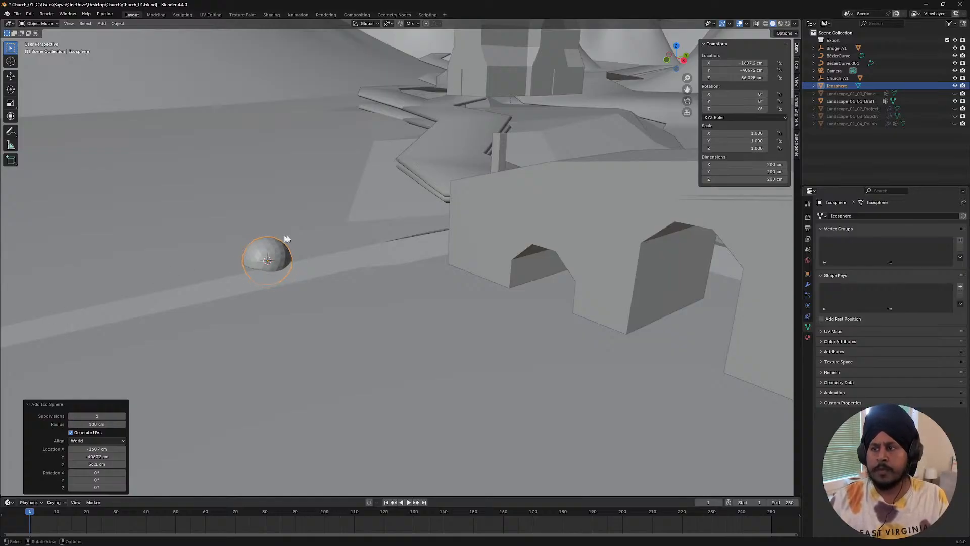
- Shrink the reference board to a small window, frame the church and bridge image in it and move it clear of the sphere
{"action": "middle_click_drag", "start_coordinate": [286, 238], "coordinate": [298, 243]}
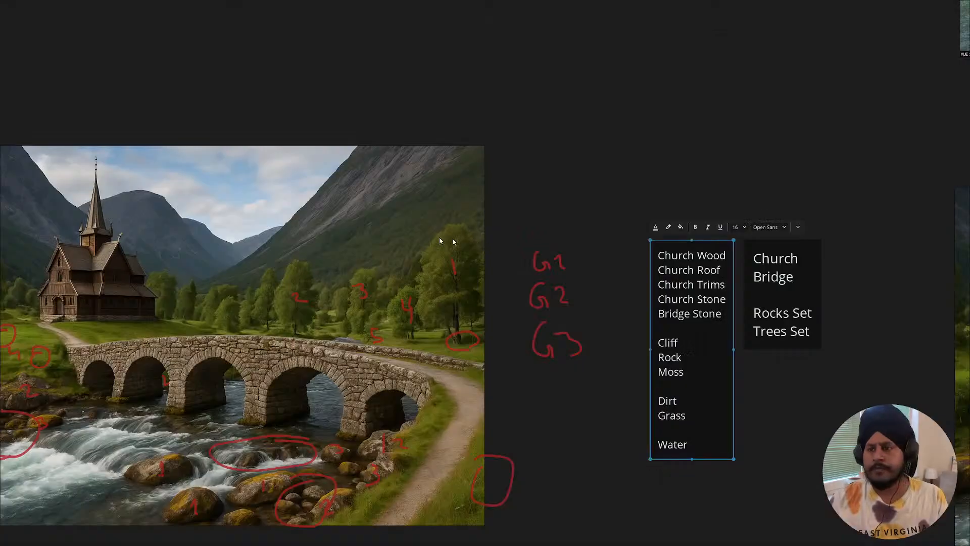
{"action": "key", "text": "ctrl+f"}
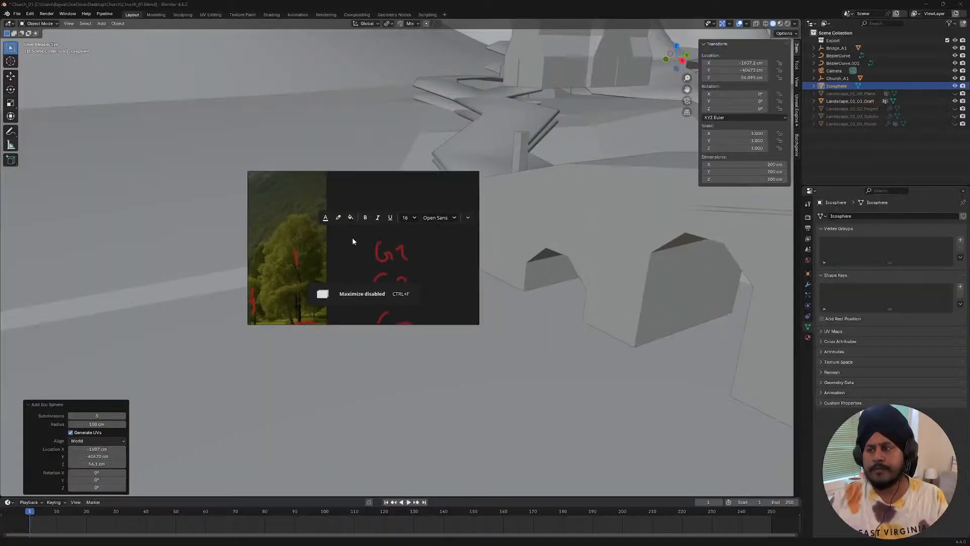
{"action": "middle_click_drag", "start_coordinate": [337, 286], "coordinate": [113, 241]}
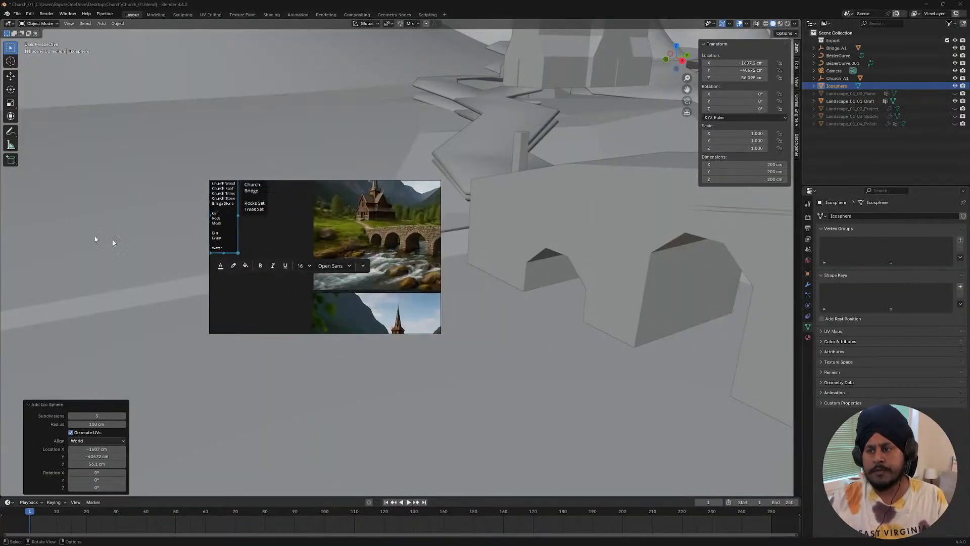
{"action": "scroll", "coordinate": [385, 273], "scroll_direction": "up", "scroll_amount": 4}
{"action": "middle_click_drag", "start_coordinate": [386, 293], "coordinate": [358, 283]}
{"action": "left_click_drag", "start_coordinate": [326, 256], "coordinate": [663, 271]}
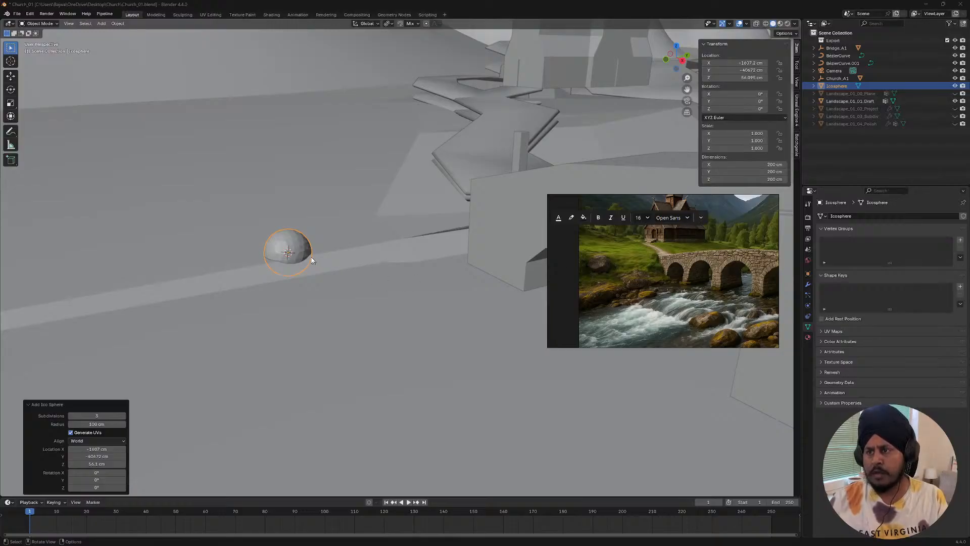
- Scale the whole ico sphere mesh by 2 in Edit Mode and return to Object Mode
{"action": "middle_click_drag", "start_coordinate": [317, 255], "coordinate": [308, 262]}
{"action": "key", "text": "Tab"}
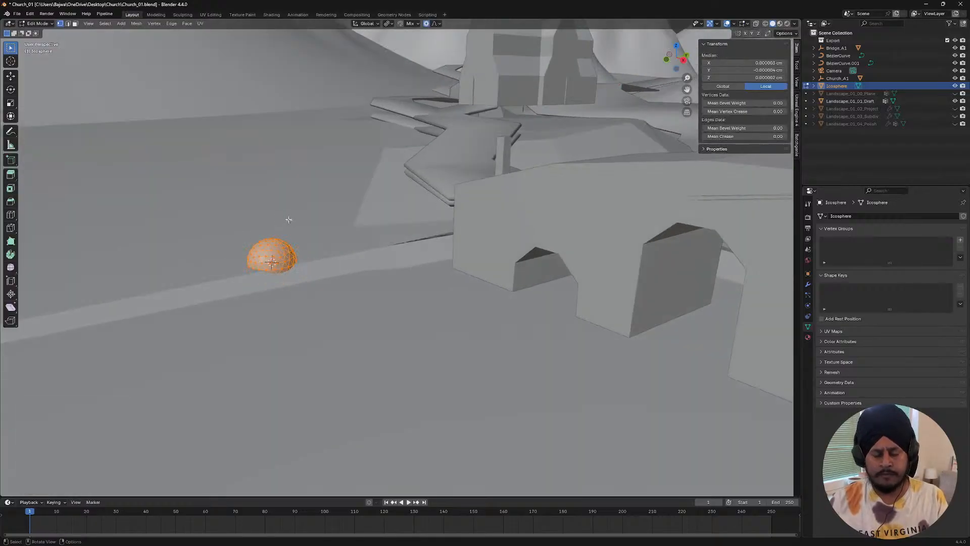
{"action": "key", "text": "s"}
{"action": "key", "text": "2"}
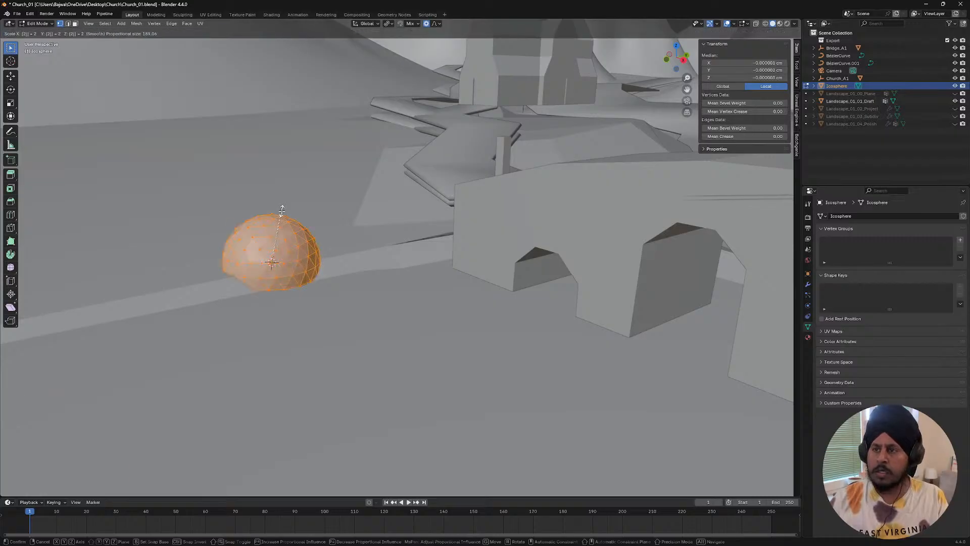
{"action": "key", "text": "Return"}
{"action": "key", "text": "Tab"}
- Apply smooth shading to the ico sphere
{"action": "middle_click_drag", "start_coordinate": [347, 311], "coordinate": [240, 249]}
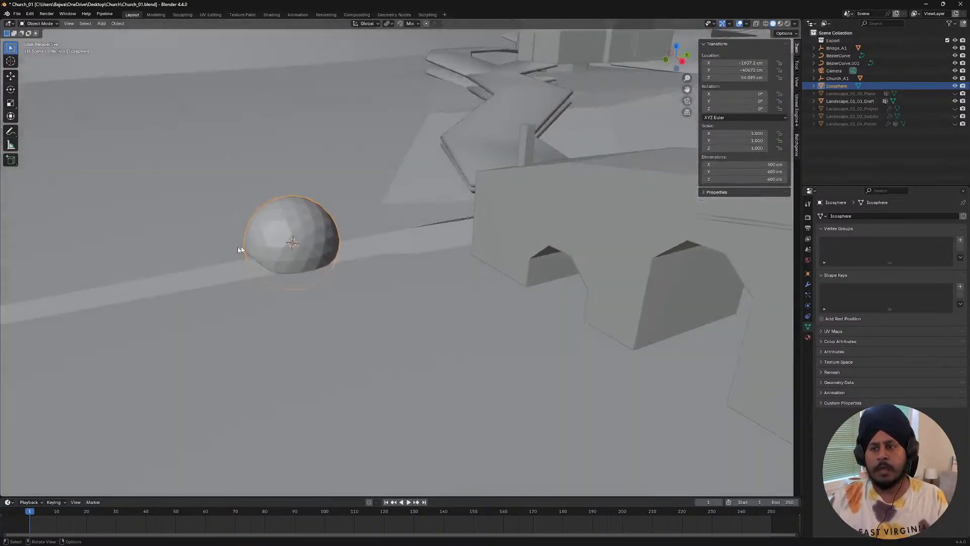
{"action": "right_click", "coordinate": [240, 242]}
{"action": "left_click", "coordinate": [270, 244]}
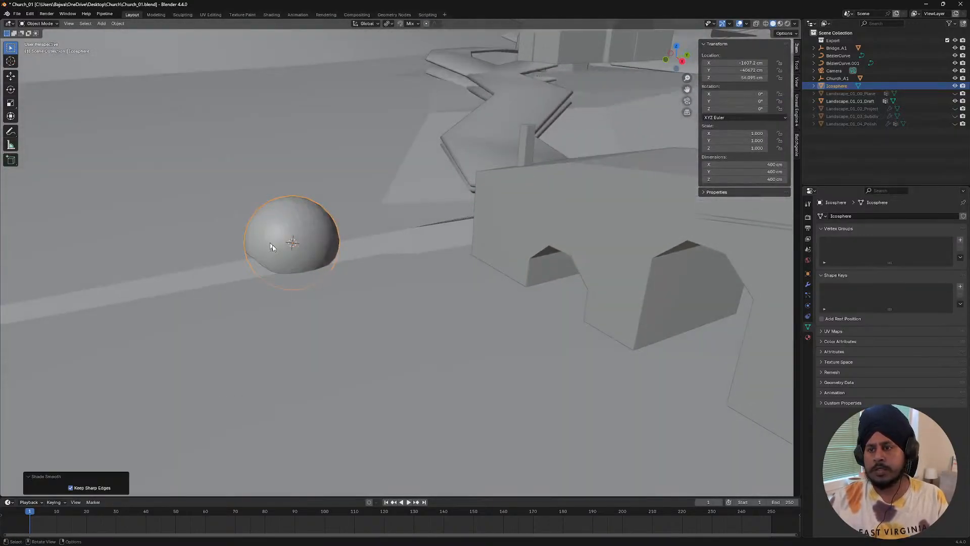
- Add a Displace modifier to the ico sphere, create a new texture for it and open the texture's settings
{"action": "left_click", "coordinate": [807, 284]}
{"action": "left_click", "coordinate": [852, 216]}
{"action": "type", "text": "di"}
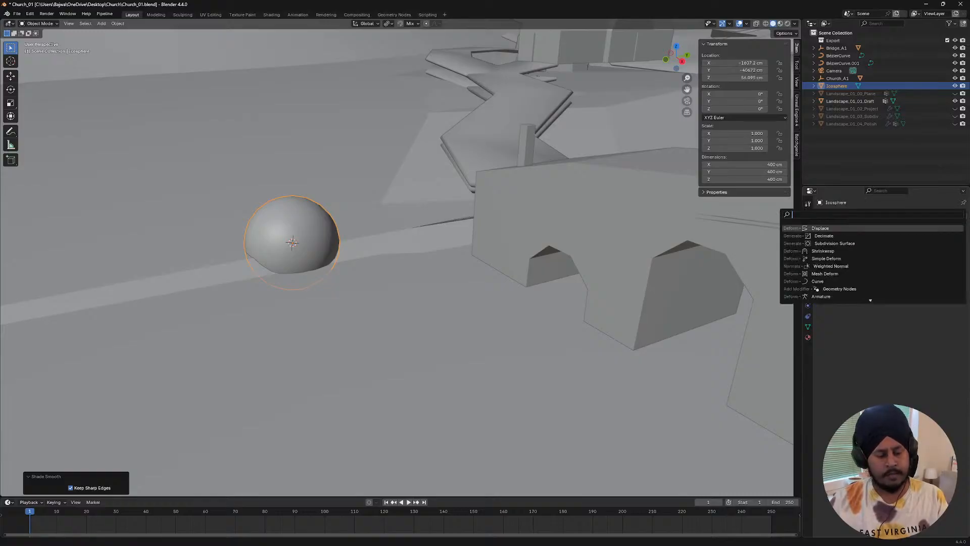
{"action": "key", "text": "Return"}
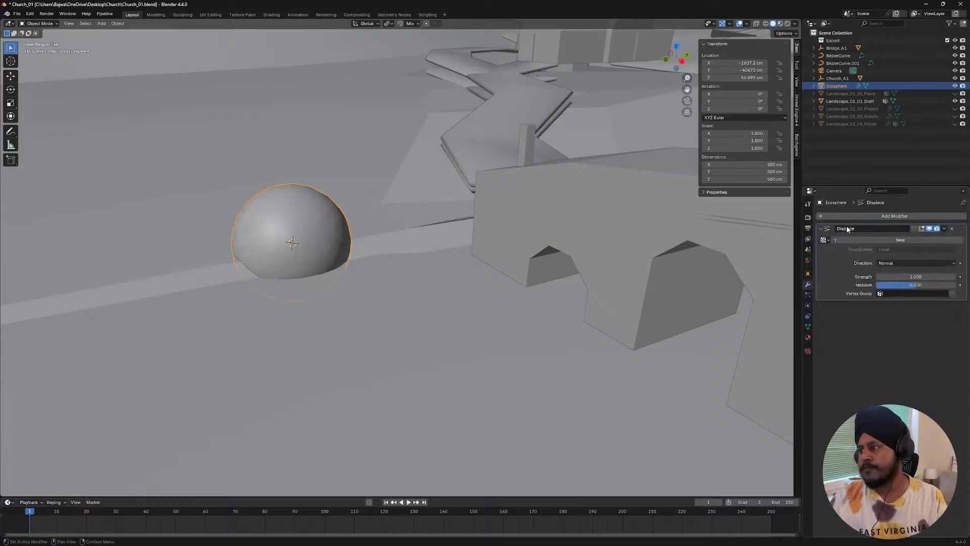
{"action": "left_click", "coordinate": [838, 240]}
{"action": "left_click", "coordinate": [808, 350]}
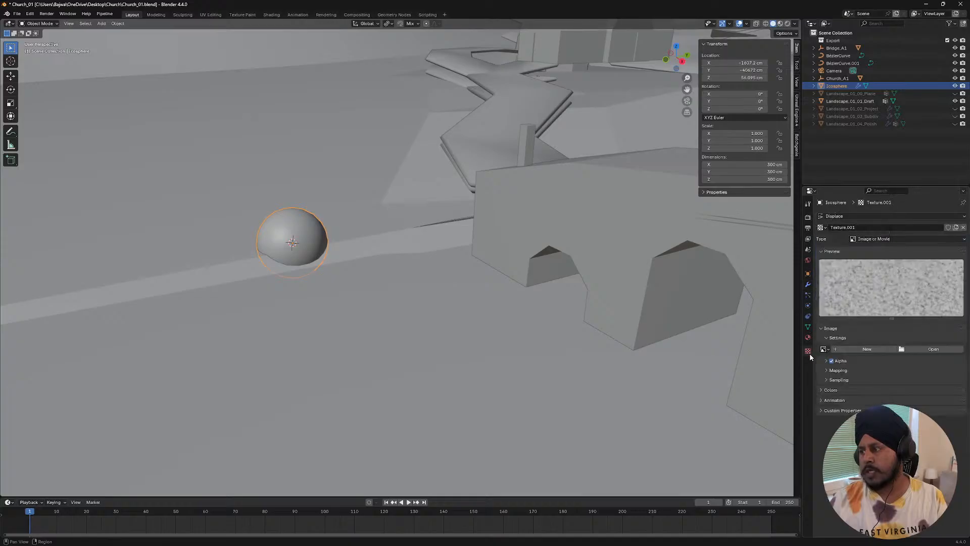
- Rename the sphere's displacement texture as Rock_Noise
{"action": "left_click", "coordinate": [855, 228]}
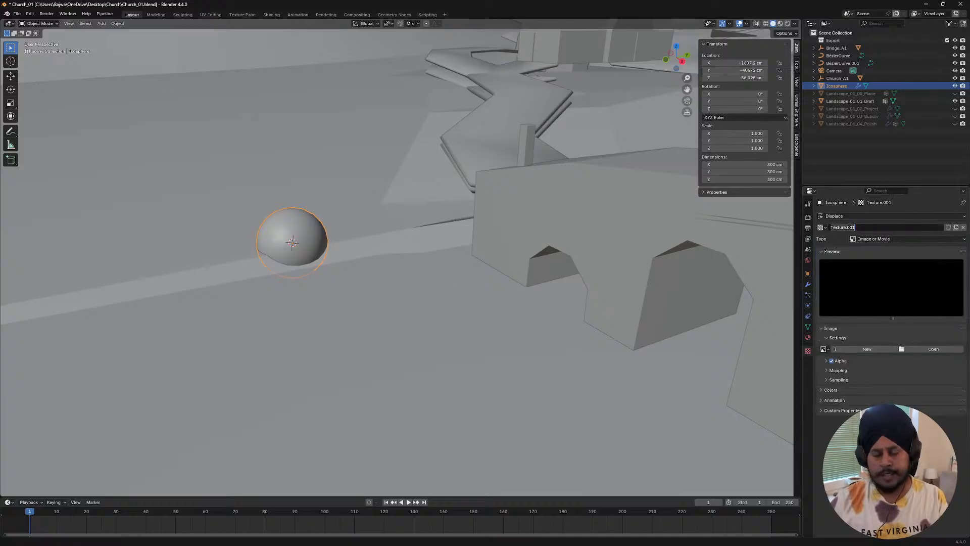
{"action": "type", "text": "Rock"}
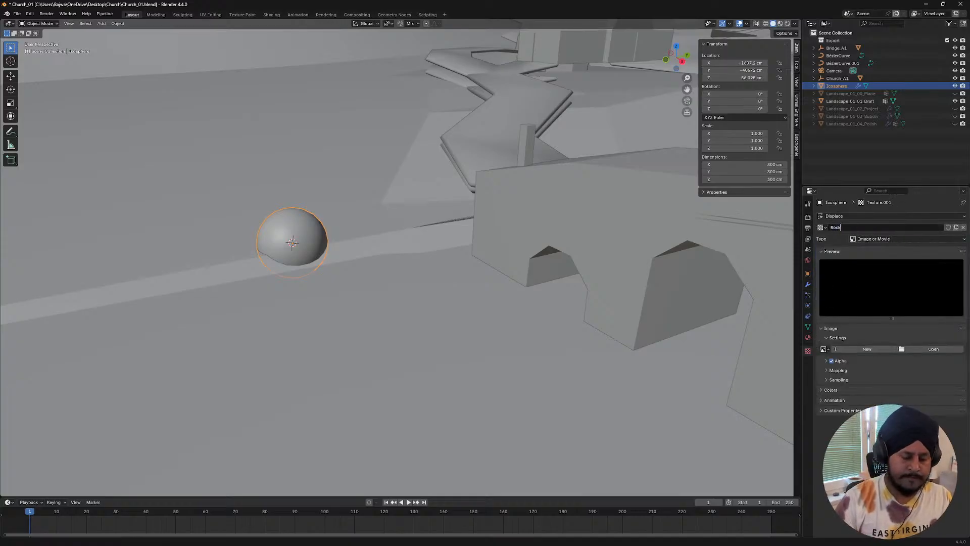
{"action": "type", "text": "_N"}
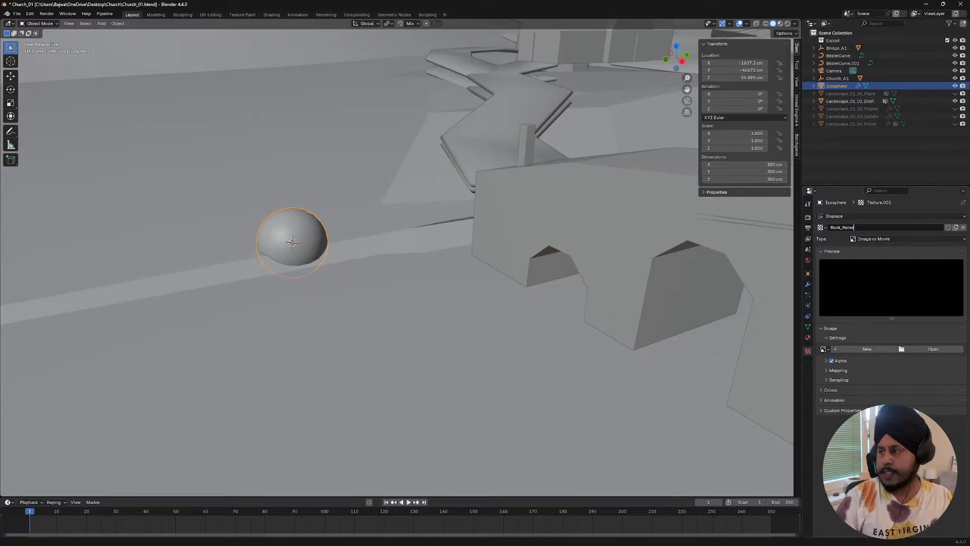
{"action": "type", "text": "oise"}
{"action": "key", "text": "Return"}
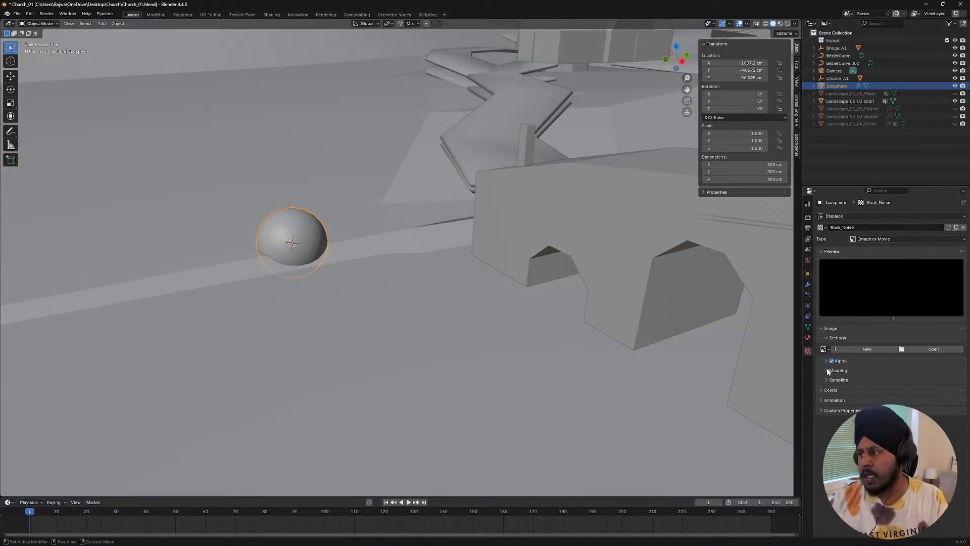
- Change the Rock_Noise texture type to Clouds so it displaces the sphere
{"action": "left_click", "coordinate": [915, 238]}
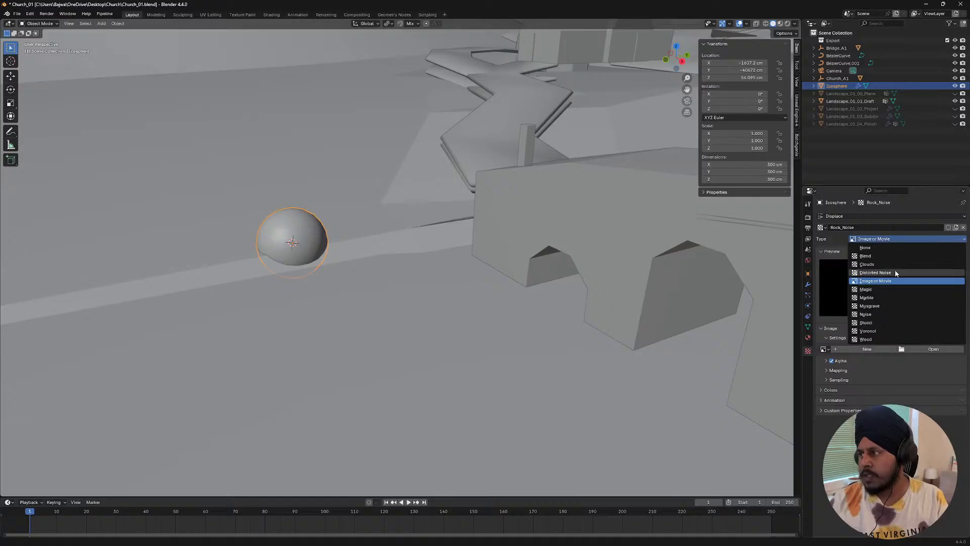
{"action": "left_click", "coordinate": [867, 264]}
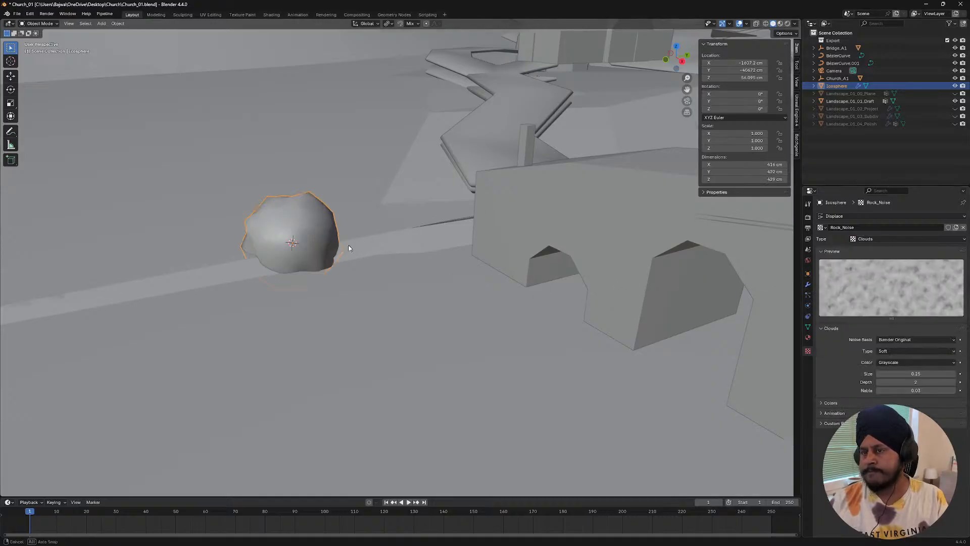
{"action": "middle_click_drag", "start_coordinate": [349, 248], "coordinate": [328, 273]}
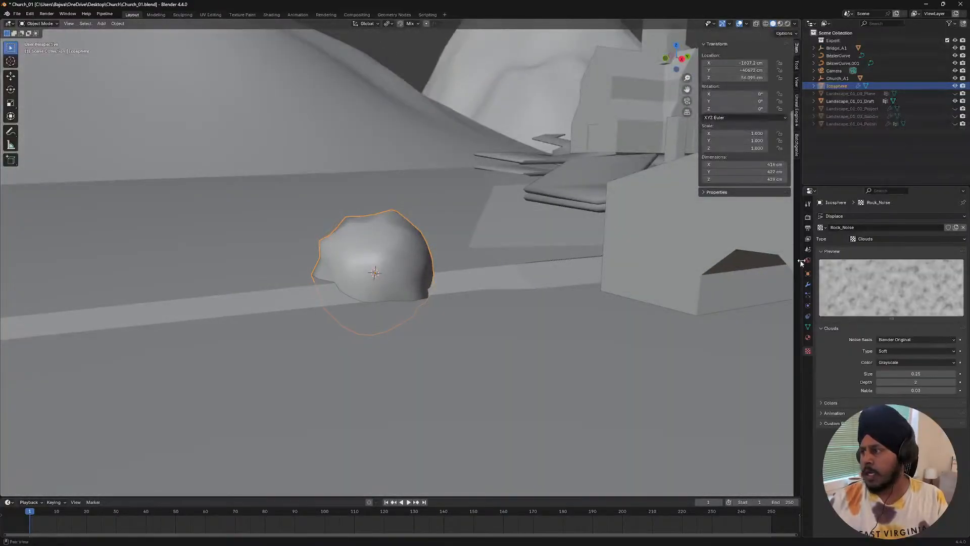
- Rename the texture used by the Displace modifier as Rock_Noise_L
{"action": "left_click", "coordinate": [808, 284]}
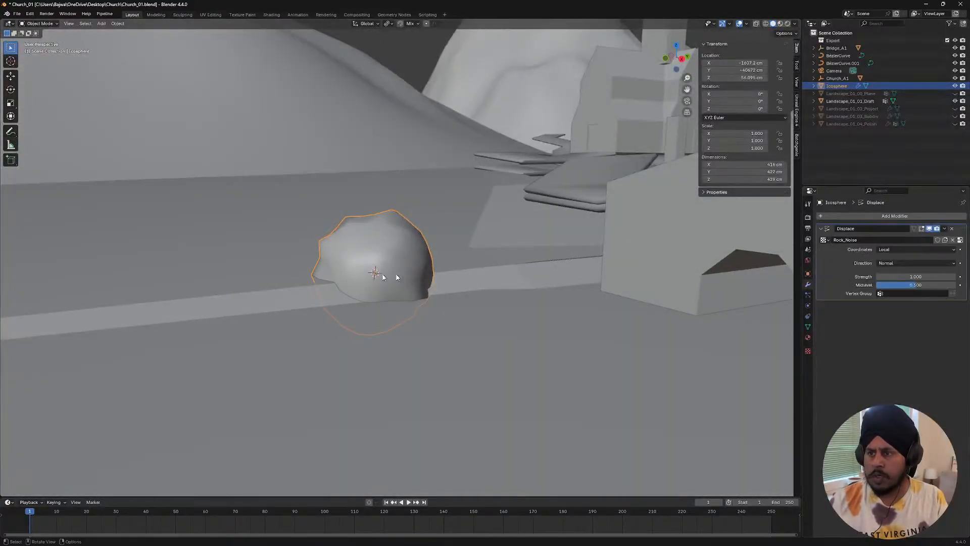
{"action": "middle_click_drag", "start_coordinate": [376, 276], "coordinate": [355, 276]}
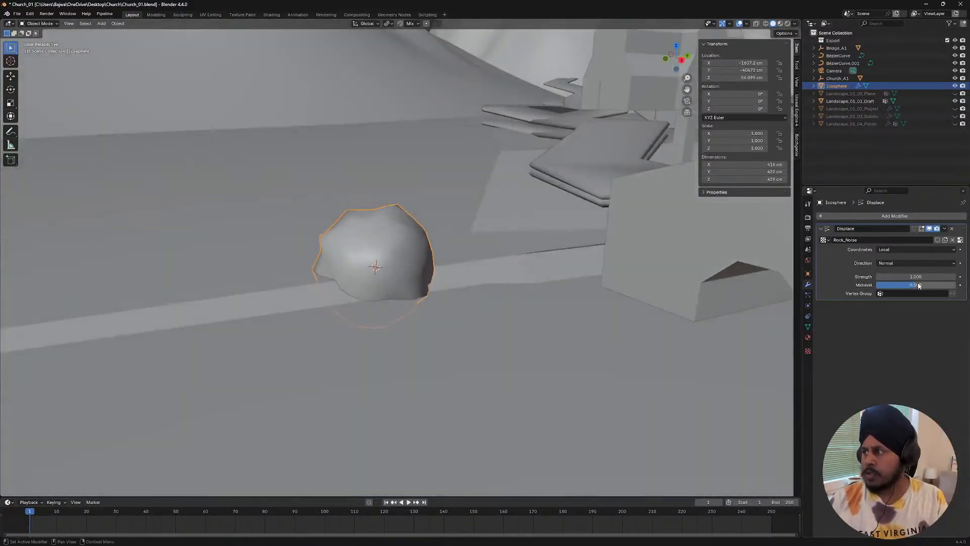
{"action": "double_click", "coordinate": [857, 240]}
{"action": "key", "text": "End"}
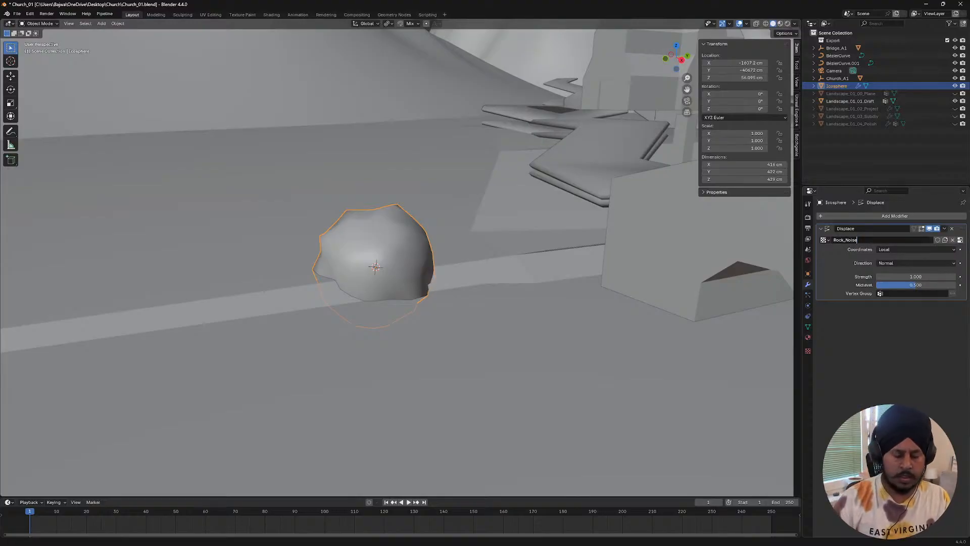
{"action": "type", "text": "_L"}
{"action": "key", "text": "Return"}
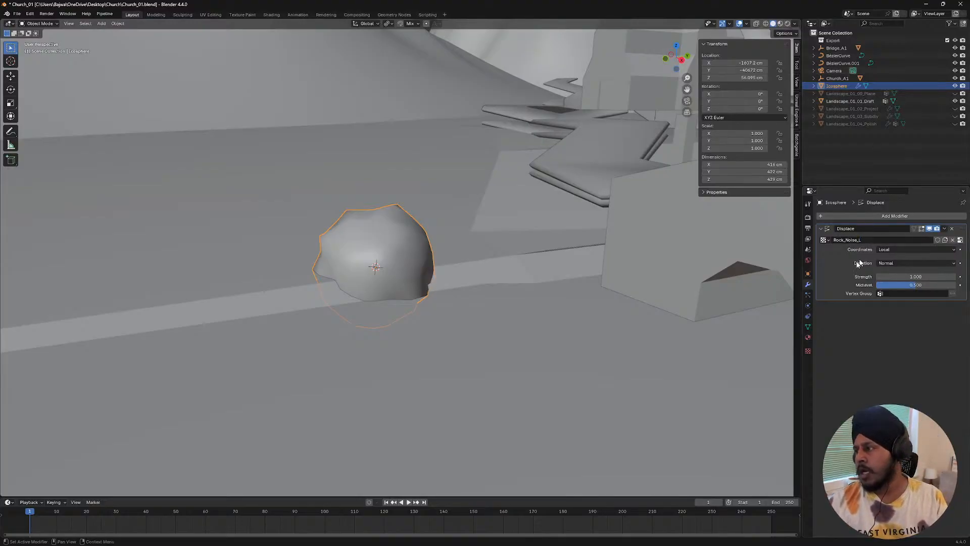
- Duplicate the Displace modifier and give the copy its own separate texture named Rock_Noise_S
{"action": "key", "text": "shift+d"}
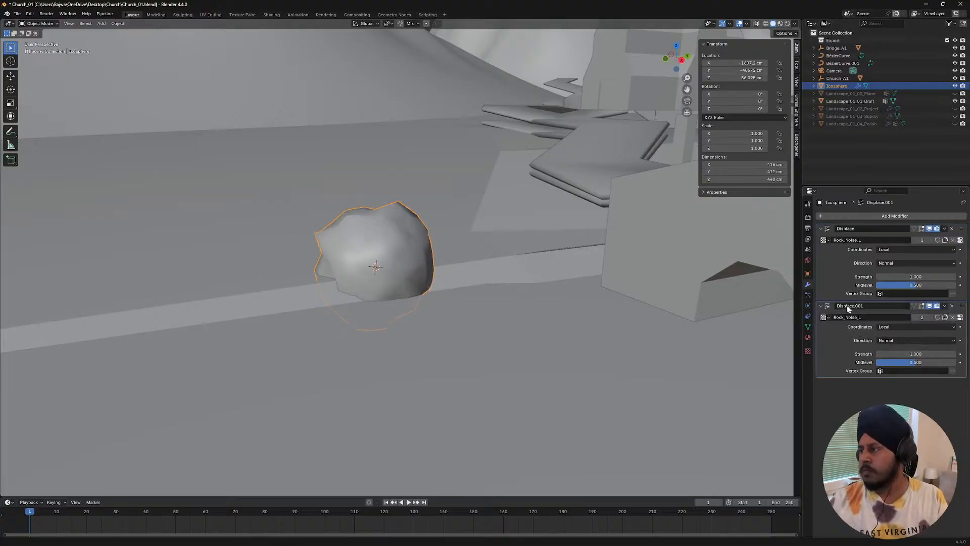
{"action": "left_click", "coordinate": [922, 317]}
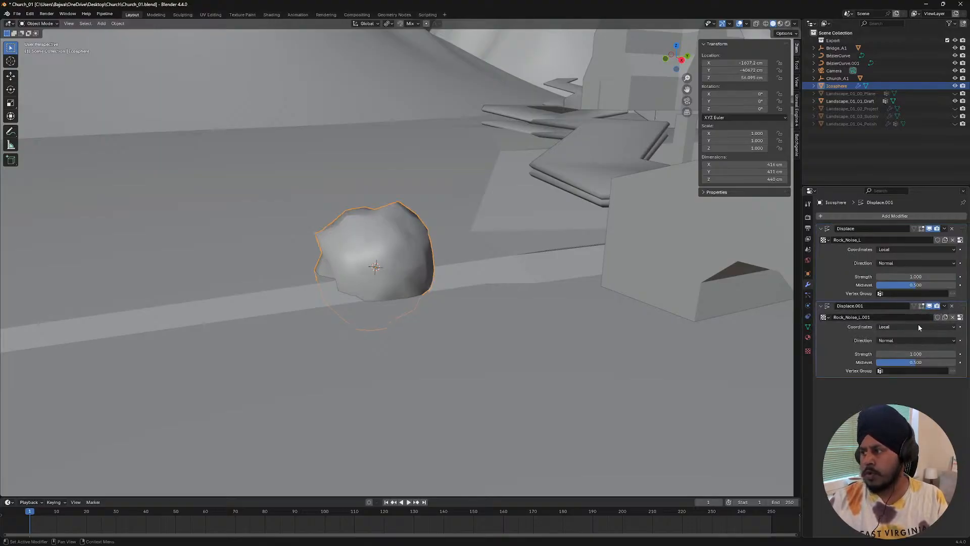
{"action": "left_click", "coordinate": [862, 317]}
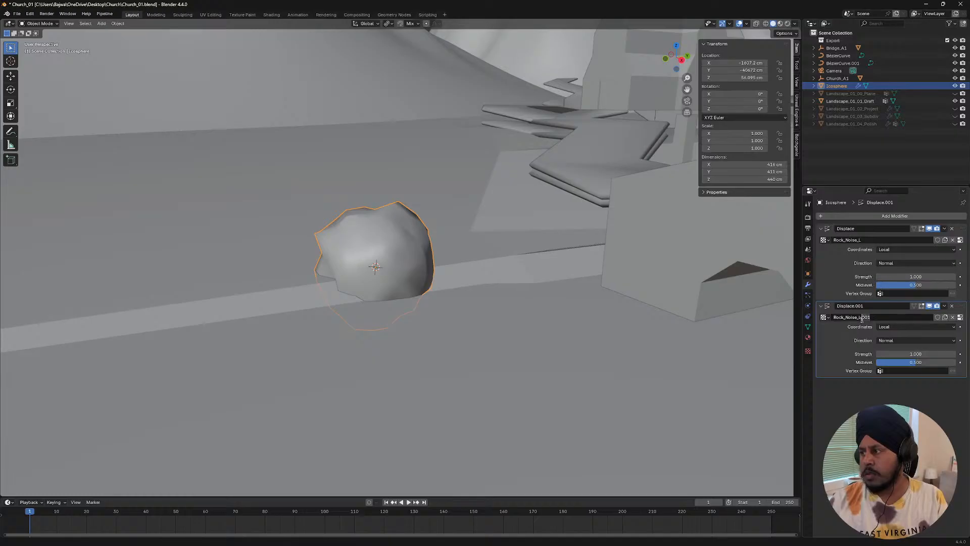
{"action": "key", "text": "Delete"}
{"action": "key", "text": "Delete"}
{"action": "key", "text": "Delete"}
{"action": "key", "text": "Delete"}
{"action": "key", "text": "Delete"}
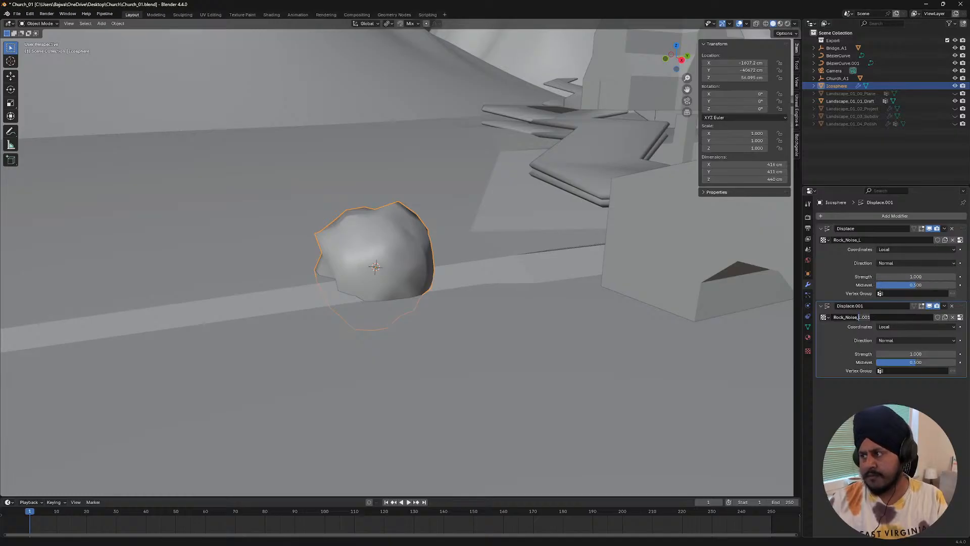
{"action": "type", "text": "S"}
{"action": "key", "text": "Return"}
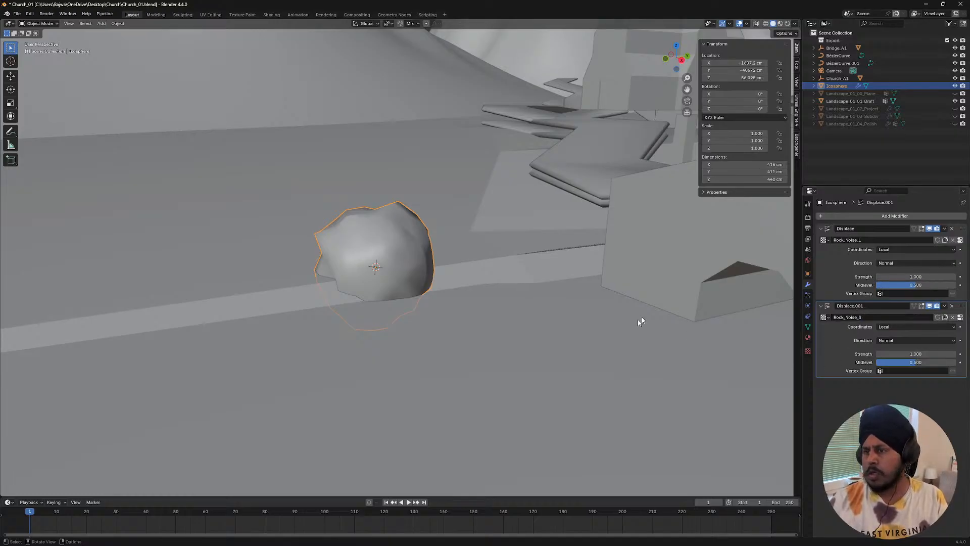
- Add a Subdivision Surface modifier and place it between the two Displace modifiers
{"action": "key", "text": "shift+a"}
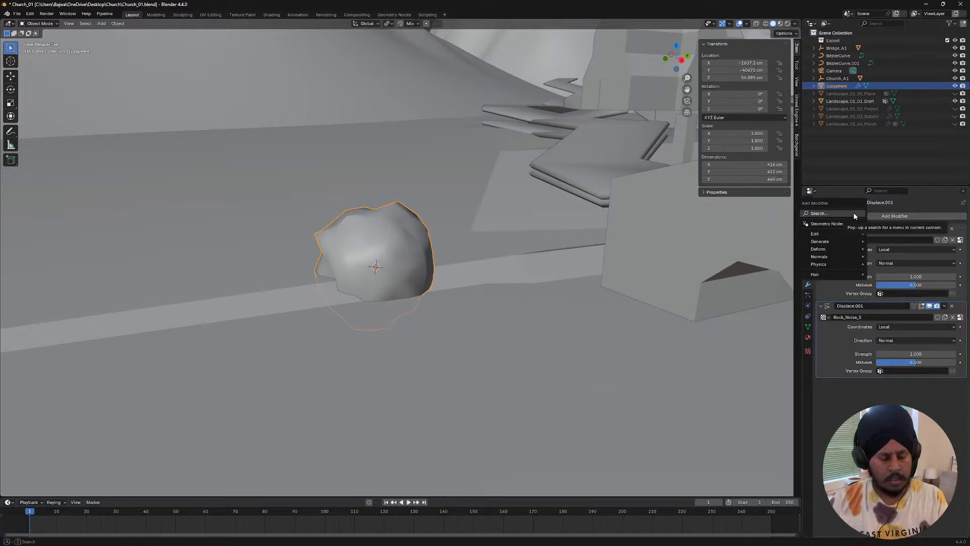
{"action": "left_click", "coordinate": [854, 212]}
{"action": "type", "text": "sub"}
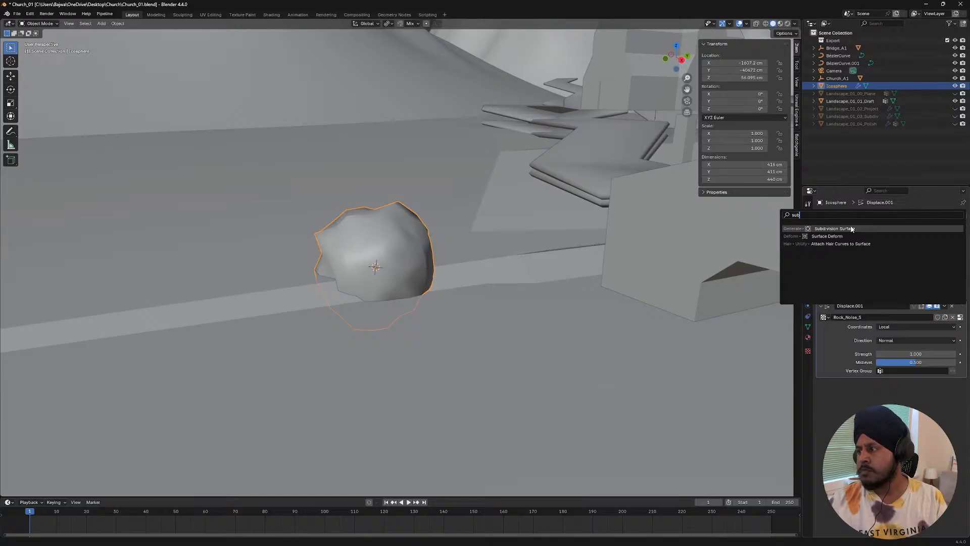
{"action": "key", "text": "Return"}
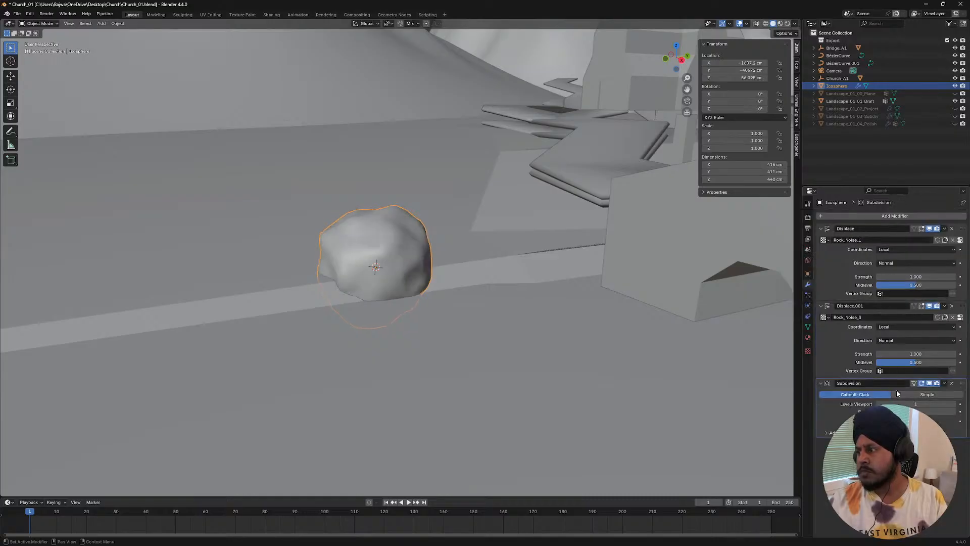
{"action": "left_click_drag", "start_coordinate": [944, 337], "coordinate": [943, 305]}
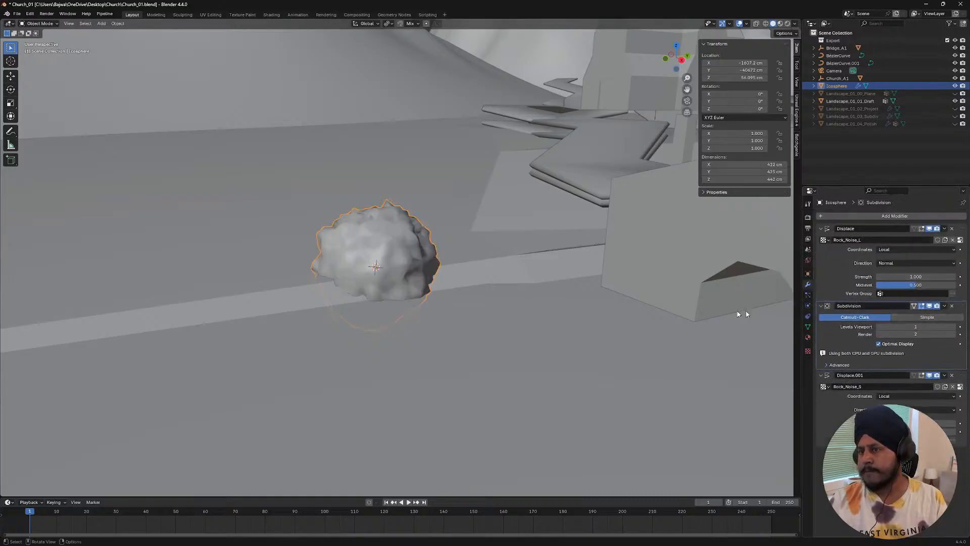
{"action": "middle_click_drag", "start_coordinate": [366, 237], "coordinate": [414, 233]}
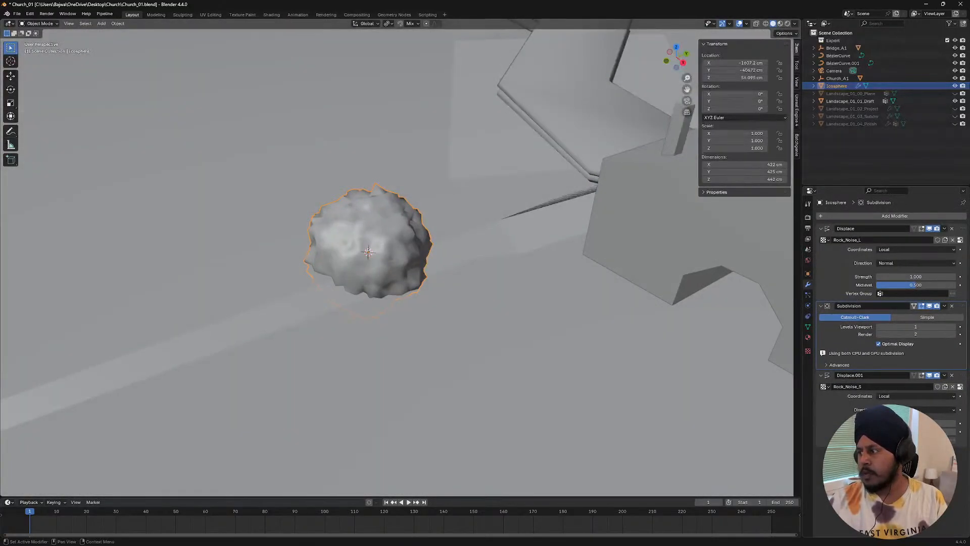
- Lower the strength of the Rock_Noise_S Displace modifier and set the Subdivision viewport level to 2
{"action": "left_click_drag", "start_coordinate": [919, 423], "coordinate": [892, 423]}
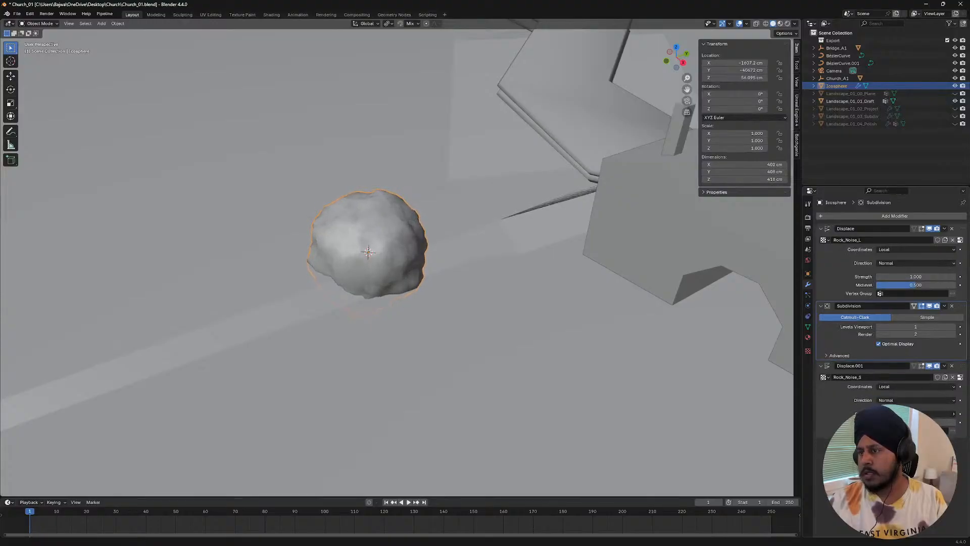
{"action": "left_click", "coordinate": [952, 327]}
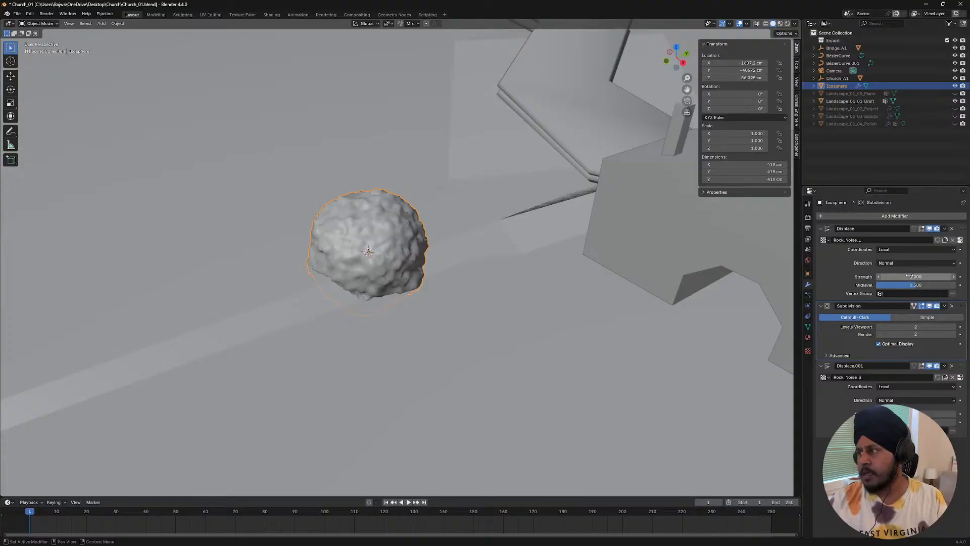
- Increase the strength of the Rock_Noise_L Displace modifier and enlarge its Clouds texture size to 1.84
{"action": "mouse_move", "coordinate": [909, 276]}
{"action": "left_mouse_down"}
{"action": "mouse_move", "coordinate": [939, 276]}
{"action": "mouse_move", "coordinate": [922, 276]}
{"action": "left_mouse_up"}
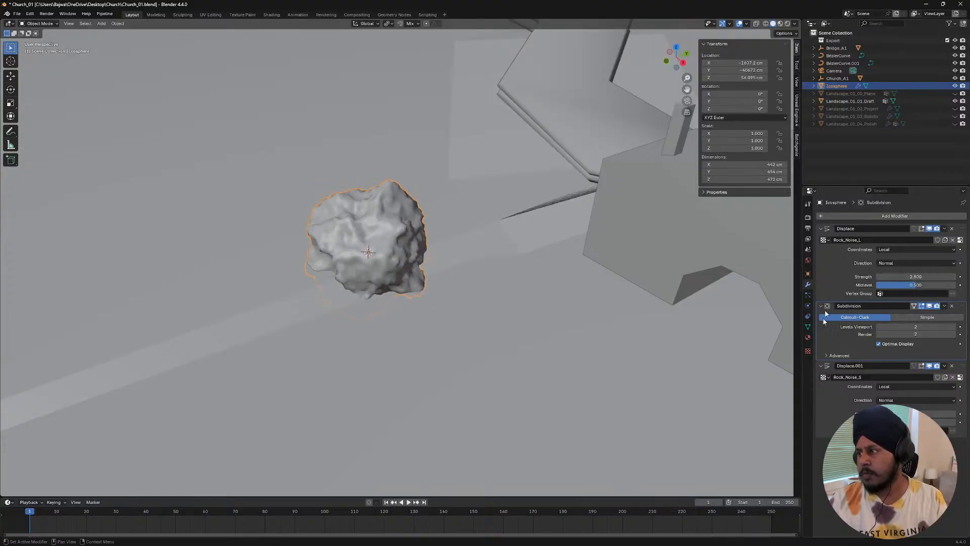
{"action": "left_click", "coordinate": [807, 337]}
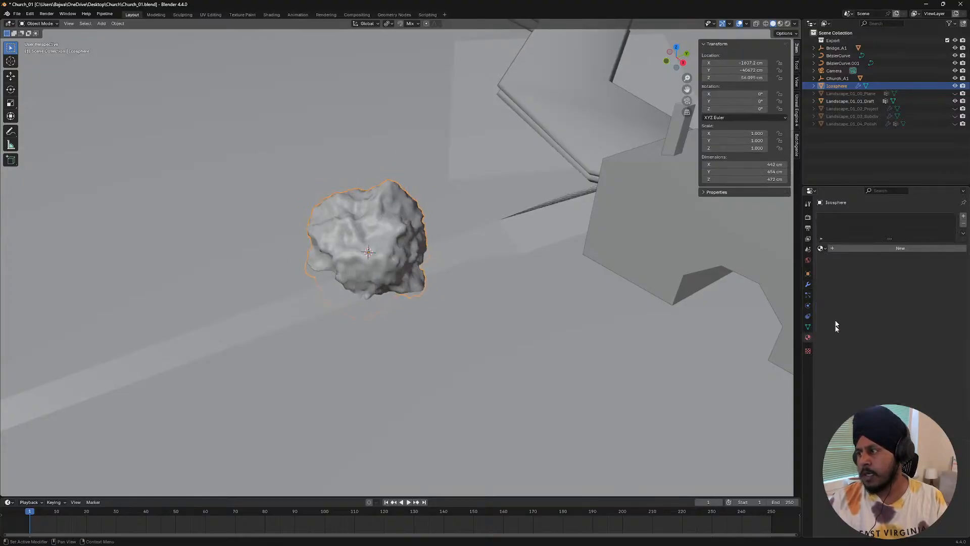
{"action": "left_click", "coordinate": [808, 352]}
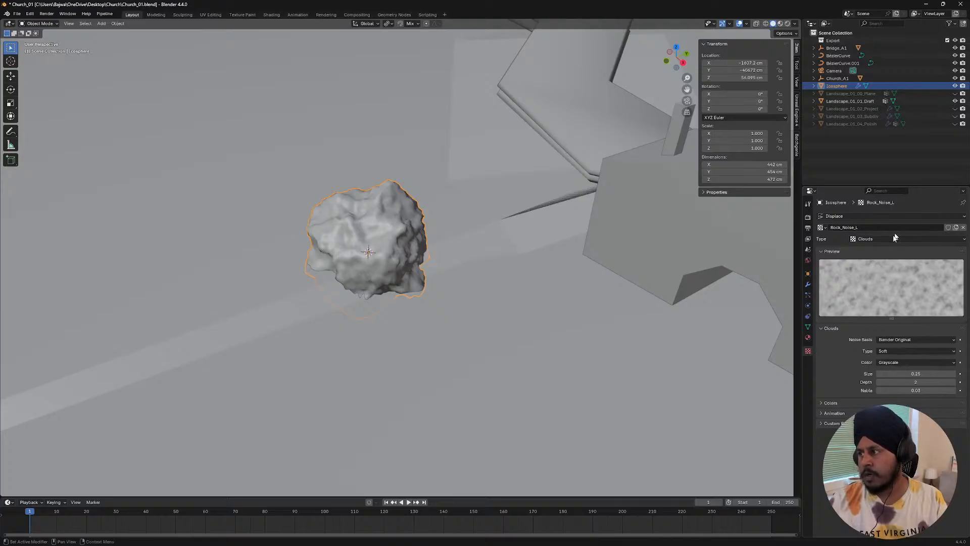
{"action": "left_click_drag", "start_coordinate": [917, 373], "coordinate": [938, 374]}
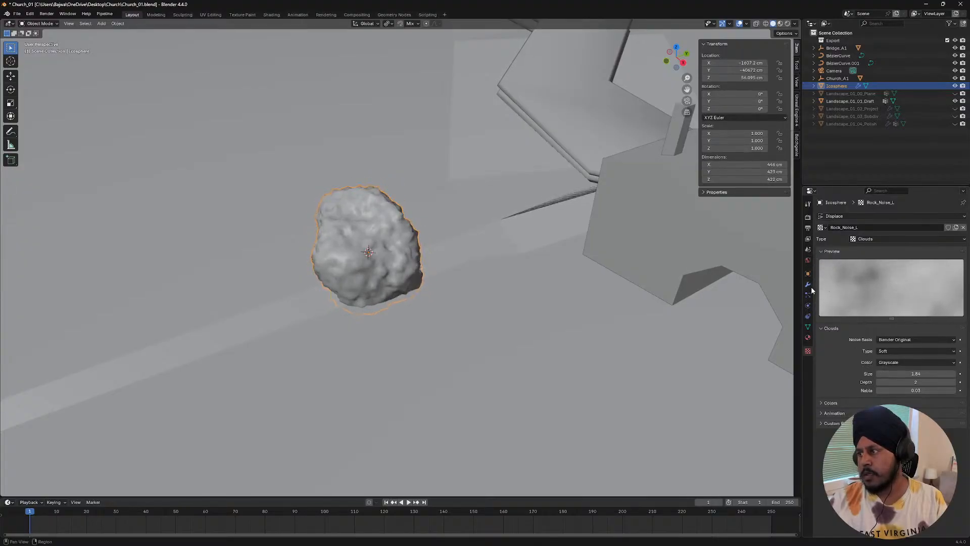
- Raise the Subdivision viewport level to 4 and reduce the Rock_Noise_S displacement strength to soften the fine bumps
{"action": "left_click", "coordinate": [807, 284]}
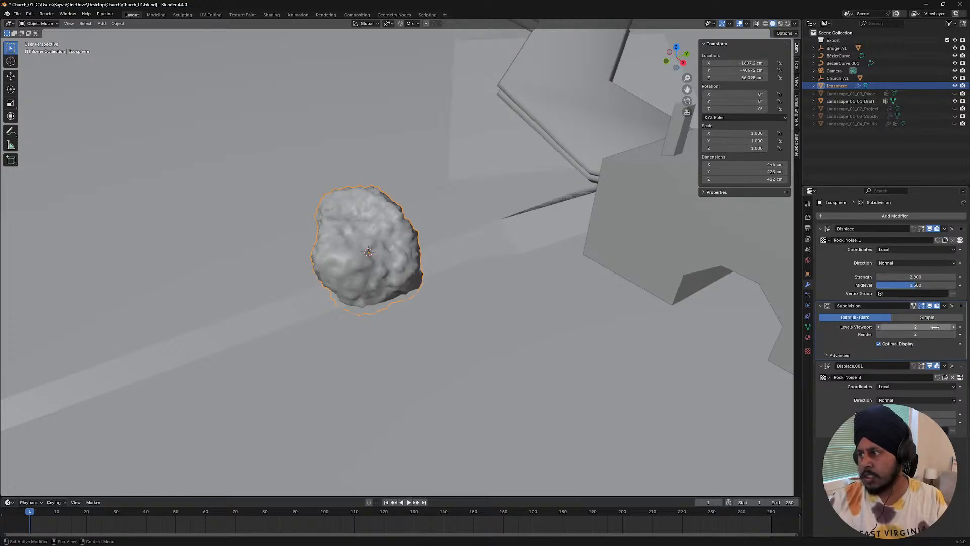
{"action": "left_click", "coordinate": [954, 327]}
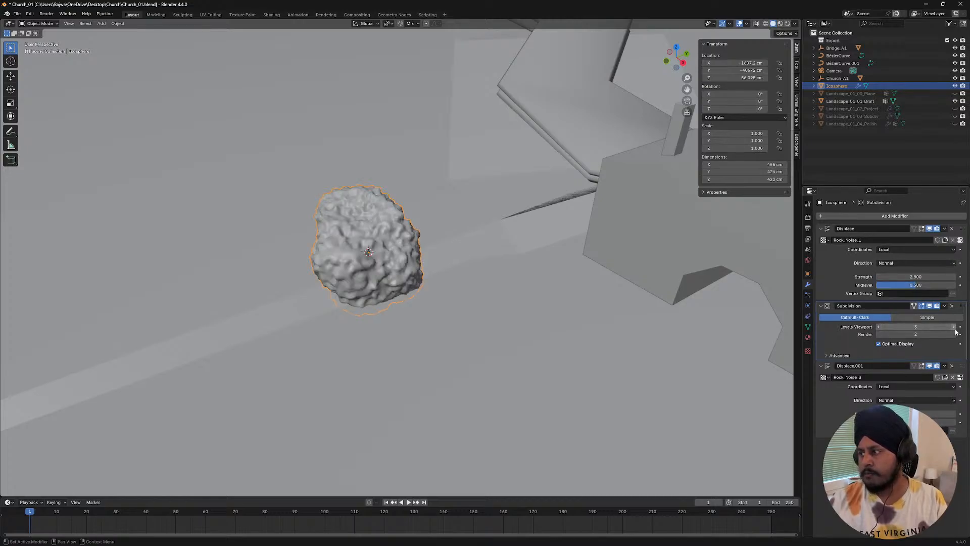
{"action": "left_click", "coordinate": [953, 327]}
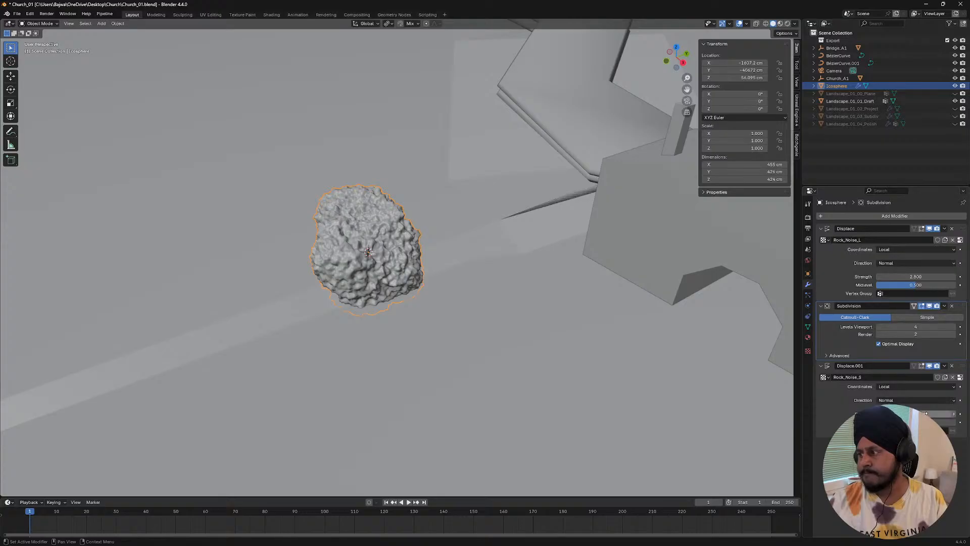
{"action": "left_click_drag", "start_coordinate": [926, 413], "coordinate": [894, 413]}
{"action": "left_click", "coordinate": [953, 414]}
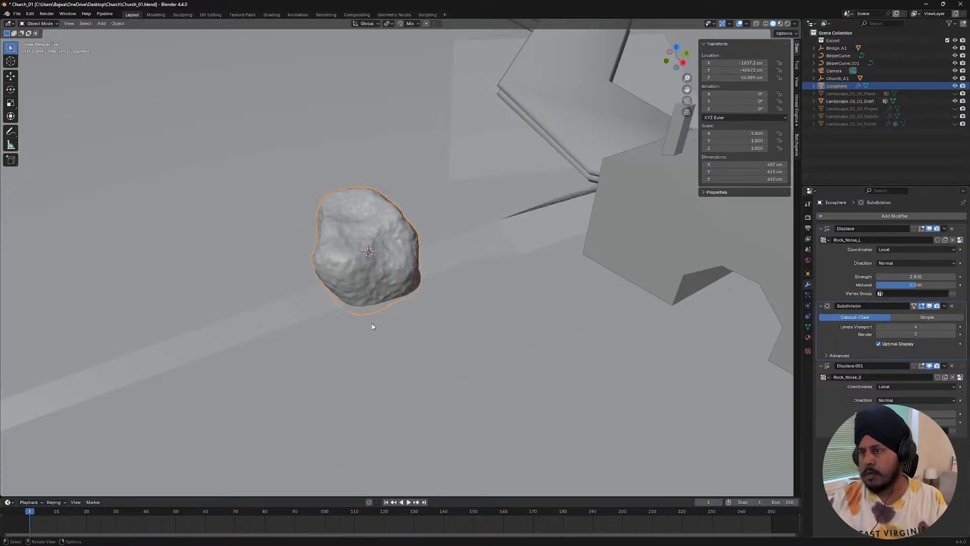
{"action": "mouse_move", "coordinate": [371, 327]}
{"action": "middle_mouse_down"}
{"action": "mouse_move", "coordinate": [406, 282]}
{"action": "mouse_move", "coordinate": [362, 290]}
{"action": "mouse_move", "coordinate": [365, 373]}
{"action": "mouse_move", "coordinate": [369, 320]}
{"action": "middle_mouse_up"}
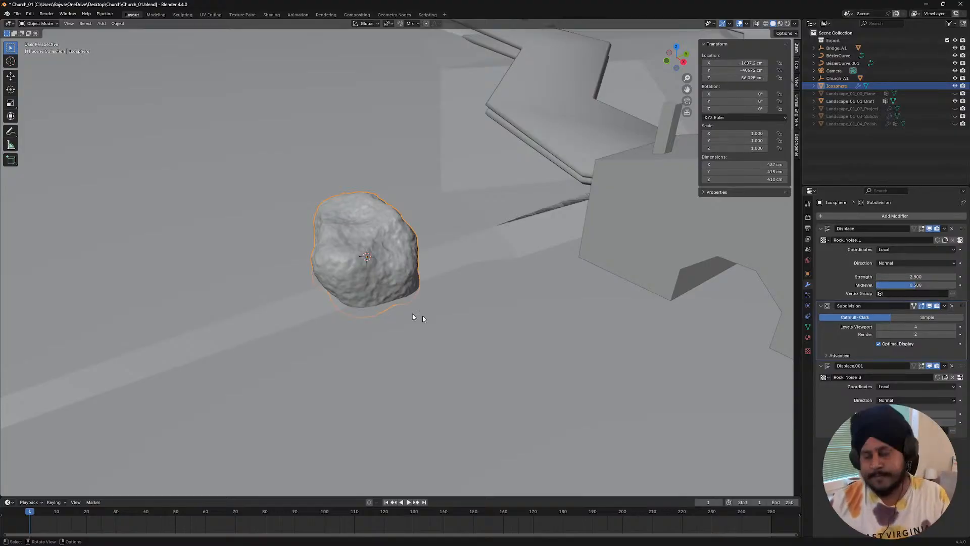
{"action": "middle_click_drag", "start_coordinate": [392, 301], "coordinate": [422, 275]}
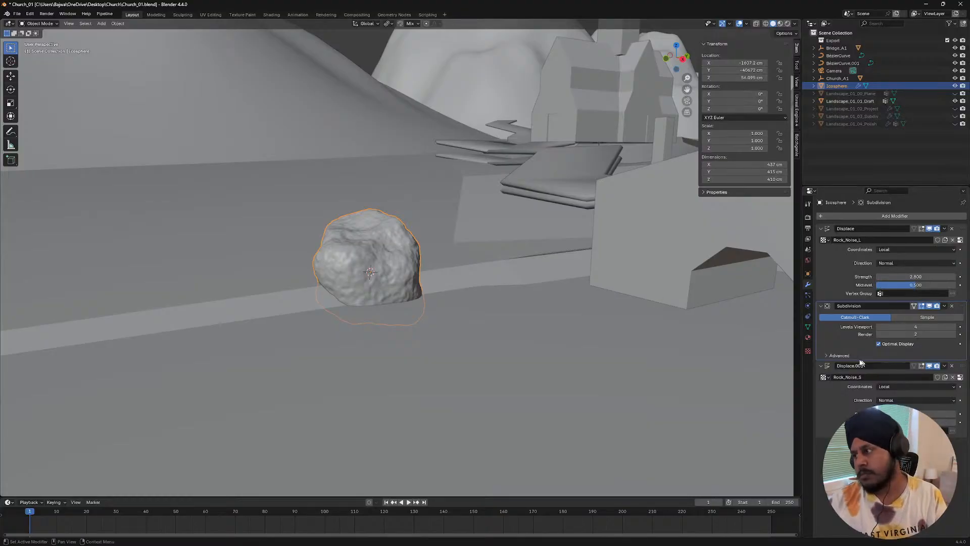
{"action": "middle_click_drag", "start_coordinate": [413, 251], "coordinate": [966, 415]}
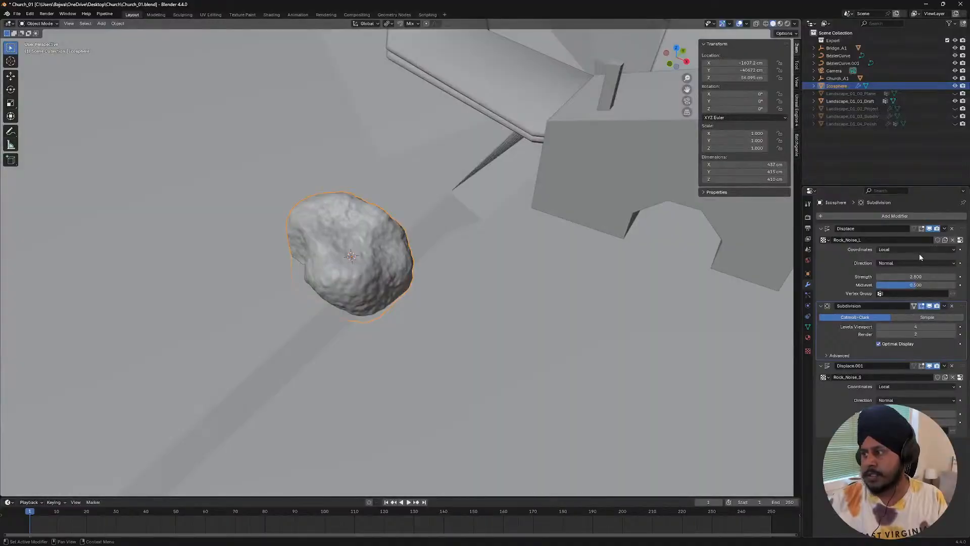
{"action": "middle_click_drag", "start_coordinate": [459, 332], "coordinate": [448, 314]}
{"action": "middle_click_drag", "start_coordinate": [397, 242], "coordinate": [489, 228]}
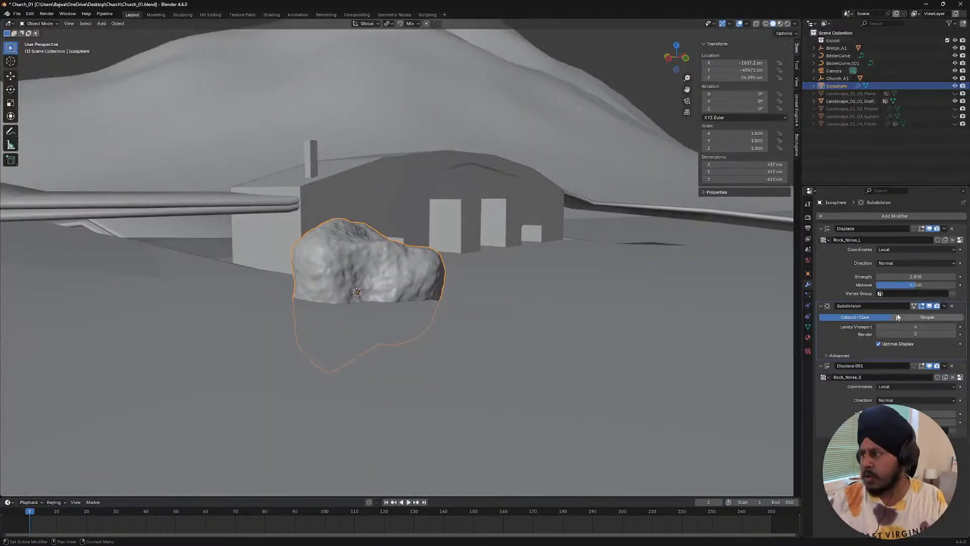
- In Edit Mode, stretch one side of the icosphere outward by moving an edge vertex with an enlarged proportional editing radius
{"action": "middle_click_drag", "start_coordinate": [571, 323], "coordinate": [390, 331]}
{"action": "key", "text": "Tab"}
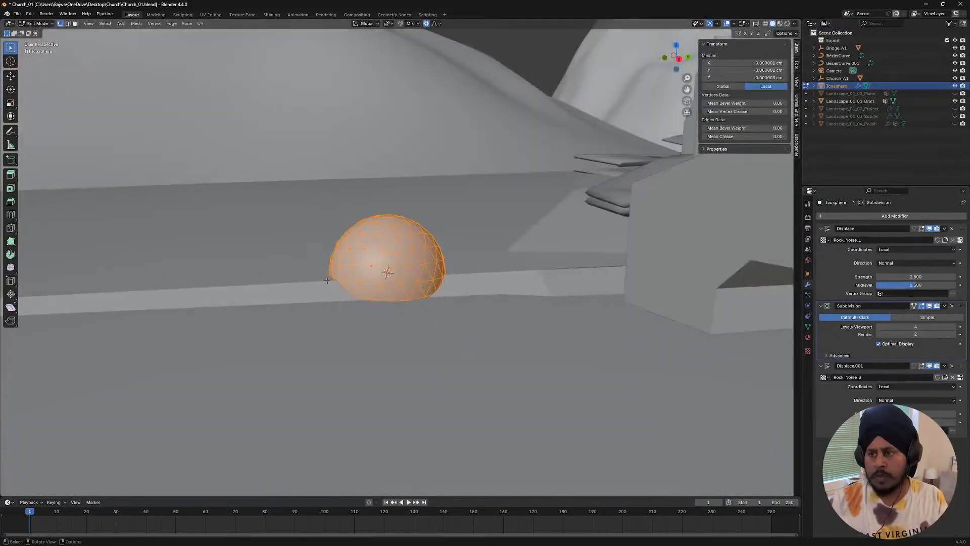
{"action": "left_click", "coordinate": [329, 277]}
{"action": "key", "text": "g"}
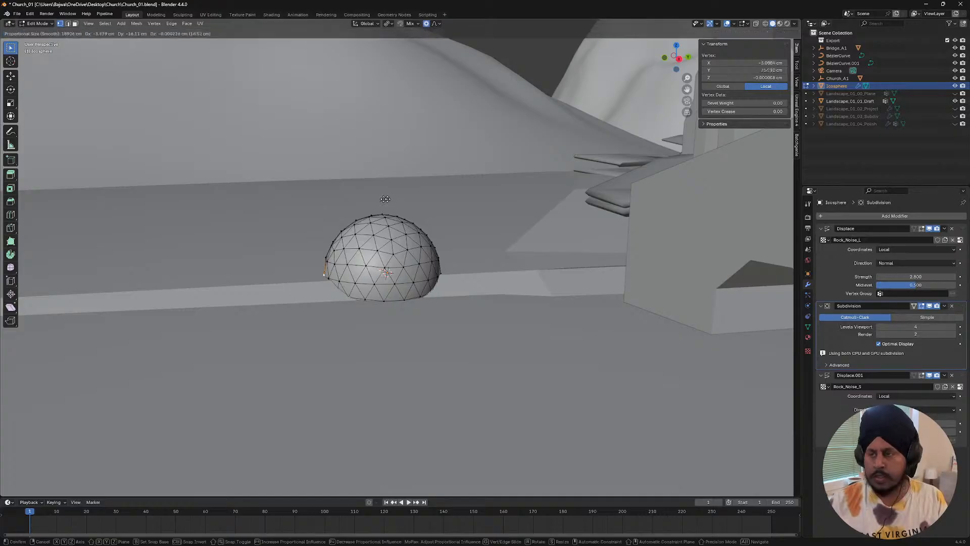
{"action": "scroll", "coordinate": [380, 199], "scroll_direction": "up", "scroll_amount": 3}
{"action": "scroll", "coordinate": [381, 199], "scroll_direction": "up", "scroll_amount": 6}
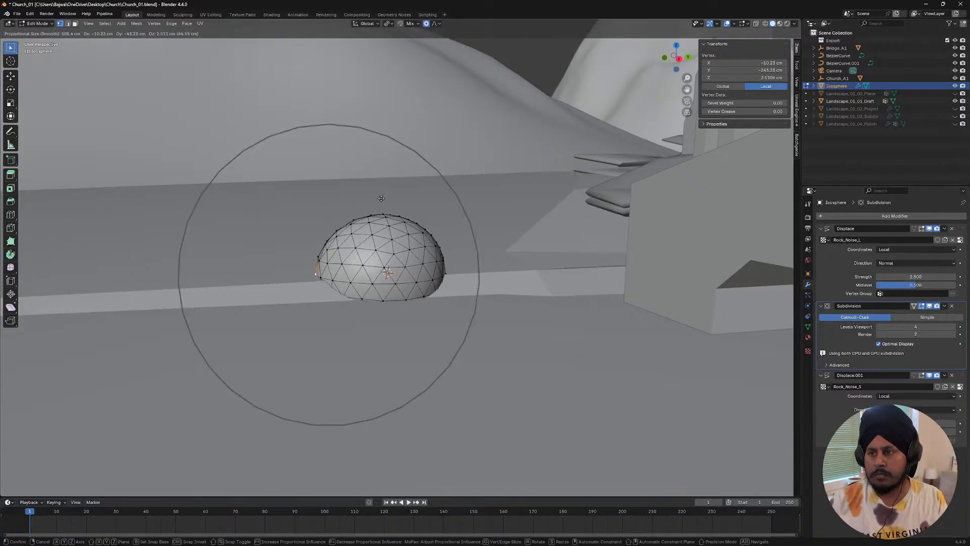
{"action": "left_click", "coordinate": [346, 220]}
{"action": "middle_click_drag", "start_coordinate": [346, 219], "coordinate": [355, 278]}
{"action": "key", "text": "g"}
{"action": "left_click", "coordinate": [346, 278]}
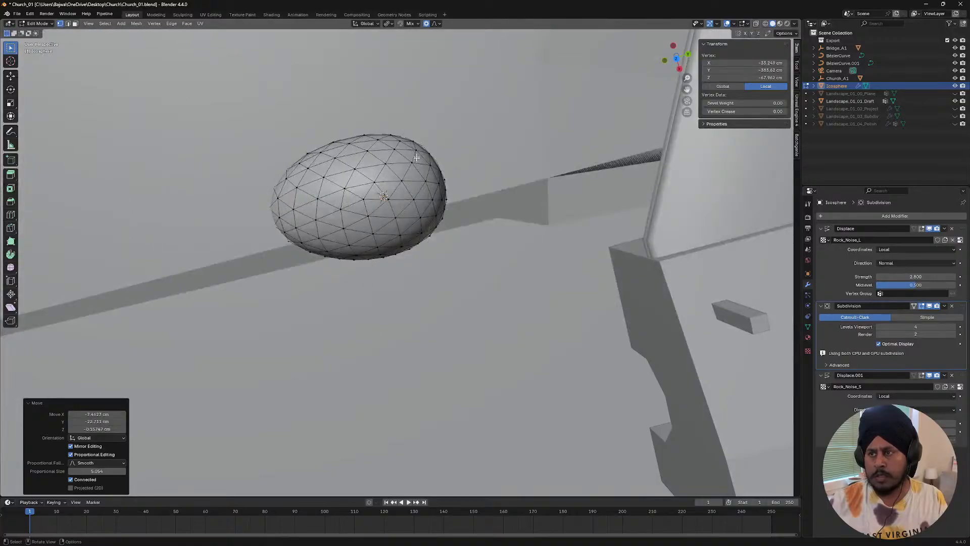
- Pull a vertex on the icosphere's far upper edge outward with proportional editing to form a bulge
{"action": "left_click", "coordinate": [400, 134]}
{"action": "key", "text": "g"}
{"action": "scroll", "coordinate": [401, 123], "scroll_direction": "up", "scroll_amount": 3}
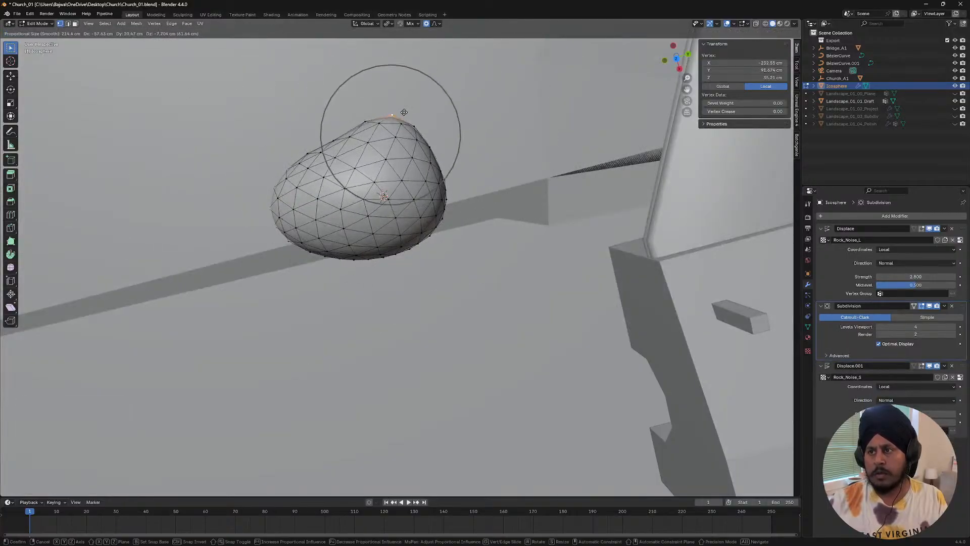
{"action": "left_click", "coordinate": [404, 112]}
{"action": "middle_click_drag", "start_coordinate": [404, 112], "coordinate": [388, 299]}
- Isolate the icosphere in local view and move its top vertex with proportional editing
{"action": "left_click", "coordinate": [382, 218]}
{"action": "key", "text": "KP_Divide"}
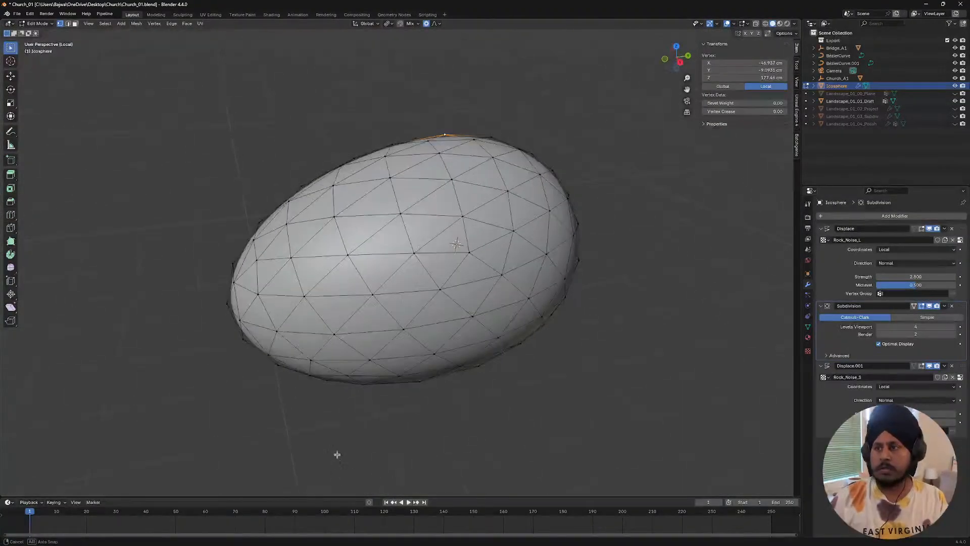
{"action": "scroll", "coordinate": [377, 368], "scroll_direction": "down", "scroll_amount": 5}
{"action": "middle_click_drag", "start_coordinate": [377, 368], "coordinate": [457, 279]}
{"action": "key", "text": "g"}
{"action": "left_click", "coordinate": [471, 282]}
- Reshape the icosphere's underside by moving two lower vertices with proportional editing
{"action": "left_click", "coordinate": [386, 293]}
{"action": "key", "text": "g"}
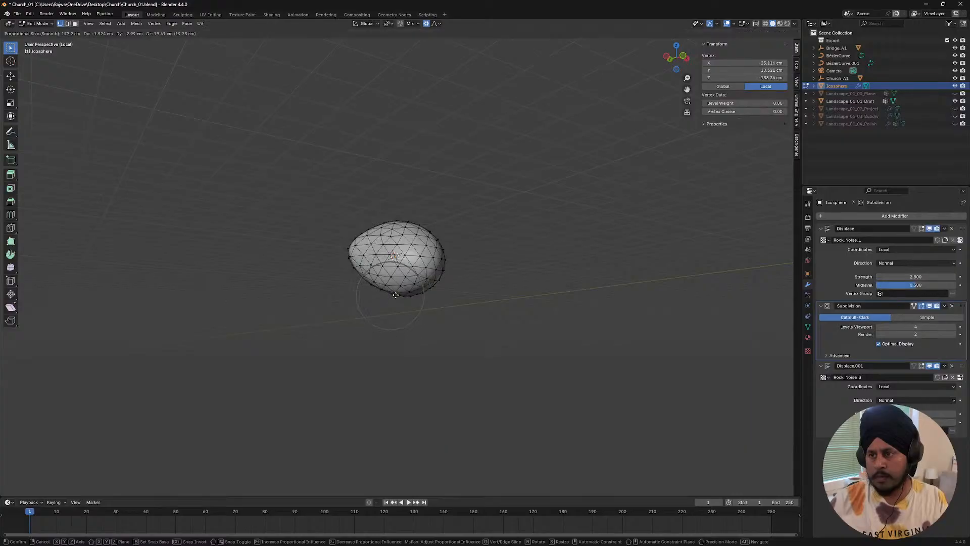
{"action": "left_click", "coordinate": [379, 288]}
{"action": "left_click", "coordinate": [364, 275]}
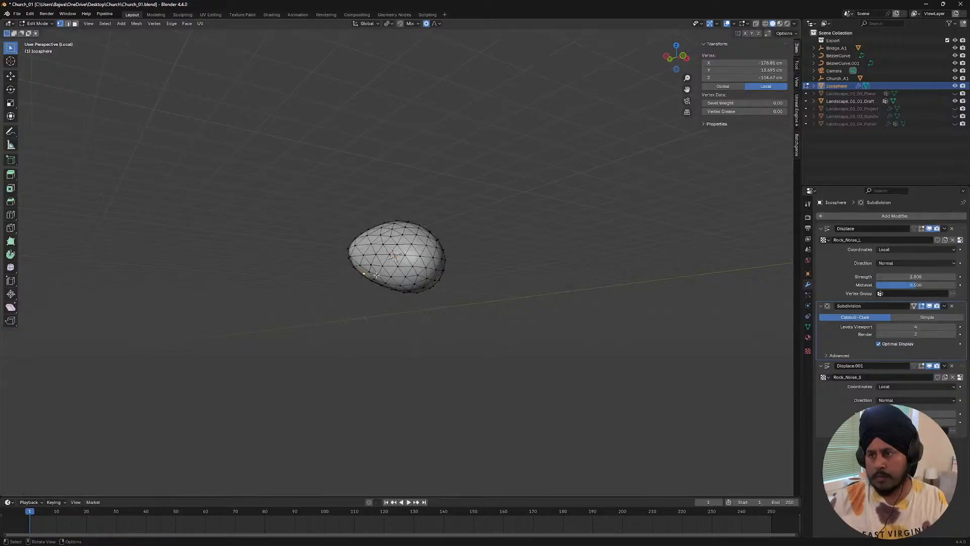
{"action": "key", "text": "g"}
{"action": "left_click", "coordinate": [369, 281]}
{"action": "middle_click_drag", "start_coordinate": [368, 282], "coordinate": [384, 223]}
- Return to Object Mode and set the Rock_Noise_L Displace strength to 2.4
{"action": "key", "text": "Tab"}
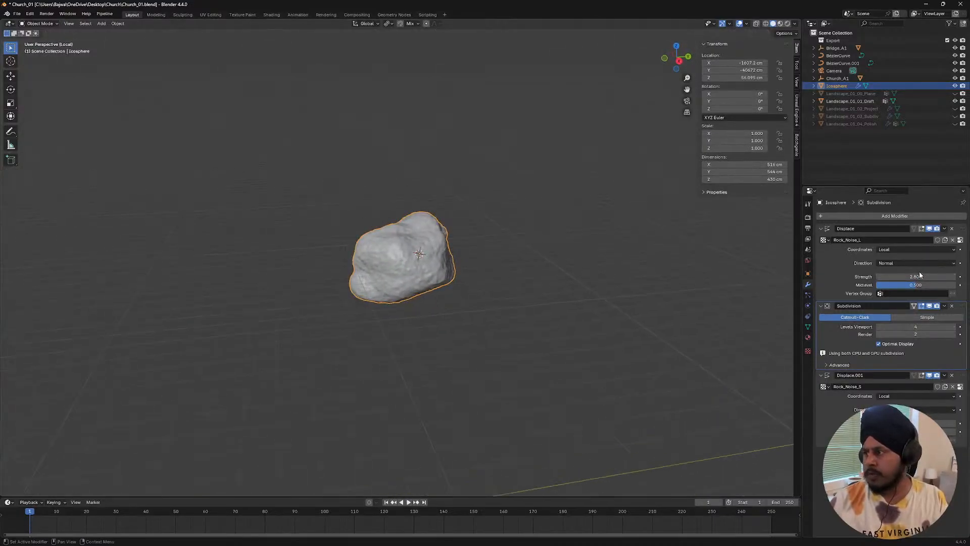
{"action": "mouse_move", "coordinate": [920, 276]}
{"action": "left_mouse_down"}
{"action": "mouse_move", "coordinate": [900, 275]}
{"action": "mouse_move", "coordinate": [920, 276]}
{"action": "mouse_move", "coordinate": [909, 276]}
{"action": "left_mouse_up"}
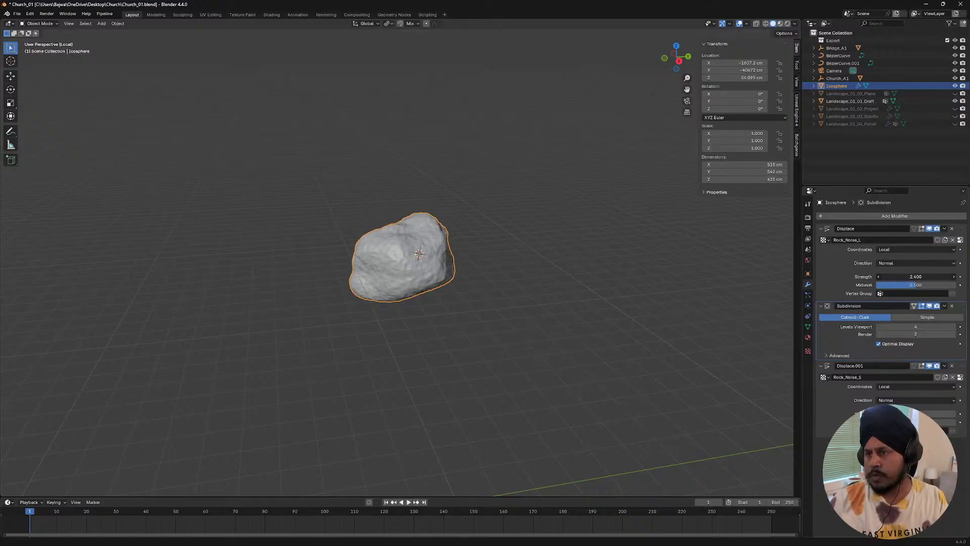
{"action": "middle_click_drag", "start_coordinate": [523, 262], "coordinate": [489, 272]}
- Select the vertices at the mesh's narrow end in Edit Mode and pull them outward with proportional editing
{"action": "key", "text": "Tab"}
{"action": "left_click_drag", "start_coordinate": [330, 207], "coordinate": [364, 326]}
{"action": "key", "text": "g"}
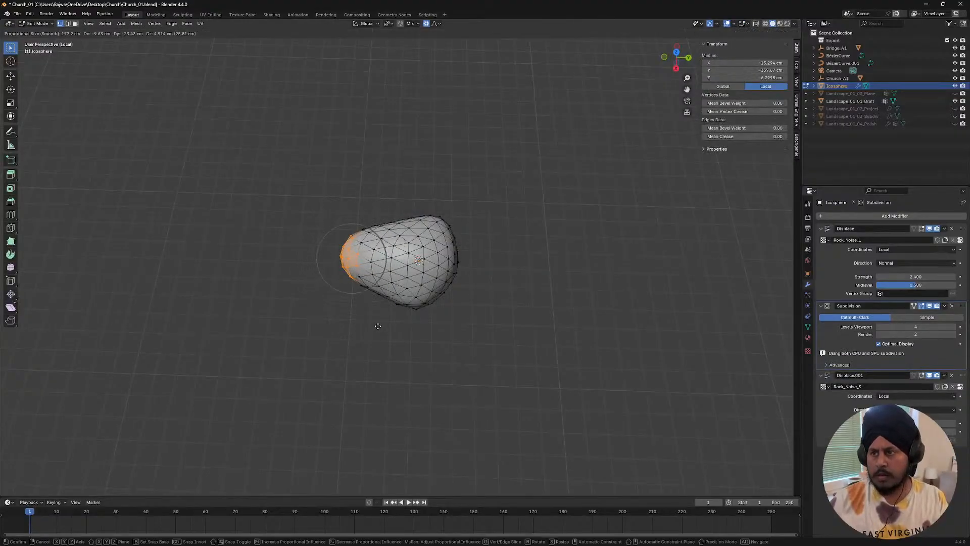
{"action": "scroll", "coordinate": [371, 325], "scroll_direction": "down", "scroll_amount": 8}
{"action": "left_click", "coordinate": [356, 317]}
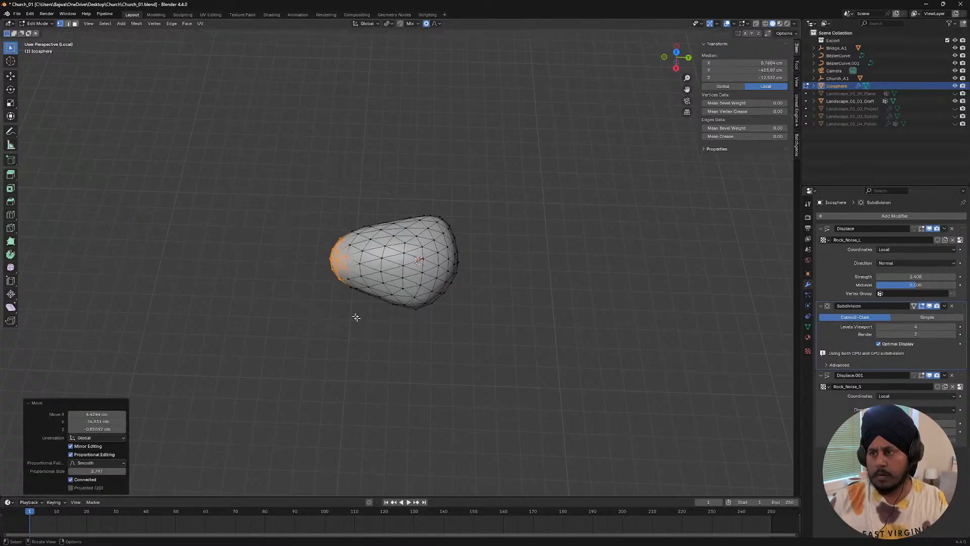
- Adjust one more vertex beside the narrow end with proportional editing and return to Object Mode
{"action": "middle_click_drag", "start_coordinate": [356, 317], "coordinate": [353, 335]}
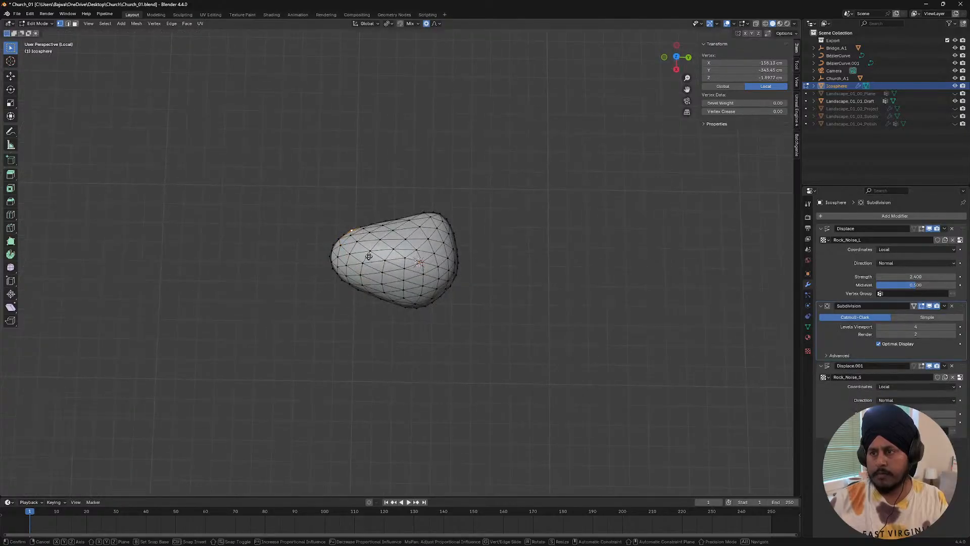
{"action": "key", "text": "g"}
{"action": "left_click", "coordinate": [376, 228]}
{"action": "key", "text": "Tab"}
{"action": "middle_click_drag", "start_coordinate": [381, 231], "coordinate": [428, 203]}
{"action": "scroll", "coordinate": [456, 235], "scroll_direction": "down", "scroll_amount": 4}
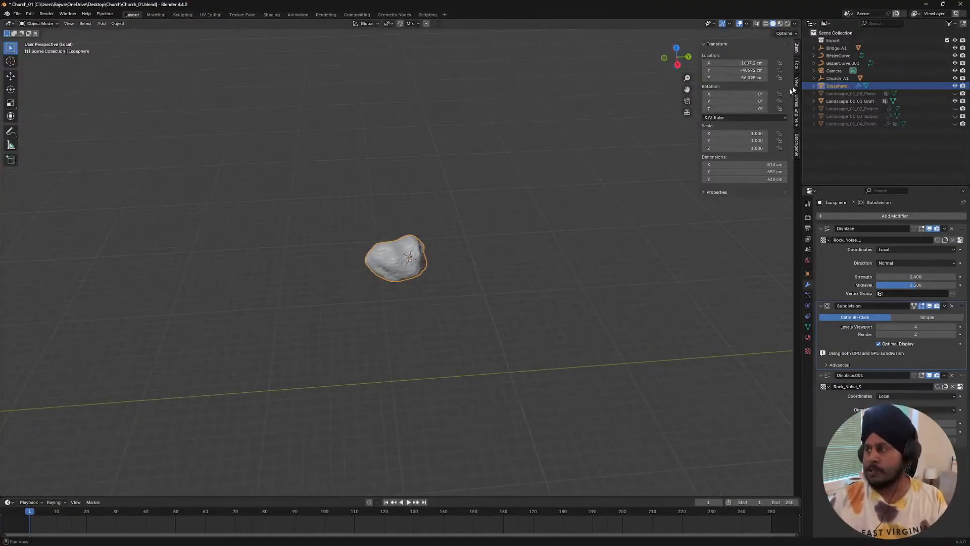
- Rename the icosphere object as Rock_A1
{"action": "double_click", "coordinate": [836, 86]}
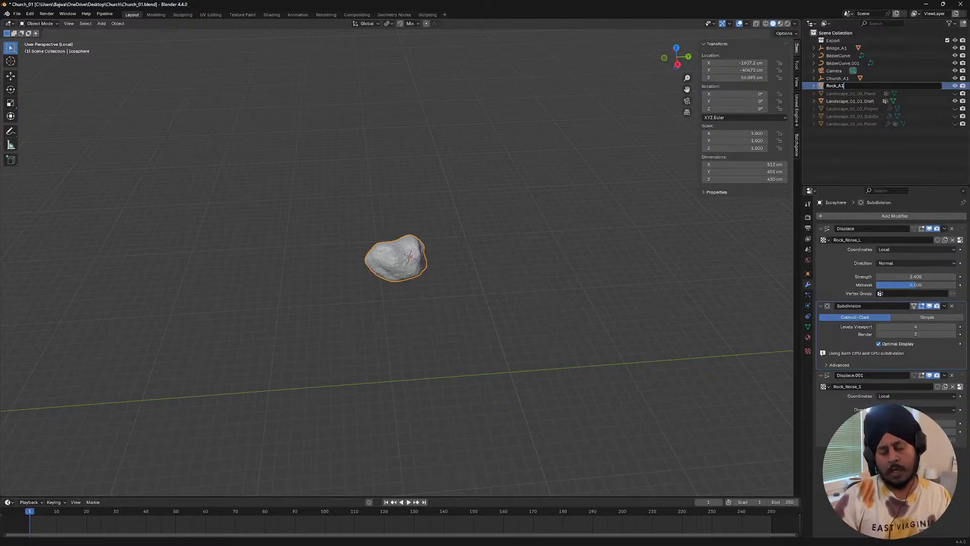
{"action": "key", "text": "Return"}
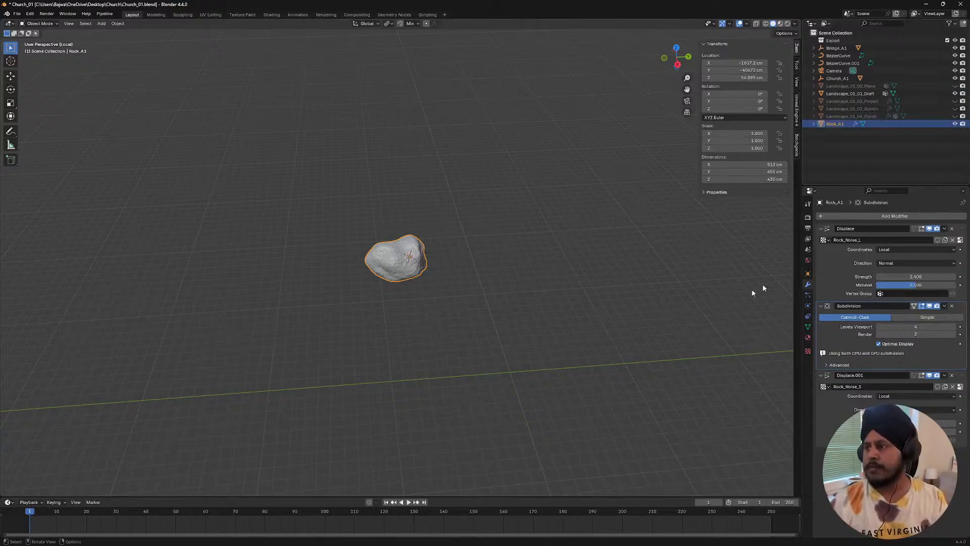
- Duplicate Rock_A1 and place the copy beside the original along the Y axis
{"action": "middle_click_drag", "start_coordinate": [500, 267], "coordinate": [463, 281]}
{"action": "scroll", "coordinate": [458, 263], "scroll_direction": "up", "scroll_amount": 2}
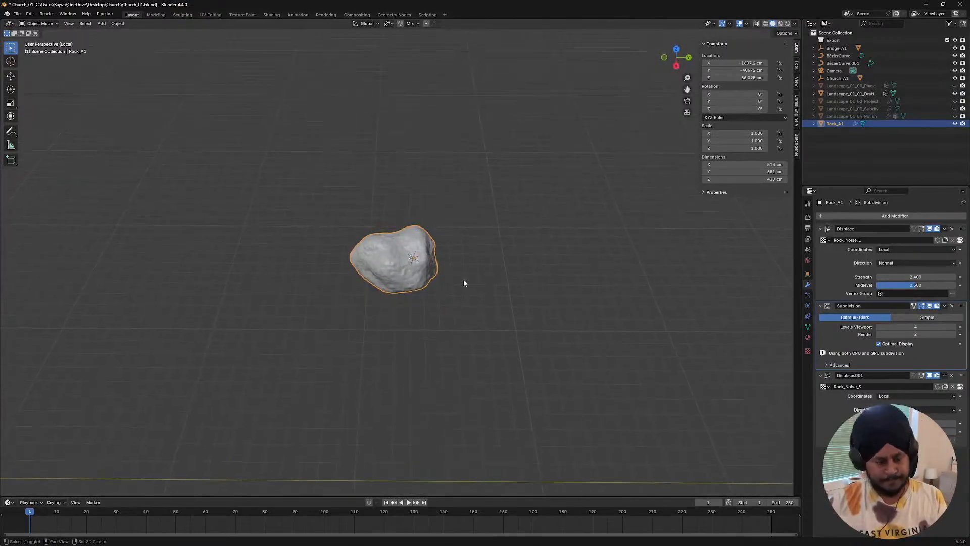
{"action": "key", "text": "shift+d"}
{"action": "left_click", "coordinate": [553, 282]}
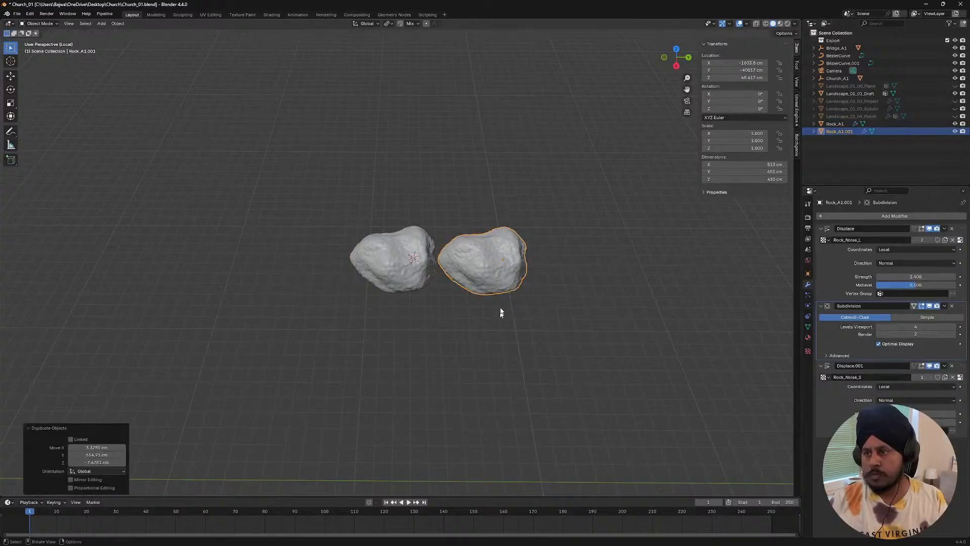
- Scale the duplicate rock's entire mesh by 0.7 in Edit Mode
{"action": "middle_click_drag", "start_coordinate": [501, 311], "coordinate": [481, 324]}
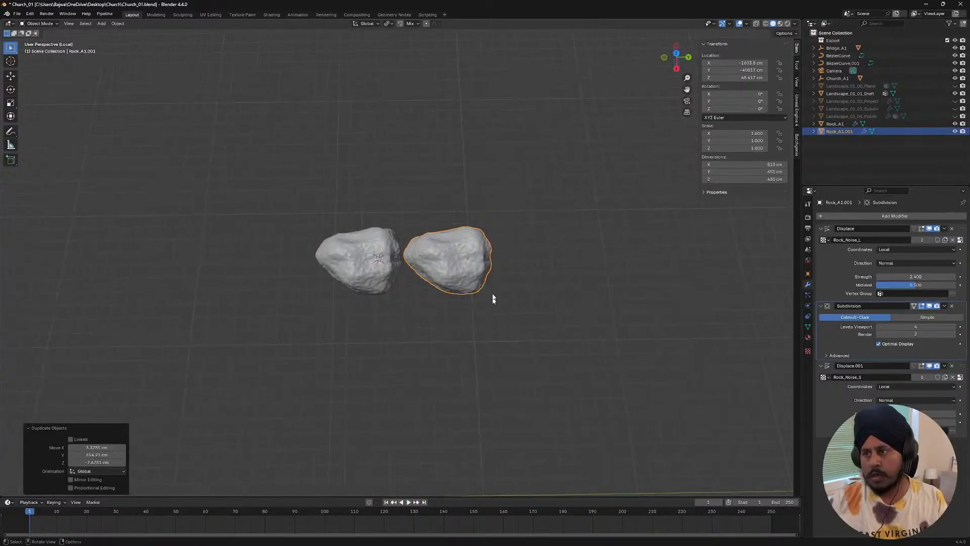
{"action": "key", "text": "Tab"}
{"action": "key", "text": "a"}
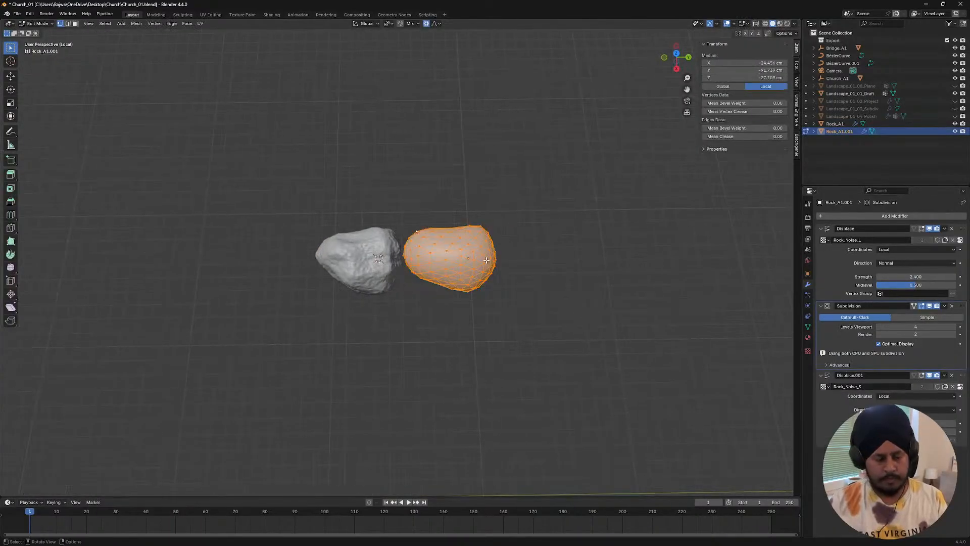
{"action": "type", "text": "s"}
{"action": "type", "text": "."}
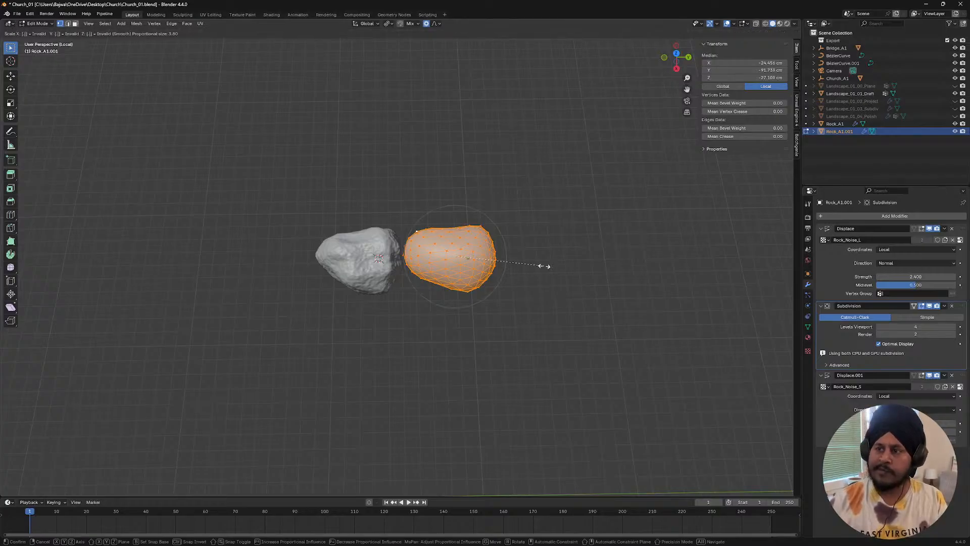
{"action": "type", "text": "4"}
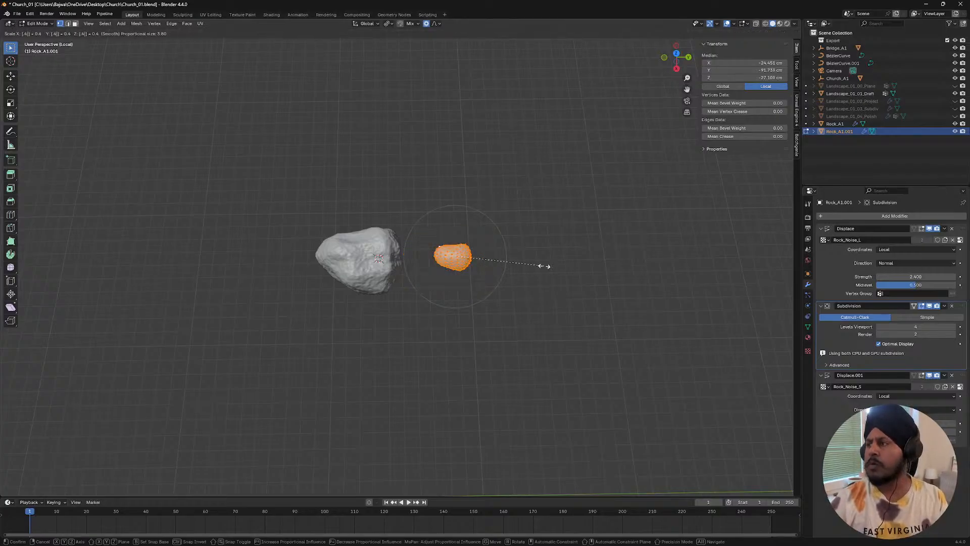
{"action": "key", "text": "BackSpace"}
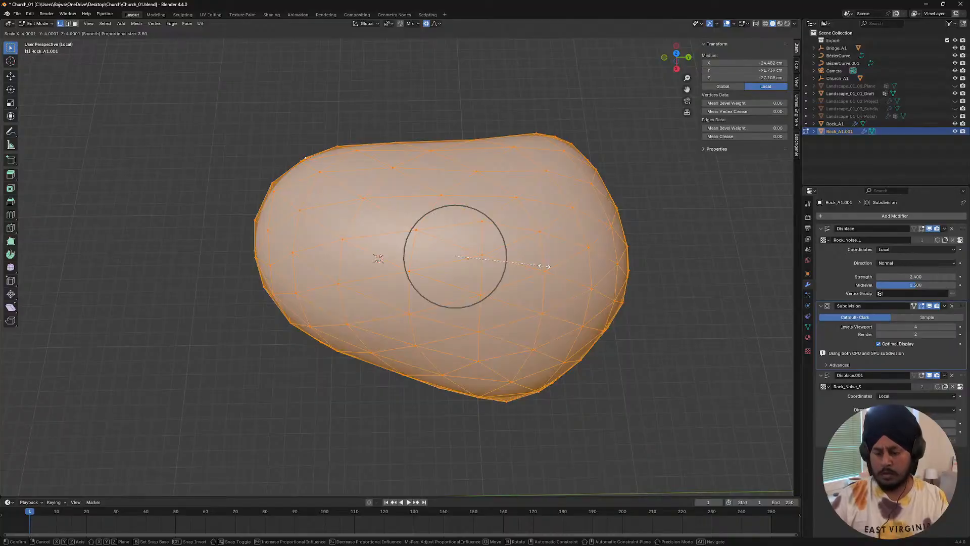
{"action": "type", "text": ".7"}
{"action": "key", "text": "Return"}
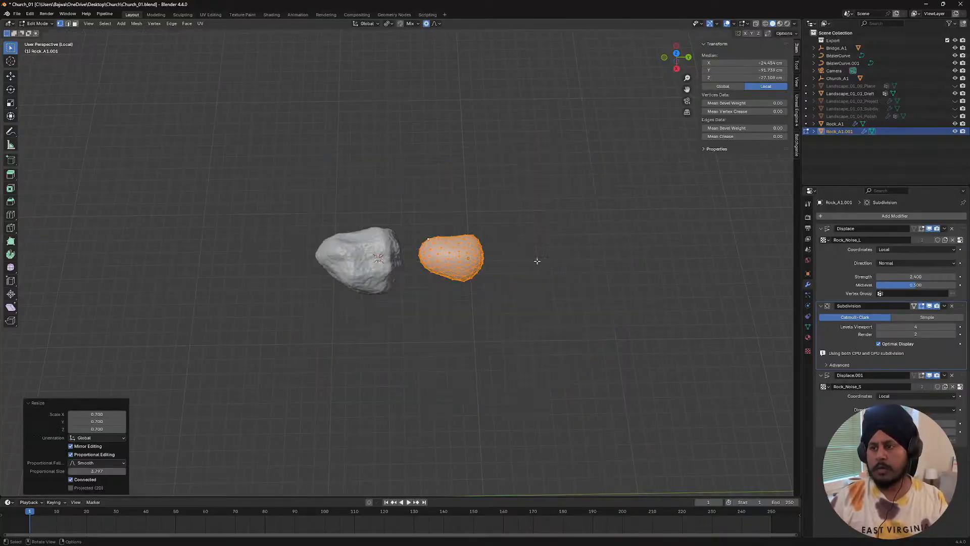
- Pull a vertex on the duplicate's long edge outward with proportional editing and return to Object Mode
{"action": "scroll", "coordinate": [532, 284], "scroll_direction": "up", "scroll_amount": 4}
{"action": "left_click", "coordinate": [525, 223]}
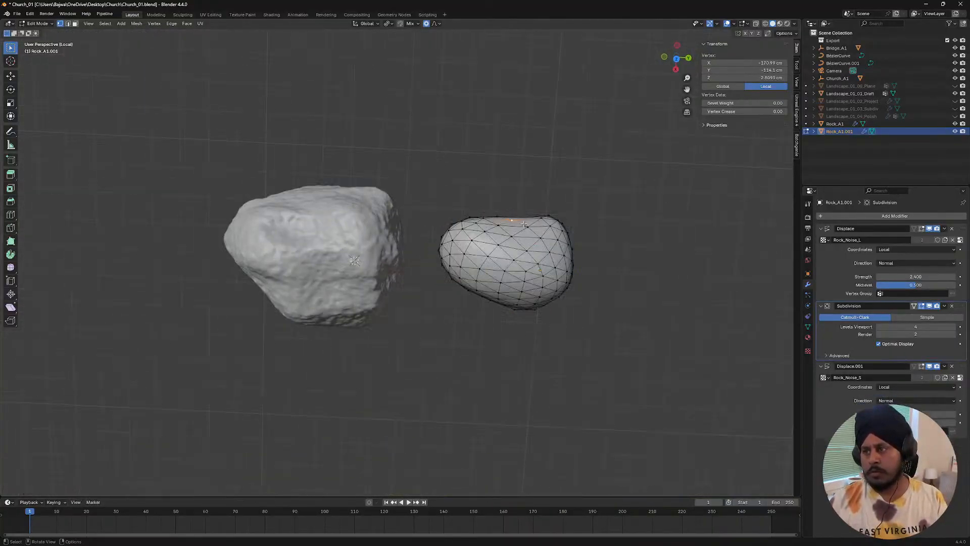
{"action": "key", "text": "g"}
{"action": "left_click", "coordinate": [520, 190]}
{"action": "middle_click_drag", "start_coordinate": [519, 190], "coordinate": [796, 320]}
{"action": "key", "text": "Tab"}
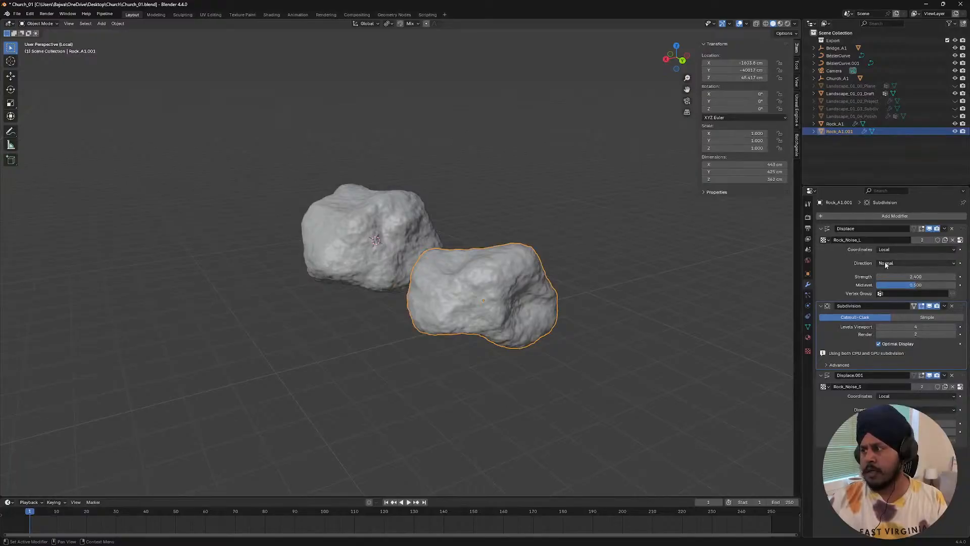
- Shift the duplicate's whole mesh away from its origin in Edit Mode to vary the noise on its surface
{"action": "mouse_move", "coordinate": [500, 323]}
{"action": "middle_mouse_down"}
{"action": "mouse_move", "coordinate": [495, 335]}
{"action": "mouse_move", "coordinate": [493, 316]}
{"action": "mouse_move", "coordinate": [493, 335]}
{"action": "middle_mouse_up"}
{"action": "key", "text": "Tab"}
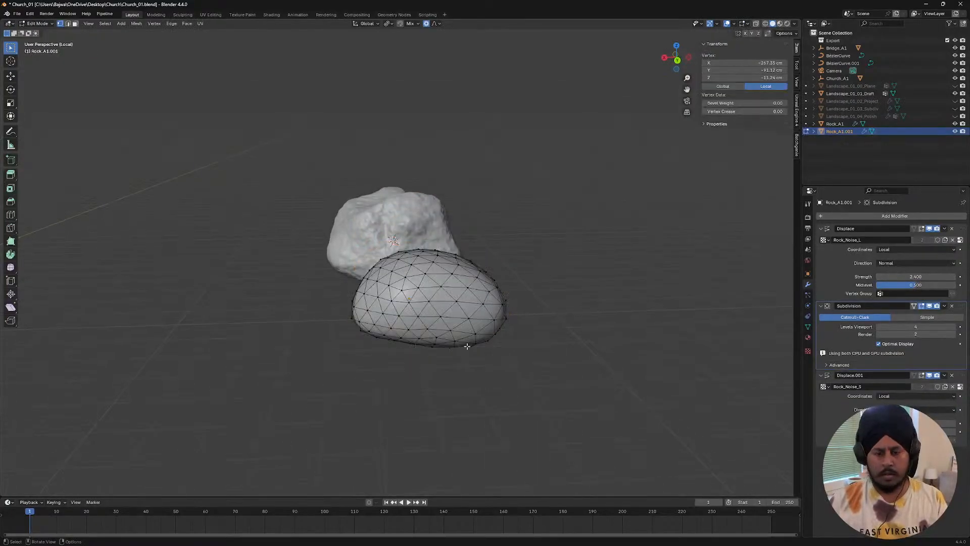
{"action": "key", "text": "a"}
{"action": "key", "text": "g"}
{"action": "left_click", "coordinate": [447, 318]}
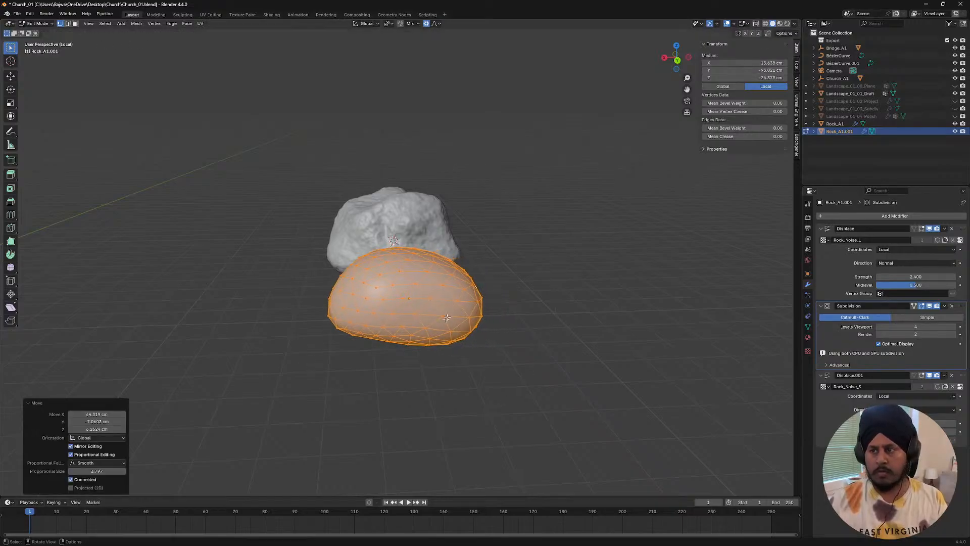
- Return to Object Mode and set the duplicate's Rock_Noise_L Displace strength to 1.6
{"action": "key", "text": "Tab"}
{"action": "middle_click_drag", "start_coordinate": [447, 317], "coordinate": [465, 353]}
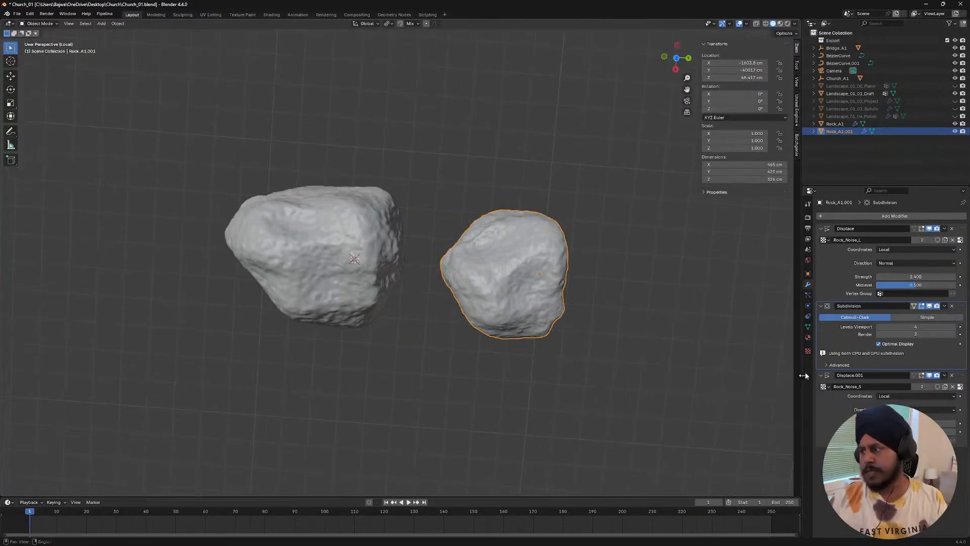
{"action": "left_click_drag", "start_coordinate": [909, 276], "coordinate": [878, 277]}
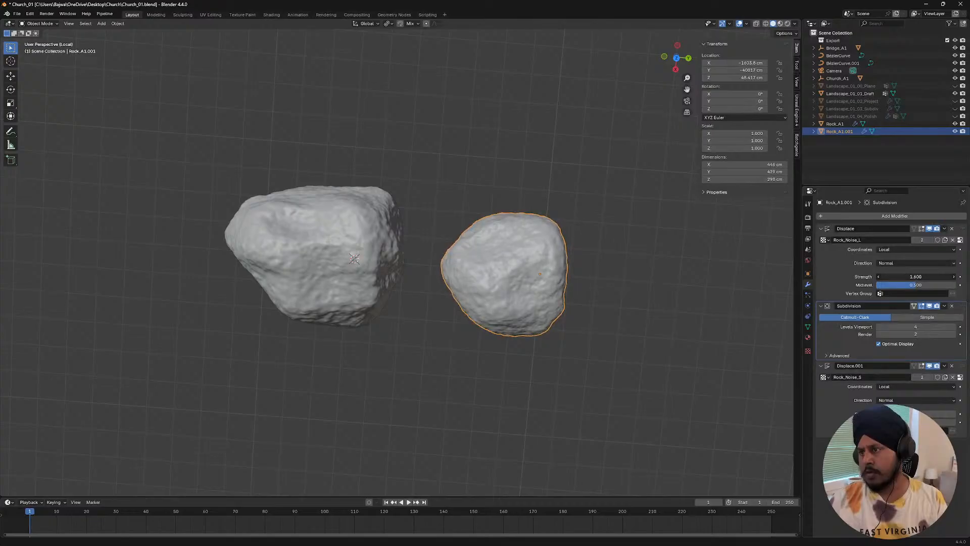
{"action": "mouse_move", "coordinate": [513, 319]}
{"action": "middle_mouse_down"}
{"action": "mouse_move", "coordinate": [510, 237]}
{"action": "mouse_move", "coordinate": [510, 335]}
{"action": "middle_mouse_up"}
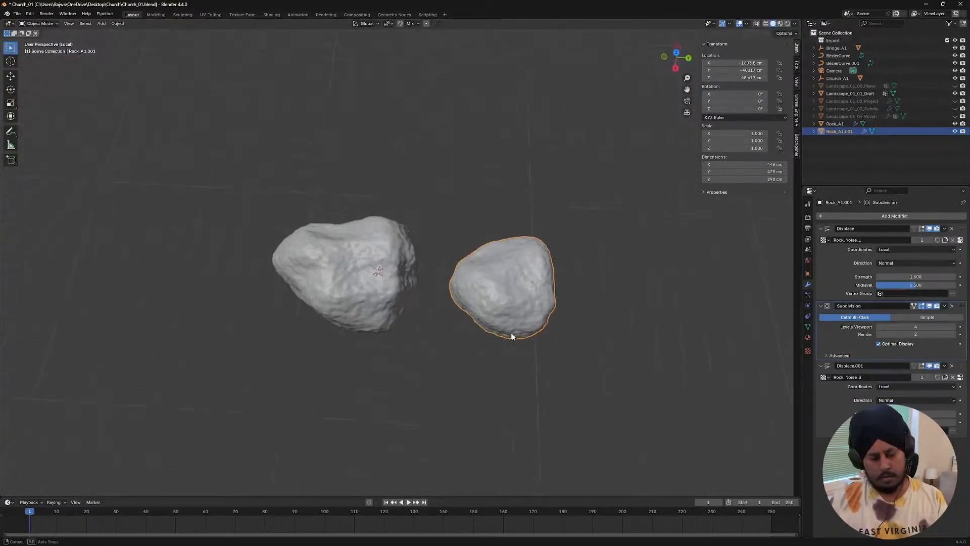
{"action": "key", "text": "g"}
{"action": "left_click", "coordinate": [551, 336]}
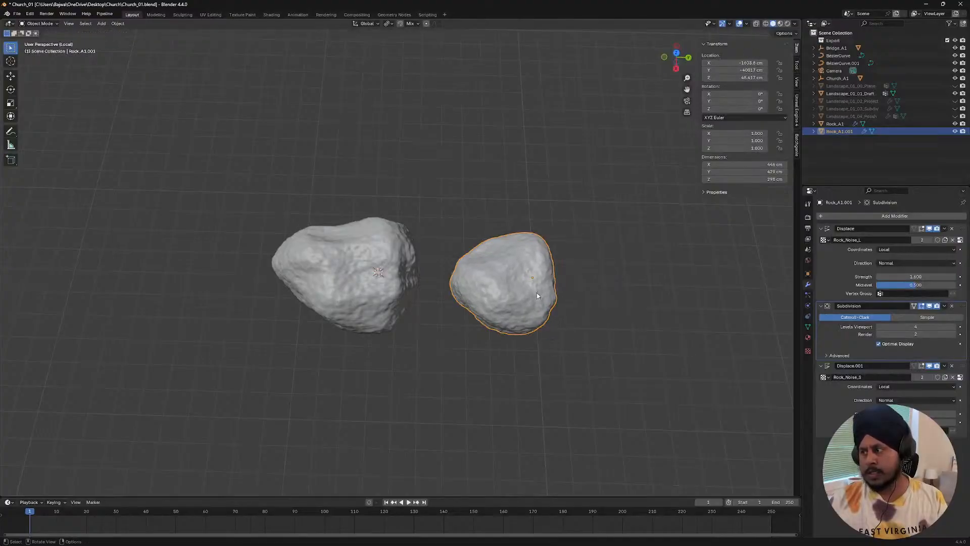
{"action": "middle_click_drag", "start_coordinate": [489, 265], "coordinate": [454, 268], "text": "shift"}
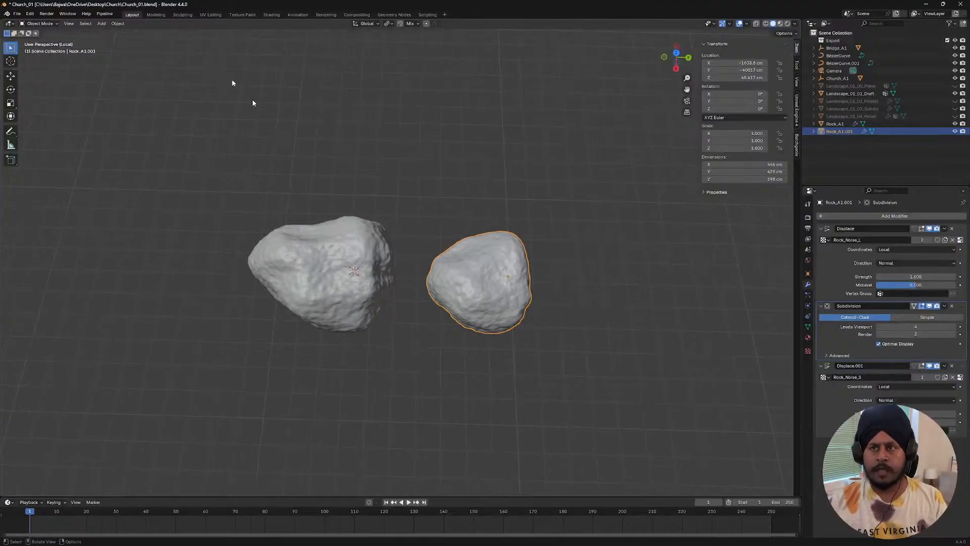
- Set the texture coordinates of the duplicate's Rock_Noise_L Displace modifier to Object
{"action": "left_click", "coordinate": [911, 250]}
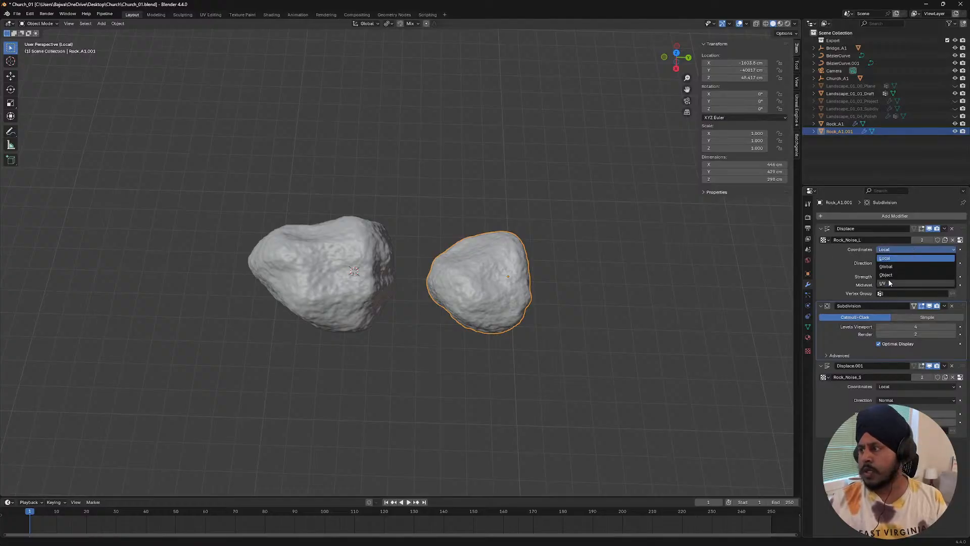
{"action": "left_click", "coordinate": [887, 275]}
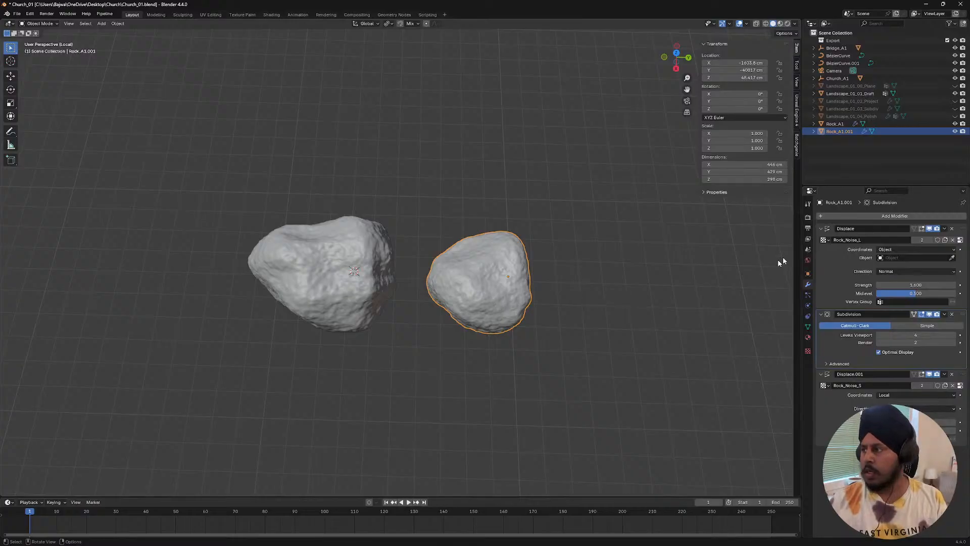
- Switch the texture coordinates of the second rock's Rock_Noise_L Displace modifier to UV
{"action": "left_click", "coordinate": [502, 239]}
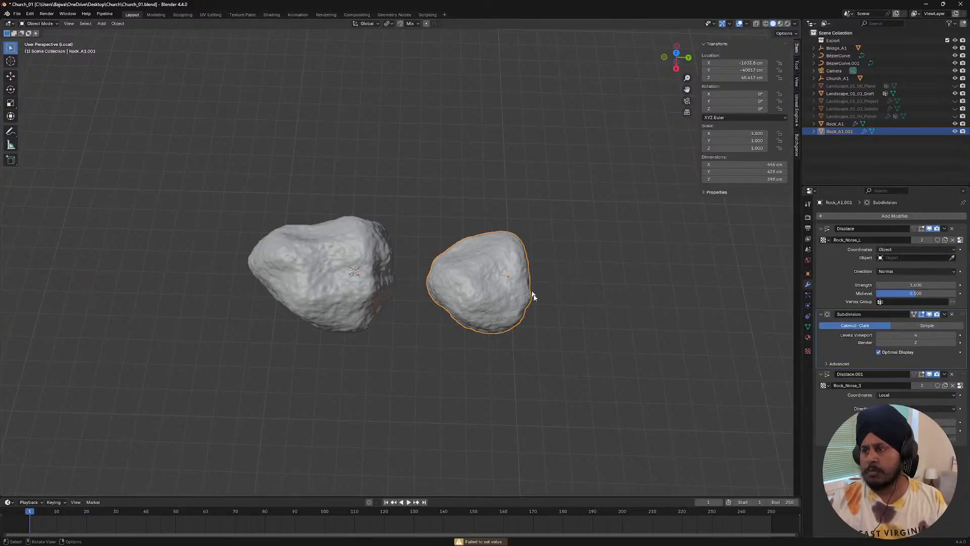
{"action": "left_click", "coordinate": [899, 249]}
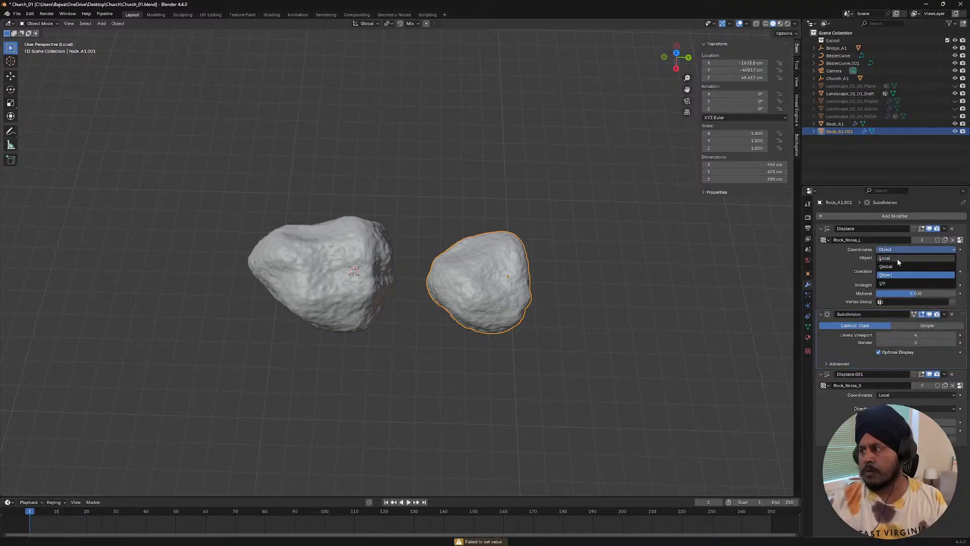
{"action": "left_click", "coordinate": [888, 282]}
{"action": "middle_click_drag", "start_coordinate": [510, 252], "coordinate": [492, 325]}
- Duplicate the second rock and place the copy about 6 m away along the Y axis
{"action": "key", "text": "shift+d"}
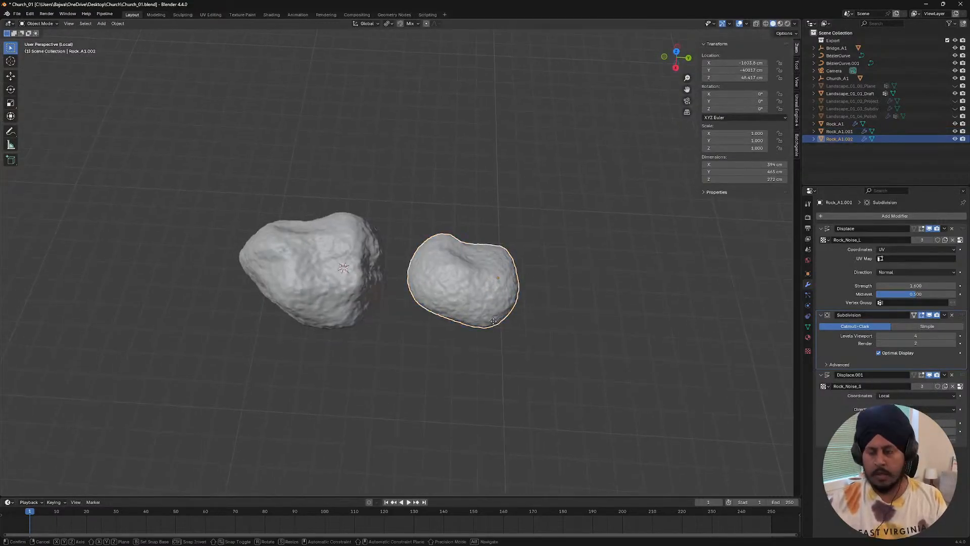
{"action": "key", "text": "x"}
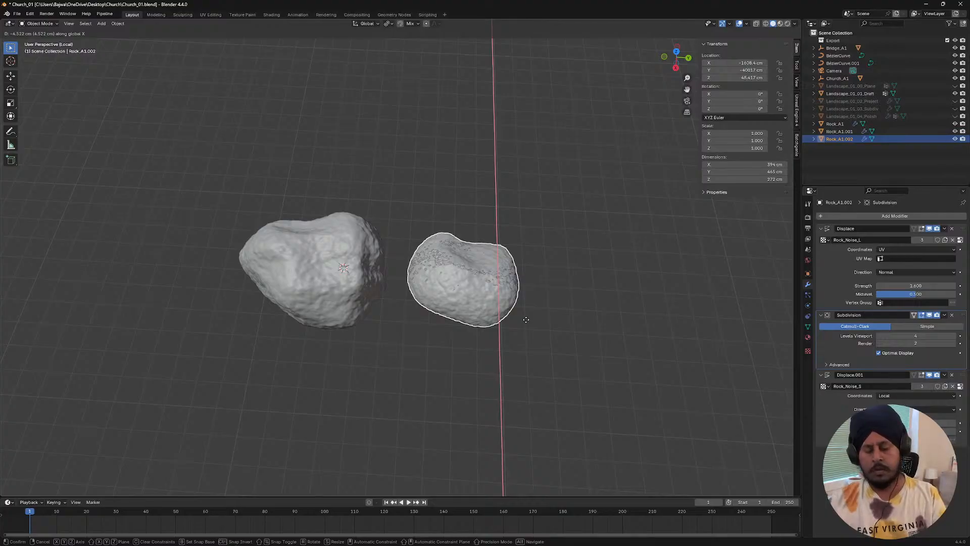
{"action": "key", "text": "y"}
{"action": "left_click", "coordinate": [637, 335]}
{"action": "middle_click_drag", "start_coordinate": [512, 293], "coordinate": [435, 277], "text": "shift"}
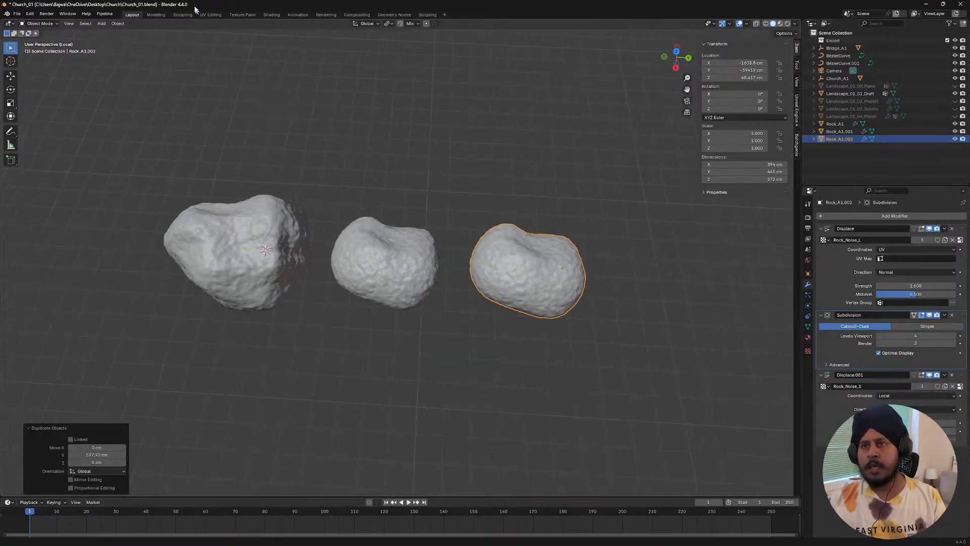
- Open the UV Editing workspace and isolate the new third rock in local view
{"action": "left_click", "coordinate": [210, 15]}
{"action": "scroll", "coordinate": [545, 232], "scroll_direction": "down", "scroll_amount": 12}
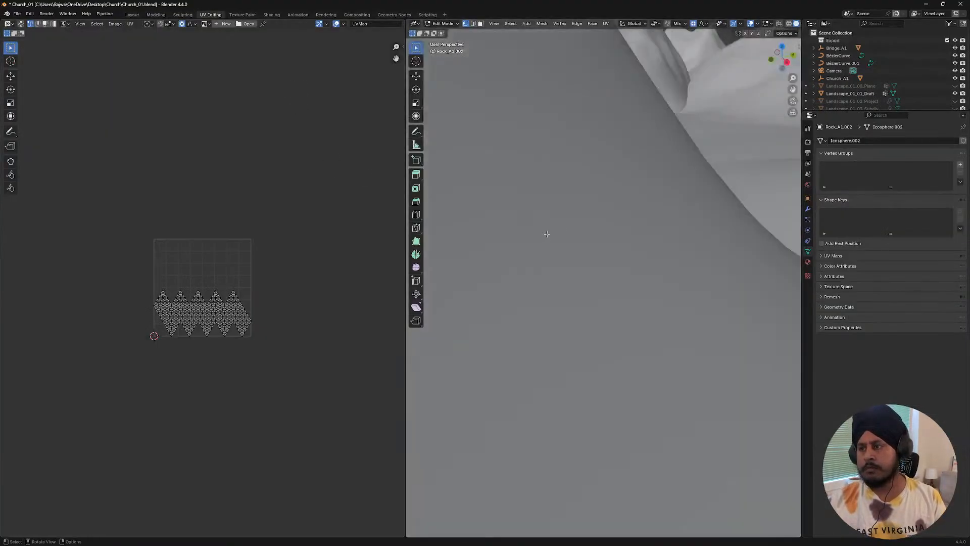
{"action": "scroll", "coordinate": [565, 230], "scroll_direction": "down", "scroll_amount": 6}
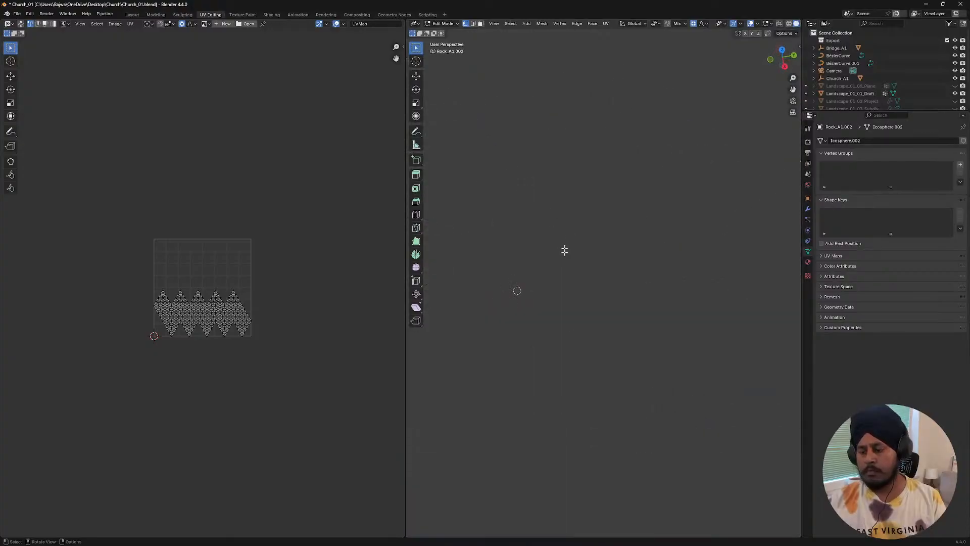
{"action": "key", "text": "KP_Divide"}
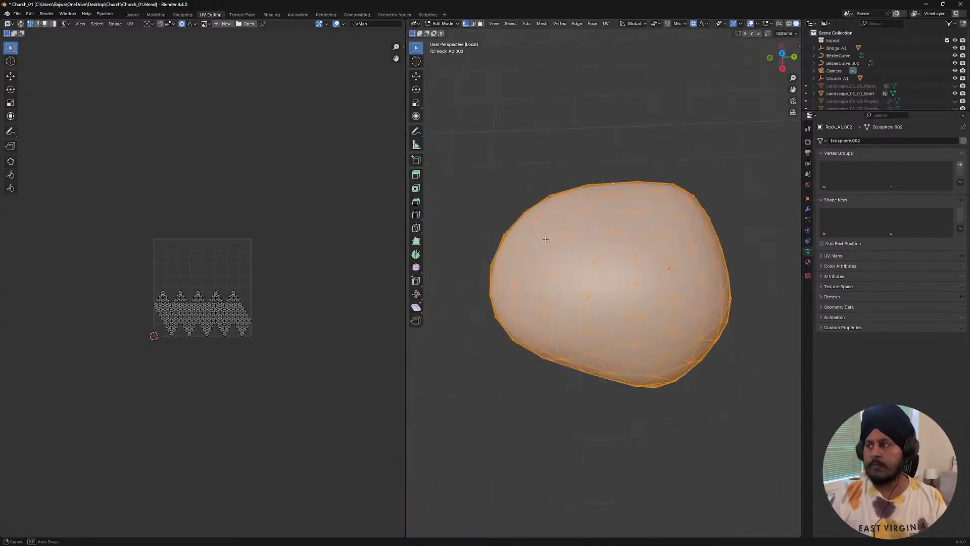
{"action": "key", "text": "Tab"}
{"action": "scroll", "coordinate": [863, 85], "scroll_direction": "down", "scroll_amount": 3}
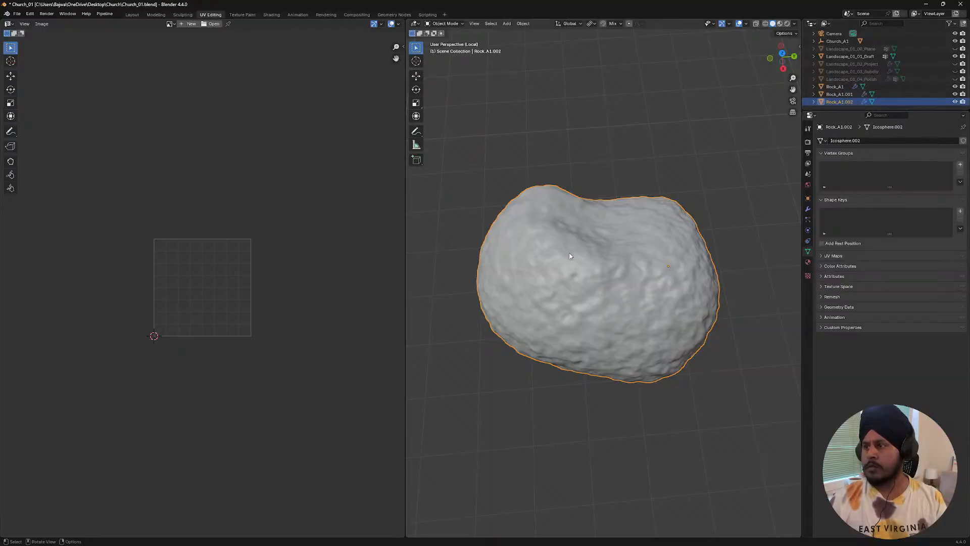
- Move all of the third rock's UVs up and to the right in UV space to vary its noise, and return to Object Mode
{"action": "key", "text": "Tab"}
{"action": "key", "text": "a"}
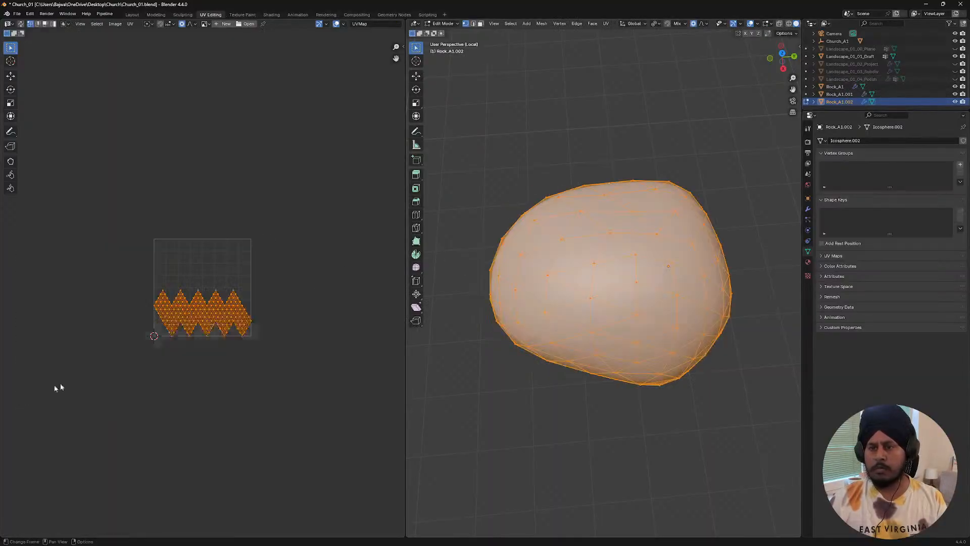
{"action": "key", "text": "g"}
{"action": "left_click", "coordinate": [148, 346]}
{"action": "key", "text": "Tab"}
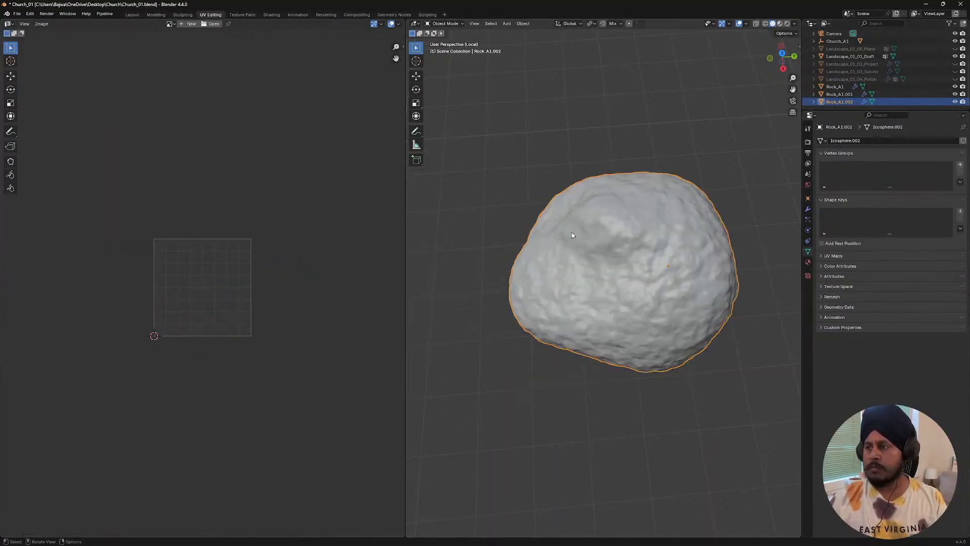
{"action": "middle_click_drag", "start_coordinate": [571, 232], "coordinate": [574, 198]}
- Leave local view, add the other two rocks to the selection, and isolate all three rocks together
{"action": "key", "text": "KP_Divide"}
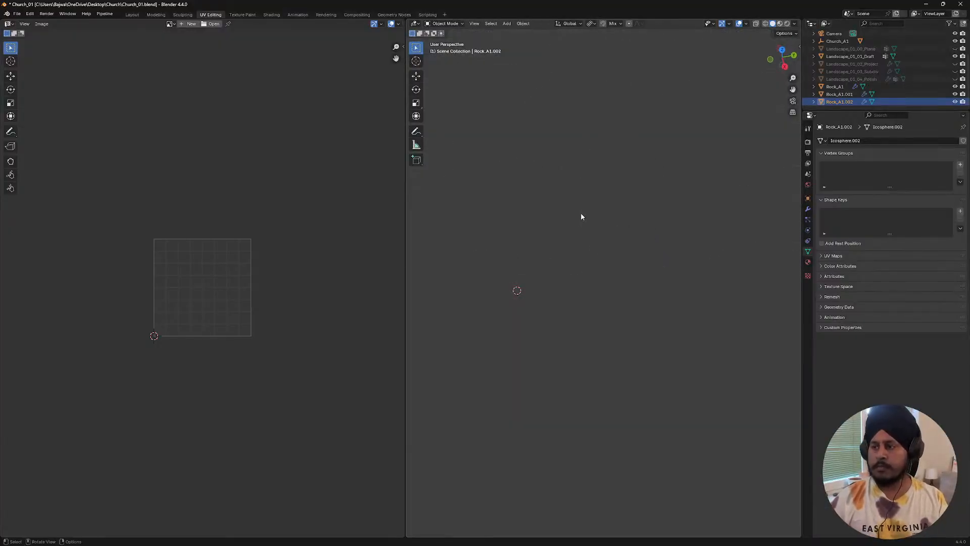
{"action": "key", "text": "f"}
{"action": "middle_click_drag", "start_coordinate": [548, 256], "coordinate": [429, 240]}
{"action": "scroll", "coordinate": [693, 242], "scroll_direction": "down", "scroll_amount": 5}
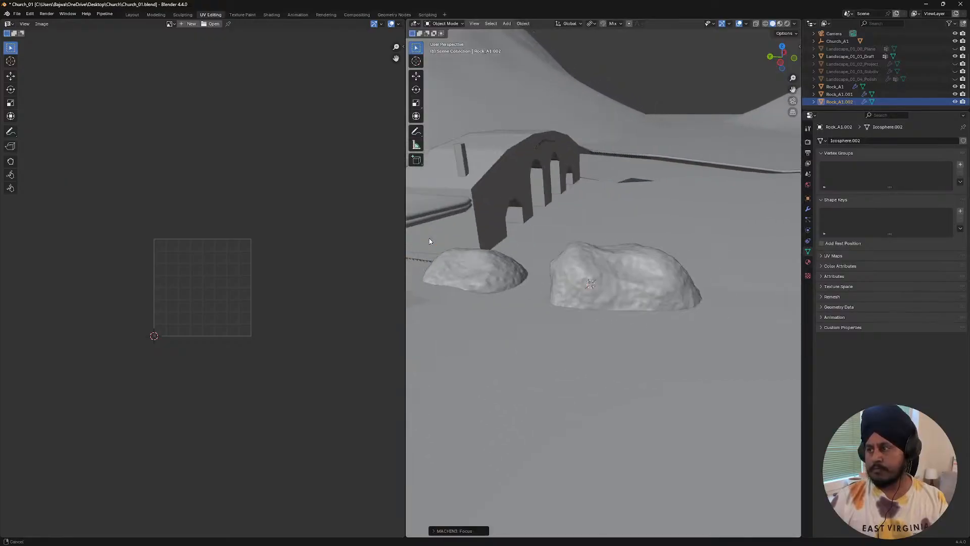
{"action": "left_click", "coordinate": [464, 273], "text": "shift"}
{"action": "left_click", "coordinate": [627, 269], "text": "shift"}
{"action": "middle_click_drag", "start_coordinate": [641, 265], "coordinate": [429, 290]}
{"action": "key", "text": "KP_Divide"}
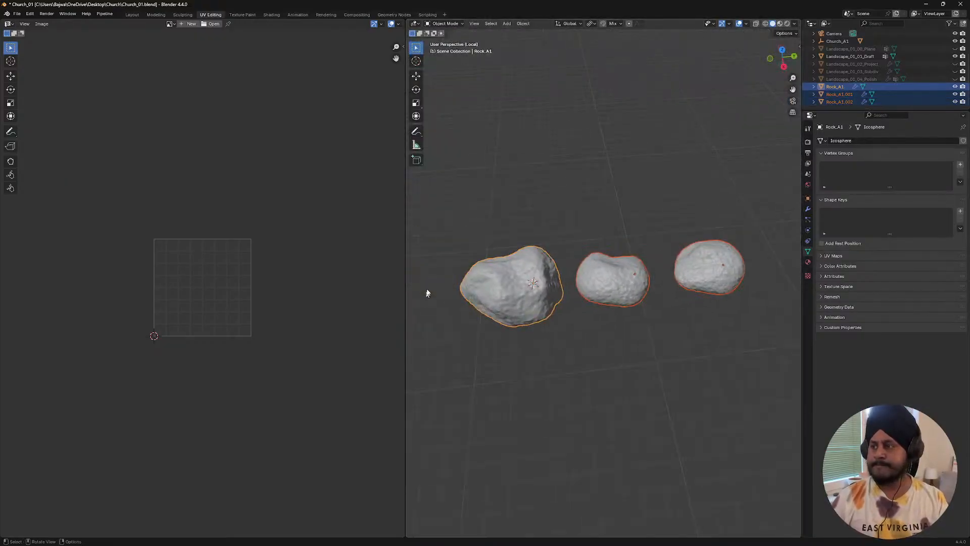
- Adjust the third rock's Rock_Noise_L Displace strength to 1.9, keeping the Rock_Noise_S strength at 0.1
{"action": "middle_click_drag", "start_coordinate": [655, 232], "coordinate": [697, 275]}
{"action": "left_click", "coordinate": [709, 286]}
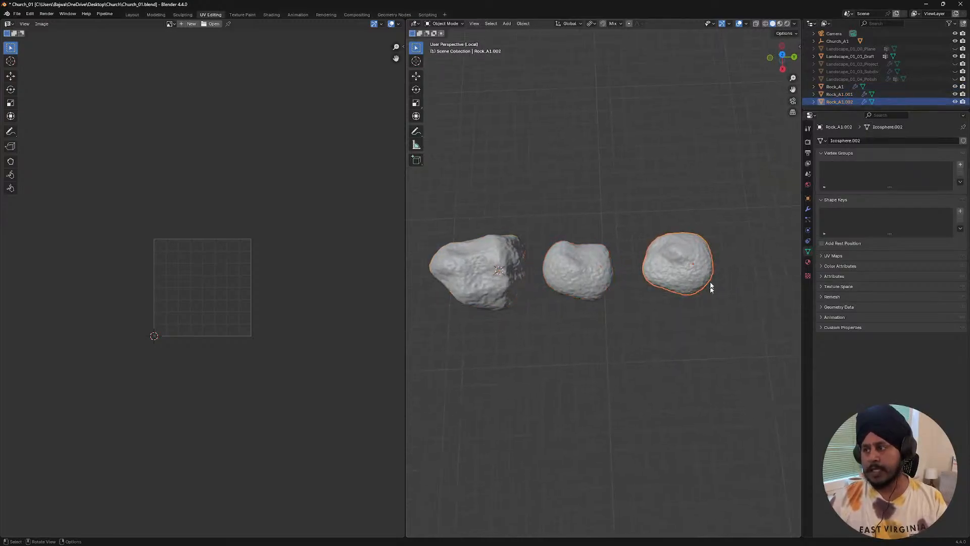
{"action": "left_click", "coordinate": [808, 212]}
{"action": "mouse_move", "coordinate": [915, 210]}
{"action": "left_mouse_down"}
{"action": "mouse_move", "coordinate": [935, 210]}
{"action": "mouse_move", "coordinate": [904, 210]}
{"action": "left_mouse_up"}
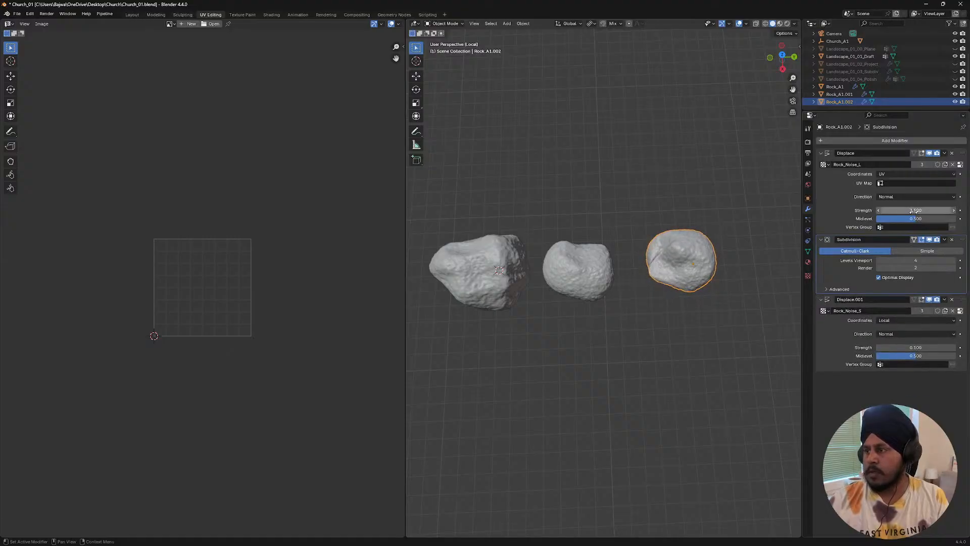
{"action": "middle_click_drag", "start_coordinate": [685, 218], "coordinate": [730, 203]}
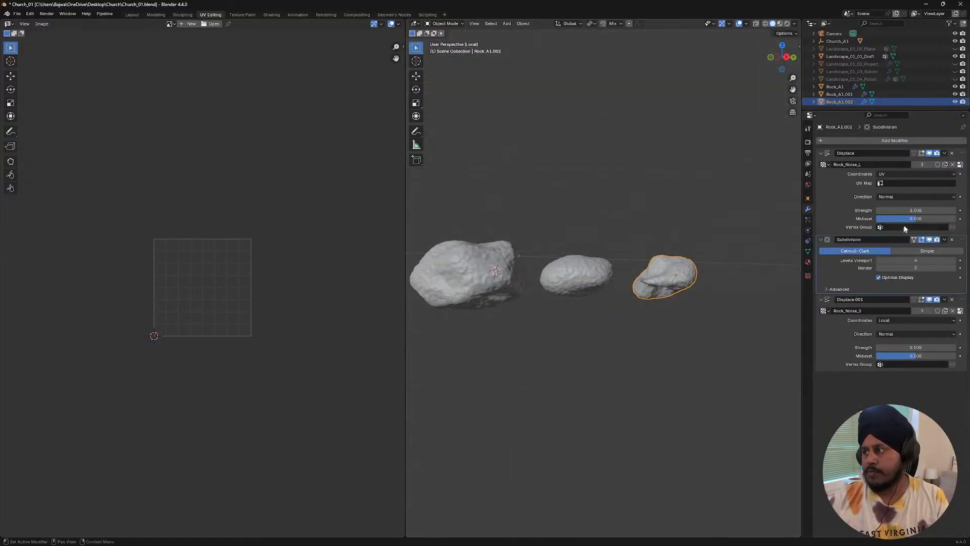
{"action": "left_click_drag", "start_coordinate": [926, 214], "coordinate": [911, 210]}
{"action": "middle_click_drag", "start_coordinate": [657, 252], "coordinate": [663, 301]}
{"action": "scroll", "coordinate": [671, 268], "scroll_direction": "up", "scroll_amount": 3}
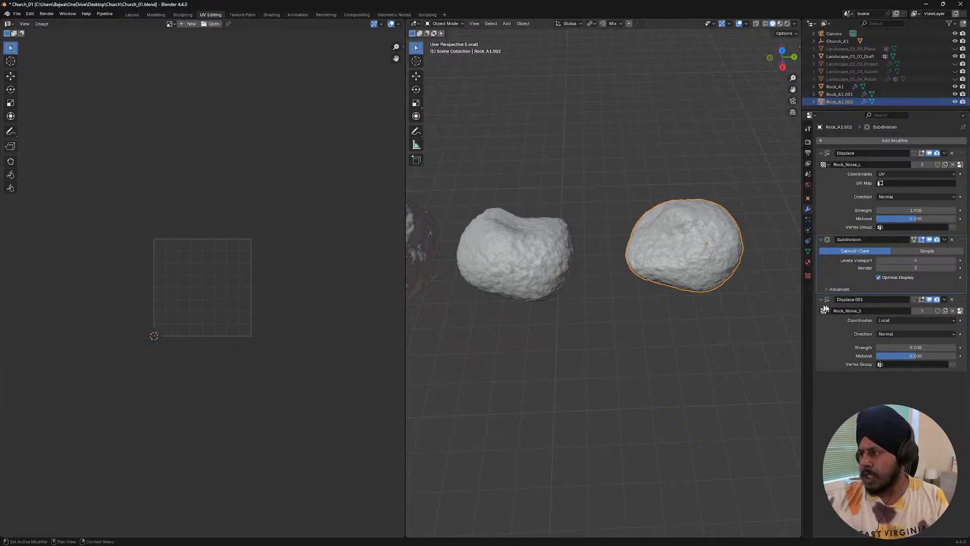
{"action": "mouse_move", "coordinate": [918, 347]}
{"action": "left_mouse_down"}
{"action": "mouse_move", "coordinate": [932, 347]}
{"action": "mouse_move", "coordinate": [919, 347]}
{"action": "left_mouse_up"}
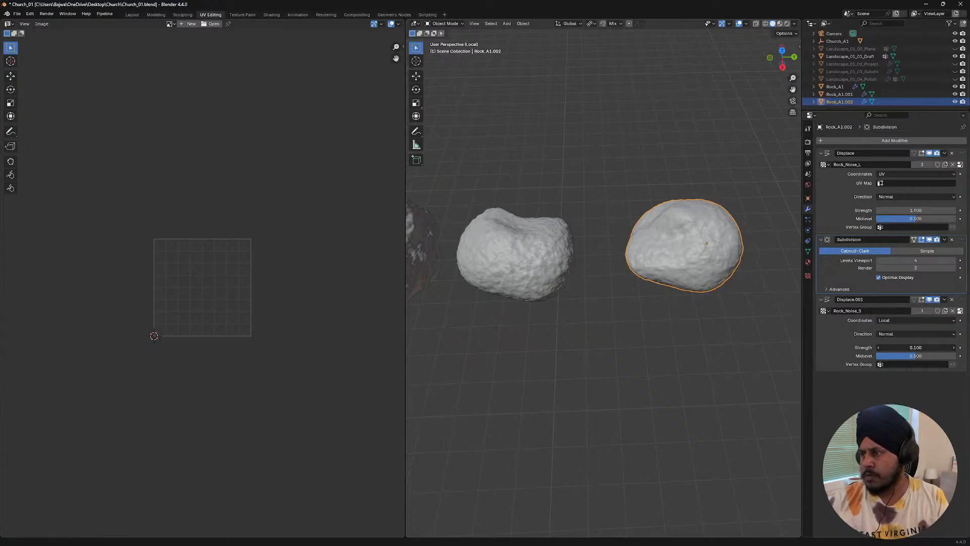
- Enter Edit Mode on the third rock and reshape its two long sides by moving one vertex on each with proportional editing
{"action": "middle_click_drag", "start_coordinate": [541, 236], "coordinate": [641, 247]}
{"action": "key", "text": "Tab"}
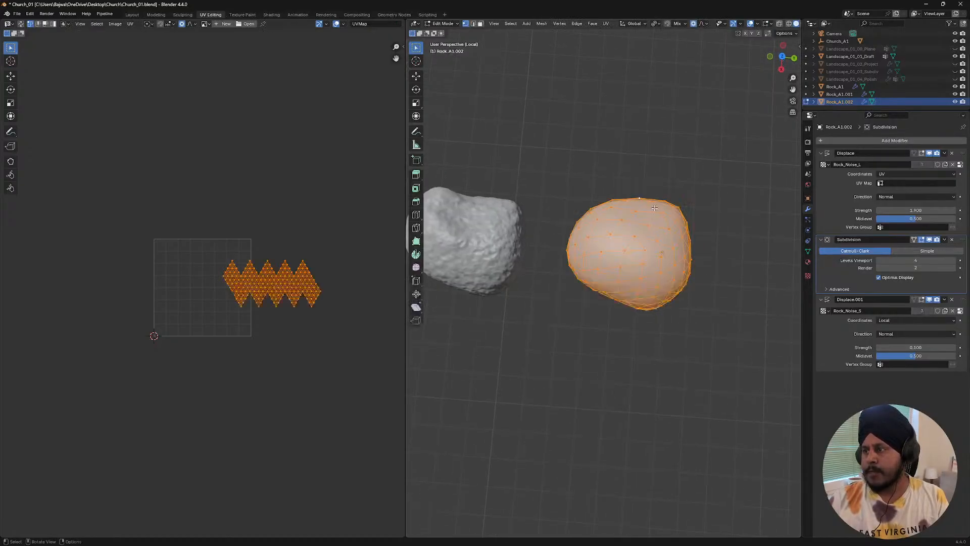
{"action": "left_click", "coordinate": [650, 313]}
{"action": "key", "text": "g"}
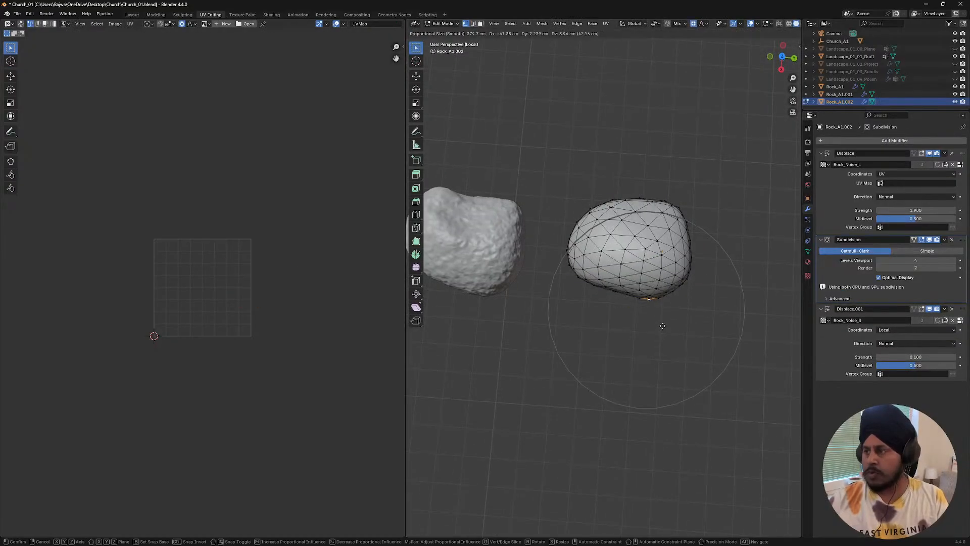
{"action": "left_click", "coordinate": [660, 320]}
{"action": "left_click", "coordinate": [670, 201]}
{"action": "key", "text": "g"}
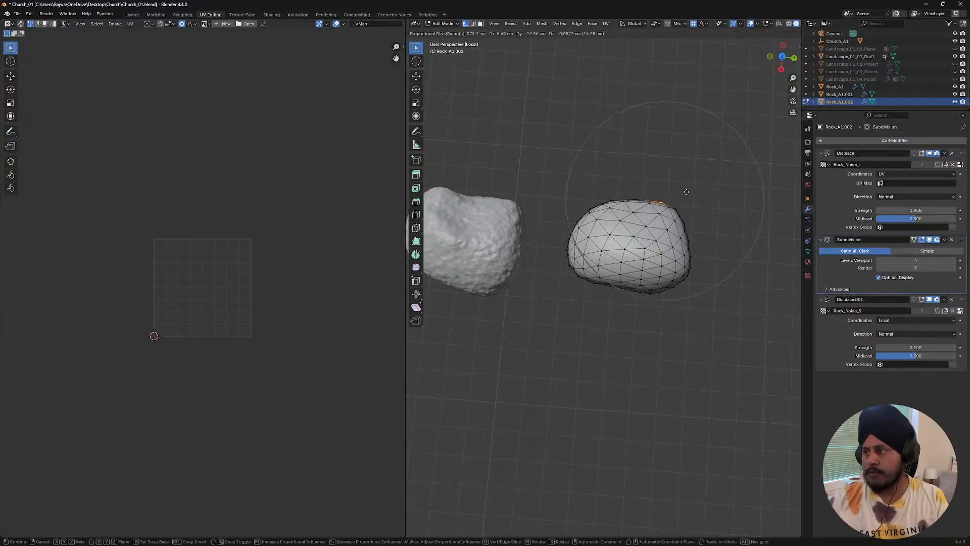
{"action": "left_click", "coordinate": [687, 193]}
- From the side, pull the third rock's lower corner outward and push its end facing the second rock inward with proportional editing
{"action": "middle_click_drag", "start_coordinate": [595, 305], "coordinate": [624, 223]}
{"action": "left_click_drag", "start_coordinate": [683, 219], "coordinate": [679, 285]}
{"action": "key", "text": "g"}
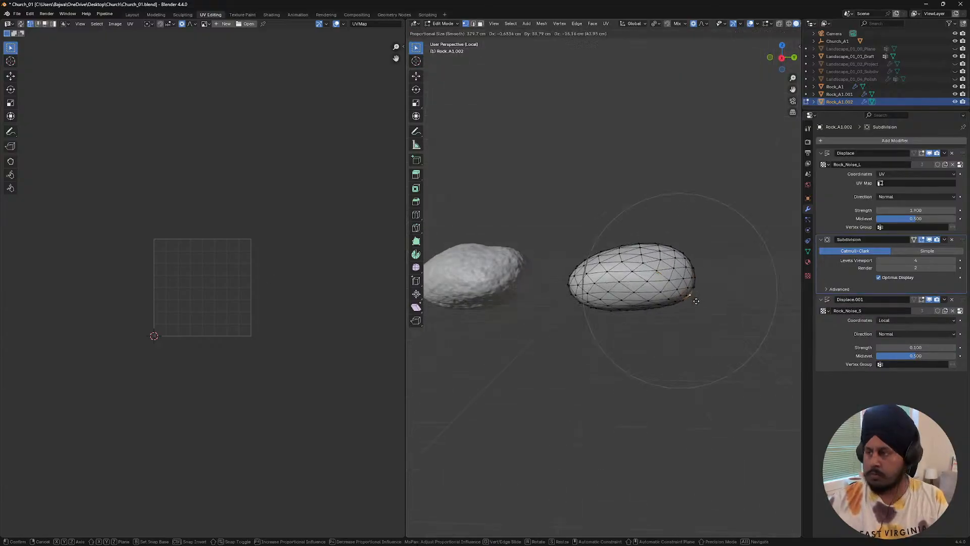
{"action": "left_click", "coordinate": [698, 303]}
{"action": "key", "text": "g"}
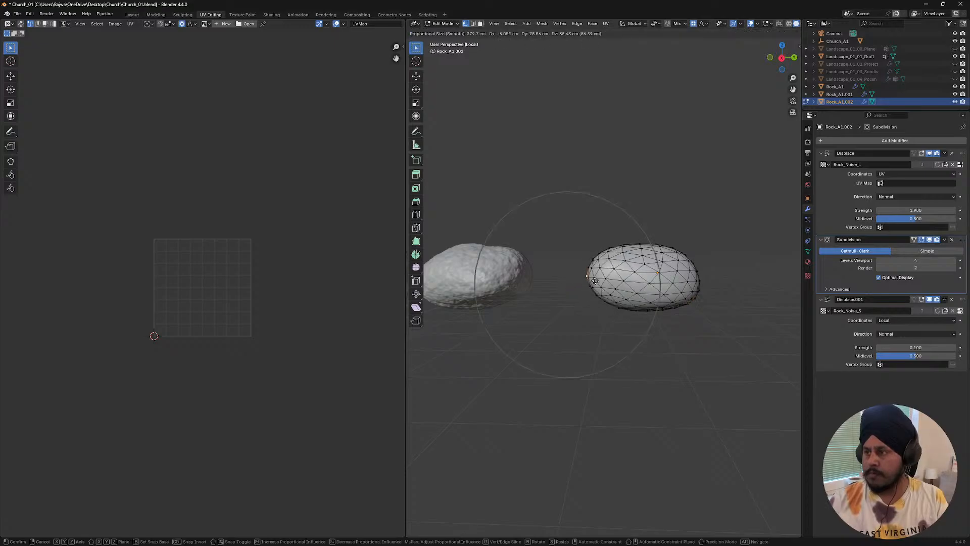
{"action": "left_click", "coordinate": [601, 288]}
- Push the third rock's upper corner nearest the second rock inward with proportional editing and return to Object Mode
{"action": "middle_click_drag", "start_coordinate": [726, 240], "coordinate": [720, 318]}
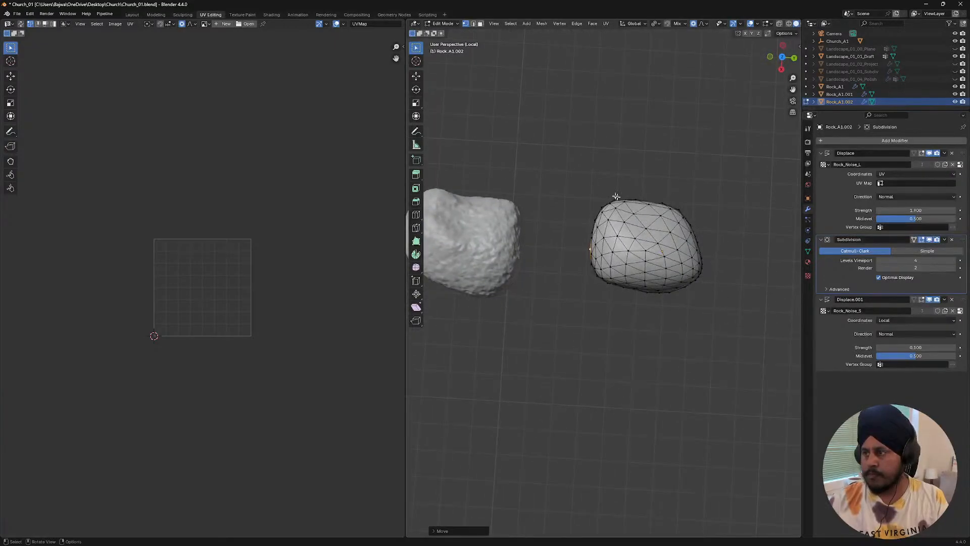
{"action": "left_click", "coordinate": [614, 202]}
{"action": "key", "text": "g"}
{"action": "left_click", "coordinate": [637, 204]}
{"action": "key", "text": "Tab"}
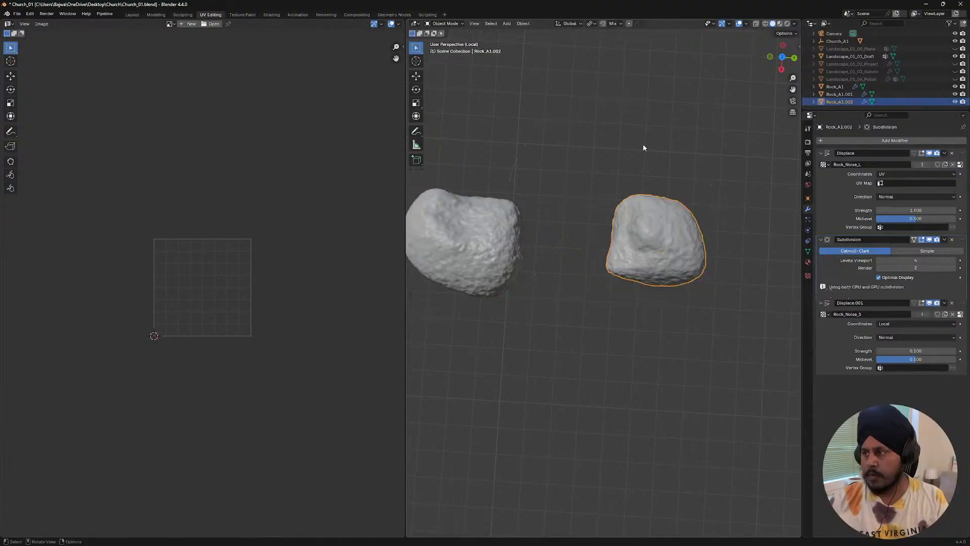
{"action": "middle_click_drag", "start_coordinate": [642, 143], "coordinate": [637, 301]}
- Set the origin of each of the three rocks to its geometry
{"action": "left_click", "coordinate": [566, 293]}
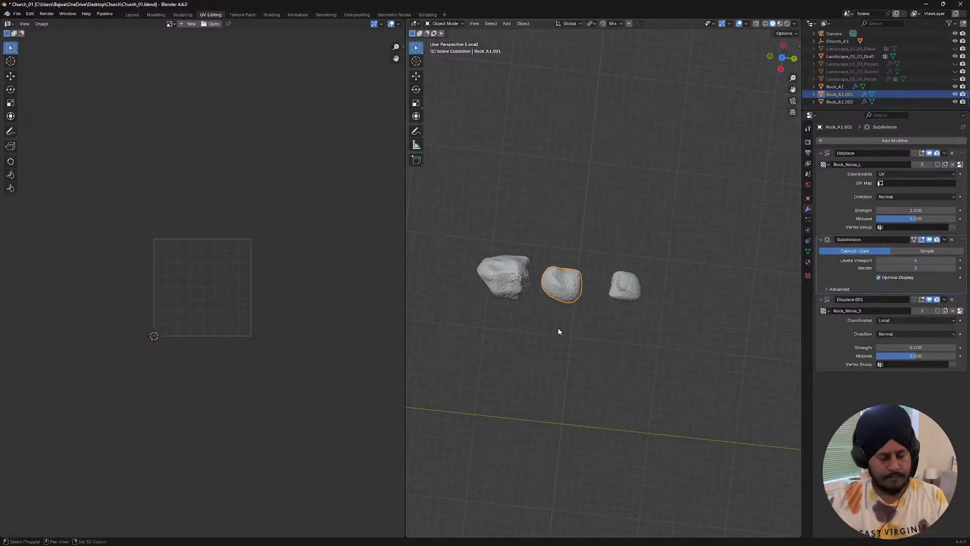
{"action": "key", "text": "shift+s"}
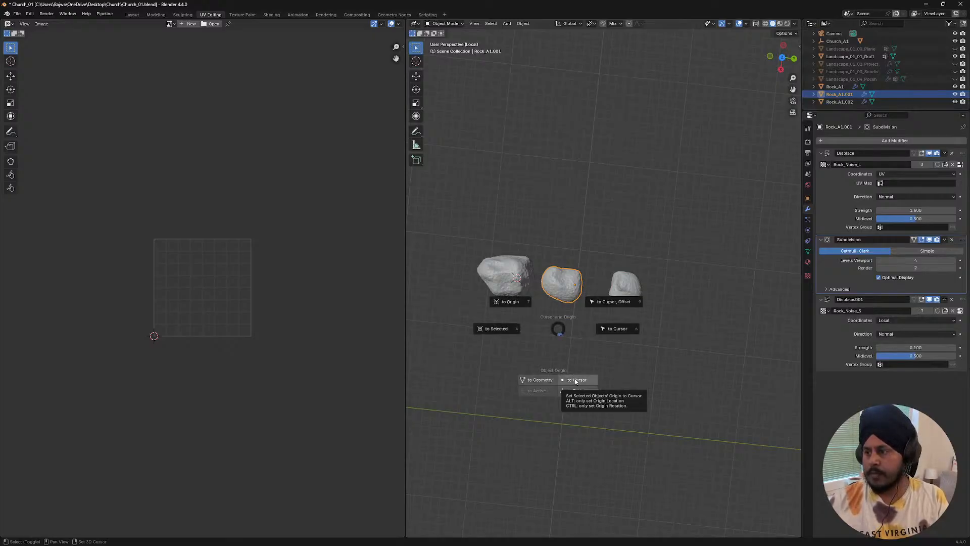
{"action": "left_click", "coordinate": [537, 379]}
{"action": "middle_click_drag", "start_coordinate": [540, 379], "coordinate": [612, 294]}
{"action": "left_click", "coordinate": [614, 293]}
{"action": "key", "text": "shift+s"}
{"action": "left_click", "coordinate": [603, 344]}
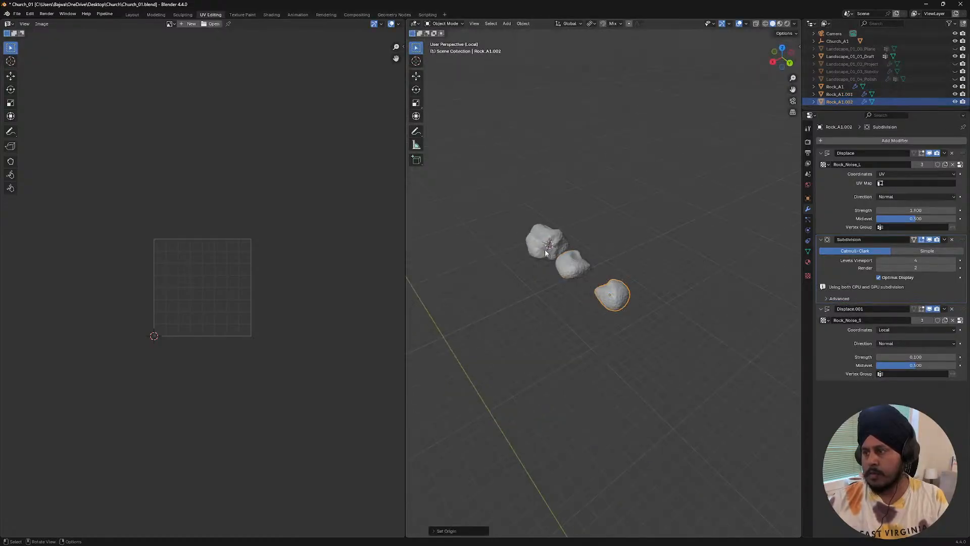
{"action": "left_click", "coordinate": [543, 247]}
{"action": "key", "text": "shift+s"}
{"action": "left_click", "coordinate": [525, 298]}
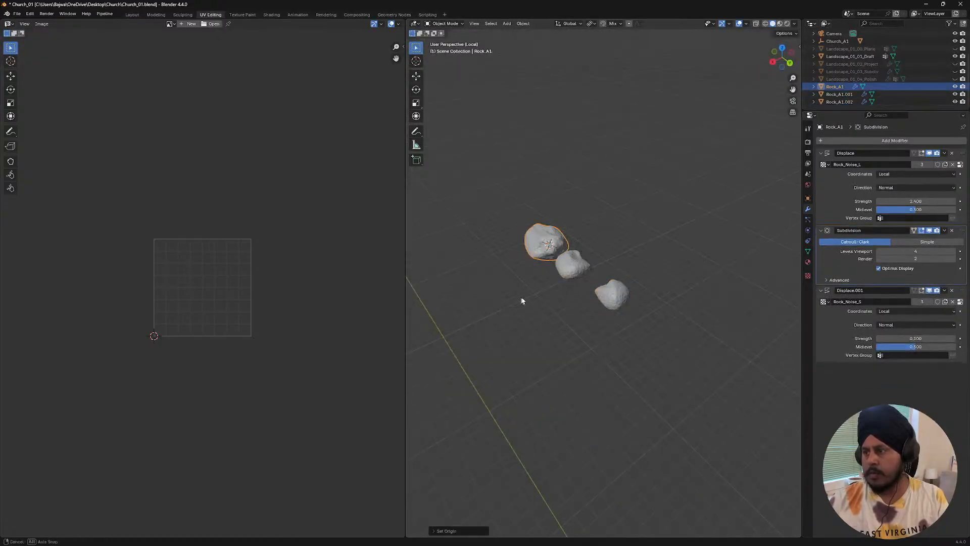
{"action": "middle_click_drag", "start_coordinate": [522, 298], "coordinate": [516, 330]}
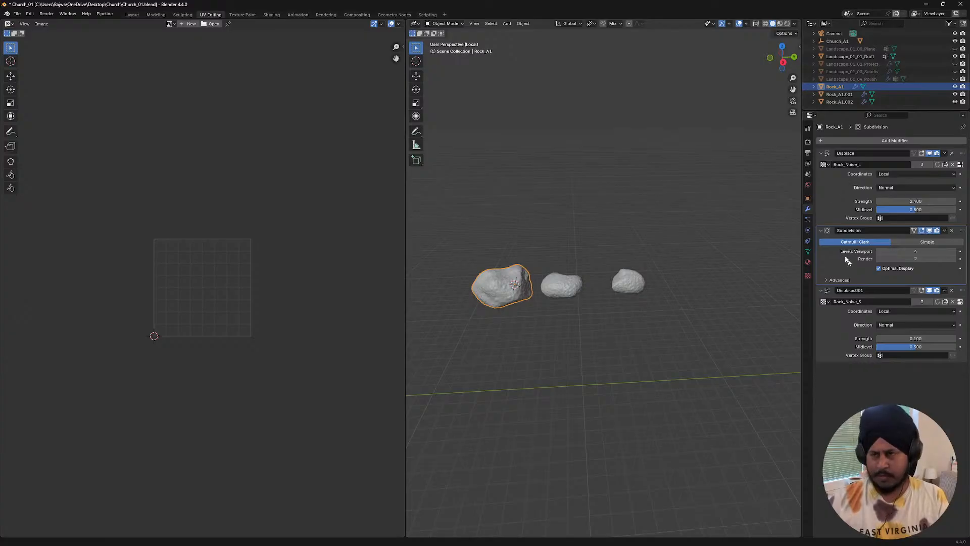
{"action": "middle_click_drag", "start_coordinate": [571, 241], "coordinate": [559, 365]}
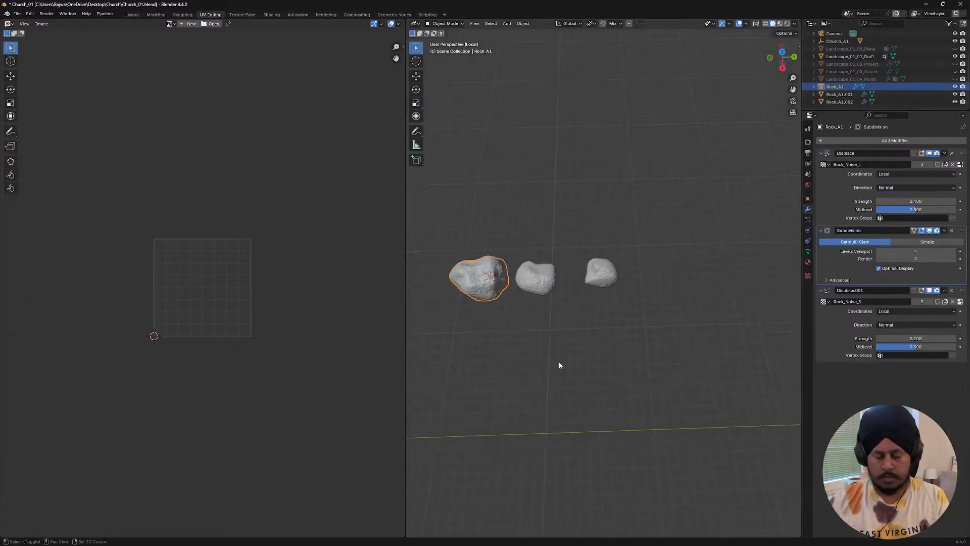
{"action": "left_click", "coordinate": [601, 278]}
{"action": "middle_click_drag", "start_coordinate": [633, 228], "coordinate": [625, 223]}
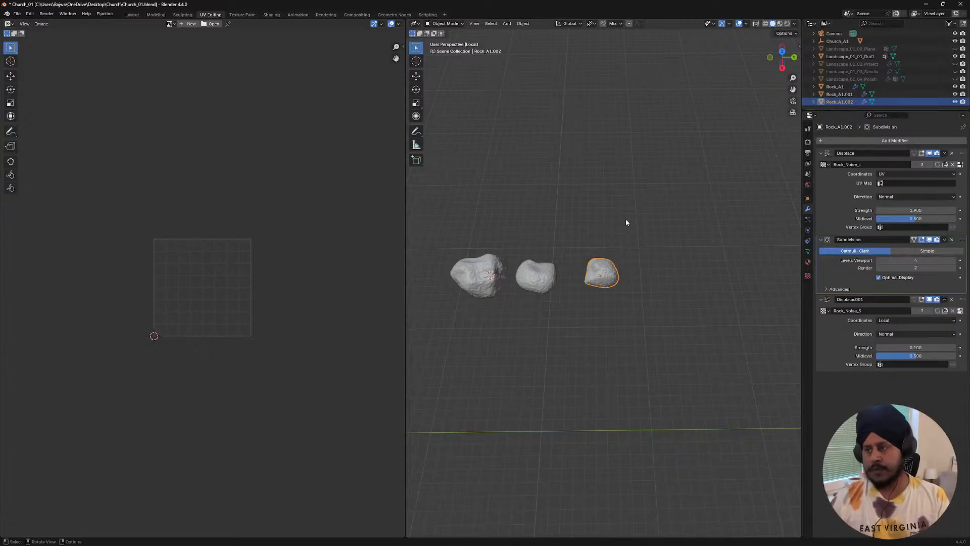
{"action": "middle_click_drag", "start_coordinate": [588, 255], "coordinate": [607, 298]}
- Place the 3D cursor on the empty ground beside the third rock and add a mesh circle there
{"action": "left_click", "coordinate": [637, 310]}
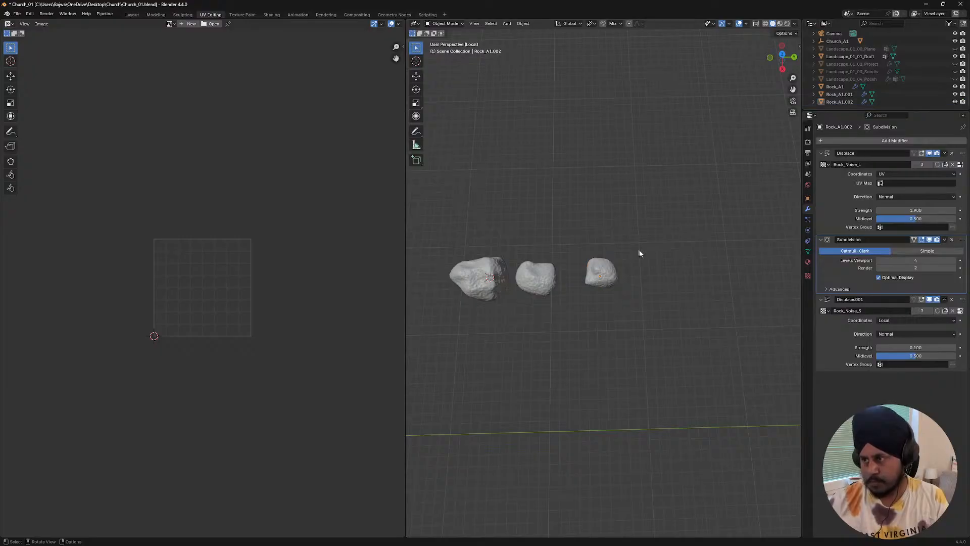
{"action": "right_click_drag", "start_coordinate": [654, 266], "coordinate": [656, 299], "text": "shift"}
{"action": "middle_click_drag", "start_coordinate": [656, 303], "coordinate": [673, 272]}
{"action": "key", "text": "shift+a"}
{"action": "mouse_move", "coordinate": [673, 273]}
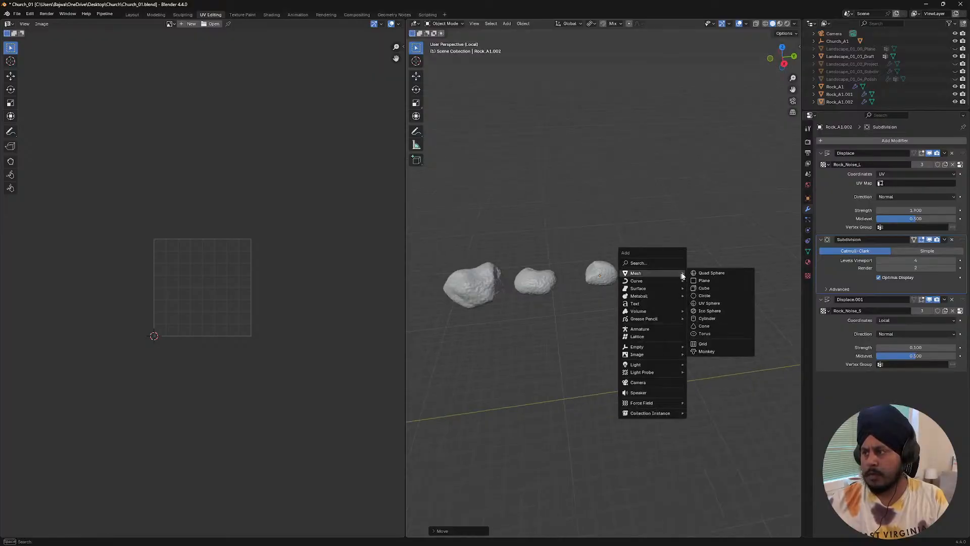
{"action": "left_click", "coordinate": [704, 295]}
{"action": "scroll", "coordinate": [687, 308], "scroll_direction": "up", "scroll_amount": 5}
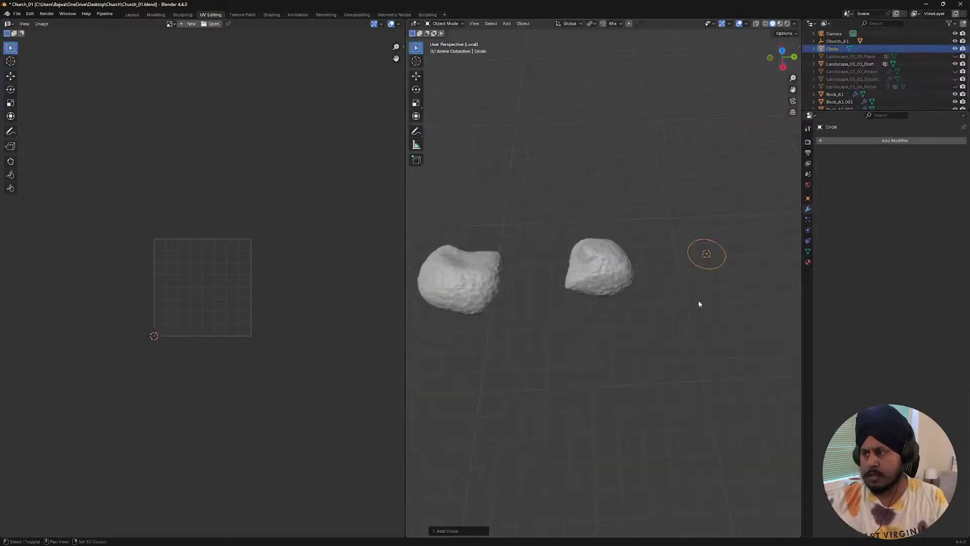
- Merge all the circle's vertices into a single point at their center and return to Object Mode
{"action": "middle_click_drag", "start_coordinate": [698, 304], "coordinate": [561, 288], "text": "shift"}
{"action": "key", "text": "Tab"}
{"action": "key", "text": "m"}
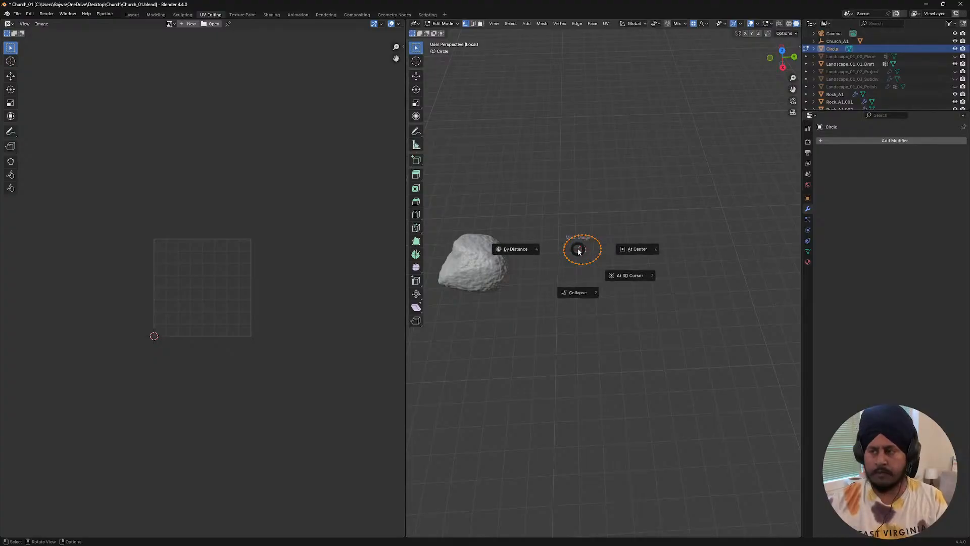
{"action": "left_click", "coordinate": [632, 250]}
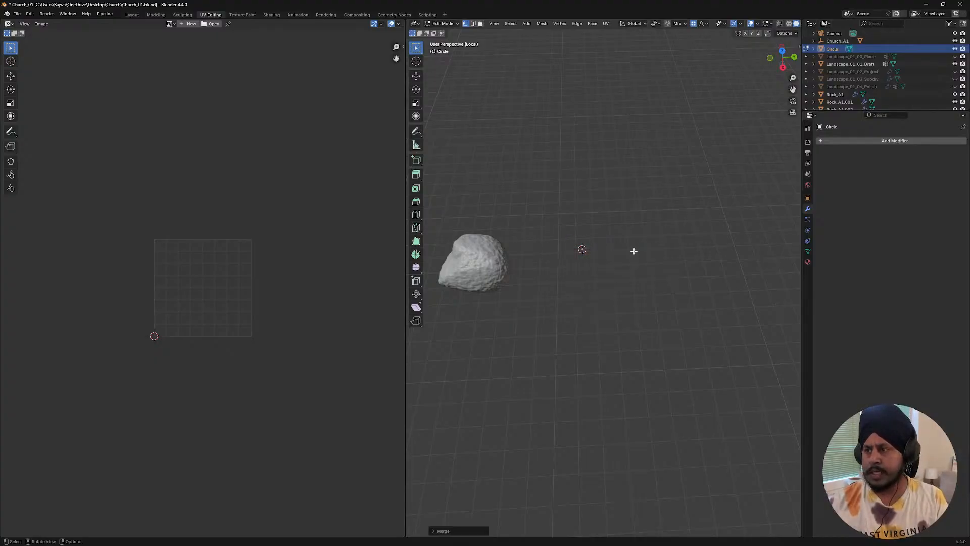
{"action": "key", "text": "Tab"}
- Switch to the Geometry Nodes workspace and rename the Circle object as Rock_E1
{"action": "left_click", "coordinate": [394, 14]}
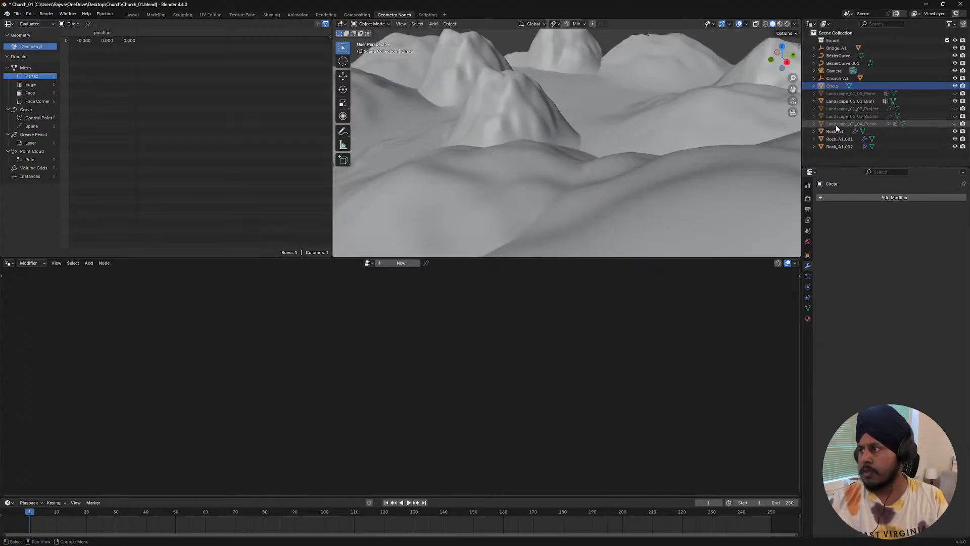
{"action": "double_click", "coordinate": [837, 146]}
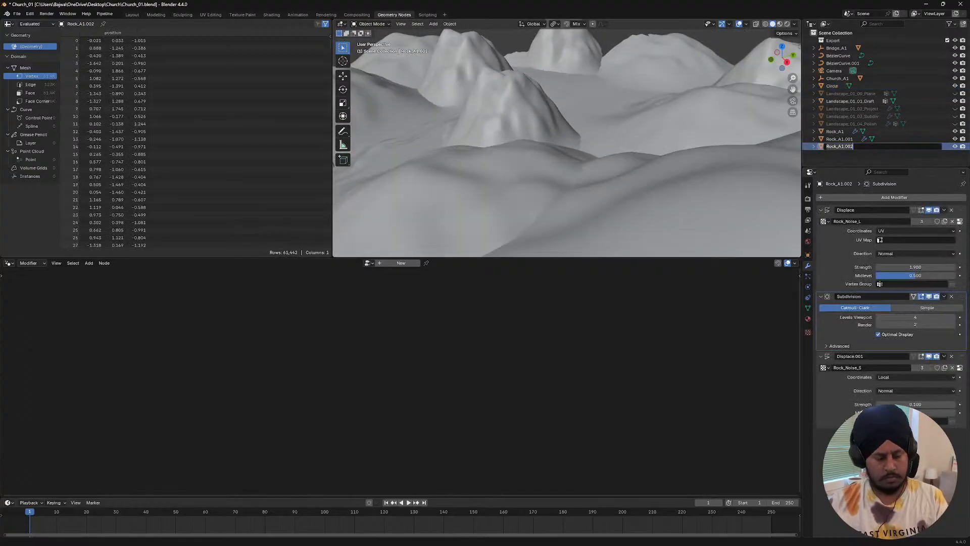
{"action": "double_click", "coordinate": [837, 85]}
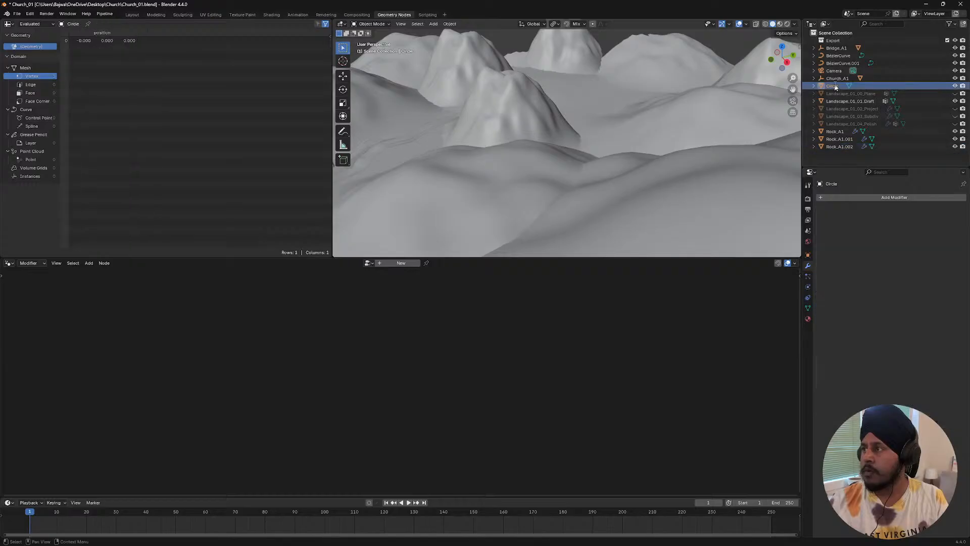
{"action": "type", "text": "Rock_A1.002"}
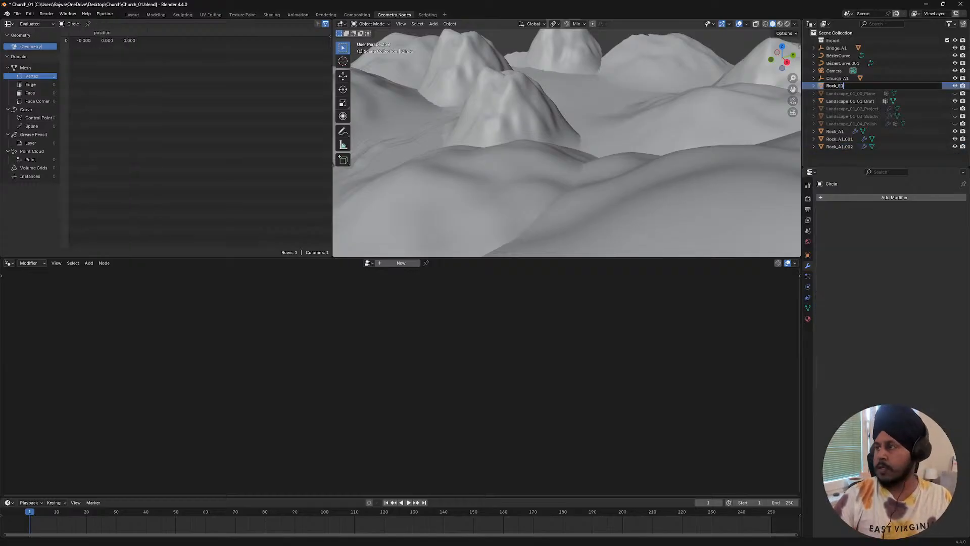
{"action": "key", "text": "Return"}
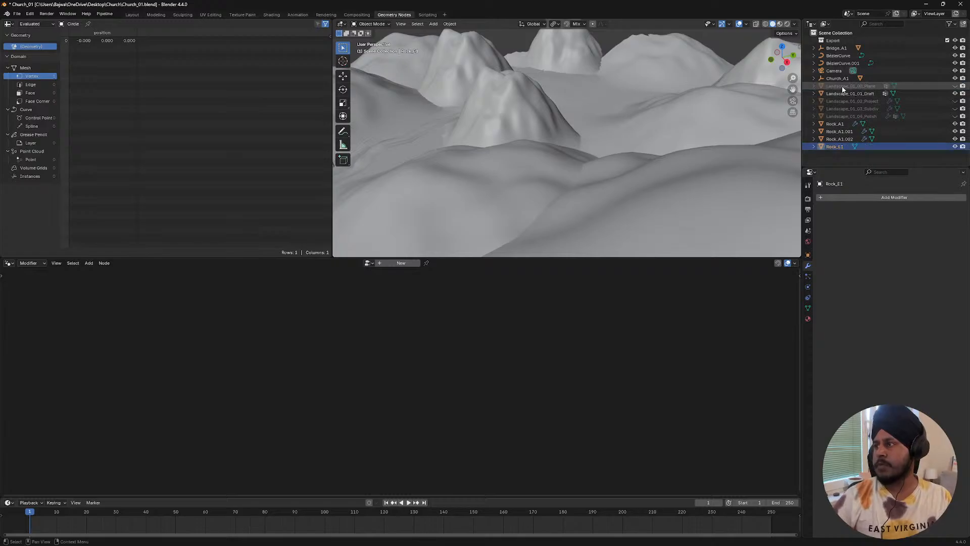
- Select Rock_E1 together with the three Rock_A1 objects and isolate them in Local View
{"action": "left_click", "coordinate": [853, 124], "text": "shift"}
{"action": "key", "text": "KP_Divide"}
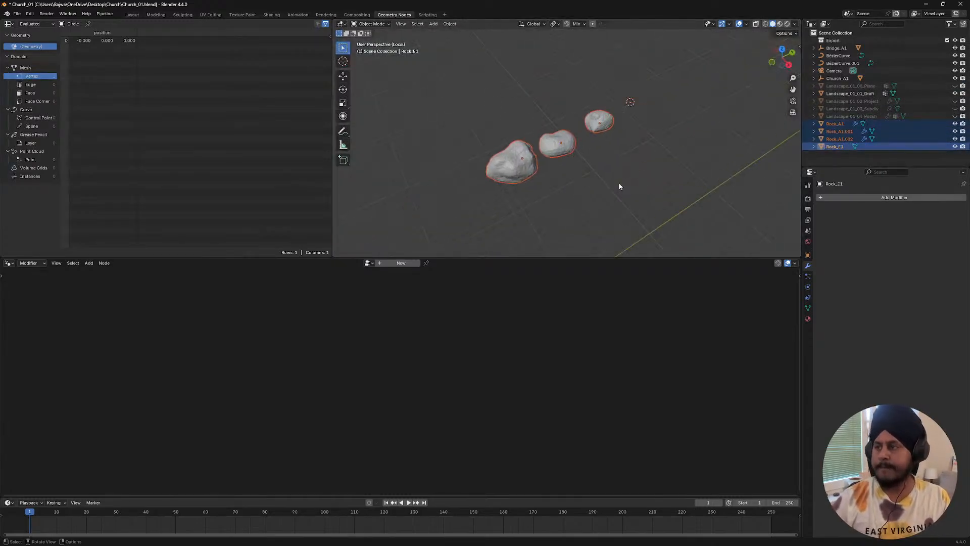
{"action": "middle_click_drag", "start_coordinate": [618, 182], "coordinate": [547, 161]}
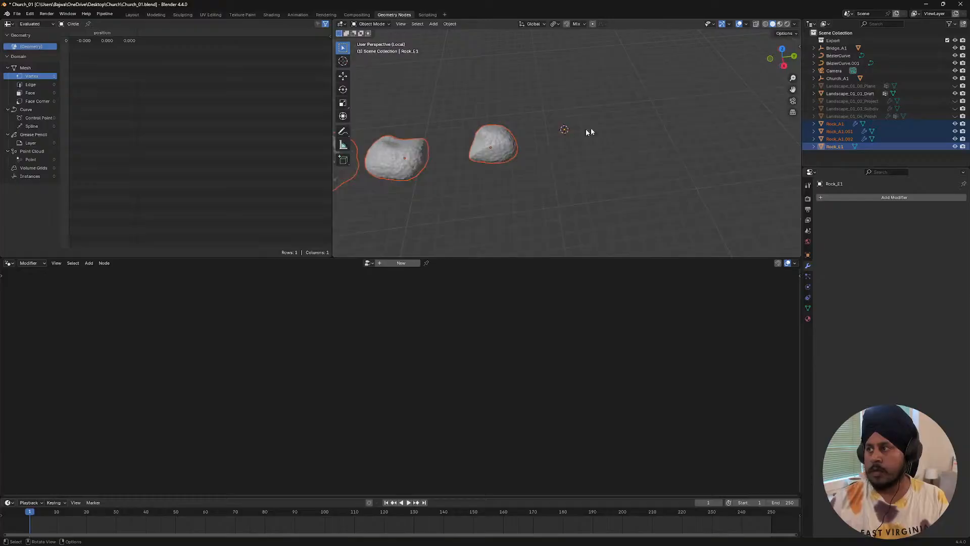
- Add a Geometry Nodes modifier with a new node group to Rock_E1 and spread its input and output nodes apart
{"action": "left_click", "coordinate": [833, 146]}
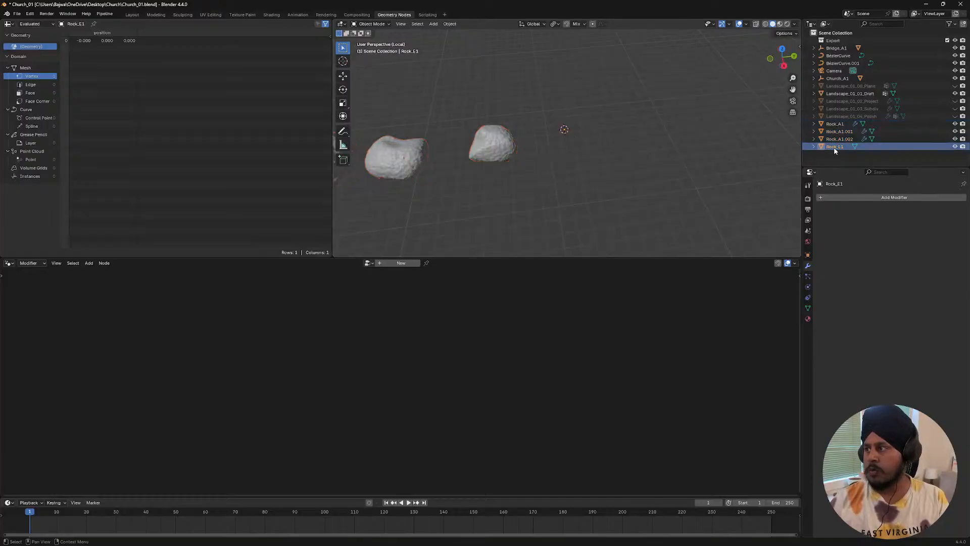
{"action": "left_click", "coordinate": [835, 197]}
{"action": "left_click", "coordinate": [828, 208]}
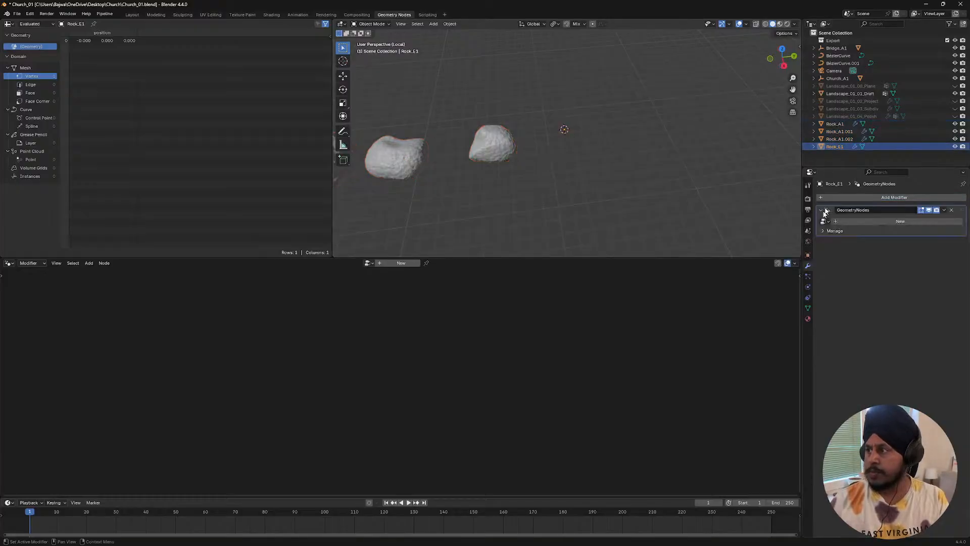
{"action": "left_click", "coordinate": [853, 223]}
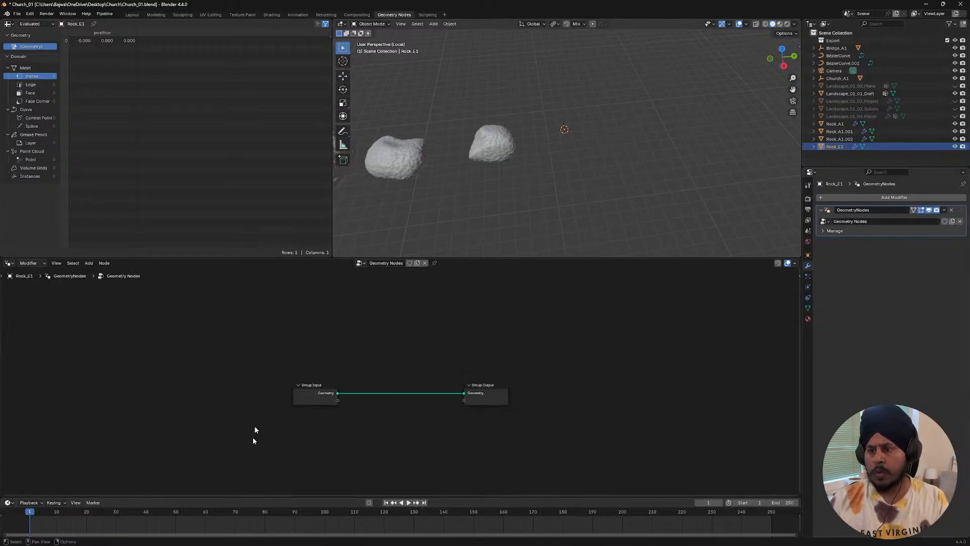
{"action": "left_click_drag", "start_coordinate": [313, 387], "coordinate": [230, 376]}
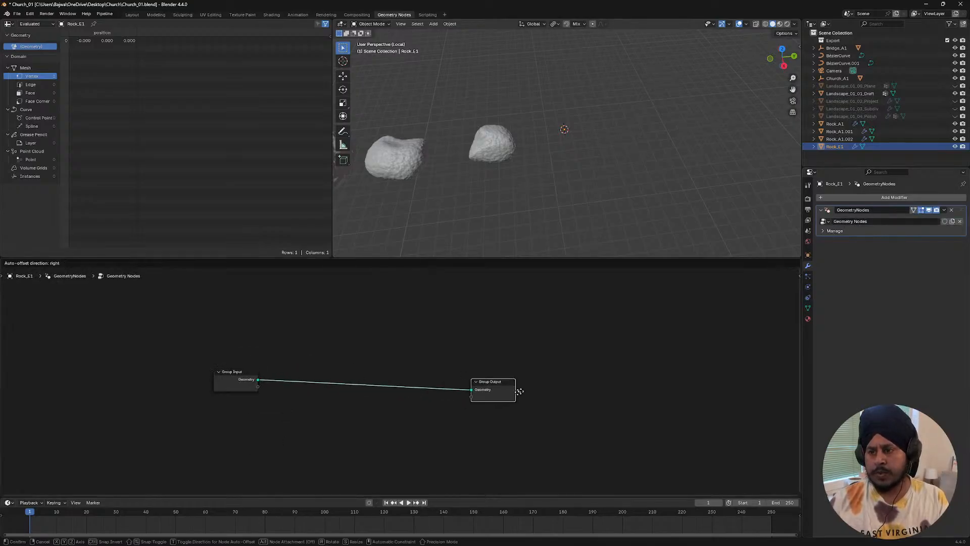
{"action": "left_click_drag", "start_coordinate": [508, 403], "coordinate": [541, 397]}
- Add a Mesh Circle node and connect its mesh to the Group Output geometry
{"action": "left_click", "coordinate": [299, 402]}
{"action": "key", "text": "F3"}
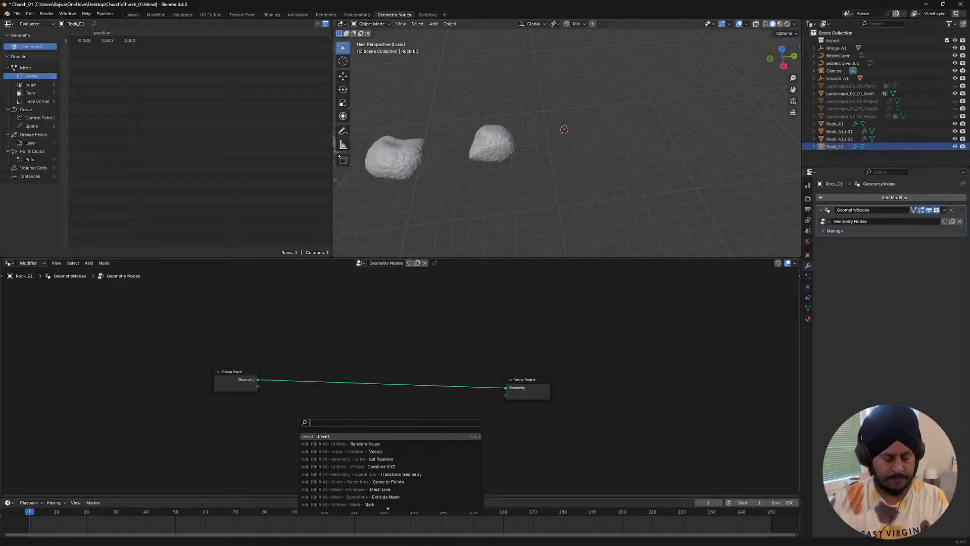
{"action": "type", "text": "cir"}
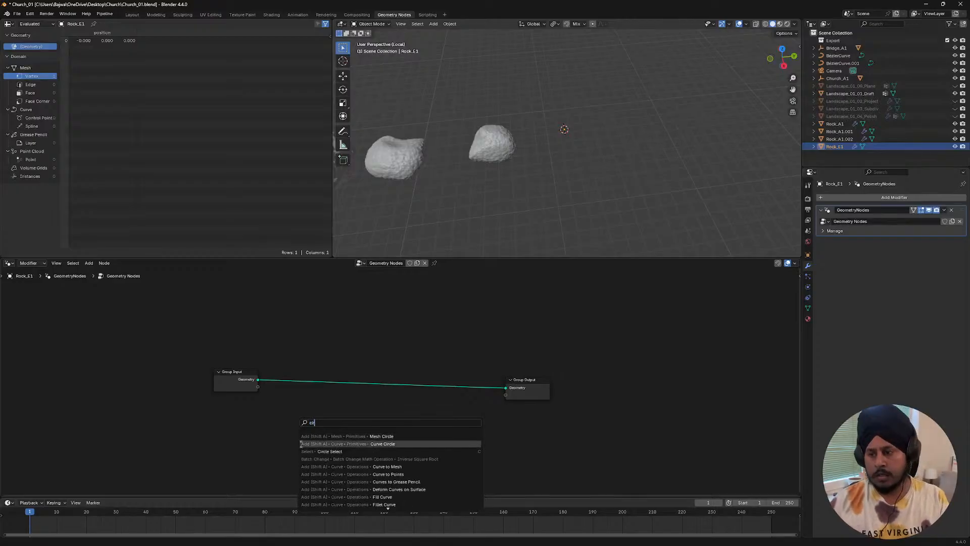
{"action": "left_click", "coordinate": [323, 436]}
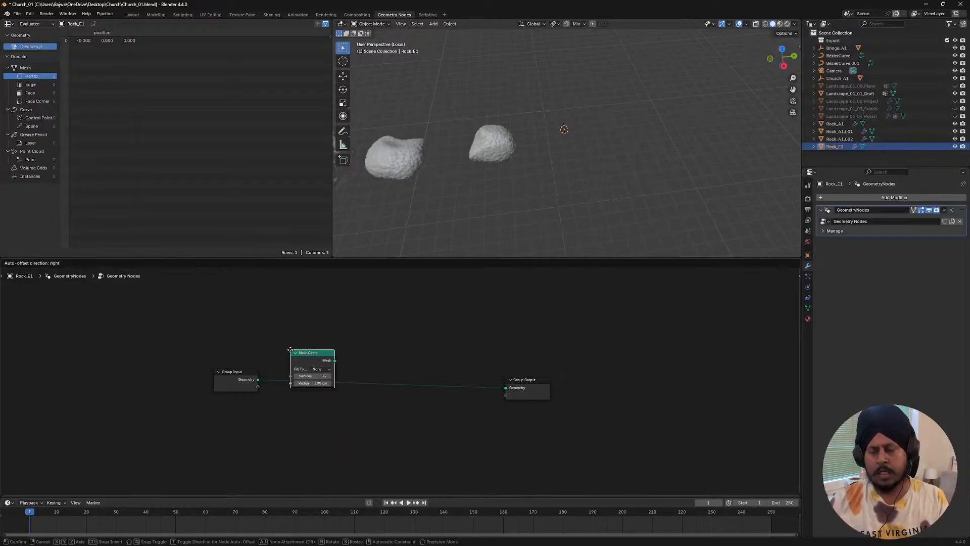
{"action": "left_click", "coordinate": [291, 352]}
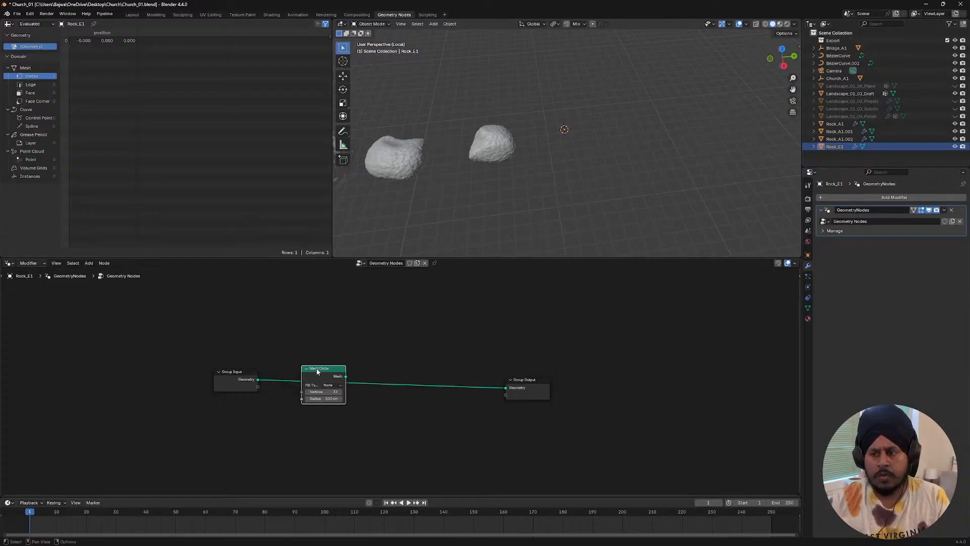
{"action": "left_click_drag", "start_coordinate": [303, 355], "coordinate": [505, 388], "text": "alt"}
- Set the Mesh Circle radius to 200 cm and its fill type to N-Gon
{"action": "middle_click_drag", "start_coordinate": [637, 166], "coordinate": [617, 166]}
{"action": "scroll", "coordinate": [581, 154], "scroll_direction": "up", "scroll_amount": 5}
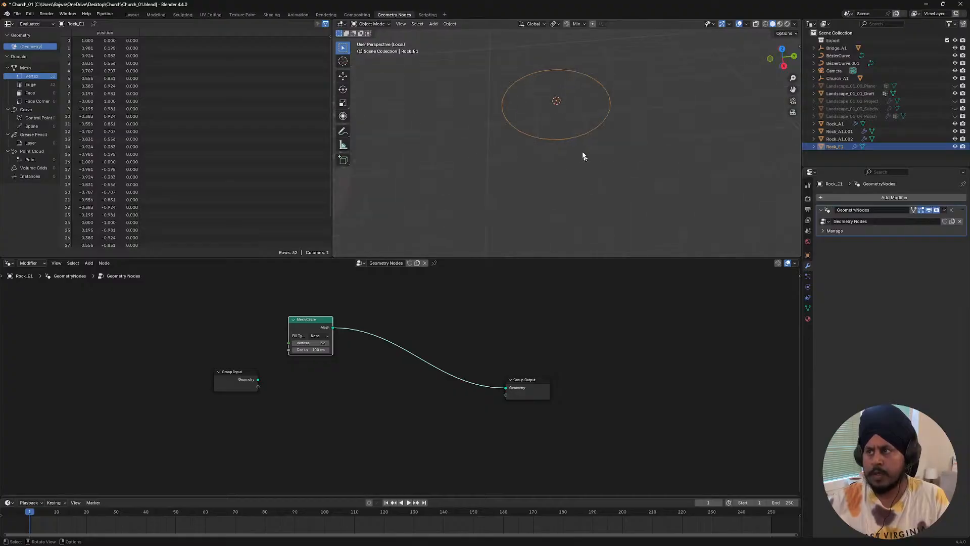
{"action": "left_click", "coordinate": [309, 350]}
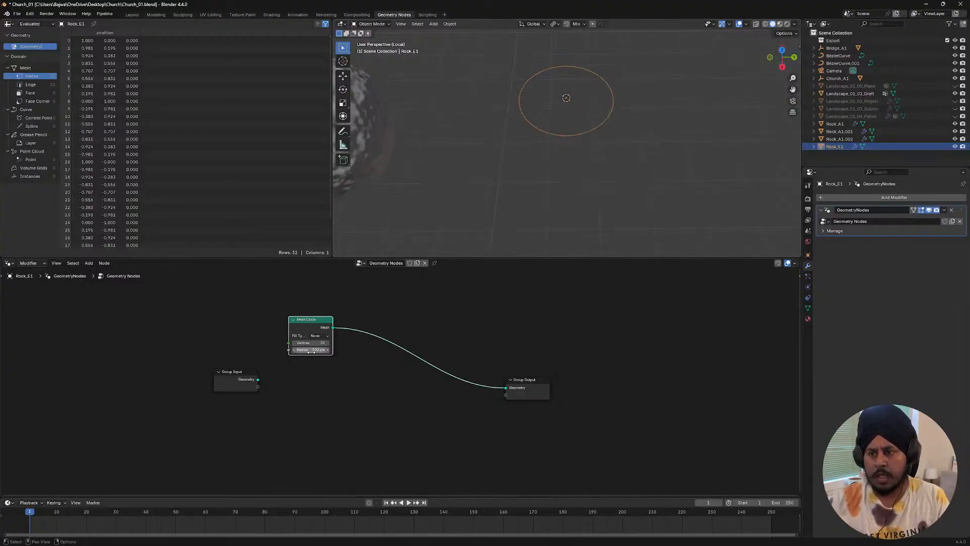
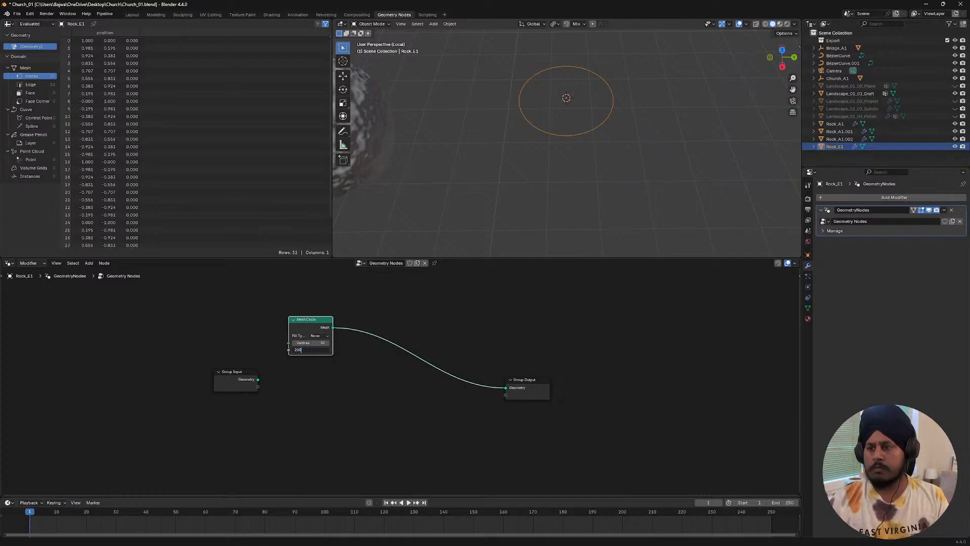
{"action": "key", "text": "Return"}
{"action": "left_click", "coordinate": [382, 376]}
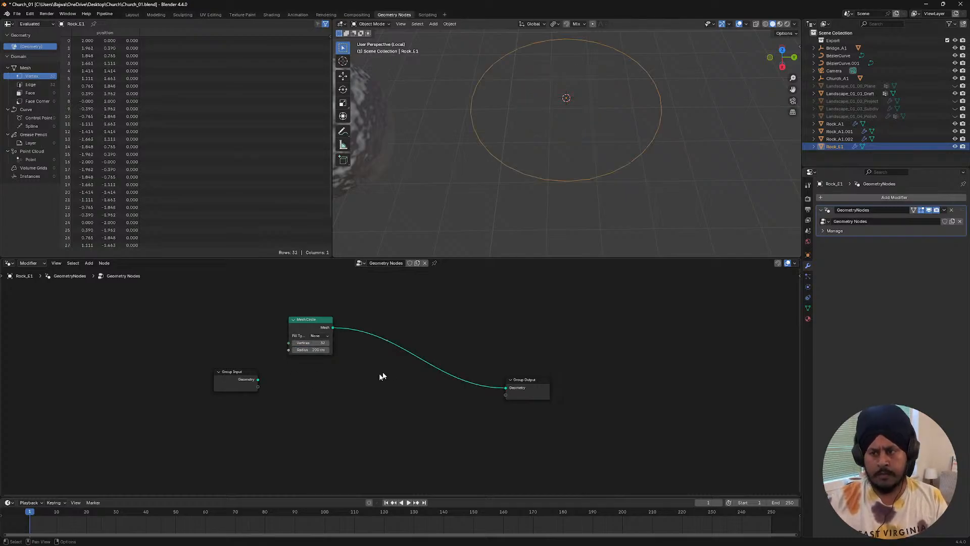
{"action": "left_click", "coordinate": [319, 337]}
{"action": "left_click", "coordinate": [318, 349]}
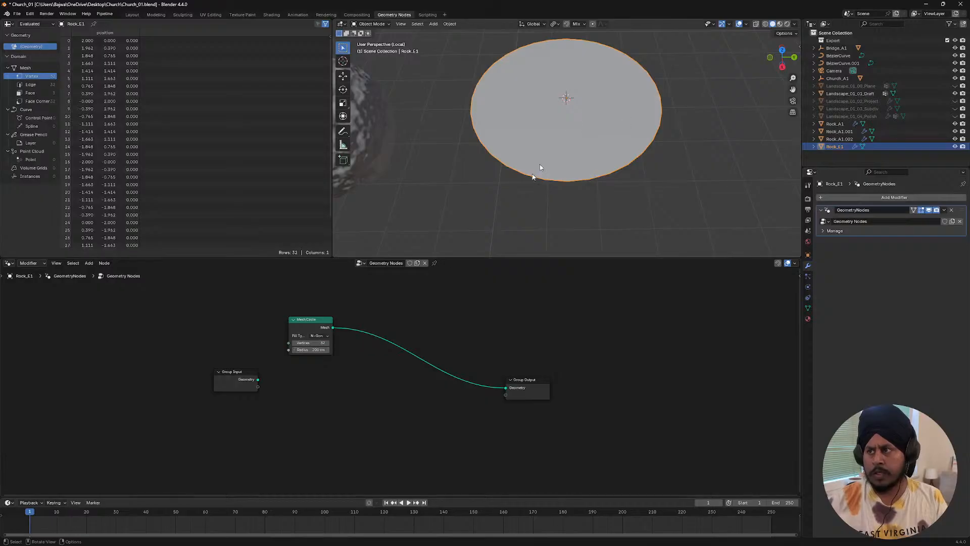
- Insert a Distribute Points on Faces node between the Mesh Circle and the Group Output
{"action": "key", "text": "F3"}
{"action": "type", "text": "dis"}
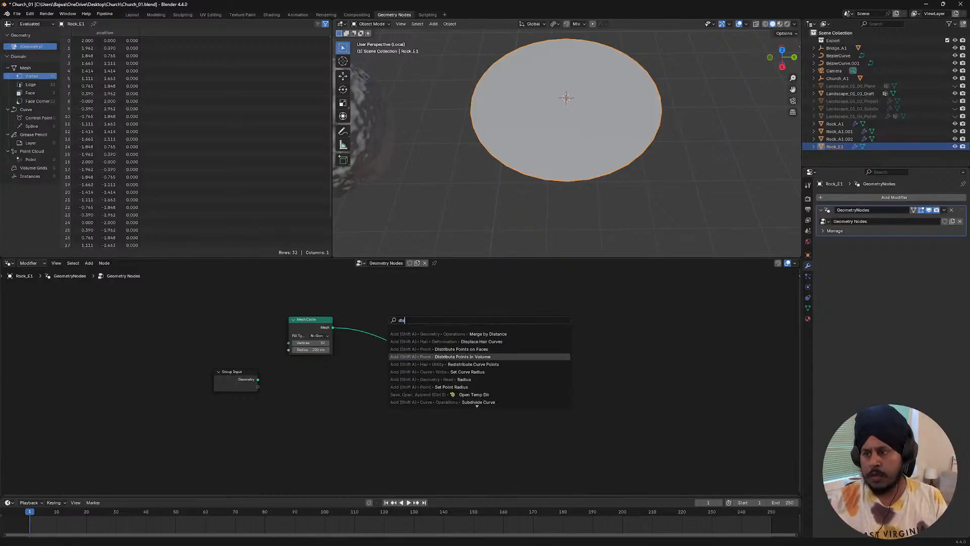
{"action": "left_click", "coordinate": [440, 349]}
{"action": "left_click", "coordinate": [380, 319]}
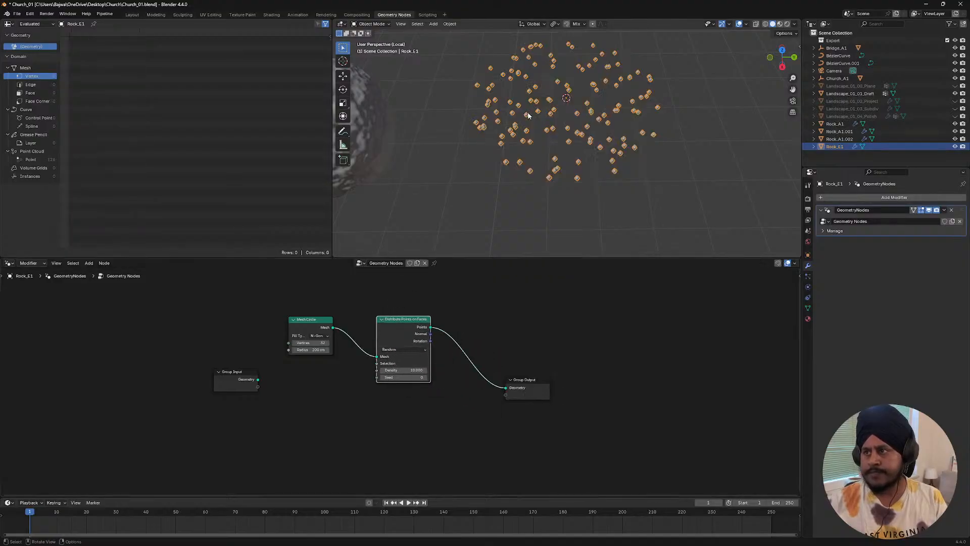
- Set the density of the random point distribution to 5
{"action": "left_click", "coordinate": [413, 370]}
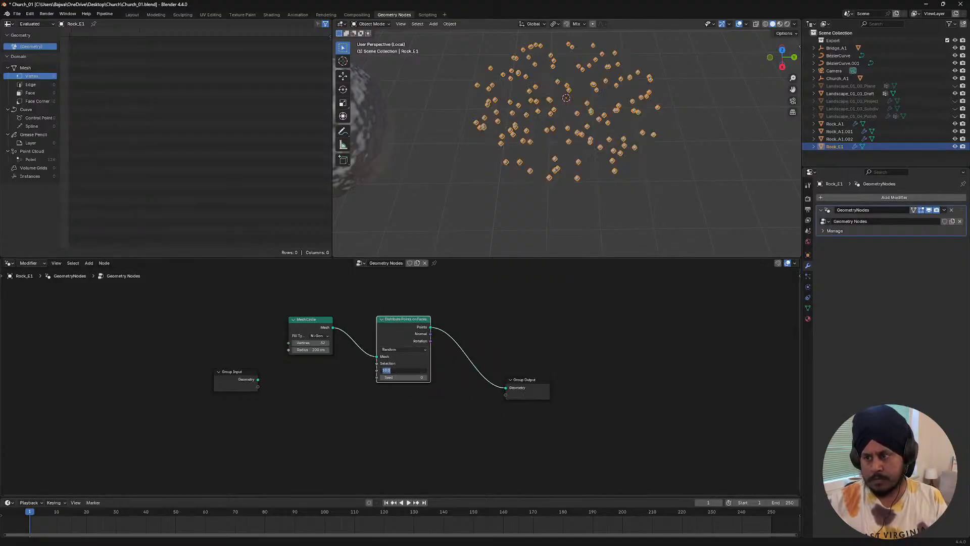
{"action": "type", "text": "5"}
{"action": "key", "text": "Return"}
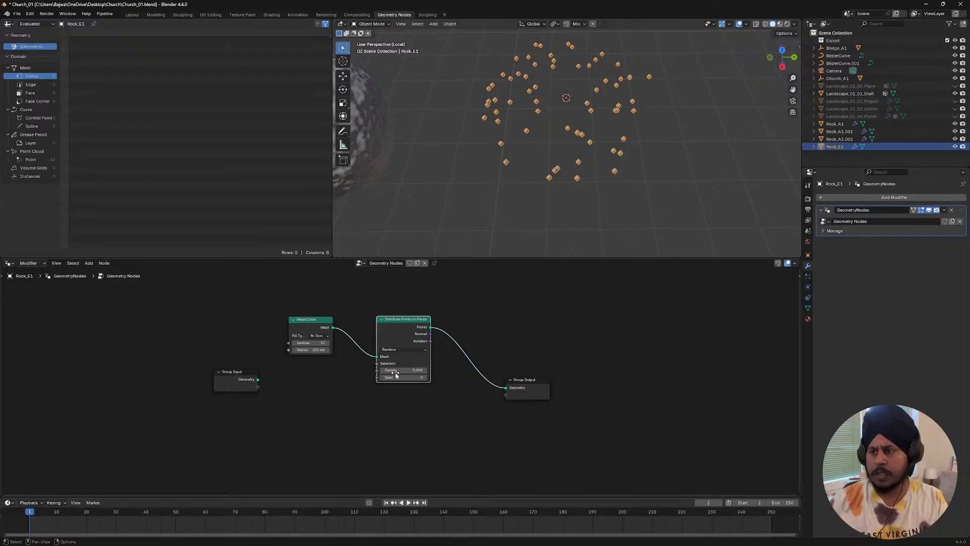
- Switch the point distribution to Poisson Disk and increase its minimum distance and maximum density
{"action": "left_click", "coordinate": [405, 348]}
{"action": "left_click", "coordinate": [402, 373]}
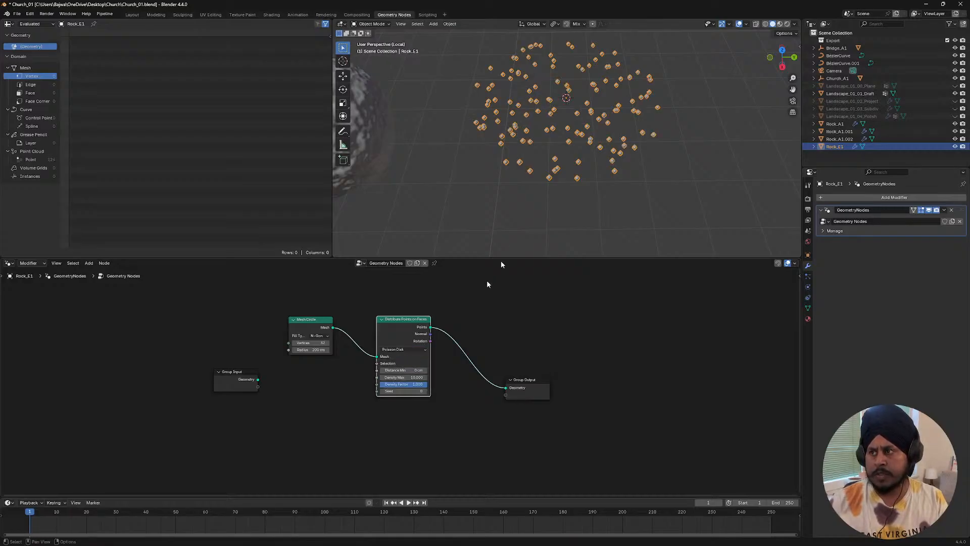
{"action": "left_click_drag", "start_coordinate": [394, 370], "coordinate": [434, 370]}
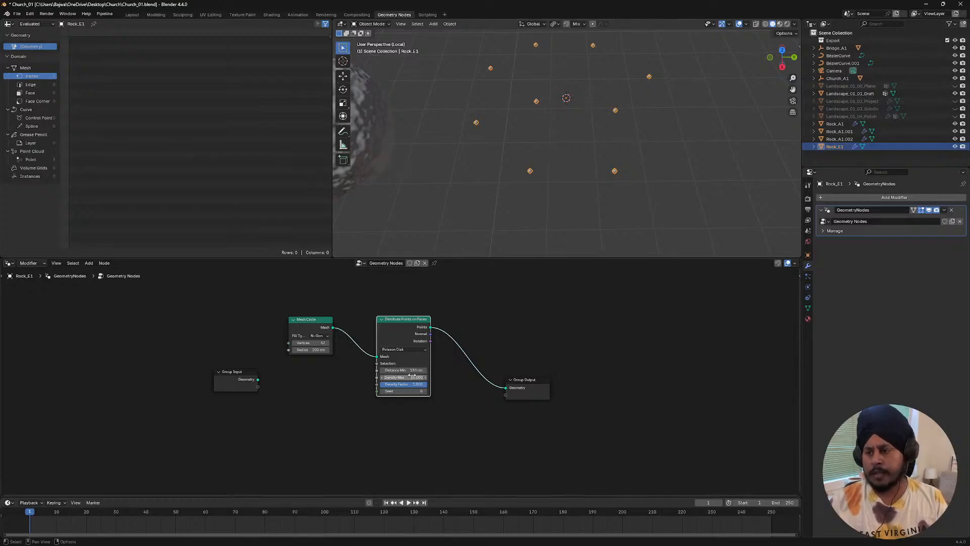
{"action": "left_click_drag", "start_coordinate": [405, 377], "coordinate": [454, 377]}
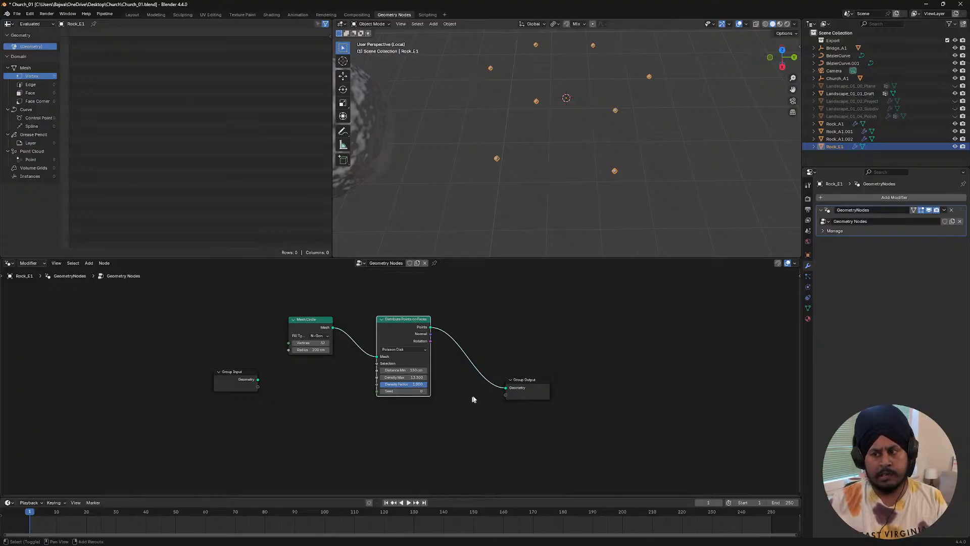
- Move the Group Output aside and insert an Instance on Points node between Distribute Points on Faces and the Group Output
{"action": "left_click_drag", "start_coordinate": [510, 389], "coordinate": [648, 318]}
{"action": "left_click", "coordinate": [570, 388]}
{"action": "key", "text": "F3"}
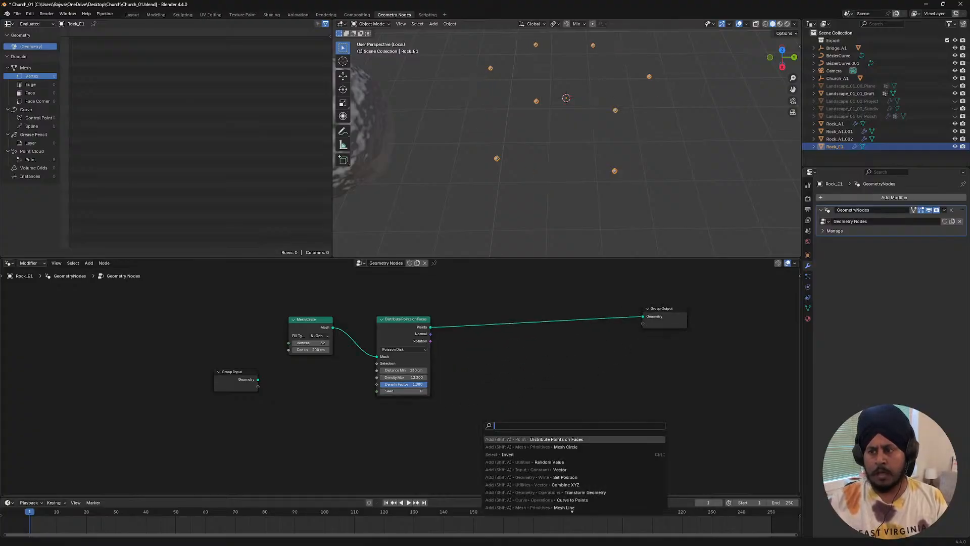
{"action": "type", "text": "ins"}
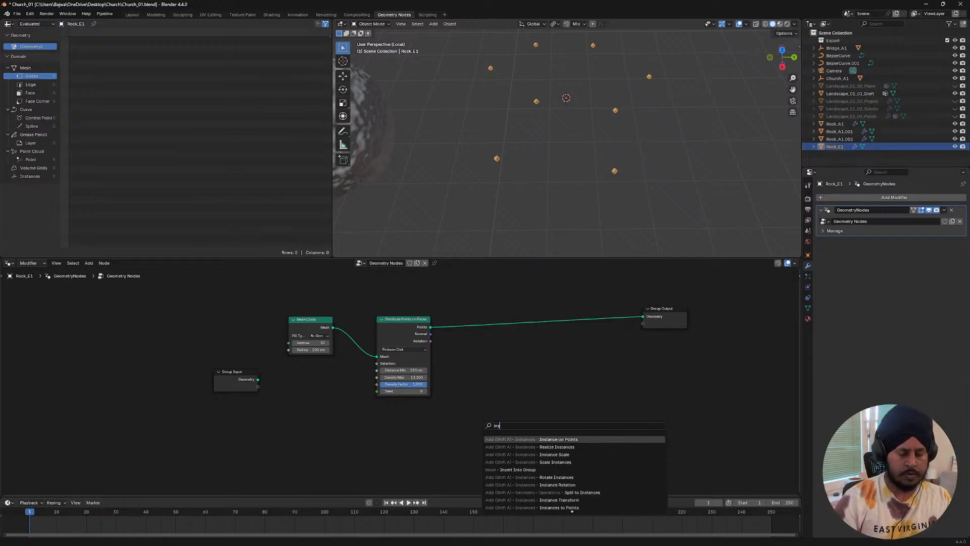
{"action": "key", "text": "Return"}
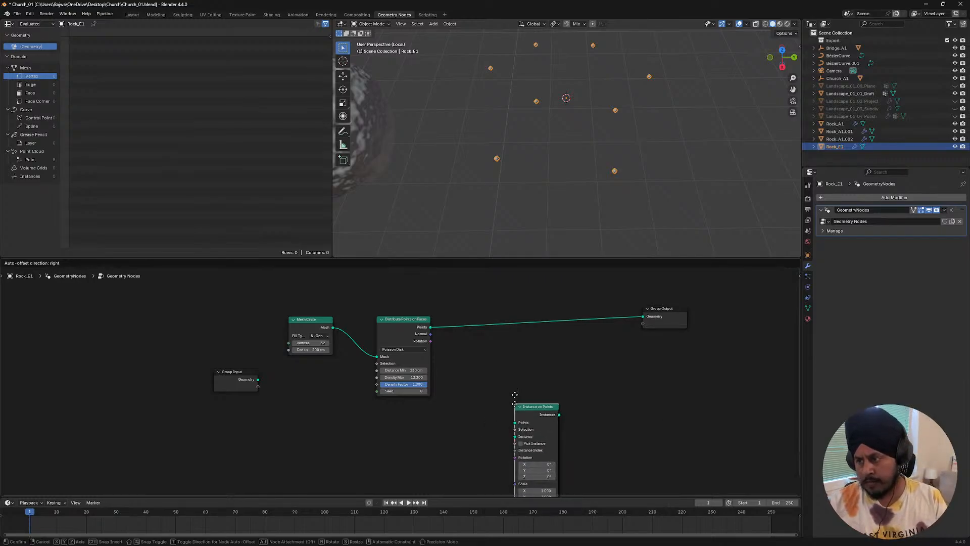
{"action": "left_click", "coordinate": [525, 316]}
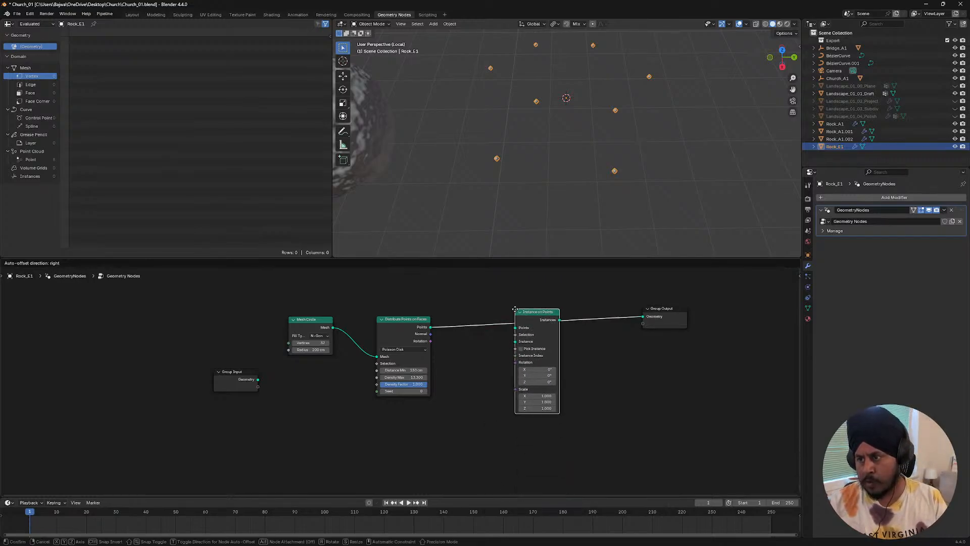
- Bring Rock_A1.002 into Rock_E1's node tree as an Object Info node and connect its Geometry to the Instance input of Instance on Points
{"action": "left_click", "coordinate": [839, 139]}
{"action": "scroll", "coordinate": [580, 185], "scroll_direction": "down", "scroll_amount": 3}
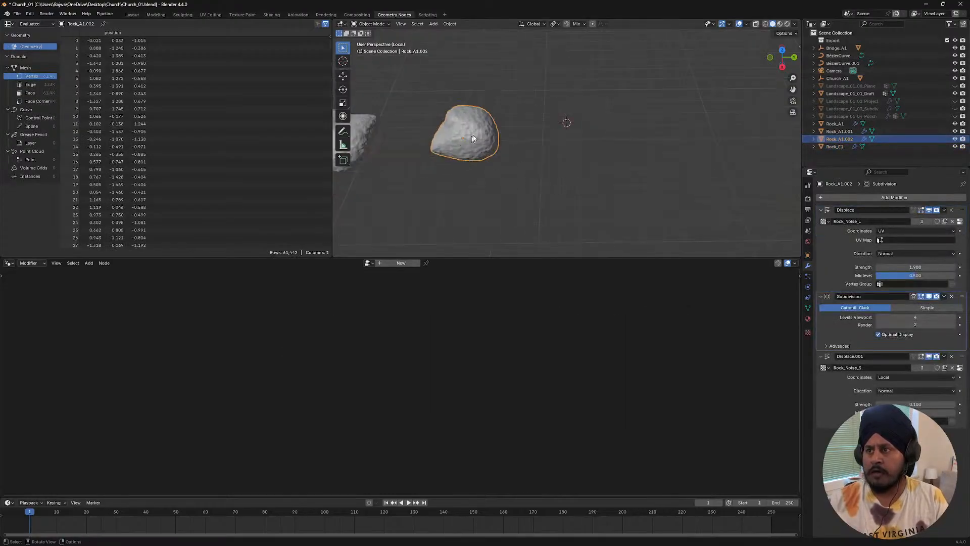
{"action": "middle_click_drag", "start_coordinate": [474, 137], "coordinate": [486, 159]}
{"action": "key", "text": "alt+Tab"}
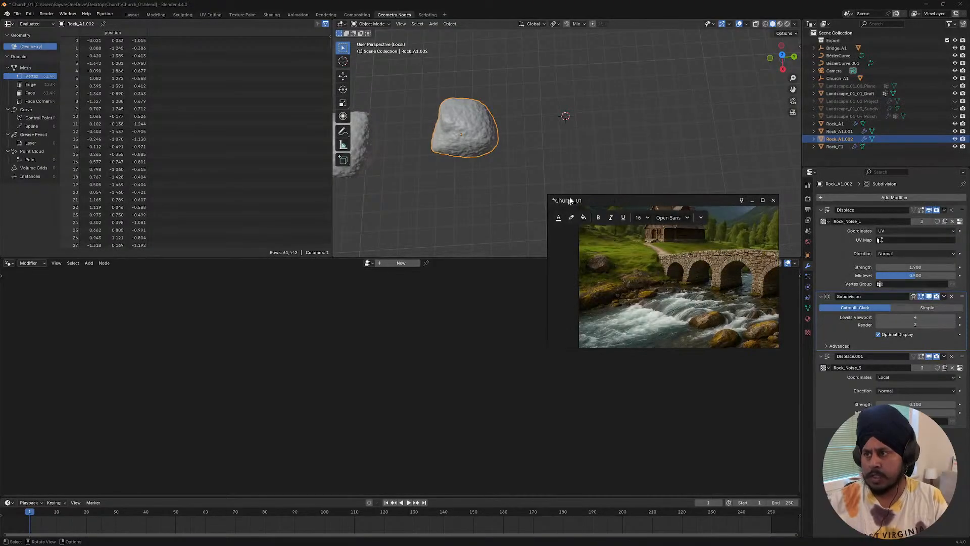
{"action": "left_click", "coordinate": [835, 147]}
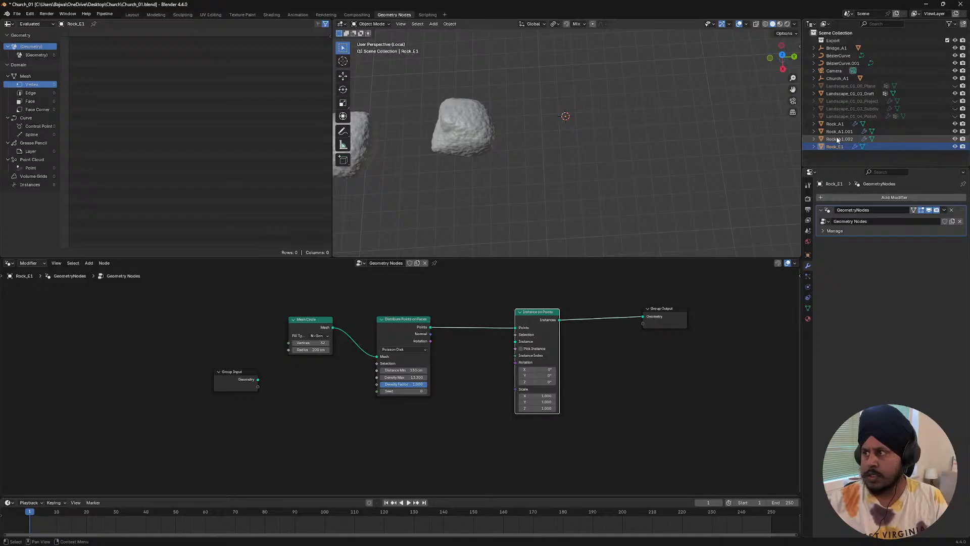
{"action": "left_click_drag", "start_coordinate": [837, 140], "coordinate": [515, 342]}
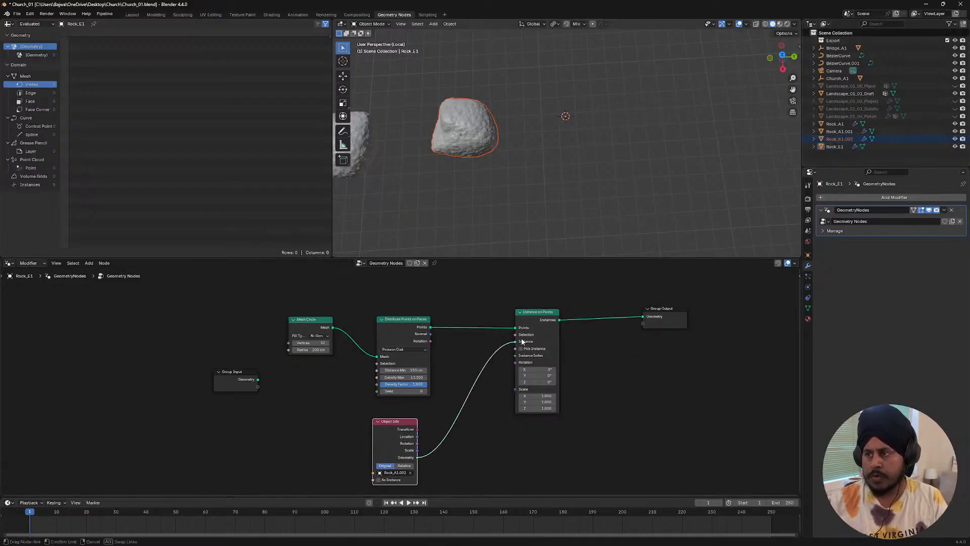
{"action": "mouse_move", "coordinate": [556, 141]}
{"action": "middle_mouse_down"}
{"action": "mouse_move", "coordinate": [559, 89]}
{"action": "mouse_move", "coordinate": [553, 153]}
{"action": "mouse_move", "coordinate": [558, 133]}
{"action": "middle_mouse_up"}
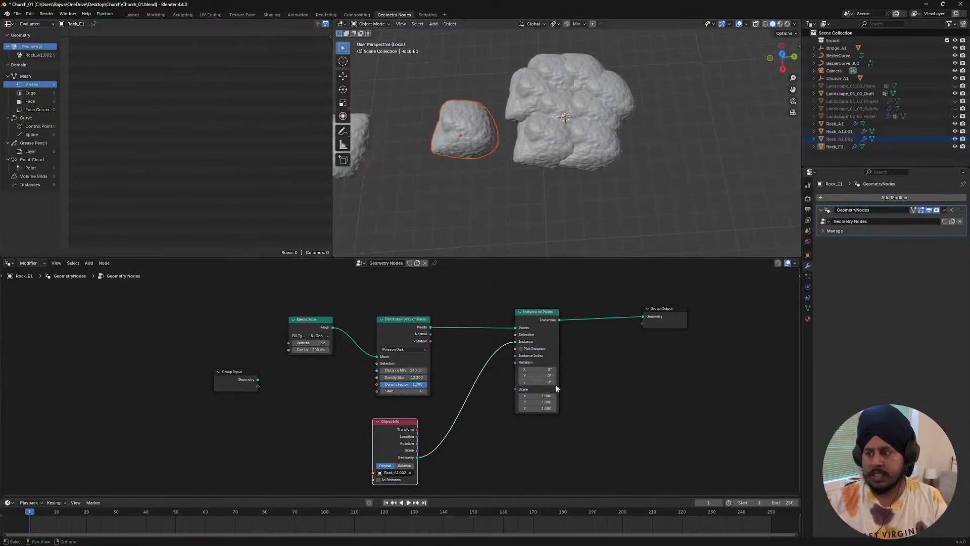
- Reduce the instance scale to 0.320 on X, Y and Z in the Instance on Points node
{"action": "left_click_drag", "start_coordinate": [543, 395], "coordinate": [495, 408]}
{"action": "scroll", "coordinate": [581, 164], "scroll_direction": "up", "scroll_amount": 5}
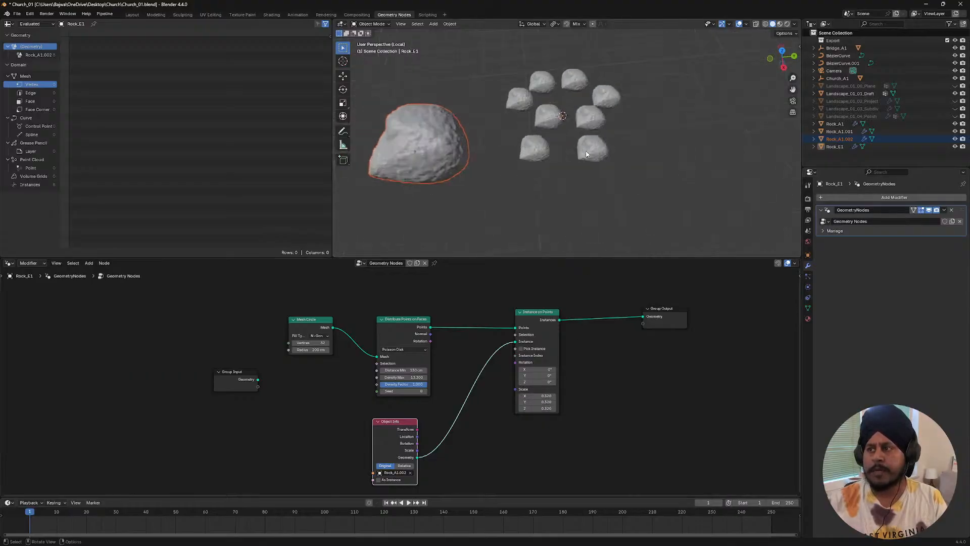
{"action": "middle_click_drag", "start_coordinate": [397, 423], "coordinate": [385, 405]}
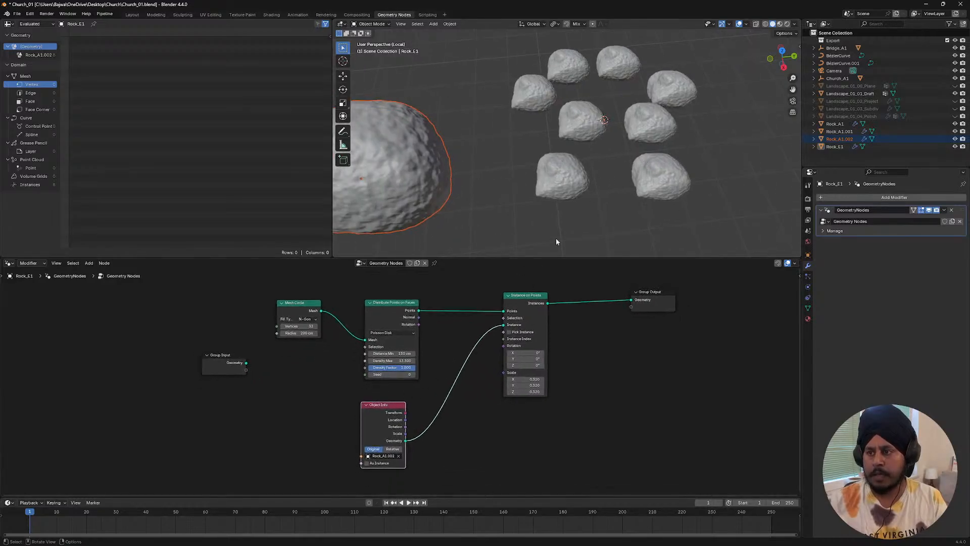
{"action": "scroll", "coordinate": [571, 207], "scroll_direction": "down", "scroll_amount": 4}
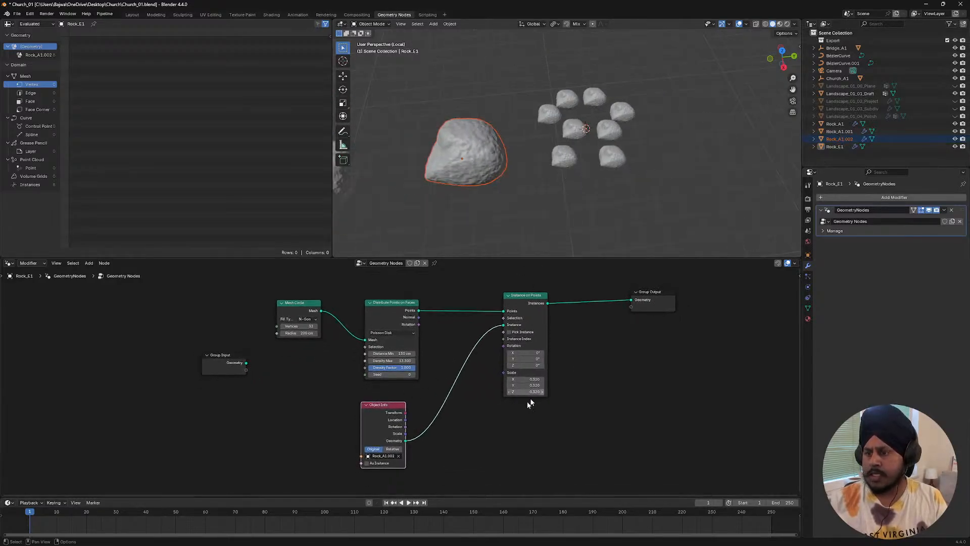
- Try Rock_A1.001 as the instanced object in the Object Info node
{"action": "left_click", "coordinate": [398, 456]}
{"action": "left_click", "coordinate": [386, 456]}
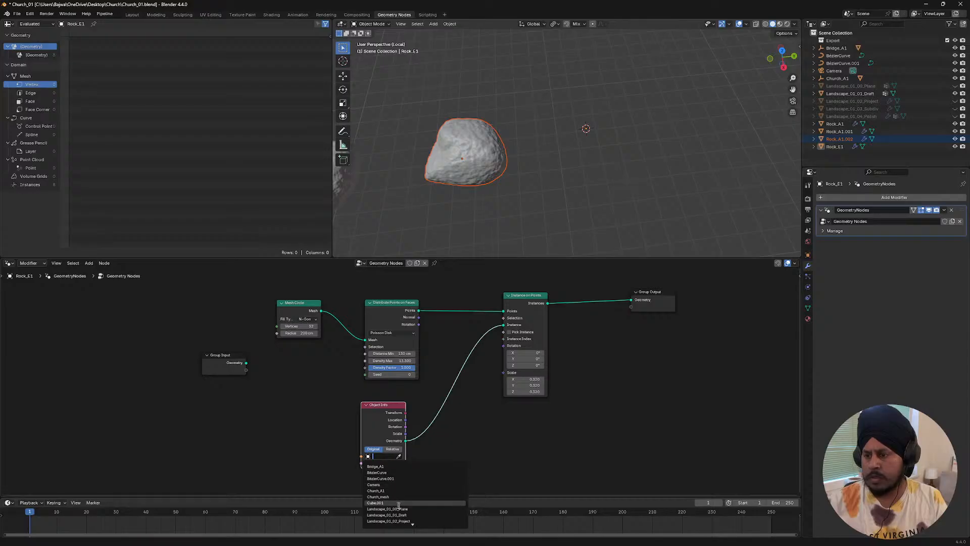
{"action": "left_click", "coordinate": [398, 456]}
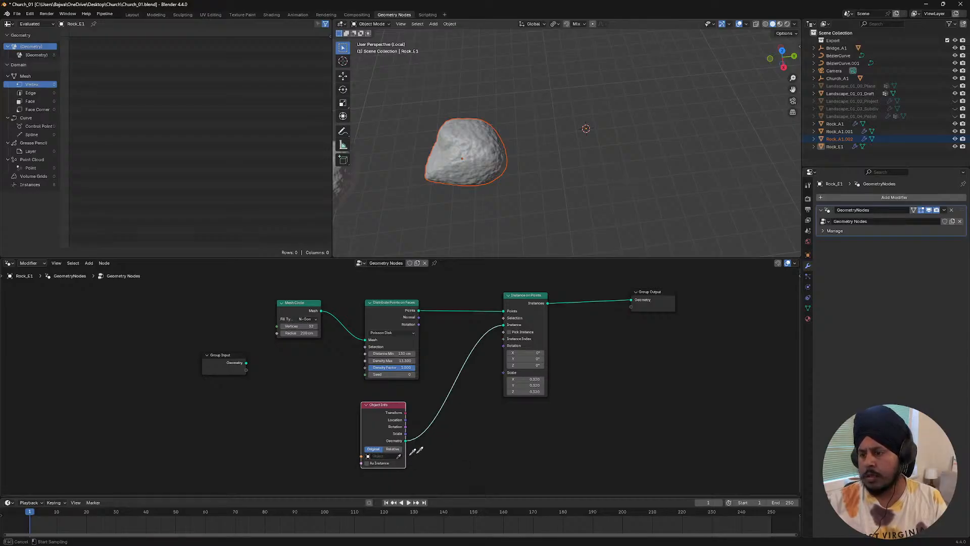
{"action": "left_click", "coordinate": [884, 130]}
{"action": "middle_click_drag", "start_coordinate": [538, 137], "coordinate": [706, 138]}
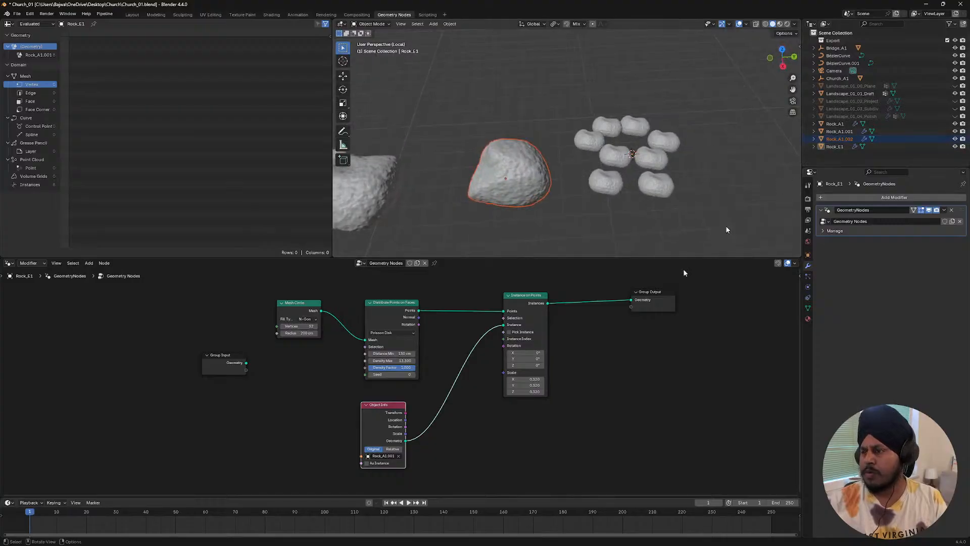
- Return the Object Info node's source object to Rock_A1.002
{"action": "left_click", "coordinate": [398, 456]}
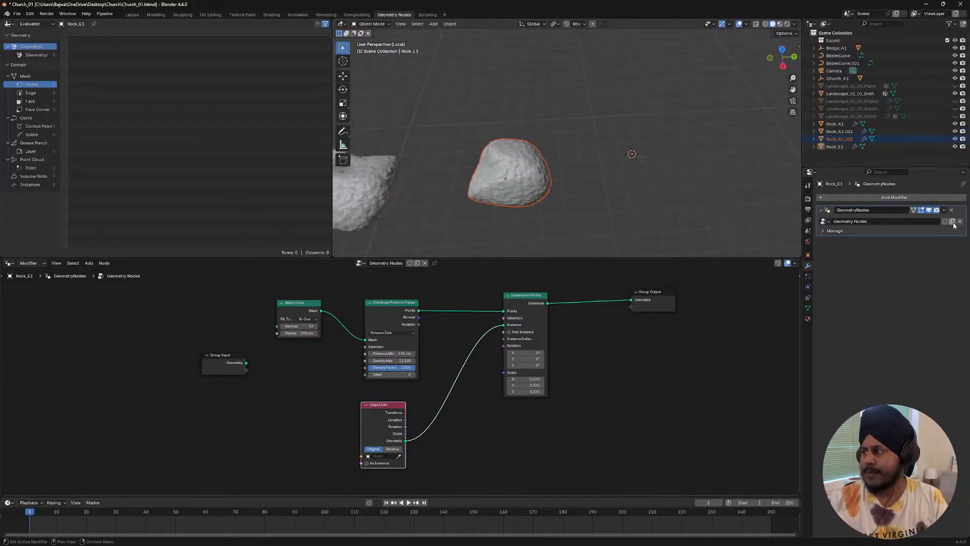
{"action": "left_click", "coordinate": [400, 457]}
{"action": "left_click", "coordinate": [540, 147]}
{"action": "middle_click_drag", "start_coordinate": [540, 146], "coordinate": [598, 183]}
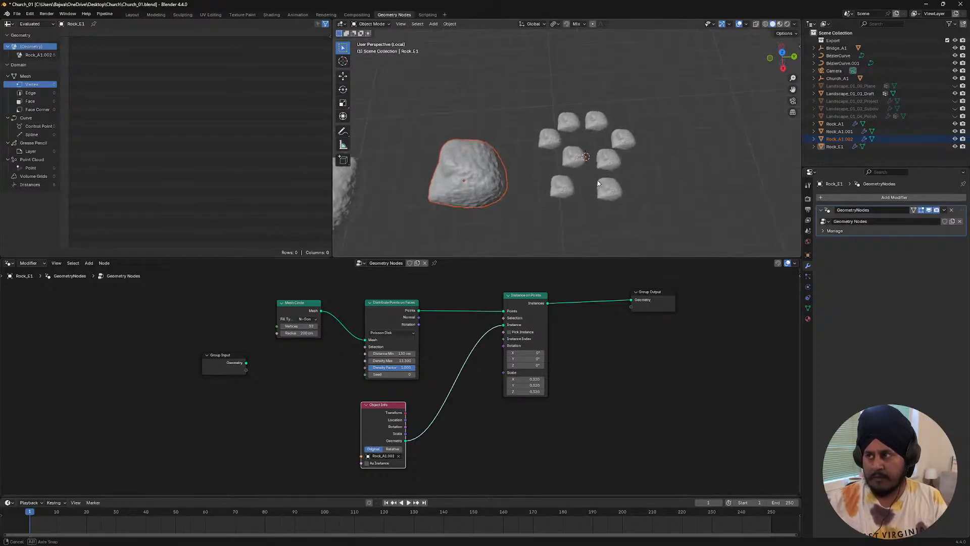
- Add a Random Value node beside the Object Info node
{"action": "left_click", "coordinate": [484, 457]}
{"action": "key", "text": "F3"}
{"action": "type", "text": "rand"}
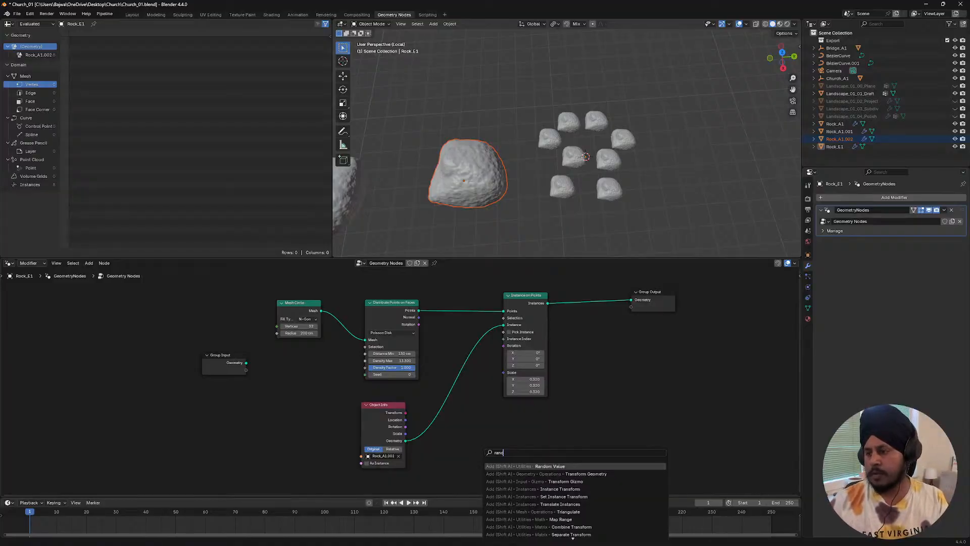
{"action": "key", "text": "Return"}
{"action": "left_click", "coordinate": [482, 447]}
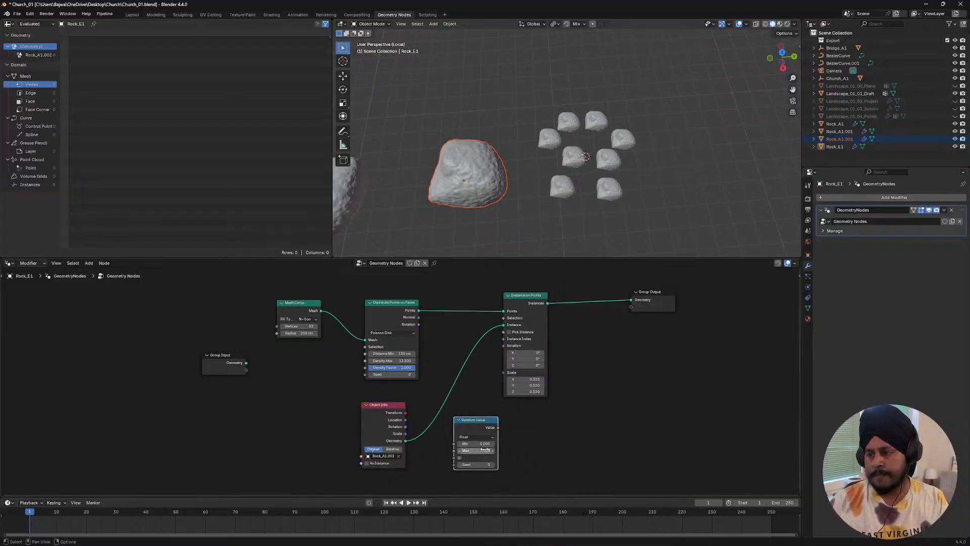
- Set the Random Value node's minimum to 0.1 and maximum to 0.4
{"action": "scroll", "coordinate": [483, 450], "scroll_direction": "up", "scroll_amount": 2}
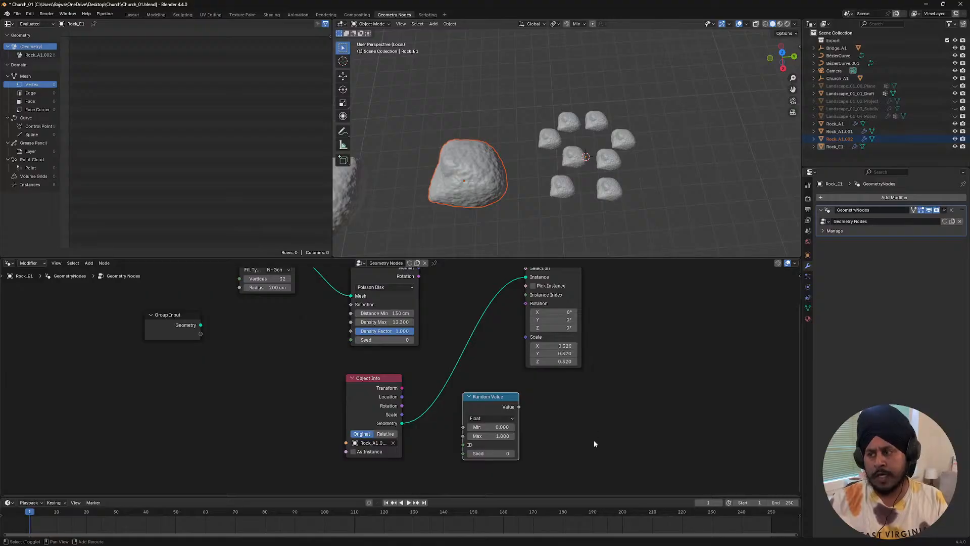
{"action": "middle_click_drag", "start_coordinate": [593, 441], "coordinate": [505, 424]}
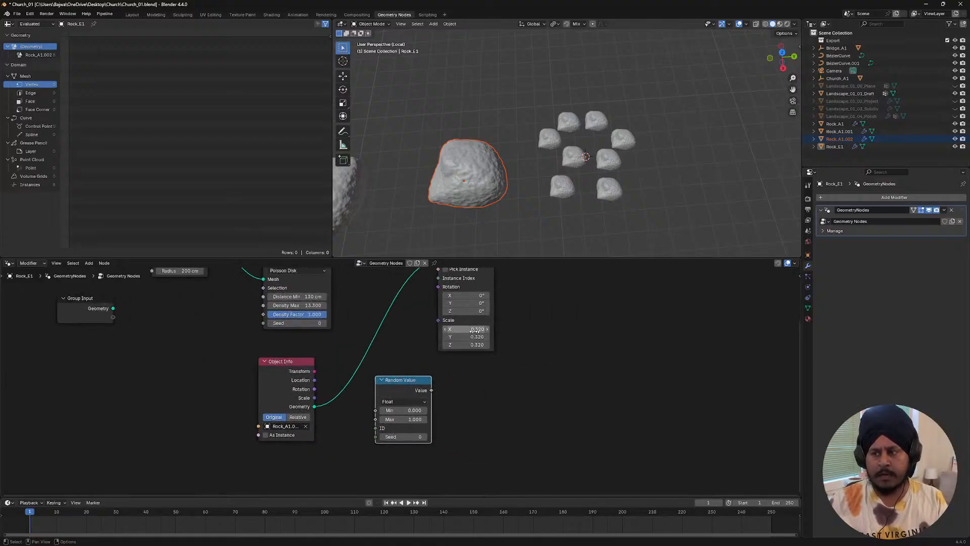
{"action": "left_click", "coordinate": [404, 409]}
{"action": "type", "text": "0.1"}
{"action": "key", "text": "Tab"}
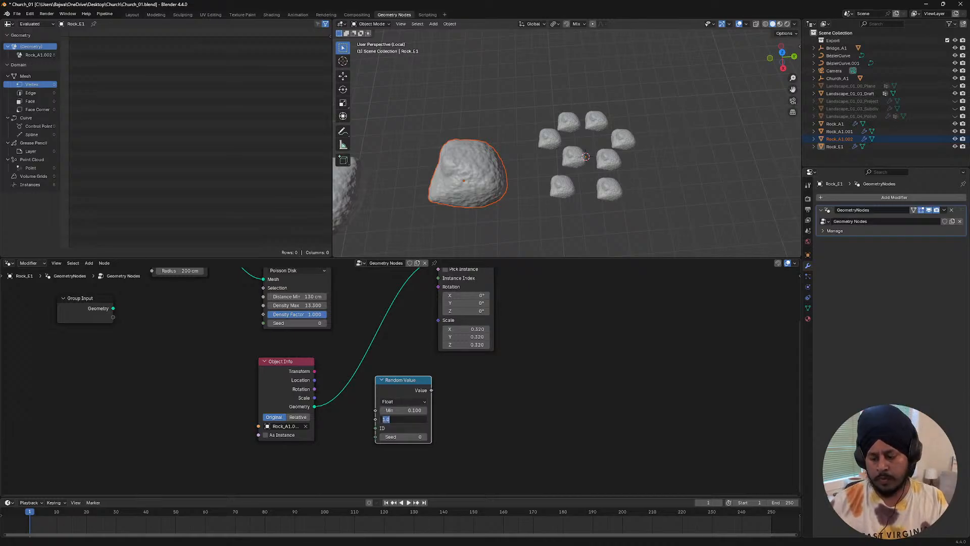
{"action": "type", "text": "0.4"}
{"action": "key", "text": "Return"}
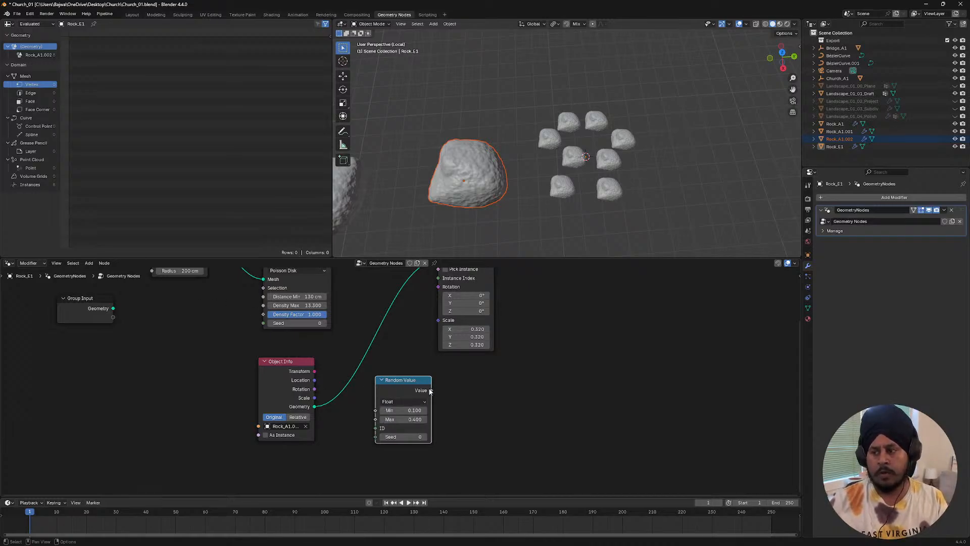
- Connect the Random Value output to the Scale input of Instance on Points and reposition the Random Value node slightly
{"action": "left_click_drag", "start_coordinate": [431, 390], "coordinate": [438, 320]}
{"action": "middle_click_drag", "start_coordinate": [646, 150], "coordinate": [609, 108]}
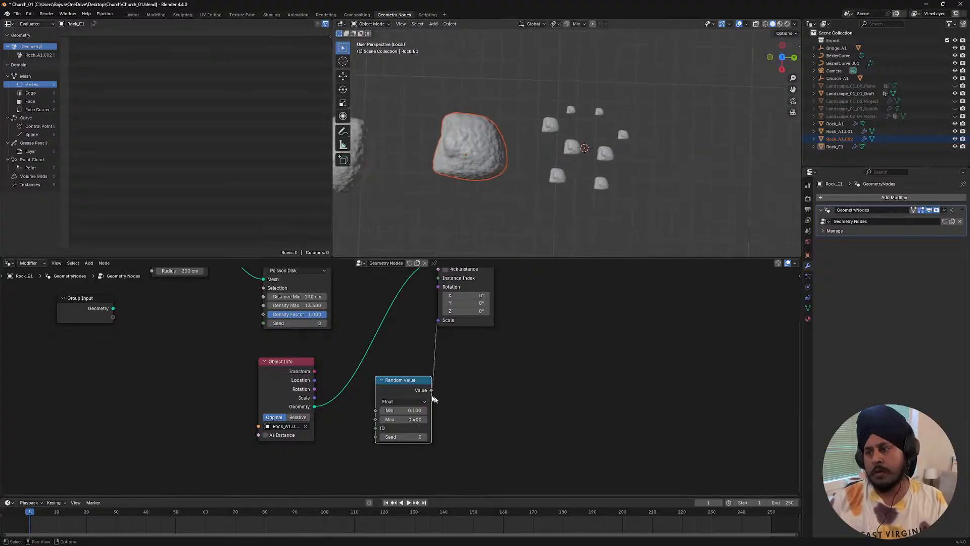
{"action": "left_click_drag", "start_coordinate": [402, 378], "coordinate": [393, 382]}
{"action": "middle_click_drag", "start_coordinate": [447, 392], "coordinate": [459, 381]}
{"action": "left_click", "coordinate": [469, 381]}
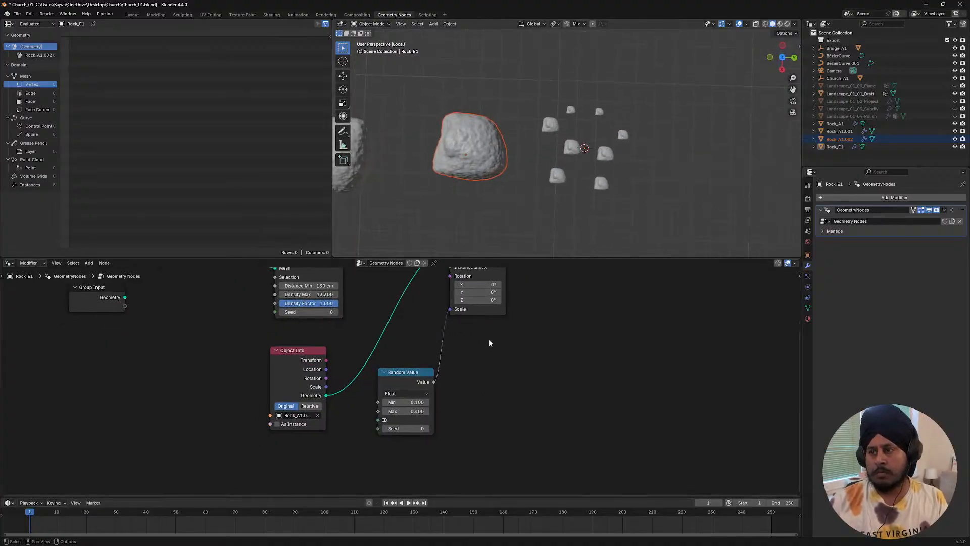
- Add a Combine XYZ node below the Instance on Points node
{"action": "middle_click_drag", "start_coordinate": [489, 343], "coordinate": [493, 390]}
{"action": "key", "text": "F3"}
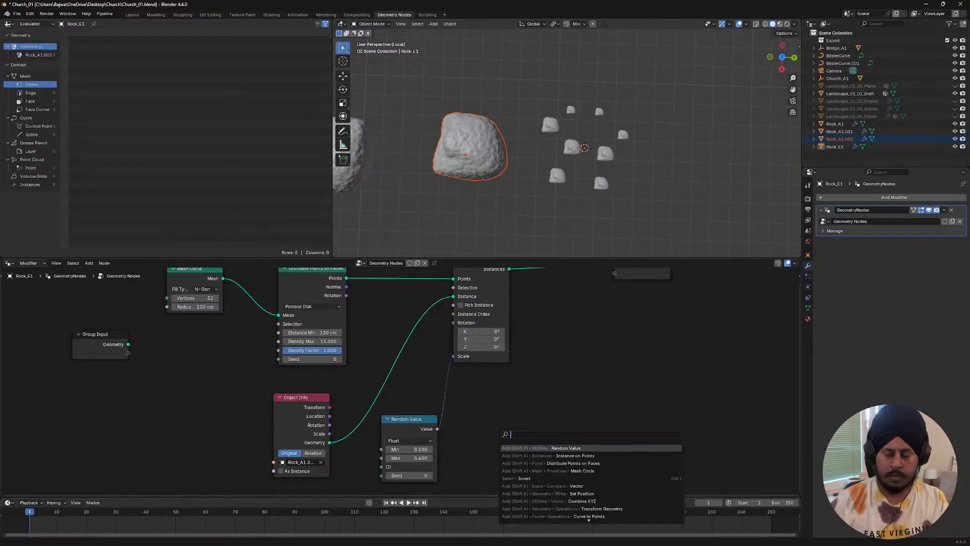
{"action": "type", "text": "comb"}
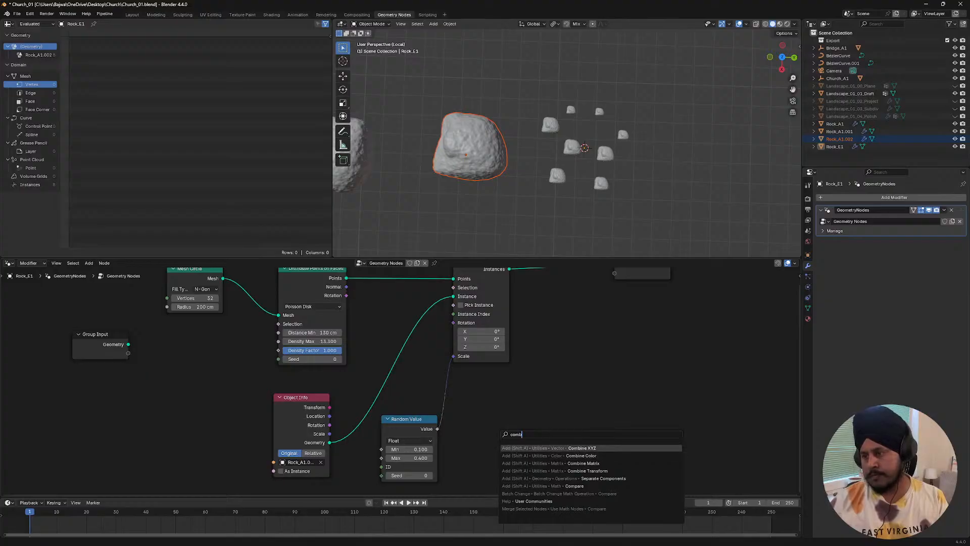
{"action": "key", "text": "Return"}
{"action": "left_click", "coordinate": [454, 433]}
- Duplicate the Random Value node and place the copy next to the Combine XYZ node
{"action": "left_click", "coordinate": [424, 435]}
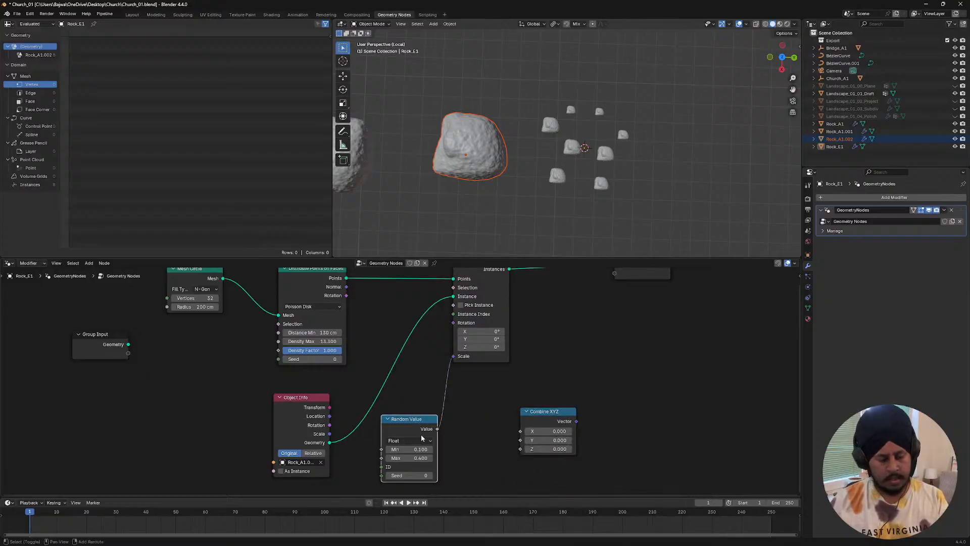
{"action": "key", "text": "shift+d"}
{"action": "left_click", "coordinate": [499, 466]}
{"action": "middle_click_drag", "start_coordinate": [484, 447], "coordinate": [455, 393]}
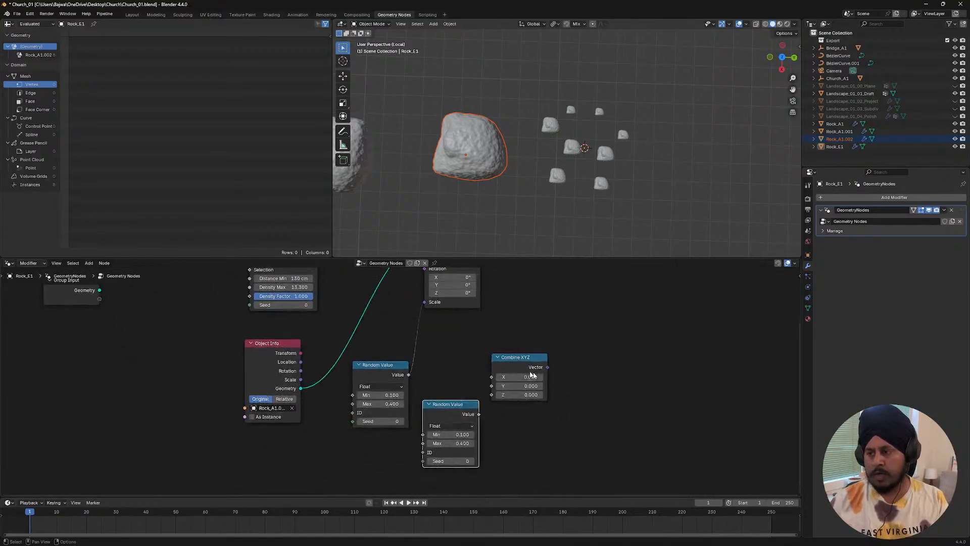
{"action": "middle_click_drag", "start_coordinate": [534, 381], "coordinate": [577, 394]}
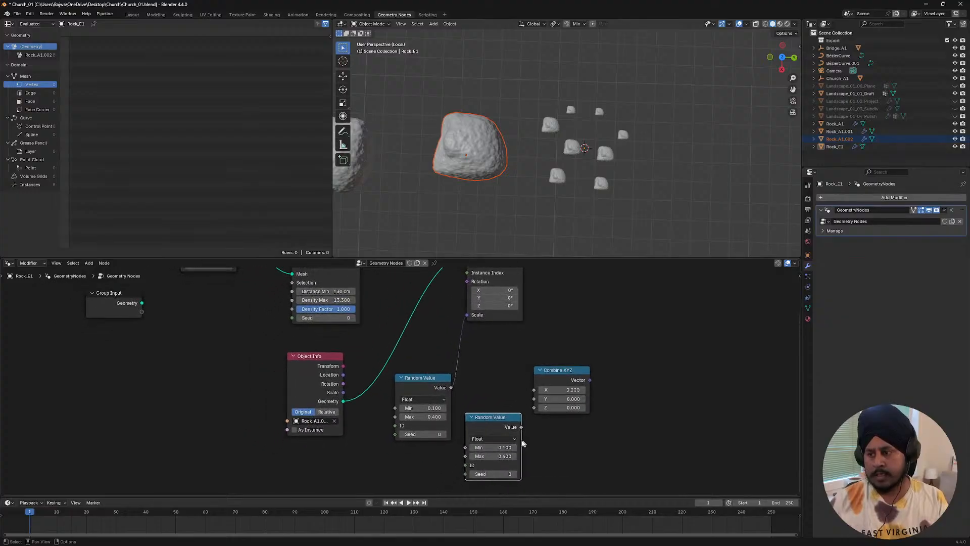
- Switch the duplicated Random Value node's data type to Vector
{"action": "left_click", "coordinate": [504, 456]}
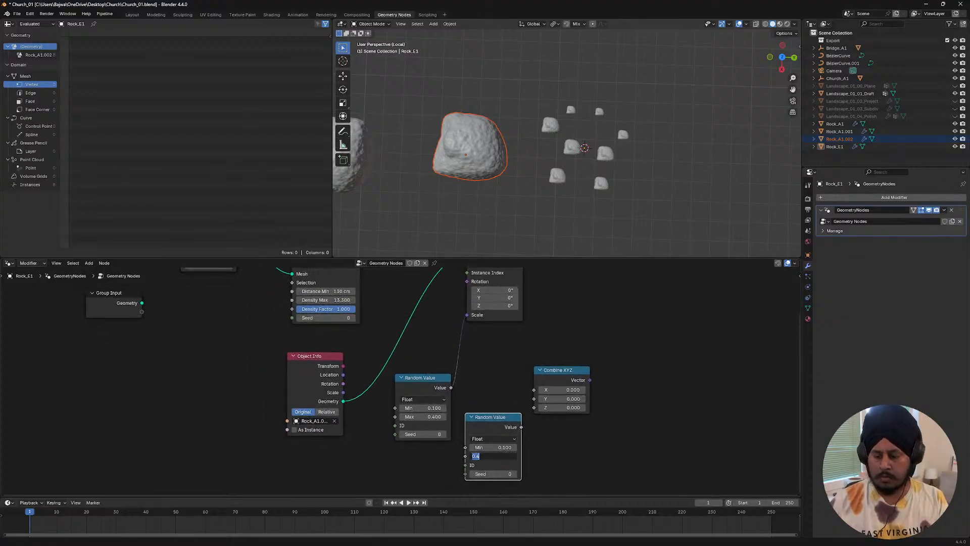
{"action": "left_click", "coordinate": [485, 437]}
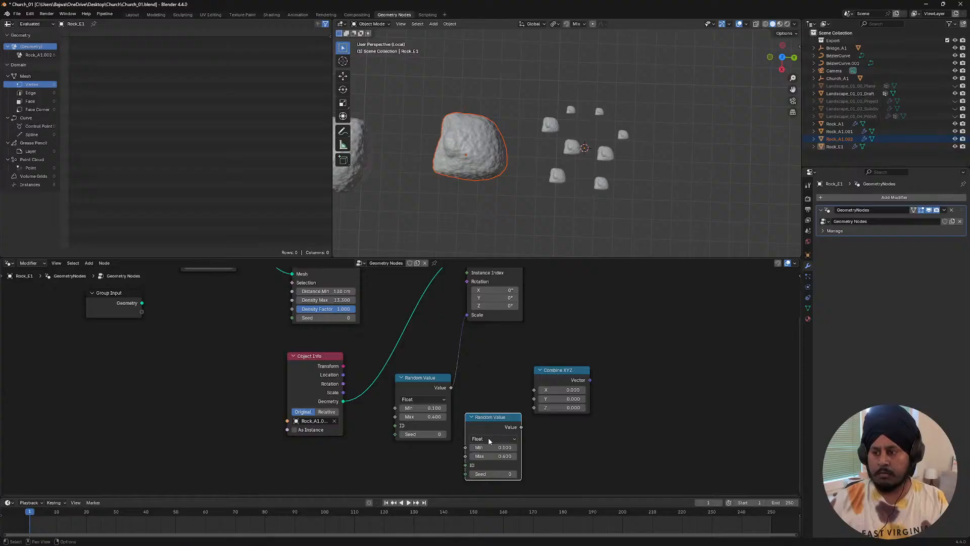
{"action": "left_click", "coordinate": [485, 437]}
{"action": "left_click", "coordinate": [493, 472]}
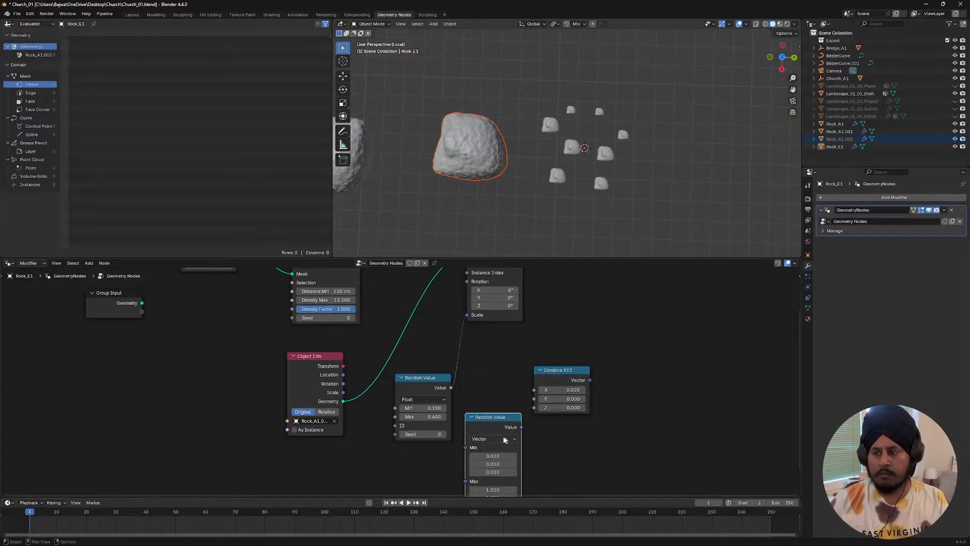
- Set the X and Y maximums of the vector Random Value node to 0
{"action": "scroll", "coordinate": [481, 390], "scroll_direction": "down", "scroll_amount": 2, "text": "shift"}
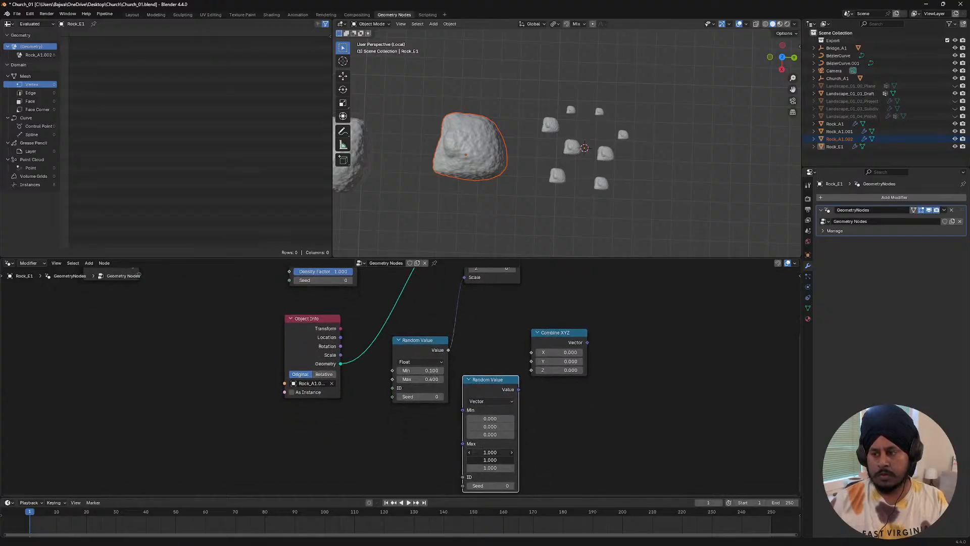
{"action": "type", "text": "0"}
{"action": "key", "text": "Return"}
{"action": "scroll", "coordinate": [564, 443], "scroll_direction": "down", "scroll_amount": 1}
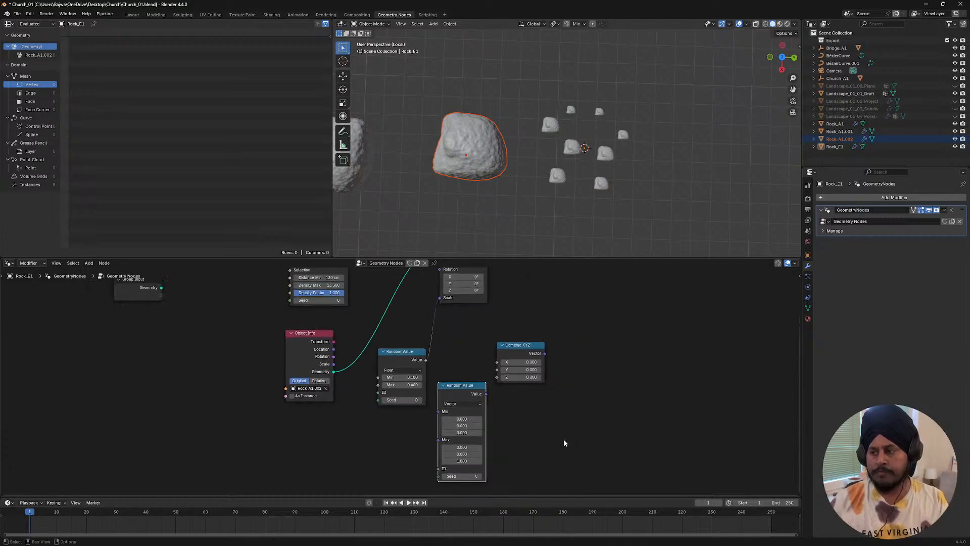
- Connect the vector Random Value output to the Rotation input of Instance on Points and set its Z maximum to 360
{"action": "left_click_drag", "start_coordinate": [485, 394], "coordinate": [438, 318]}
{"action": "middle_click_drag", "start_coordinate": [544, 372], "coordinate": [560, 266]}
{"action": "left_click_drag", "start_coordinate": [477, 405], "coordinate": [440, 413]}
{"action": "left_click", "coordinate": [473, 404]}
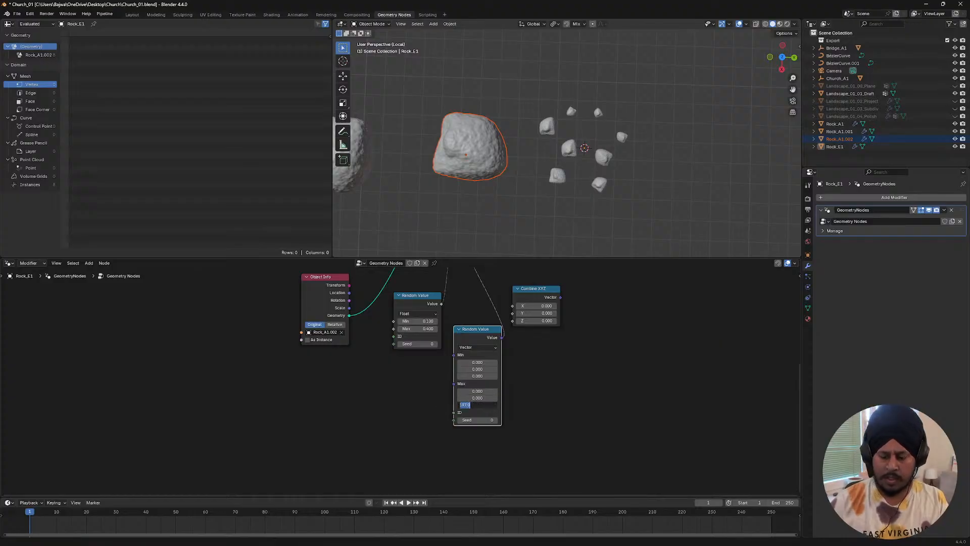
{"action": "type", "text": "360"}
{"action": "key", "text": "Return"}
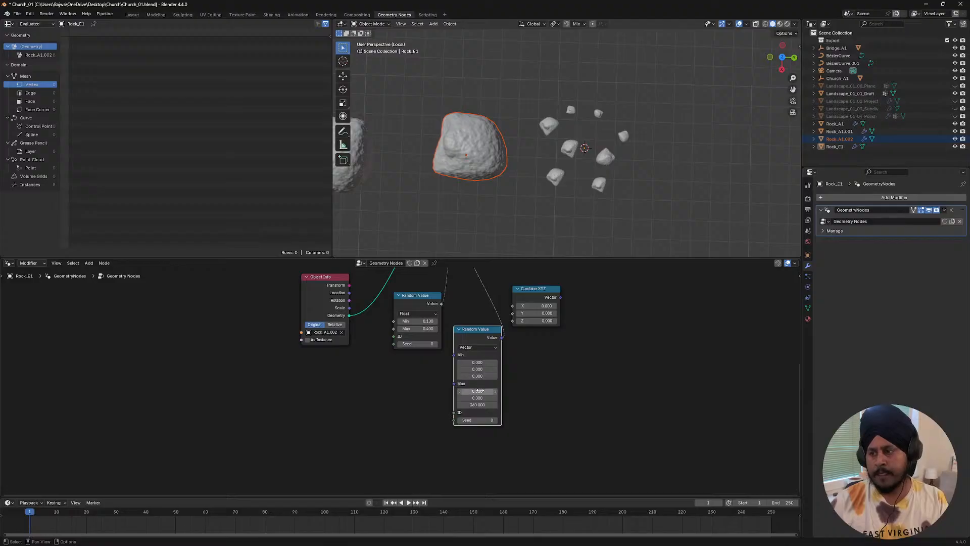
- Set the X and Y maximums of the vector Random Value node to 0.1
{"action": "left_click_drag", "start_coordinate": [481, 398], "coordinate": [480, 391]}
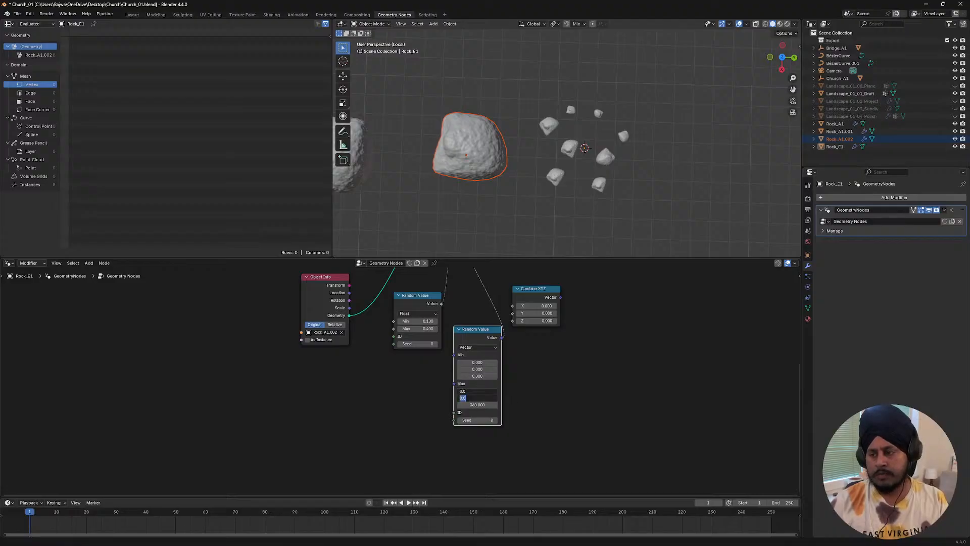
{"action": "type", "text": ".1"}
{"action": "key", "text": "Return"}
{"action": "scroll", "coordinate": [595, 190], "scroll_direction": "up", "scroll_amount": 3}
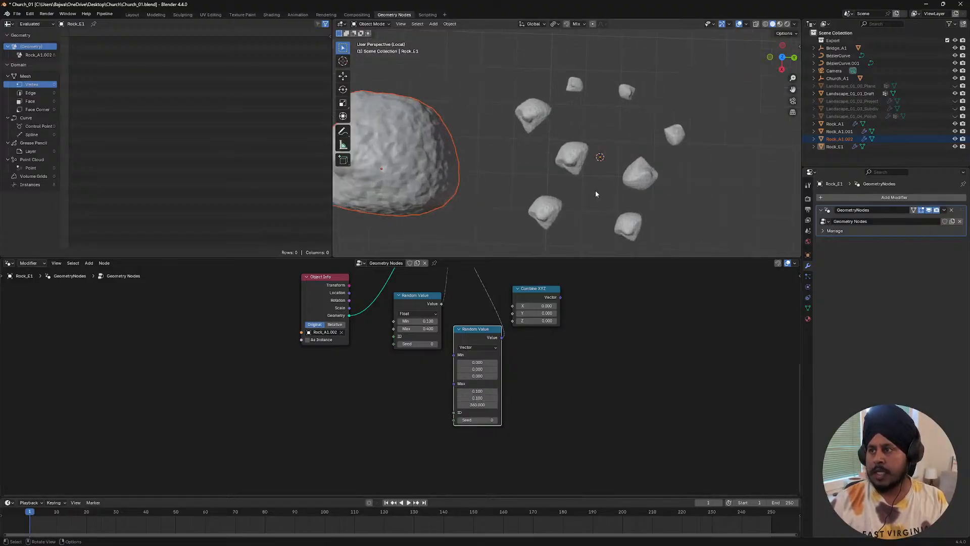
{"action": "middle_click_drag", "start_coordinate": [595, 189], "coordinate": [594, 147]}
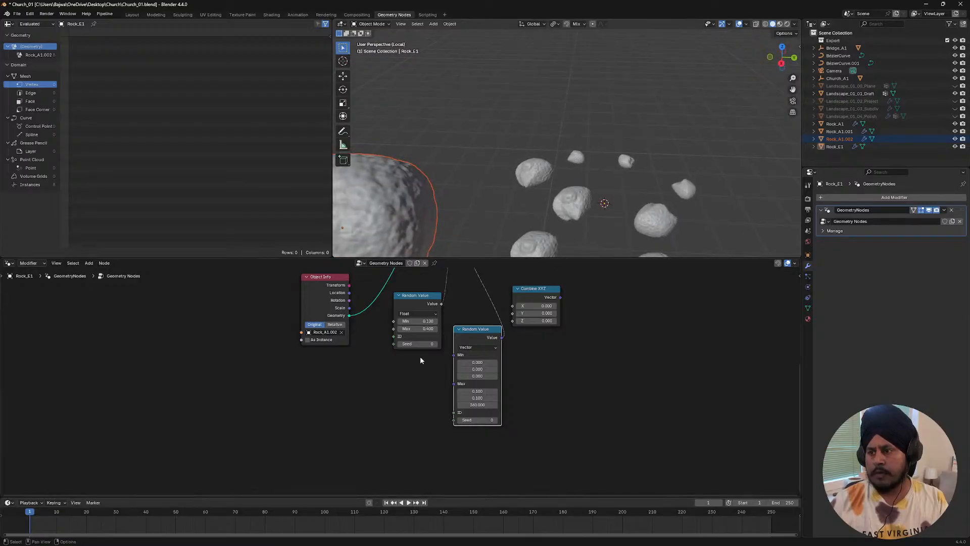
- Set the float Random Value node's Min to 0.2 and Max to 0.5
{"action": "left_click_drag", "start_coordinate": [416, 329], "coordinate": [423, 321]}
{"action": "left_click", "coordinate": [417, 321]}
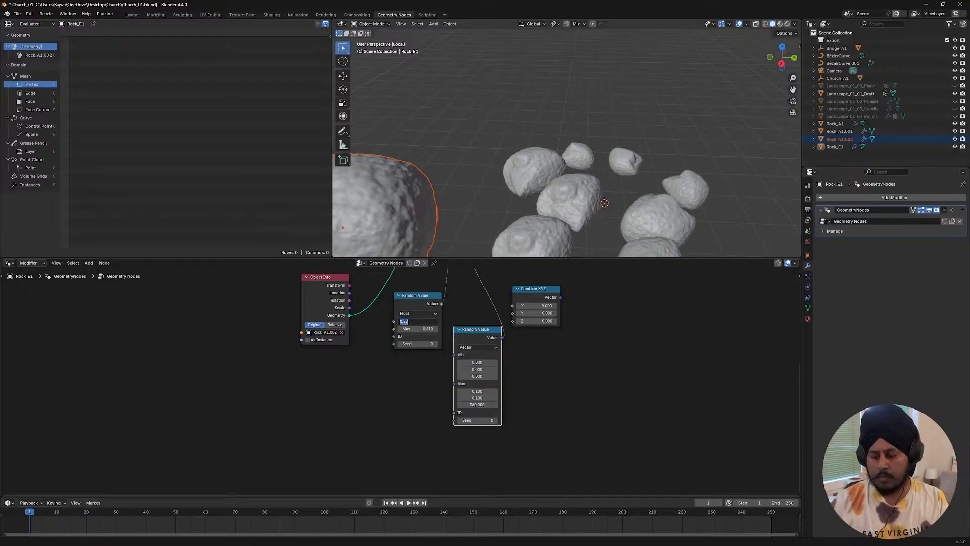
{"action": "type", "text": "0.2"}
{"action": "key", "text": "Tab"}
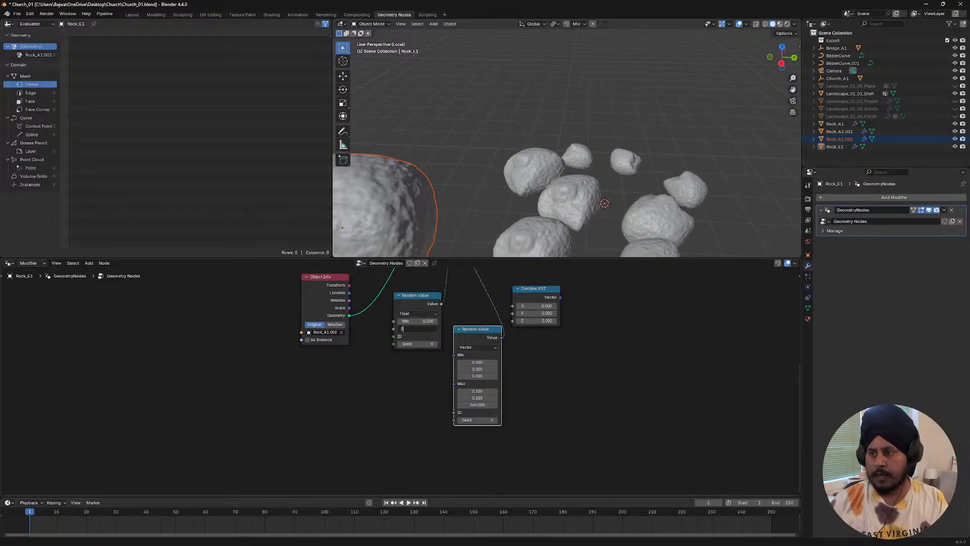
{"action": "key", "text": "Return"}
- Raise the X and Y maximums of the vector Random Value node to more than 10
{"action": "middle_click_drag", "start_coordinate": [601, 99], "coordinate": [601, 156]}
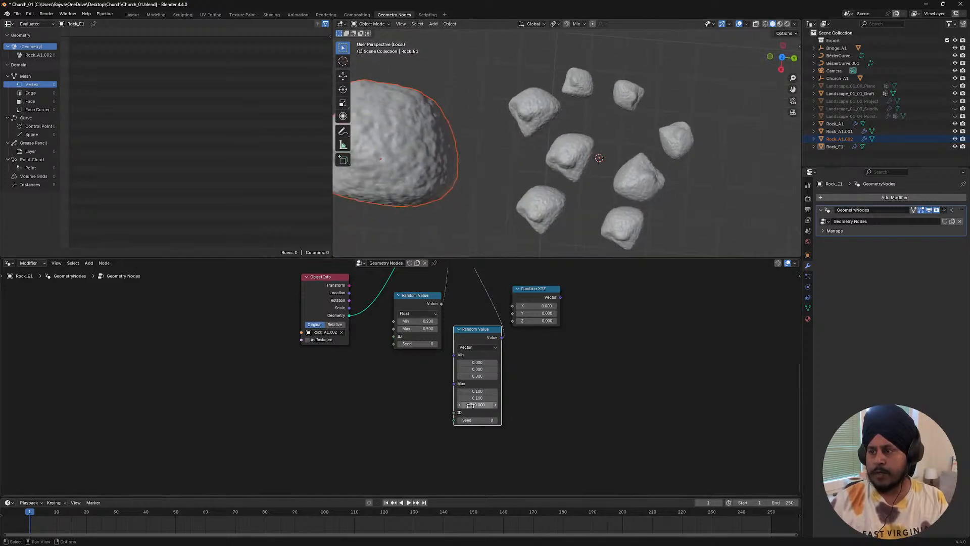
{"action": "left_click_drag", "start_coordinate": [469, 391], "coordinate": [471, 345]}
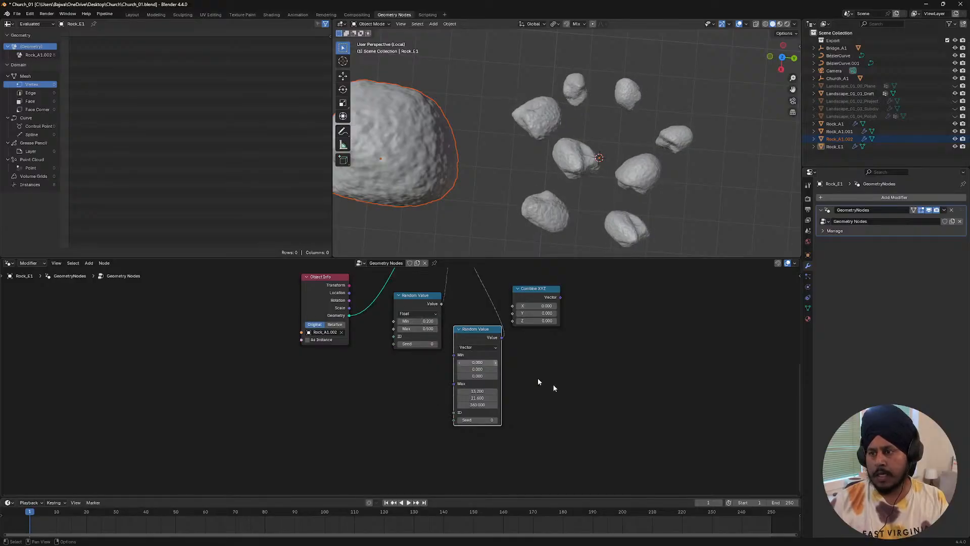
- Reduce Distance Min on the Distribute Points on Faces node to about 98 cm
{"action": "middle_click_drag", "start_coordinate": [403, 324], "coordinate": [384, 343]}
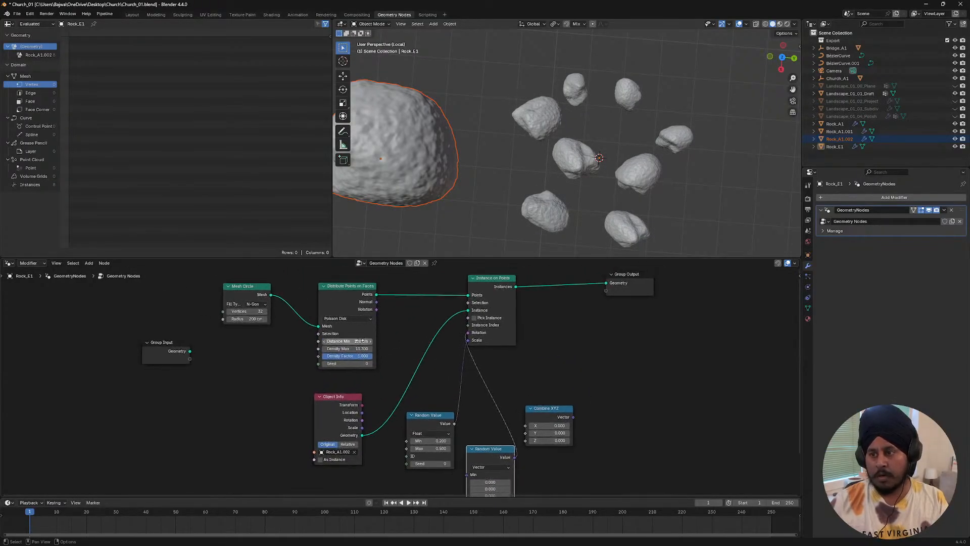
{"action": "key", "text": "Return"}
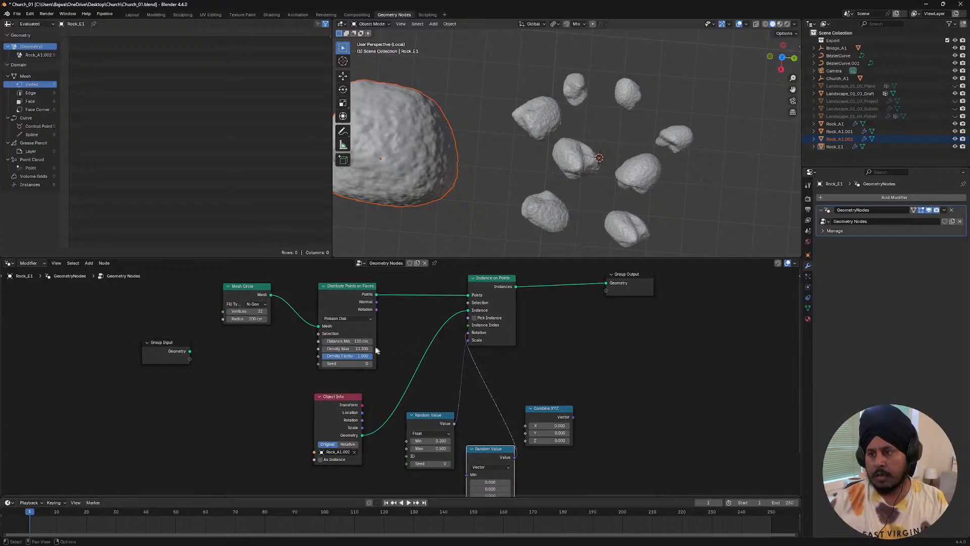
{"action": "left_click_drag", "start_coordinate": [348, 341], "coordinate": [333, 341]}
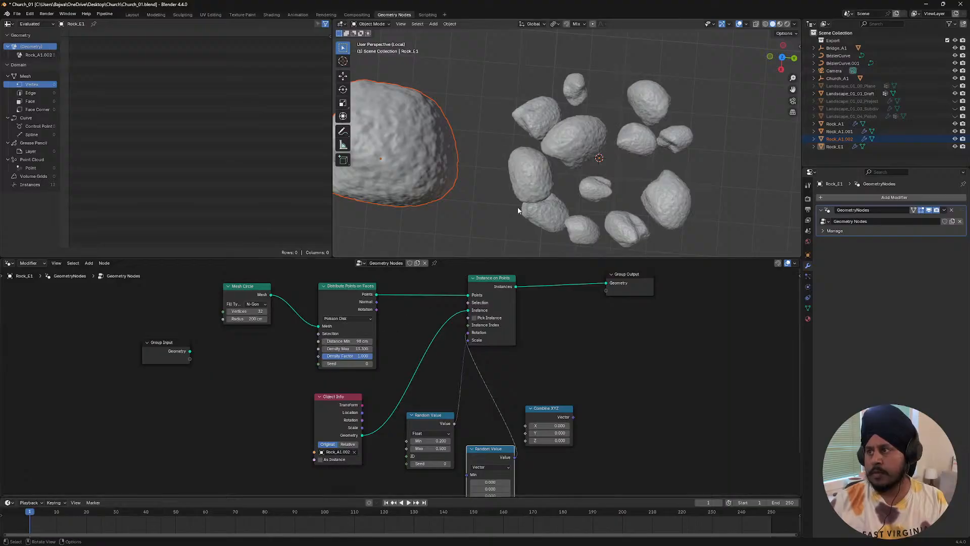
{"action": "middle_click_drag", "start_coordinate": [517, 207], "coordinate": [552, 164]}
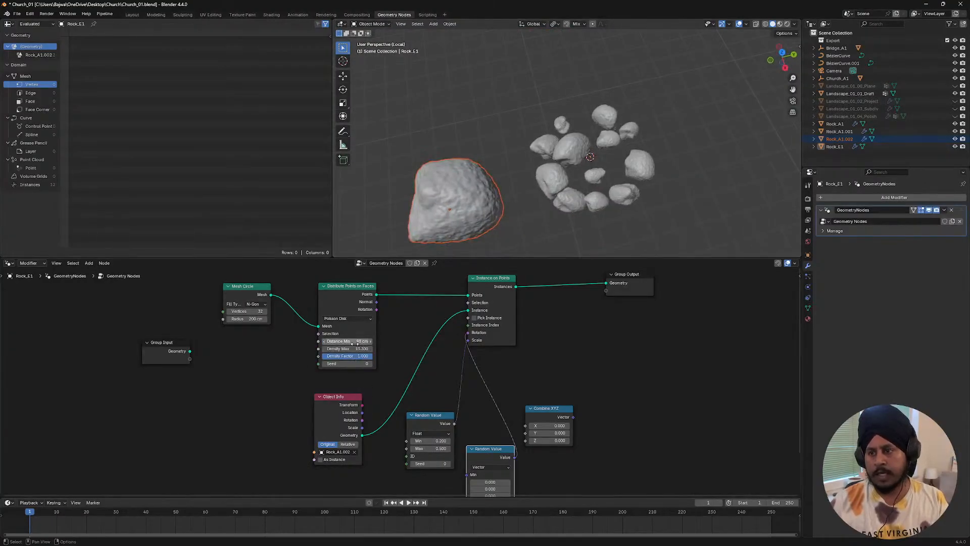
- Enlarge the Mesh Circle radius to 500 cm and increase the point distribution's Distance Min to about 138 cm
{"action": "left_click_drag", "start_coordinate": [249, 319], "coordinate": [258, 319]}
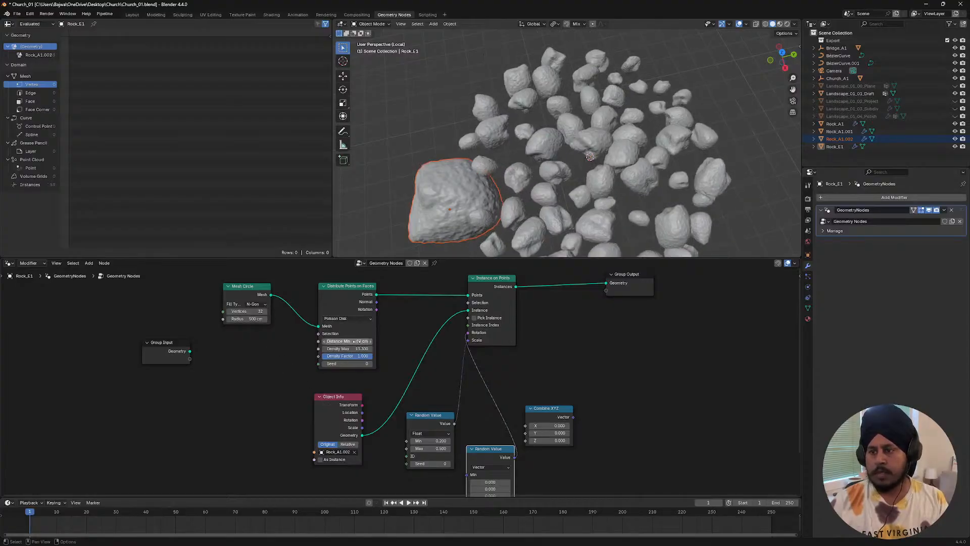
{"action": "left_click_drag", "start_coordinate": [347, 342], "coordinate": [367, 342]}
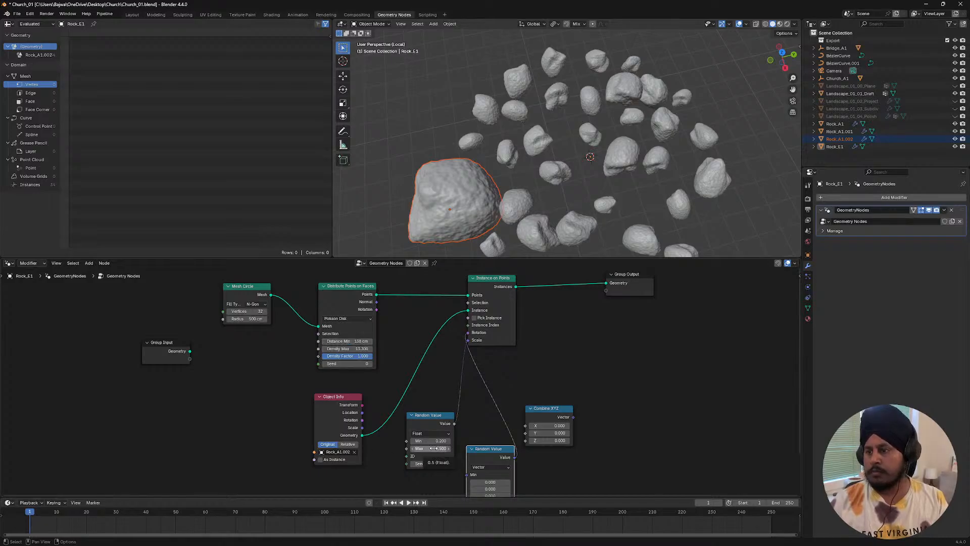
- Widen the rock scale range by lowering the float Random Value's Min to just above 0.1 and raising Max to 0.6
{"action": "mouse_move", "coordinate": [433, 449]}
{"action": "left_mouse_down"}
{"action": "mouse_move", "coordinate": [446, 448]}
{"action": "mouse_move", "coordinate": [434, 441]}
{"action": "left_mouse_up"}
{"action": "mouse_move", "coordinate": [636, 96]}
{"action": "middle_mouse_down"}
{"action": "mouse_move", "coordinate": [621, 138]}
{"action": "mouse_move", "coordinate": [626, 96]}
{"action": "middle_mouse_up"}
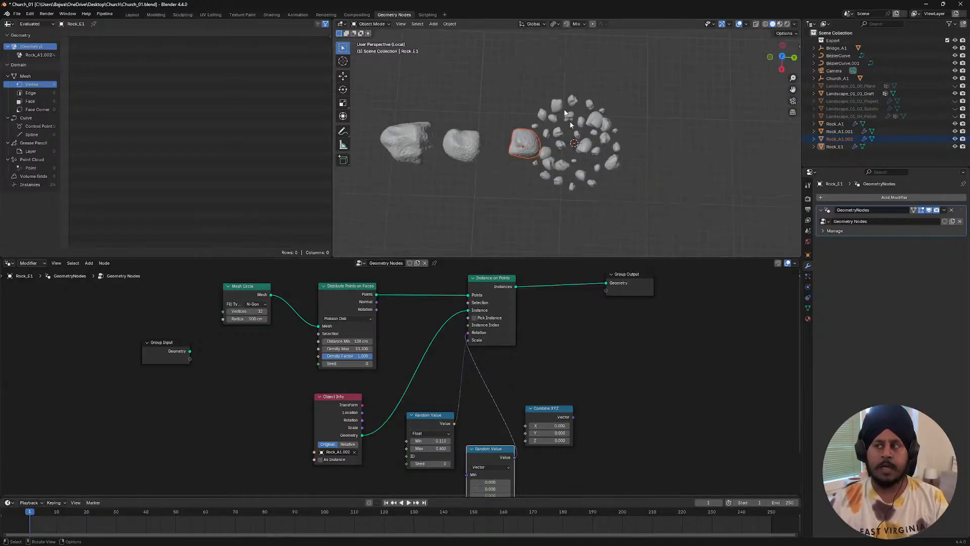
{"action": "scroll", "coordinate": [569, 120], "scroll_direction": "up", "scroll_amount": 6}
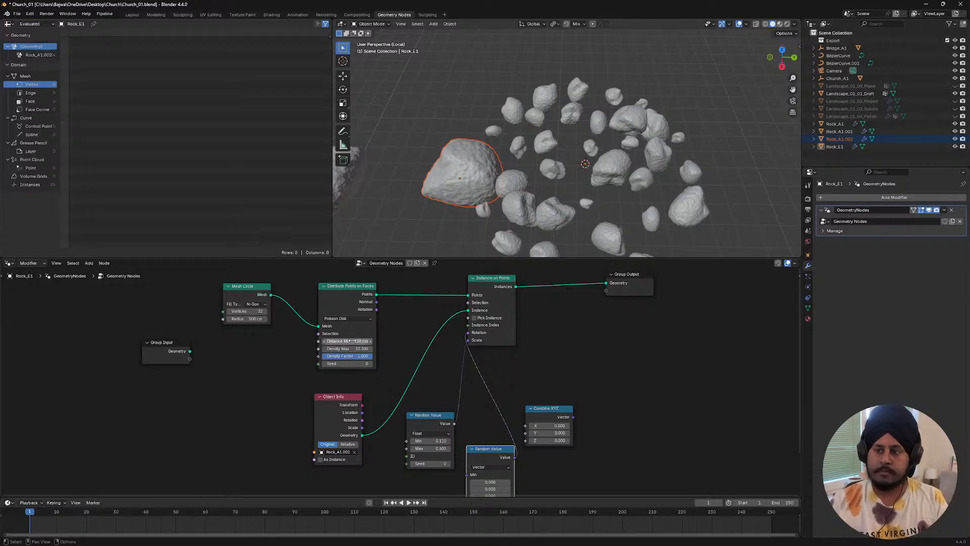
- Increase Distance Min to about 158 cm and the float Random Value's Max to 0.76
{"action": "left_click_drag", "start_coordinate": [347, 341], "coordinate": [363, 341]}
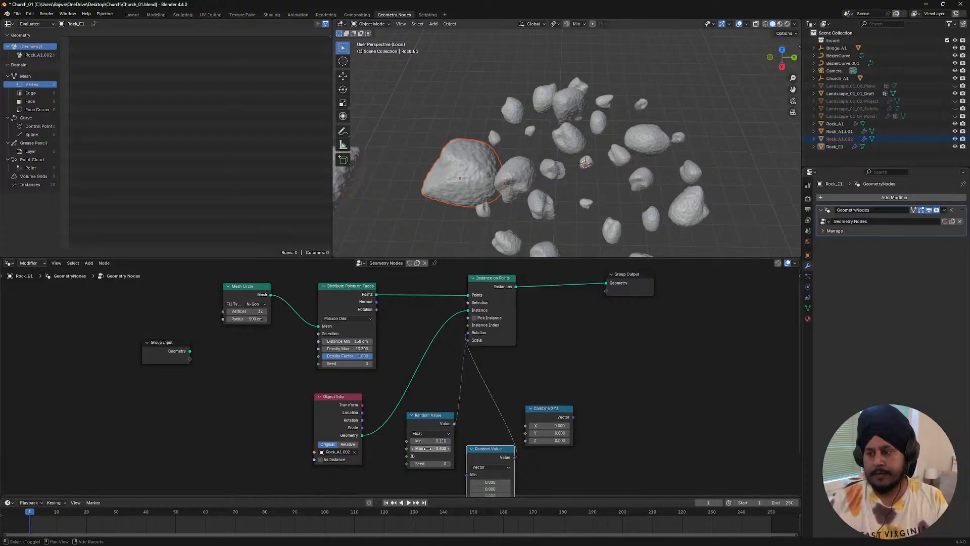
{"action": "left_click_drag", "start_coordinate": [430, 448], "coordinate": [447, 448]}
{"action": "scroll", "coordinate": [625, 197], "scroll_direction": "down", "scroll_amount": 5}
{"action": "middle_click_drag", "start_coordinate": [626, 198], "coordinate": [604, 153]}
- Move the scattered Rock_E1 object along the Y axis, clear of the source rock
{"action": "left_click", "coordinate": [604, 153]}
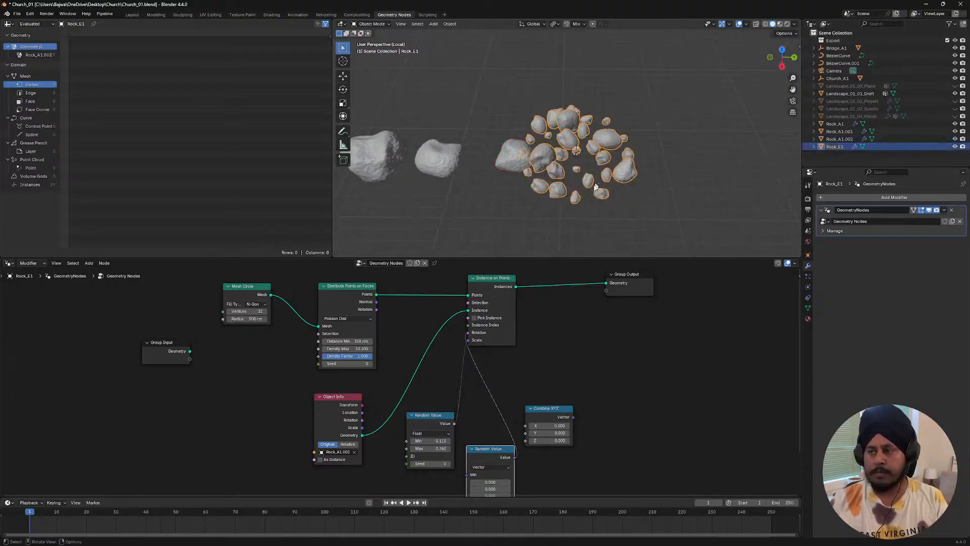
{"action": "key", "text": "g"}
{"action": "key", "text": "y"}
{"action": "left_click", "coordinate": [635, 193]}
{"action": "middle_click_drag", "start_coordinate": [526, 188], "coordinate": [541, 165]}
{"action": "scroll", "coordinate": [589, 189], "scroll_direction": "up", "scroll_amount": 3}
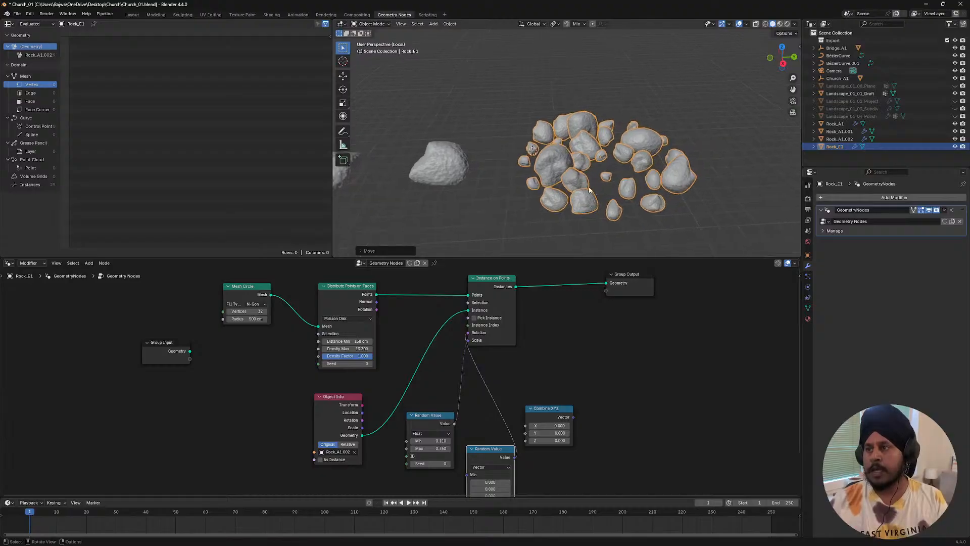
- Set the viewport level of the Subdivision modifier on the source rock Rock_A1.002 to 1
{"action": "left_click", "coordinate": [466, 165]}
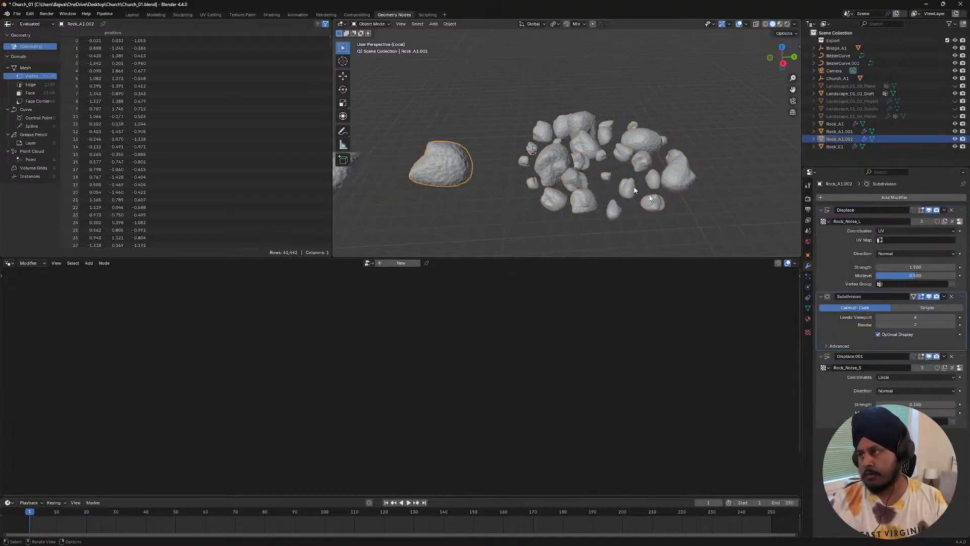
{"action": "left_click", "coordinate": [592, 145]}
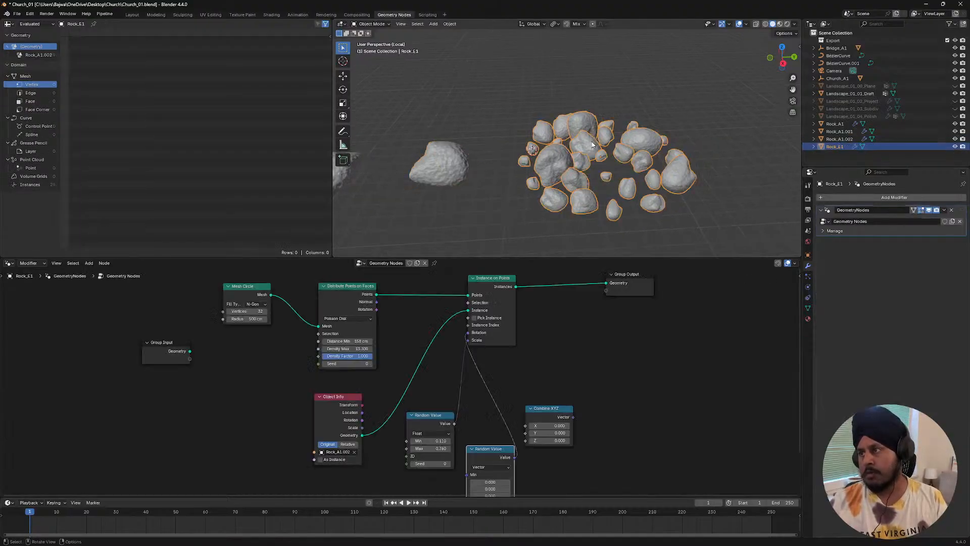
{"action": "left_click", "coordinate": [451, 161]}
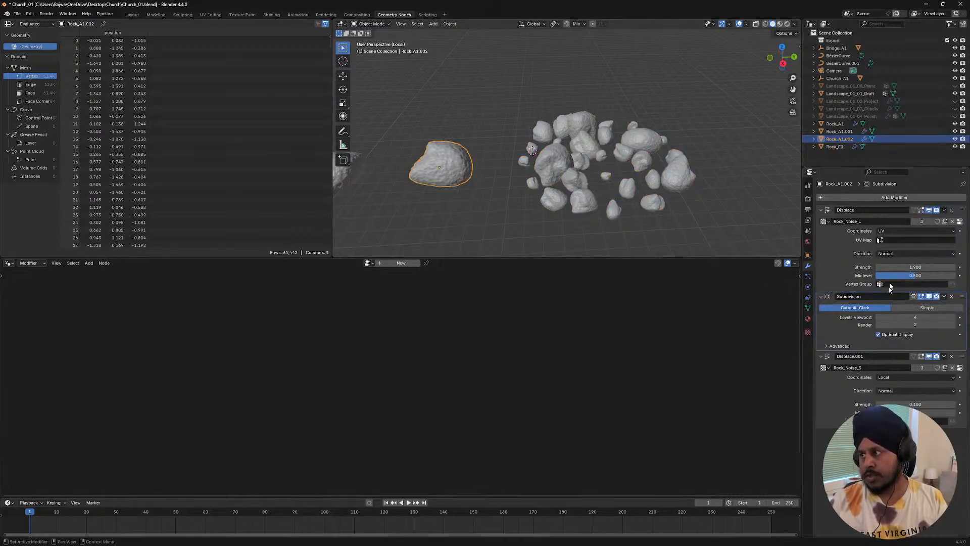
{"action": "left_click", "coordinate": [642, 137]}
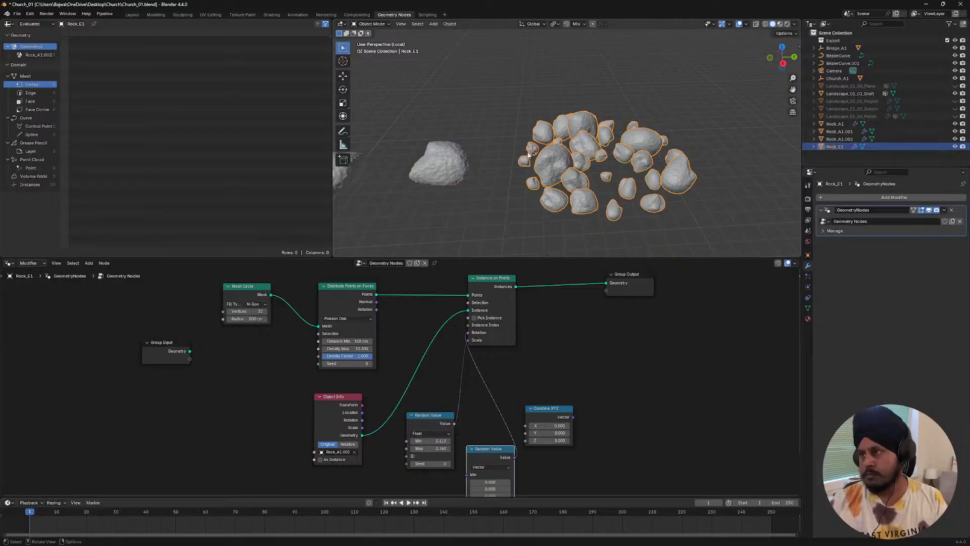
{"action": "left_click", "coordinate": [457, 163]}
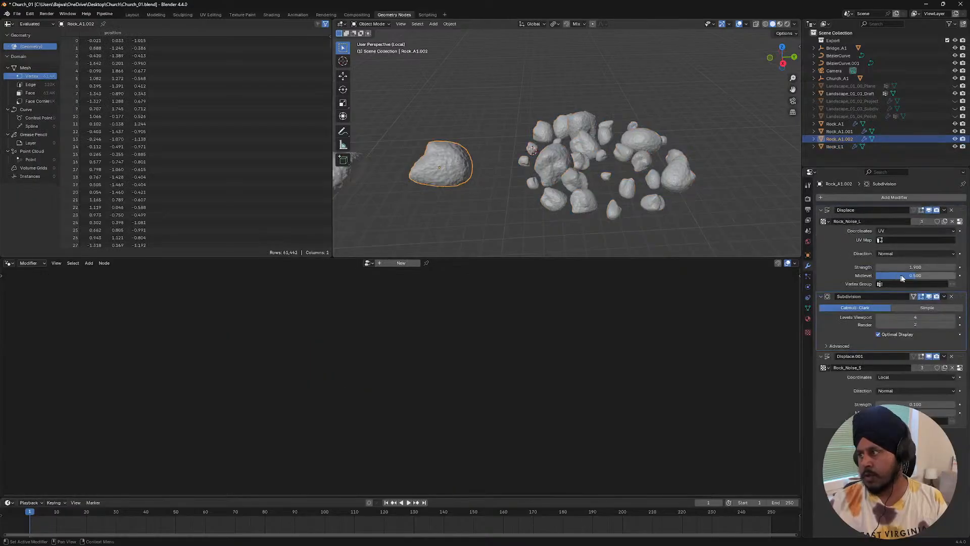
{"action": "left_click", "coordinate": [878, 317]}
{"action": "left_click", "coordinate": [879, 317]}
{"action": "left_click", "coordinate": [879, 317]}
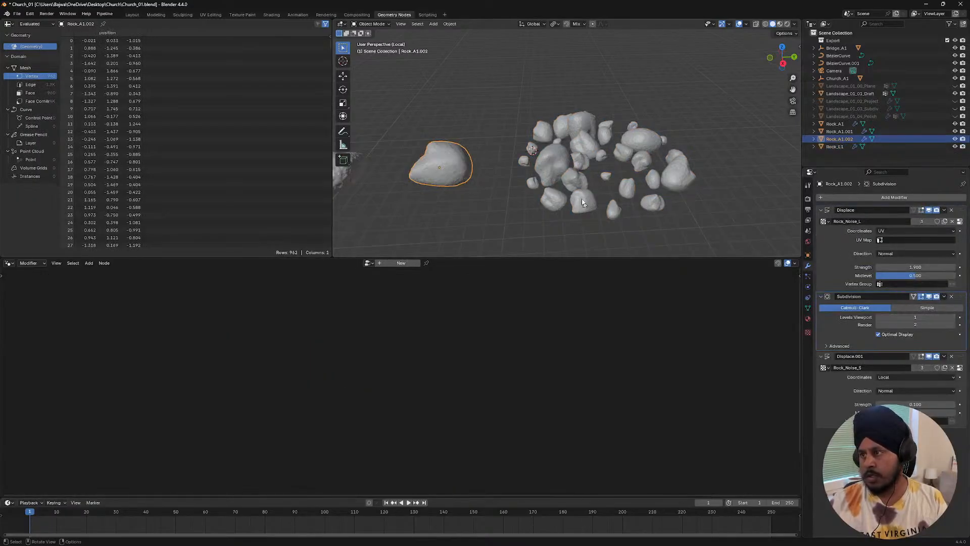
{"action": "left_click", "coordinate": [552, 166], "text": "shift"}
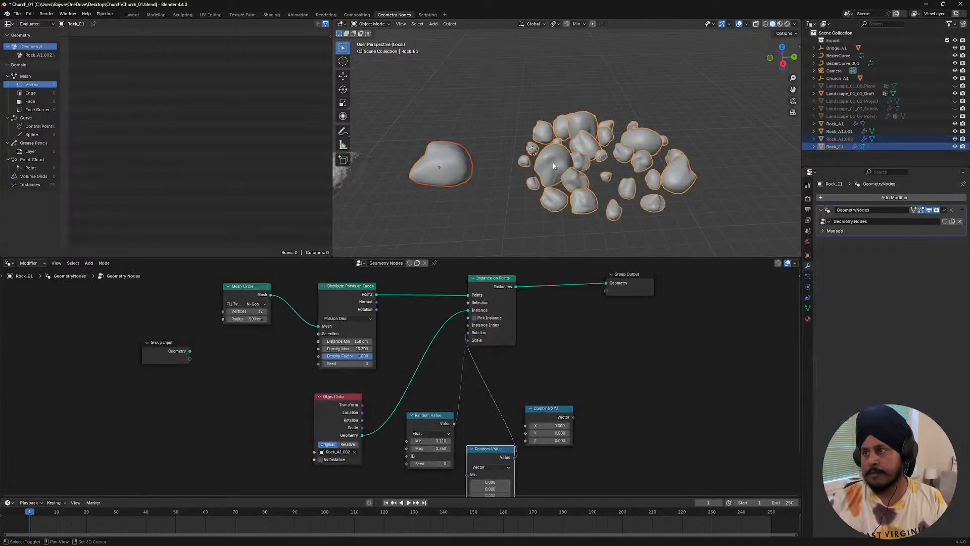
{"action": "left_click", "coordinate": [464, 167], "text": "shift"}
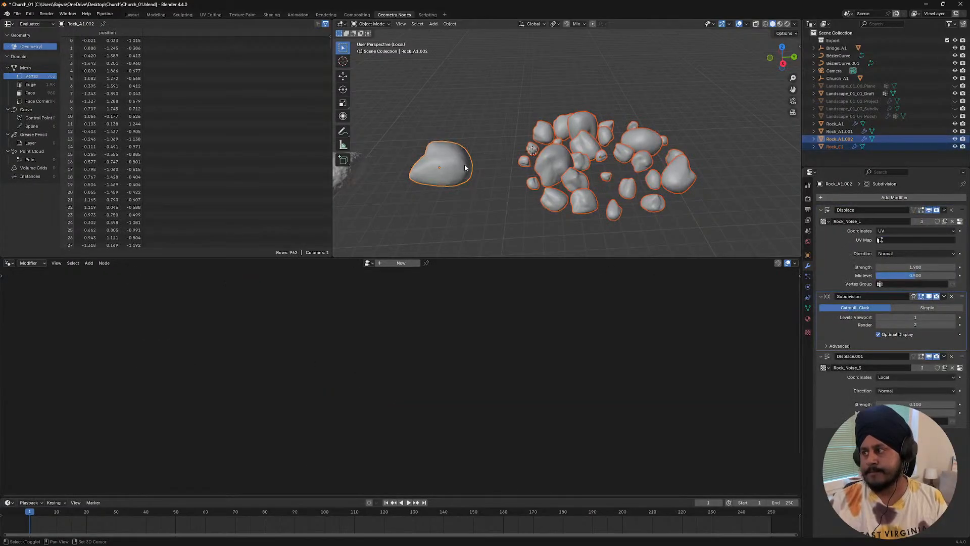
{"action": "left_click", "coordinate": [576, 166]}
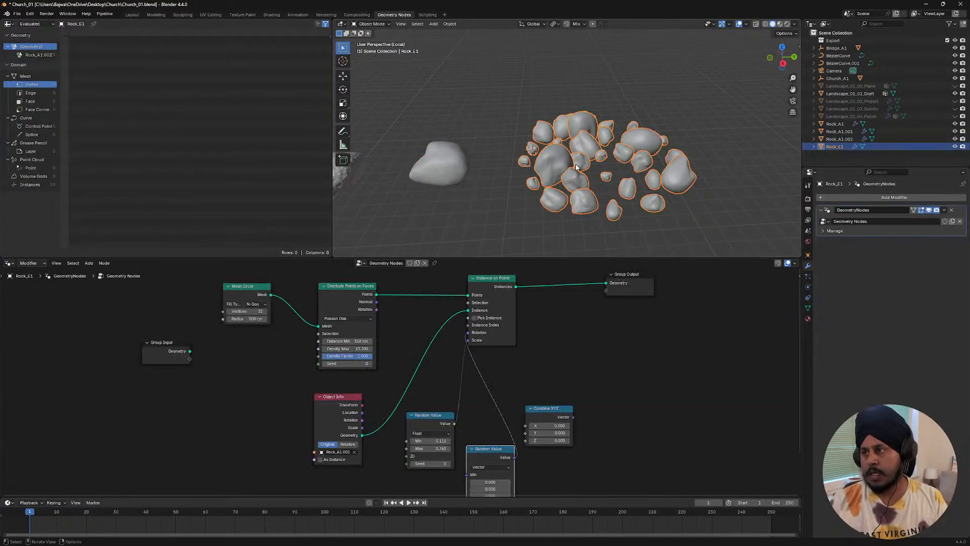
{"action": "left_click", "coordinate": [457, 173]}
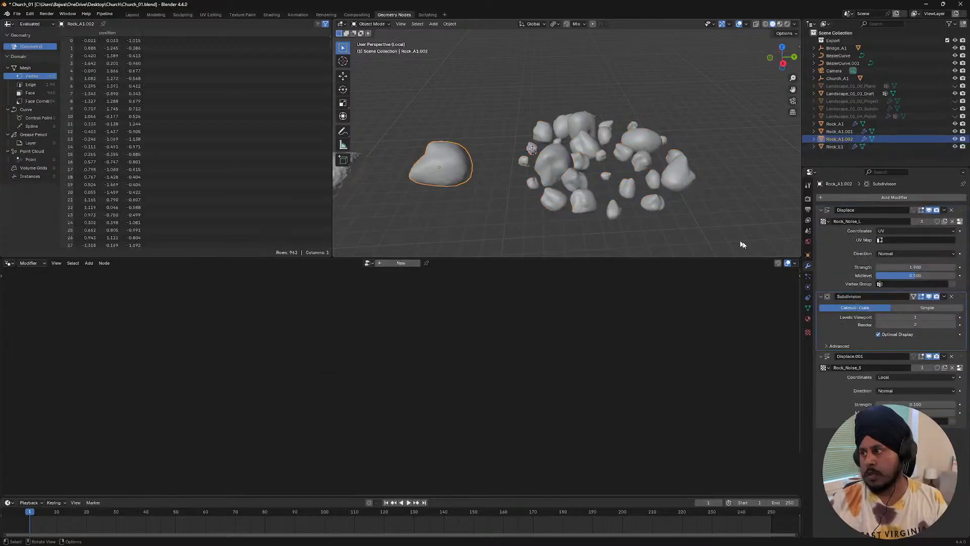
{"action": "left_click", "coordinate": [561, 163]}
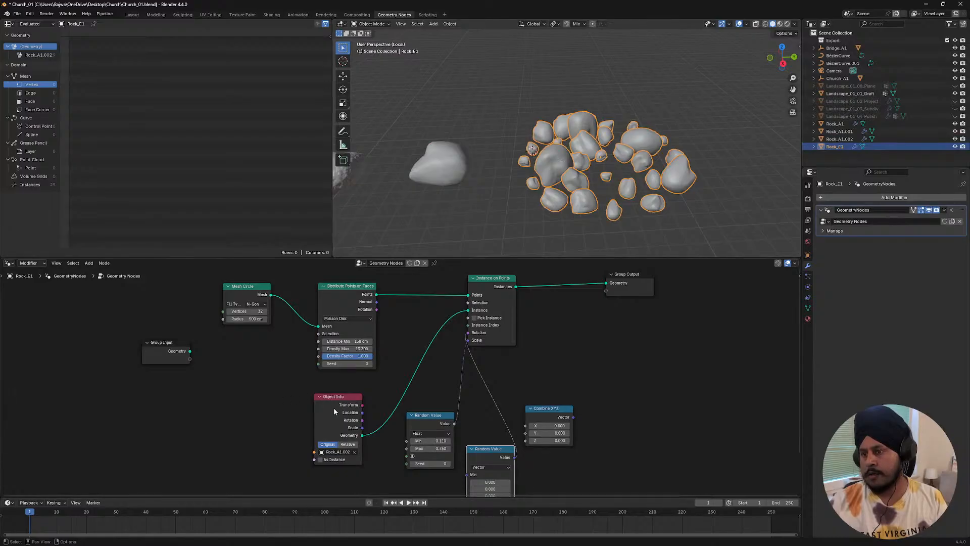
{"action": "left_click", "coordinate": [426, 158]}
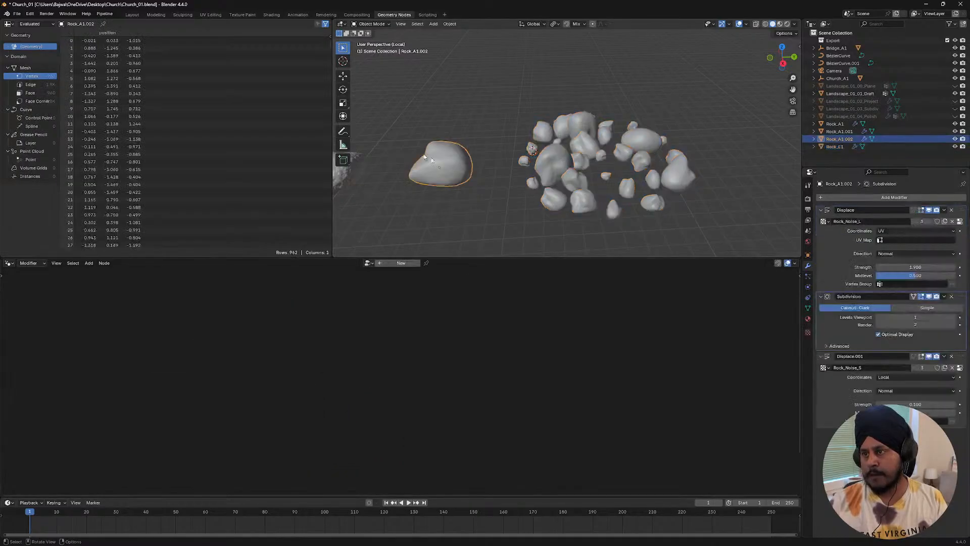
- Duplicate the Rock_E1 scatter object and place the copy beside it, on the side away from the source rocks
{"action": "scroll", "coordinate": [483, 192], "scroll_direction": "down", "scroll_amount": 3}
{"action": "left_click", "coordinate": [565, 178]}
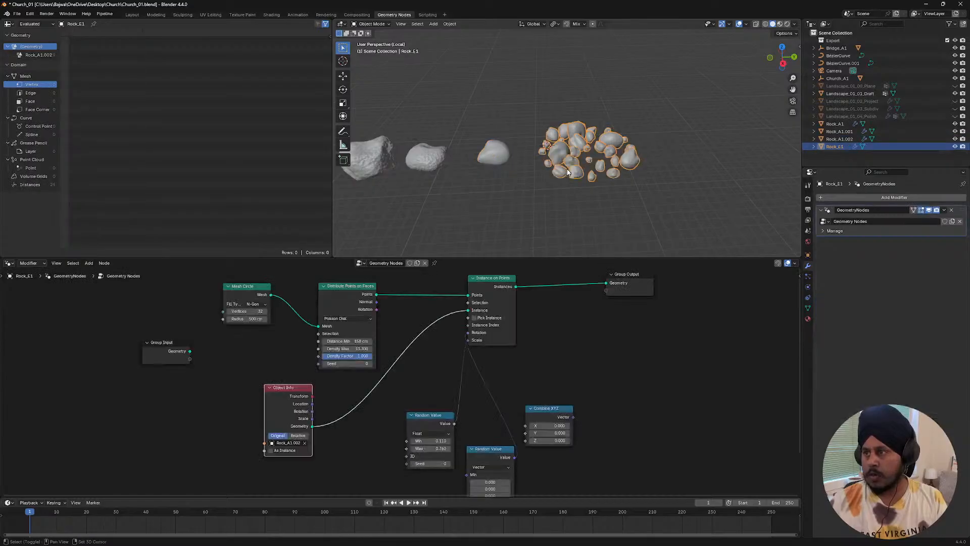
{"action": "key", "text": "shift+d"}
{"action": "left_click", "coordinate": [565, 178]}
- Copy the modifiers of the source rock Rock_A1.002 to the duplicated scatter object Rock_E1.001
{"action": "left_click", "coordinate": [495, 159]}
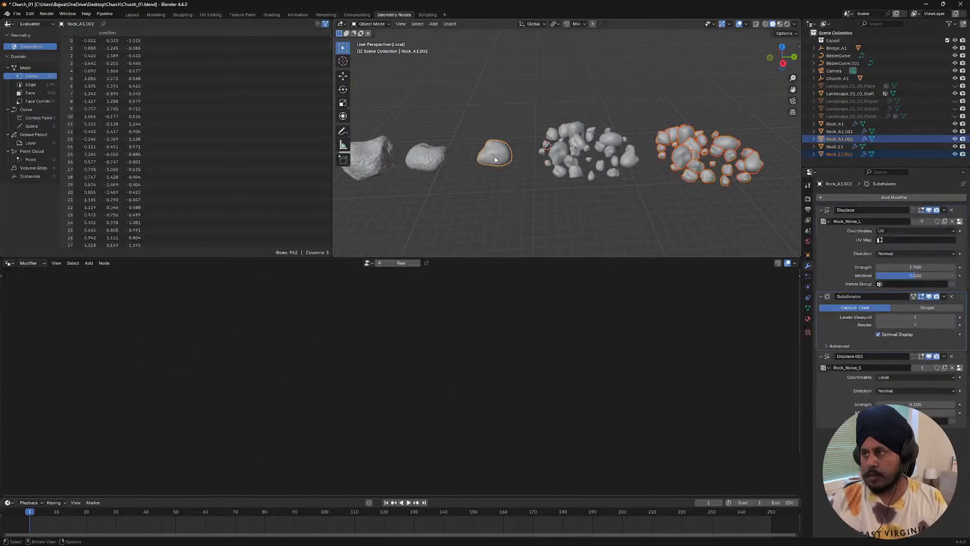
{"action": "key", "text": "ctrl+l"}
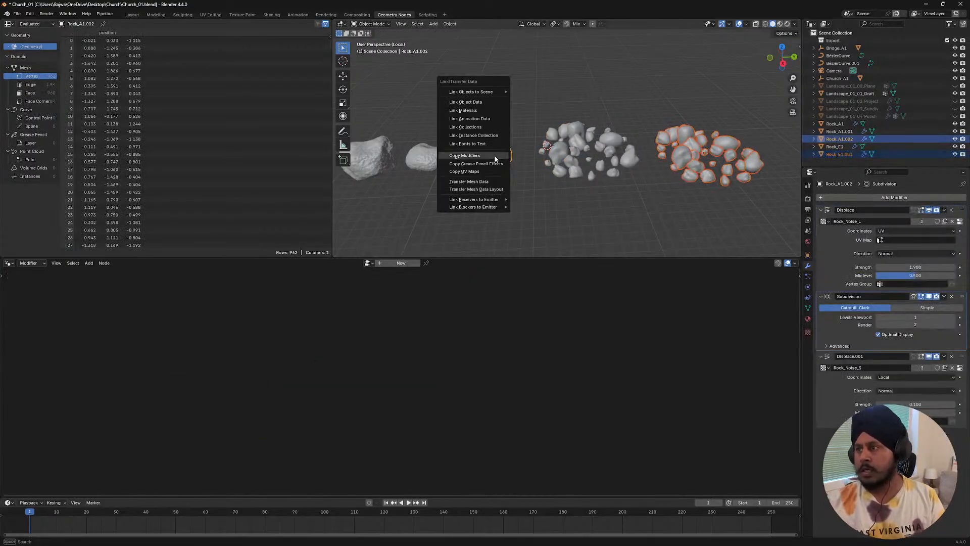
{"action": "left_click", "coordinate": [495, 156]}
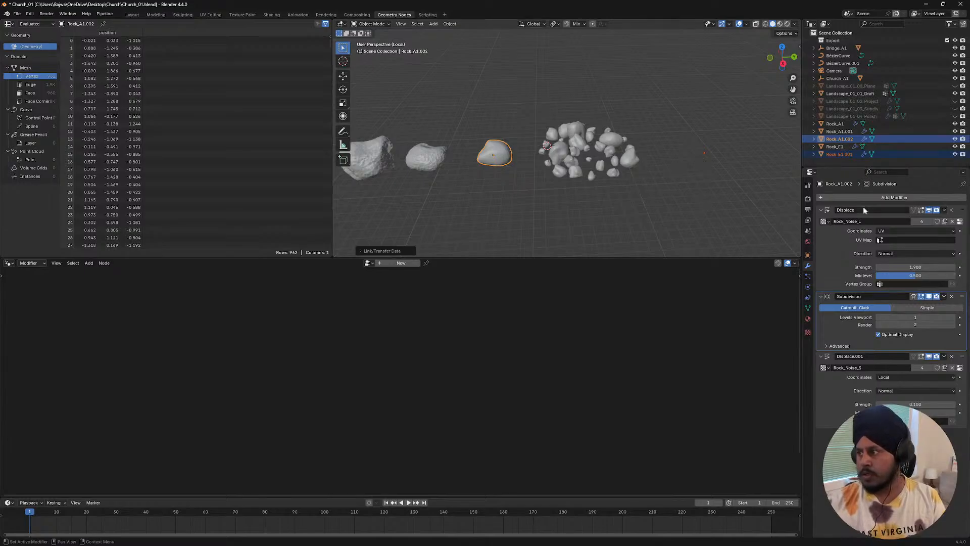
{"action": "middle_click_drag", "start_coordinate": [691, 171], "coordinate": [663, 186], "text": "shift"}
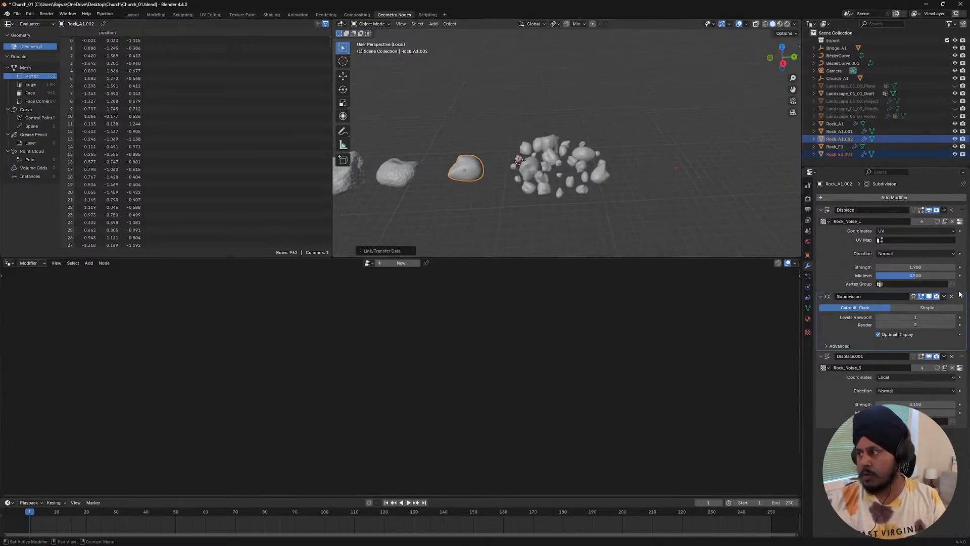
- Add a Geometry Nodes modifier to Rock_A1.002 between Displace and Subdivision and assign it the existing Geometry Nodes group
{"action": "left_click", "coordinate": [856, 199]}
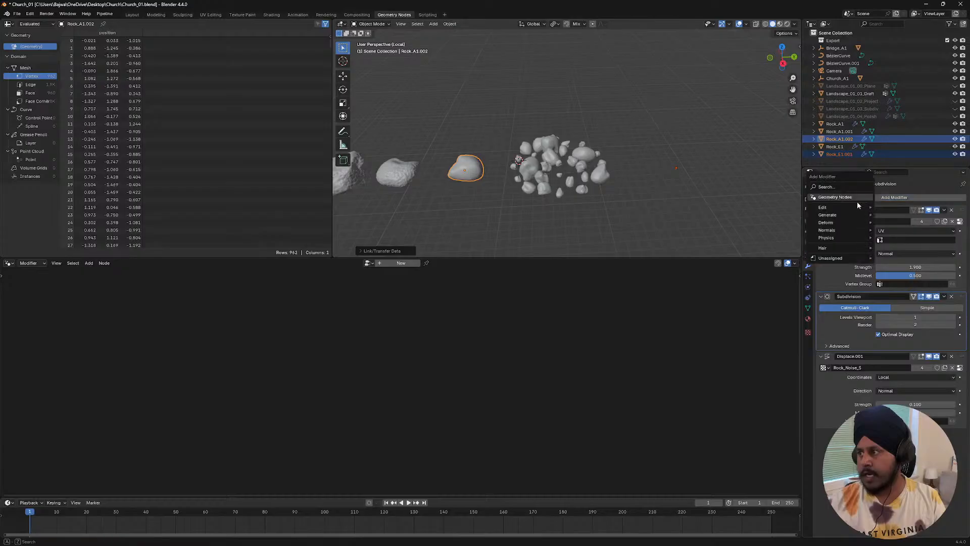
{"action": "left_click", "coordinate": [857, 201]}
{"action": "left_click_drag", "start_coordinate": [963, 438], "coordinate": [963, 298]}
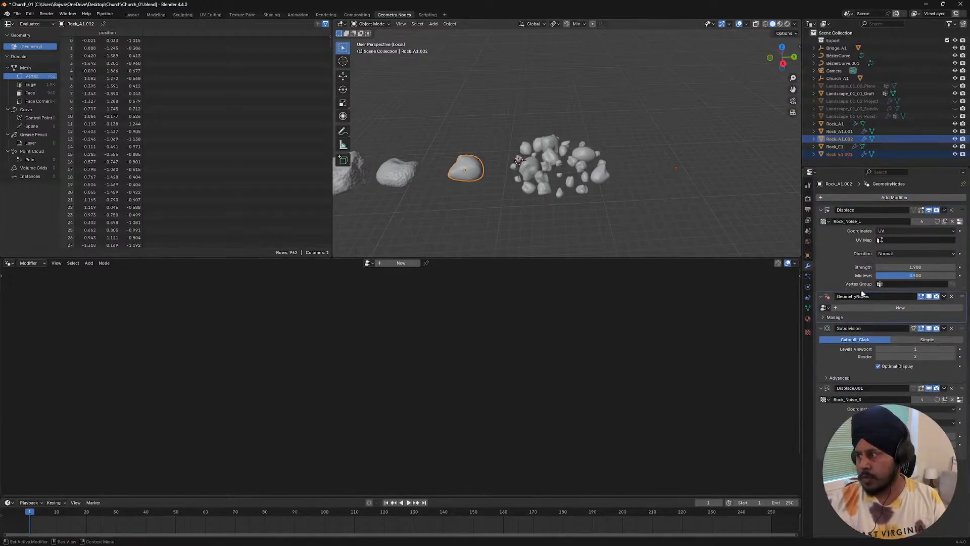
{"action": "left_click", "coordinate": [825, 307]}
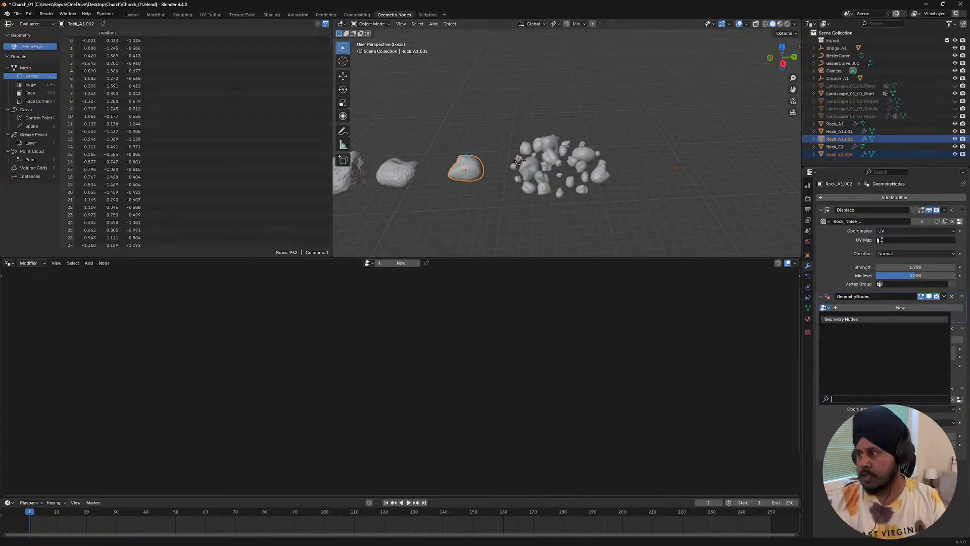
{"action": "left_click", "coordinate": [841, 319]}
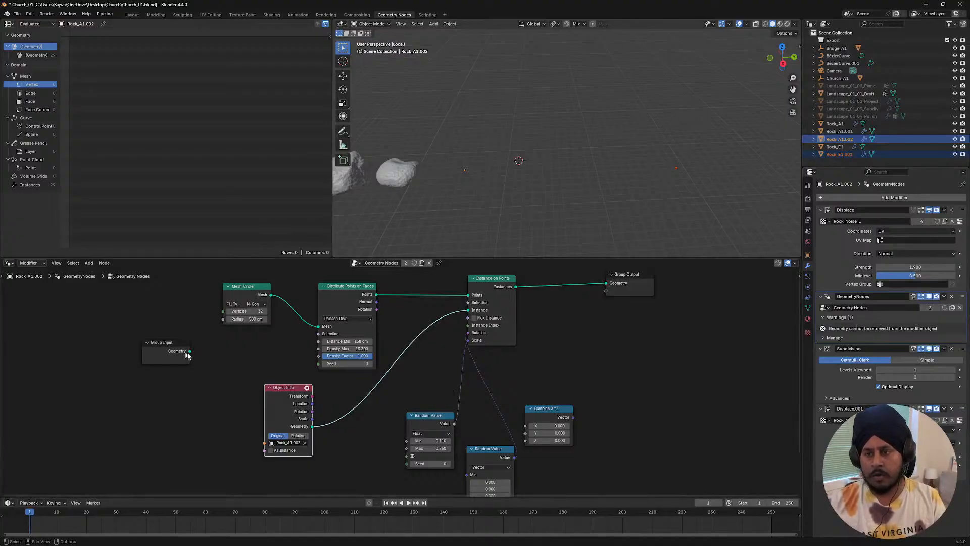
- Feed the Group Input geometry into the Instance input of Instance on Points and delete the Object Info node
{"action": "left_click_drag", "start_coordinate": [190, 351], "coordinate": [469, 311]}
{"action": "middle_click_drag", "start_coordinate": [609, 168], "coordinate": [585, 188]}
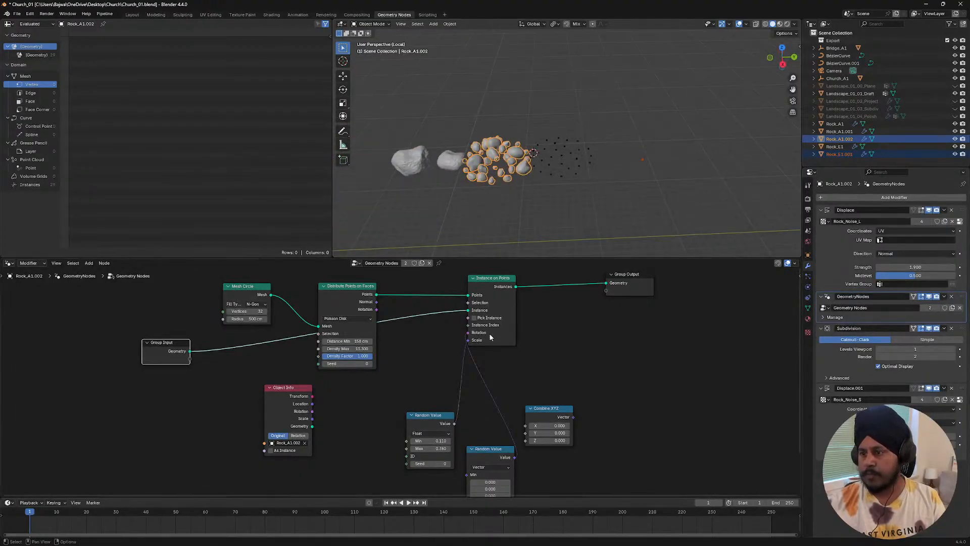
{"action": "left_click", "coordinate": [282, 396]}
{"action": "key", "text": "x"}
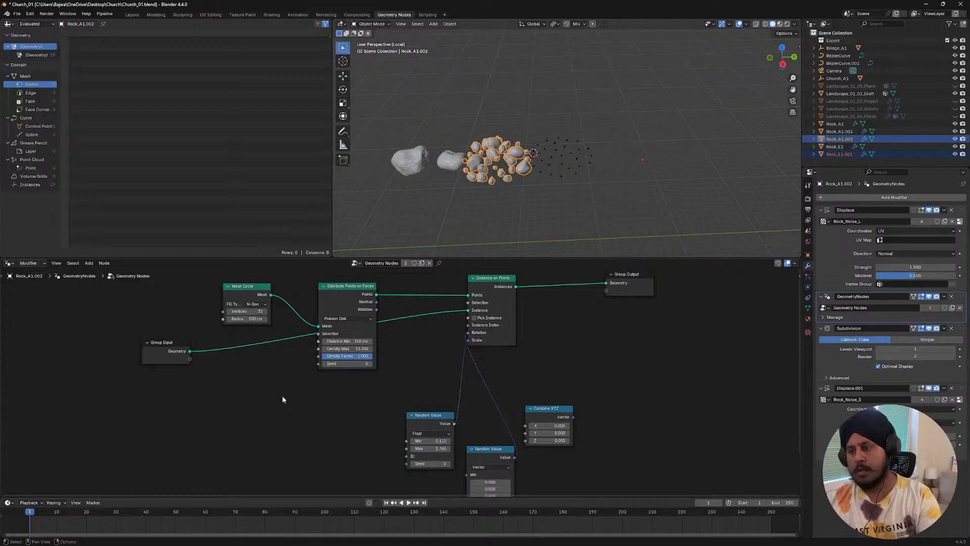
- Move the Displace modifier below Geometry Nodes in Rock_A1.002's stack and turn off the Subdivision modifier's viewport display
{"action": "left_click", "coordinate": [518, 172]}
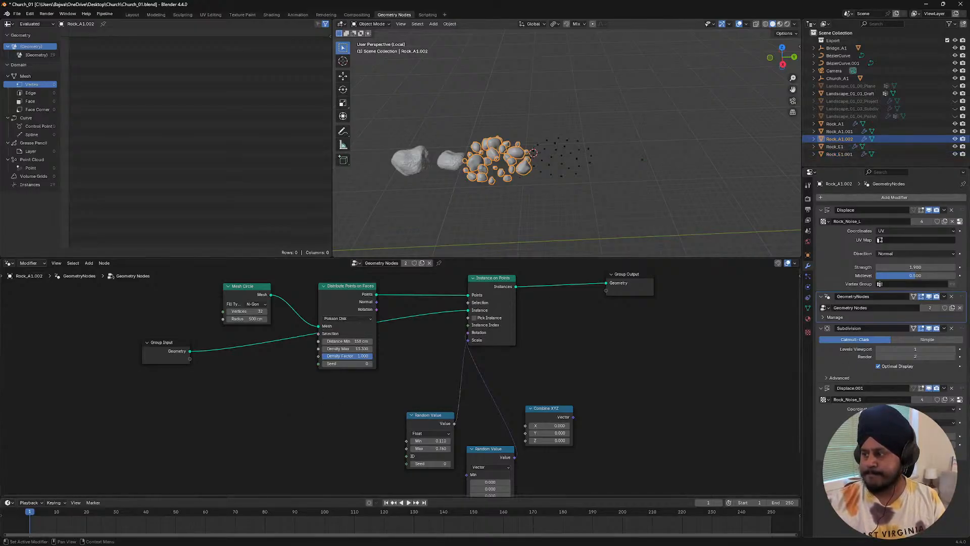
{"action": "scroll", "coordinate": [462, 199], "scroll_direction": "up", "scroll_amount": 6}
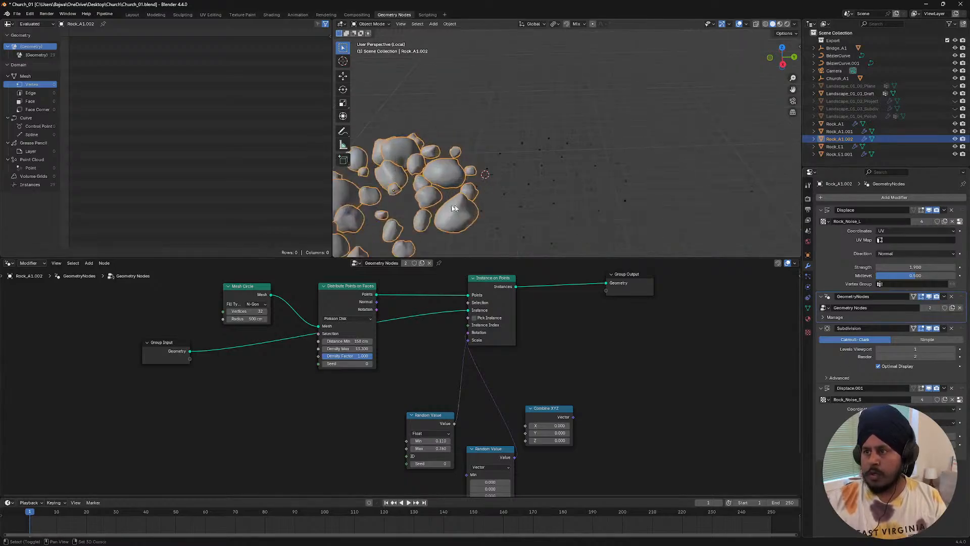
{"action": "scroll", "coordinate": [556, 218], "scroll_direction": "down", "scroll_amount": 3}
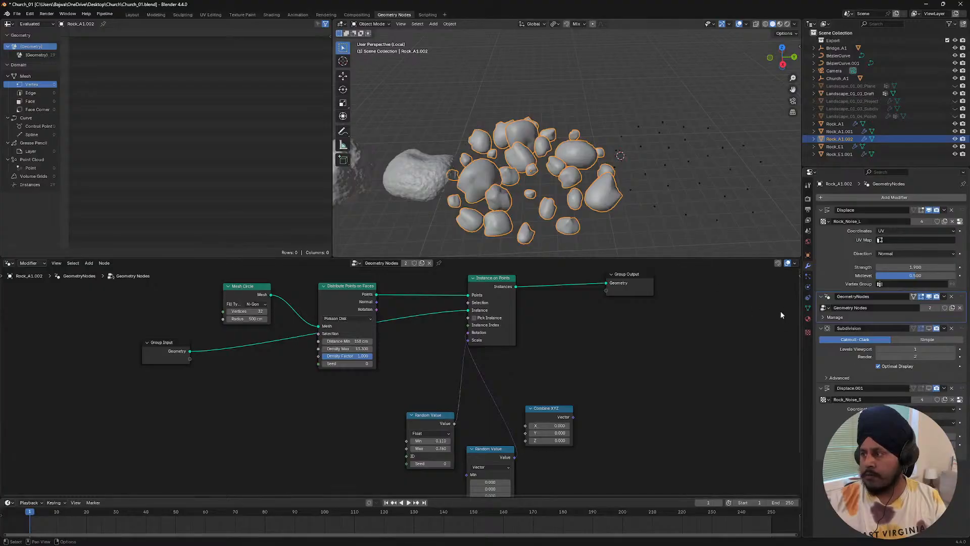
{"action": "left_click", "coordinate": [928, 210]}
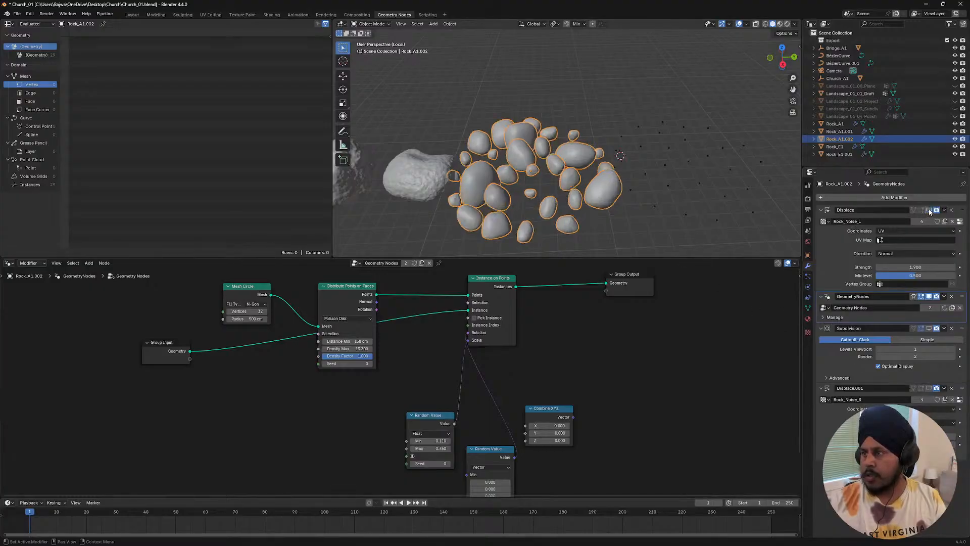
{"action": "left_click_drag", "start_coordinate": [960, 210], "coordinate": [947, 258]}
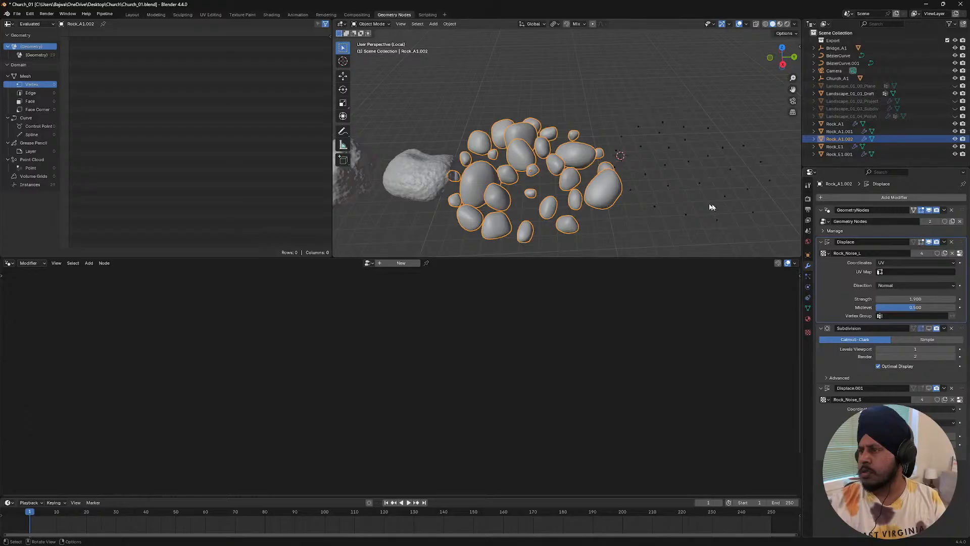
{"action": "left_click", "coordinate": [869, 229]}
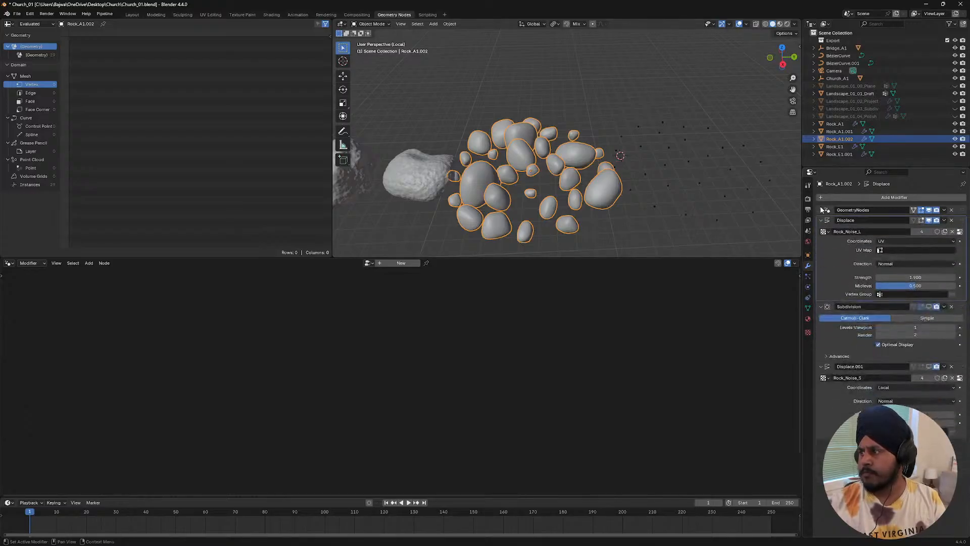
{"action": "left_click", "coordinate": [821, 240]}
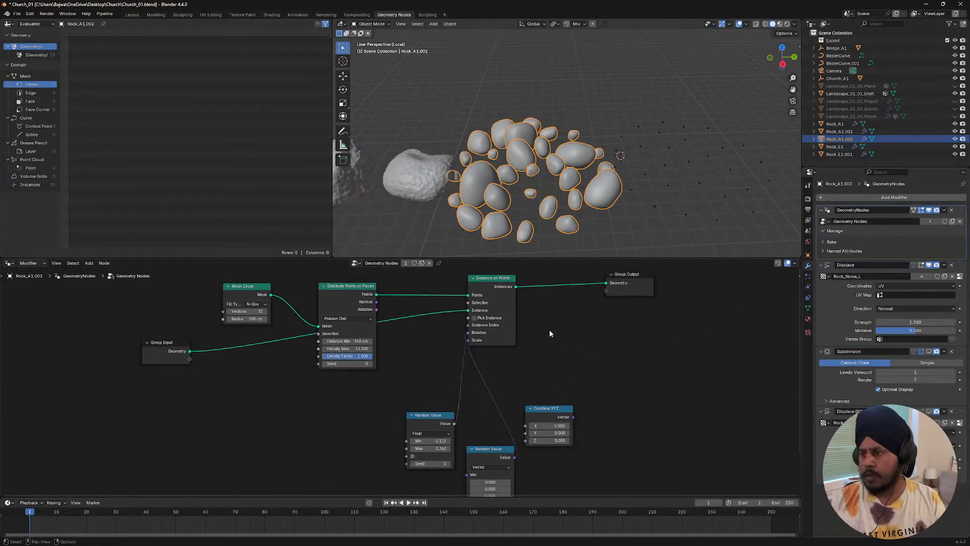
- Insert a Realize Instances node between Instance on Points and Group Output
{"action": "key", "text": "F3"}
{"action": "type", "text": "rea"}
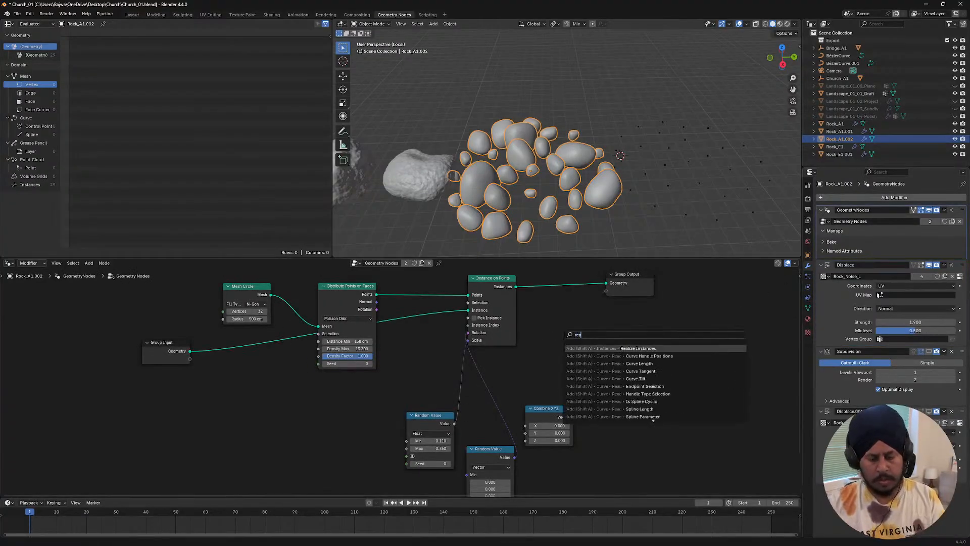
{"action": "key", "text": "Return"}
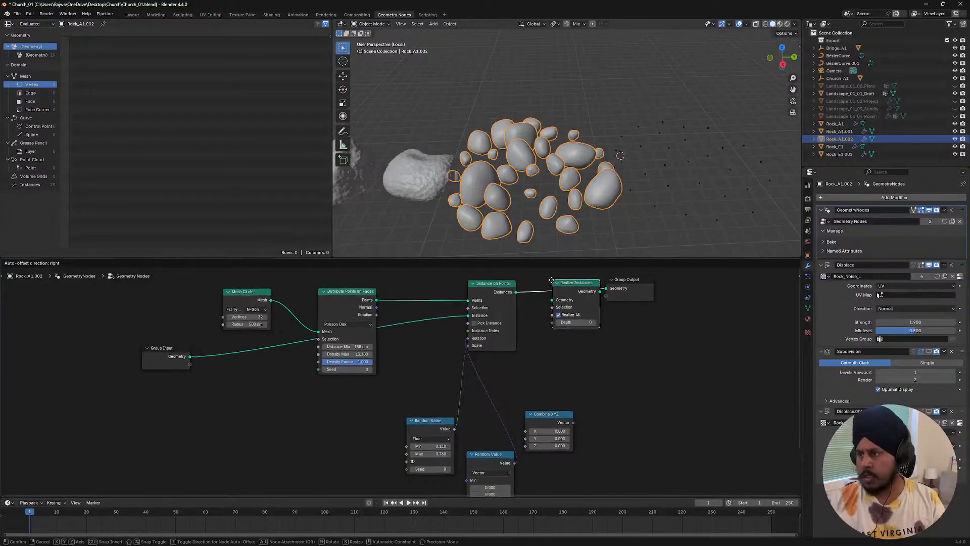
{"action": "left_click", "coordinate": [568, 293]}
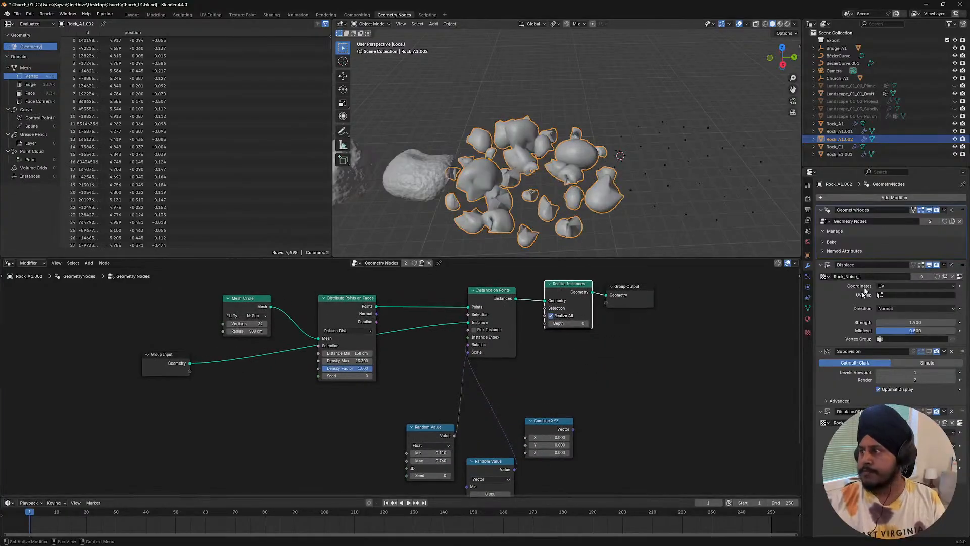
- Lower the Rock_Noise_L Displace modifier's Strength to 0.57
{"action": "left_click", "coordinate": [847, 305]}
{"action": "scroll", "coordinate": [584, 201], "scroll_direction": "up", "scroll_amount": 1}
{"action": "left_click_drag", "start_coordinate": [912, 322], "coordinate": [843, 322]}
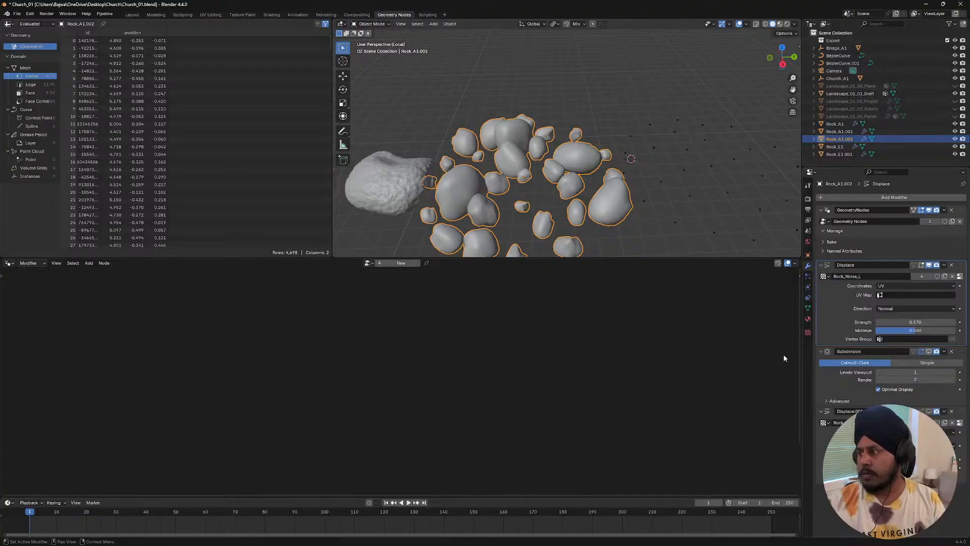
{"action": "middle_click_drag", "start_coordinate": [530, 216], "coordinate": [546, 204], "text": "shift"}
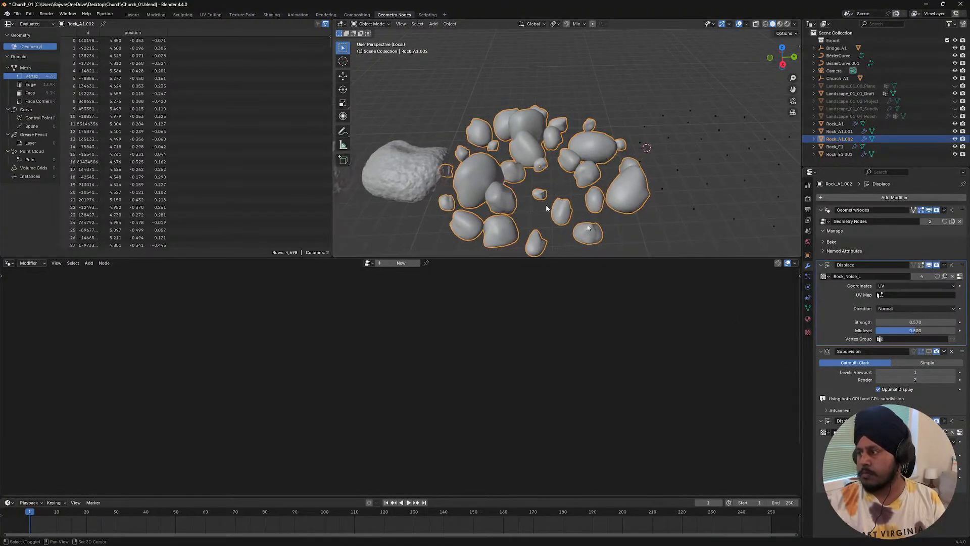
- Turn the Subdivision modifier's viewport display on and set its viewport level to 2
{"action": "left_click", "coordinate": [928, 351]}
{"action": "left_click", "coordinate": [953, 372]}
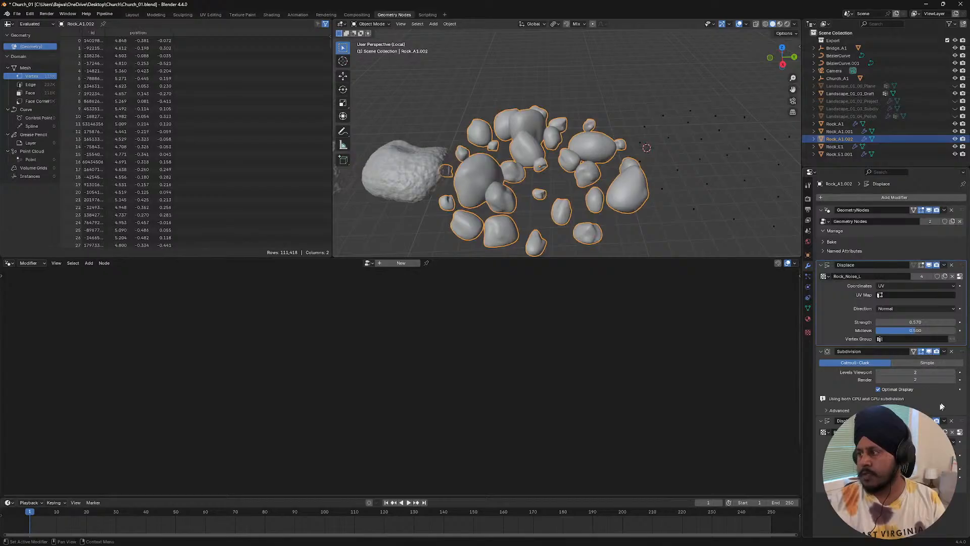
{"action": "middle_click_drag", "start_coordinate": [551, 212], "coordinate": [544, 130]}
{"action": "middle_click_drag", "start_coordinate": [557, 184], "coordinate": [592, 183]}
{"action": "scroll", "coordinate": [562, 143], "scroll_direction": "down", "scroll_amount": 4}
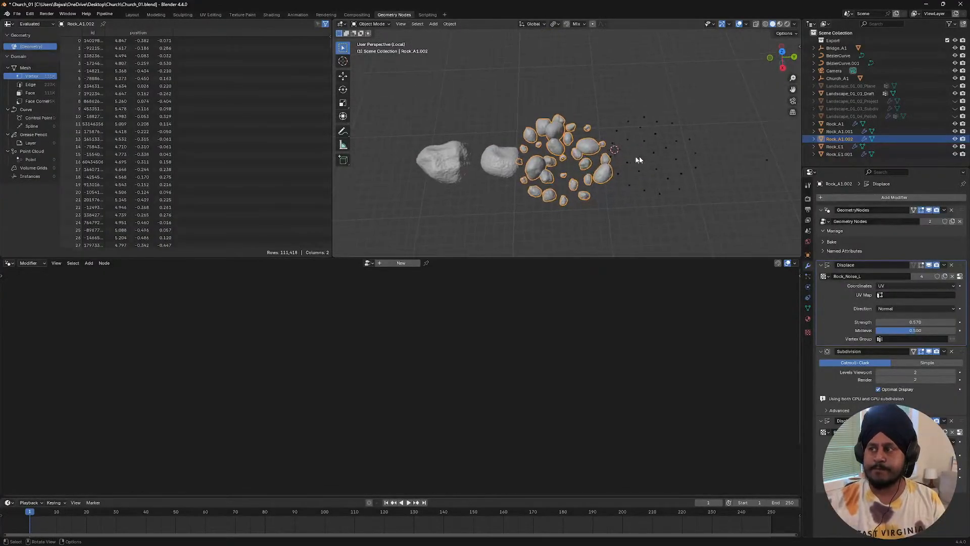
- Delete the original scatter object Rock_E1
{"action": "left_click", "coordinate": [641, 157]}
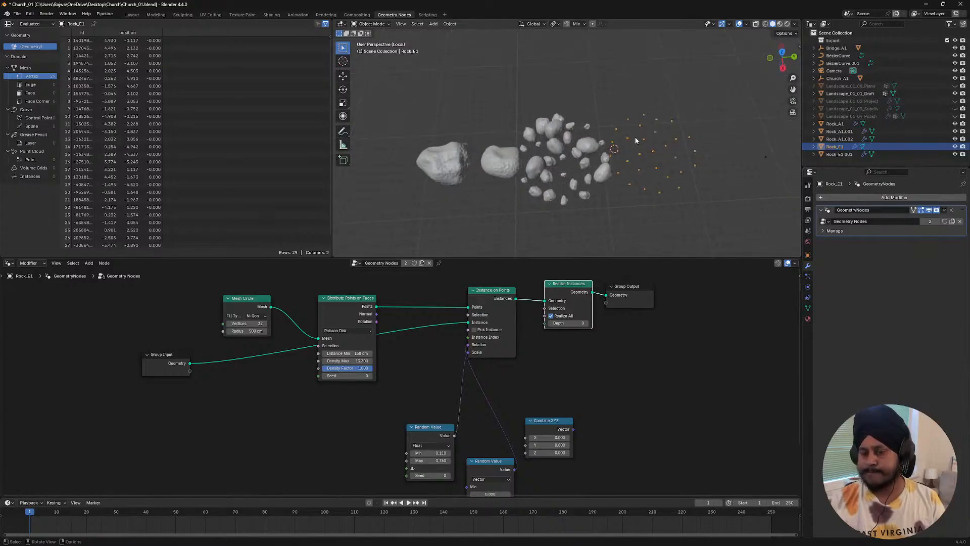
{"action": "middle_click_drag", "start_coordinate": [638, 143], "coordinate": [636, 179]}
{"action": "key", "text": "Delete"}
- Move the scattered rock object Rock_A1.002 along the Y axis, clear of the neighbouring rock
{"action": "left_click", "coordinate": [581, 153]}
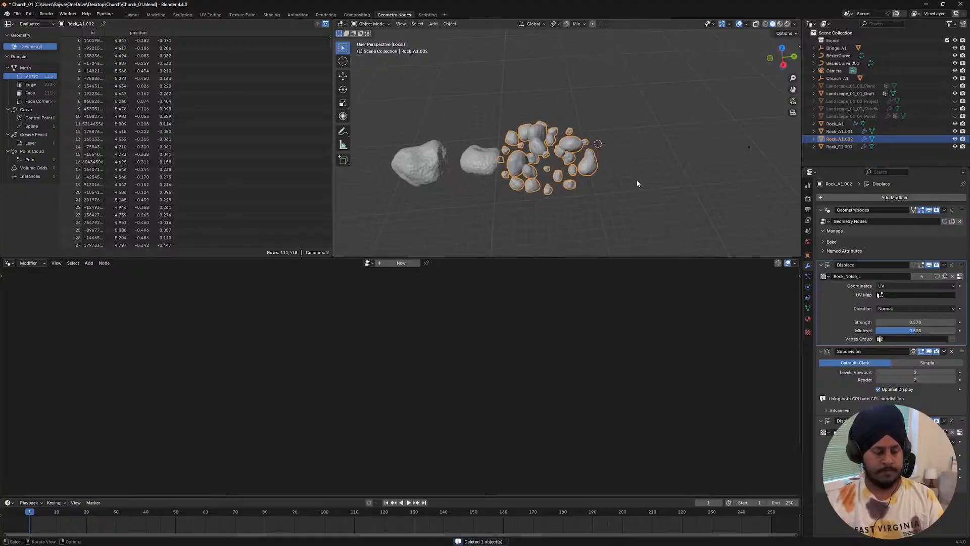
{"action": "key", "text": "g"}
{"action": "key", "text": "x"}
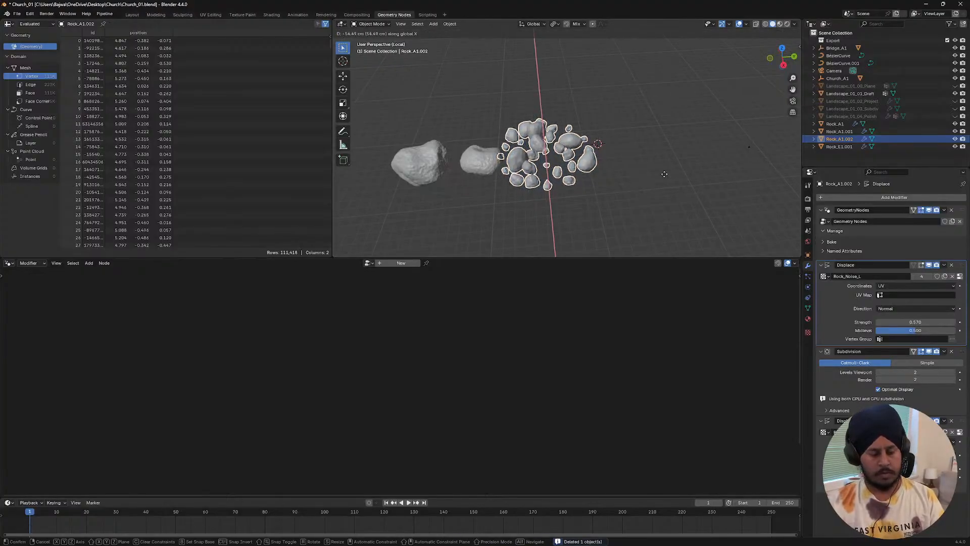
{"action": "key", "text": "y"}
{"action": "left_click", "coordinate": [666, 176]}
{"action": "middle_click_drag", "start_coordinate": [475, 154], "coordinate": [458, 132]}
{"action": "scroll", "coordinate": [457, 133], "scroll_direction": "down", "scroll_amount": 3}
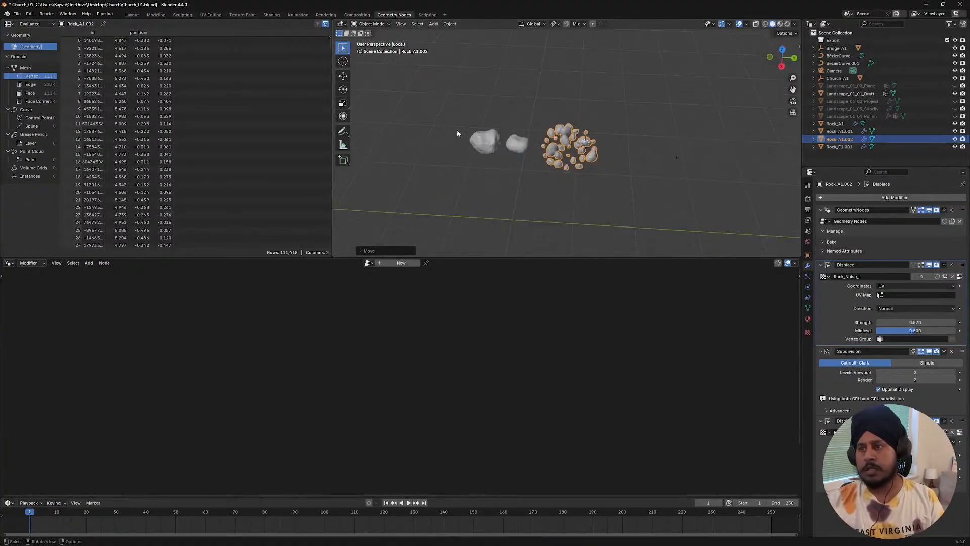
- Delete the leftover duplicate scatter object Rock_E1.001
{"action": "scroll", "coordinate": [643, 168], "scroll_direction": "up", "scroll_amount": 4}
{"action": "left_click", "coordinate": [688, 176]}
{"action": "middle_click_drag", "start_coordinate": [657, 167], "coordinate": [541, 157], "text": "shift"}
{"action": "left_click_drag", "start_coordinate": [649, 127], "coordinate": [662, 138]}
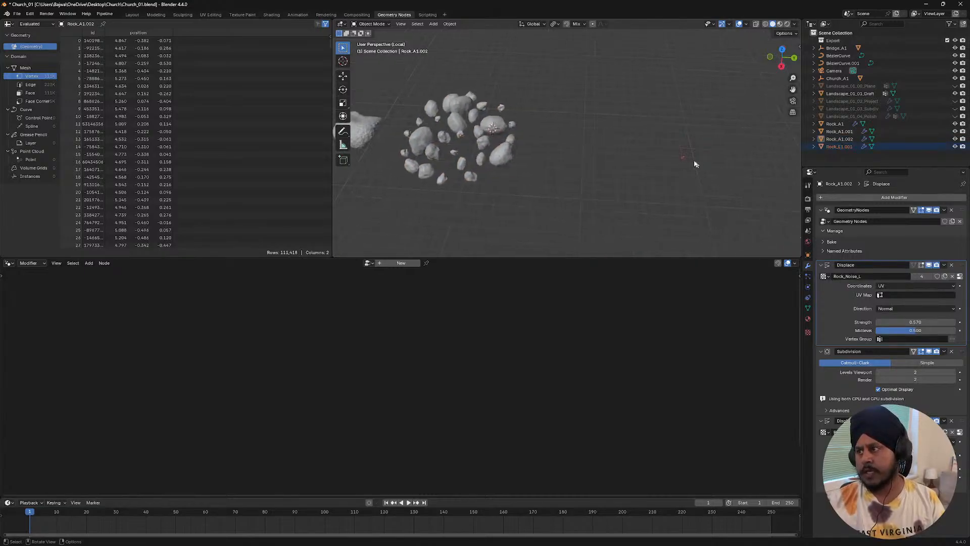
{"action": "left_click", "coordinate": [683, 158]}
{"action": "key", "text": "Delete"}
{"action": "scroll", "coordinate": [530, 146], "scroll_direction": "down", "scroll_amount": 3}
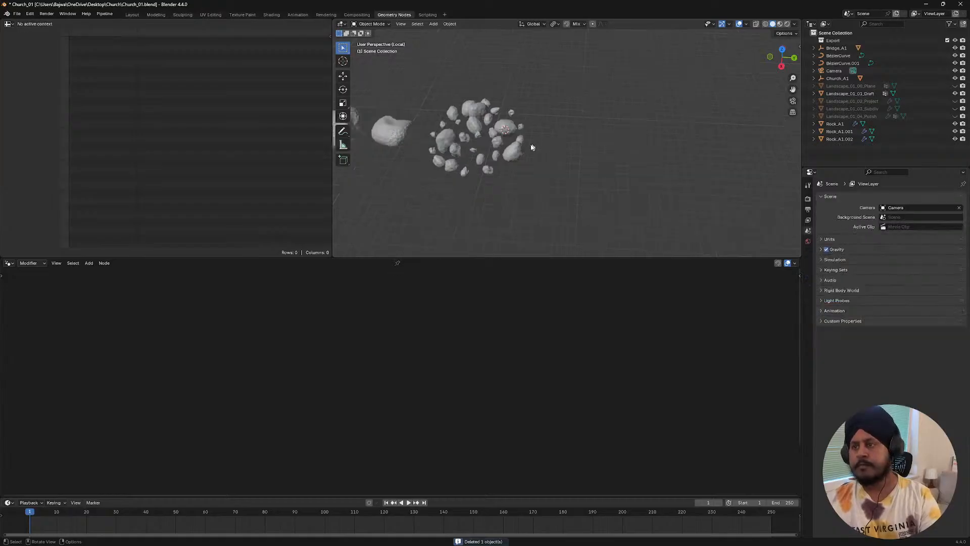
{"action": "left_click", "coordinate": [490, 156]}
{"action": "left_click", "coordinate": [437, 141]}
{"action": "left_click", "coordinate": [400, 137]}
{"action": "middle_click_drag", "start_coordinate": [424, 142], "coordinate": [467, 105]}
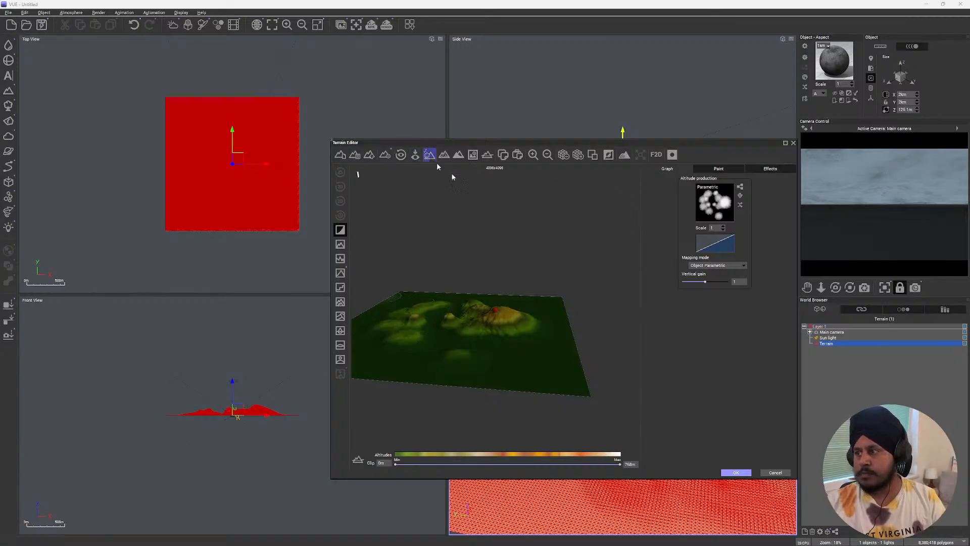
- Switch to VUE's Terrain Editor and set the altitude production's Vertical gain to 1.2
{"action": "left_click", "coordinate": [738, 282]}
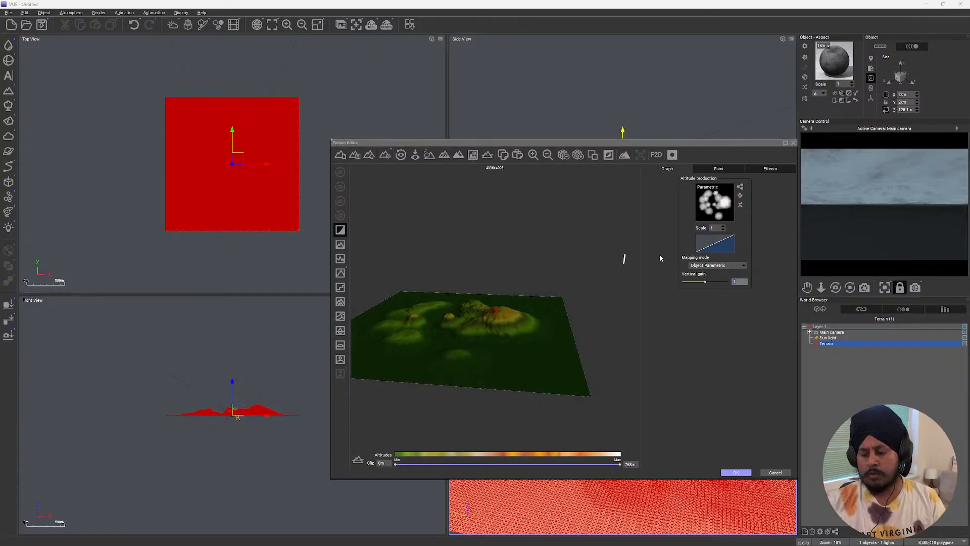
{"action": "type", "text": "1.2"}
{"action": "key", "text": "Return"}
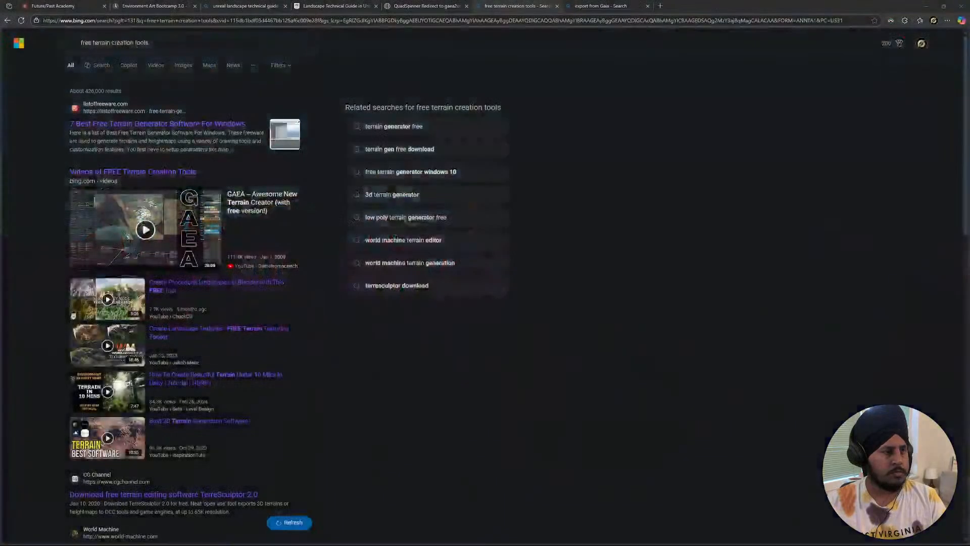
- Switch to the web browser and open the Future/Past Academy page on Sketchfab in a new tab
{"action": "left_click", "coordinate": [660, 6]}
{"action": "type", "text": "ske"}
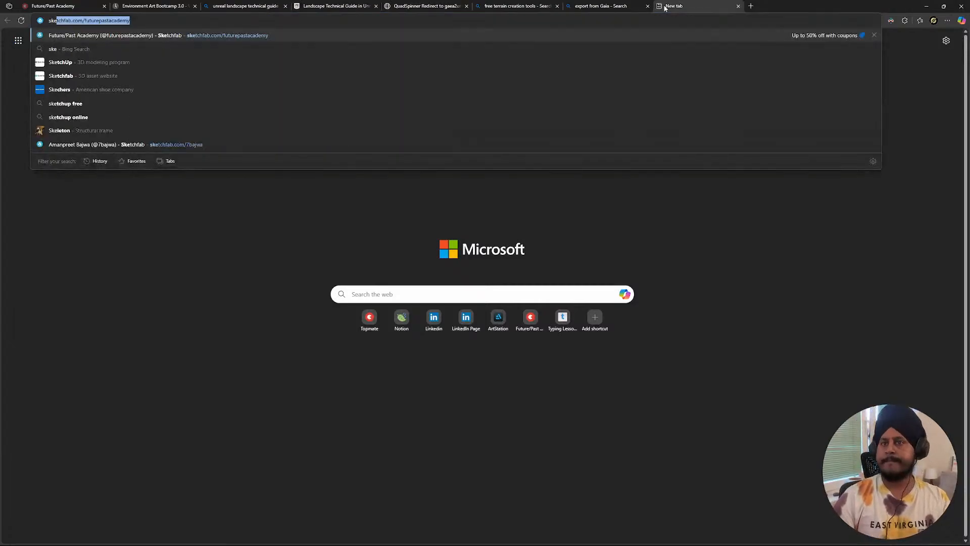
{"action": "key", "text": "Return"}
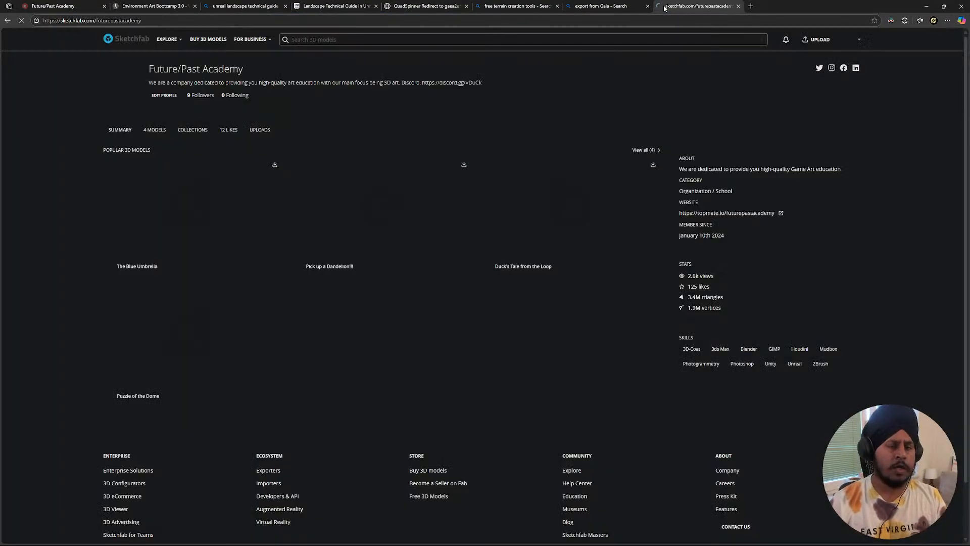
- Search Sketchfab's models for trees and limit the results to downloadable ones
{"action": "left_click", "coordinate": [469, 40]}
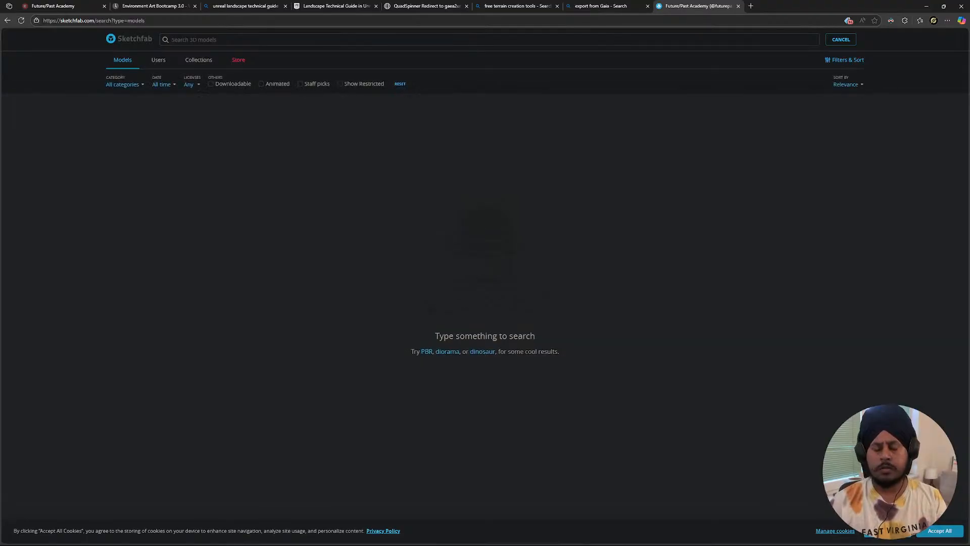
{"action": "type", "text": "trees"}
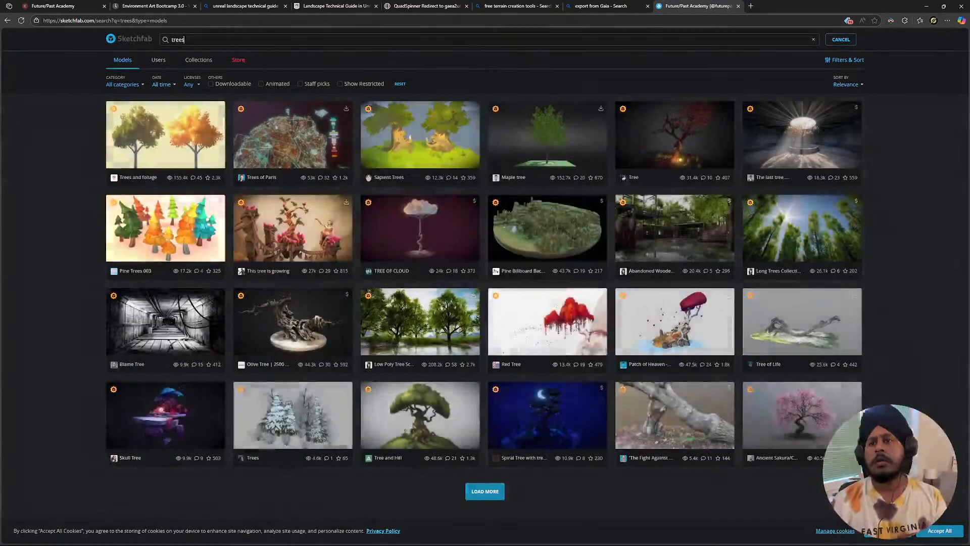
{"action": "left_click", "coordinate": [228, 85]}
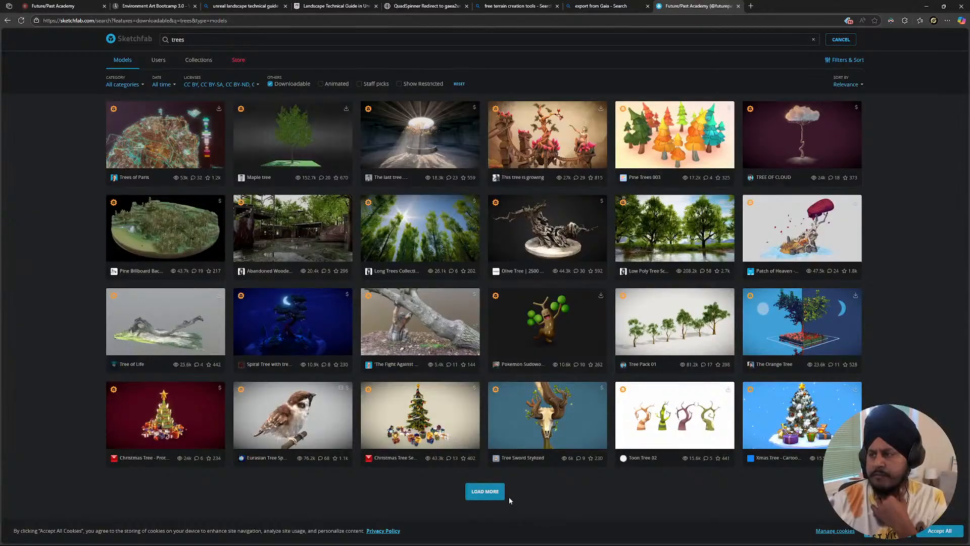
- Open the Low Poly Tree Scene Free model and inspect it from several angles in the 3D viewer
{"action": "left_click", "coordinate": [681, 238]}
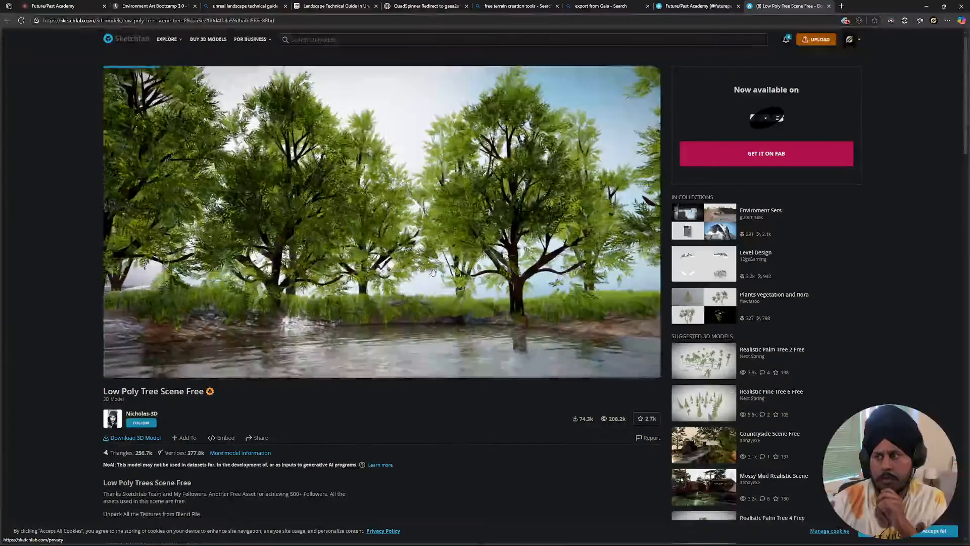
{"action": "mouse_move", "coordinate": [426, 293]}
{"action": "left_mouse_down"}
{"action": "mouse_move", "coordinate": [450, 251]}
{"action": "mouse_move", "coordinate": [474, 261]}
{"action": "mouse_move", "coordinate": [403, 240]}
{"action": "mouse_move", "coordinate": [465, 241]}
{"action": "mouse_move", "coordinate": [438, 236]}
{"action": "mouse_move", "coordinate": [537, 260]}
{"action": "mouse_move", "coordinate": [483, 172]}
{"action": "mouse_move", "coordinate": [447, 81]}
{"action": "left_mouse_up"}
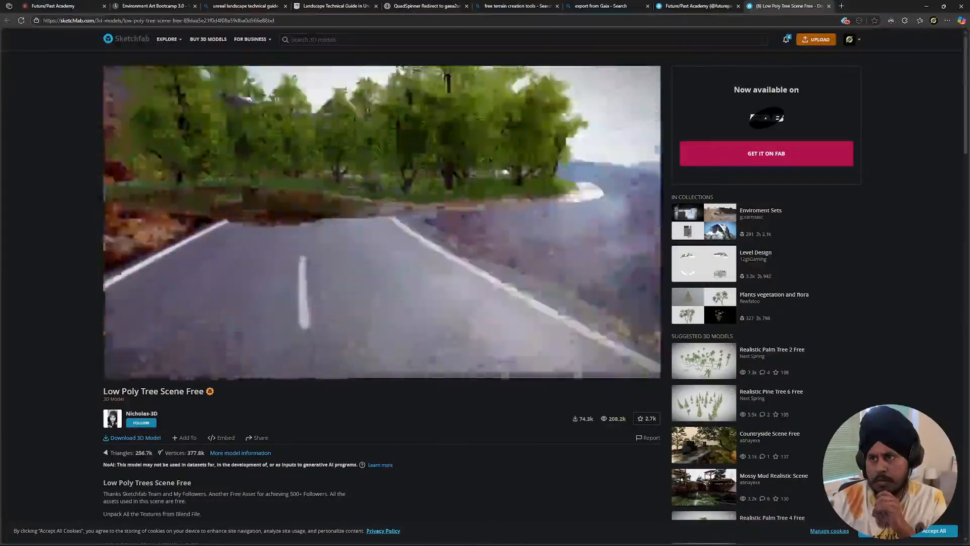
{"action": "left_click_drag", "start_coordinate": [529, 178], "coordinate": [524, 218]}
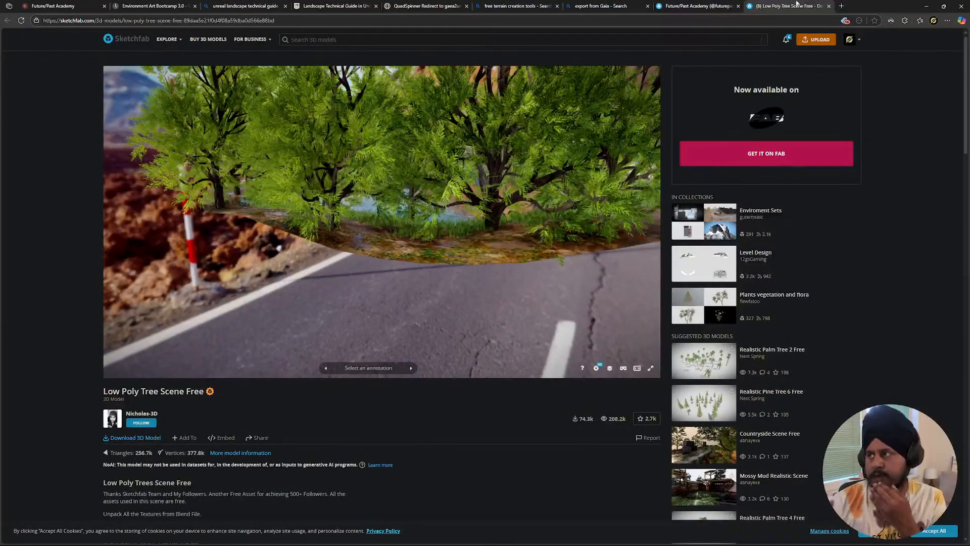
- Return to the downloadable tree results and browse further through the available tree models
{"action": "left_click", "coordinate": [700, 6]}
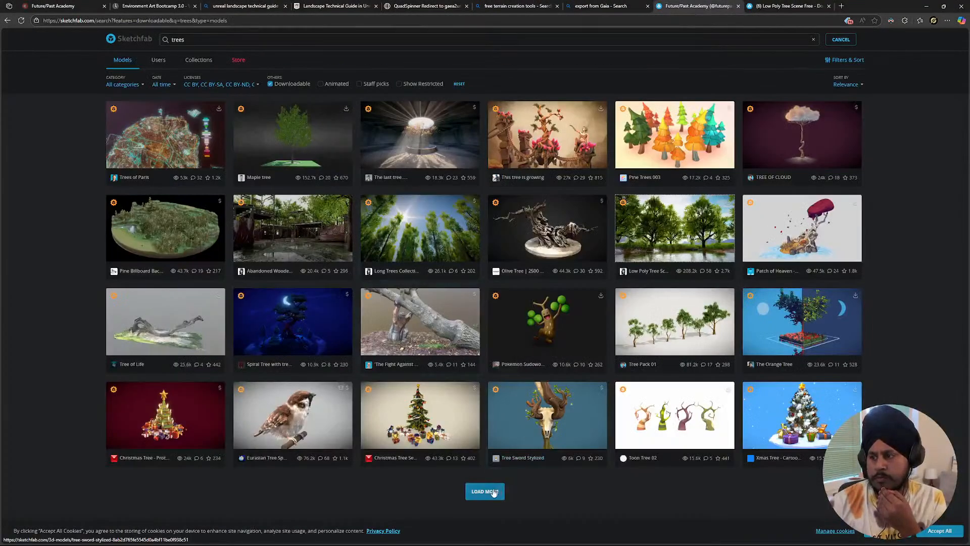
{"action": "scroll", "coordinate": [497, 336], "scroll_direction": "down", "scroll_amount": 5}
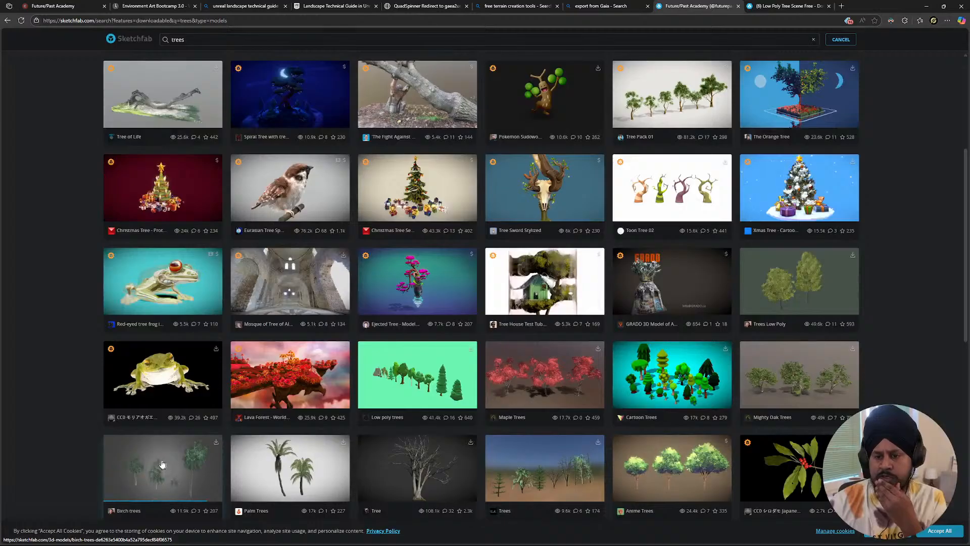
{"action": "scroll", "coordinate": [180, 467], "scroll_direction": "down", "scroll_amount": 5}
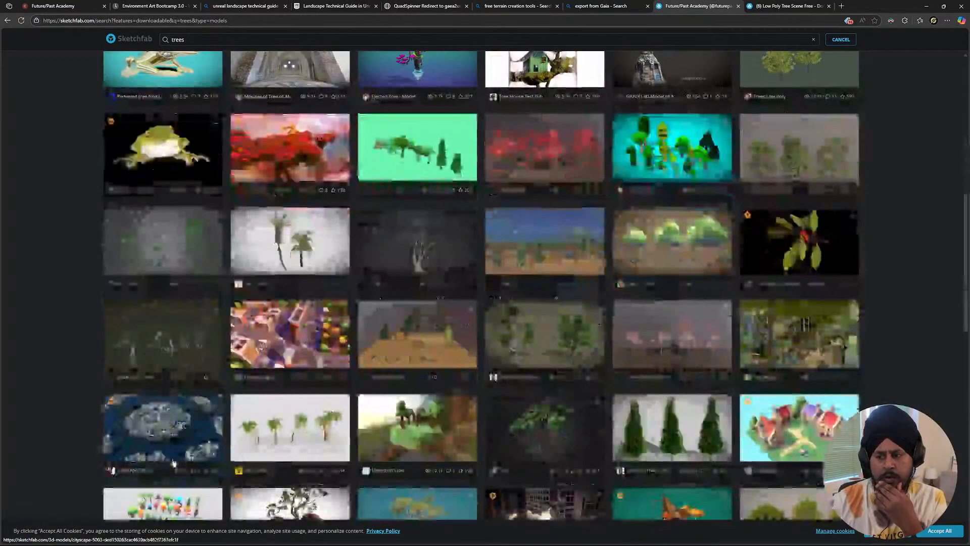
{"action": "scroll", "coordinate": [171, 450], "scroll_direction": "down", "scroll_amount": 4}
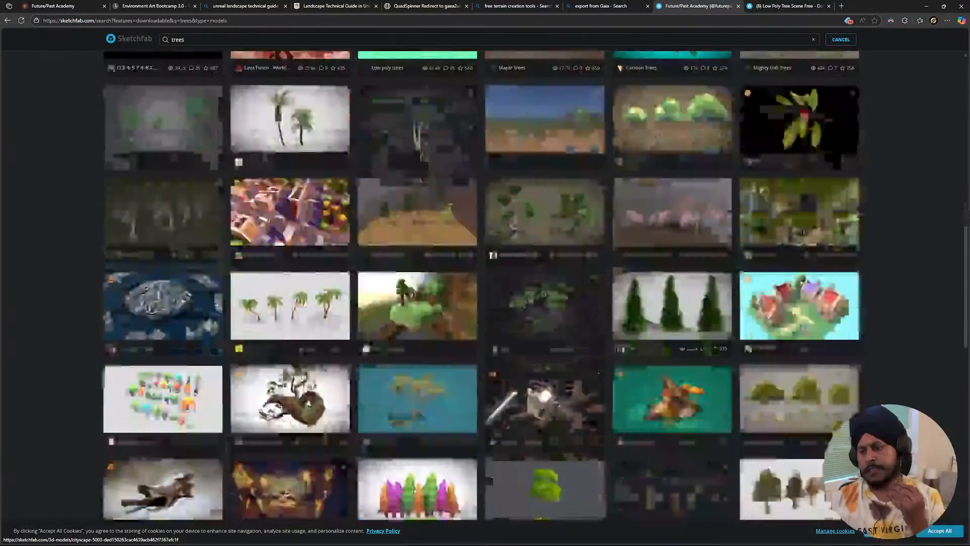
- Search the web for inaturalist in a new tab, open the iNaturalist site and explore its observations
{"action": "left_click", "coordinate": [841, 6]}
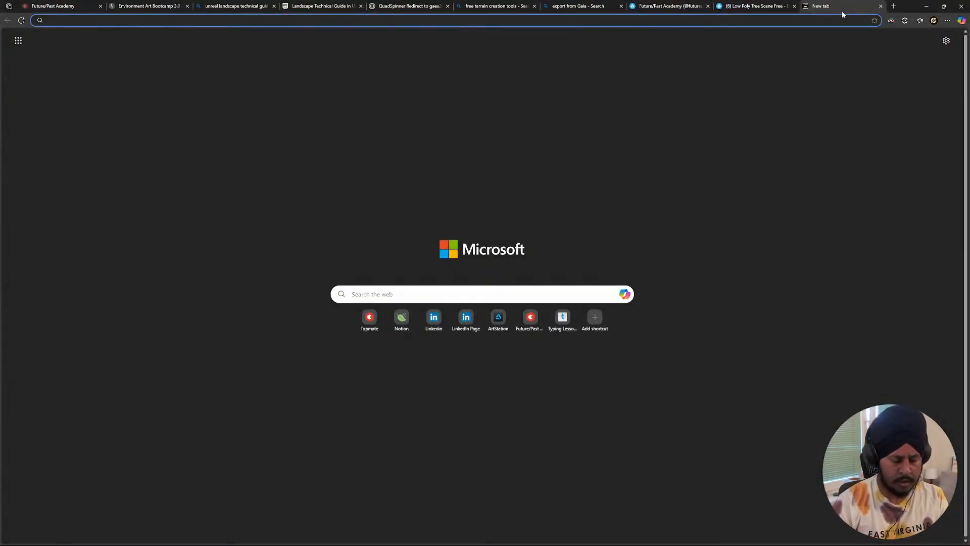
{"action": "type", "text": "inaturali"}
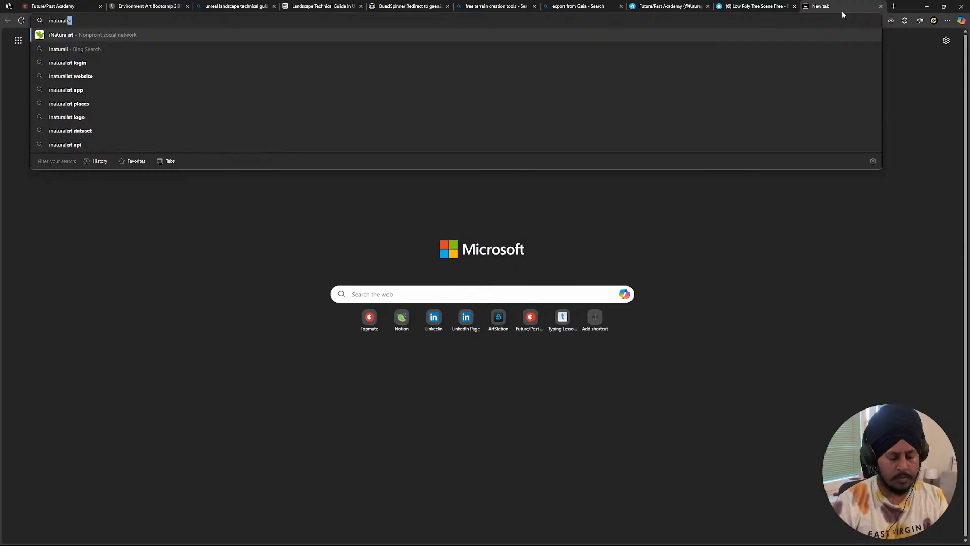
{"action": "type", "text": "st"}
{"action": "key", "text": "Return"}
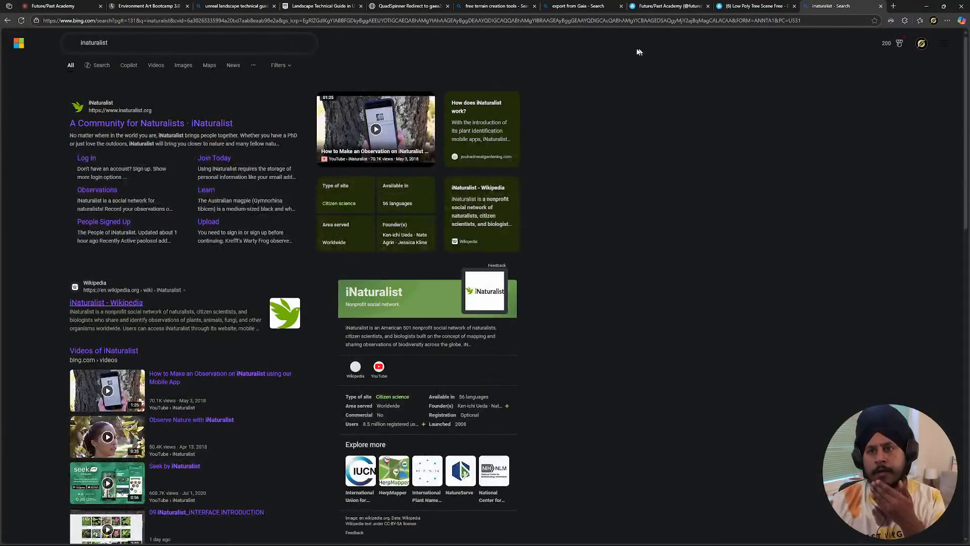
{"action": "left_click", "coordinate": [165, 123]}
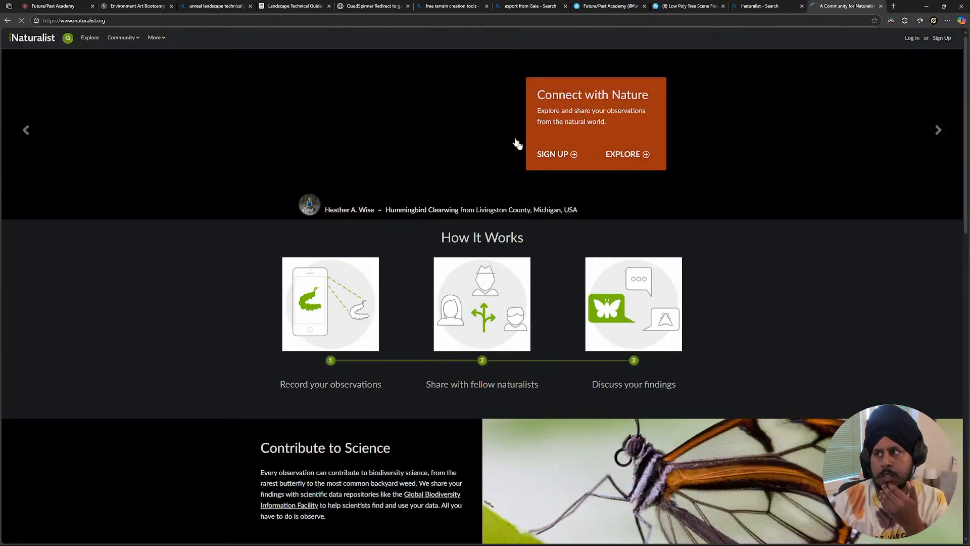
{"action": "left_click", "coordinate": [626, 154]}
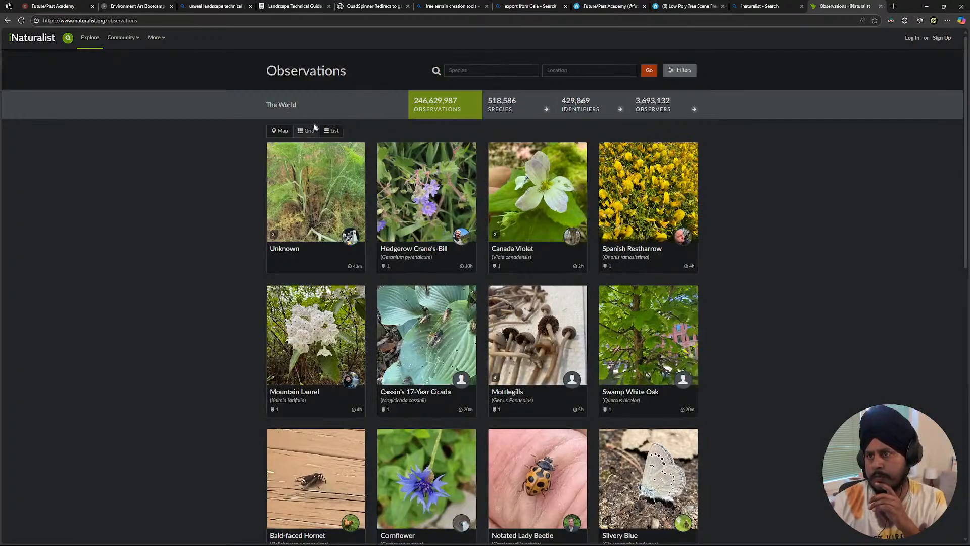
- Show the observations on the map with Terrain enabled and examine the coverage over Europe
{"action": "left_click", "coordinate": [281, 132]}
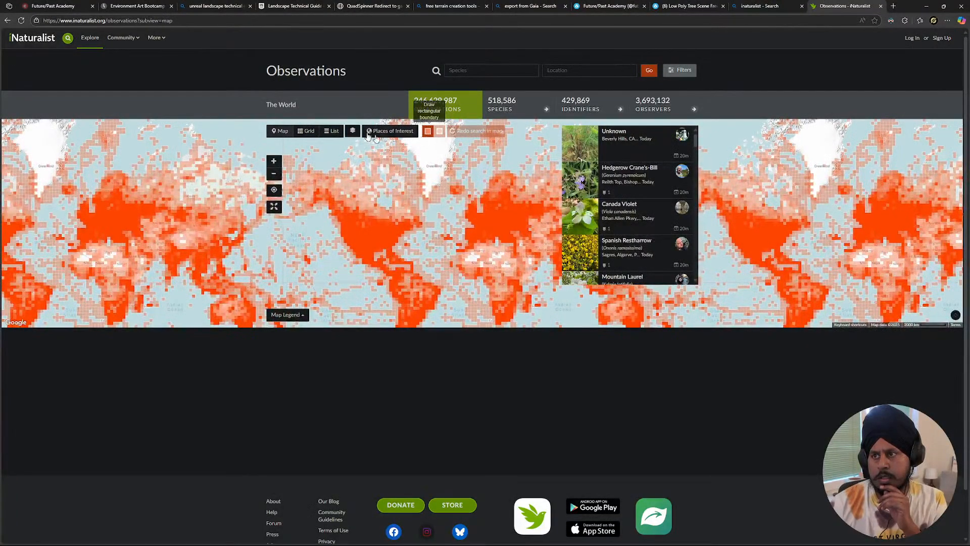
{"action": "left_click", "coordinate": [353, 132]}
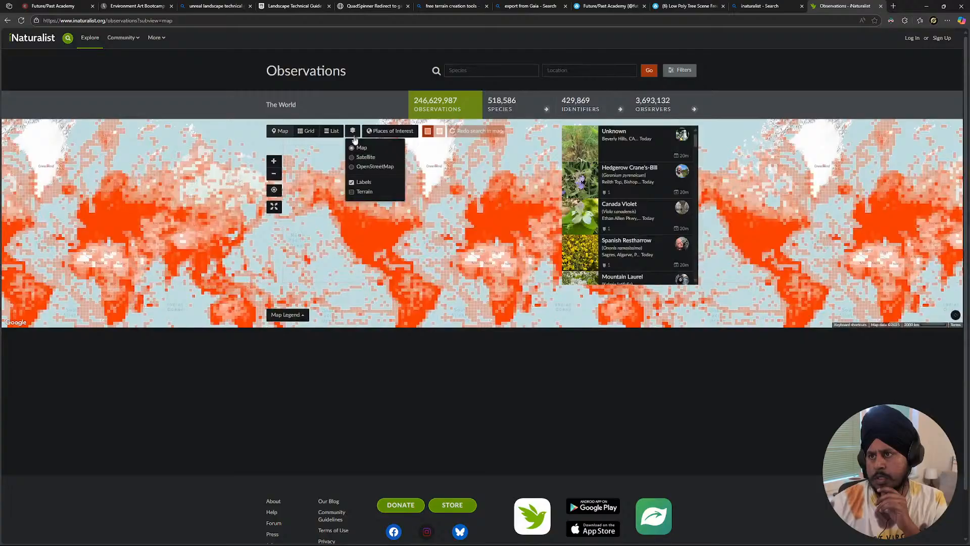
{"action": "left_click", "coordinate": [351, 183]}
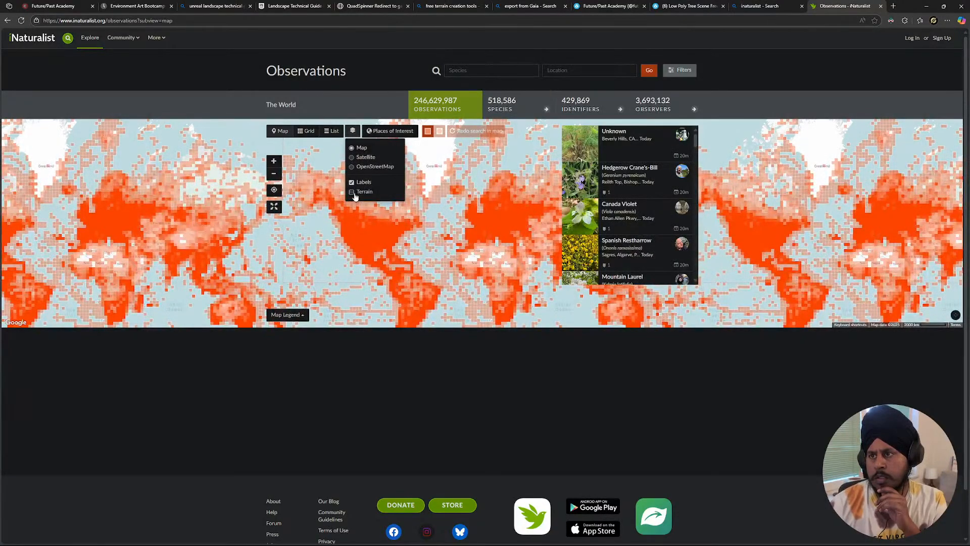
{"action": "left_click", "coordinate": [353, 193]}
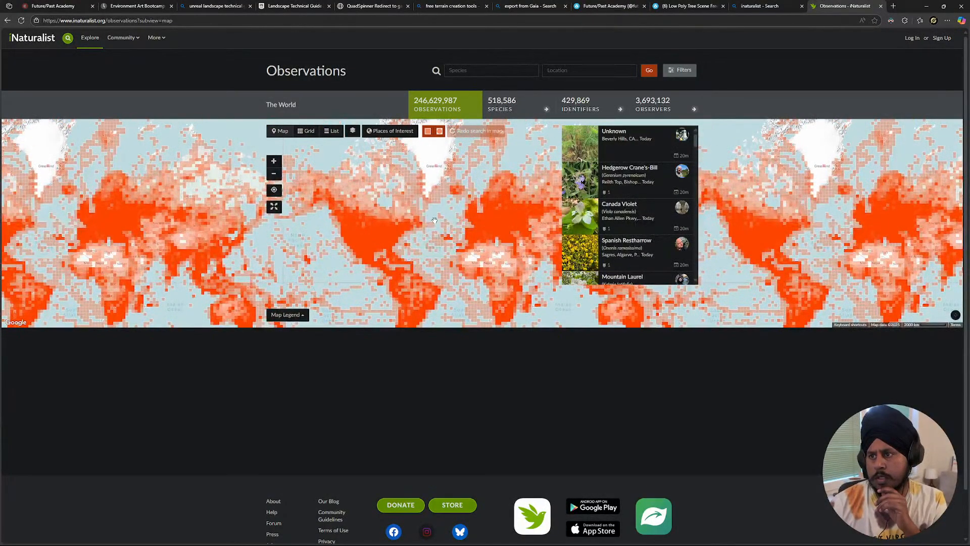
{"action": "scroll", "coordinate": [434, 221], "scroll_direction": "up", "scroll_amount": 1}
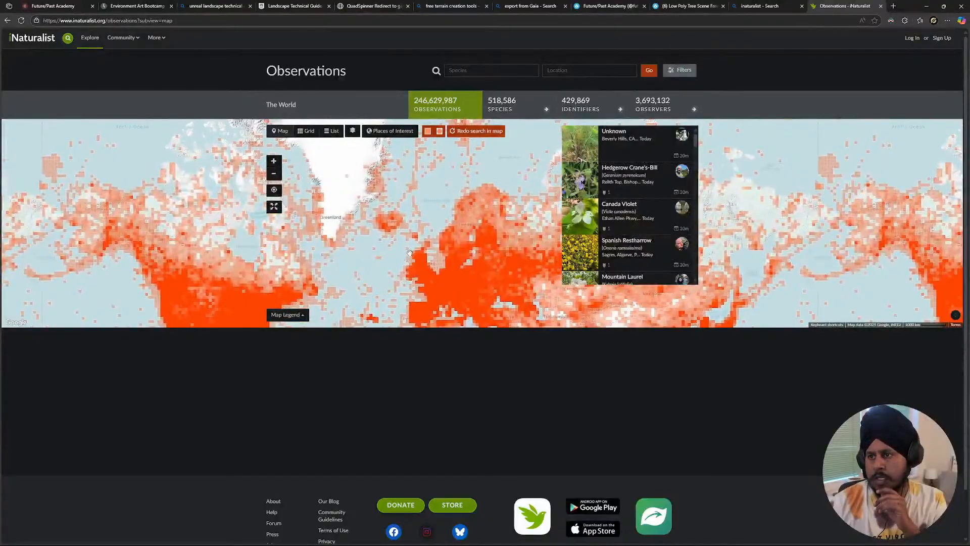
{"action": "scroll", "coordinate": [490, 248], "scroll_direction": "up", "scroll_amount": 1}
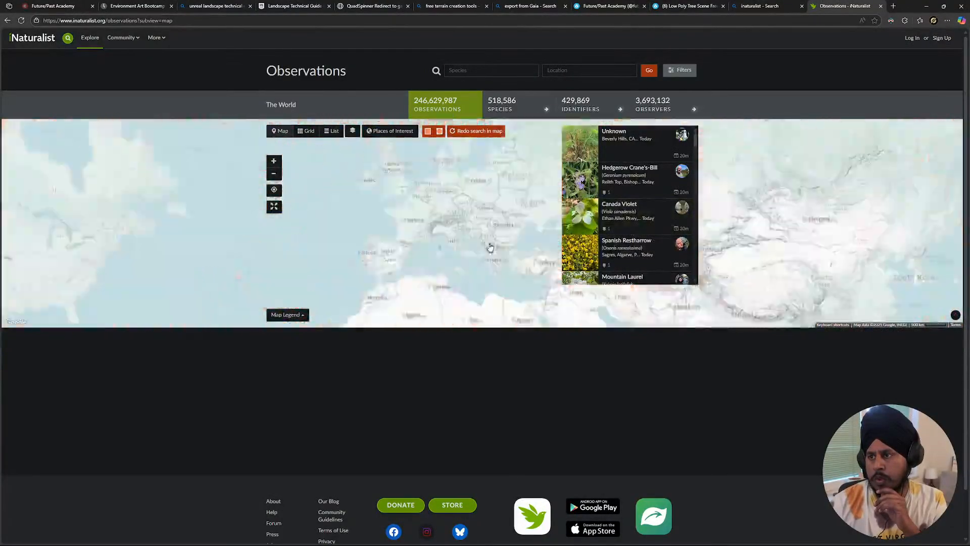
{"action": "scroll", "coordinate": [411, 262], "scroll_direction": "up", "scroll_amount": 1}
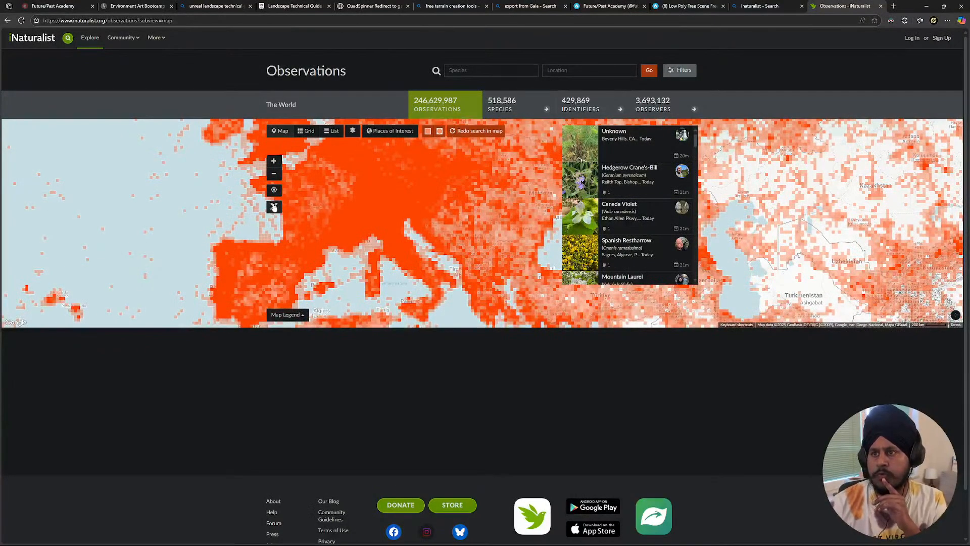
- Check the observations as a list, then return to the map and disable its Terrain option
{"action": "left_click", "coordinate": [333, 132]}
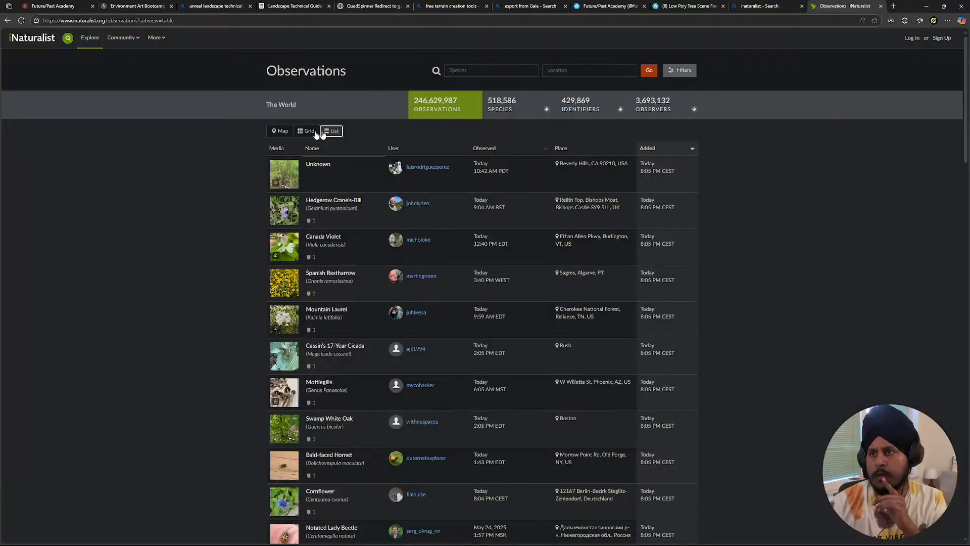
{"action": "left_click", "coordinate": [284, 132]}
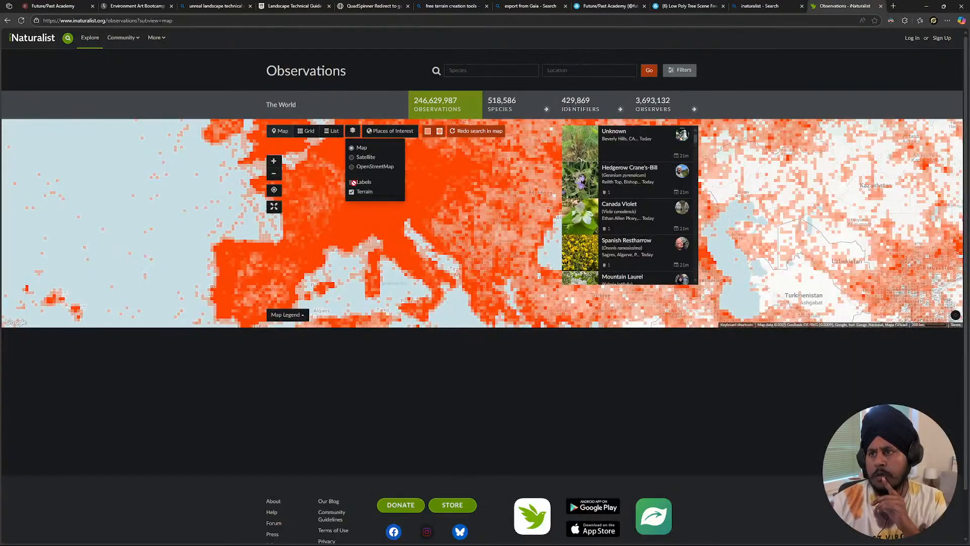
{"action": "left_click", "coordinate": [352, 192]}
- Examine the observation density on the map around Denmark and southern Sweden
{"action": "right_click_drag", "start_coordinate": [288, 214], "coordinate": [272, 213]}
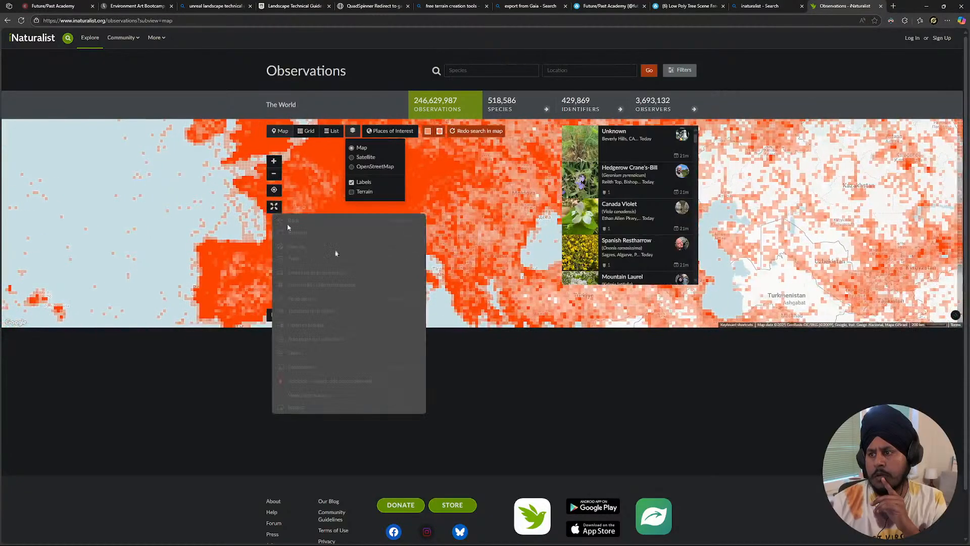
{"action": "scroll", "coordinate": [457, 272], "scroll_direction": "up", "scroll_amount": 1}
{"action": "left_click_drag", "start_coordinate": [362, 232], "coordinate": [379, 321]}
{"action": "left_click_drag", "start_coordinate": [414, 202], "coordinate": [409, 314]}
{"action": "left_click_drag", "start_coordinate": [409, 230], "coordinate": [449, 275]}
{"action": "left_click_drag", "start_coordinate": [299, 242], "coordinate": [403, 306]}
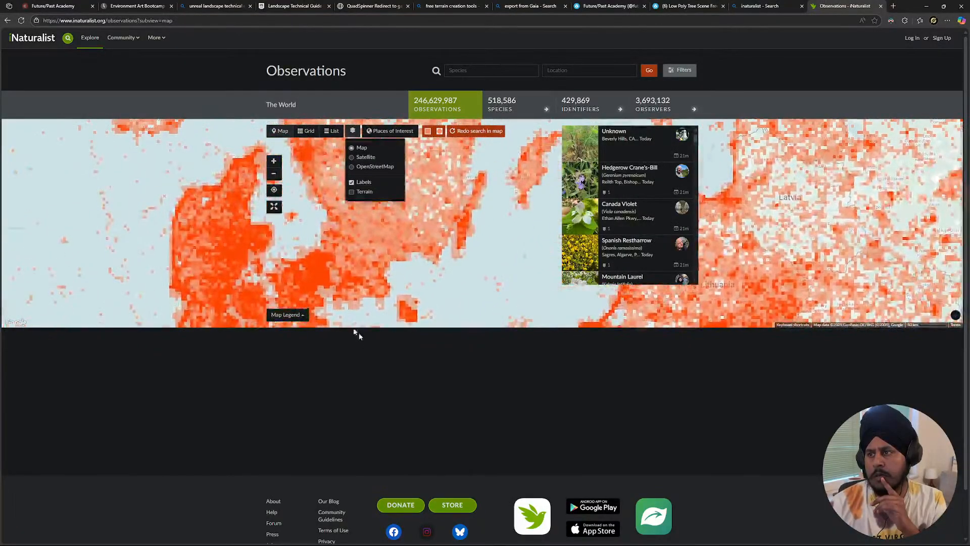
{"action": "scroll", "coordinate": [348, 281], "scroll_direction": "up", "scroll_amount": 2}
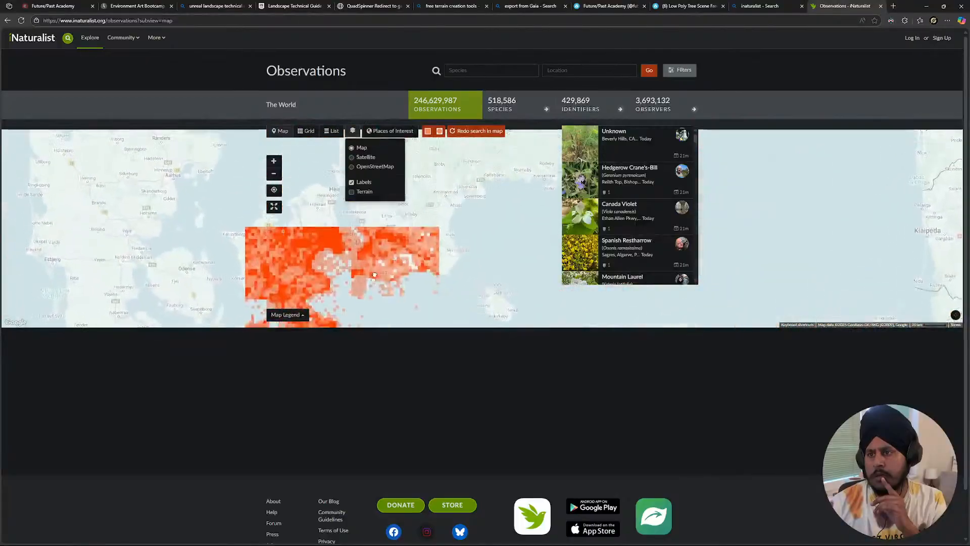
{"action": "scroll", "coordinate": [406, 268], "scroll_direction": "down", "scroll_amount": 2}
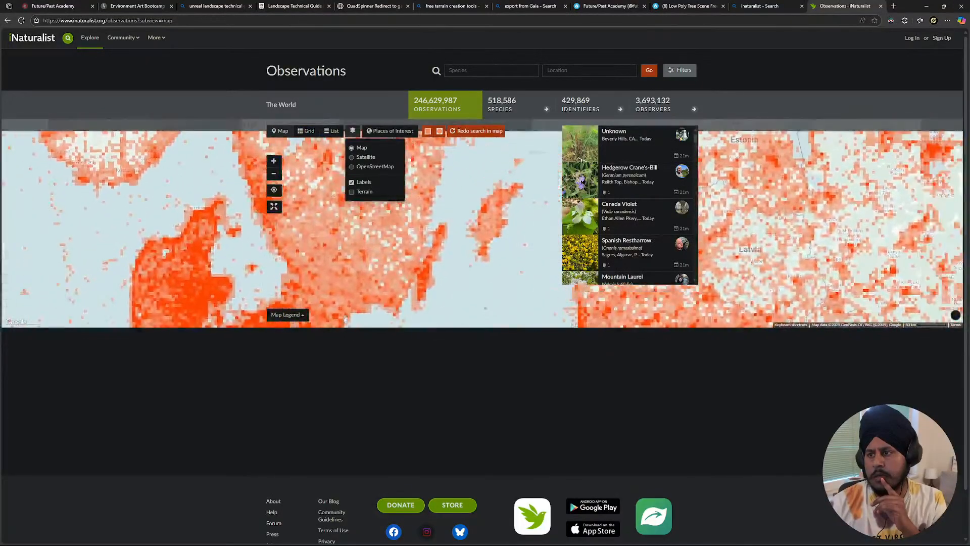
- Examine the map across Norway, narrowing in on the roads and lakes of its mountain area
{"action": "left_click_drag", "start_coordinate": [278, 258], "coordinate": [350, 331]}
{"action": "right_click", "coordinate": [351, 331]}
{"action": "left_click_drag", "start_coordinate": [288, 206], "coordinate": [390, 315]}
{"action": "scroll", "coordinate": [386, 310], "scroll_direction": "down", "scroll_amount": 1}
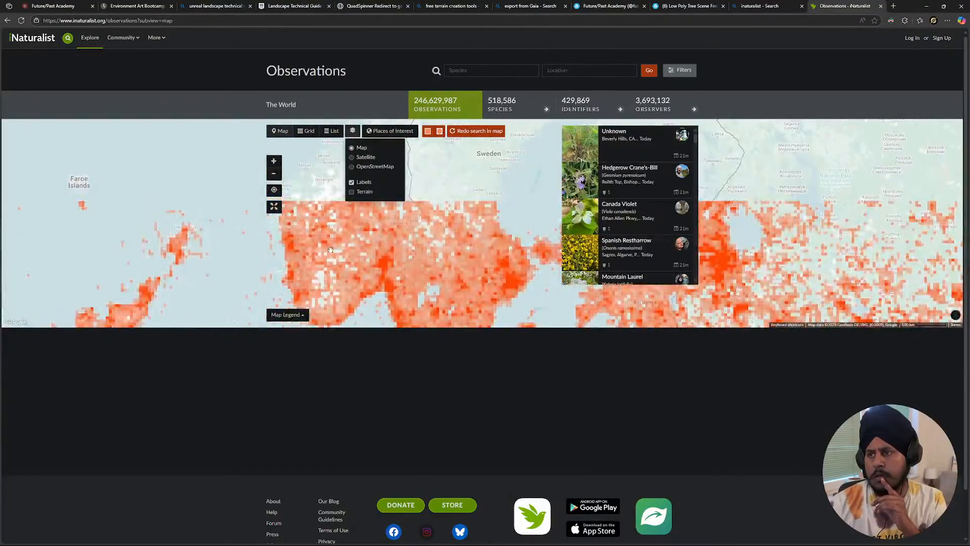
{"action": "scroll", "coordinate": [329, 248], "scroll_direction": "up", "scroll_amount": 2}
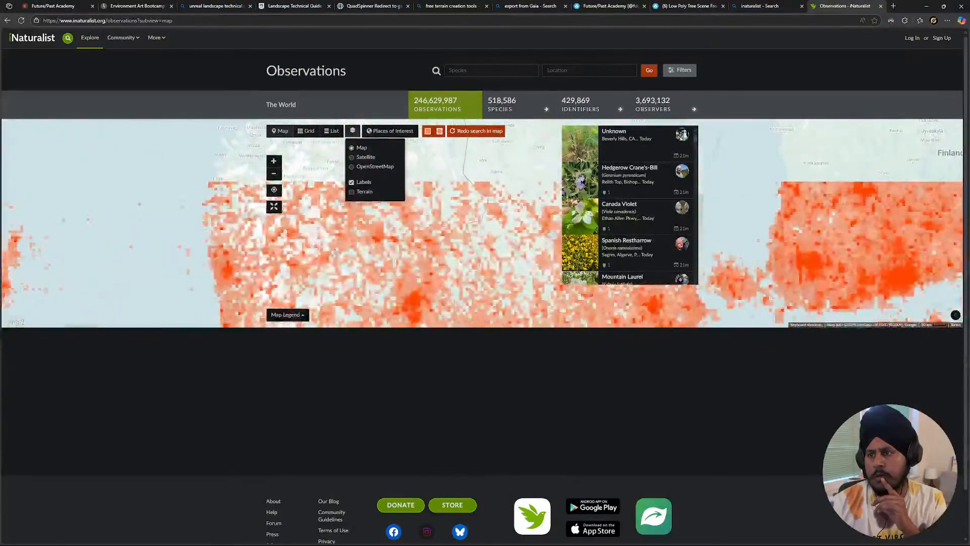
{"action": "left_click_drag", "start_coordinate": [323, 247], "coordinate": [412, 229]}
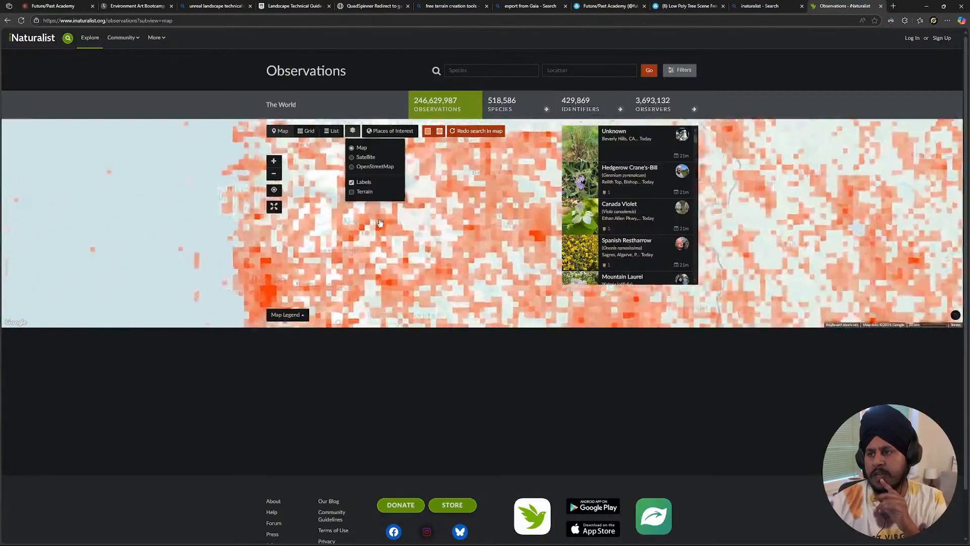
{"action": "scroll", "coordinate": [396, 237], "scroll_direction": "up", "scroll_amount": 1}
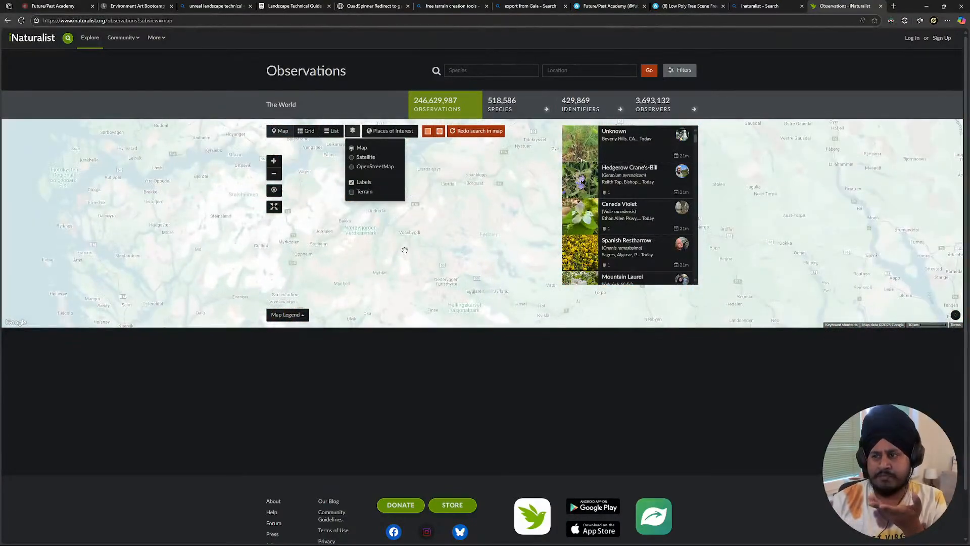
{"action": "scroll", "coordinate": [392, 243], "scroll_direction": "up", "scroll_amount": 2}
{"action": "scroll", "coordinate": [413, 242], "scroll_direction": "up", "scroll_amount": 1}
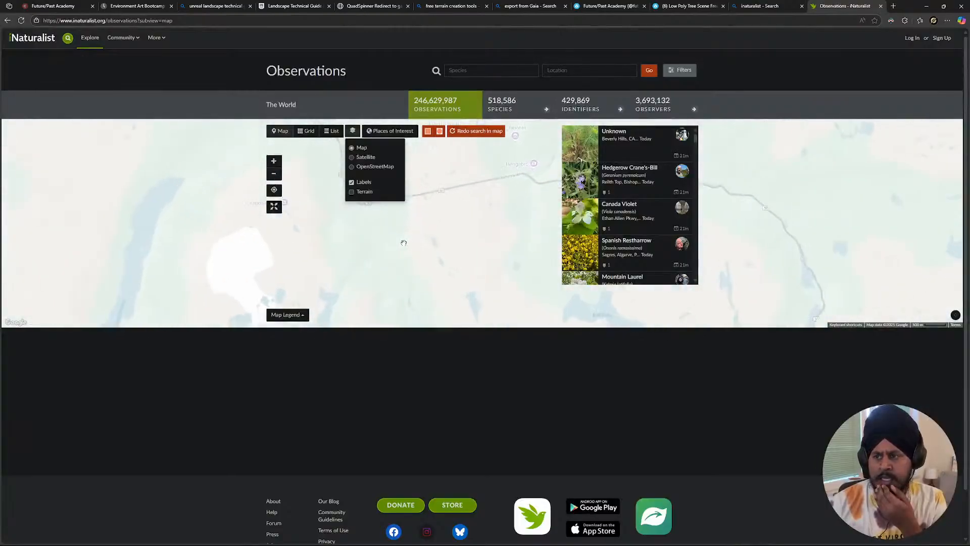
{"action": "left_click_drag", "start_coordinate": [398, 242], "coordinate": [384, 290]}
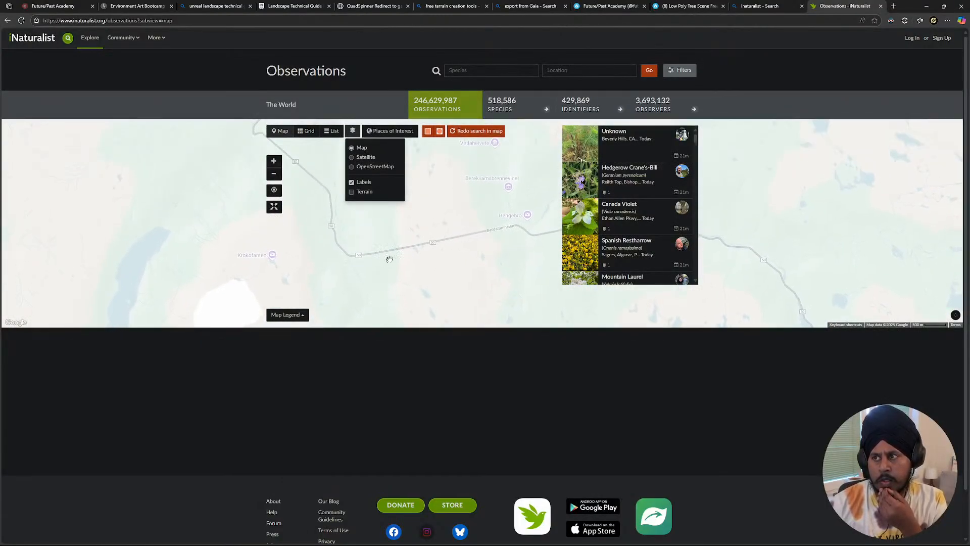
{"action": "left_click_drag", "start_coordinate": [460, 242], "coordinate": [456, 267]}
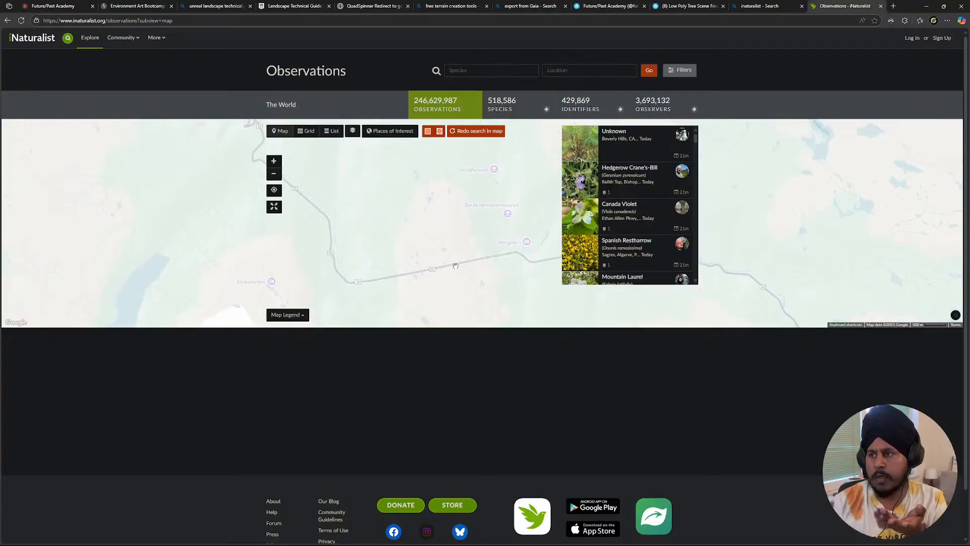
- Narrow the map to the river valley east of Vassbygdi and check several plant observations along the river
{"action": "scroll", "coordinate": [455, 266], "scroll_direction": "down", "scroll_amount": 1}
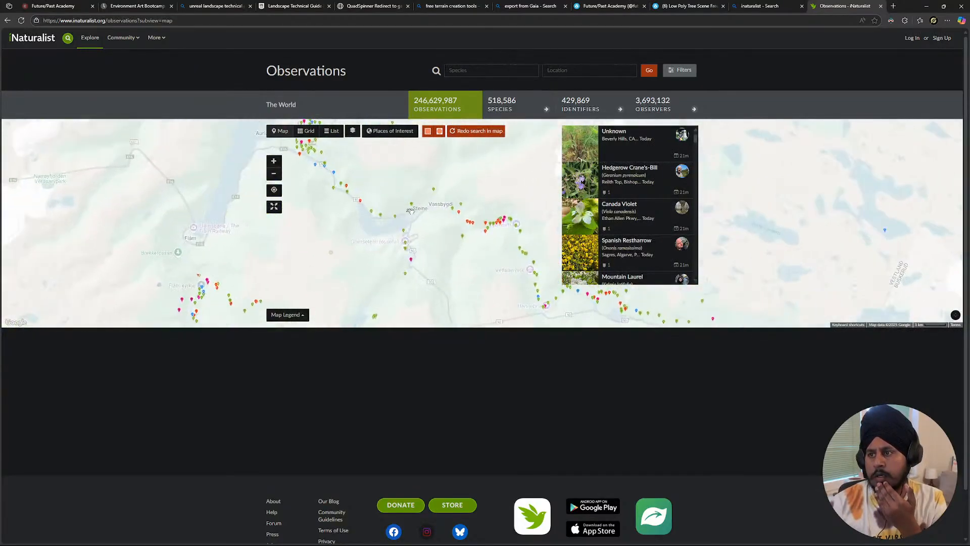
{"action": "left_click_drag", "start_coordinate": [433, 219], "coordinate": [408, 238]}
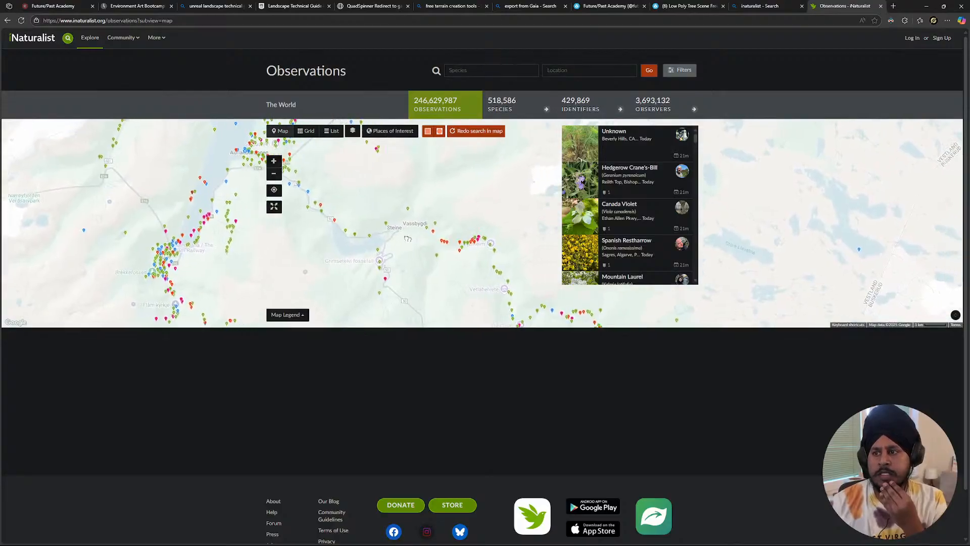
{"action": "scroll", "coordinate": [407, 237], "scroll_direction": "up", "scroll_amount": 2}
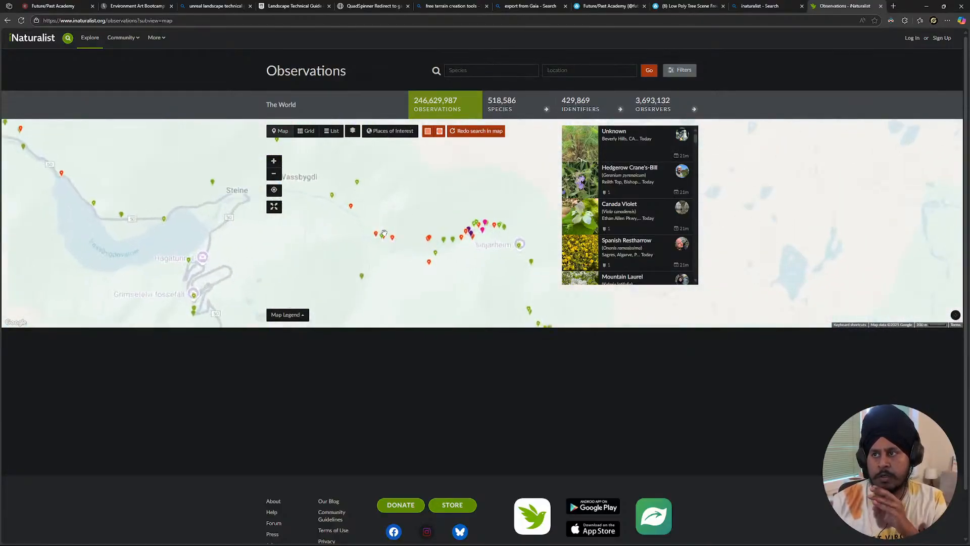
{"action": "scroll", "coordinate": [384, 232], "scroll_direction": "up", "scroll_amount": 1}
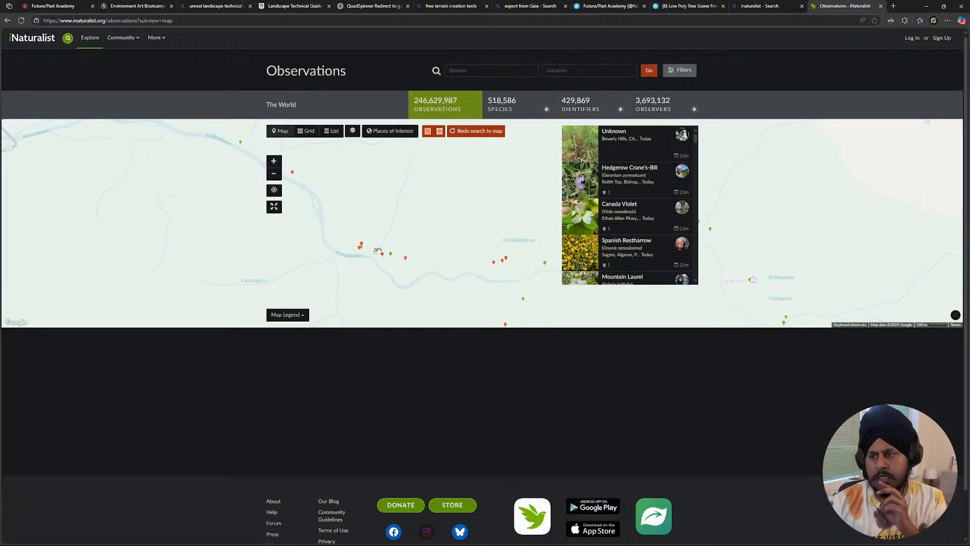
{"action": "left_click", "coordinate": [390, 253]}
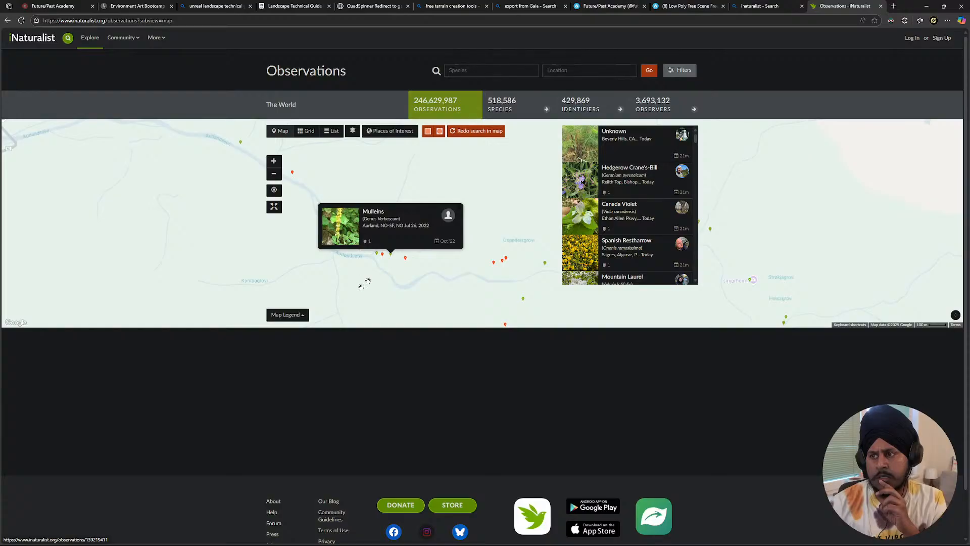
{"action": "left_click", "coordinate": [378, 254]}
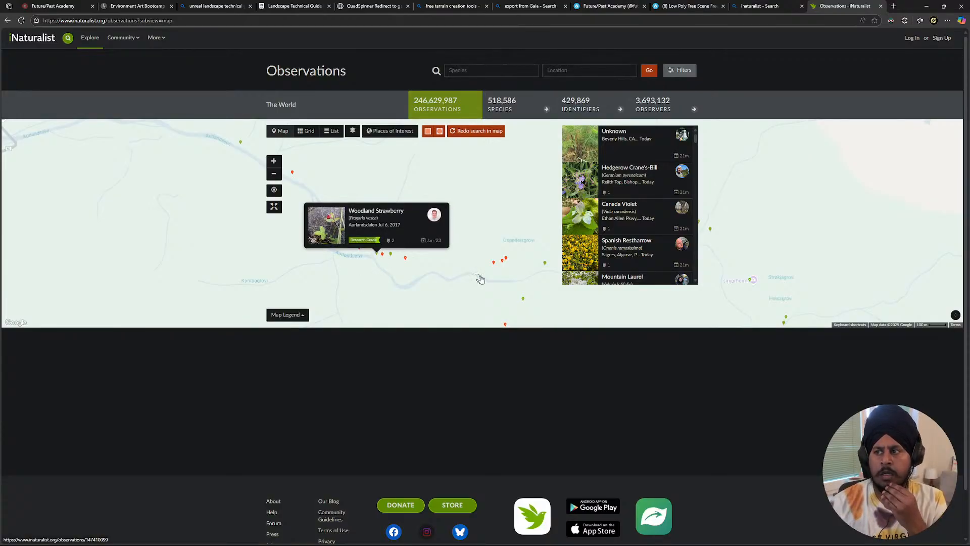
{"action": "left_click", "coordinate": [544, 263]}
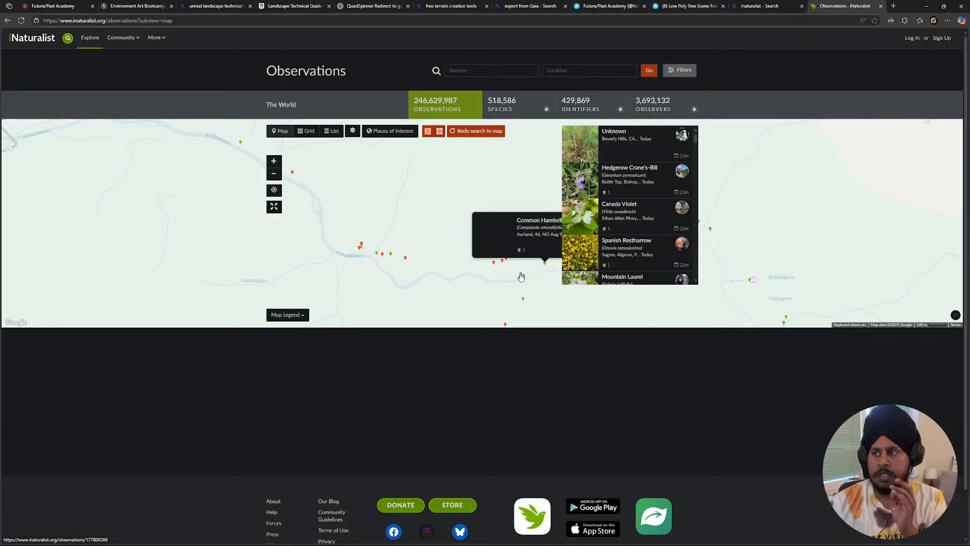
- Check more plant observations farther along the valley and south of the river on the map
{"action": "left_click_drag", "start_coordinate": [508, 299], "coordinate": [390, 229]}
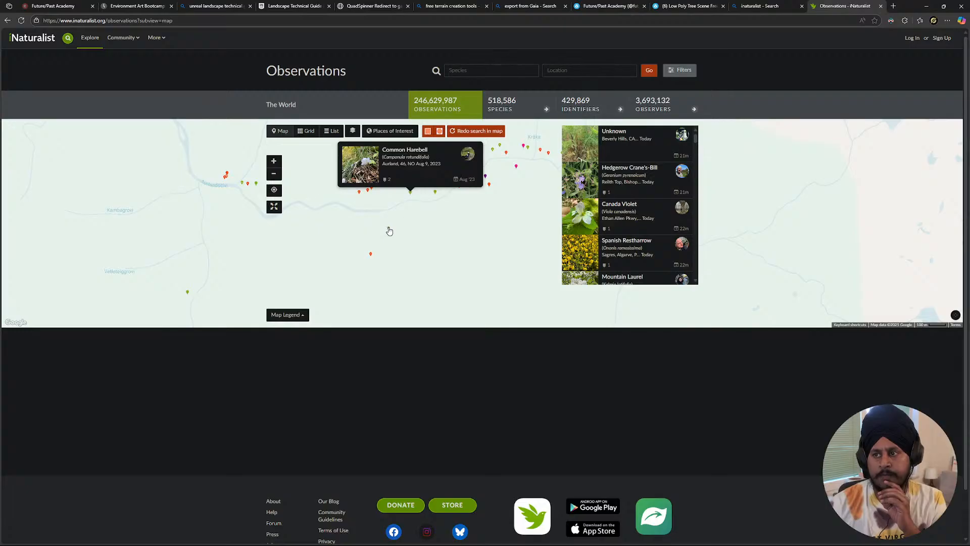
{"action": "left_click", "coordinate": [388, 228]}
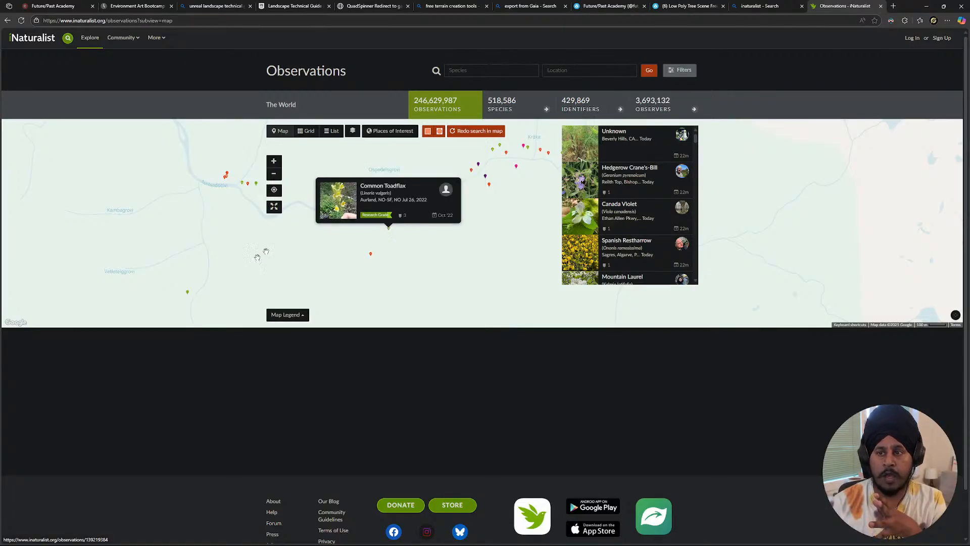
{"action": "left_click", "coordinate": [187, 291]}
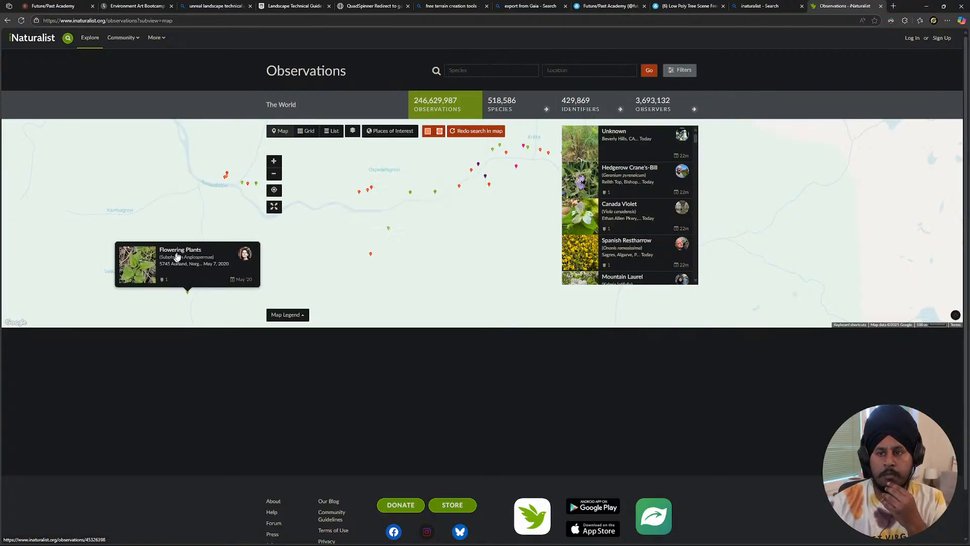
{"action": "scroll", "coordinate": [404, 247], "scroll_direction": "down", "scroll_amount": 1}
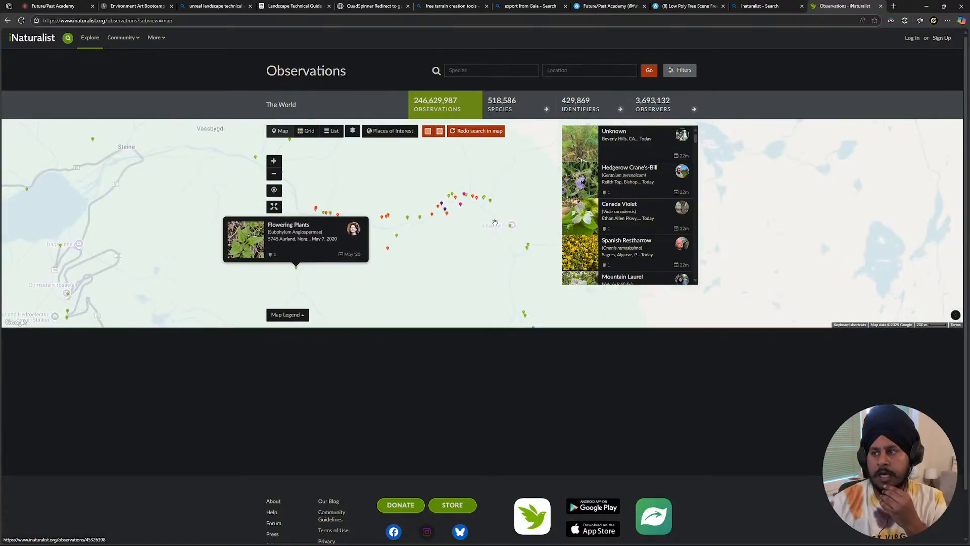
{"action": "left_click", "coordinate": [510, 227]}
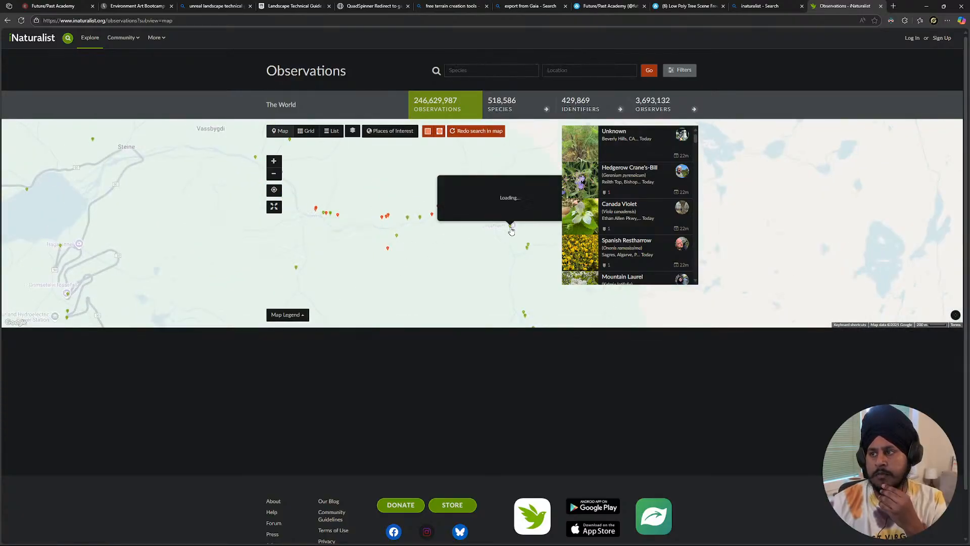
{"action": "left_click", "coordinate": [528, 248]}
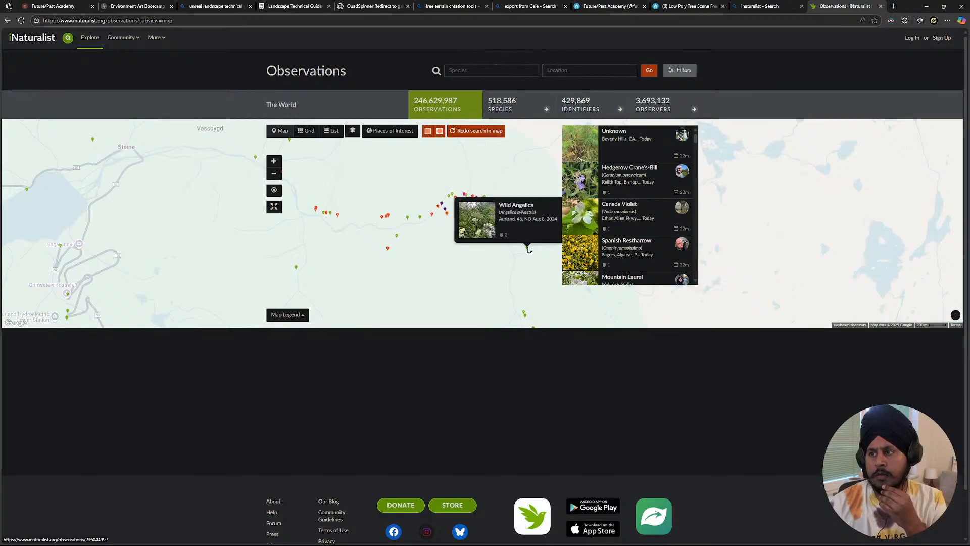
- Open the Wild Angelica observation in Aurland and look through its photos
{"action": "left_click", "coordinate": [528, 207]}
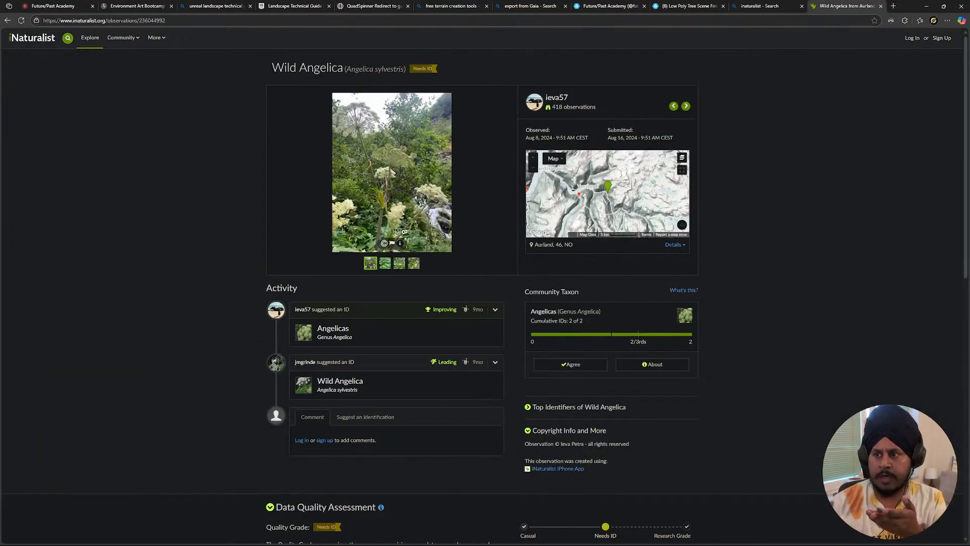
{"action": "left_click", "coordinate": [383, 266]}
{"action": "left_click", "coordinate": [398, 266]}
{"action": "left_click", "coordinate": [414, 265]}
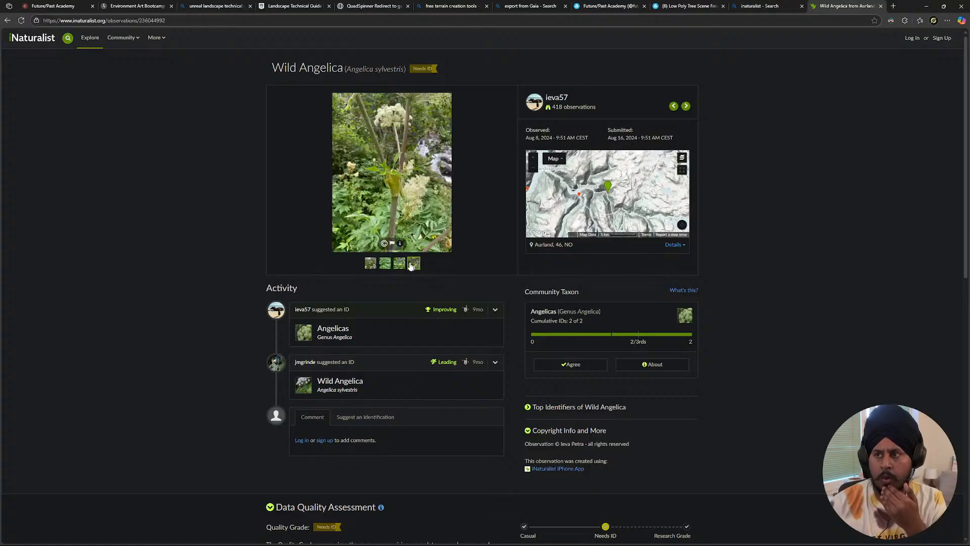
{"action": "left_click", "coordinate": [396, 264]}
{"action": "left_click", "coordinate": [384, 263]}
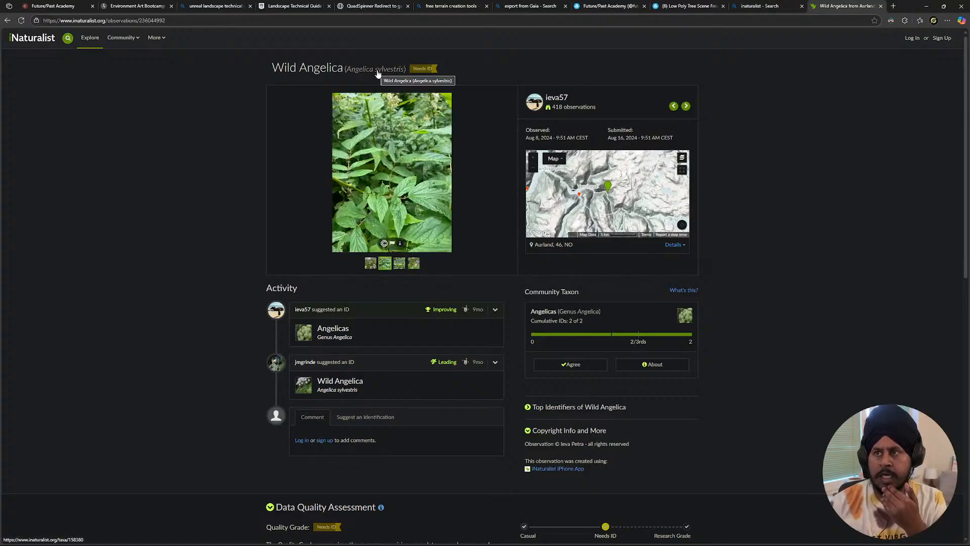
- Open the Wild Angelica species page and view its photos of leaves, flowers and dried umbels
{"action": "left_click", "coordinate": [324, 72]}
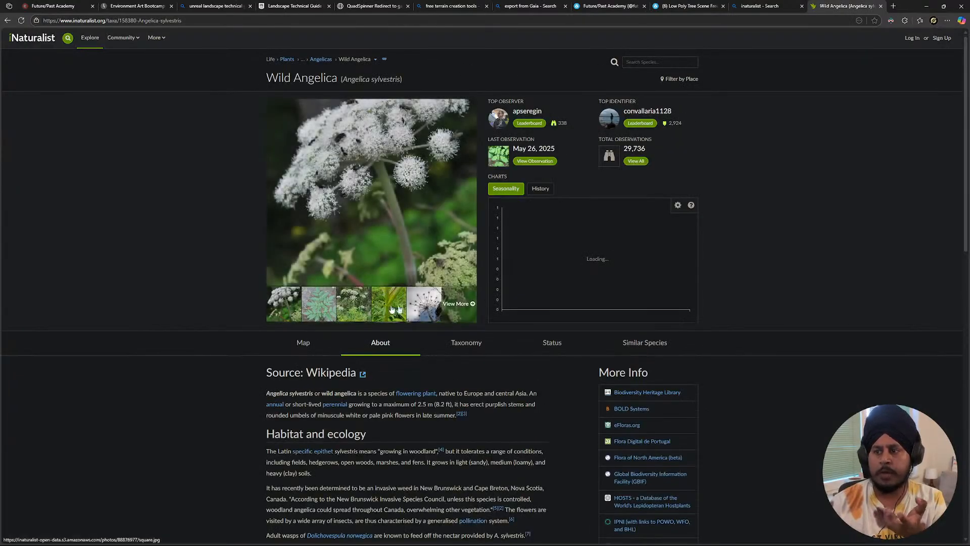
{"action": "left_click", "coordinate": [318, 307]}
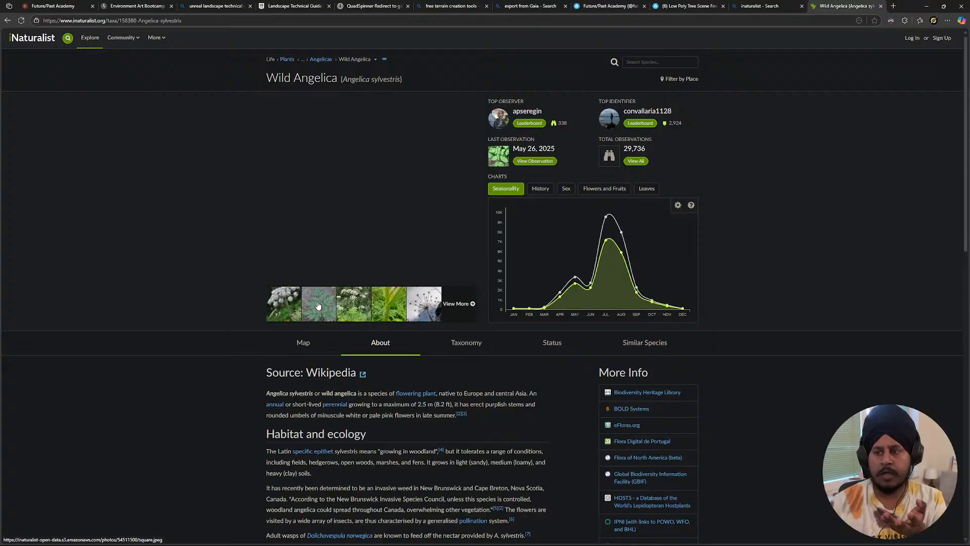
{"action": "left_click", "coordinate": [353, 301]}
{"action": "left_click", "coordinate": [438, 306]}
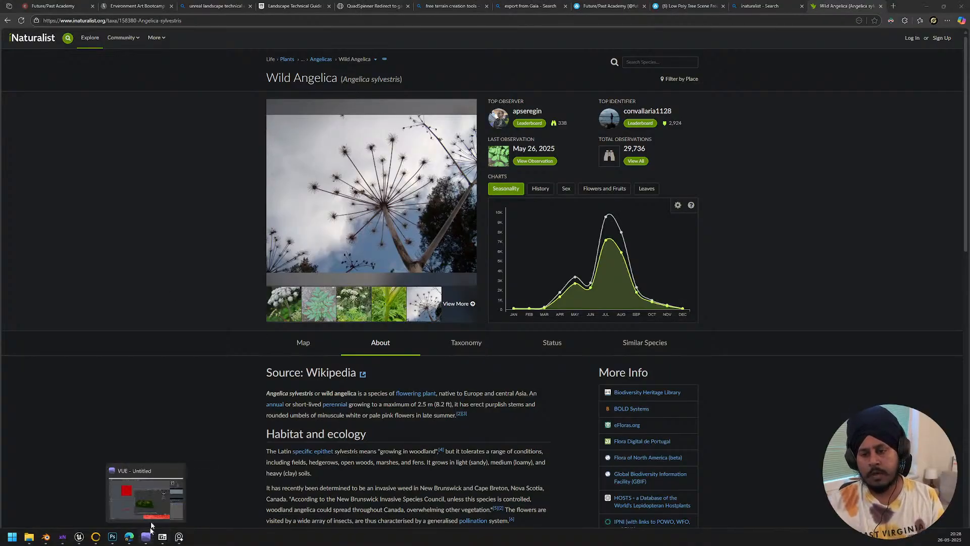
- Switch to VUE, open the terrain's export options and review the heightmap, meshing and override settings for Terrains
{"action": "left_click", "coordinate": [151, 529]}
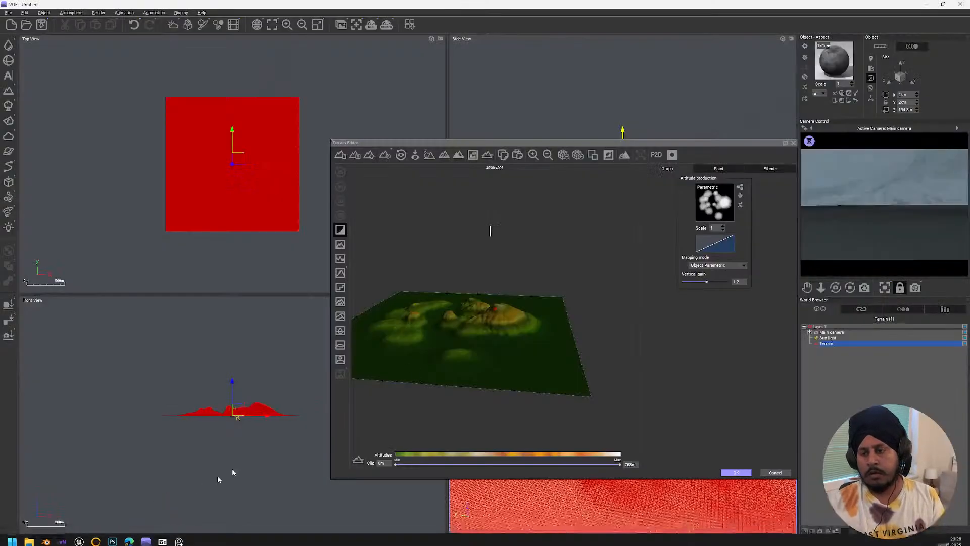
{"action": "left_click", "coordinate": [372, 155]}
{"action": "left_click", "coordinate": [361, 267]}
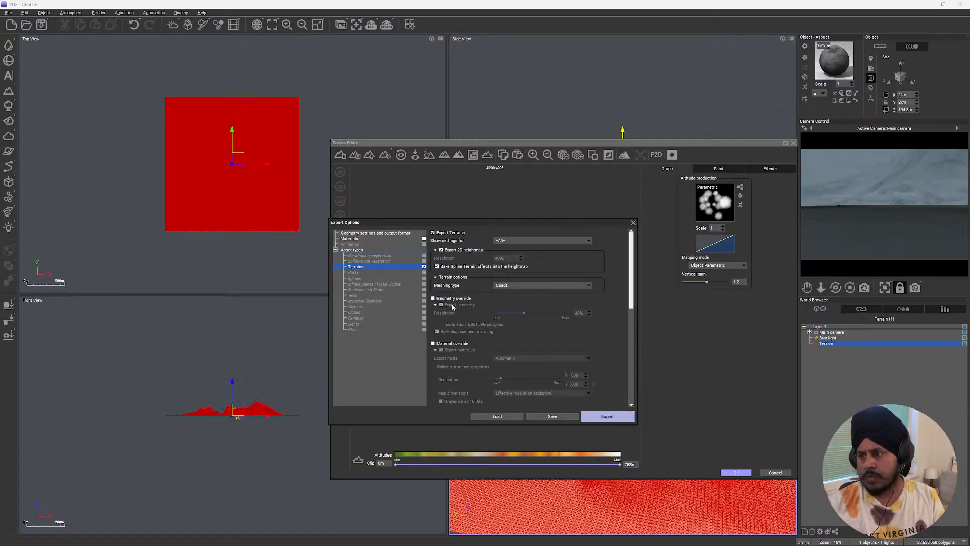
{"action": "scroll", "coordinate": [468, 309], "scroll_direction": "down", "scroll_amount": 6}
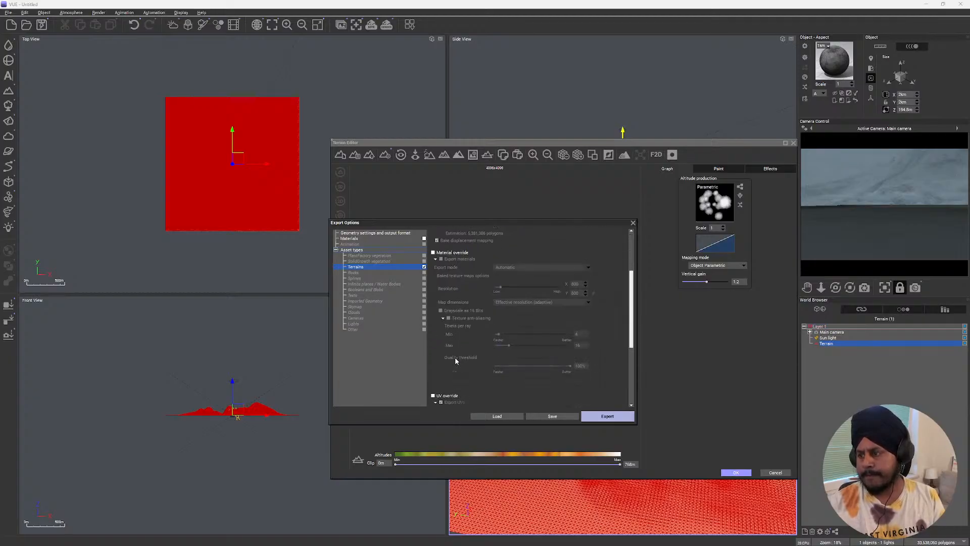
{"action": "scroll", "coordinate": [457, 358], "scroll_direction": "up", "scroll_amount": 6}
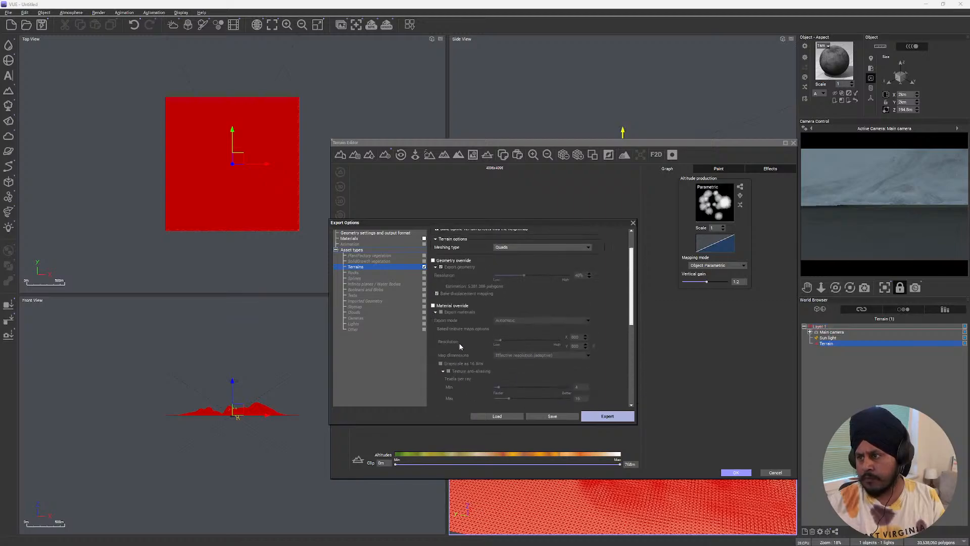
{"action": "left_click", "coordinate": [524, 238]}
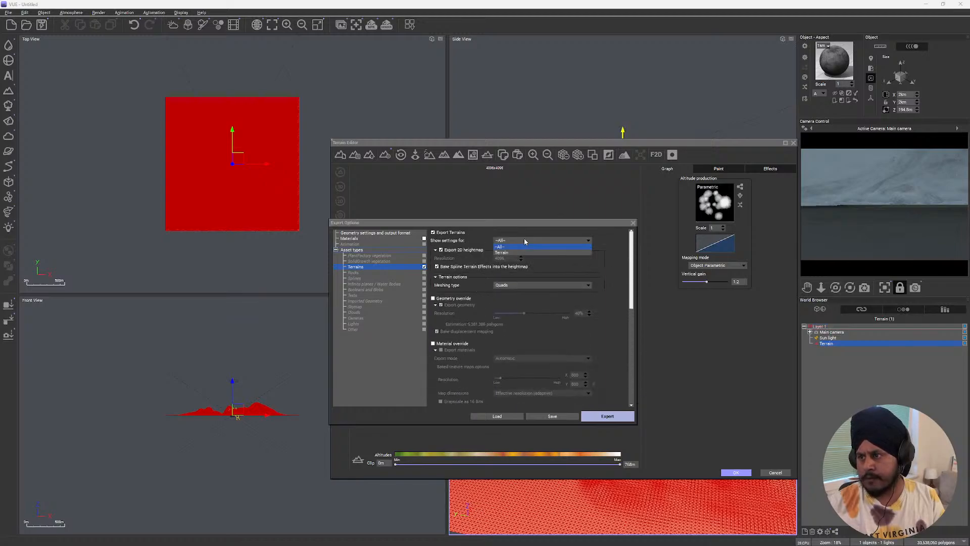
{"action": "left_click", "coordinate": [524, 238]}
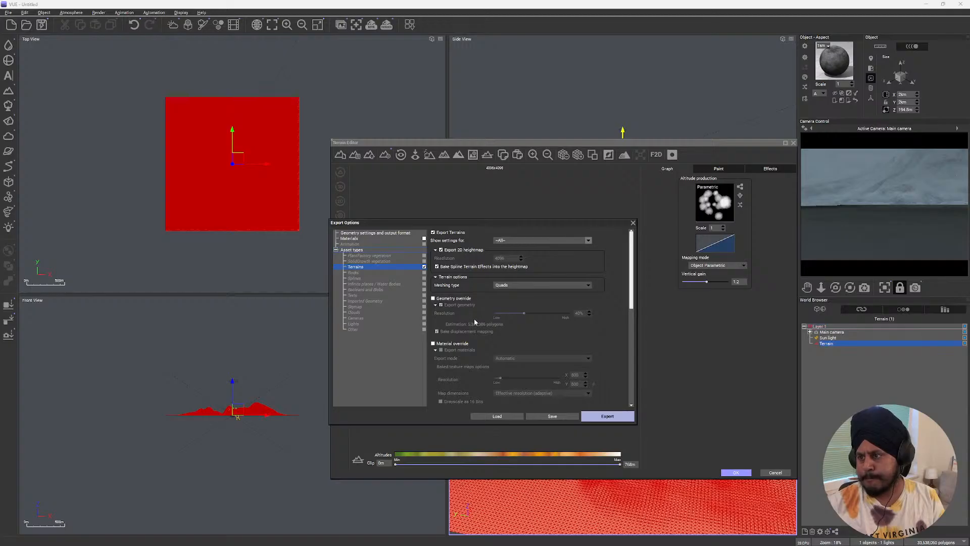
{"action": "scroll", "coordinate": [479, 354], "scroll_direction": "down", "scroll_amount": 1}
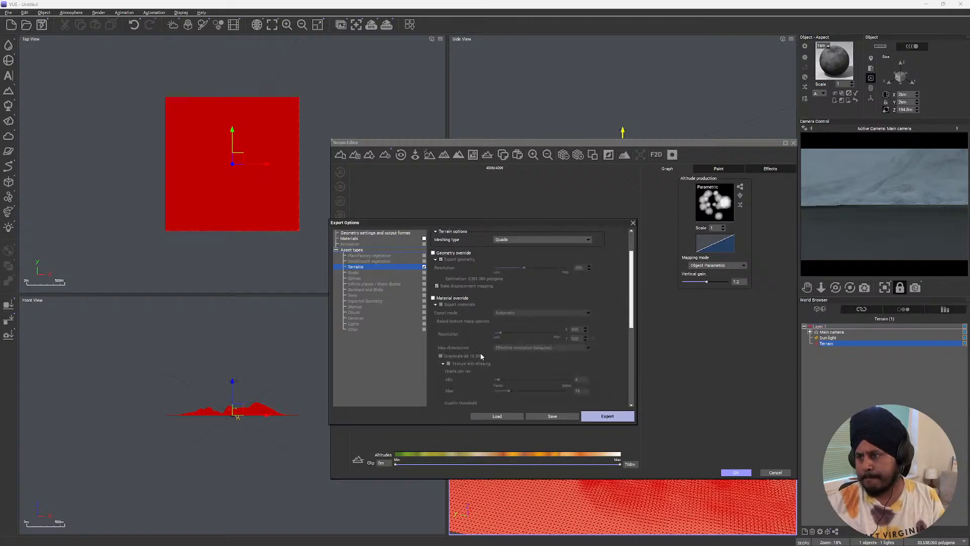
{"action": "scroll", "coordinate": [460, 365], "scroll_direction": "down", "scroll_amount": 4}
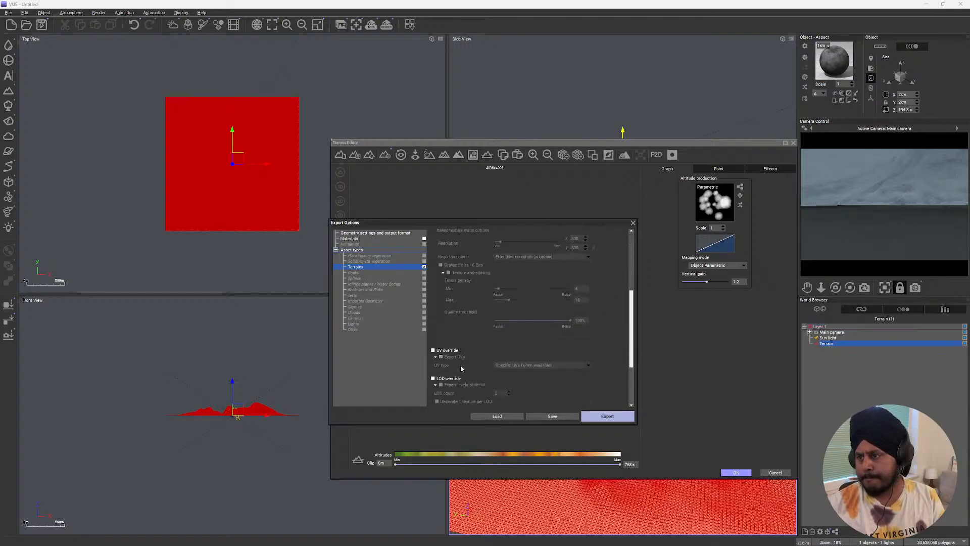
- Export the terrain, overwriting the existing Terrain.fbx and Terrain.tif heightmap, with LZW file compression for the heightmap
{"action": "left_click", "coordinate": [608, 417]}
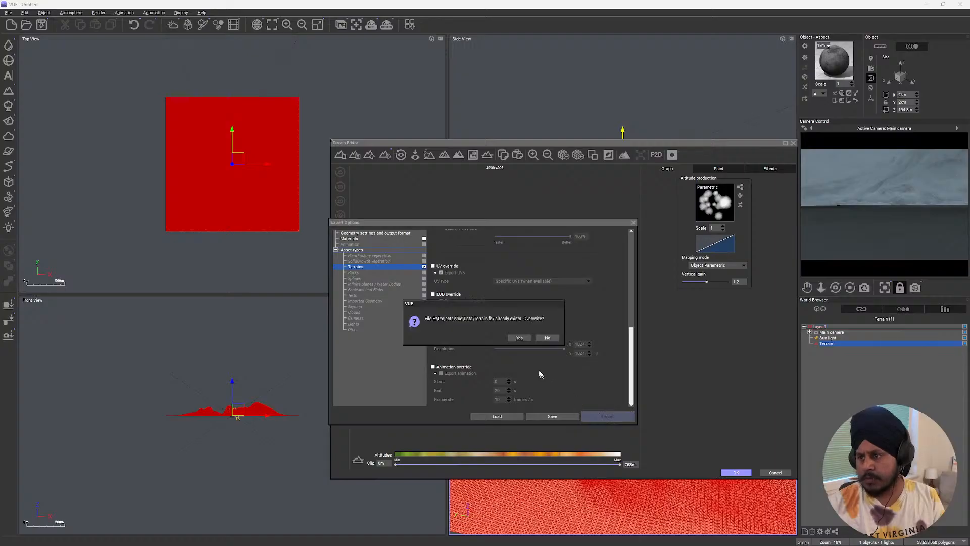
{"action": "left_click", "coordinate": [519, 338]}
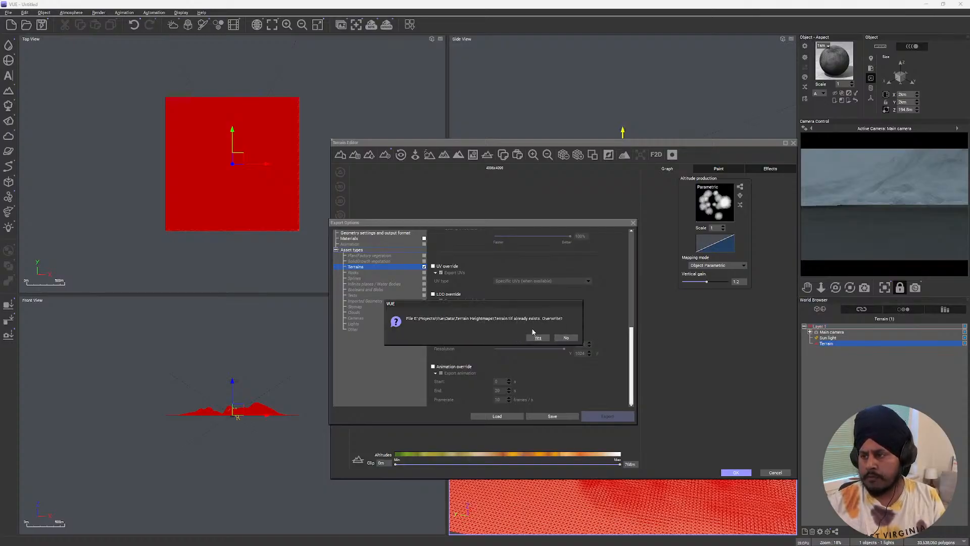
{"action": "left_click", "coordinate": [538, 338]}
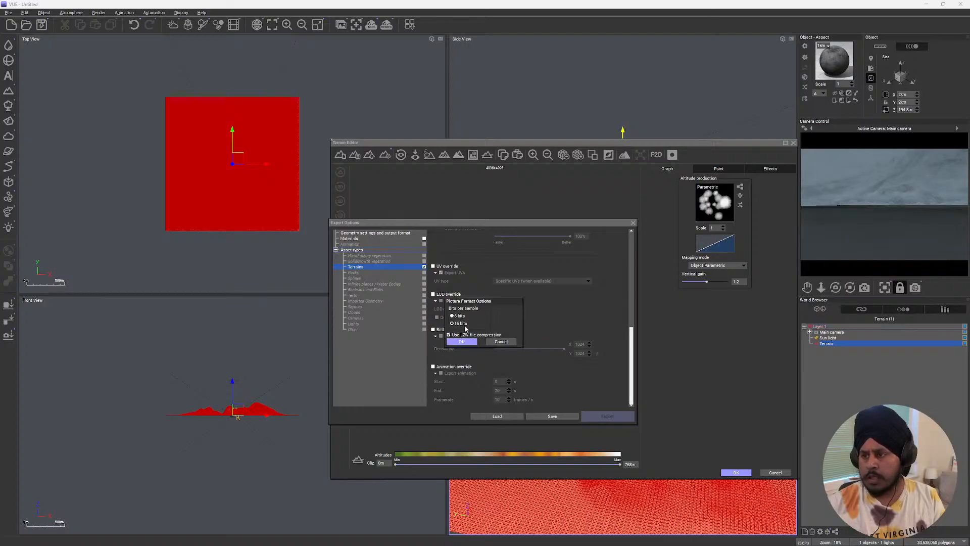
{"action": "left_click", "coordinate": [460, 342]}
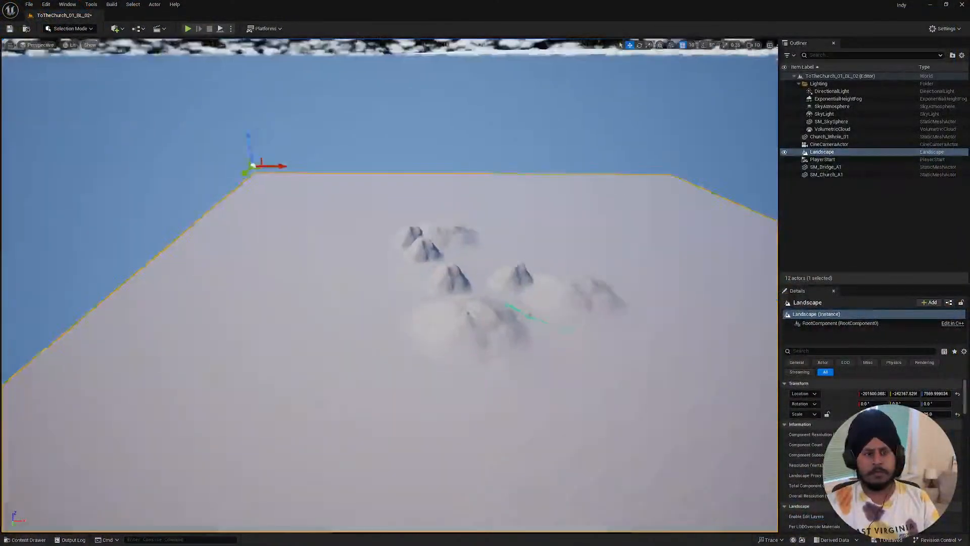
- Examine the landscape in the Unreal viewport, from the overall plain down to the mountains, church and bridge
{"action": "right_click_drag", "start_coordinate": [390, 285], "coordinate": [386, 274]}
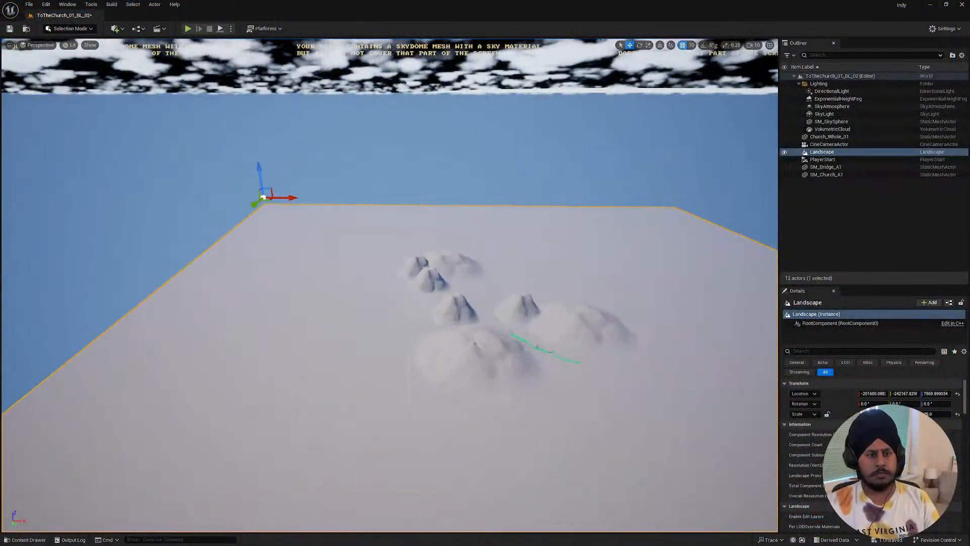
{"action": "left_click", "coordinate": [75, 30]}
{"action": "left_click", "coordinate": [498, 311]}
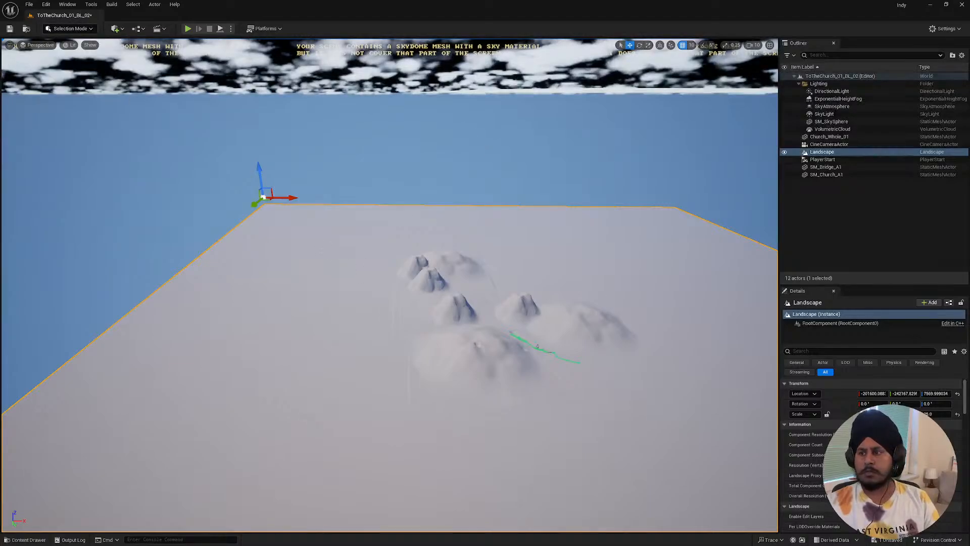
{"action": "mouse_move", "coordinate": [513, 286]}
{"action": "right_mouse_down"}
{"action": "mouse_move", "coordinate": [516, 335]}
{"action": "mouse_move", "coordinate": [513, 293]}
{"action": "right_mouse_up"}
{"action": "key", "text": "w"}
{"action": "key", "text": "w"}
{"action": "key", "text": "s"}
{"action": "key", "text": "w"}
{"action": "scroll", "coordinate": [512, 299], "scroll_direction": "down", "scroll_amount": 1}
{"action": "key", "text": "s"}
{"action": "key", "text": "w"}
{"action": "key", "text": "s"}
{"action": "key", "text": "s"}
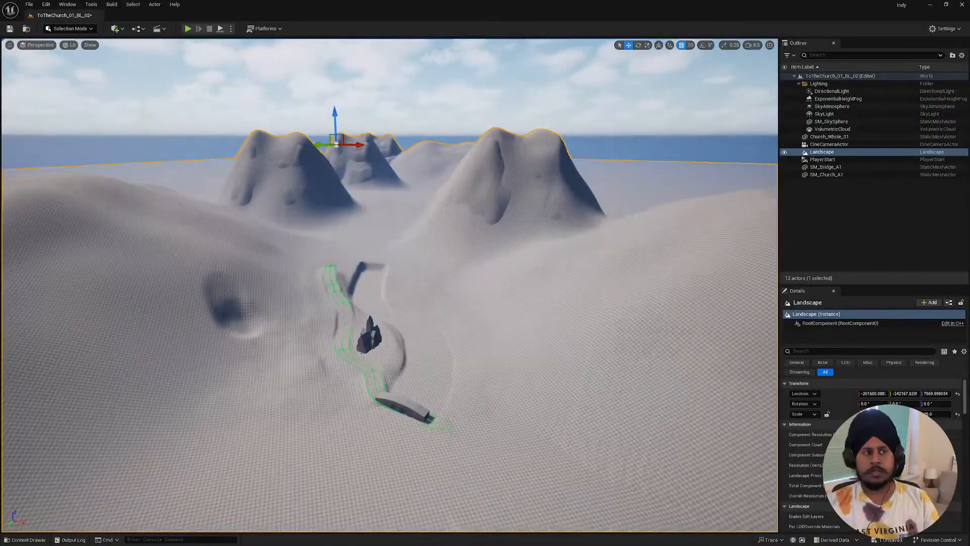
- Switch to Landscape mode and open the new landscape settings for importing a heightmap from file
{"action": "left_click", "coordinate": [69, 28]}
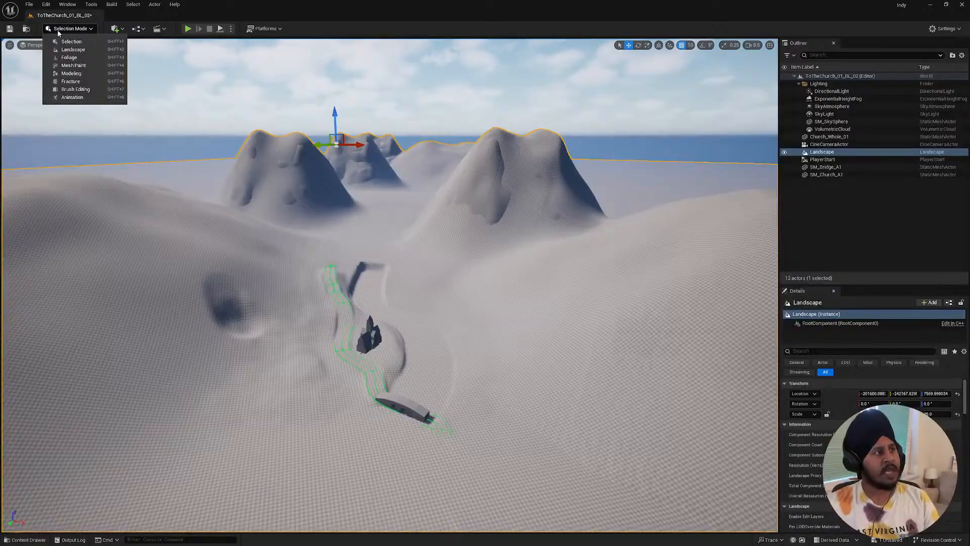
{"action": "left_click", "coordinate": [72, 49]}
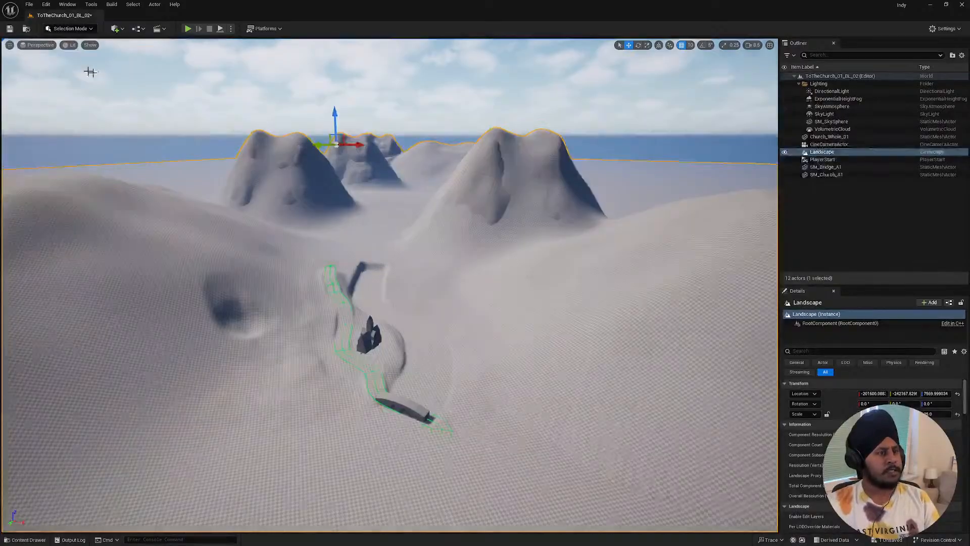
{"action": "left_click", "coordinate": [13, 65]}
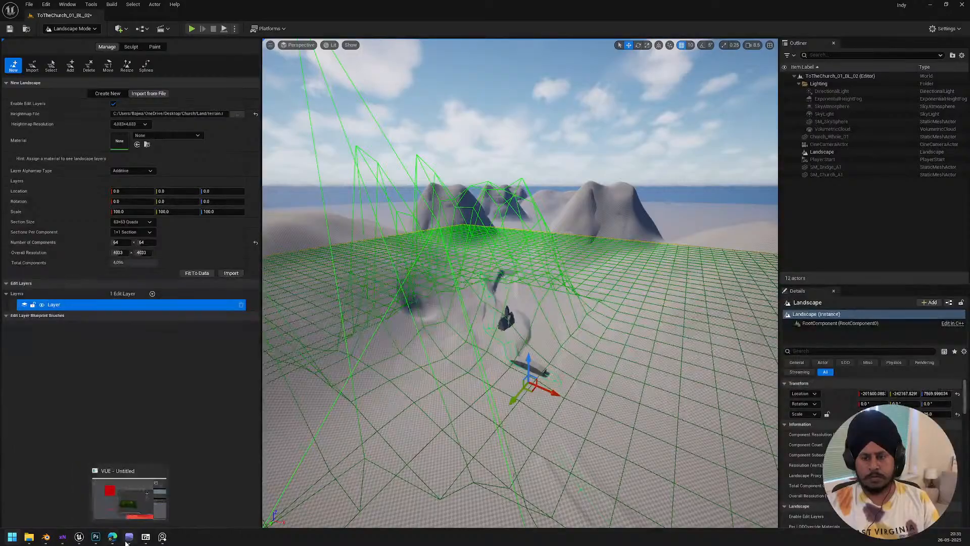
- Switch to VUE and check the progress of the terrain export
{"action": "left_click", "coordinate": [109, 505]}
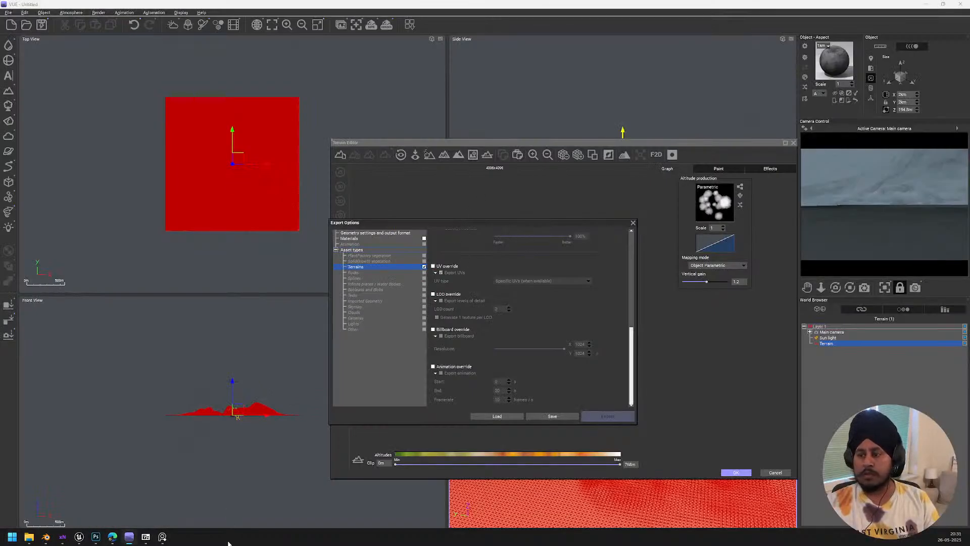
{"action": "mouse_move", "coordinate": [29, 537]}
{"action": "mouse_move", "coordinate": [111, 508]}
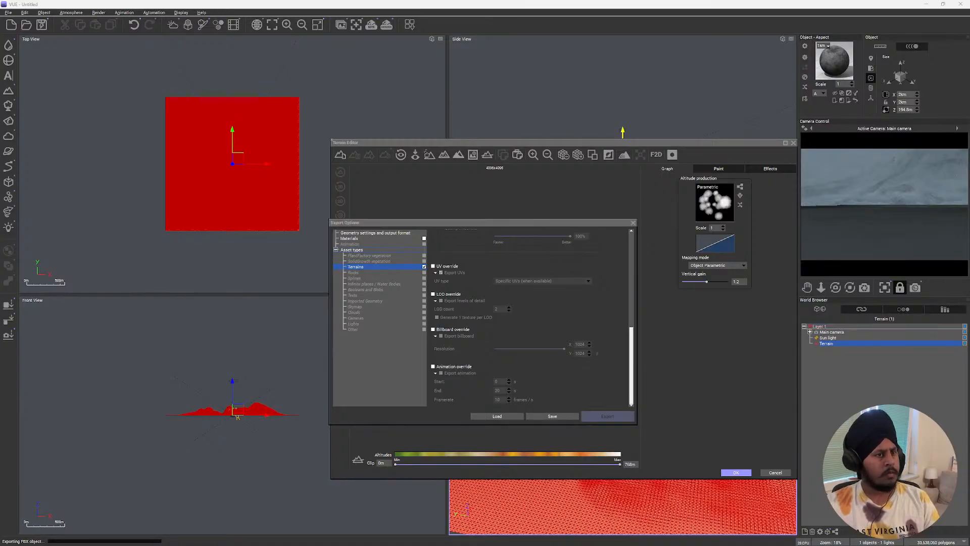
- Switch to File Explorer and look through the Church and Land folders for the exported terrain files
{"action": "key", "text": "alt+Tab"}
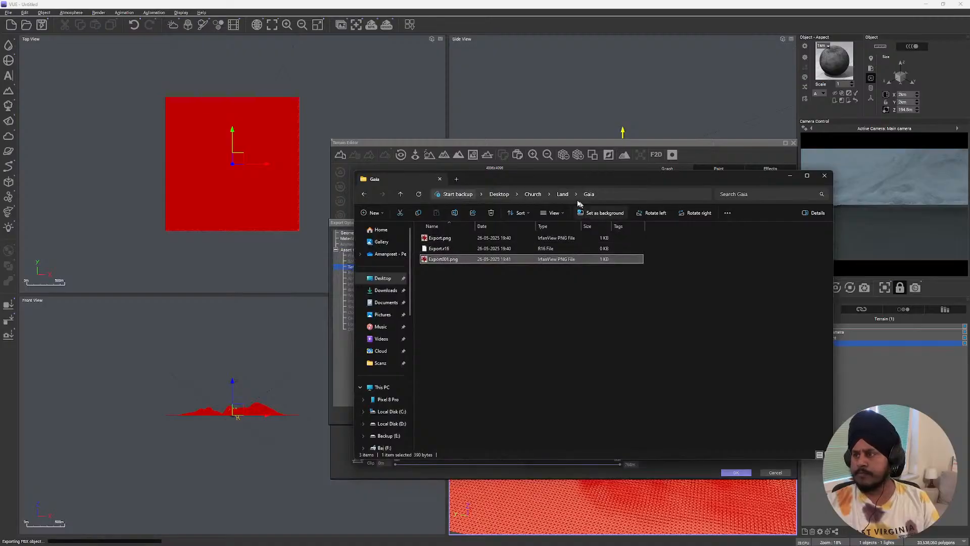
{"action": "left_click", "coordinate": [563, 194]}
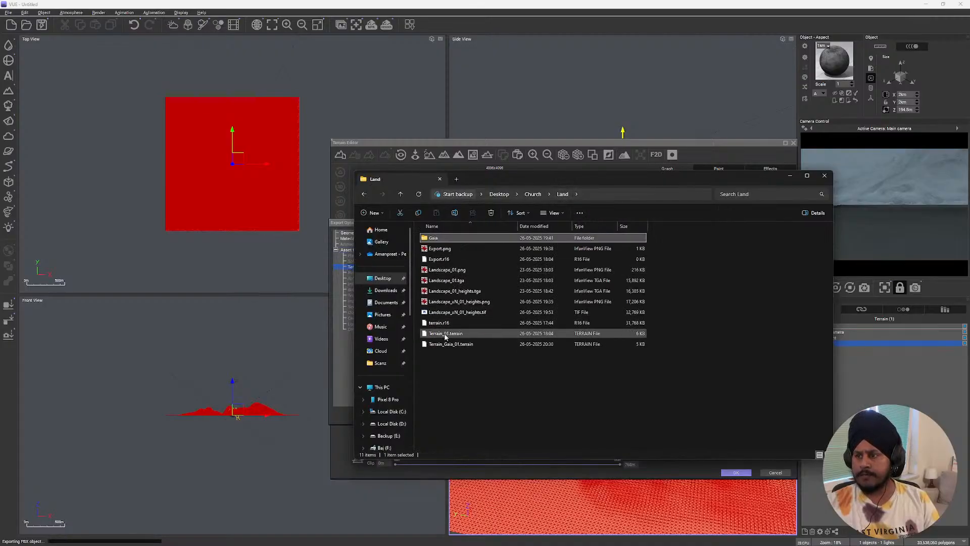
{"action": "left_click", "coordinate": [449, 323]}
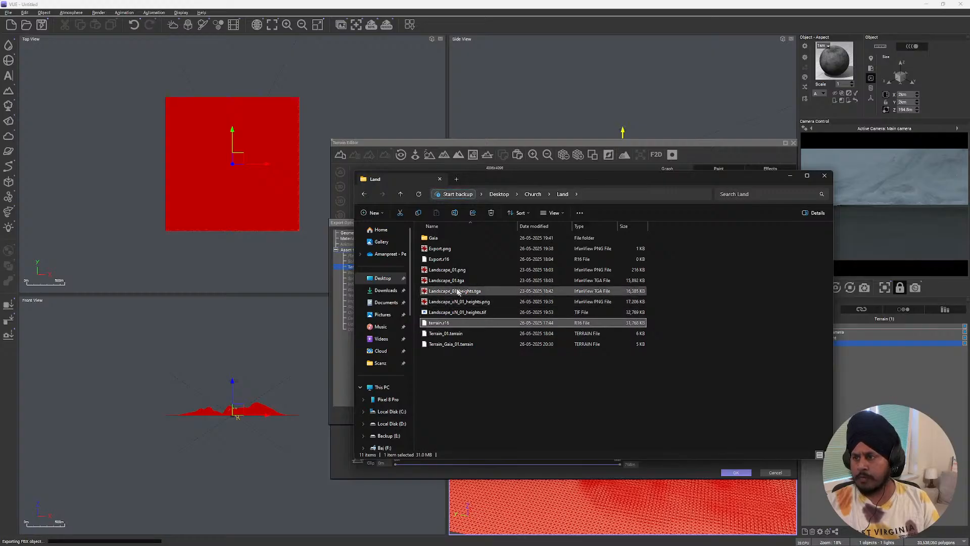
{"action": "left_click", "coordinate": [443, 239]}
{"action": "left_click", "coordinate": [447, 388]}
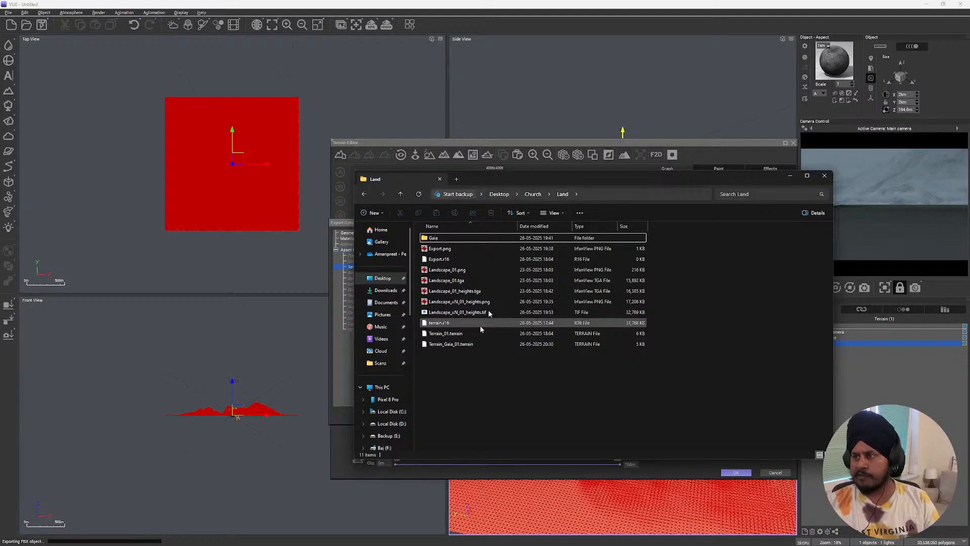
{"action": "left_click", "coordinate": [537, 198]}
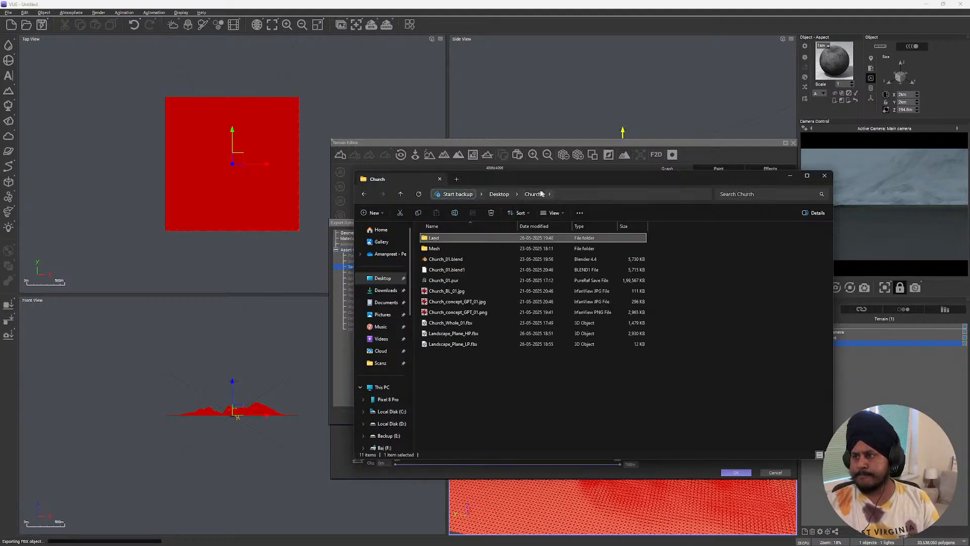
{"action": "double_click", "coordinate": [431, 239]}
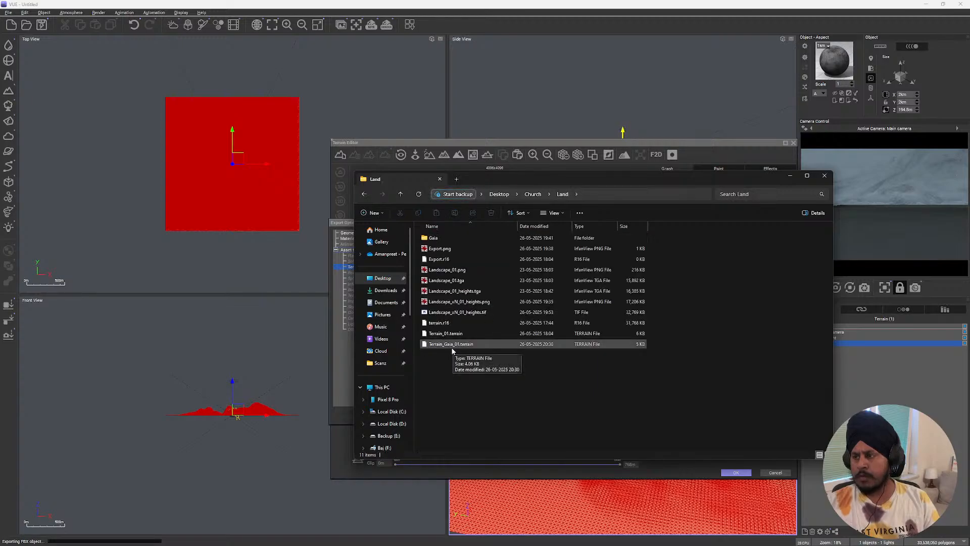
{"action": "left_click", "coordinate": [436, 323]}
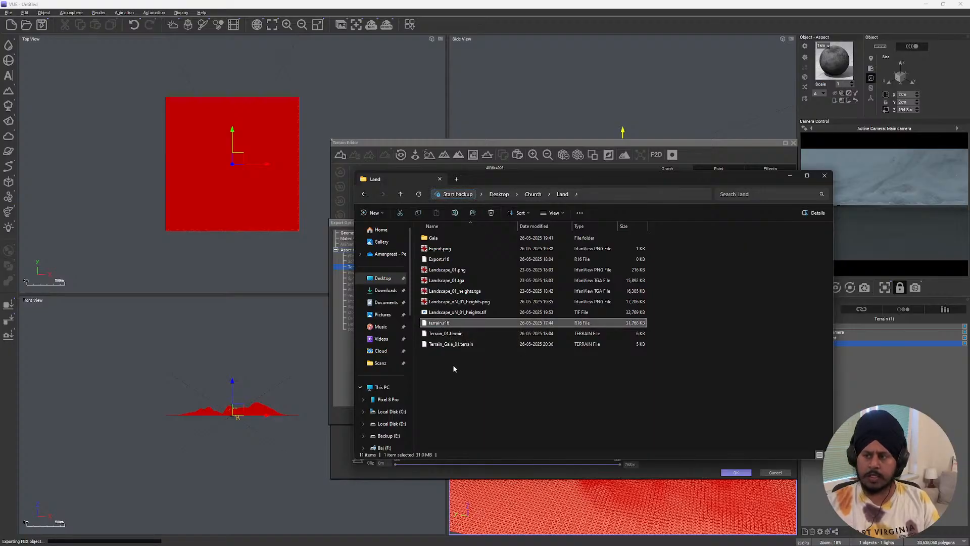
- Delete Export.png and Export.r16 from the Land folder
{"action": "left_click", "coordinate": [449, 260]}
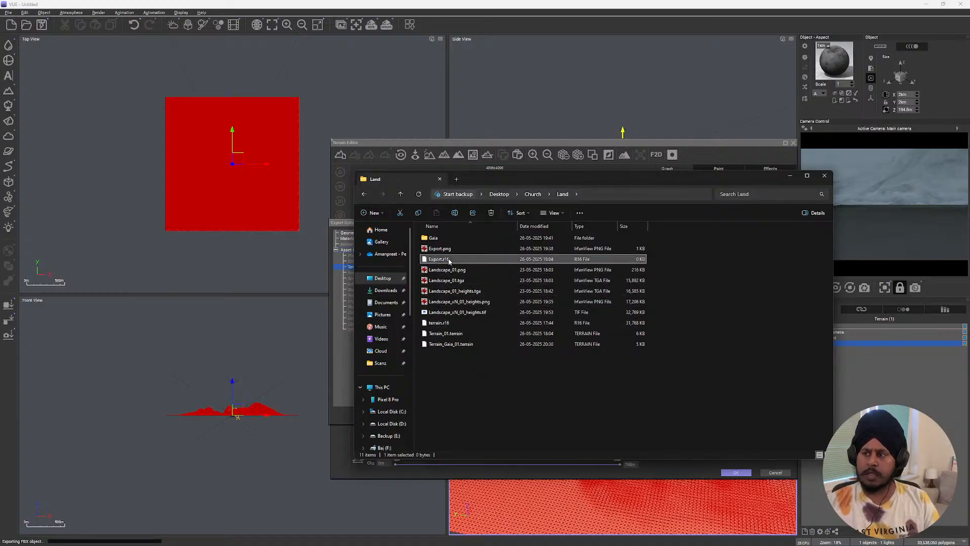
{"action": "left_click", "coordinate": [451, 249], "text": "ctrl"}
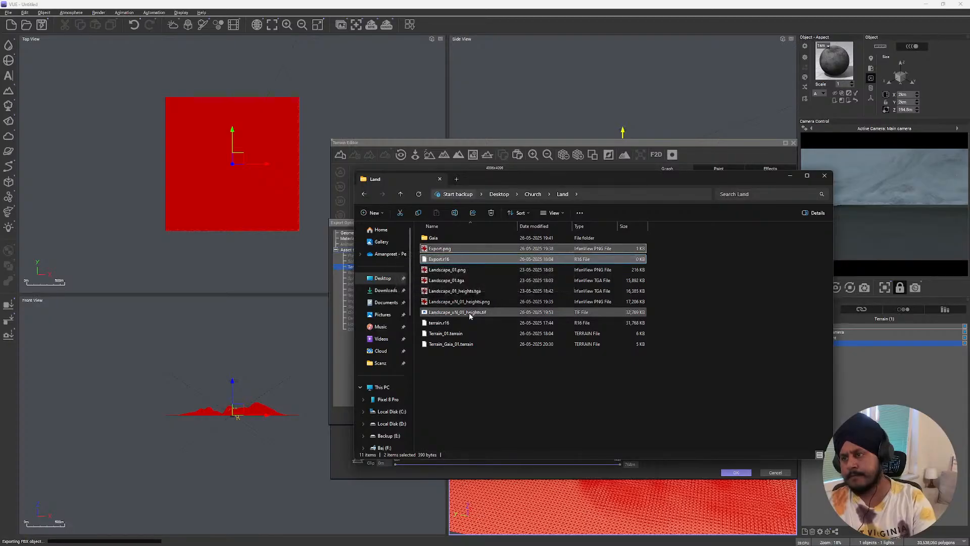
{"action": "key", "text": "Delete"}
- Check the remaining heightmap and terrain files in the Land folder and try to open Landscape_xN_01_heights.tif
{"action": "left_click", "coordinate": [448, 314]}
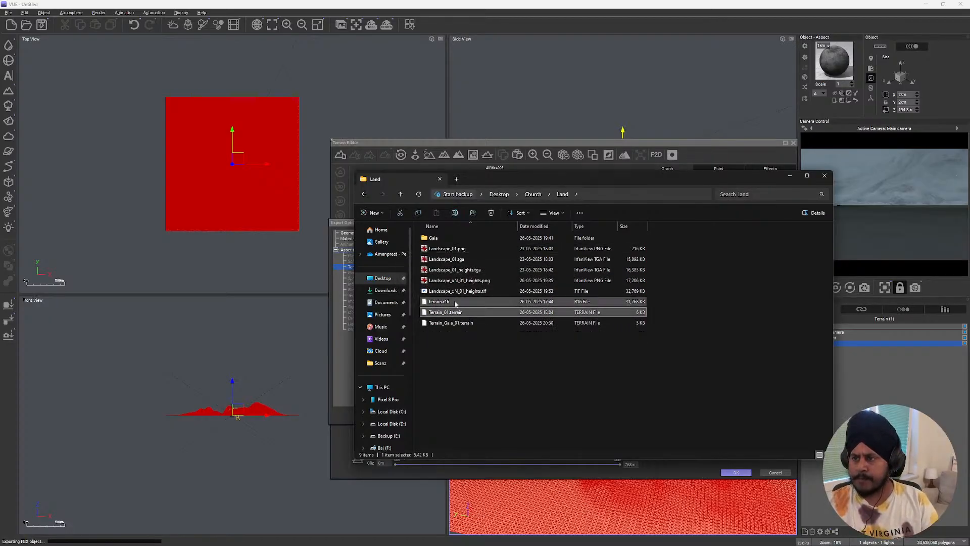
{"action": "left_click", "coordinate": [455, 303]}
{"action": "left_click", "coordinate": [459, 292]}
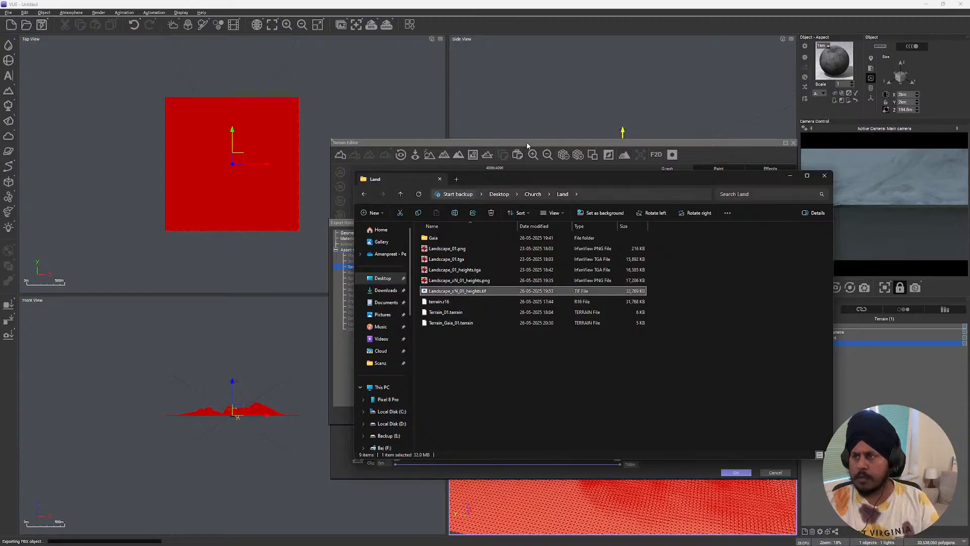
{"action": "left_click", "coordinate": [449, 322]}
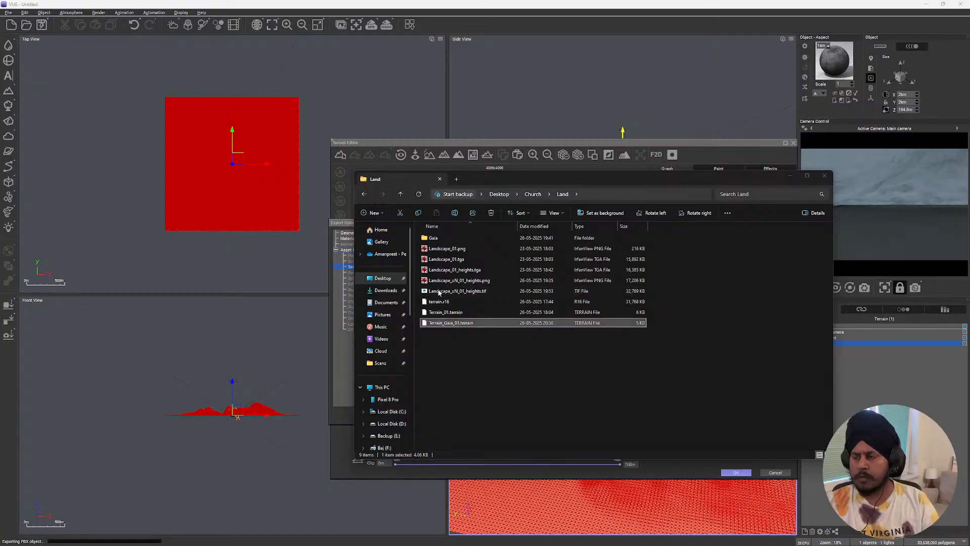
{"action": "left_click", "coordinate": [438, 292]}
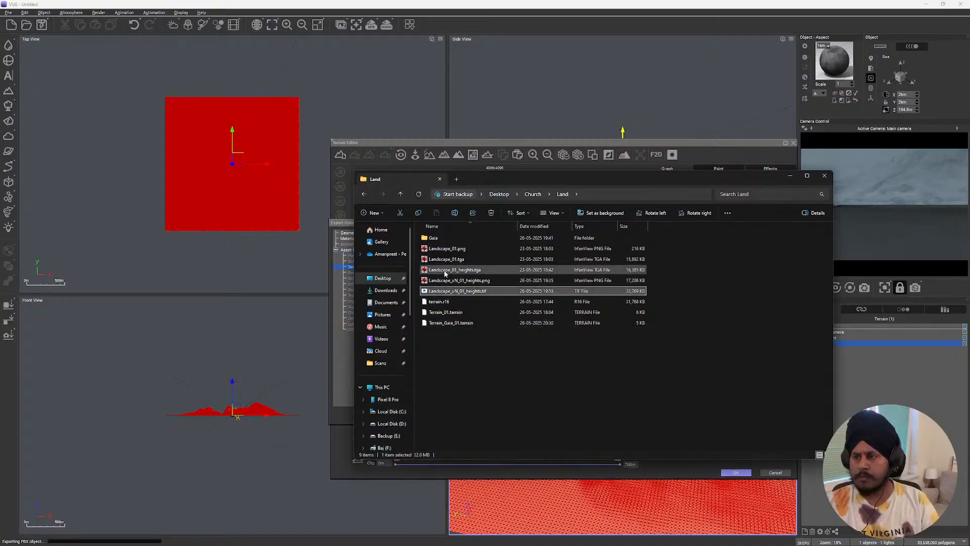
{"action": "left_click", "coordinate": [444, 347]}
{"action": "left_click", "coordinate": [430, 292]}
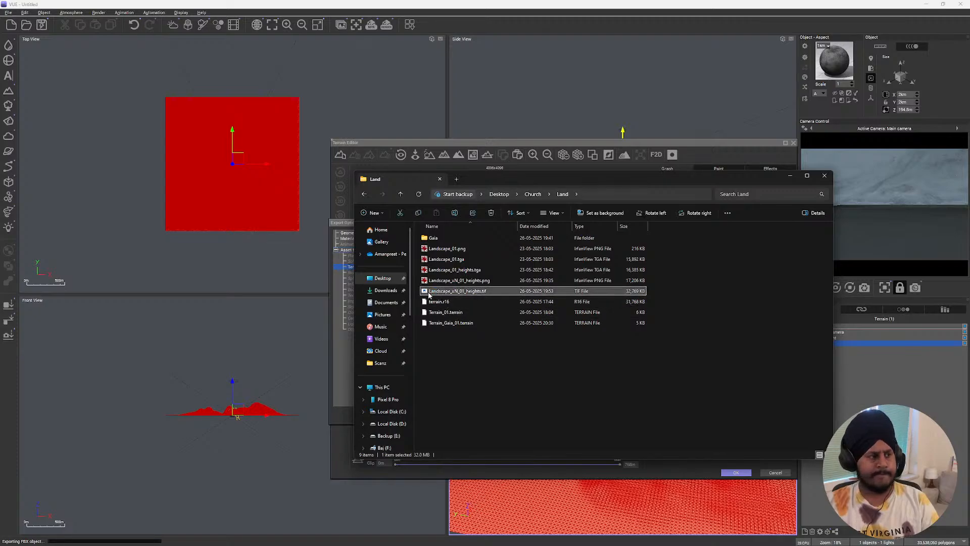
{"action": "double_click", "coordinate": [429, 295]}
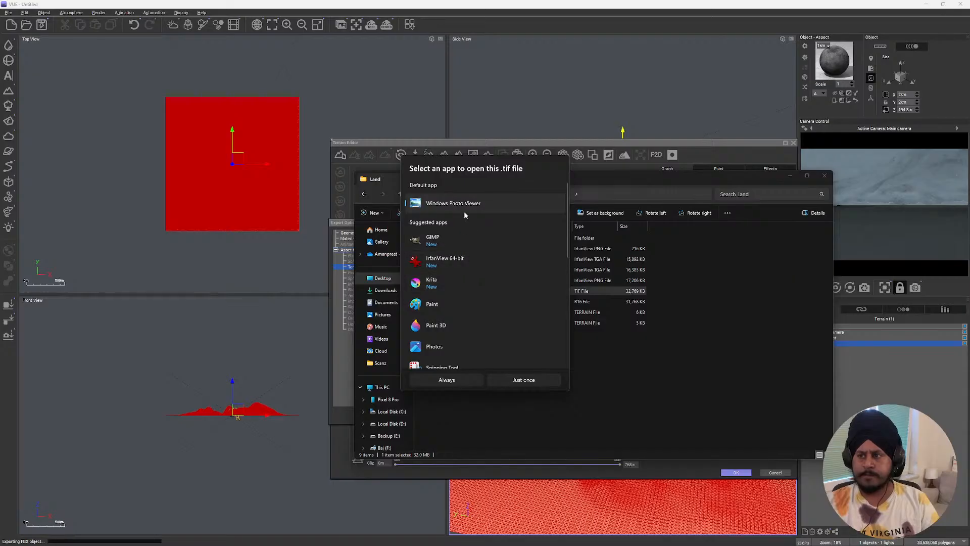
{"action": "left_click", "coordinate": [600, 385]}
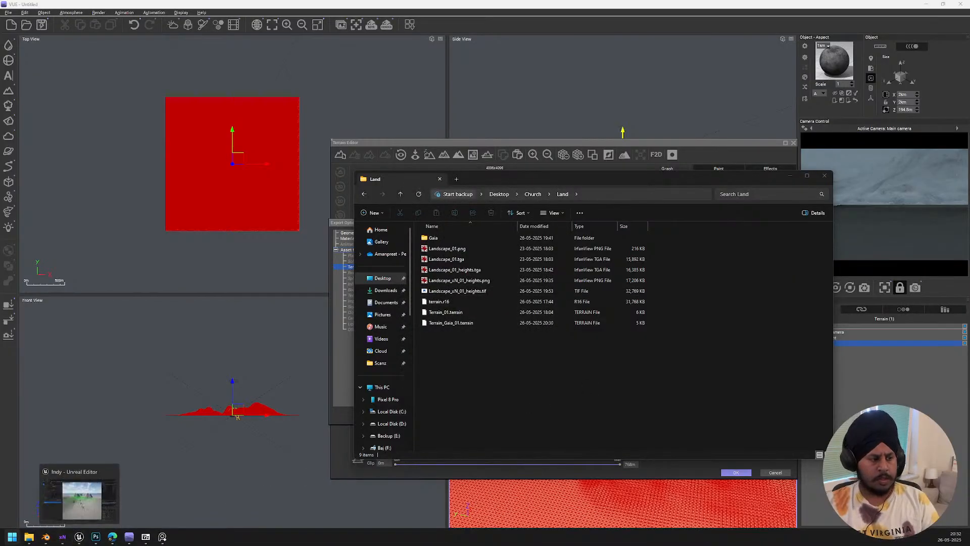
- Switch to Photoshop, close Landscape_xN_01_heights.png and open Landscape_xN_01_heights.tif from the Land folder
{"action": "left_click", "coordinate": [79, 537]}
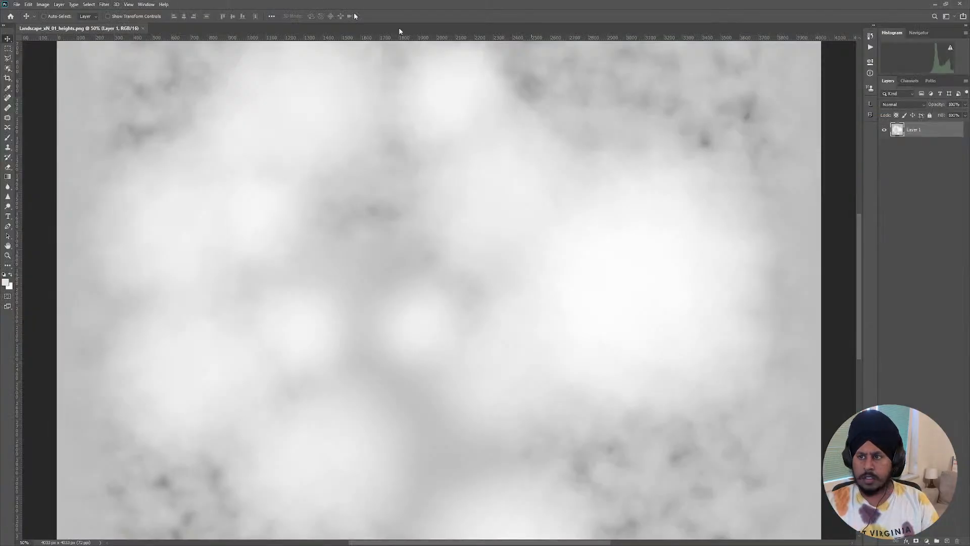
{"action": "left_click", "coordinate": [144, 29]}
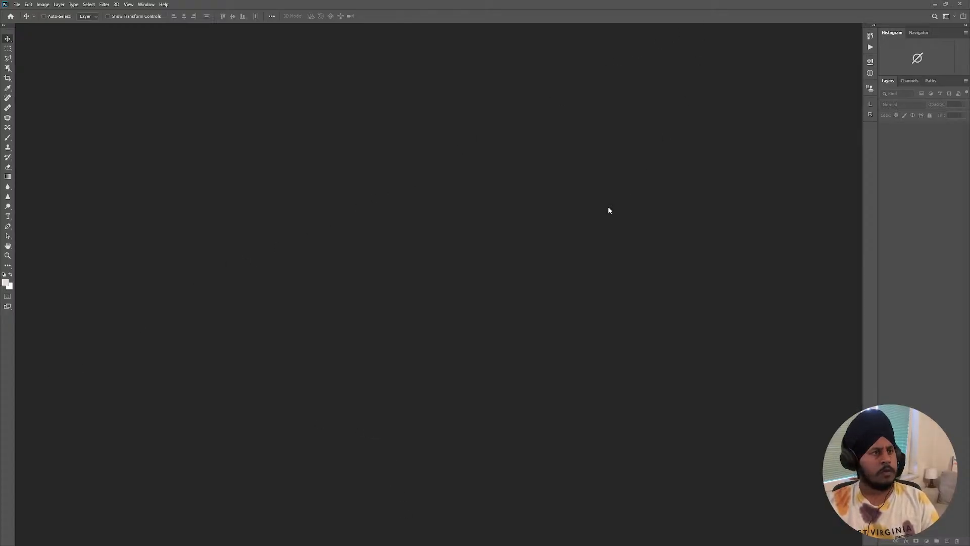
{"action": "key", "text": "alt+Tab"}
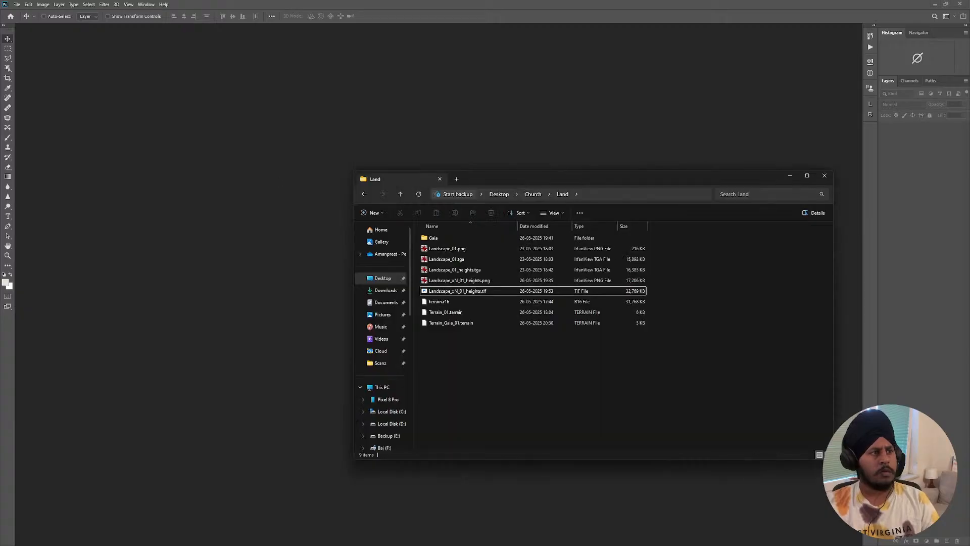
{"action": "left_click_drag", "start_coordinate": [436, 292], "coordinate": [170, 237]}
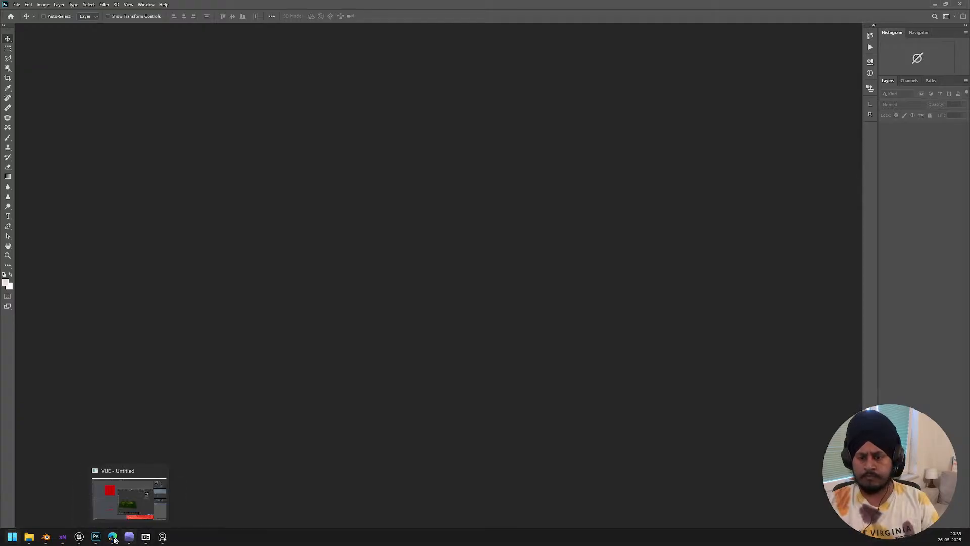
{"action": "mouse_move", "coordinate": [101, 539]}
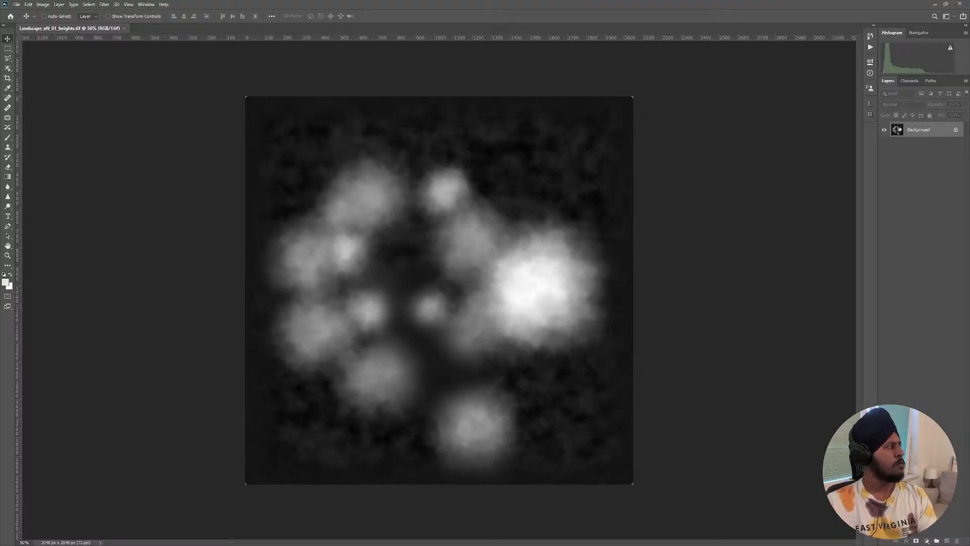
- Resize the heightmap image to 2017 × 2017 pixels
{"action": "left_click", "coordinate": [43, 4]}
{"action": "left_click", "coordinate": [55, 61]}
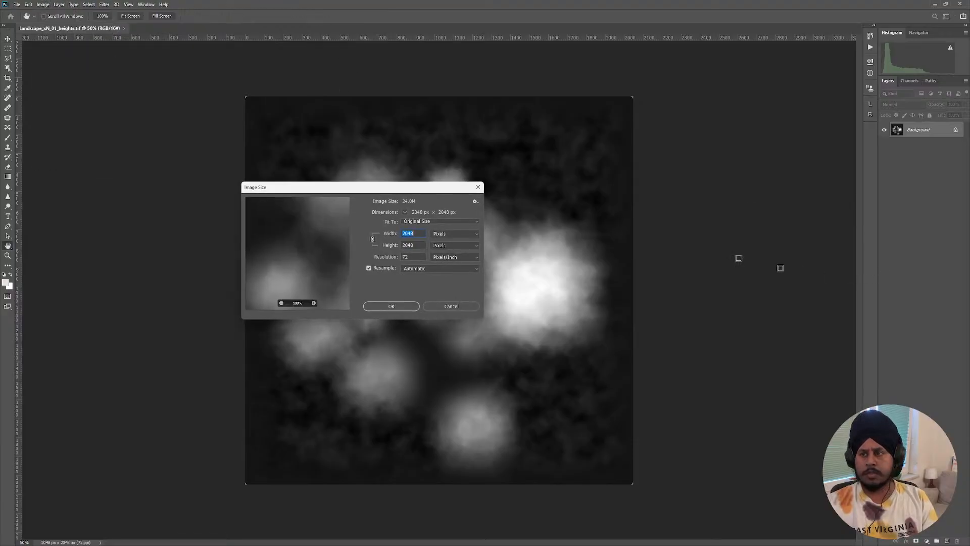
{"action": "type", "text": "4033"}
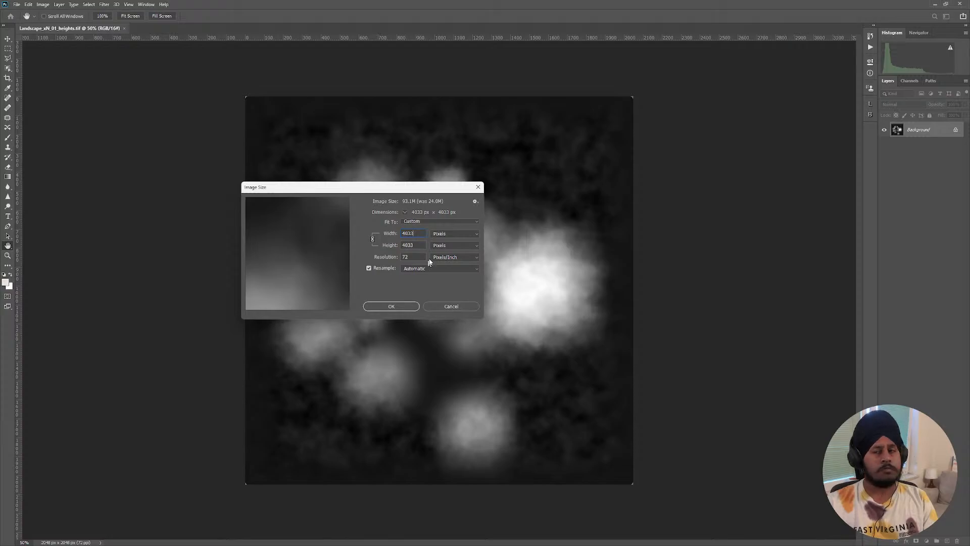
{"action": "left_click_drag", "start_coordinate": [414, 233], "coordinate": [259, 197]}
{"action": "type", "text": "2017"}
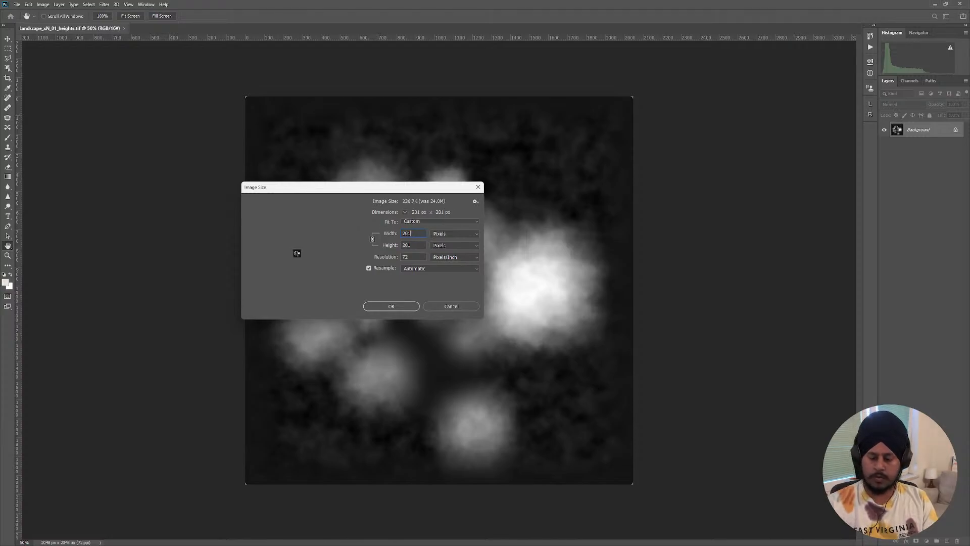
{"action": "left_click", "coordinate": [391, 307]}
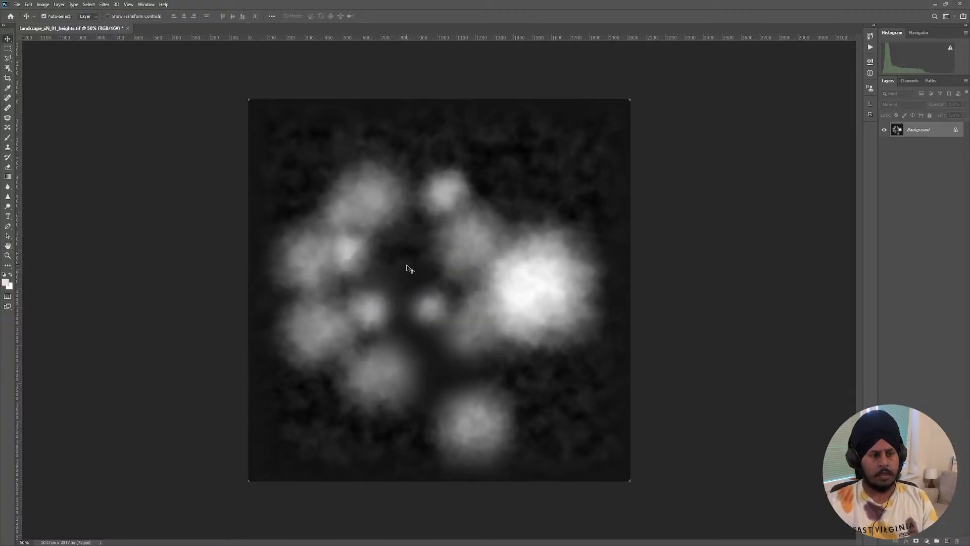
- Save the resized Landscape_xN_01_heights.tif and open the list of file commands
{"action": "key", "text": "ctrl+s"}
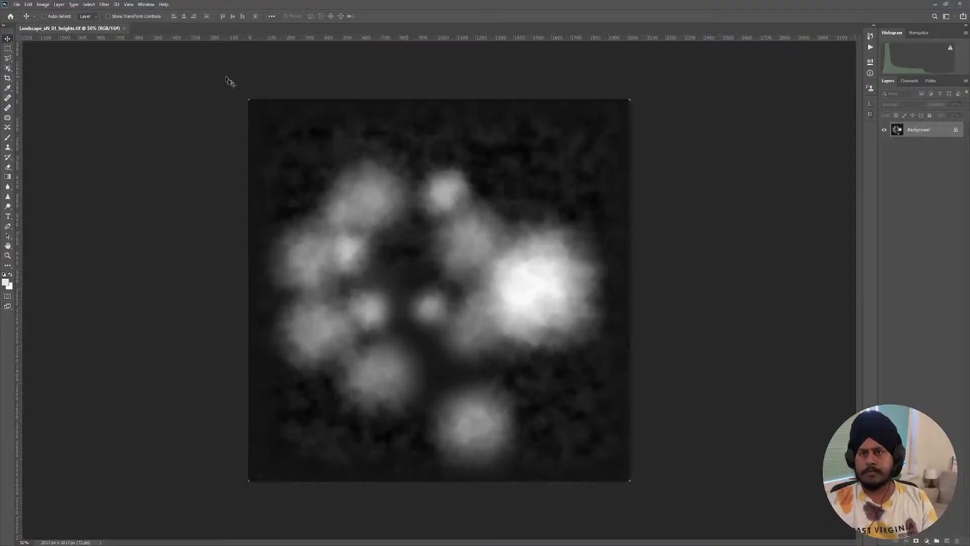
{"action": "left_click", "coordinate": [17, 4]}
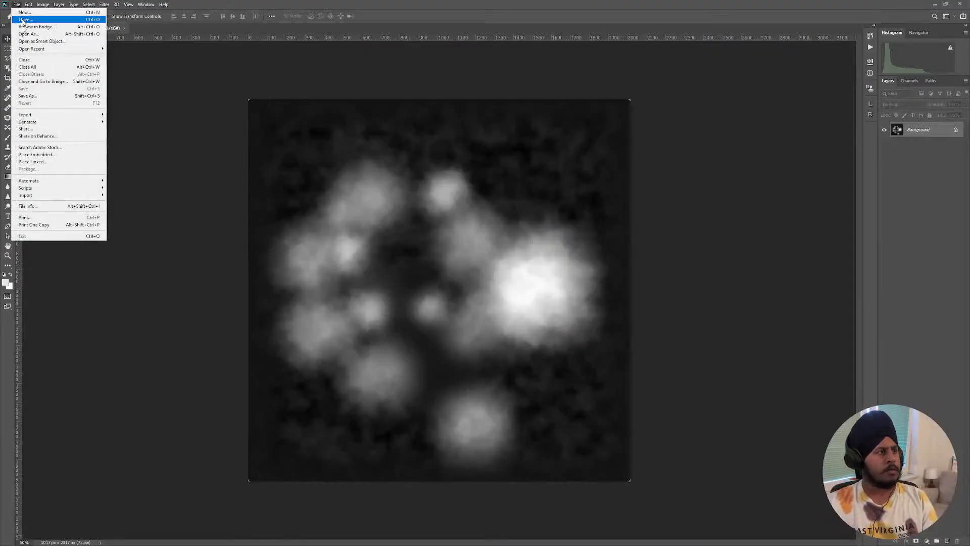
- Save the heightmap as a PNG named Landscape_xN_01_hm.png in the Land folder, using the large file size option
{"action": "left_click", "coordinate": [48, 97]}
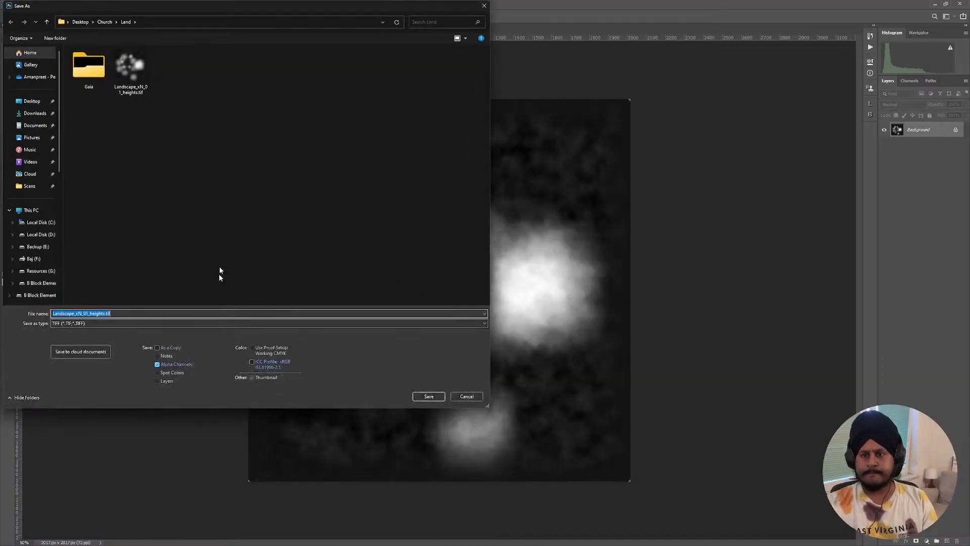
{"action": "left_click_drag", "start_coordinate": [320, 7], "coordinate": [583, 58]}
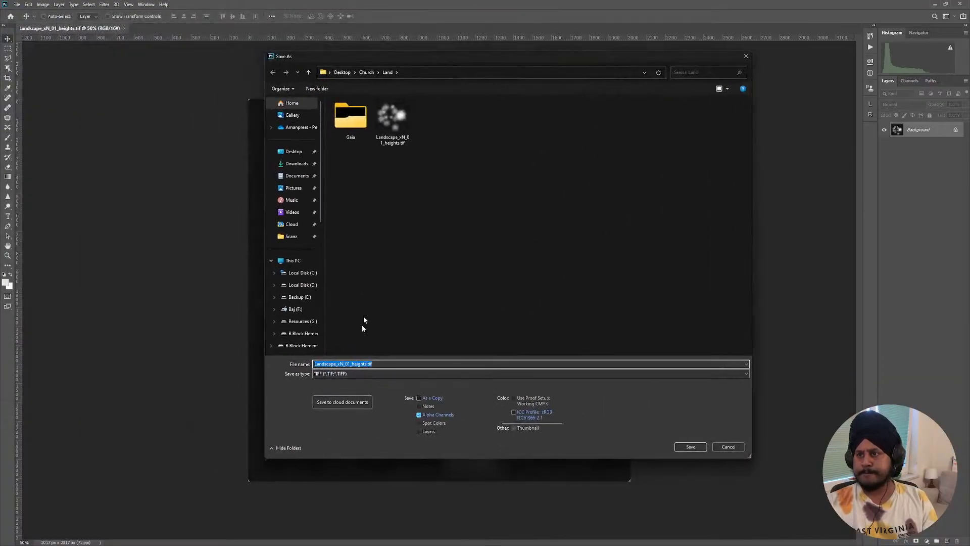
{"action": "left_click", "coordinate": [359, 376]}
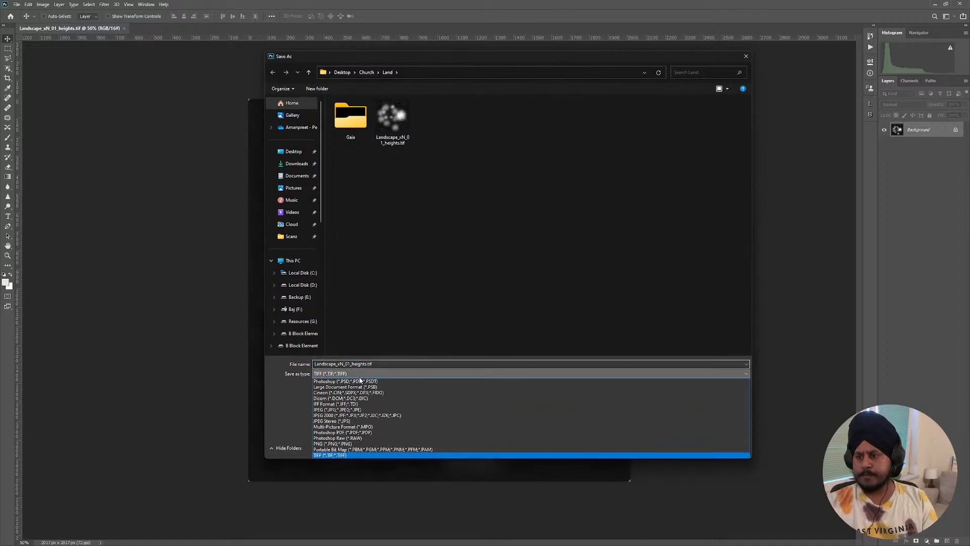
{"action": "left_click", "coordinate": [350, 442]}
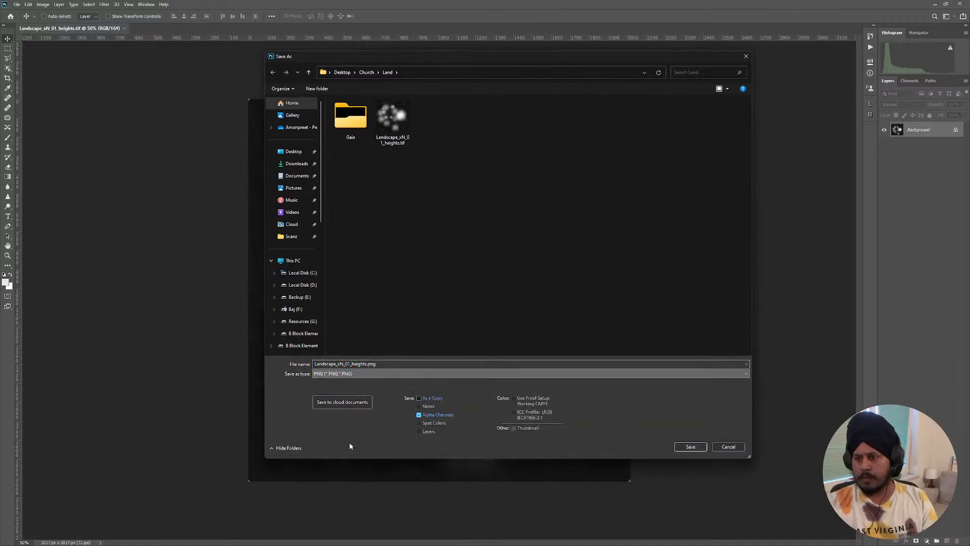
{"action": "left_click", "coordinate": [691, 447]}
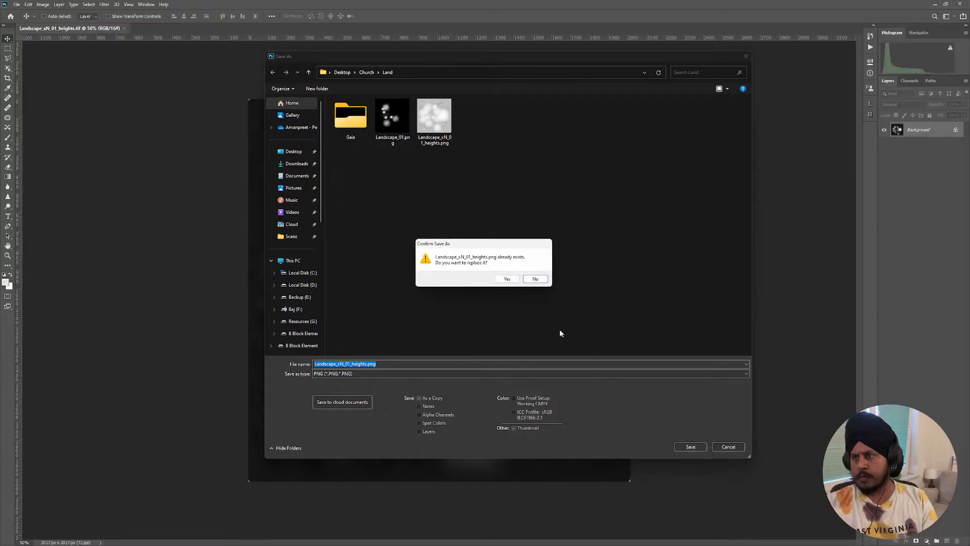
{"action": "left_click", "coordinate": [537, 279]}
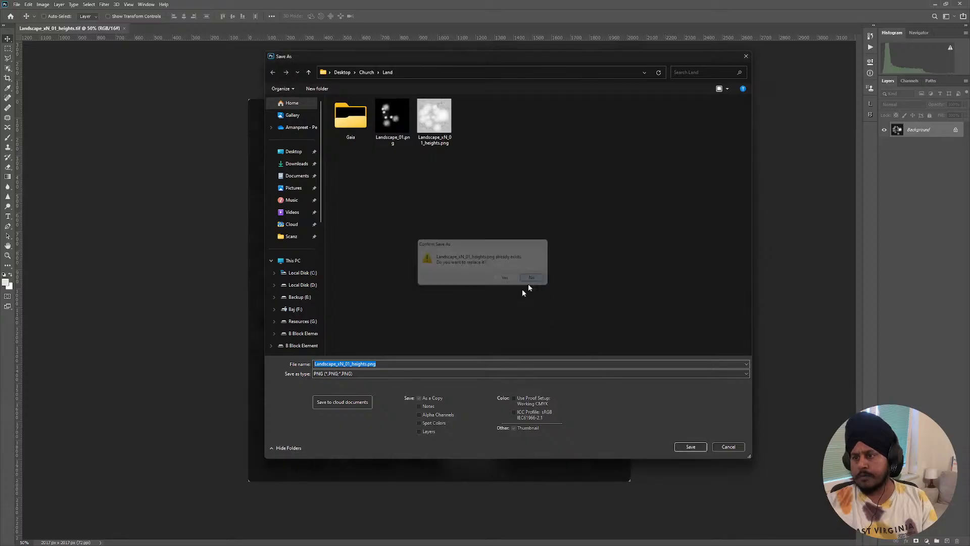
{"action": "left_click", "coordinate": [368, 364]}
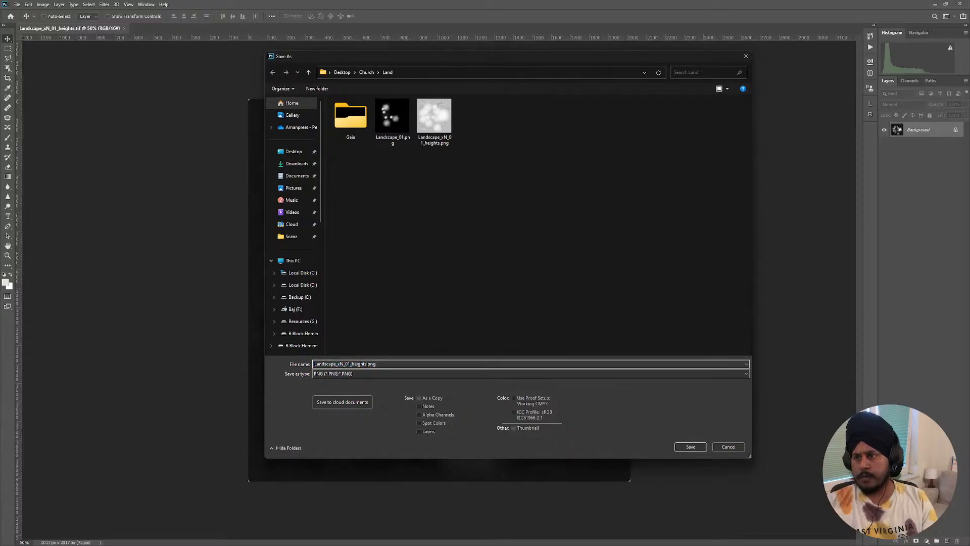
{"action": "key", "text": "BackSpace"}
{"action": "key", "text": "BackSpace"}
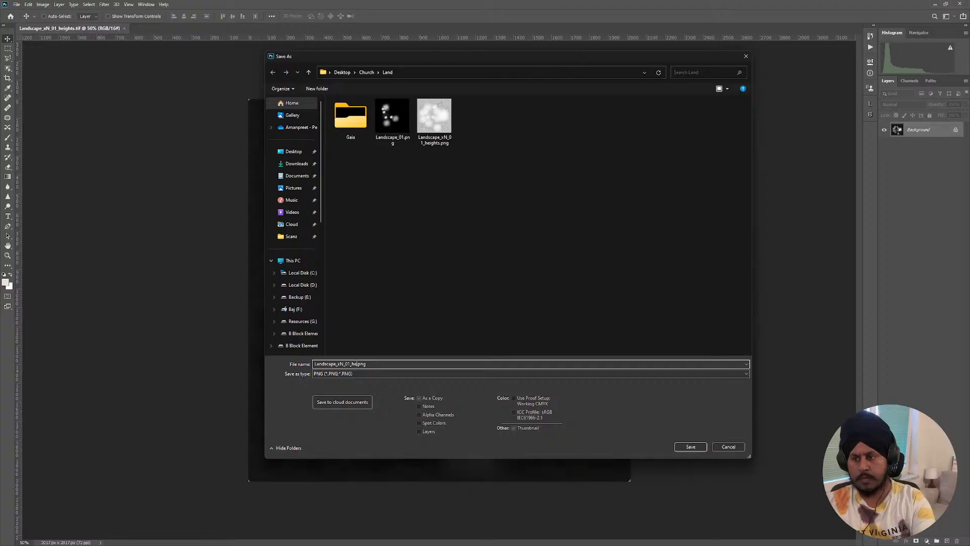
{"action": "key", "text": "Return"}
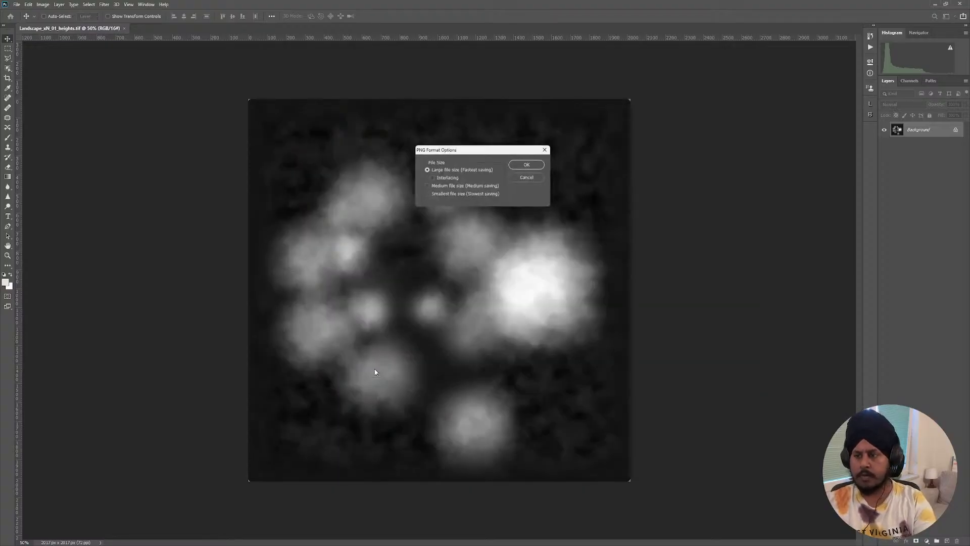
{"action": "left_click", "coordinate": [529, 163]}
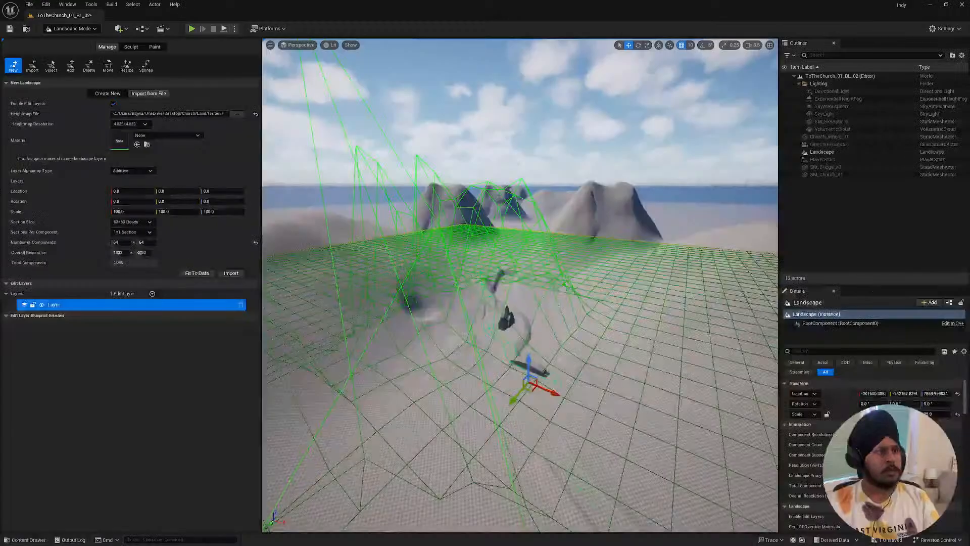
- Switch to Unreal Editor and choose Landscape_xN_01_hm.png as the heightmap file for the new landscape
{"action": "left_click", "coordinate": [237, 115]}
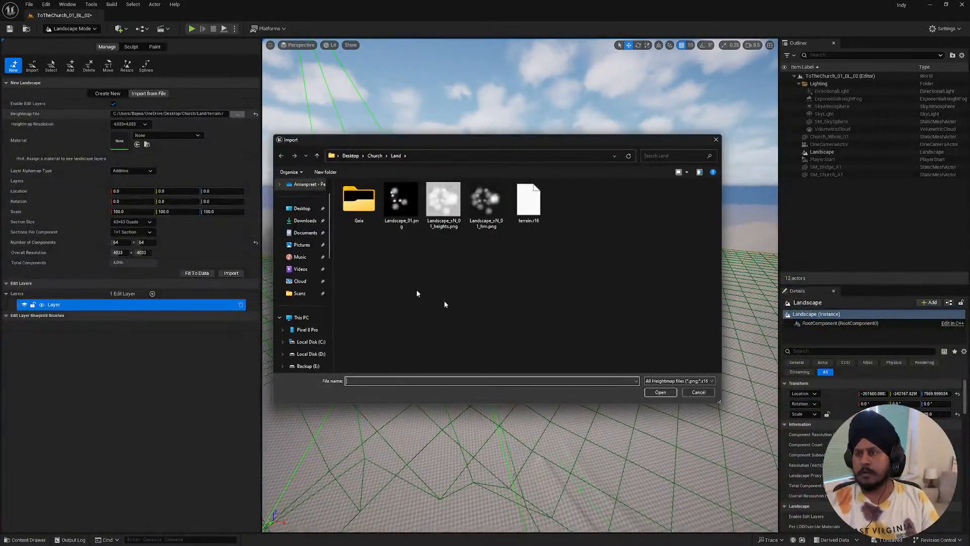
{"action": "double_click", "coordinate": [489, 212]}
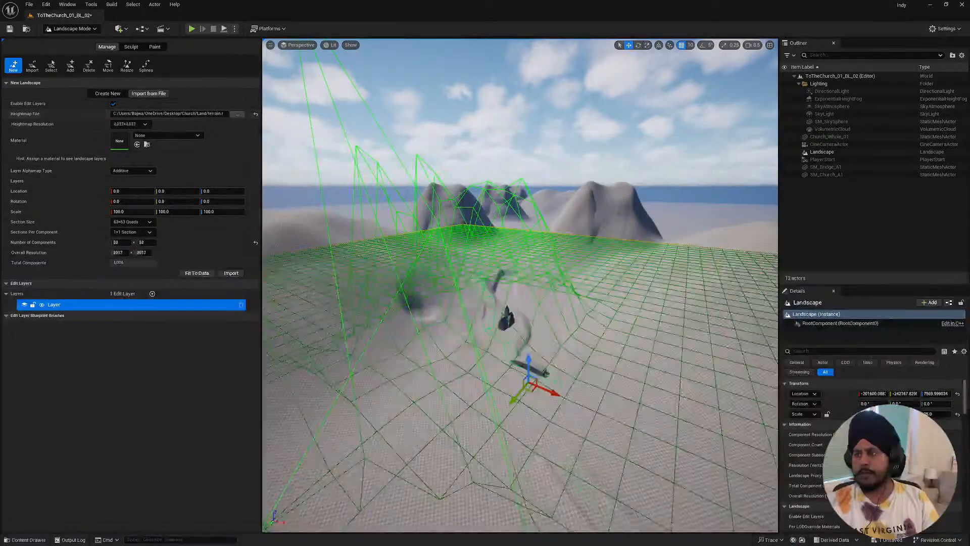
{"action": "right_click_drag", "start_coordinate": [520, 283], "coordinate": [658, 387]}
{"action": "scroll", "coordinate": [581, 283], "scroll_direction": "up", "scroll_amount": 2}
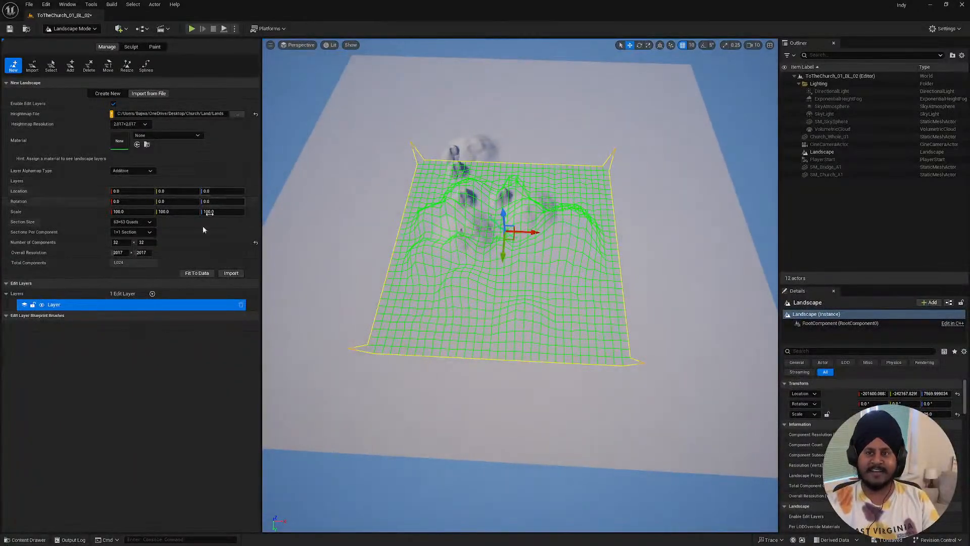
- Try 2×2 Sections per component for the new landscape, and return the setting to 1×1 Section
{"action": "left_click", "coordinate": [139, 233]}
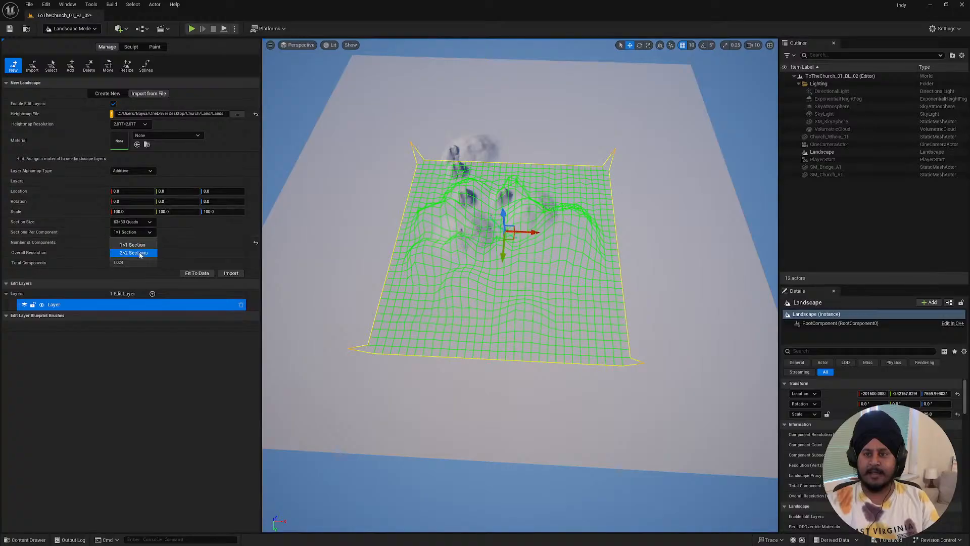
{"action": "left_click", "coordinate": [140, 254]}
{"action": "right_click_drag", "start_coordinate": [455, 273], "coordinate": [409, 267]}
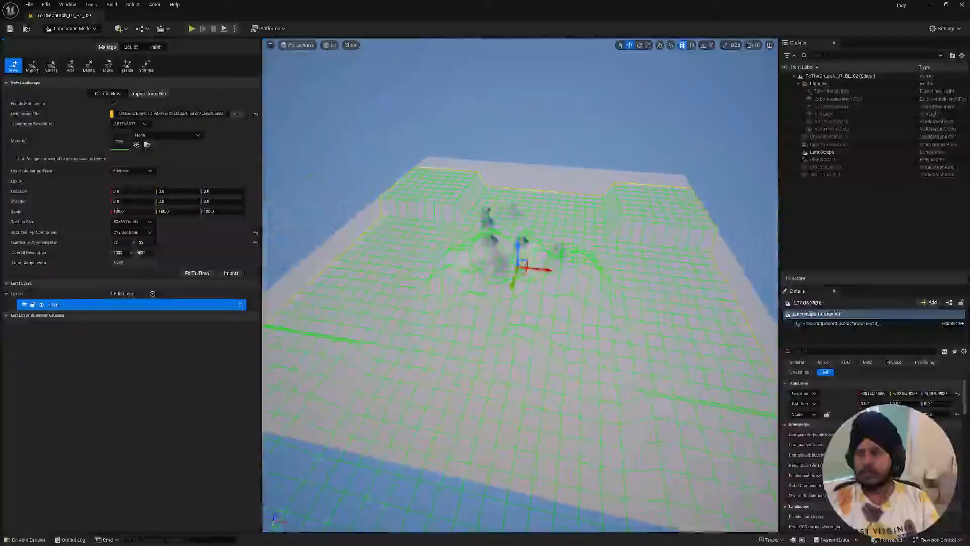
{"action": "left_click", "coordinate": [124, 234]}
{"action": "left_click", "coordinate": [132, 245]}
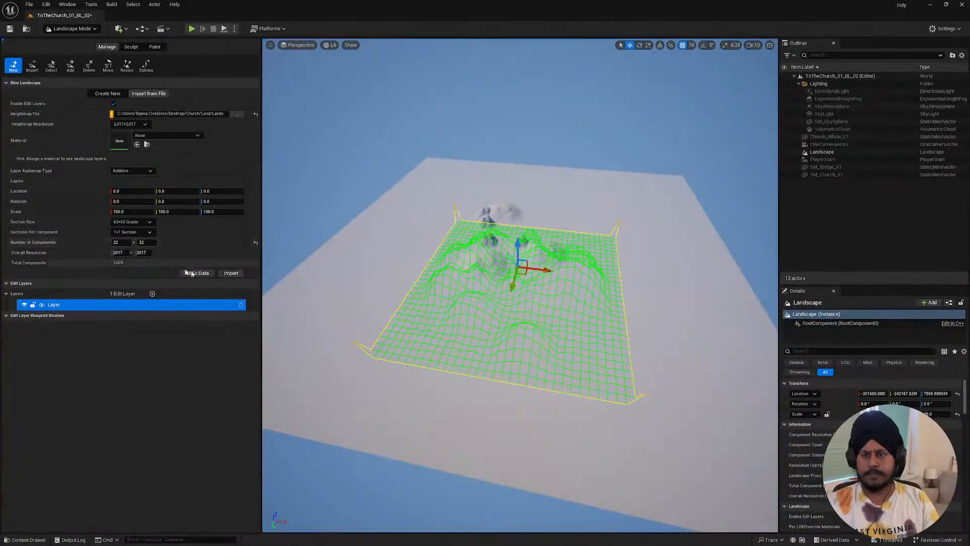
- Fit the new landscape's dimensions to the heightmap data and import it as a second landscape
{"action": "right_click_drag", "start_coordinate": [484, 283], "coordinate": [491, 318]}
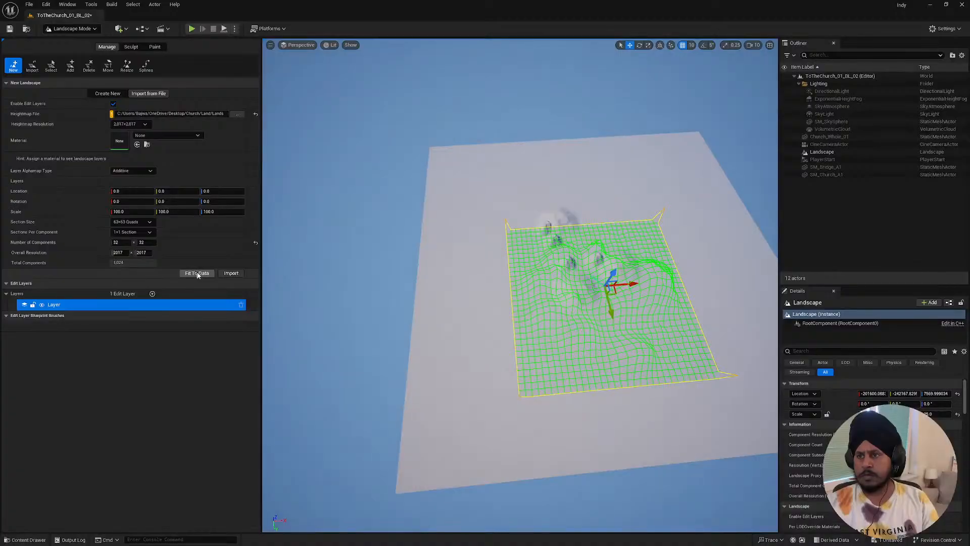
{"action": "left_click", "coordinate": [199, 275]}
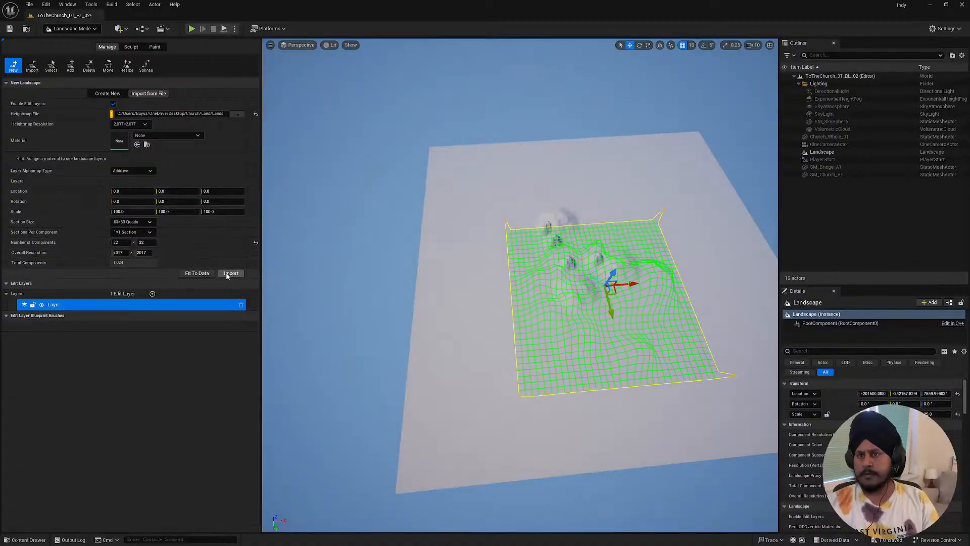
{"action": "left_click", "coordinate": [228, 273]}
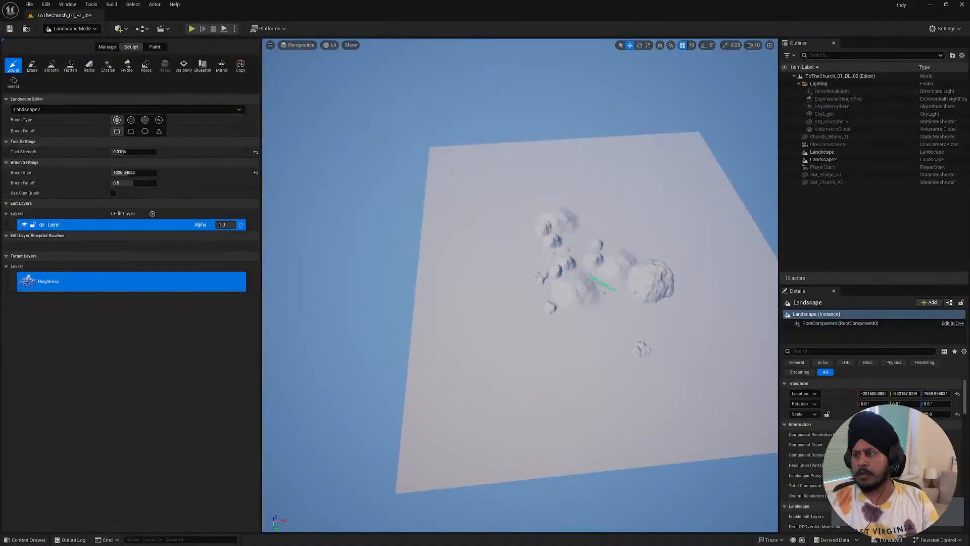
{"action": "scroll", "coordinate": [520, 285], "scroll_direction": "up", "scroll_amount": 2}
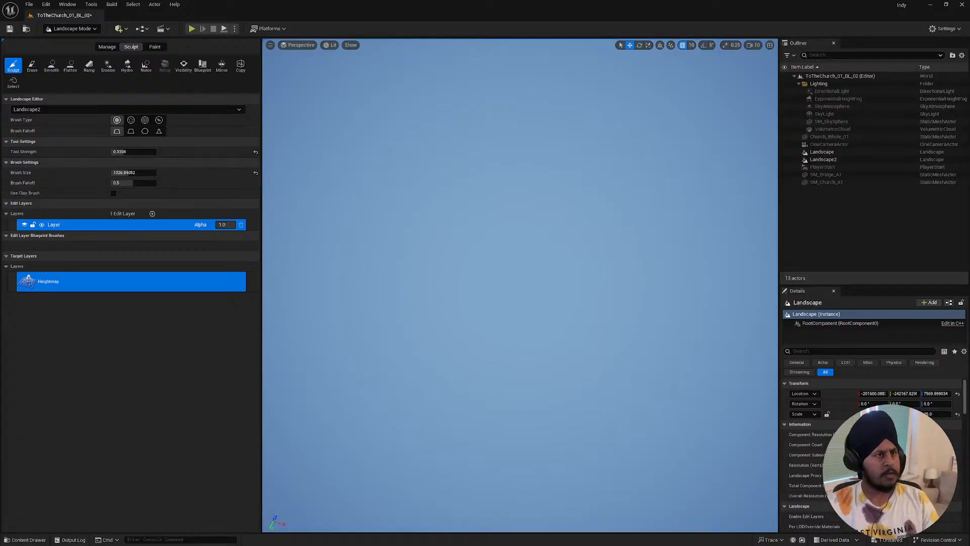
- Check which running processes use the most CPU and memory in Task Manager, and minimize it again
{"action": "key", "text": "ctrl+shift+Escape"}
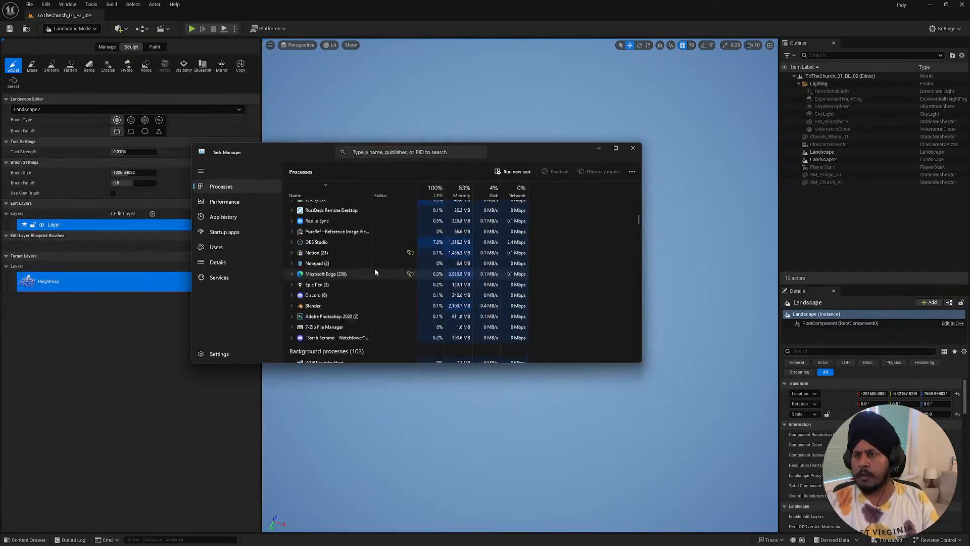
{"action": "left_click", "coordinate": [434, 191]}
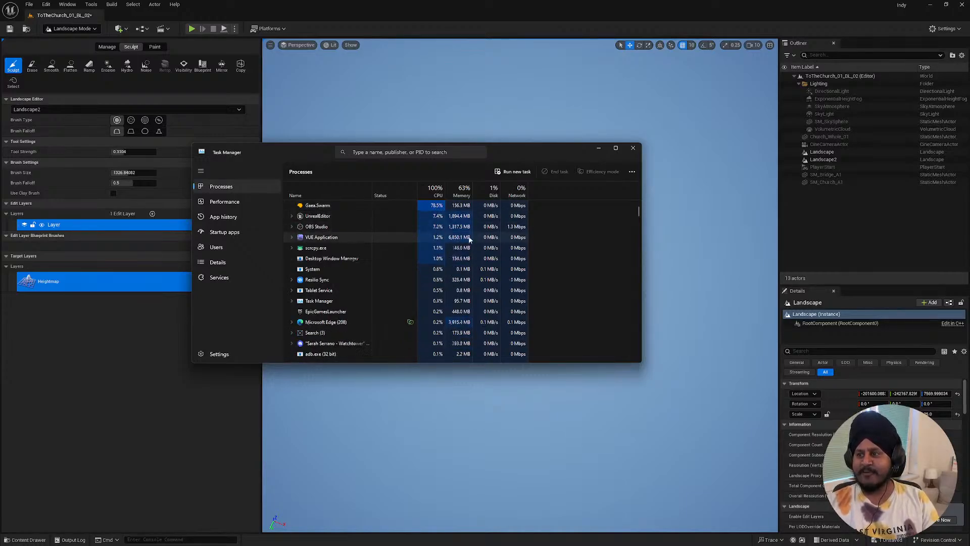
{"action": "left_click", "coordinate": [463, 192]}
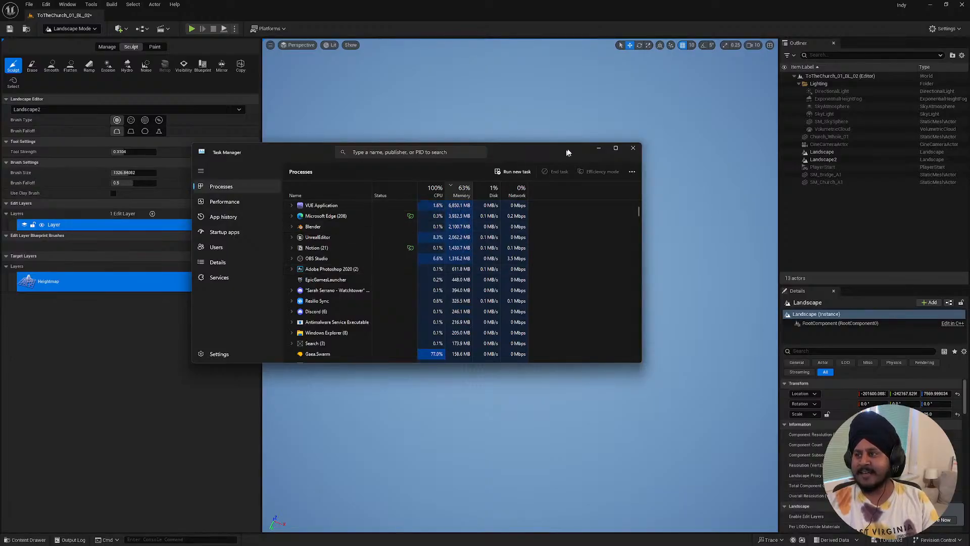
{"action": "left_click", "coordinate": [598, 148]}
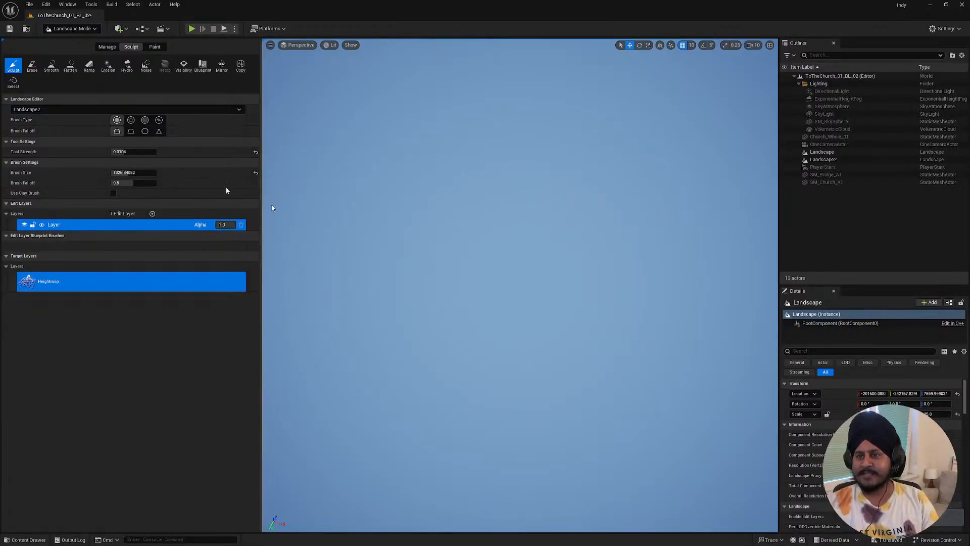
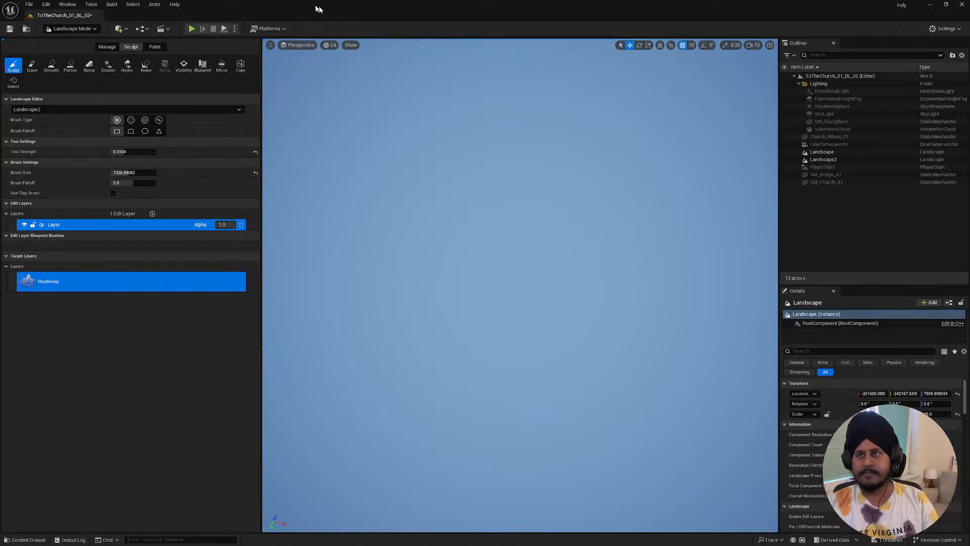
- Switch to Selection mode, and select and frame Landscape2 in the viewport
{"action": "left_click_drag", "start_coordinate": [354, 13], "coordinate": [407, 10]}
{"action": "left_click", "coordinate": [71, 29]}
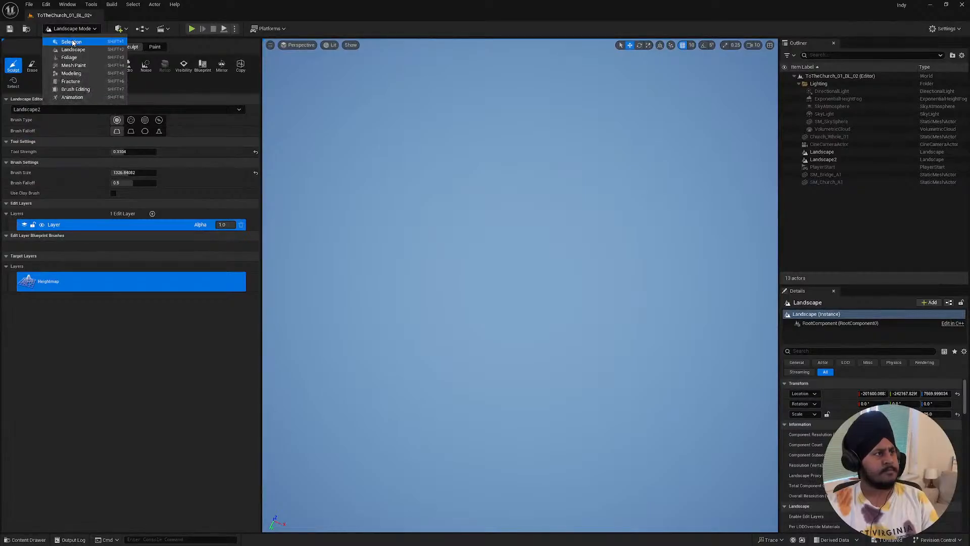
{"action": "left_click", "coordinate": [66, 39]}
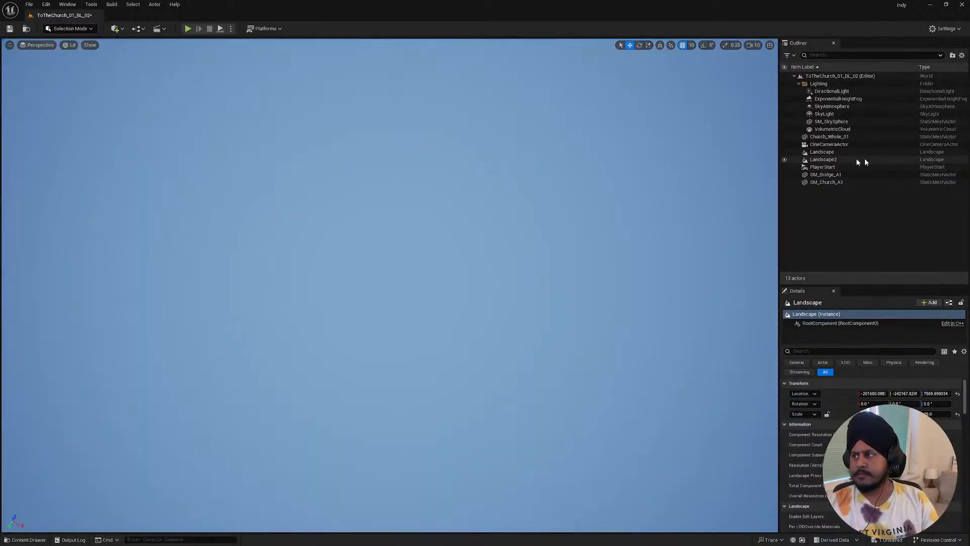
{"action": "left_click", "coordinate": [829, 159]}
{"action": "key", "text": "f"}
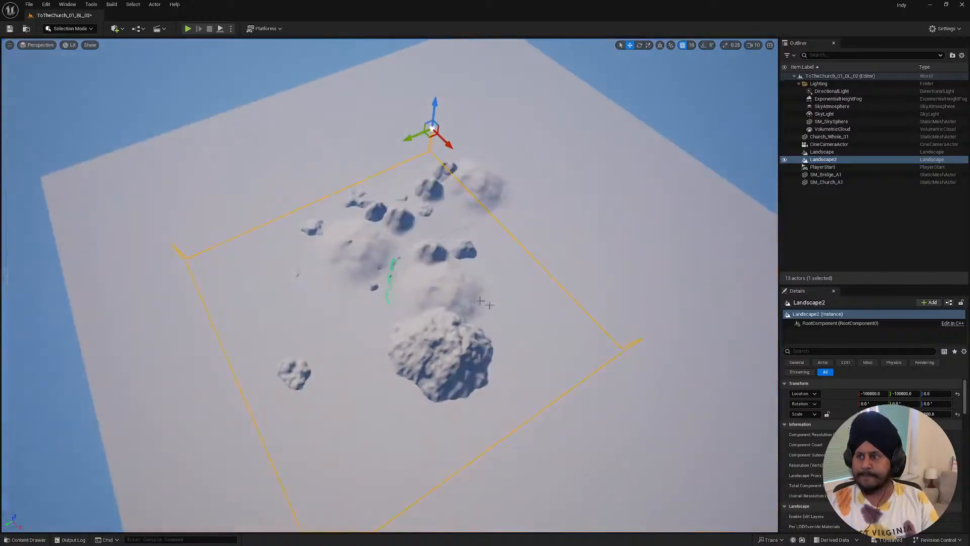
{"action": "right_click_drag", "start_coordinate": [390, 285], "coordinate": [475, 253]}
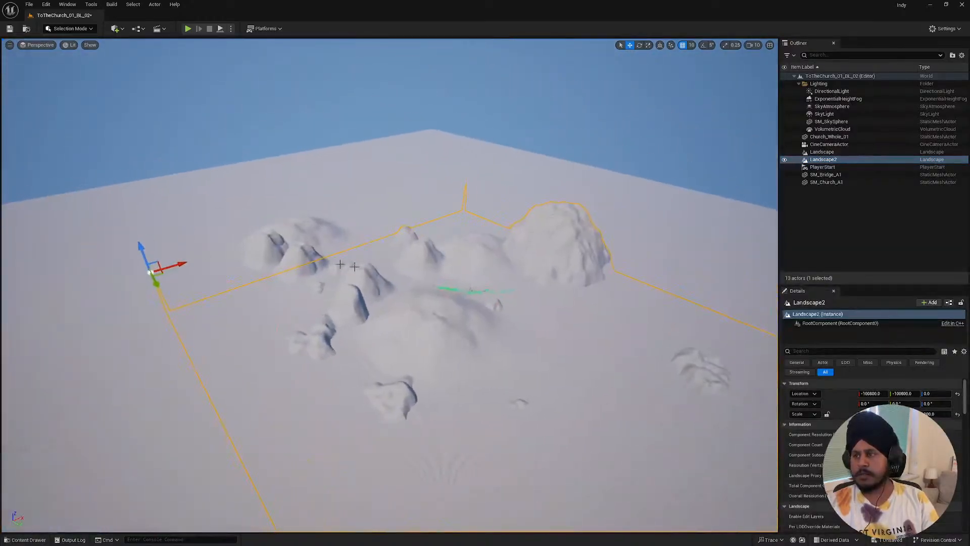
- Raise Landscape2 above the old landscape to a Z location of about 25030
{"action": "left_click_drag", "start_coordinate": [142, 254], "coordinate": [162, 188]}
{"action": "key", "text": "s"}
{"action": "mouse_move", "coordinate": [161, 188]}
{"action": "right_mouse_down"}
{"action": "mouse_move", "coordinate": [313, 197]}
{"action": "mouse_move", "coordinate": [167, 197]}
{"action": "right_mouse_up"}
{"action": "mouse_move", "coordinate": [318, 157]}
{"action": "right_mouse_down"}
{"action": "mouse_move", "coordinate": [288, 159]}
{"action": "mouse_move", "coordinate": [283, 213]}
{"action": "mouse_move", "coordinate": [293, 214]}
{"action": "mouse_move", "coordinate": [318, 157]}
{"action": "right_mouse_up"}
{"action": "key", "text": "s"}
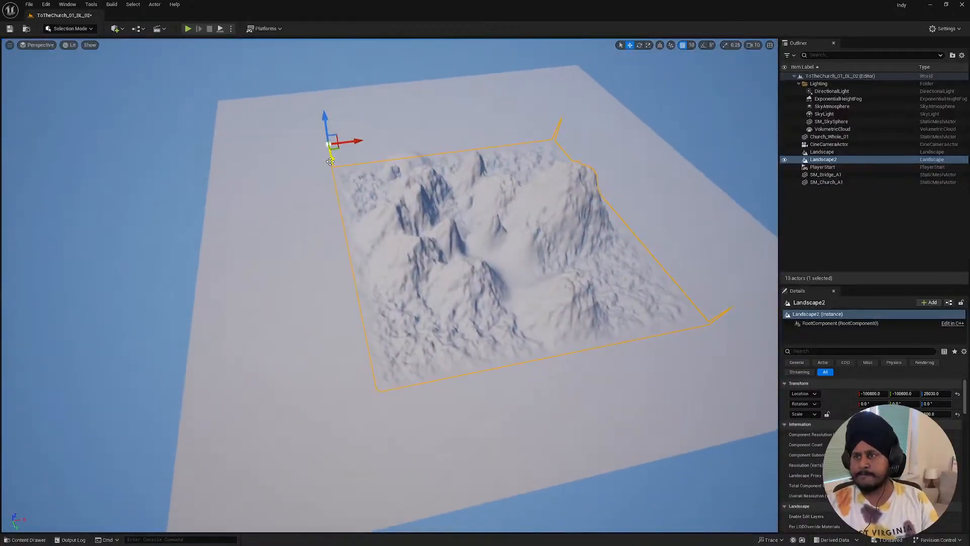
- Try shifting Landscape2 along the Y axis, and set its Y location back to -100800.0
{"action": "left_click_drag", "start_coordinate": [331, 159], "coordinate": [324, 124]}
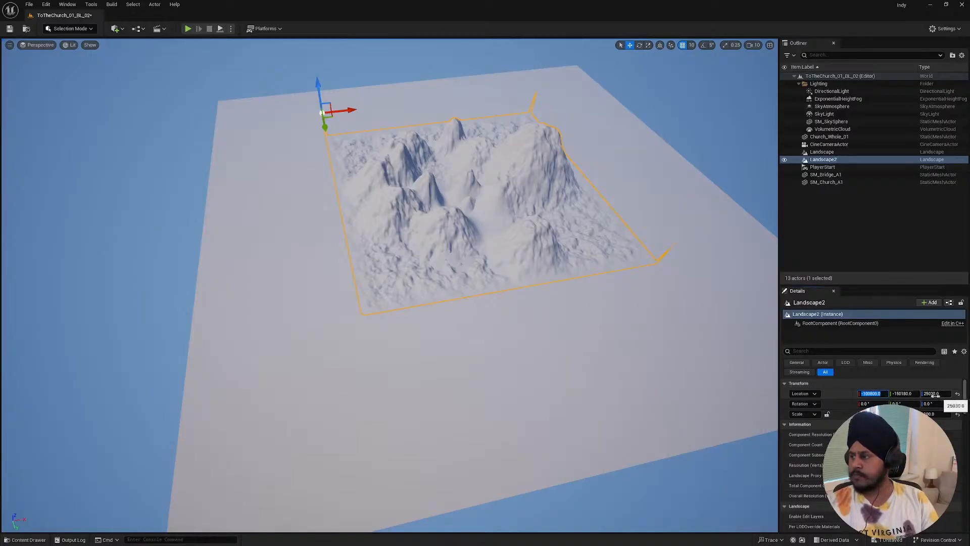
{"action": "left_click", "coordinate": [909, 394]}
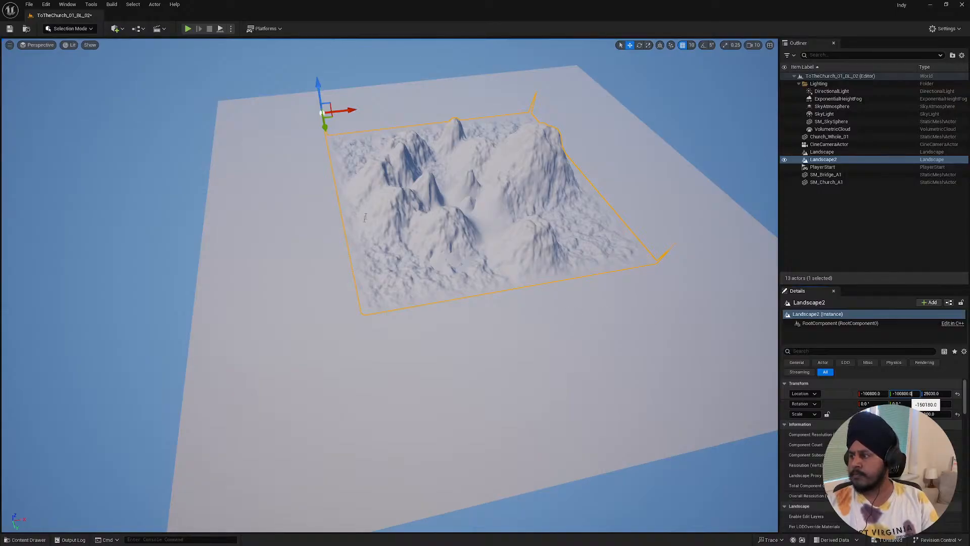
{"action": "key", "text": "Return"}
{"action": "right_click_drag", "start_coordinate": [337, 203], "coordinate": [429, 206]}
{"action": "right_click_drag", "start_coordinate": [455, 313], "coordinate": [517, 326]}
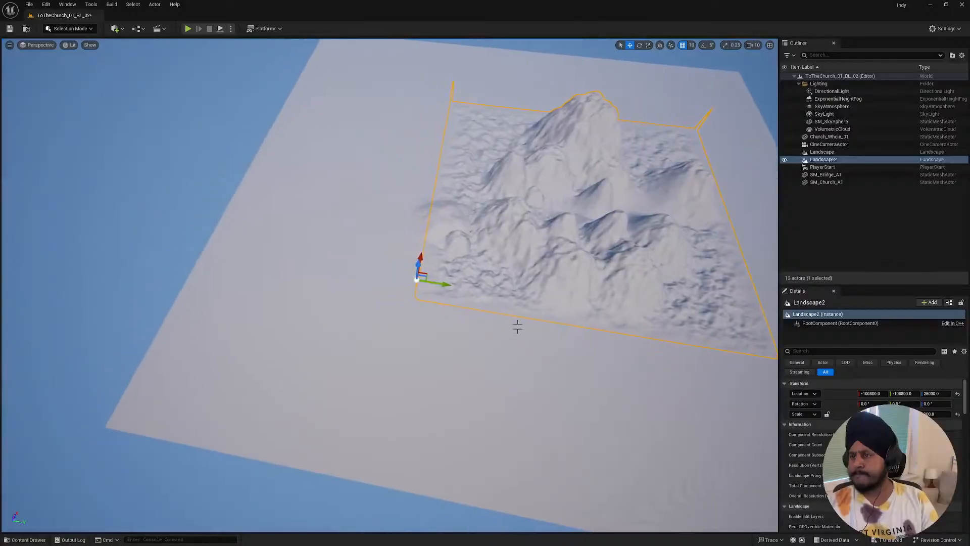
{"action": "right_click_drag", "start_coordinate": [441, 348], "coordinate": [474, 348]}
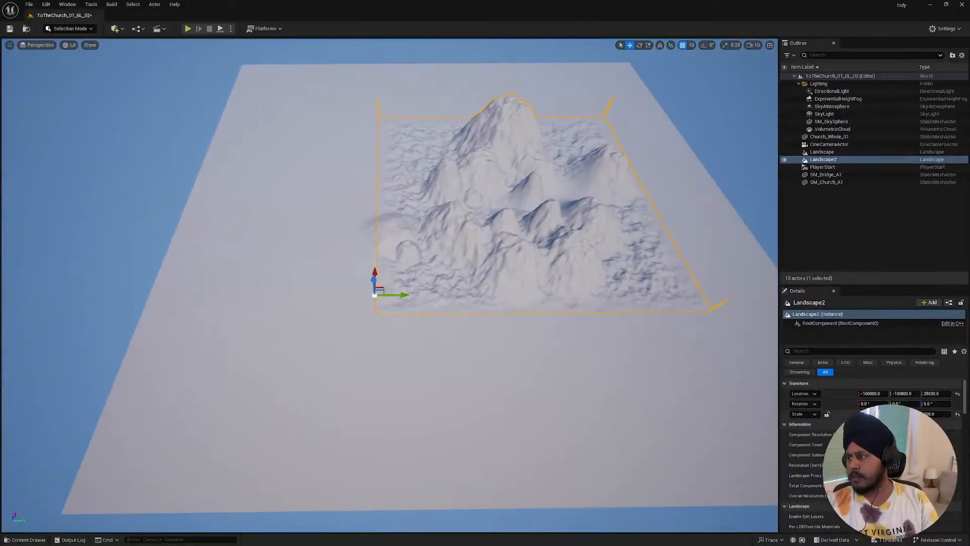
{"action": "right_click_drag", "start_coordinate": [749, 337], "coordinate": [624, 298]}
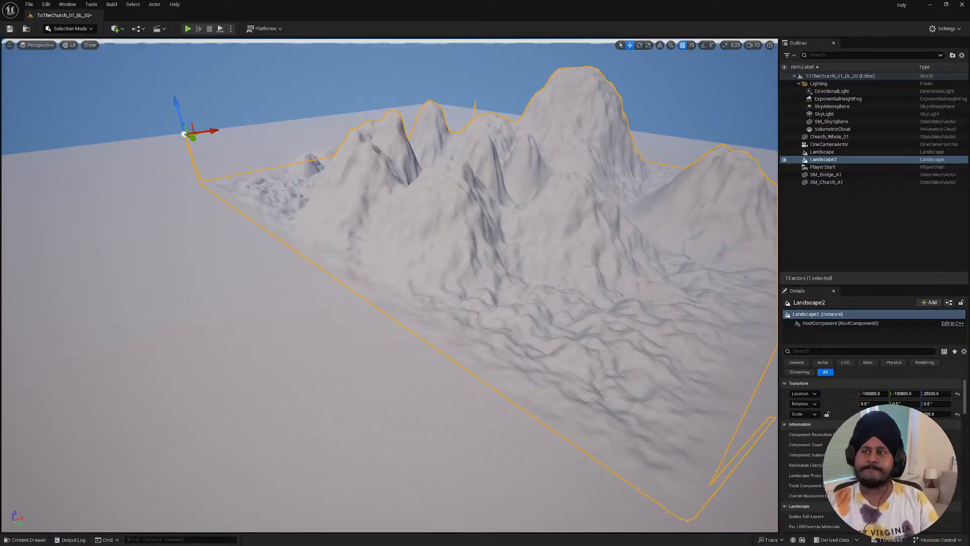
- Delete Landscape2 from the level and look over the old landscape around the church
{"action": "key", "text": "Delete"}
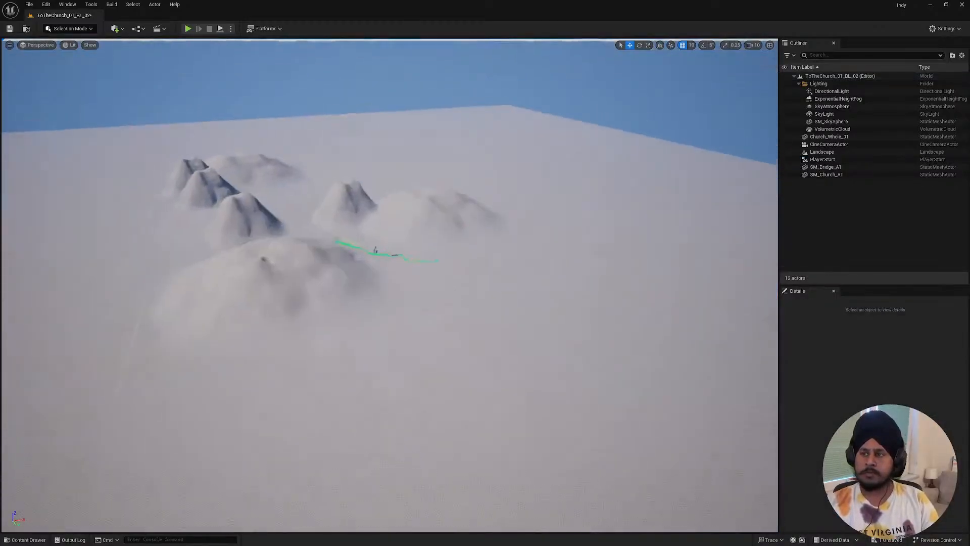
{"action": "key", "text": "w"}
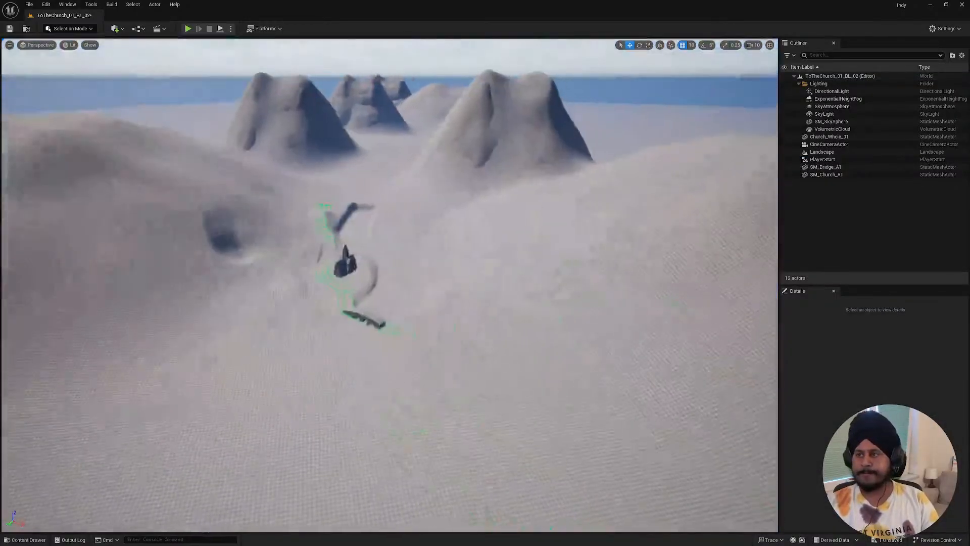
{"action": "key", "text": "w"}
{"action": "key", "text": "s"}
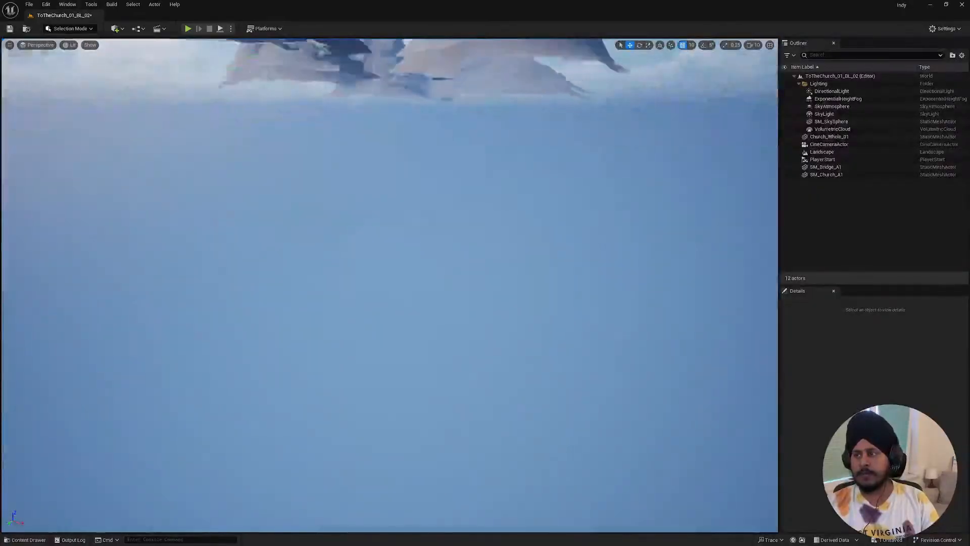
{"action": "key", "text": "s"}
{"action": "key", "text": "w"}
{"action": "scroll", "coordinate": [390, 285], "scroll_direction": "down", "scroll_amount": 2}
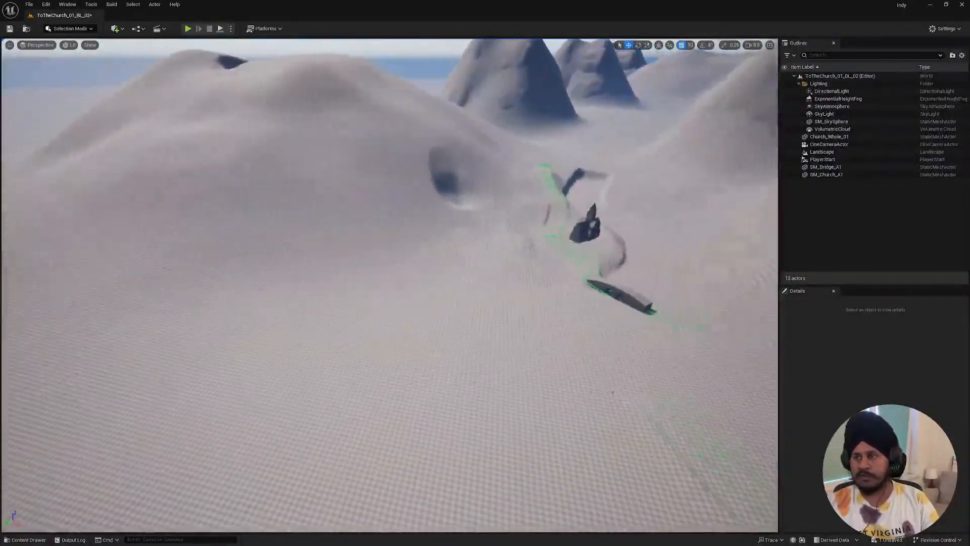
- In Blender, reshape the large rock Rock_A1 by pulling the vertices at its outer end outward with proportional editing
{"action": "mouse_move", "coordinate": [59, 539]}
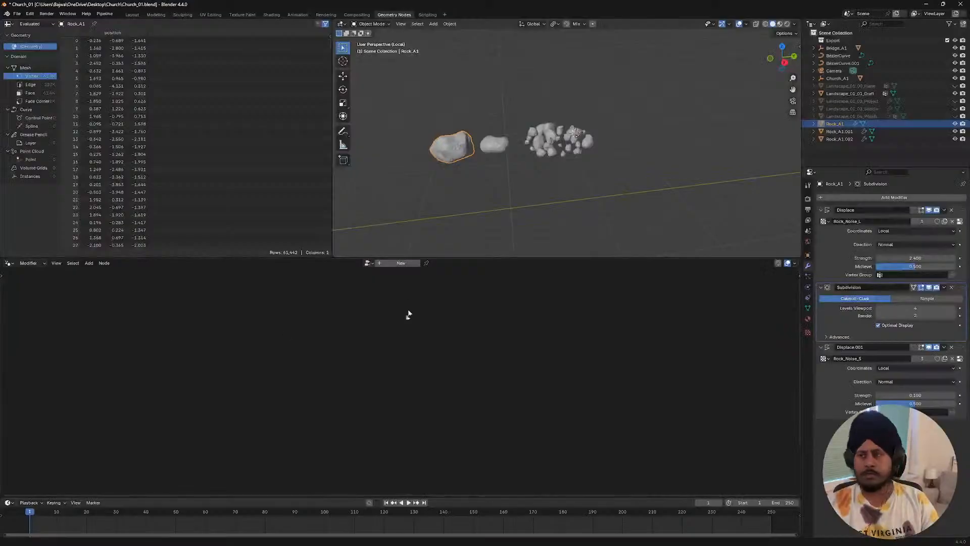
{"action": "scroll", "coordinate": [481, 227], "scroll_direction": "up", "scroll_amount": 2}
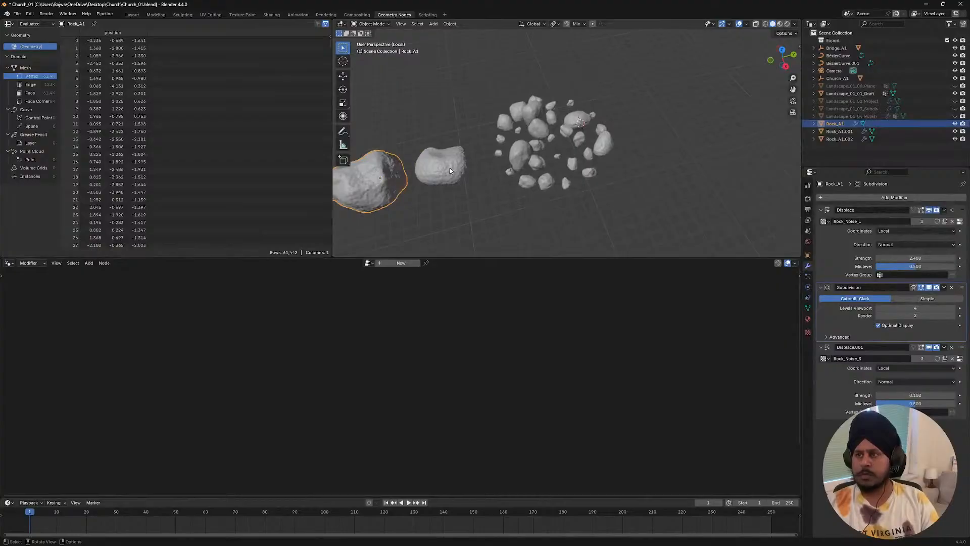
{"action": "left_click", "coordinate": [450, 171]}
{"action": "middle_click_drag", "start_coordinate": [463, 183], "coordinate": [464, 158]}
{"action": "left_click", "coordinate": [472, 157]}
{"action": "key", "text": "Tab"}
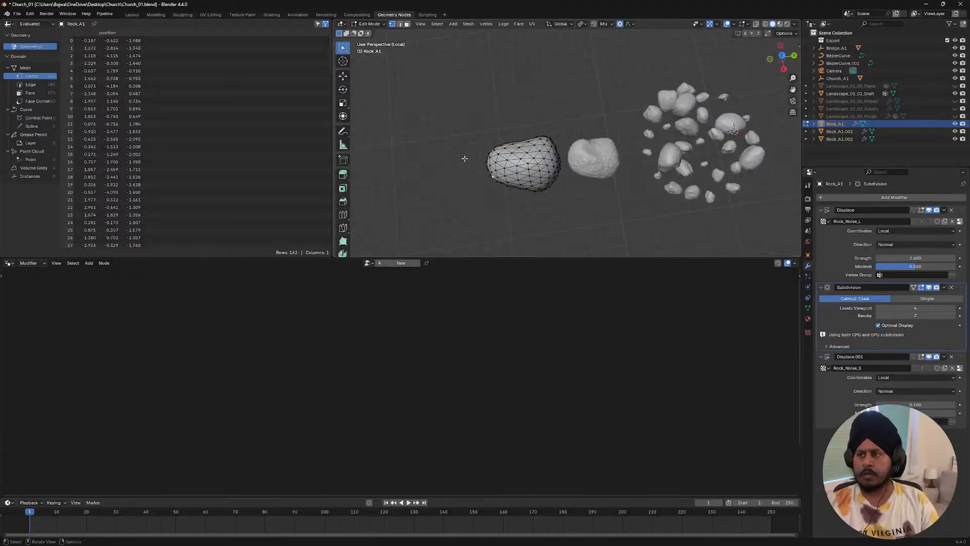
{"action": "left_click_drag", "start_coordinate": [464, 158], "coordinate": [495, 197]}
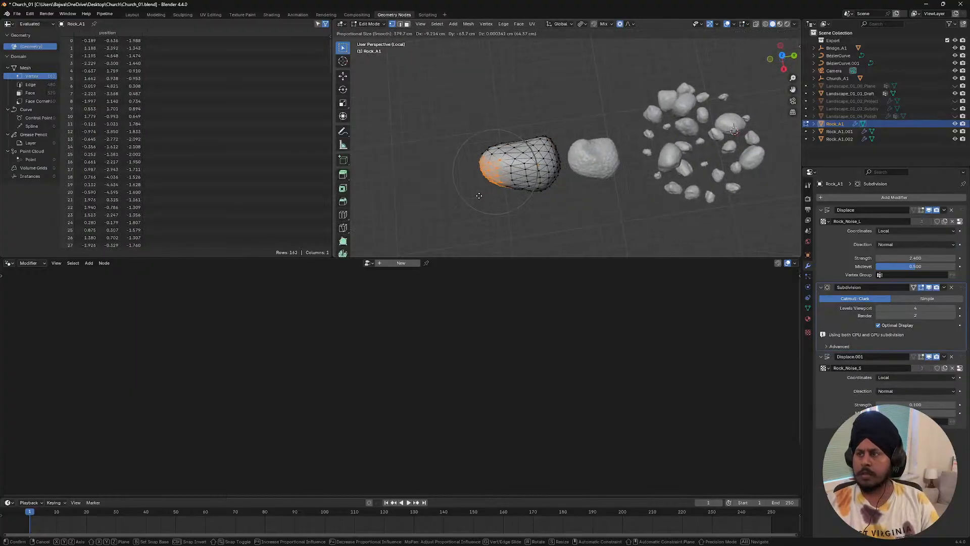
{"action": "key", "text": "Tab"}
{"action": "middle_click_drag", "start_coordinate": [497, 158], "coordinate": [504, 137]}
- Scale up the mesh of Rock_A1.001, the rock next to the large one, in Edit Mode
{"action": "left_click", "coordinate": [610, 162]}
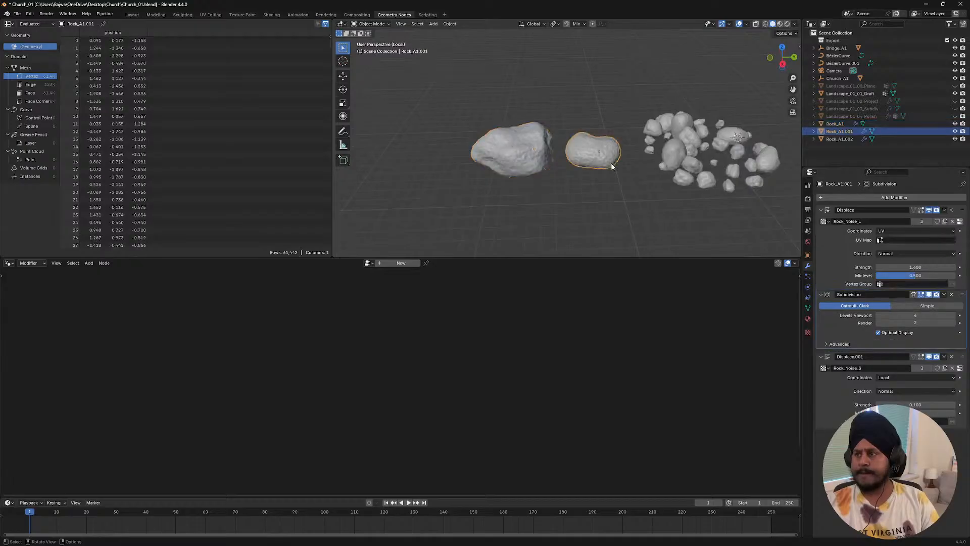
{"action": "middle_click_drag", "start_coordinate": [610, 163], "coordinate": [502, 195]}
{"action": "key", "text": "Tab"}
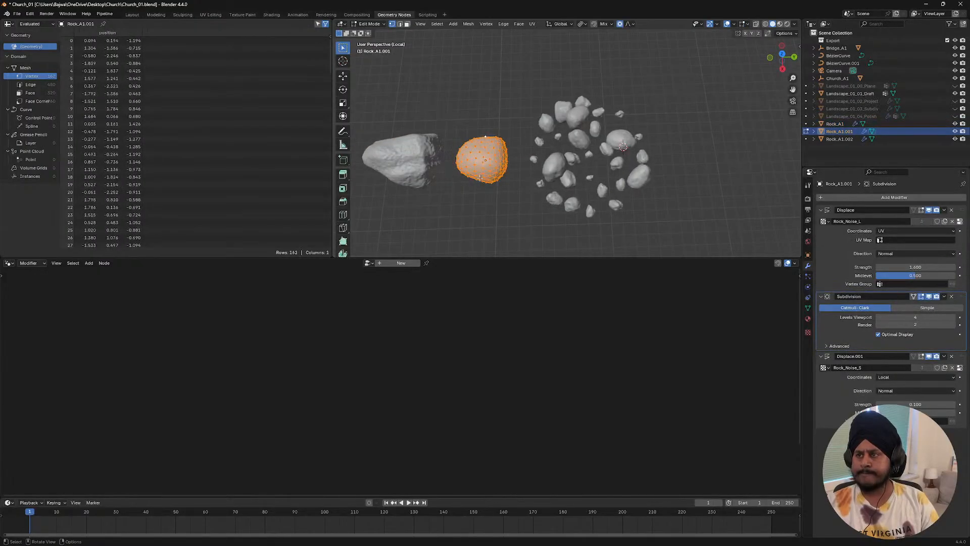
{"action": "key", "text": "Tab"}
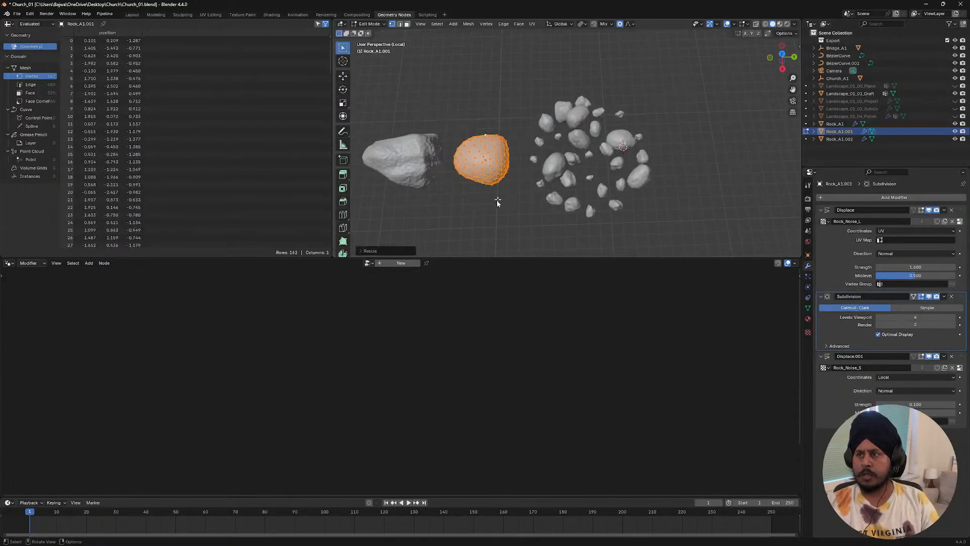
- Move the scattered rock cluster Rock_A1.002 along the Y axis, away from the single rocks
{"action": "left_click", "coordinate": [632, 152]}
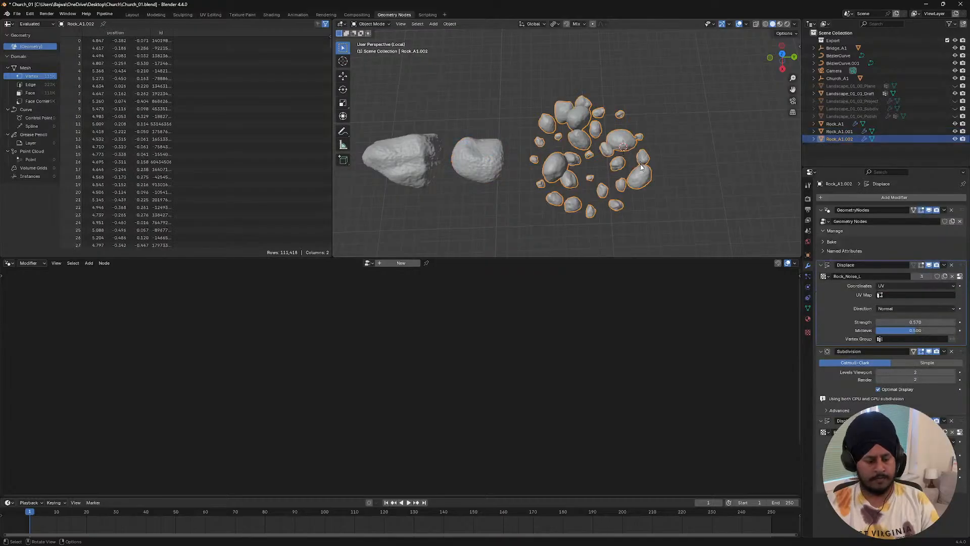
{"action": "key", "text": "g"}
{"action": "key", "text": "z"}
{"action": "key", "text": "x"}
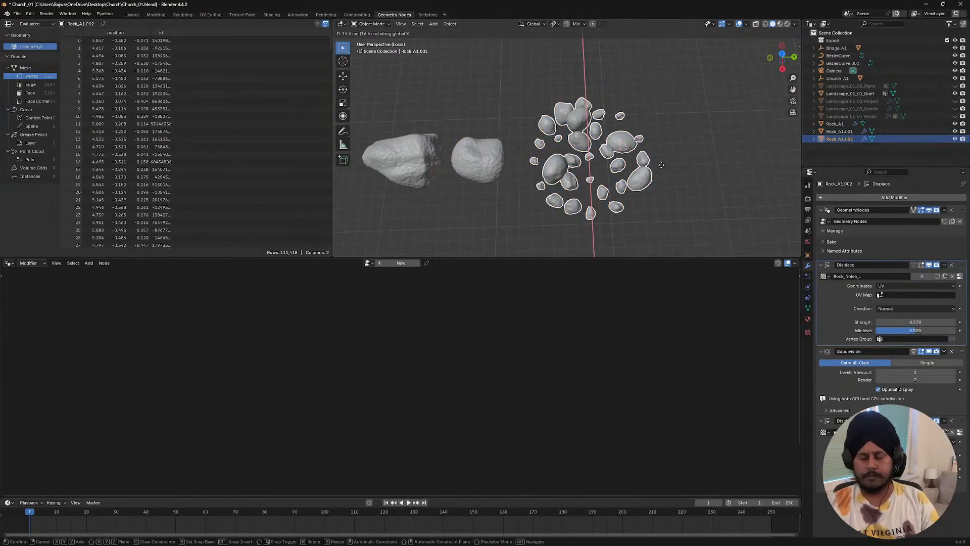
{"action": "key", "text": "y"}
{"action": "left_click", "coordinate": [693, 178]}
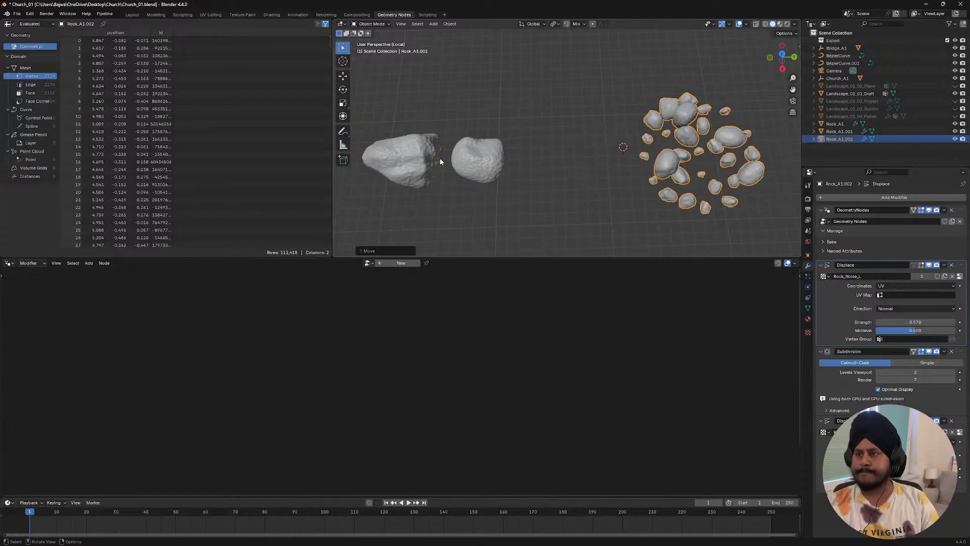
- Duplicate Rock_A1.001 and place the copy along the Y axis in the gap before the rock cluster
{"action": "left_click", "coordinate": [475, 161]}
{"action": "key", "text": "shift+d"}
{"action": "key", "text": "x"}
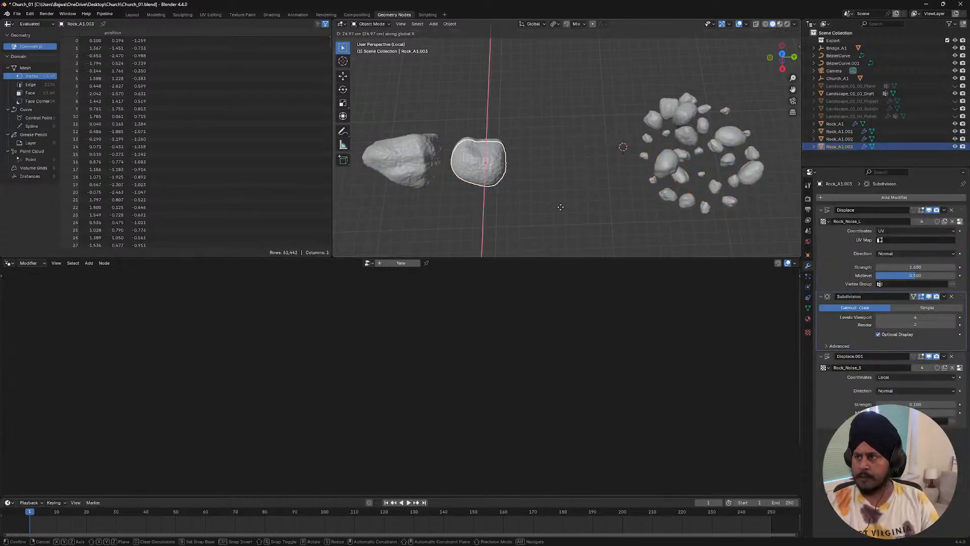
{"action": "key", "text": "y"}
{"action": "left_click", "coordinate": [545, 195]}
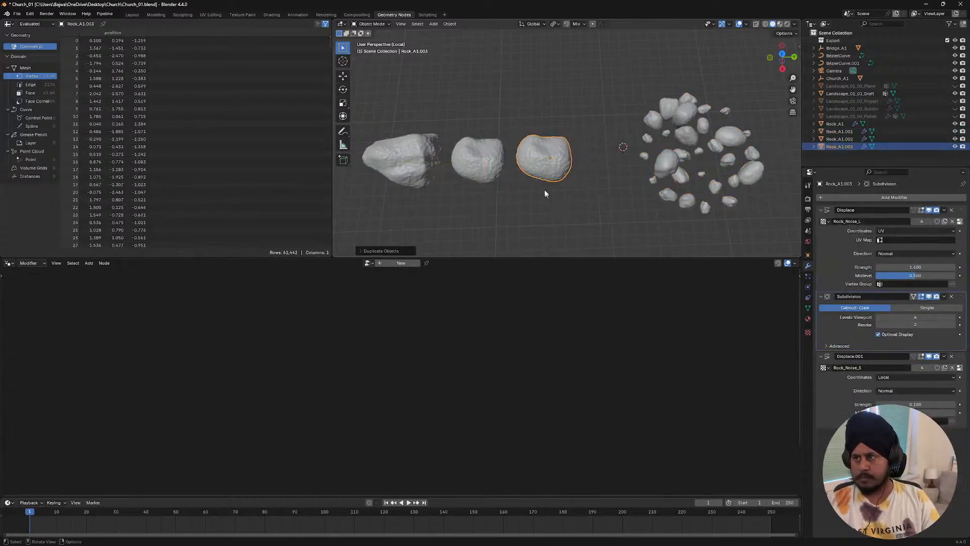
- Rotate the copied rock's mesh and scale it down in Edit Mode to get a smaller variation
{"action": "key", "text": "Tab"}
{"action": "key", "text": "r"}
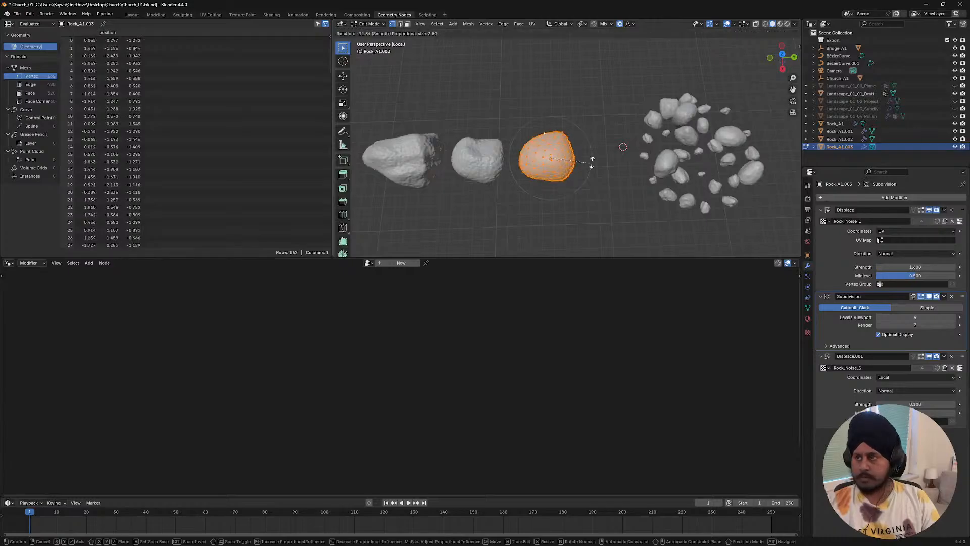
{"action": "left_click", "coordinate": [577, 171]}
{"action": "key", "text": "s"}
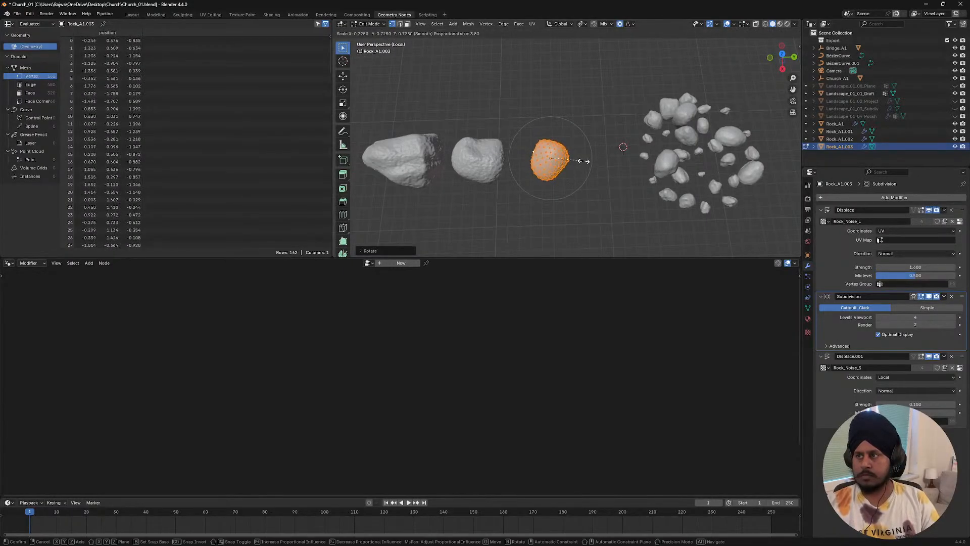
{"action": "left_click", "coordinate": [581, 160]}
{"action": "key", "text": "Tab"}
- Duplicate the smaller rock and place the copy along the Y axis beside the rock cluster
{"action": "middle_click_drag", "start_coordinate": [565, 121], "coordinate": [553, 184]}
{"action": "key", "text": "shift+d"}
{"action": "key", "text": "x"}
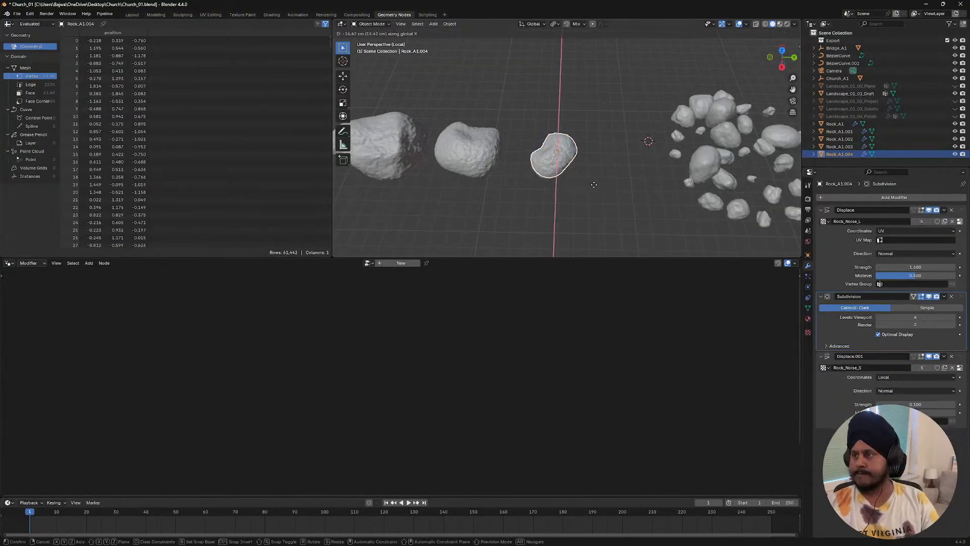
{"action": "key", "text": "y"}
{"action": "left_click", "coordinate": [619, 186]}
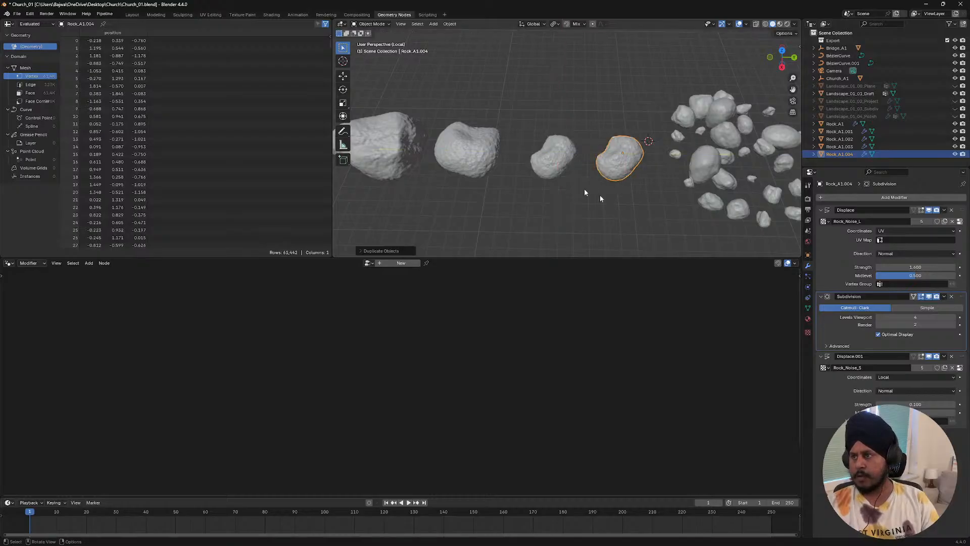
- Switch mesh editing to Rock_A1.003 and scale its mesh up slightly
{"action": "key", "text": "Tab"}
{"action": "key", "text": "alt+q"}
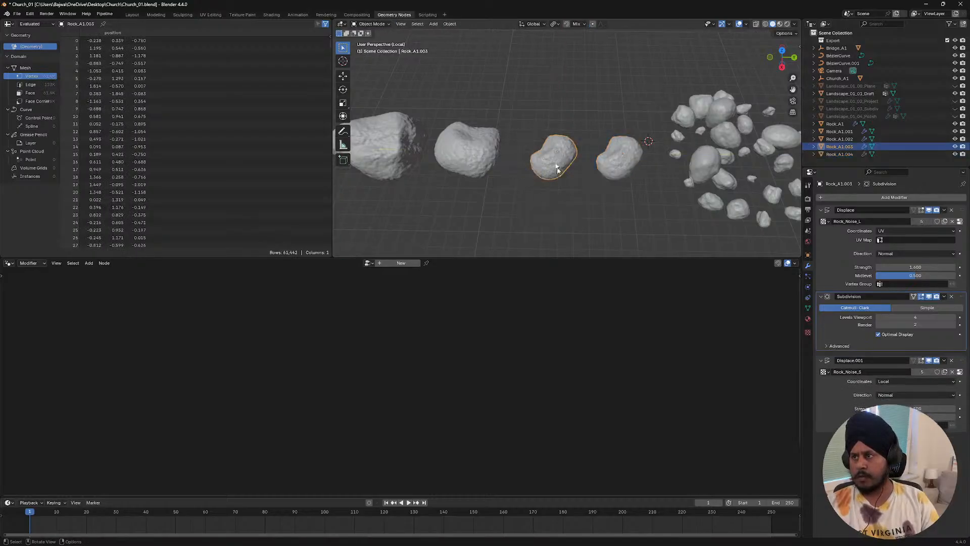
{"action": "key", "text": "s"}
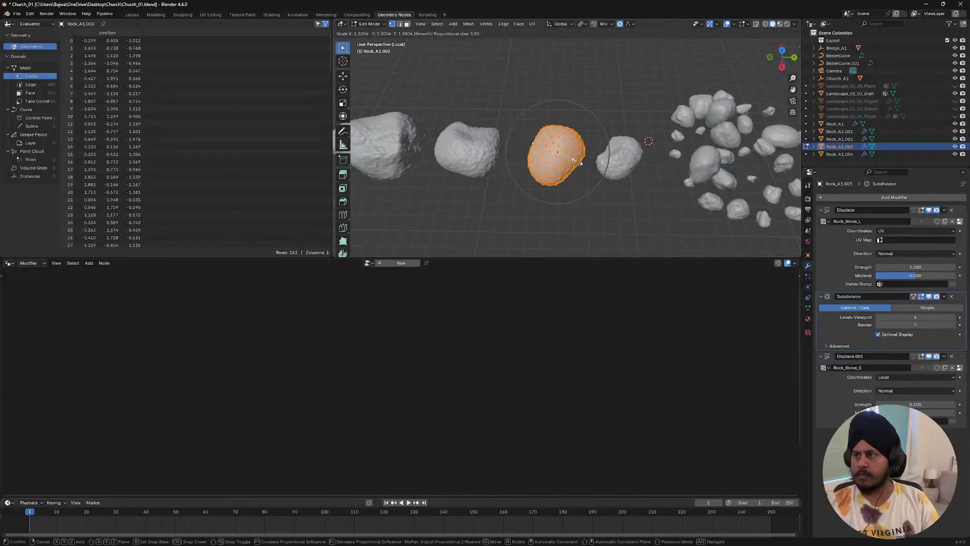
{"action": "left_click", "coordinate": [573, 160]}
{"action": "key", "text": "Tab"}
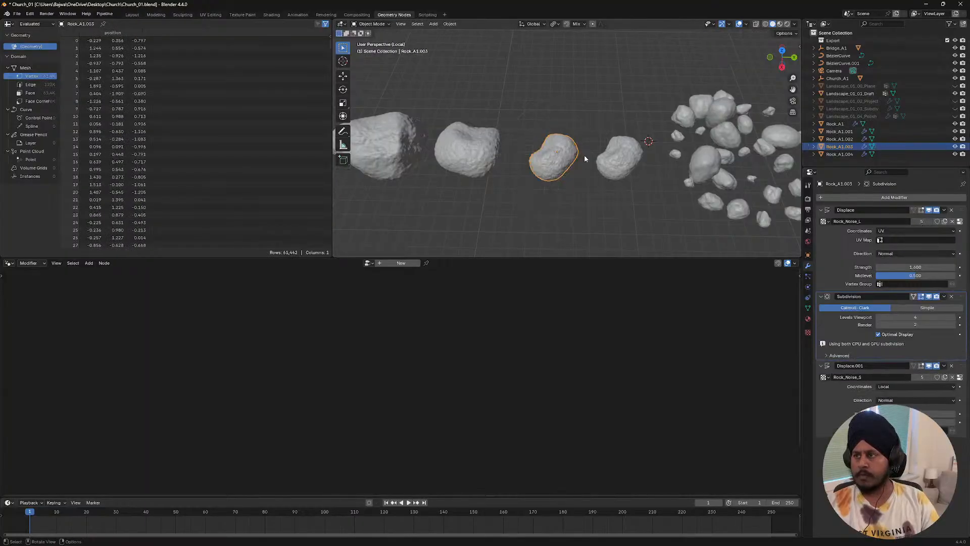
- Rotate the mesh of Rock_A1.004, the rock nearest the cluster, in Edit Mode to vary its displaced shape
{"action": "left_click", "coordinate": [621, 158]}
{"action": "key", "text": "Tab"}
{"action": "key", "text": "r"}
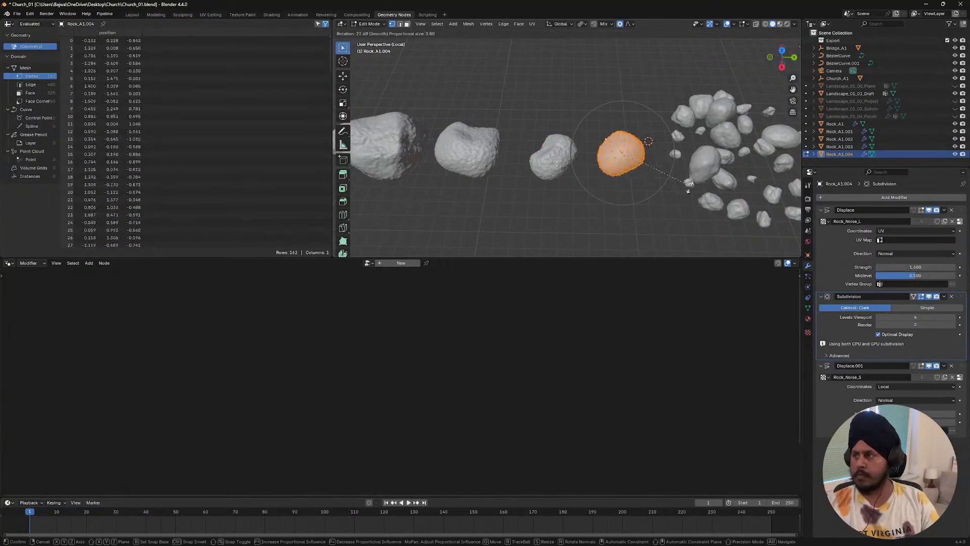
{"action": "left_click", "coordinate": [649, 146]}
{"action": "key", "text": "Tab"}
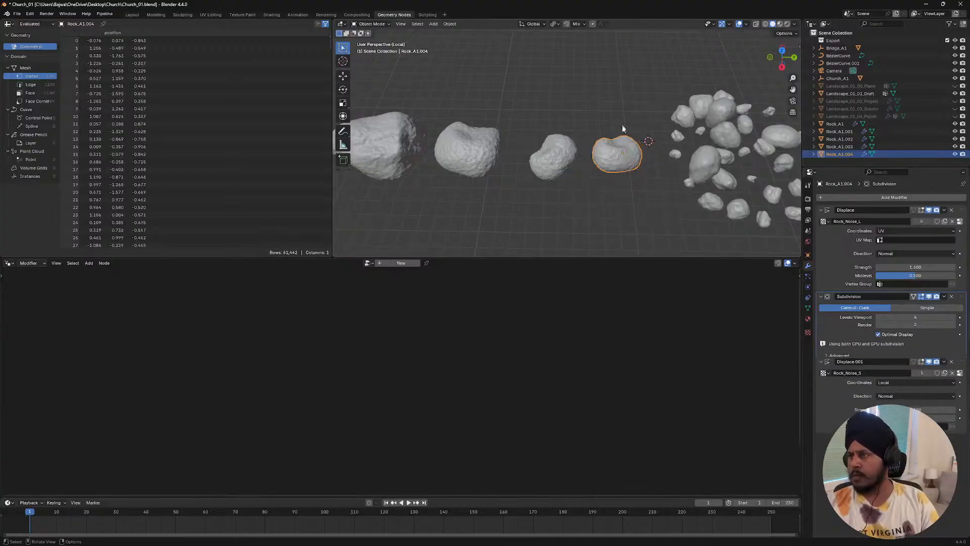
- Set the texture coordinates of Rock_A1.004's Rock_Noise_L Displace modifier to Local
{"action": "left_click", "coordinate": [915, 231]}
{"action": "left_click", "coordinate": [905, 239]}
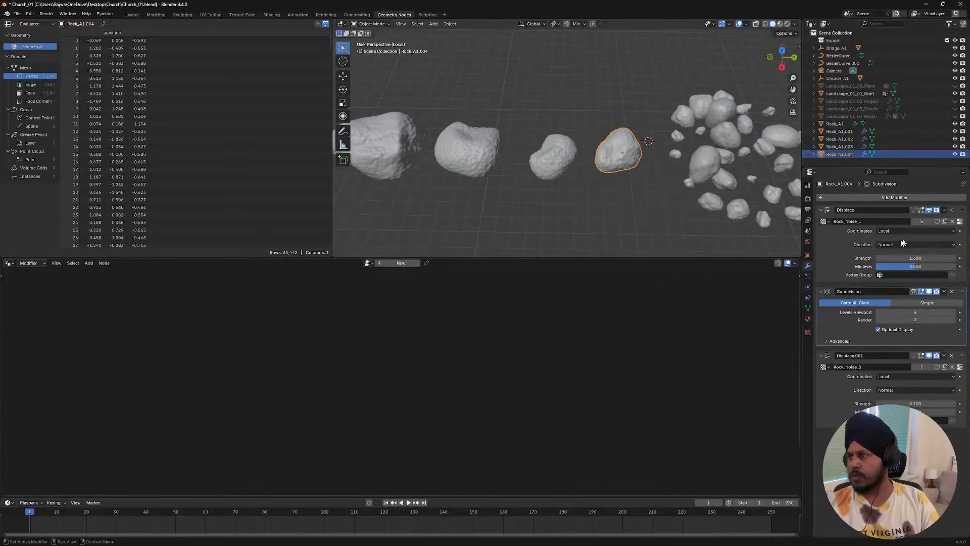
{"action": "mouse_move", "coordinate": [677, 165]}
{"action": "middle_mouse_down"}
{"action": "mouse_move", "coordinate": [671, 196]}
{"action": "mouse_move", "coordinate": [667, 176]}
{"action": "middle_mouse_up"}
- Scale up the mesh of Rock_A1.003 a little more in Edit Mode
{"action": "left_click", "coordinate": [553, 170]}
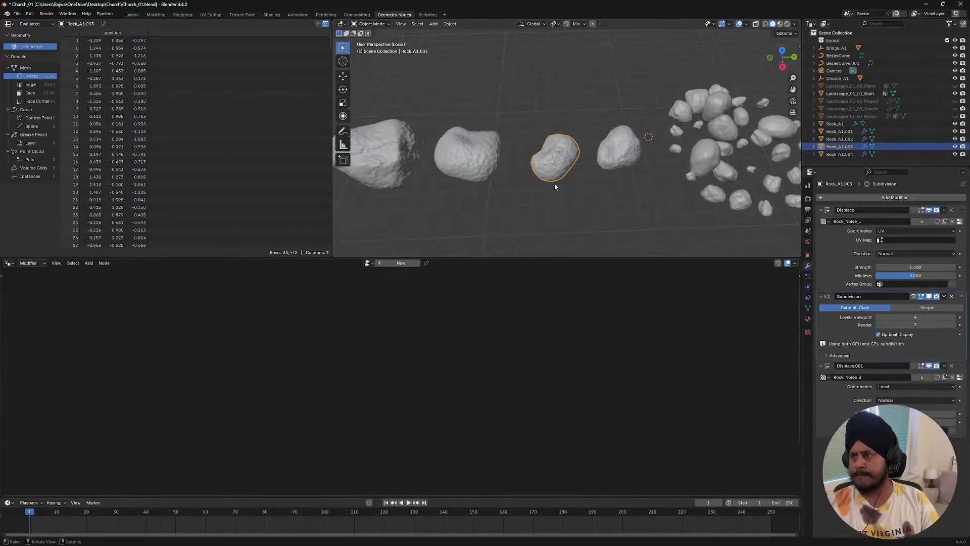
{"action": "left_click", "coordinate": [639, 151]}
{"action": "left_click", "coordinate": [563, 167]}
{"action": "key", "text": "Tab"}
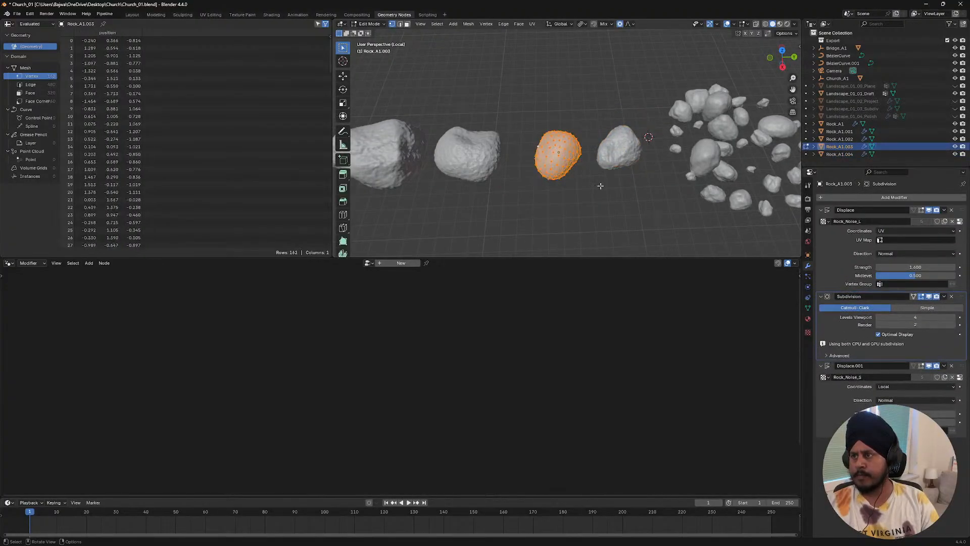
{"action": "key", "text": "s"}
{"action": "left_click", "coordinate": [614, 187]}
{"action": "key", "text": "Tab"}
- Rotate the mesh of Rock_A1.003 in Edit Mode to change how the noise deforms it
{"action": "left_click", "coordinate": [562, 158]}
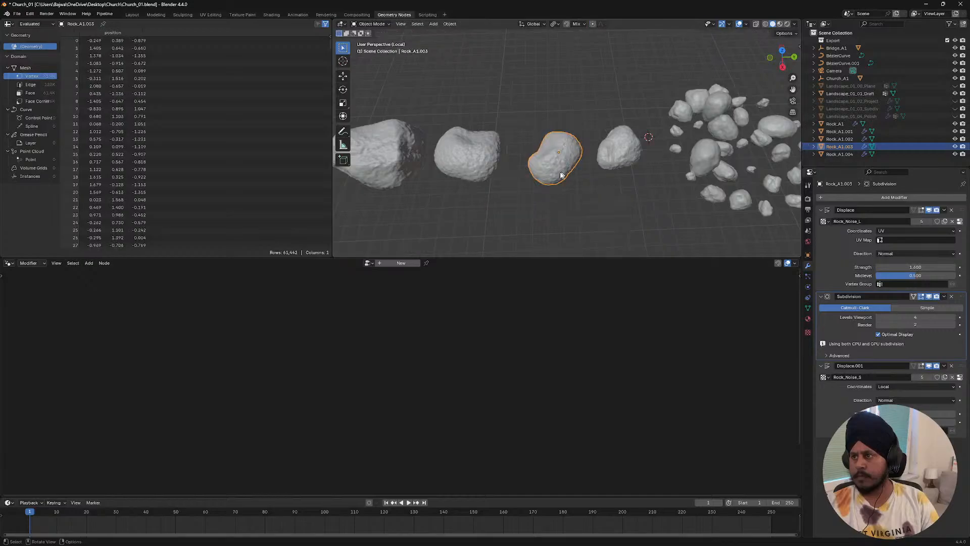
{"action": "middle_click_drag", "start_coordinate": [570, 167], "coordinate": [562, 184]}
{"action": "key", "text": "Tab"}
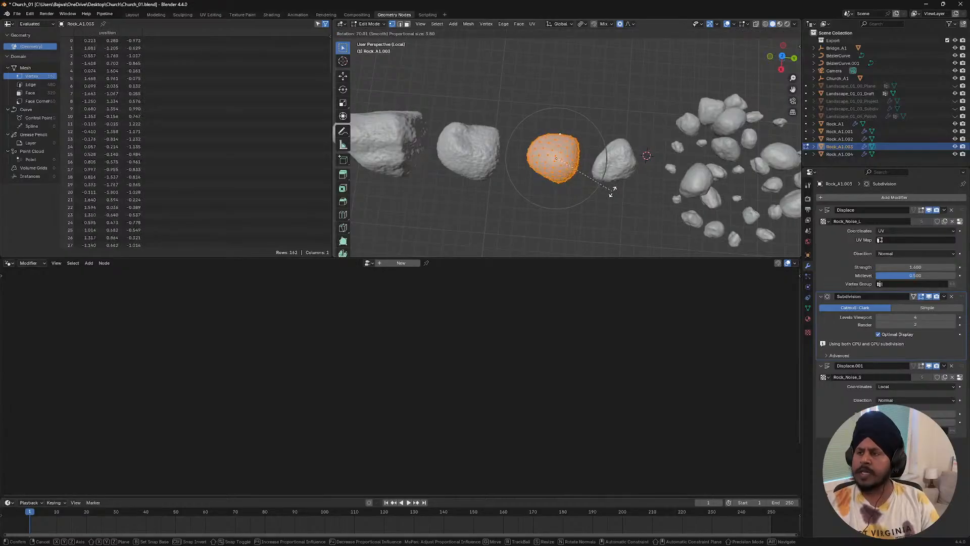
{"action": "key", "text": "Tab"}
{"action": "middle_click_drag", "start_coordinate": [576, 191], "coordinate": [348, 31]}
- In the UV Editing workspace, shift all UVs of Rock_A1.003 upward to alter its UV-based displacement
{"action": "left_click", "coordinate": [211, 14]}
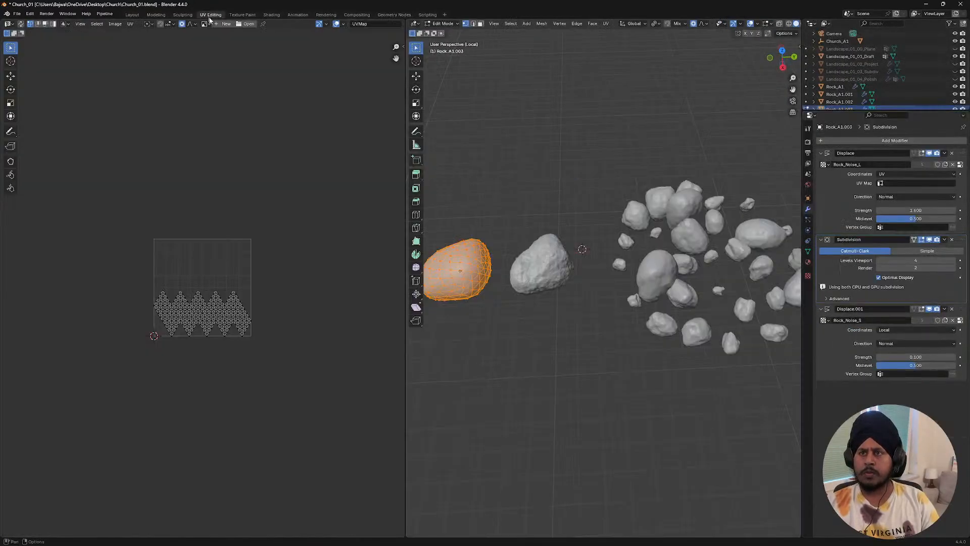
{"action": "key", "text": "a"}
{"action": "key", "text": "g"}
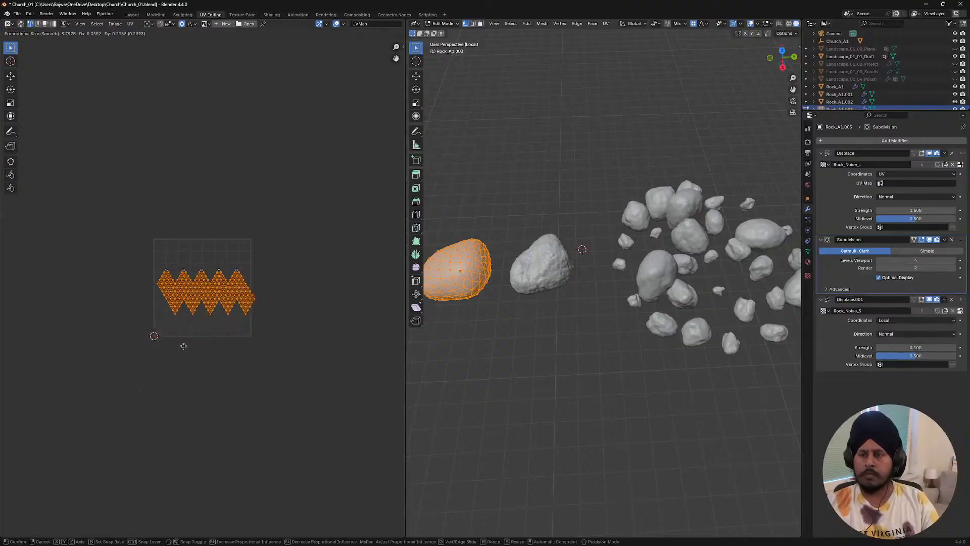
{"action": "left_click", "coordinate": [181, 323]}
{"action": "key", "text": "Tab"}
{"action": "left_click", "coordinate": [211, 233]}
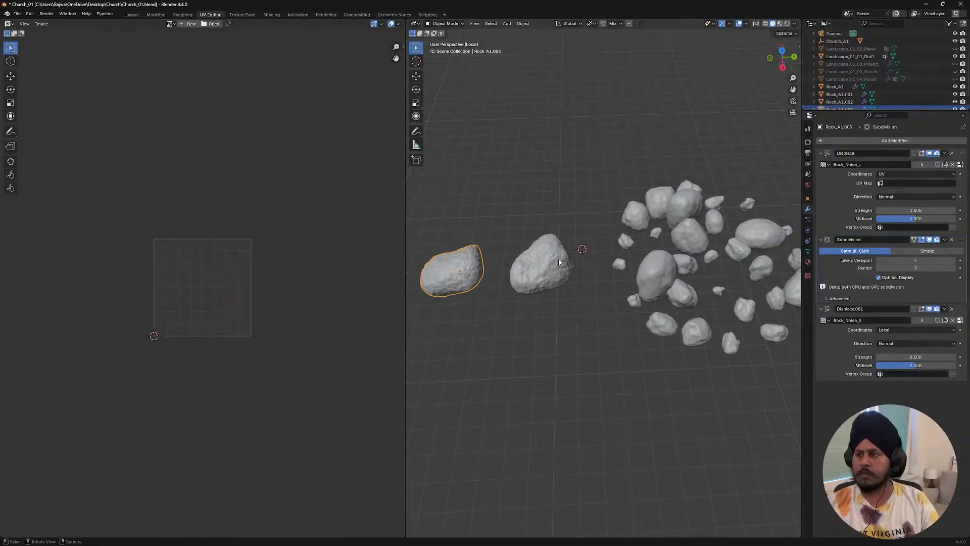
- Select the rock cluster Rock_A1.002 and return to the Geometry Nodes workspace
{"action": "middle_click_drag", "start_coordinate": [559, 258], "coordinate": [541, 303]}
{"action": "left_click", "coordinate": [701, 323]}
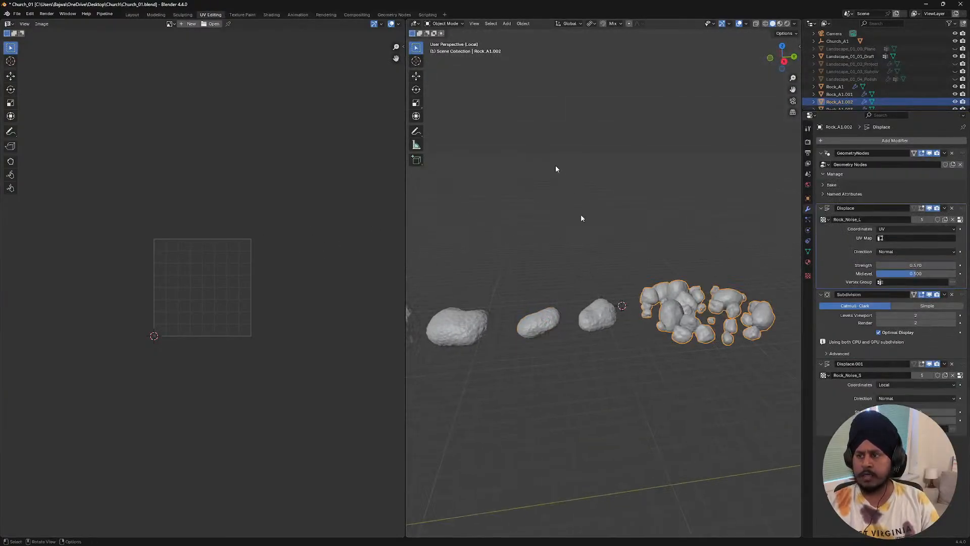
{"action": "left_click", "coordinate": [395, 15]}
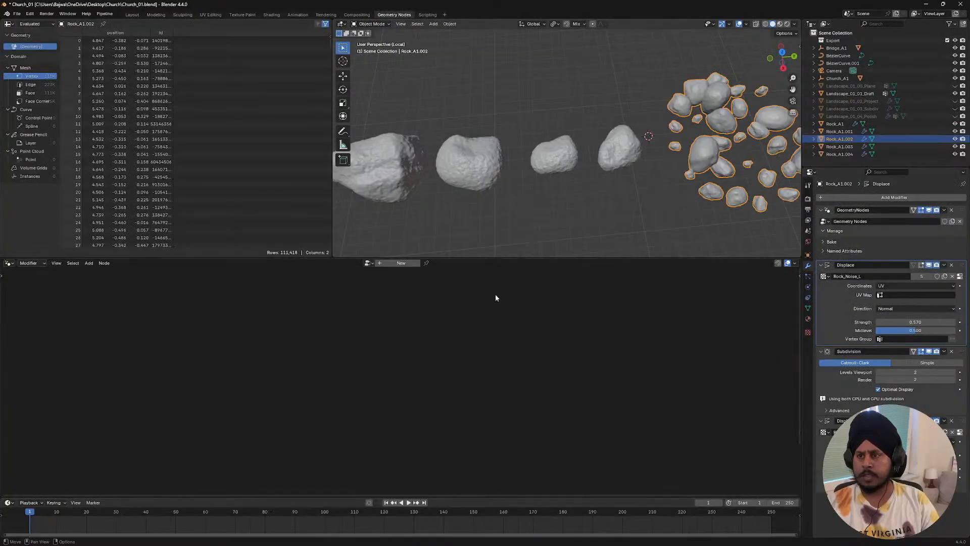
- Reselect the rock cluster Rock_A1.002, collapse the modifier's Manage section and make its GeometryNodes modifier active to load the node tree
{"action": "scroll", "coordinate": [713, 184], "scroll_direction": "down", "scroll_amount": 5}
{"action": "left_click", "coordinate": [666, 144]}
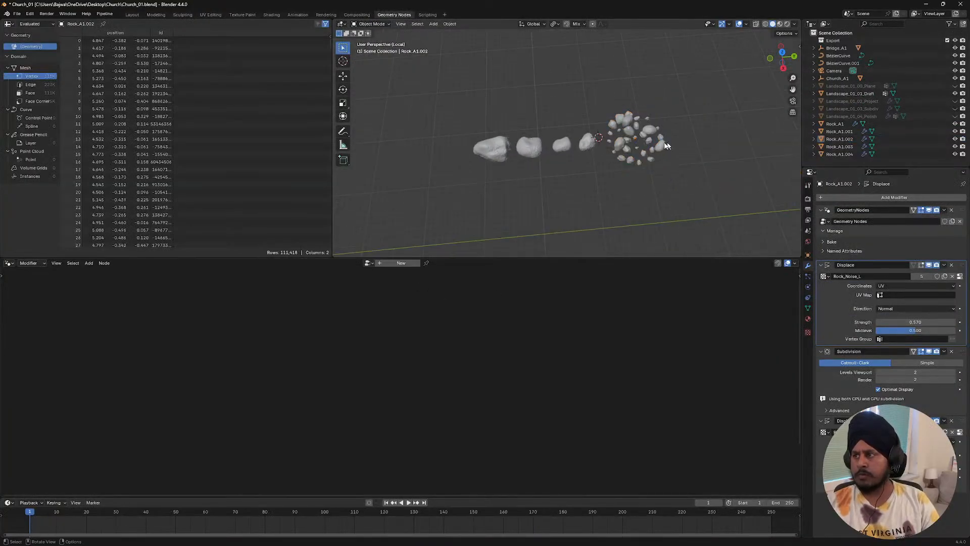
{"action": "left_click", "coordinate": [648, 140]}
{"action": "left_click", "coordinate": [890, 232]}
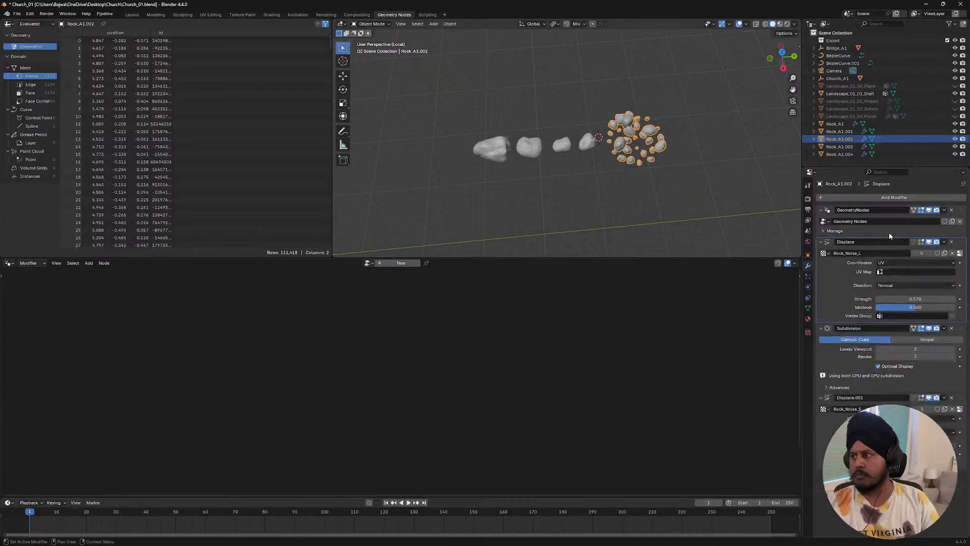
{"action": "left_click", "coordinate": [819, 211]}
{"action": "left_click", "coordinate": [819, 211]}
{"action": "left_click", "coordinate": [965, 209]}
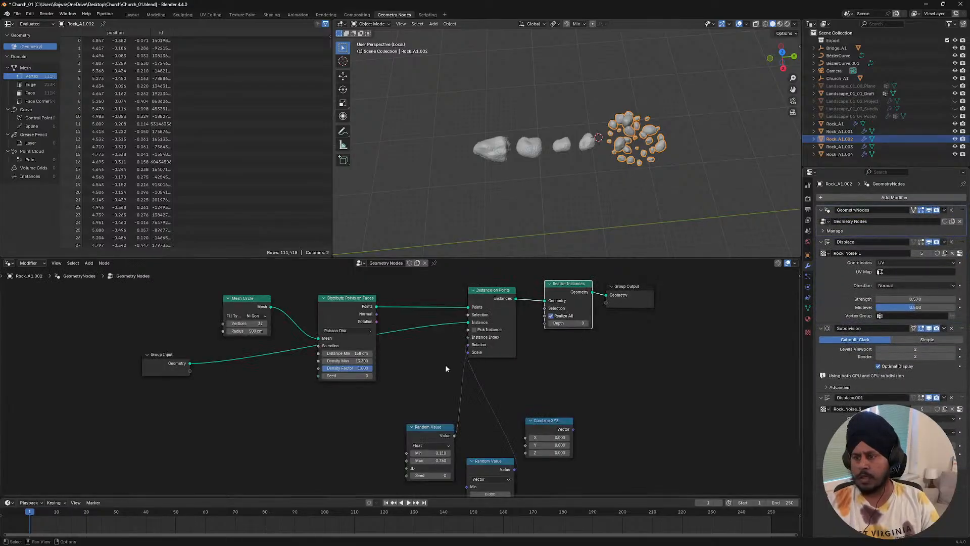
- Expose the Mesh Circle's Radius and the Distribute Points on Faces node's Distance Min as group inputs
{"action": "middle_click_drag", "start_coordinate": [445, 365], "coordinate": [535, 396]}
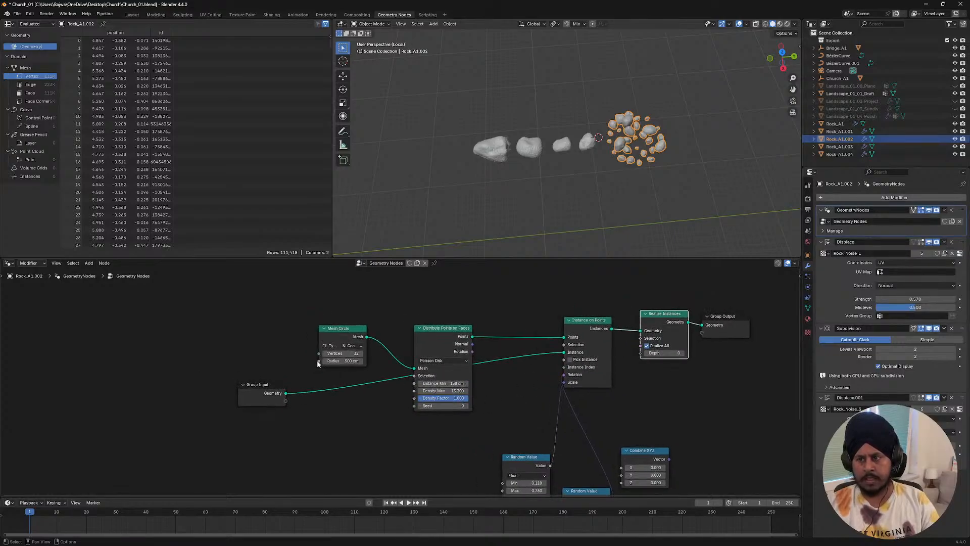
{"action": "left_click_drag", "start_coordinate": [319, 360], "coordinate": [287, 403]}
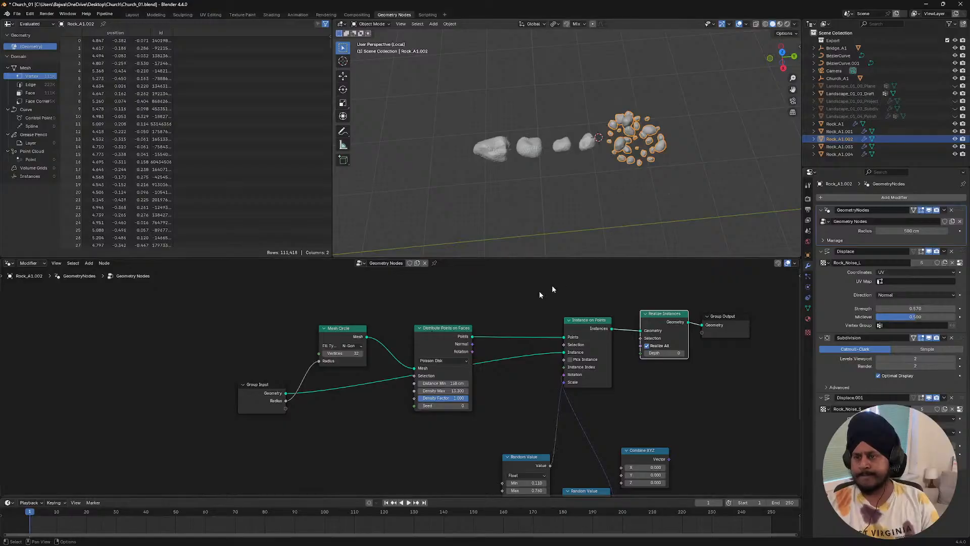
{"action": "left_click_drag", "start_coordinate": [413, 383], "coordinate": [285, 411]}
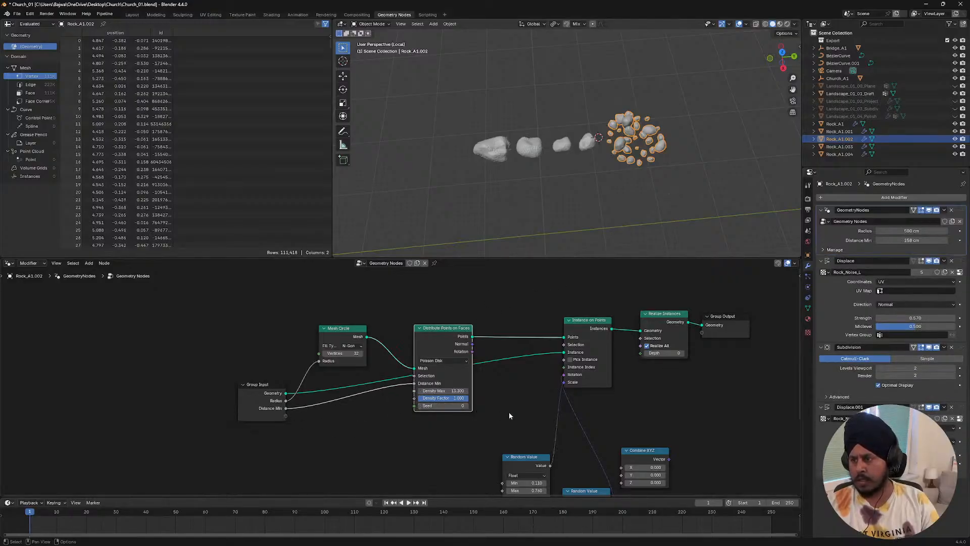
- Expose the float Random Value node's Min and Max and the vector Random Value node's Max as group inputs
{"action": "middle_click_drag", "start_coordinate": [508, 411], "coordinate": [546, 309]}
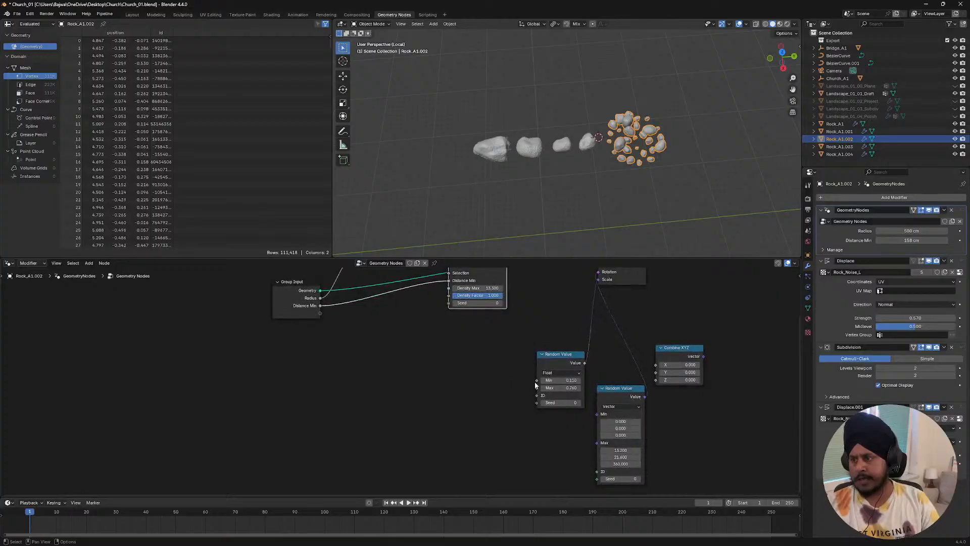
{"action": "left_click_drag", "start_coordinate": [537, 380], "coordinate": [320, 313]}
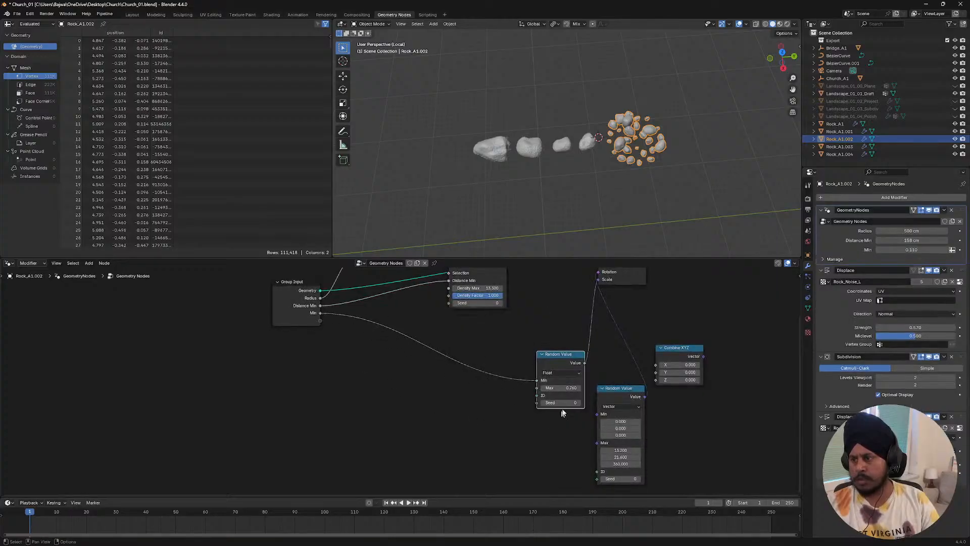
{"action": "left_click_drag", "start_coordinate": [536, 387], "coordinate": [320, 320]}
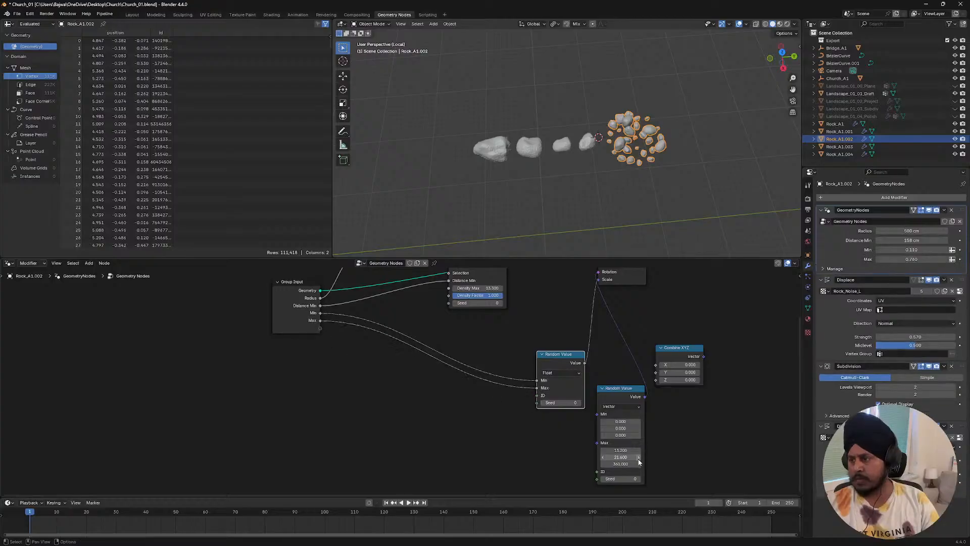
{"action": "left_click_drag", "start_coordinate": [597, 443], "coordinate": [315, 325]}
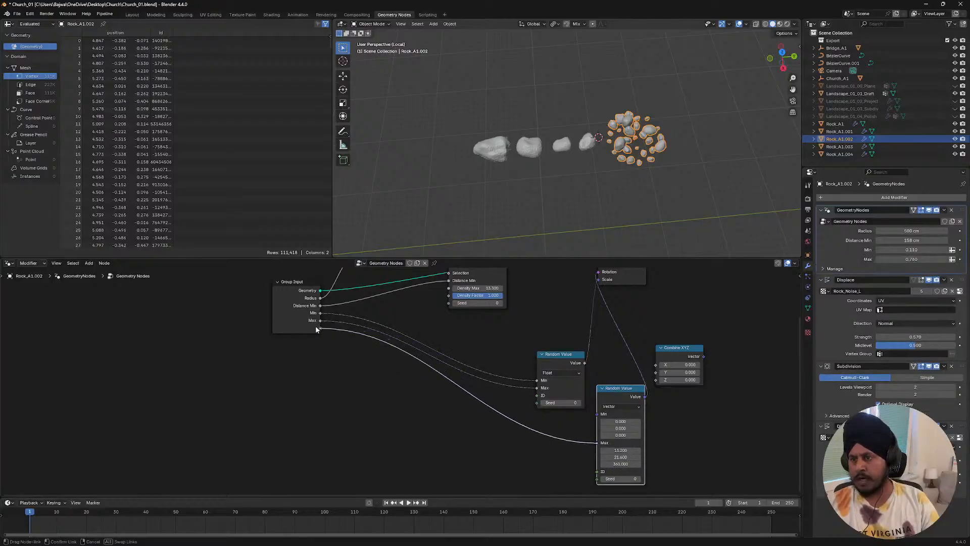
{"action": "middle_click_drag", "start_coordinate": [672, 348], "coordinate": [654, 428]}
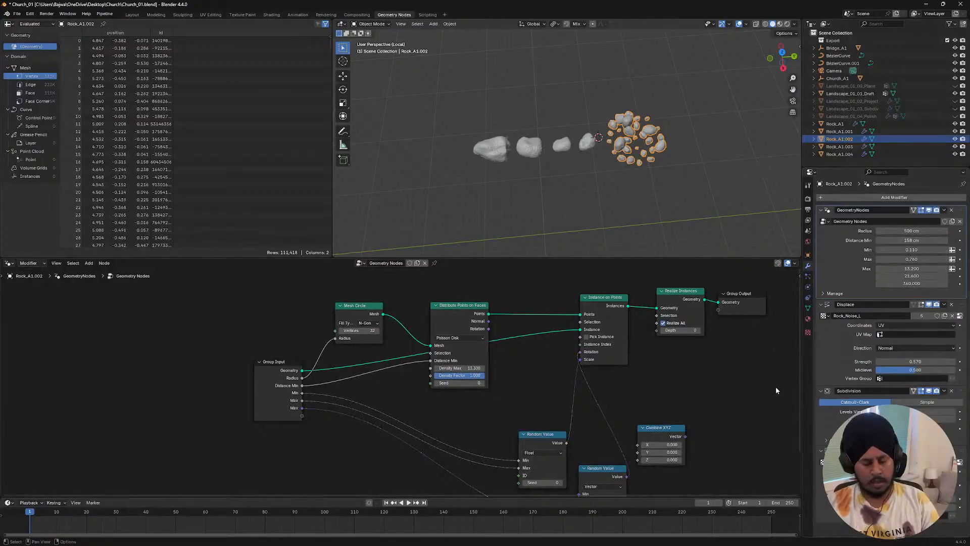
- Show the node group's socket list at full length and rename the Min input socket to Scale Min
{"action": "key", "text": "n"}
{"action": "left_click", "coordinate": [797, 300]}
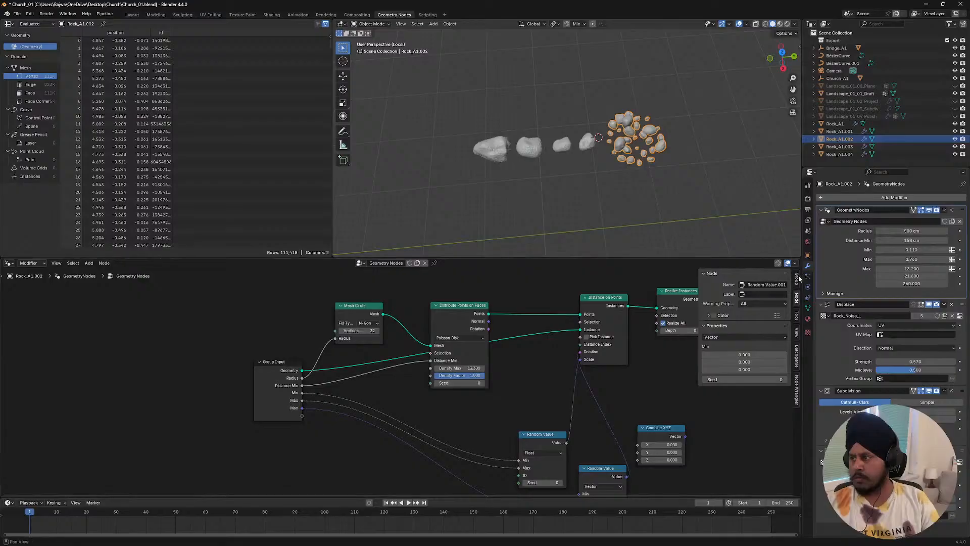
{"action": "left_click", "coordinate": [798, 278]}
{"action": "scroll", "coordinate": [407, 382], "scroll_direction": "down", "scroll_amount": 1}
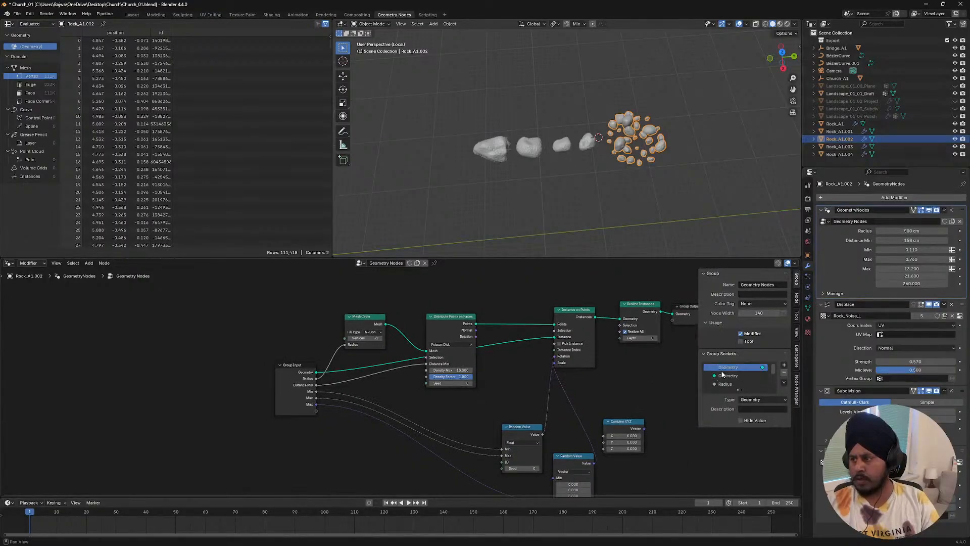
{"action": "scroll", "coordinate": [722, 373], "scroll_direction": "down", "scroll_amount": 4}
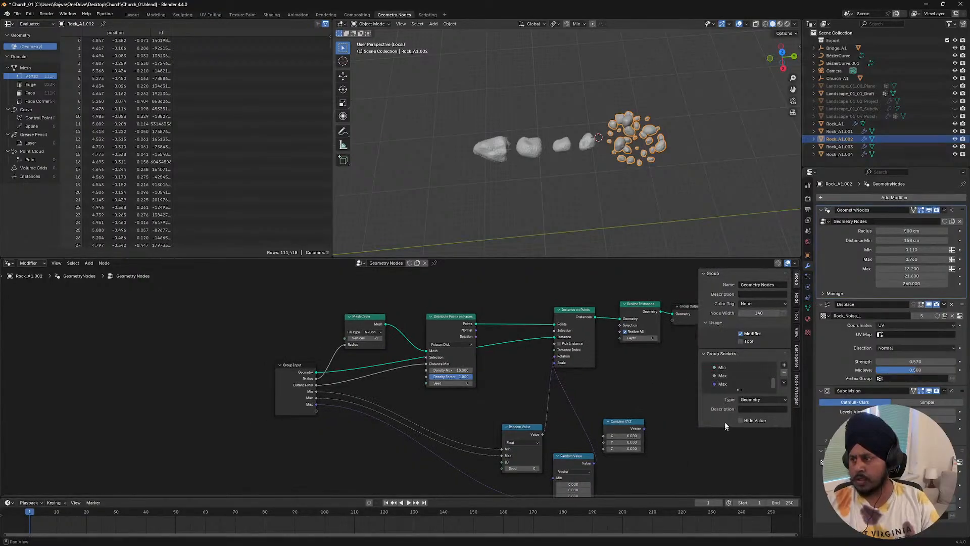
{"action": "left_click_drag", "start_coordinate": [731, 390], "coordinate": [730, 440]}
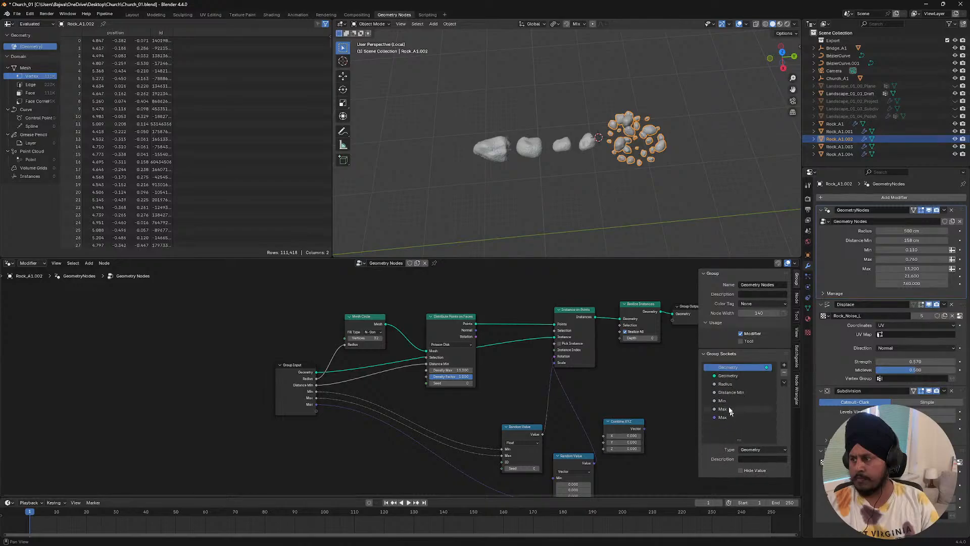
{"action": "left_click", "coordinate": [723, 401]}
{"action": "scroll", "coordinate": [748, 474], "scroll_direction": "down", "scroll_amount": 2}
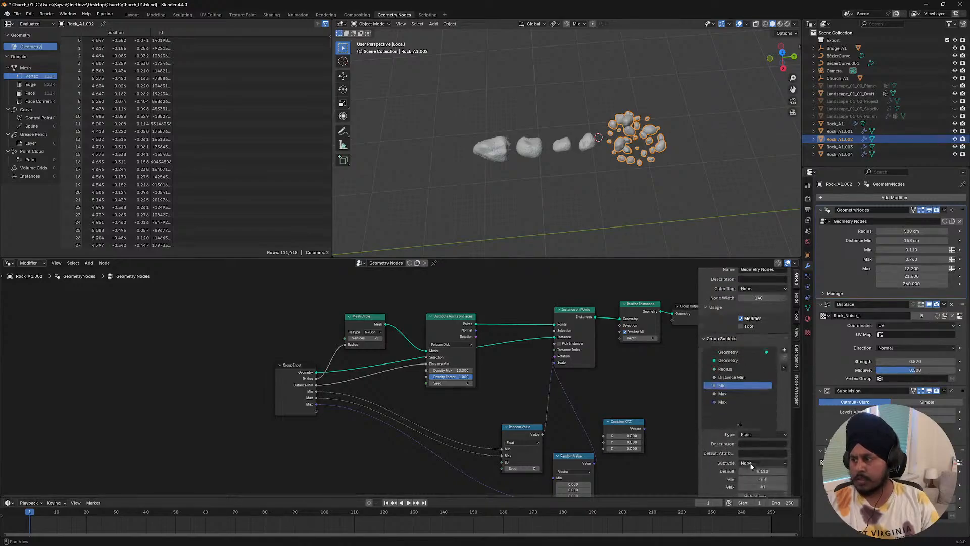
{"action": "scroll", "coordinate": [750, 435], "scroll_direction": "down", "scroll_amount": 1}
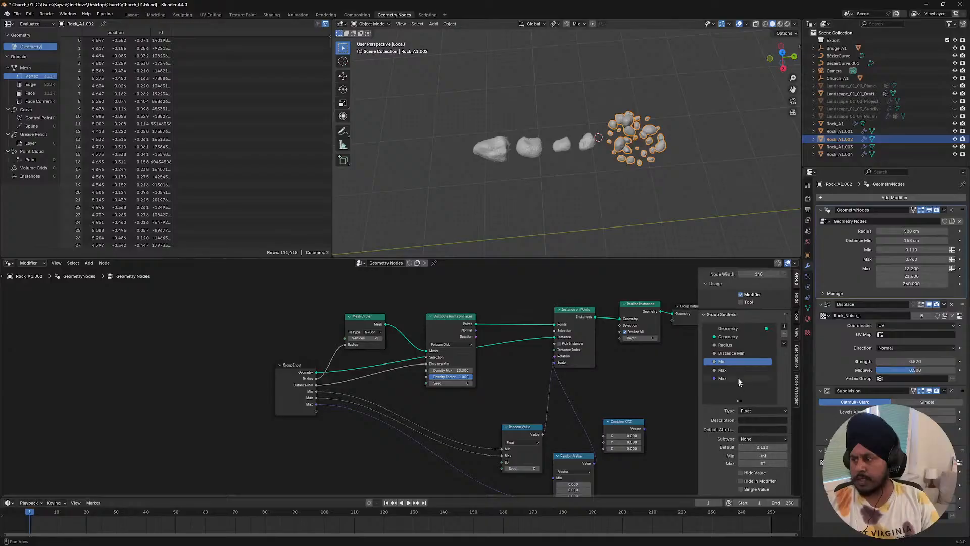
{"action": "double_click", "coordinate": [726, 361]}
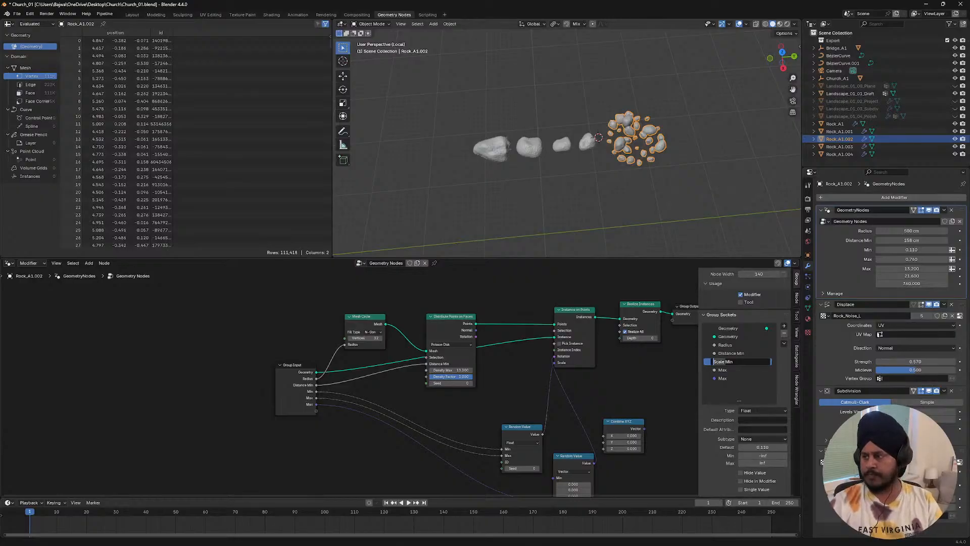
{"action": "key", "text": "Return"}
- Rename the float Max input socket to Scale Max and the vector Max input socket to Random Rotation
{"action": "double_click", "coordinate": [719, 370]}
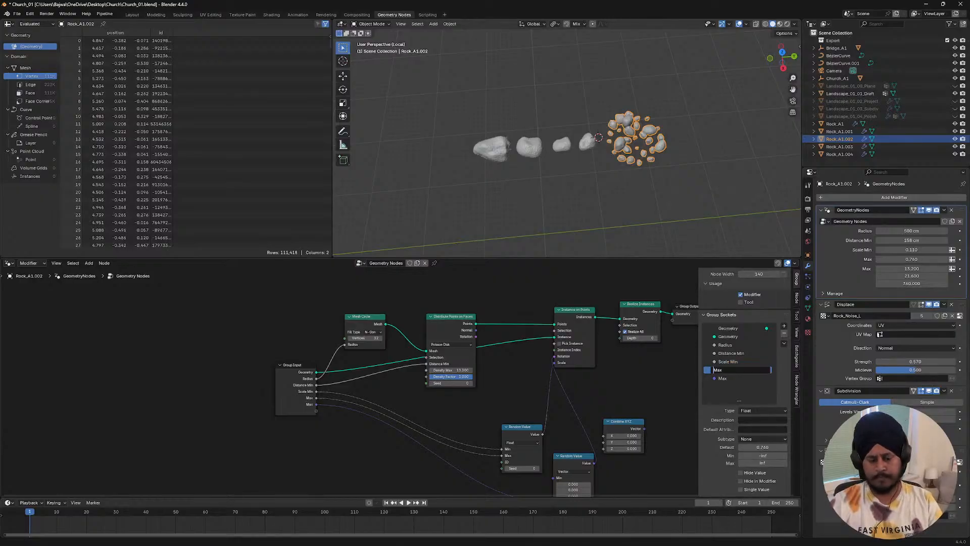
{"action": "type", "text": "Scale"}
{"action": "key", "text": "Return"}
{"action": "double_click", "coordinate": [727, 378]}
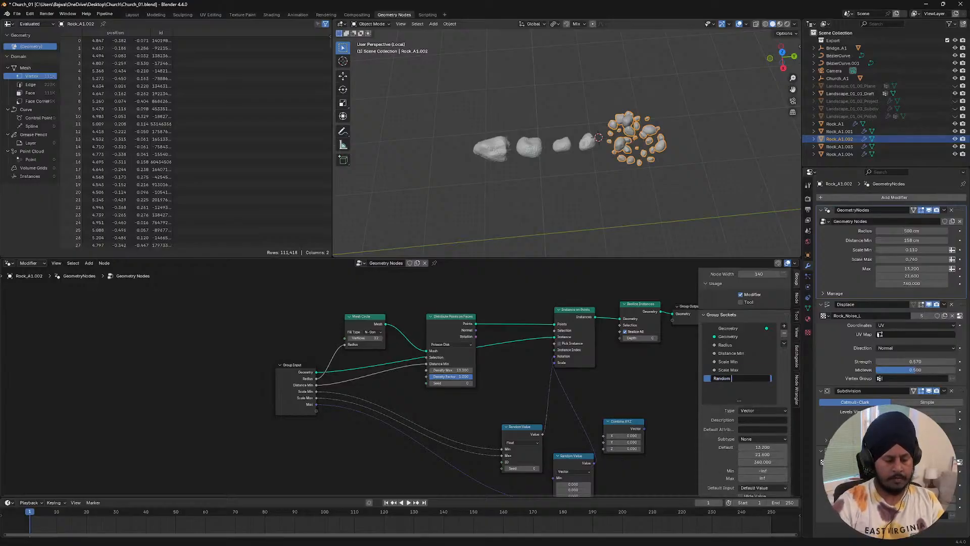
{"action": "type", "text": "Random Rotation"}
{"action": "key", "text": "Return"}
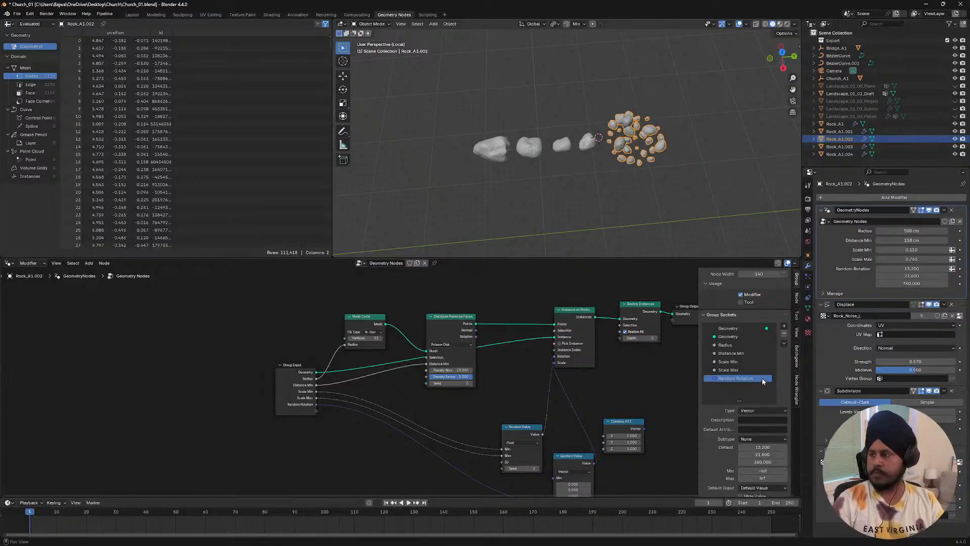
- Set the Radius of Rock_A1.002's GeometryNodes modifier to 200 cm
{"action": "left_click", "coordinate": [730, 355]}
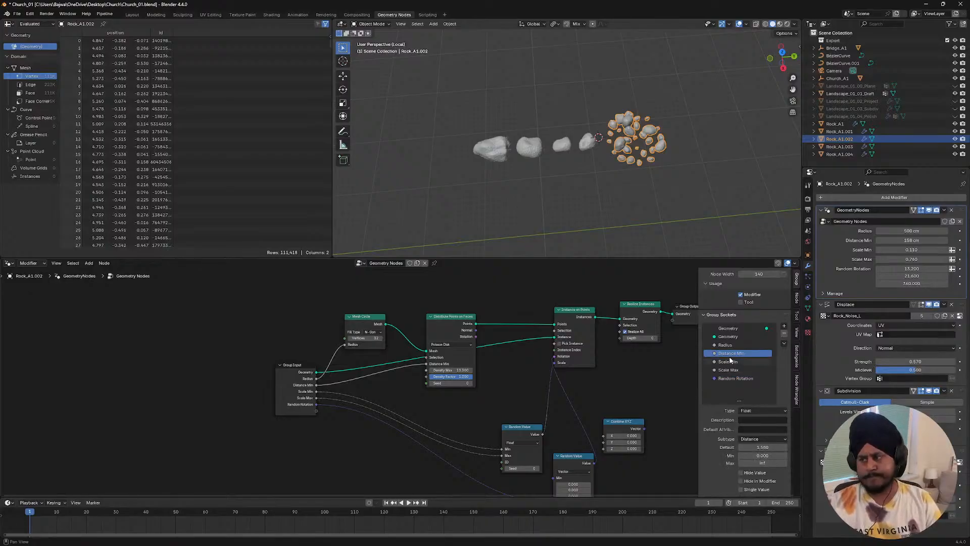
{"action": "left_click", "coordinate": [726, 345]}
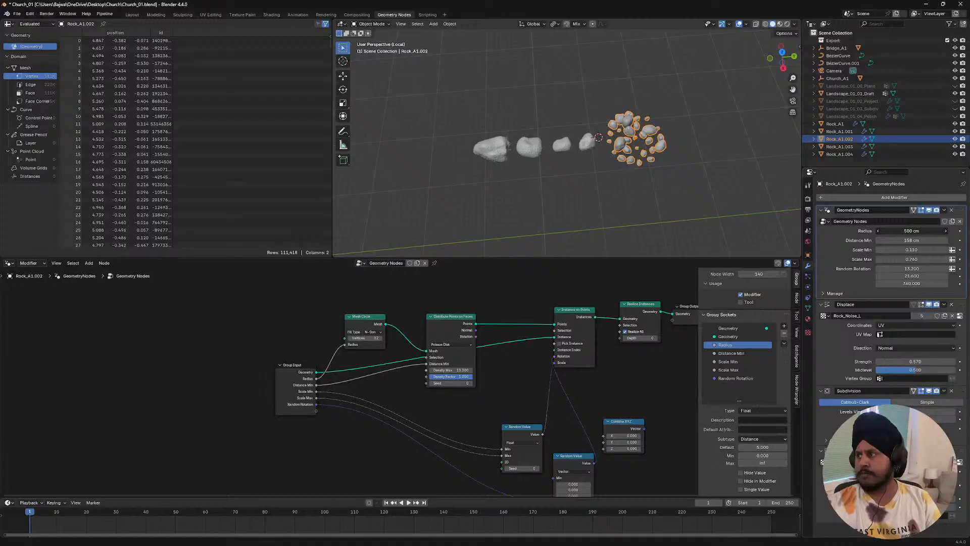
{"action": "left_click_drag", "start_coordinate": [916, 231], "coordinate": [904, 231]}
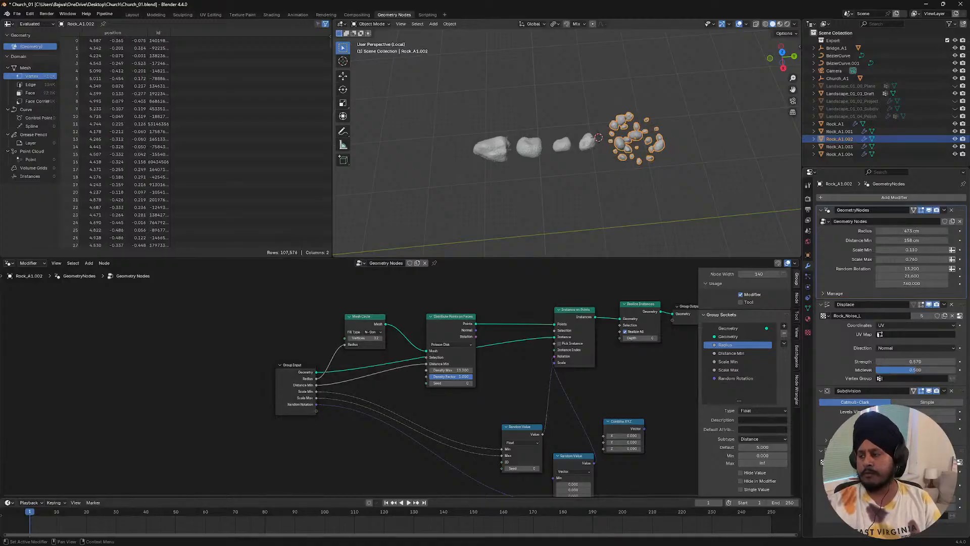
{"action": "left_click", "coordinate": [916, 231]}
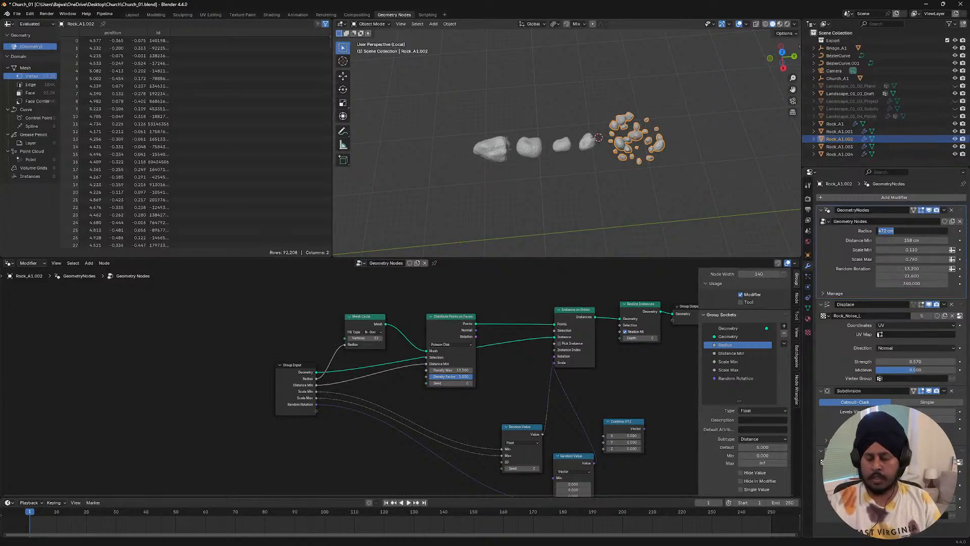
{"action": "type", "text": "200"}
{"action": "key", "text": "Return"}
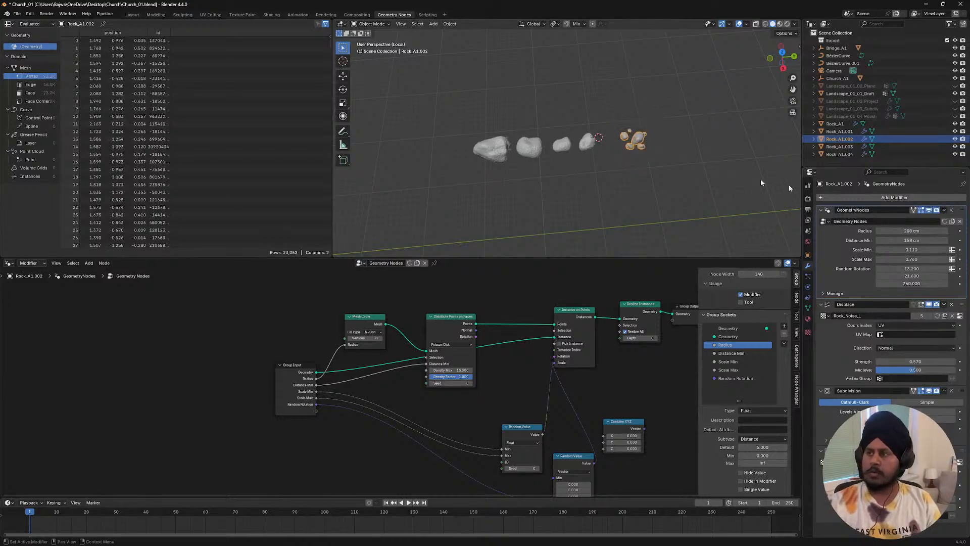
- Set the modifier's Distance Min to 100 cm to pack more rocks into the cluster
{"action": "scroll", "coordinate": [681, 131], "scroll_direction": "up", "scroll_amount": 2}
{"action": "scroll", "coordinate": [681, 131], "scroll_direction": "up", "scroll_amount": 5}
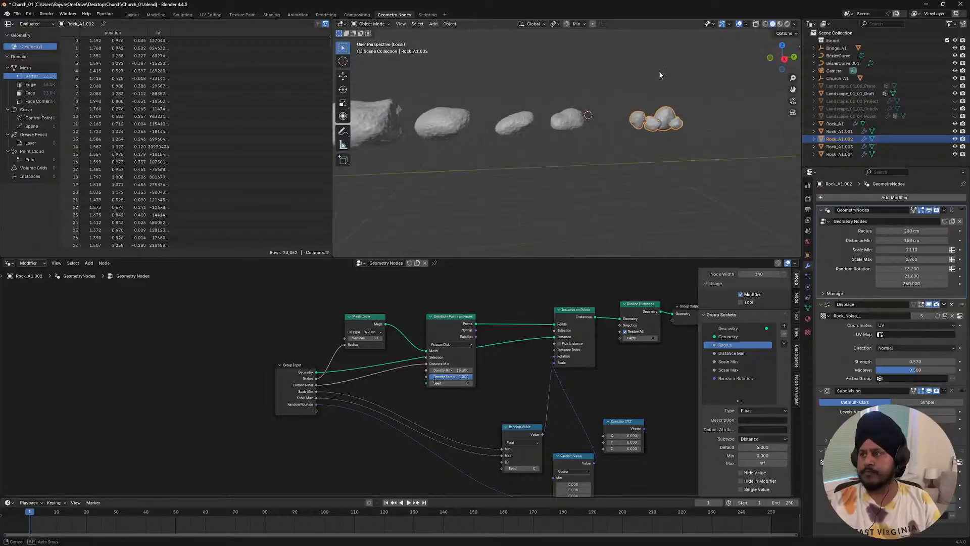
{"action": "double_click", "coordinate": [911, 240]}
{"action": "type", "text": "10"}
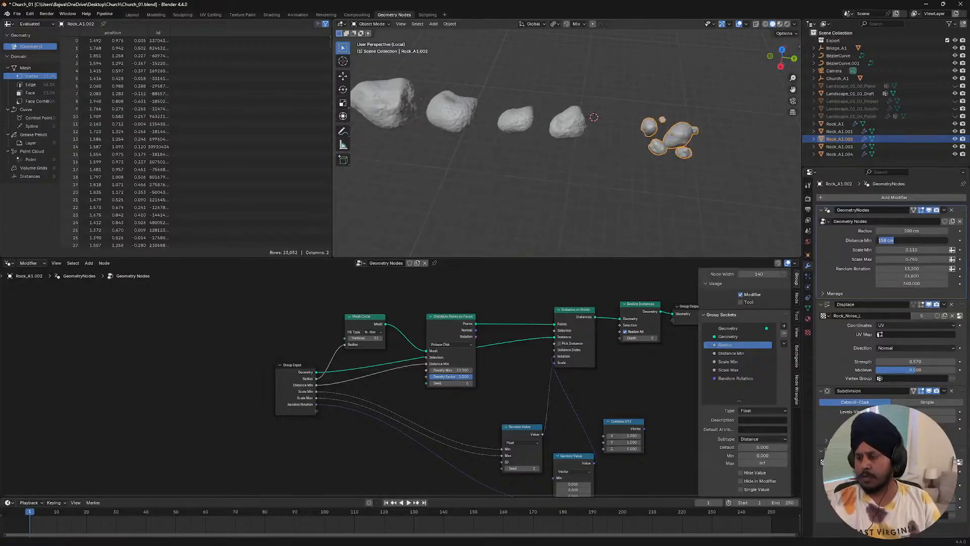
{"action": "type", "text": "0"}
{"action": "key", "text": "Return"}
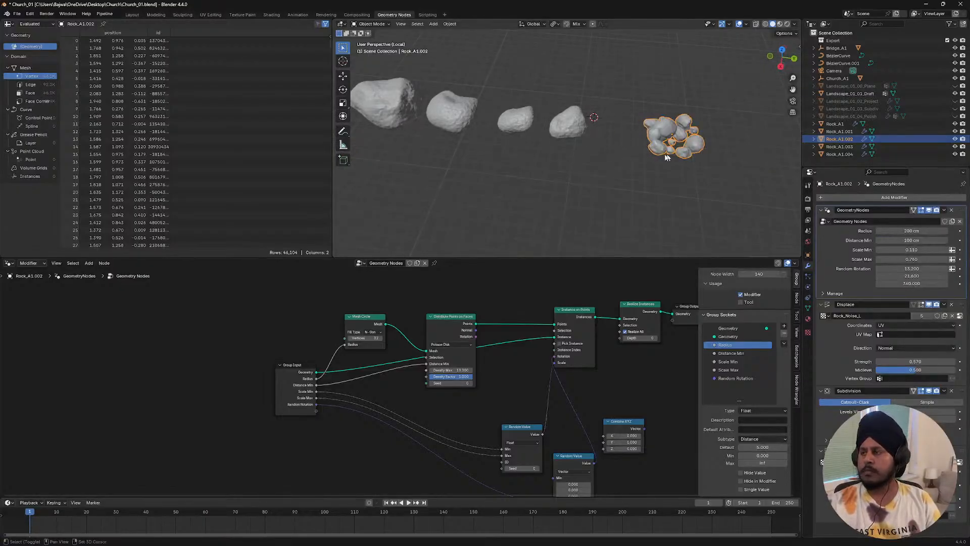
- Set the rock cluster's Scale Max to 0.6 and its Scale Min to 0.1
{"action": "middle_click_drag", "start_coordinate": [702, 140], "coordinate": [713, 171]}
{"action": "double_click", "coordinate": [935, 259]}
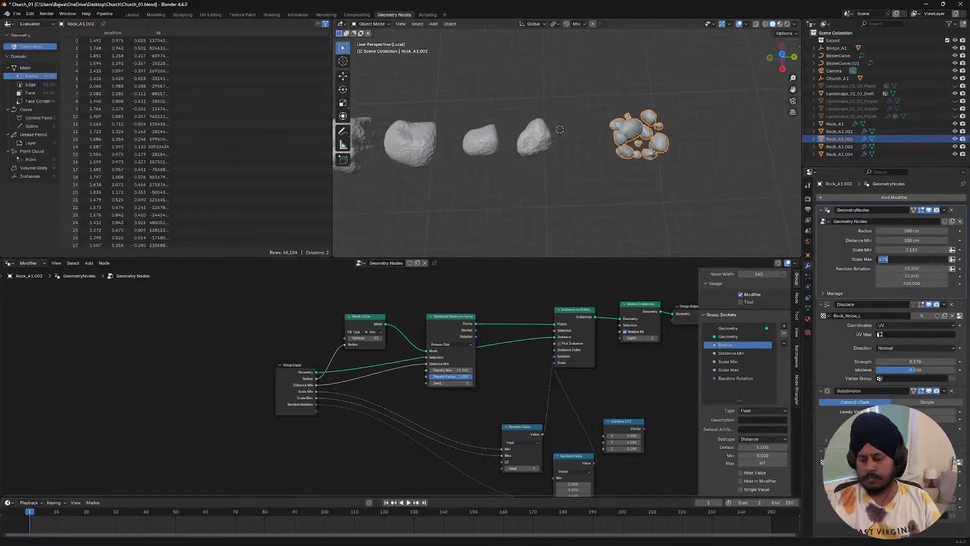
{"action": "type", "text": "6"}
{"action": "key", "text": "Return"}
{"action": "double_click", "coordinate": [913, 250]}
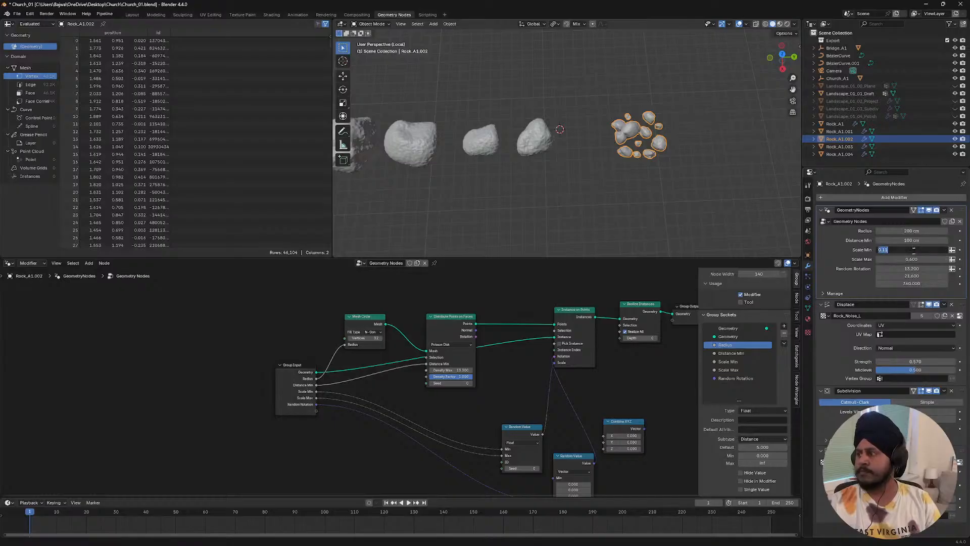
{"action": "key", "text": "Return"}
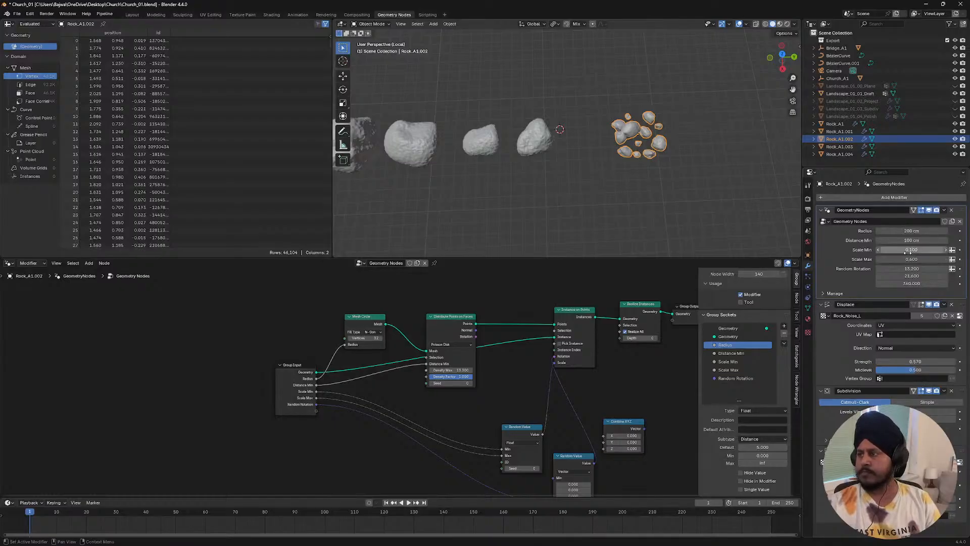
- Set the Radius of the rock cluster's GeometryNodes modifier to 250 cm
{"action": "scroll", "coordinate": [755, 202], "scroll_direction": "up", "scroll_amount": 4}
{"action": "middle_click_drag", "start_coordinate": [764, 174], "coordinate": [544, 161], "text": "shift"}
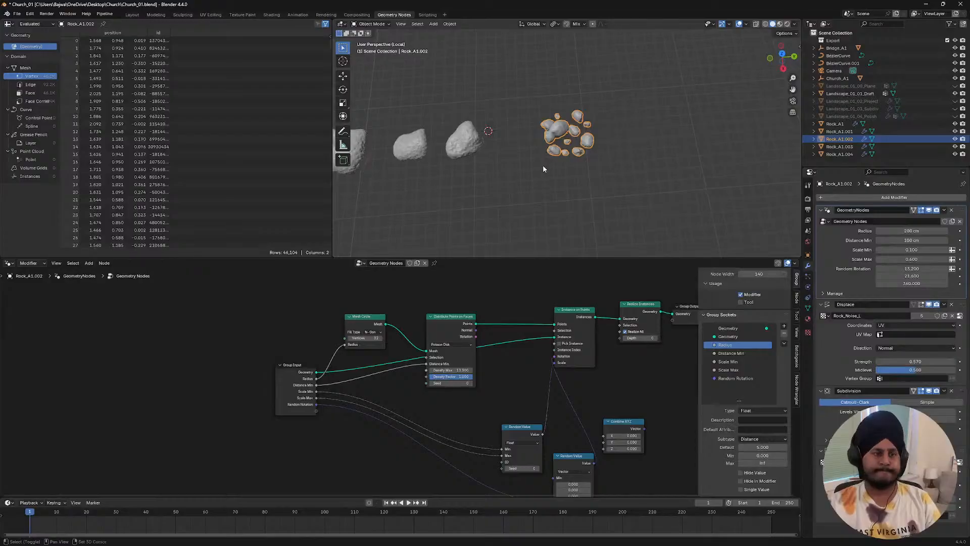
{"action": "left_click", "coordinate": [912, 230]}
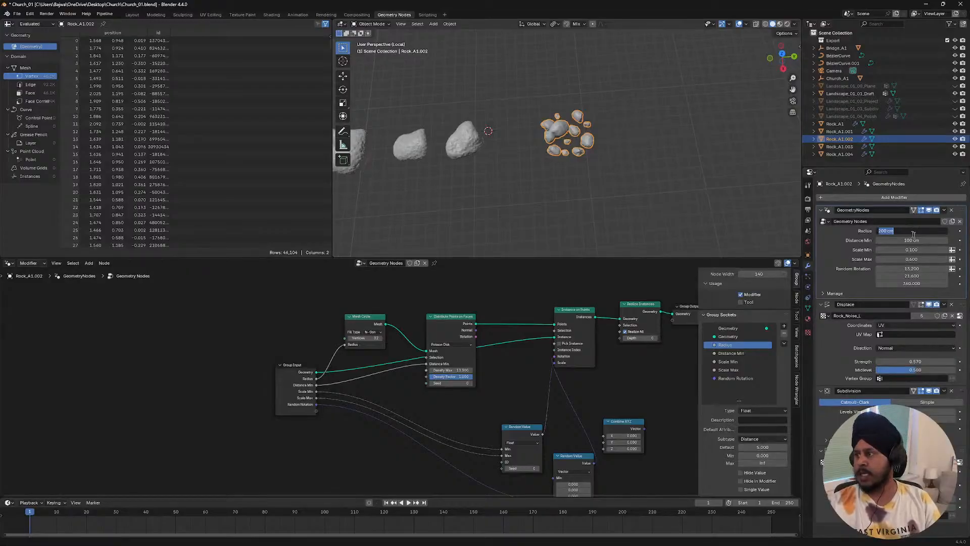
{"action": "type", "text": "2"}
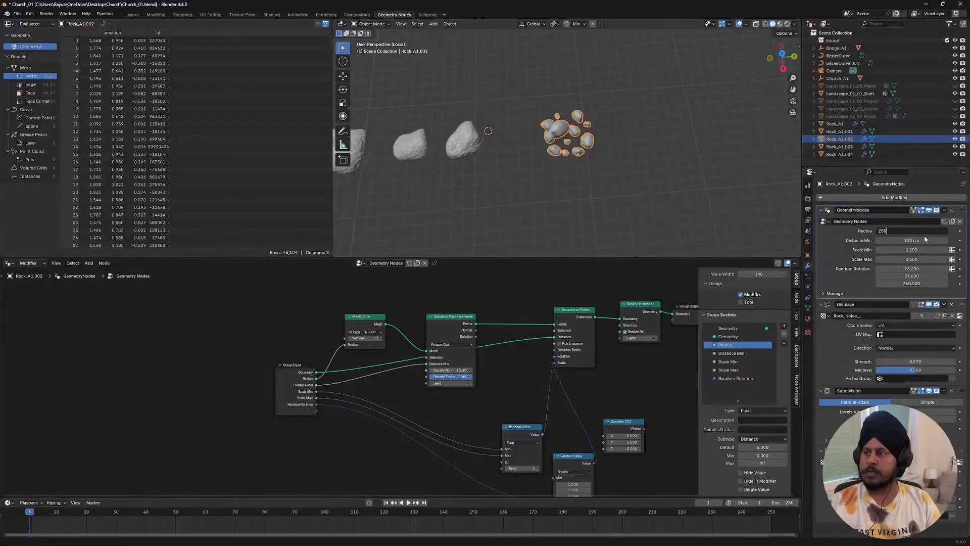
{"action": "type", "text": "50"}
{"action": "key", "text": "Return"}
- Try Distance Min values of 120 cm and 10 cm on the rock cluster to compare its density
{"action": "left_click", "coordinate": [899, 241]}
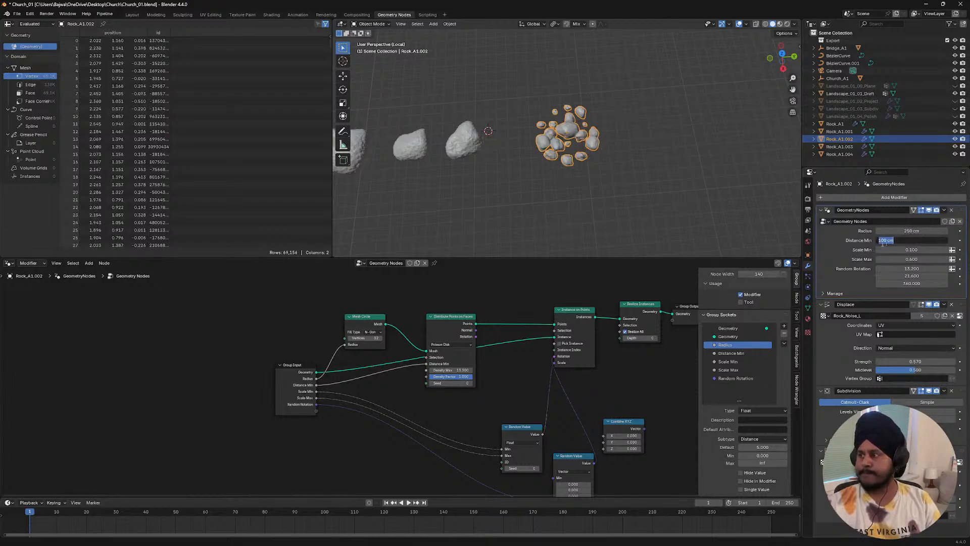
{"action": "type", "text": "120"}
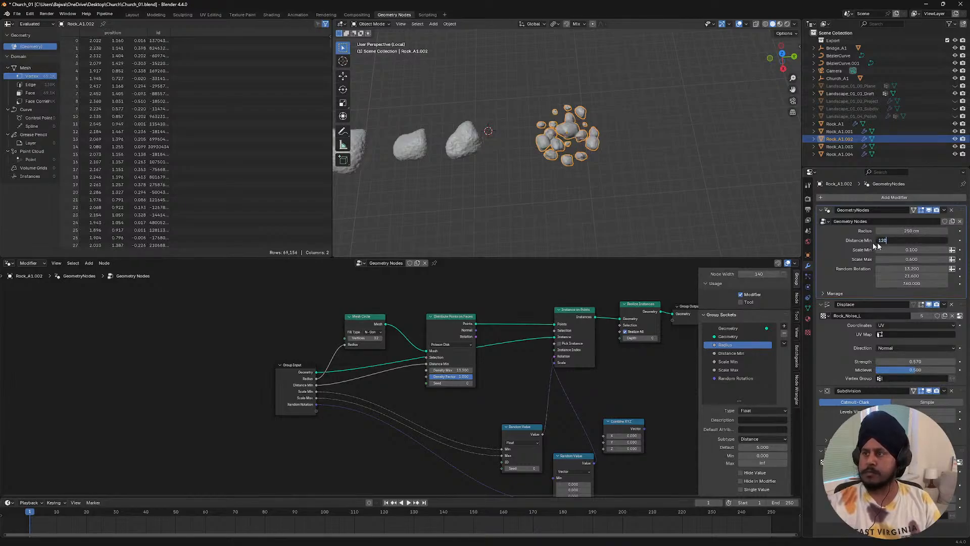
{"action": "key", "text": "Return"}
{"action": "scroll", "coordinate": [600, 162], "scroll_direction": "up", "scroll_amount": 3}
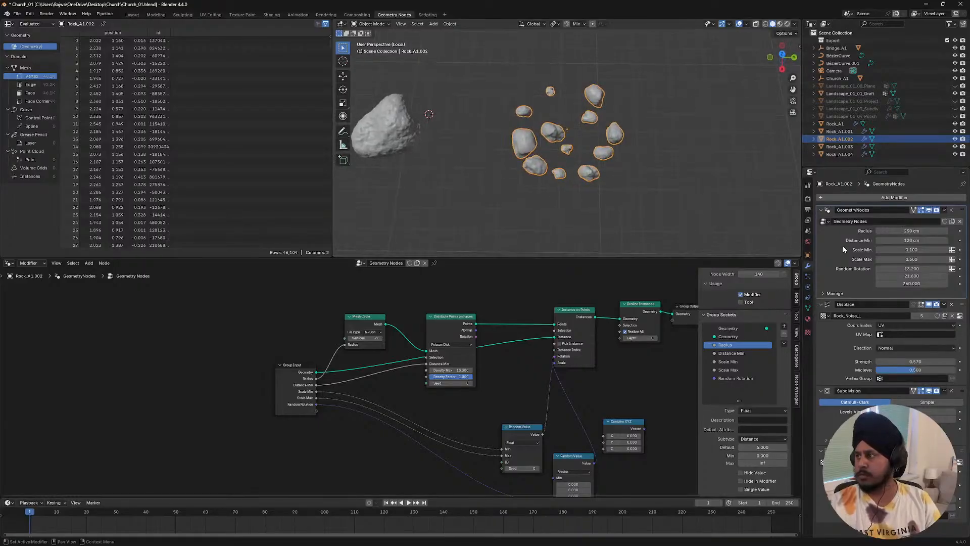
{"action": "left_click", "coordinate": [912, 240]}
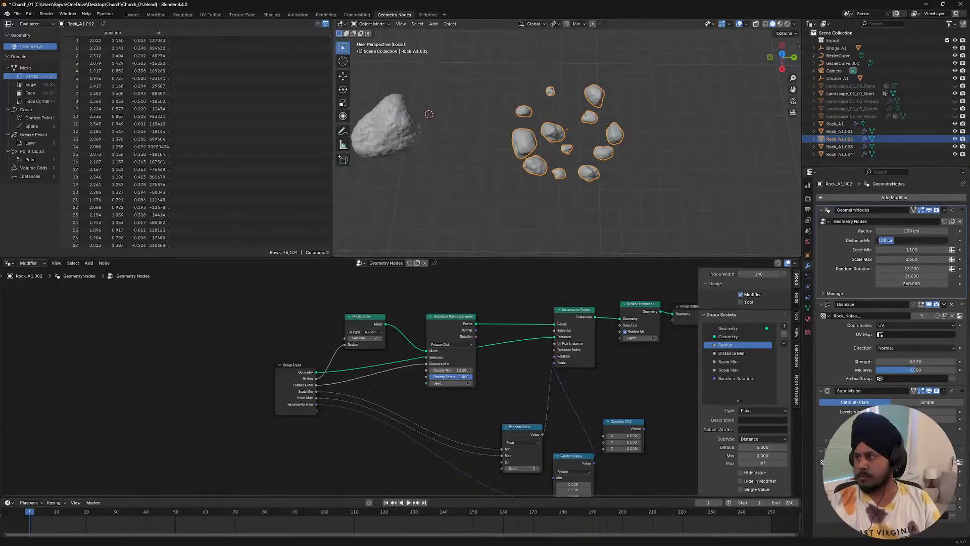
{"action": "type", "text": "10"}
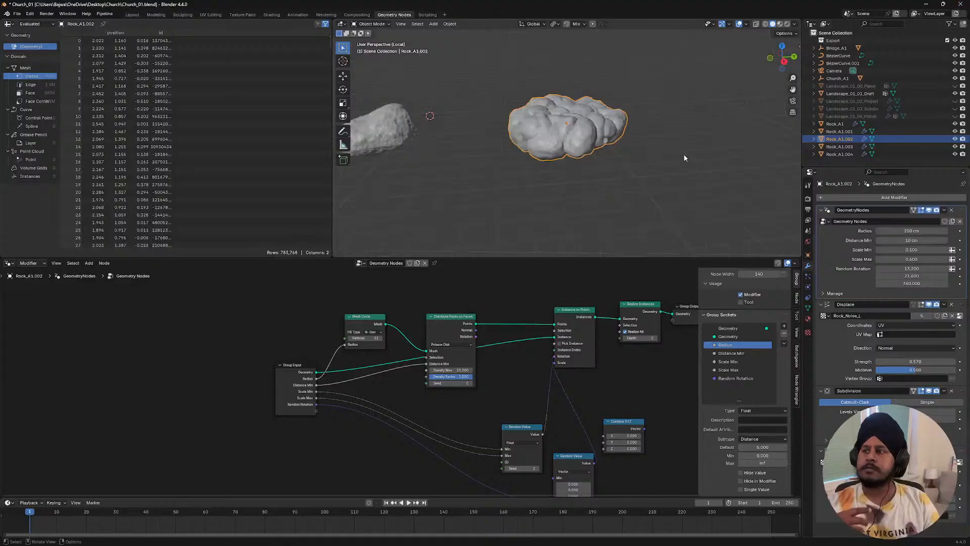
- Set the rock cluster's Distance Min to 110 cm
{"action": "double_click", "coordinate": [912, 240]}
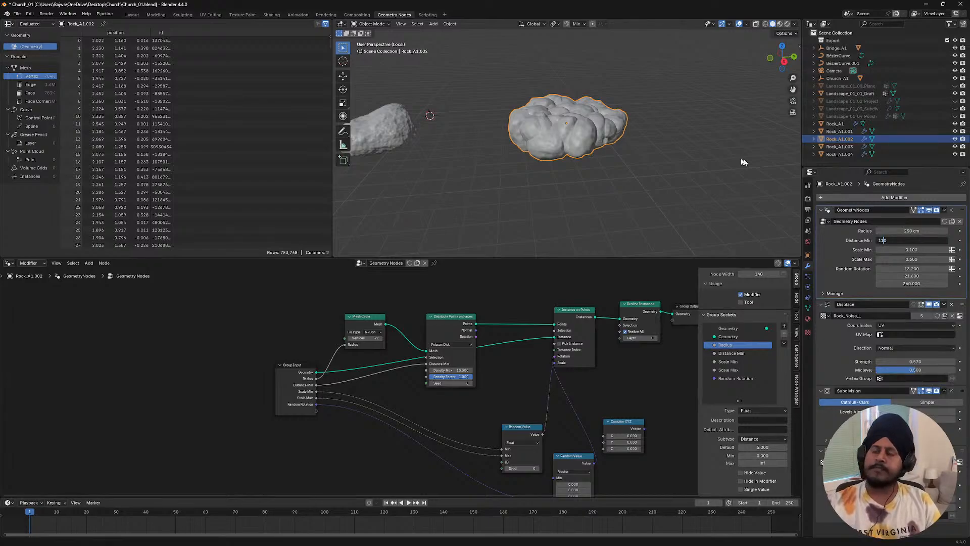
{"action": "key", "text": "Return"}
{"action": "middle_click_drag", "start_coordinate": [555, 128], "coordinate": [587, 148]}
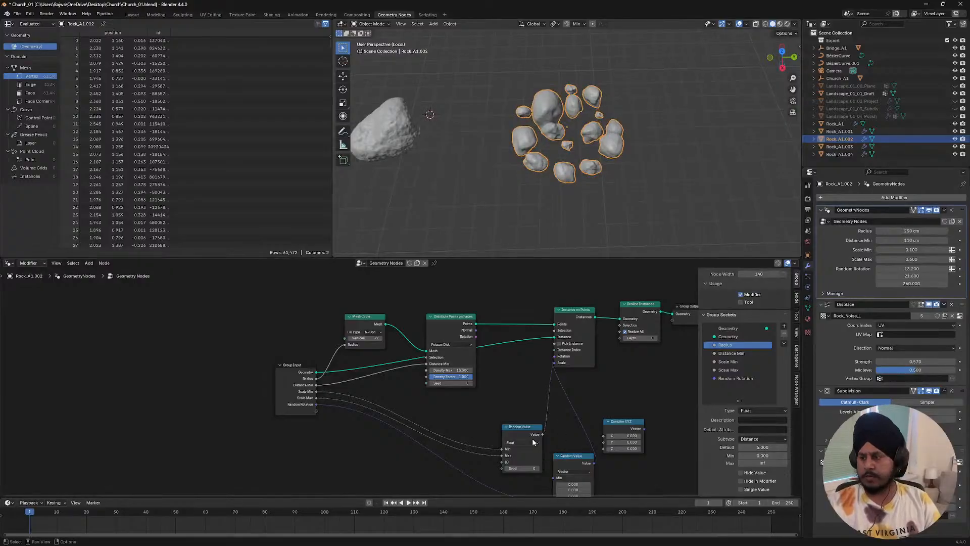
- Expose a shared Seed input on Group Input and connect it to the Distribute Points on Faces and both Random Value nodes
{"action": "middle_click_drag", "start_coordinate": [532, 438], "coordinate": [530, 428]}
{"action": "left_click_drag", "start_coordinate": [534, 427], "coordinate": [458, 343]}
{"action": "middle_click_drag", "start_coordinate": [448, 357], "coordinate": [402, 374]}
{"action": "middle_click_drag", "start_coordinate": [526, 461], "coordinate": [494, 408]}
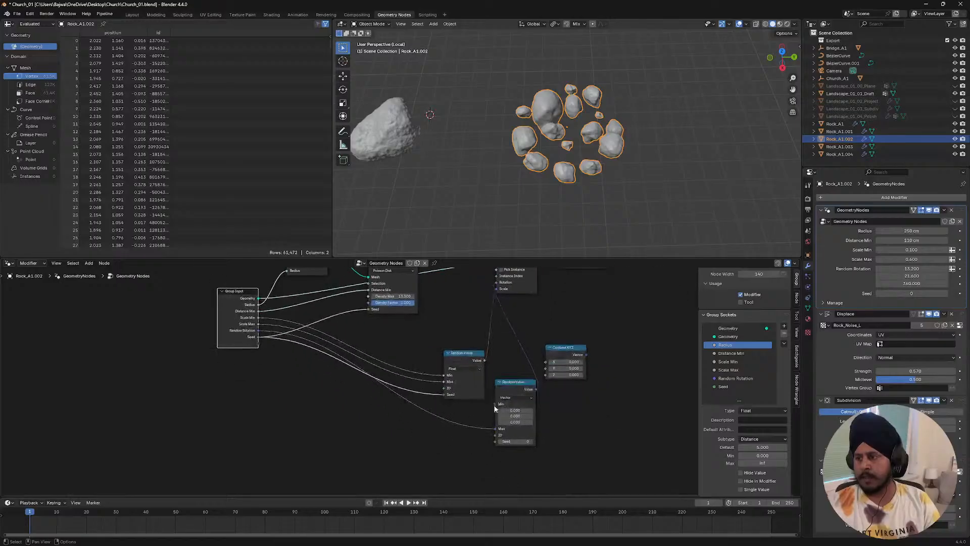
{"action": "left_click_drag", "start_coordinate": [494, 442], "coordinate": [262, 342]}
{"action": "middle_click_drag", "start_coordinate": [566, 370], "coordinate": [575, 432]}
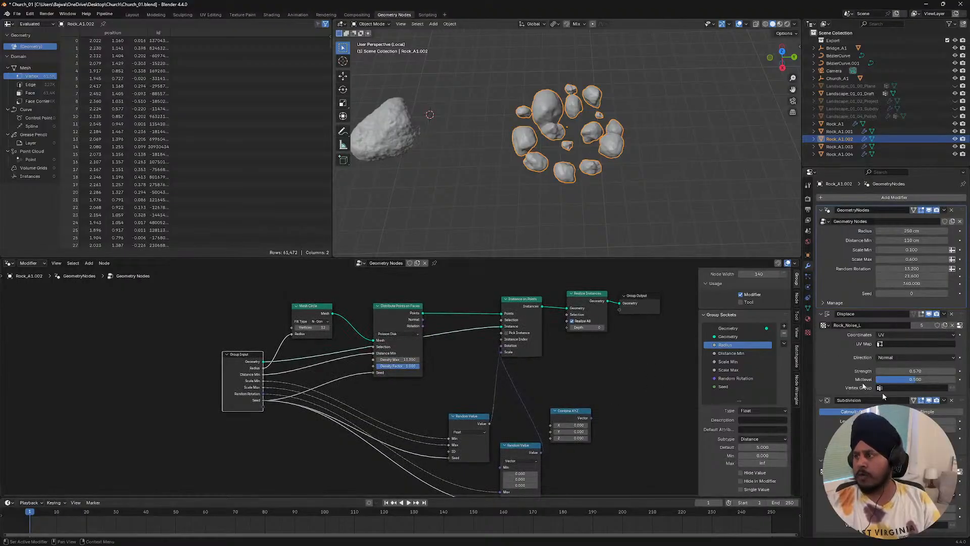
- Try successive Seed values on the rock cluster's modifier, starting at 5 and settling on 8
{"action": "left_click", "coordinate": [921, 295]}
{"action": "type", "text": "5"}
{"action": "key", "text": "Return"}
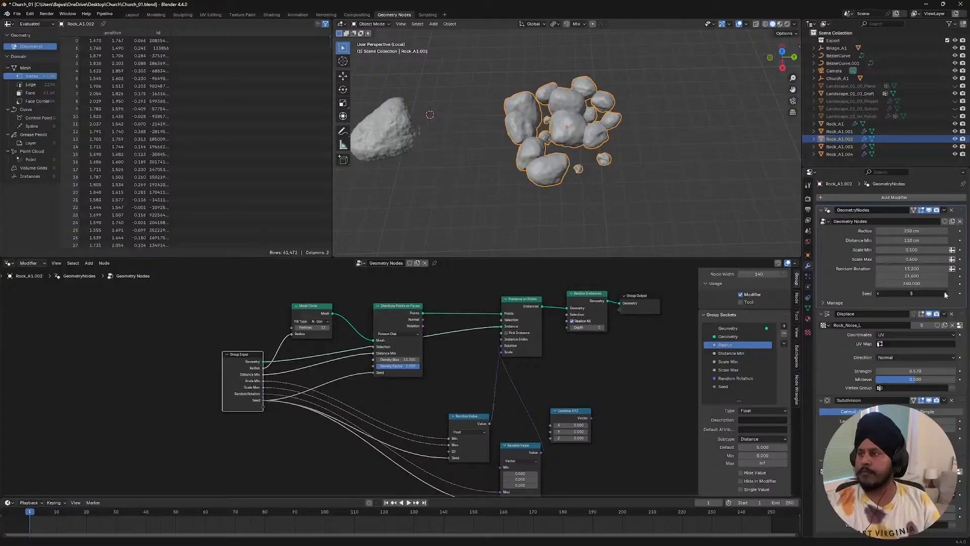
{"action": "left_click", "coordinate": [945, 294]}
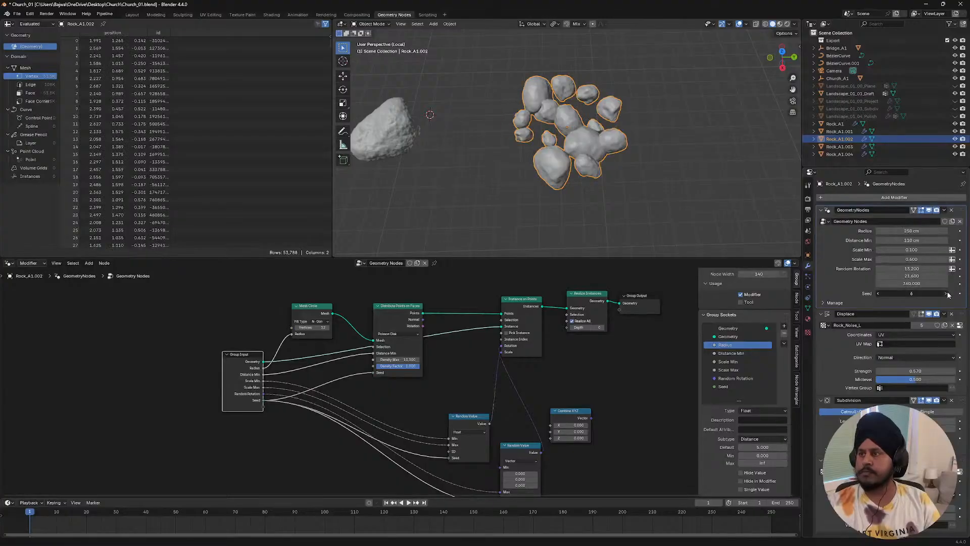
{"action": "left_click", "coordinate": [946, 294]}
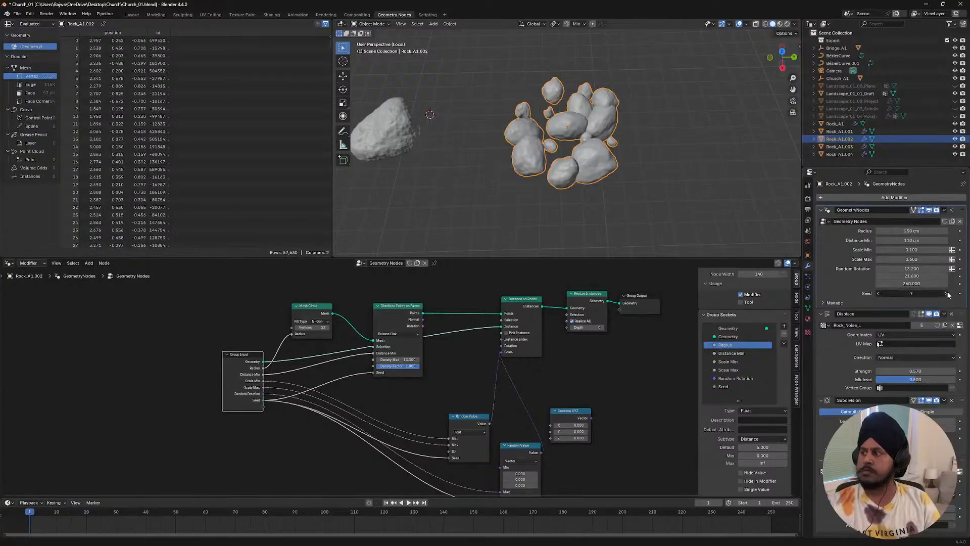
{"action": "left_click", "coordinate": [946, 294]}
- Rename the Rock_A1.001 object to Rock_B1
{"action": "middle_click_drag", "start_coordinate": [486, 120], "coordinate": [529, 181]}
{"action": "left_click", "coordinate": [839, 132]}
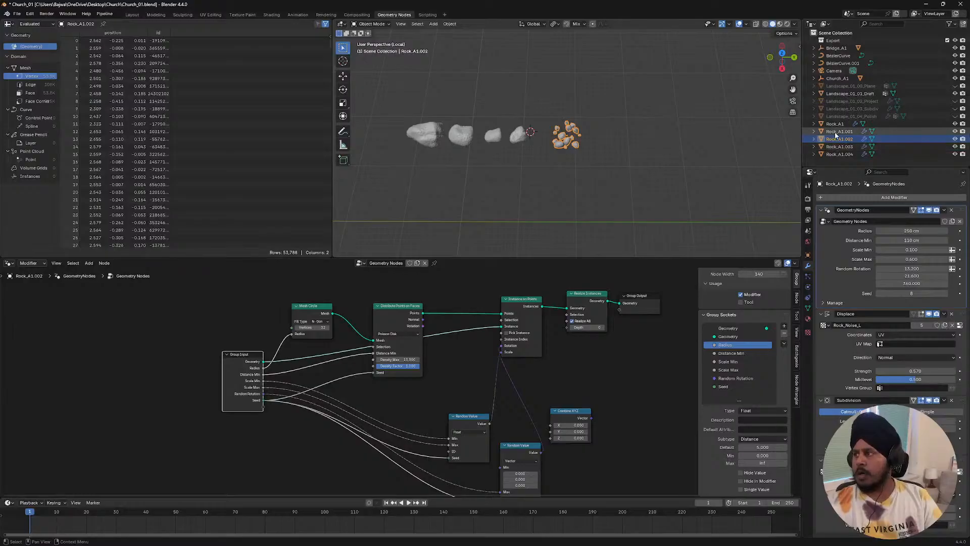
{"action": "double_click", "coordinate": [840, 132]}
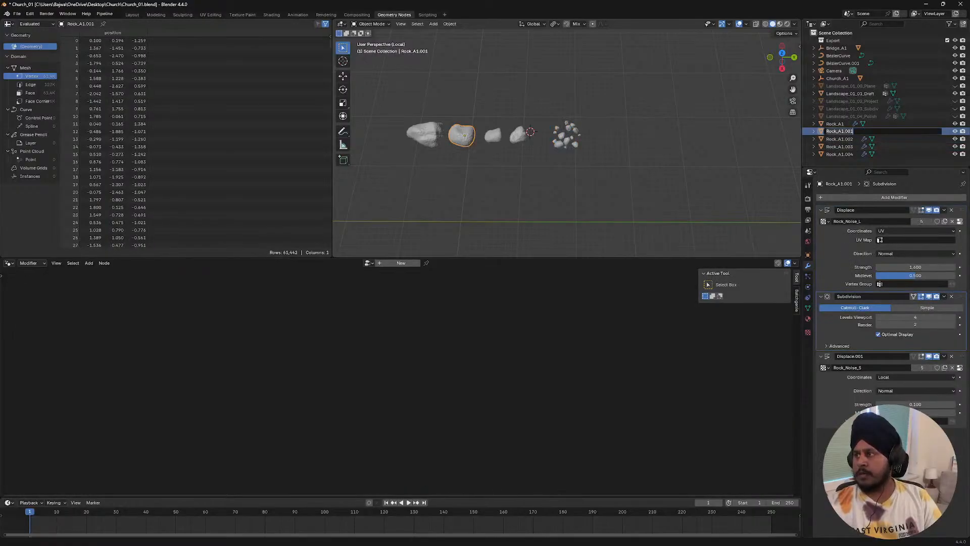
{"action": "type", "text": "Rock_B"}
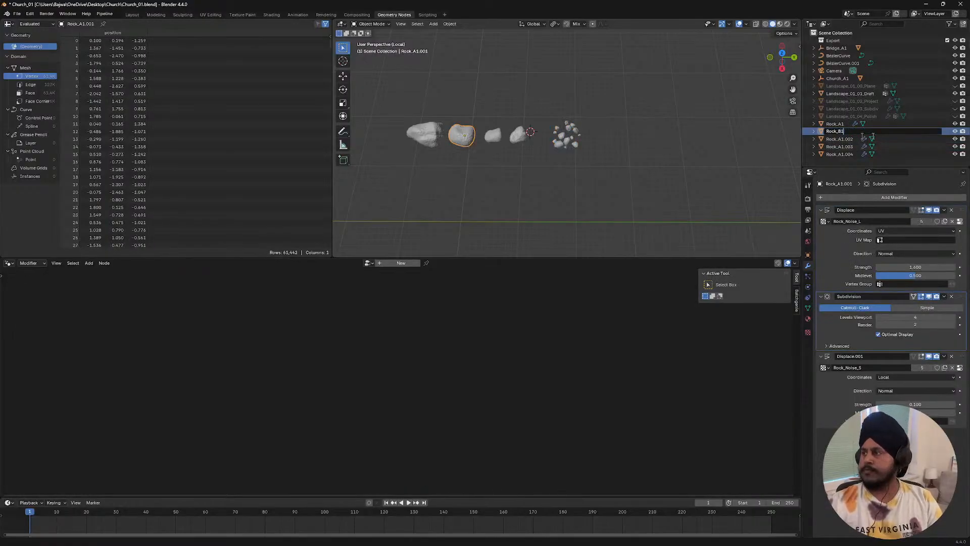
{"action": "key", "text": "Return"}
- Rename the scattered cluster object Rock_A1.002 to Rock_E1
{"action": "double_click", "coordinate": [843, 132]}
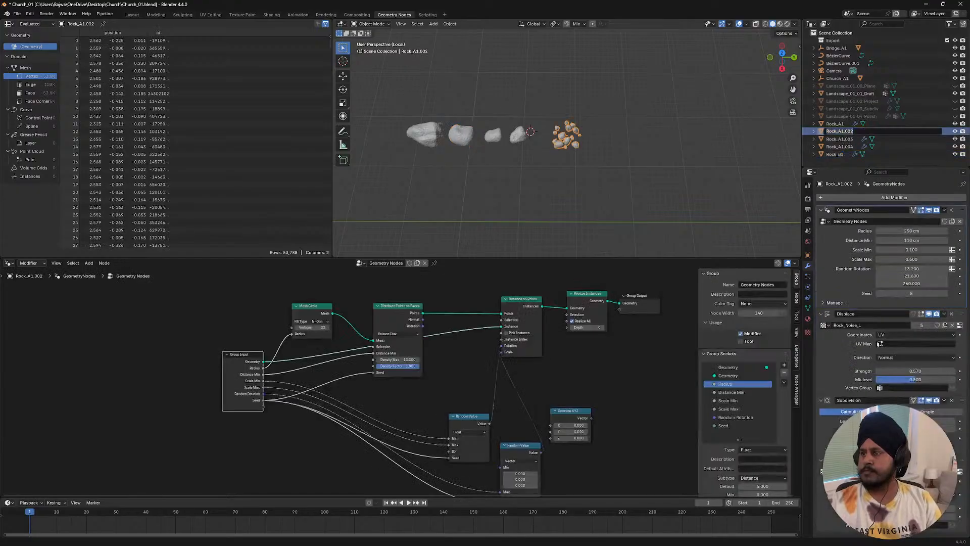
{"action": "left_click_drag", "start_coordinate": [858, 131], "coordinate": [836, 131]}
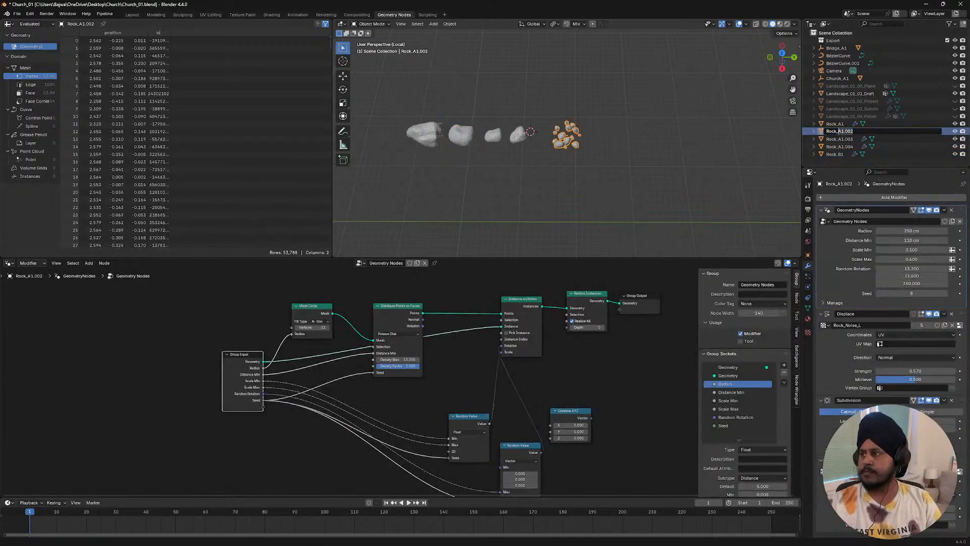
{"action": "type", "text": "_B1"}
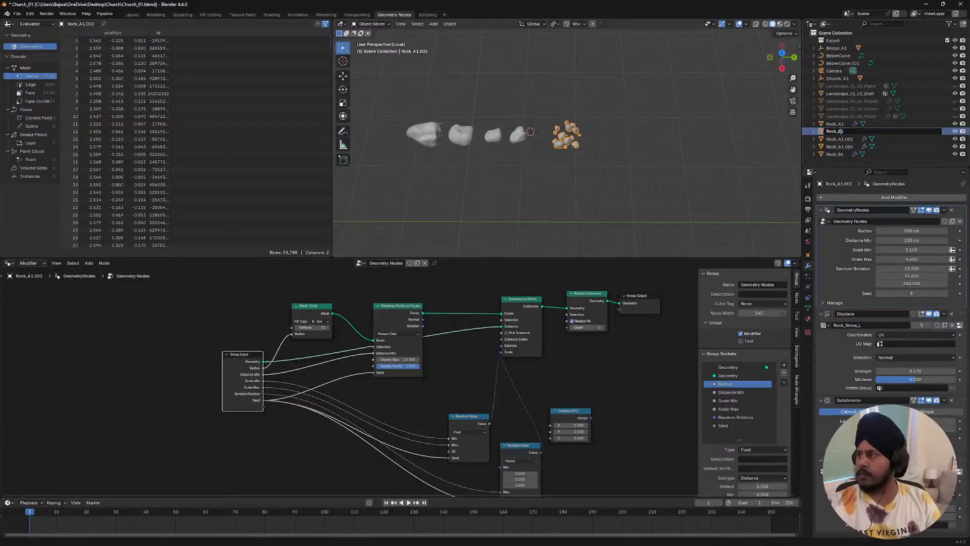
{"action": "key", "text": "Return"}
- Rename Rock_A1.003 to Rock_C1 and Rock_A1.004 to Rock_D1
{"action": "double_click", "coordinate": [840, 132]}
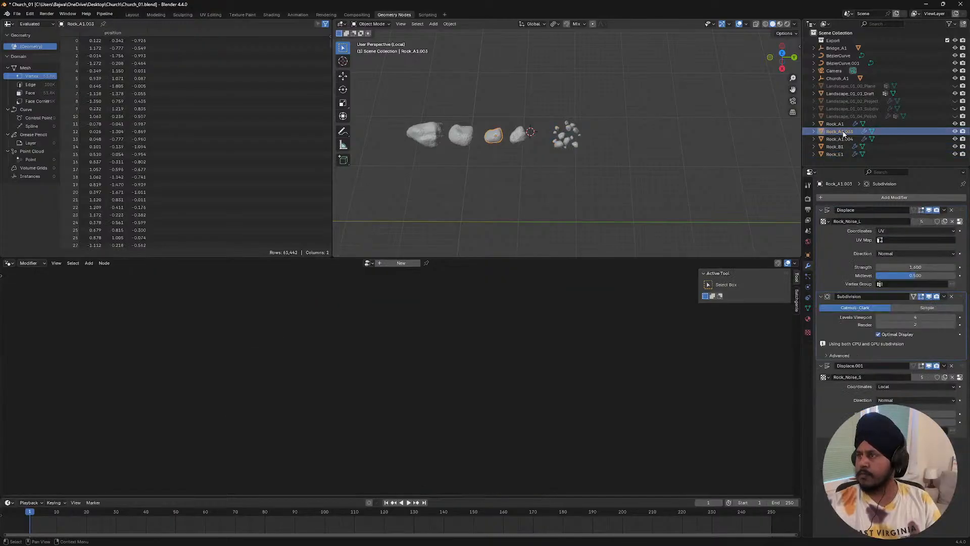
{"action": "type", "text": "C"}
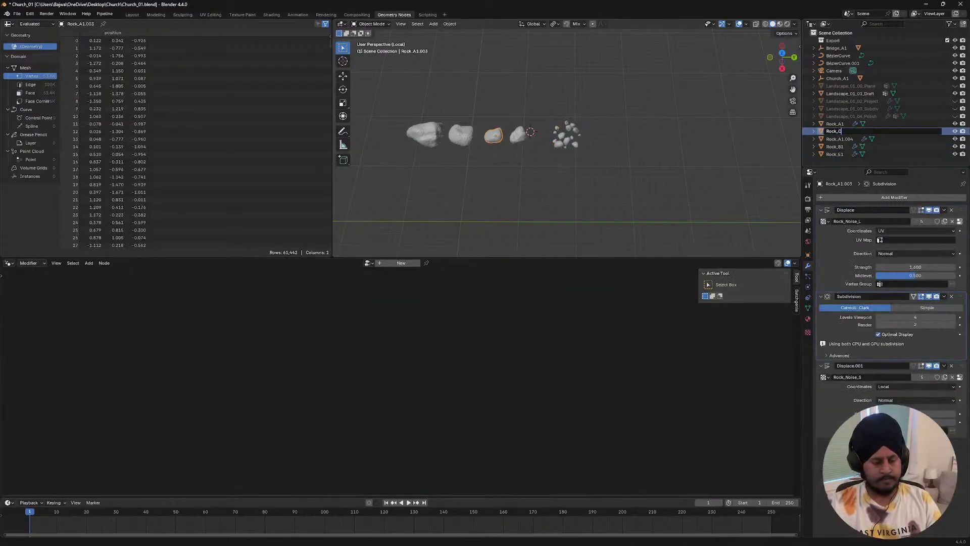
{"action": "type", "text": "1"}
{"action": "key", "text": "Return"}
{"action": "double_click", "coordinate": [840, 132]}
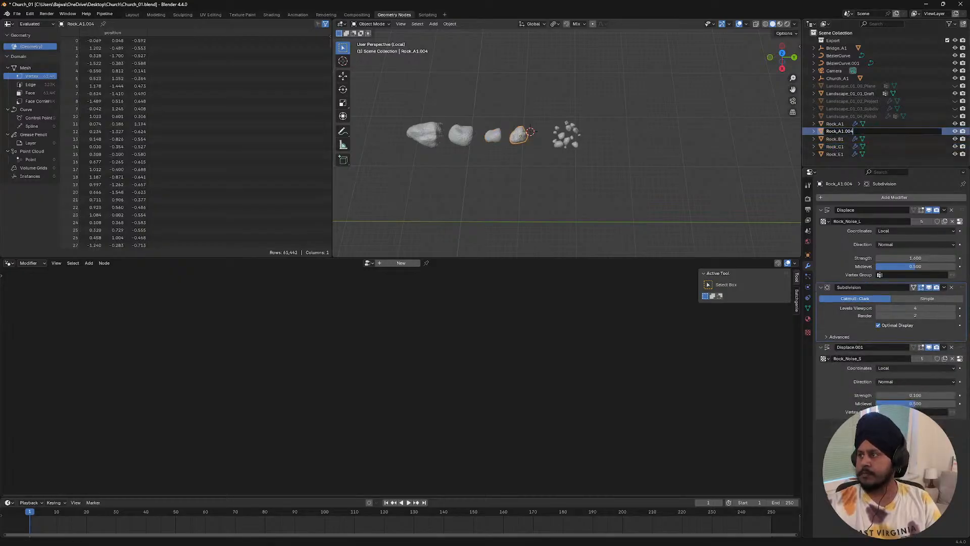
{"action": "type", "text": "D"}
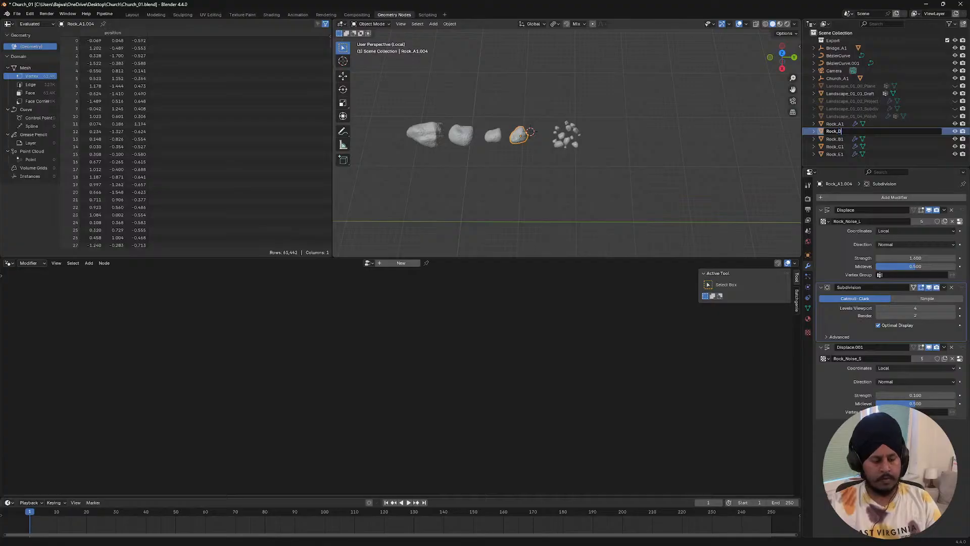
{"action": "type", "text": "1"}
{"action": "key", "text": "Return"}
- Reshape Rock_C1 by pulling a vertex on its side outward with proportional editing, and return to Object Mode
{"action": "left_click", "coordinate": [834, 123]}
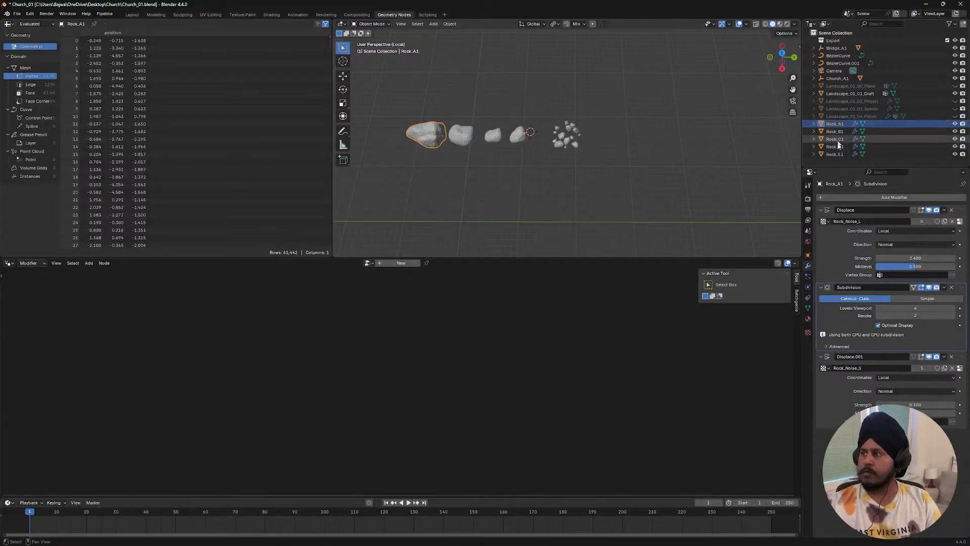
{"action": "left_click", "coordinate": [836, 154], "text": "shift"}
{"action": "middle_click_drag", "start_coordinate": [420, 149], "coordinate": [663, 141]}
{"action": "scroll", "coordinate": [439, 177], "scroll_direction": "up", "scroll_amount": 3}
{"action": "left_click", "coordinate": [578, 134]}
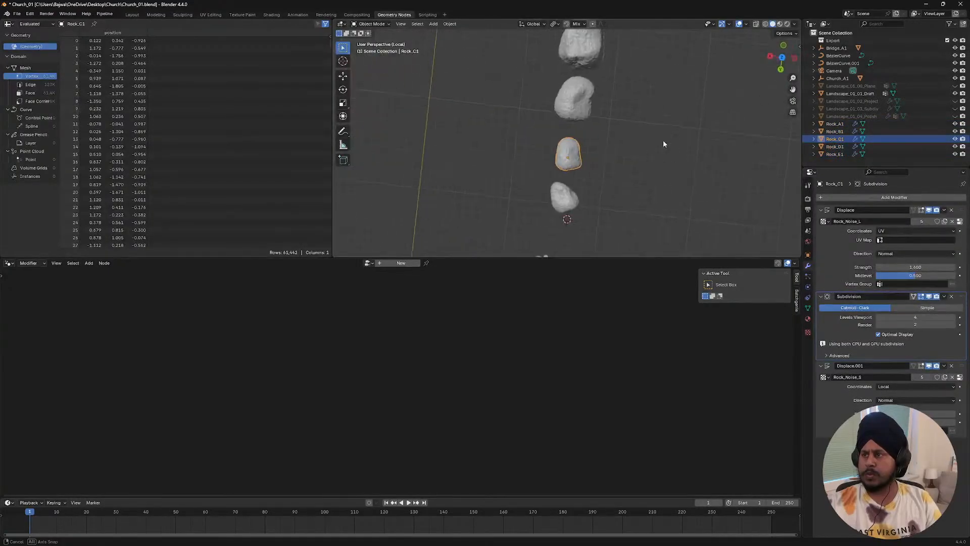
{"action": "key", "text": "Tab"}
{"action": "left_click", "coordinate": [554, 148]}
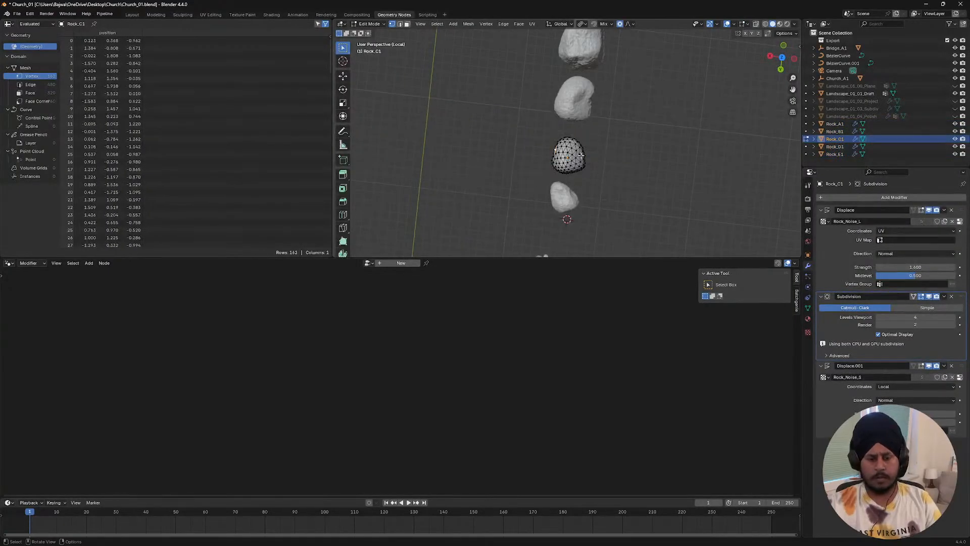
{"action": "key", "text": "g"}
{"action": "left_click", "coordinate": [571, 168]}
{"action": "key", "text": "Tab"}
{"action": "key", "text": "Tab"}
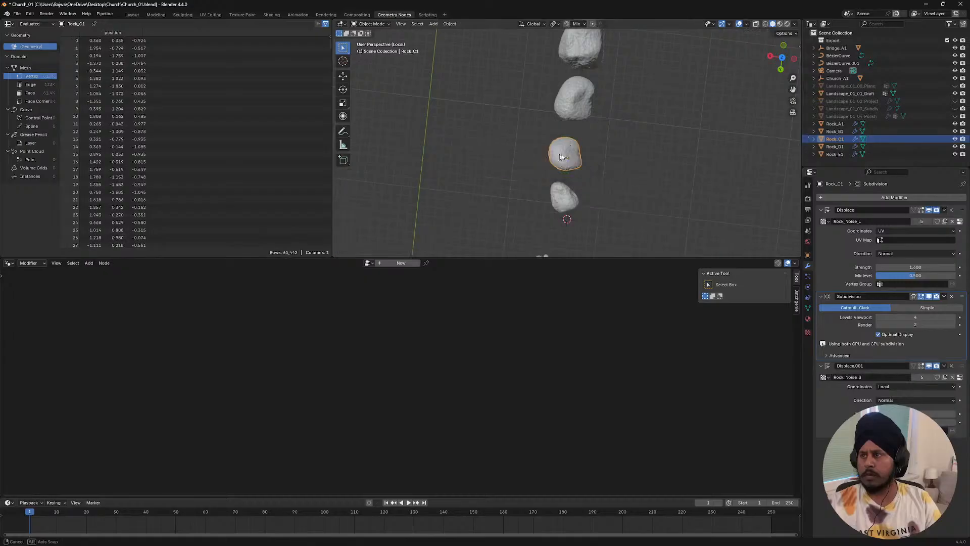
{"action": "middle_click_drag", "start_coordinate": [571, 169], "coordinate": [604, 85]}
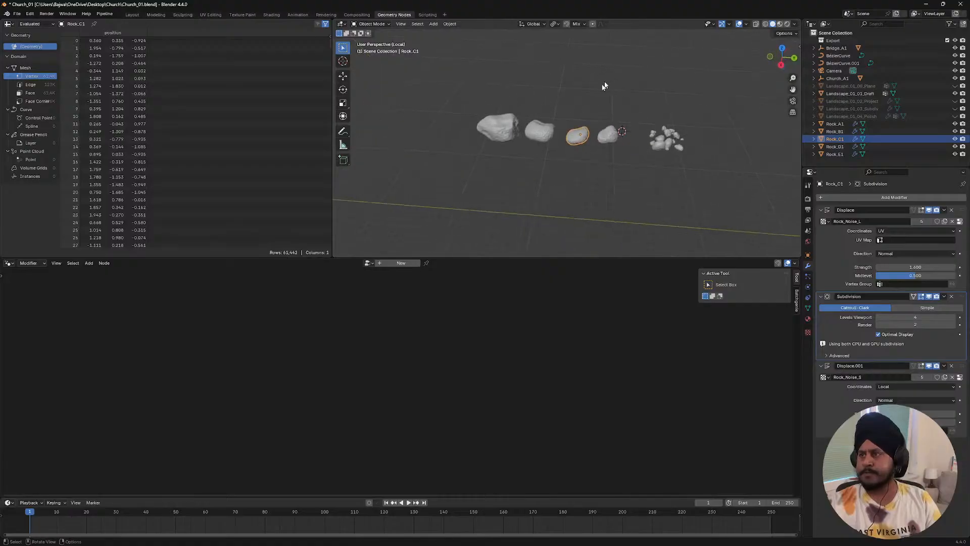
- Select all five rocks, Rock_A1 through Rock_E1, and set their Unreal export type to Export recursive
{"action": "left_click", "coordinate": [610, 136]}
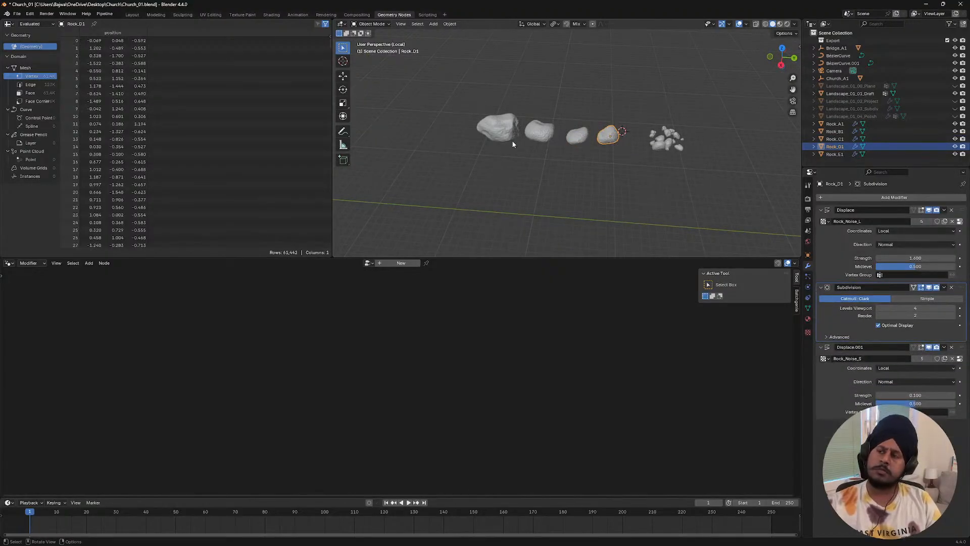
{"action": "middle_click_drag", "start_coordinate": [512, 144], "coordinate": [511, 116]}
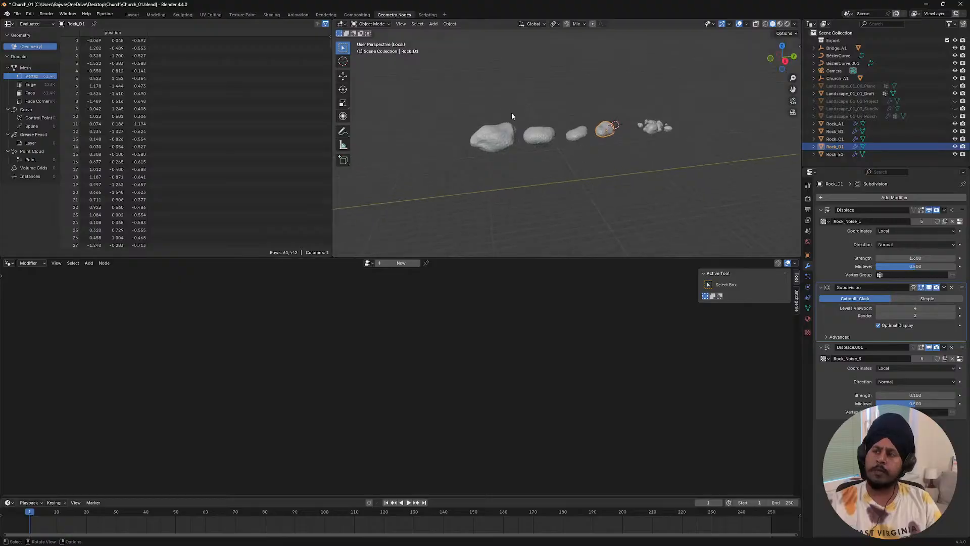
{"action": "left_click_drag", "start_coordinate": [407, 69], "coordinate": [719, 222]}
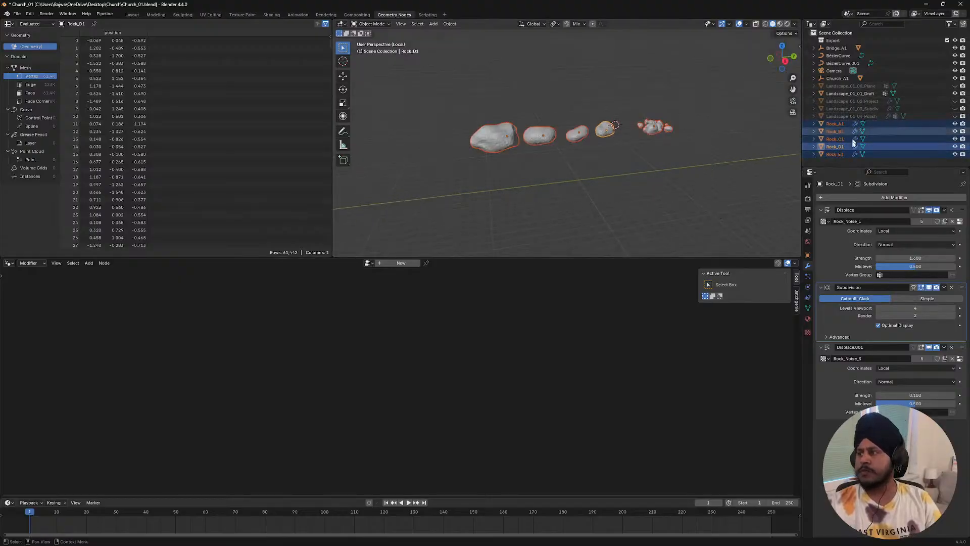
{"action": "left_click", "coordinate": [702, 159]}
{"action": "left_click_drag", "start_coordinate": [700, 88], "coordinate": [496, 150]}
{"action": "middle_click_drag", "start_coordinate": [719, 149], "coordinate": [657, 150]}
{"action": "key", "text": "n"}
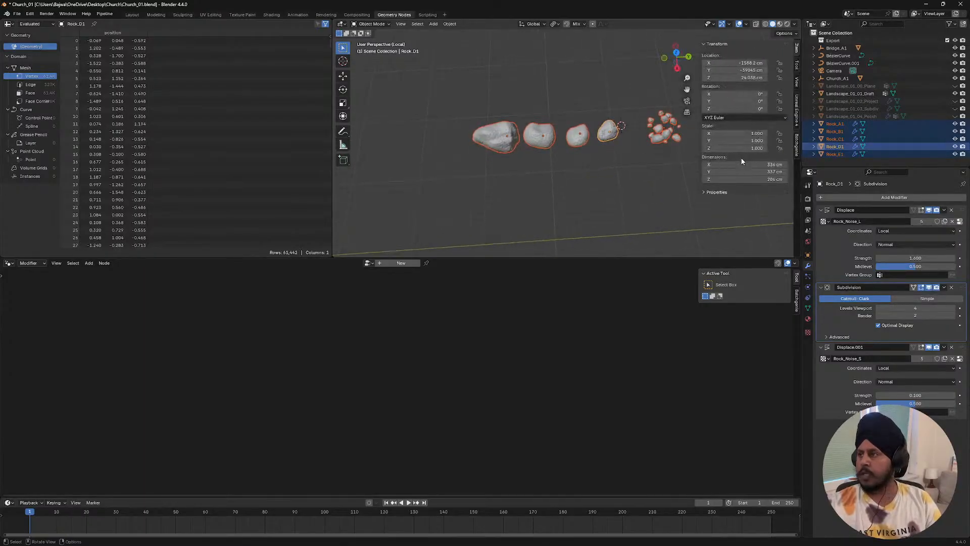
{"action": "left_click", "coordinate": [796, 106]}
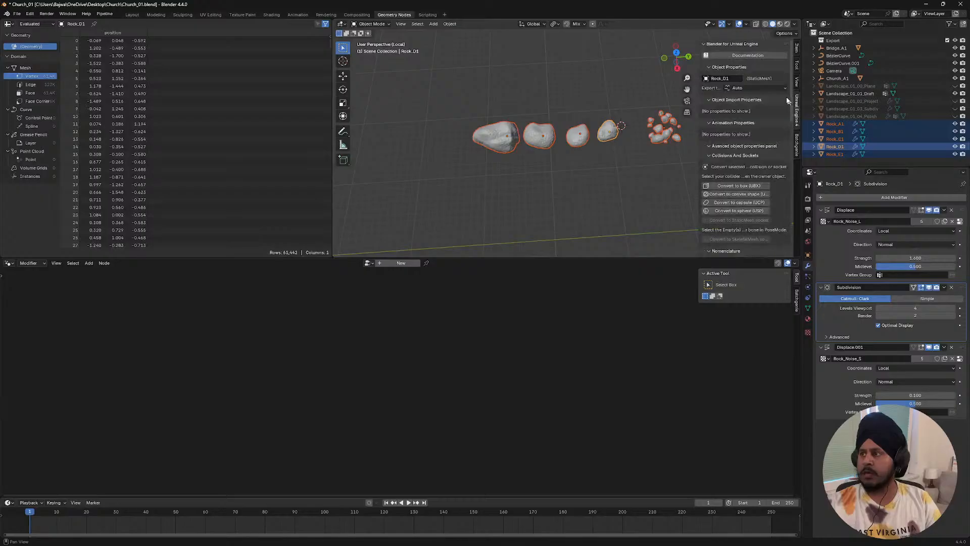
{"action": "left_click", "coordinate": [750, 88]}
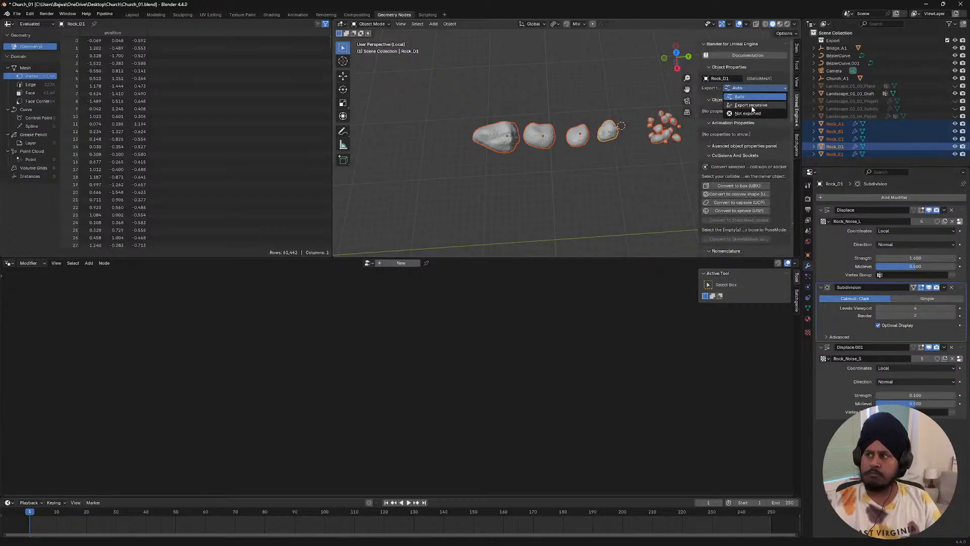
{"action": "left_click", "coordinate": [749, 106]}
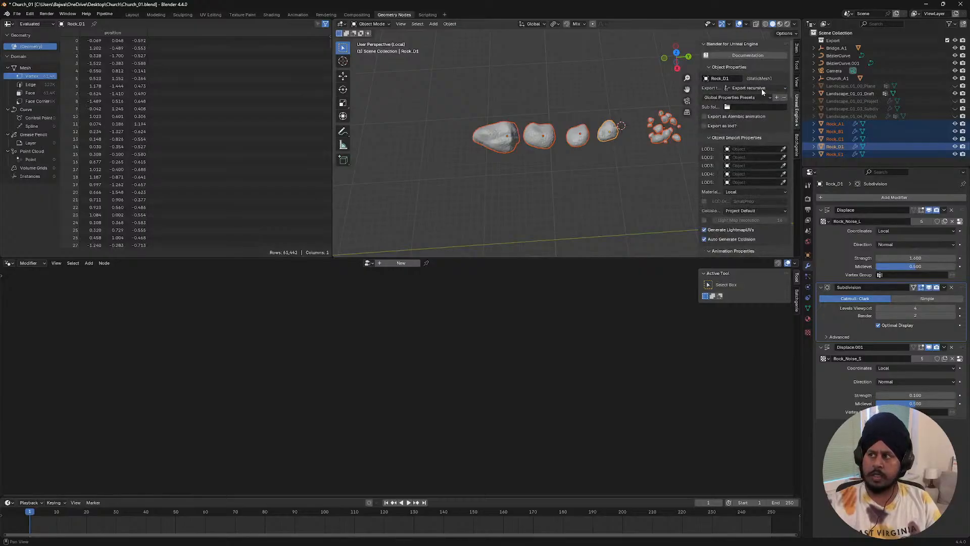
- Create a Rocks folder inside Church\Mesh and set it as the static mesh export path
{"action": "scroll", "coordinate": [719, 147], "scroll_direction": "down", "scroll_amount": 10}
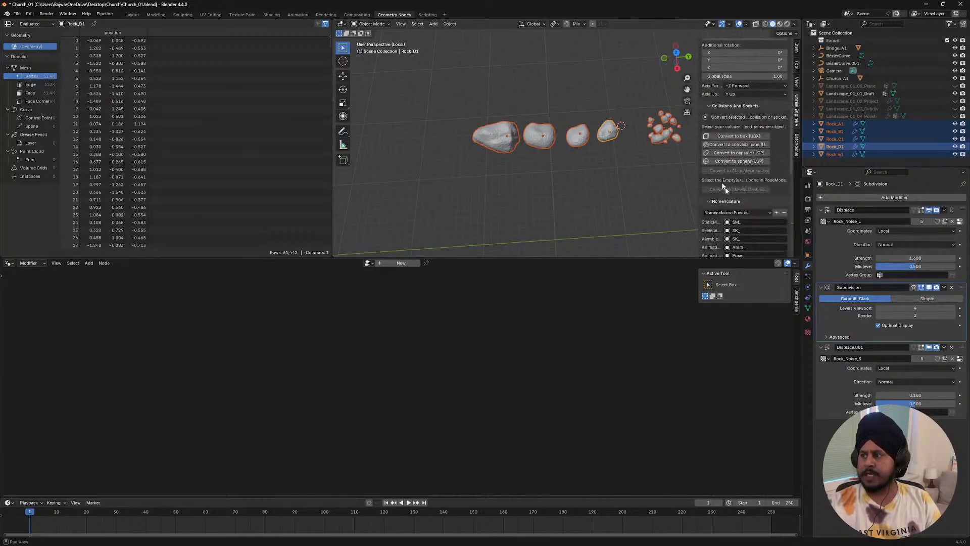
{"action": "scroll", "coordinate": [718, 233], "scroll_direction": "down", "scroll_amount": 5}
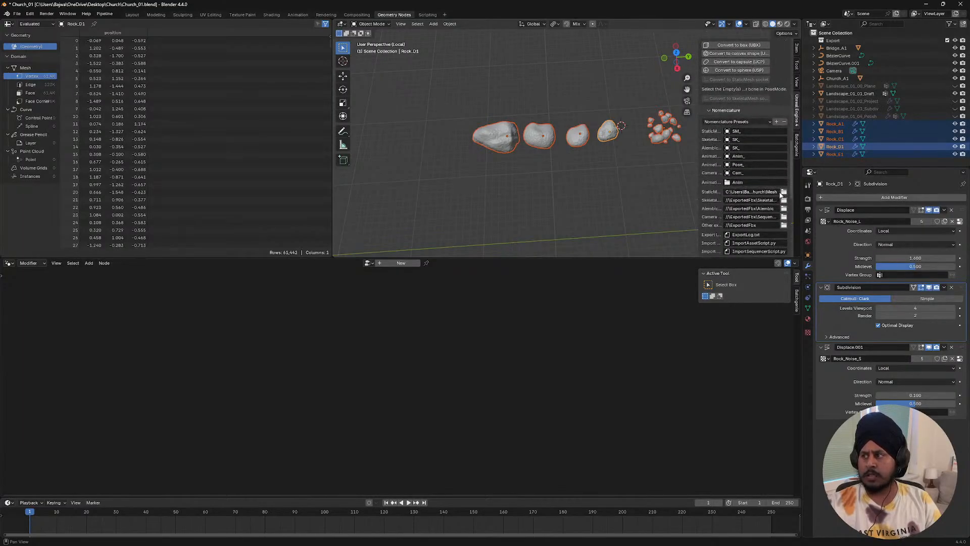
{"action": "left_click", "coordinate": [784, 193]}
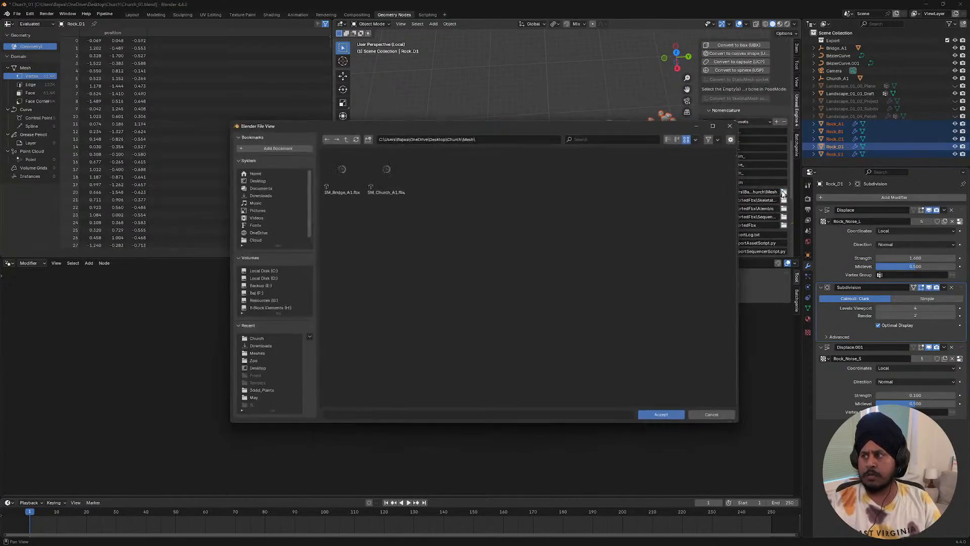
{"action": "left_click", "coordinate": [366, 136]}
{"action": "type", "text": "Ro"}
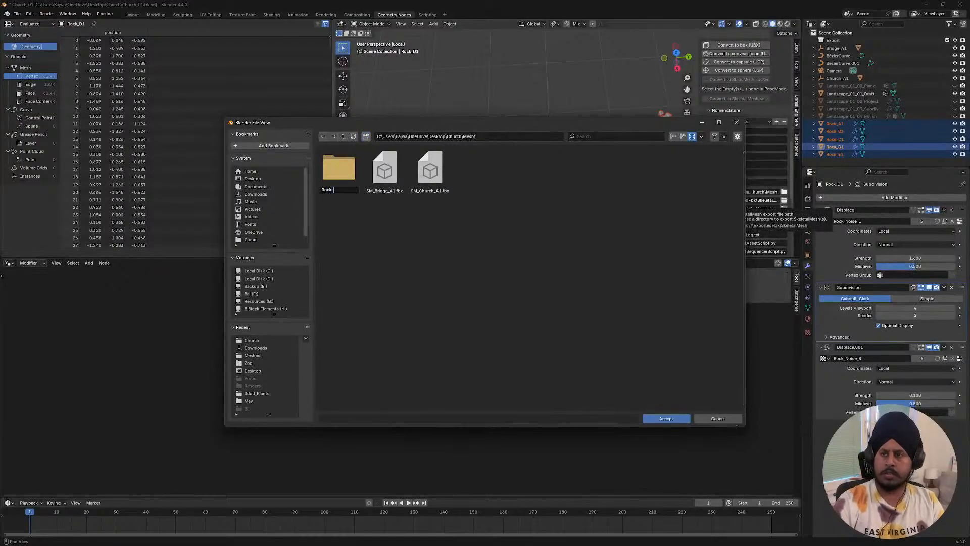
{"action": "type", "text": "cks"}
{"action": "key", "text": "Return"}
{"action": "double_click", "coordinate": [348, 174]}
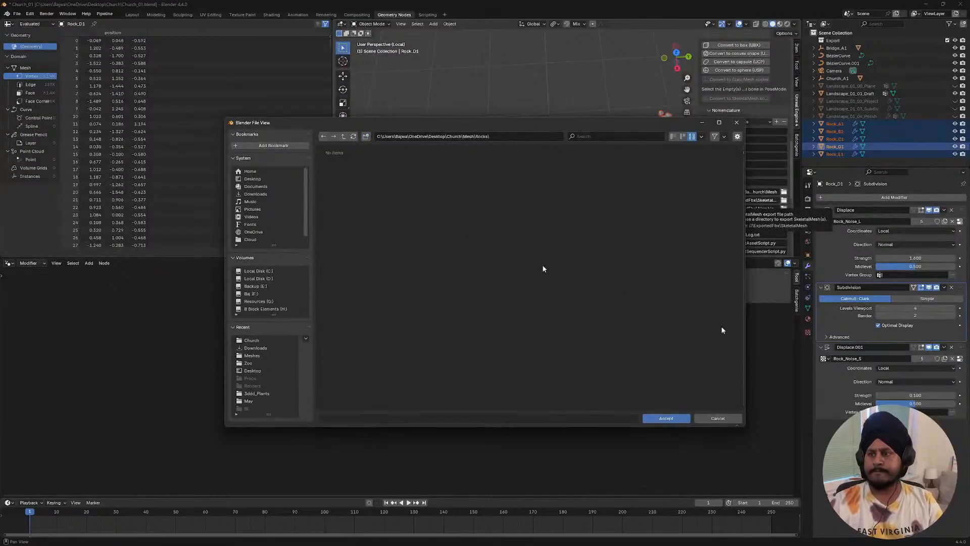
{"action": "left_click", "coordinate": [665, 418]}
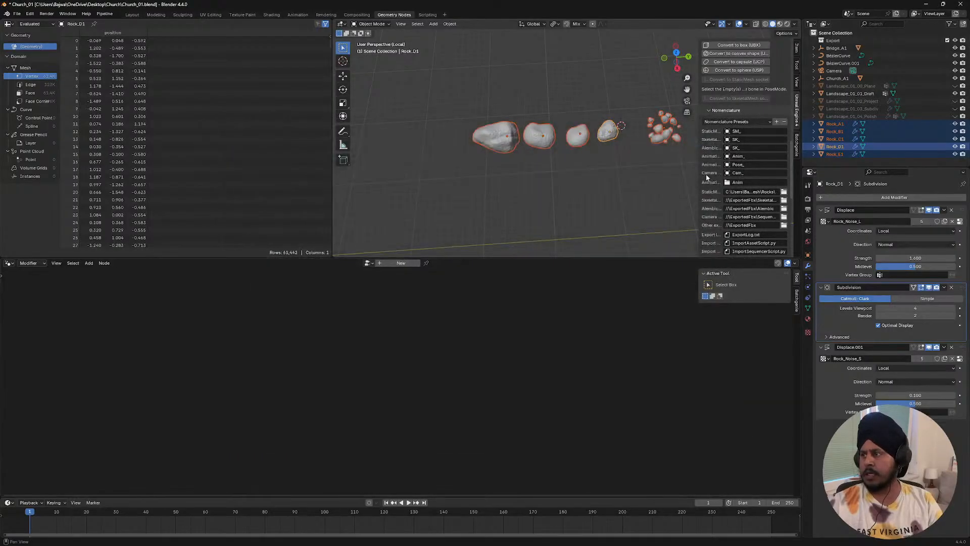
- Check the export settings and export the selected rocks as static meshes for Unreal Engine
{"action": "scroll", "coordinate": [707, 177], "scroll_direction": "up", "scroll_amount": 8}
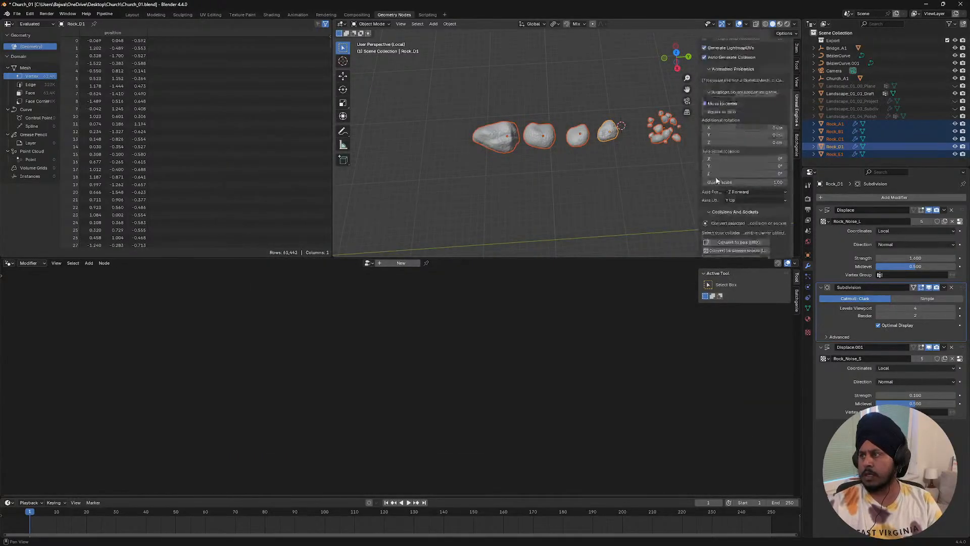
{"action": "scroll", "coordinate": [716, 180], "scroll_direction": "up", "scroll_amount": 10}
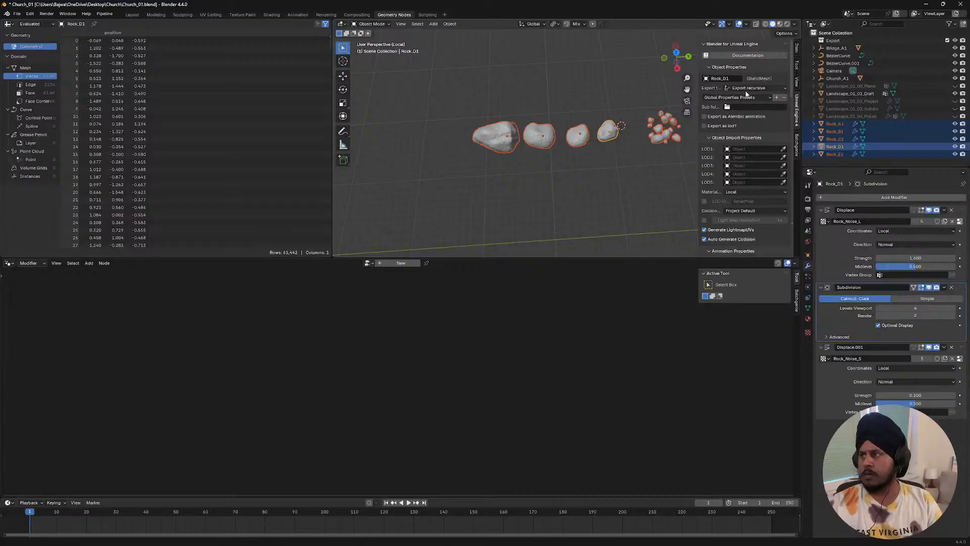
{"action": "scroll", "coordinate": [729, 167], "scroll_direction": "down", "scroll_amount": 8}
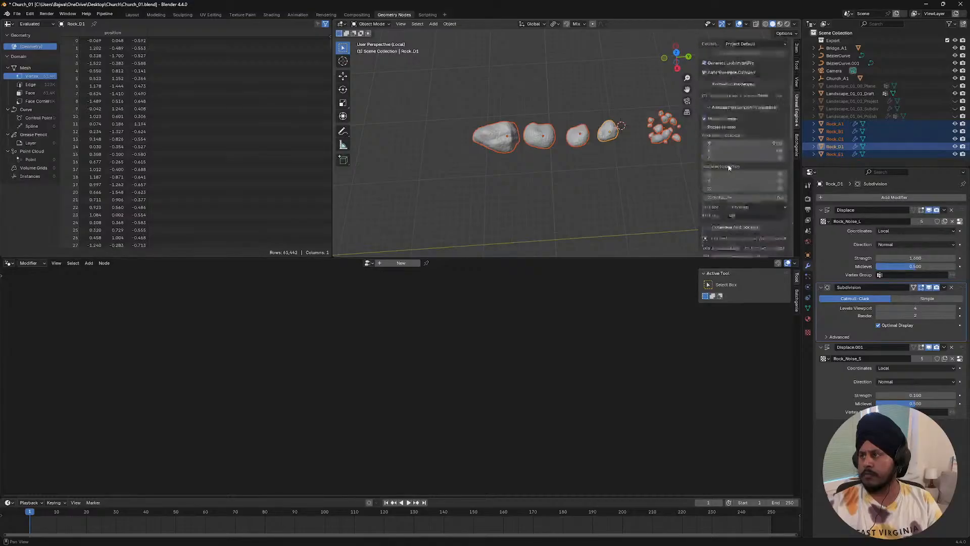
{"action": "scroll", "coordinate": [728, 171], "scroll_direction": "down", "scroll_amount": 10}
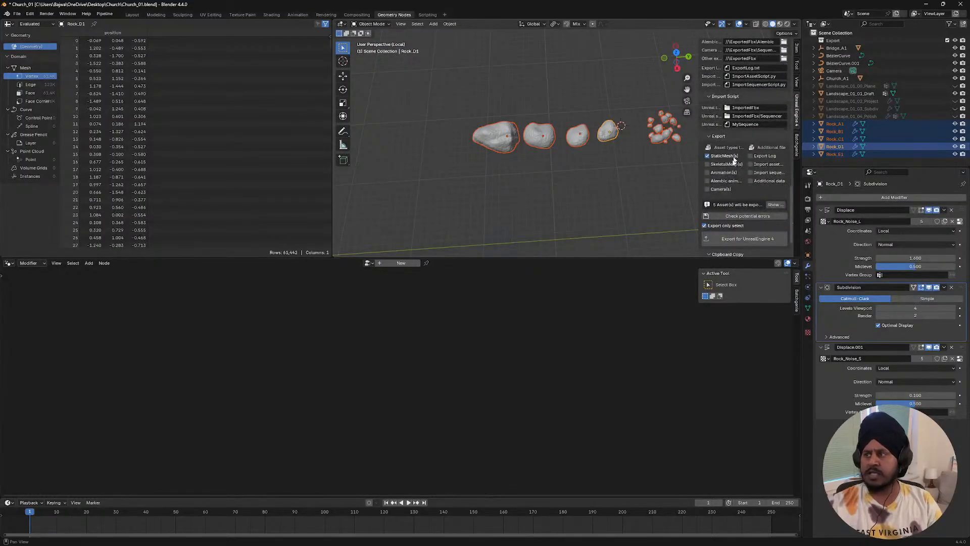
{"action": "left_click", "coordinate": [726, 240]}
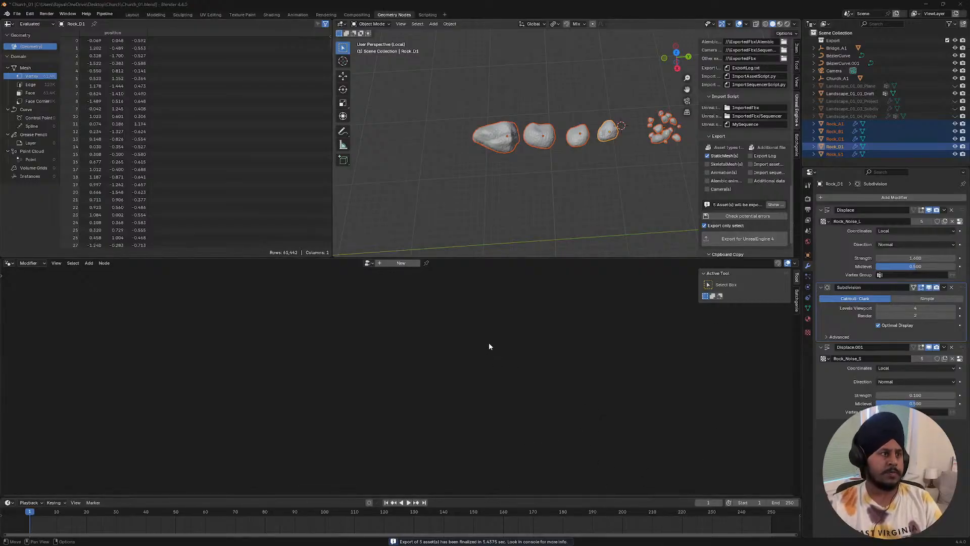
- Switch to Unreal Engine and browse the project content to the Art folder of ToTheChurch
{"action": "key", "text": "alt+Tab"}
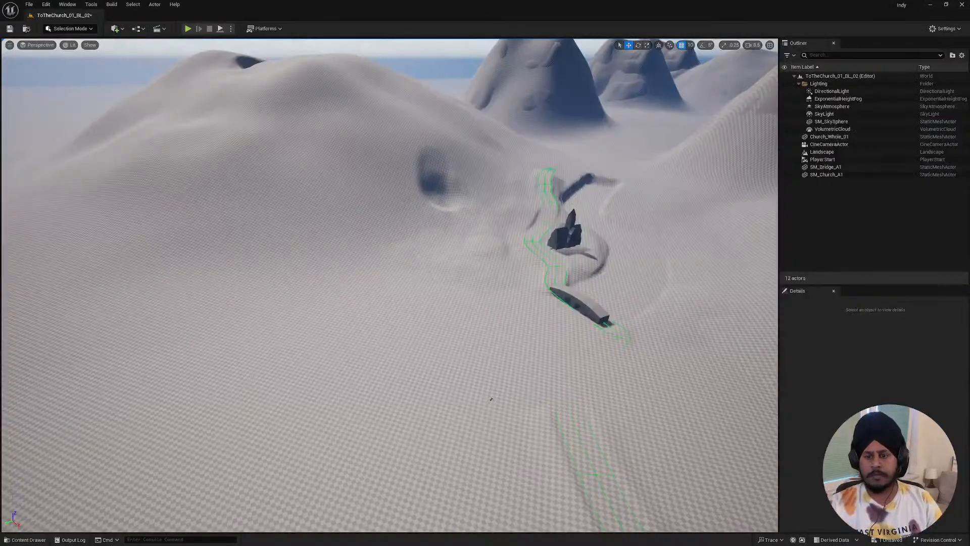
{"action": "left_click", "coordinate": [26, 539]}
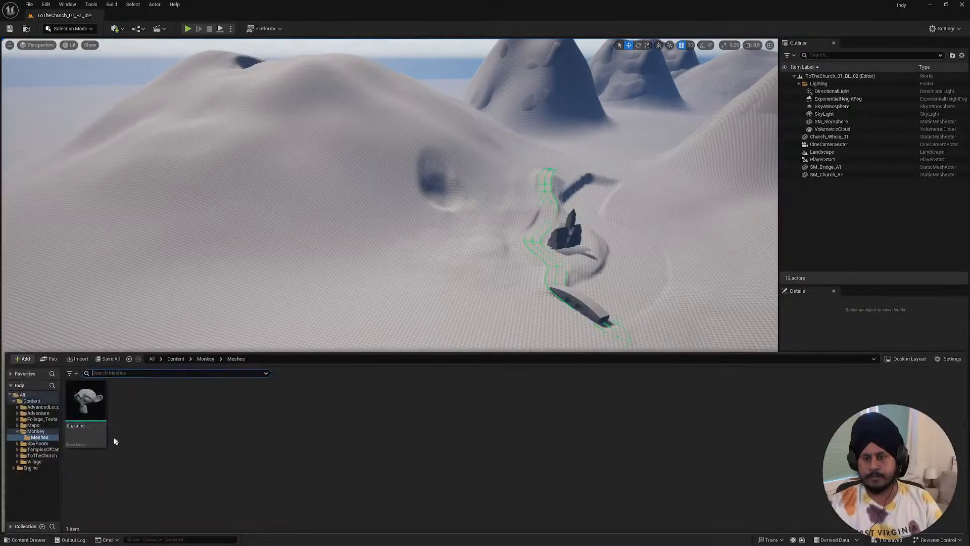
{"action": "left_click", "coordinate": [35, 431]}
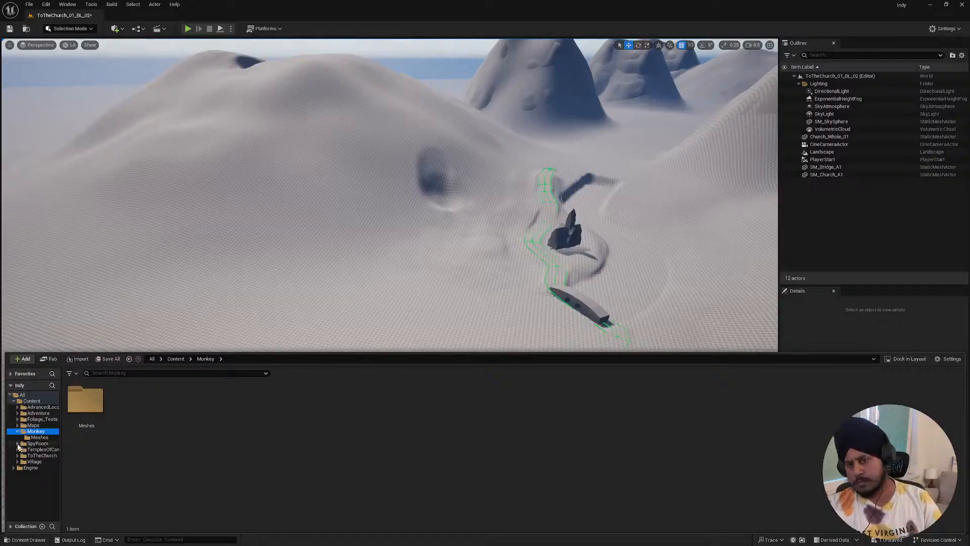
{"action": "left_click", "coordinate": [17, 432]}
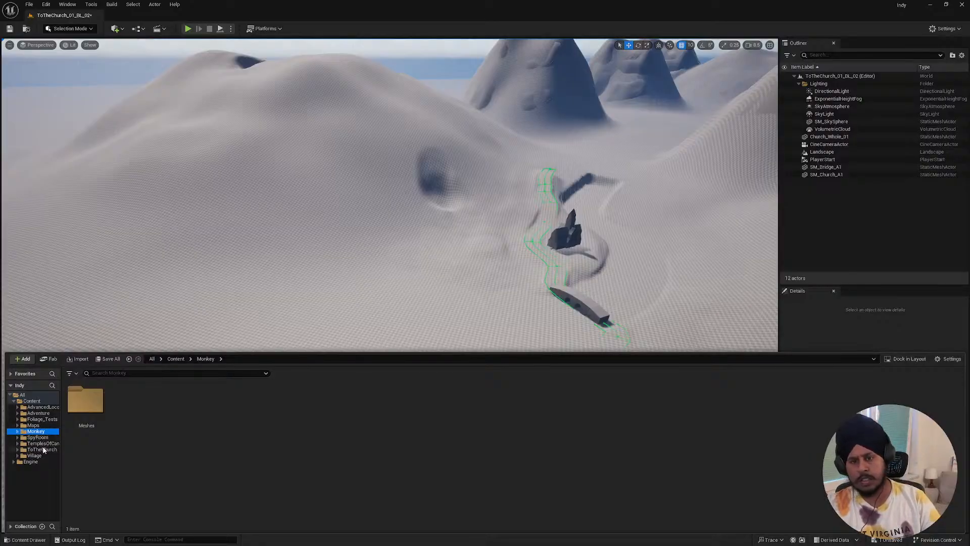
{"action": "left_click", "coordinate": [43, 450]}
{"action": "double_click", "coordinate": [88, 402]}
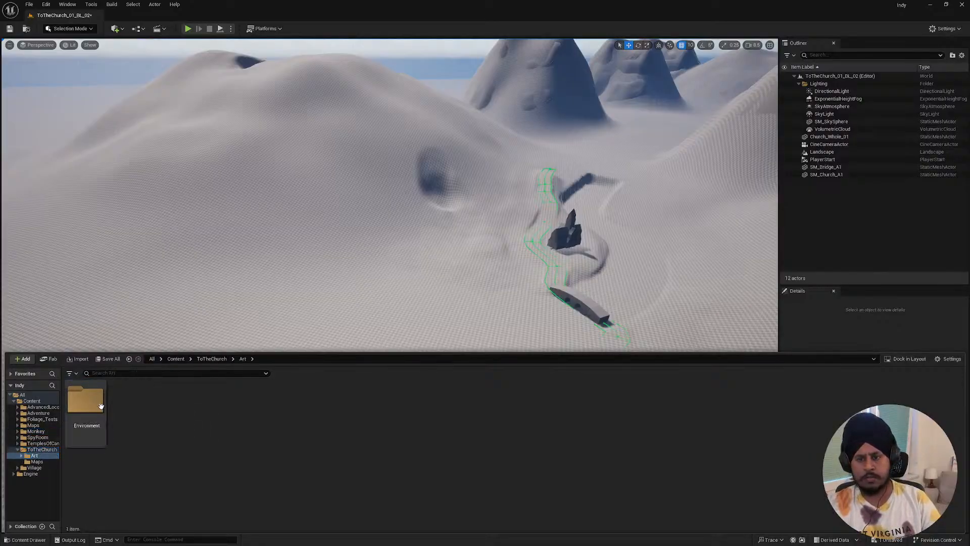
{"action": "left_click", "coordinate": [98, 404]}
{"action": "left_click", "coordinate": [124, 413]}
{"action": "left_click", "coordinate": [95, 401]}
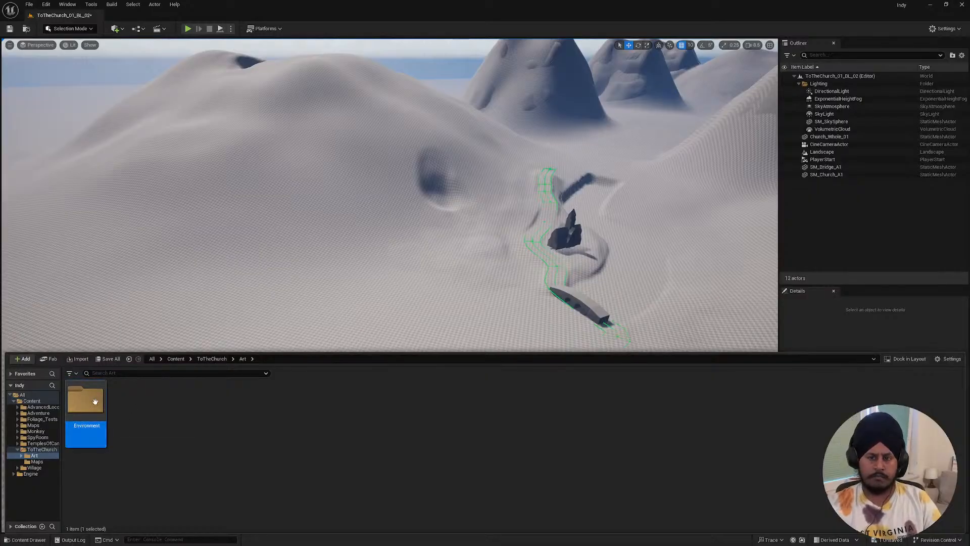
{"action": "double_click", "coordinate": [94, 401]}
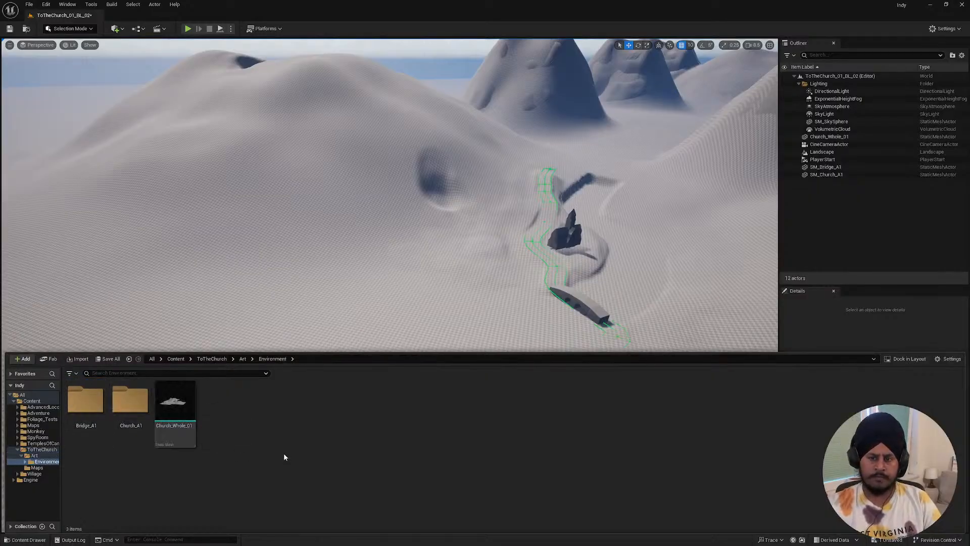
{"action": "left_click", "coordinate": [243, 359]}
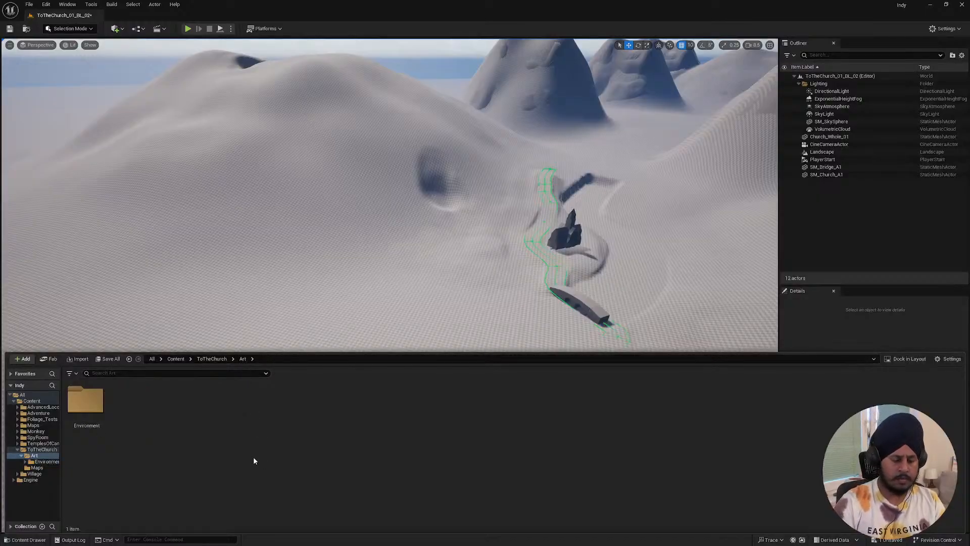
- Create a Biome folder in Art with a Rocks folder inside it, and open the Rocks folder
{"action": "key", "text": "ctrl+shift+n"}
{"action": "type", "text": "Biome"}
{"action": "key", "text": "Return"}
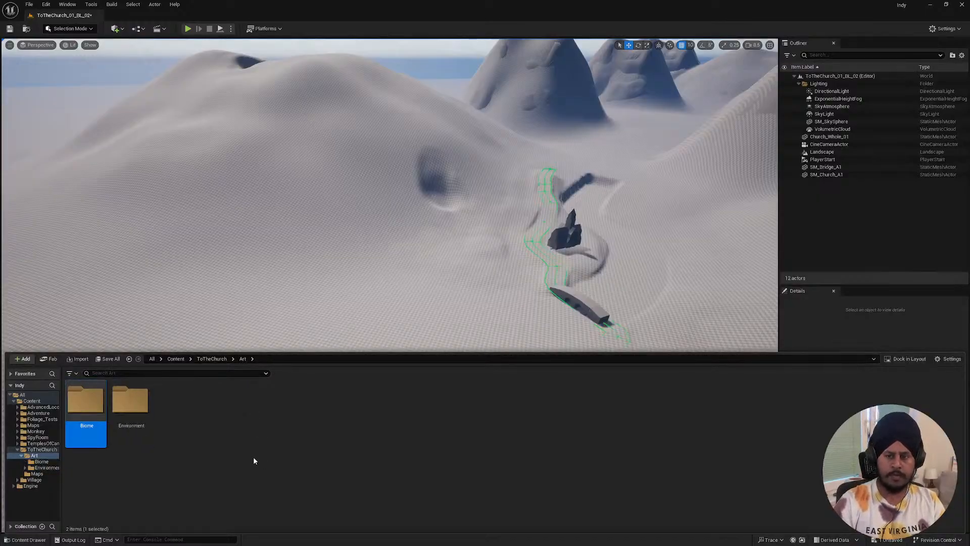
{"action": "key", "text": "Return"}
{"action": "key", "text": "ctrl+shift+n"}
{"action": "type", "text": "Rocks\\"}
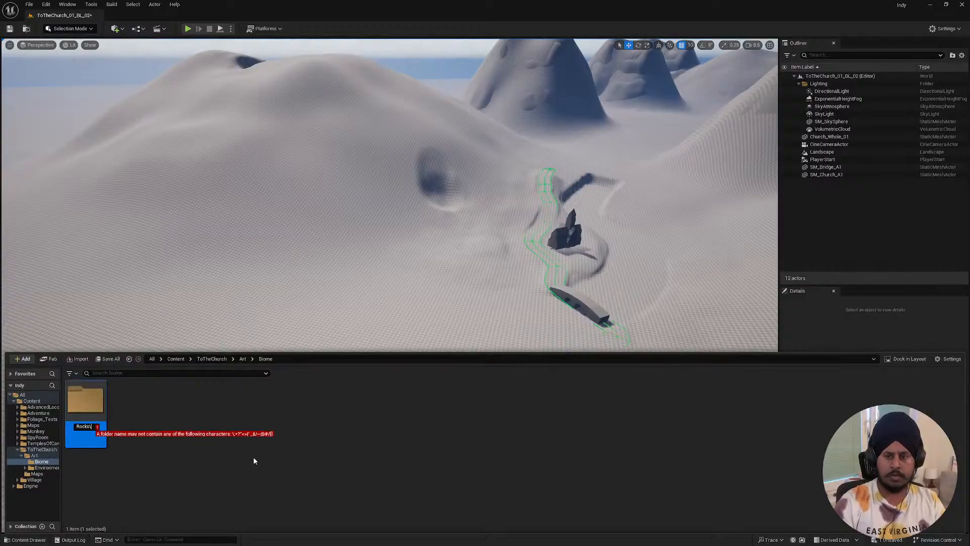
{"action": "key", "text": "Return"}
{"action": "key", "text": "Return"}
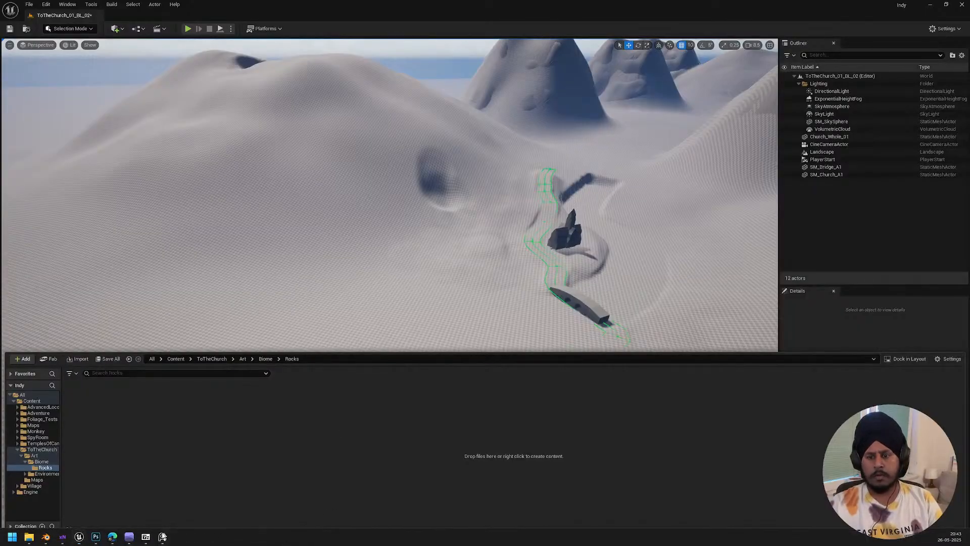
- Switch to VUE, close its Terrain Editor without applying changes, and return to Unreal Engine
{"action": "mouse_move", "coordinate": [129, 537]}
{"action": "left_click", "coordinate": [140, 505]}
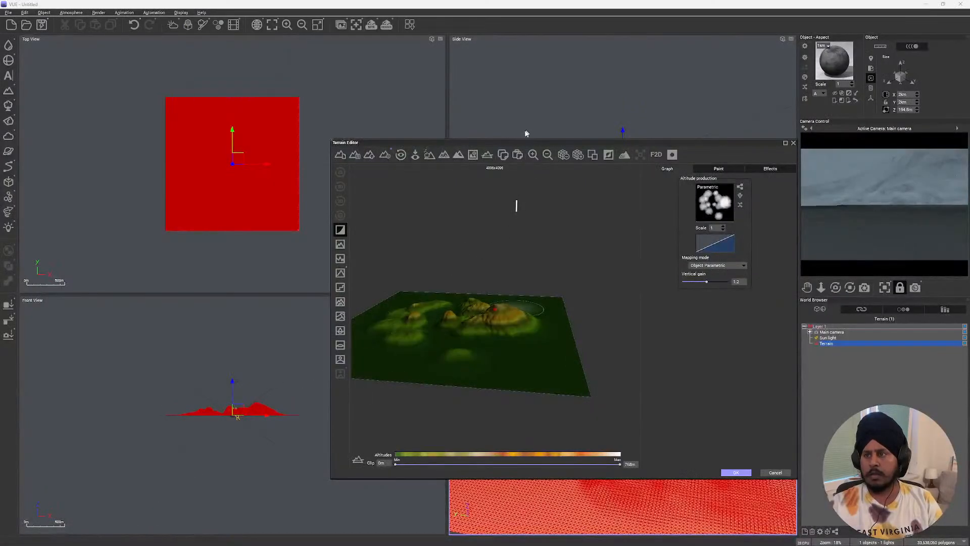
{"action": "left_click", "coordinate": [776, 472]}
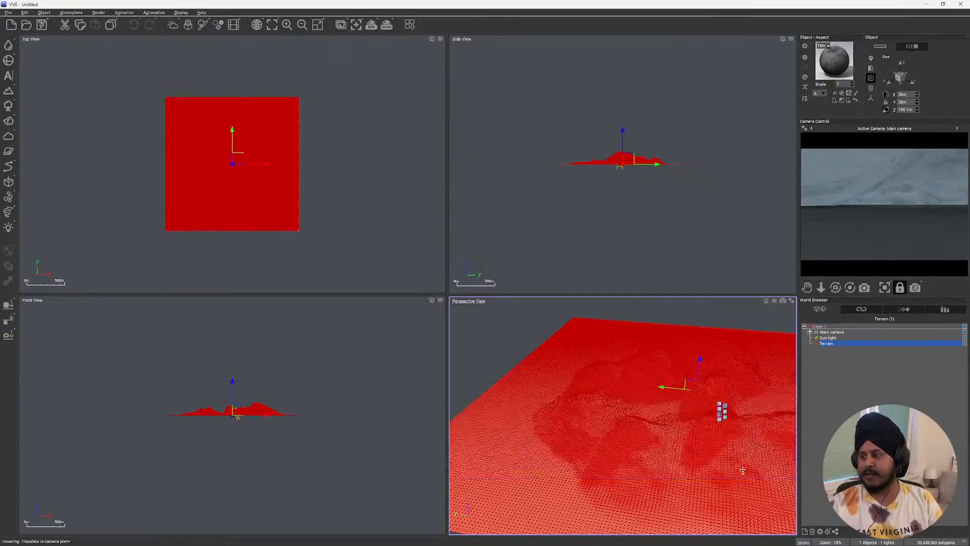
{"action": "left_click", "coordinate": [927, 4]}
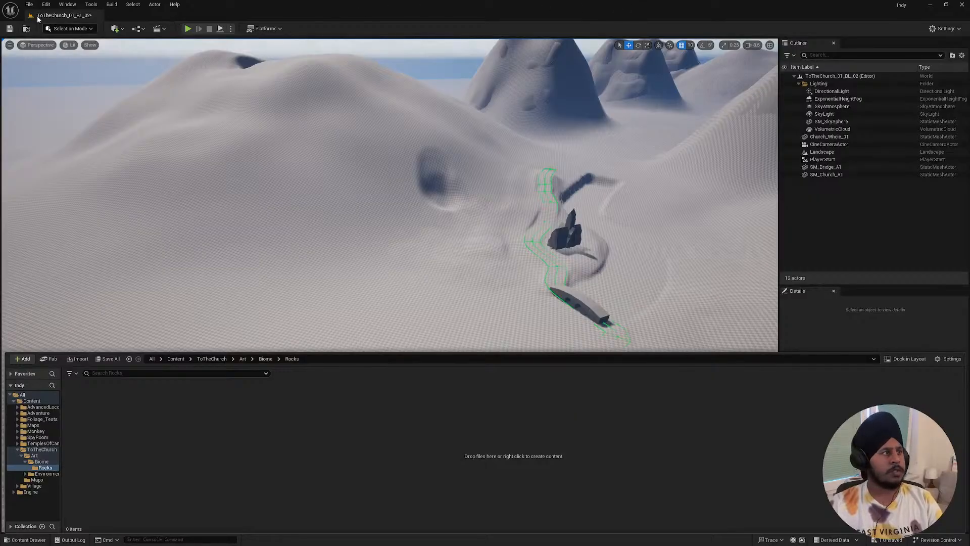
- Switch to Landscape Mode and open the settings for creating a new landscape
{"action": "left_click", "coordinate": [57, 29]}
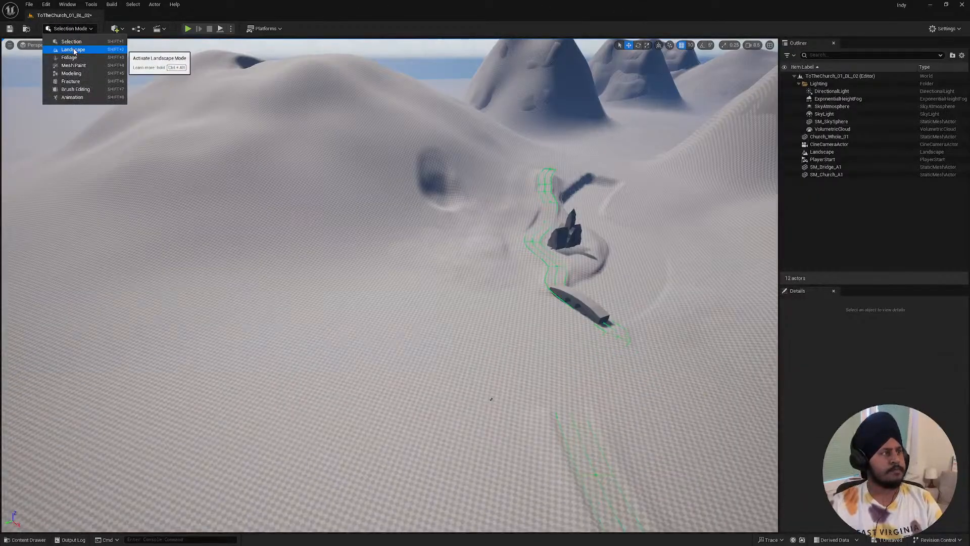
{"action": "left_click", "coordinate": [71, 50]}
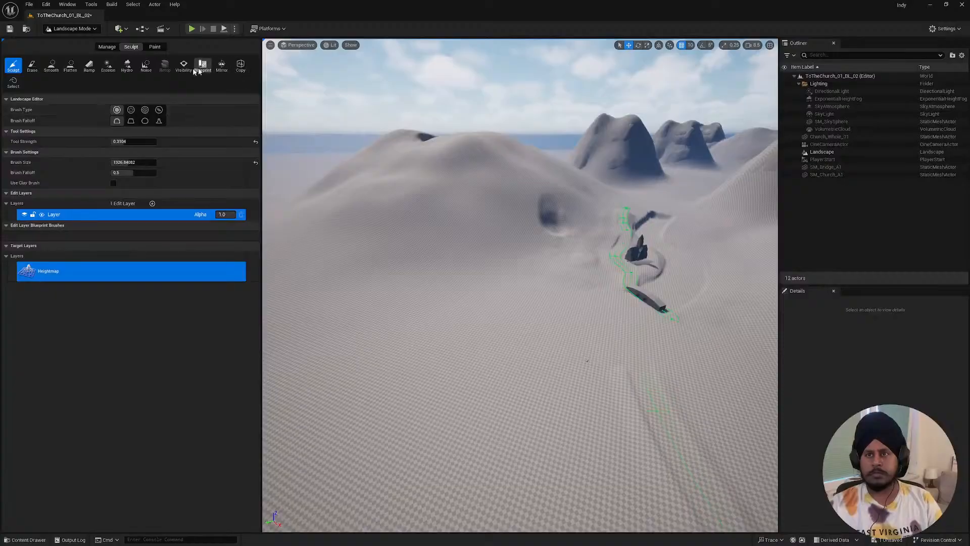
{"action": "left_click", "coordinate": [106, 47]}
{"action": "left_click", "coordinate": [13, 66]}
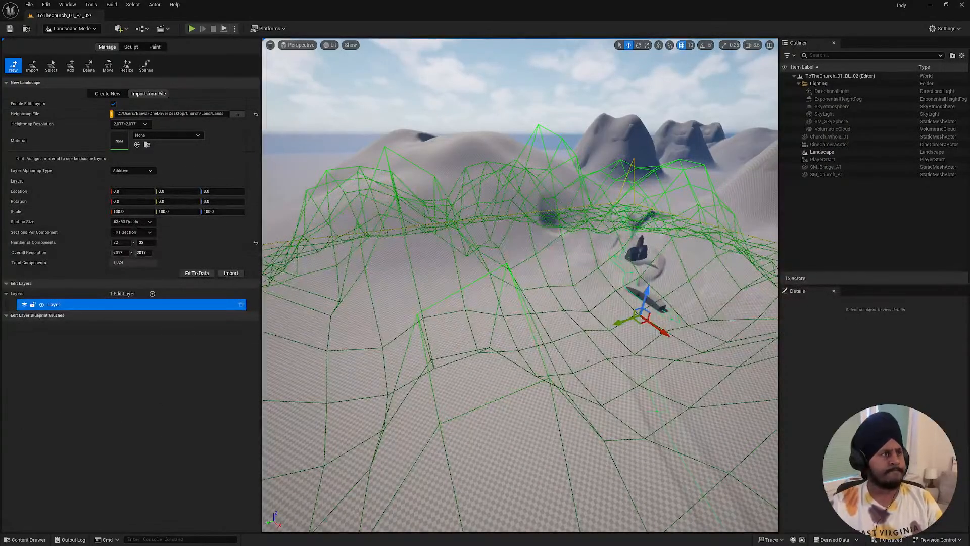
- Switch to File Explorer, shrink the Church folder window over Unreal Engine, and open the Land folder
{"action": "left_click_drag", "start_coordinate": [519, 545], "coordinate": [535, 1]}
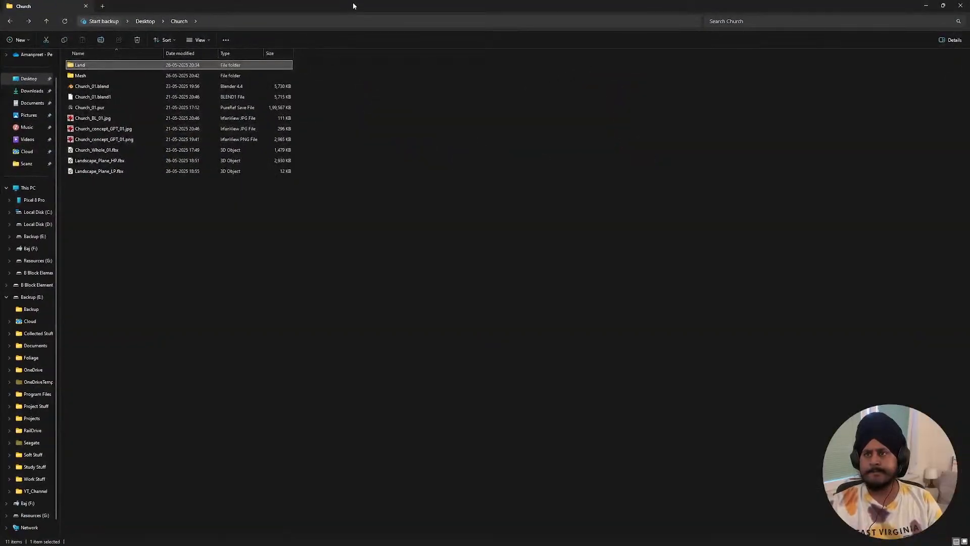
{"action": "left_click_drag", "start_coordinate": [353, 2], "coordinate": [489, 93]}
{"action": "double_click", "coordinate": [329, 158]}
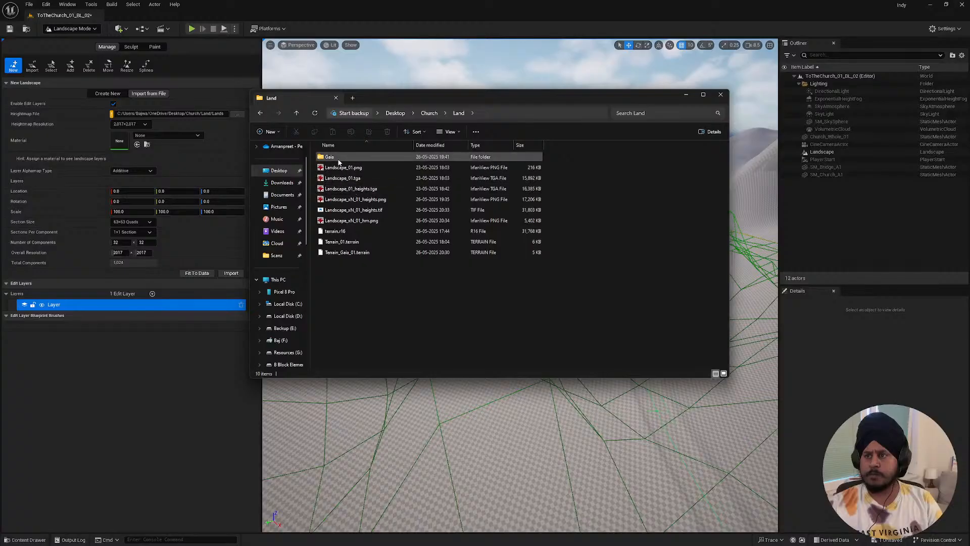
- Look through the landscape height files in the Land folder and preview Landscape_01.tga
{"action": "left_click", "coordinate": [351, 211]}
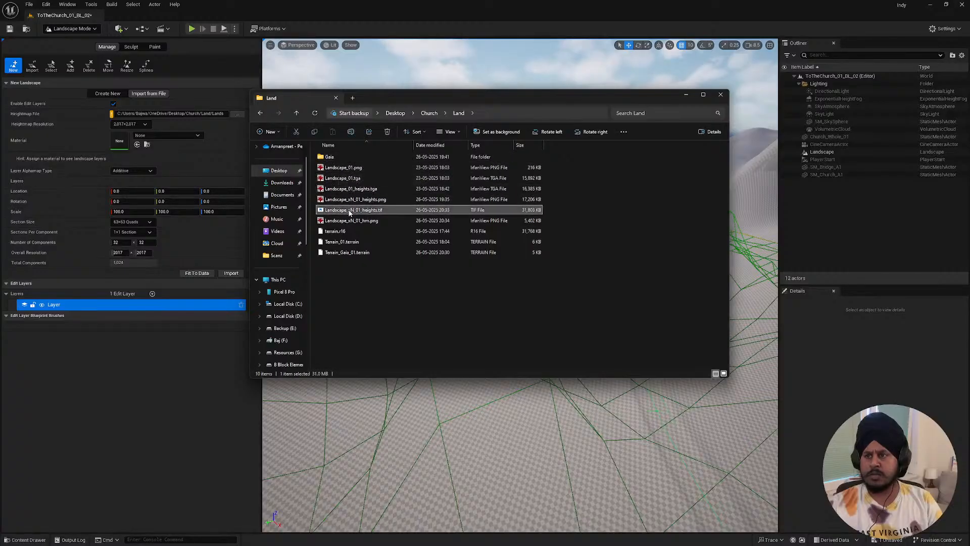
{"action": "left_click", "coordinate": [348, 222]}
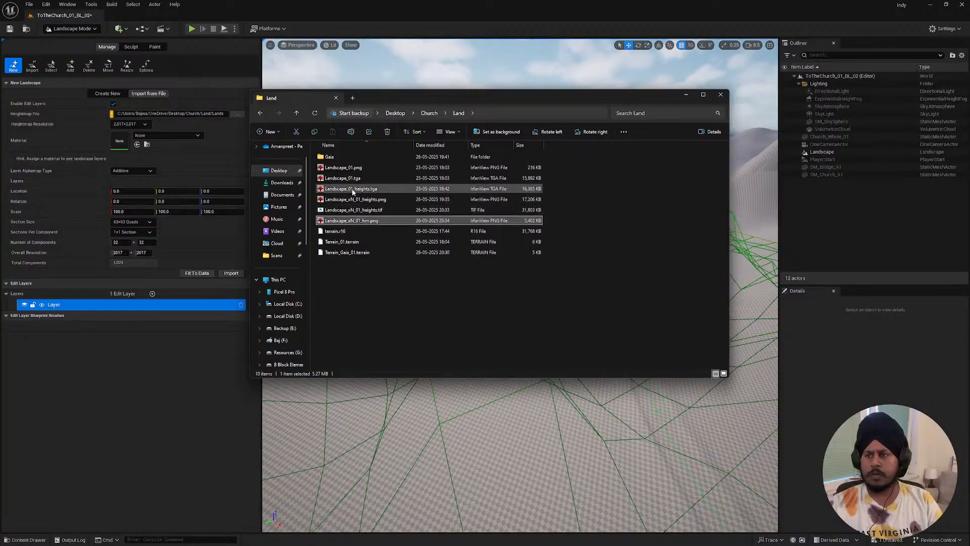
{"action": "left_click", "coordinate": [350, 190]}
{"action": "left_click", "coordinate": [348, 180]}
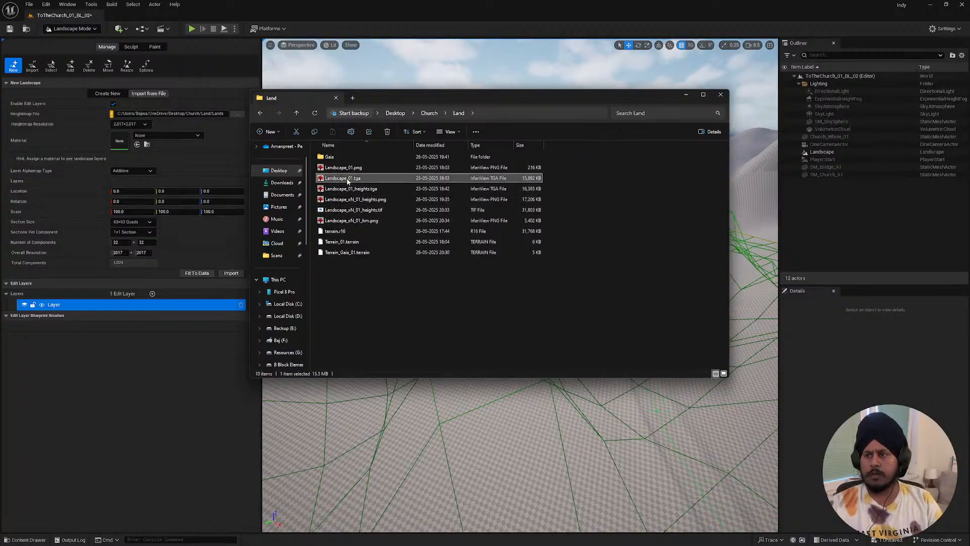
{"action": "double_click", "coordinate": [347, 179]}
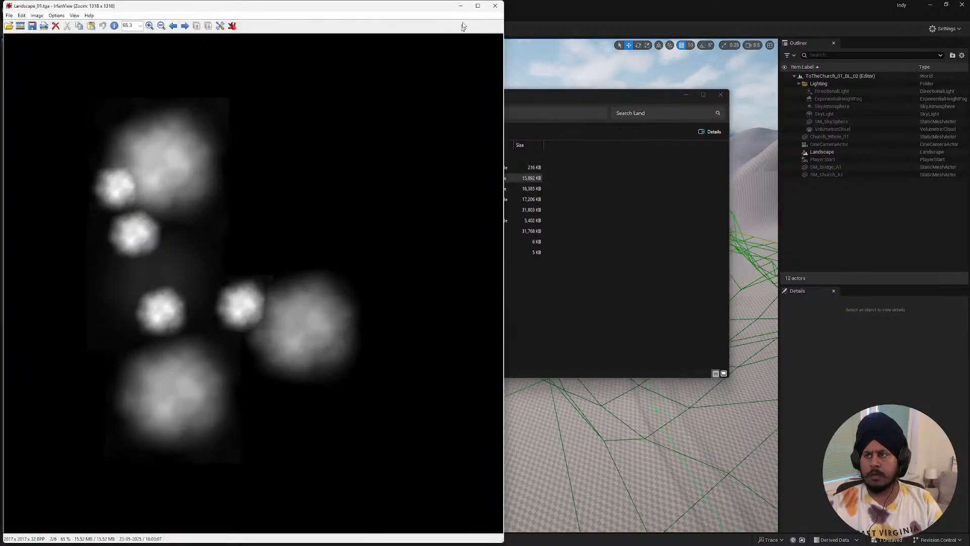
{"action": "left_click", "coordinate": [495, 6]}
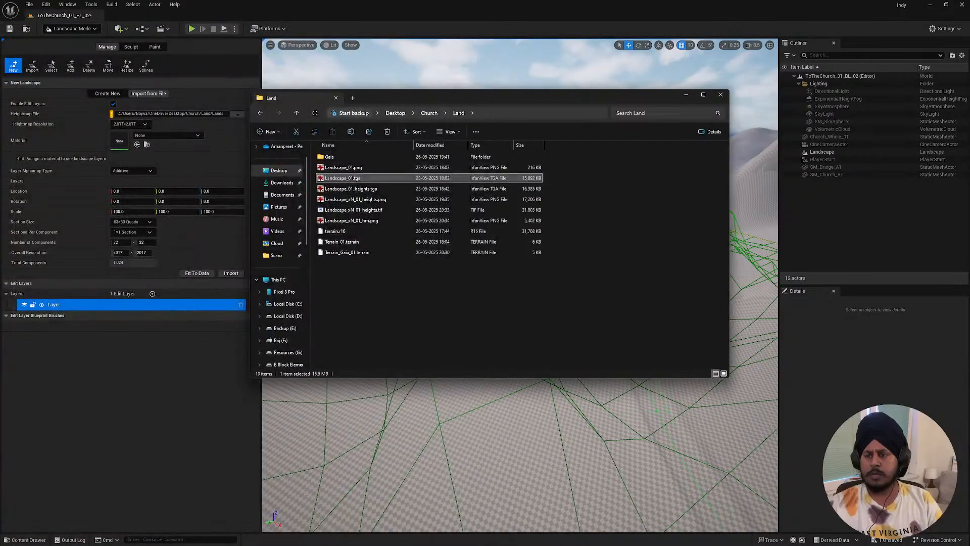
- Switch to VUE, open the terrain in the Terrain Editor, and bring up the Terrains section of its export options
{"action": "left_click", "coordinate": [130, 537]}
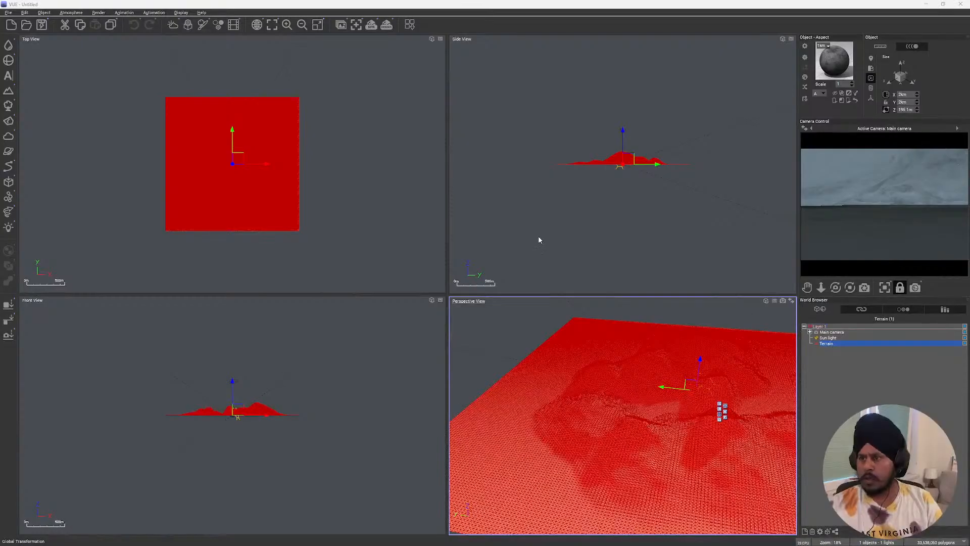
{"action": "key", "text": "ctrl+e"}
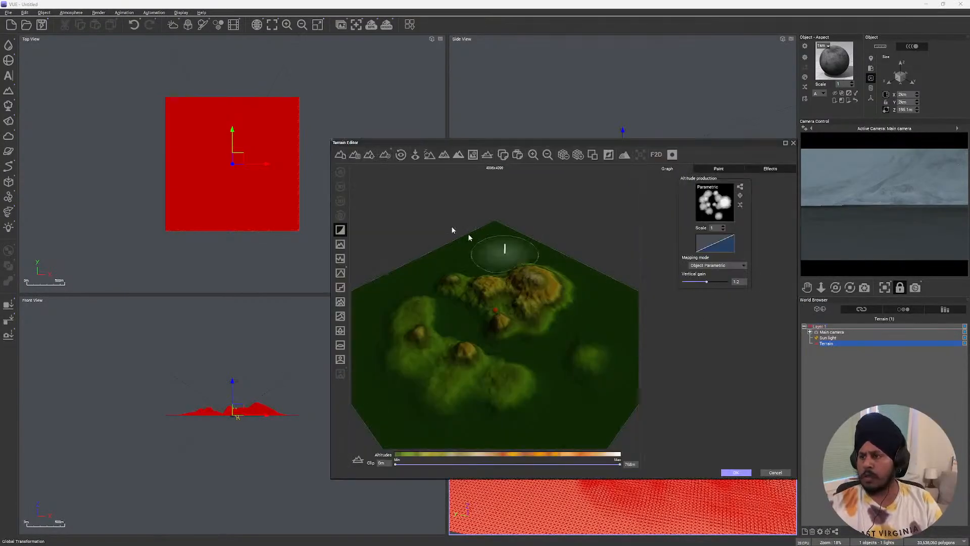
{"action": "left_click", "coordinate": [369, 155]}
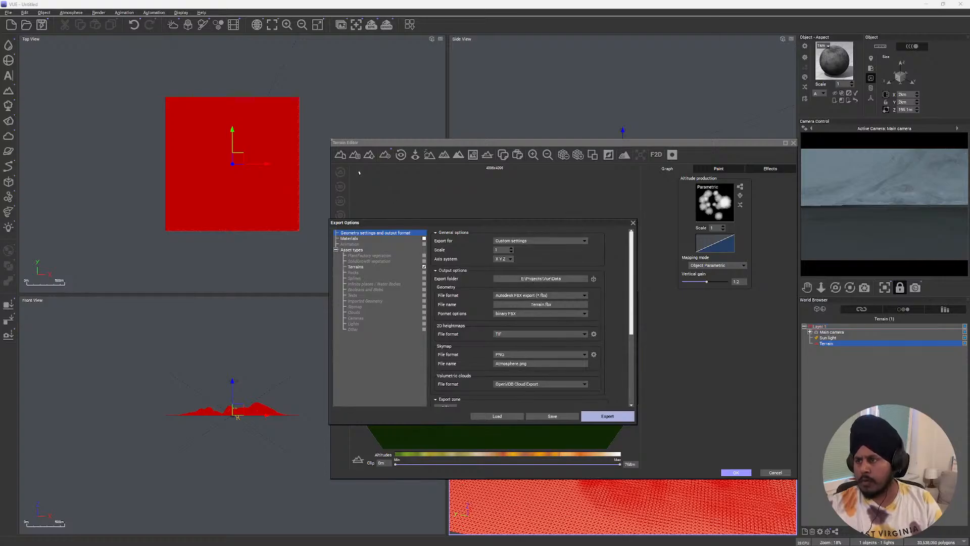
{"action": "left_click", "coordinate": [546, 279]}
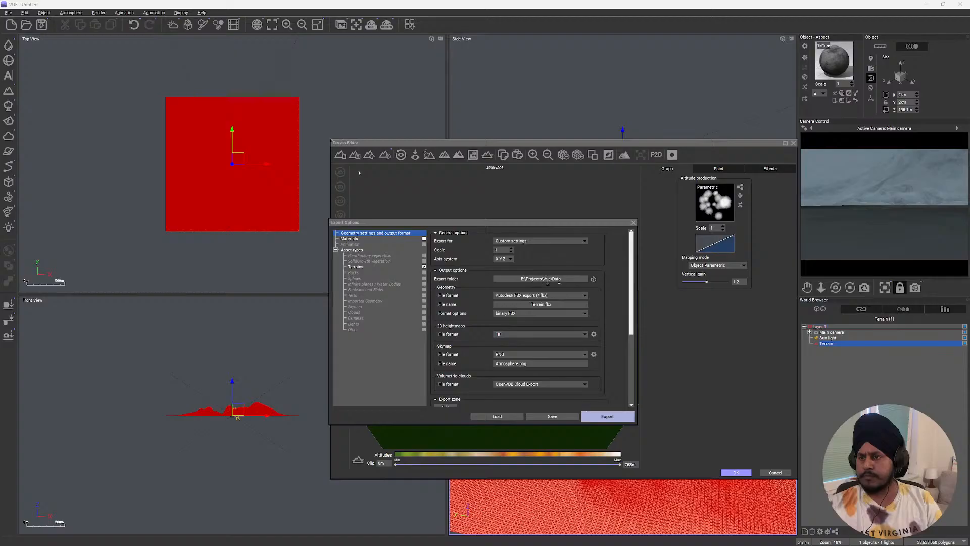
{"action": "left_click", "coordinate": [385, 268]}
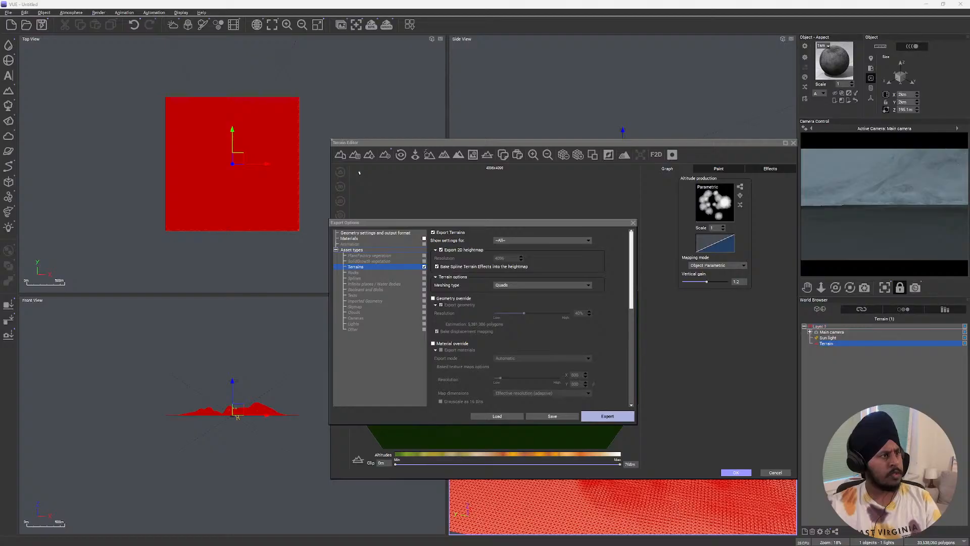
- Switch to File Explorer, create a Vue folder in Land, and put the exported Terrain.fbx and Terrain.tif in it
{"action": "key", "text": "alt+Tab"}
{"action": "left_click", "coordinate": [361, 311]}
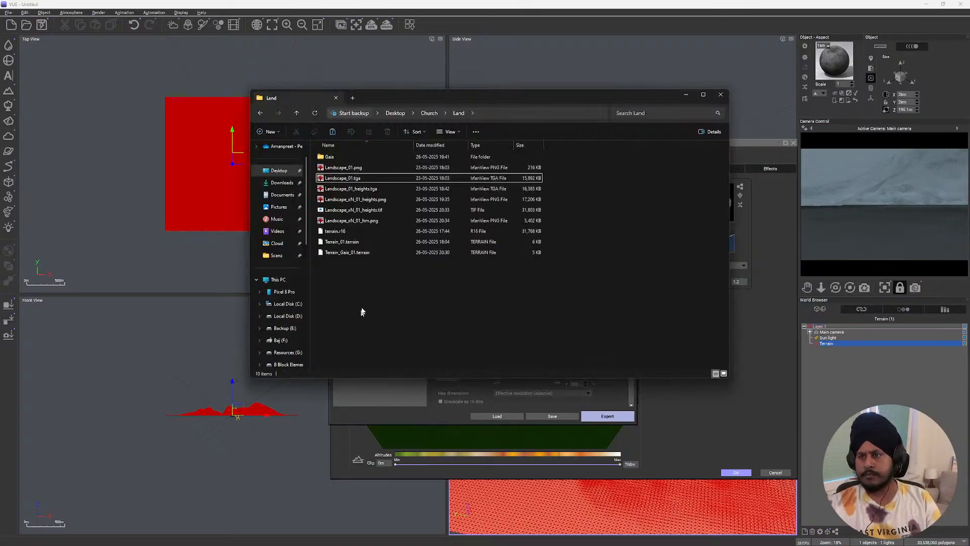
{"action": "key", "text": "ctrl+shift+n"}
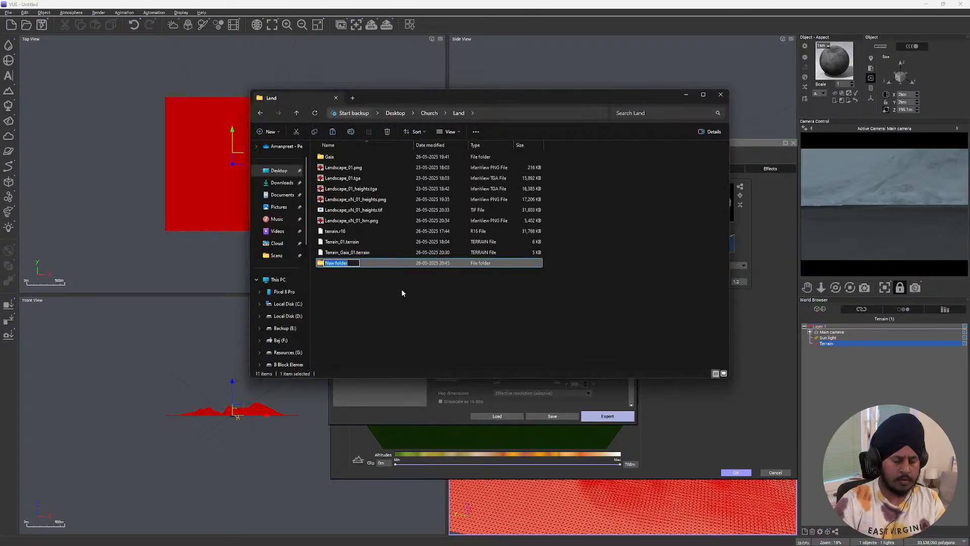
{"action": "type", "text": "Vue"}
{"action": "key", "text": "Return"}
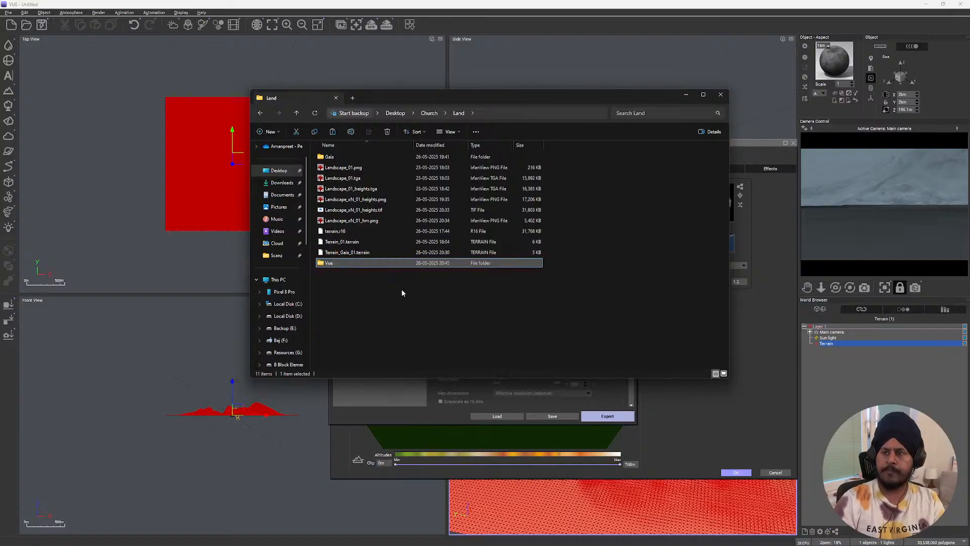
{"action": "key", "text": "Return"}
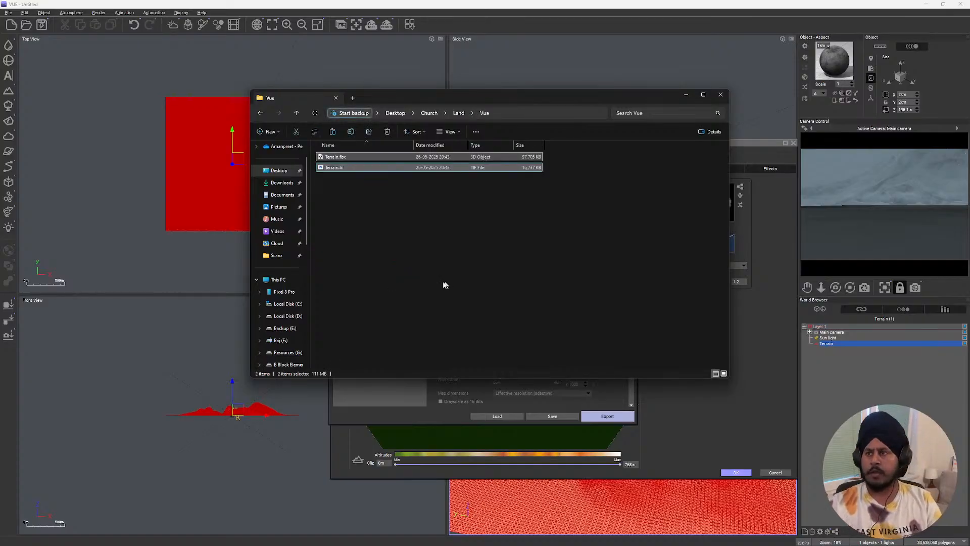
- Open Terrain.tif from the Vue folder in Photoshop
{"action": "left_click", "coordinate": [336, 167]}
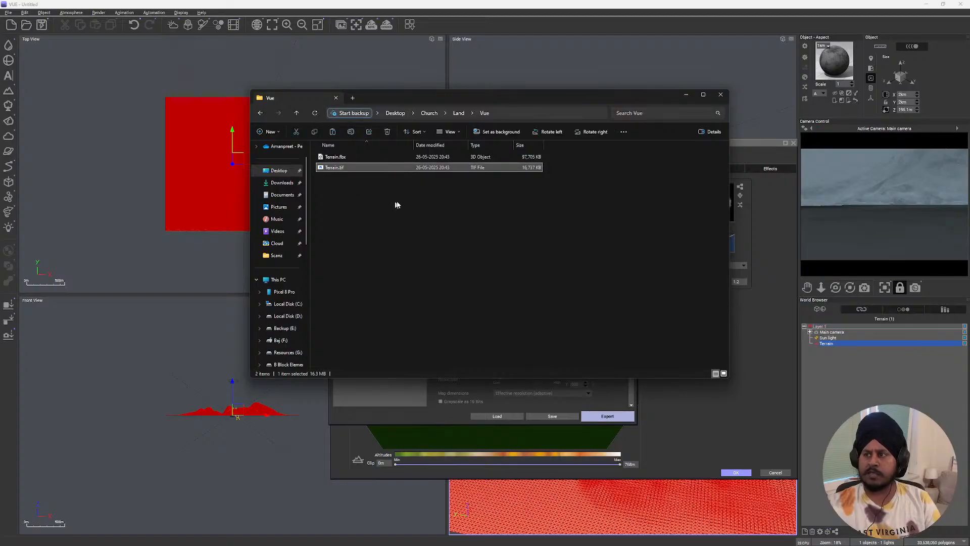
{"action": "mouse_move", "coordinate": [198, 538]}
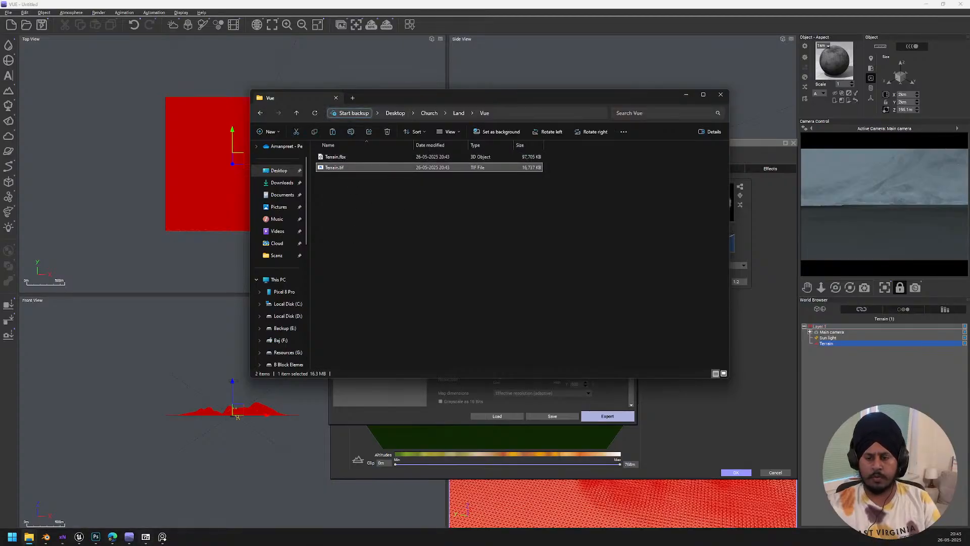
{"action": "left_click", "coordinate": [96, 537]}
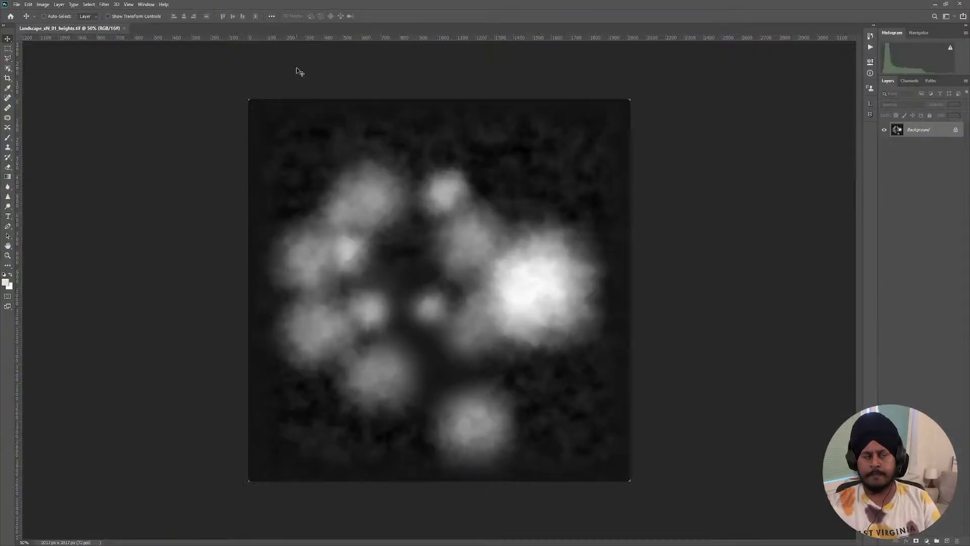
{"action": "key", "text": "alt+Tab"}
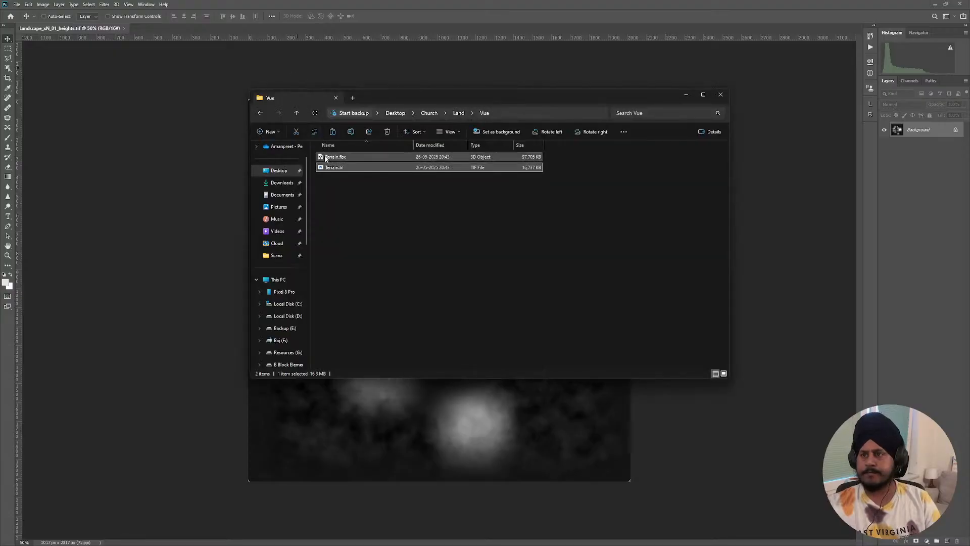
{"action": "left_click_drag", "start_coordinate": [329, 171], "coordinate": [525, 2]}
- Resize the Terrain.tif heightmap to 4033 by 4033 pixels and save it
{"action": "left_click", "coordinate": [44, 5]}
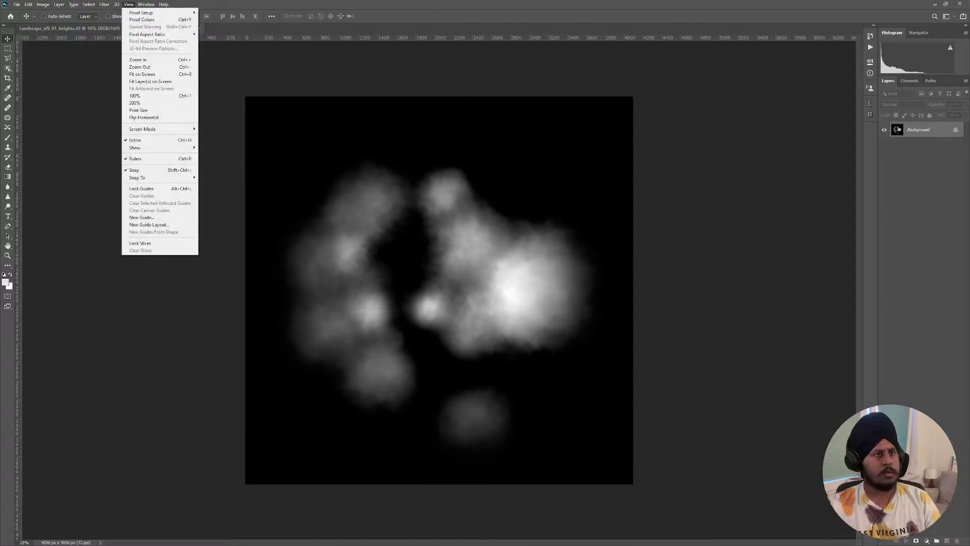
{"action": "left_click", "coordinate": [164, 36]}
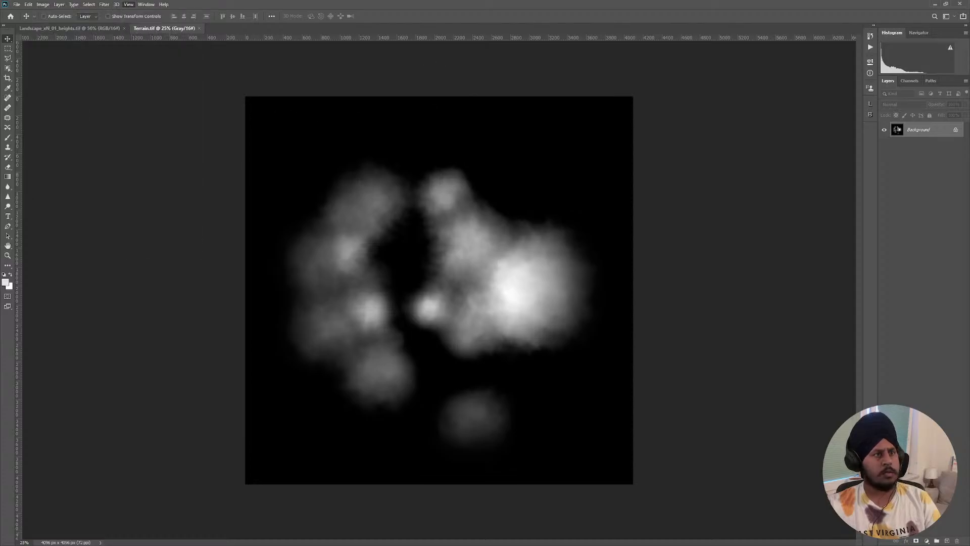
{"action": "left_click", "coordinate": [43, 4]}
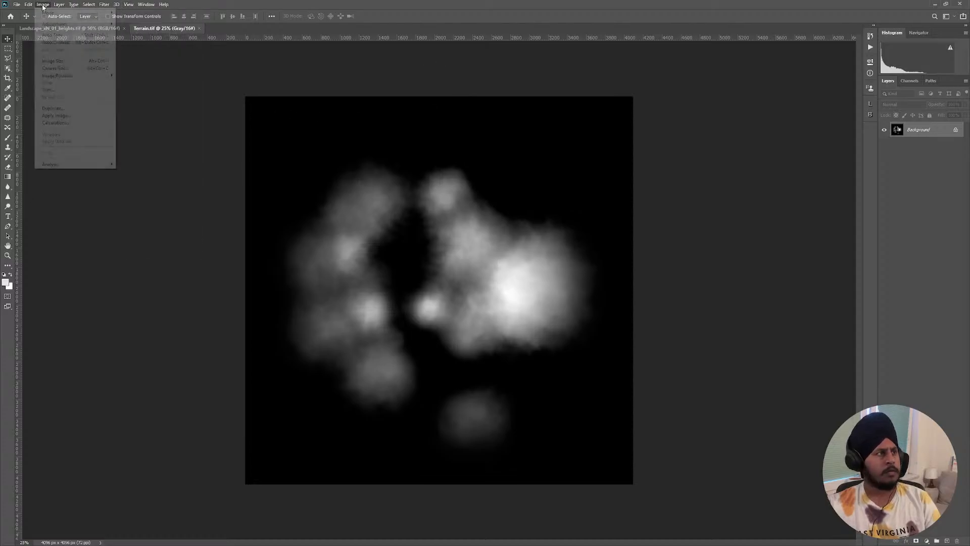
{"action": "left_click", "coordinate": [72, 62]}
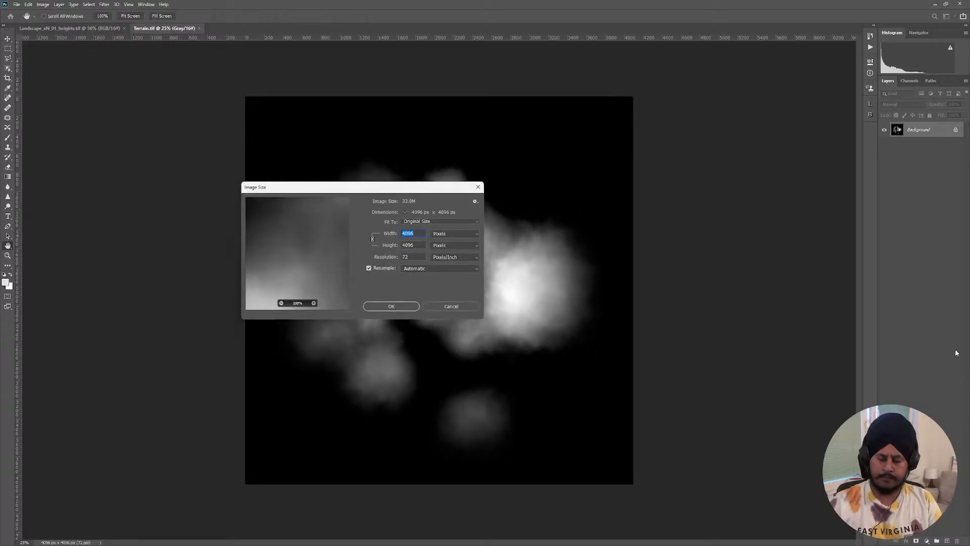
{"action": "type", "text": "4033"}
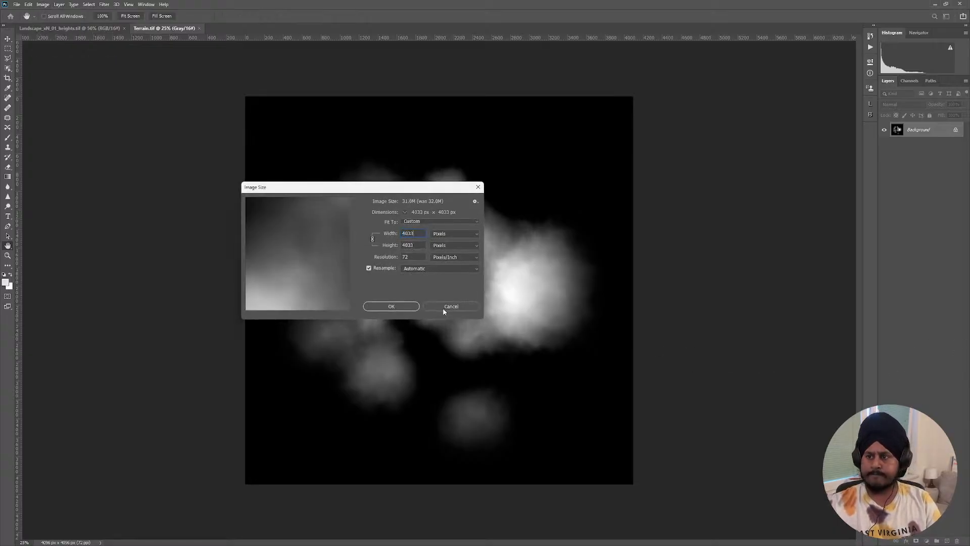
{"action": "left_click", "coordinate": [409, 306]}
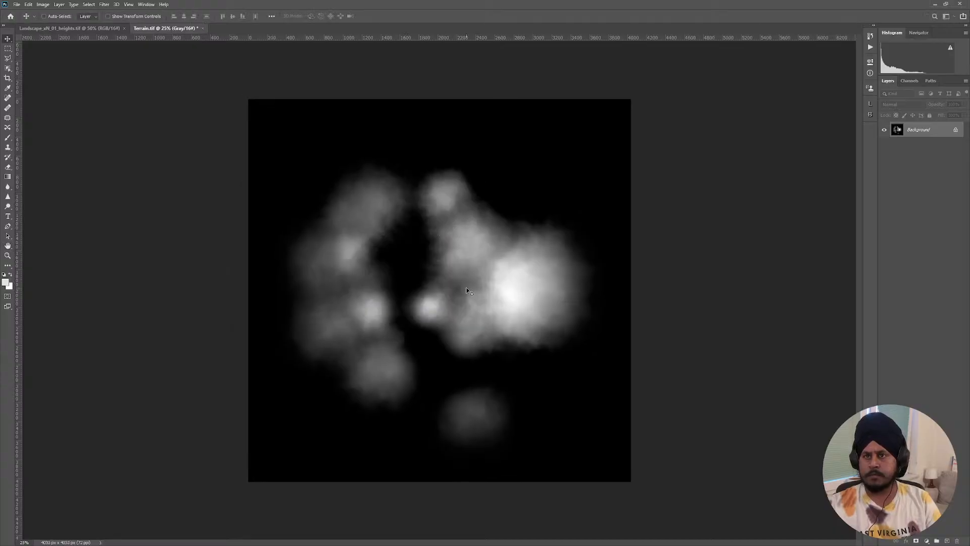
{"action": "key", "text": "v"}
{"action": "key", "text": "ctrl+s"}
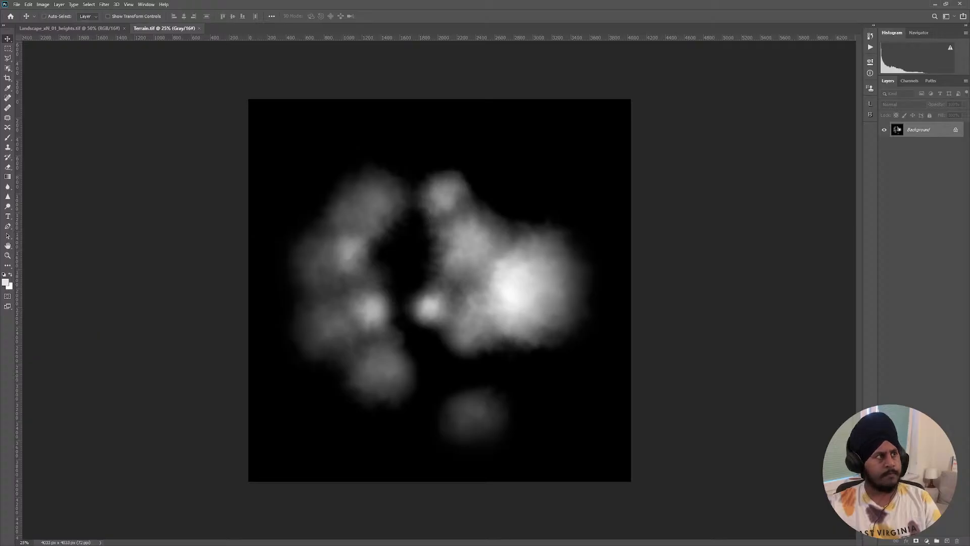
- Save the resized heightmap as a PNG named Terrain in the Vue folder
{"action": "left_click", "coordinate": [17, 4]}
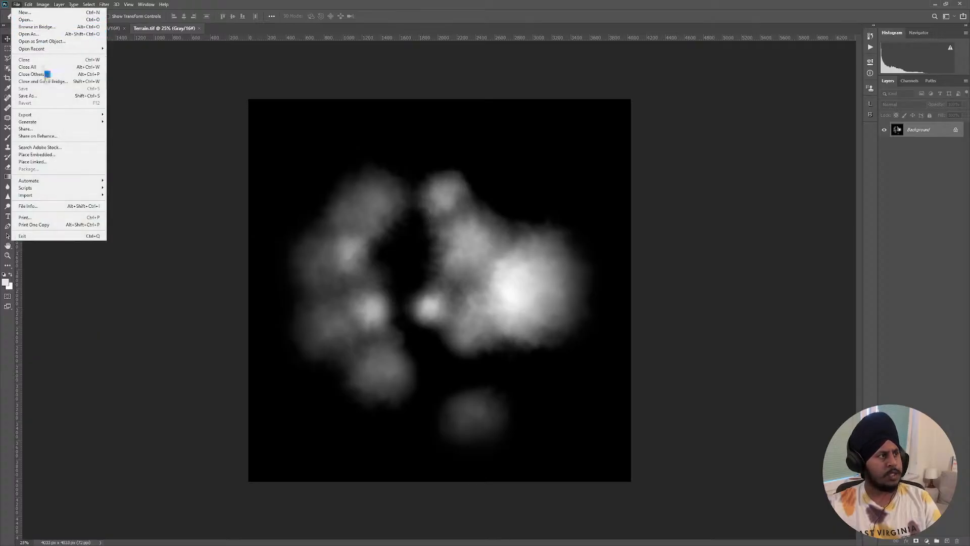
{"action": "left_click", "coordinate": [28, 95]}
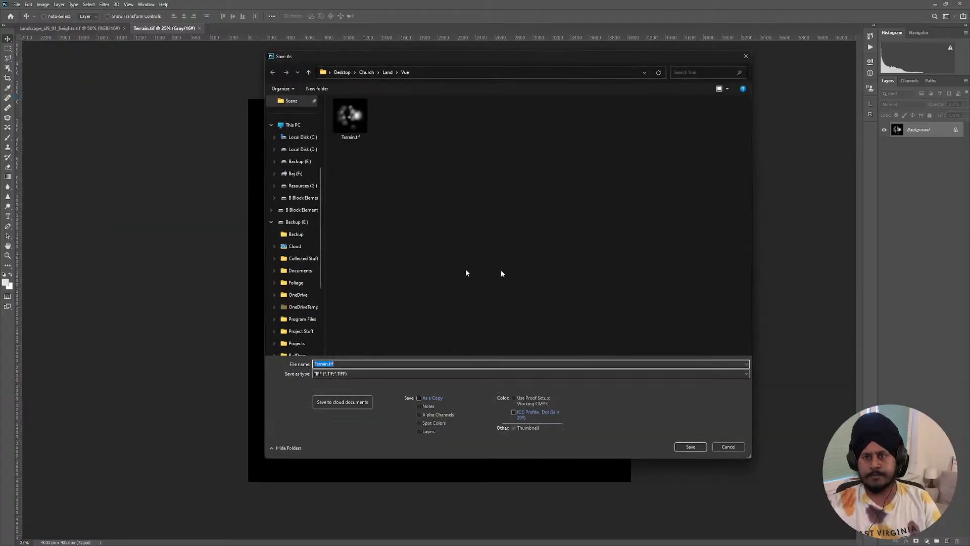
{"action": "left_click", "coordinate": [389, 374]}
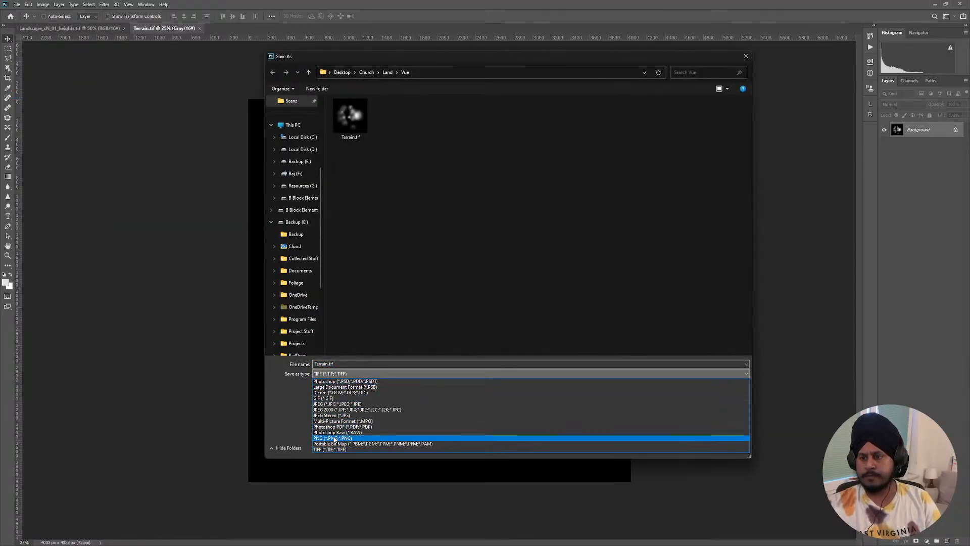
{"action": "left_click", "coordinate": [605, 437]}
{"action": "left_click", "coordinate": [690, 447]}
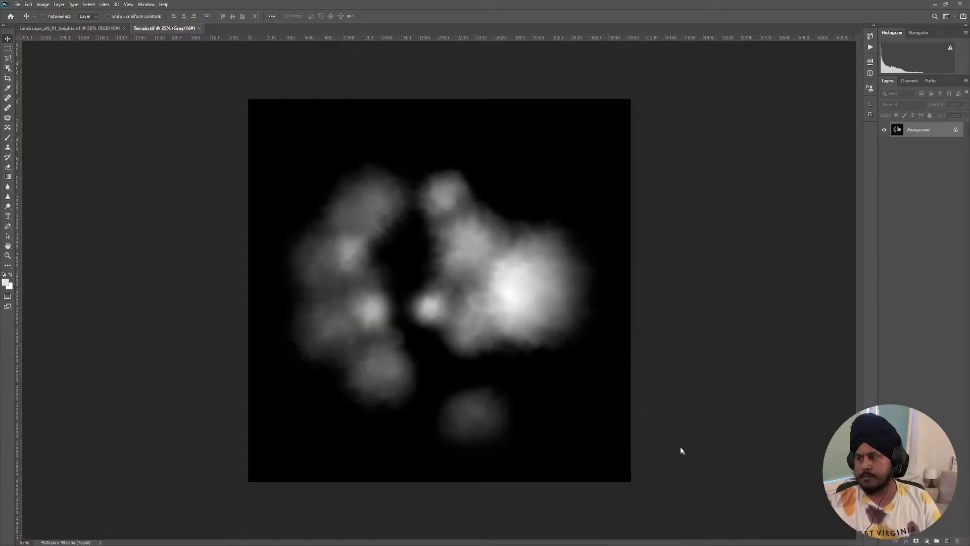
{"action": "left_click", "coordinate": [528, 165]}
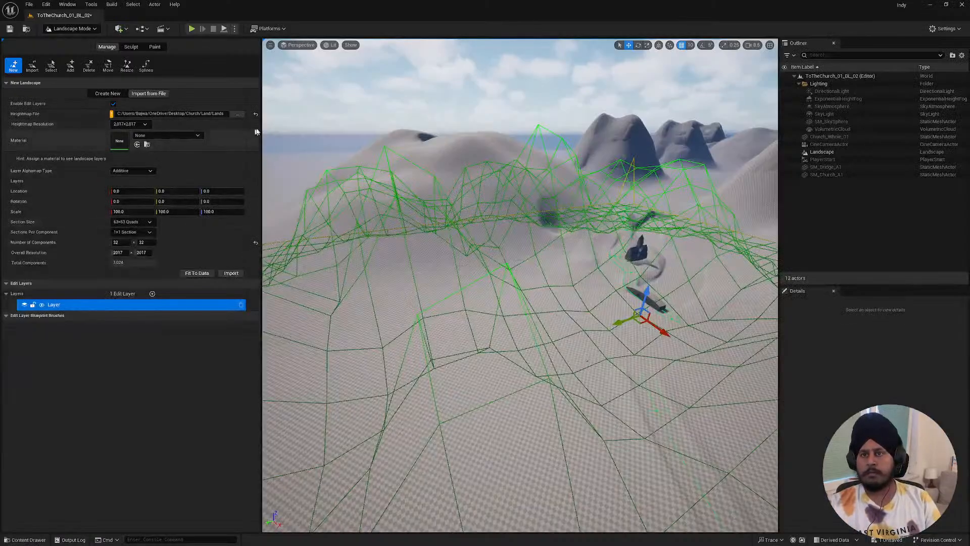
- In Unreal Engine, choose Terrain.png from the Vue folder as the heightmap file and import it as a new landscape
{"action": "left_click", "coordinate": [237, 114]}
{"action": "double_click", "coordinate": [352, 205]}
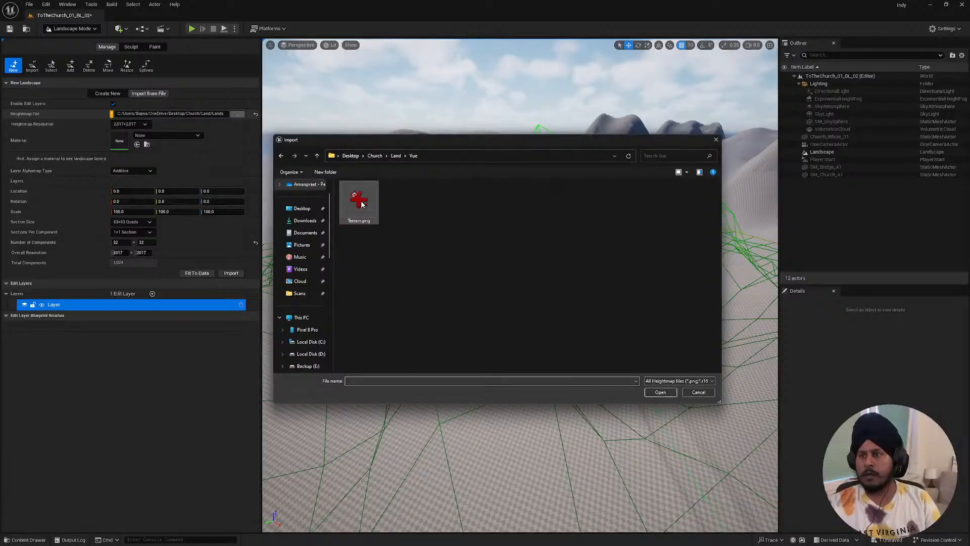
{"action": "left_click", "coordinate": [355, 201]}
{"action": "double_click", "coordinate": [355, 201]}
{"action": "right_click_drag", "start_coordinate": [521, 286], "coordinate": [538, 259]}
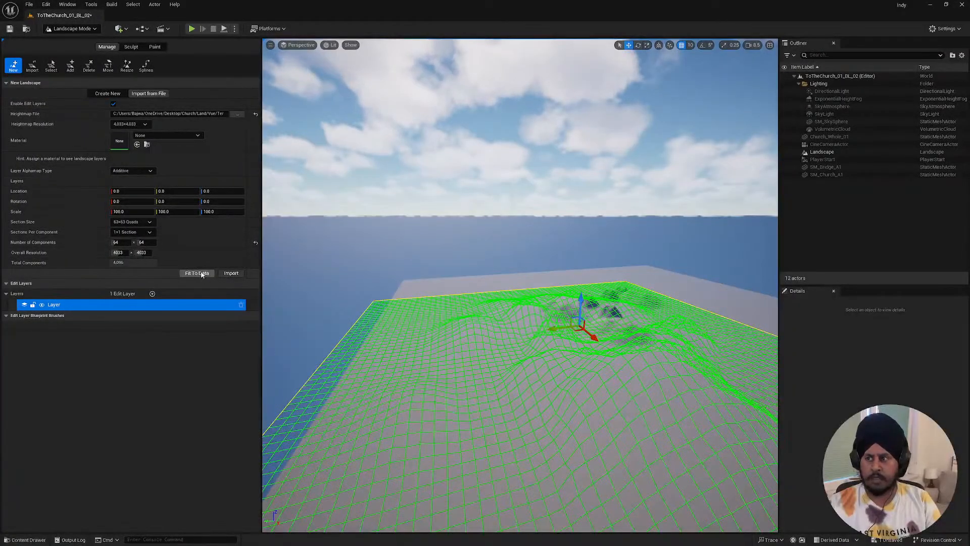
{"action": "left_click", "coordinate": [230, 274]}
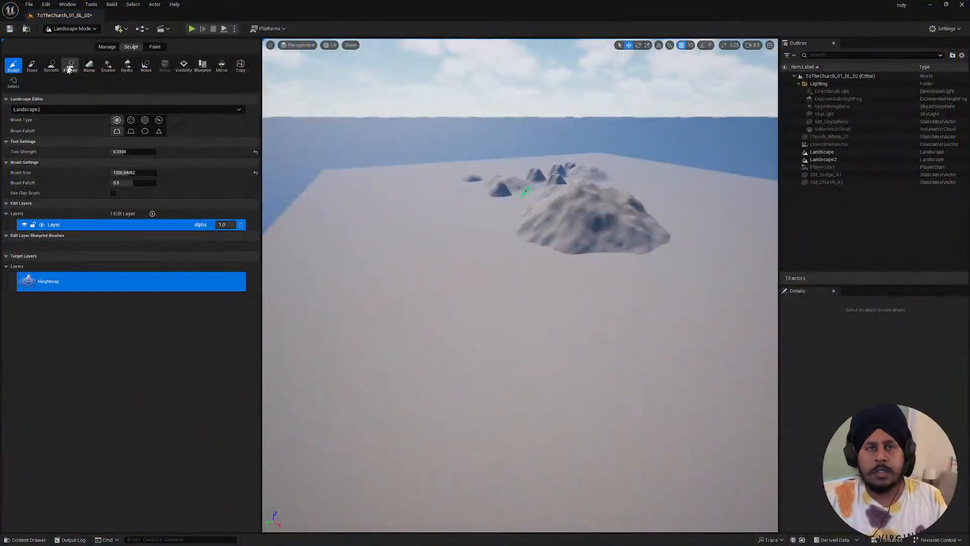
- Switch back to Selection mode and frame SM_SkySphere in the viewport
{"action": "left_click", "coordinate": [63, 29]}
{"action": "left_click", "coordinate": [71, 42]}
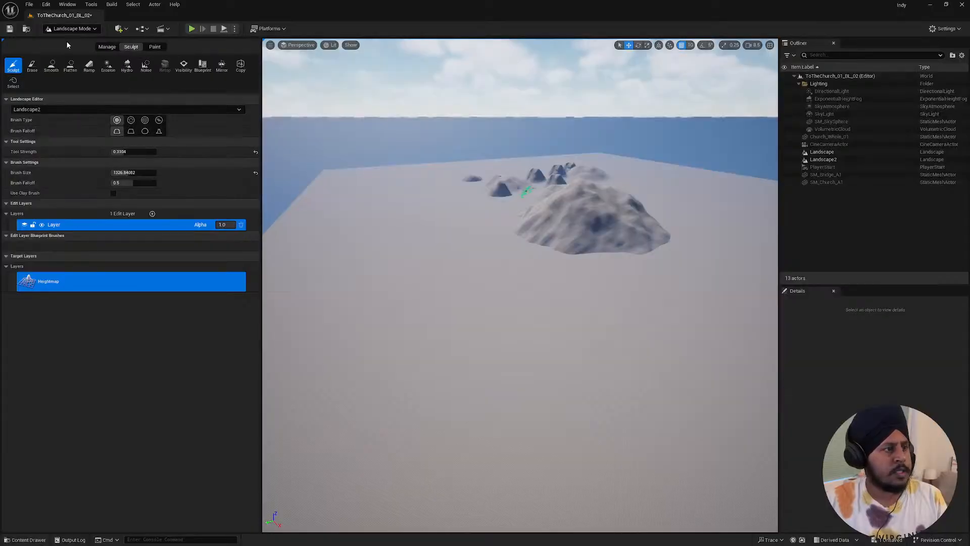
{"action": "left_click", "coordinate": [399, 143]}
{"action": "right_click_drag", "start_coordinate": [487, 176], "coordinate": [511, 193]}
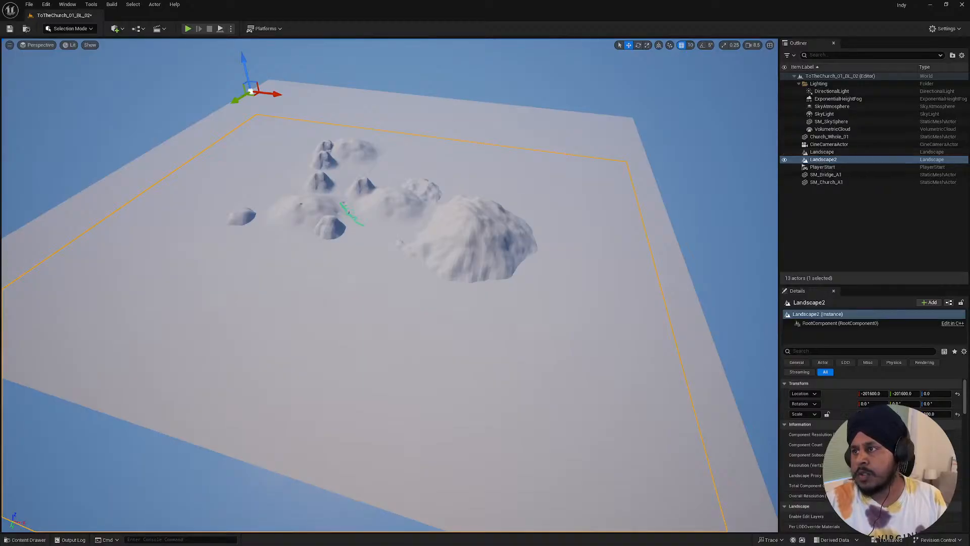
{"action": "left_click", "coordinate": [831, 122]}
{"action": "key", "text": "f"}
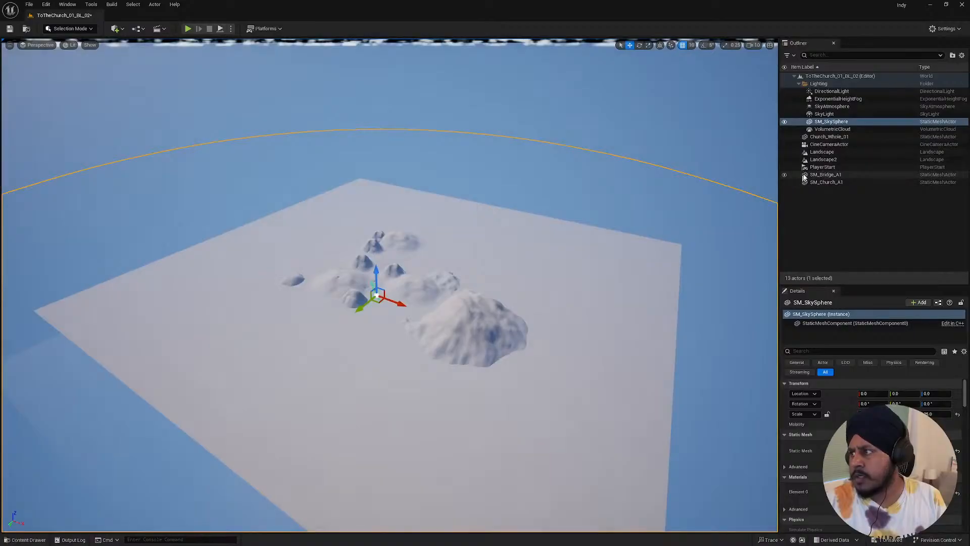
- Shift the original Landscape slightly along its X axis to about -202510
{"action": "left_click", "coordinate": [822, 152]}
{"action": "key", "text": "w"}
{"action": "right_click_drag", "start_coordinate": [525, 271], "coordinate": [524, 259]}
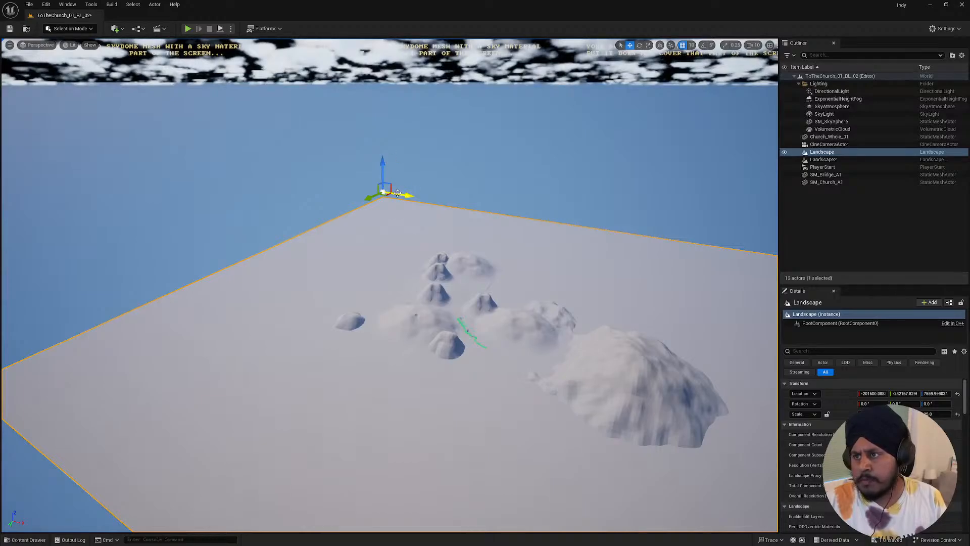
{"action": "mouse_move", "coordinate": [398, 194]}
{"action": "left_mouse_down"}
{"action": "mouse_move", "coordinate": [496, 227]}
{"action": "mouse_move", "coordinate": [323, 188]}
{"action": "mouse_move", "coordinate": [403, 208]}
{"action": "mouse_move", "coordinate": [394, 207]}
{"action": "left_mouse_up"}
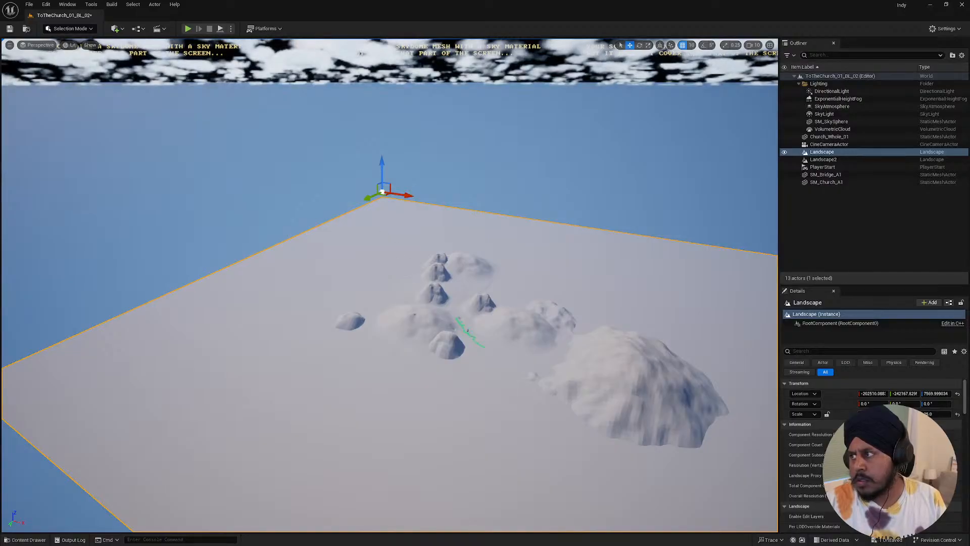
- Try raising Landscape2 to a Z location of about 54840, and undo the move
{"action": "left_click", "coordinate": [822, 160]}
{"action": "right_click_drag", "start_coordinate": [523, 320], "coordinate": [616, 313]}
{"action": "key", "text": "a"}
{"action": "key", "text": "w"}
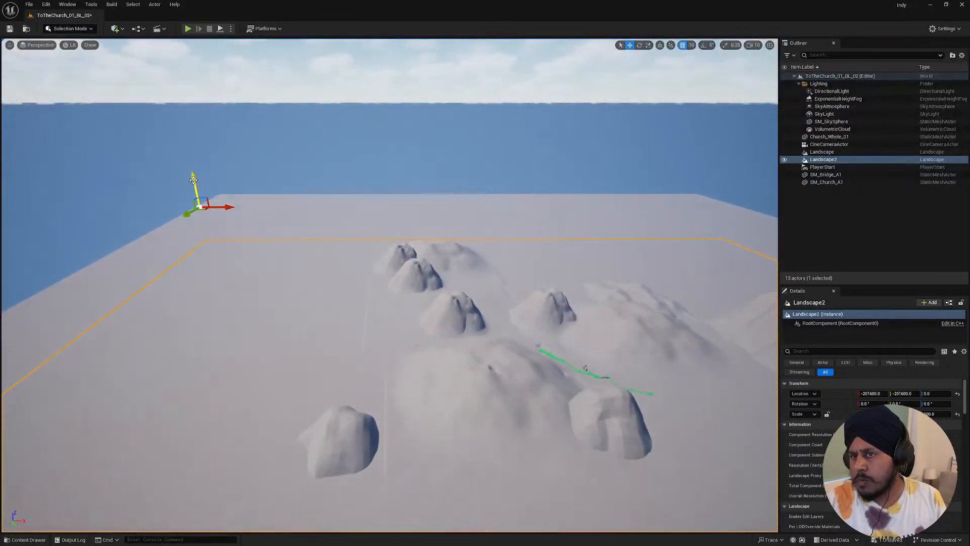
{"action": "left_click_drag", "start_coordinate": [193, 179], "coordinate": [192, 176]}
{"action": "left_click_drag", "start_coordinate": [193, 173], "coordinate": [206, 95]}
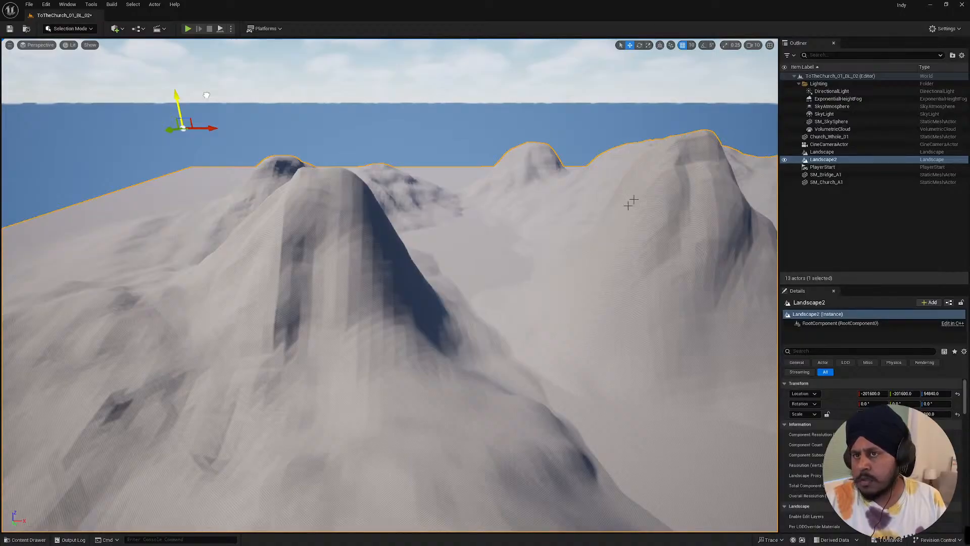
{"action": "key", "text": "ctrl+z"}
{"action": "key", "text": "s"}
{"action": "right_click_drag", "start_coordinate": [410, 243], "coordinate": [399, 256]}
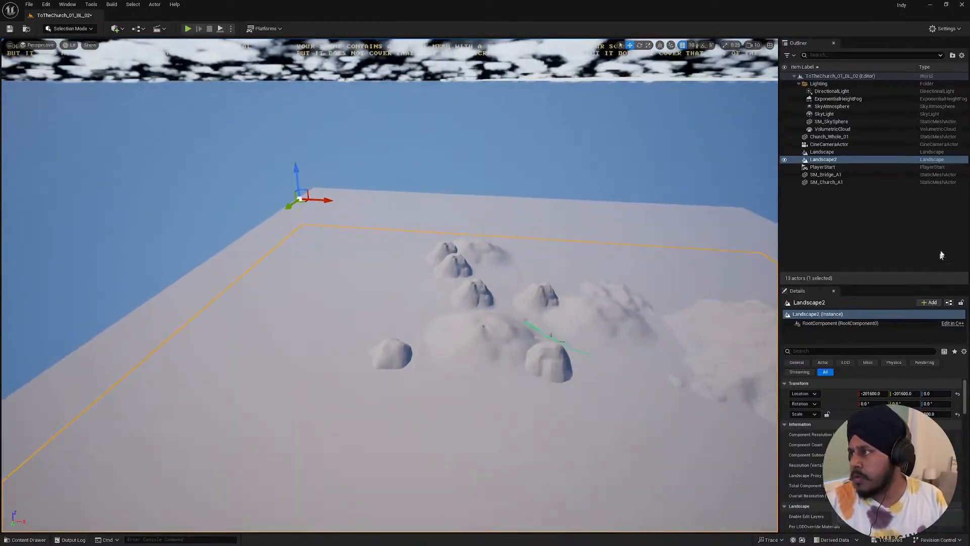
- Hide Church_Whole_01 and lower the original Landscape far below Landscape2
{"action": "left_click", "coordinate": [858, 139]}
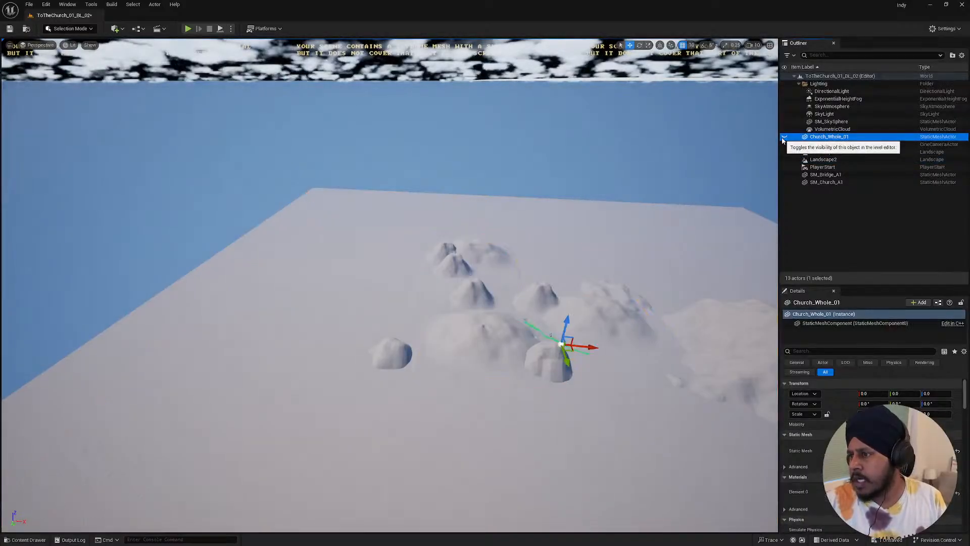
{"action": "right_click_drag", "start_coordinate": [357, 275], "coordinate": [370, 278]}
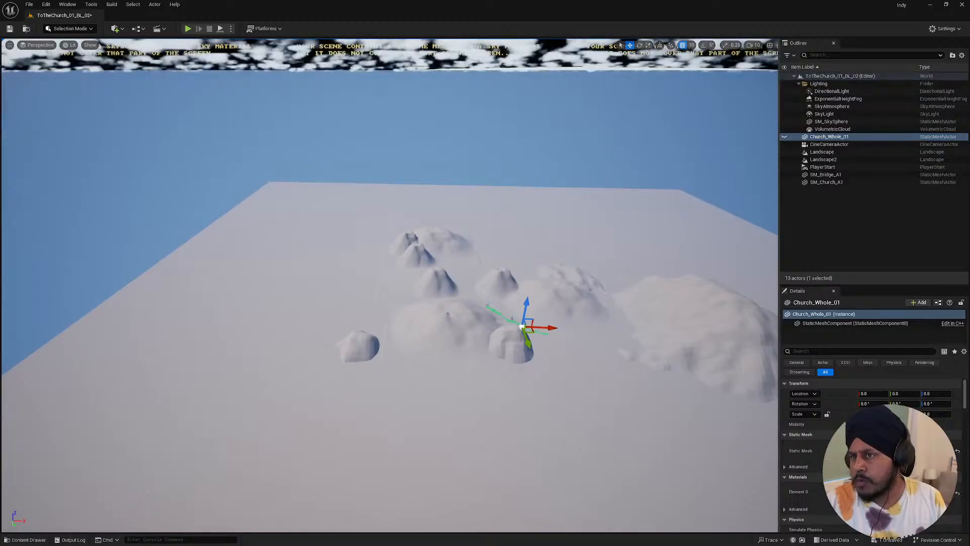
{"action": "left_click", "coordinate": [818, 152]}
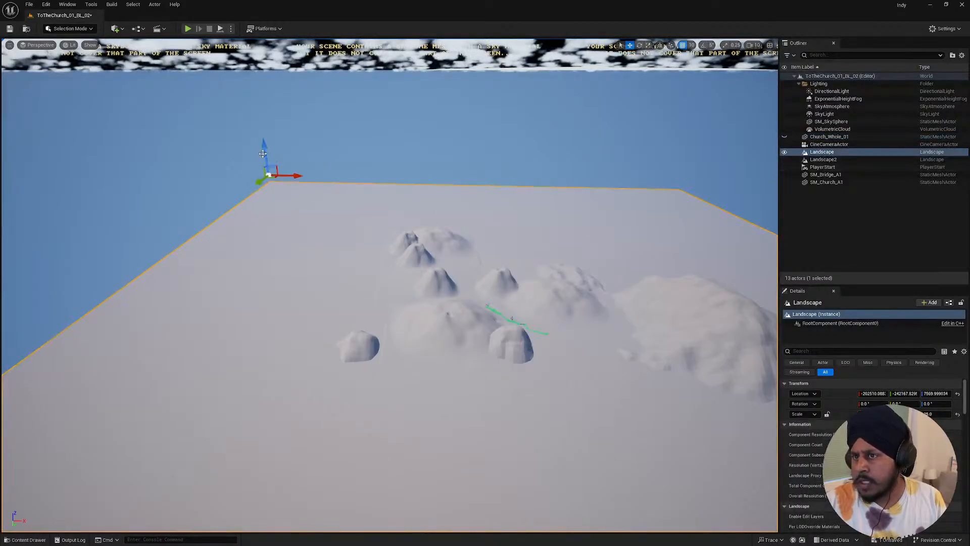
{"action": "left_click_drag", "start_coordinate": [268, 154], "coordinate": [287, 198]}
{"action": "key", "text": "s"}
{"action": "mouse_move", "coordinate": [287, 198]}
{"action": "right_mouse_down"}
{"action": "mouse_move", "coordinate": [287, 211]}
{"action": "mouse_move", "coordinate": [297, 203]}
{"action": "mouse_move", "coordinate": [291, 187]}
{"action": "right_mouse_up"}
{"action": "key", "text": "w"}
{"action": "key", "text": "s"}
- Raise Landscape2 to a Z location of about 32930
{"action": "left_click", "coordinate": [277, 219]}
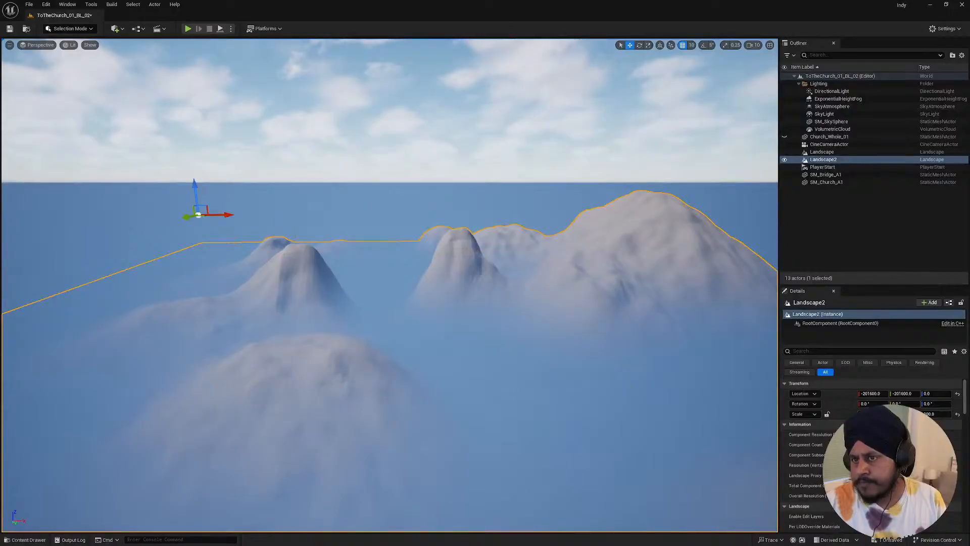
{"action": "left_click_drag", "start_coordinate": [194, 188], "coordinate": [220, 152]}
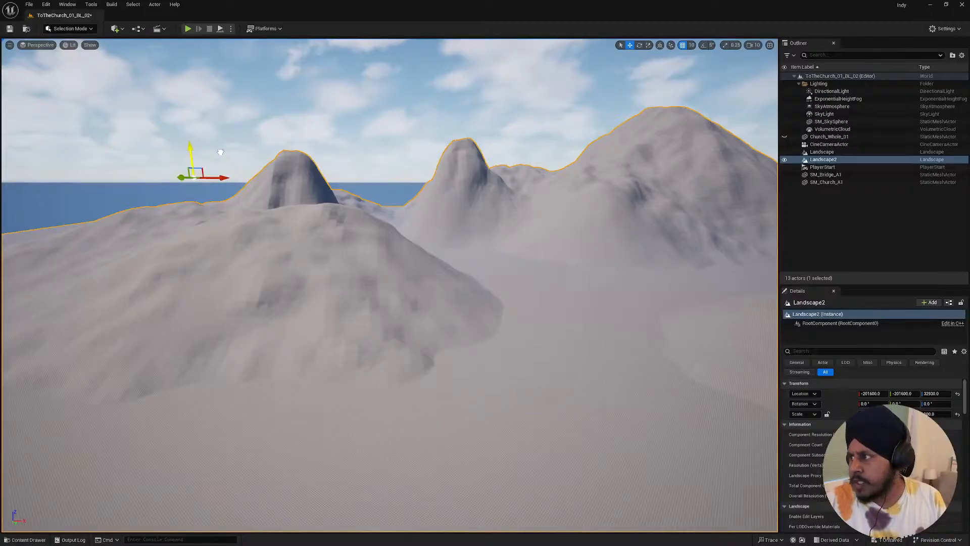
{"action": "mouse_move", "coordinate": [303, 217]}
{"action": "right_mouse_down"}
{"action": "mouse_move", "coordinate": [298, 278]}
{"action": "mouse_move", "coordinate": [273, 285]}
{"action": "mouse_move", "coordinate": [313, 293]}
{"action": "mouse_move", "coordinate": [288, 228]}
{"action": "right_mouse_up"}
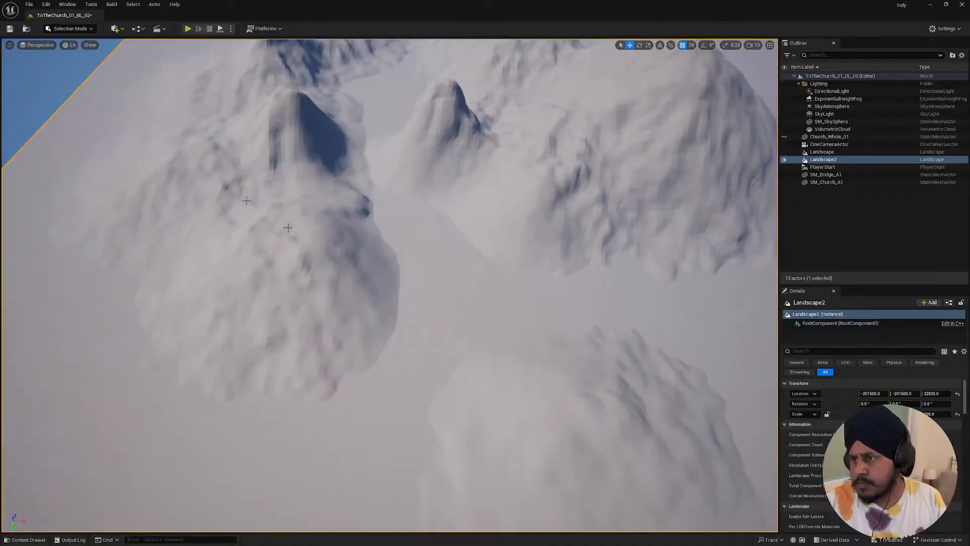
- Enter Landscape mode and try a short Sculpt brush stroke on a mountain slope of Landscape2
{"action": "left_click", "coordinate": [79, 28]}
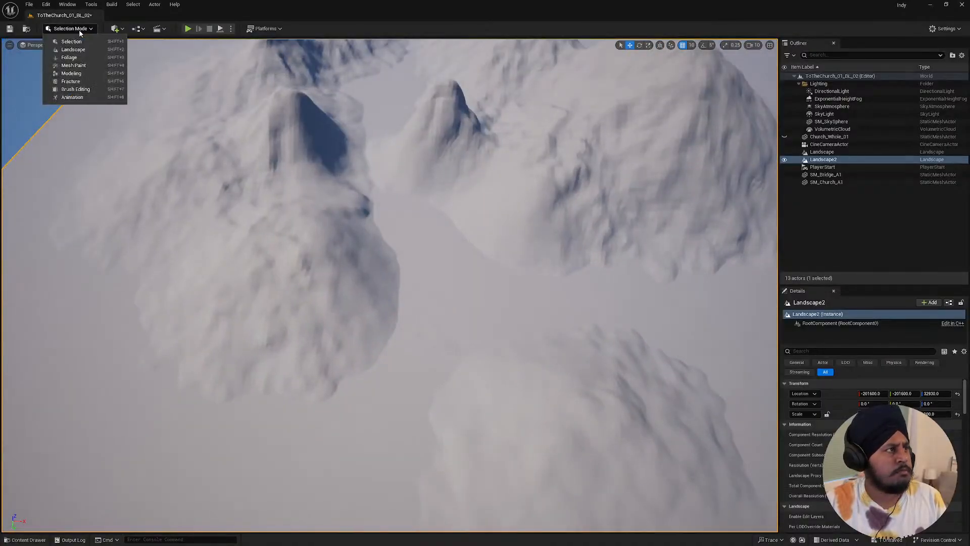
{"action": "left_click", "coordinate": [81, 53]}
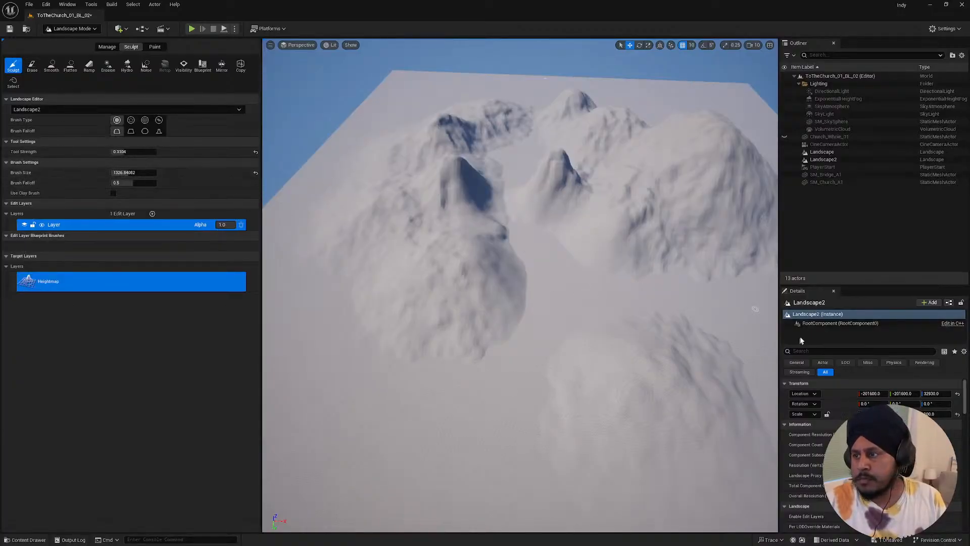
{"action": "right_click_drag", "start_coordinate": [508, 269], "coordinate": [535, 270]}
{"action": "scroll", "coordinate": [509, 268], "scroll_direction": "up", "scroll_amount": 8}
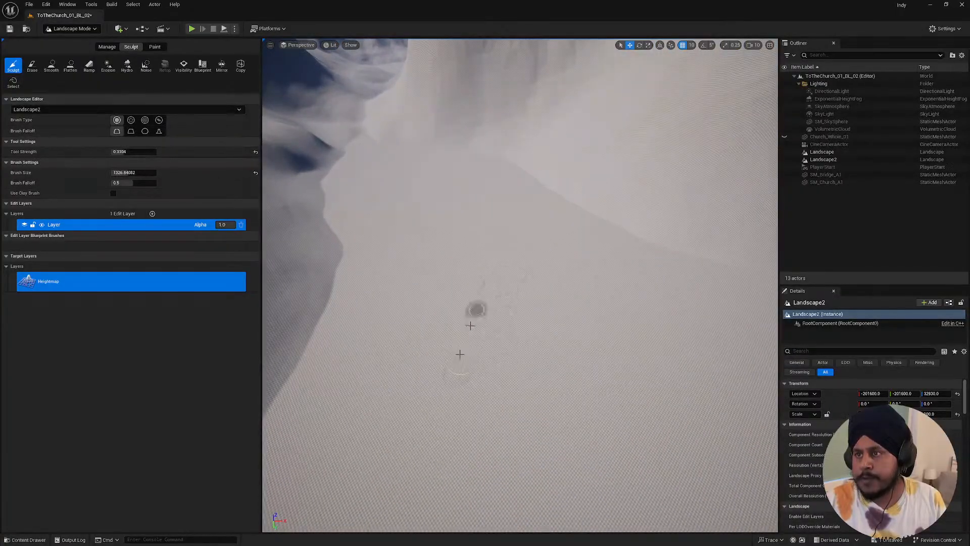
{"action": "right_click_drag", "start_coordinate": [477, 328], "coordinate": [475, 262]}
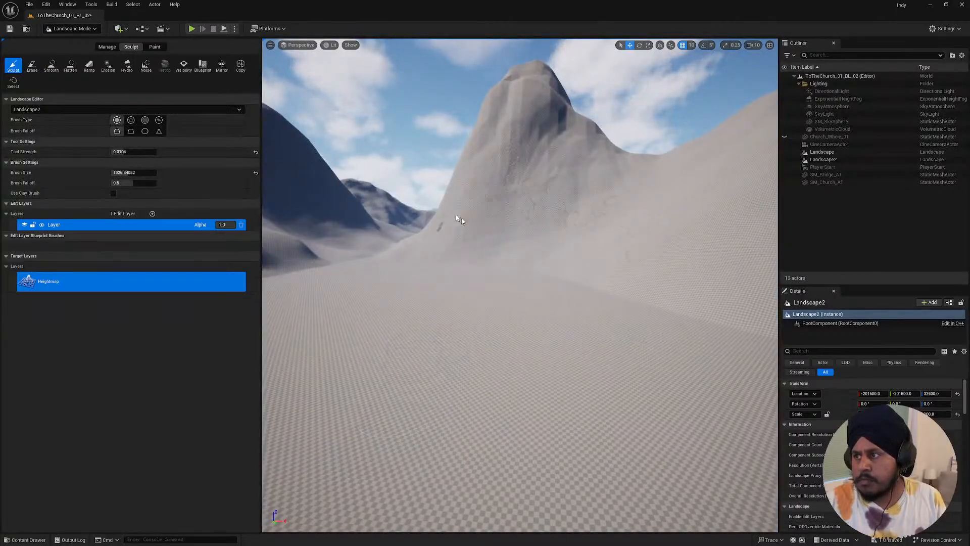
{"action": "mouse_move", "coordinate": [494, 246]}
{"action": "right_mouse_down"}
{"action": "mouse_move", "coordinate": [606, 253]}
{"action": "mouse_move", "coordinate": [589, 275]}
{"action": "right_mouse_up"}
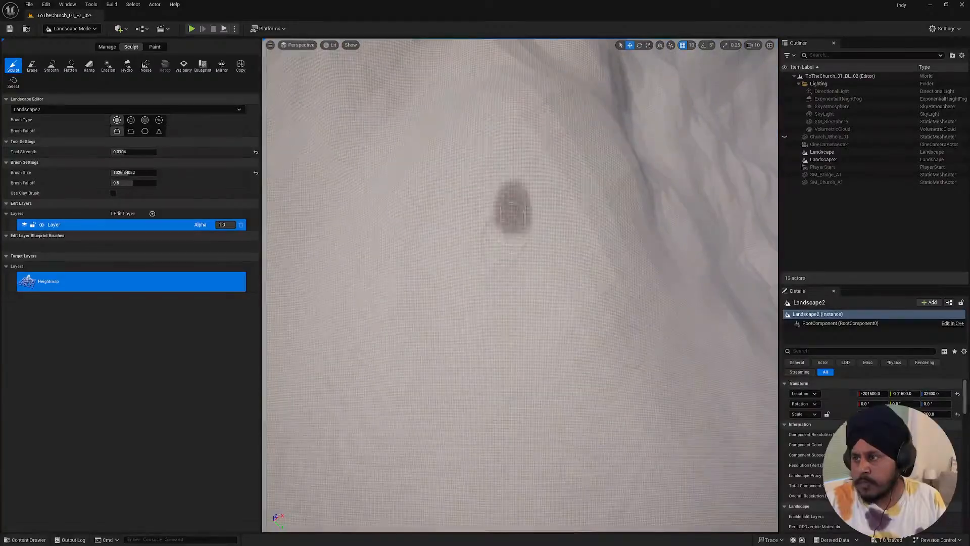
{"action": "left_click_drag", "start_coordinate": [522, 198], "coordinate": [523, 192]}
{"action": "mouse_move", "coordinate": [463, 298]}
{"action": "right_mouse_down"}
{"action": "mouse_move", "coordinate": [570, 253]}
{"action": "mouse_move", "coordinate": [505, 273]}
{"action": "right_mouse_up"}
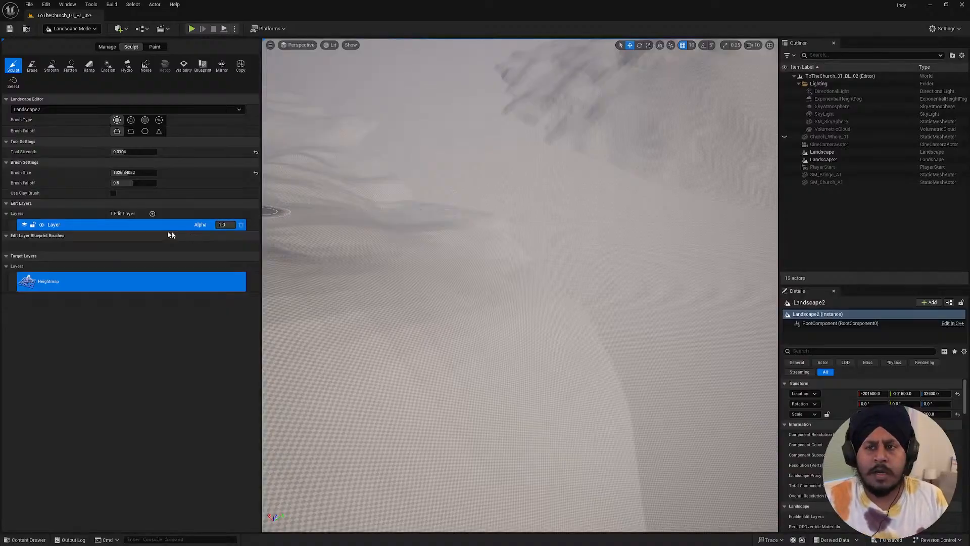
{"action": "left_click", "coordinate": [152, 213]}
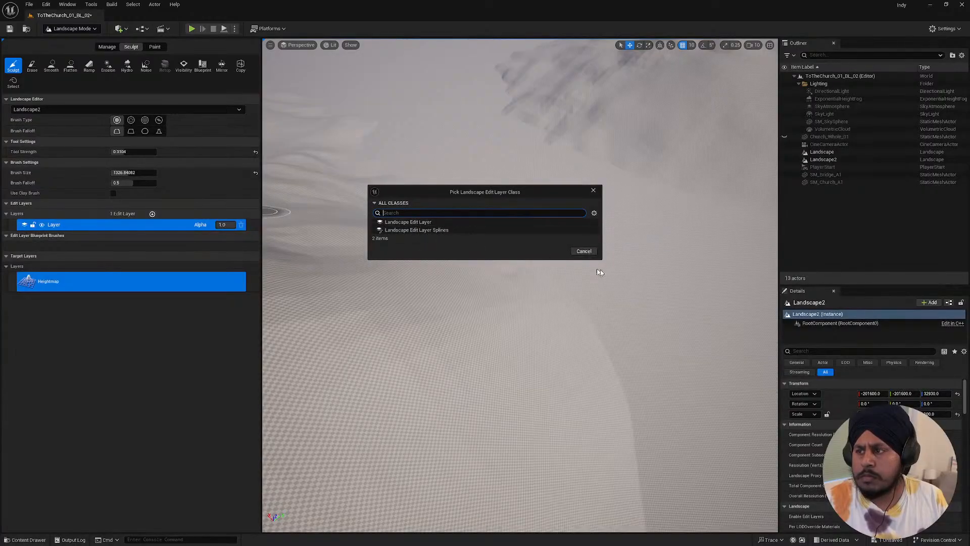
{"action": "left_click", "coordinate": [595, 251]}
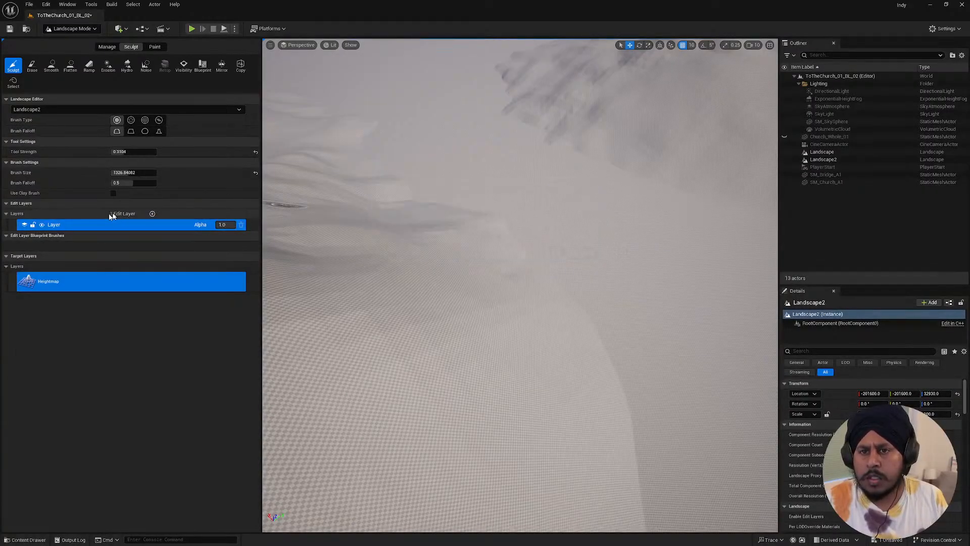
{"action": "right_click", "coordinate": [70, 225]}
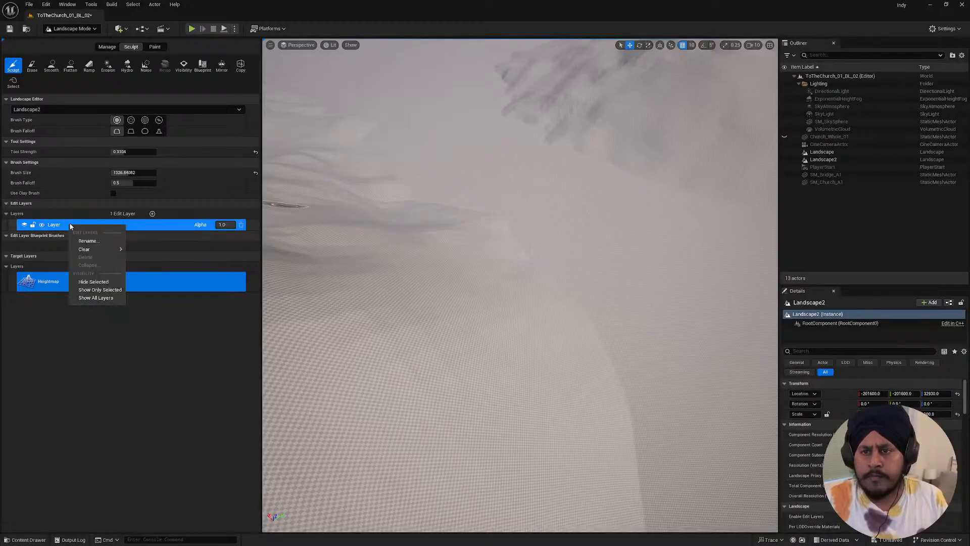
{"action": "left_click", "coordinate": [102, 343]}
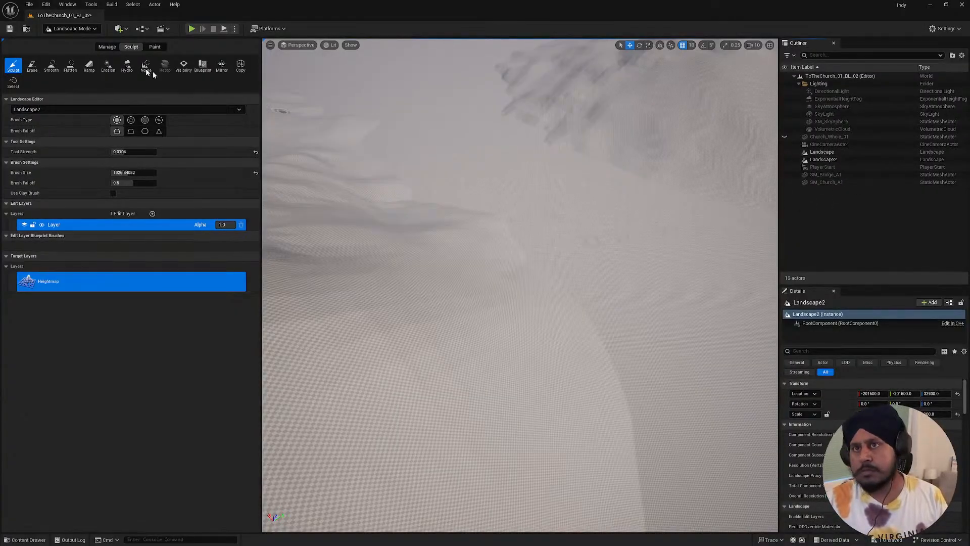
- Return to Selection mode and delete Landscape2 from the level
{"action": "left_click", "coordinate": [82, 28]}
{"action": "left_click", "coordinate": [65, 42]}
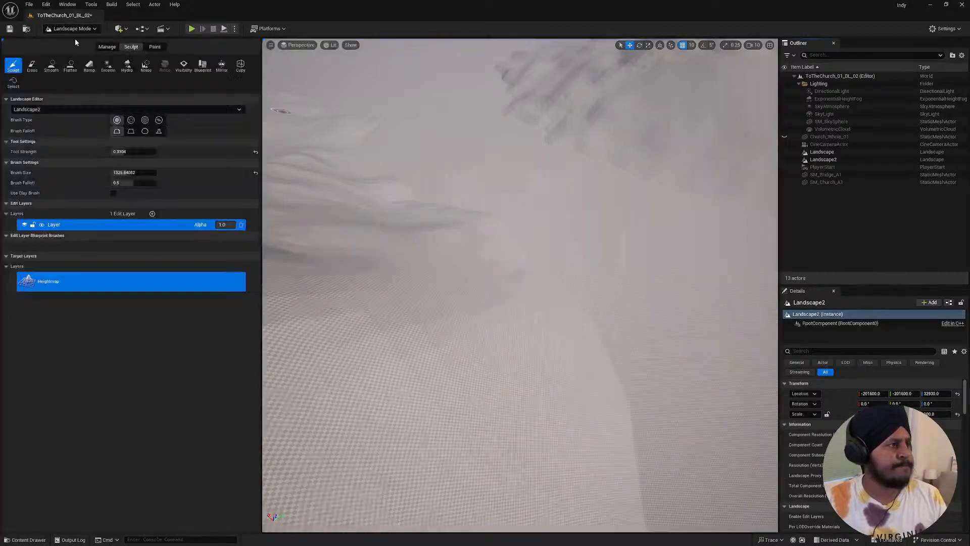
{"action": "right_click_drag", "start_coordinate": [505, 253], "coordinate": [323, 222]}
{"action": "left_click", "coordinate": [829, 160]}
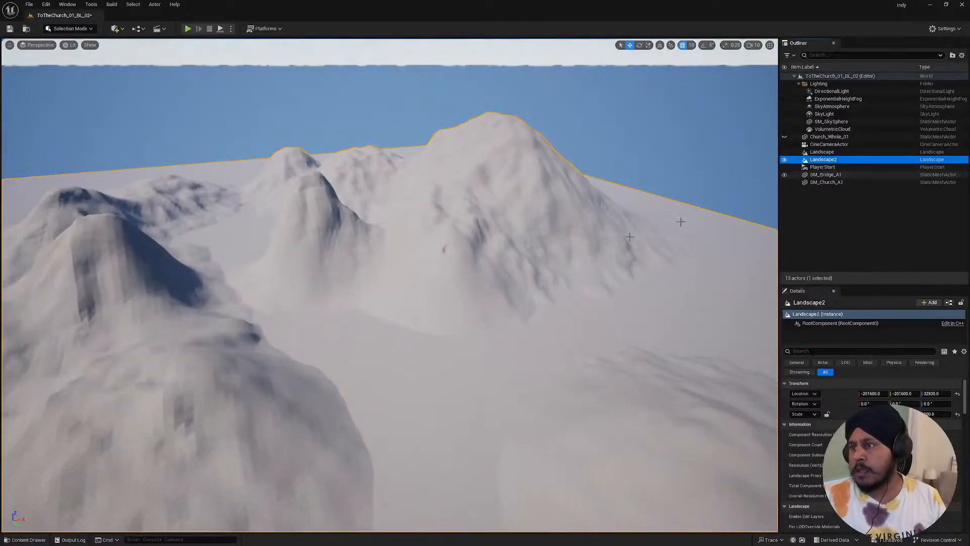
{"action": "mouse_move", "coordinate": [657, 222]}
{"action": "right_mouse_down"}
{"action": "mouse_move", "coordinate": [697, 222]}
{"action": "mouse_move", "coordinate": [657, 214]}
{"action": "right_mouse_up"}
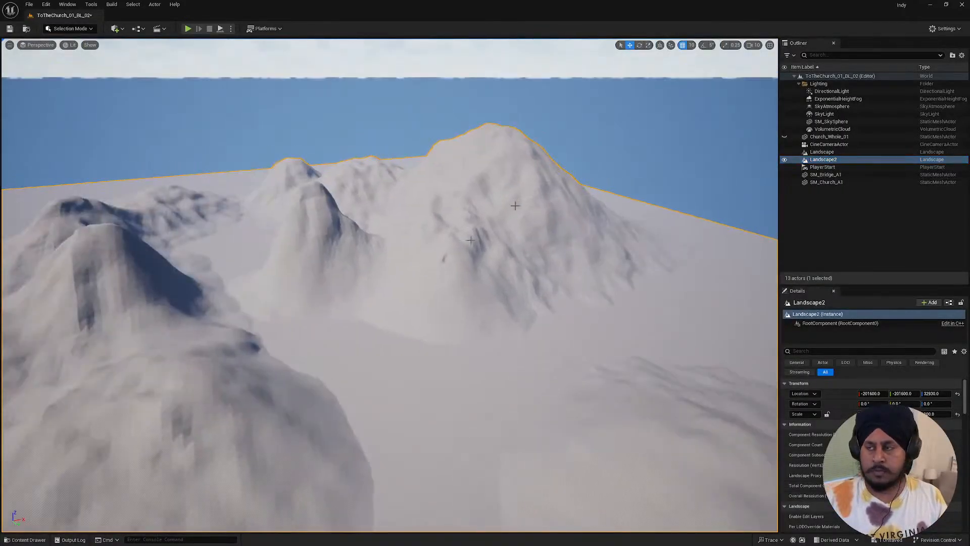
{"action": "key", "text": "Delete"}
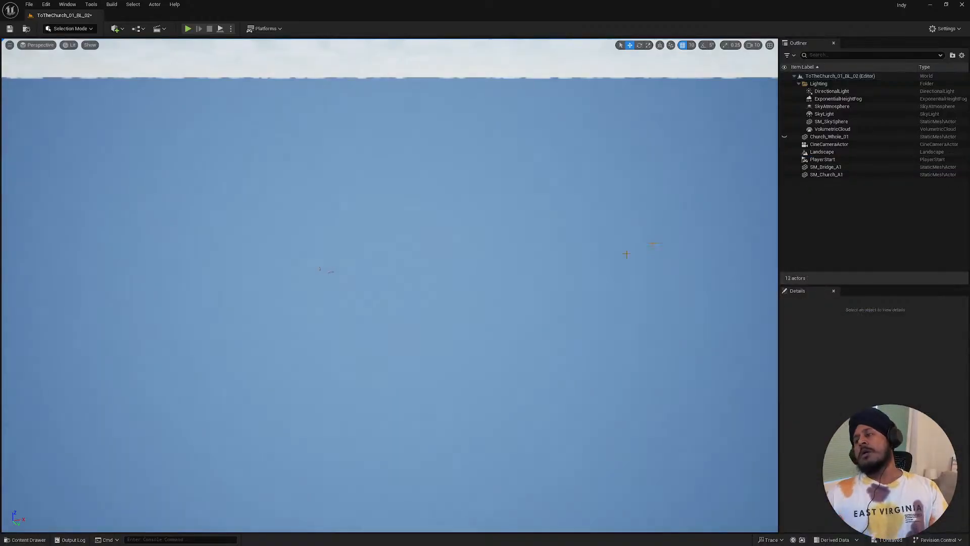
- Raise the original Landscape to a Z location of about 6610 and make Church_Whole_01 visible again
{"action": "left_click", "coordinate": [821, 152]}
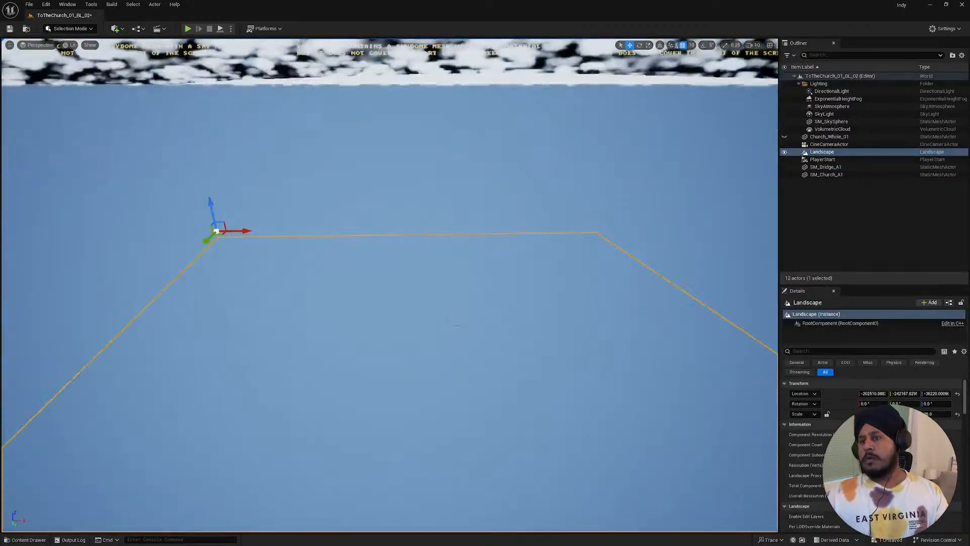
{"action": "right_click_drag", "start_coordinate": [389, 273], "coordinate": [341, 276]}
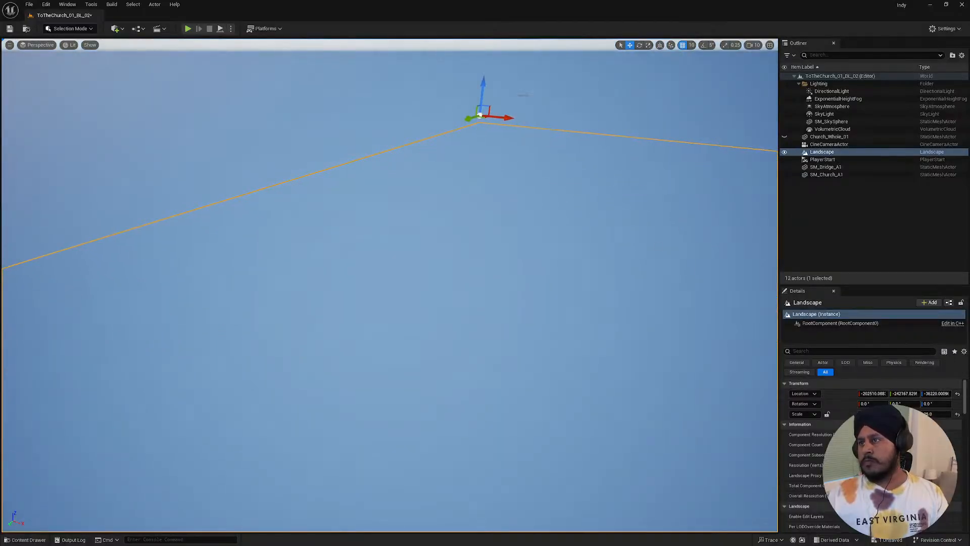
{"action": "left_click_drag", "start_coordinate": [478, 97], "coordinate": [504, 46]}
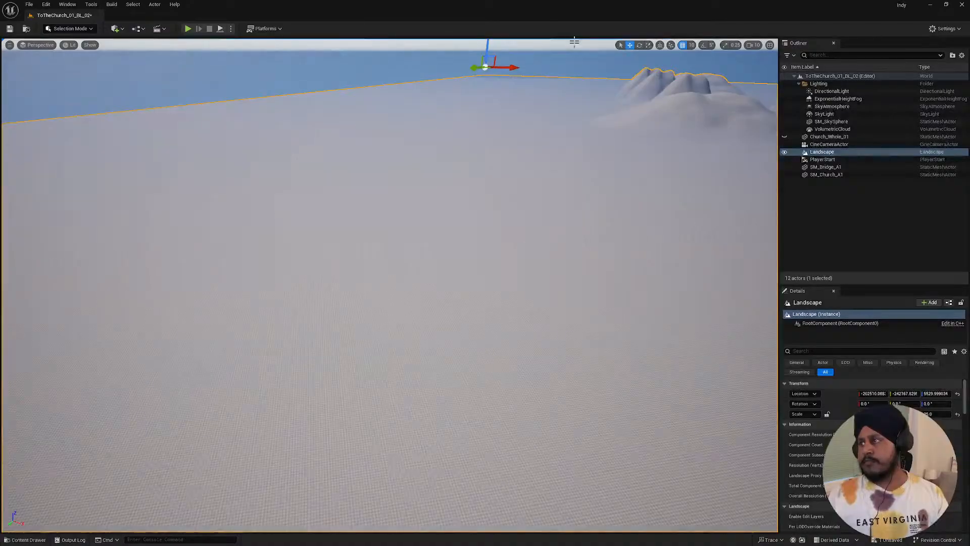
{"action": "left_click", "coordinate": [784, 137]}
{"action": "mouse_move", "coordinate": [752, 141]}
{"action": "right_mouse_down"}
{"action": "mouse_move", "coordinate": [773, 121]}
{"action": "mouse_move", "coordinate": [750, 146]}
{"action": "mouse_move", "coordinate": [763, 147]}
{"action": "mouse_move", "coordinate": [746, 146]}
{"action": "right_mouse_up"}
{"action": "key", "text": "s"}
{"action": "key", "text": "w"}
{"action": "left_click_drag", "start_coordinate": [357, 72], "coordinate": [372, 71]}
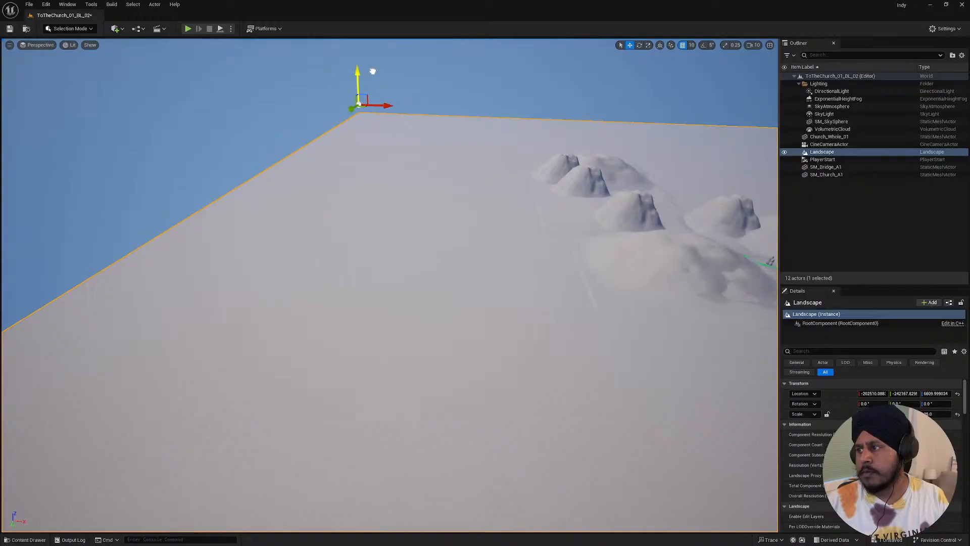
- Inspect the heightmap's import and export options in Landscape mode and return to Selection mode
{"action": "key", "text": "d"}
{"action": "right_click_drag", "start_coordinate": [672, 202], "coordinate": [581, 217]}
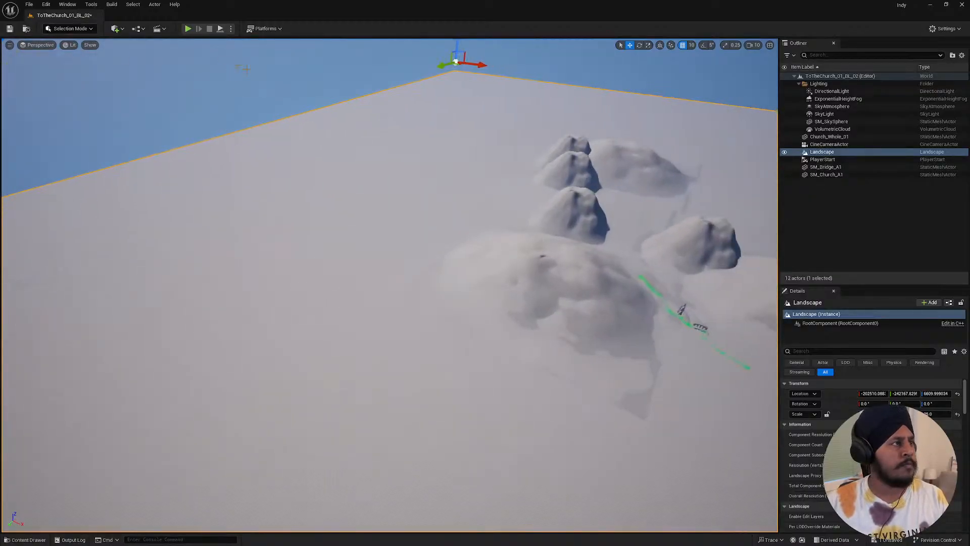
{"action": "left_click", "coordinate": [75, 30]}
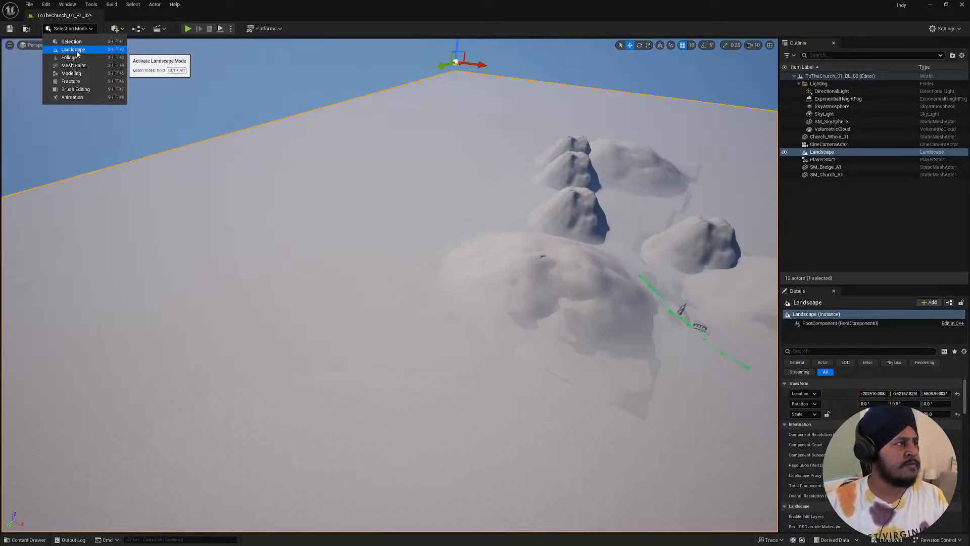
{"action": "left_click", "coordinate": [73, 50]}
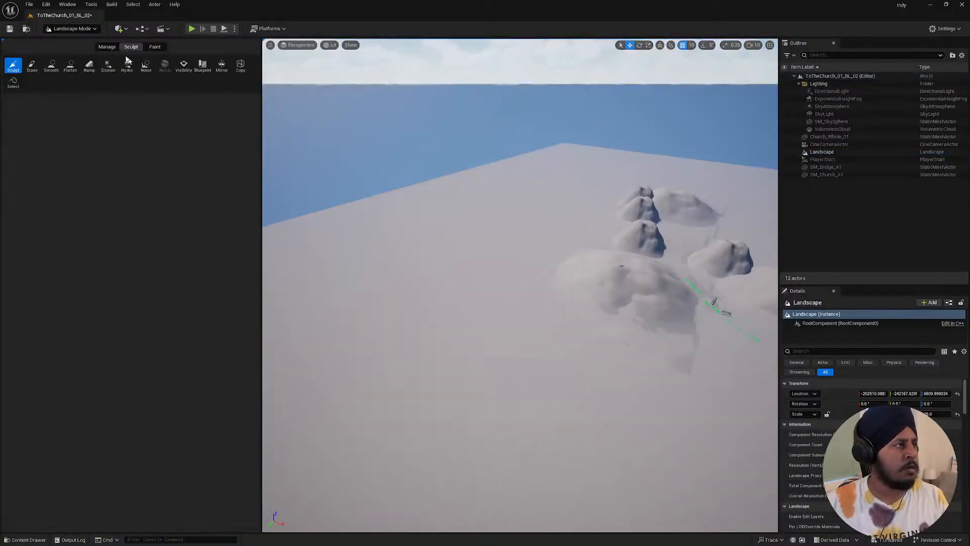
{"action": "left_click", "coordinate": [107, 46]}
{"action": "left_click", "coordinate": [127, 47]}
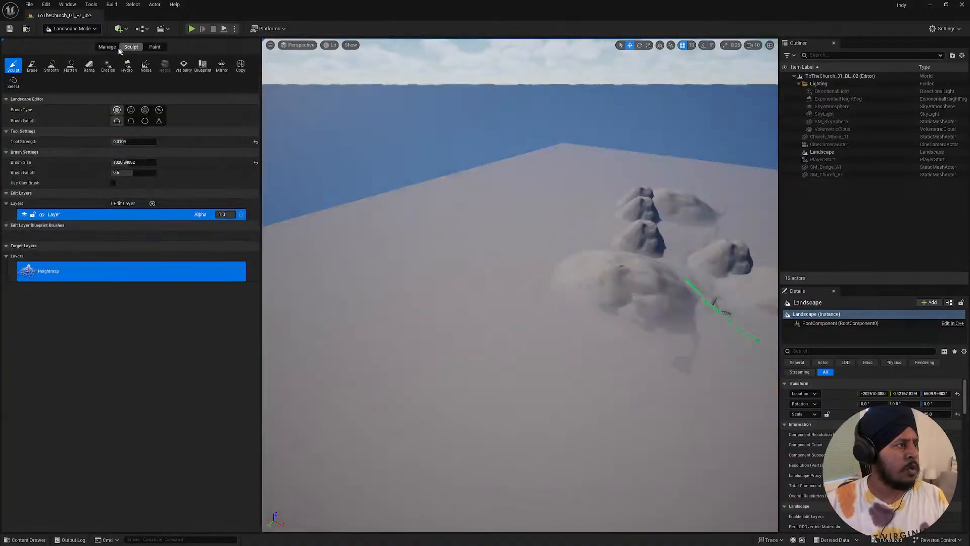
{"action": "right_click", "coordinate": [52, 274]}
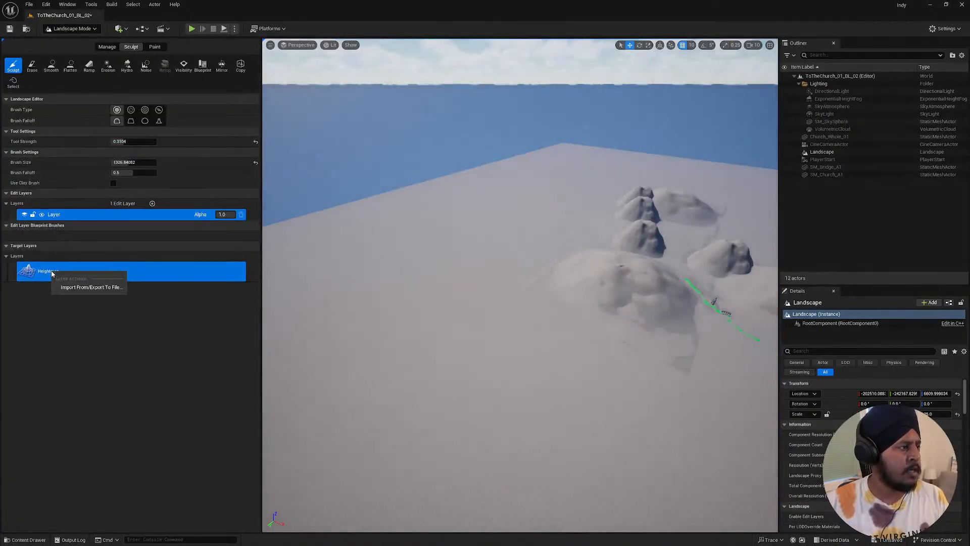
{"action": "left_click", "coordinate": [81, 288]}
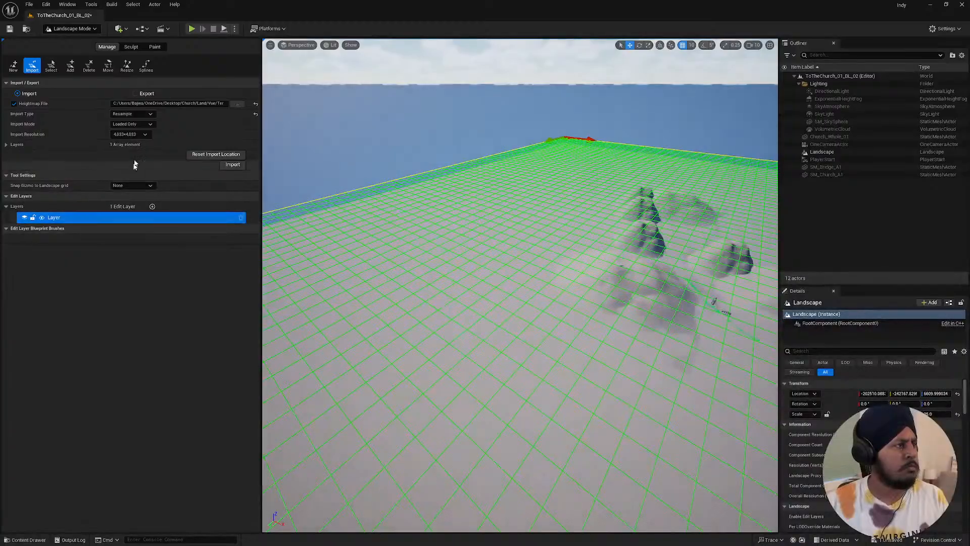
{"action": "left_click", "coordinate": [143, 94]}
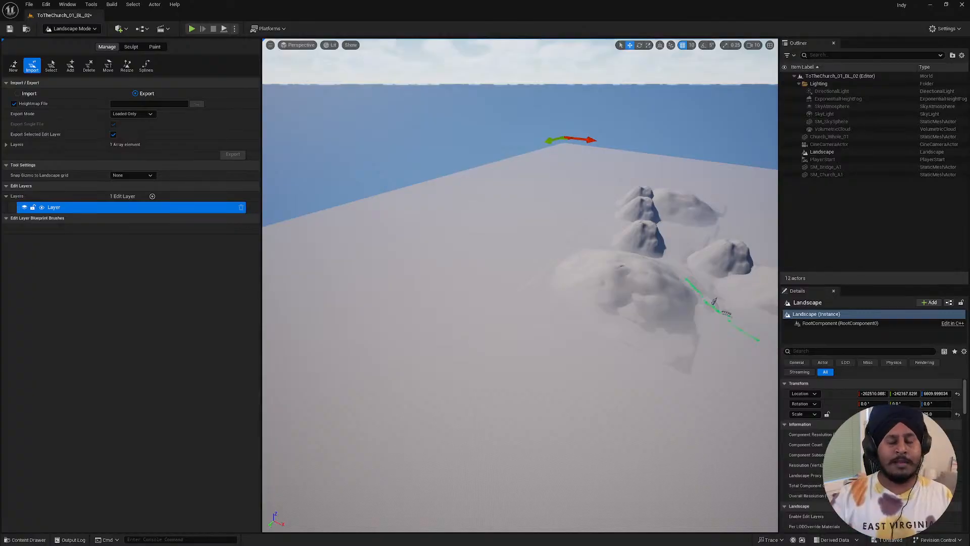
{"action": "left_click", "coordinate": [130, 46]}
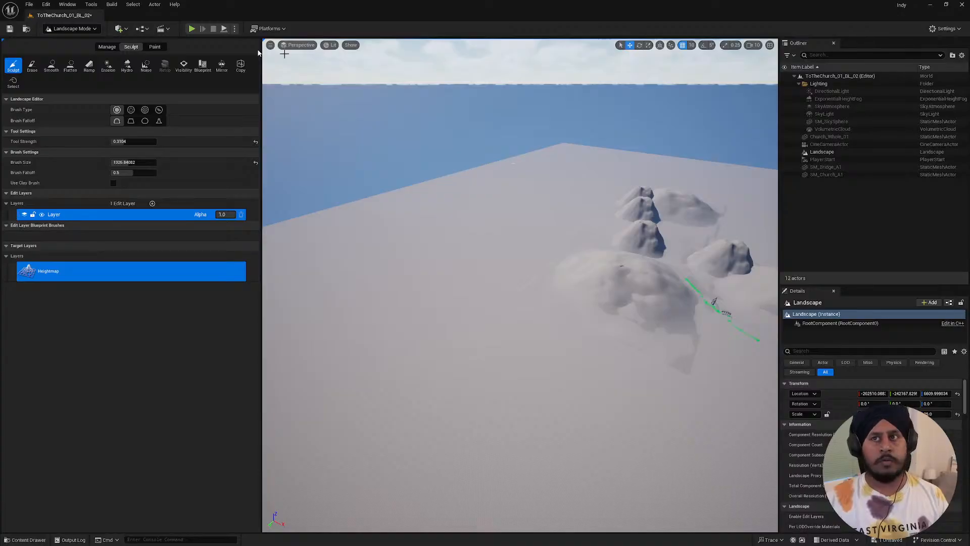
{"action": "left_click", "coordinate": [74, 29]}
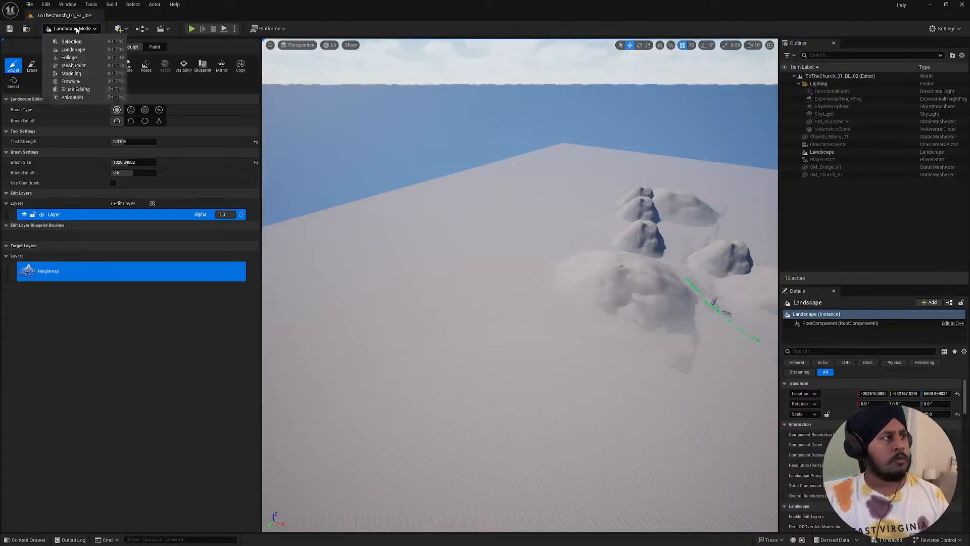
{"action": "left_click", "coordinate": [70, 37]}
- Examine how the terrain sits around the church and the bridge
{"action": "right_click_drag", "start_coordinate": [389, 282], "coordinate": [434, 240]}
{"action": "key", "text": "w"}
{"action": "key", "text": "w"}
{"action": "right_click_drag", "start_coordinate": [413, 337], "coordinate": [440, 331]}
{"action": "key", "text": "s"}
{"action": "key", "text": "e"}
{"action": "key", "text": "w"}
{"action": "scroll", "coordinate": [436, 328], "scroll_direction": "down", "scroll_amount": 2}
{"action": "key", "text": "q"}
{"action": "key", "text": "e"}
{"action": "key", "text": "q"}
{"action": "key", "text": "s"}
{"action": "scroll", "coordinate": [439, 331], "scroll_direction": "down", "scroll_amount": 2}
{"action": "key", "text": "w"}
{"action": "mouse_move", "coordinate": [546, 208]}
{"action": "right_mouse_down"}
{"action": "mouse_move", "coordinate": [549, 216]}
{"action": "mouse_move", "coordinate": [546, 208]}
{"action": "right_mouse_up"}
{"action": "key", "text": "s"}
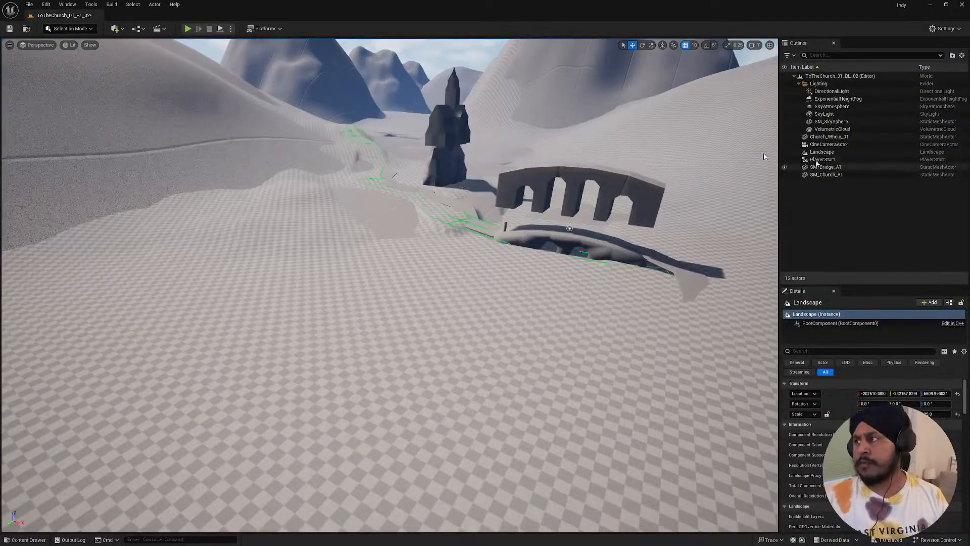
- Set the Landscape's Z location to 6800
{"action": "left_click", "coordinate": [829, 136]}
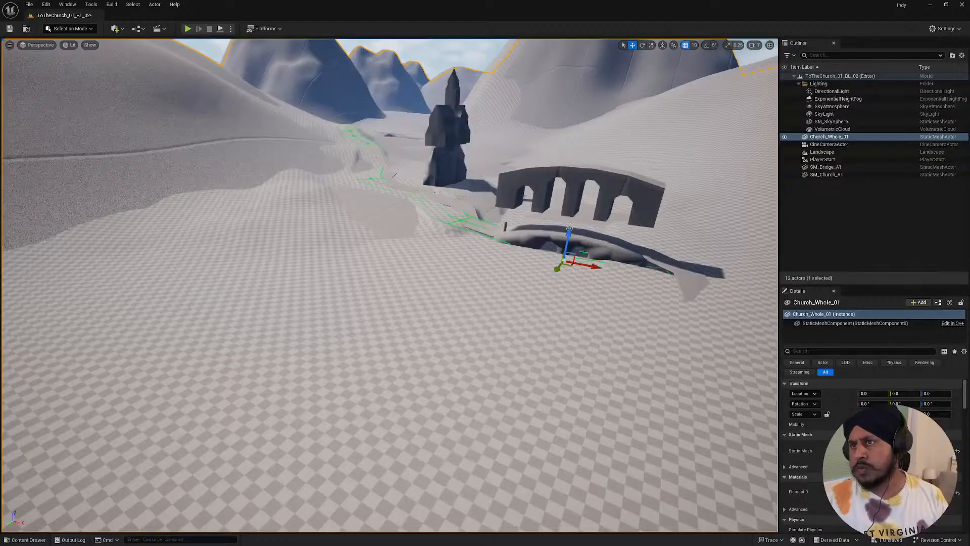
{"action": "left_click", "coordinate": [573, 230]}
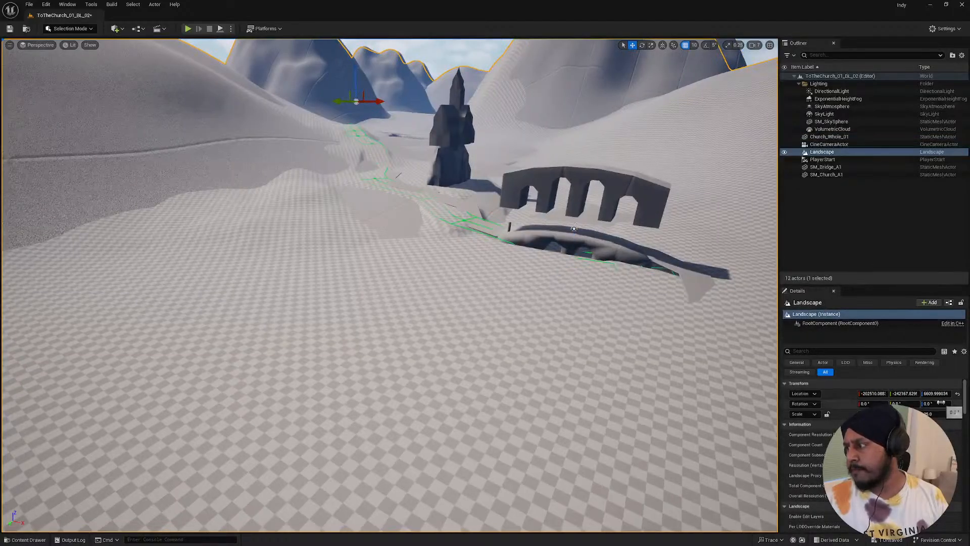
{"action": "left_click", "coordinate": [935, 394]}
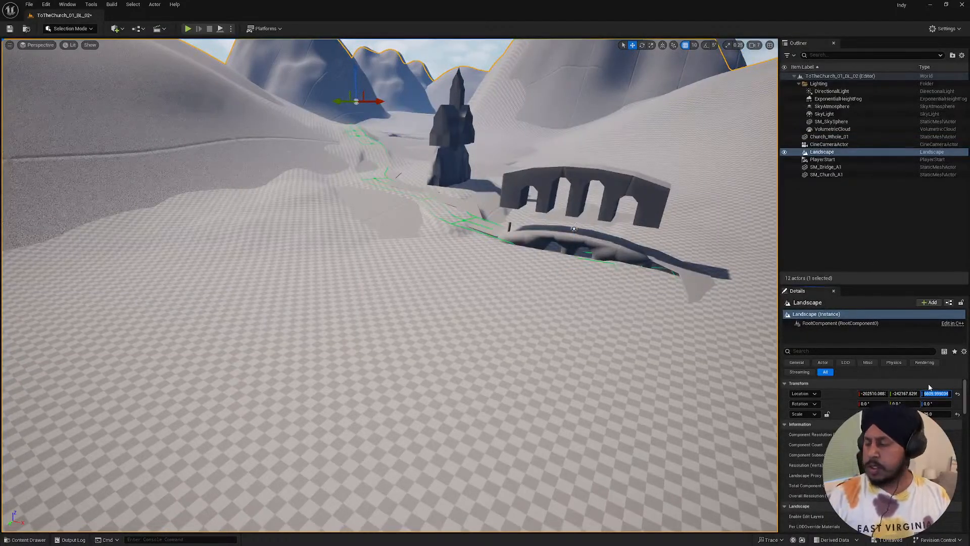
{"action": "type", "text": "67"}
{"action": "key", "text": "BackSpace"}
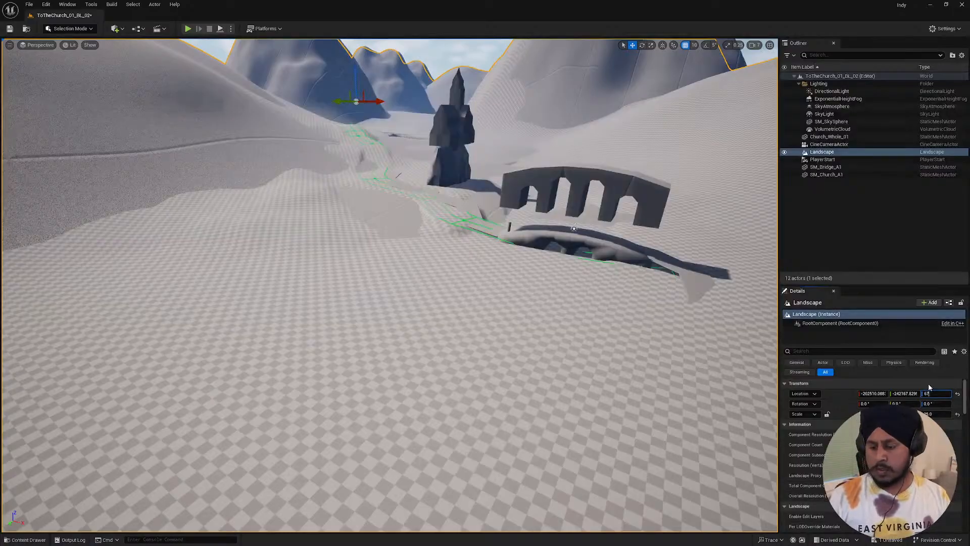
{"action": "type", "text": "800"}
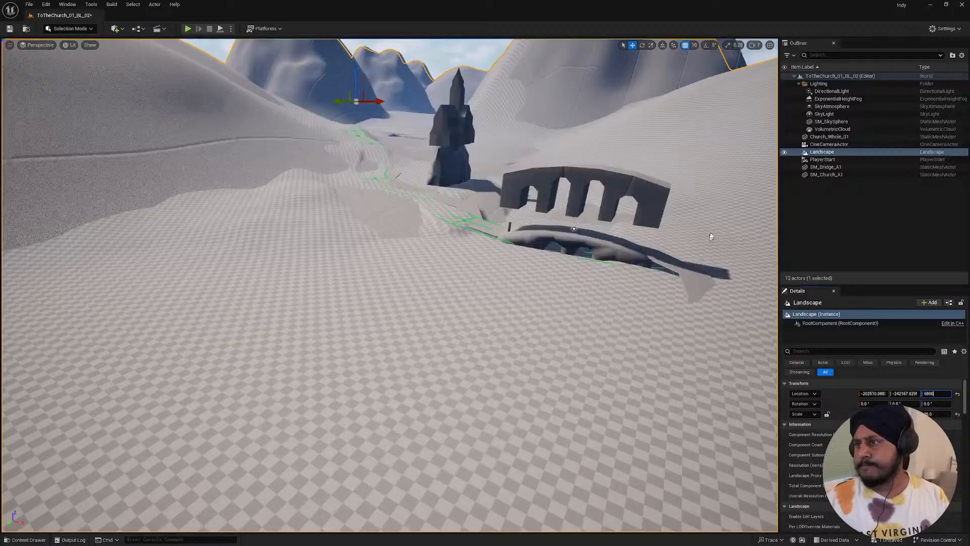
{"action": "key", "text": "Return"}
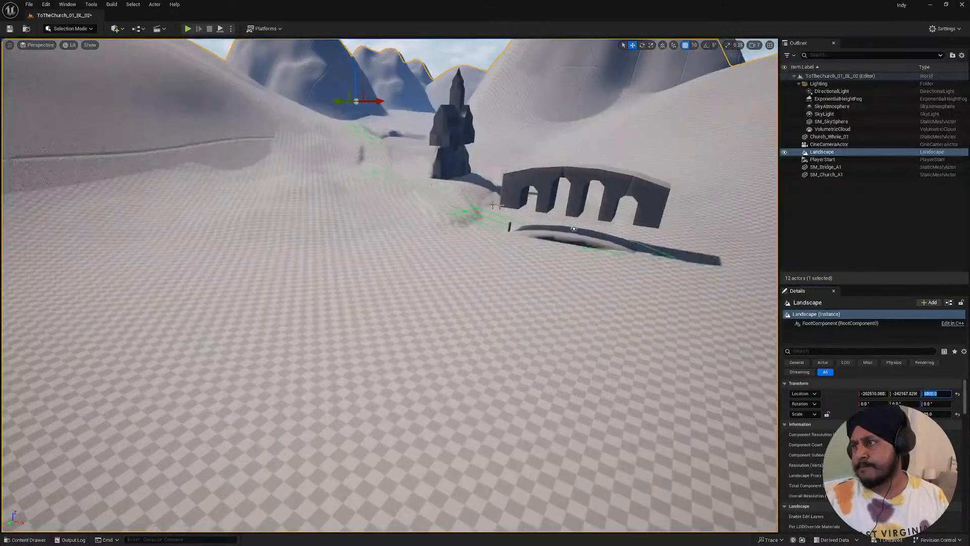
- Check the terrain around the church and bridge and set the Landscape's Z location to 7000
{"action": "key", "text": "w"}
{"action": "key", "text": "e"}
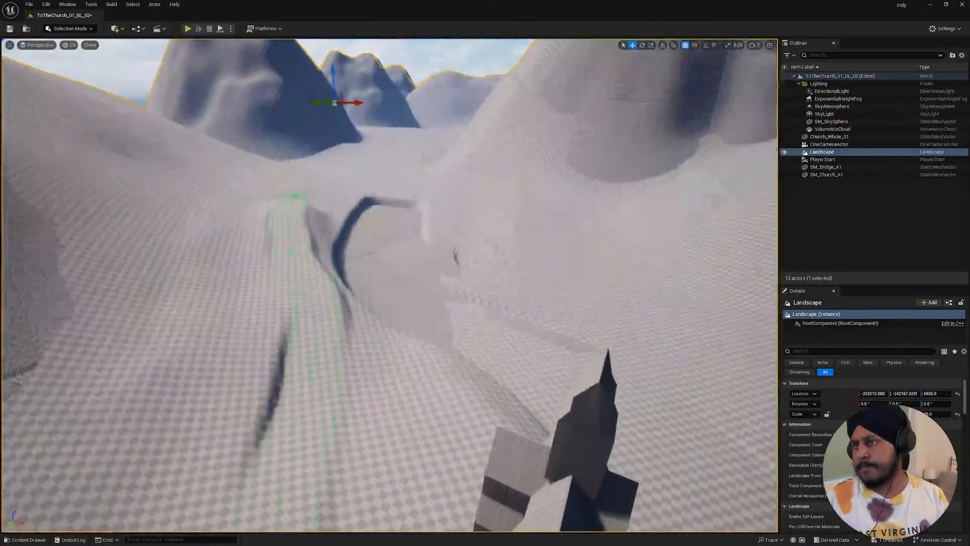
{"action": "key", "text": "s"}
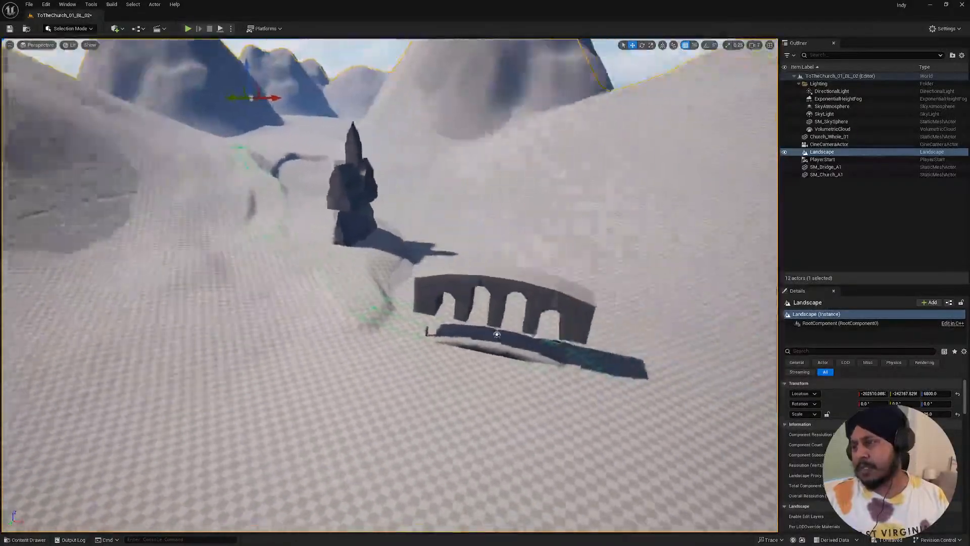
{"action": "key", "text": "q"}
{"action": "key", "text": "e"}
{"action": "key", "text": "d"}
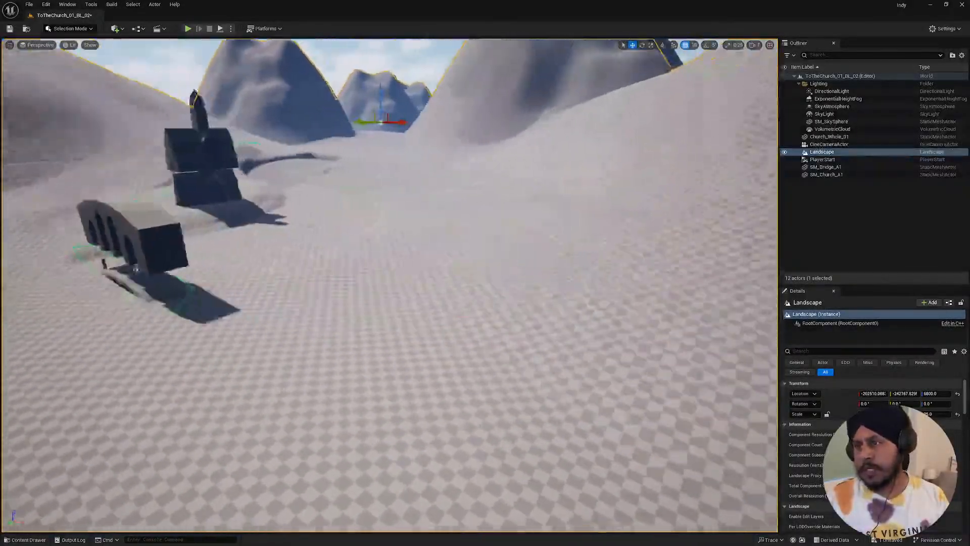
{"action": "key", "text": "a"}
{"action": "key", "text": "a"}
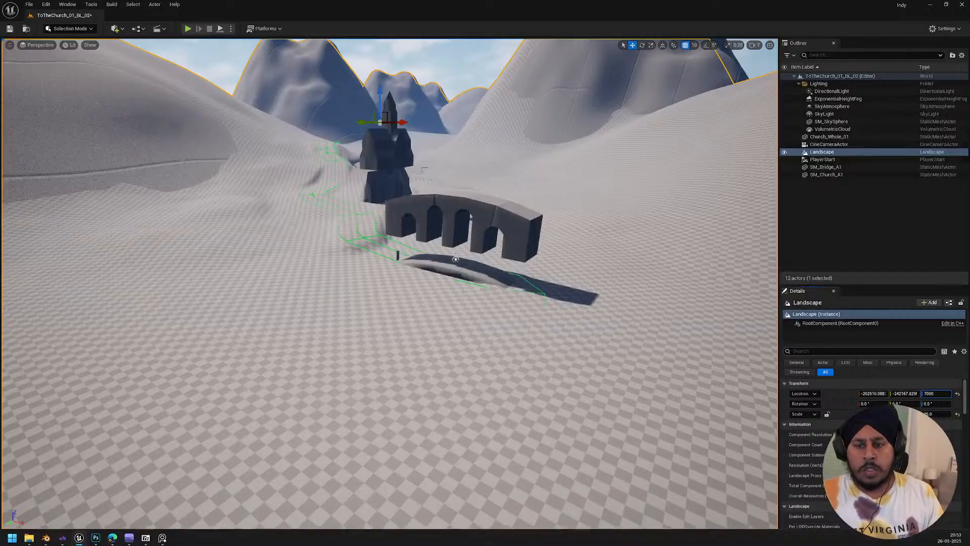
{"action": "key", "text": "Return"}
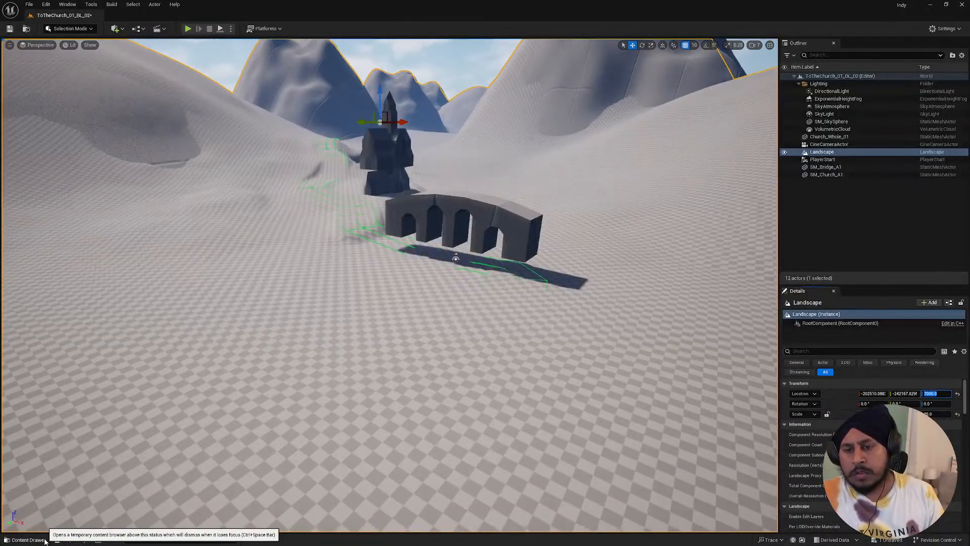
- Import the five rock meshes SM_Rock_A1 to SM_Rock_E1 from Church/Mesh/Rocks on the Desktop into ToTheChurch/Art/Biome/Rocks
{"action": "left_click", "coordinate": [27, 539]}
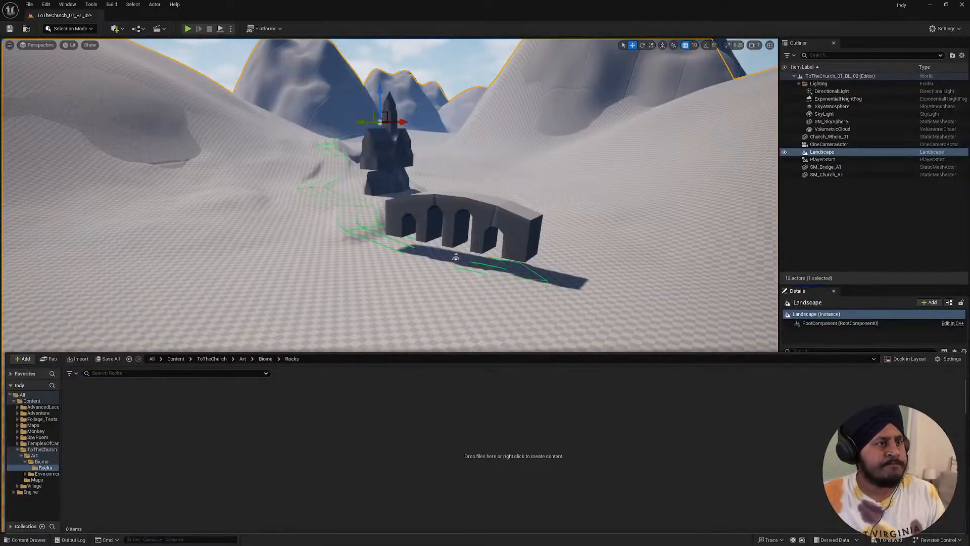
{"action": "key", "text": "alt+Tab"}
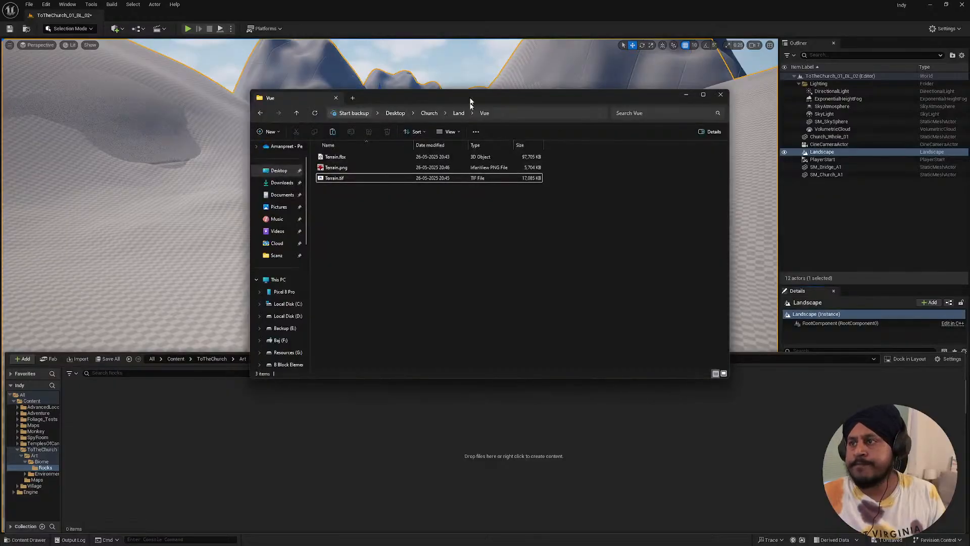
{"action": "left_click", "coordinate": [429, 113]}
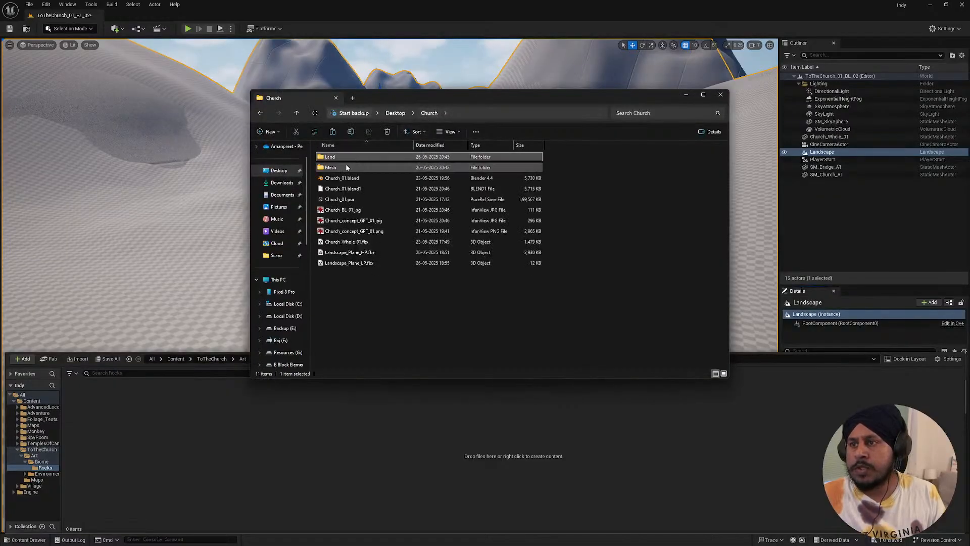
{"action": "double_click", "coordinate": [337, 167]}
{"action": "left_click", "coordinate": [342, 157]}
{"action": "double_click", "coordinate": [341, 156]}
{"action": "left_click_drag", "start_coordinate": [347, 225], "coordinate": [294, 458]}
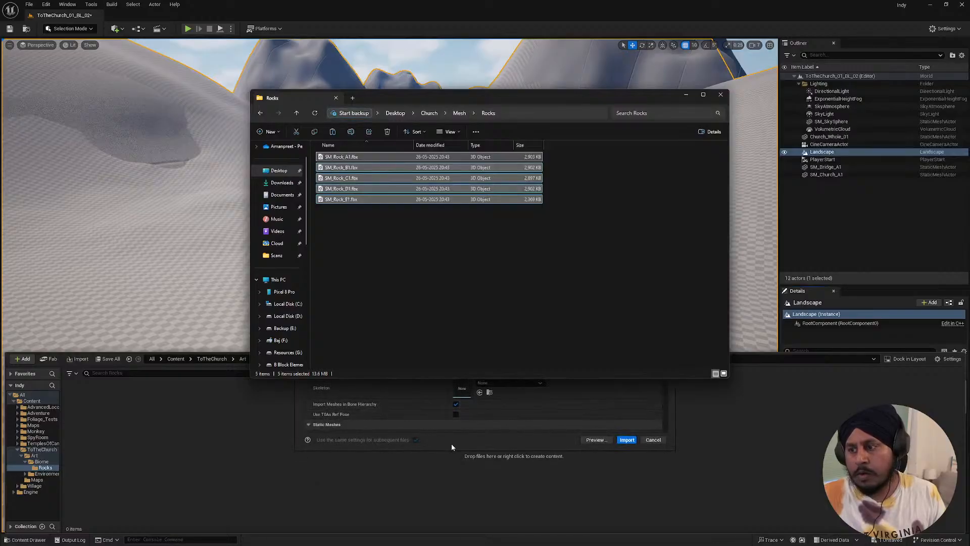
{"action": "left_click", "coordinate": [452, 447]}
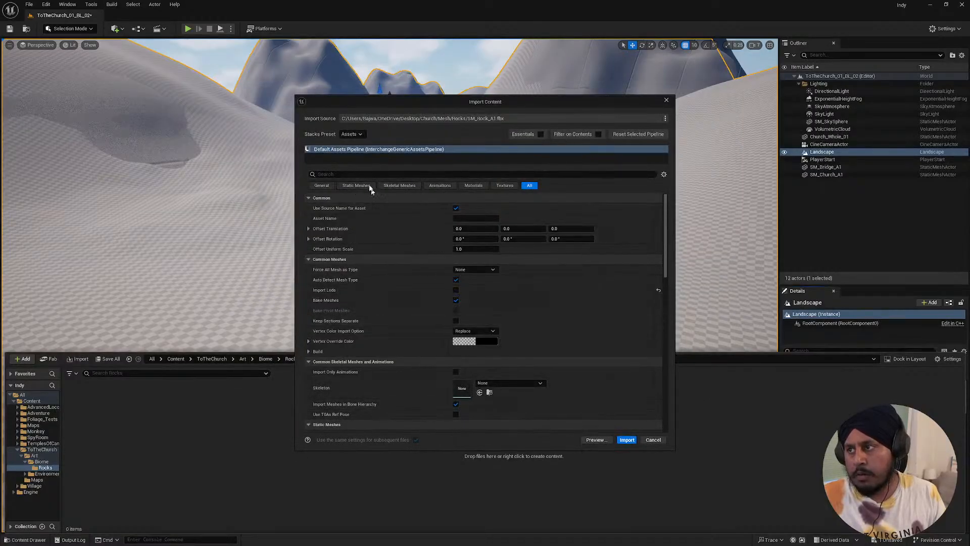
{"action": "scroll", "coordinate": [446, 364], "scroll_direction": "down", "scroll_amount": 5}
{"action": "scroll", "coordinate": [446, 364], "scroll_direction": "down", "scroll_amount": 3}
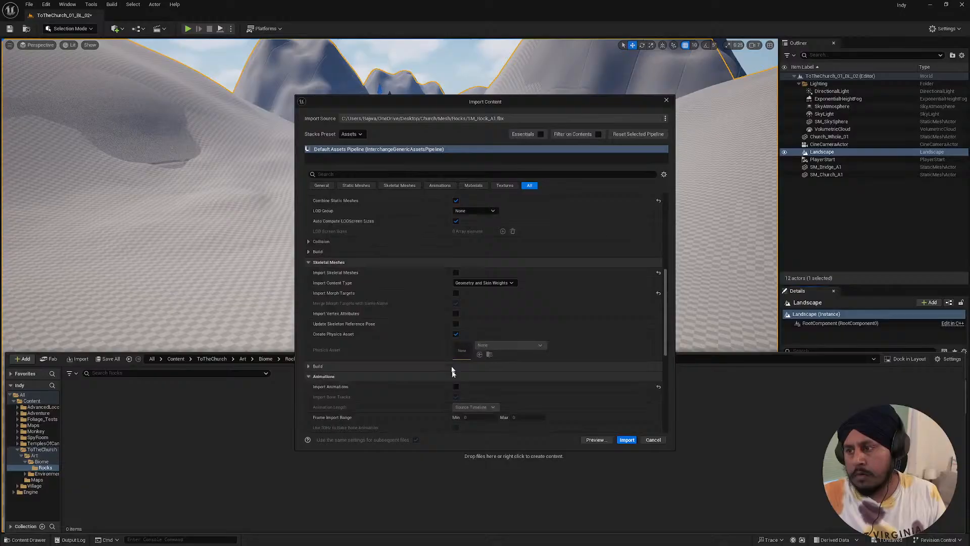
{"action": "left_click", "coordinate": [626, 440]}
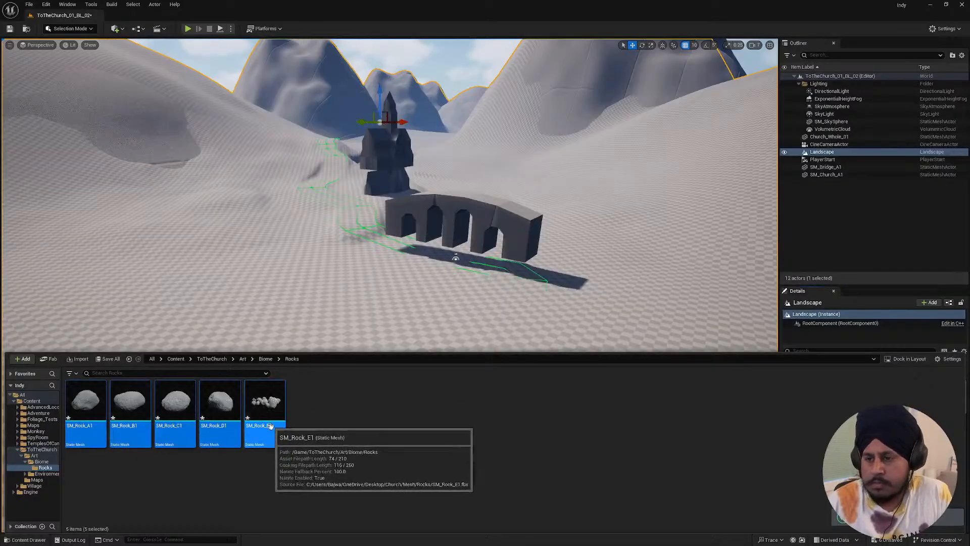
{"action": "mouse_move", "coordinate": [423, 292]}
{"action": "right_mouse_down"}
{"action": "mouse_move", "coordinate": [378, 288]}
{"action": "mouse_move", "coordinate": [406, 289]}
{"action": "right_mouse_up"}
{"action": "key", "text": "alt+Tab"}
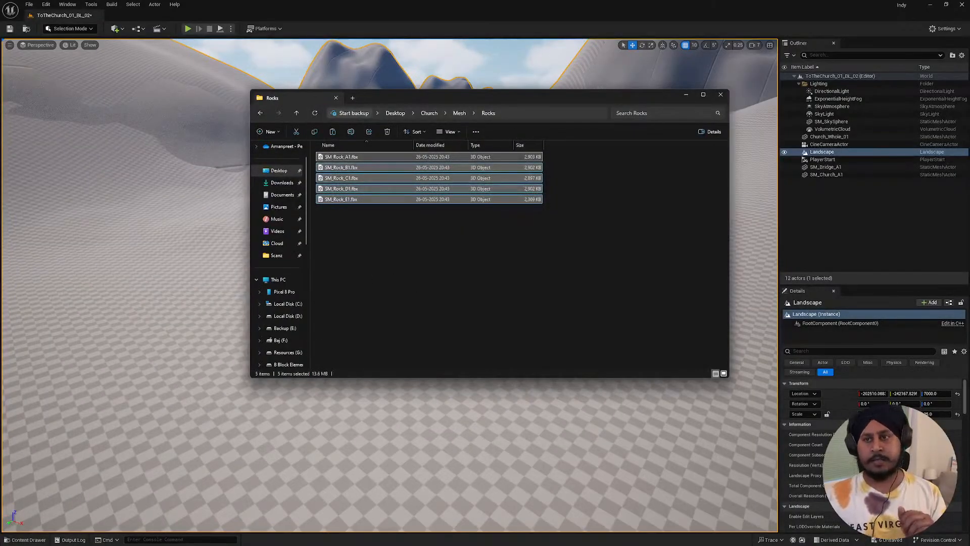
{"action": "key", "text": "alt+Tab"}
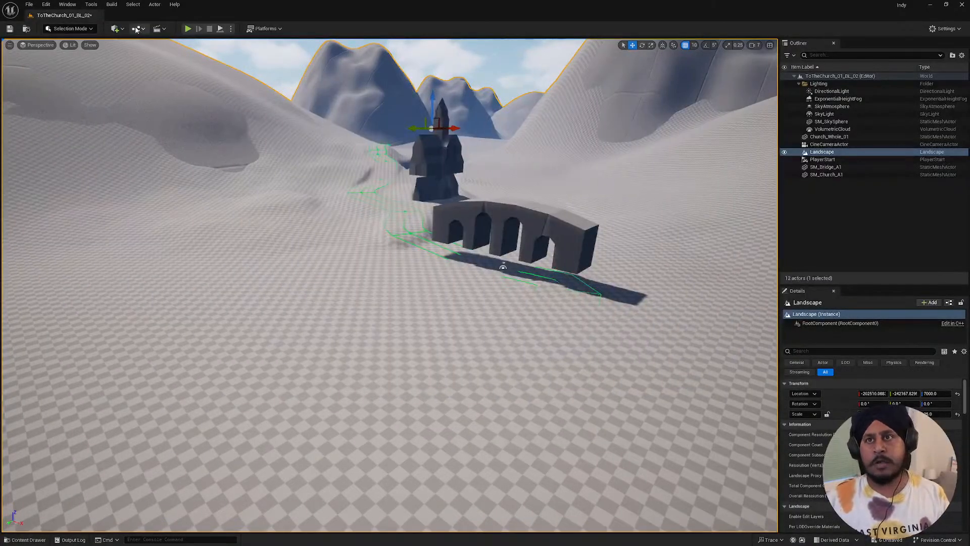
- Switch the editor to Foliage mode
{"action": "left_click", "coordinate": [55, 29]}
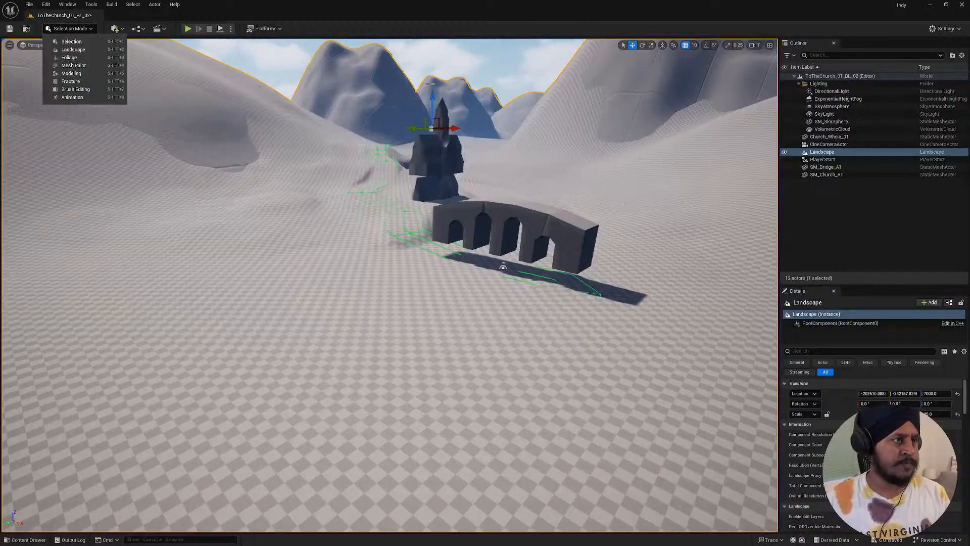
{"action": "left_click", "coordinate": [213, 214]}
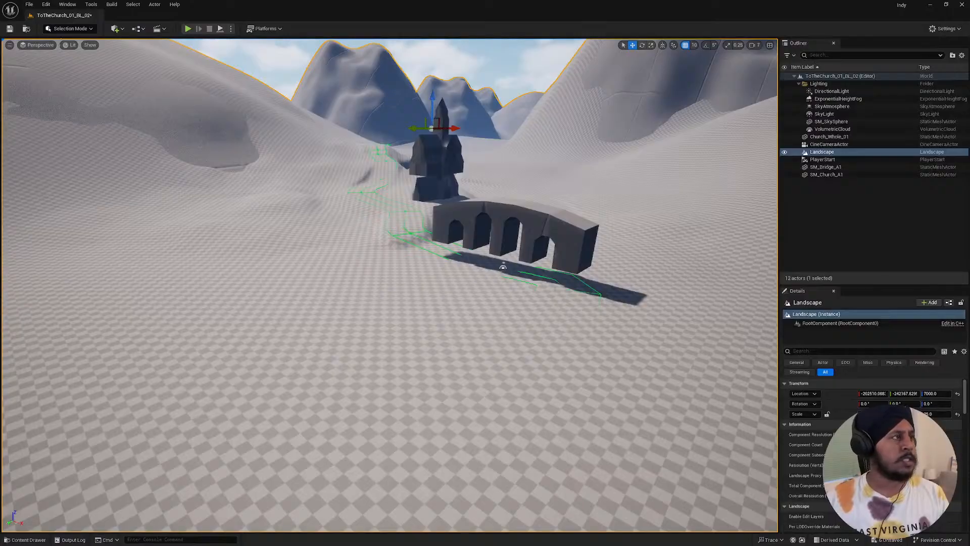
{"action": "left_click", "coordinate": [74, 29]}
{"action": "left_click", "coordinate": [71, 61]}
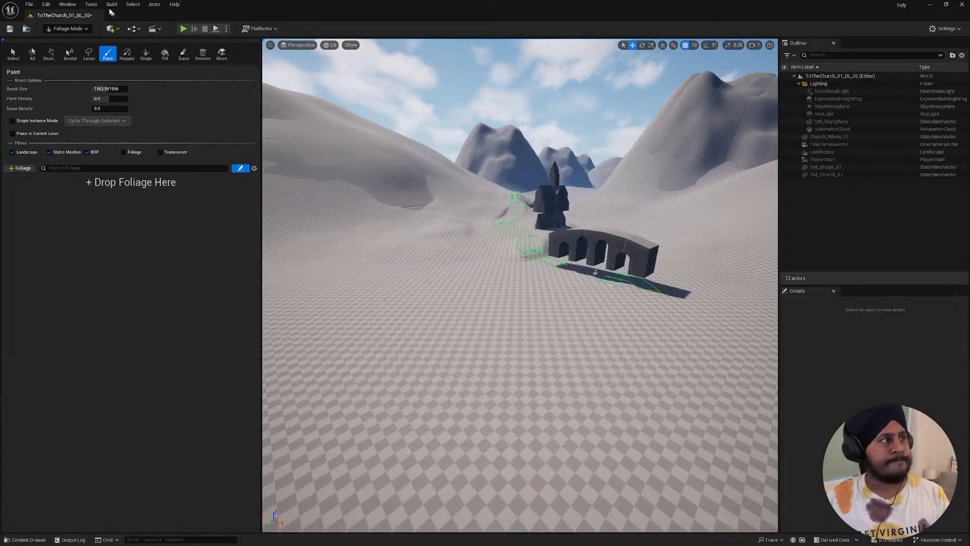
- Add the five rock meshes SM_Rock_A1 to SM_Rock_E1 from ToTheChurch/Art/Biome/Rocks to the foliage palette
{"action": "left_click", "coordinate": [68, 5]}
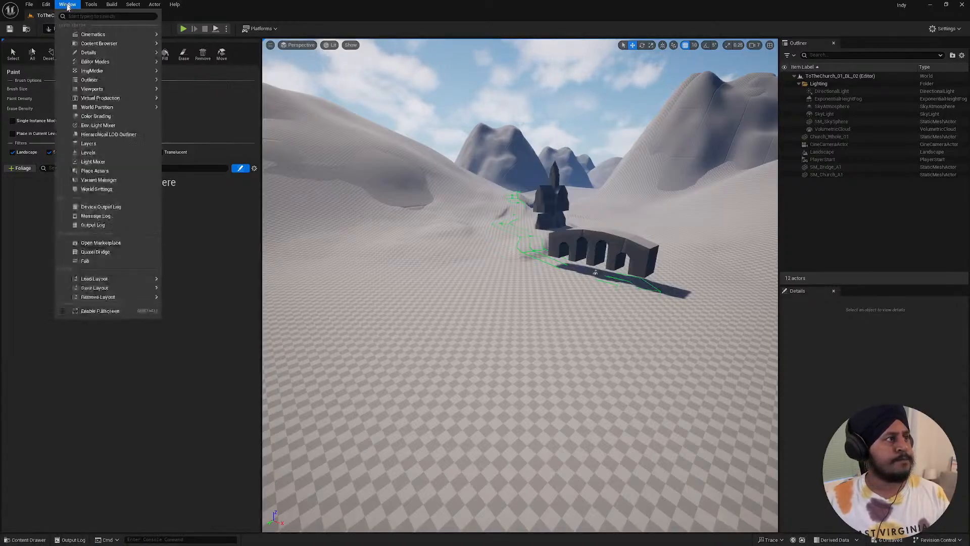
{"action": "mouse_move", "coordinate": [152, 44]}
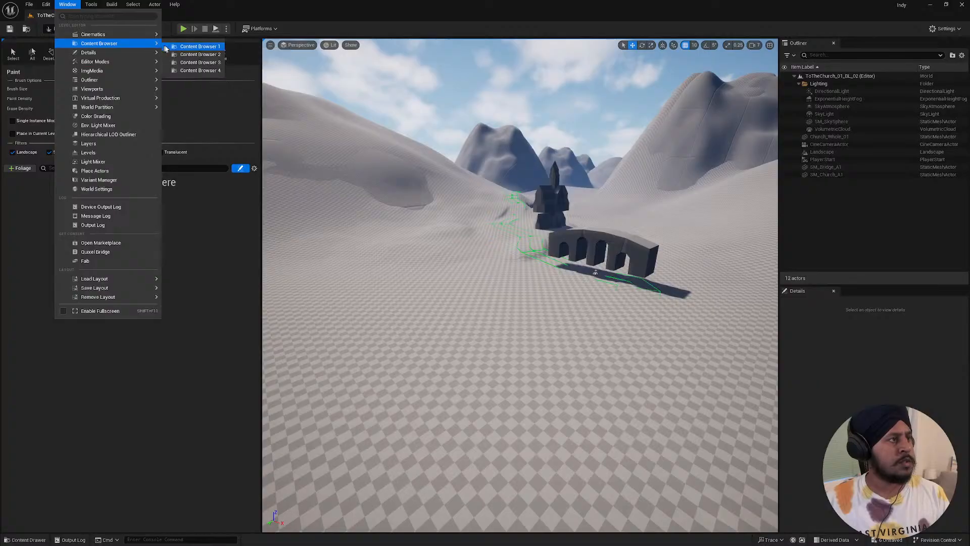
{"action": "left_click", "coordinate": [197, 46]}
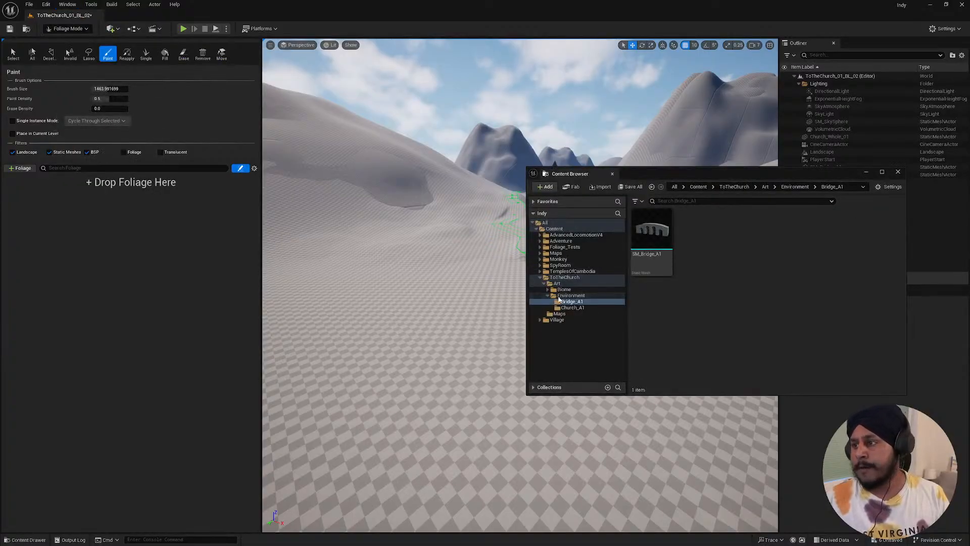
{"action": "left_click", "coordinate": [564, 290]}
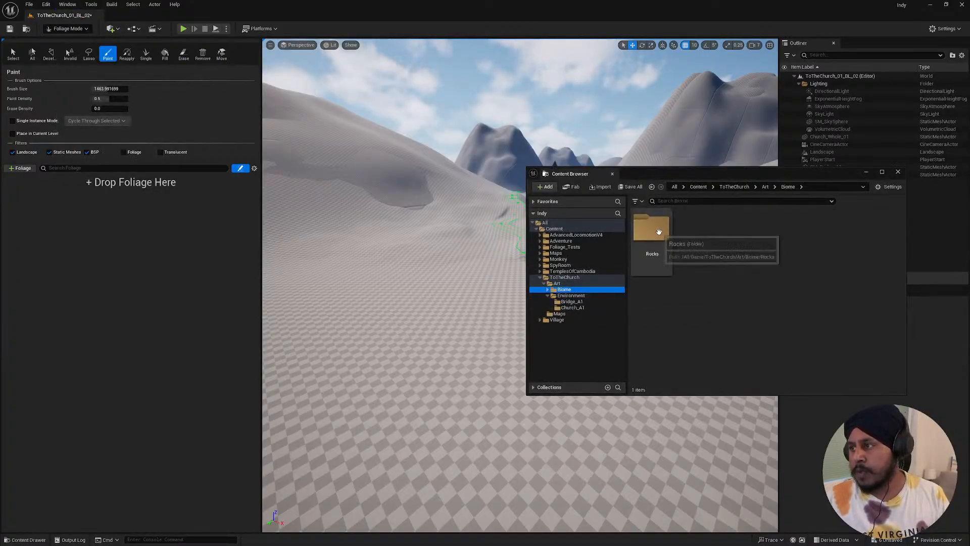
{"action": "double_click", "coordinate": [651, 228]}
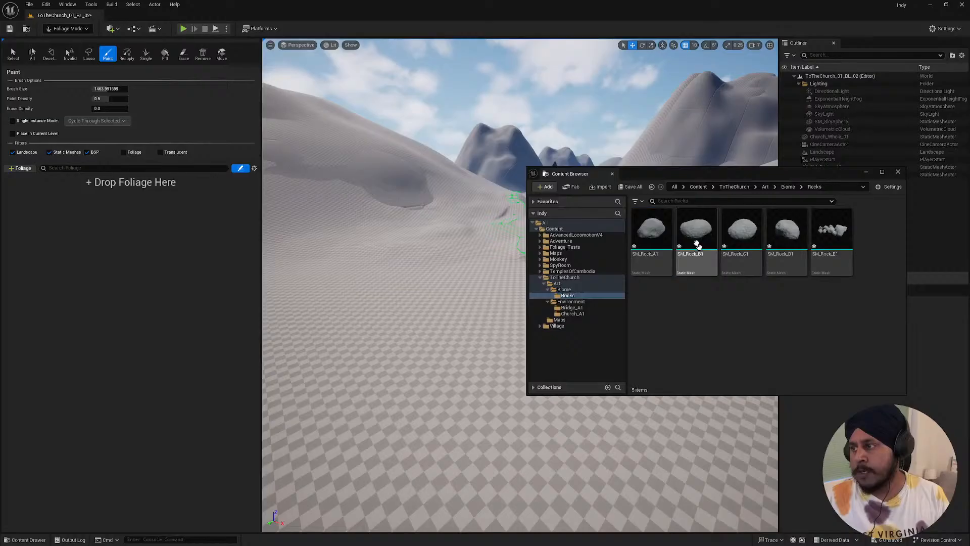
{"action": "left_click", "coordinate": [654, 246]}
{"action": "left_click", "coordinate": [838, 240], "text": "shift"}
{"action": "left_click_drag", "start_coordinate": [668, 243], "coordinate": [172, 212]}
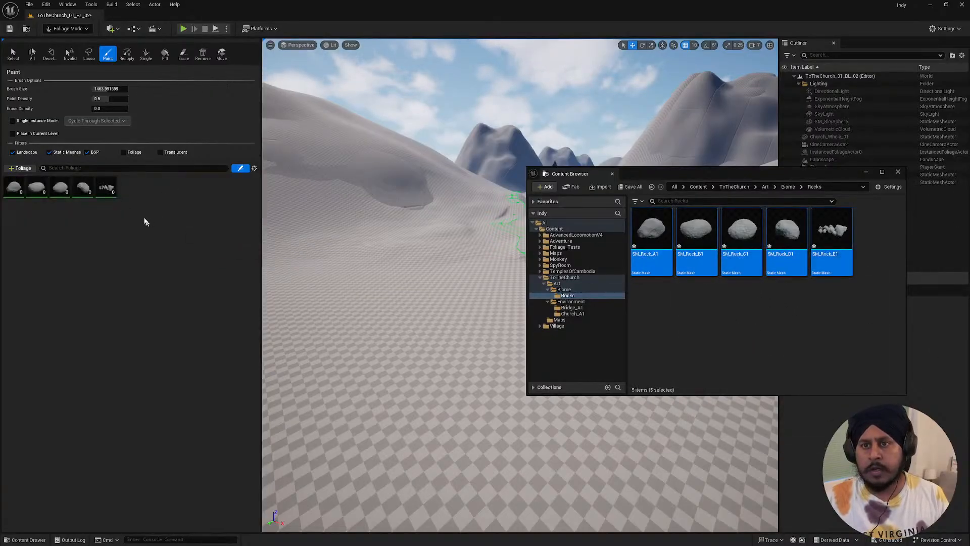
- Save the SM_Rock_A1 foliage entry as a foliage type named FT_Rock_A1 in the Biome/Rocks folder
{"action": "left_click", "coordinate": [19, 183]}
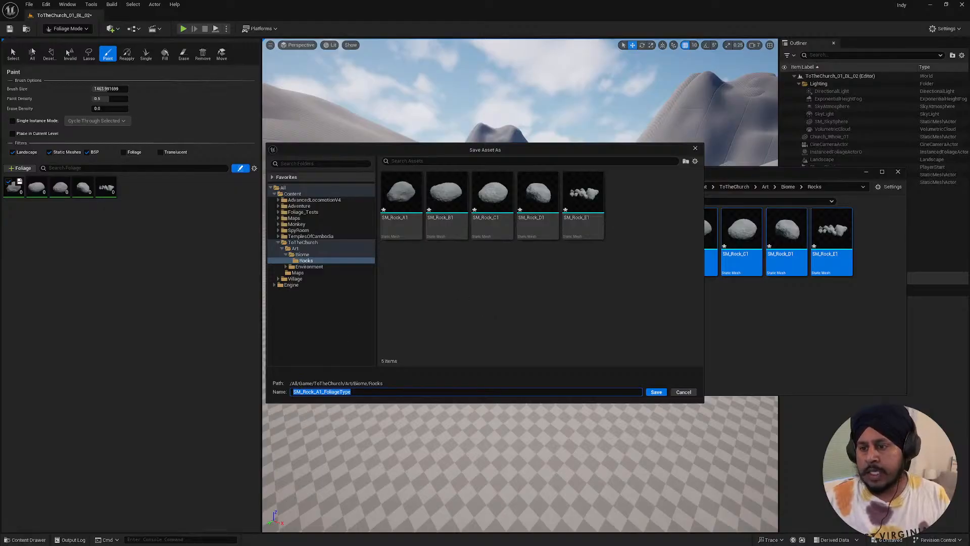
{"action": "left_click_drag", "start_coordinate": [301, 392], "coordinate": [293, 392]}
{"action": "type", "text": "FT"}
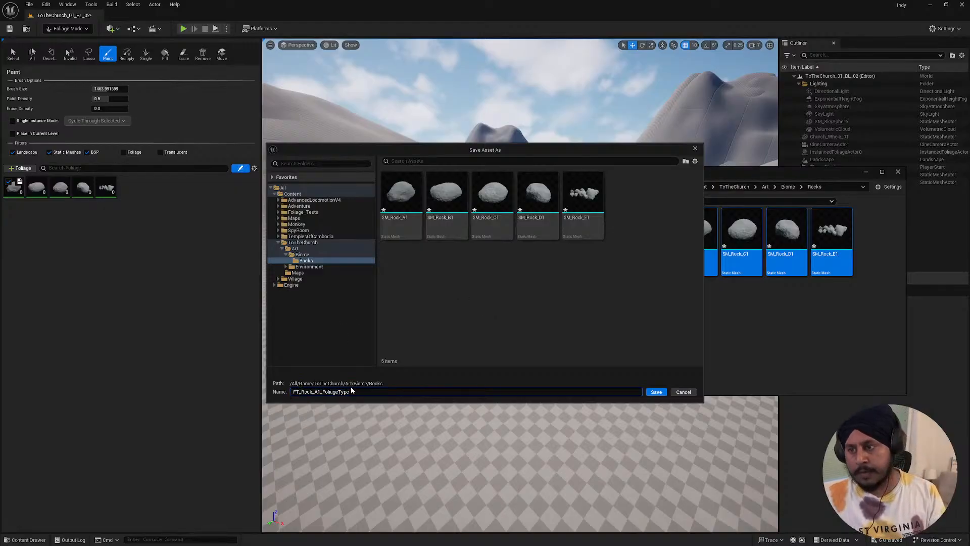
{"action": "left_click_drag", "start_coordinate": [344, 392], "coordinate": [324, 392]}
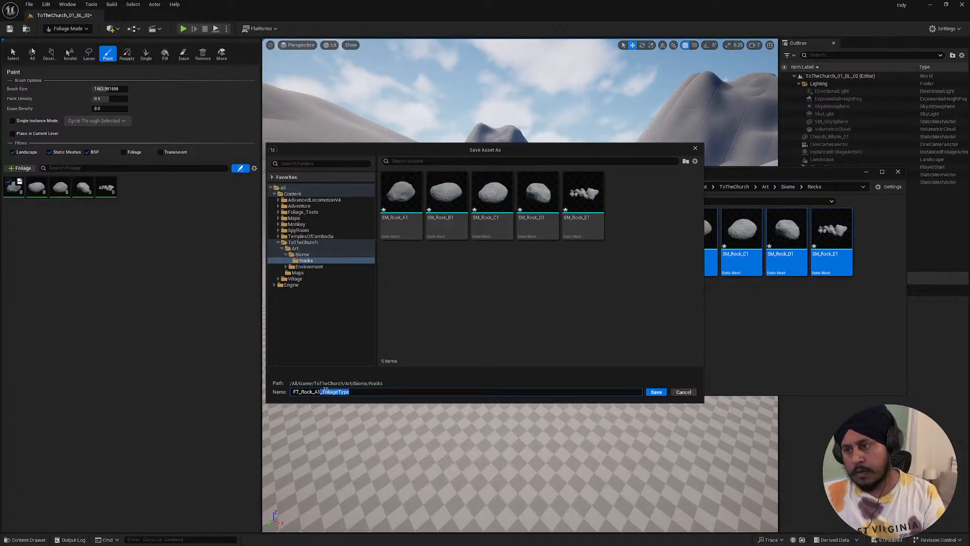
{"action": "key", "text": "BackSpace"}
{"action": "left_click", "coordinate": [656, 392]}
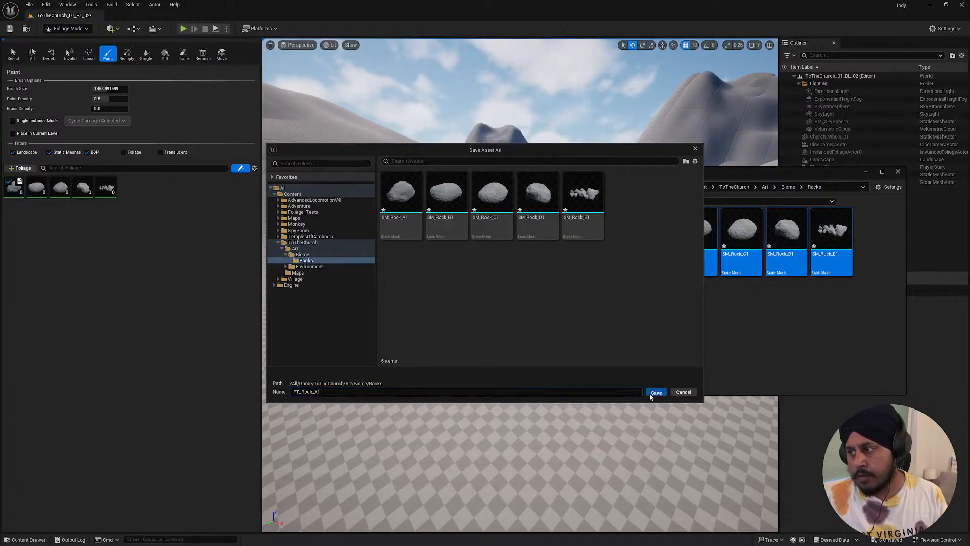
- Save the SM_Rock_E1 foliage entry as a foliage type named FT_Rock_E1 in the Rocks folder
{"action": "left_click", "coordinate": [111, 181]}
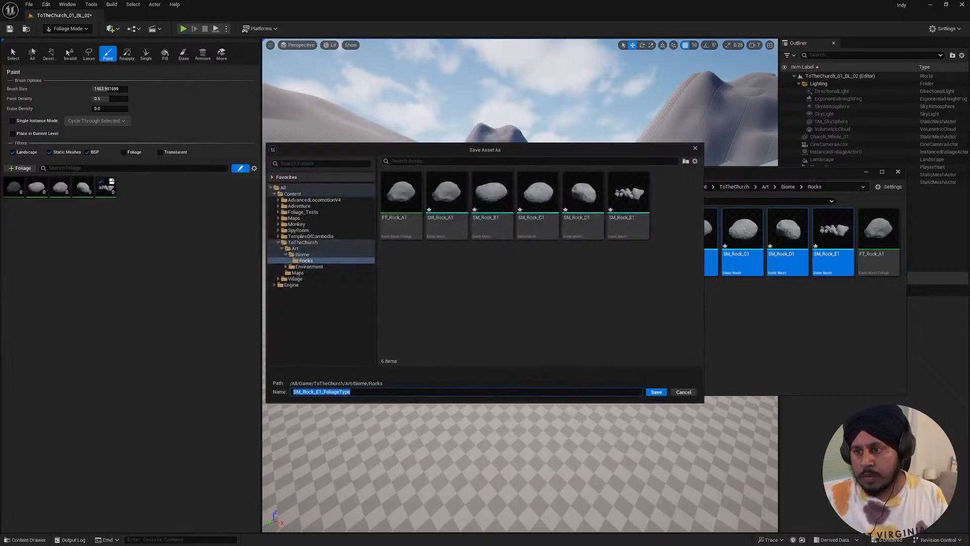
{"action": "left_click_drag", "start_coordinate": [292, 392], "coordinate": [323, 392]}
{"action": "type", "text": "FT"}
{"action": "key", "text": "BackSpace"}
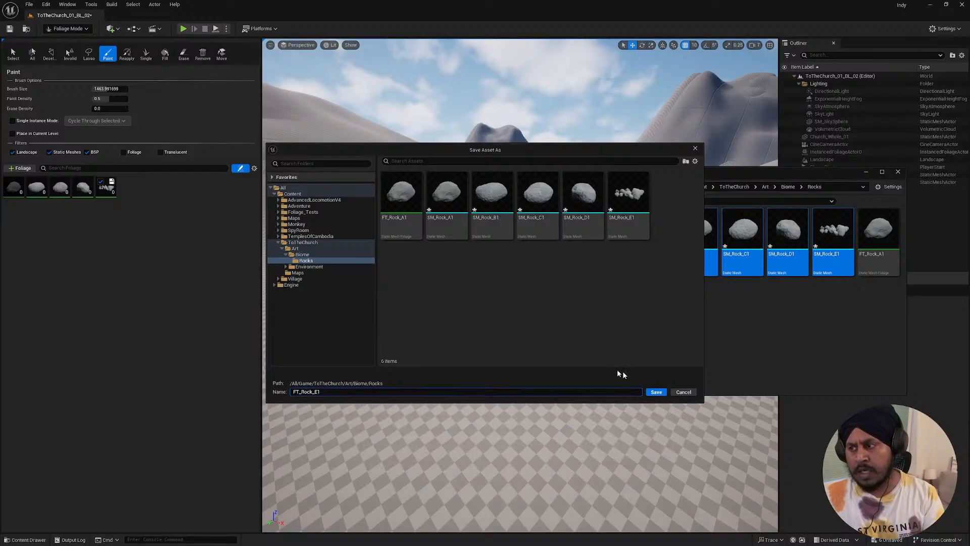
{"action": "left_click", "coordinate": [656, 392]}
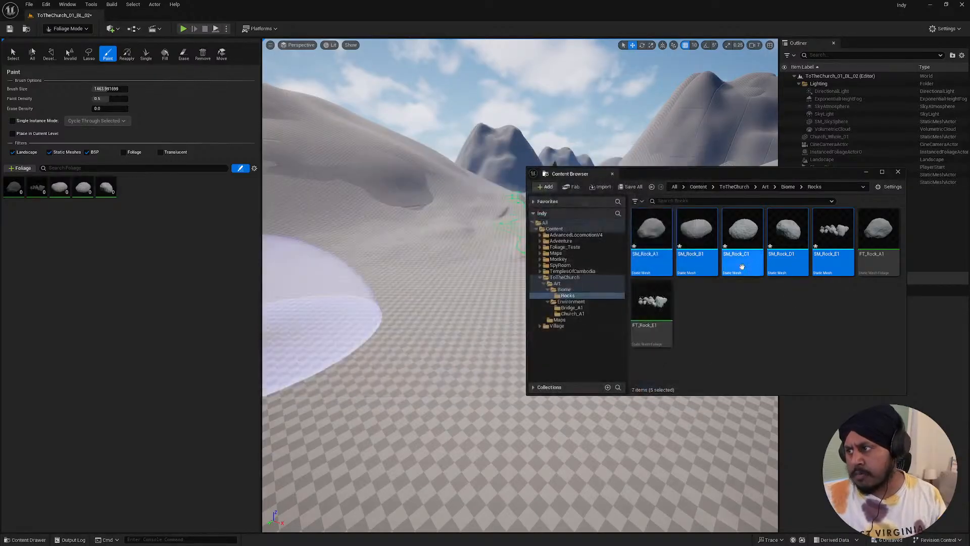
- Save the SM_Rock_B1 foliage entry as a foliage type named FT_Rock_B1 in the Rocks folder
{"action": "left_click", "coordinate": [704, 245]}
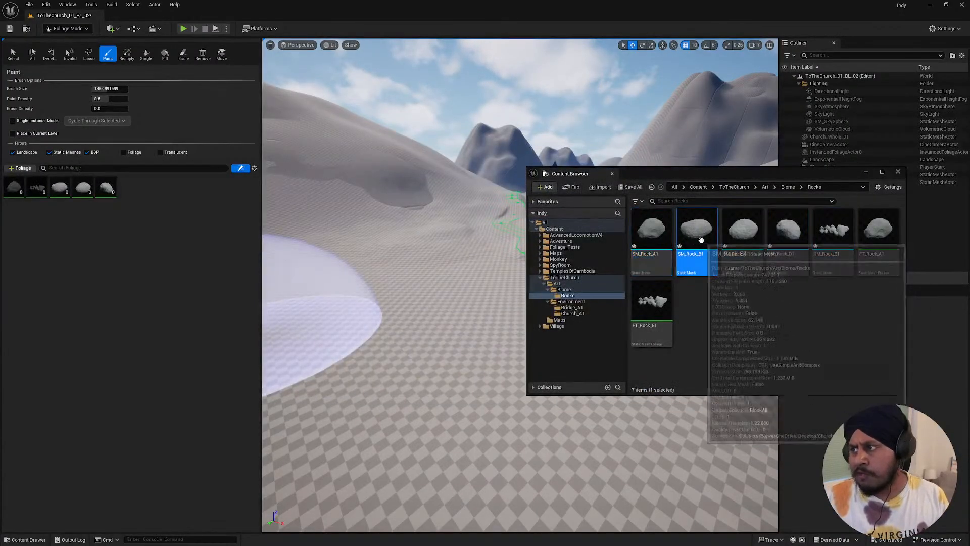
{"action": "left_click", "coordinate": [65, 181]}
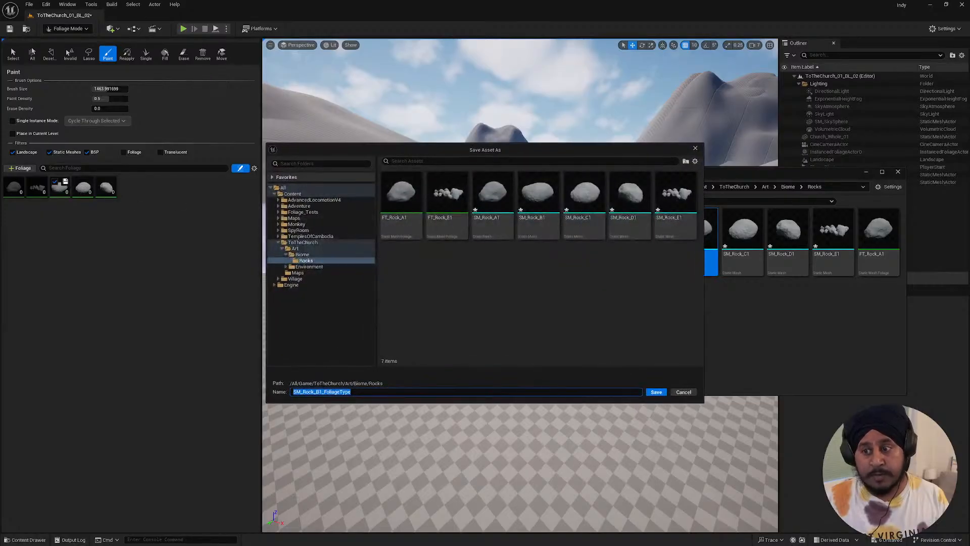
{"action": "left_click_drag", "start_coordinate": [301, 392], "coordinate": [293, 392]}
{"action": "type", "text": "FT_Rock_B1"}
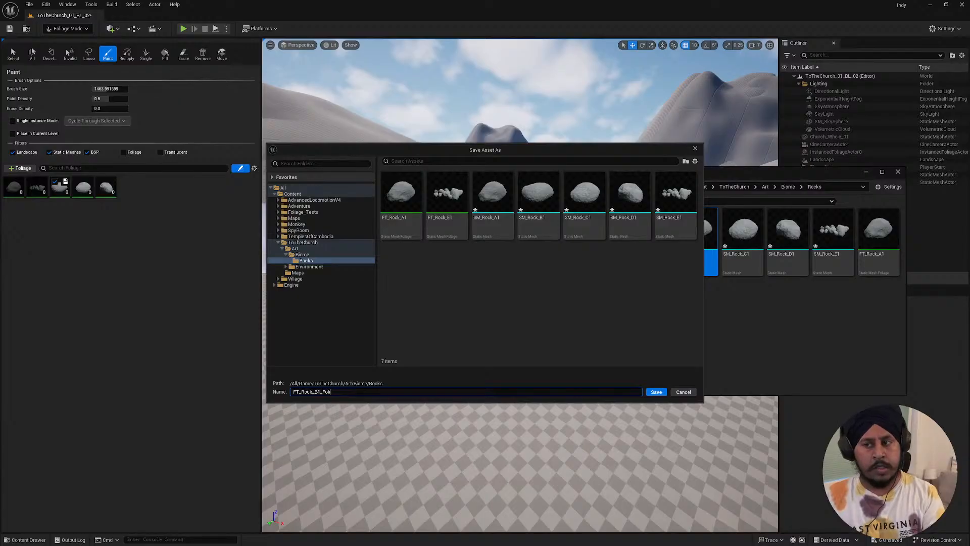
{"action": "left_click", "coordinate": [656, 392]}
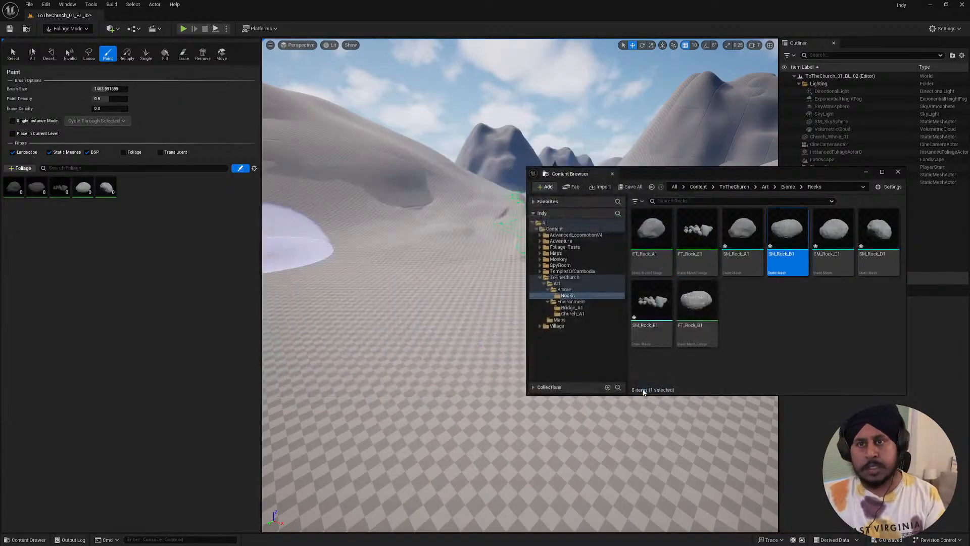
- Save the SM_Rock_C1 foliage entry as a foliage type named FT_Rock_C1 in the Rocks folder
{"action": "left_click", "coordinate": [89, 183]}
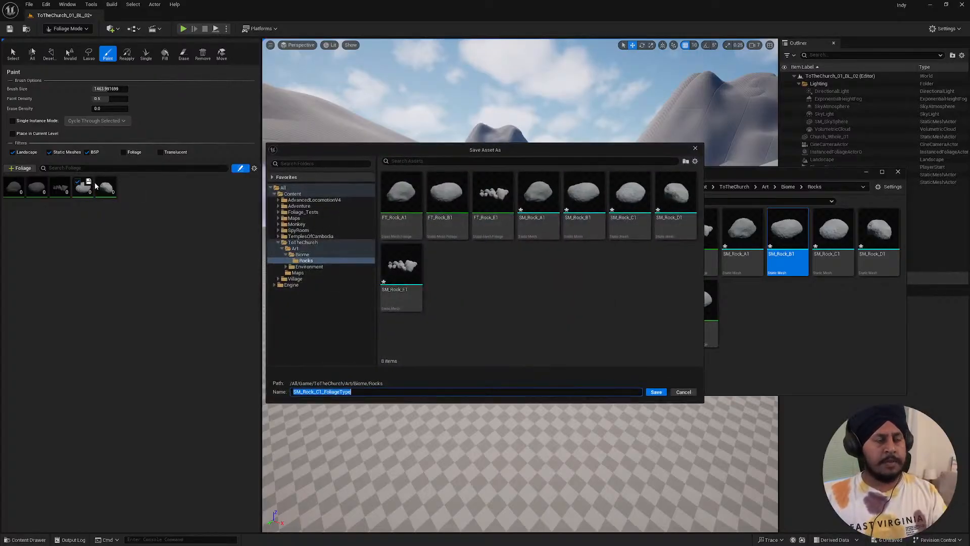
{"action": "left_click_drag", "start_coordinate": [303, 392], "coordinate": [278, 389]}
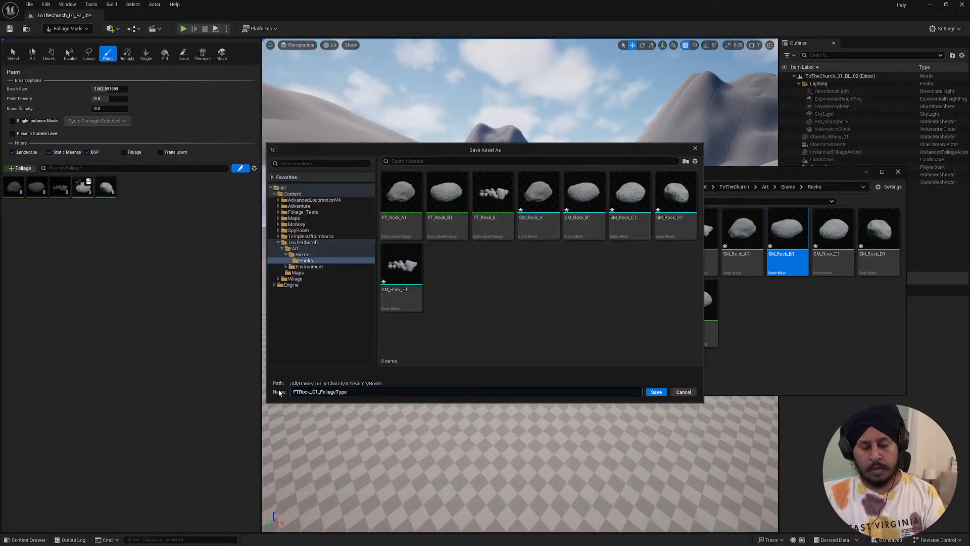
{"action": "type", "text": "FT"}
{"action": "left_click_drag", "start_coordinate": [354, 392], "coordinate": [324, 392]}
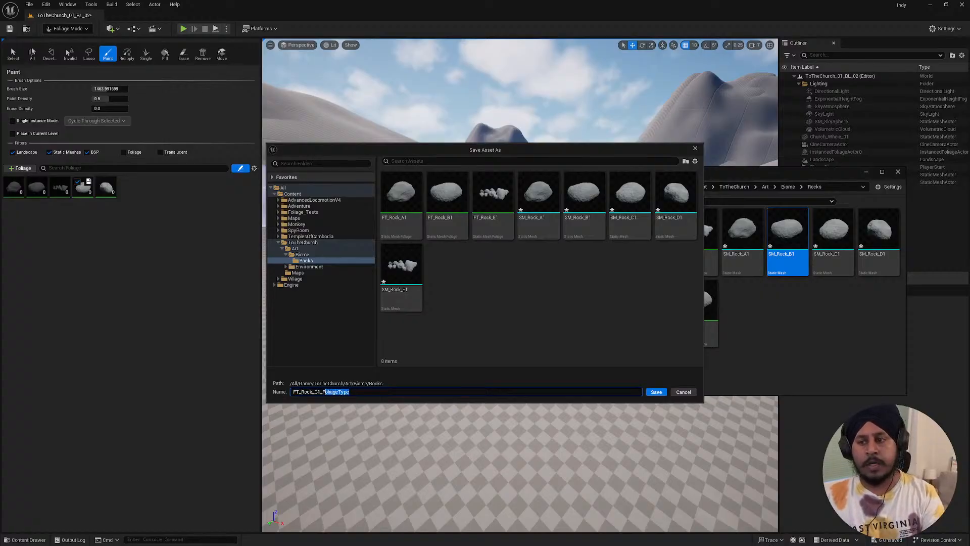
{"action": "key", "text": "BackSpace"}
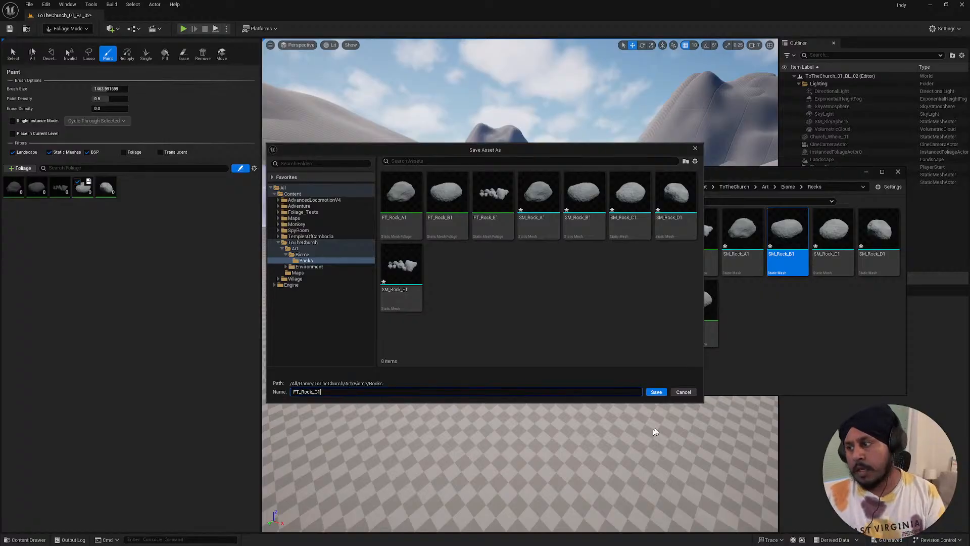
{"action": "left_click", "coordinate": [656, 392]}
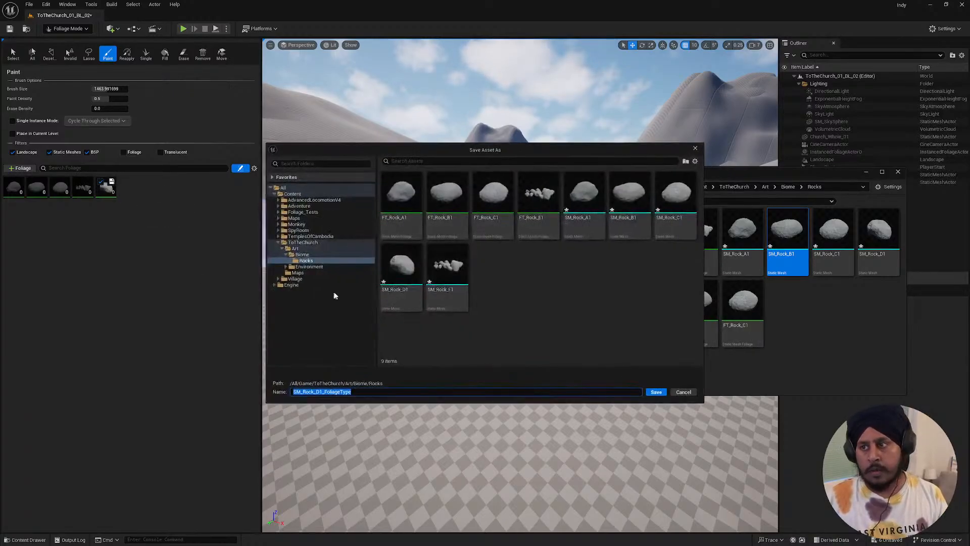
- Save the SM_Rock_D1 foliage entry as a foliage type named FT_Rock_D1 in the Rocks folder
{"action": "left_click_drag", "start_coordinate": [300, 391], "coordinate": [297, 392]}
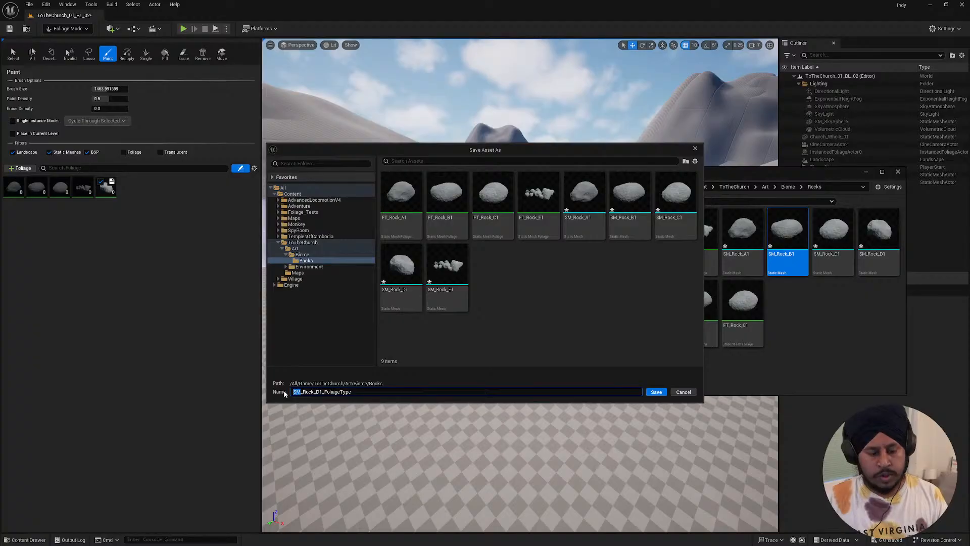
{"action": "type", "text": "FT"}
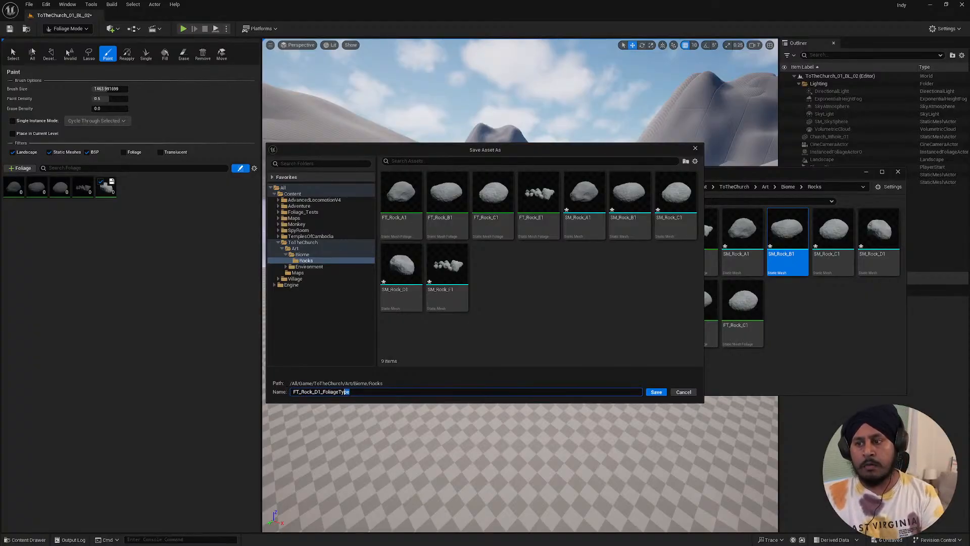
{"action": "left_click_drag", "start_coordinate": [349, 392], "coordinate": [320, 392]}
{"action": "key", "text": "BackSpace"}
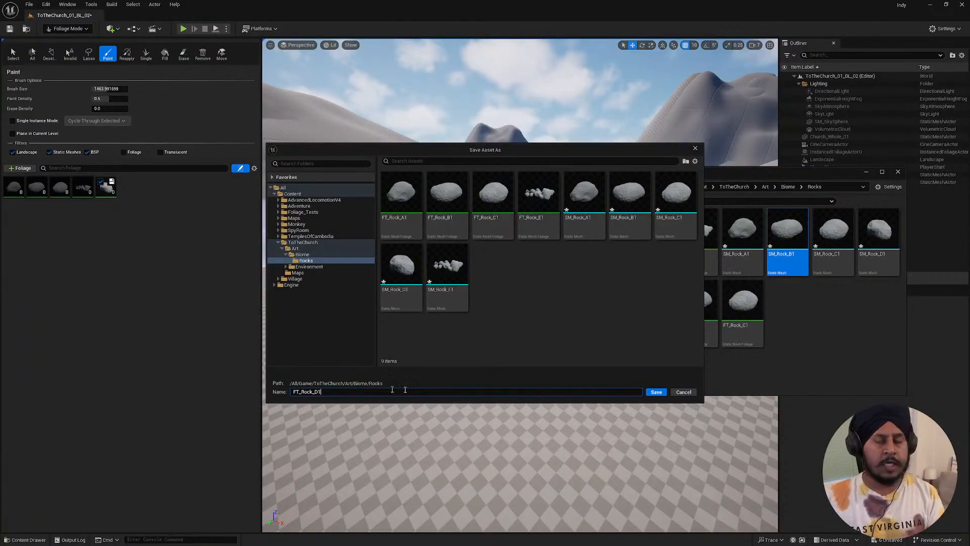
{"action": "left_click", "coordinate": [655, 392]}
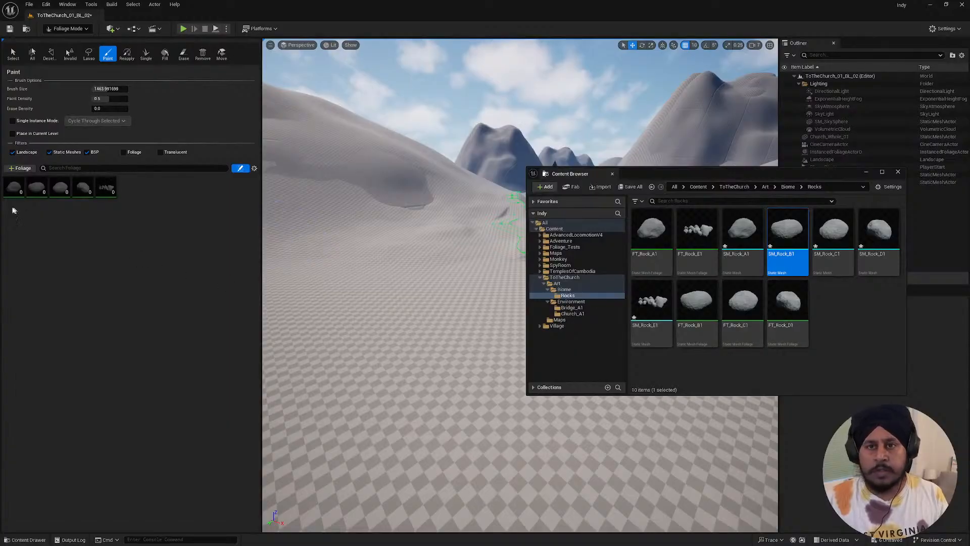
- Set the foliage brush size to about 2419 and enable only FT_Rock_A1 for painting
{"action": "left_click", "coordinate": [15, 186]}
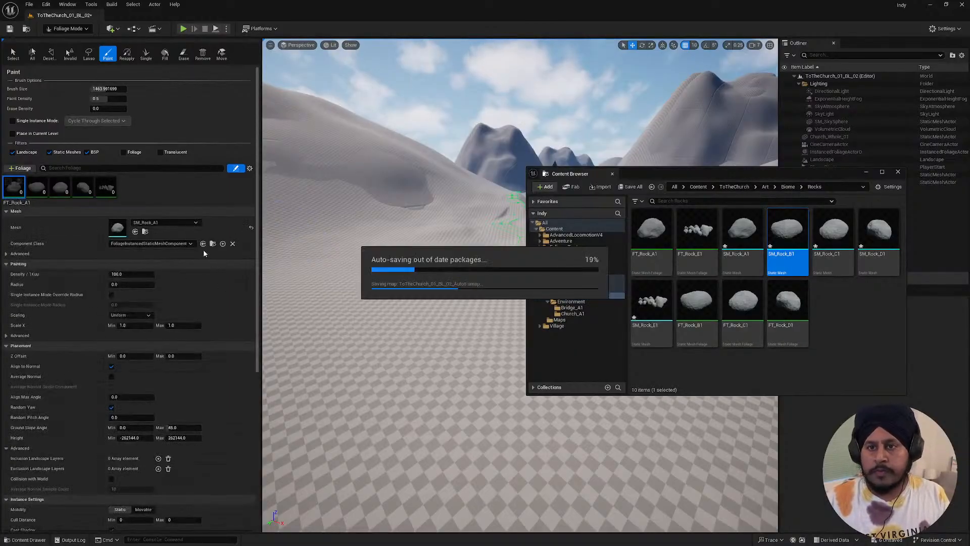
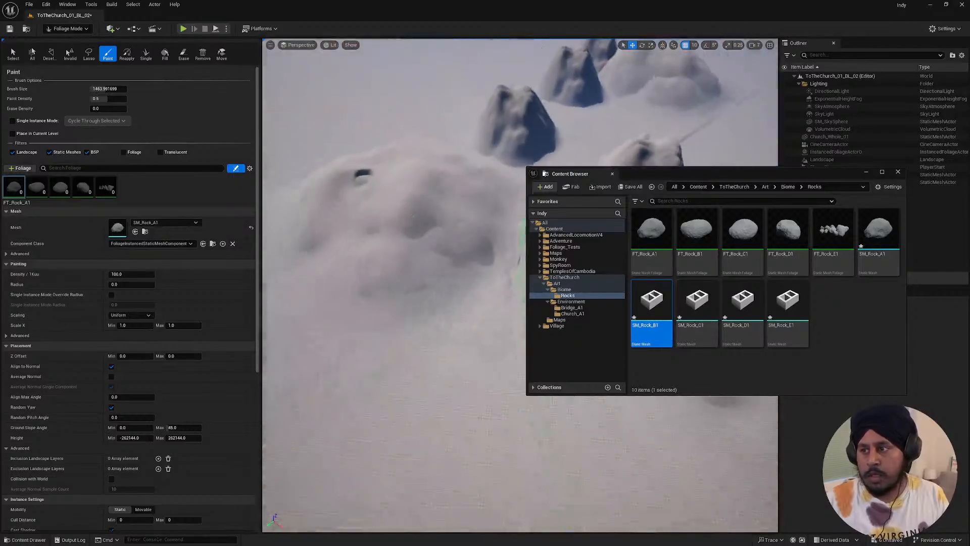
{"action": "left_click", "coordinate": [93, 87]}
{"action": "left_click_drag", "start_coordinate": [123, 89], "coordinate": [113, 88]}
{"action": "left_click", "coordinate": [9, 182]}
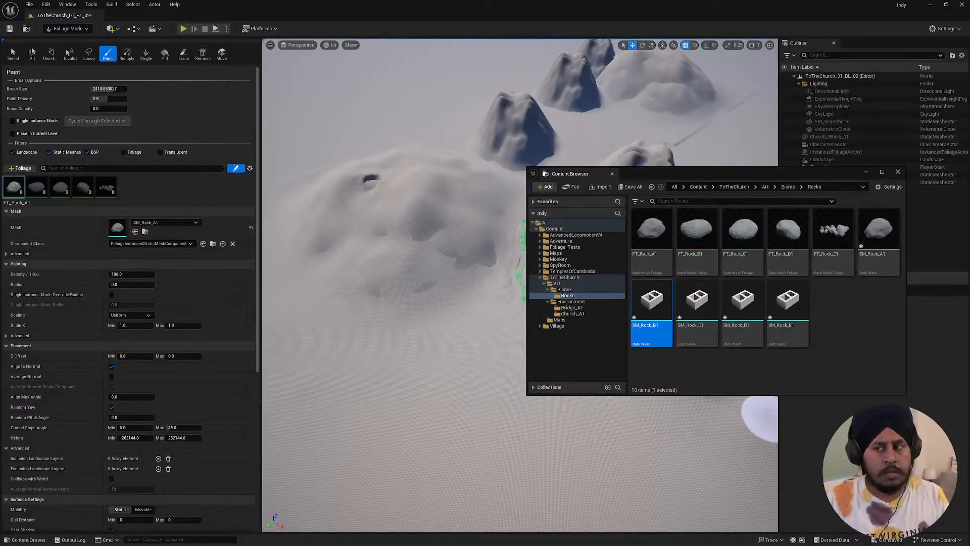
- Try painting FT_Rock_A1 rocks on the slope beside the bridge, inspect them up close, and undo the stroke
{"action": "mouse_move", "coordinate": [479, 314]}
{"action": "right_mouse_down"}
{"action": "mouse_move", "coordinate": [520, 318]}
{"action": "mouse_move", "coordinate": [523, 339]}
{"action": "mouse_move", "coordinate": [495, 333]}
{"action": "mouse_move", "coordinate": [485, 290]}
{"action": "mouse_move", "coordinate": [472, 283]}
{"action": "right_mouse_up"}
{"action": "key", "text": "w"}
{"action": "scroll", "coordinate": [479, 315], "scroll_direction": "down", "scroll_amount": 1}
{"action": "key", "text": "s"}
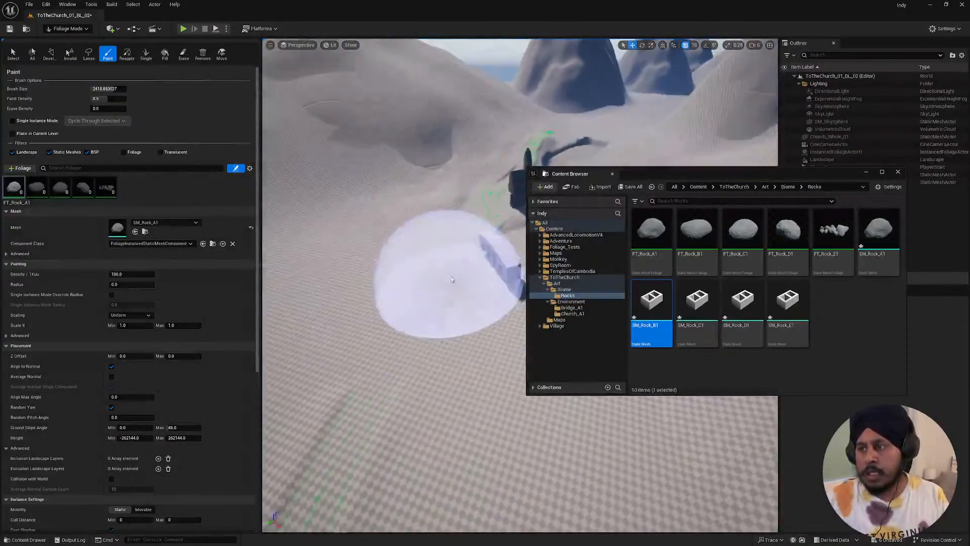
{"action": "mouse_move", "coordinate": [434, 242]}
{"action": "left_mouse_down"}
{"action": "mouse_move", "coordinate": [426, 231]}
{"action": "mouse_move", "coordinate": [325, 282]}
{"action": "mouse_move", "coordinate": [407, 212]}
{"action": "left_mouse_up"}
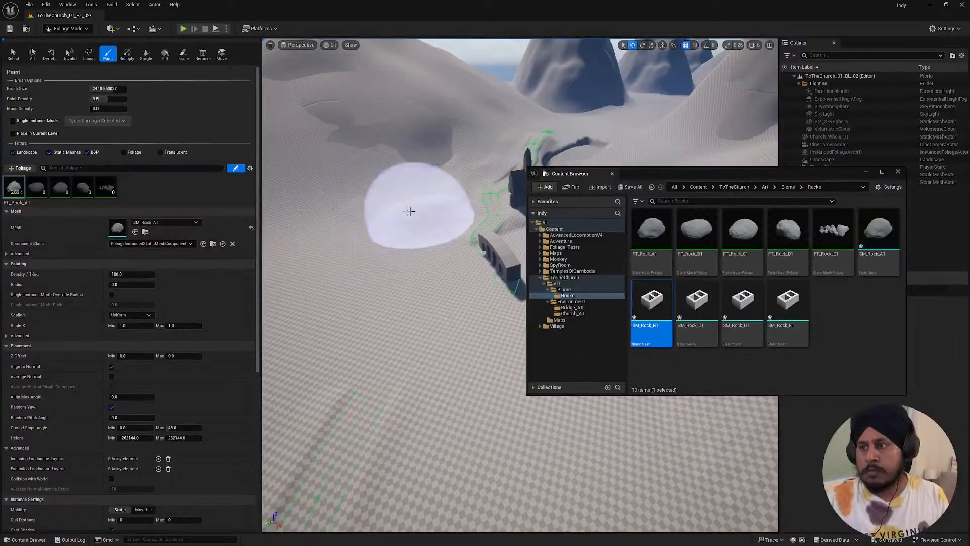
{"action": "mouse_move", "coordinate": [407, 208]}
{"action": "right_mouse_down"}
{"action": "mouse_move", "coordinate": [387, 201]}
{"action": "mouse_move", "coordinate": [392, 185]}
{"action": "mouse_move", "coordinate": [378, 196]}
{"action": "right_mouse_up"}
{"action": "key", "text": "w"}
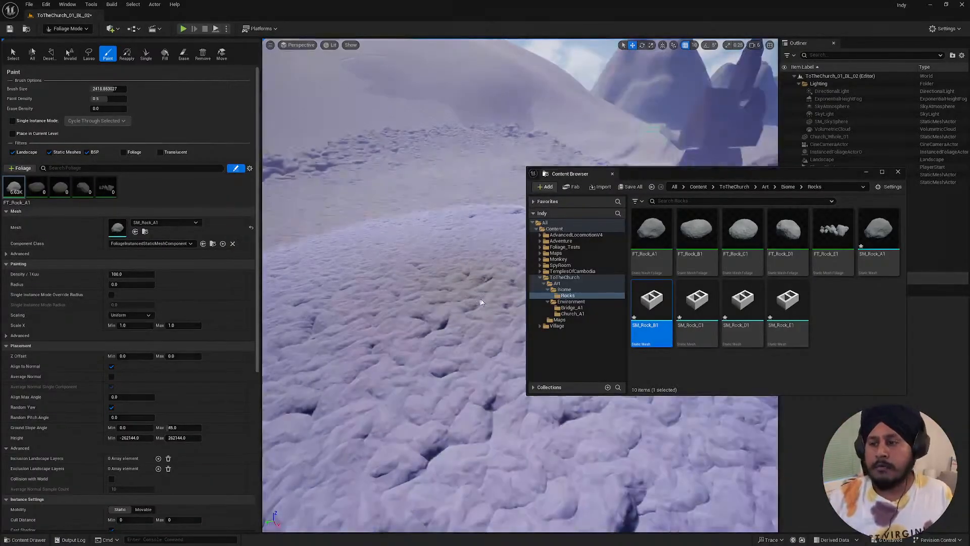
{"action": "right_click_drag", "start_coordinate": [474, 302], "coordinate": [410, 316]}
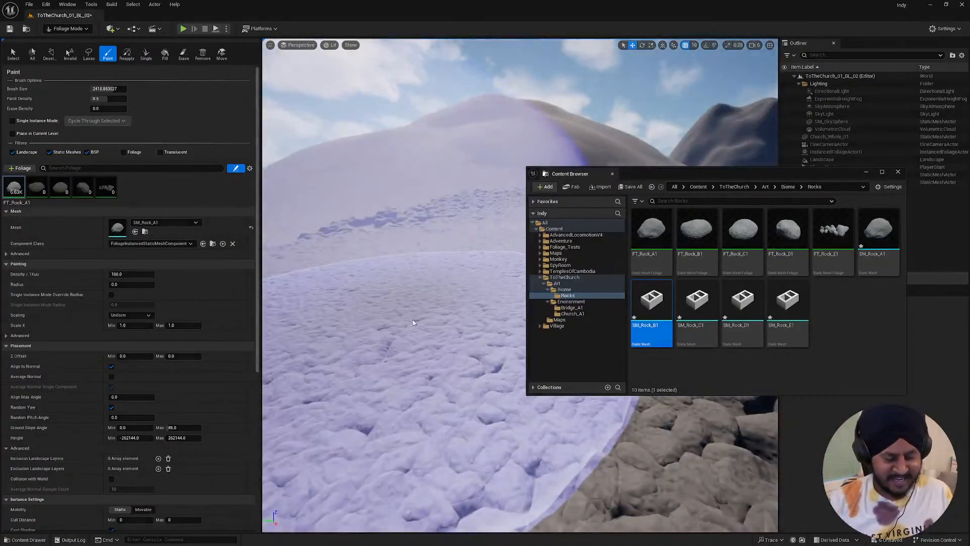
{"action": "key", "text": "ctrl+z"}
- Set the painting density of FT_Rock_A1 to 1.0 and return to the view of the slope beside the bridge
{"action": "left_click", "coordinate": [123, 274]}
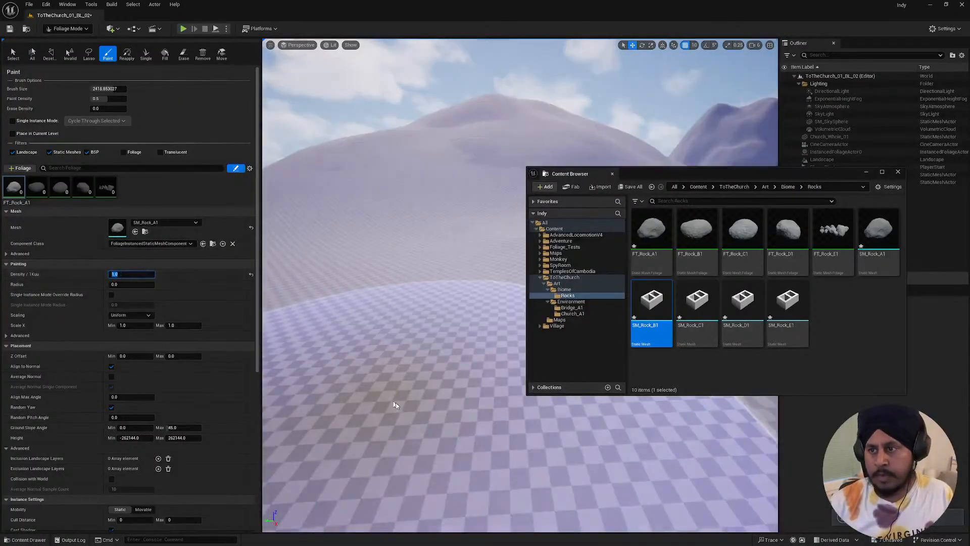
{"action": "right_click_drag", "start_coordinate": [396, 404], "coordinate": [449, 410]}
{"action": "key", "text": "s"}
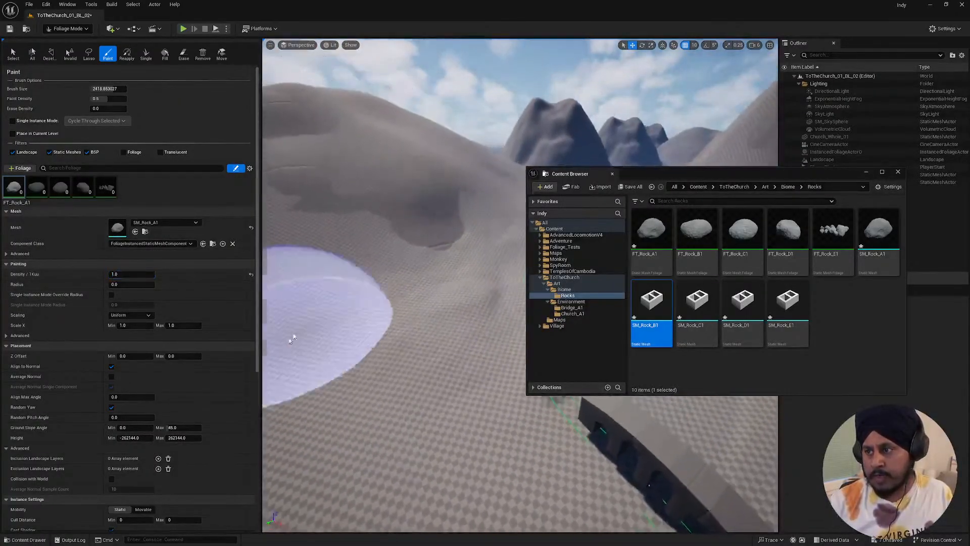
- Try painting FT_Rock_A1 rocks across the slope beside the bridge, inspect them, and undo the stroke
{"action": "left_click_drag", "start_coordinate": [372, 405], "coordinate": [444, 336]}
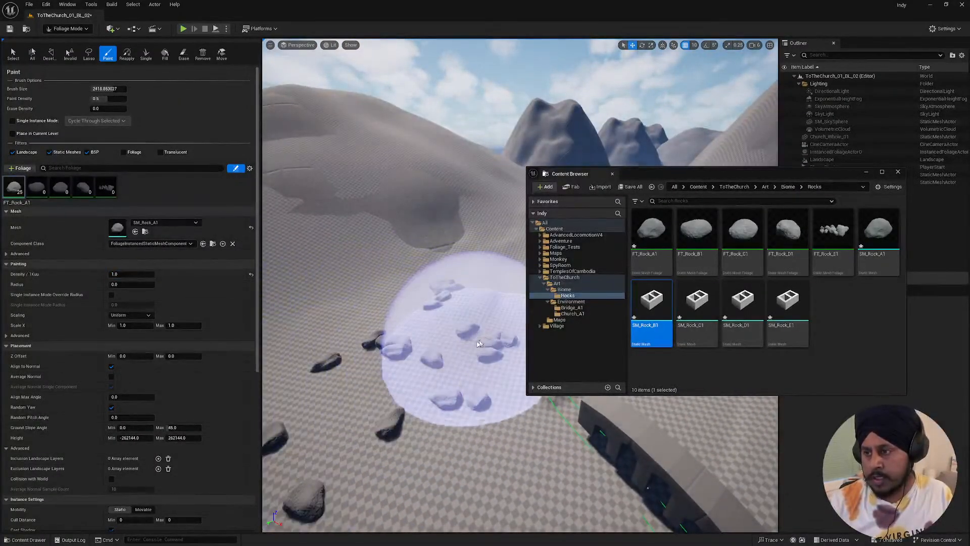
{"action": "mouse_move", "coordinate": [444, 336]}
{"action": "right_mouse_down"}
{"action": "mouse_move", "coordinate": [415, 354]}
{"action": "mouse_move", "coordinate": [488, 357]}
{"action": "mouse_move", "coordinate": [457, 365]}
{"action": "mouse_move", "coordinate": [498, 370]}
{"action": "mouse_move", "coordinate": [485, 364]}
{"action": "right_mouse_up"}
{"action": "key", "text": "w"}
{"action": "scroll", "coordinate": [439, 350], "scroll_direction": "down", "scroll_amount": 2}
{"action": "key", "text": "w"}
{"action": "key", "text": "s"}
{"action": "key", "text": "ctrl+z"}
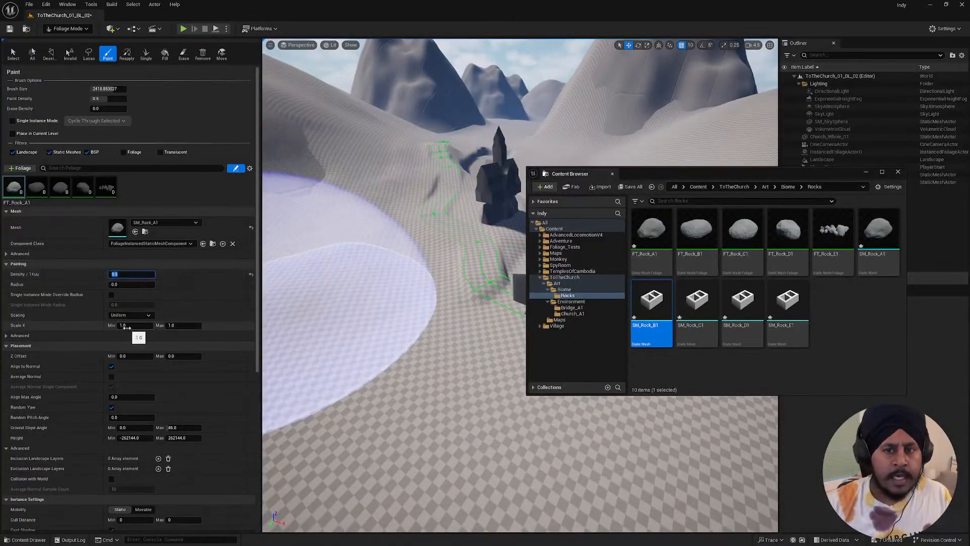
- Set the painting density of FT_Rock_A1 to 0.5 and its Scale X range to minimum 0.8 and maximum 1.2
{"action": "type", "text": "0.8"}
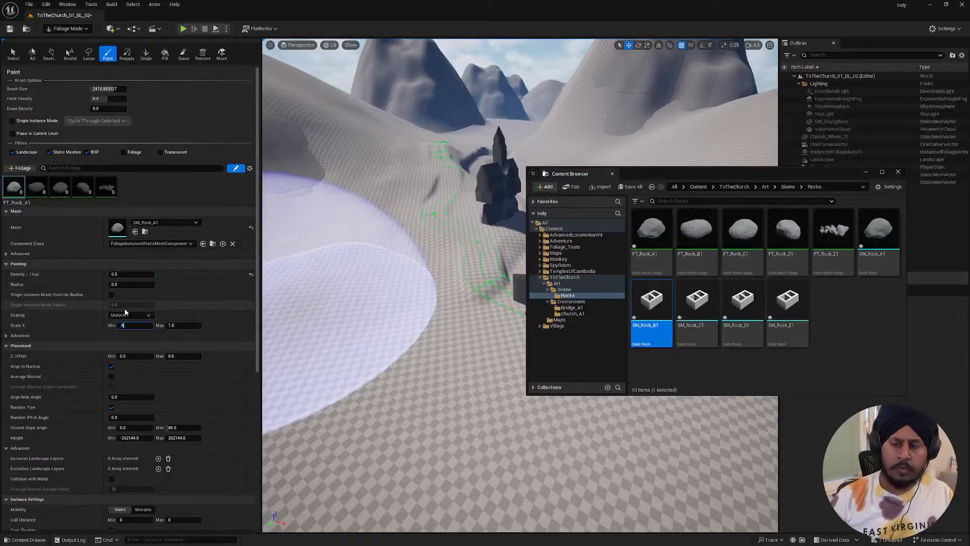
{"action": "key", "text": "Tab"}
{"action": "type", "text": "1.2"}
{"action": "key", "text": "Return"}
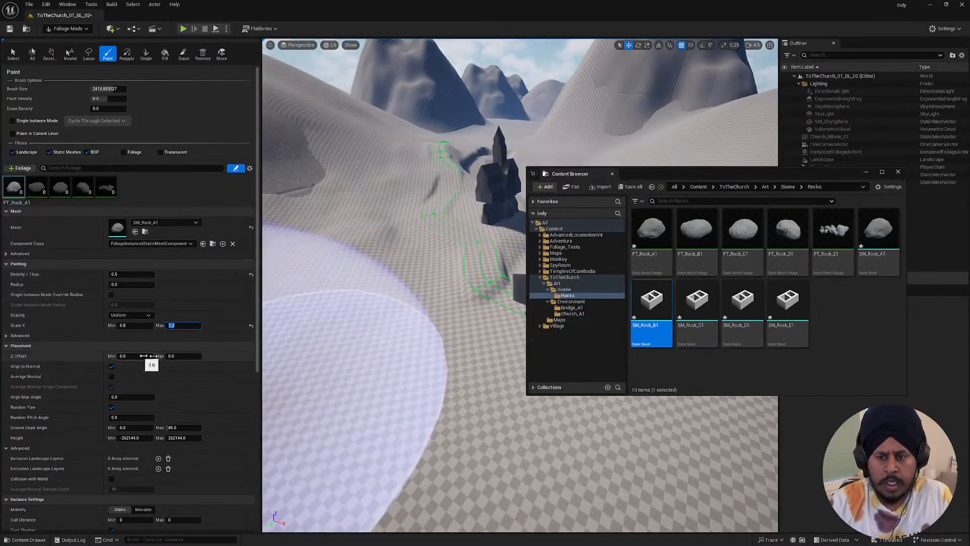
{"action": "scroll", "coordinate": [96, 391], "scroll_direction": "down", "scroll_amount": 9}
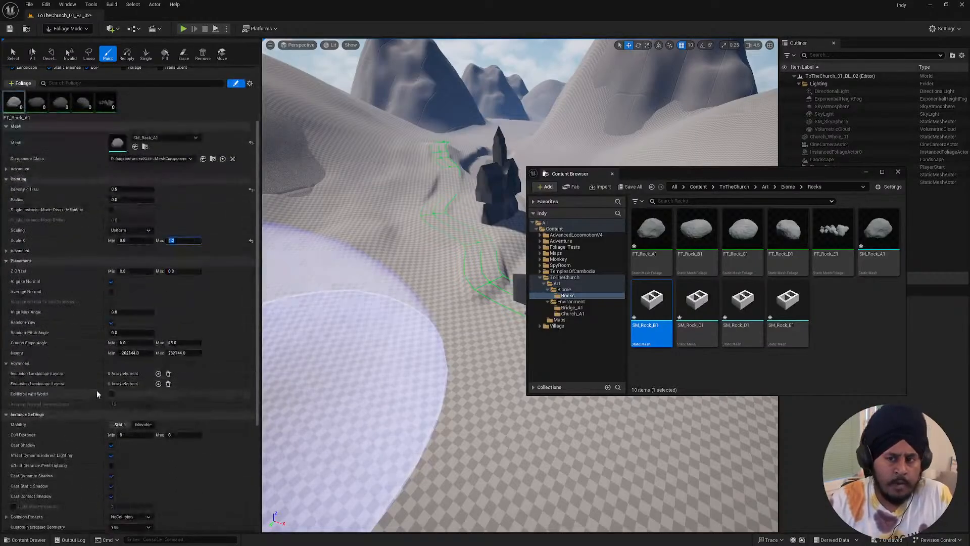
{"action": "scroll", "coordinate": [93, 377], "scroll_direction": "up", "scroll_amount": 9}
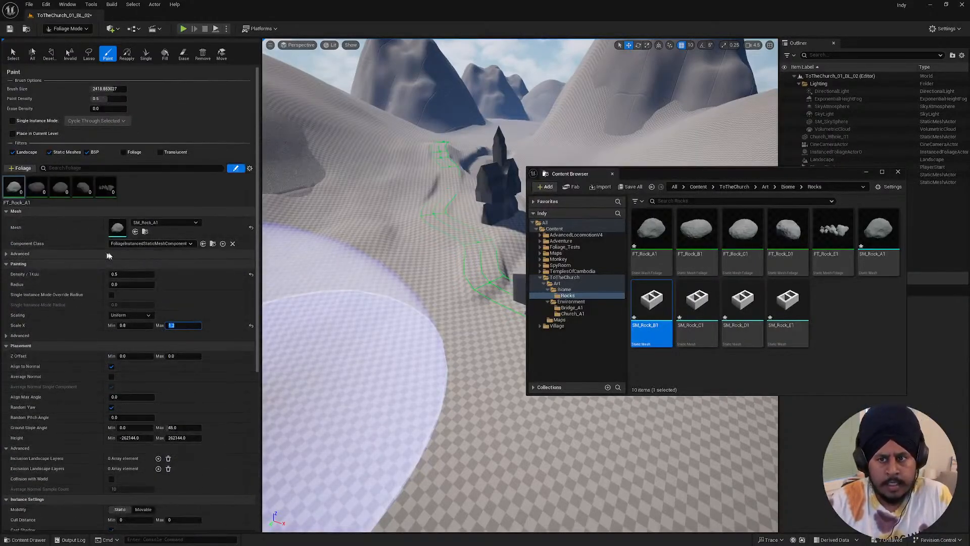
- Try painting FT_Rock_A1 rocks over the slope and around the bridge, and undo the last stroke
{"action": "right_click_drag", "start_coordinate": [447, 328], "coordinate": [399, 303]}
{"action": "left_click_drag", "start_coordinate": [400, 304], "coordinate": [313, 316]}
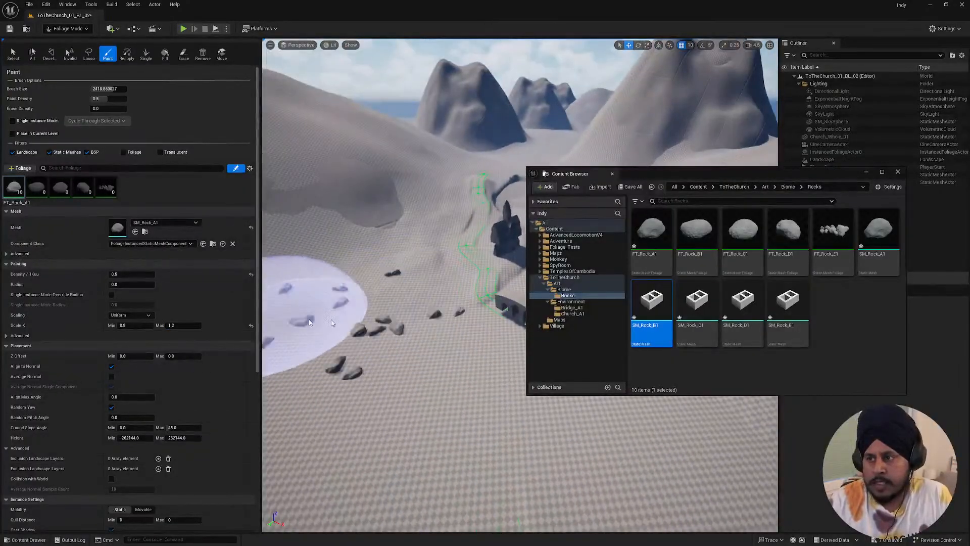
{"action": "right_click_drag", "start_coordinate": [358, 356], "coordinate": [315, 323]}
{"action": "mouse_move", "coordinate": [314, 323]}
{"action": "left_mouse_down"}
{"action": "mouse_move", "coordinate": [303, 266]}
{"action": "mouse_move", "coordinate": [460, 250]}
{"action": "mouse_move", "coordinate": [448, 215]}
{"action": "left_mouse_up"}
{"action": "mouse_move", "coordinate": [501, 386]}
{"action": "right_mouse_down"}
{"action": "mouse_move", "coordinate": [490, 396]}
{"action": "mouse_move", "coordinate": [495, 414]}
{"action": "mouse_move", "coordinate": [454, 392]}
{"action": "mouse_move", "coordinate": [468, 405]}
{"action": "mouse_move", "coordinate": [462, 417]}
{"action": "mouse_move", "coordinate": [511, 396]}
{"action": "mouse_move", "coordinate": [455, 324]}
{"action": "mouse_move", "coordinate": [469, 332]}
{"action": "right_mouse_up"}
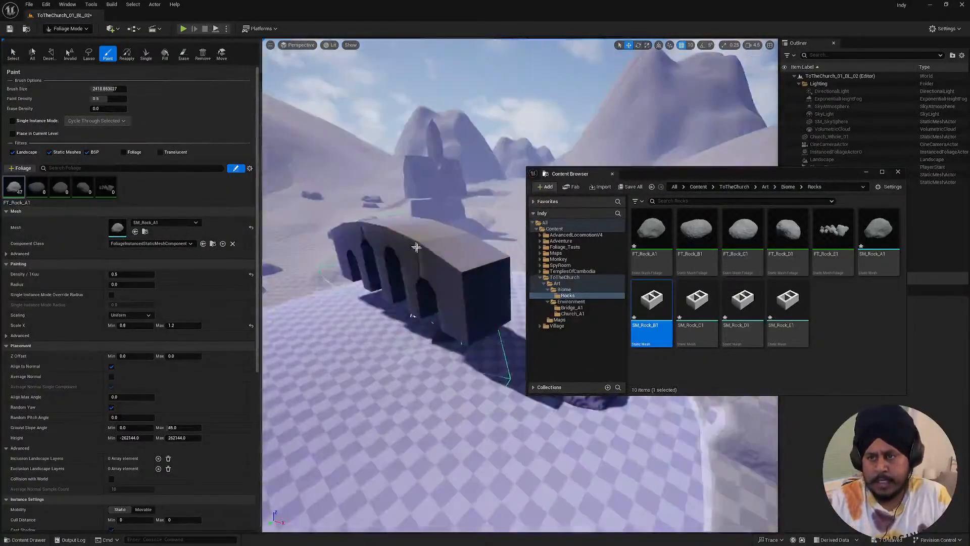
{"action": "key", "text": "ctrl+z"}
- Erase the remaining brush-painted FT_Rock_A1 rocks from the slope beside the bridge, leaving one
{"action": "right_click_drag", "start_coordinate": [413, 316], "coordinate": [354, 303]}
{"action": "left_click_drag", "start_coordinate": [405, 252], "coordinate": [436, 203], "text": "shift"}
{"action": "mouse_move", "coordinate": [436, 203]}
{"action": "right_mouse_down"}
{"action": "mouse_move", "coordinate": [497, 204]}
{"action": "mouse_move", "coordinate": [506, 225]}
{"action": "mouse_move", "coordinate": [492, 257]}
{"action": "right_mouse_up"}
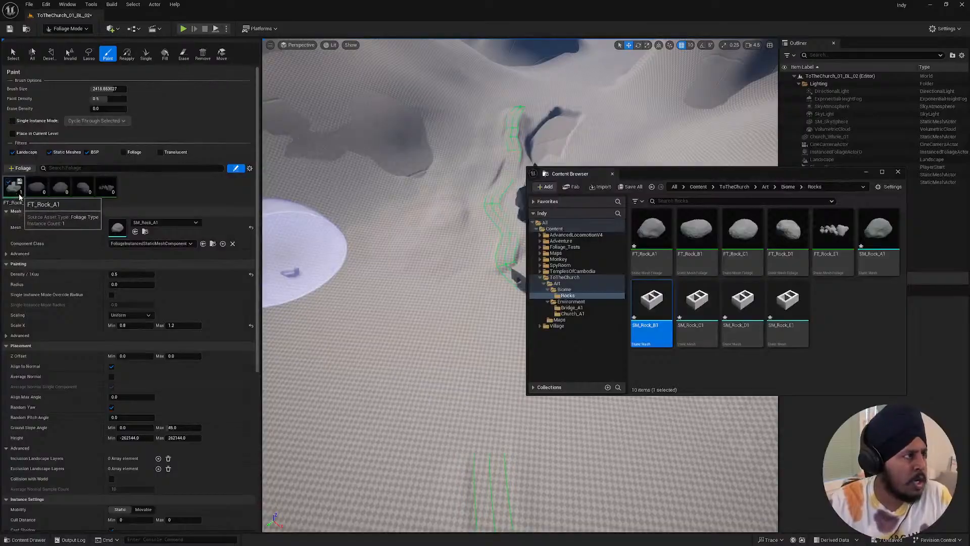
{"action": "mouse_move", "coordinate": [495, 357]}
{"action": "right_mouse_down"}
{"action": "mouse_move", "coordinate": [463, 336]}
{"action": "mouse_move", "coordinate": [465, 328]}
{"action": "mouse_move", "coordinate": [455, 357]}
{"action": "right_mouse_up"}
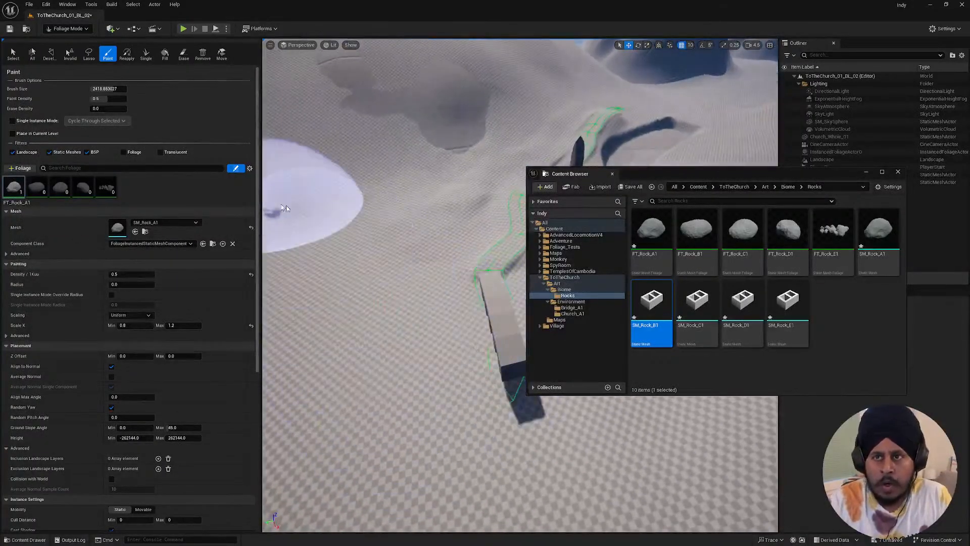
- Place three more FT_Rock_A1 rocks as single instances, spaced out on the slope beside the bridge
{"action": "left_click", "coordinate": [146, 54]}
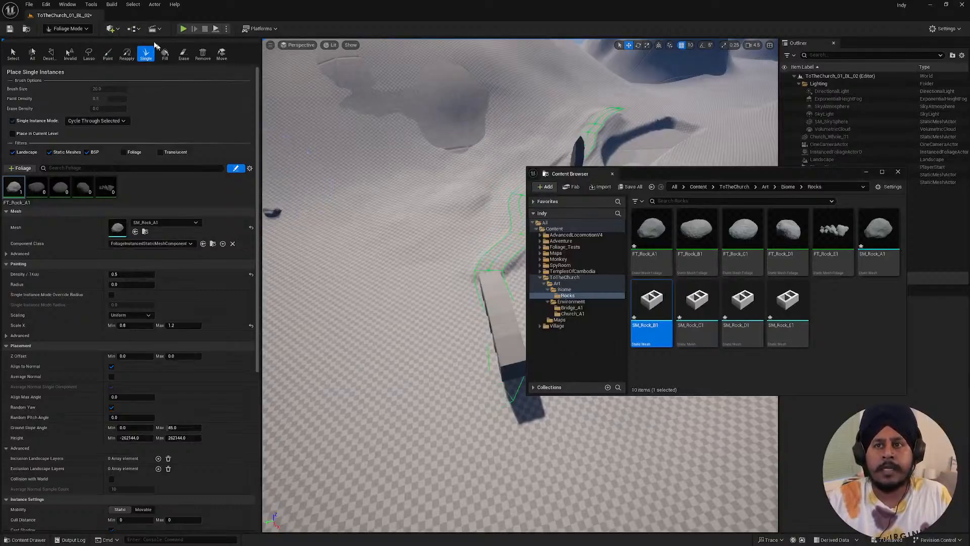
{"action": "right_click_drag", "start_coordinate": [337, 298], "coordinate": [329, 287]}
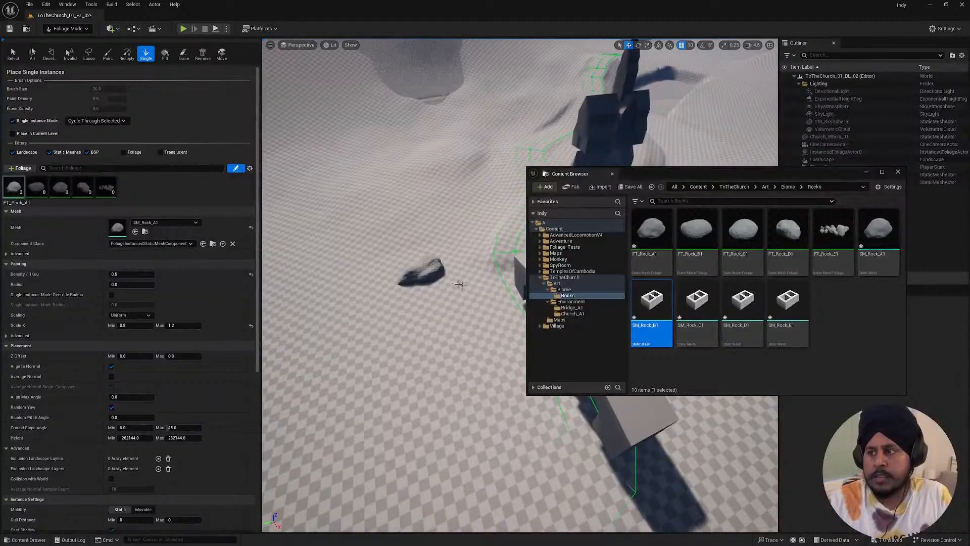
{"action": "right_click_drag", "start_coordinate": [460, 284], "coordinate": [420, 238]}
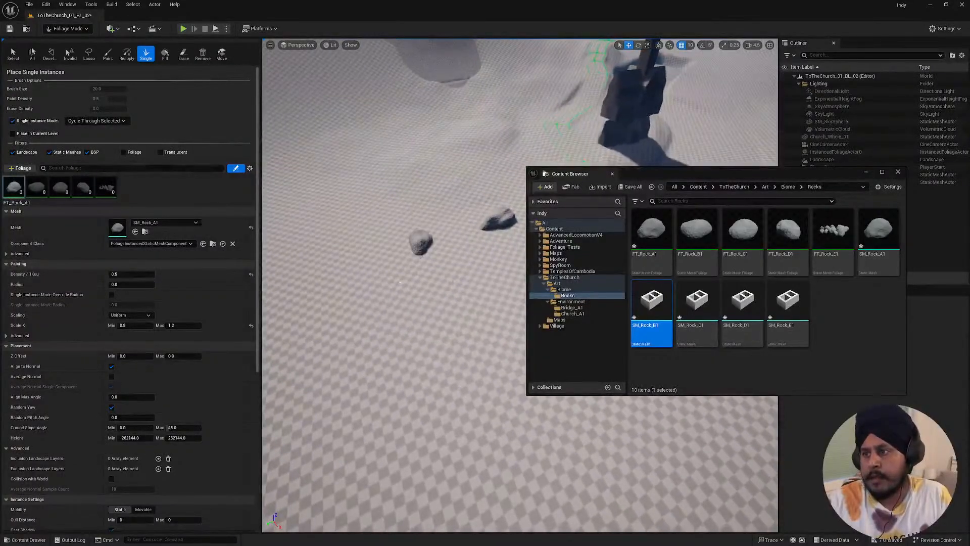
{"action": "right_click_drag", "start_coordinate": [400, 283], "coordinate": [407, 247]}
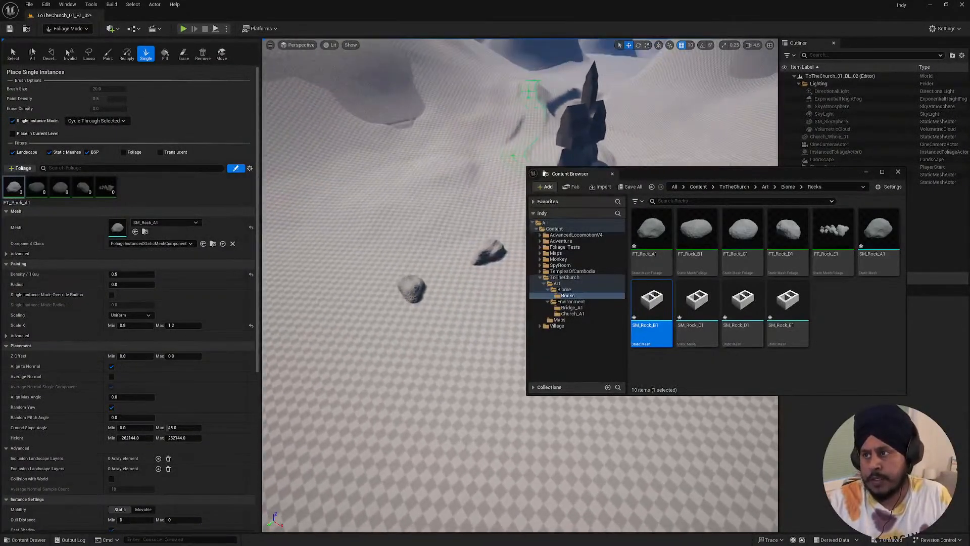
{"action": "right_click_drag", "start_coordinate": [456, 178], "coordinate": [436, 182]}
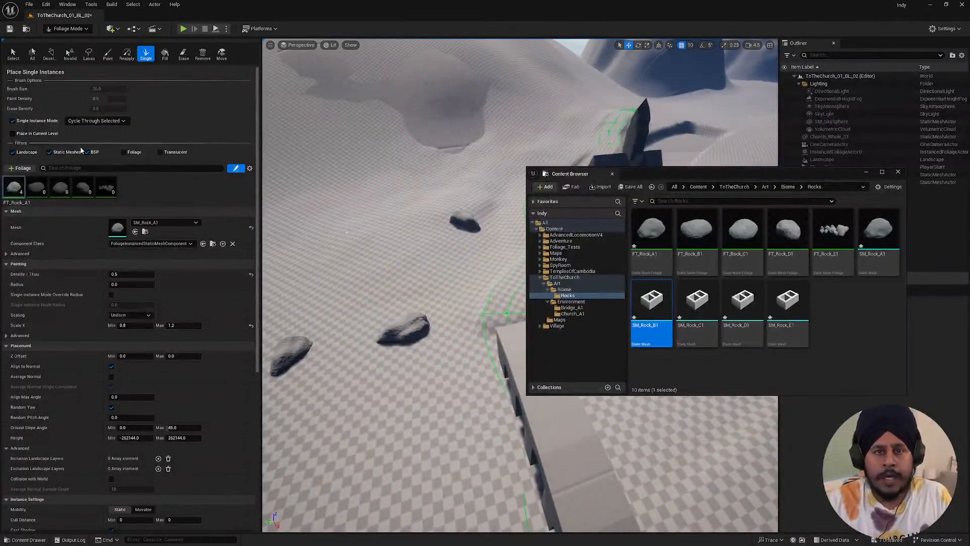
- Nudge the placed rock nearest the bridge slightly and rotate the neighbouring rock on the slope
{"action": "left_click", "coordinate": [14, 55]}
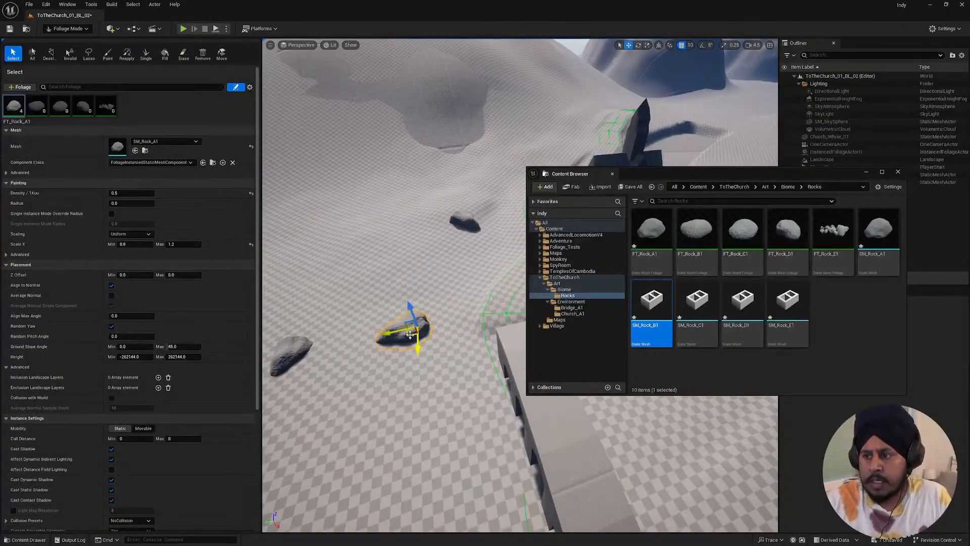
{"action": "left_click_drag", "start_coordinate": [411, 334], "coordinate": [415, 337]}
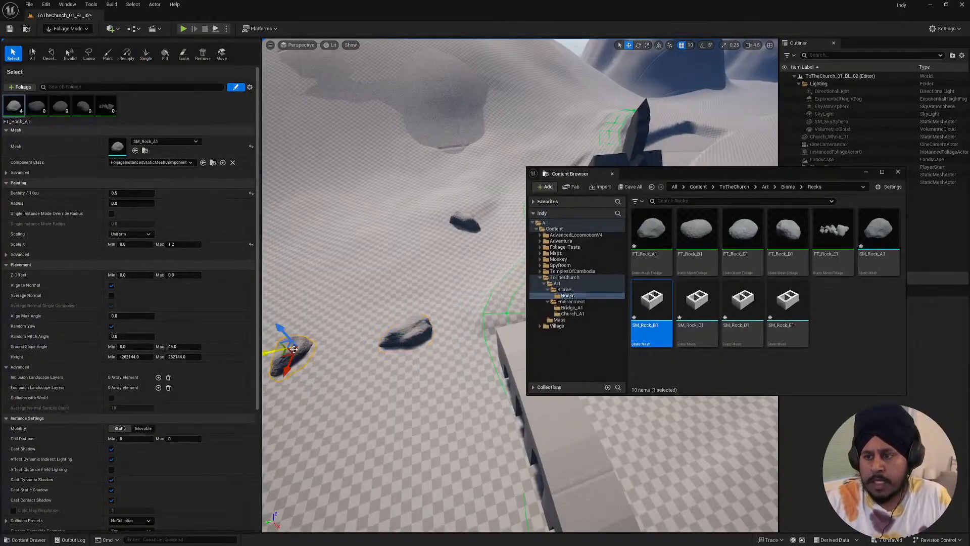
{"action": "key", "text": "e"}
{"action": "left_click_drag", "start_coordinate": [316, 370], "coordinate": [347, 360]}
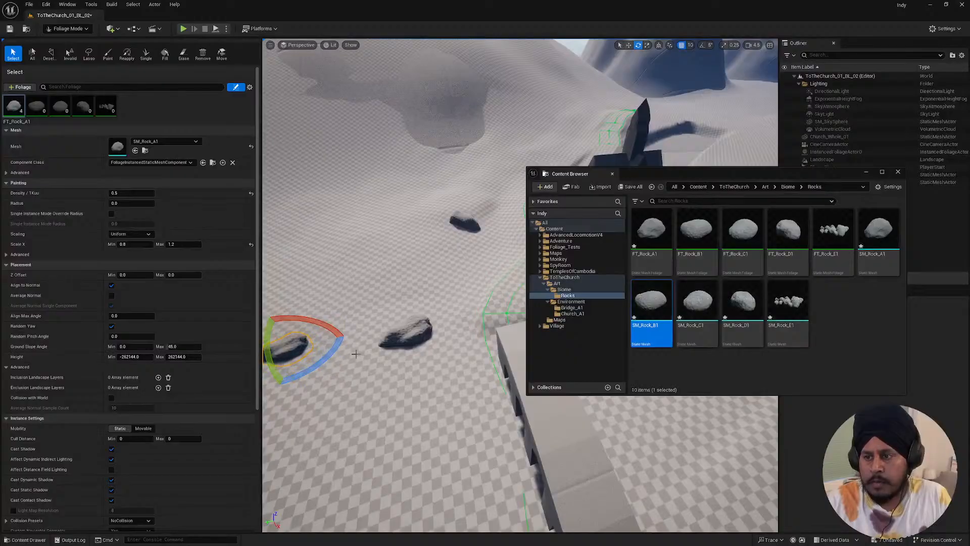
- Scale a placed FT_Rock_A1 instance beside the bridge and rotate it to a new orientation on the slope
{"action": "right_click_drag", "start_coordinate": [356, 353], "coordinate": [366, 348]}
{"action": "key", "text": "r"}
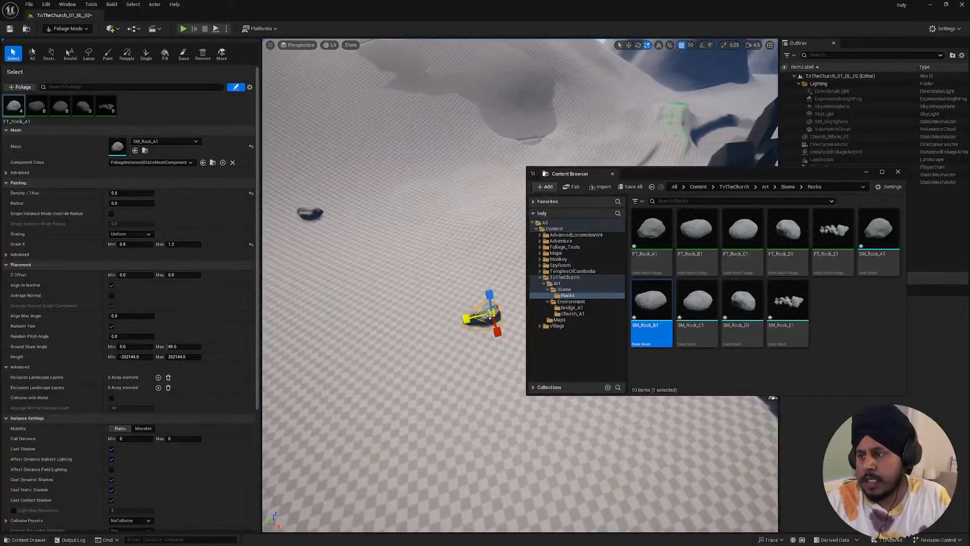
{"action": "left_click_drag", "start_coordinate": [491, 313], "coordinate": [518, 302]}
{"action": "right_click_drag", "start_coordinate": [491, 313], "coordinate": [505, 294]}
{"action": "key", "text": "e"}
{"action": "left_click_drag", "start_coordinate": [376, 318], "coordinate": [346, 334]}
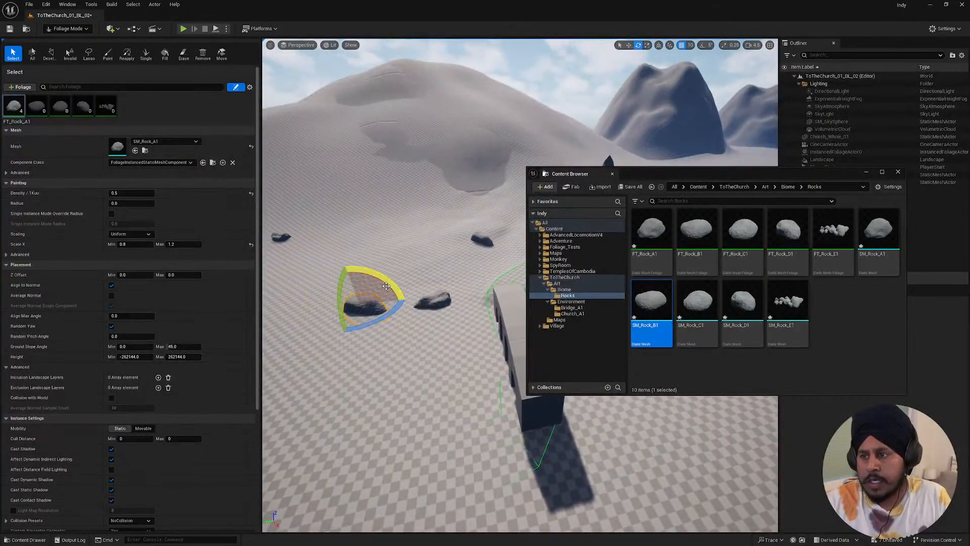
{"action": "left_click_drag", "start_coordinate": [381, 277], "coordinate": [386, 283]}
{"action": "mouse_move", "coordinate": [429, 385]}
{"action": "right_mouse_down"}
{"action": "mouse_move", "coordinate": [416, 386]}
{"action": "mouse_move", "coordinate": [437, 392]}
{"action": "mouse_move", "coordinate": [422, 386]}
{"action": "right_mouse_up"}
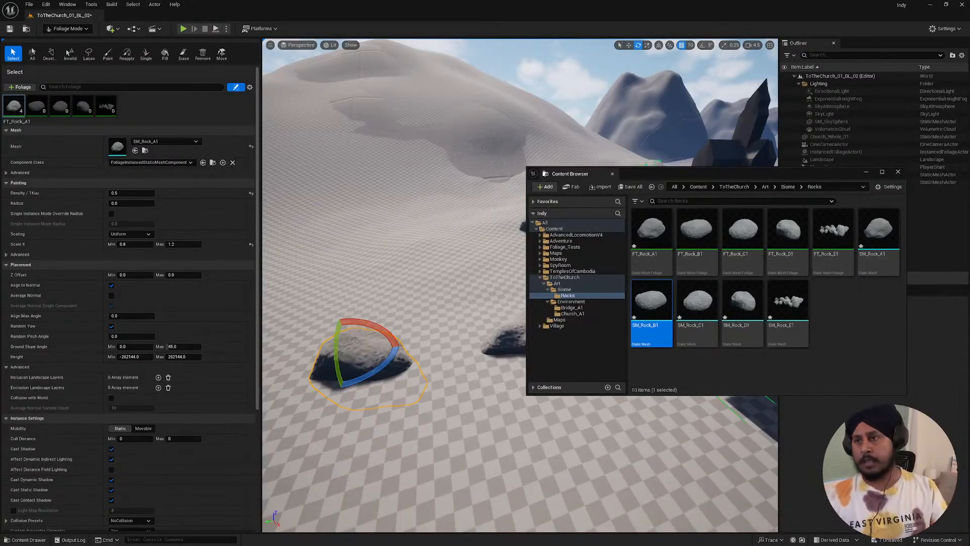
- Set FT_Rock_E1's density to 0.5, its Scale X range to 0.8 to 1.2, and its minimum Z Offset to -50
{"action": "right_click_drag", "start_coordinate": [359, 396], "coordinate": [432, 404]}
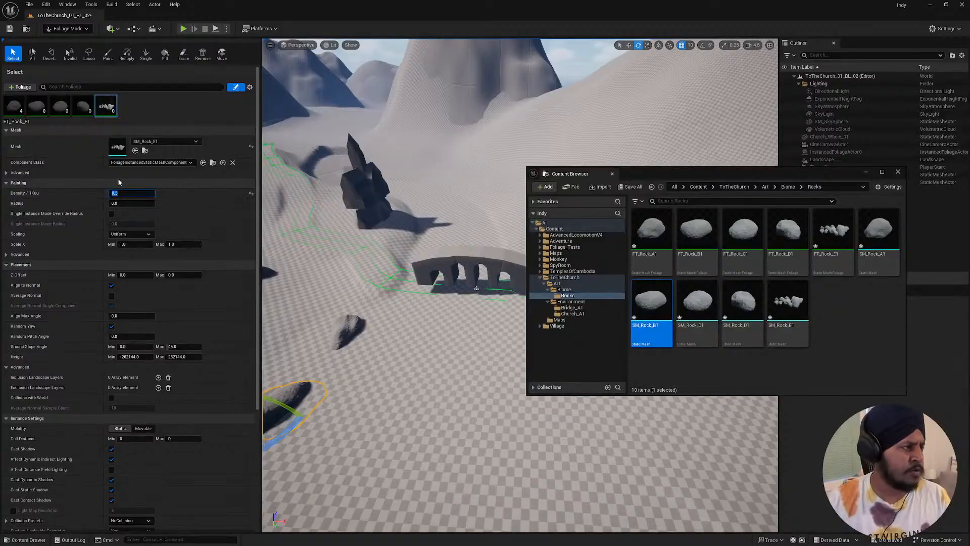
{"action": "left_click", "coordinate": [126, 244]}
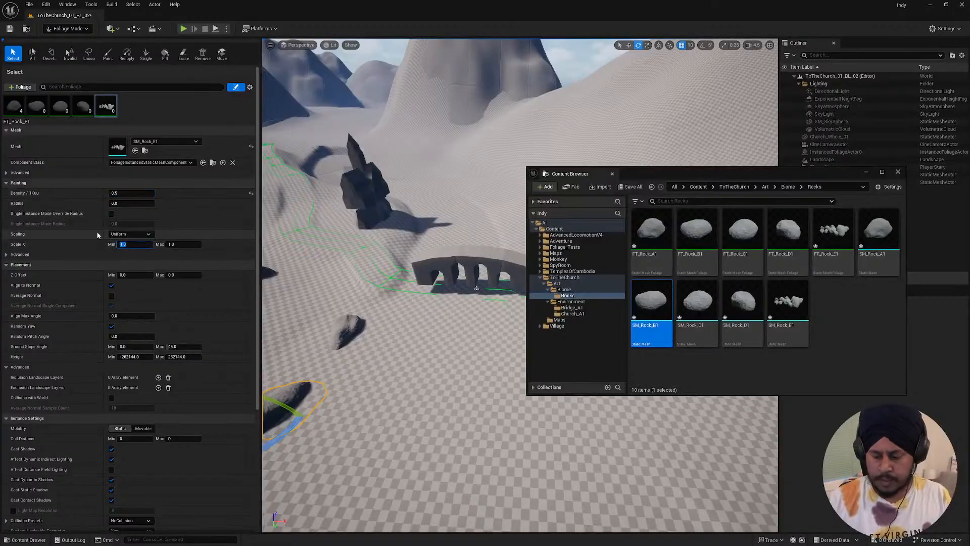
{"action": "type", "text": "0.8"}
{"action": "key", "text": "Tab"}
{"action": "type", "text": "1.2"}
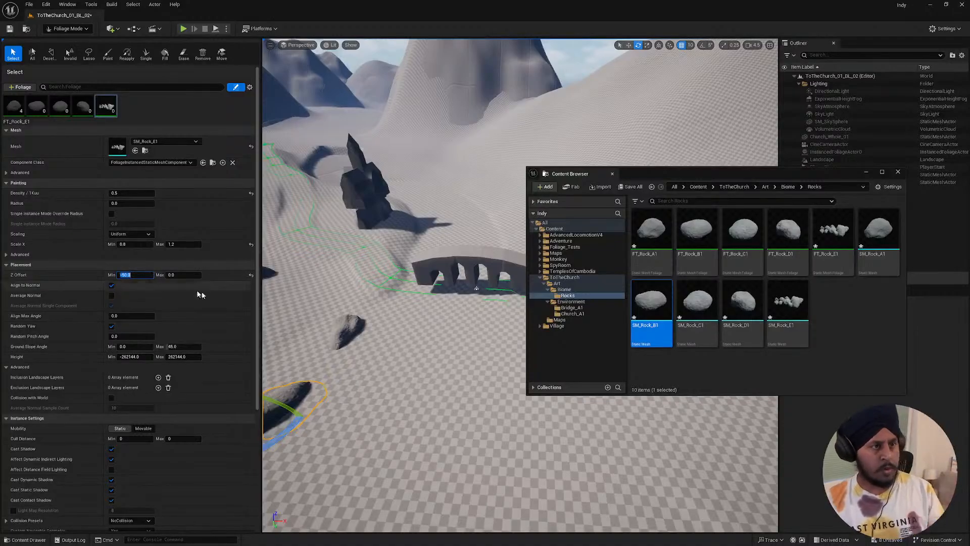
{"action": "right_click_drag", "start_coordinate": [388, 311], "coordinate": [392, 292]}
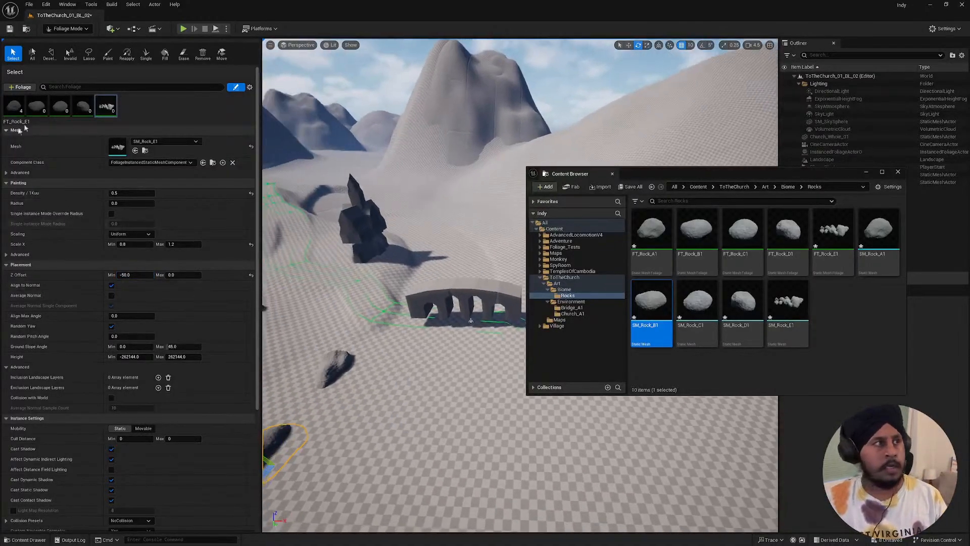
- Switch to foliage painting with FT_Rock_E1 and reduce the brush size to about 342
{"action": "left_click", "coordinate": [107, 54]}
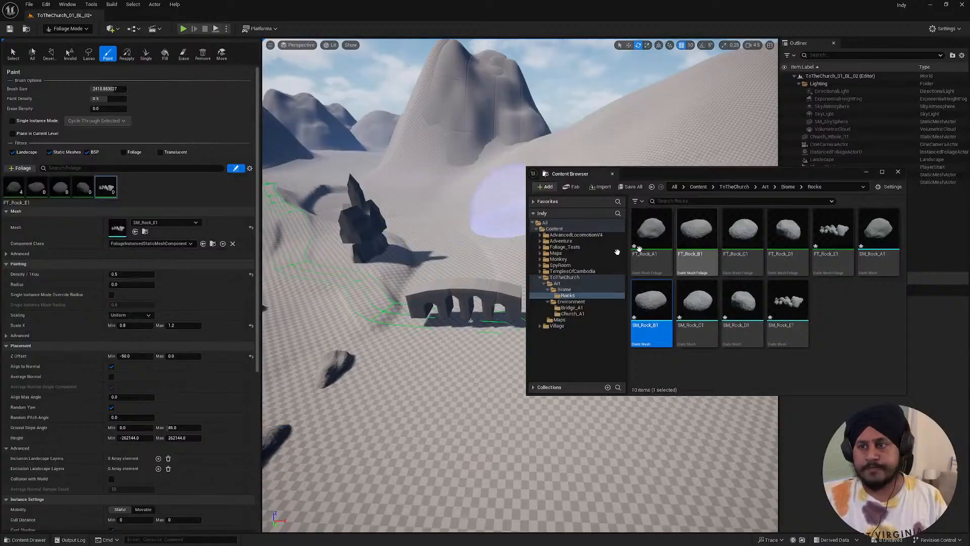
{"action": "right_click_drag", "start_coordinate": [460, 222], "coordinate": [449, 289]}
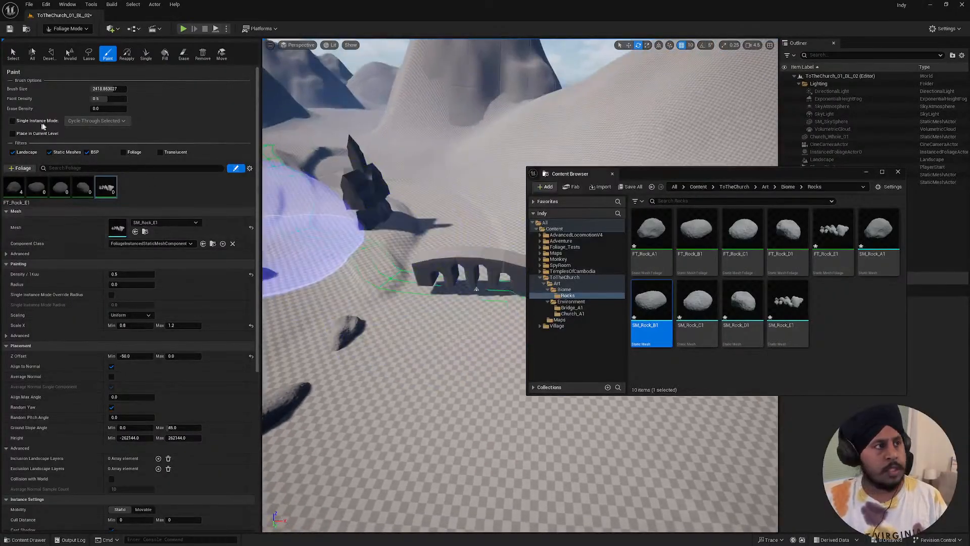
{"action": "left_click_drag", "start_coordinate": [112, 89], "coordinate": [86, 89]}
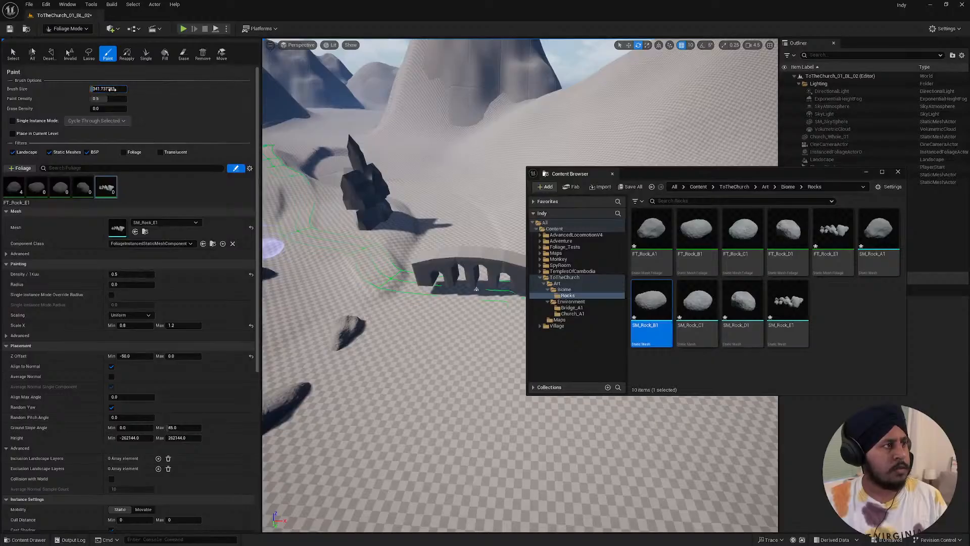
{"action": "mouse_move", "coordinate": [477, 304]}
{"action": "right_mouse_down"}
{"action": "mouse_move", "coordinate": [482, 324]}
{"action": "mouse_move", "coordinate": [434, 321]}
{"action": "mouse_move", "coordinate": [492, 348]}
{"action": "right_mouse_up"}
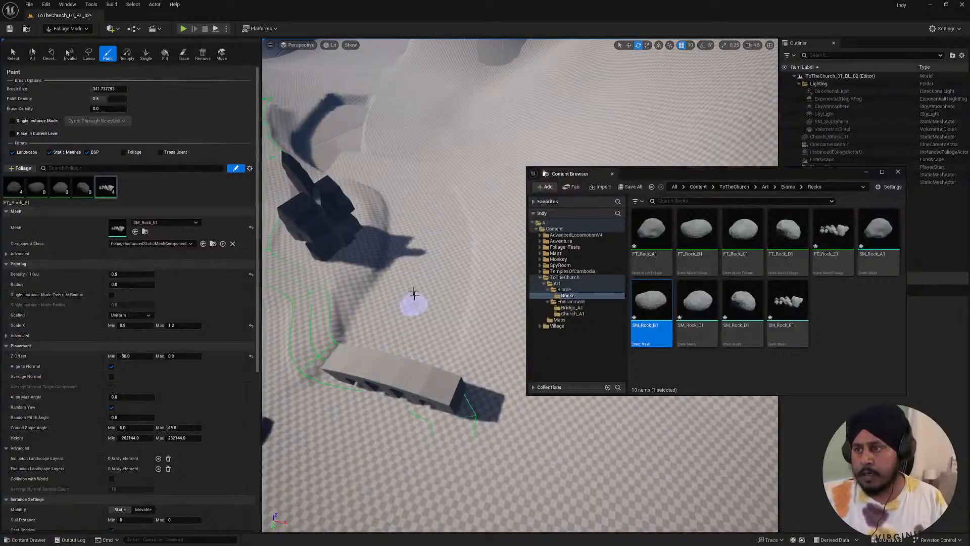
- Paint FT_Rock_E1 rocks from beside the church across to the front of the bridge, and erase those on the bridge itself
{"action": "mouse_move", "coordinate": [414, 295]}
{"action": "left_mouse_down"}
{"action": "mouse_move", "coordinate": [411, 357]}
{"action": "mouse_move", "coordinate": [426, 335]}
{"action": "mouse_move", "coordinate": [342, 396]}
{"action": "mouse_move", "coordinate": [389, 461]}
{"action": "left_mouse_up"}
{"action": "mouse_move", "coordinate": [390, 461]}
{"action": "right_mouse_down"}
{"action": "mouse_move", "coordinate": [479, 480]}
{"action": "mouse_move", "coordinate": [437, 331]}
{"action": "right_mouse_up"}
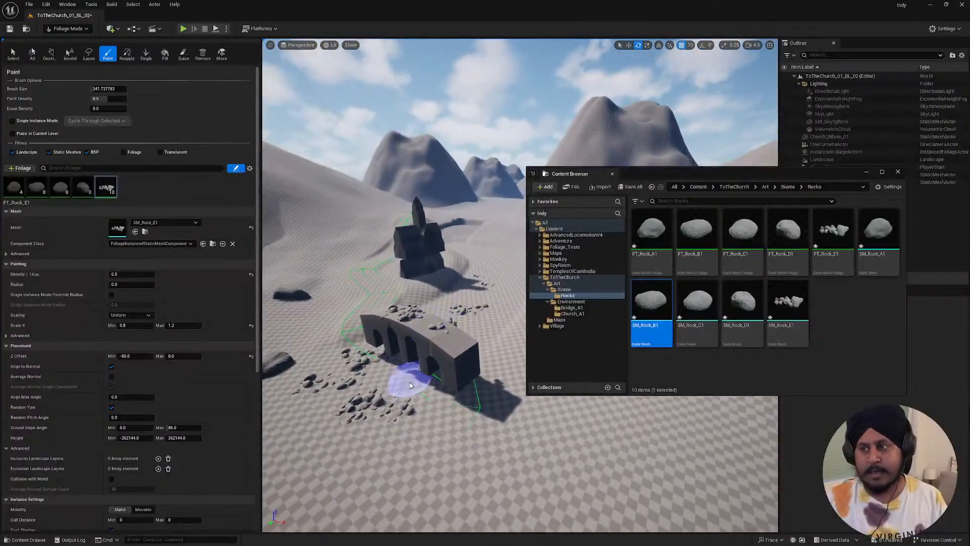
{"action": "mouse_move", "coordinate": [426, 328]}
{"action": "left_mouse_down", "text": "shift"}
{"action": "mouse_move", "coordinate": [368, 300]}
{"action": "mouse_move", "coordinate": [459, 347]}
{"action": "mouse_move", "coordinate": [326, 291]}
{"action": "left_mouse_up", "text": "shift"}
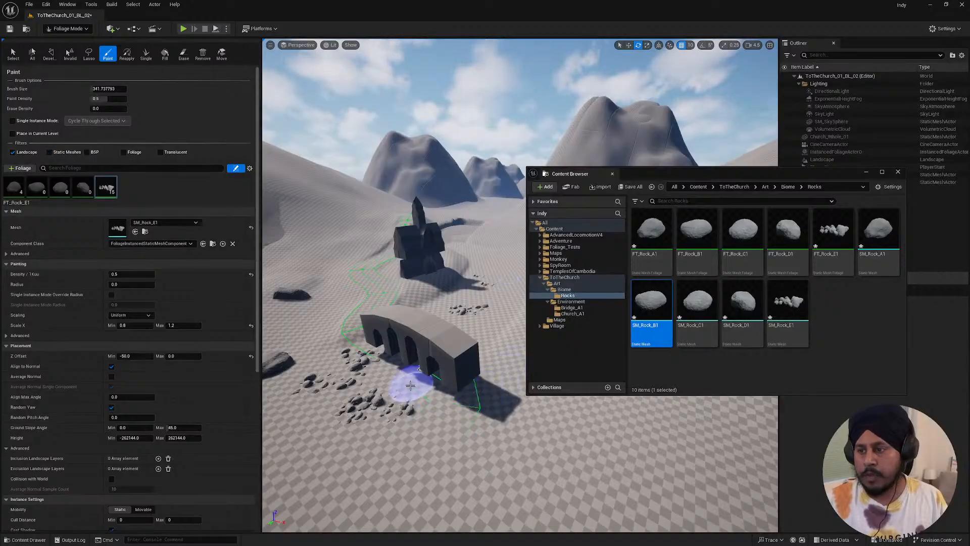
- Restrict foliage painting to the landscape only and paint more FT_Rock_E1 rocks on the ground in front of the bridge
{"action": "mouse_move", "coordinate": [410, 384]}
{"action": "left_mouse_down"}
{"action": "mouse_move", "coordinate": [393, 379]}
{"action": "mouse_move", "coordinate": [299, 437]}
{"action": "mouse_move", "coordinate": [357, 418]}
{"action": "left_mouse_up"}
{"action": "mouse_move", "coordinate": [358, 419]}
{"action": "right_mouse_down"}
{"action": "mouse_move", "coordinate": [309, 422]}
{"action": "mouse_move", "coordinate": [377, 402]}
{"action": "right_mouse_up"}
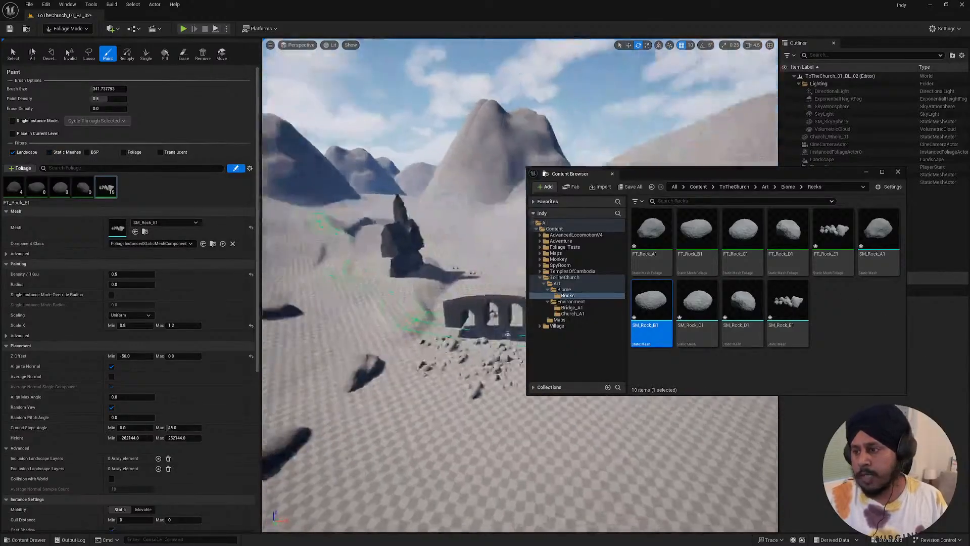
{"action": "mouse_move", "coordinate": [376, 402]}
{"action": "left_mouse_down"}
{"action": "mouse_move", "coordinate": [472, 335]}
{"action": "mouse_move", "coordinate": [401, 373]}
{"action": "mouse_move", "coordinate": [444, 373]}
{"action": "mouse_move", "coordinate": [390, 476]}
{"action": "left_mouse_up"}
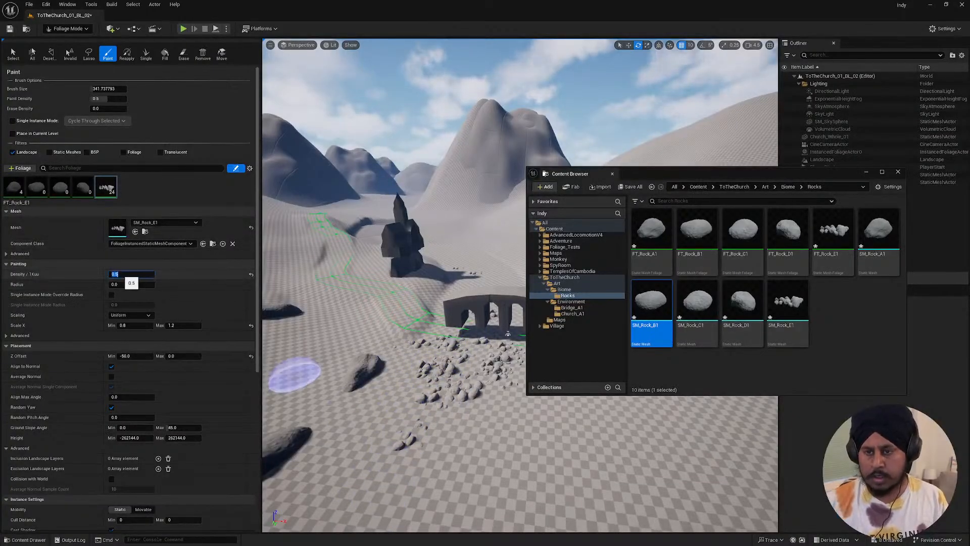
- Set FT_Rock_E1's density to 1.0 and paint denser rocks over the ground in front of the bridge
{"action": "right_click_drag", "start_coordinate": [462, 387], "coordinate": [454, 375]}
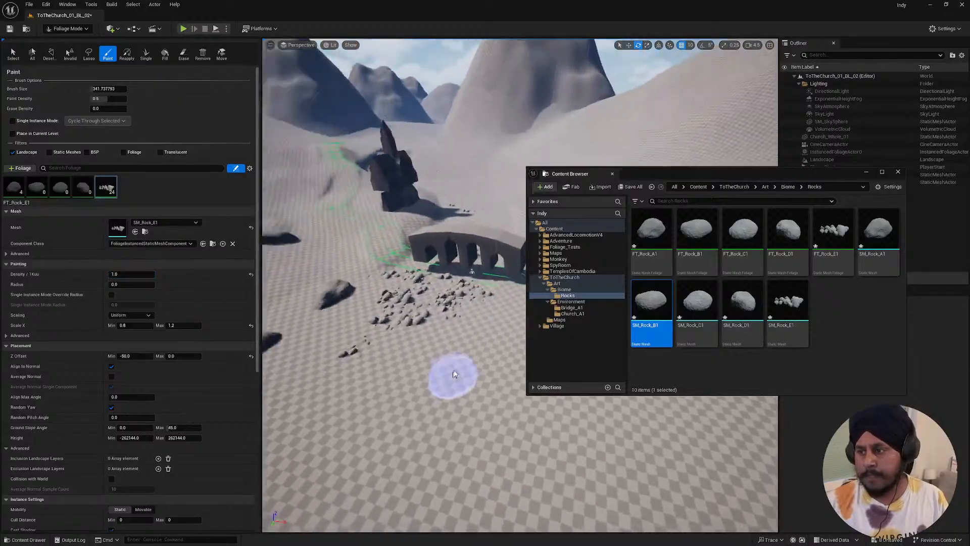
{"action": "left_click", "coordinate": [461, 323]}
{"action": "left_click_drag", "start_coordinate": [461, 323], "coordinate": [500, 302]}
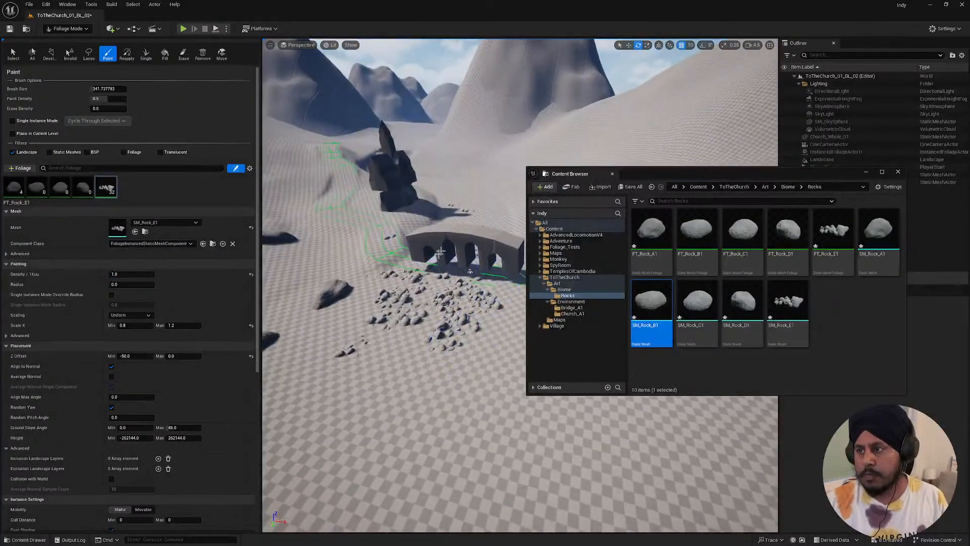
{"action": "mouse_move", "coordinate": [488, 266]}
{"action": "left_mouse_down"}
{"action": "mouse_move", "coordinate": [491, 342]}
{"action": "mouse_move", "coordinate": [385, 321]}
{"action": "mouse_move", "coordinate": [340, 360]}
{"action": "mouse_move", "coordinate": [411, 417]}
{"action": "mouse_move", "coordinate": [485, 288]}
{"action": "mouse_move", "coordinate": [454, 295]}
{"action": "left_mouse_up"}
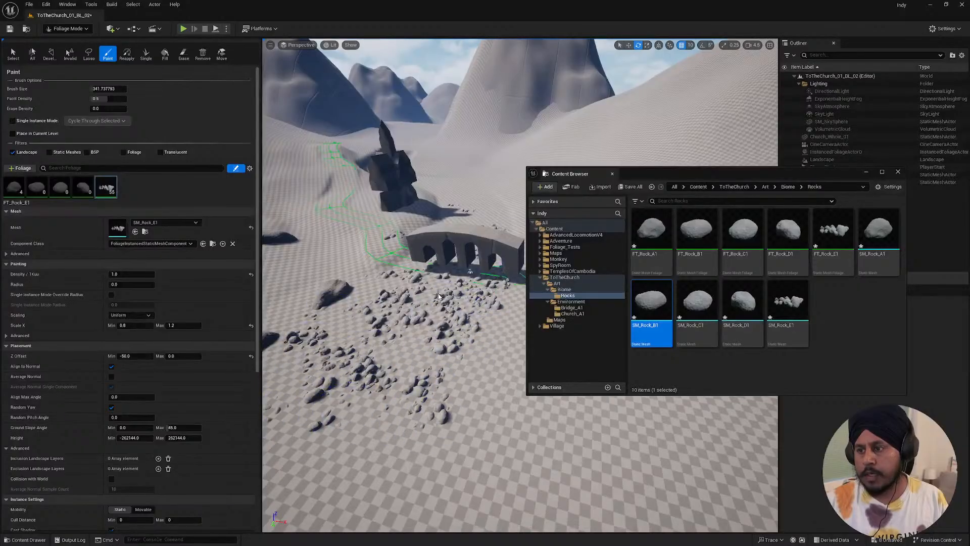
{"action": "mouse_move", "coordinate": [429, 294]}
{"action": "right_mouse_down"}
{"action": "mouse_move", "coordinate": [374, 267]}
{"action": "mouse_move", "coordinate": [343, 271]}
{"action": "right_mouse_up"}
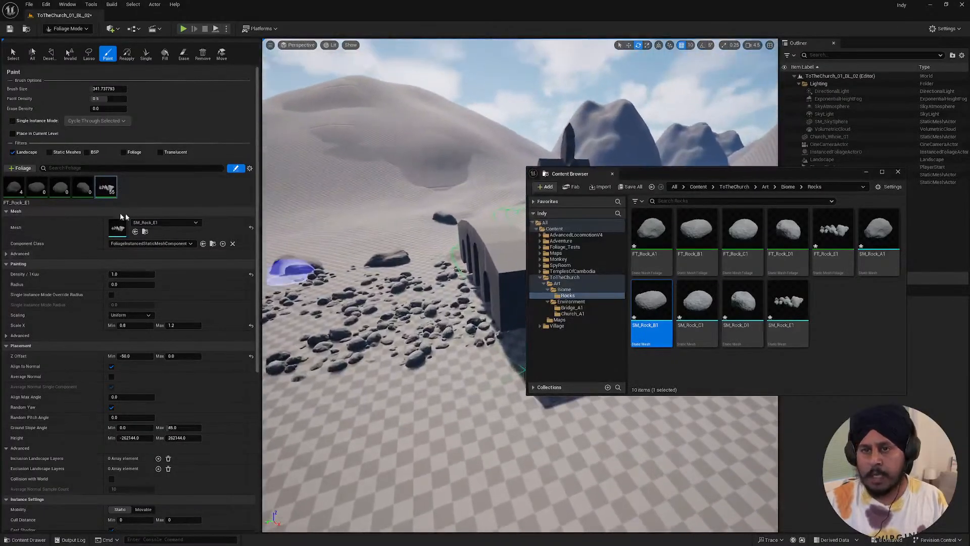
- Open FT_Rock_E1's painting density for editing
{"action": "left_click", "coordinate": [125, 274]}
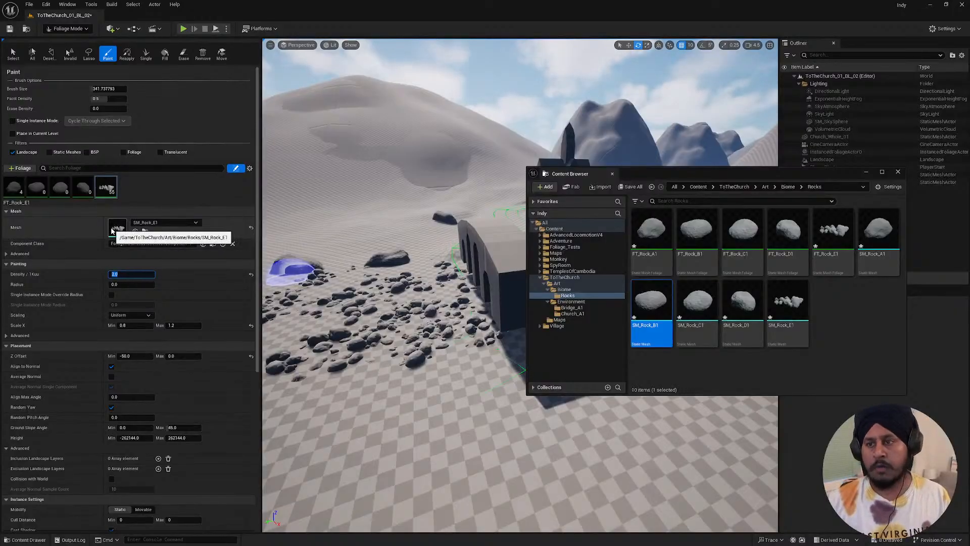
- Set FT_Rock_E1's density to 5 and paint more of these rocks on the ground around the bridge
{"action": "right_click_drag", "start_coordinate": [359, 250], "coordinate": [391, 270]}
{"action": "mouse_move", "coordinate": [390, 272]}
{"action": "left_mouse_down"}
{"action": "mouse_move", "coordinate": [392, 264]}
{"action": "mouse_move", "coordinate": [371, 320]}
{"action": "mouse_move", "coordinate": [322, 285]}
{"action": "mouse_move", "coordinate": [350, 283]}
{"action": "mouse_move", "coordinate": [420, 318]}
{"action": "left_mouse_up"}
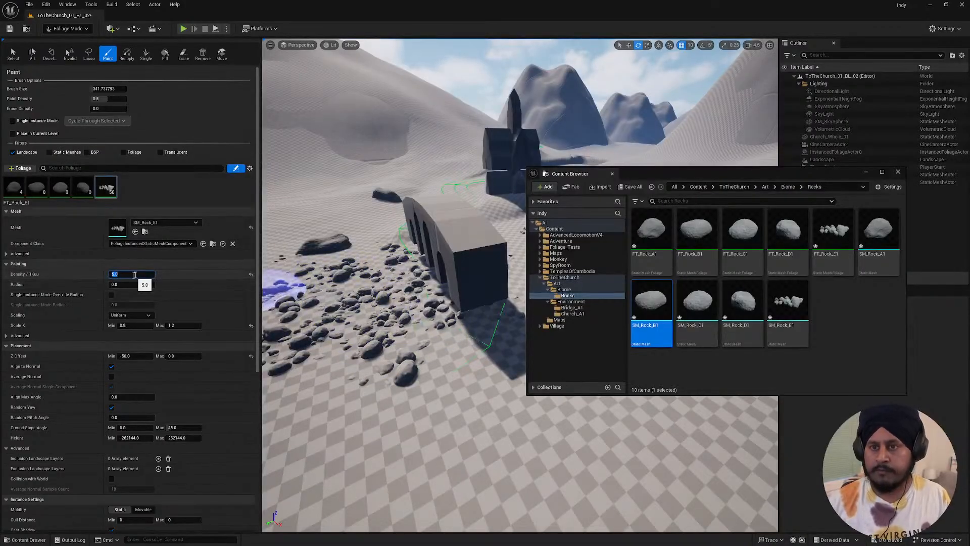
{"action": "mouse_move", "coordinate": [409, 258]}
{"action": "left_mouse_down"}
{"action": "mouse_move", "coordinate": [348, 265]}
{"action": "mouse_move", "coordinate": [386, 257]}
{"action": "mouse_move", "coordinate": [382, 282]}
{"action": "mouse_move", "coordinate": [311, 256]}
{"action": "mouse_move", "coordinate": [453, 358]}
{"action": "mouse_move", "coordinate": [466, 301]}
{"action": "left_mouse_up"}
{"action": "key", "text": "d"}
{"action": "mouse_move", "coordinate": [466, 301]}
{"action": "right_mouse_down"}
{"action": "mouse_move", "coordinate": [375, 256]}
{"action": "mouse_move", "coordinate": [389, 303]}
{"action": "mouse_move", "coordinate": [434, 333]}
{"action": "right_mouse_up"}
{"action": "key", "text": "e"}
{"action": "right_click_drag", "start_coordinate": [568, 342], "coordinate": [546, 310]}
{"action": "mouse_move", "coordinate": [485, 308]}
{"action": "right_mouse_down"}
{"action": "mouse_move", "coordinate": [480, 300]}
{"action": "mouse_move", "coordinate": [518, 303]}
{"action": "right_mouse_up"}
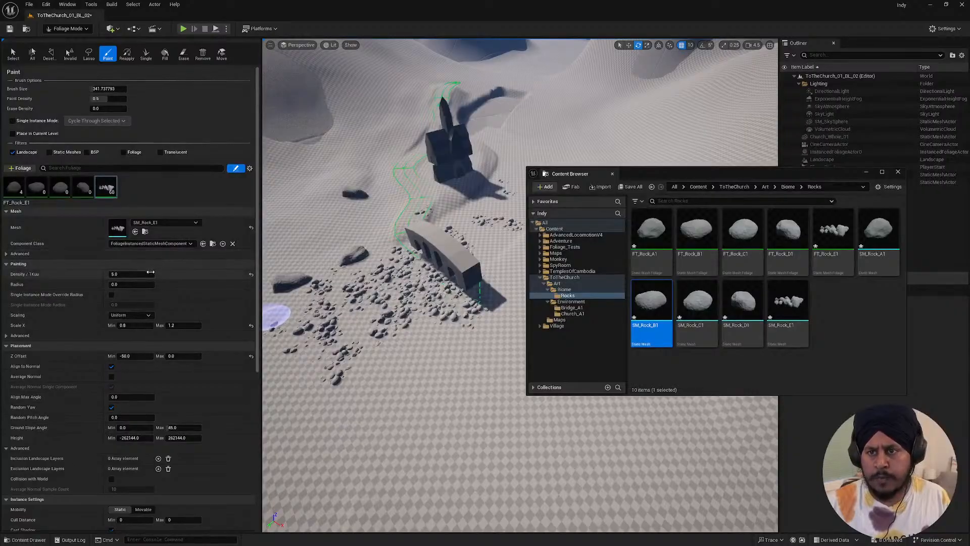
- Raise FT_Rock_E1's density to 10 and paint rocks behind the bridge and across the ground in front of it
{"action": "type", "text": "0"}
{"action": "key", "text": "Return"}
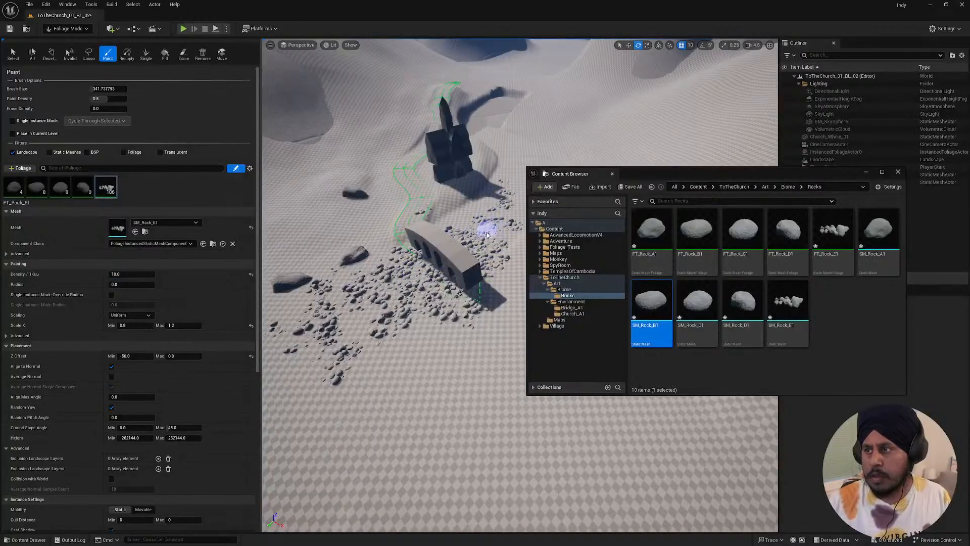
{"action": "mouse_move", "coordinate": [433, 348]}
{"action": "right_mouse_down"}
{"action": "mouse_move", "coordinate": [424, 313]}
{"action": "mouse_move", "coordinate": [440, 270]}
{"action": "mouse_move", "coordinate": [396, 303]}
{"action": "right_mouse_up"}
{"action": "left_click_drag", "start_coordinate": [452, 314], "coordinate": [475, 295]}
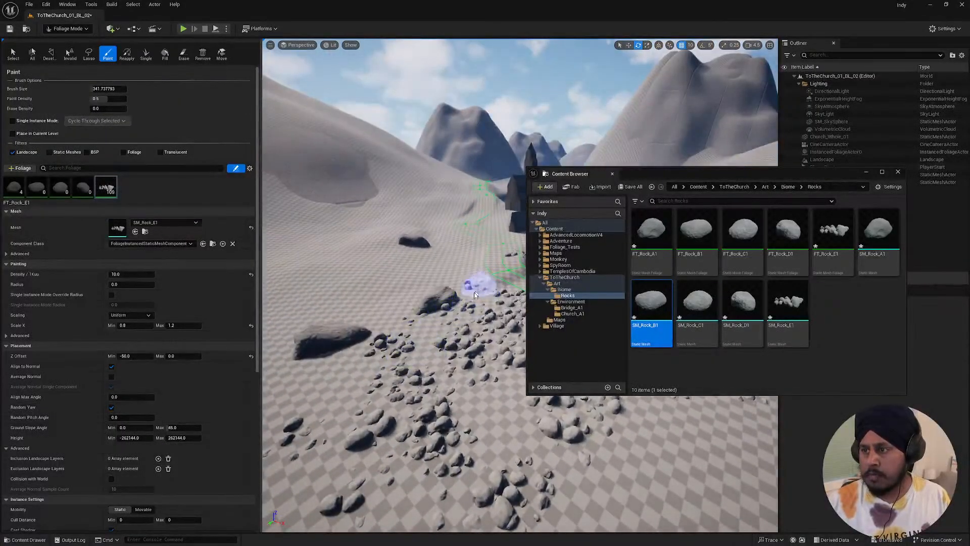
{"action": "left_click", "coordinate": [315, 377]}
{"action": "mouse_move", "coordinate": [544, 441]}
{"action": "right_mouse_down"}
{"action": "mouse_move", "coordinate": [631, 435]}
{"action": "mouse_move", "coordinate": [484, 430]}
{"action": "mouse_move", "coordinate": [470, 404]}
{"action": "right_mouse_up"}
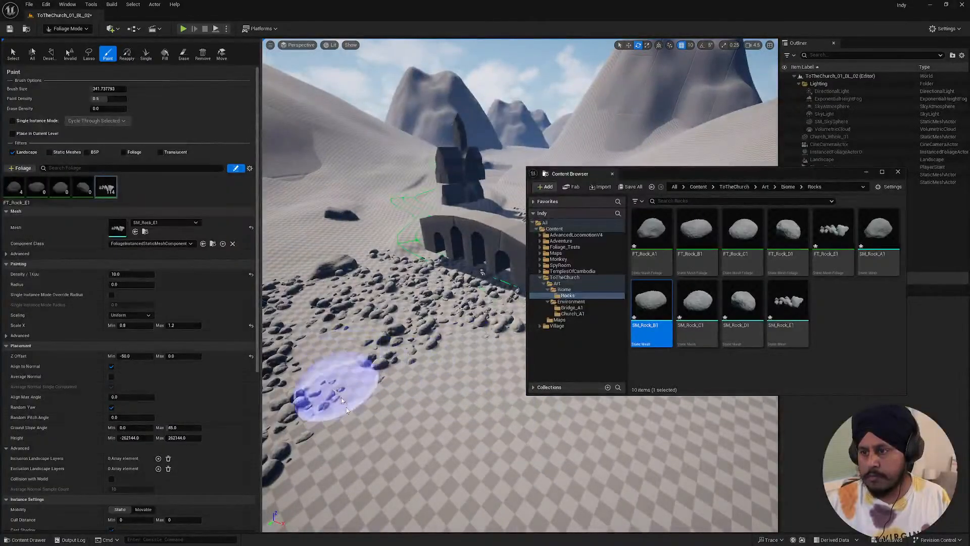
- Lower the camera speed and view the bridge and painted rocks from below and from a distance
{"action": "right_click_drag", "start_coordinate": [347, 409], "coordinate": [349, 348]}
{"action": "scroll", "coordinate": [363, 376], "scroll_direction": "down", "scroll_amount": 2}
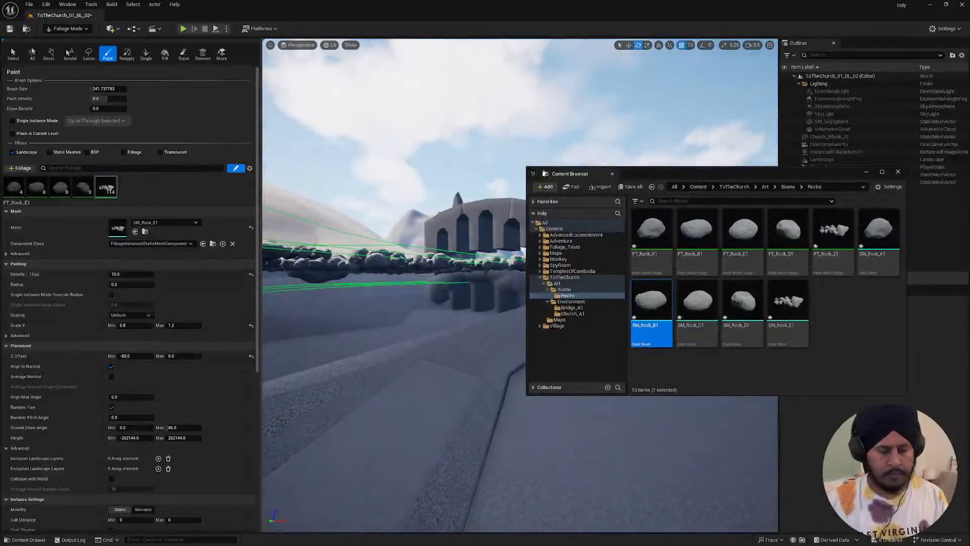
{"action": "right_click_drag", "start_coordinate": [394, 282], "coordinate": [484, 288]}
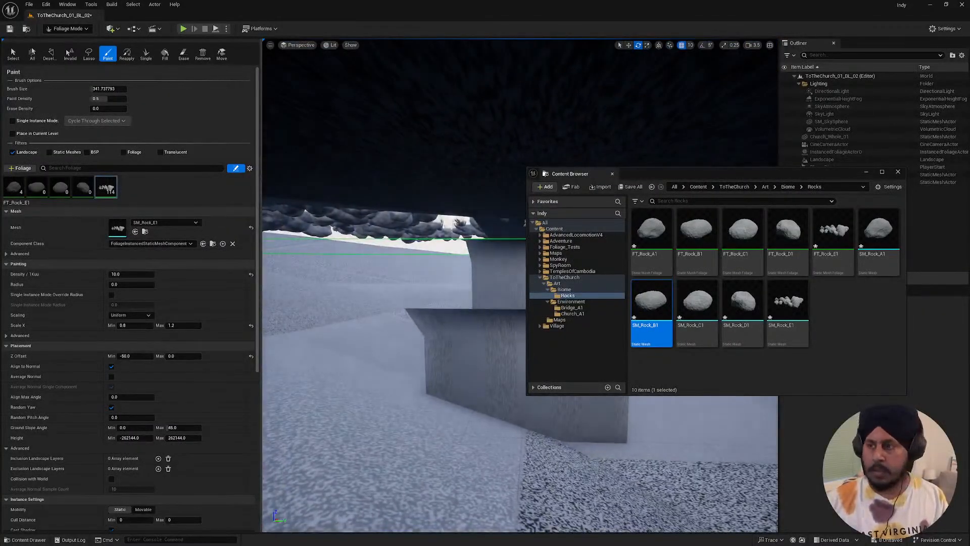
{"action": "right_click_drag", "start_coordinate": [393, 288], "coordinate": [495, 286]}
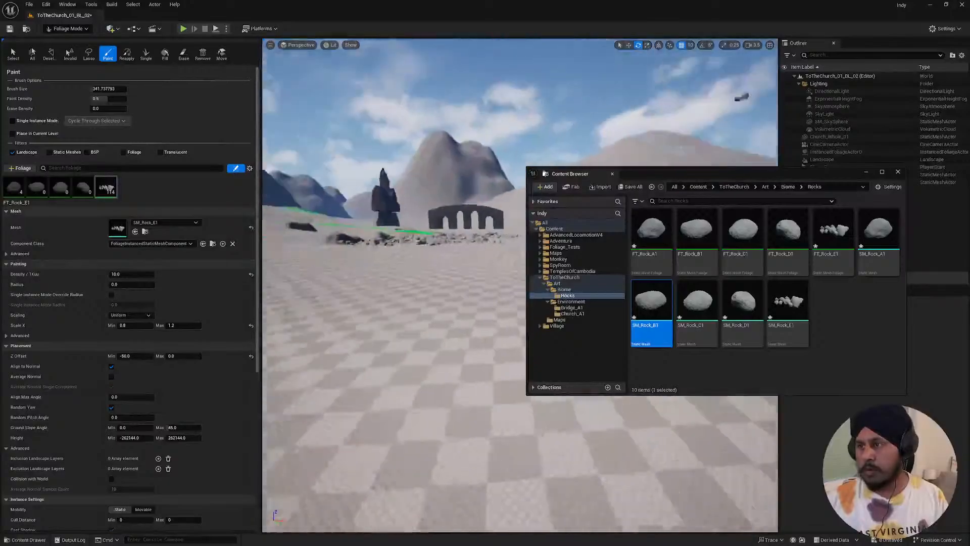
{"action": "right_click_drag", "start_coordinate": [469, 145], "coordinate": [404, 145]}
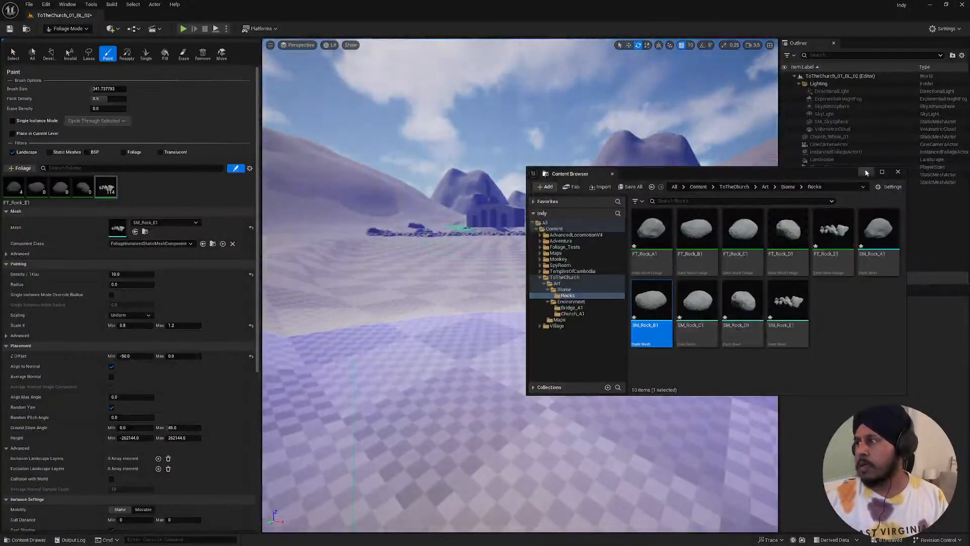
- Minimize the floating Content Browser and examine the painted rock field and bridge from close to the ground
{"action": "left_click", "coordinate": [866, 173]}
{"action": "key", "text": "w"}
{"action": "right_click_drag", "start_coordinate": [606, 252], "coordinate": [564, 238]}
{"action": "scroll", "coordinate": [550, 268], "scroll_direction": "down", "scroll_amount": 1}
{"action": "key", "text": "a"}
{"action": "key", "text": "w"}
{"action": "key", "text": "q"}
{"action": "key", "text": "e"}
{"action": "key", "text": "d"}
{"action": "key", "text": "q"}
{"action": "key", "text": "e"}
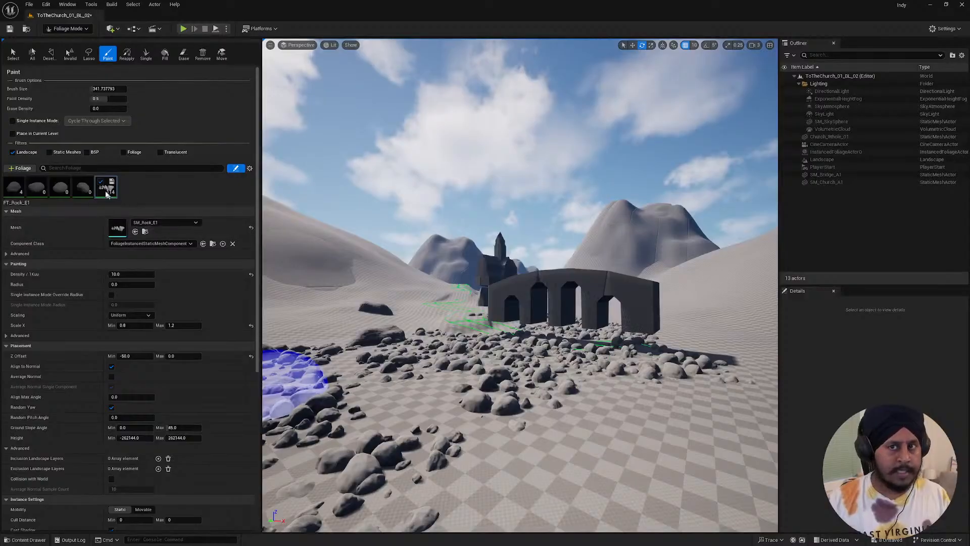
- Erase some of the FT_Rock_E1 rocks at the outer edge of the rock field in front of the bridge
{"action": "key", "text": "e"}
{"action": "mouse_move", "coordinate": [424, 306]}
{"action": "right_mouse_down"}
{"action": "mouse_move", "coordinate": [424, 319]}
{"action": "mouse_move", "coordinate": [389, 334]}
{"action": "mouse_move", "coordinate": [418, 326]}
{"action": "right_mouse_up"}
{"action": "key", "text": "d"}
{"action": "mouse_move", "coordinate": [397, 379]}
{"action": "left_mouse_down", "text": "shift"}
{"action": "mouse_move", "coordinate": [368, 337]}
{"action": "mouse_move", "coordinate": [311, 363]}
{"action": "left_mouse_up", "text": "shift"}
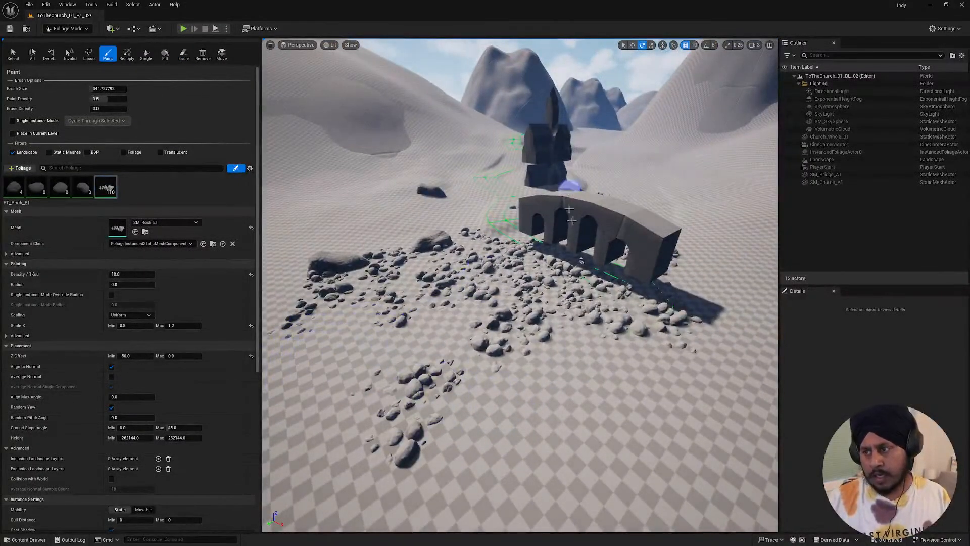
{"action": "key", "text": "shift"}
{"action": "key", "text": "a"}
- Paint FT_Rock_E1 rocks along the far side of the bridge, behind the church and over the foreground
{"action": "mouse_move", "coordinate": [438, 431]}
{"action": "right_mouse_down"}
{"action": "mouse_move", "coordinate": [480, 426]}
{"action": "mouse_move", "coordinate": [372, 427]}
{"action": "right_mouse_up"}
{"action": "key", "text": "s"}
{"action": "key", "text": "d"}
{"action": "key", "text": "d"}
{"action": "right_click_drag", "start_coordinate": [623, 392], "coordinate": [593, 403]}
{"action": "mouse_move", "coordinate": [639, 331]}
{"action": "left_mouse_down"}
{"action": "mouse_move", "coordinate": [768, 325]}
{"action": "mouse_move", "coordinate": [520, 415]}
{"action": "mouse_move", "coordinate": [717, 388]}
{"action": "mouse_move", "coordinate": [673, 410]}
{"action": "mouse_move", "coordinate": [711, 381]}
{"action": "left_mouse_up"}
{"action": "right_click_drag", "start_coordinate": [710, 380], "coordinate": [698, 365]}
{"action": "key", "text": "d"}
{"action": "mouse_move", "coordinate": [702, 404]}
{"action": "left_mouse_down"}
{"action": "mouse_move", "coordinate": [736, 342]}
{"action": "mouse_move", "coordinate": [711, 298]}
{"action": "mouse_move", "coordinate": [699, 348]}
{"action": "mouse_move", "coordinate": [722, 324]}
{"action": "left_mouse_up"}
{"action": "key", "text": "a"}
{"action": "key", "text": "s"}
{"action": "mouse_move", "coordinate": [526, 501]}
{"action": "right_mouse_down"}
{"action": "mouse_move", "coordinate": [553, 478]}
{"action": "mouse_move", "coordinate": [672, 469]}
{"action": "mouse_move", "coordinate": [693, 450]}
{"action": "right_mouse_up"}
{"action": "mouse_move", "coordinate": [623, 439]}
{"action": "left_mouse_down"}
{"action": "mouse_move", "coordinate": [587, 446]}
{"action": "mouse_move", "coordinate": [458, 400]}
{"action": "left_mouse_up"}
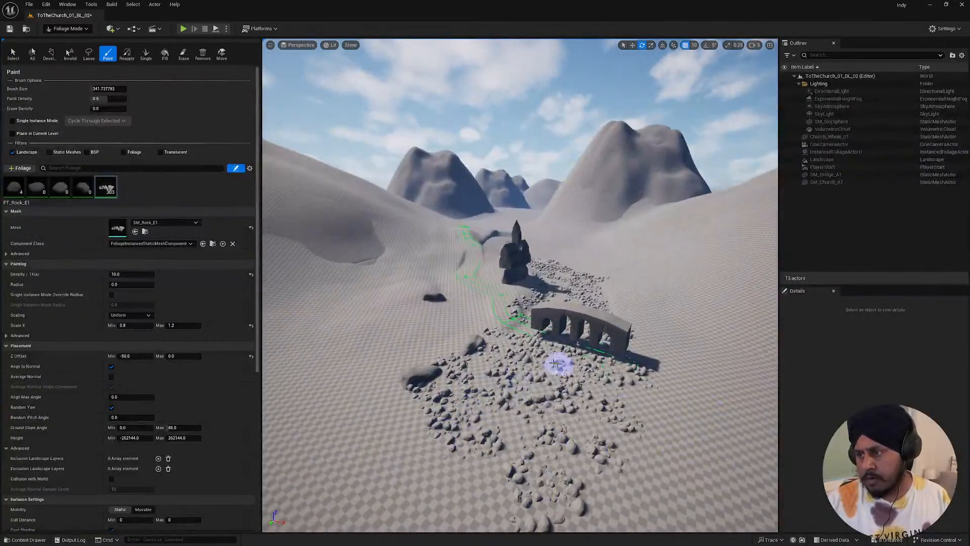
- Paint additional FT_Rock_E1 rocks in front of the bridge and on the ground between the bridge and the church
{"action": "mouse_move", "coordinate": [555, 364]}
{"action": "left_mouse_down"}
{"action": "mouse_move", "coordinate": [386, 450]}
{"action": "mouse_move", "coordinate": [437, 480]}
{"action": "mouse_move", "coordinate": [516, 478]}
{"action": "left_mouse_up"}
{"action": "mouse_move", "coordinate": [516, 478]}
{"action": "right_mouse_down"}
{"action": "mouse_move", "coordinate": [455, 475]}
{"action": "mouse_move", "coordinate": [480, 478]}
{"action": "mouse_move", "coordinate": [468, 478]}
{"action": "right_mouse_up"}
{"action": "key", "text": "d"}
{"action": "key", "text": "shift"}
{"action": "key", "text": "d"}
{"action": "mouse_move", "coordinate": [610, 362]}
{"action": "right_mouse_down"}
{"action": "mouse_move", "coordinate": [580, 365]}
{"action": "mouse_move", "coordinate": [575, 381]}
{"action": "mouse_move", "coordinate": [586, 379]}
{"action": "right_mouse_up"}
{"action": "key", "text": "d"}
{"action": "key", "text": "a"}
{"action": "key", "text": "d"}
{"action": "left_click_drag", "start_coordinate": [567, 377], "coordinate": [472, 366]}
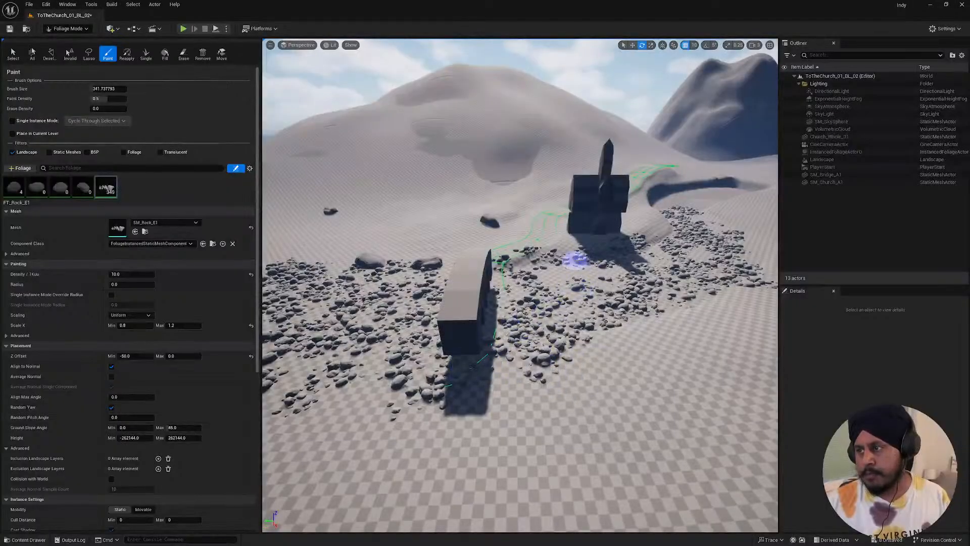
- Paint a small patch of FT_Rock_E1 rocks beyond the two large boulders and thin it by erasing most of it
{"action": "mouse_move", "coordinate": [575, 261]}
{"action": "left_mouse_down", "text": "shift"}
{"action": "mouse_move", "coordinate": [526, 256]}
{"action": "mouse_move", "coordinate": [644, 236]}
{"action": "mouse_move", "coordinate": [586, 250]}
{"action": "left_mouse_up", "text": "shift"}
{"action": "key", "text": "e"}
{"action": "mouse_move", "coordinate": [586, 251]}
{"action": "right_mouse_down"}
{"action": "mouse_move", "coordinate": [568, 266]}
{"action": "mouse_move", "coordinate": [580, 223]}
{"action": "right_mouse_up"}
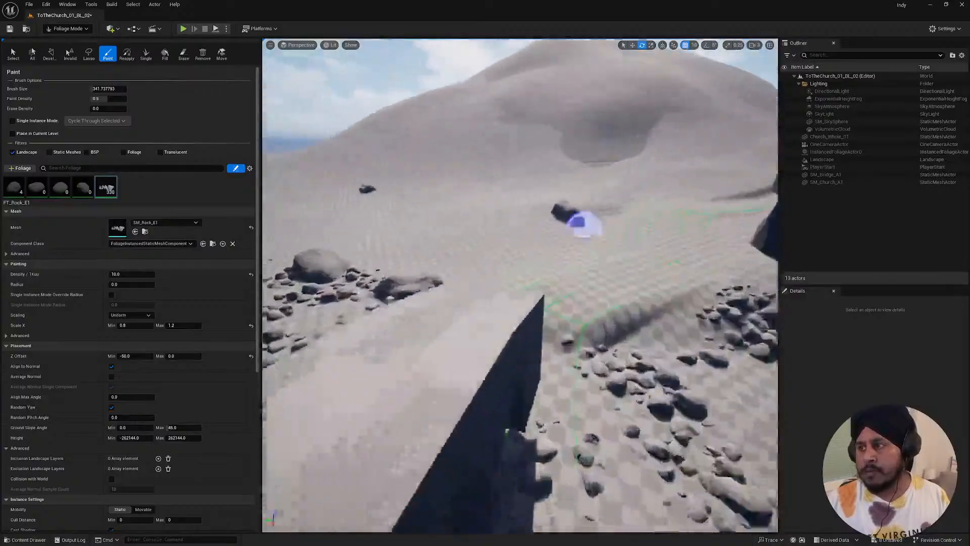
{"action": "left_click_drag", "start_coordinate": [468, 240], "coordinate": [514, 229]}
{"action": "mouse_move", "coordinate": [514, 228]}
{"action": "right_mouse_down"}
{"action": "mouse_move", "coordinate": [531, 230]}
{"action": "mouse_move", "coordinate": [505, 277]}
{"action": "right_mouse_up"}
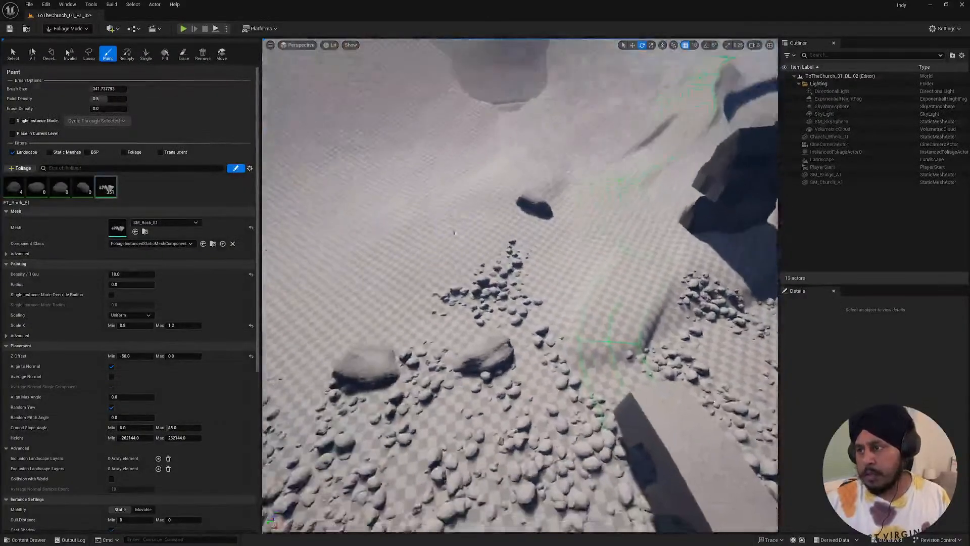
{"action": "mouse_move", "coordinate": [499, 292]}
{"action": "left_mouse_down", "text": "shift"}
{"action": "mouse_move", "coordinate": [526, 280]}
{"action": "mouse_move", "coordinate": [520, 299]}
{"action": "left_mouse_up", "text": "shift"}
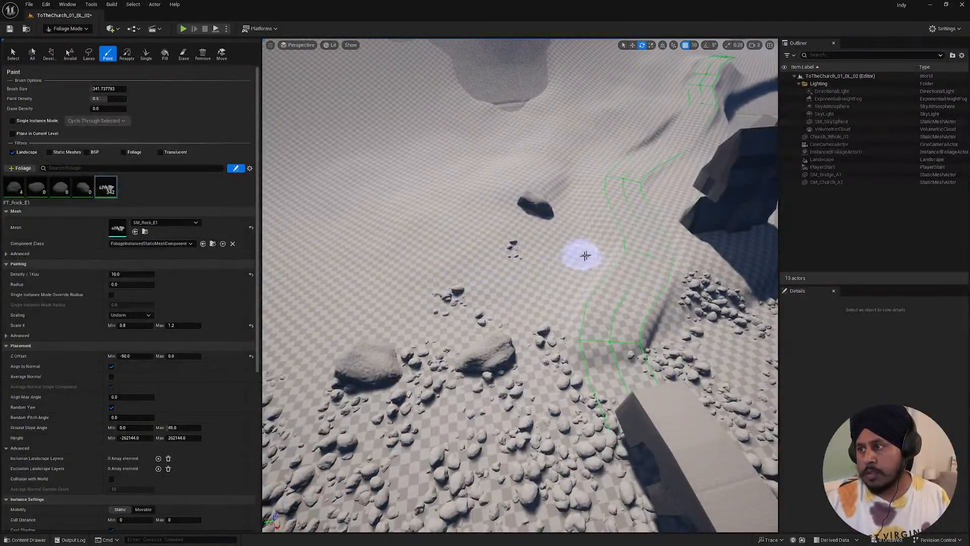
- Set FT_Rock_E1's minimum Z offset to about -325, paint sunken rocks across the slope beyond the boulders, and erase some to thin them
{"action": "mouse_move", "coordinate": [604, 264]}
{"action": "left_mouse_down"}
{"action": "mouse_move", "coordinate": [585, 294]}
{"action": "mouse_move", "coordinate": [619, 275]}
{"action": "mouse_move", "coordinate": [601, 253]}
{"action": "left_mouse_up"}
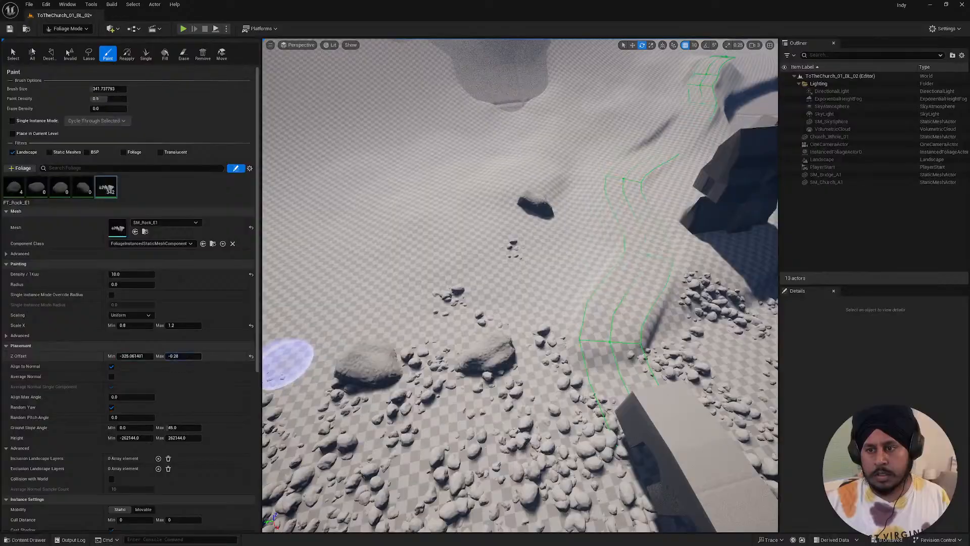
{"action": "mouse_move", "coordinate": [500, 260]}
{"action": "left_mouse_down"}
{"action": "mouse_move", "coordinate": [552, 282]}
{"action": "mouse_move", "coordinate": [604, 201]}
{"action": "mouse_move", "coordinate": [529, 319]}
{"action": "mouse_move", "coordinate": [552, 249]}
{"action": "mouse_move", "coordinate": [282, 318]}
{"action": "mouse_move", "coordinate": [399, 271]}
{"action": "mouse_move", "coordinate": [379, 273]}
{"action": "mouse_move", "coordinate": [347, 325]}
{"action": "mouse_move", "coordinate": [445, 306]}
{"action": "left_mouse_up"}
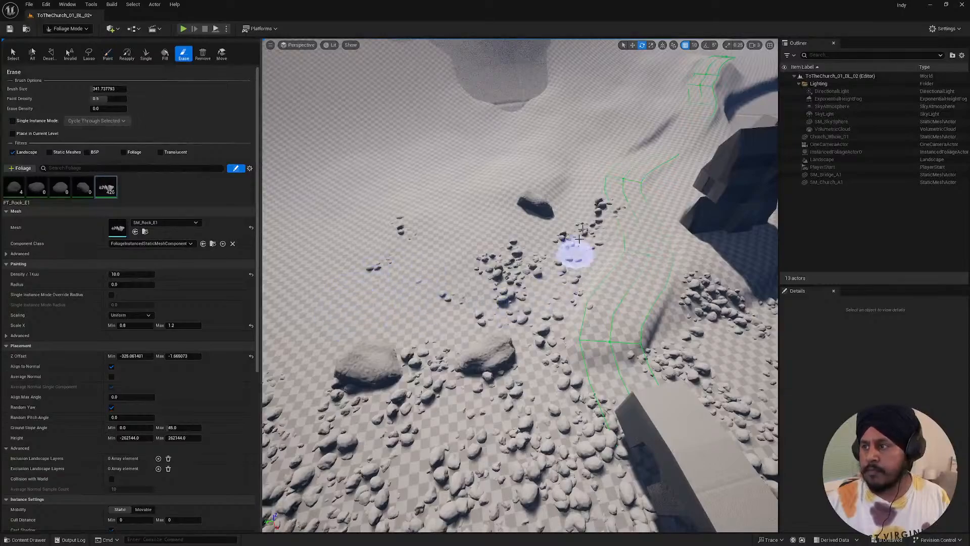
{"action": "mouse_move", "coordinate": [507, 305]}
{"action": "left_mouse_down", "text": "shift"}
{"action": "mouse_move", "coordinate": [530, 286]}
{"action": "mouse_move", "coordinate": [509, 269]}
{"action": "left_mouse_up", "text": "shift"}
{"action": "key", "text": "w"}
{"action": "mouse_move", "coordinate": [449, 322]}
{"action": "right_mouse_down"}
{"action": "mouse_move", "coordinate": [435, 303]}
{"action": "mouse_move", "coordinate": [449, 253]}
{"action": "mouse_move", "coordinate": [500, 245]}
{"action": "mouse_move", "coordinate": [500, 264]}
{"action": "mouse_move", "coordinate": [424, 265]}
{"action": "right_mouse_up"}
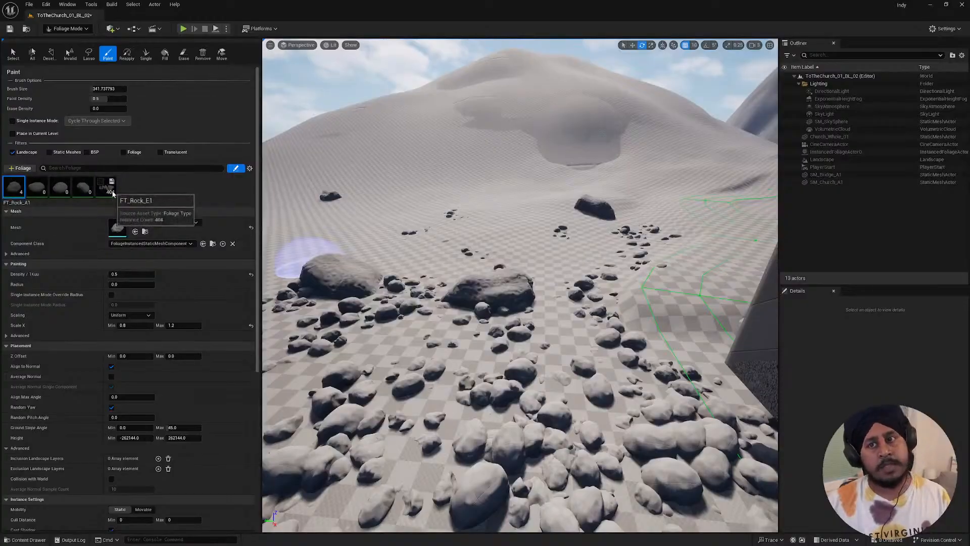
- Select the FT_Rock_A1 foliage type and examine the bare slope and rocks around the church
{"action": "right_click_drag", "start_coordinate": [429, 263], "coordinate": [510, 255]}
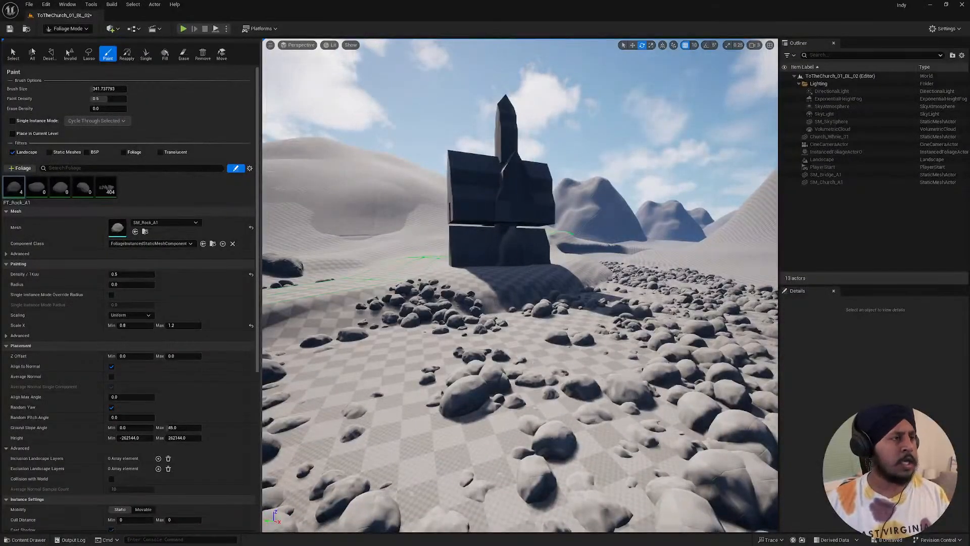
{"action": "right_click_drag", "start_coordinate": [435, 263], "coordinate": [435, 263]}
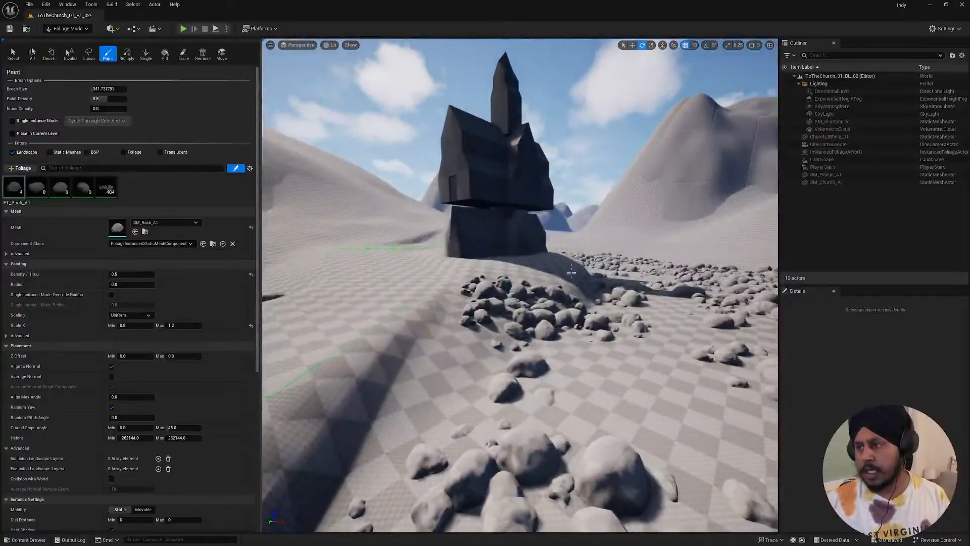
{"action": "right_click_drag", "start_coordinate": [564, 299], "coordinate": [564, 299]}
{"action": "right_click_drag", "start_coordinate": [475, 324], "coordinate": [475, 323]}
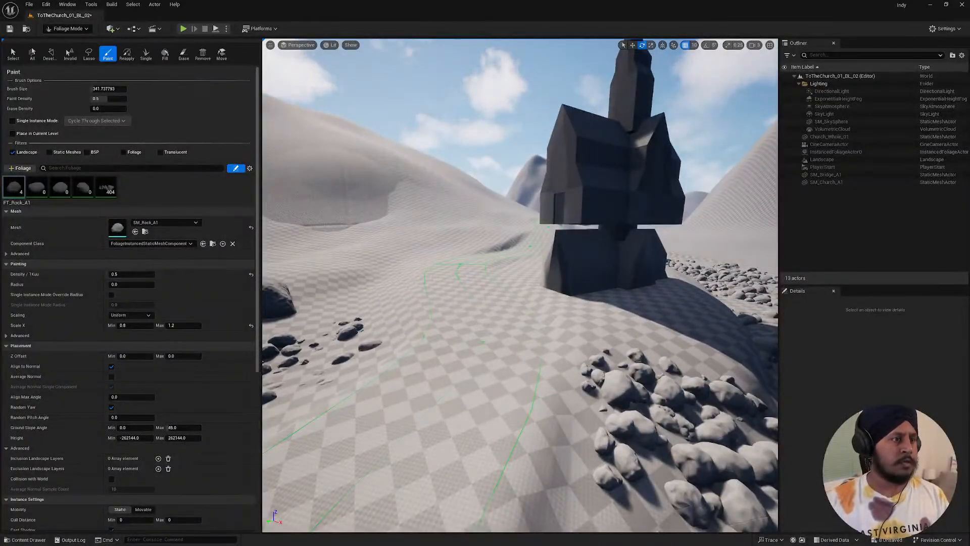
- Switch to Blender, place the 3D cursor beside the largest rock in the row, and add a cube there
{"action": "key", "text": "alt+Tab"}
{"action": "middle_click_drag", "start_coordinate": [448, 138], "coordinate": [489, 91]}
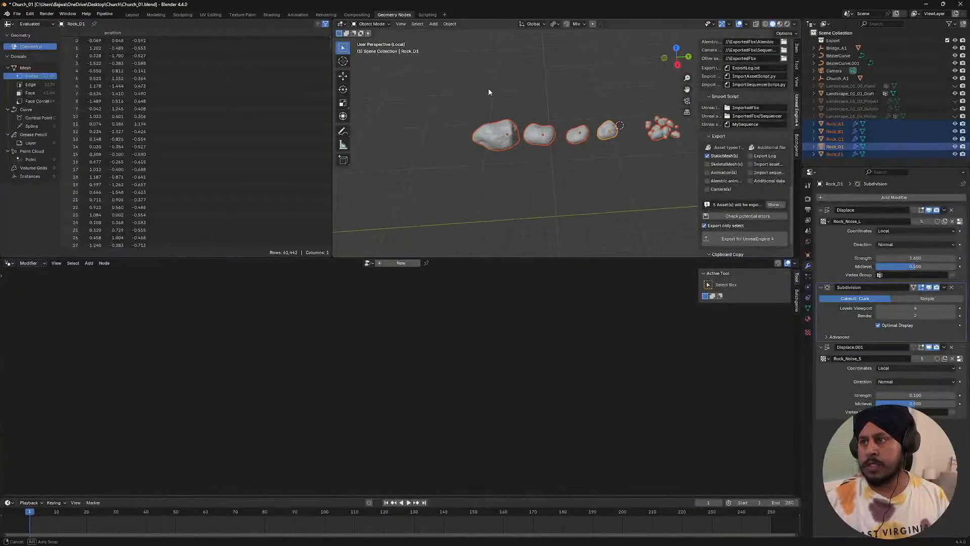
{"action": "left_click", "coordinate": [508, 138]}
{"action": "middle_click_drag", "start_coordinate": [496, 203], "coordinate": [457, 181]}
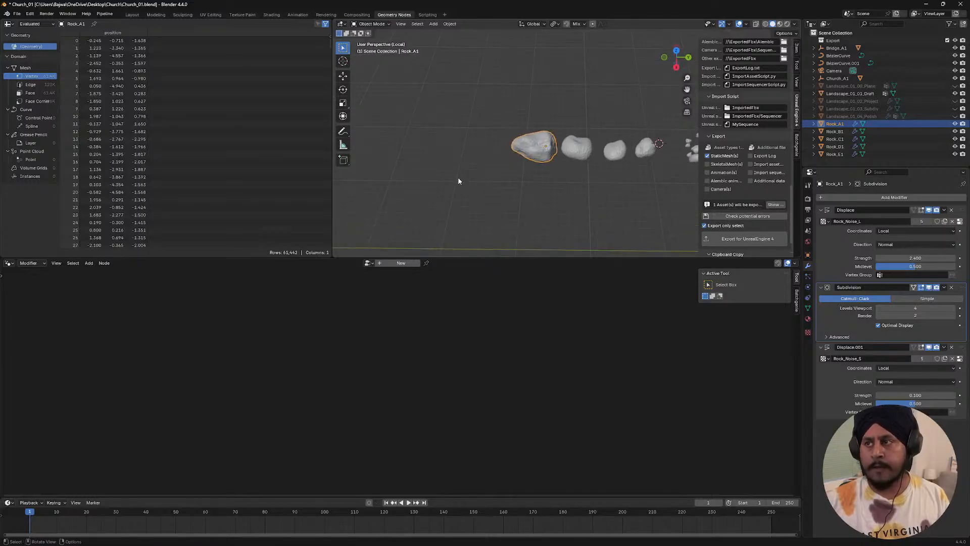
{"action": "left_click", "coordinate": [456, 146]}
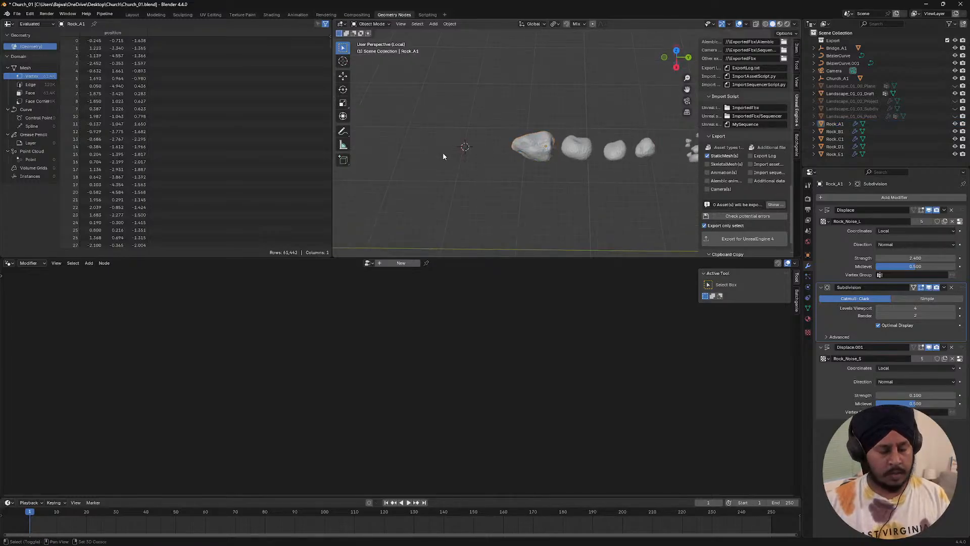
{"action": "key", "text": "shift+a"}
{"action": "mouse_move", "coordinate": [447, 154]}
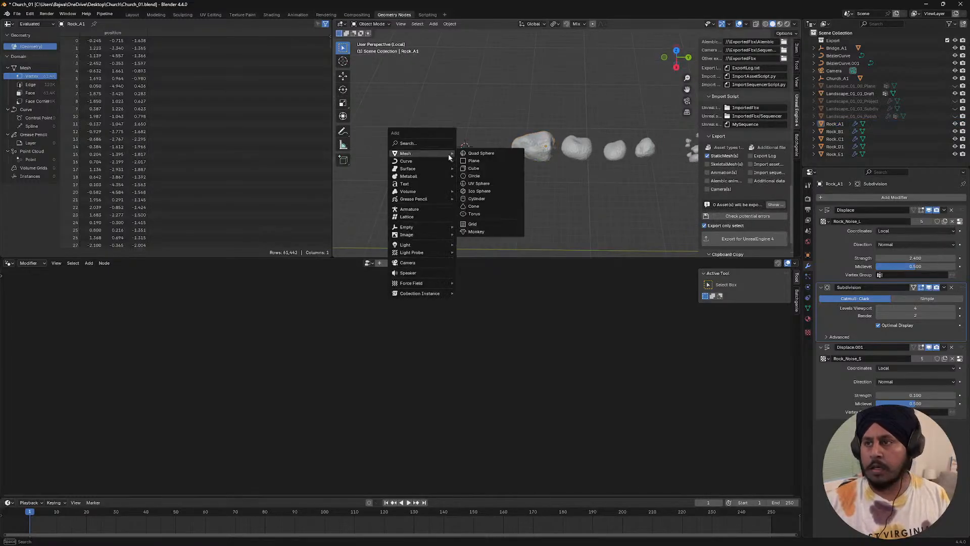
{"action": "left_click", "coordinate": [484, 169]}
{"action": "middle_click_drag", "start_coordinate": [457, 158], "coordinate": [507, 145]}
- Enter Edit Mode on the cube and scale its mesh uniformly by 5, plus by 0.7 along the X axis
{"action": "key", "text": "Tab"}
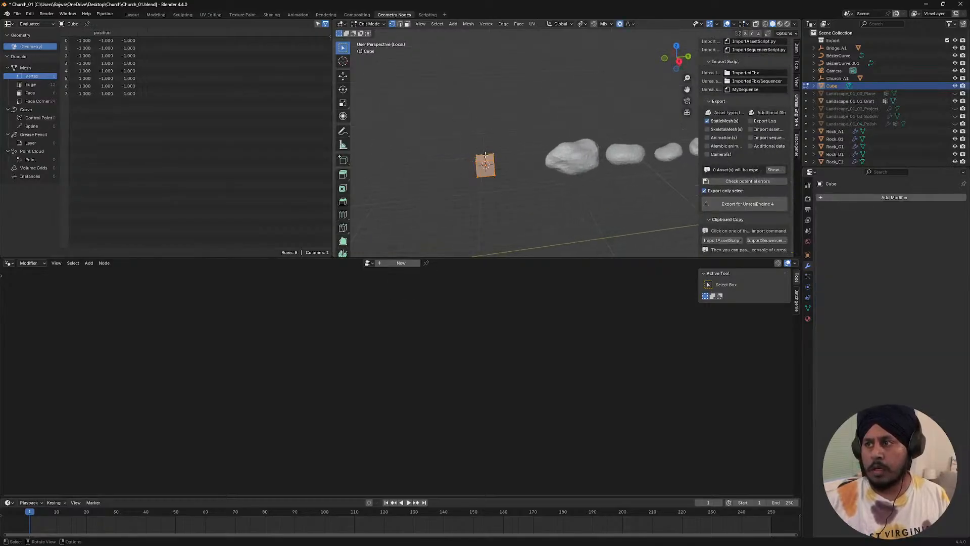
{"action": "key", "text": "s"}
{"action": "key", "text": "5"}
{"action": "key", "text": "Return"}
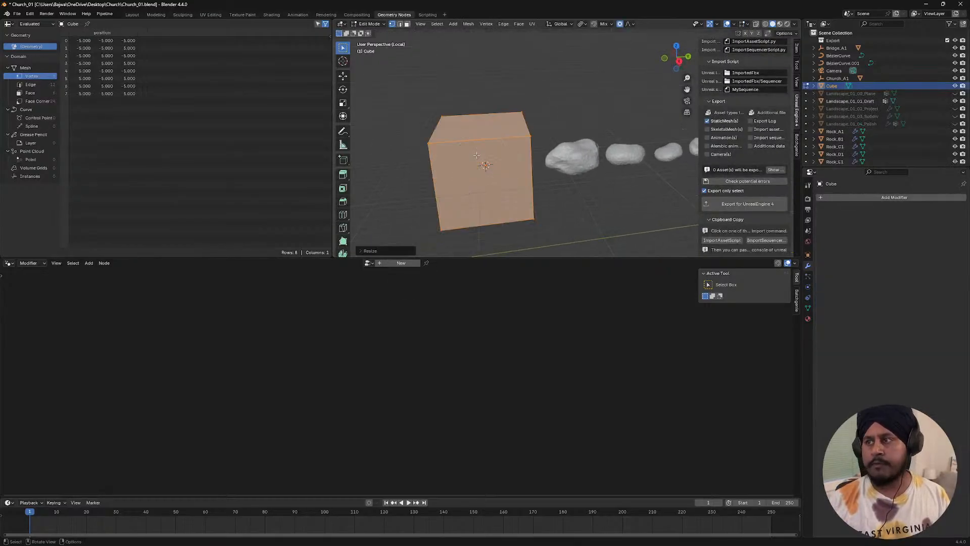
{"action": "middle_click_drag", "start_coordinate": [476, 148], "coordinate": [478, 165]}
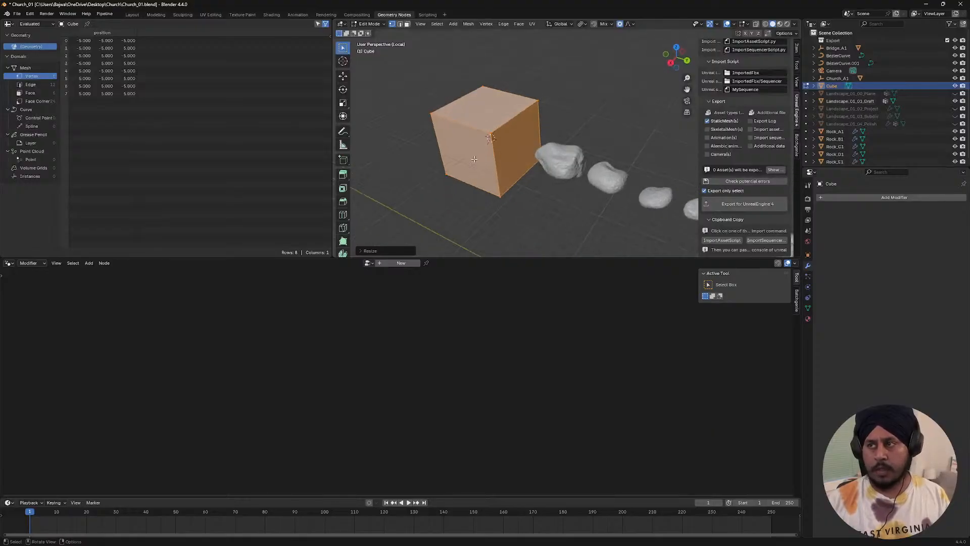
{"action": "type", "text": "sx.2"}
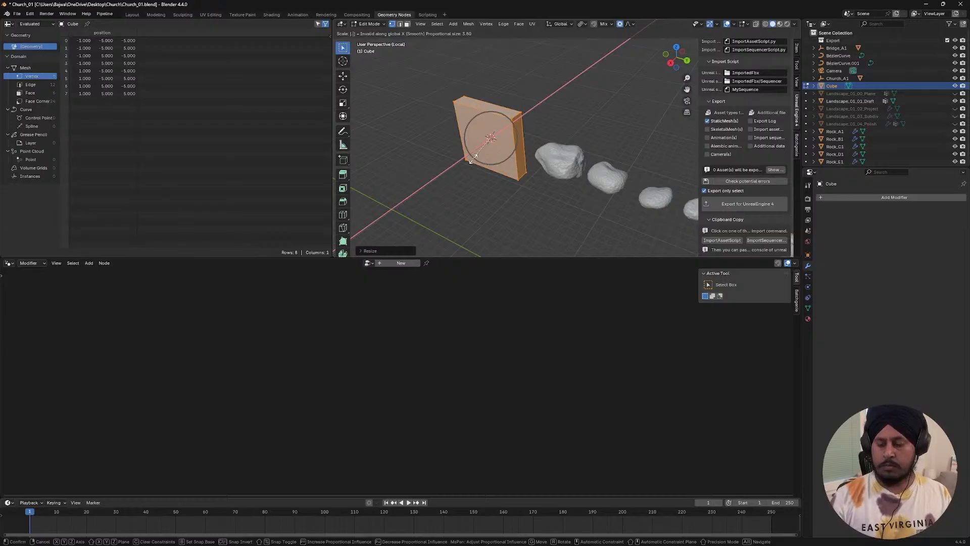
{"action": "type", "text": ".7"}
{"action": "key", "text": "Return"}
{"action": "middle_click_drag", "start_coordinate": [473, 159], "coordinate": [477, 173]}
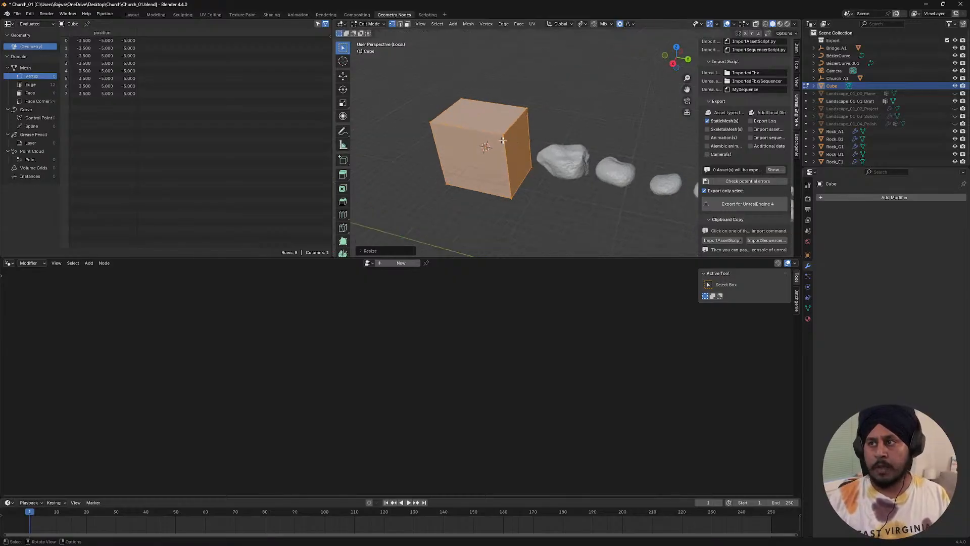
{"action": "right_click", "coordinate": [496, 142]}
{"action": "left_click", "coordinate": [494, 143]}
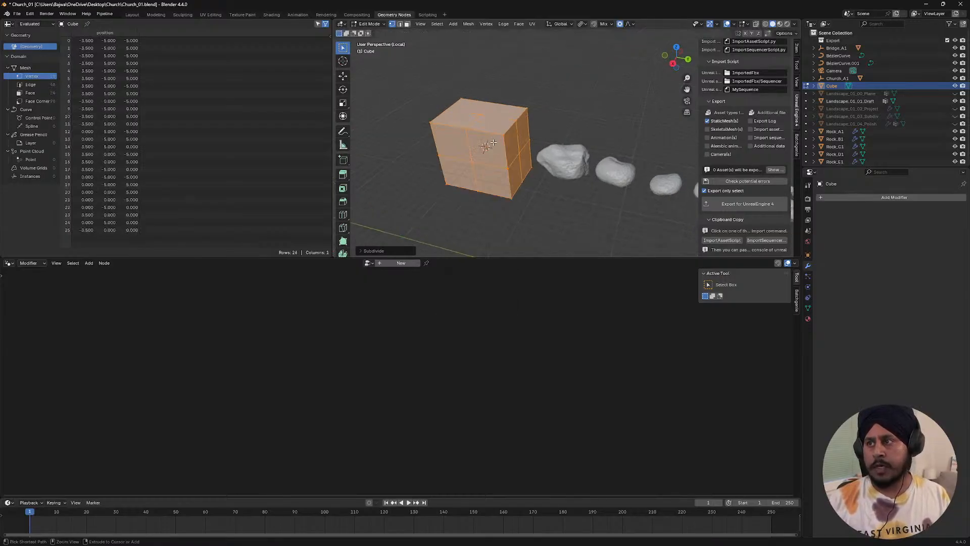
{"action": "key", "text": "ctrl+z"}
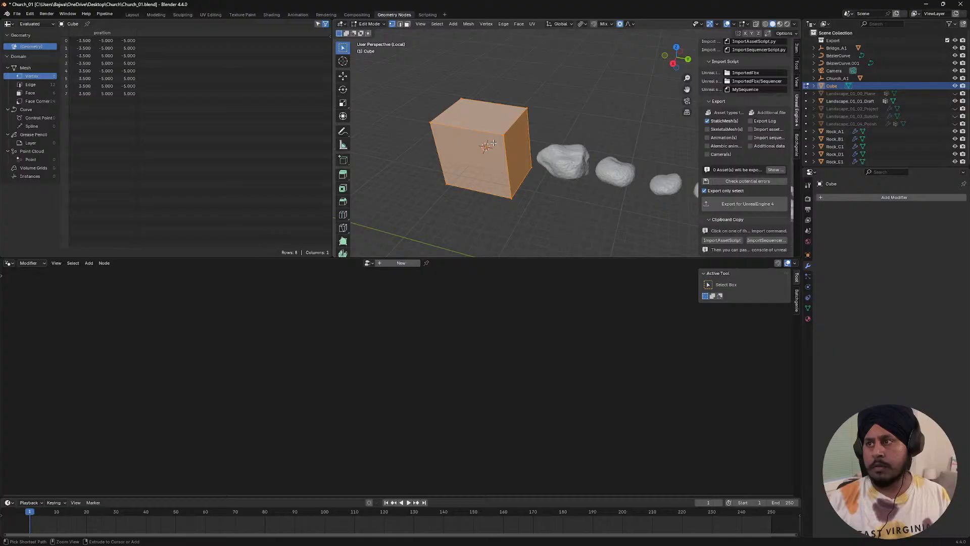
- Subdivide the cube's mesh so that each face becomes a four-by-four grid
{"action": "right_click", "coordinate": [436, 151]}
{"action": "left_click", "coordinate": [438, 151]}
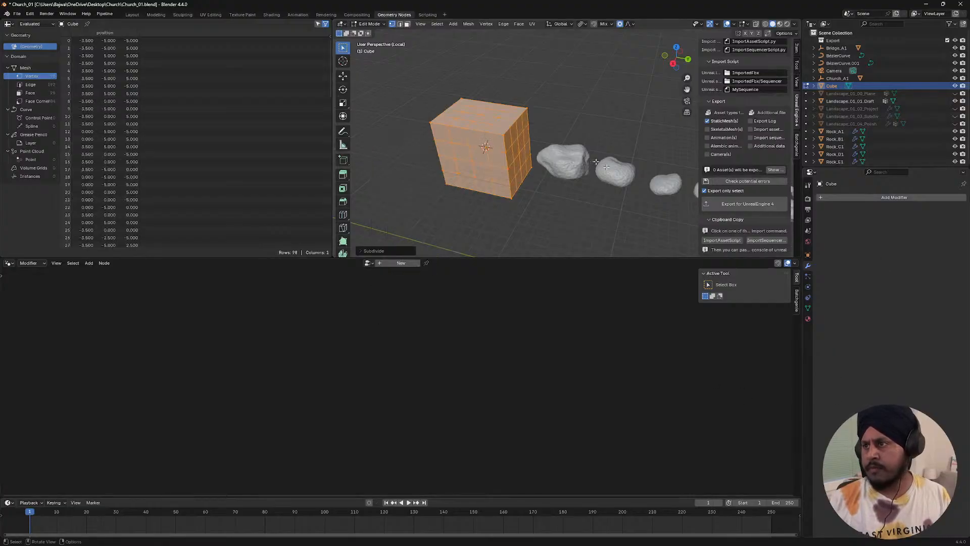
{"action": "left_click", "coordinate": [843, 199]}
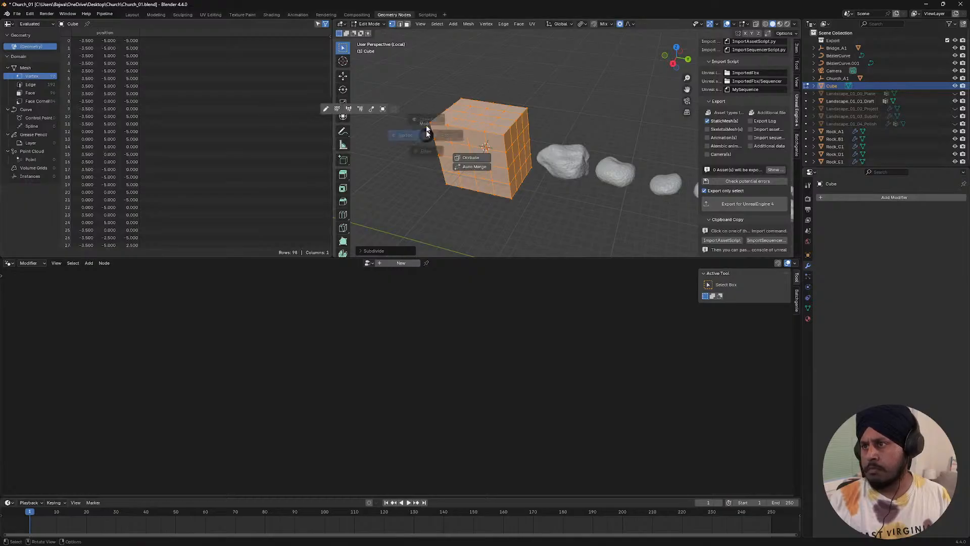
- Return the cube to Object Mode, add a Subdivision modifier with 1 viewport level, and apply it
{"action": "key", "text": "Tab"}
{"action": "left_click", "coordinate": [873, 199]}
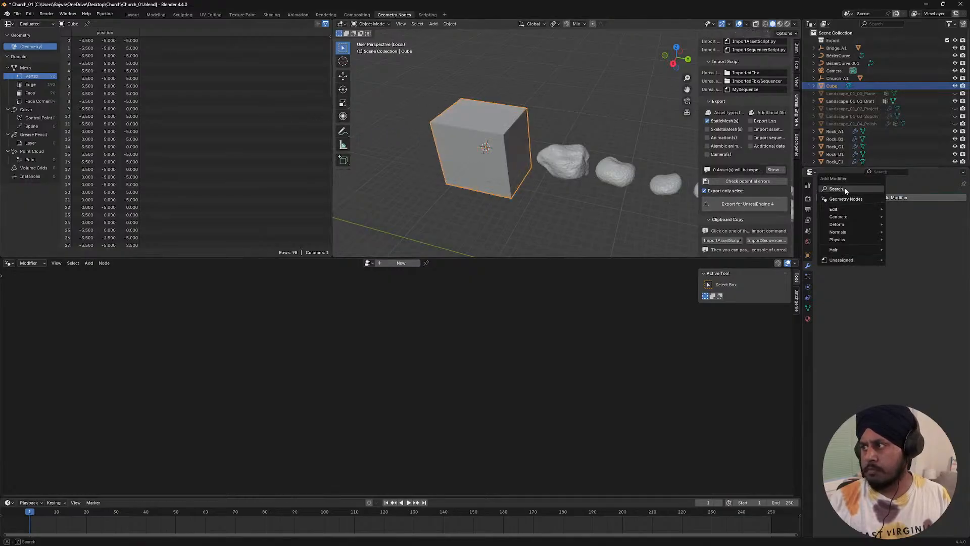
{"action": "type", "text": "s"}
{"action": "left_click", "coordinate": [836, 202]}
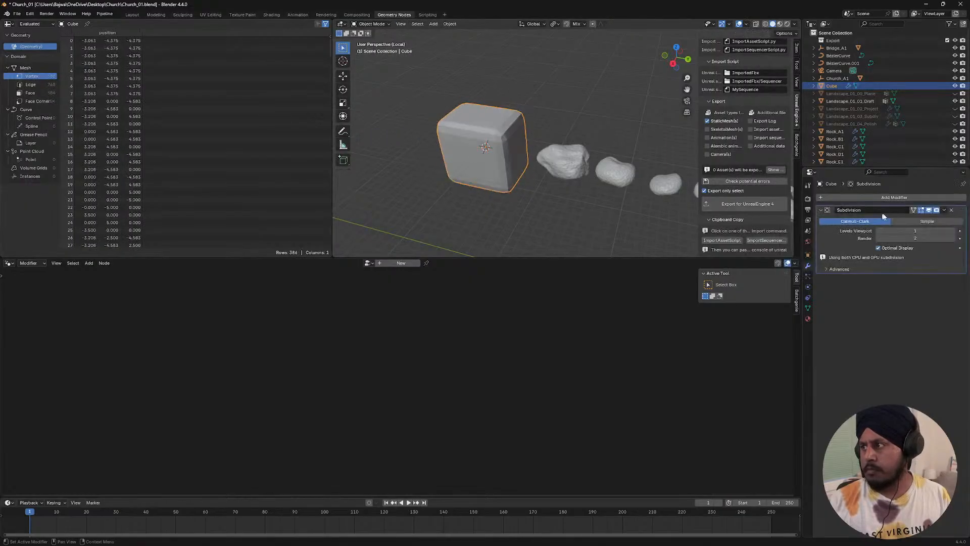
{"action": "left_click", "coordinate": [953, 231]}
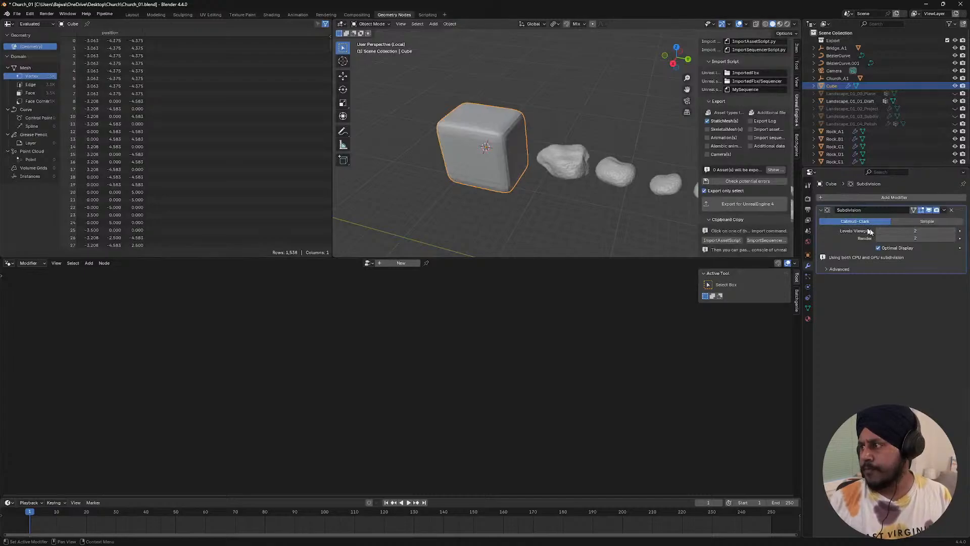
{"action": "left_click", "coordinate": [878, 230]}
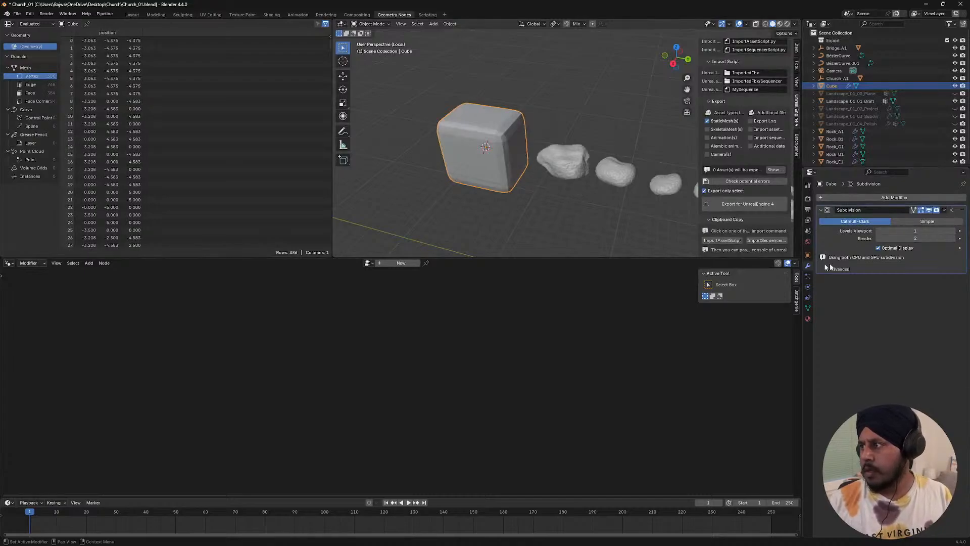
{"action": "key", "text": "ctrl+a"}
- Enter Sculpt Mode and pull the cube's faces into uneven shapes with the Elastic Grab brush
{"action": "key", "text": "Tab"}
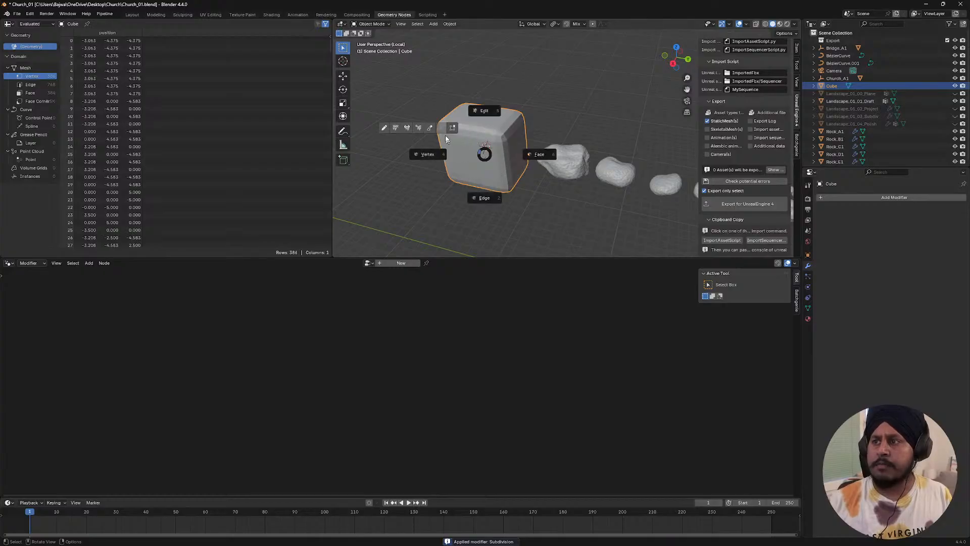
{"action": "left_click", "coordinate": [428, 129]}
{"action": "middle_click_drag", "start_coordinate": [458, 132], "coordinate": [519, 126]}
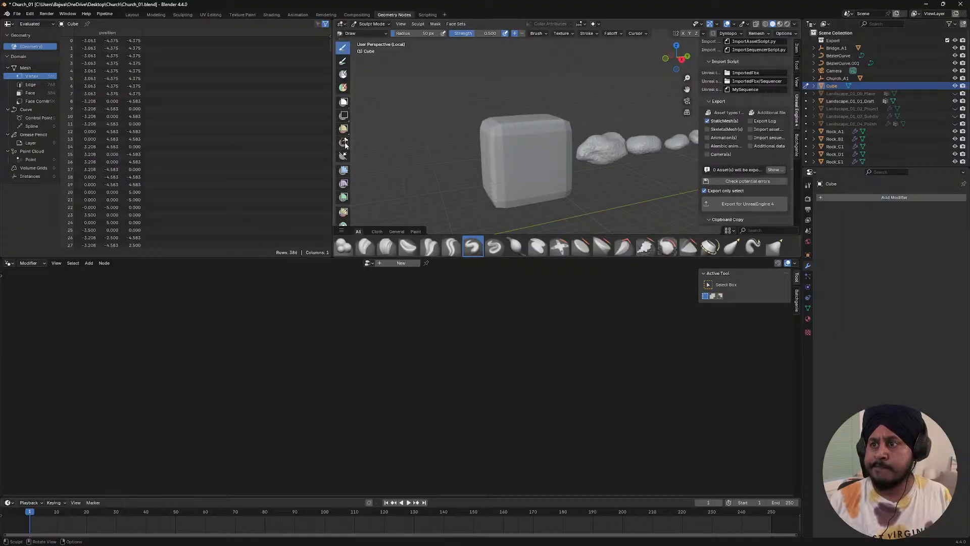
{"action": "scroll", "coordinate": [343, 121], "scroll_direction": "down", "scroll_amount": 3}
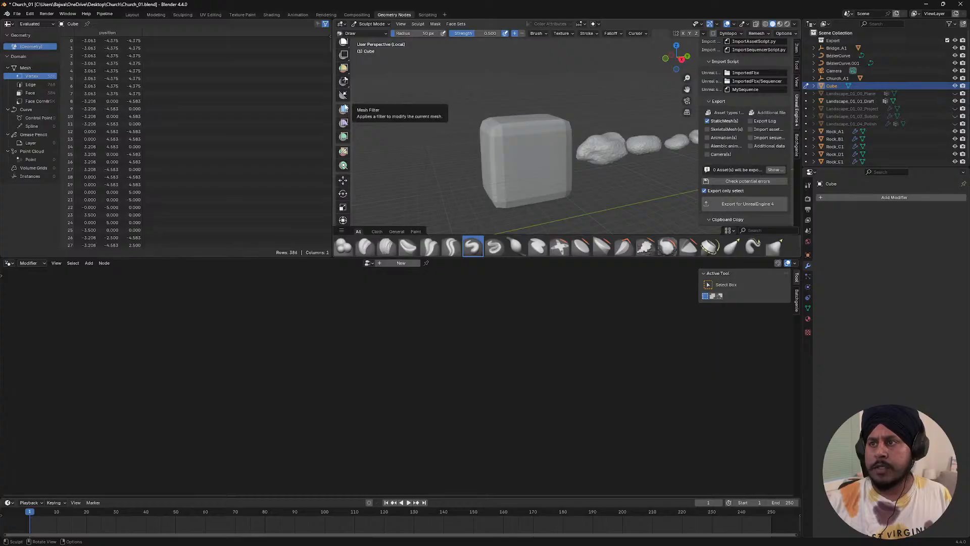
{"action": "scroll", "coordinate": [342, 129], "scroll_direction": "up", "scroll_amount": 3}
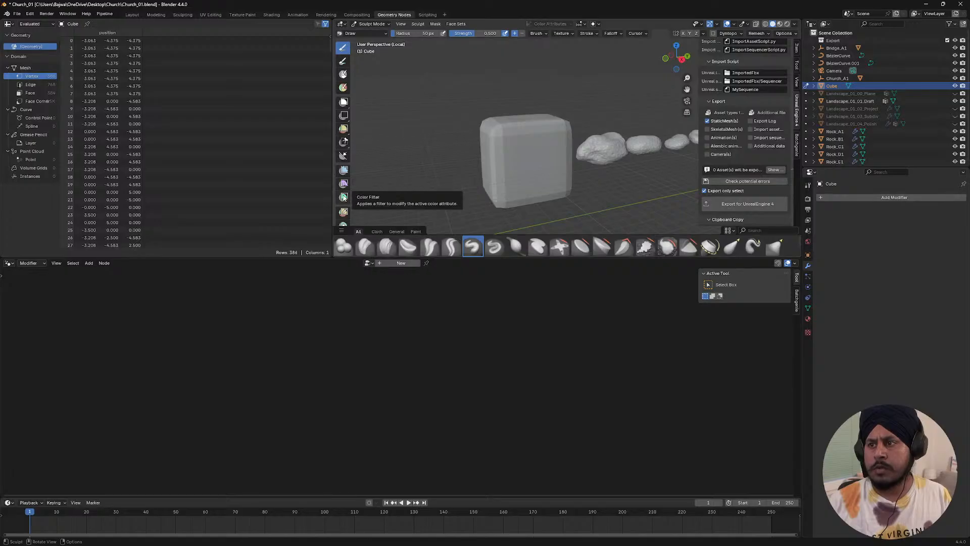
{"action": "scroll", "coordinate": [344, 205], "scroll_direction": "down", "scroll_amount": 3}
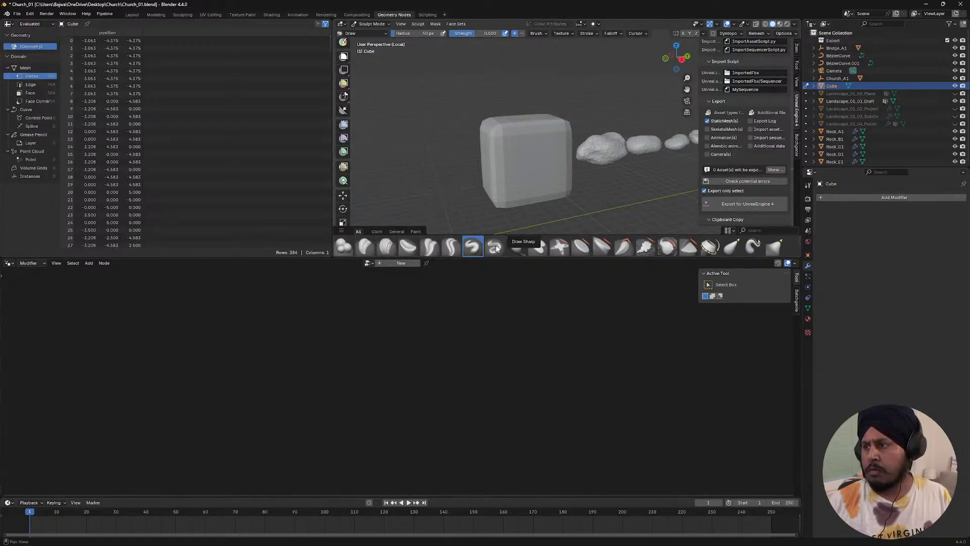
{"action": "left_click", "coordinate": [731, 248]}
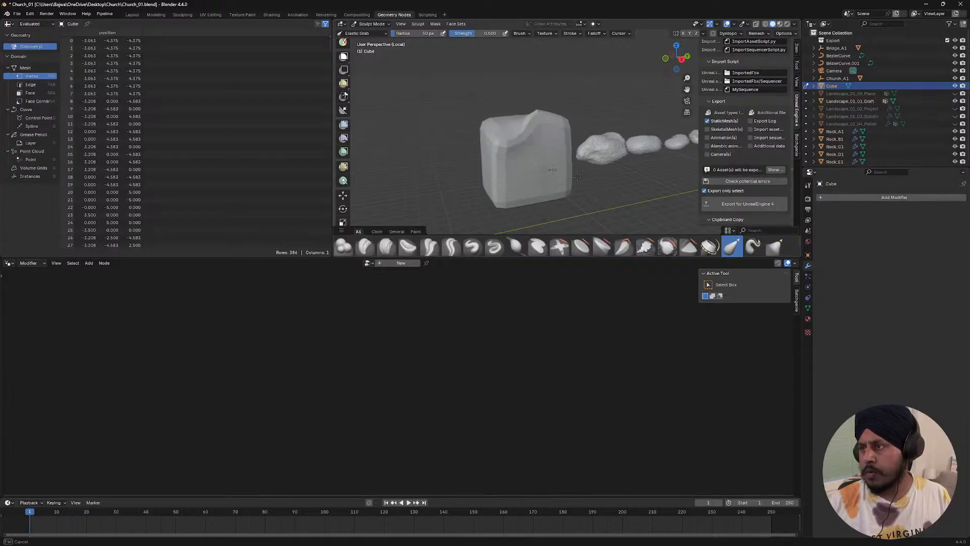
{"action": "mouse_move", "coordinate": [552, 170]}
{"action": "left_mouse_down"}
{"action": "mouse_move", "coordinate": [520, 158]}
{"action": "mouse_move", "coordinate": [445, 174]}
{"action": "left_mouse_up"}
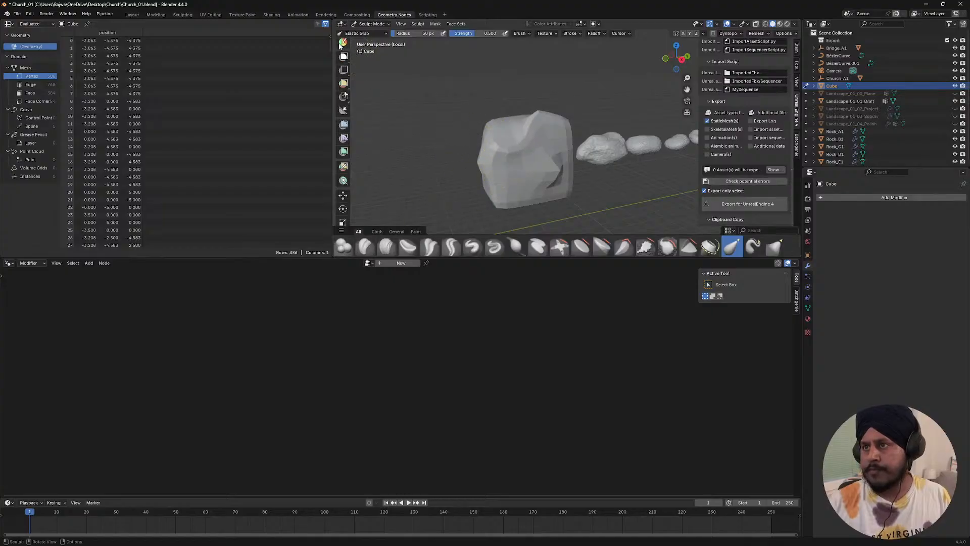
- Switch to the Grab brush, smooth the sharp dents, and pull the upper corner outward with a much larger brush radius
{"action": "scroll", "coordinate": [341, 46], "scroll_direction": "up", "scroll_amount": 3}
{"action": "left_click", "coordinate": [361, 33]}
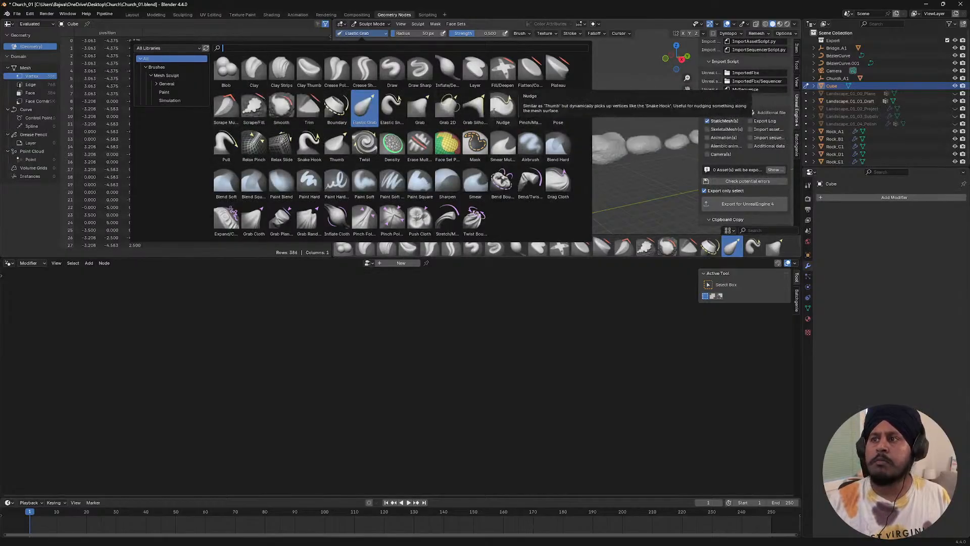
{"action": "left_click", "coordinate": [420, 105]}
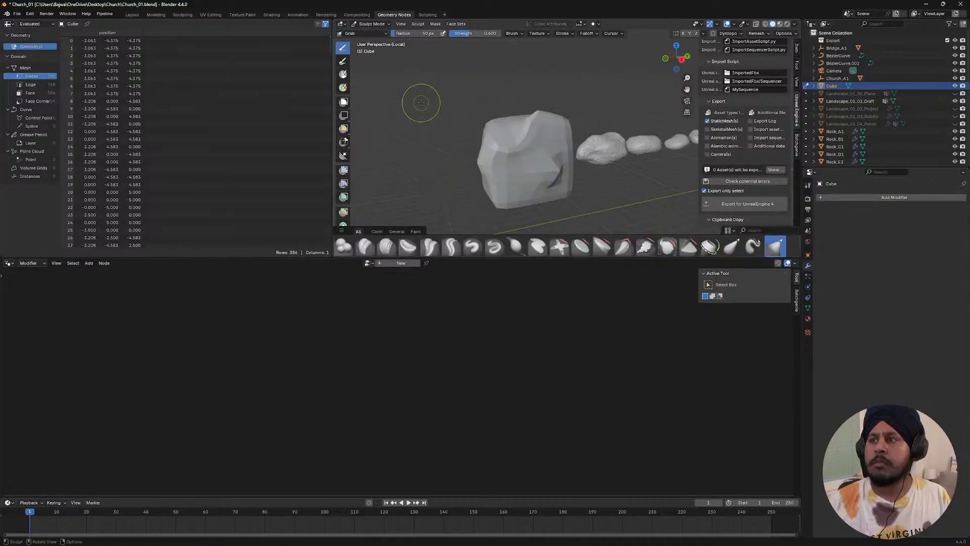
{"action": "mouse_move", "coordinate": [494, 130]}
{"action": "left_mouse_down", "text": "shift"}
{"action": "mouse_move", "coordinate": [508, 152]}
{"action": "mouse_move", "coordinate": [489, 165]}
{"action": "mouse_move", "coordinate": [547, 160]}
{"action": "mouse_move", "coordinate": [535, 138]}
{"action": "mouse_move", "coordinate": [558, 152]}
{"action": "mouse_move", "coordinate": [521, 107]}
{"action": "left_mouse_up", "text": "shift"}
{"action": "right_click", "coordinate": [525, 155]}
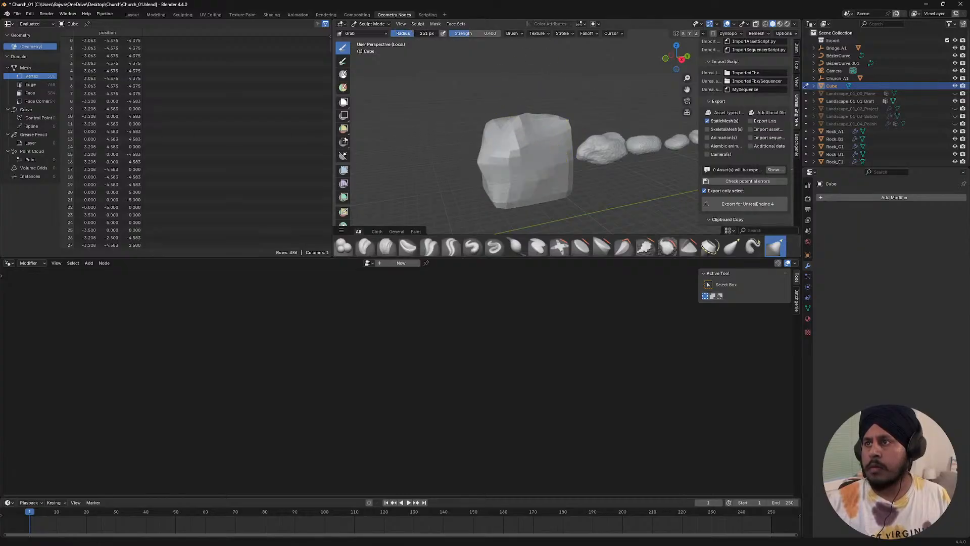
{"action": "mouse_move", "coordinate": [513, 137]}
{"action": "left_mouse_down"}
{"action": "mouse_move", "coordinate": [500, 142]}
{"action": "mouse_move", "coordinate": [518, 147]}
{"action": "mouse_move", "coordinate": [497, 129]}
{"action": "left_mouse_up"}
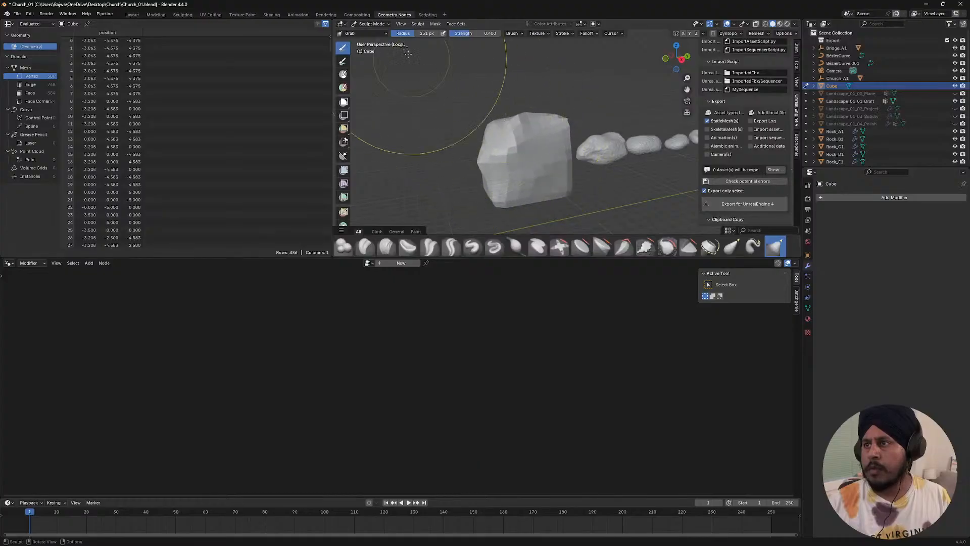
- Reduce the Grab brush radius, smooth the front, and reshape the opposite side and upper edge of the rock
{"action": "left_click_drag", "start_coordinate": [405, 34], "coordinate": [402, 34]}
{"action": "left_click_drag", "start_coordinate": [523, 146], "coordinate": [508, 137], "text": "shift"}
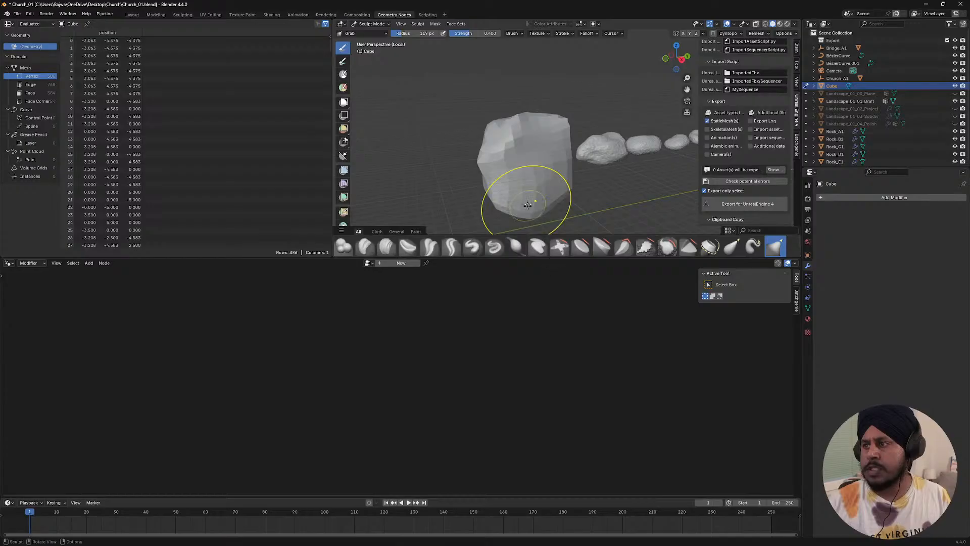
{"action": "mouse_move", "coordinate": [537, 152]}
{"action": "middle_mouse_down"}
{"action": "mouse_move", "coordinate": [523, 182]}
{"action": "mouse_move", "coordinate": [528, 155]}
{"action": "mouse_move", "coordinate": [556, 132]}
{"action": "mouse_move", "coordinate": [536, 132]}
{"action": "mouse_move", "coordinate": [585, 135]}
{"action": "middle_mouse_up"}
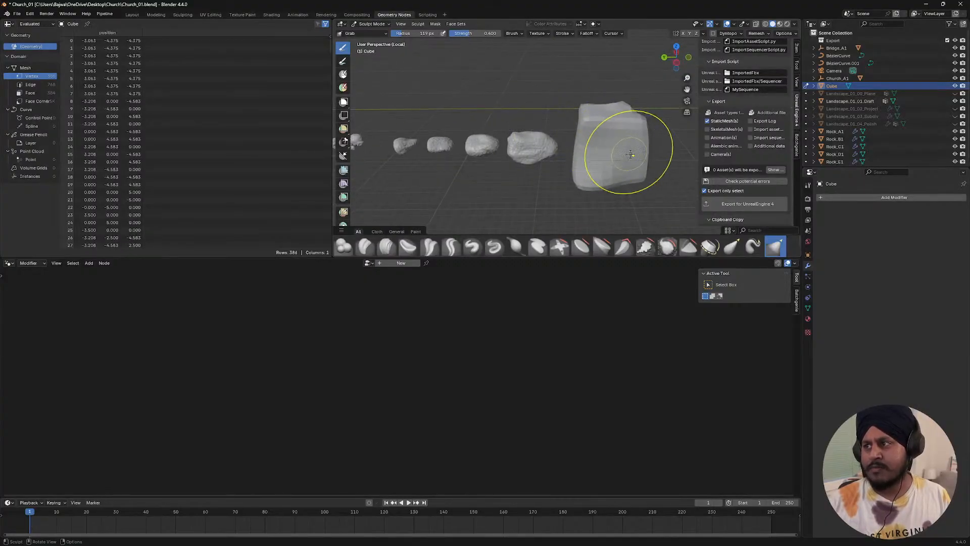
{"action": "left_click_drag", "start_coordinate": [623, 173], "coordinate": [632, 181]}
{"action": "mouse_move", "coordinate": [638, 141]}
{"action": "left_mouse_down"}
{"action": "mouse_move", "coordinate": [650, 120]}
{"action": "mouse_move", "coordinate": [621, 102]}
{"action": "mouse_move", "coordinate": [615, 110]}
{"action": "left_mouse_up"}
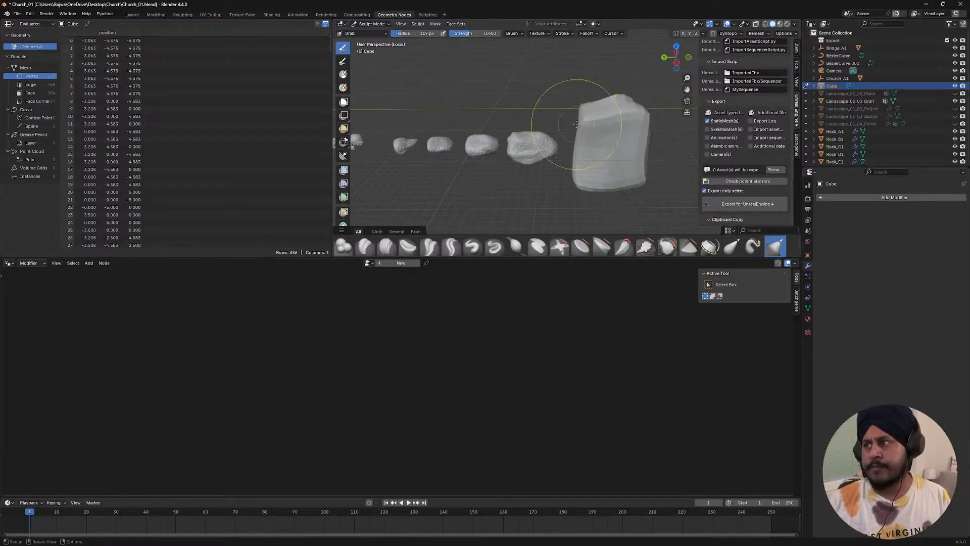
- Pull the side of the rock facing the rock row and its upper corner outward with the Grab brush
{"action": "mouse_move", "coordinate": [571, 124]}
{"action": "middle_mouse_down"}
{"action": "mouse_move", "coordinate": [436, 132]}
{"action": "mouse_move", "coordinate": [447, 138]}
{"action": "middle_mouse_up"}
{"action": "middle_click_drag", "start_coordinate": [600, 155], "coordinate": [536, 157]}
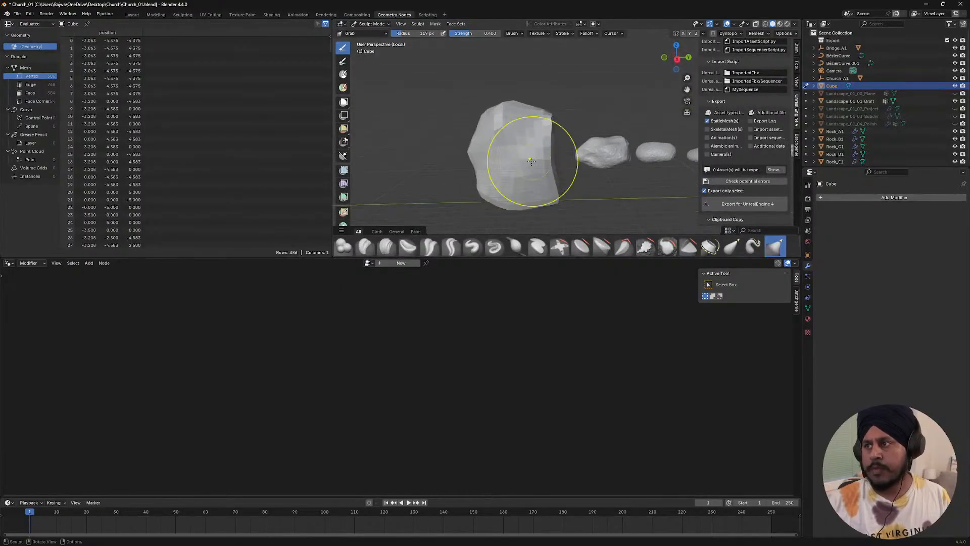
{"action": "mouse_move", "coordinate": [553, 156]}
{"action": "left_mouse_down"}
{"action": "mouse_move", "coordinate": [615, 155]}
{"action": "mouse_move", "coordinate": [607, 156]}
{"action": "left_mouse_up"}
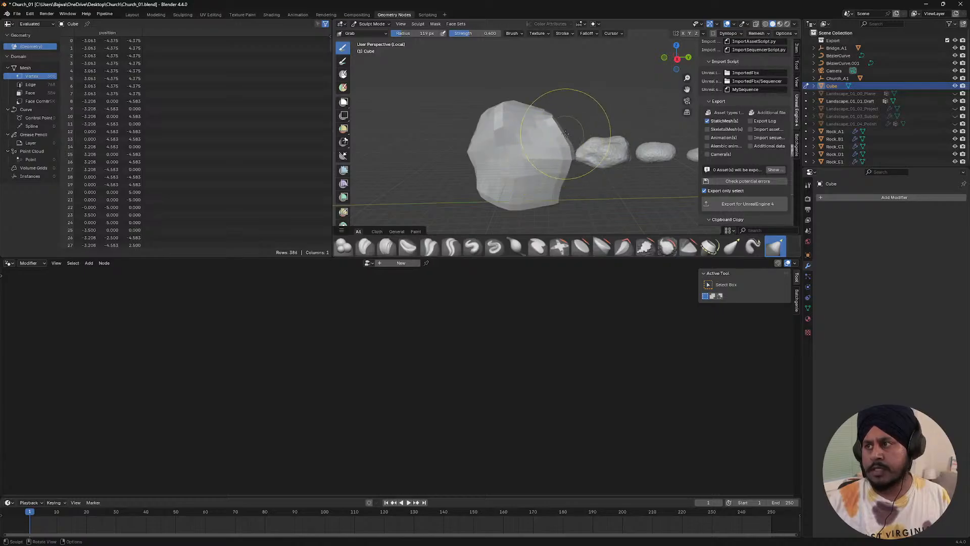
{"action": "left_click_drag", "start_coordinate": [551, 124], "coordinate": [596, 113]}
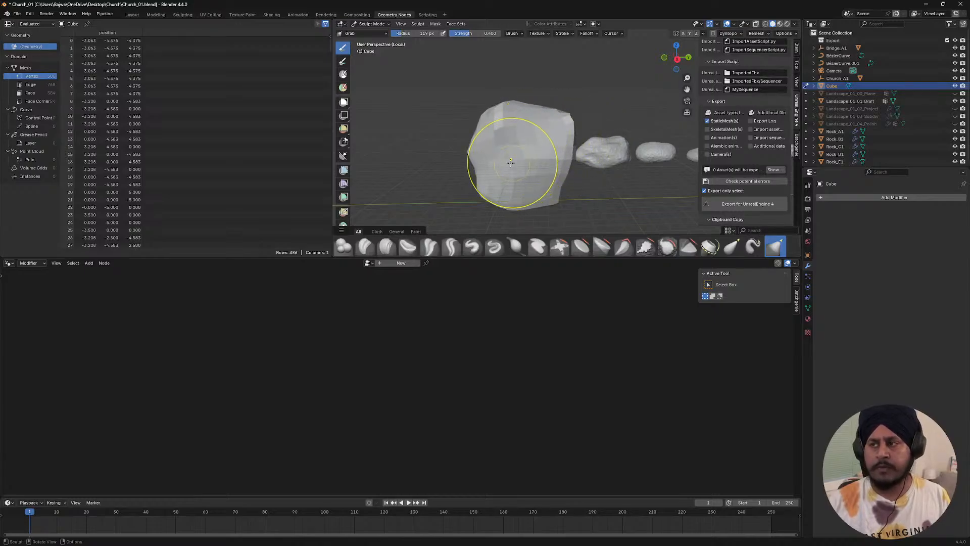
- Return the sculpted rock to Object Mode and shade it smooth
{"action": "key", "text": "ctrl+Tab"}
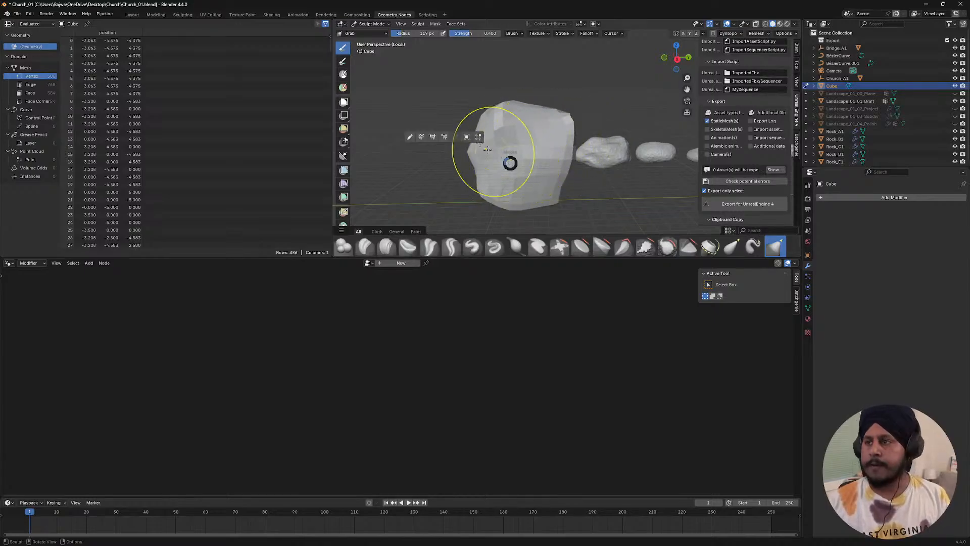
{"action": "left_click", "coordinate": [465, 133]}
{"action": "right_click", "coordinate": [505, 122]}
{"action": "left_click", "coordinate": [502, 124]}
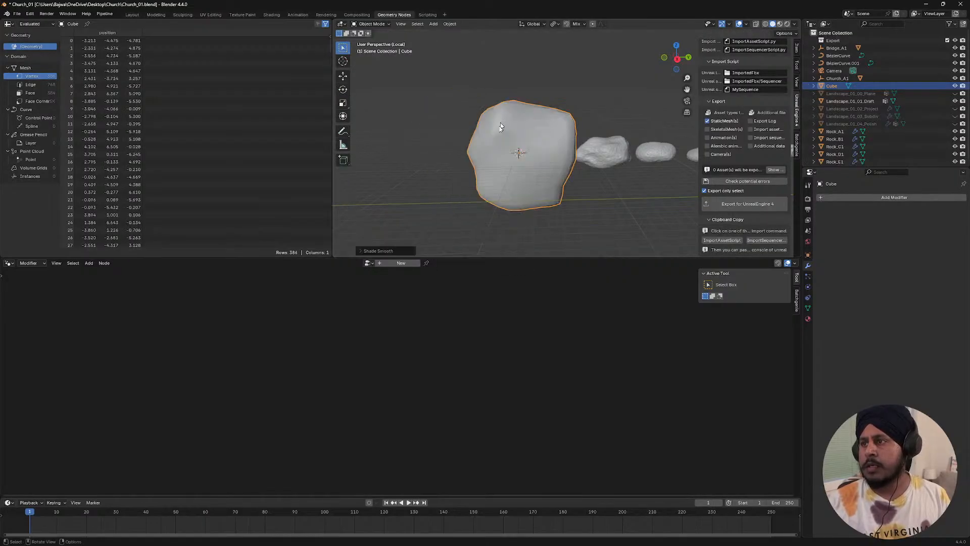
- Copy the modifiers of Rock_A1 to the new rock and select only the new rock
{"action": "left_click", "coordinate": [608, 161], "text": "shift"}
{"action": "key", "text": "ctrl+l"}
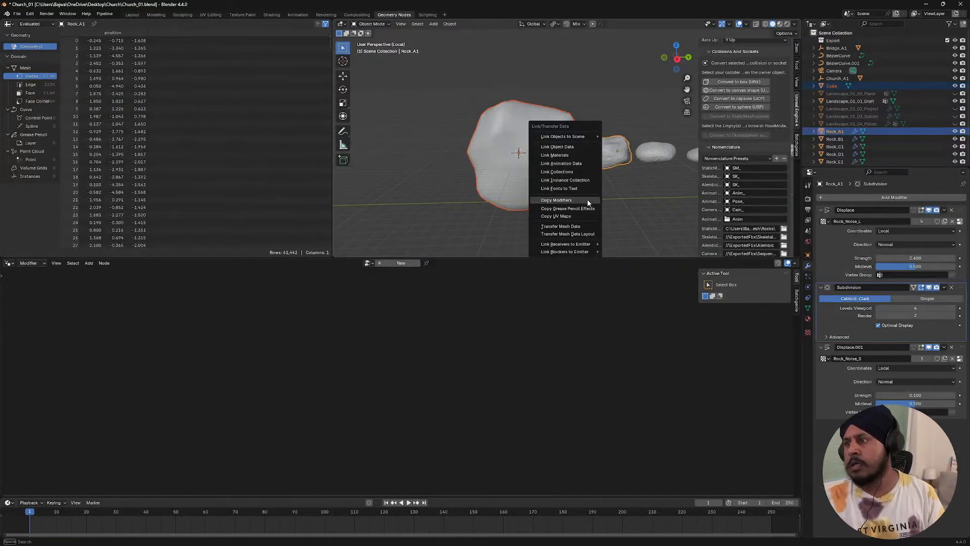
{"action": "left_click", "coordinate": [587, 199]}
{"action": "left_click", "coordinate": [529, 165]}
{"action": "mouse_move", "coordinate": [529, 166]}
{"action": "middle_mouse_down"}
{"action": "mouse_move", "coordinate": [566, 167]}
{"action": "mouse_move", "coordinate": [533, 169]}
{"action": "middle_mouse_up"}
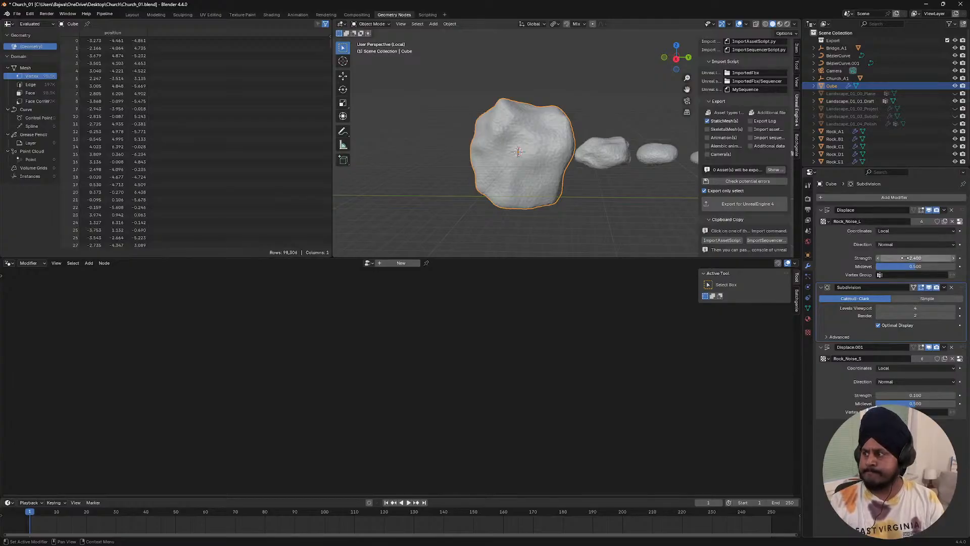
- Set the rock's large-noise Displace strength to 3.6 and duplicate that modifier
{"action": "left_click_drag", "start_coordinate": [904, 258], "coordinate": [939, 259]}
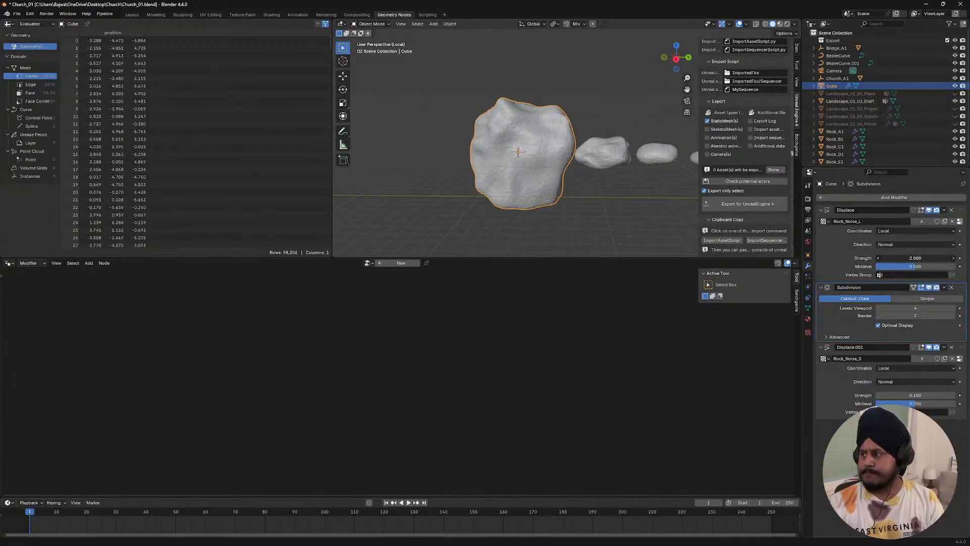
{"action": "left_click", "coordinate": [838, 235]}
{"action": "key", "text": "shift+d"}
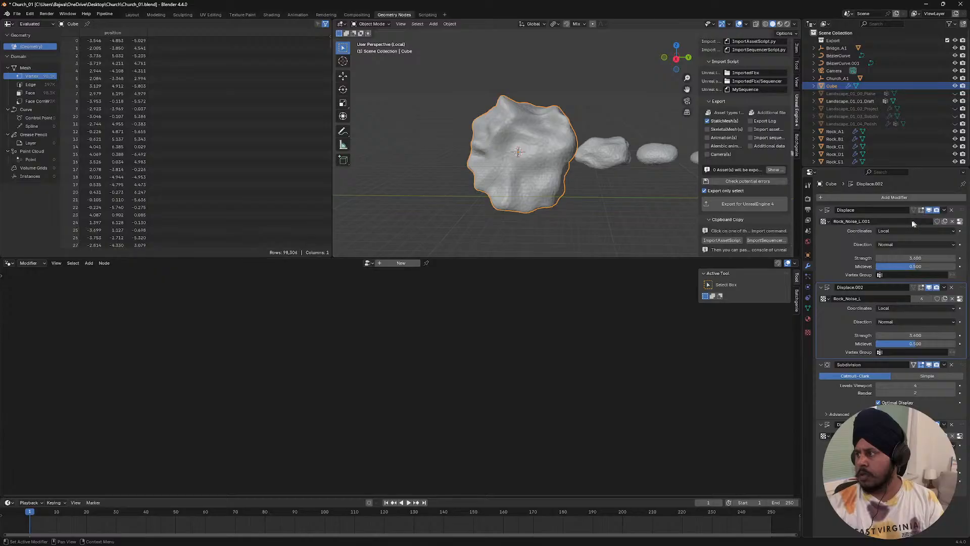
- Name the first Displace modifier's texture copy Rock_Noise_Big and change its type to Voronoi
{"action": "left_click", "coordinate": [923, 222]}
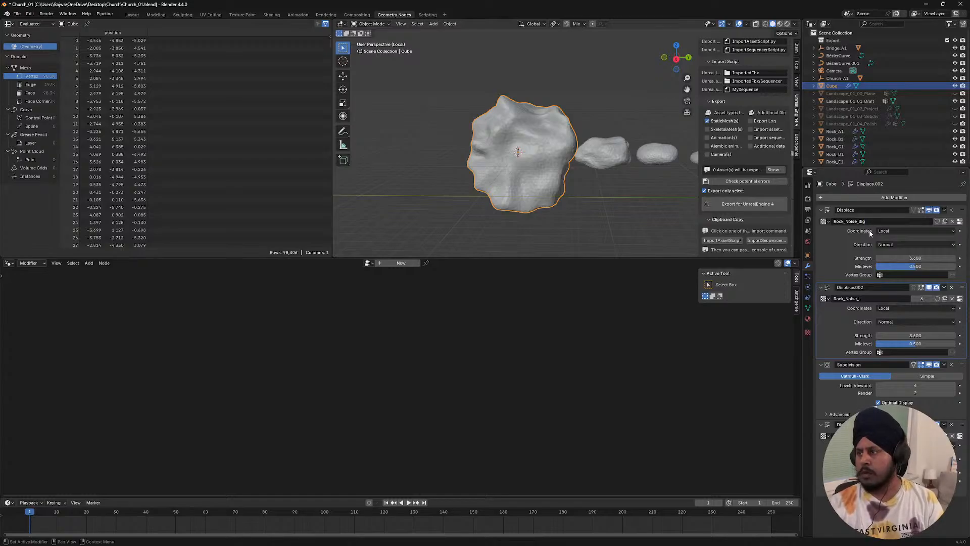
{"action": "left_click", "coordinate": [807, 332]}
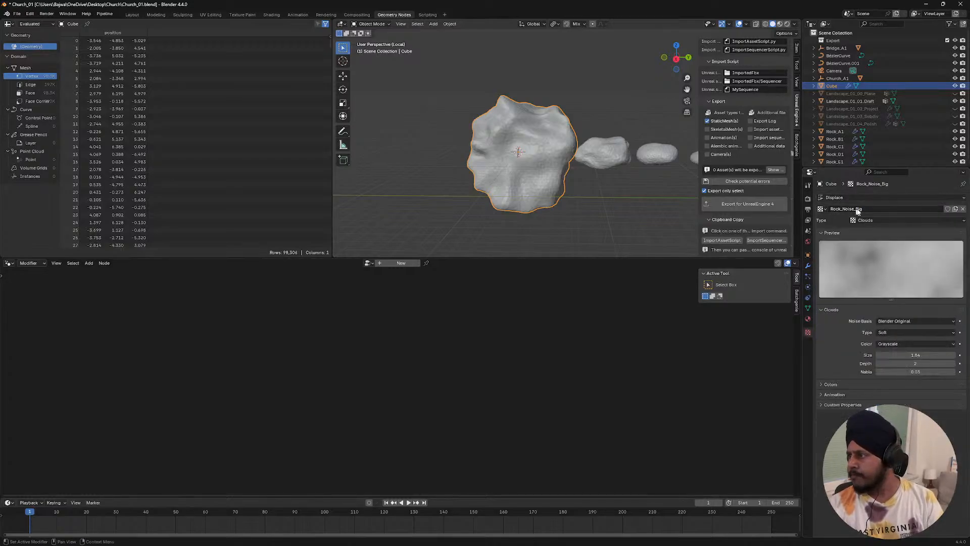
{"action": "left_click", "coordinate": [875, 218]}
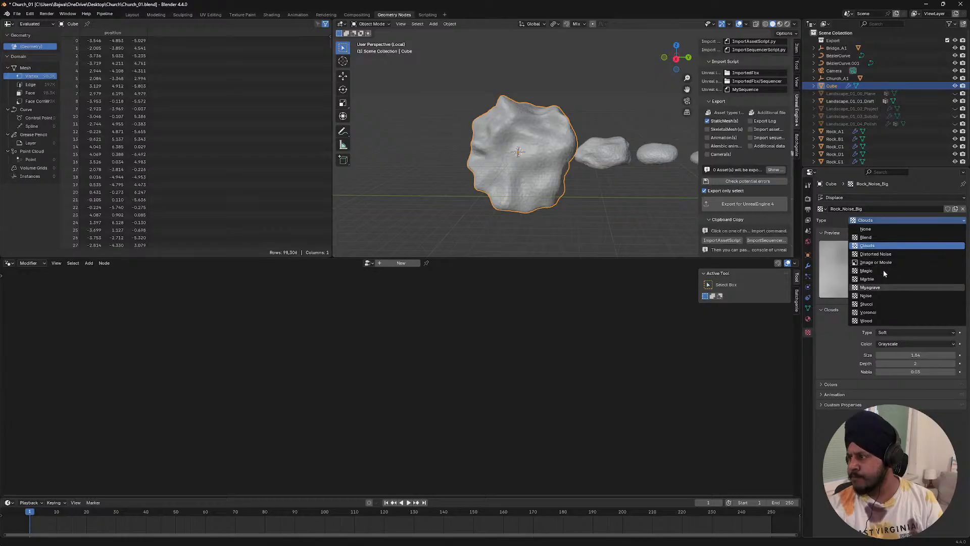
{"action": "left_click", "coordinate": [879, 311]}
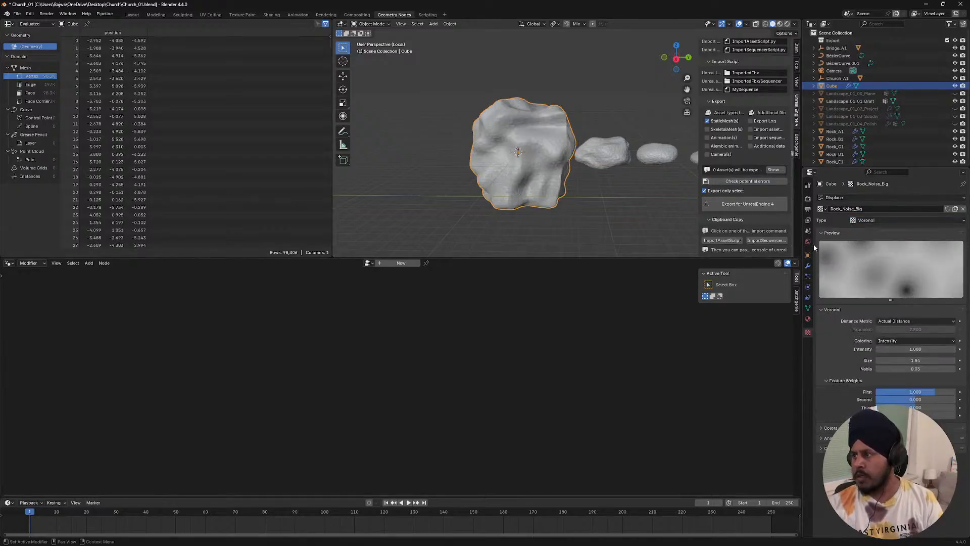
- Move the Subdivision modifier to the top of the stack and hide Displace.001 and Displace.002 in the viewport
{"action": "left_click", "coordinate": [809, 266]}
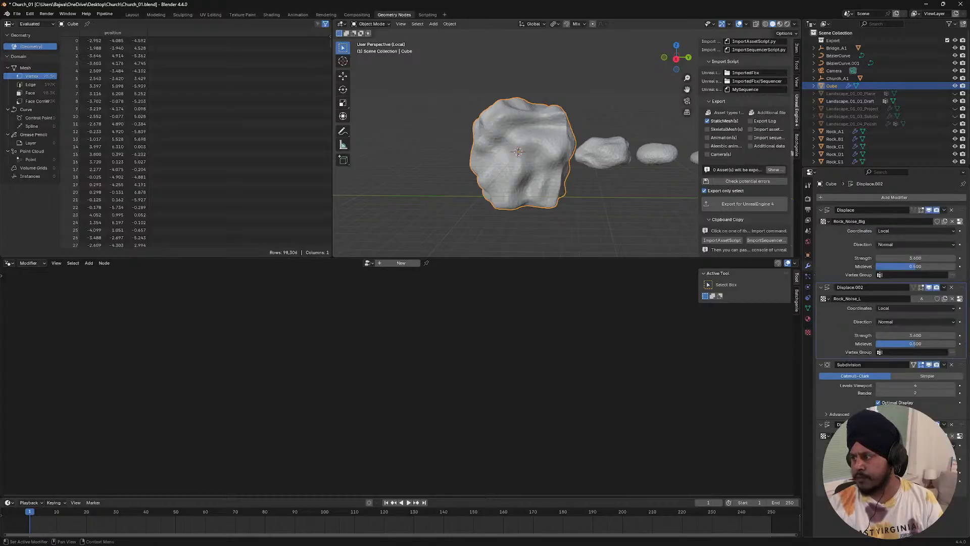
{"action": "left_click", "coordinate": [928, 425]}
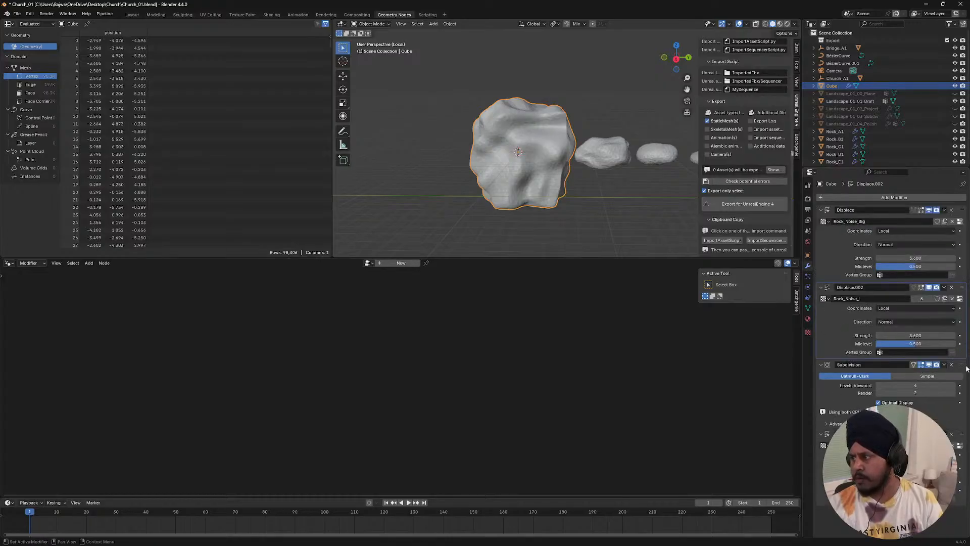
{"action": "left_click_drag", "start_coordinate": [965, 369], "coordinate": [963, 211]}
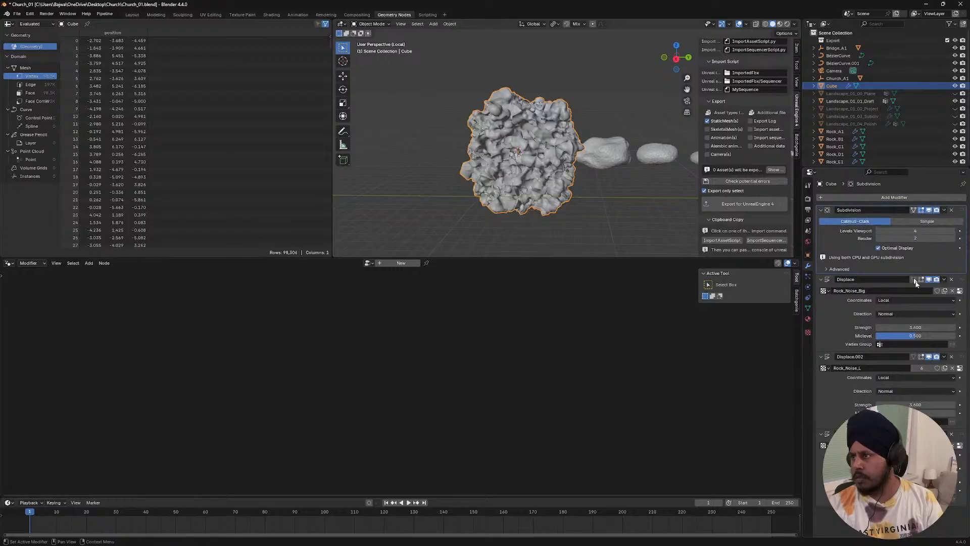
{"action": "left_click", "coordinate": [929, 357]}
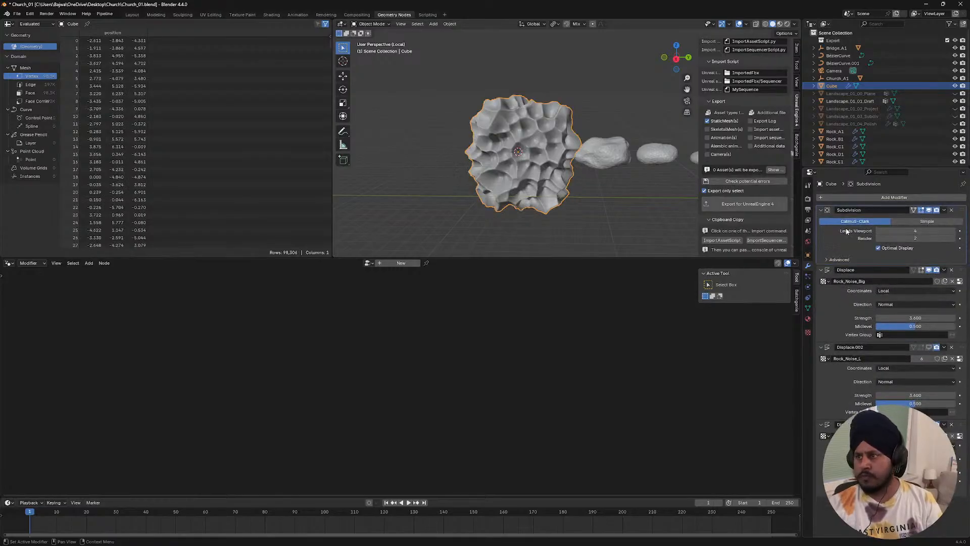
- Set the size of the Rock_Noise_Big Voronoi texture to 2.00
{"action": "mouse_move", "coordinate": [583, 157]}
{"action": "middle_mouse_down"}
{"action": "mouse_move", "coordinate": [610, 162]}
{"action": "mouse_move", "coordinate": [585, 145]}
{"action": "mouse_move", "coordinate": [594, 148]}
{"action": "middle_mouse_up"}
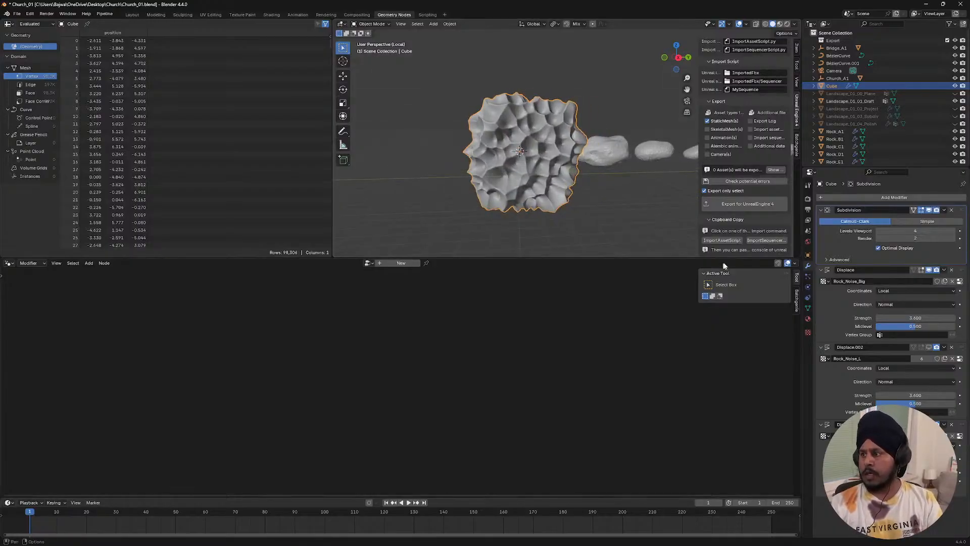
{"action": "left_click", "coordinate": [807, 332]}
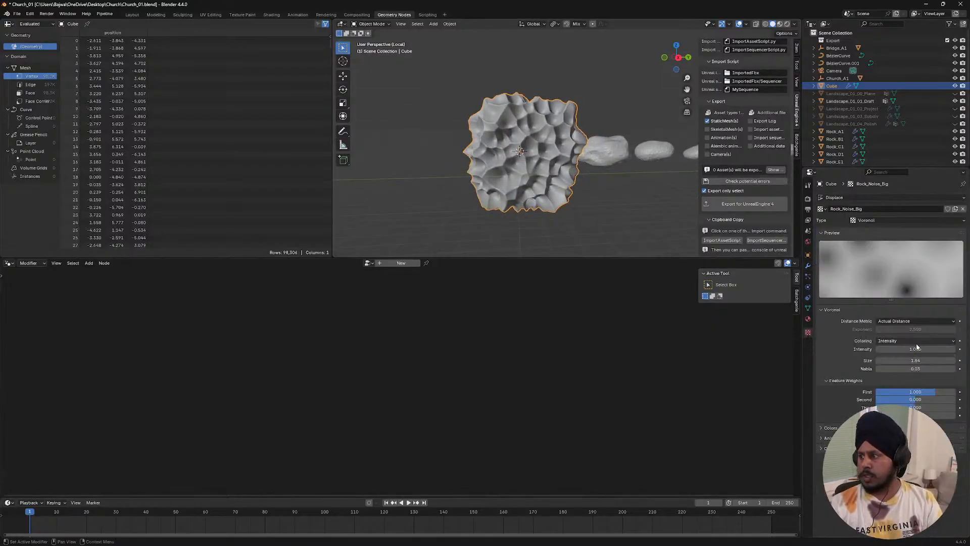
{"action": "mouse_move", "coordinate": [916, 360]}
{"action": "left_mouse_down"}
{"action": "mouse_move", "coordinate": [927, 360]}
{"action": "mouse_move", "coordinate": [904, 360]}
{"action": "mouse_move", "coordinate": [927, 361]}
{"action": "left_mouse_up"}
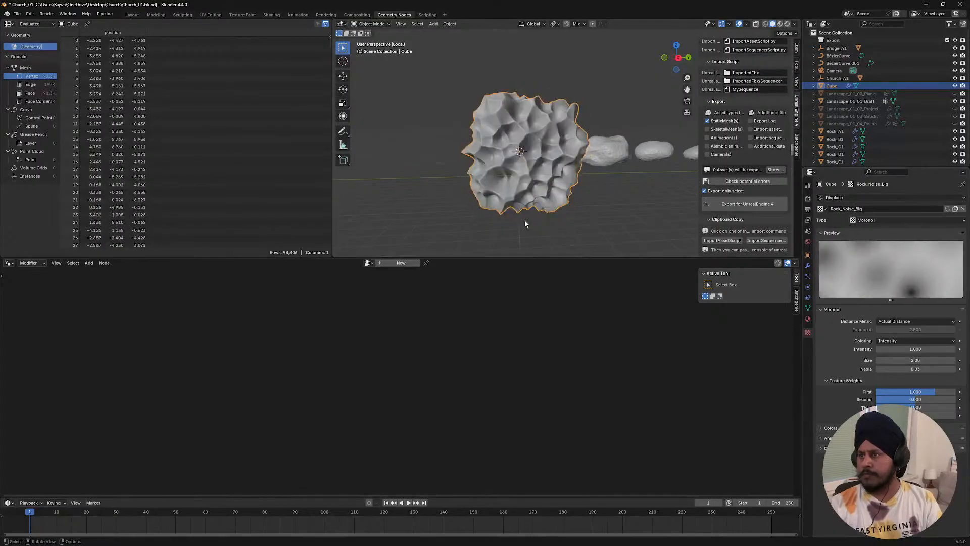
{"action": "middle_click_drag", "start_coordinate": [525, 224], "coordinate": [512, 219]}
- Switch the first Displace modifier's coordinates to UV and set its Voronoi texture size to 0.29
{"action": "left_click", "coordinate": [808, 266]}
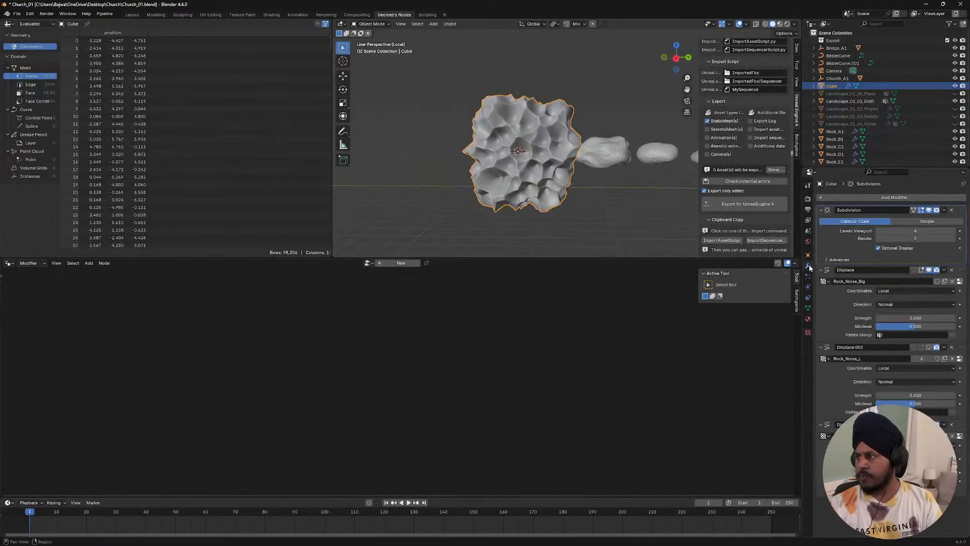
{"action": "left_click", "coordinate": [894, 295]}
{"action": "left_click", "coordinate": [889, 323]}
{"action": "middle_click_drag", "start_coordinate": [548, 170], "coordinate": [537, 158]}
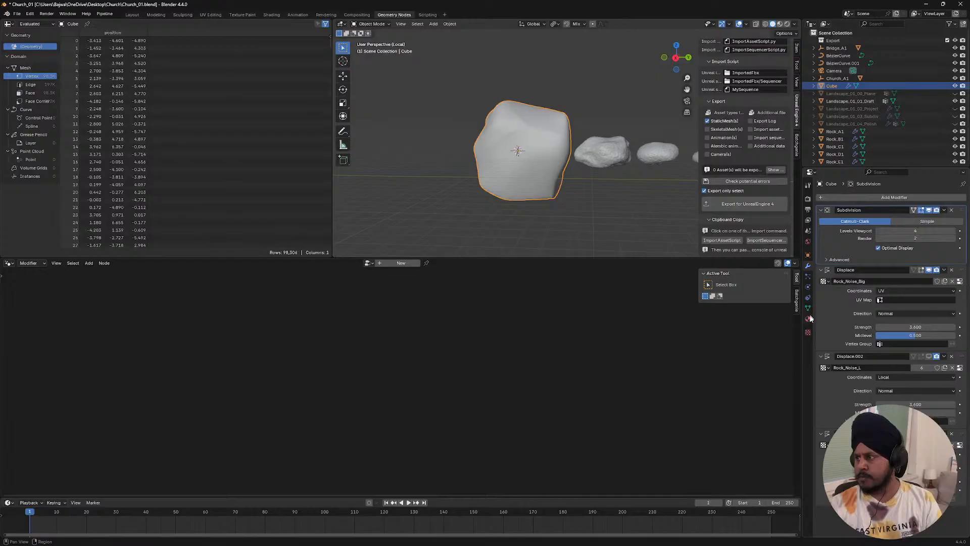
{"action": "left_click", "coordinate": [808, 332]}
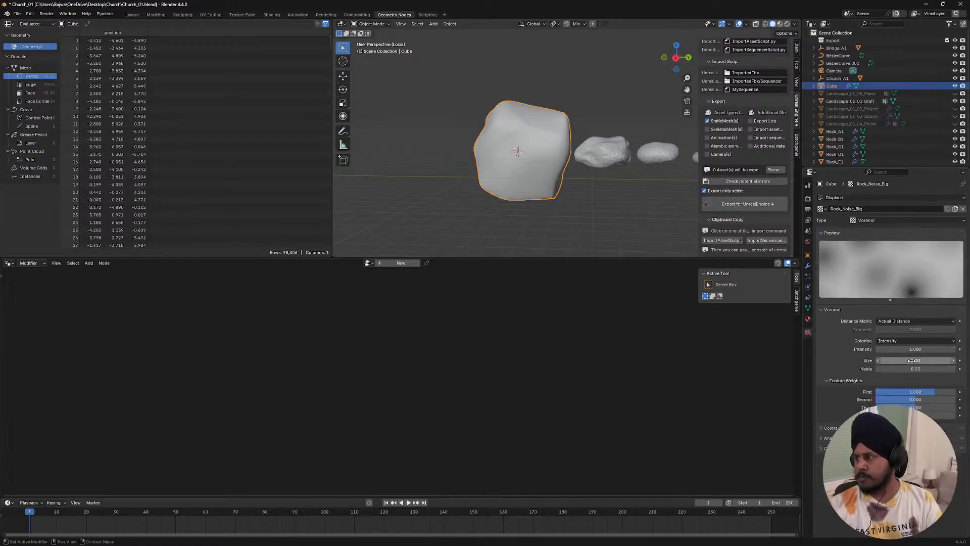
{"action": "left_click_drag", "start_coordinate": [909, 360], "coordinate": [870, 360]}
{"action": "middle_click_drag", "start_coordinate": [530, 169], "coordinate": [475, 147]}
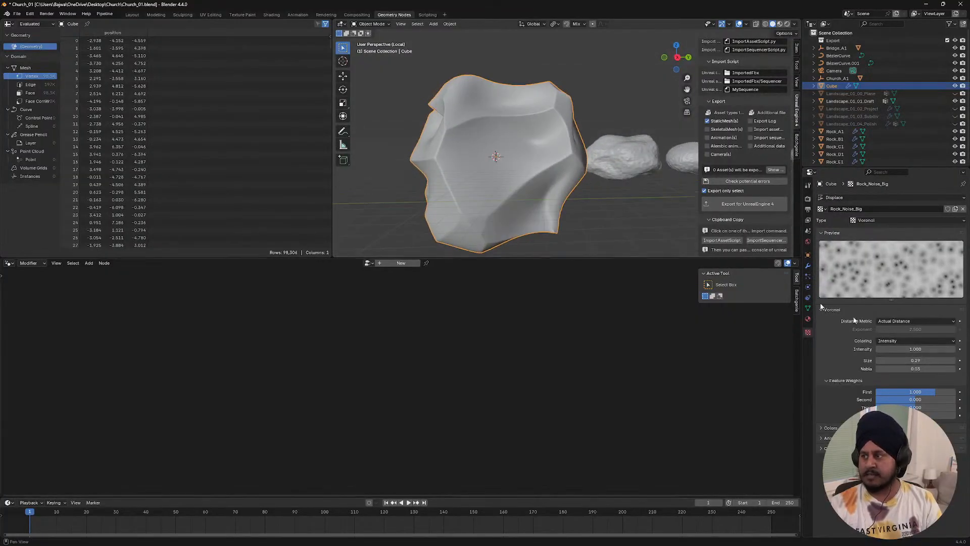
- Set the first Displace modifier's strength to 1.6, and show Displace.002 in the viewport with strength 0.8
{"action": "left_click", "coordinate": [807, 265]}
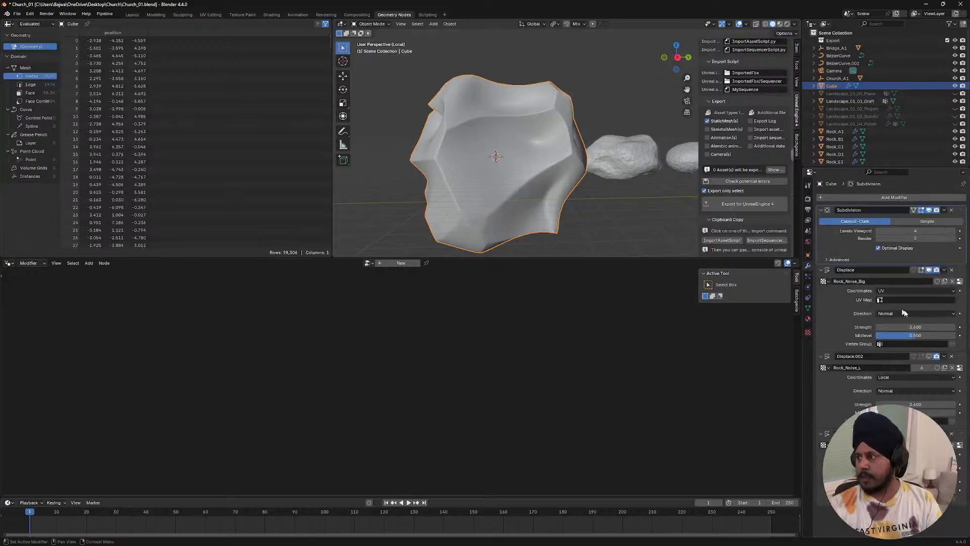
{"action": "left_click_drag", "start_coordinate": [914, 327], "coordinate": [896, 327]}
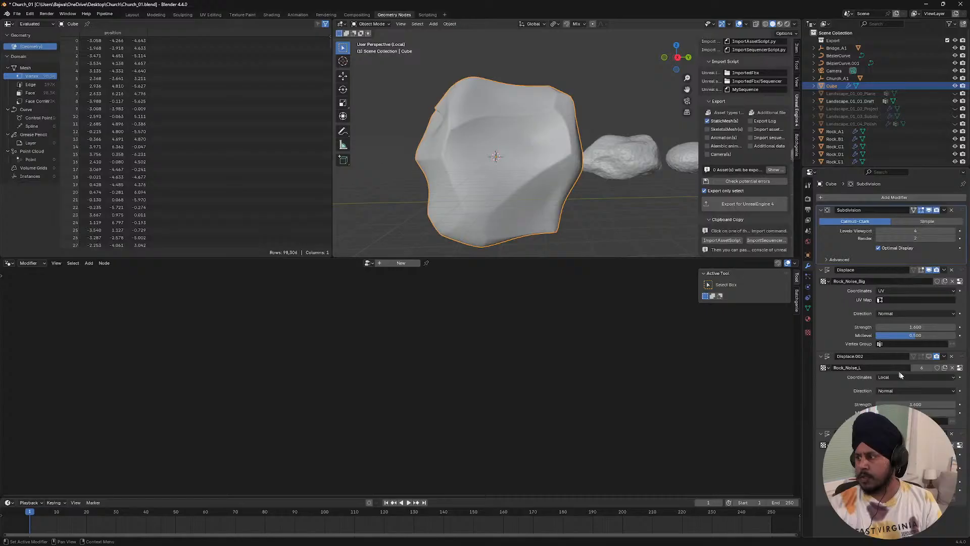
{"action": "left_click", "coordinate": [927, 356]}
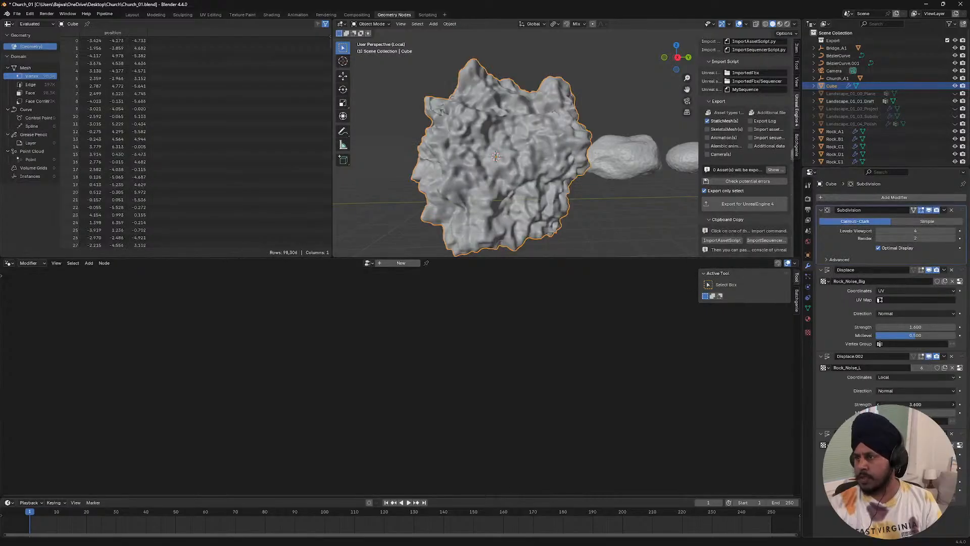
{"action": "left_click_drag", "start_coordinate": [915, 404], "coordinate": [889, 404]}
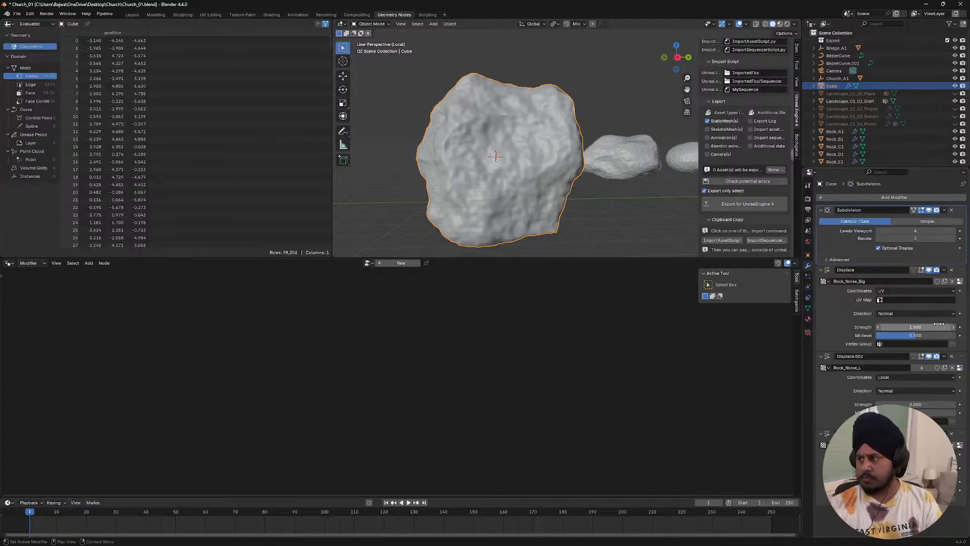
- Try UV coordinates on Displace.002 with a changed strength
{"action": "left_click", "coordinate": [902, 377]}
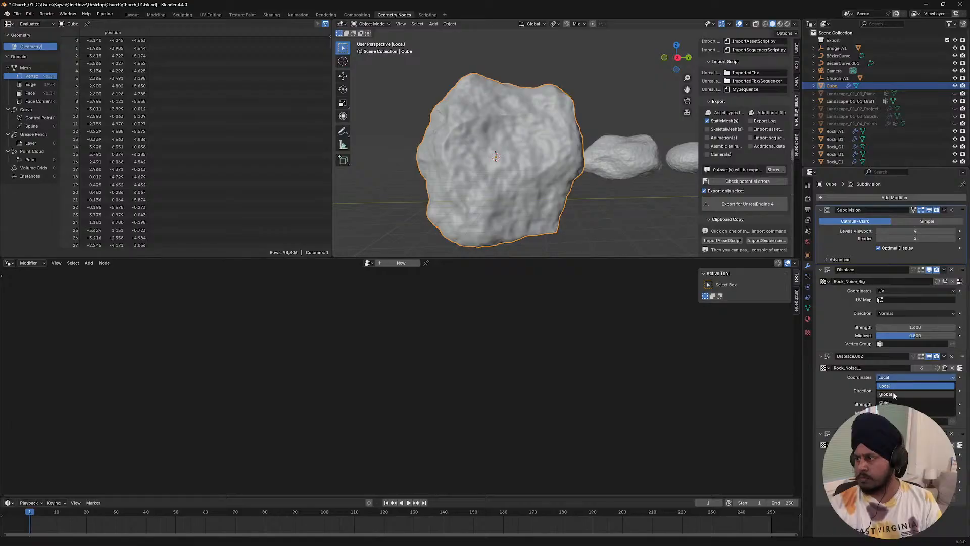
{"action": "left_click", "coordinate": [893, 410]}
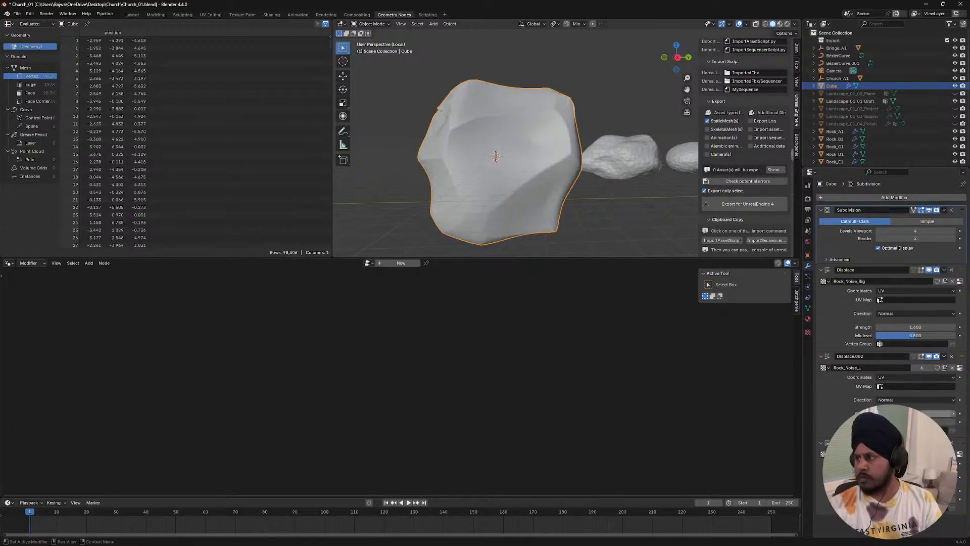
{"action": "mouse_move", "coordinate": [912, 413]}
{"action": "left_mouse_down"}
{"action": "mouse_move", "coordinate": [882, 413]}
{"action": "mouse_move", "coordinate": [914, 413]}
{"action": "left_mouse_up"}
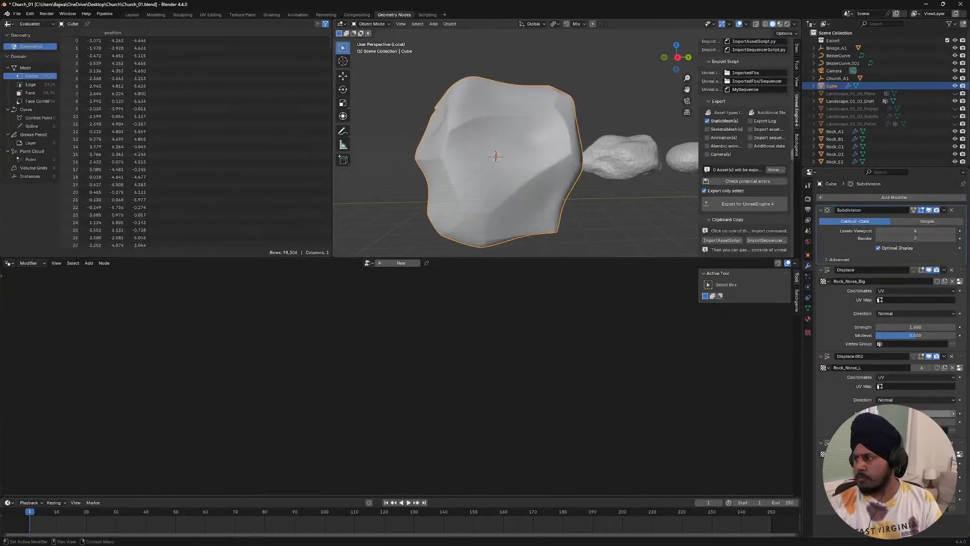
- Set Displace.002's coordinates to Global and its strength to 0.5
{"action": "left_click", "coordinate": [898, 376]}
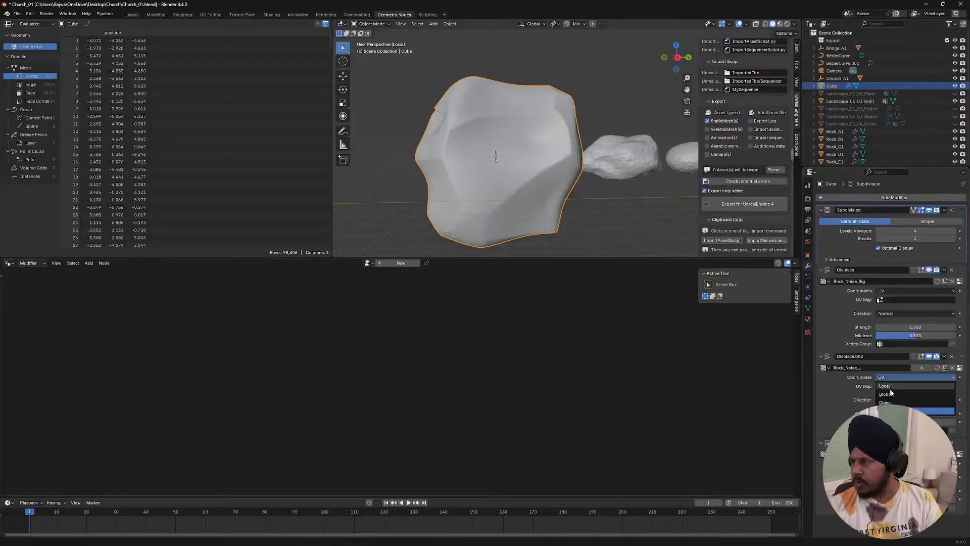
{"action": "left_click", "coordinate": [890, 397]}
{"action": "left_click_drag", "start_coordinate": [915, 404], "coordinate": [936, 404]}
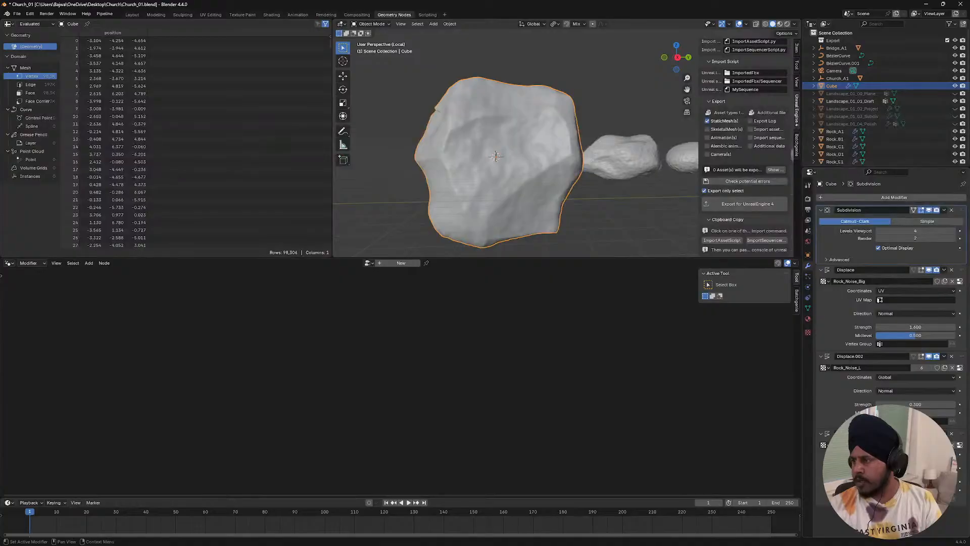
- Make Displace.002's Rock_Noise_L texture single-user and assign that copy, Rock_Noise_L.001, to the first Displace modifier as well
{"action": "key", "text": "KP_1"}
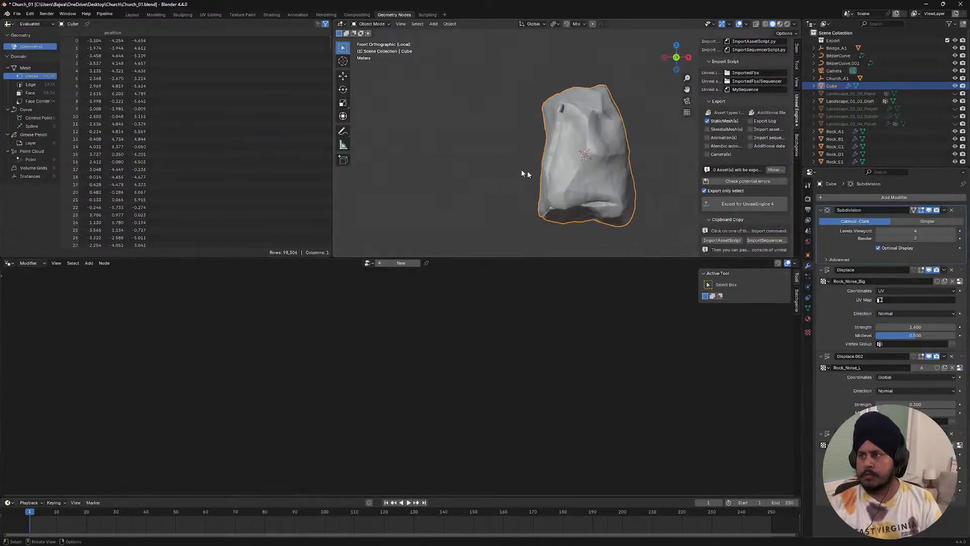
{"action": "middle_click_drag", "start_coordinate": [528, 174], "coordinate": [441, 179]}
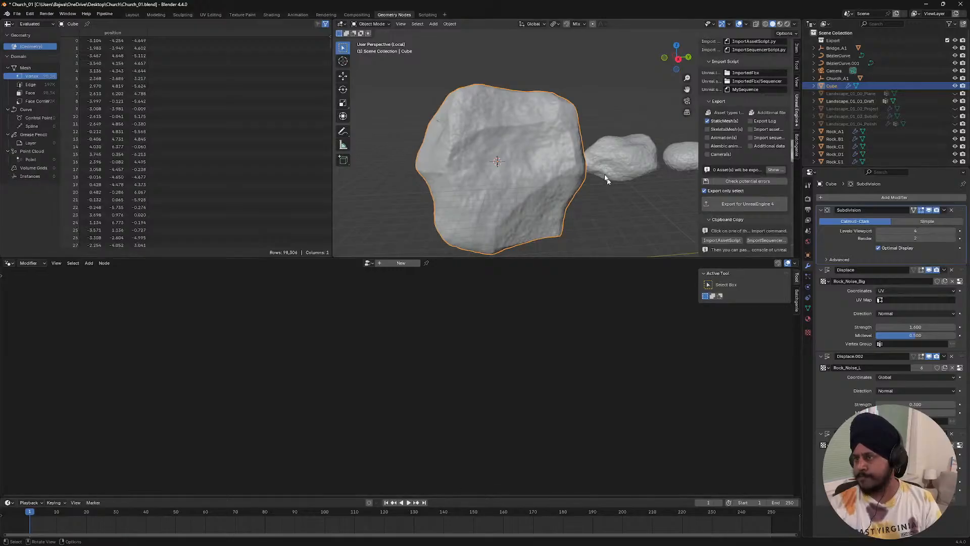
{"action": "middle_click_drag", "start_coordinate": [606, 180], "coordinate": [575, 171]}
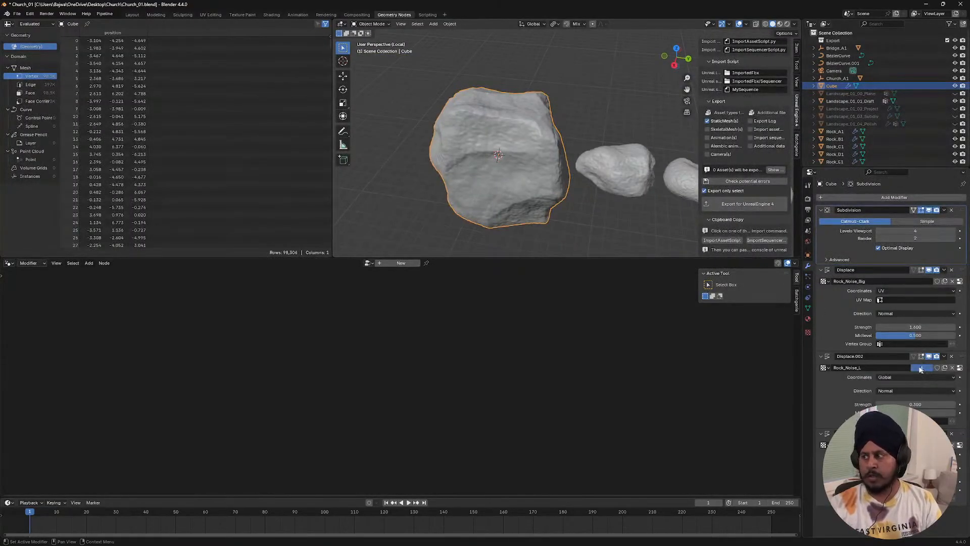
{"action": "left_click", "coordinate": [808, 332]}
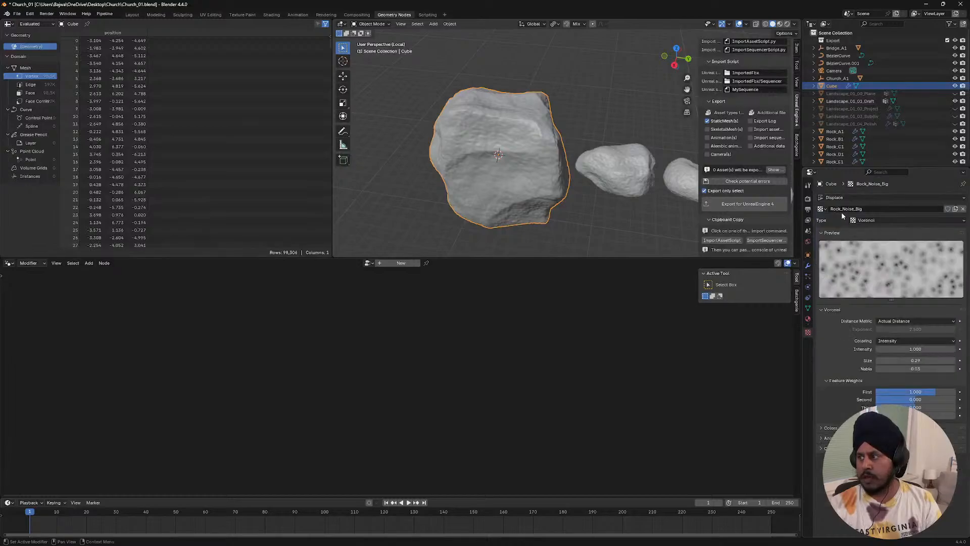
{"action": "left_click", "coordinate": [821, 208]}
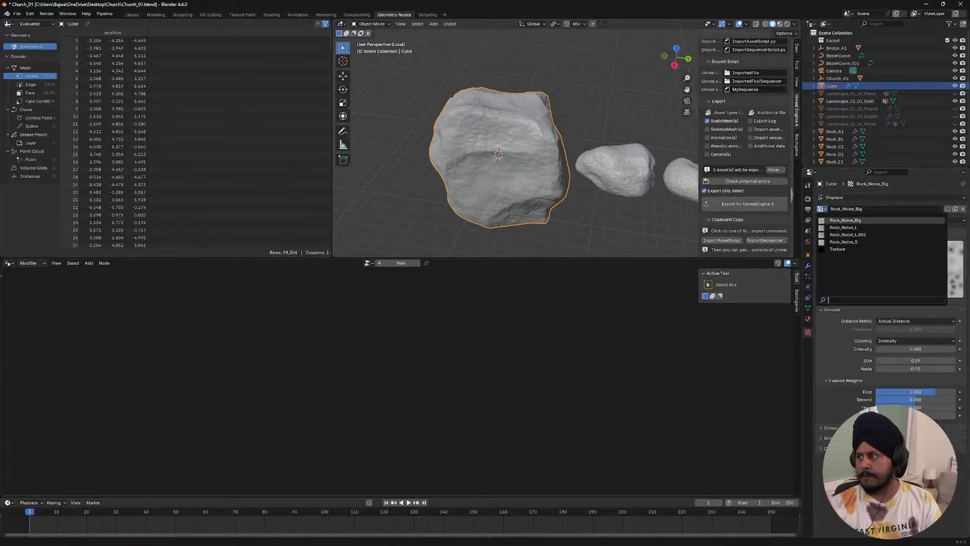
{"action": "left_click", "coordinate": [858, 241]}
- Set Displace.002's strength to 1.3 and adjust the size of the Rock_Noise_L.001 clouds texture for broader bumps
{"action": "left_click_drag", "start_coordinate": [912, 352], "coordinate": [884, 352]}
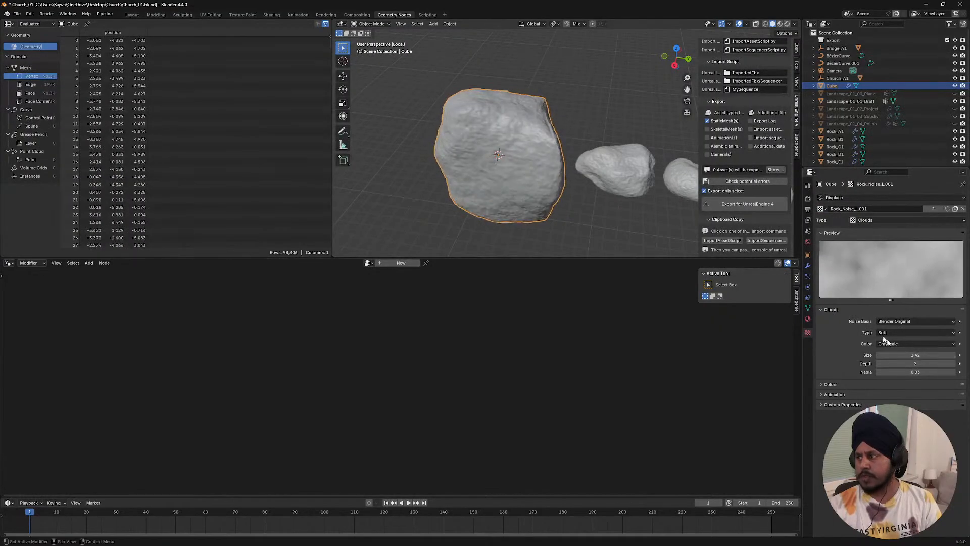
{"action": "left_click", "coordinate": [807, 265]}
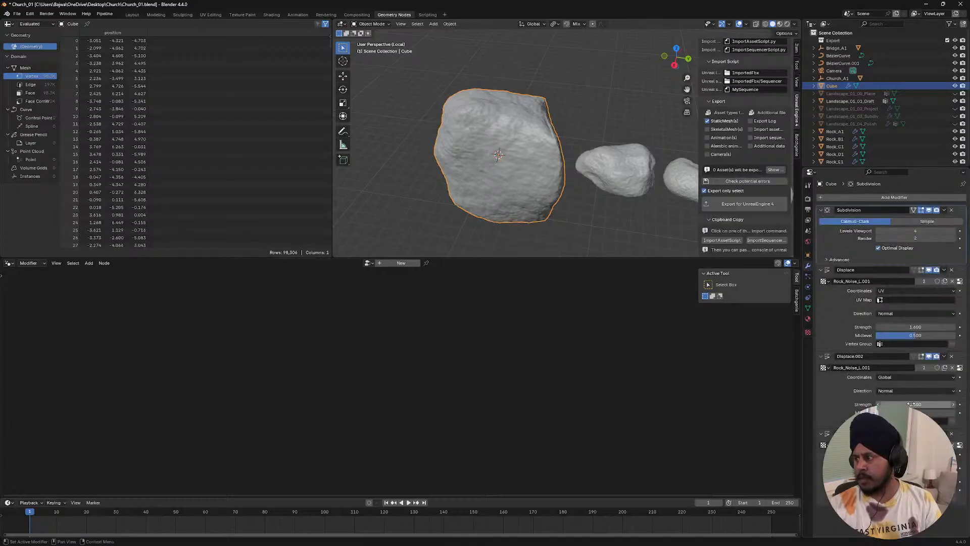
{"action": "left_click_drag", "start_coordinate": [912, 404], "coordinate": [934, 404]}
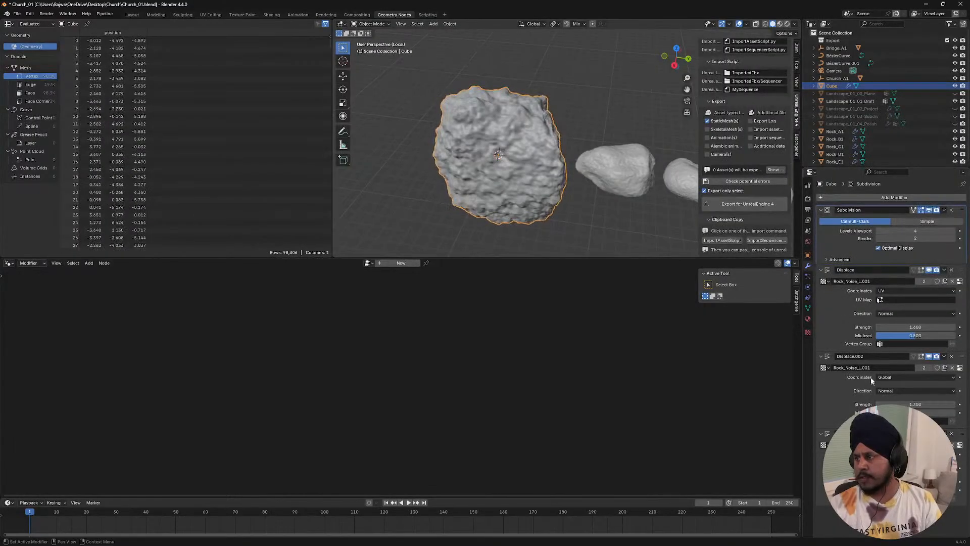
{"action": "left_click", "coordinate": [808, 332]}
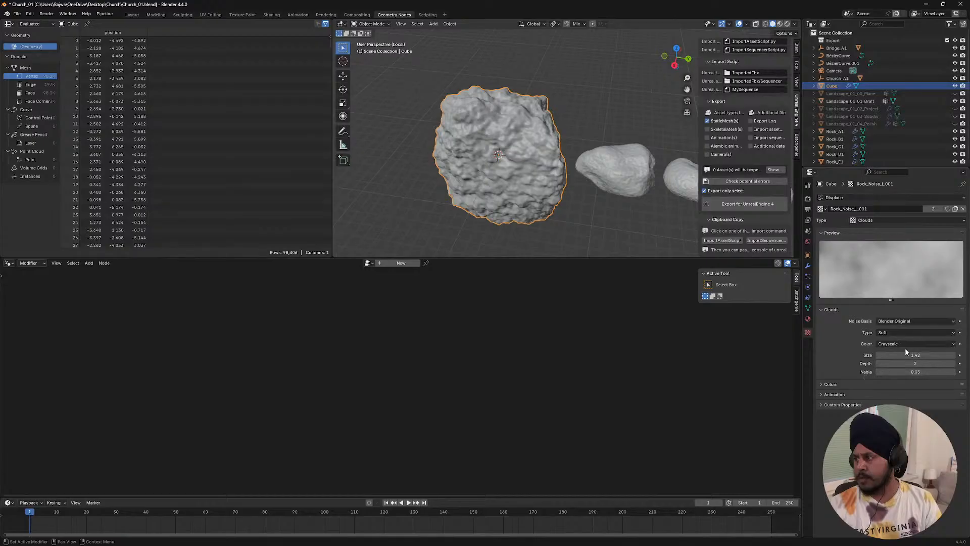
{"action": "left_click_drag", "start_coordinate": [895, 355], "coordinate": [915, 354]}
{"action": "middle_click_drag", "start_coordinate": [479, 138], "coordinate": [492, 129]}
{"action": "left_click", "coordinate": [808, 306]}
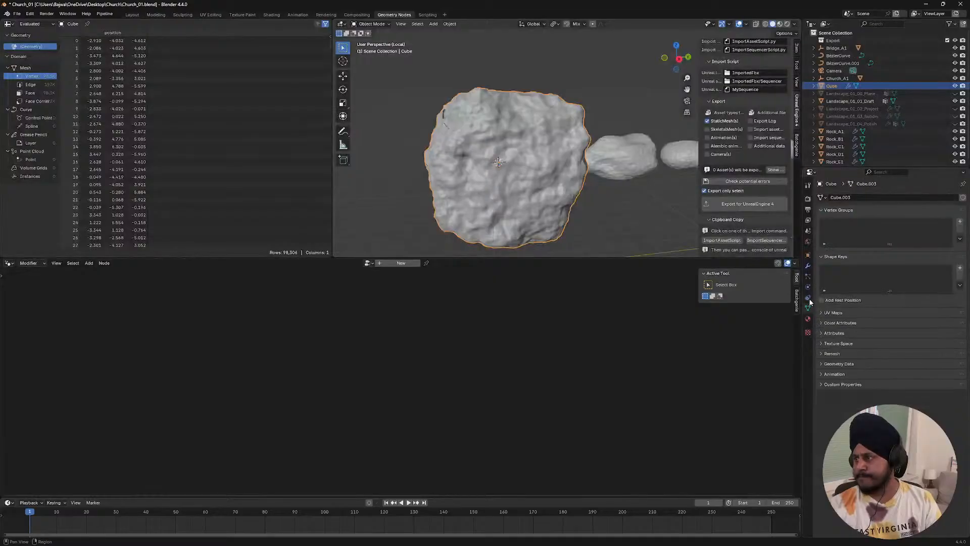
- Set the strength of Displace.002 to 1.7 and of the first Displace modifier to 1.1
{"action": "left_click", "coordinate": [808, 265]}
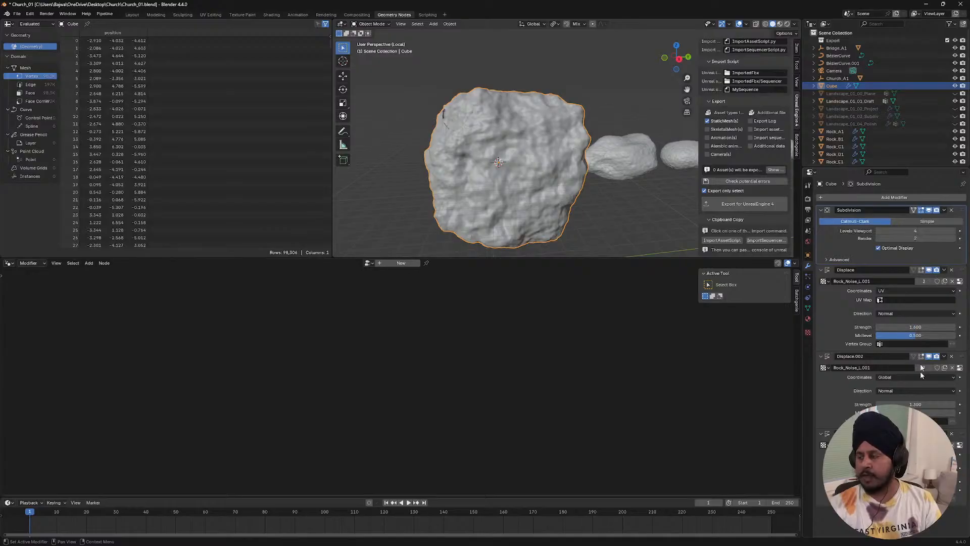
{"action": "mouse_move", "coordinate": [915, 403]}
{"action": "left_mouse_down"}
{"action": "mouse_move", "coordinate": [902, 403]}
{"action": "mouse_move", "coordinate": [922, 404]}
{"action": "left_mouse_up"}
{"action": "left_click_drag", "start_coordinate": [915, 327], "coordinate": [912, 326]}
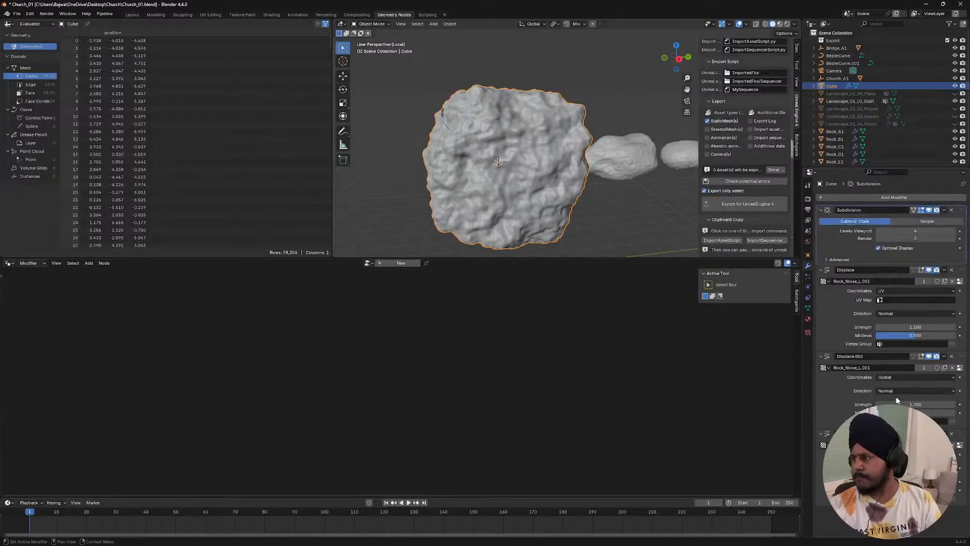
- Hide Displace.002 in the viewport, then adjust the first Displace modifier's texture and set its strength to 1.9
{"action": "left_click", "coordinate": [929, 357]}
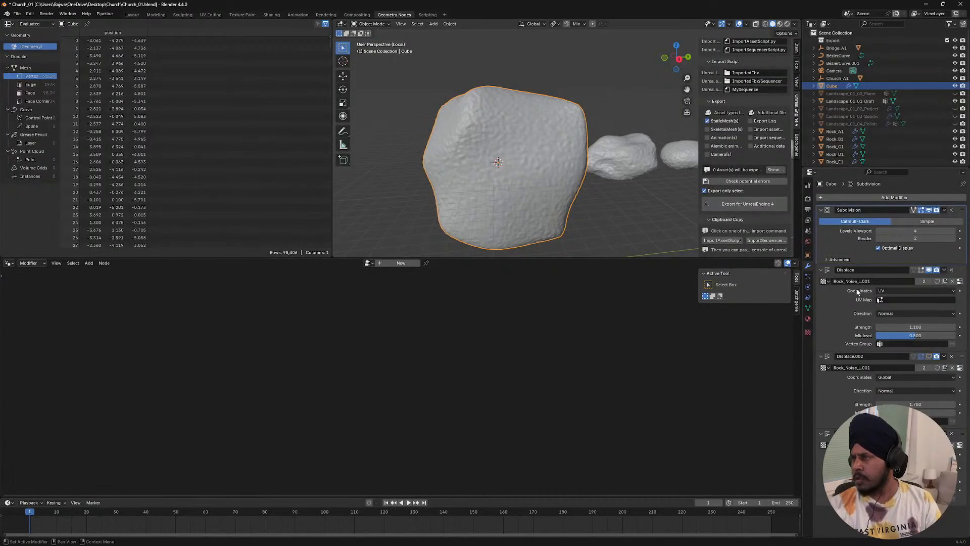
{"action": "mouse_move", "coordinate": [921, 327]}
{"action": "left_mouse_down"}
{"action": "mouse_move", "coordinate": [907, 327]}
{"action": "mouse_move", "coordinate": [931, 327]}
{"action": "mouse_move", "coordinate": [904, 326]}
{"action": "left_mouse_up"}
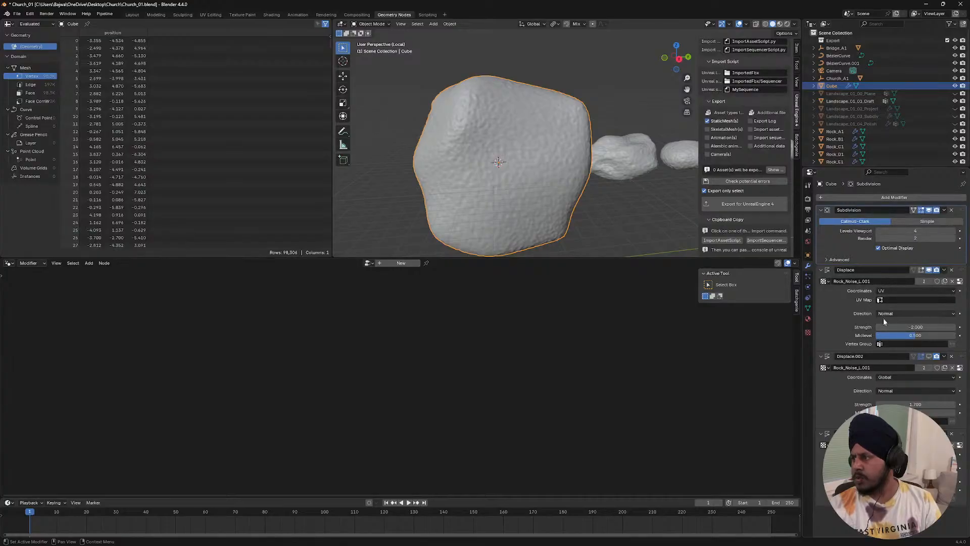
{"action": "left_click_drag", "start_coordinate": [880, 327], "coordinate": [901, 355]}
{"action": "left_click", "coordinate": [808, 332]}
{"action": "left_click", "coordinate": [808, 267]}
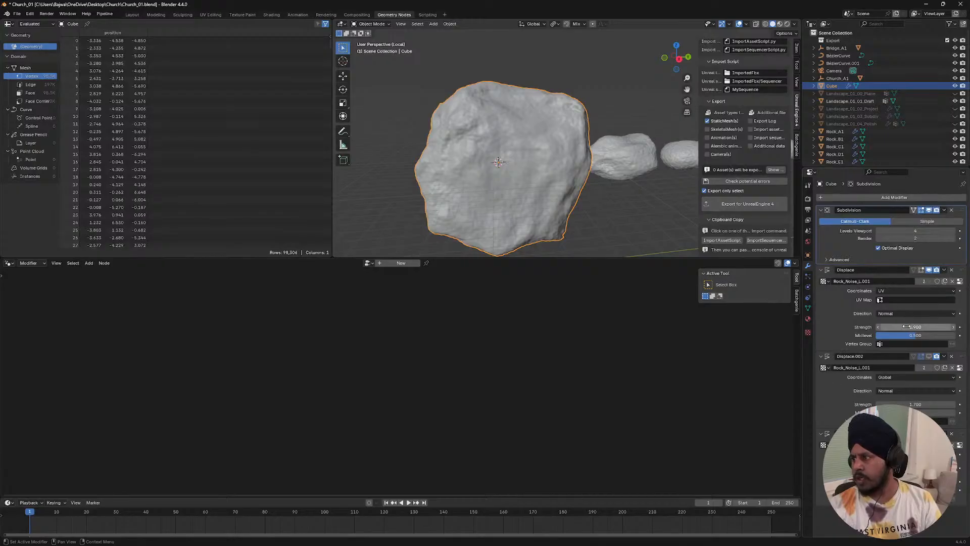
{"action": "mouse_move", "coordinate": [904, 327]}
{"action": "left_mouse_down"}
{"action": "mouse_move", "coordinate": [921, 327]}
{"action": "mouse_move", "coordinate": [904, 327]}
{"action": "left_mouse_up"}
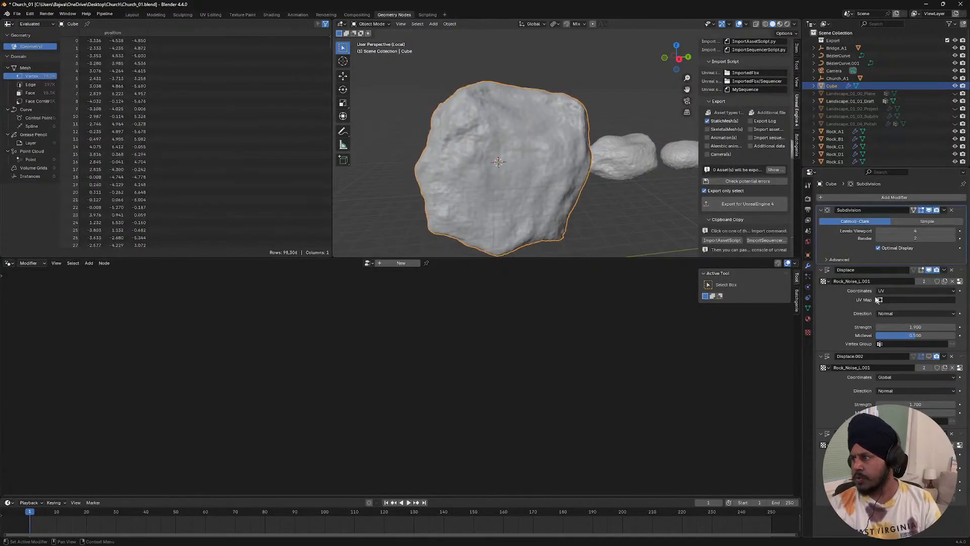
{"action": "left_click", "coordinate": [824, 281]}
{"action": "left_click", "coordinate": [825, 281]}
- Check the displaced rock's shape from above and the front, and rename the Cube object as Cliff_A1
{"action": "scroll", "coordinate": [529, 216], "scroll_direction": "down", "scroll_amount": 3}
{"action": "middle_click_drag", "start_coordinate": [530, 216], "coordinate": [526, 225], "text": "alt"}
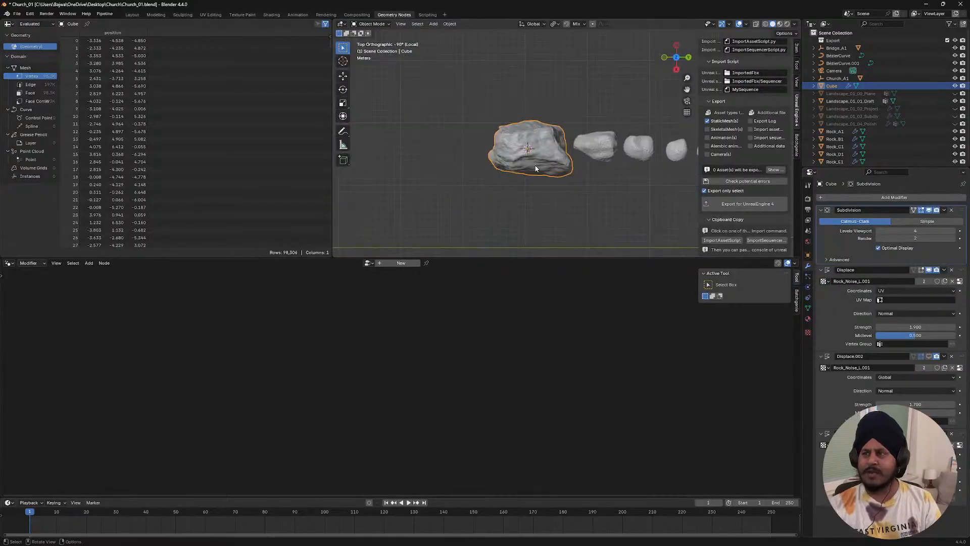
{"action": "middle_click_drag", "start_coordinate": [536, 168], "coordinate": [537, 96]}
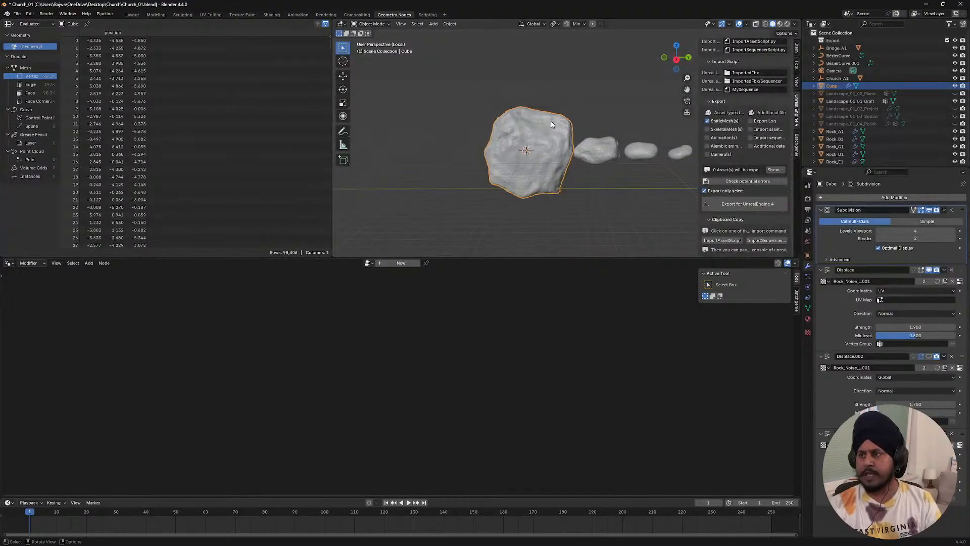
{"action": "double_click", "coordinate": [832, 86]}
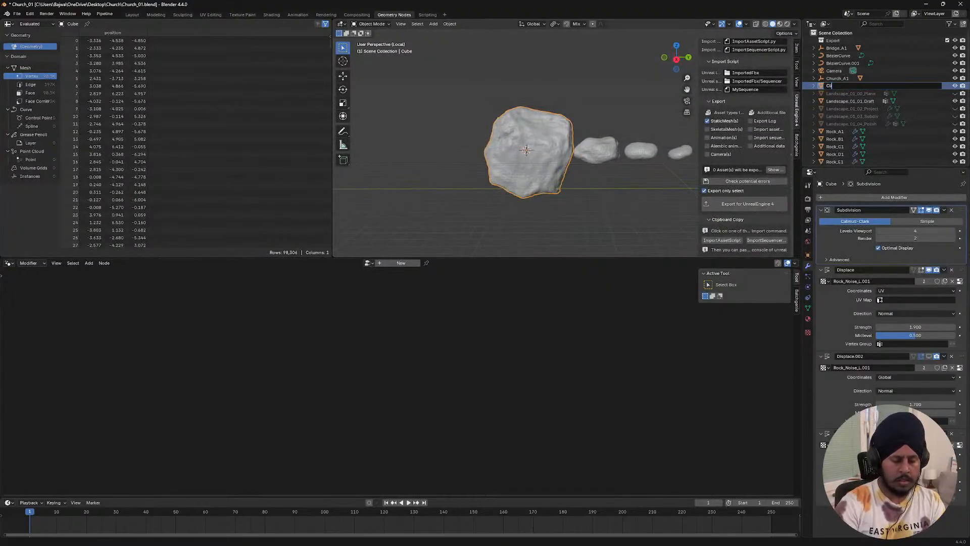
{"action": "type", "text": "Cliff_A1"}
{"action": "key", "text": "Return"}
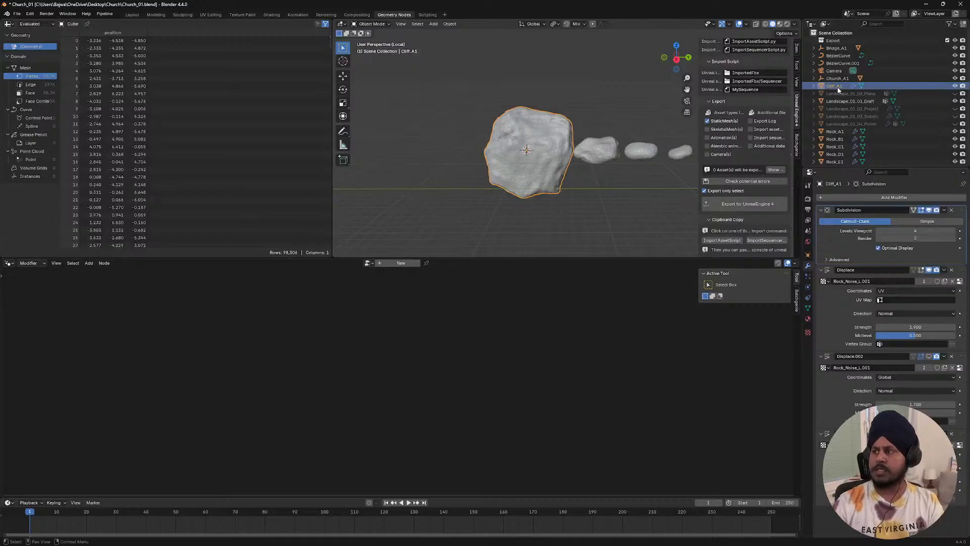
- Enable Cliff_A1 for export in the Unreal Engine object properties and export it as a static mesh
{"action": "scroll", "coordinate": [745, 71], "scroll_direction": "up", "scroll_amount": 10}
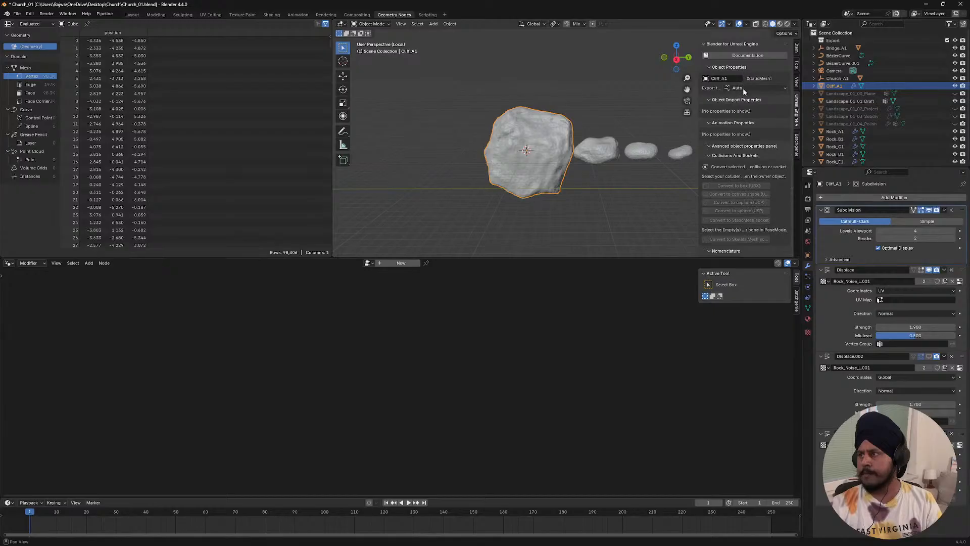
{"action": "left_click", "coordinate": [743, 90]}
{"action": "left_click", "coordinate": [734, 106]}
{"action": "scroll", "coordinate": [732, 131], "scroll_direction": "down", "scroll_amount": 12}
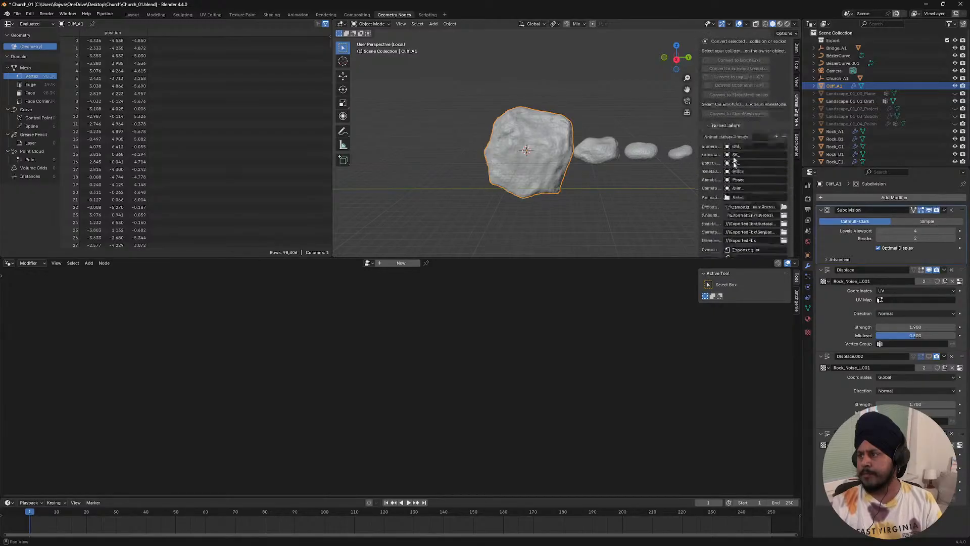
{"action": "scroll", "coordinate": [734, 162], "scroll_direction": "down", "scroll_amount": 8}
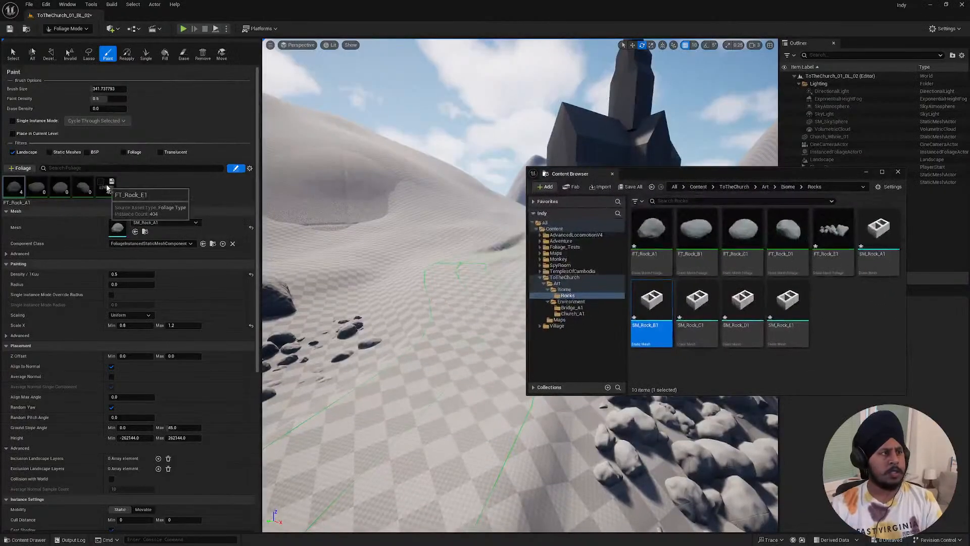
- Switch to Unreal Engine, import SM_Cliff_A1.fbx into the project's Rocks folder with the default settings, and open the imported mesh
{"action": "key", "text": "alt+Tab"}
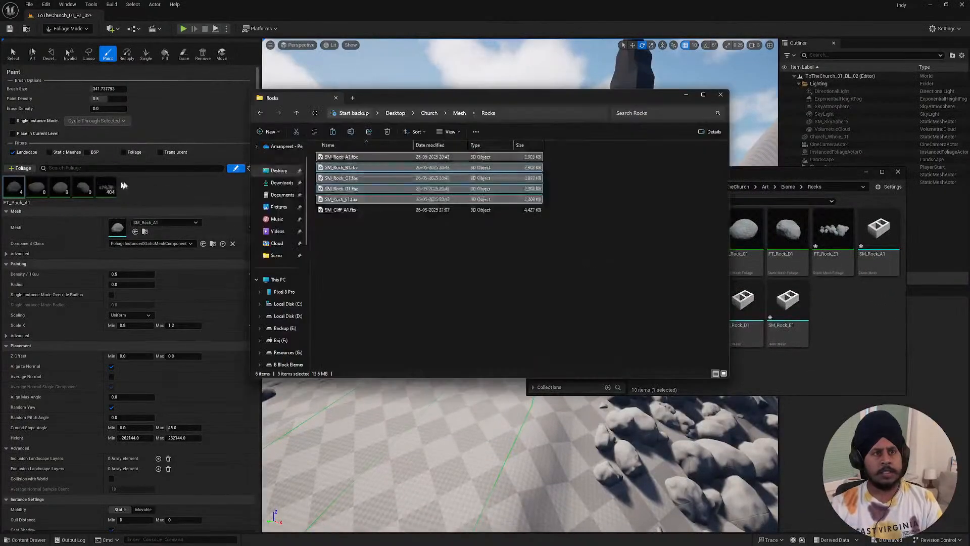
{"action": "left_click_drag", "start_coordinate": [326, 211], "coordinate": [868, 334]}
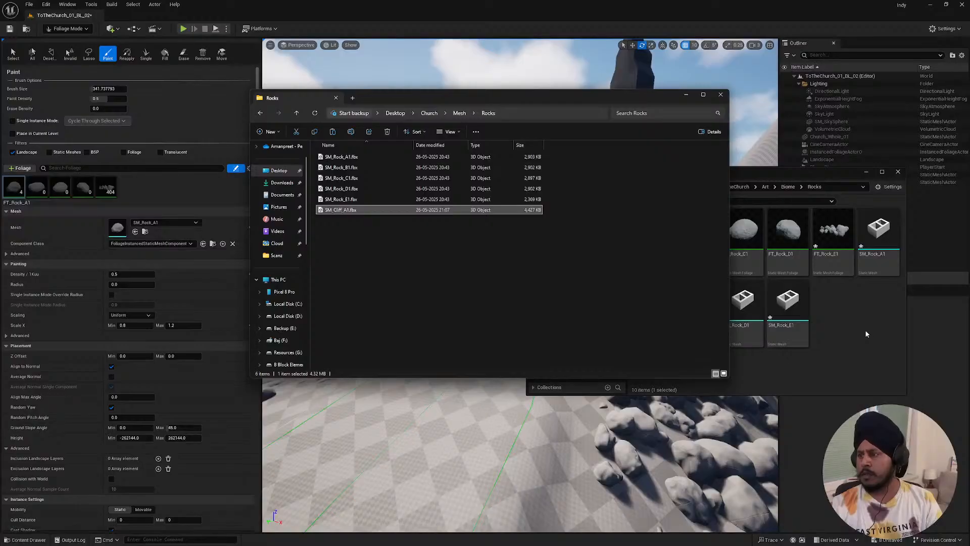
{"action": "left_click", "coordinate": [686, 96]}
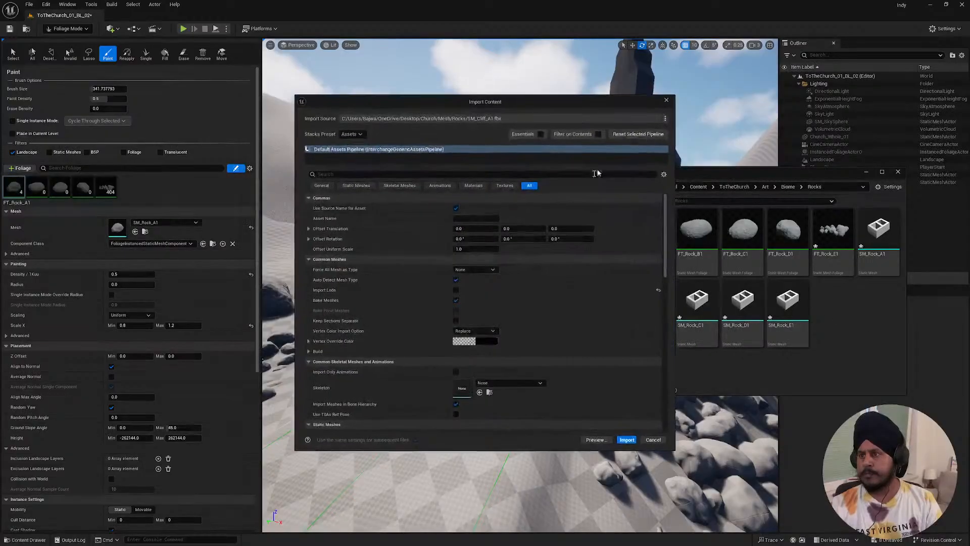
{"action": "left_click", "coordinate": [625, 438]}
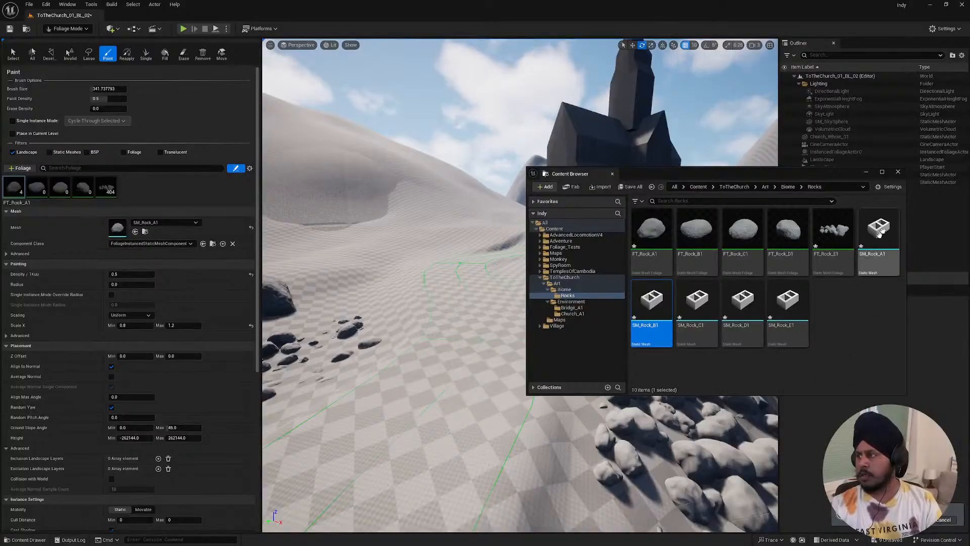
{"action": "left_click", "coordinate": [861, 319]}
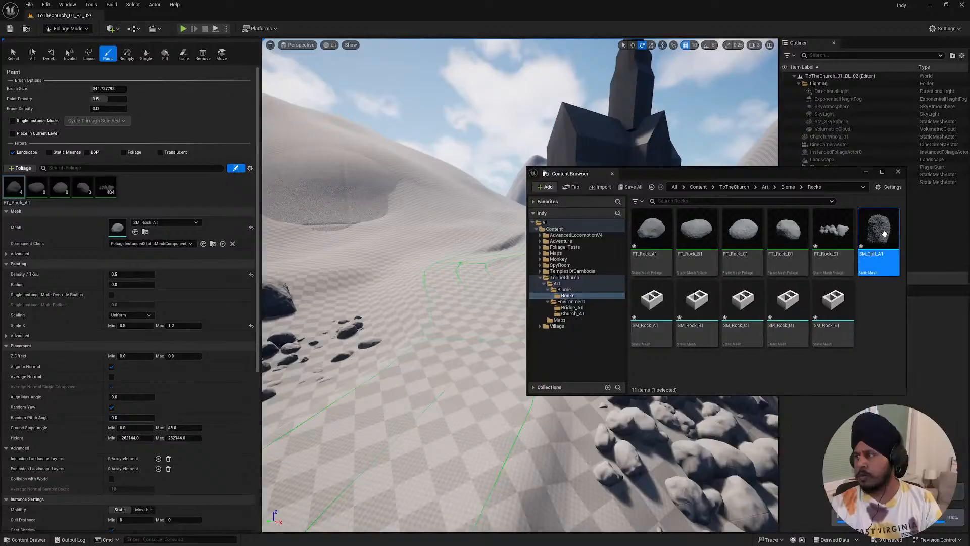
{"action": "double_click", "coordinate": [877, 214]}
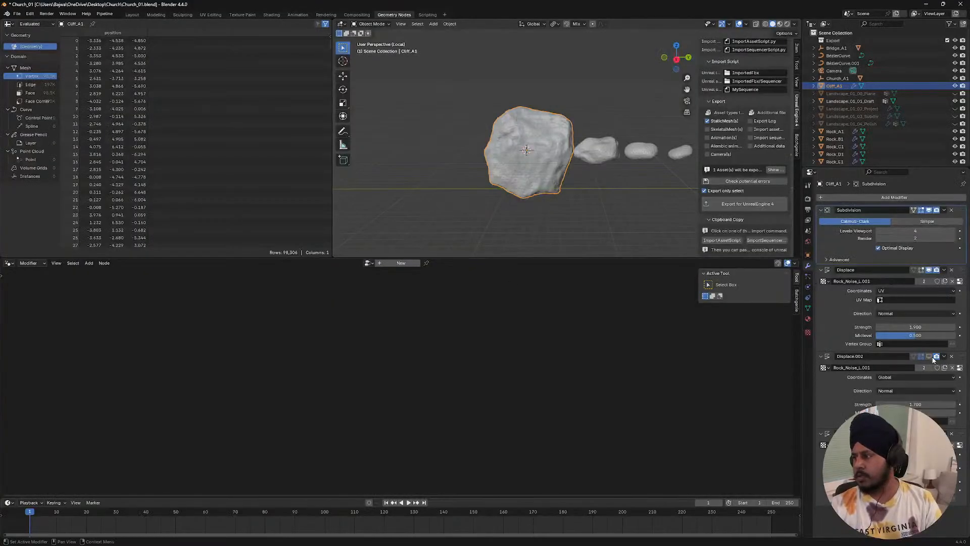
- Back in Blender, show Displace.002 in the viewport, lower its strength to about 0.18, and assign the Rock_Noise_Big texture to it
{"action": "left_click", "coordinate": [931, 356]}
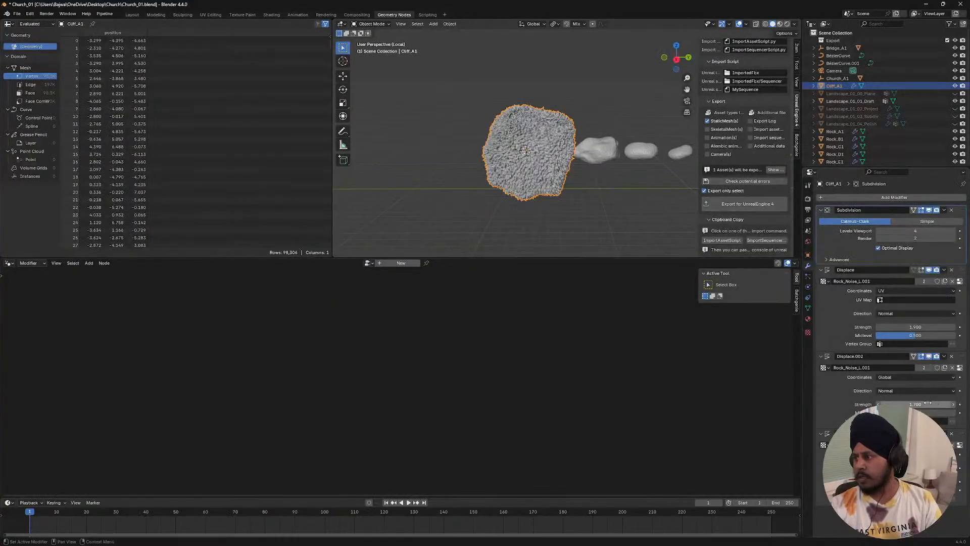
{"action": "left_click_drag", "start_coordinate": [915, 404], "coordinate": [841, 404]}
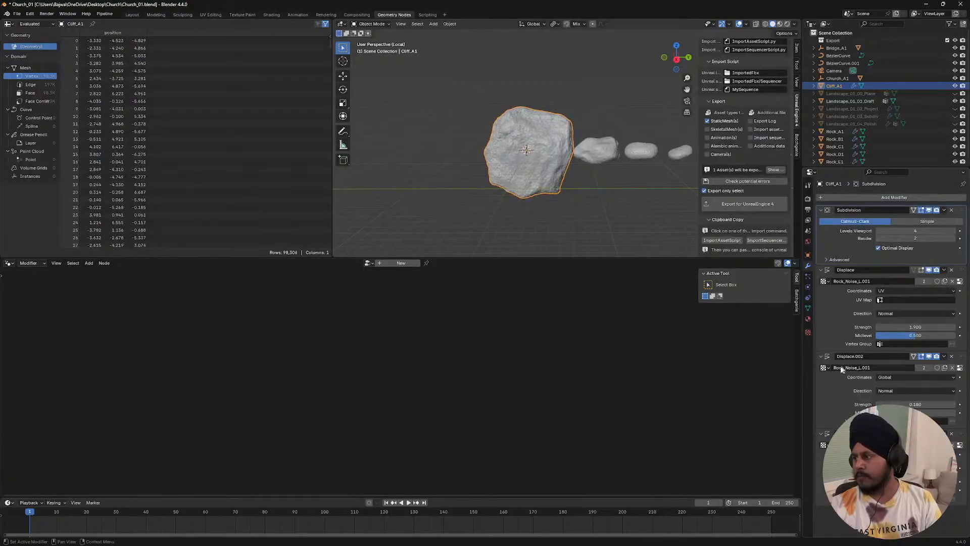
{"action": "left_click", "coordinate": [825, 367]}
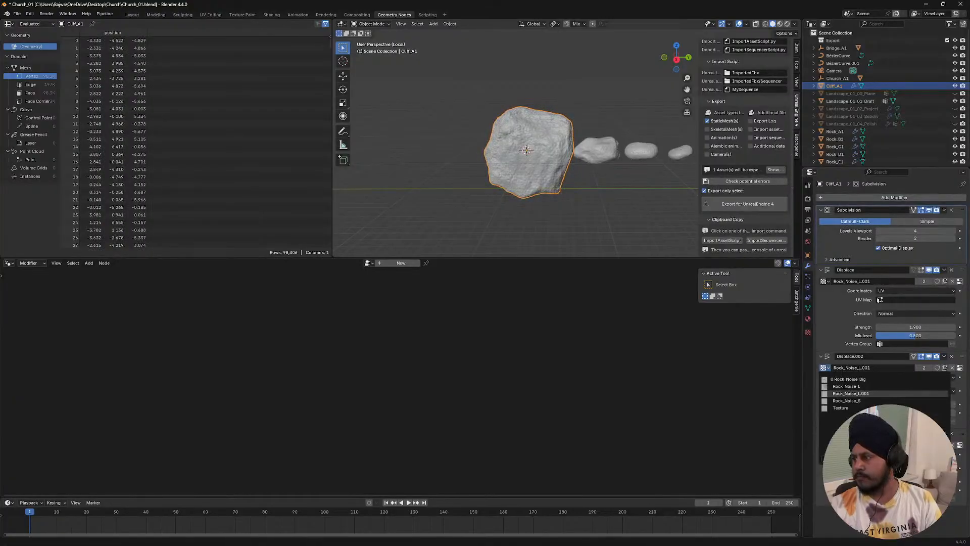
{"action": "left_click", "coordinate": [847, 378]}
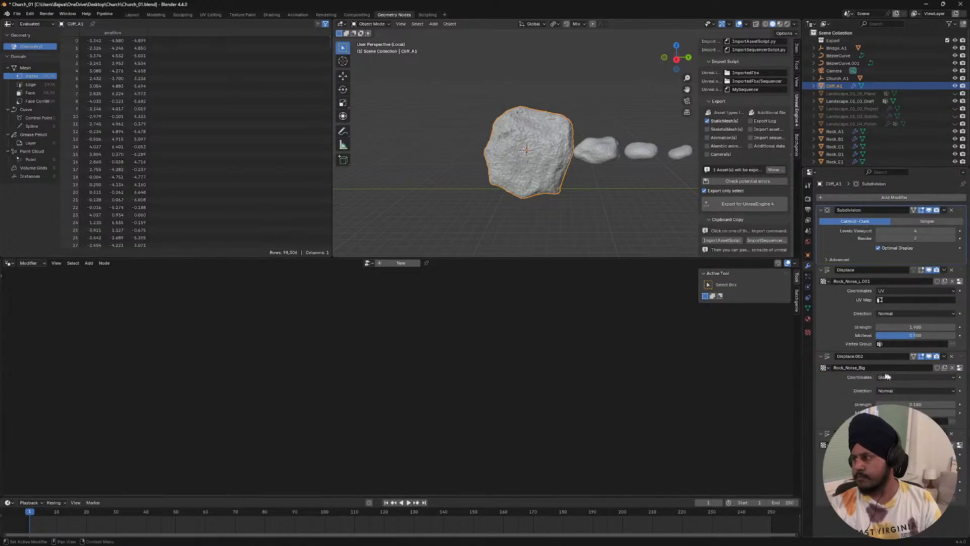
- Set Displace.002's texture coordinates to UV and raise its strength for large, craggy forms
{"action": "left_click", "coordinate": [904, 377]}
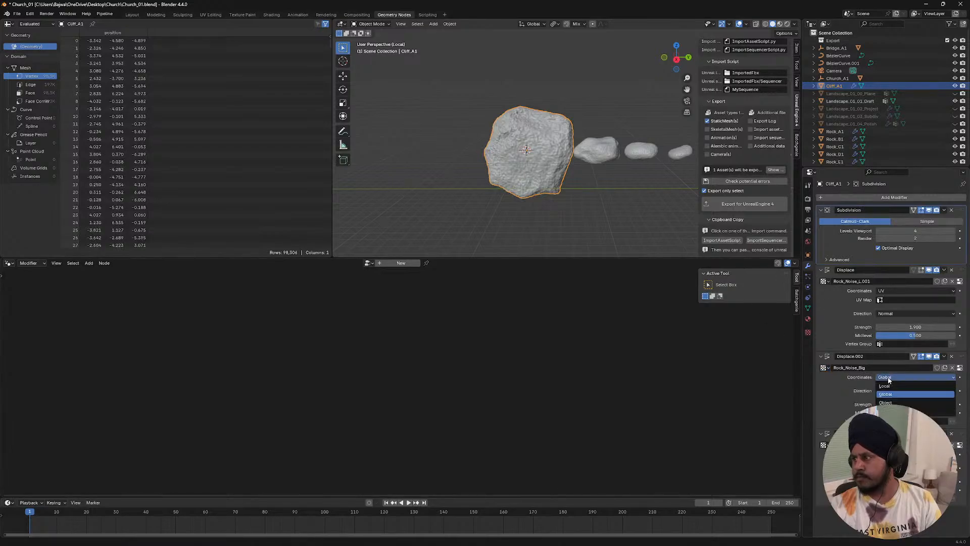
{"action": "left_click", "coordinate": [904, 411]}
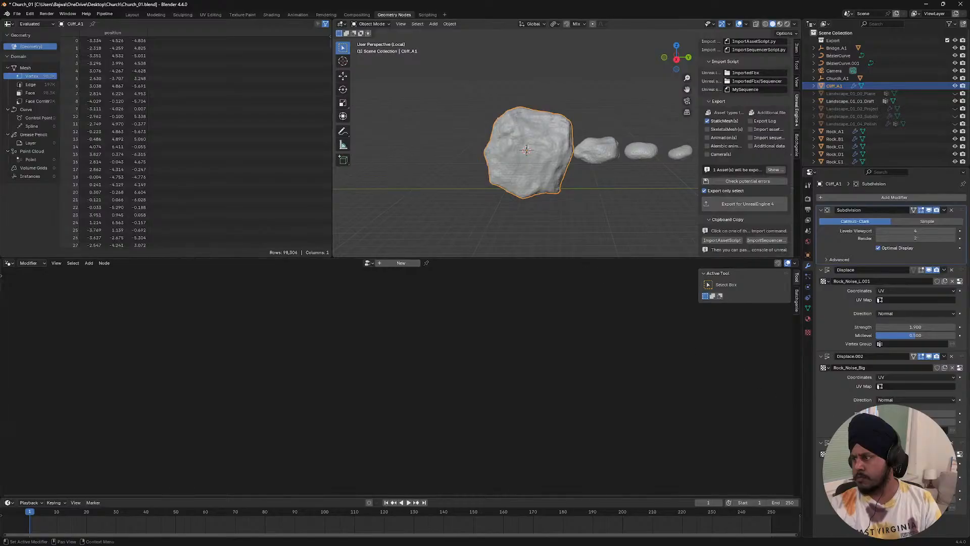
{"action": "left_click_drag", "start_coordinate": [917, 413], "coordinate": [949, 413]}
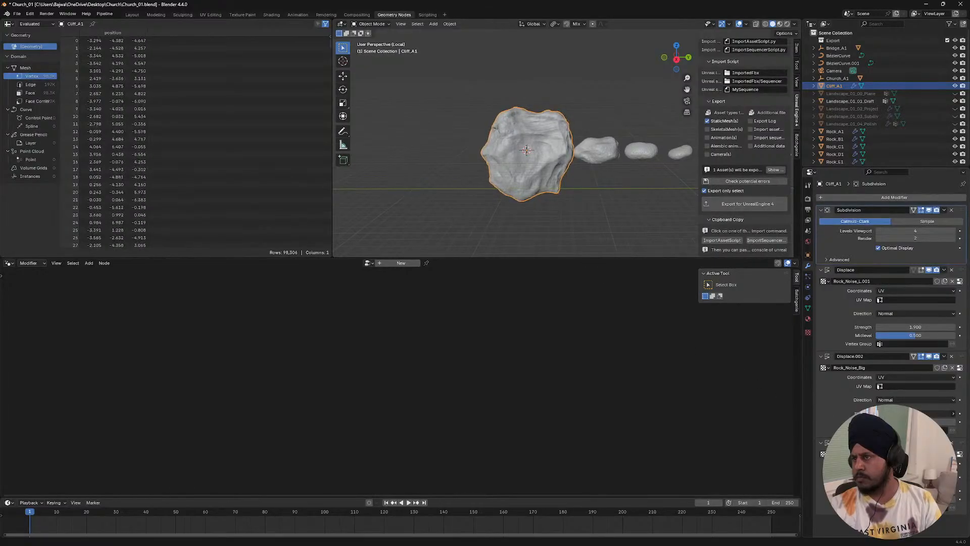
- Export the updated Cliff_A1 again, reimport SM_Cliff_A1 in Unreal Engine, inspect its surface, and close the mesh editor
{"action": "left_click", "coordinate": [742, 205]}
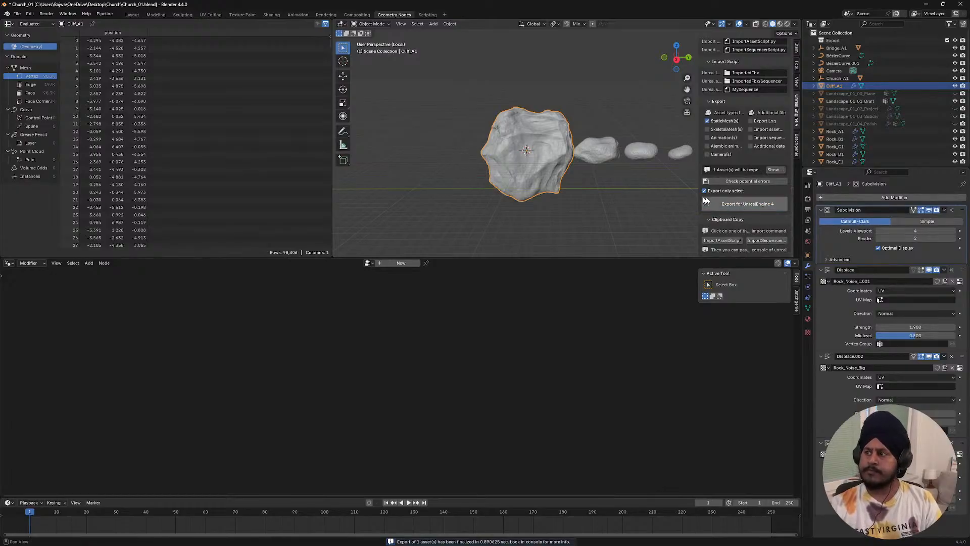
{"action": "key", "text": "alt+Tab"}
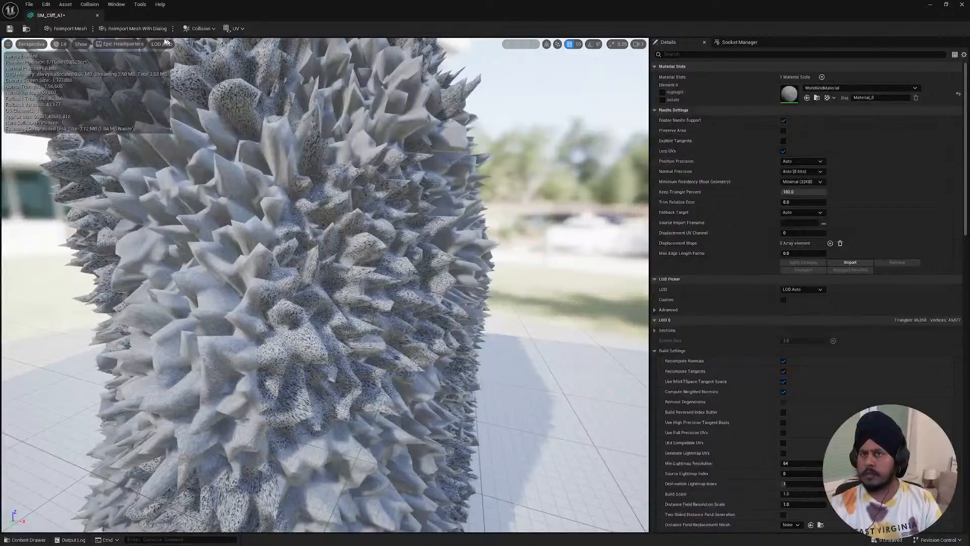
{"action": "left_click", "coordinate": [146, 31]}
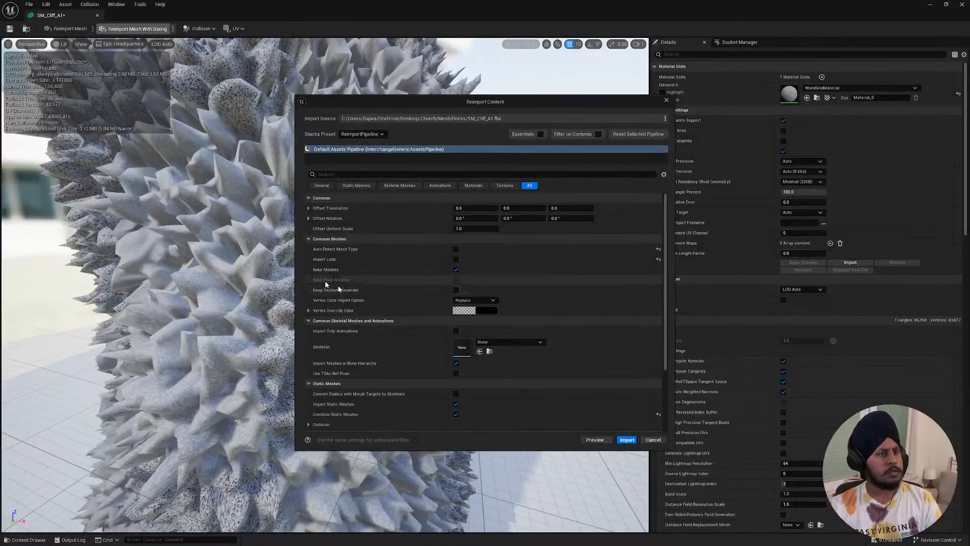
{"action": "left_click", "coordinate": [665, 101]}
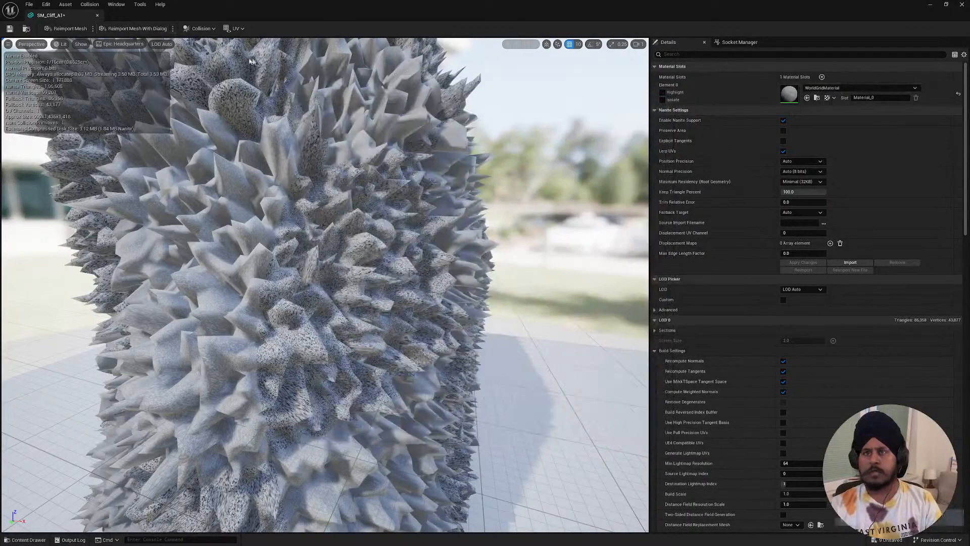
{"action": "left_click", "coordinate": [50, 32]}
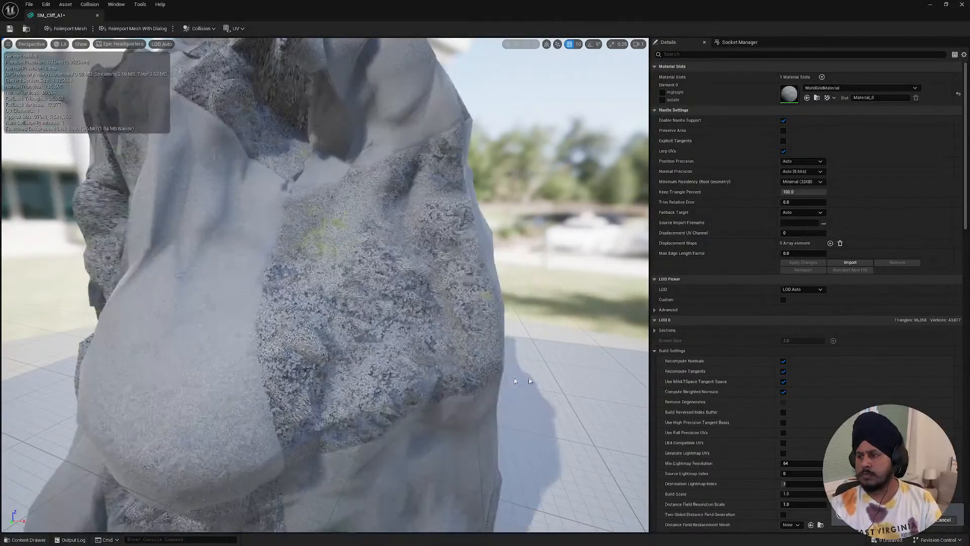
{"action": "right_click_drag", "start_coordinate": [440, 277], "coordinate": [344, 180]}
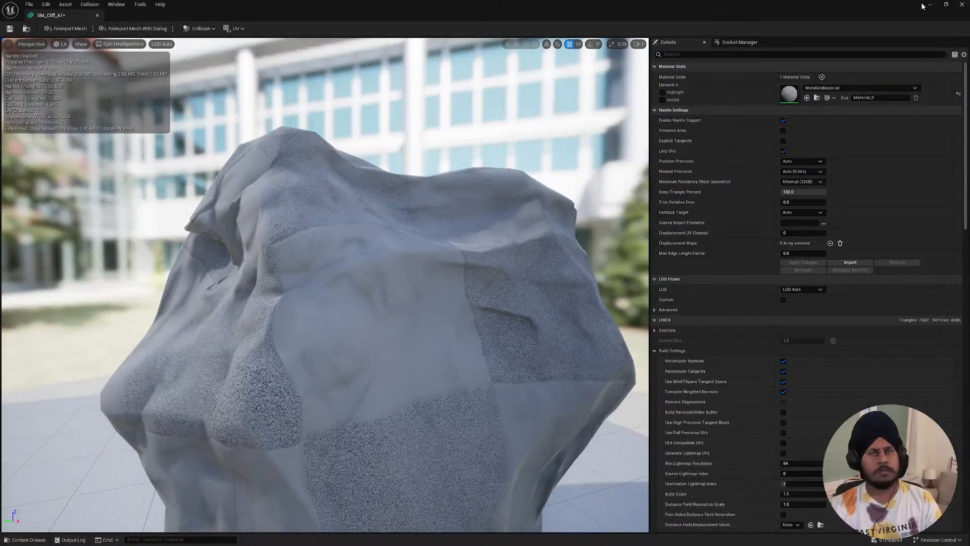
{"action": "left_click", "coordinate": [961, 3]}
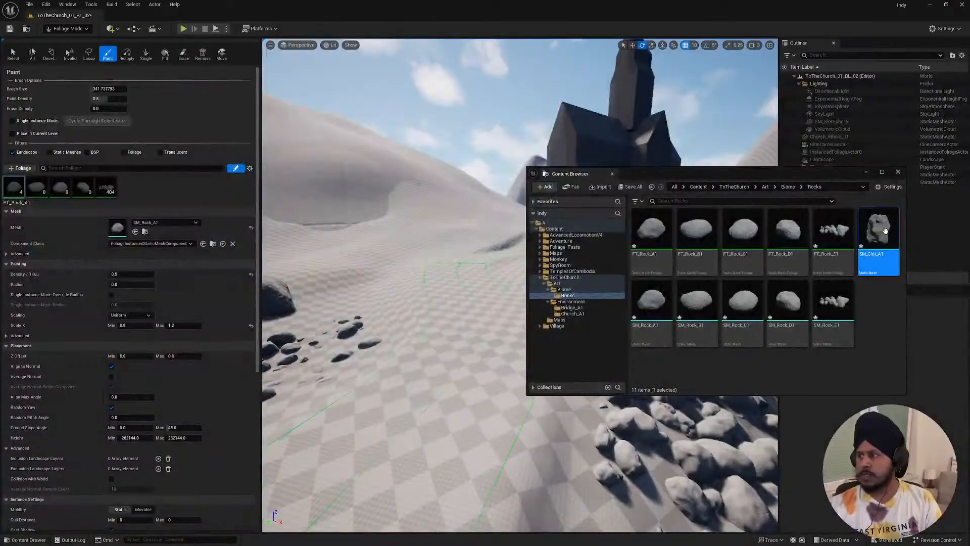
- Place SM_Cliff_A1 on the landscape near the church, minimize the Content Browser, and switch the level editor to Selection Mode
{"action": "left_click_drag", "start_coordinate": [878, 230], "coordinate": [506, 257]}
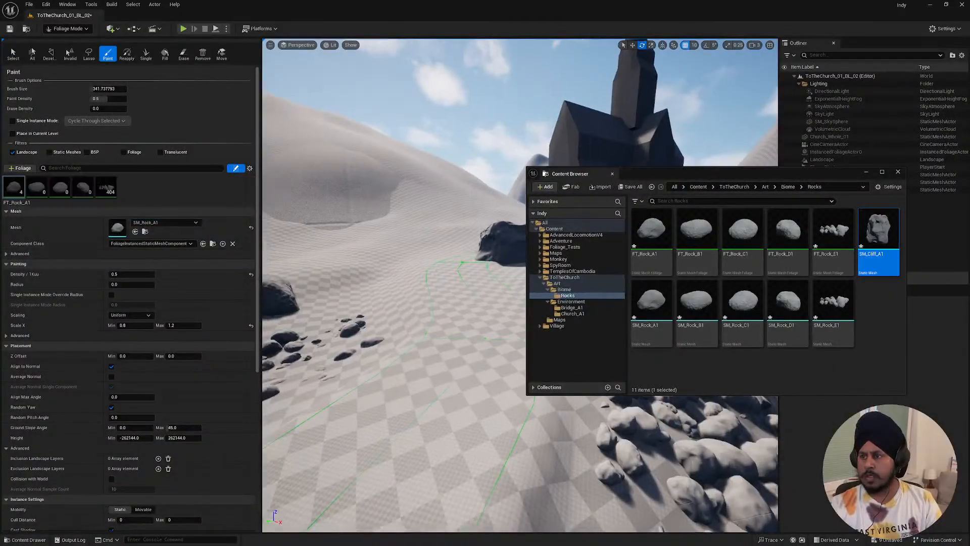
{"action": "key", "text": "f"}
{"action": "left_click", "coordinate": [865, 172]}
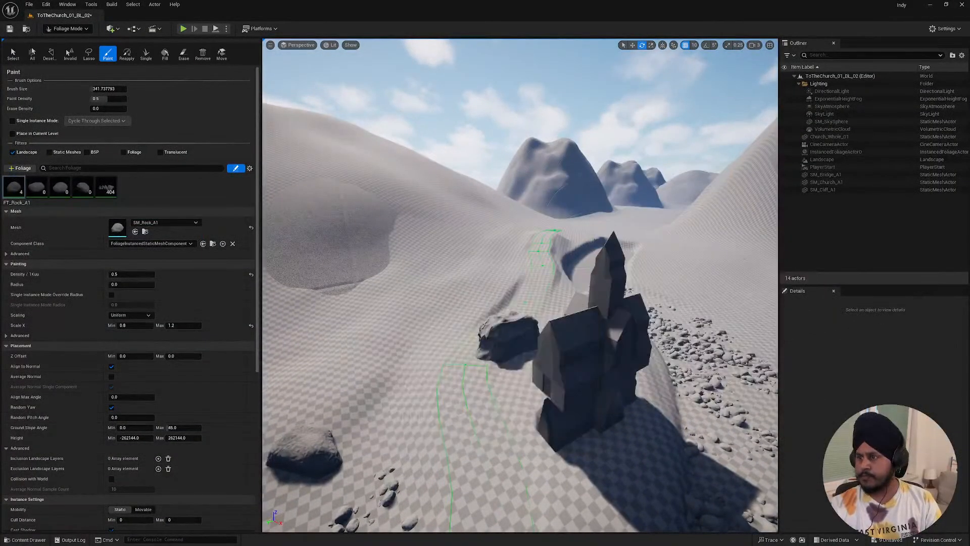
{"action": "mouse_move", "coordinate": [525, 283]}
{"action": "right_mouse_down"}
{"action": "mouse_move", "coordinate": [525, 328]}
{"action": "mouse_move", "coordinate": [535, 303]}
{"action": "mouse_move", "coordinate": [526, 287]}
{"action": "right_mouse_up"}
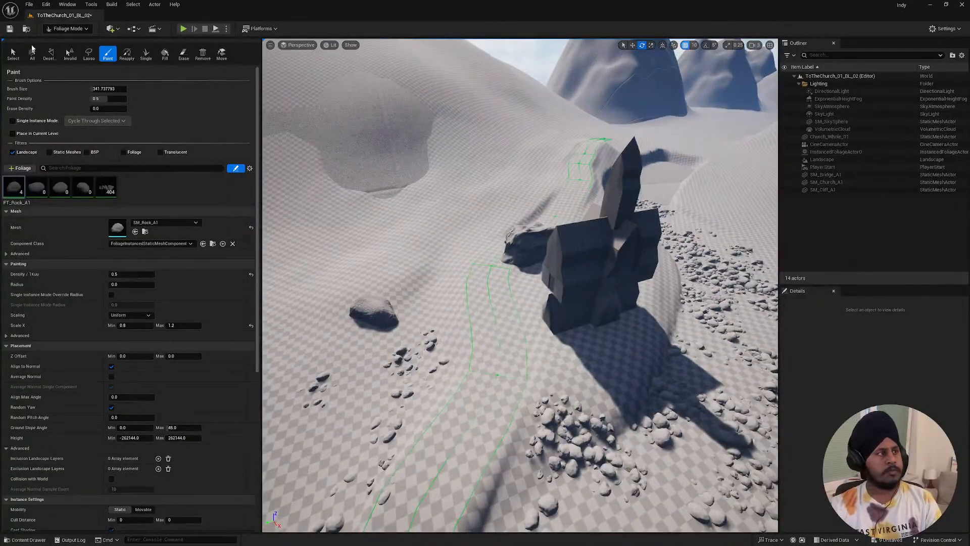
{"action": "left_click", "coordinate": [67, 28]}
{"action": "left_click", "coordinate": [63, 36]}
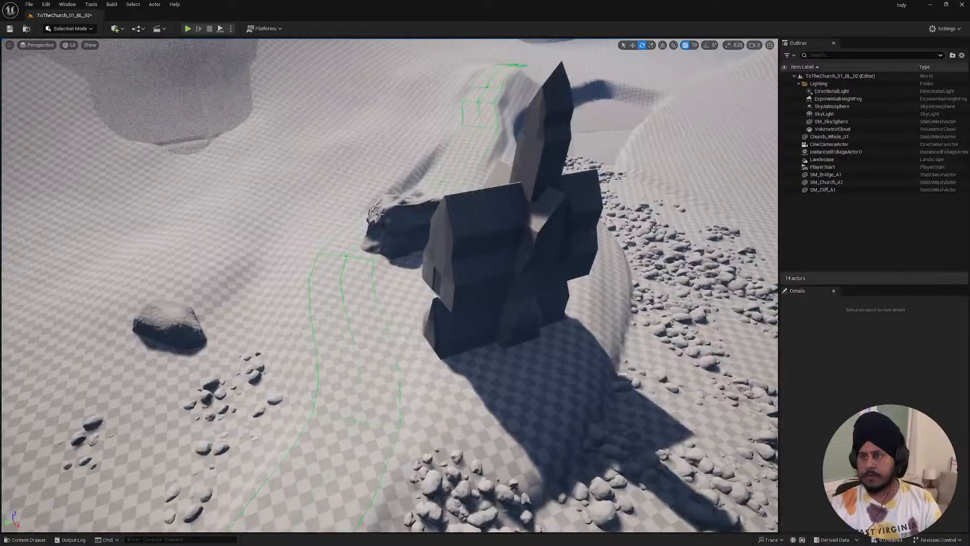
- Select the placed cliff and move it in front of the church to about X -2820, Y -2330, Z 1000
{"action": "left_click", "coordinate": [399, 225]}
{"action": "key", "text": "w"}
{"action": "left_click_drag", "start_coordinate": [390, 241], "coordinate": [496, 465]}
{"action": "right_click_drag", "start_coordinate": [496, 466], "coordinate": [471, 432]}
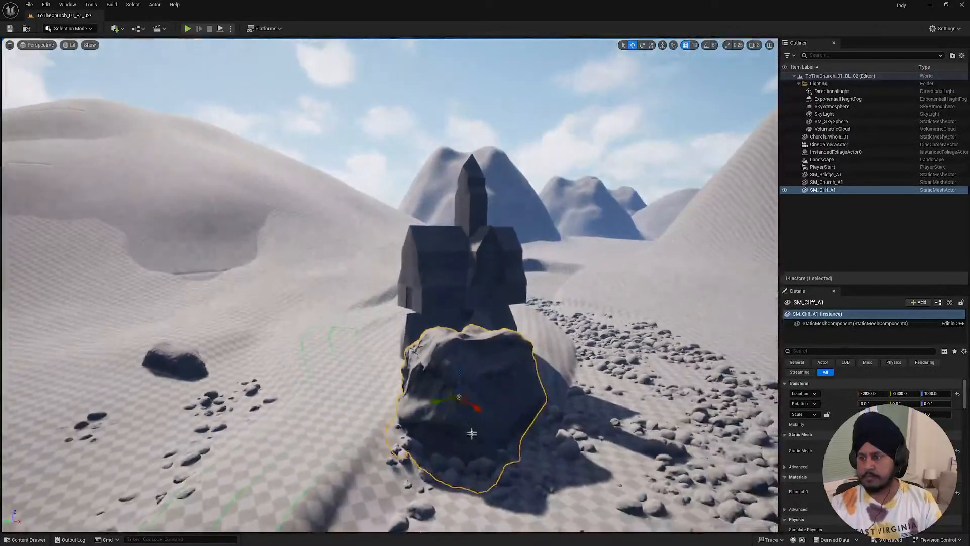
- Sink and rotate the cliff into the rocky ground beside the church, and place a rotated copy next to it
{"action": "left_click_drag", "start_coordinate": [461, 375], "coordinate": [529, 444]}
{"action": "key", "text": "e"}
{"action": "key", "text": "w"}
{"action": "key", "text": "e"}
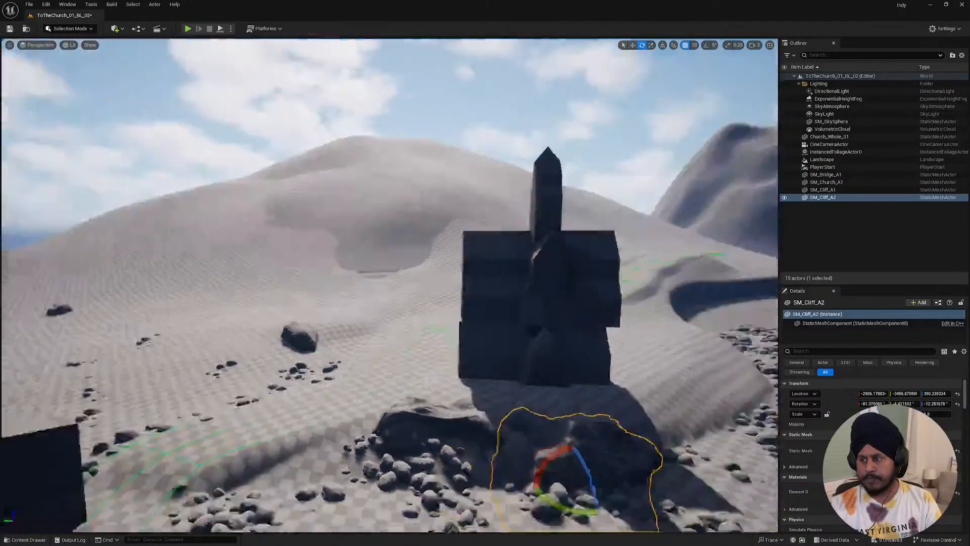
- Duplicate the second cliff, move the copy farther along the rocky ground, and rotate it around X to vary its silhouette
{"action": "right_click_drag", "start_coordinate": [530, 444], "coordinate": [481, 430]}
{"action": "key", "text": "w"}
{"action": "left_click_drag", "start_coordinate": [488, 422], "coordinate": [596, 397]}
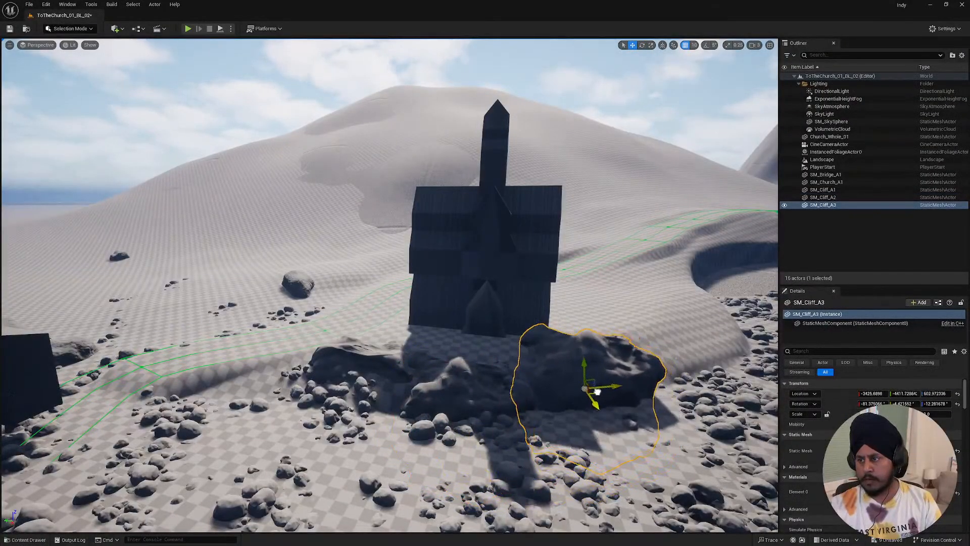
{"action": "key", "text": "e"}
{"action": "left_click_drag", "start_coordinate": [542, 381], "coordinate": [550, 325]}
{"action": "key", "text": "w"}
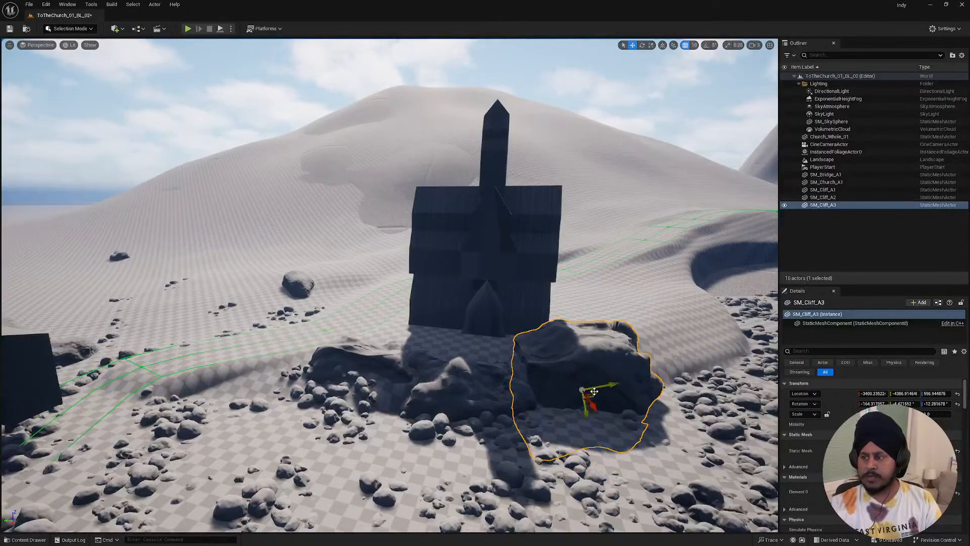
- Lower the third cliff into the rocky ground in front of the church at about X -3200, Y -4300, Z 410 and rotate it
{"action": "left_click_drag", "start_coordinate": [595, 391], "coordinate": [606, 433]}
{"action": "key", "text": "e"}
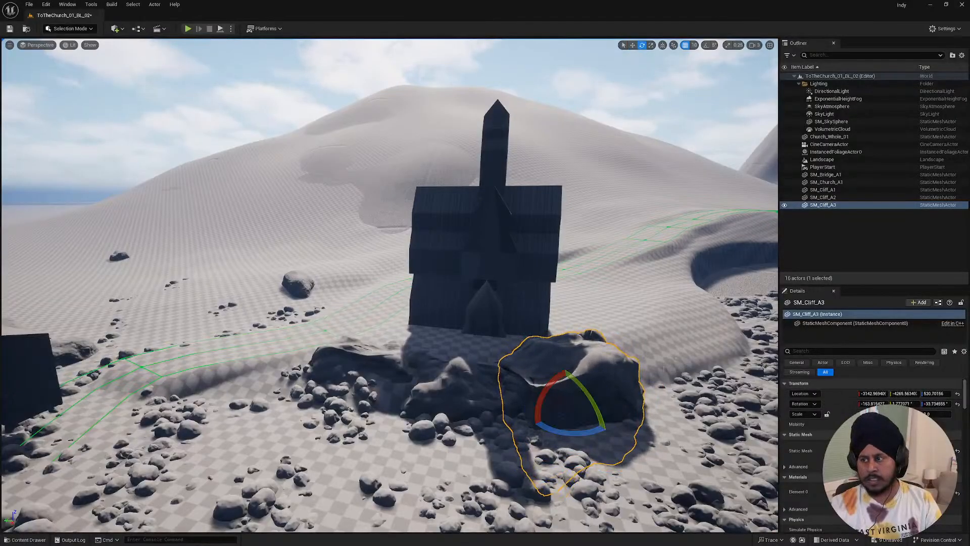
{"action": "key", "text": "d"}
{"action": "right_click_drag", "start_coordinate": [606, 433], "coordinate": [546, 430]}
{"action": "key", "text": "w"}
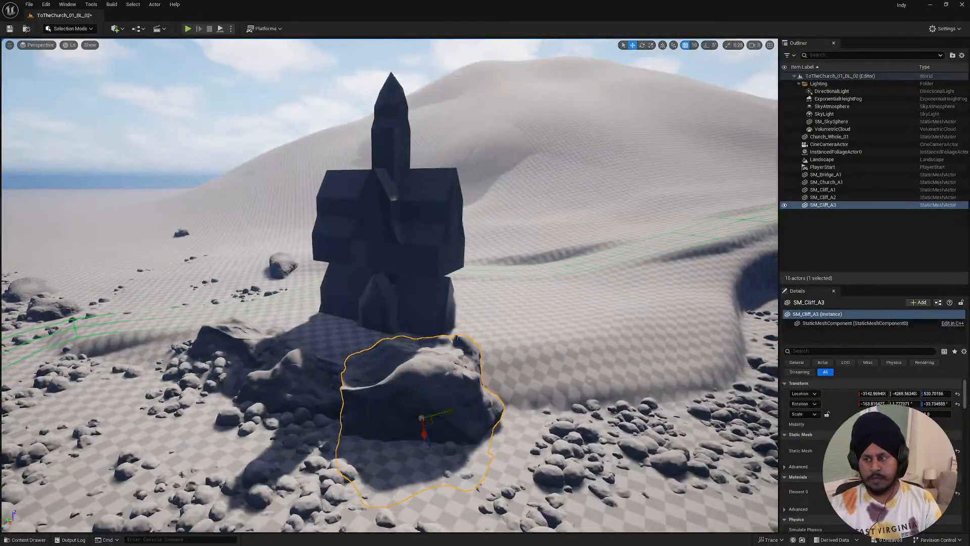
{"action": "left_click_drag", "start_coordinate": [432, 441], "coordinate": [386, 454]}
{"action": "key", "text": "a"}
{"action": "right_click_drag", "start_coordinate": [386, 455], "coordinate": [434, 468]}
{"action": "key", "text": "e"}
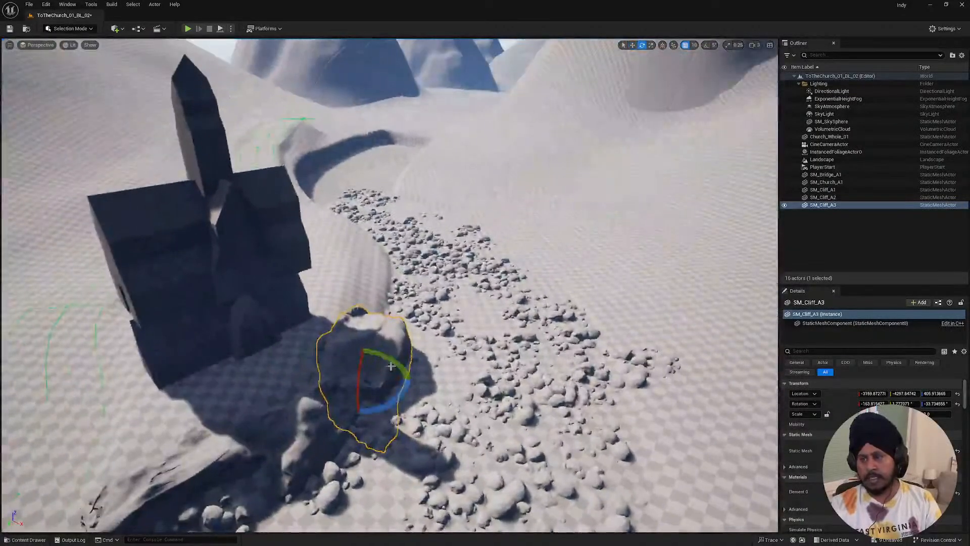
{"action": "left_click_drag", "start_coordinate": [393, 365], "coordinate": [399, 373]}
- Duplicate the third cliff and move the copy farther along the rocks to about X -3710, Y -5410, Z 840
{"action": "key", "text": "w"}
{"action": "key", "text": "d"}
{"action": "right_click_drag", "start_coordinate": [390, 376], "coordinate": [263, 386]}
{"action": "left_click_drag", "start_coordinate": [324, 421], "coordinate": [415, 383], "text": "alt"}
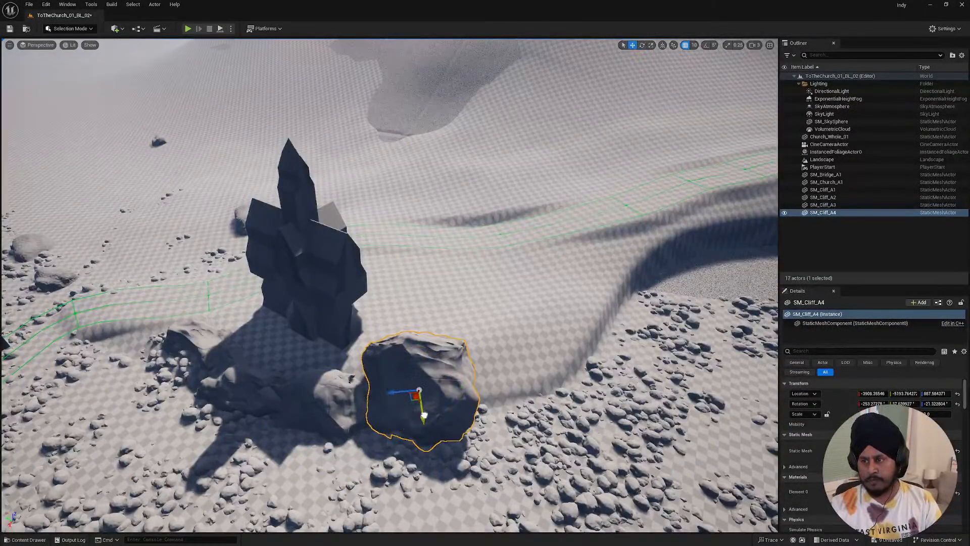
{"action": "key", "text": "a"}
{"action": "right_click_drag", "start_coordinate": [376, 439], "coordinate": [519, 445]}
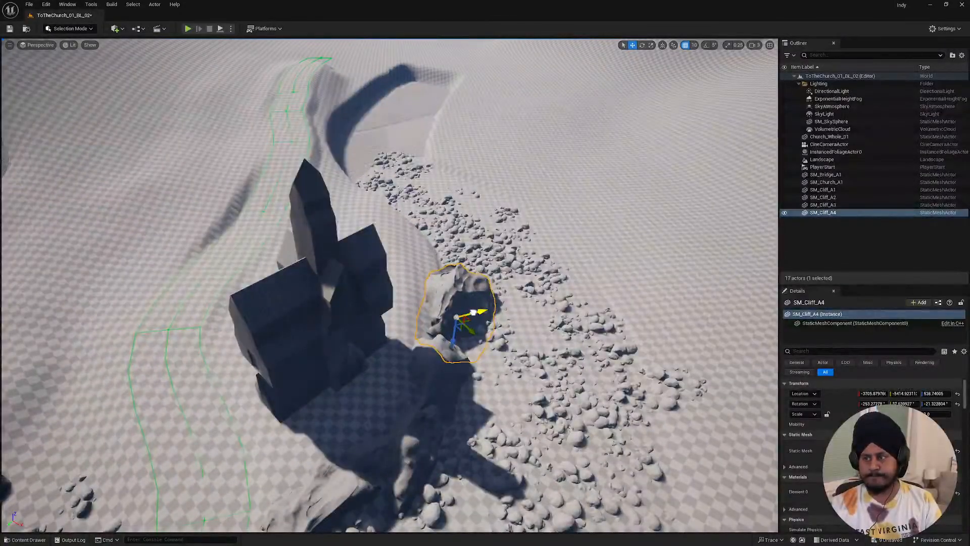
- Sink the new cliff copy into the ground at about X -3820, Y -5360, Z 430, rotate it slightly, and deselect it
{"action": "mouse_move", "coordinate": [473, 312]}
{"action": "left_mouse_down"}
{"action": "mouse_move", "coordinate": [463, 315]}
{"action": "mouse_move", "coordinate": [483, 321]}
{"action": "mouse_move", "coordinate": [468, 313]}
{"action": "left_mouse_up"}
{"action": "key", "text": "e"}
{"action": "key", "text": "w"}
{"action": "right_click_drag", "start_coordinate": [468, 313], "coordinate": [423, 485]}
{"action": "key", "text": "s"}
{"action": "key", "text": "a"}
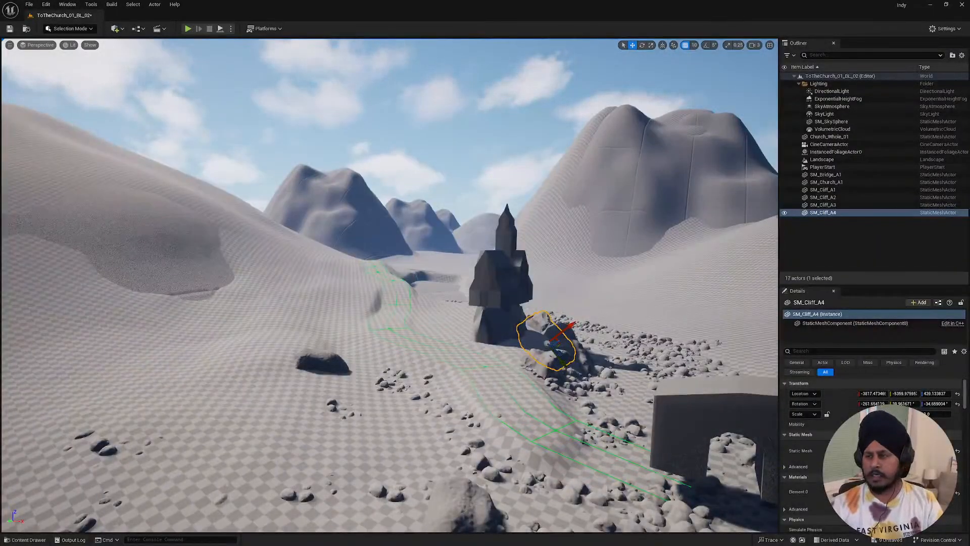
{"action": "key", "text": "s"}
{"action": "right_click_drag", "start_coordinate": [473, 477], "coordinate": [440, 480]}
{"action": "left_click", "coordinate": [473, 476]}
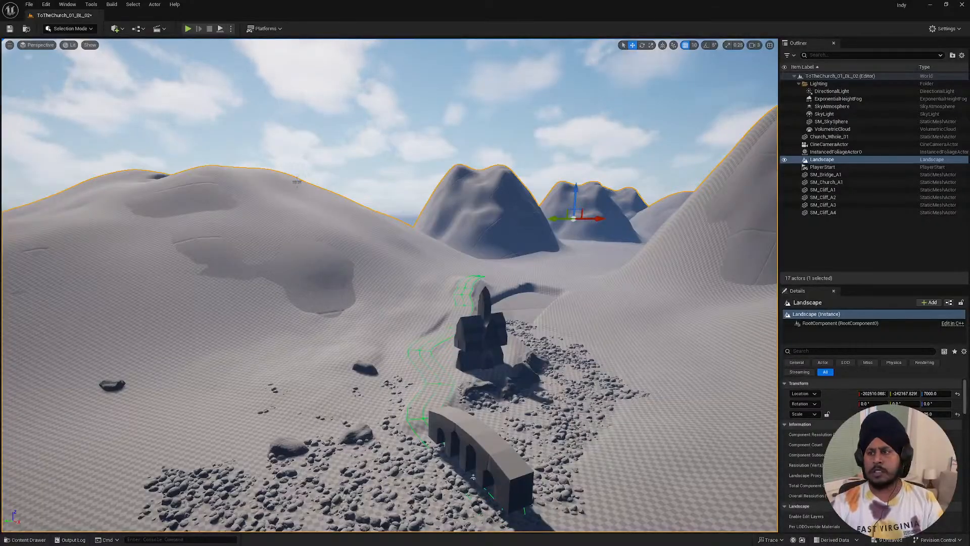
{"action": "right_click_drag", "start_coordinate": [390, 285], "coordinate": [365, 284]}
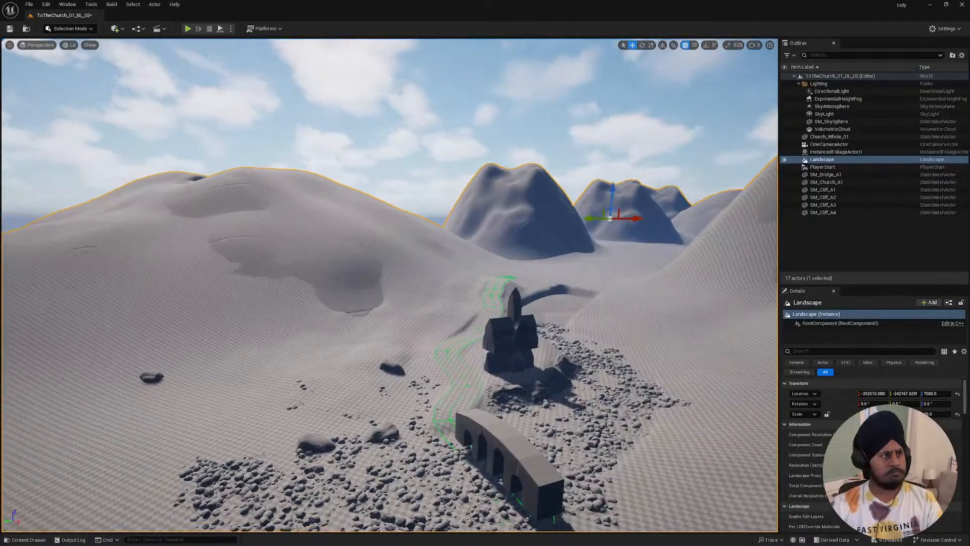
- Save the current level as ToTheChurch_01_BL_03 in the ToTheChurch Maps folder
{"action": "key", "text": "alt+Tab"}
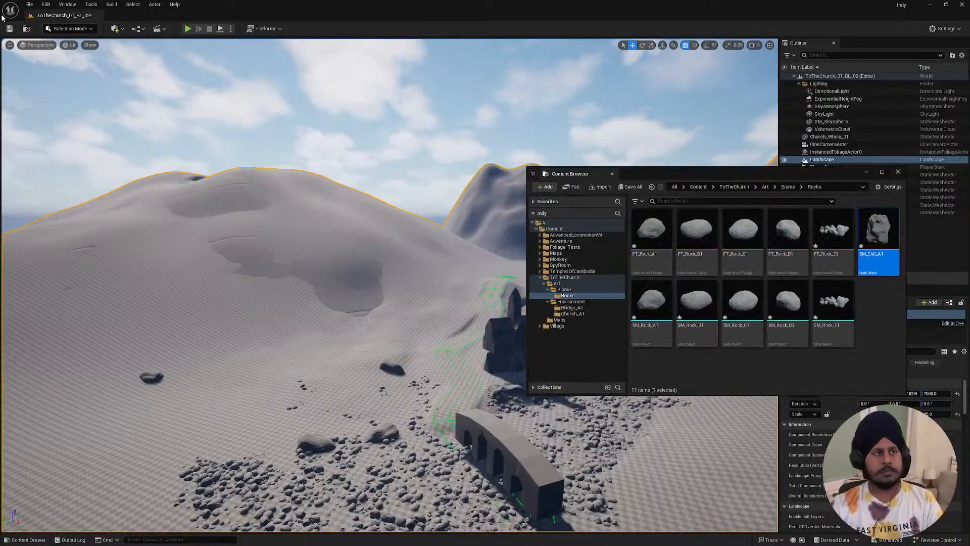
{"action": "left_click", "coordinate": [30, 7]}
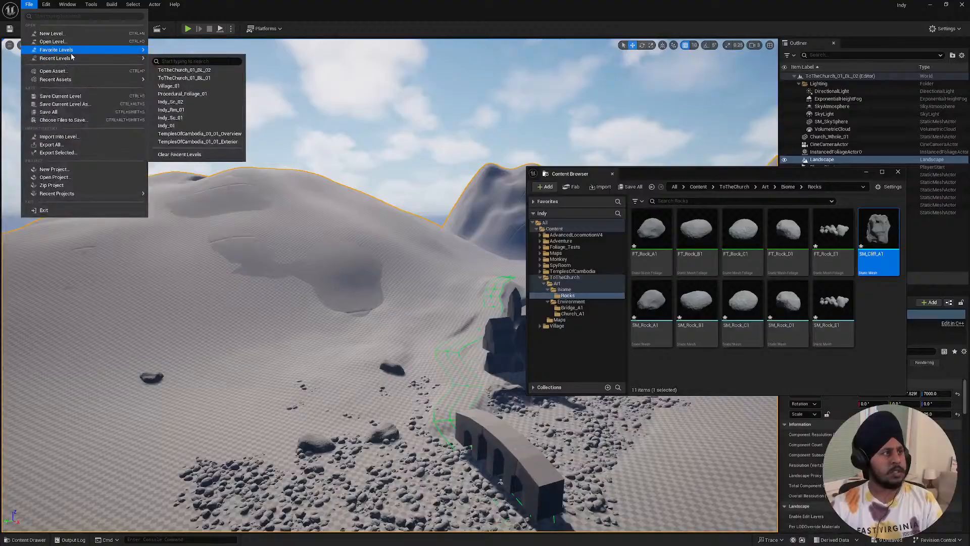
{"action": "left_click", "coordinate": [89, 104]}
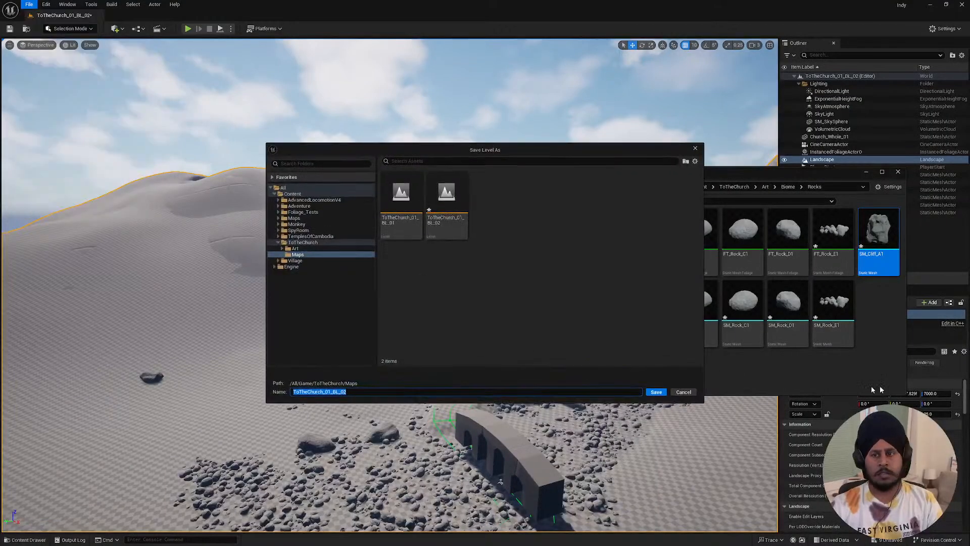
{"action": "key", "text": "Right"}
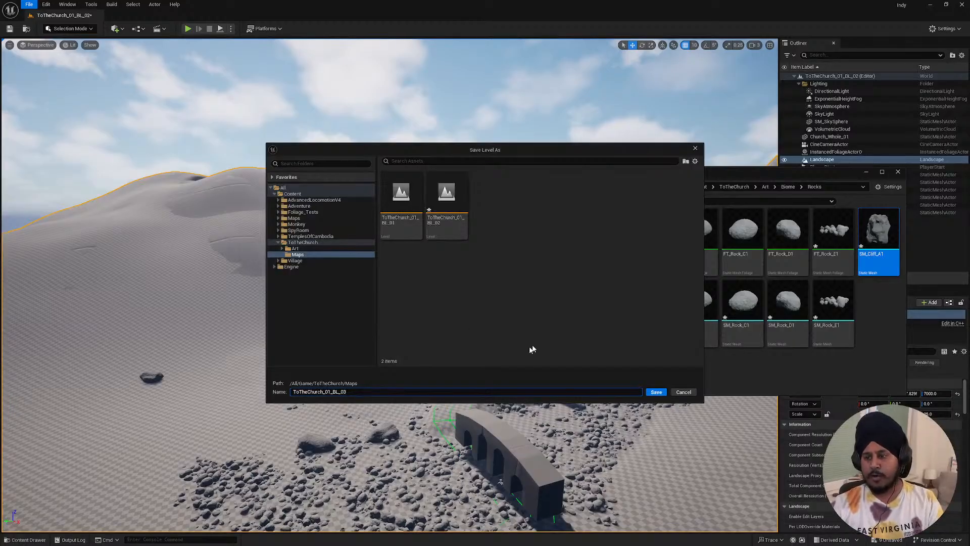
{"action": "left_click", "coordinate": [656, 392]}
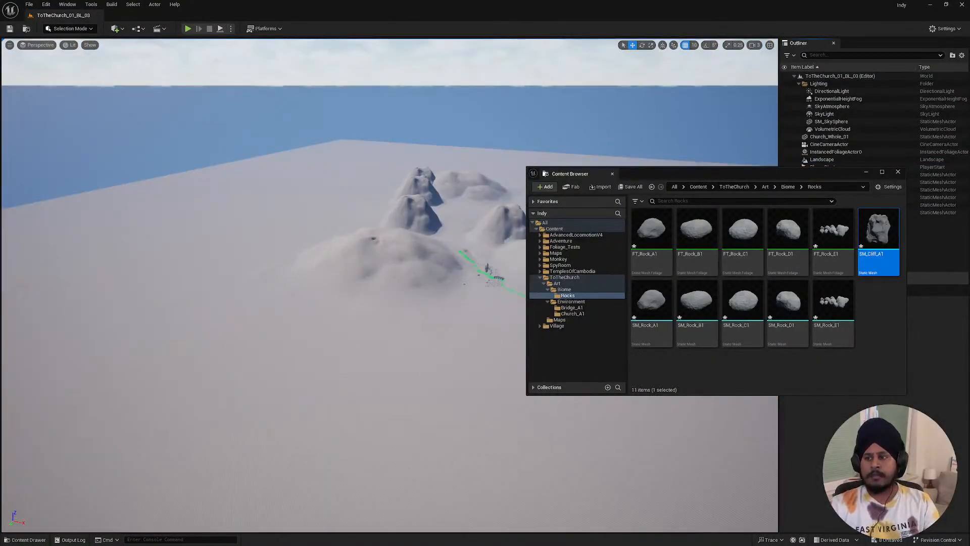
{"action": "mouse_move", "coordinate": [491, 258]}
{"action": "right_mouse_down"}
{"action": "mouse_move", "coordinate": [467, 258]}
{"action": "mouse_move", "coordinate": [515, 258]}
{"action": "mouse_move", "coordinate": [504, 228]}
{"action": "mouse_move", "coordinate": [517, 252]}
{"action": "mouse_move", "coordinate": [512, 288]}
{"action": "mouse_move", "coordinate": [500, 257]}
{"action": "right_mouse_up"}
{"action": "key", "text": "w"}
{"action": "key", "text": "w"}
{"action": "scroll", "coordinate": [503, 227], "scroll_direction": "up", "scroll_amount": 4}
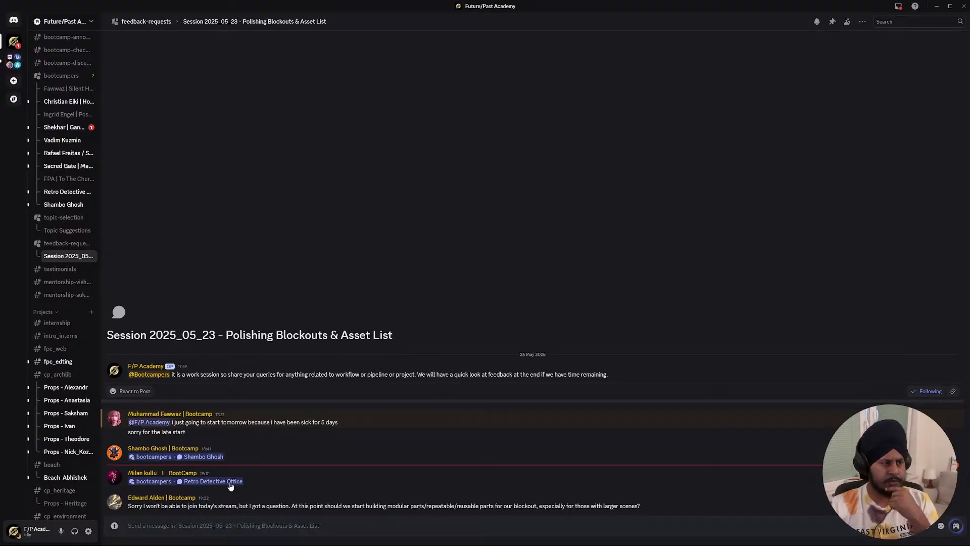
- In Discord, open the bootcamp thread with the garage blockout from the first project link in the feedback session post
{"action": "scroll", "coordinate": [61, 329], "scroll_direction": "up", "scroll_amount": 5}
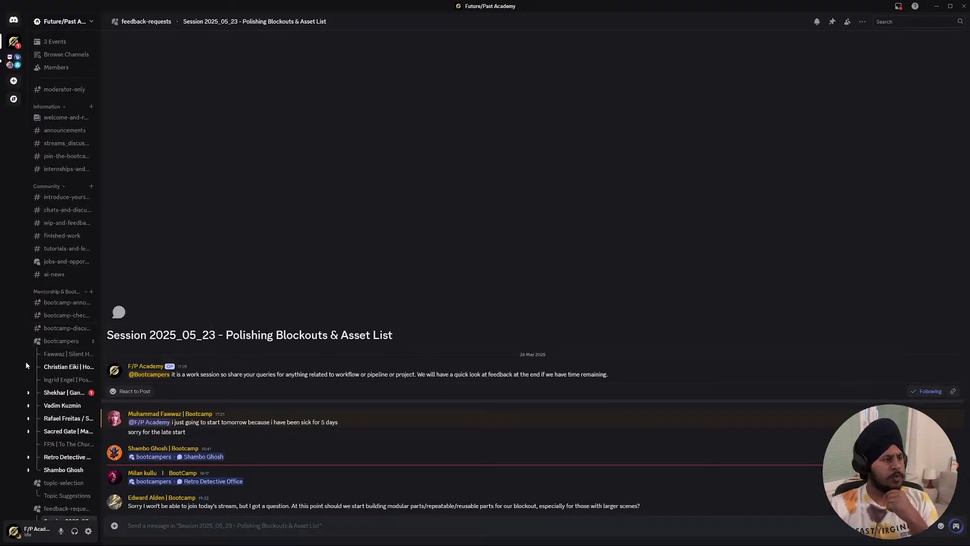
{"action": "scroll", "coordinate": [60, 335], "scroll_direction": "down", "scroll_amount": 1}
{"action": "mouse_move", "coordinate": [64, 310]}
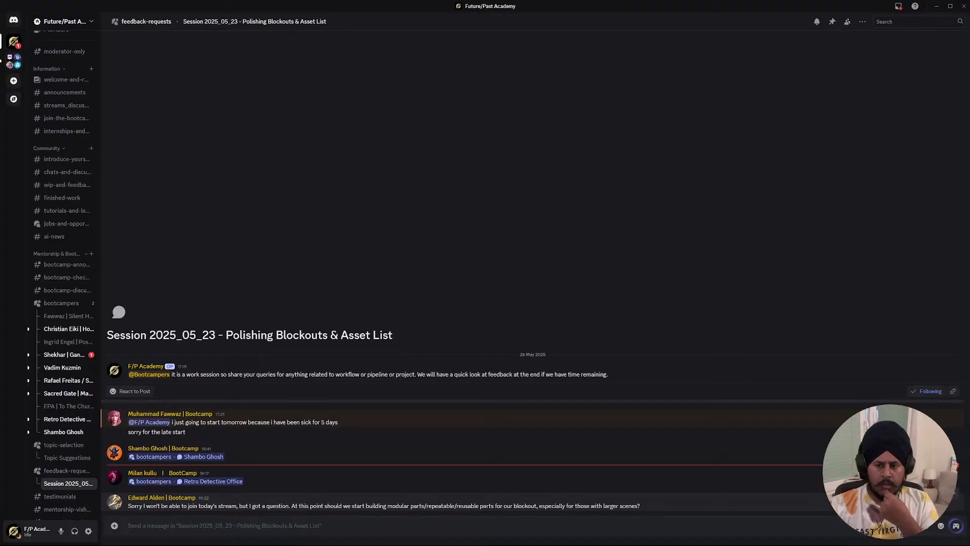
{"action": "left_click", "coordinate": [173, 458]}
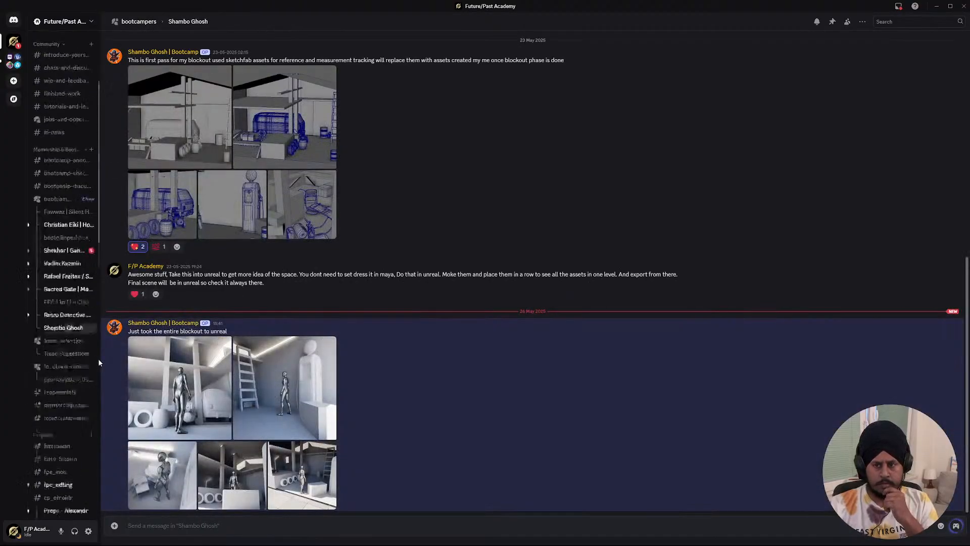
{"action": "scroll", "coordinate": [68, 360], "scroll_direction": "down", "scroll_amount": 4}
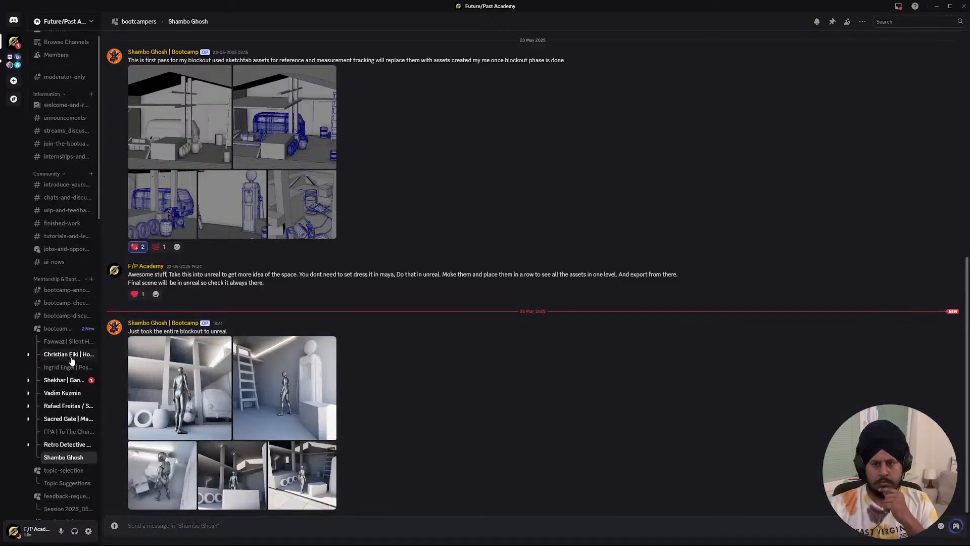
- Examine the five Unreal screenshots of the garage blockout at full size for level of detail and scale
{"action": "left_click", "coordinate": [165, 396]}
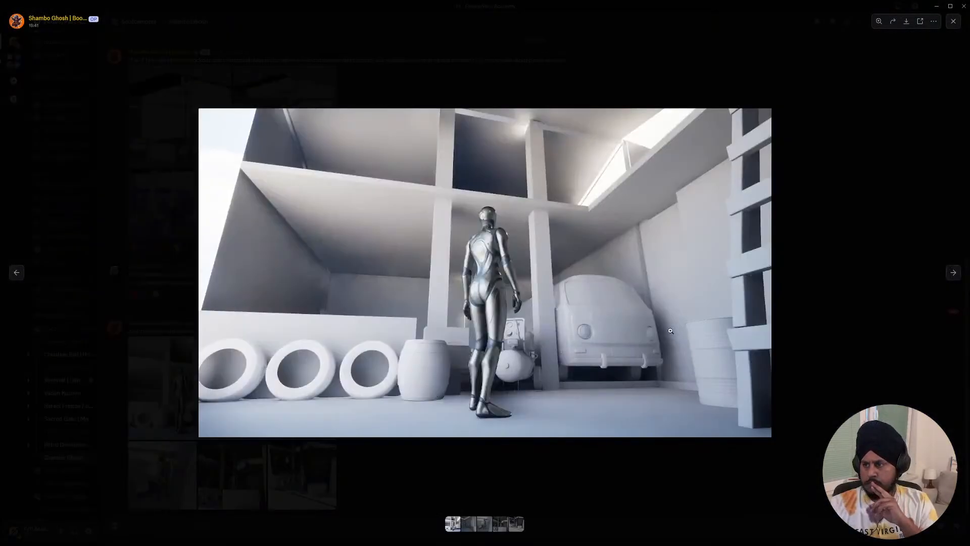
{"action": "left_click", "coordinate": [953, 273]}
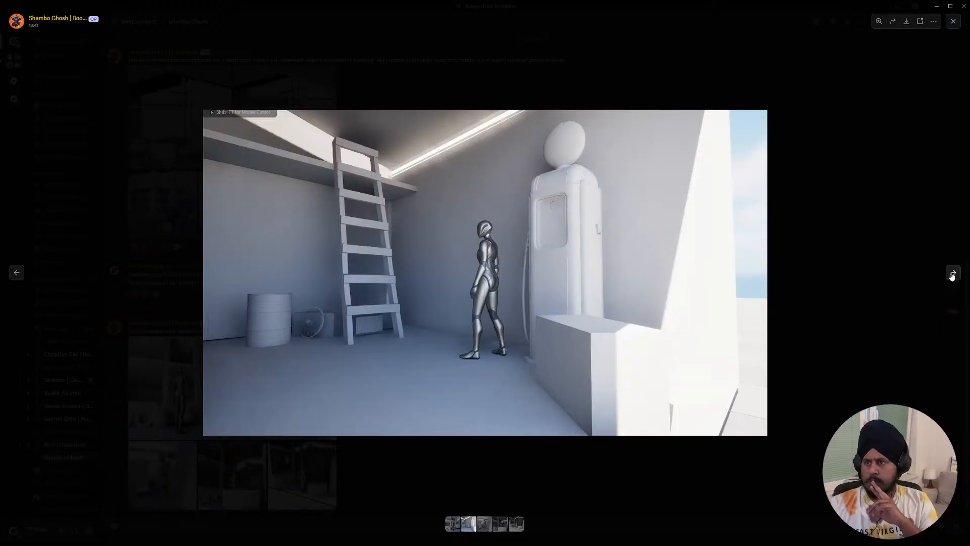
{"action": "left_click", "coordinate": [953, 273]}
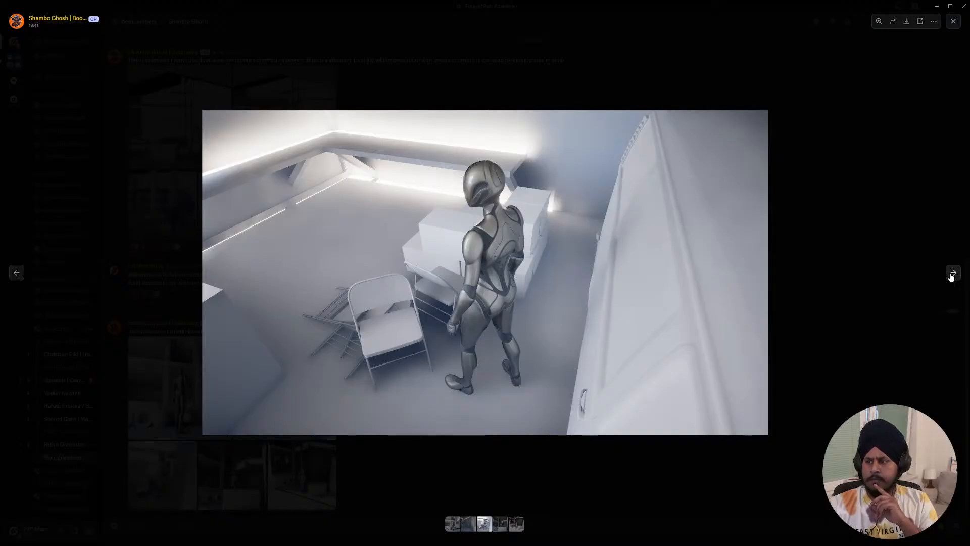
{"action": "left_click", "coordinate": [952, 273]}
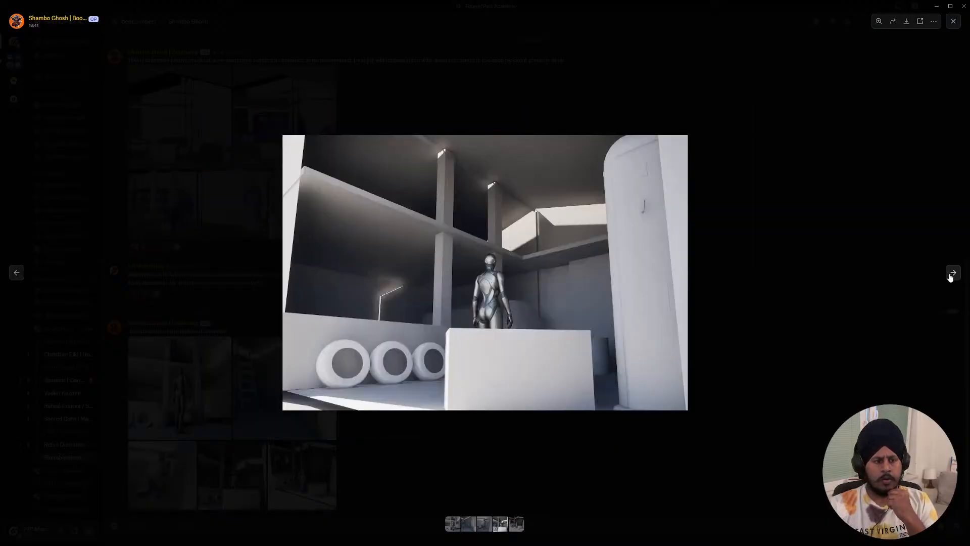
{"action": "left_click", "coordinate": [951, 273]}
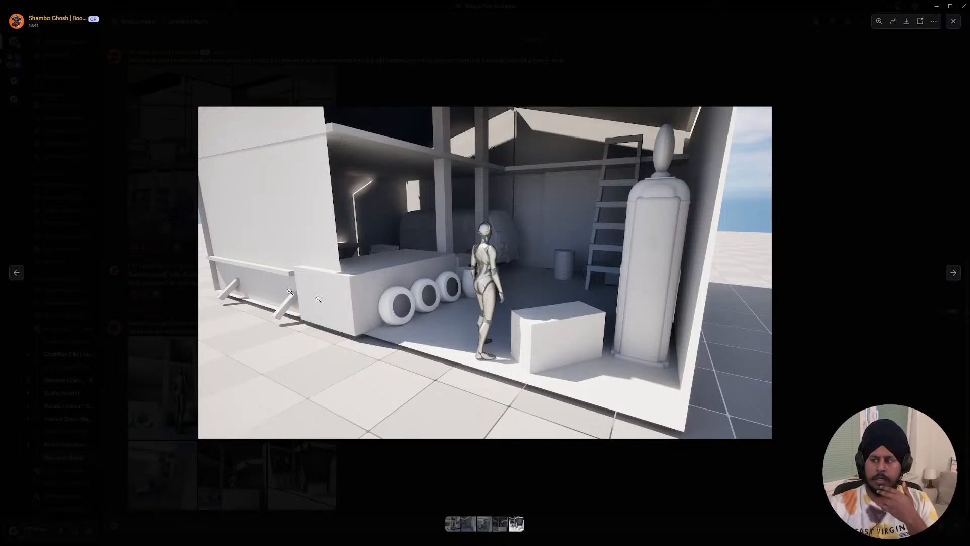
{"action": "left_click", "coordinate": [954, 273]}
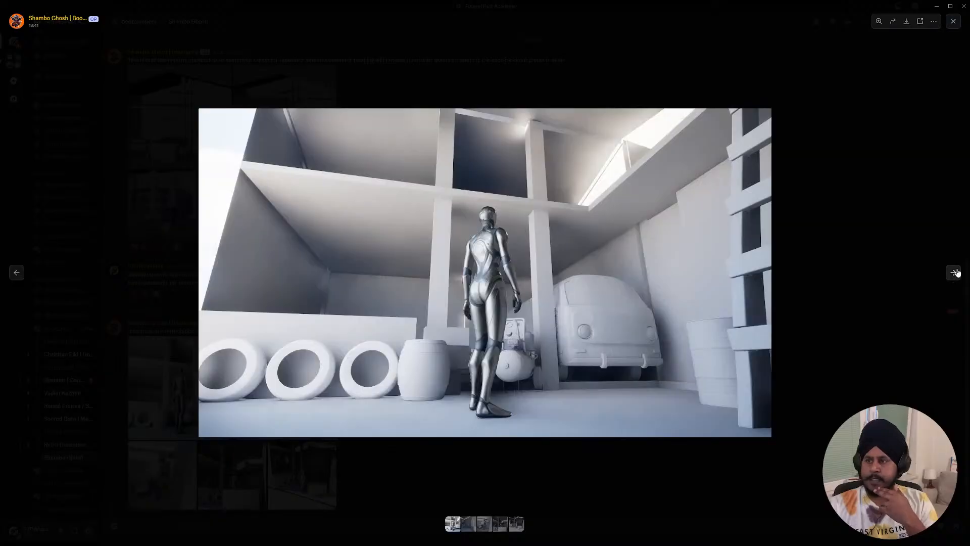
{"action": "left_click", "coordinate": [955, 272]}
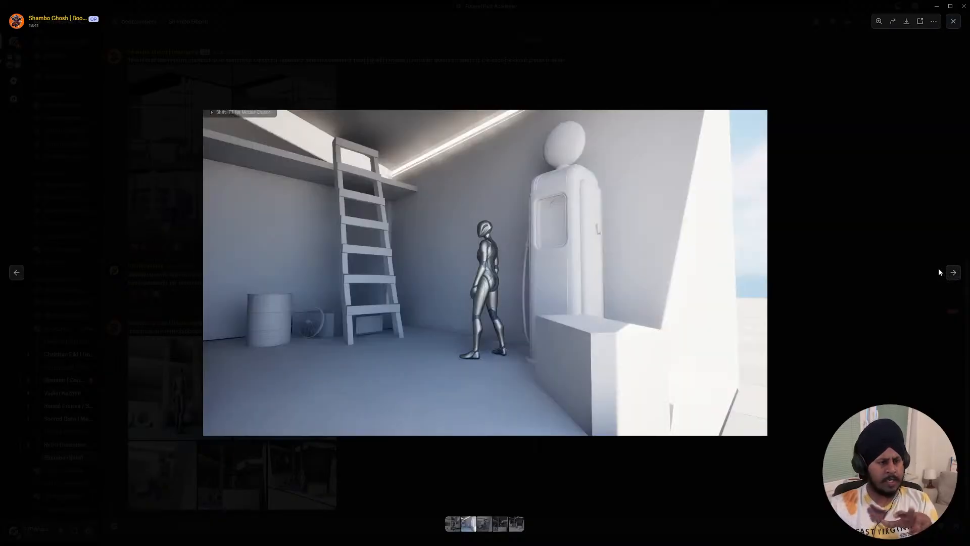
{"action": "left_click", "coordinate": [914, 260]}
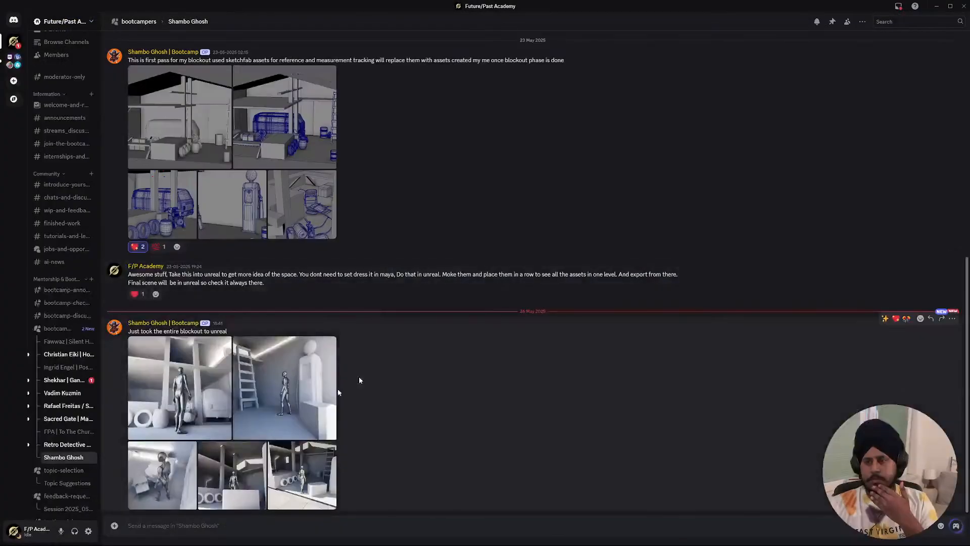
{"action": "left_click", "coordinate": [192, 408]}
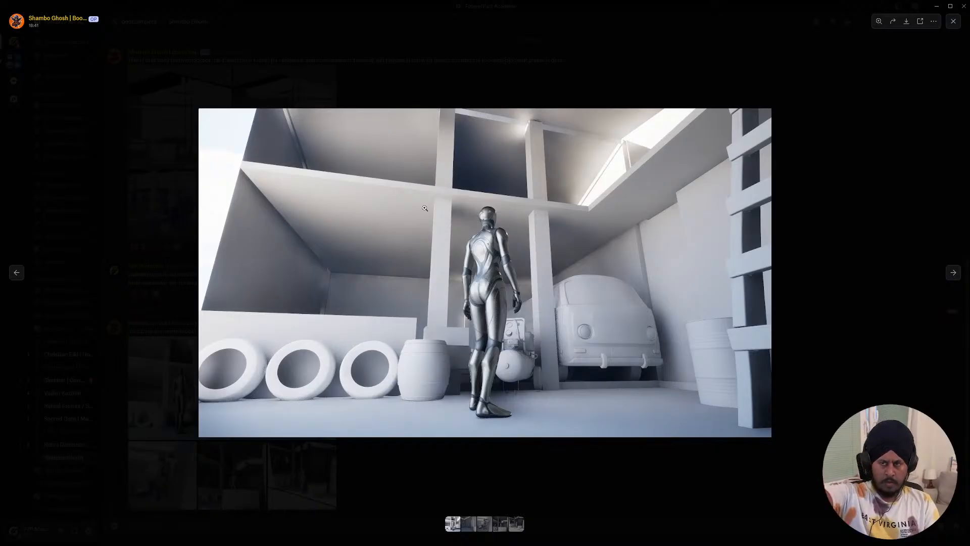
{"action": "left_click", "coordinate": [850, 204]}
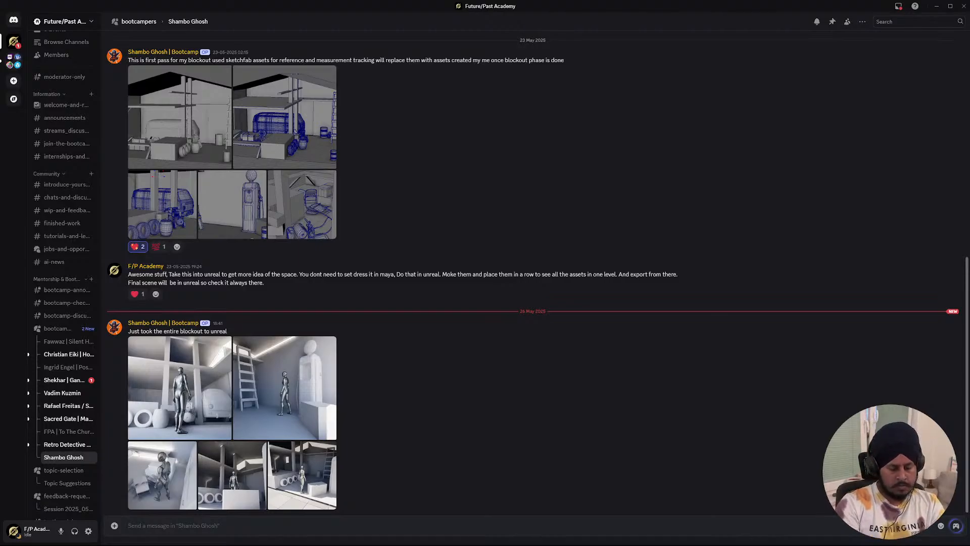
- Write a feedback message in the garage blockout thread: "Put more fdetails in the blockout like planks and broken part."
{"action": "type", "text": "Put mor"}
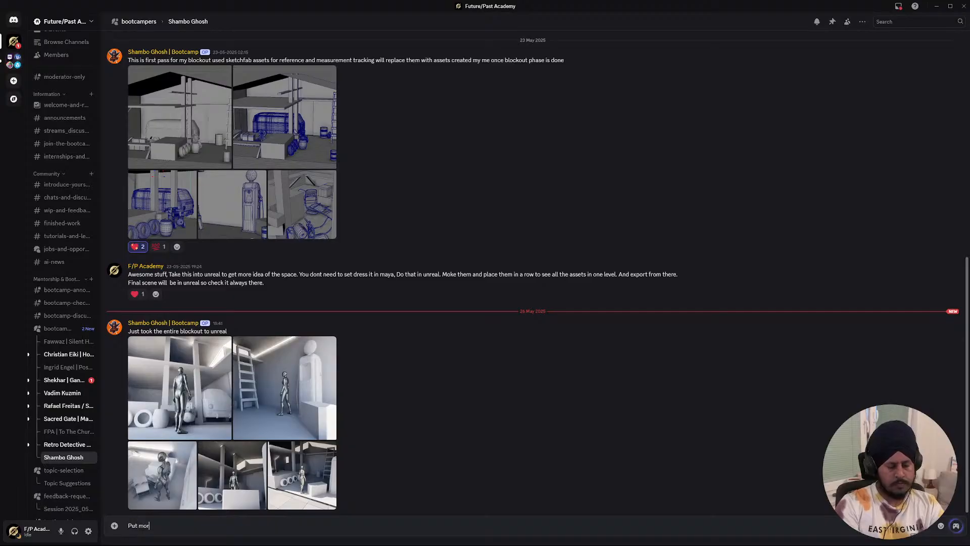
{"action": "type", "text": "e fdet"}
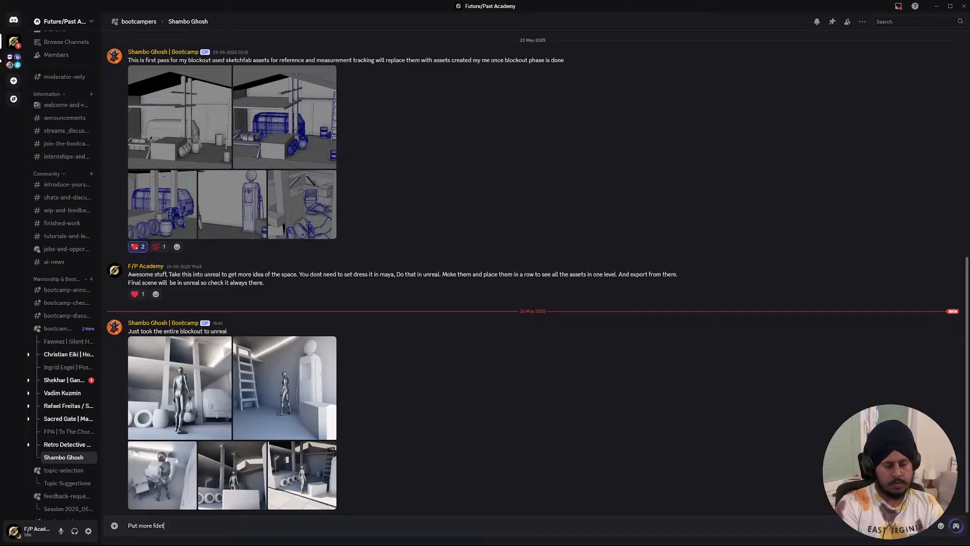
{"action": "type", "text": "ails in"}
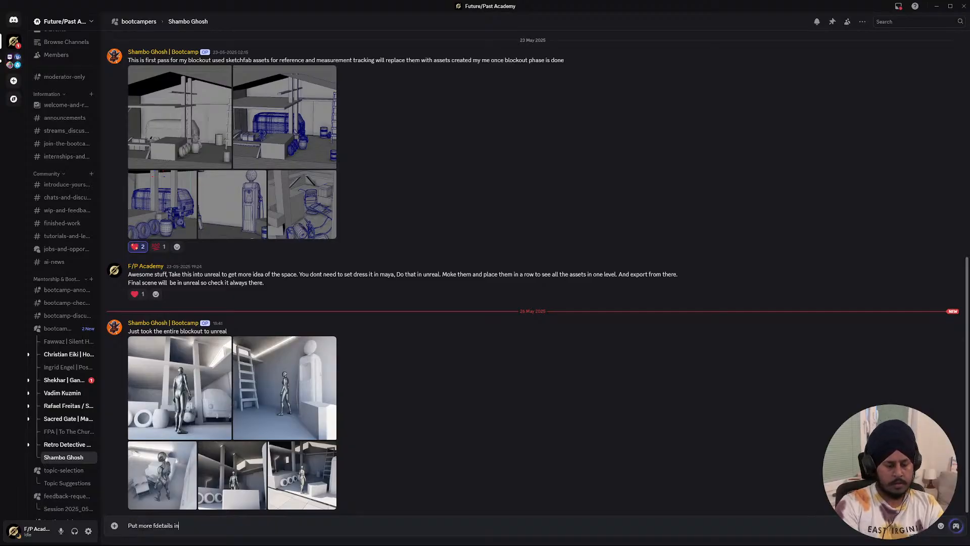
{"action": "type", "text": " the blocko"}
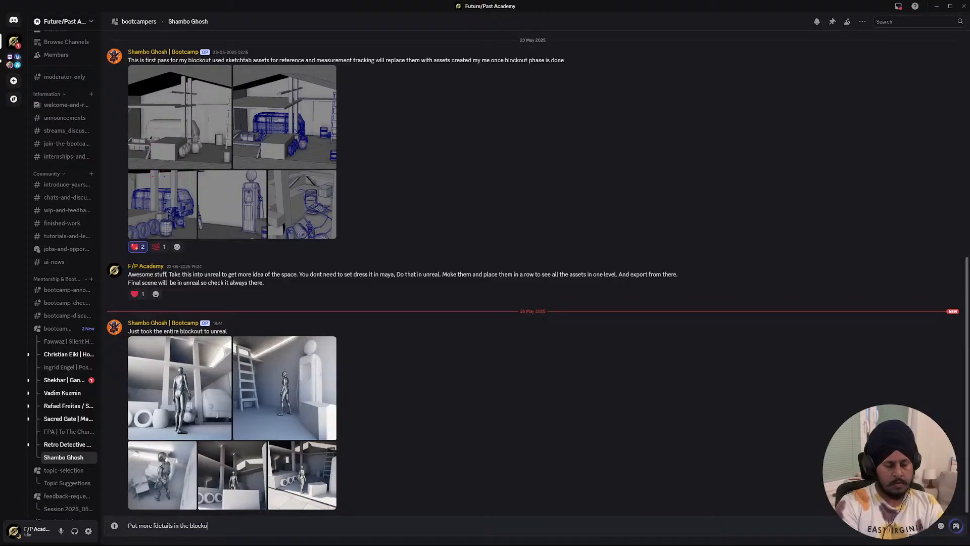
{"action": "type", "text": "ut"}
{"action": "type", "text": " like "}
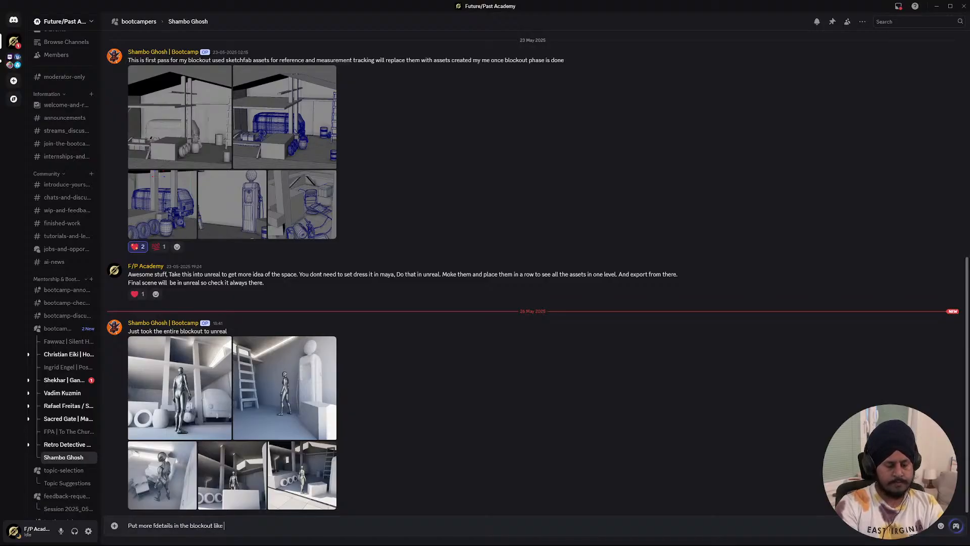
{"action": "type", "text": "planks and "}
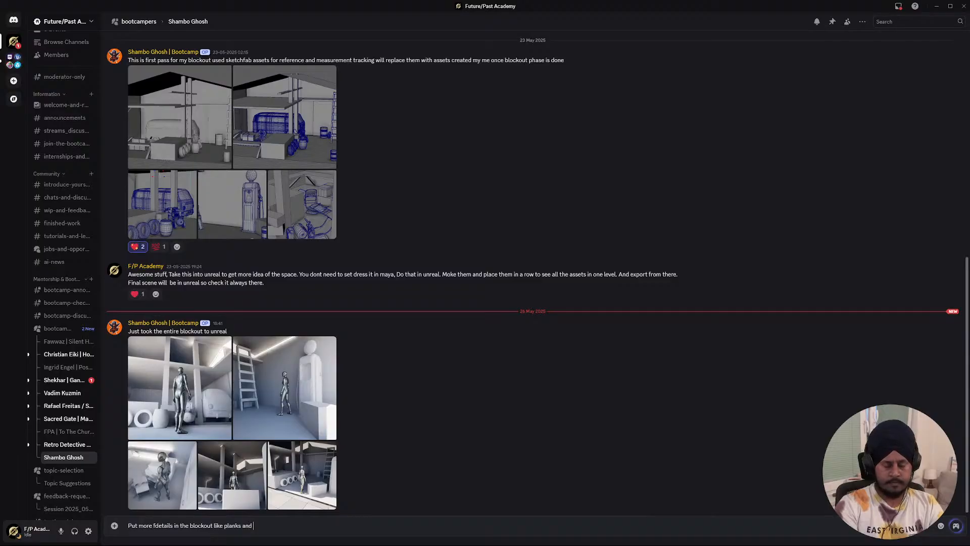
{"action": "type", "text": "broken part."}
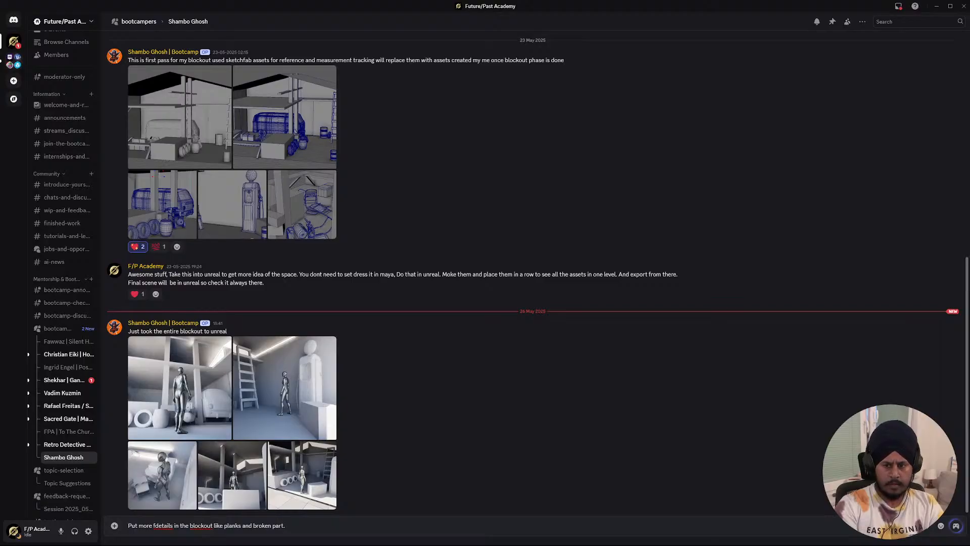
- Add "Its already filled with so many props so keep it calm in the areas also." to the message and send it
{"action": "type", "text": " It"}
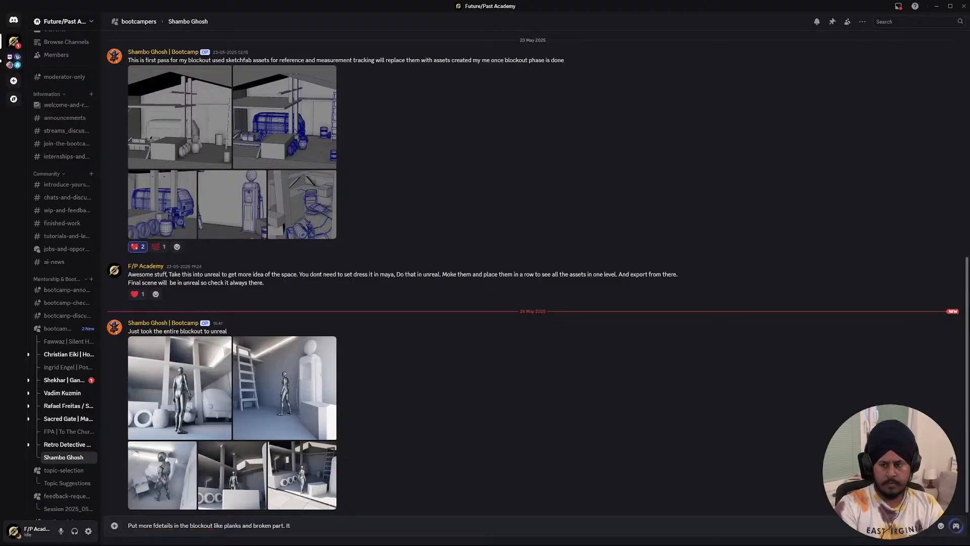
{"action": "type", "text": "s already"}
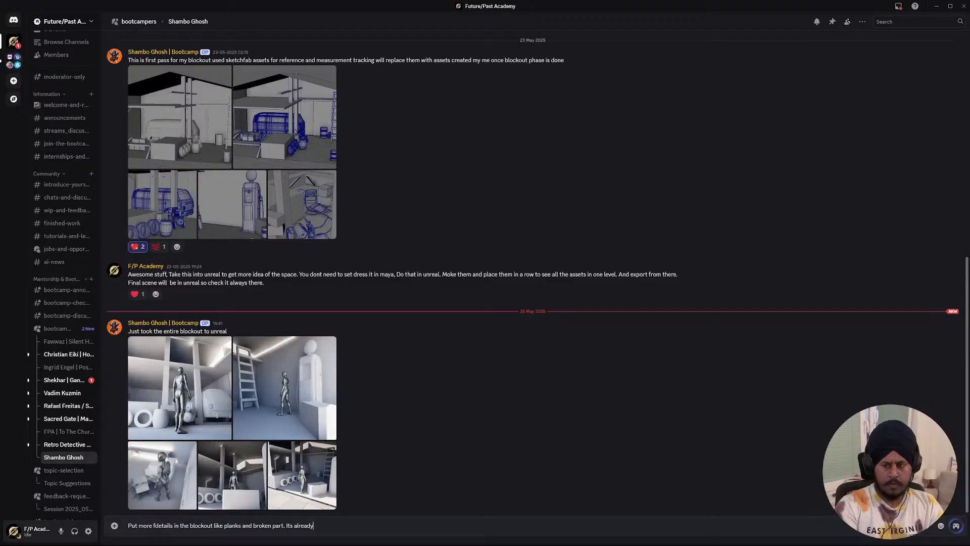
{"action": "type", "text": " filled w"}
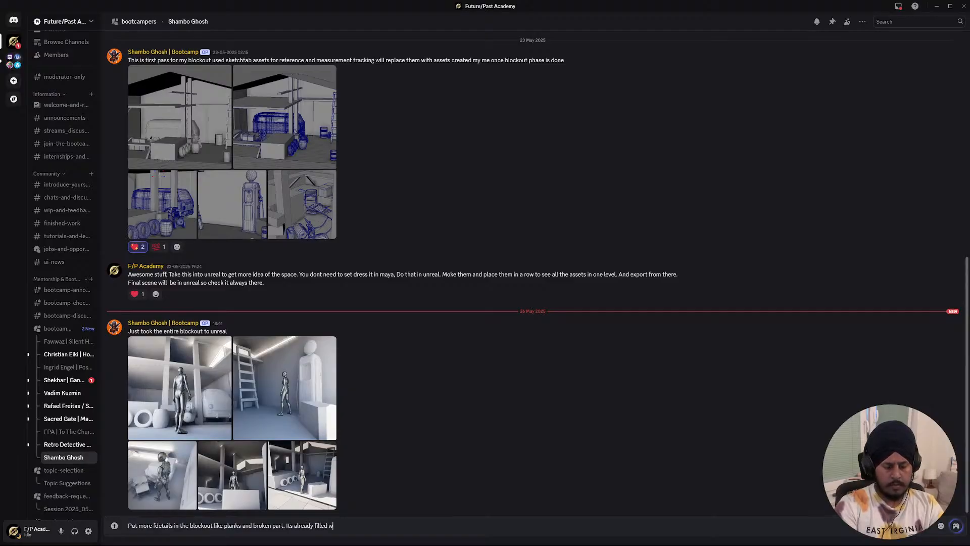
{"action": "type", "text": "ith a"}
{"action": "key", "text": "BackSpace"}
{"action": "type", "text": "so many"}
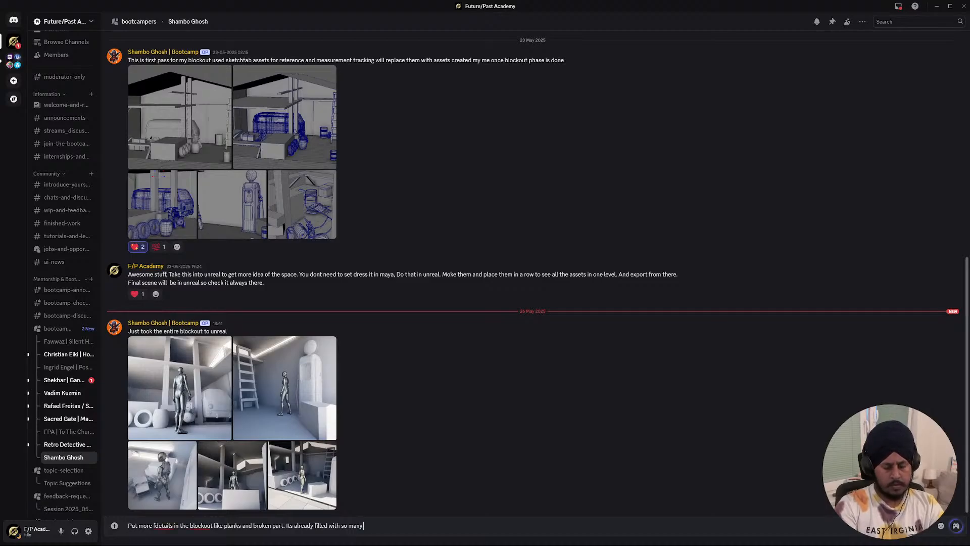
{"action": "type", "text": " props so keep it"}
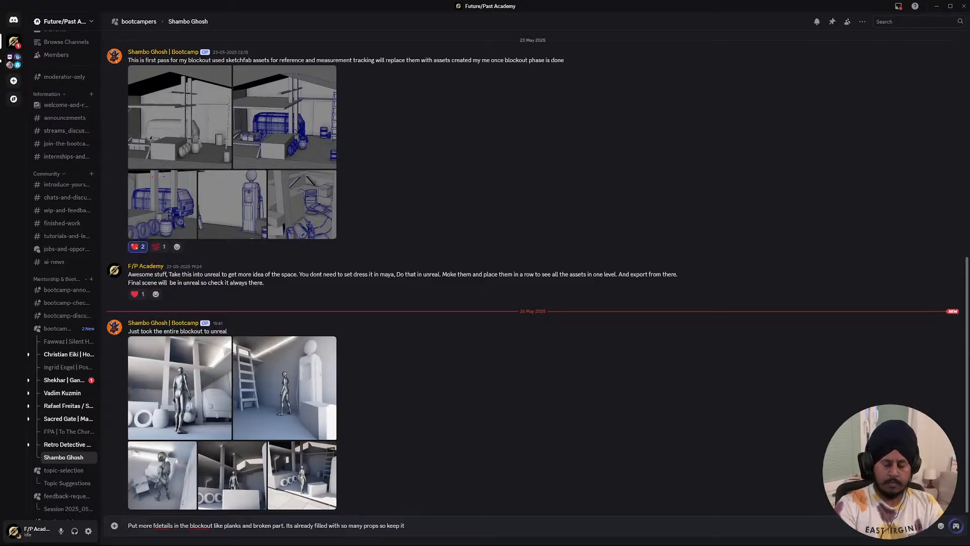
{"action": "type", "text": " calm "}
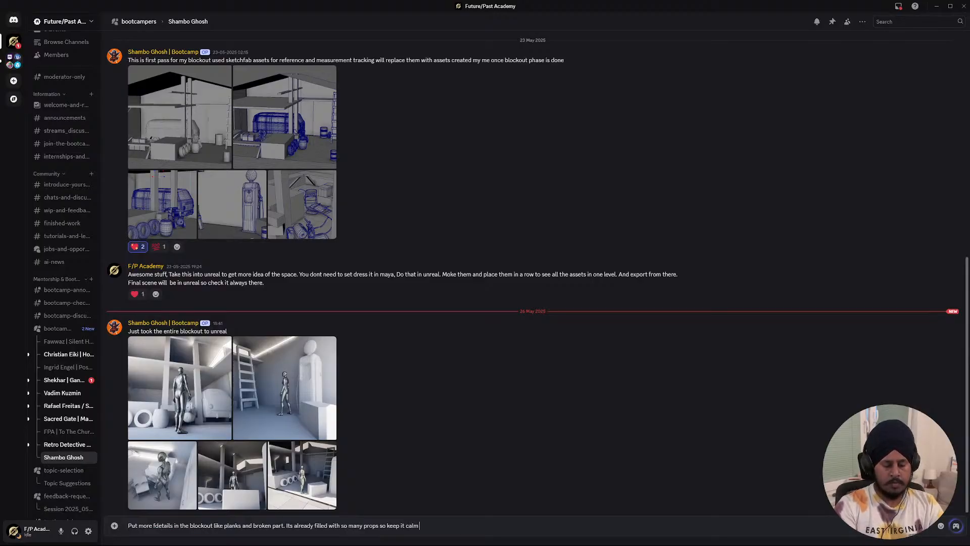
{"action": "type", "text": "in the areas also."}
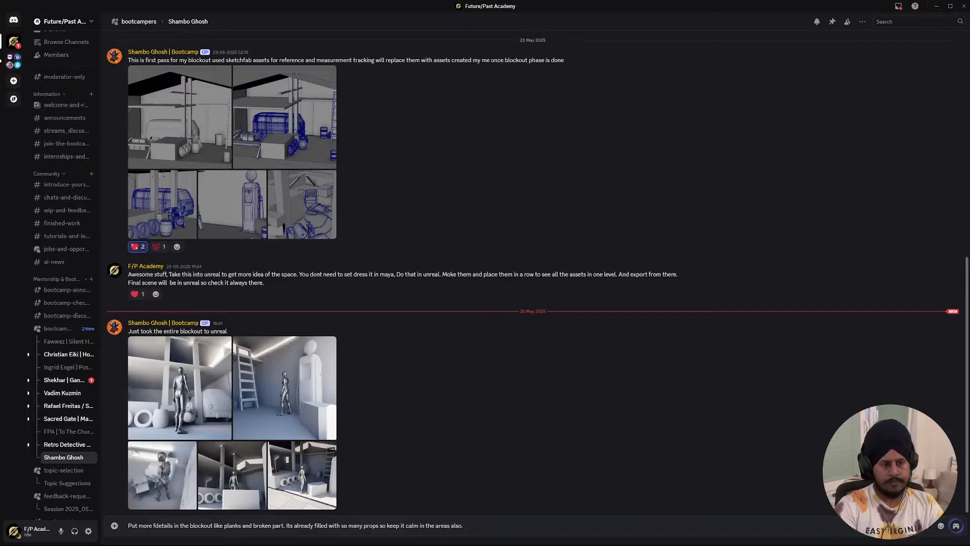
{"action": "key", "text": "Return"}
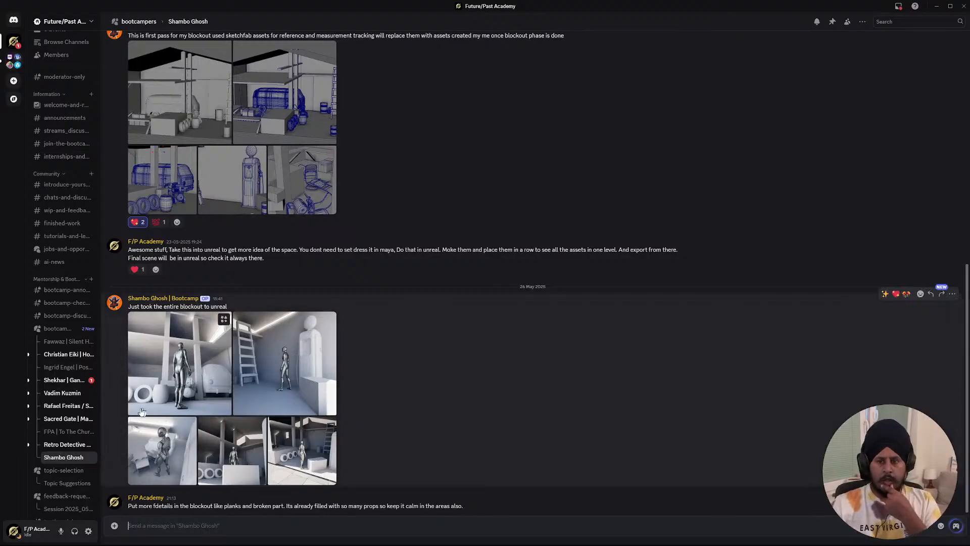
- Open the Retro Detective Office thread from the feedback session post and examine its newest blockout screenshots at full size
{"action": "left_click", "coordinate": [67, 508]}
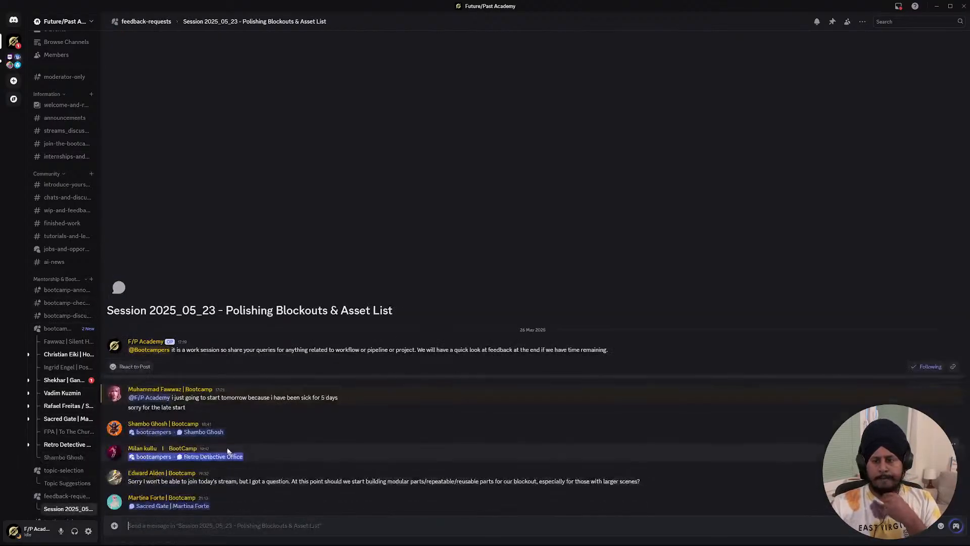
{"action": "left_click", "coordinate": [156, 458]}
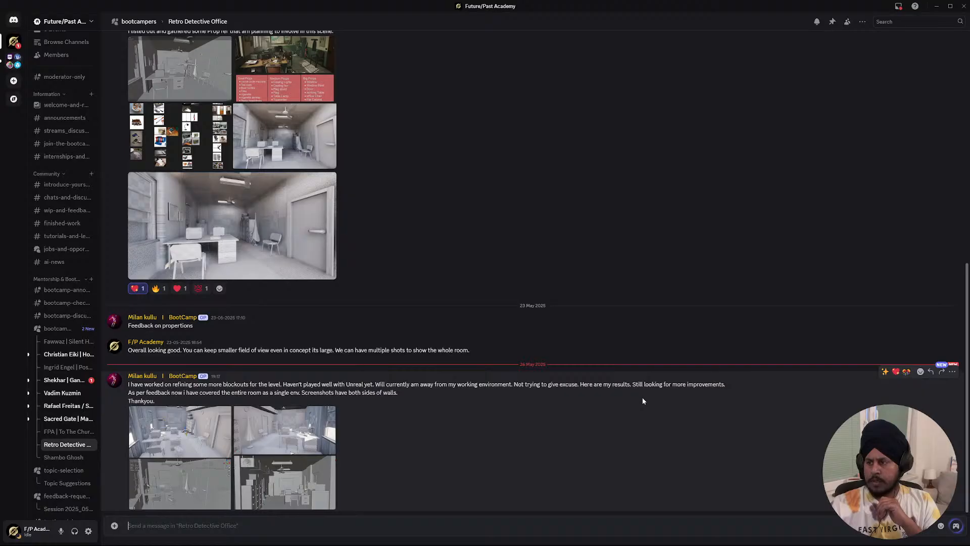
{"action": "left_click", "coordinate": [194, 429]}
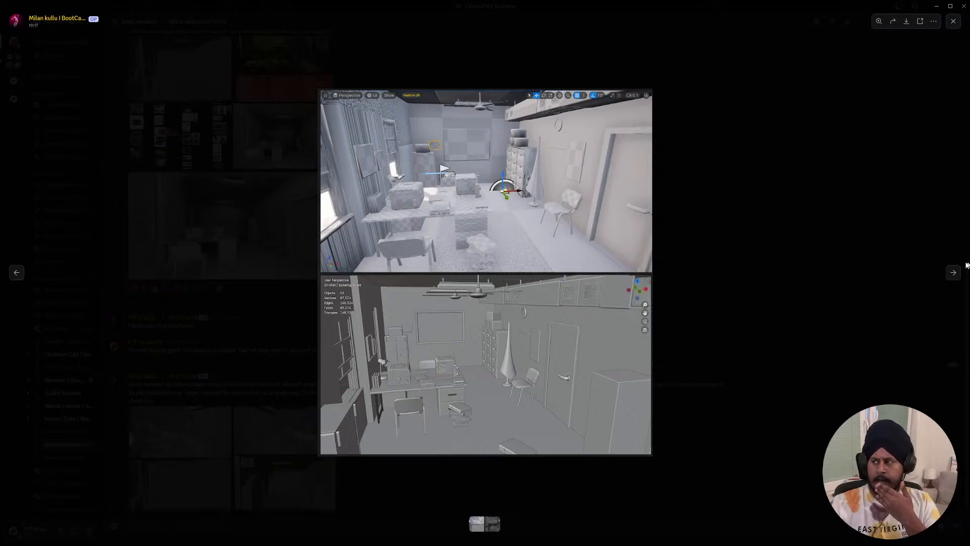
{"action": "left_click", "coordinate": [953, 273]}
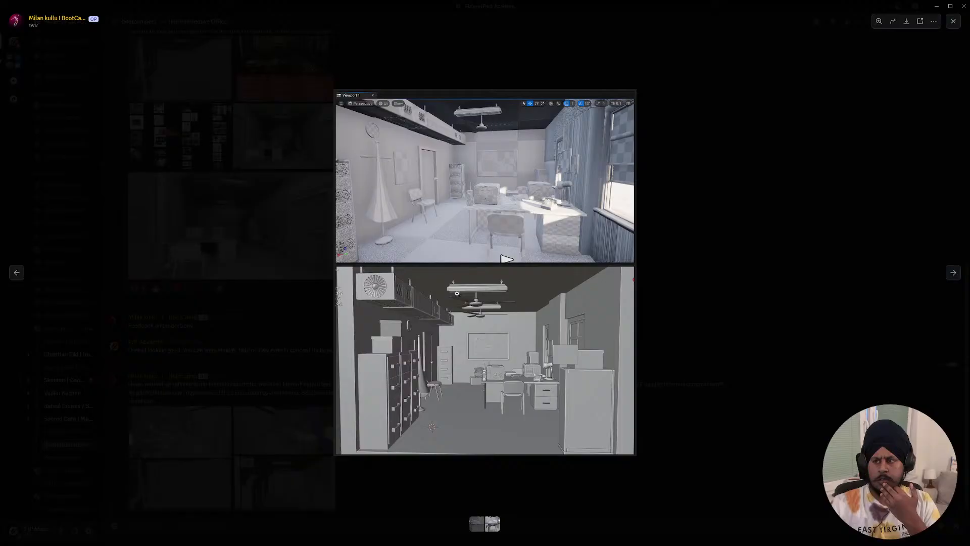
{"action": "left_click", "coordinate": [953, 272]}
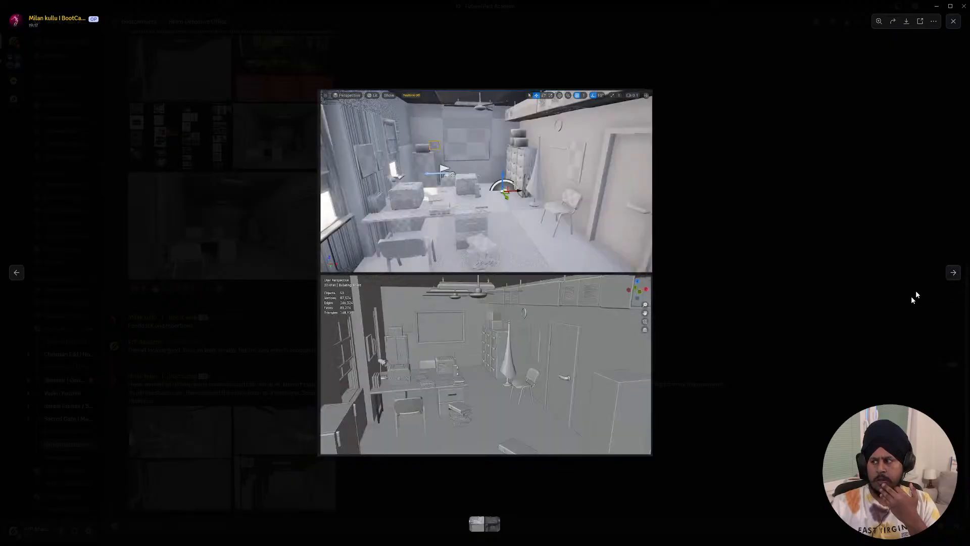
{"action": "left_click", "coordinate": [953, 273]}
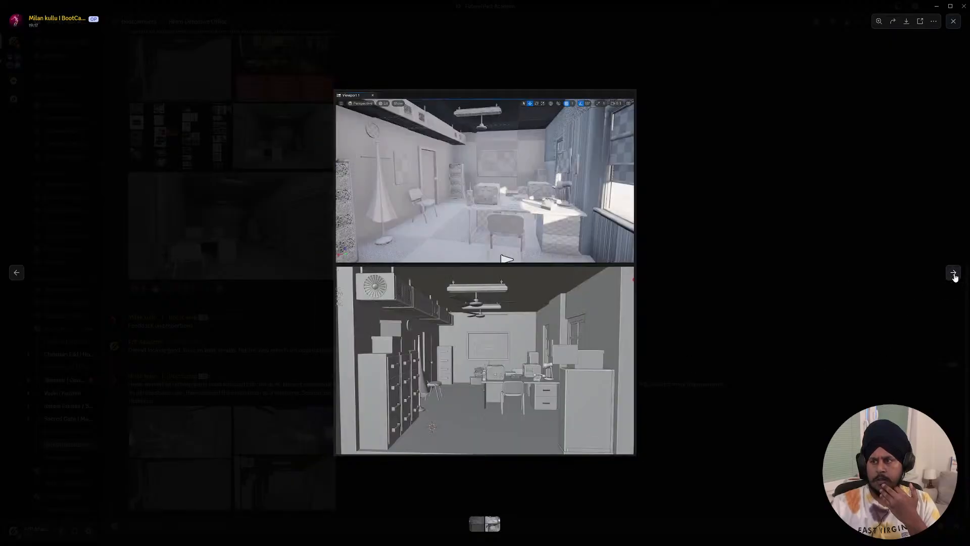
{"action": "left_click", "coordinate": [953, 274]}
{"action": "left_click", "coordinate": [954, 277]}
{"action": "left_click", "coordinate": [897, 286]}
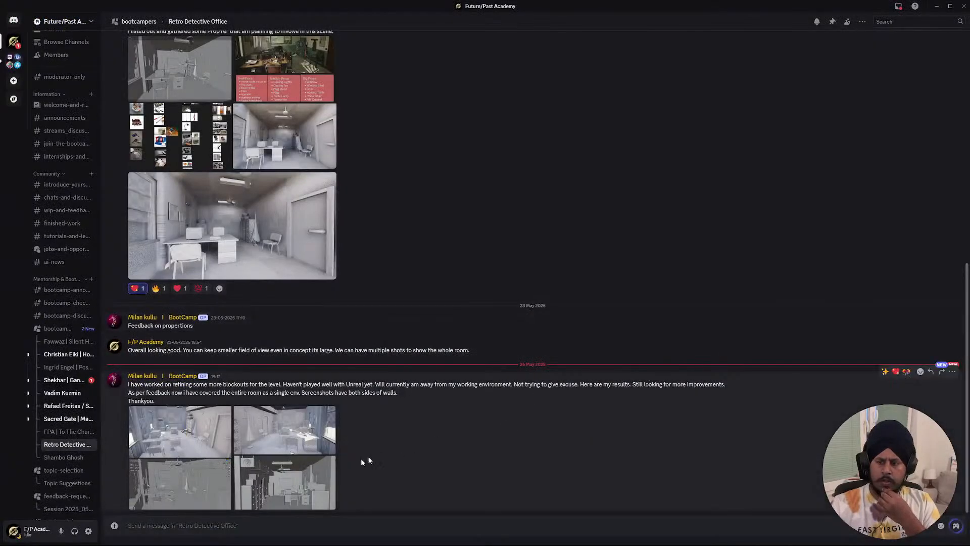
{"action": "left_click", "coordinate": [297, 457]}
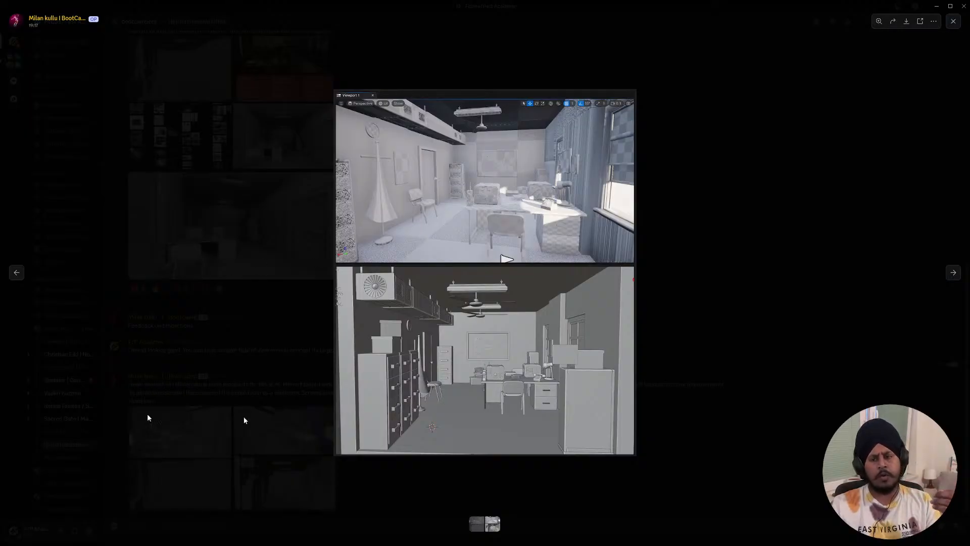
{"action": "left_click", "coordinate": [747, 292]}
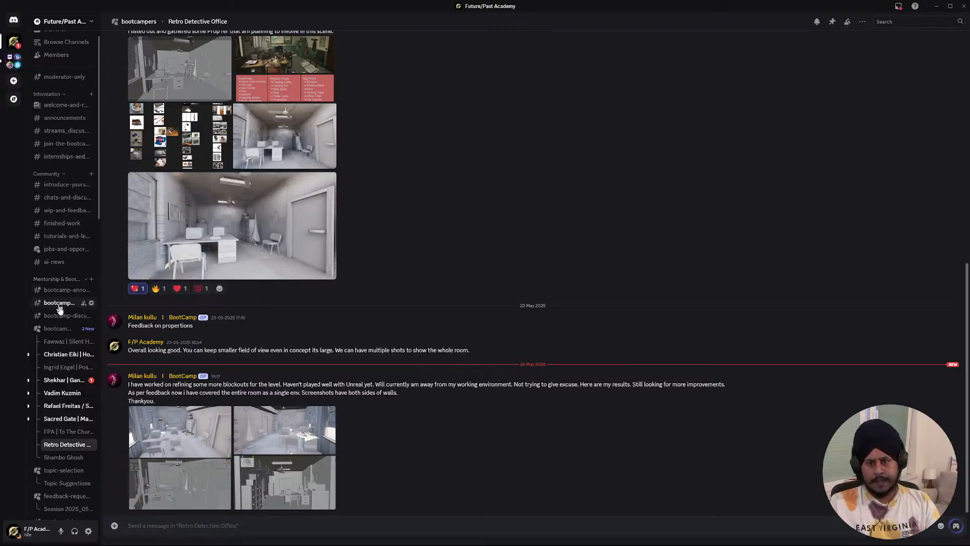
- Post "Continue with the scene. Try assigning textures and colors. Atleast tilable textures." as feedback in the Retro Detective Office thread
{"action": "left_click", "coordinate": [303, 518]}
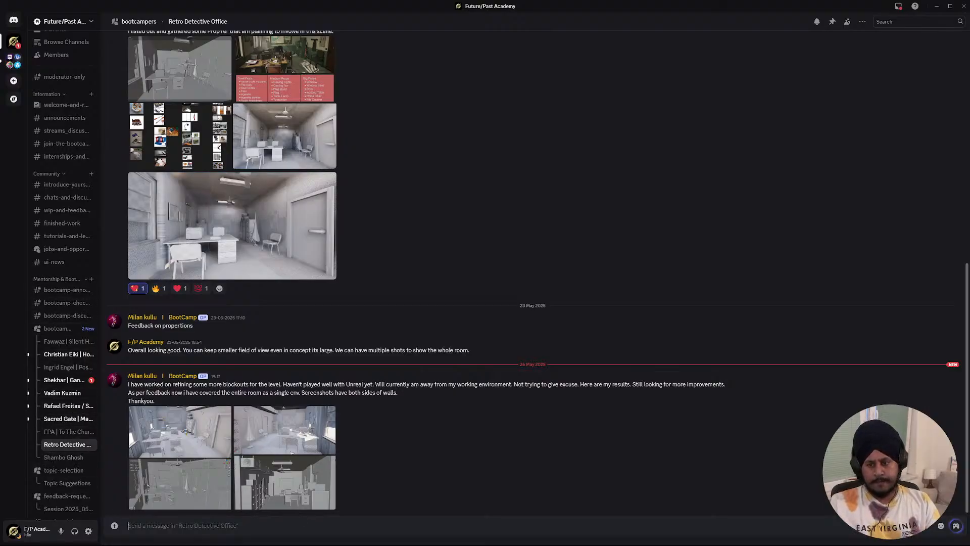
{"action": "type", "text": "Contin"}
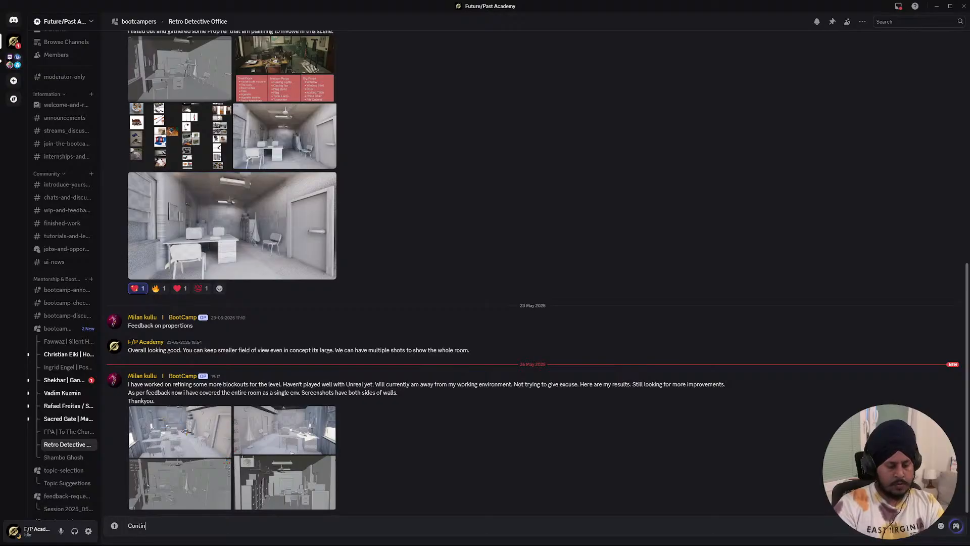
{"action": "type", "text": "ue with the"}
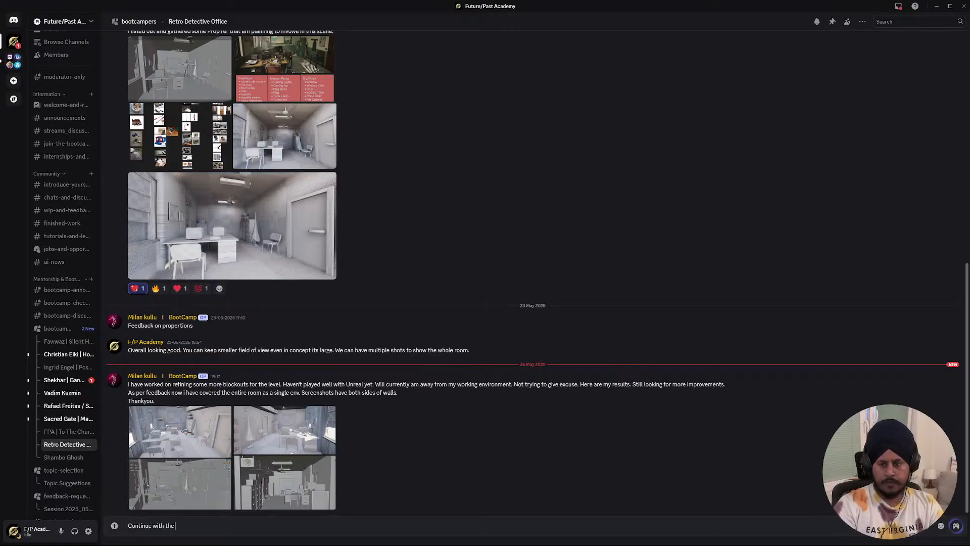
{"action": "type", "text": " scene"}
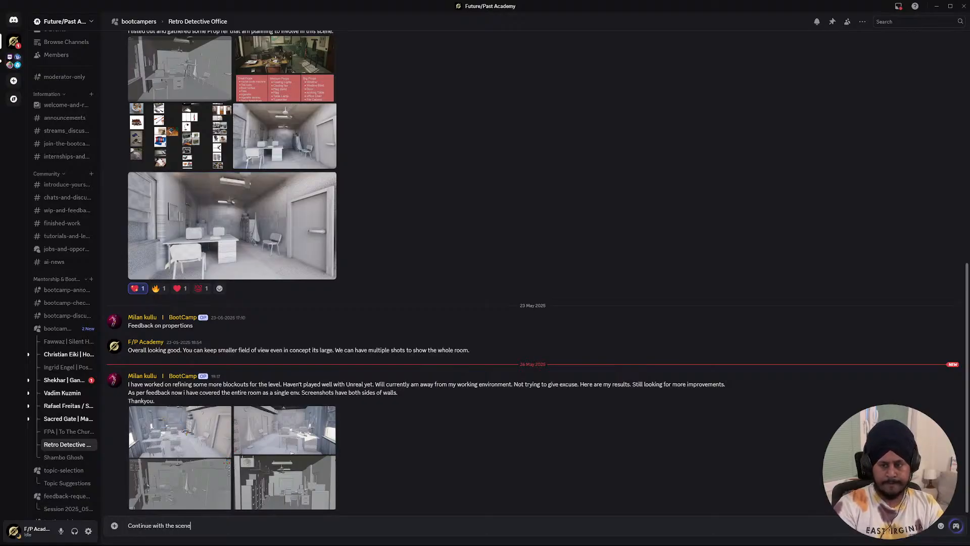
{"action": "type", "text": ". Try a"}
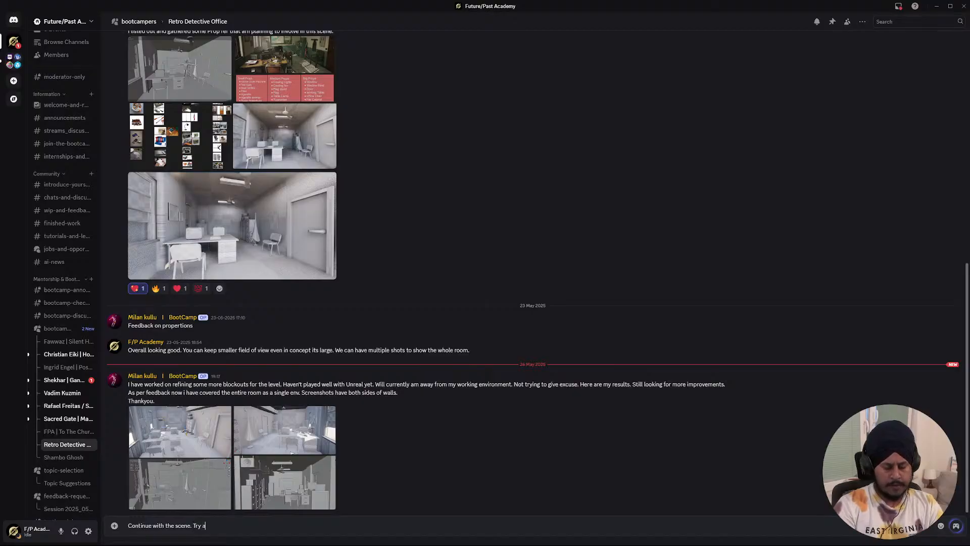
{"action": "type", "text": "ssigning te"}
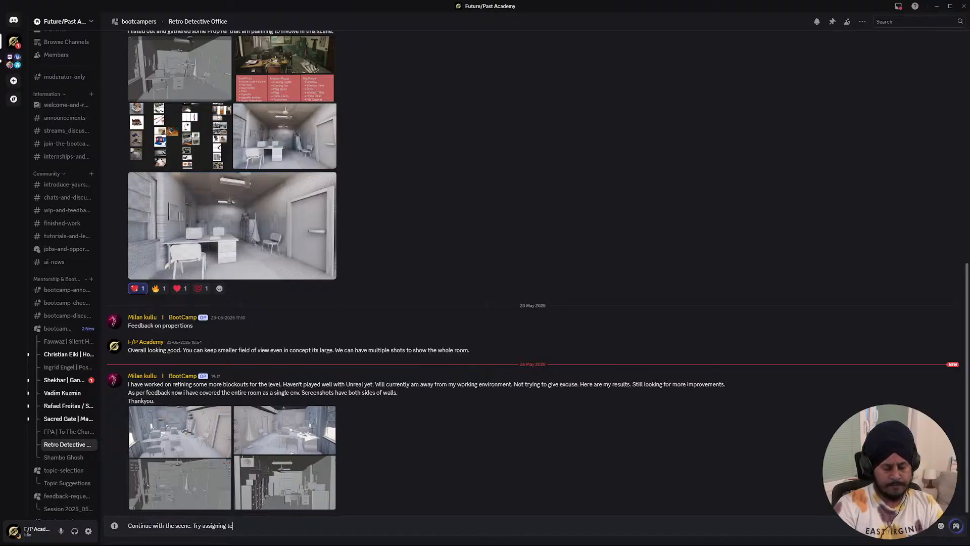
{"action": "type", "text": "xtures and colors"}
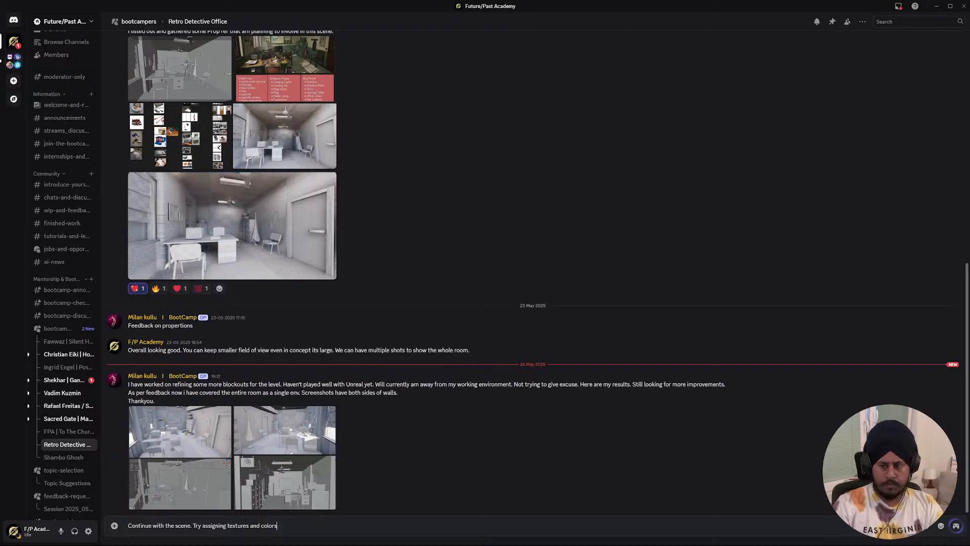
{"action": "type", "text": ". Atleas"}
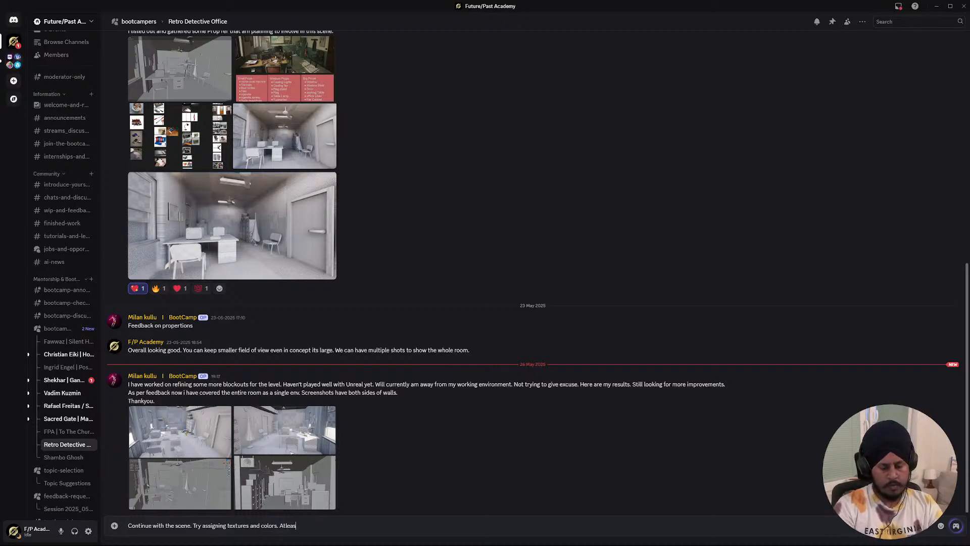
{"action": "type", "text": "t tilable tex"}
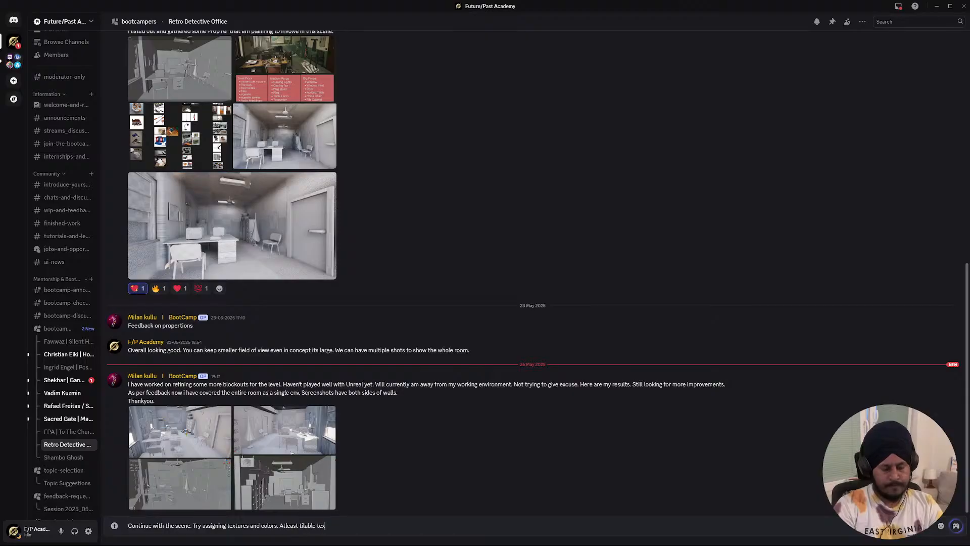
{"action": "type", "text": "tures."}
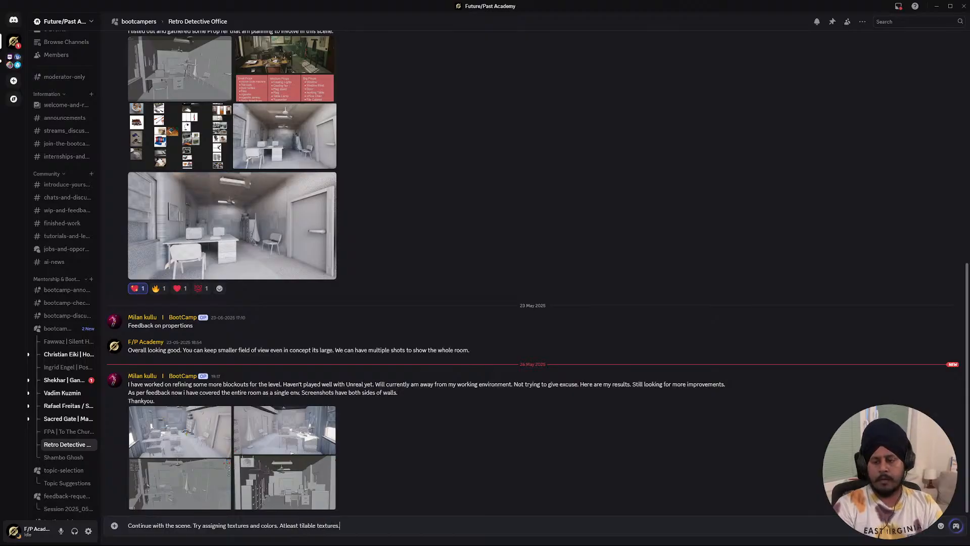
{"action": "key", "text": "Return"}
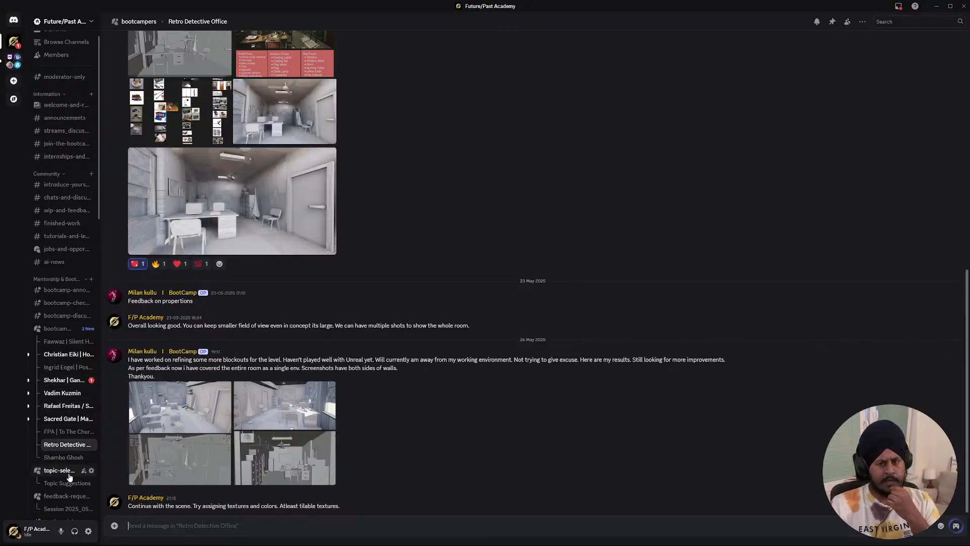
- Open the Solarpunk Shrine thread through its link in the "Session 2025_05_23 - Environment Blockout UE" feedback request post
{"action": "mouse_move", "coordinate": [51, 470]}
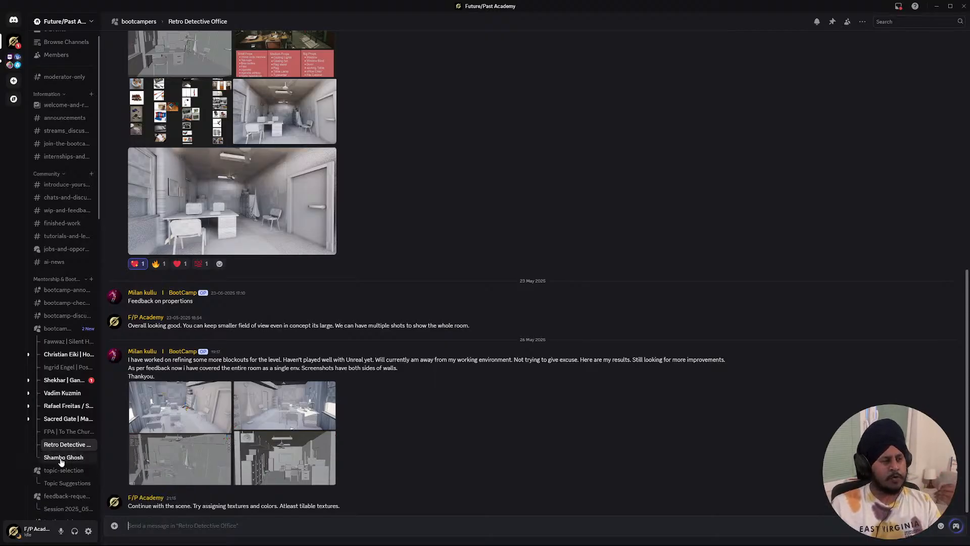
{"action": "mouse_move", "coordinate": [81, 478]}
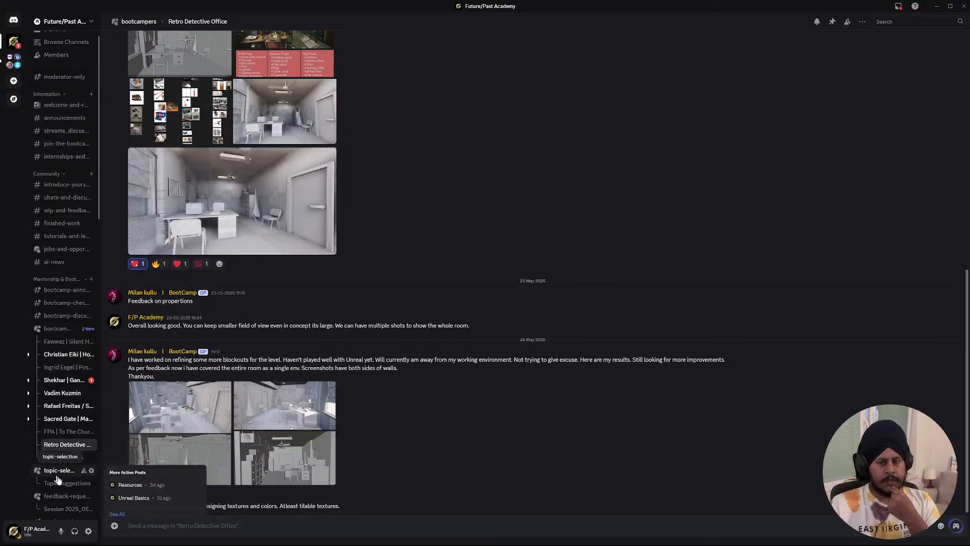
{"action": "left_click", "coordinate": [60, 509]}
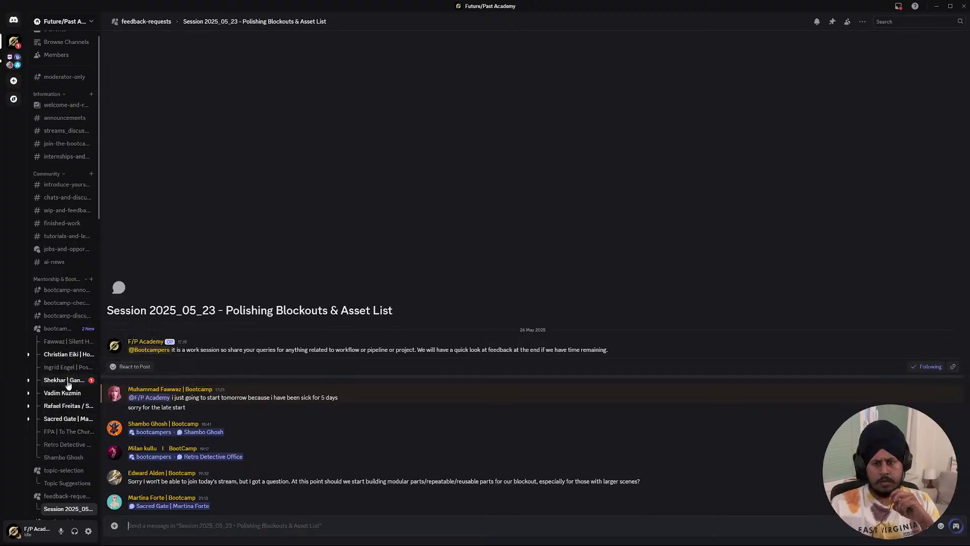
{"action": "left_click", "coordinate": [59, 329]}
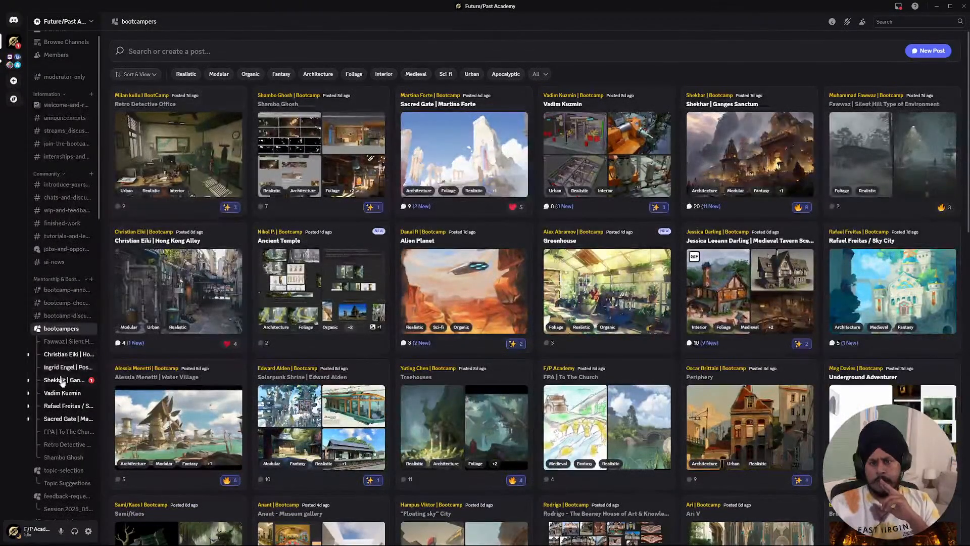
{"action": "left_click", "coordinate": [59, 496]}
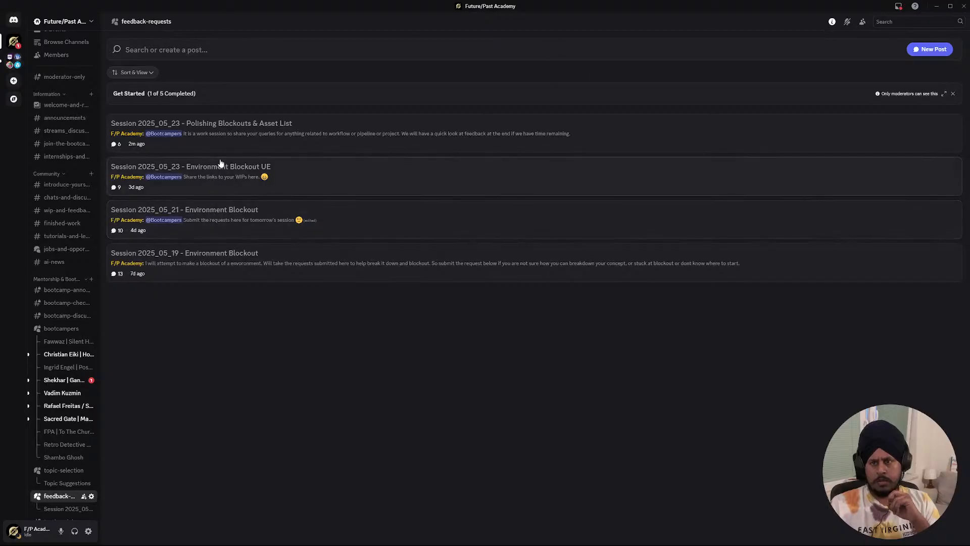
{"action": "left_click", "coordinate": [212, 181]}
{"action": "left_click", "coordinate": [625, 369]}
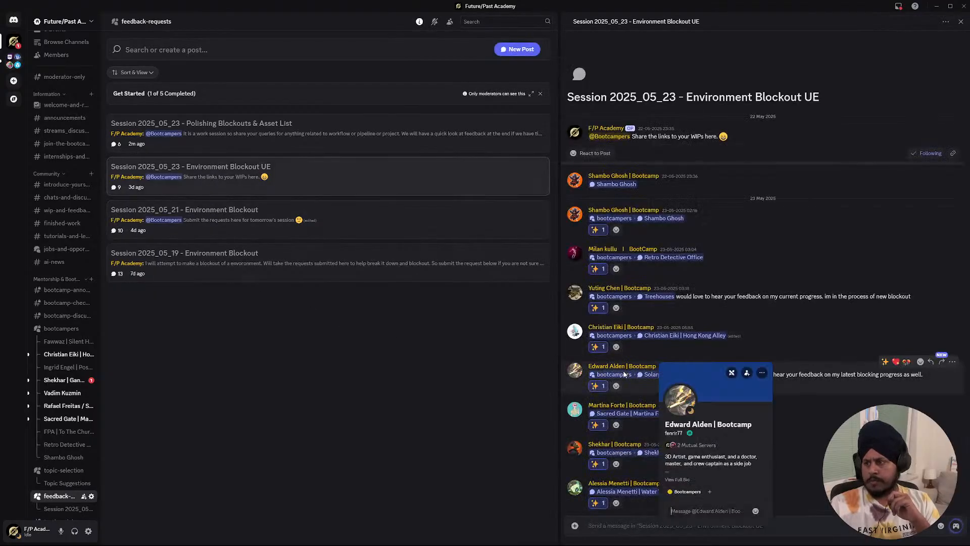
{"action": "left_click", "coordinate": [621, 375]}
{"action": "left_click", "coordinate": [618, 377]}
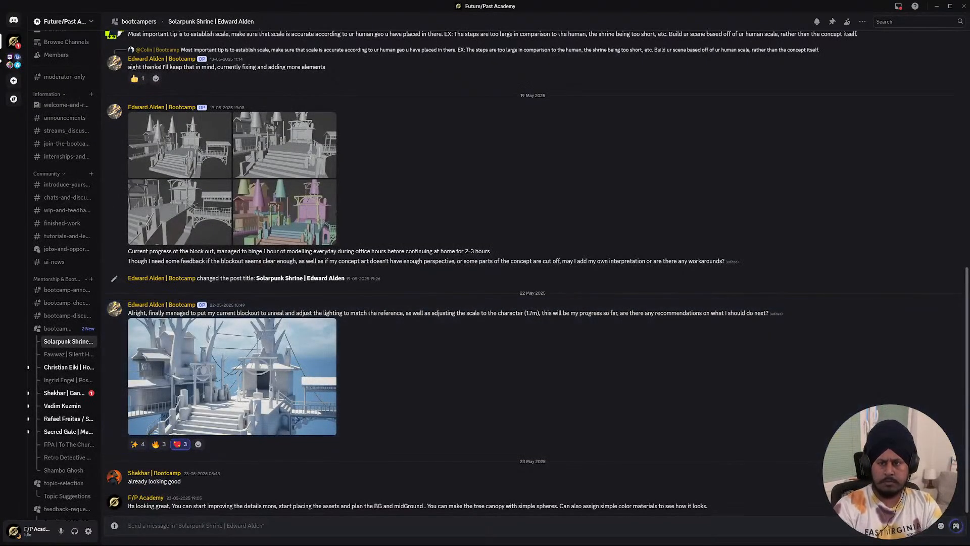
- Mention the thread's author and write: "Yes go ahead with modular parts and break aprat the blok meshes which we can duplicate and reuse."
{"action": "type", "text": "@e"}
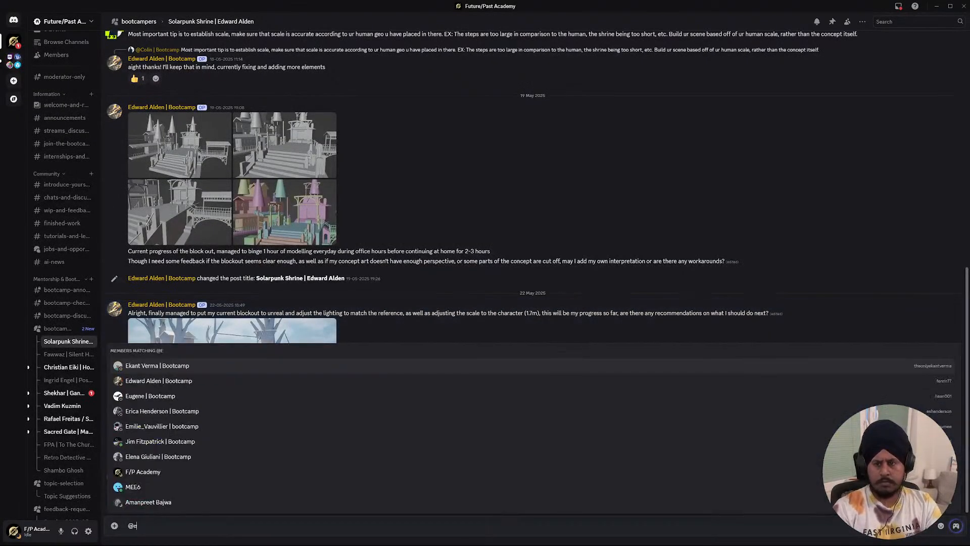
{"action": "key", "text": "Down"}
{"action": "key", "text": "Return"}
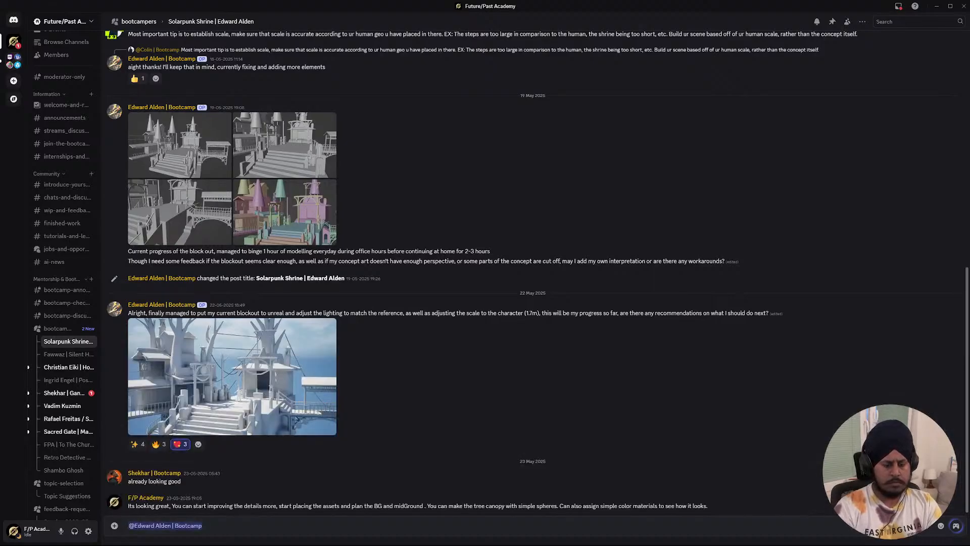
{"action": "type", "text": "Yes go ah"}
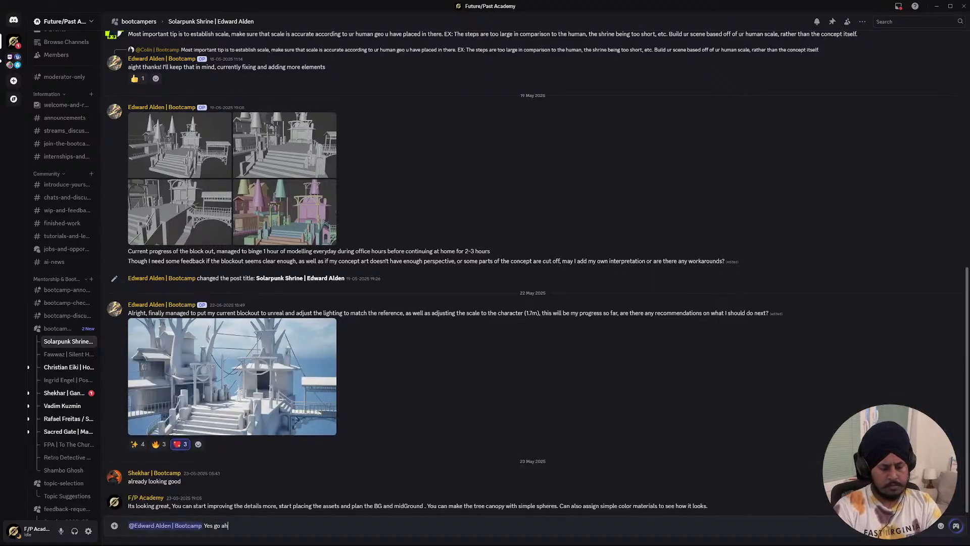
{"action": "type", "text": "ead with m"}
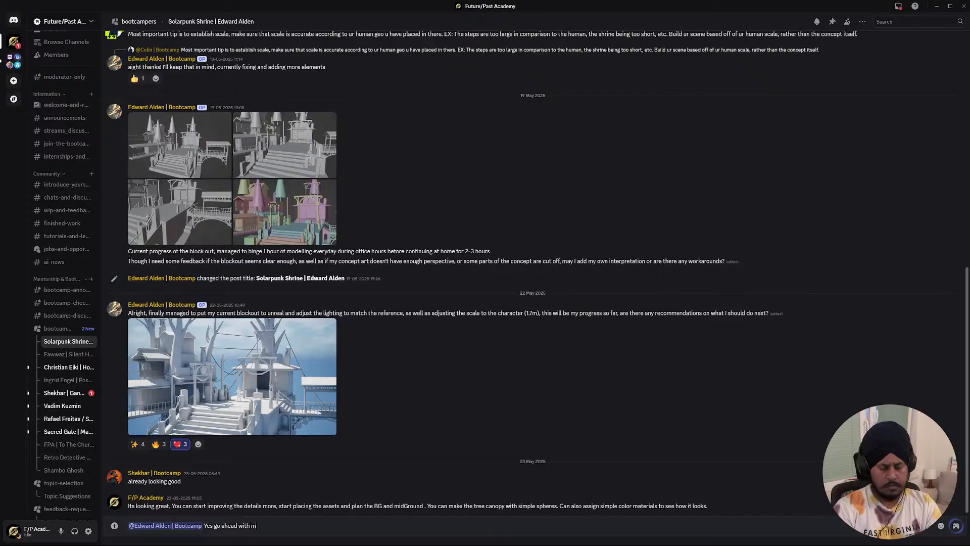
{"action": "type", "text": "odular parts"}
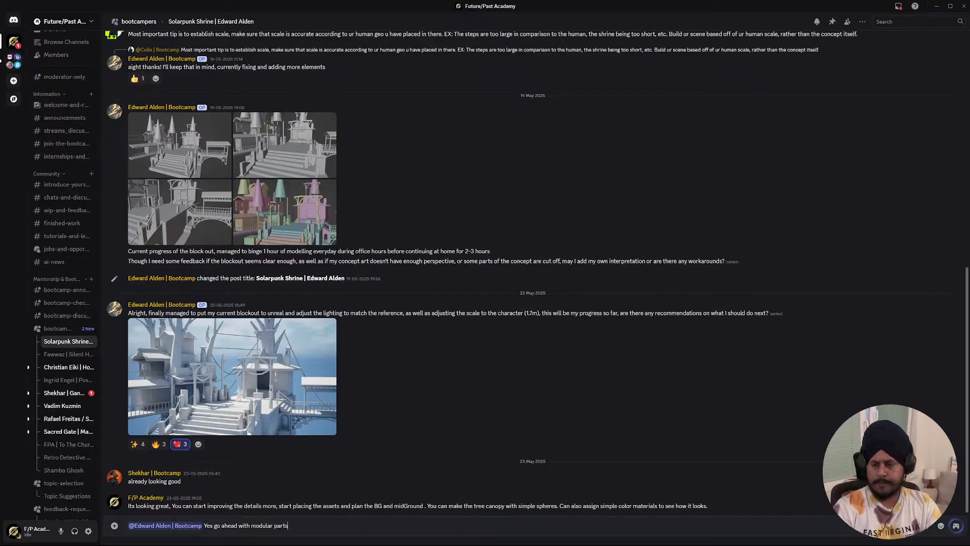
{"action": "type", "text": " and brea"}
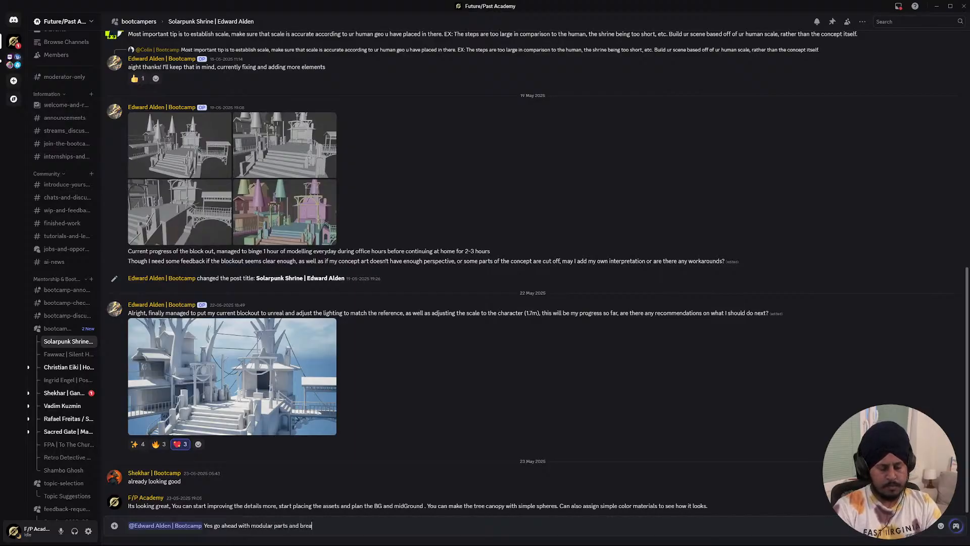
{"action": "type", "text": "k"}
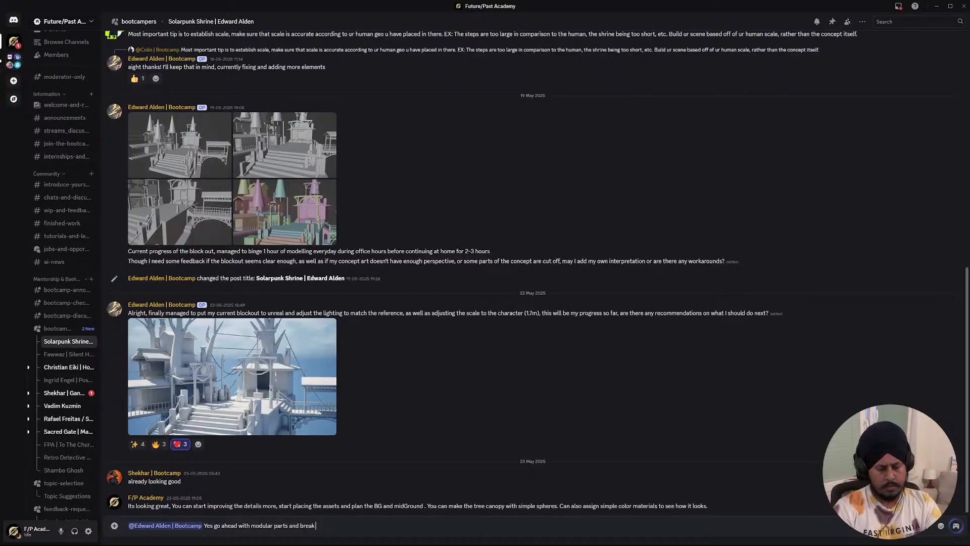
{"action": "type", "text": " aprat the b"}
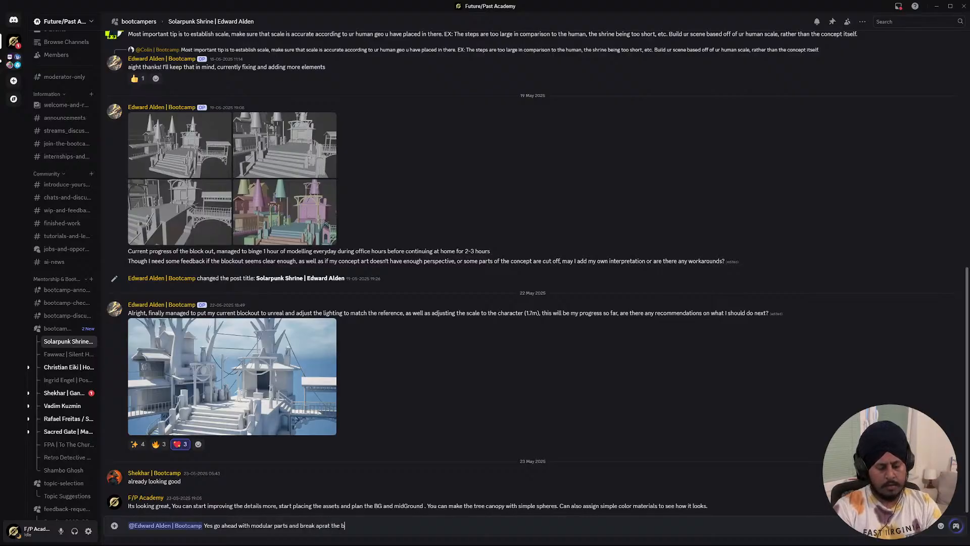
{"action": "type", "text": "lok meshed"}
{"action": "type", "text": " whi"}
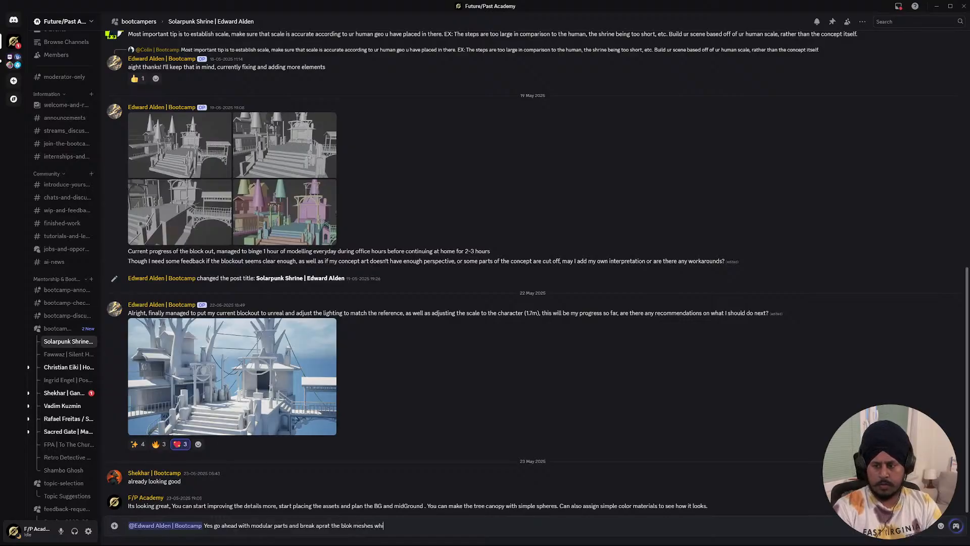
{"action": "type", "text": "ch we can d"}
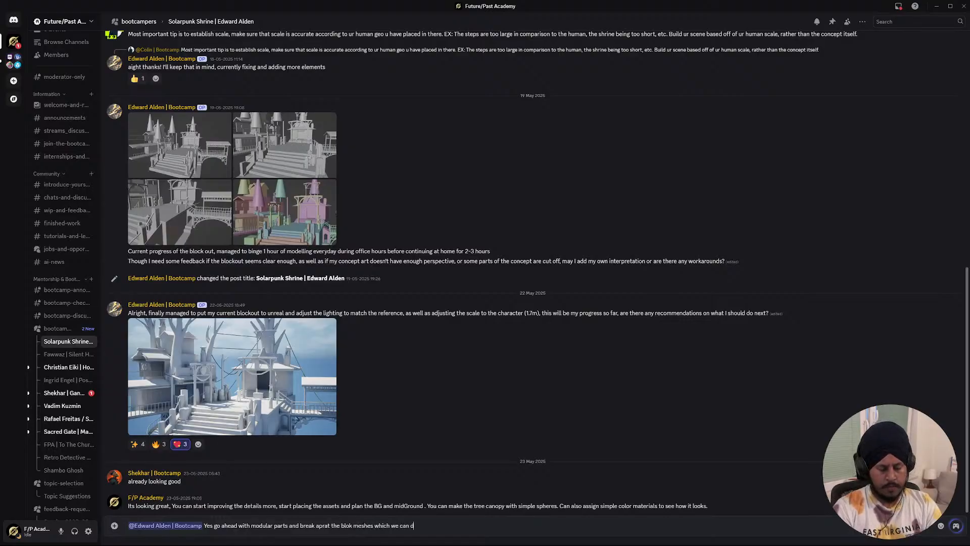
{"action": "type", "text": "uplicate an"}
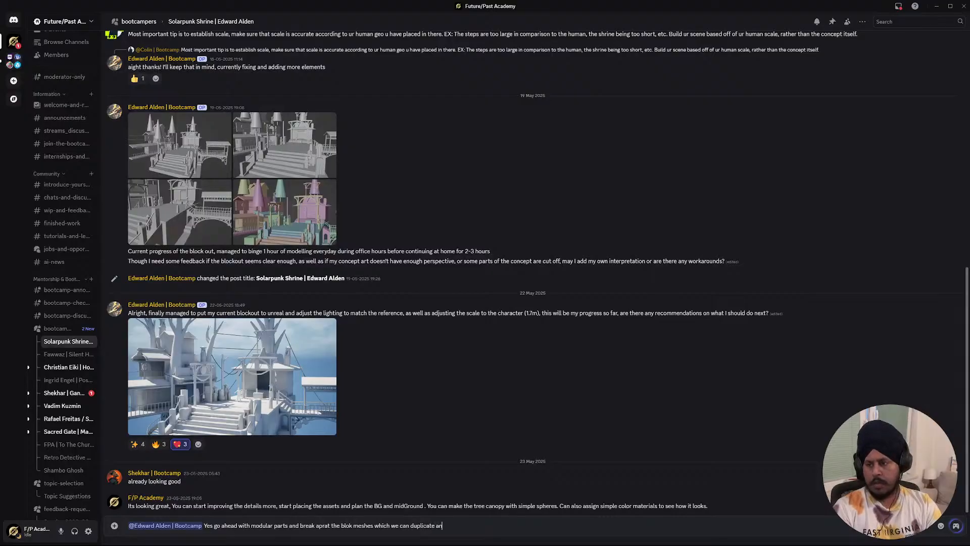
{"action": "type", "text": "d reuse"}
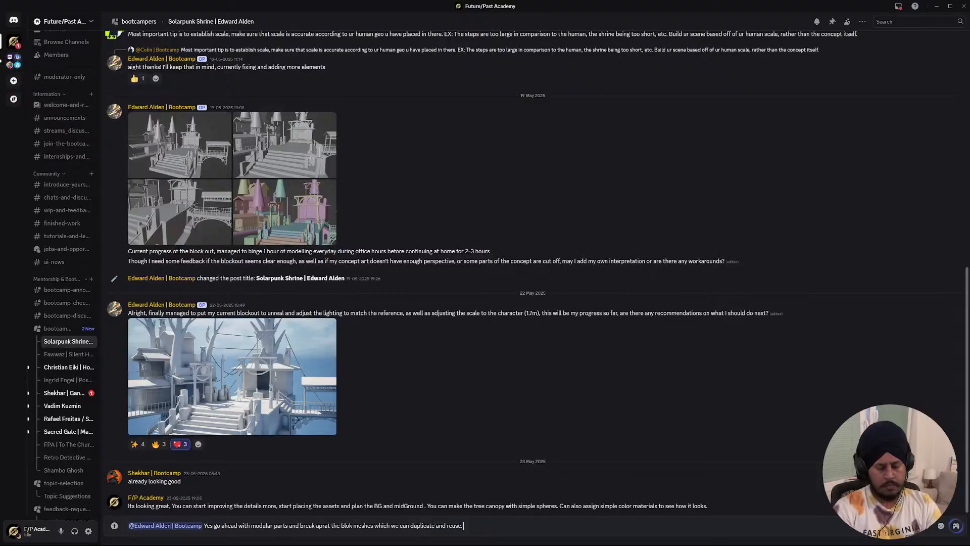
{"action": "type", "text": ". "}
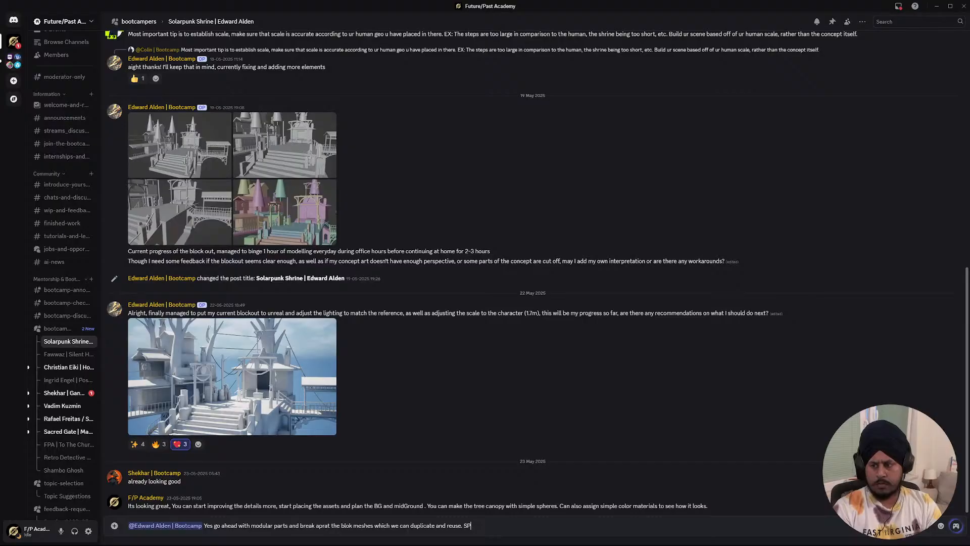
- Add "So at this stage have a rough idea of all the assets and meshes we need for the scene." and send the message
{"action": "type", "text": "So at thi"}
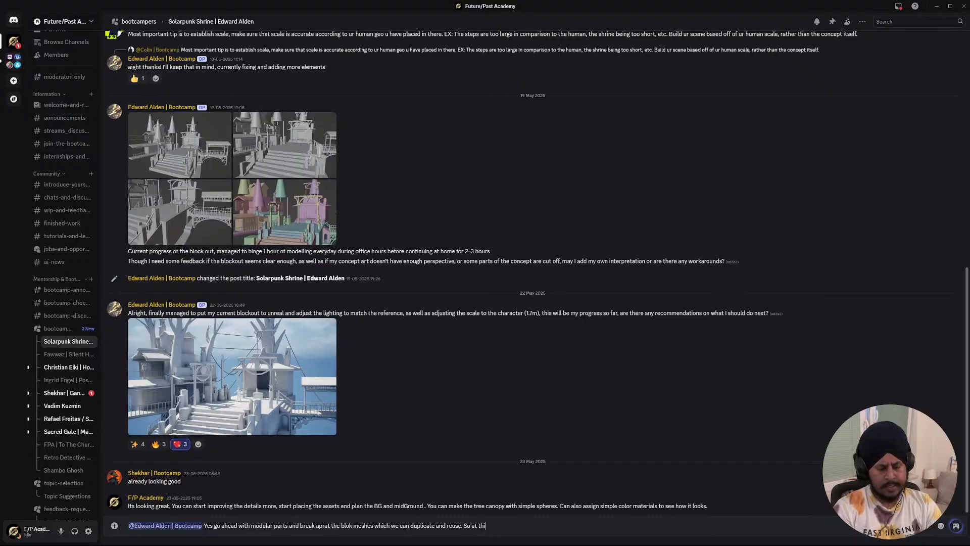
{"action": "type", "text": "s stage have"}
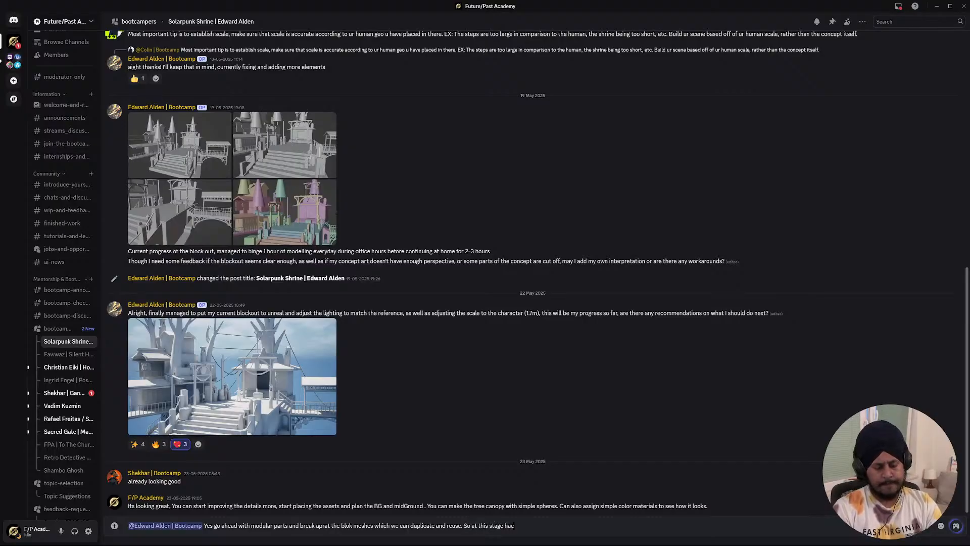
{"action": "type", "text": " a"}
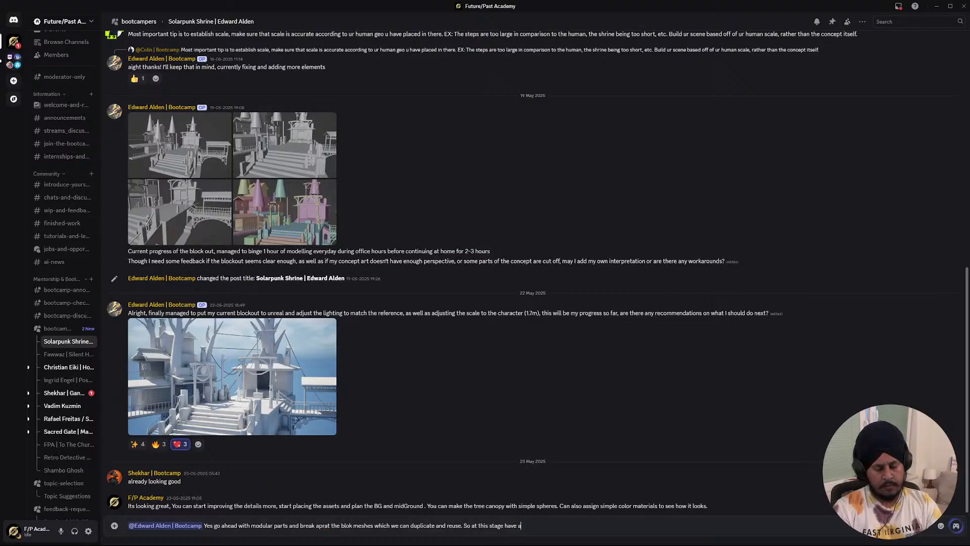
{"action": "type", "text": " rough "}
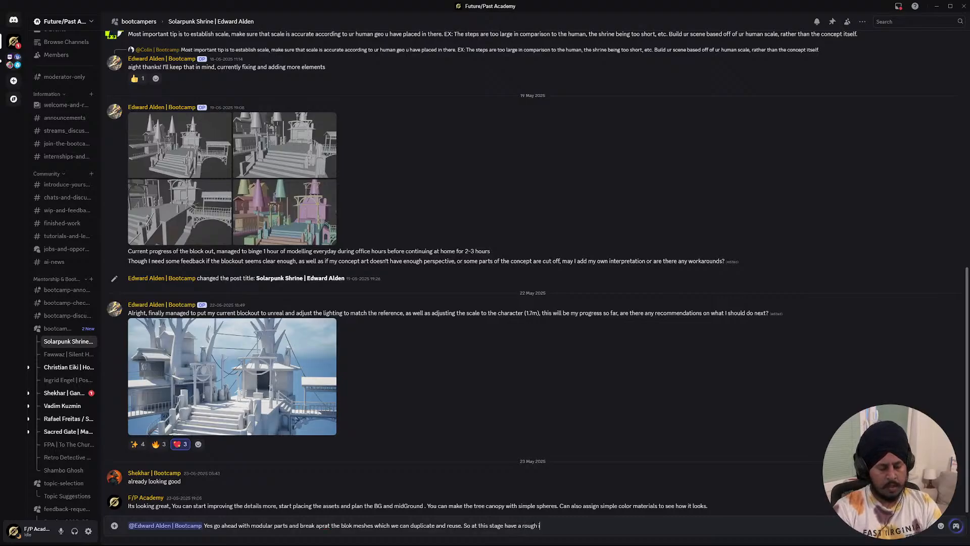
{"action": "type", "text": "idea of"}
{"action": "type", "text": "l h"}
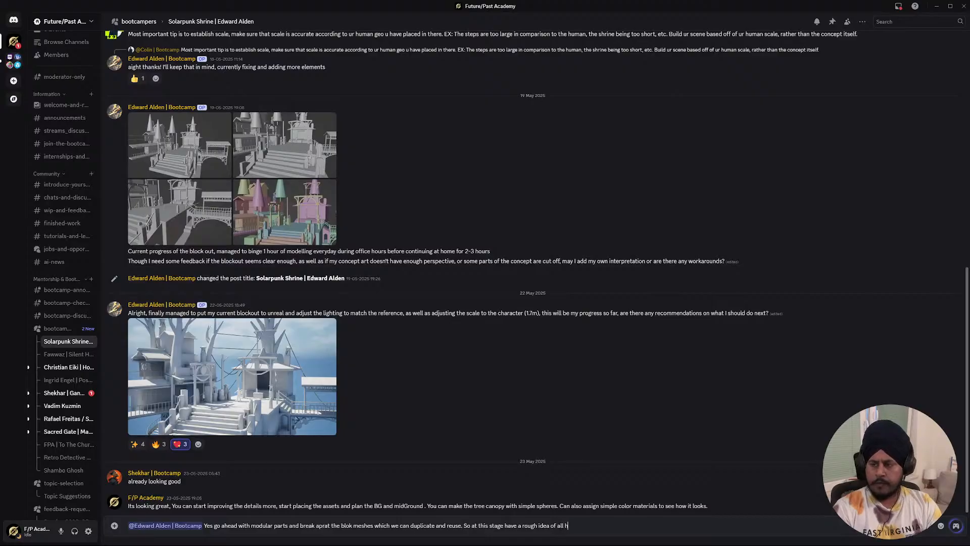
{"action": "type", "text": "he"}
{"action": "type", "text": " as"}
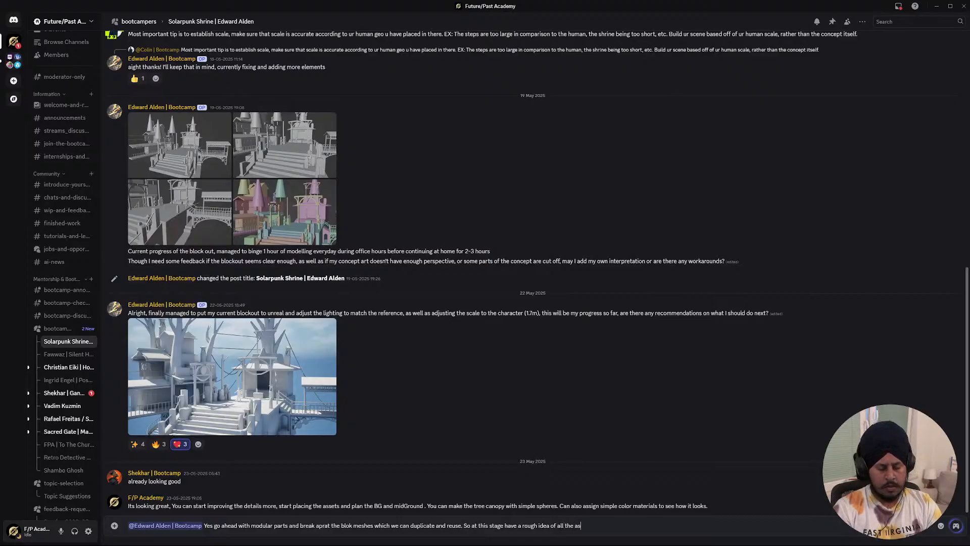
{"action": "type", "text": "sets and meshed"}
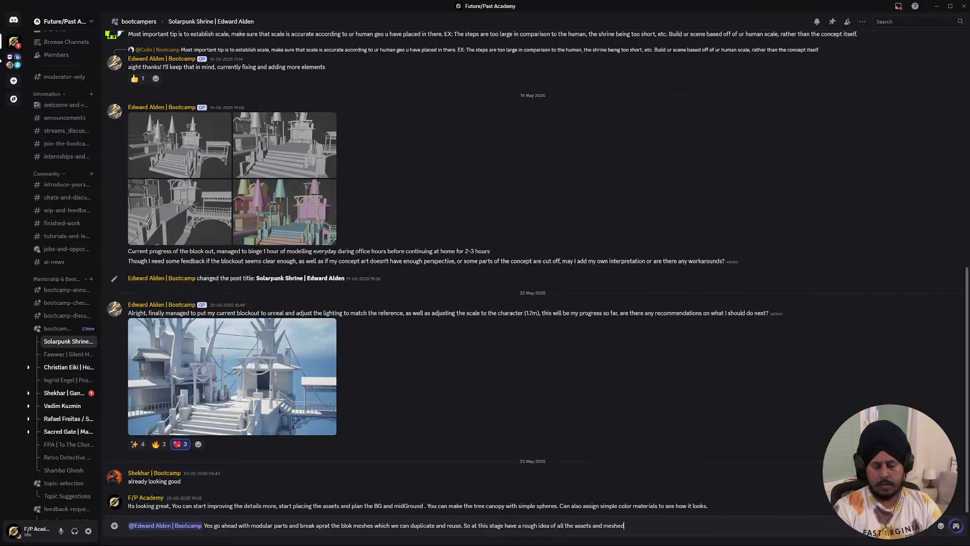
{"action": "key", "text": "BackSpace"}
{"action": "type", "text": "s we need "}
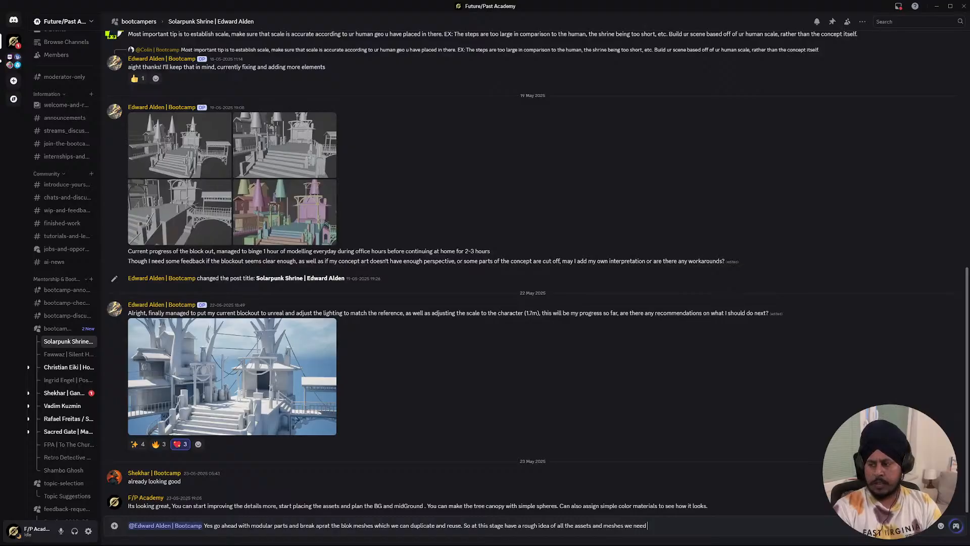
{"action": "type", "text": "for the s"}
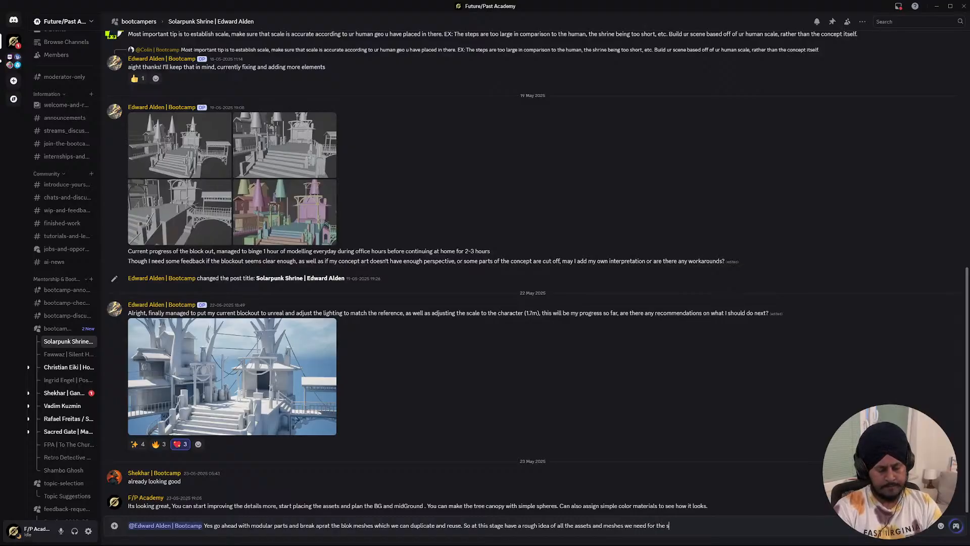
{"action": "type", "text": "cene."}
{"action": "key", "text": "Return"}
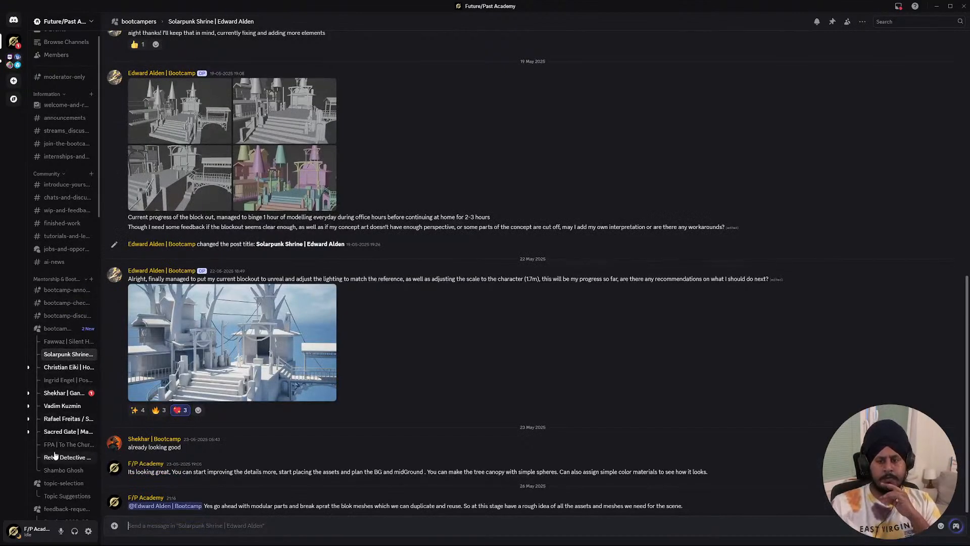
- Open the Sacred Gate thread from the Polishing Blockouts & Asset List session post and examine its newest blockout, reference board and marked-up concept at full size
{"action": "scroll", "coordinate": [65, 497], "scroll_direction": "down", "scroll_amount": 1}
{"action": "left_click", "coordinate": [68, 484]}
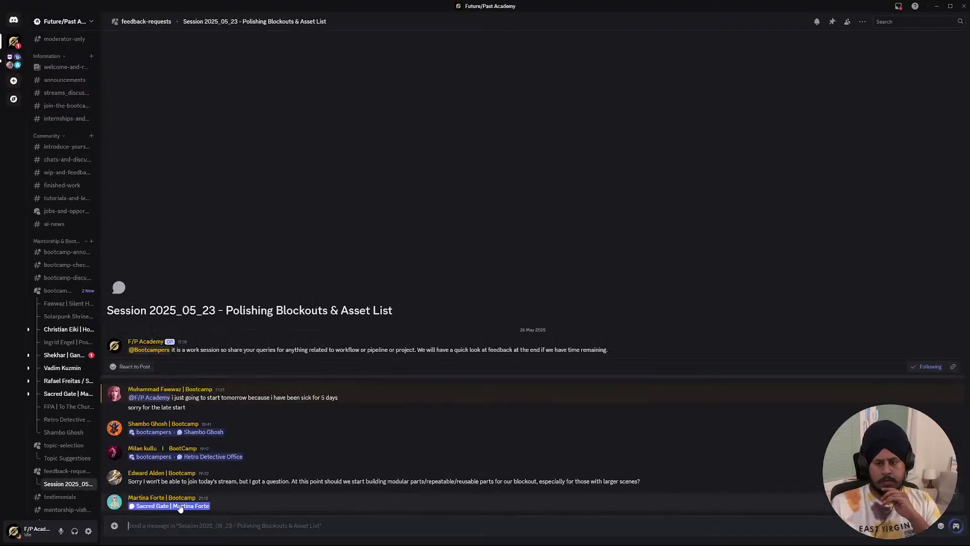
{"action": "left_click", "coordinate": [180, 506]}
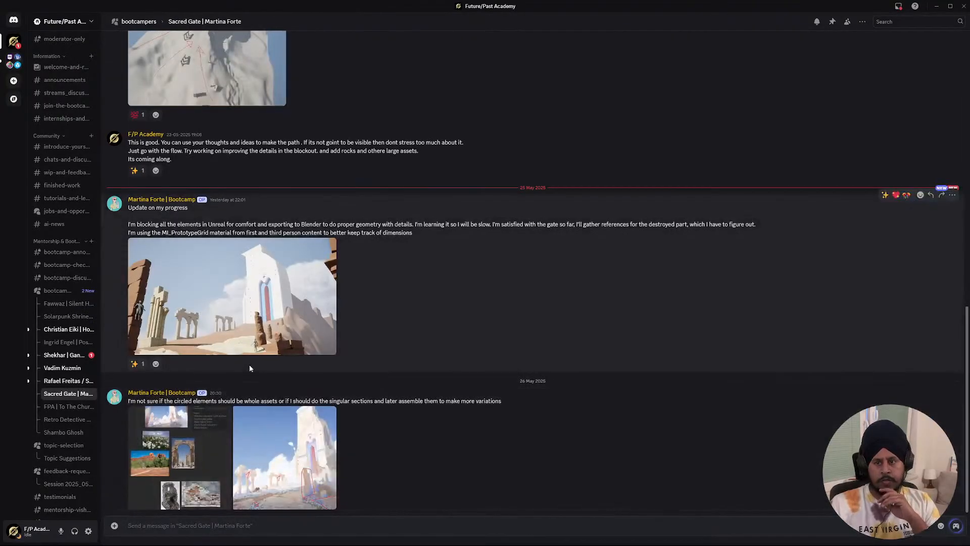
{"action": "left_click", "coordinate": [254, 306]}
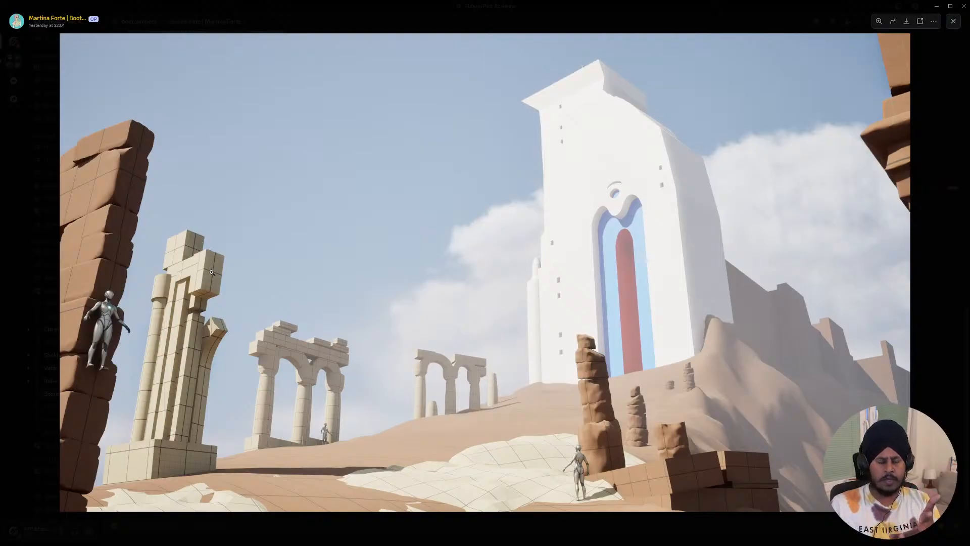
{"action": "left_click", "coordinate": [953, 221]}
{"action": "left_click", "coordinate": [158, 453]}
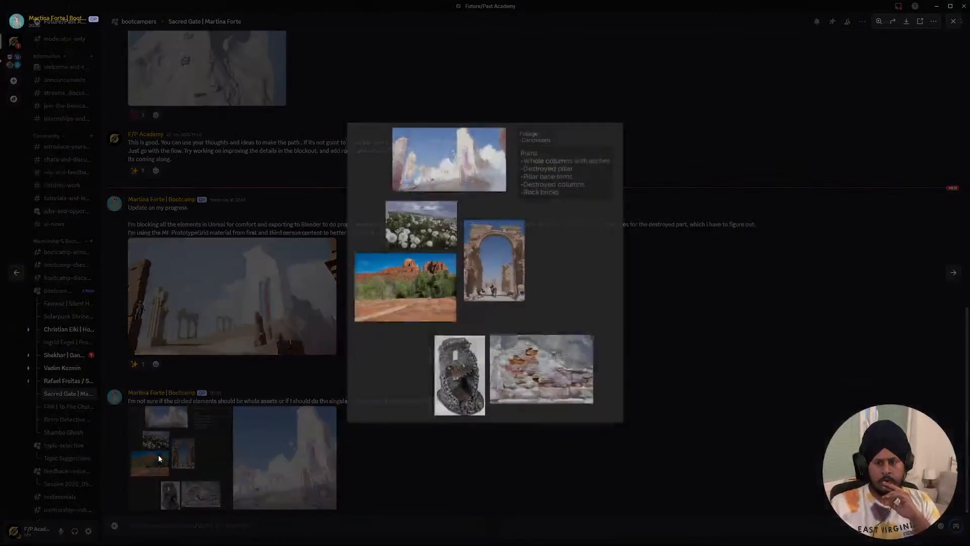
{"action": "left_click", "coordinate": [549, 501]}
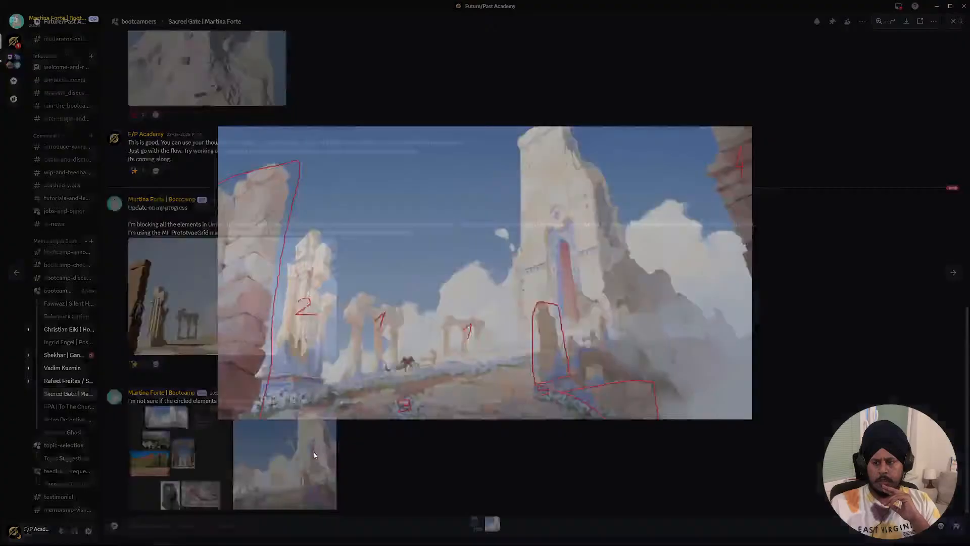
- Examine the marked-up concept at full size and review the earlier blockout posts and replies in the Sacred Gate thread
{"action": "left_click", "coordinate": [331, 457]}
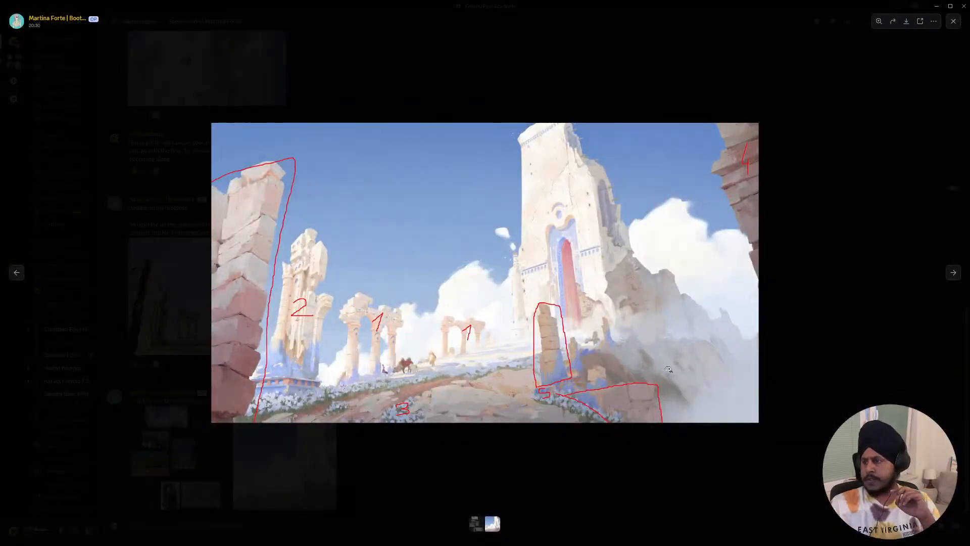
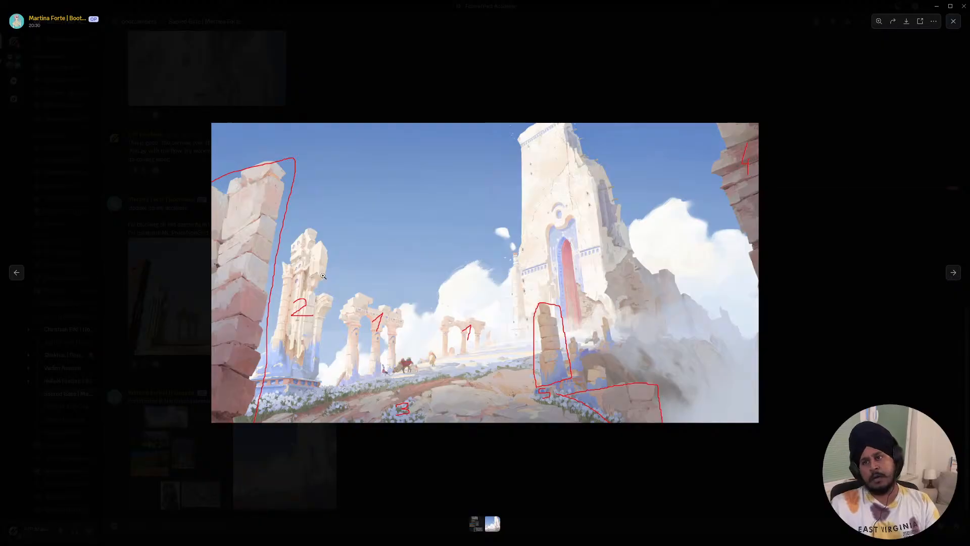
{"action": "left_click", "coordinate": [474, 458]}
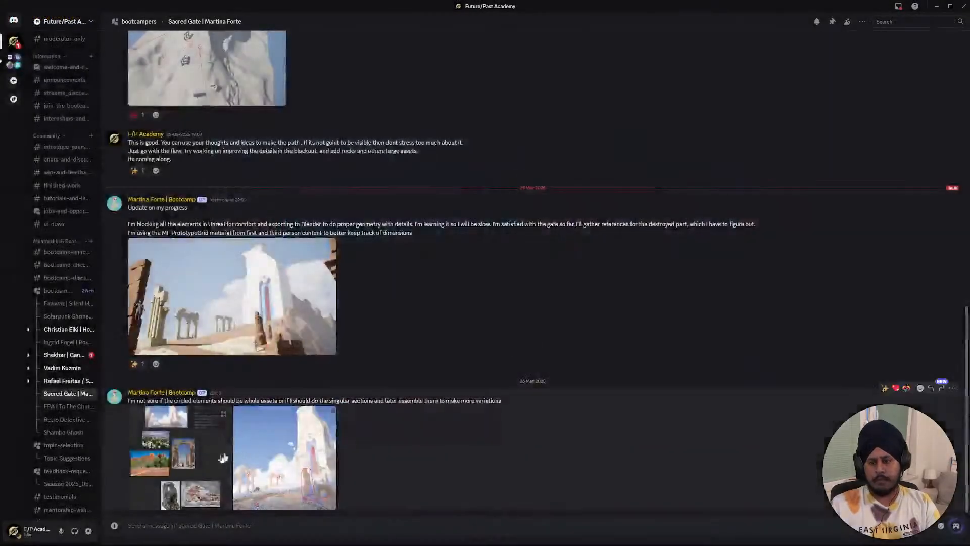
{"action": "scroll", "coordinate": [210, 427], "scroll_direction": "up", "scroll_amount": 10}
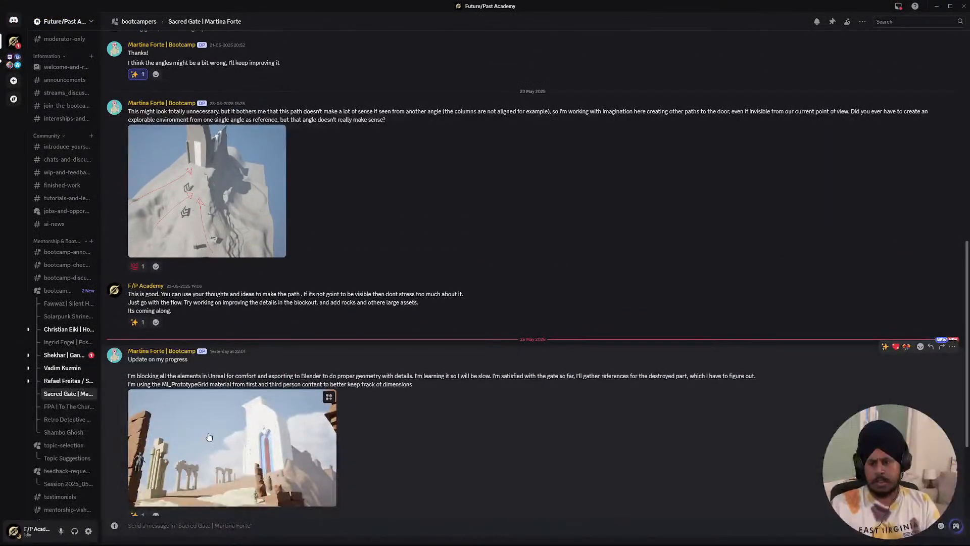
{"action": "scroll", "coordinate": [221, 267], "scroll_direction": "up", "scroll_amount": 3}
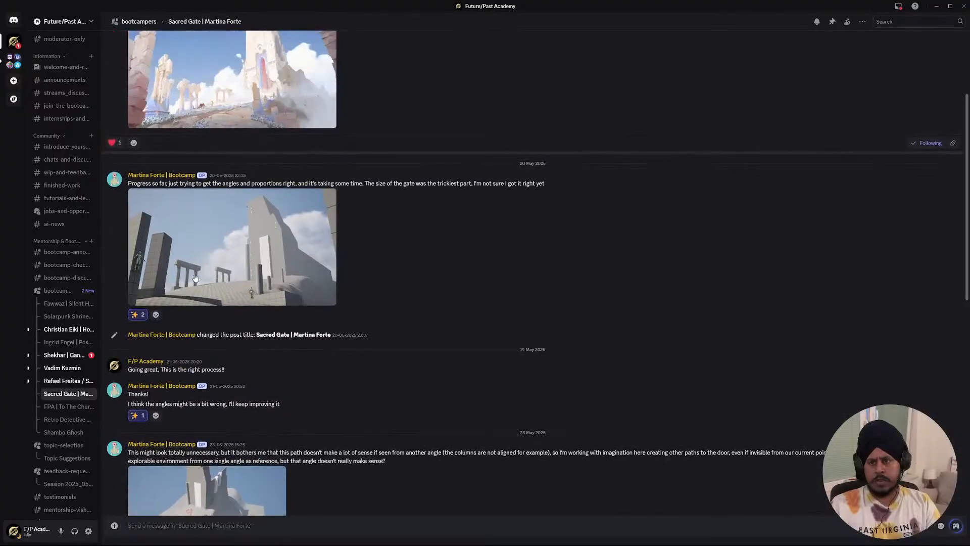
{"action": "scroll", "coordinate": [221, 267], "scroll_direction": "up", "scroll_amount": 3}
{"action": "scroll", "coordinate": [217, 267], "scroll_direction": "down", "scroll_amount": 15}
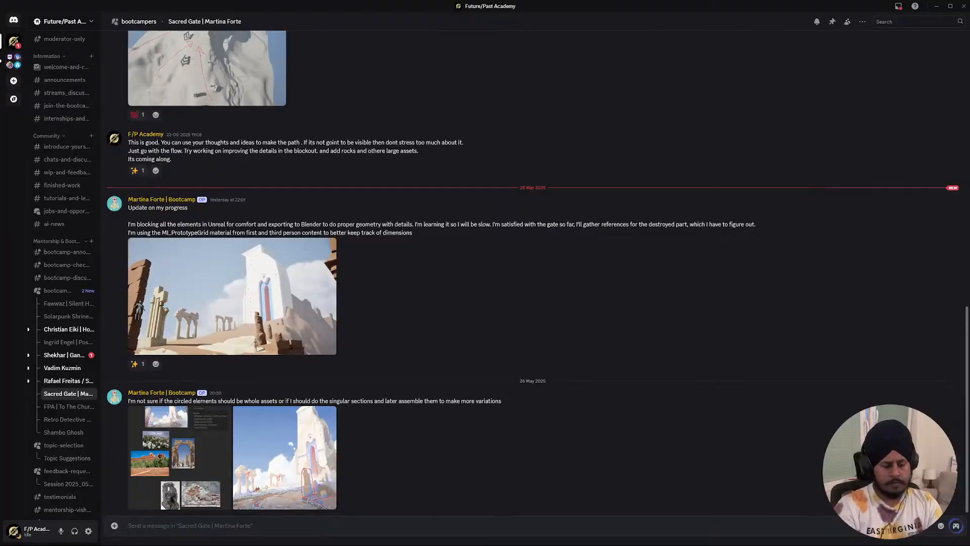
- Begin a reply in the Sacred Gate thread with "You can go as small as you can in the elements."
{"action": "type", "text": "You can use"}
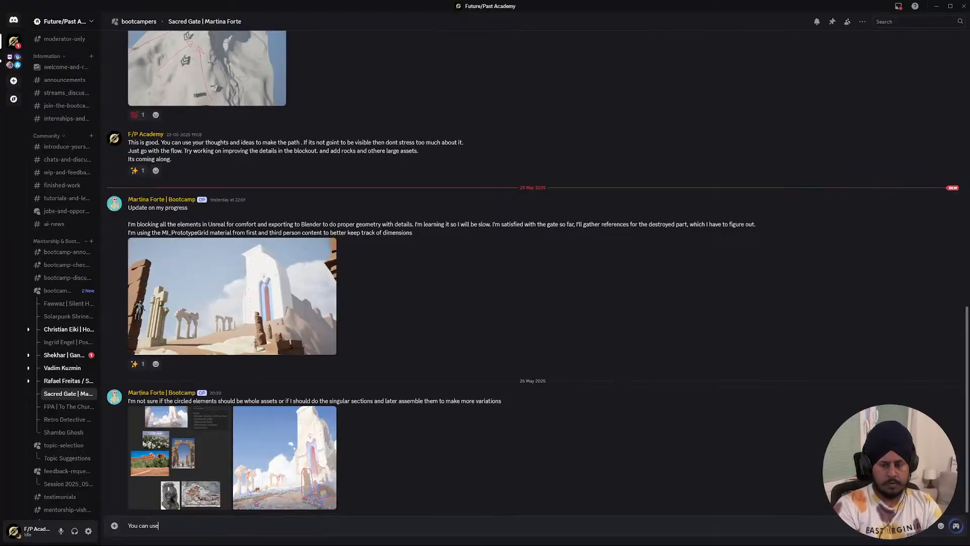
{"action": "type", "text": " small"}
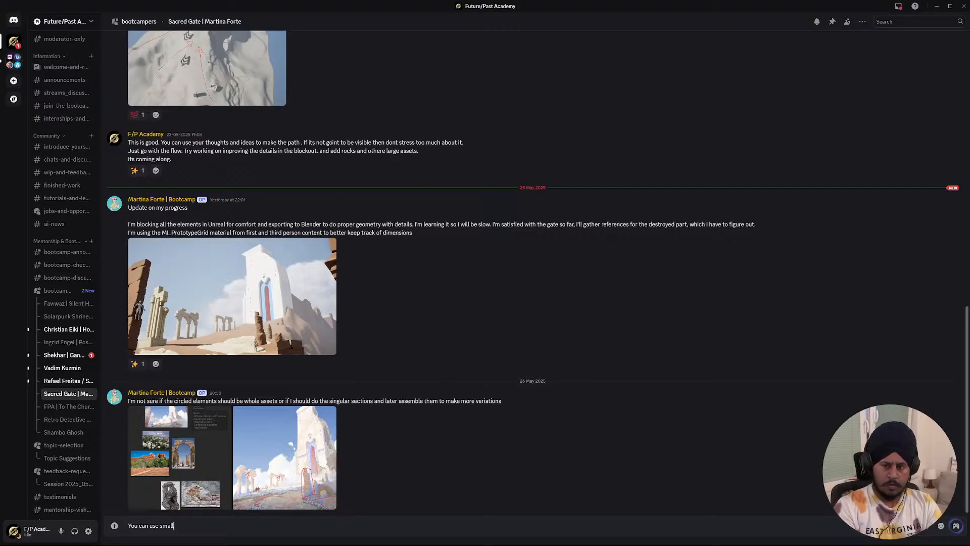
{"action": "key", "text": "BackSpace"}
{"action": "key", "text": "BackSpace"}
{"action": "key", "text": "BackSpace"}
{"action": "key", "text": "BackSpace"}
{"action": "key", "text": "BackSpace"}
{"action": "key", "text": "BackSpace"}
{"action": "key", "text": "BackSpace"}
{"action": "key", "text": "BackSpace"}
{"action": "key", "text": "BackSpace"}
{"action": "type", "text": "f"}
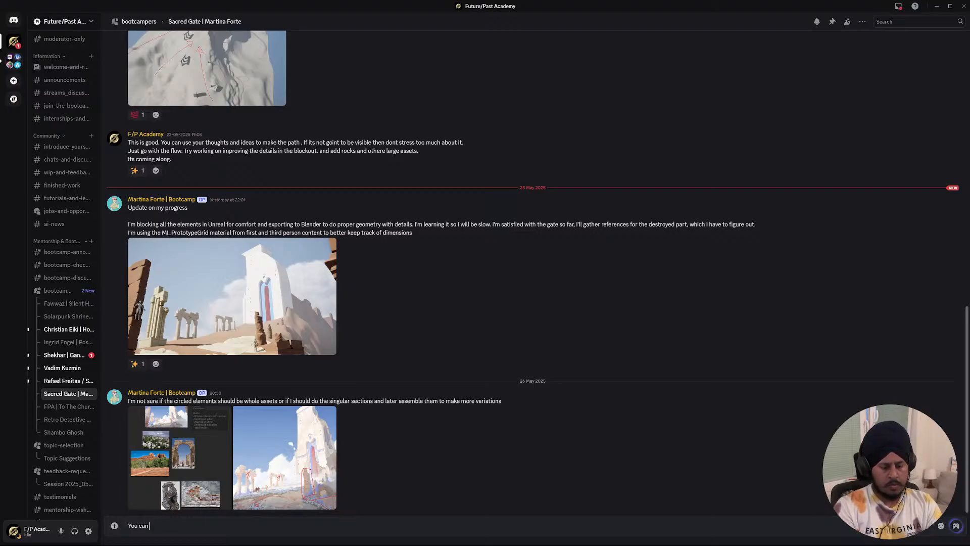
{"action": "type", "text": "go as small "}
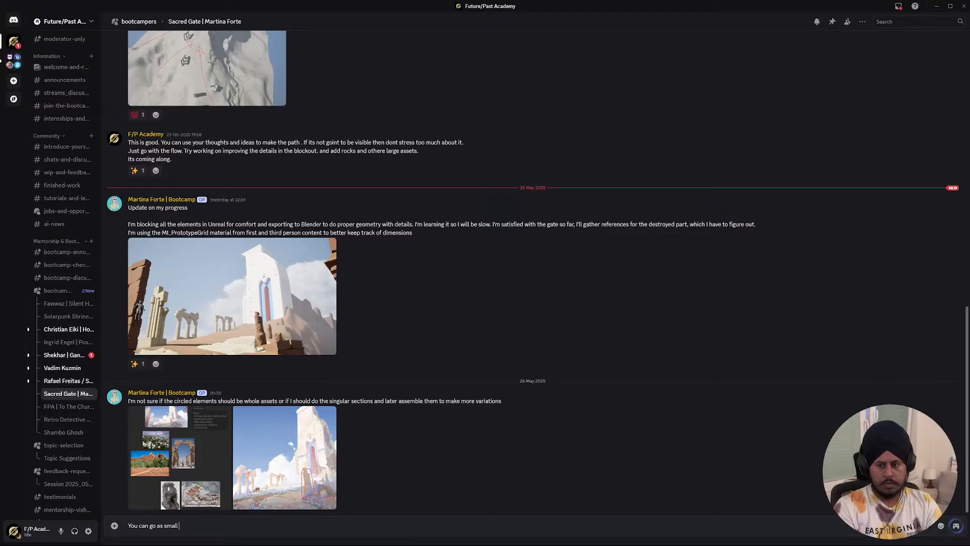
{"action": "type", "text": "as"}
{"action": "type", "text": " you c"}
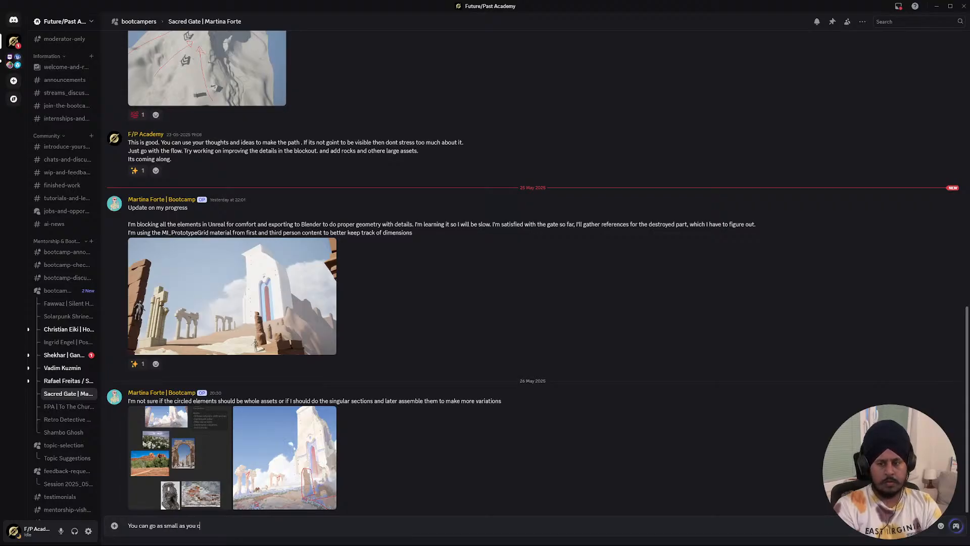
{"action": "type", "text": "an in"}
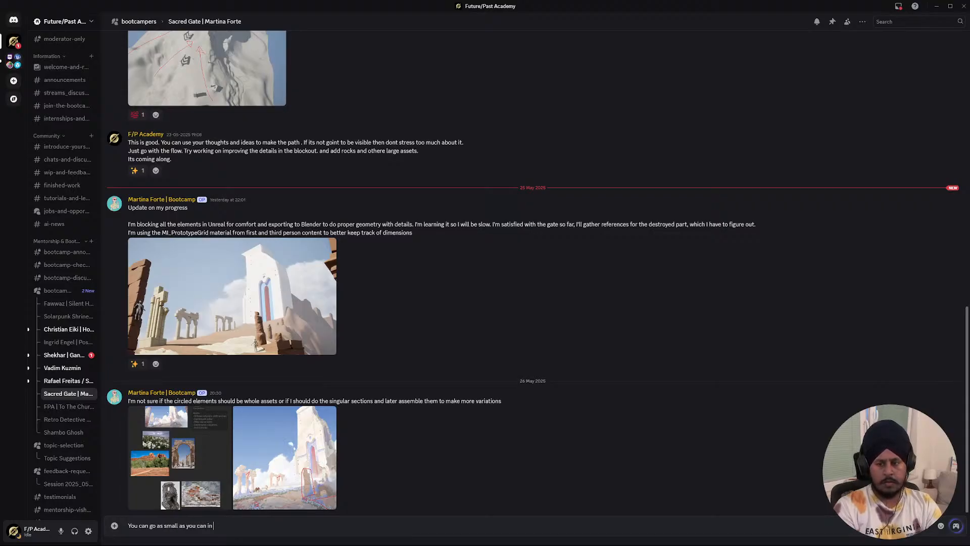
{"action": "type", "text": " the elem"}
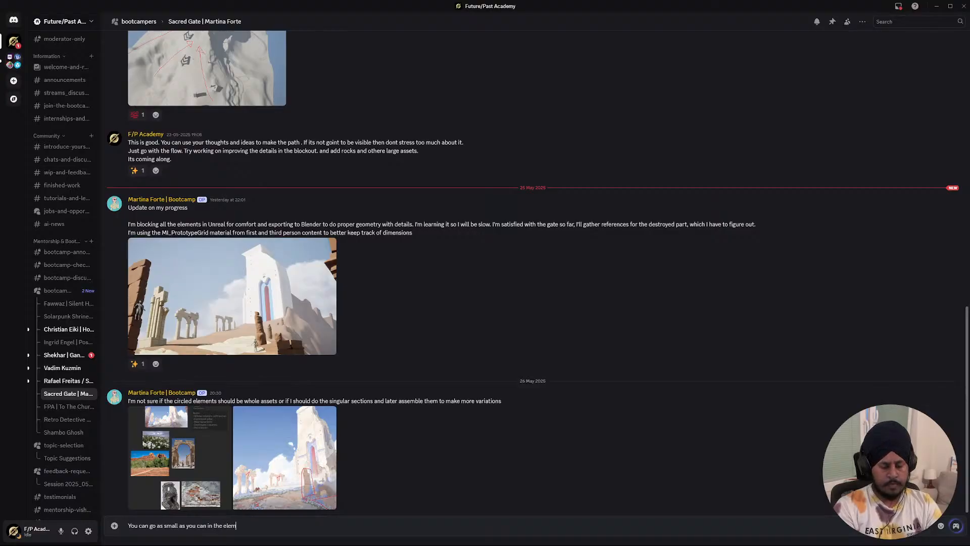
{"action": "type", "text": "ents. Fo"}
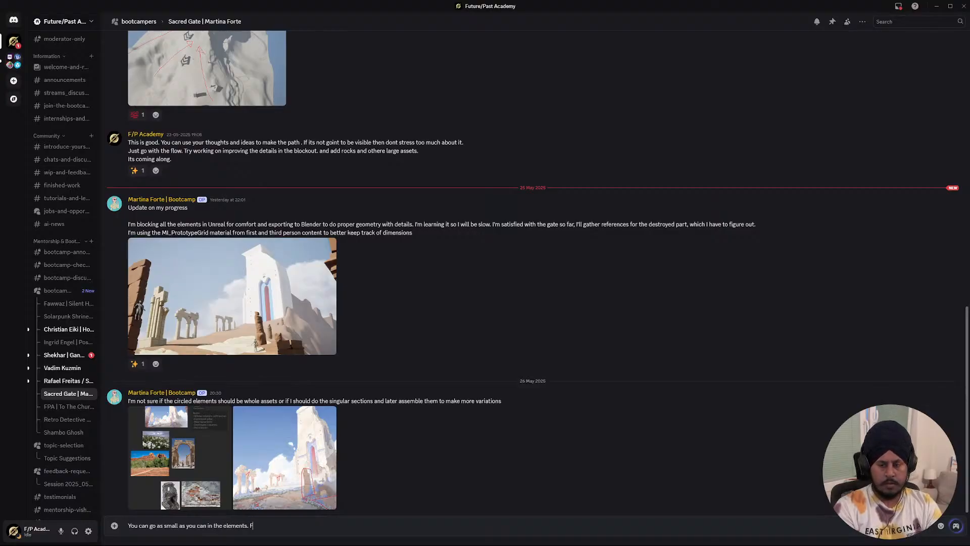
{"action": "key", "text": "BackSpace"}
- Continue the reply with "Like column blocks you can make separately and assemble in unreal or blender to"
{"action": "type", "text": "LIke"}
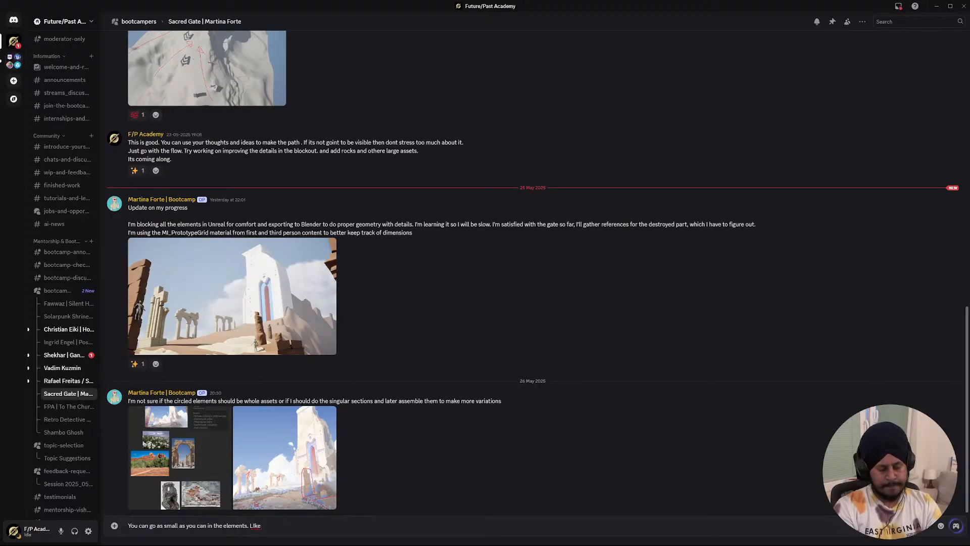
{"action": "type", "text": " column"}
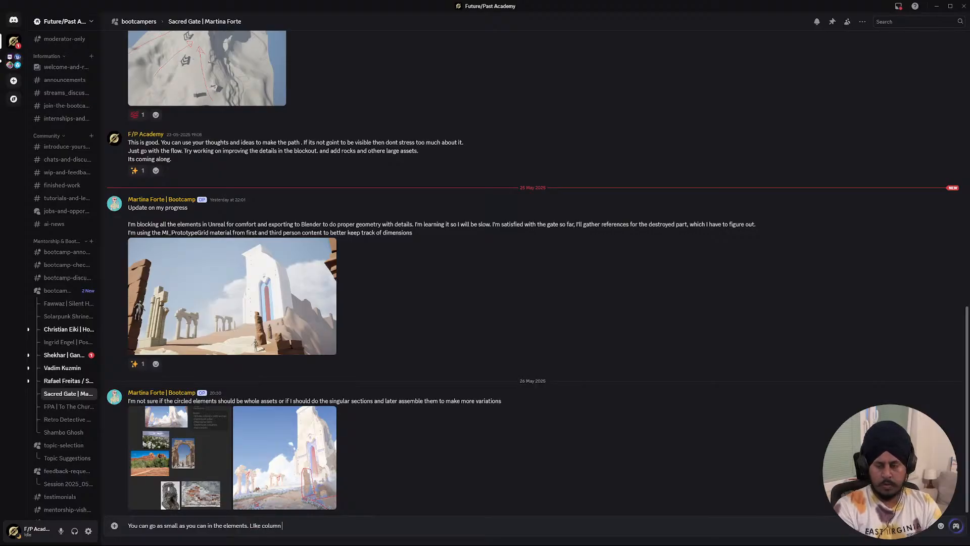
{"action": "type", "text": " bloc"}
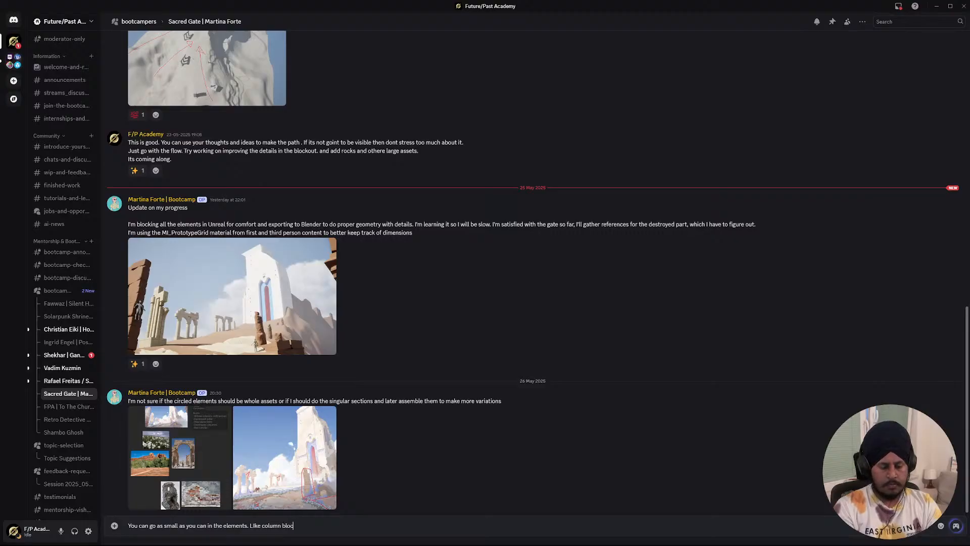
{"action": "type", "text": "ks you can mak"}
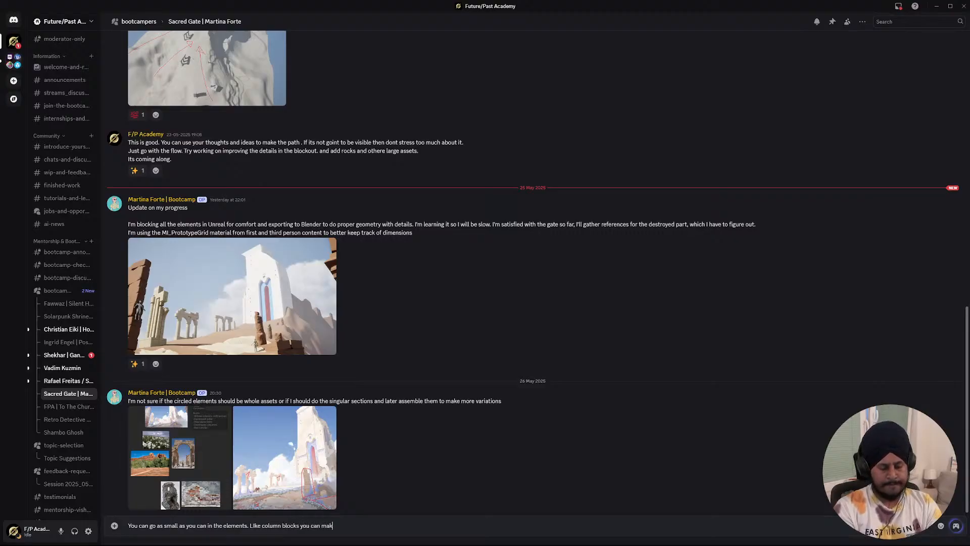
{"action": "type", "text": "e separately and c"}
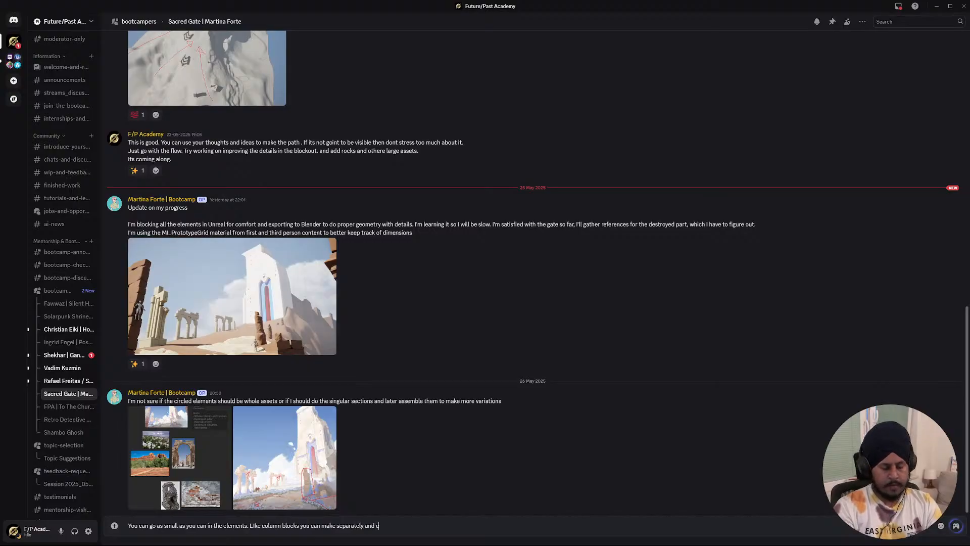
{"action": "key", "text": "BackSpace"}
{"action": "type", "text": "ass"}
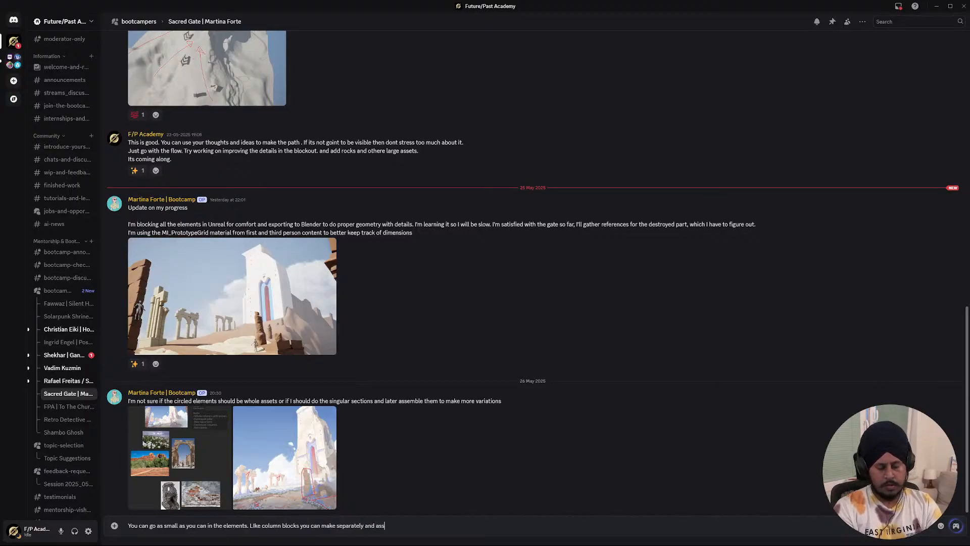
{"action": "type", "text": "emble in unreal o"}
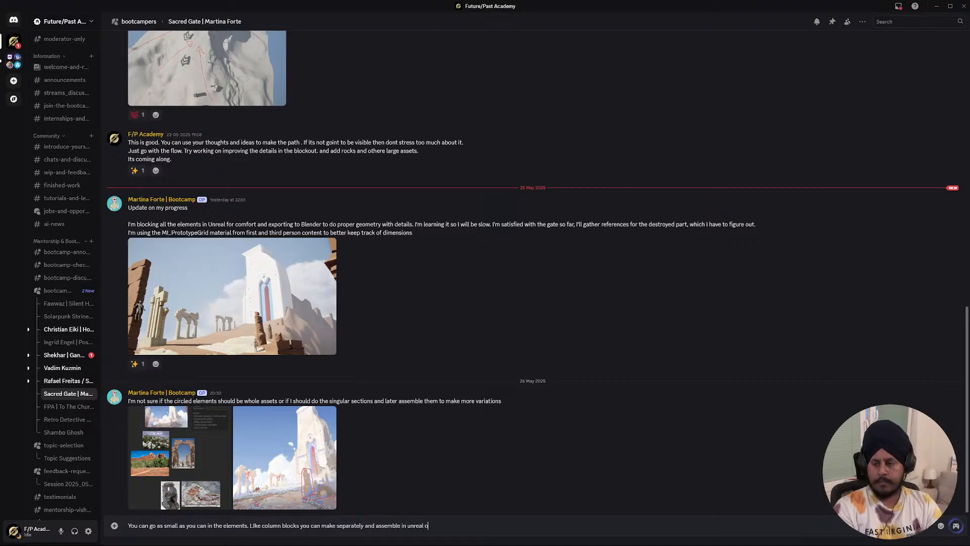
{"action": "type", "text": "r blende"}
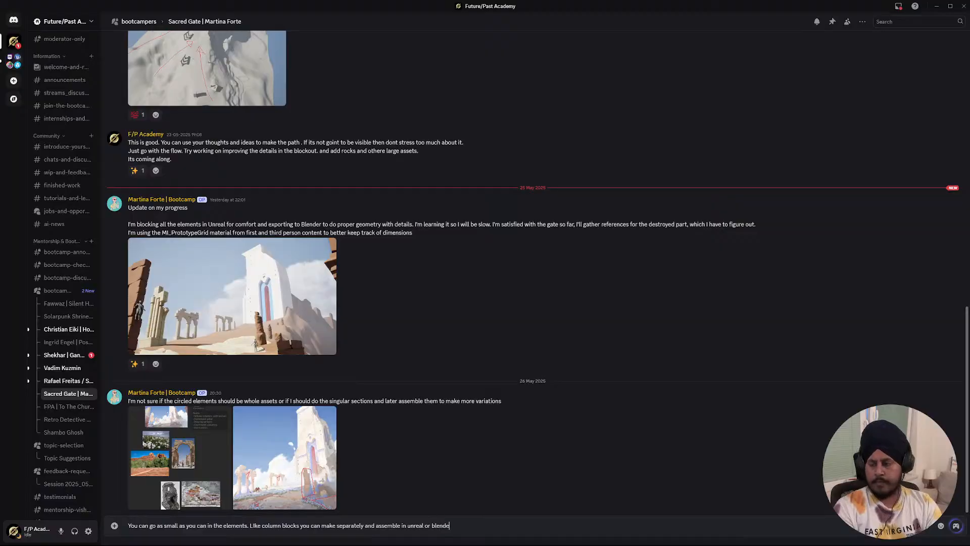
{"action": "type", "text": "r to"}
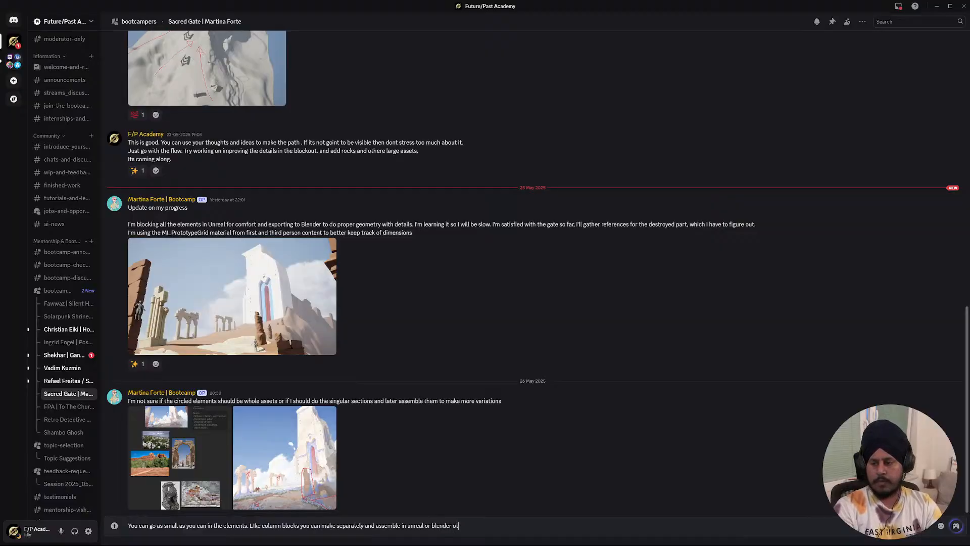
- Finish the reply with "make the unique asset or blueprint in unreal" and send it
{"action": "type", "text": " make the "}
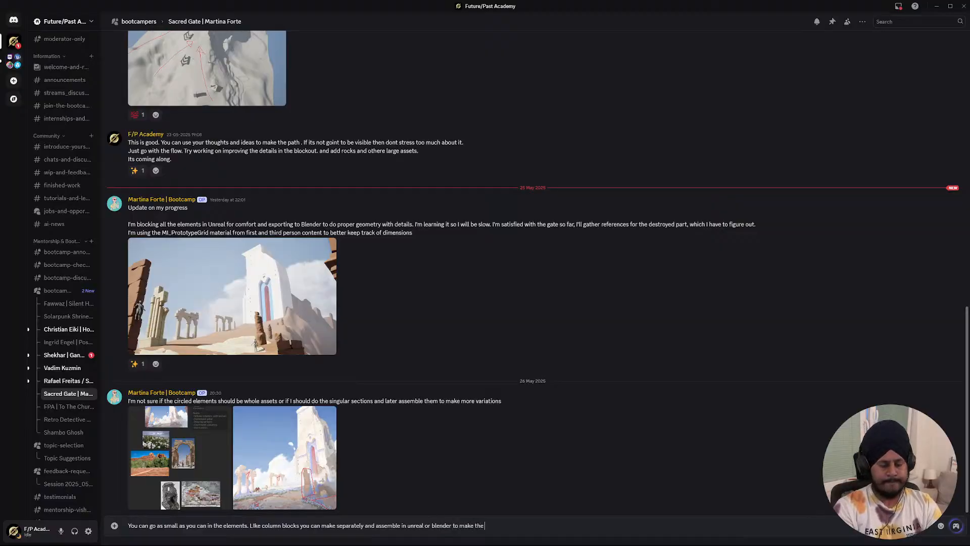
{"action": "type", "text": "unique "}
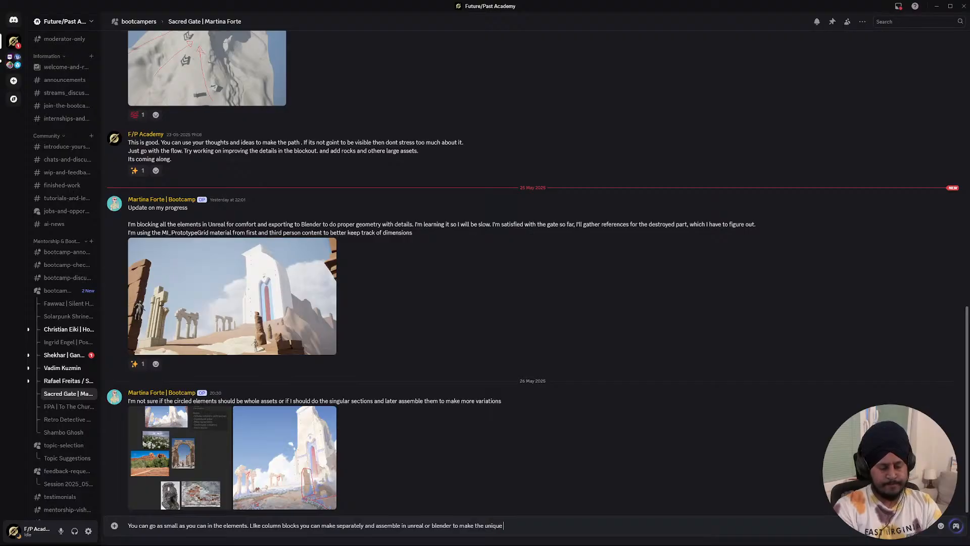
{"action": "type", "text": "asset ot"}
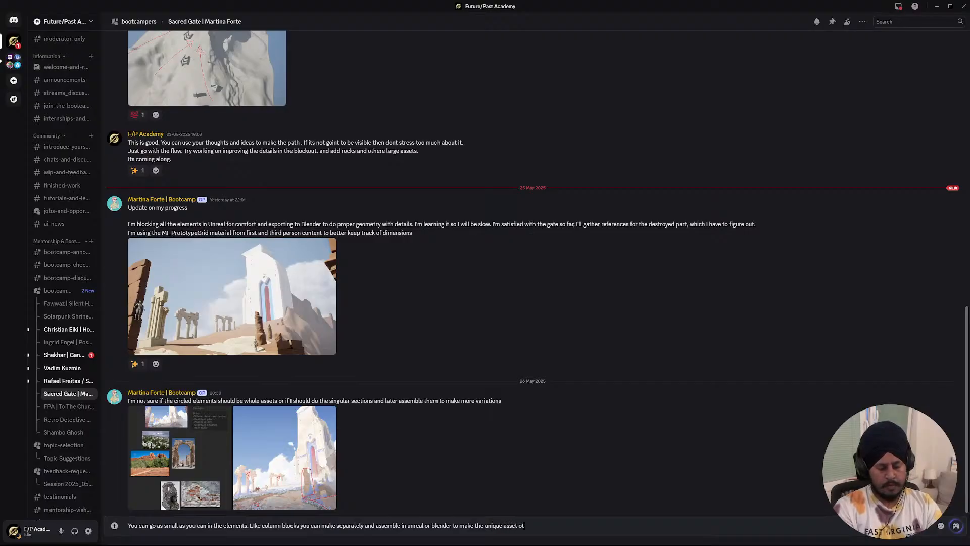
{"action": "key", "text": "BackSpace"}
{"action": "type", "text": "r bluep"}
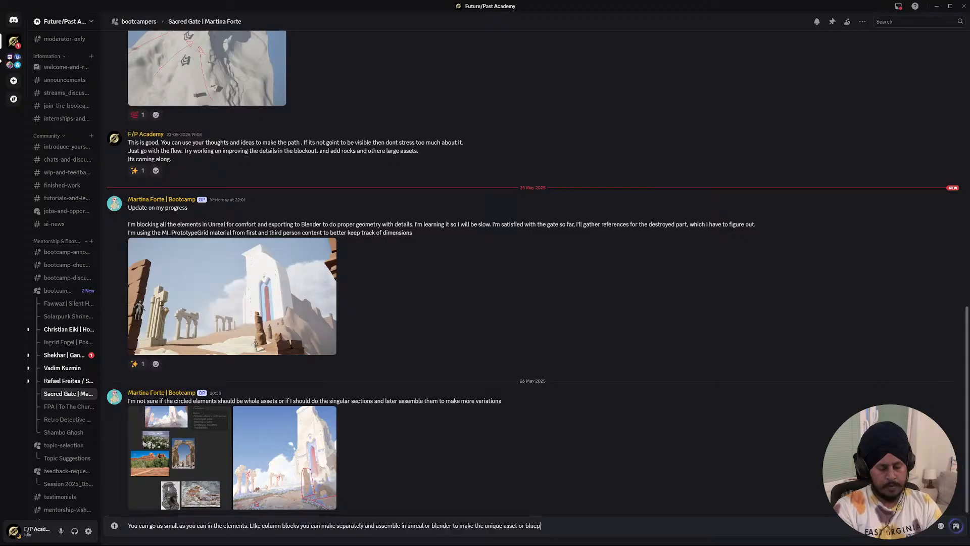
{"action": "type", "text": "rint in un"}
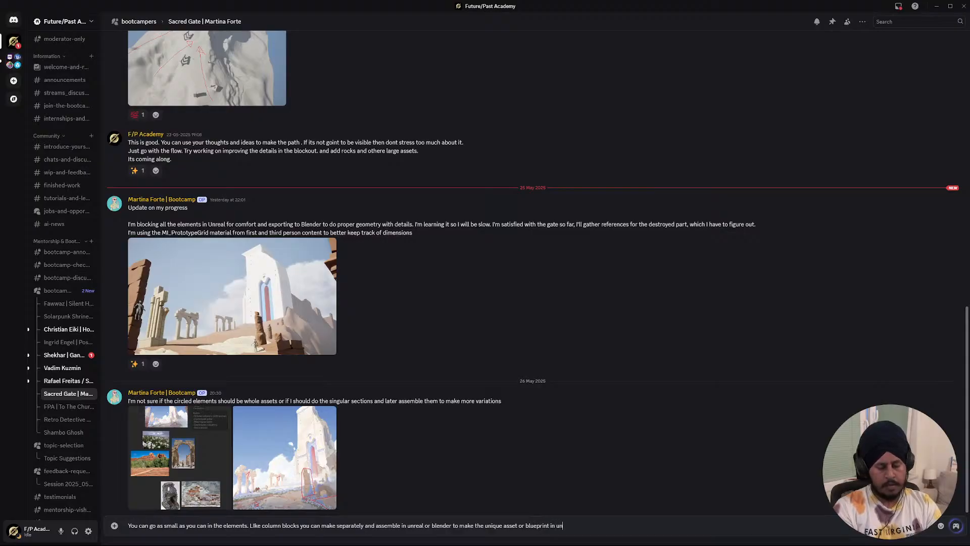
{"action": "type", "text": "real"}
{"action": "key", "text": "Return"}
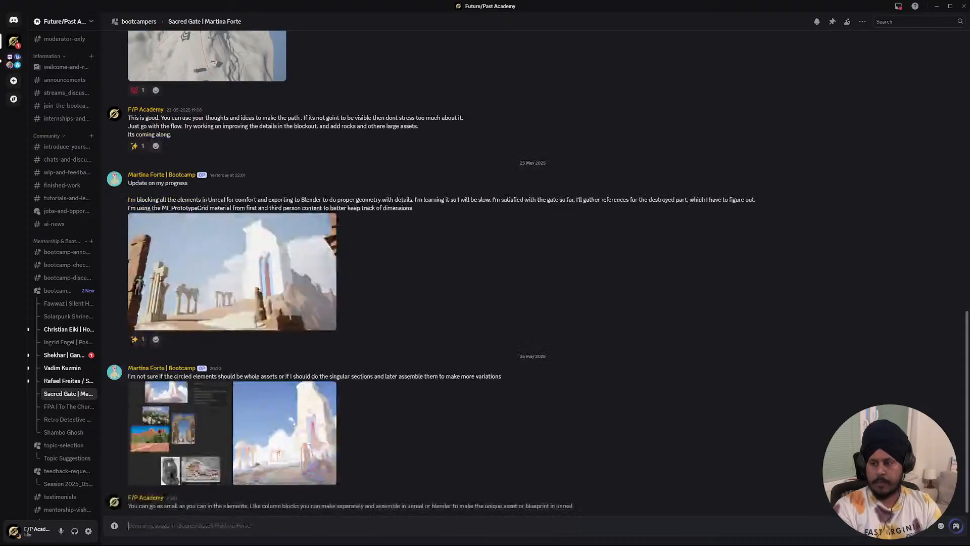
- Compare the reference board and its asset list with the newest blockout image, viewing both enlarged
{"action": "left_click", "coordinate": [191, 452]}
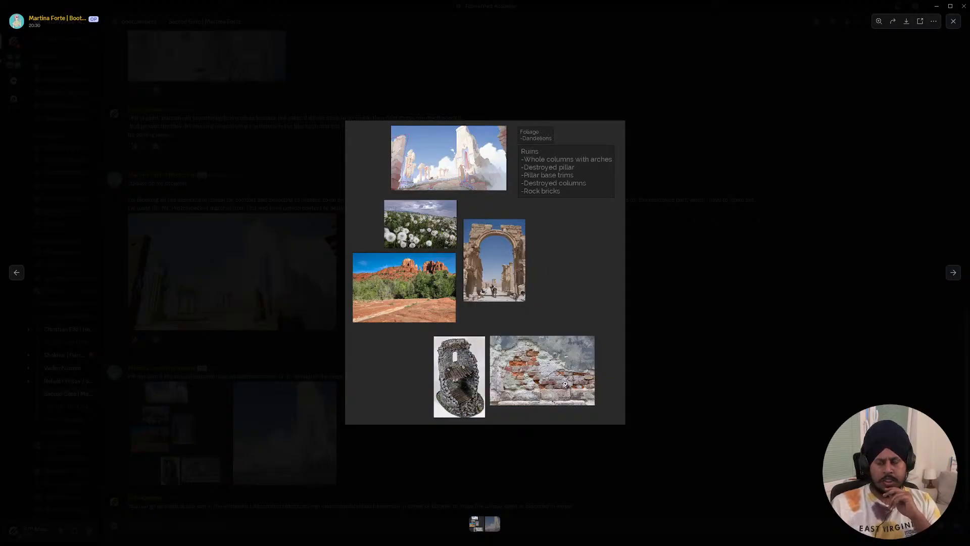
{"action": "left_click", "coordinate": [642, 355]}
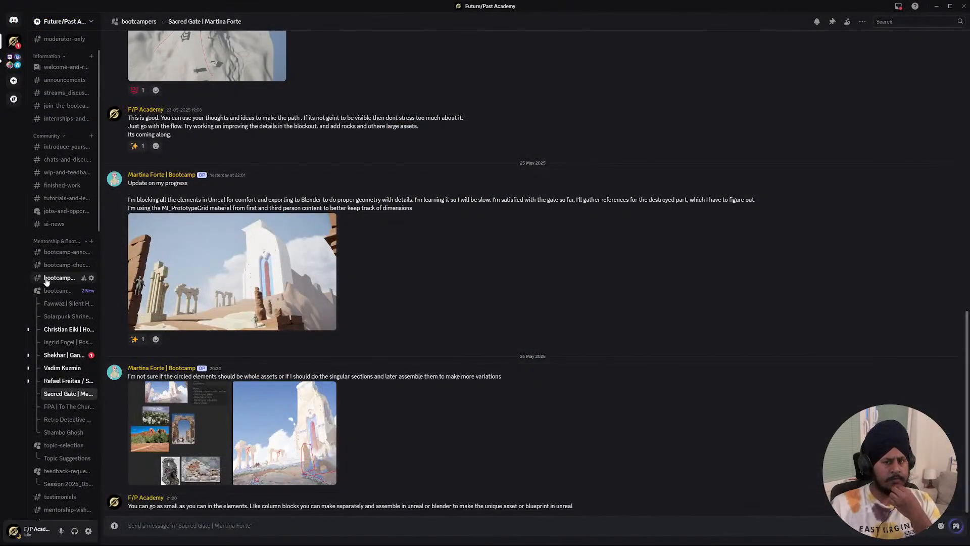
{"action": "mouse_move", "coordinate": [51, 293]}
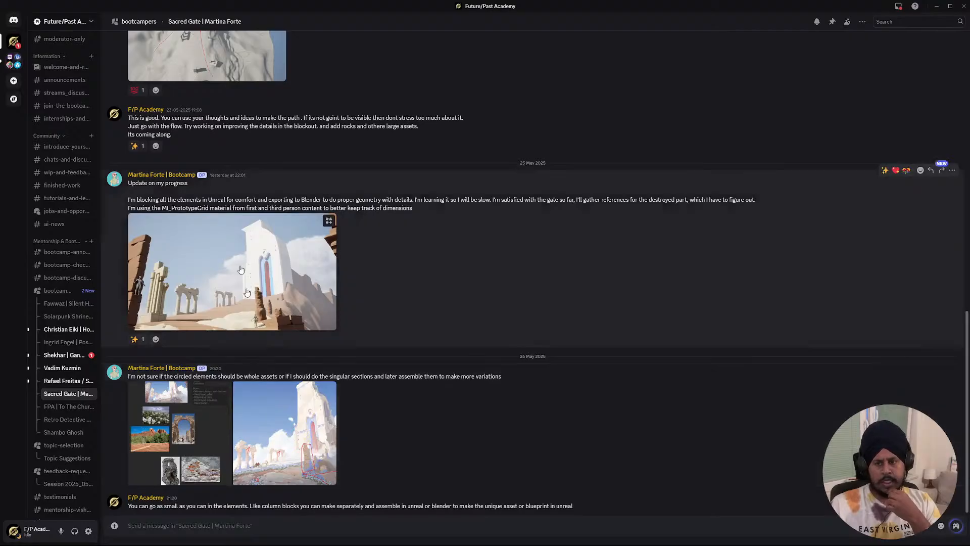
{"action": "left_click", "coordinate": [174, 270]}
{"action": "left_click", "coordinate": [498, 344]}
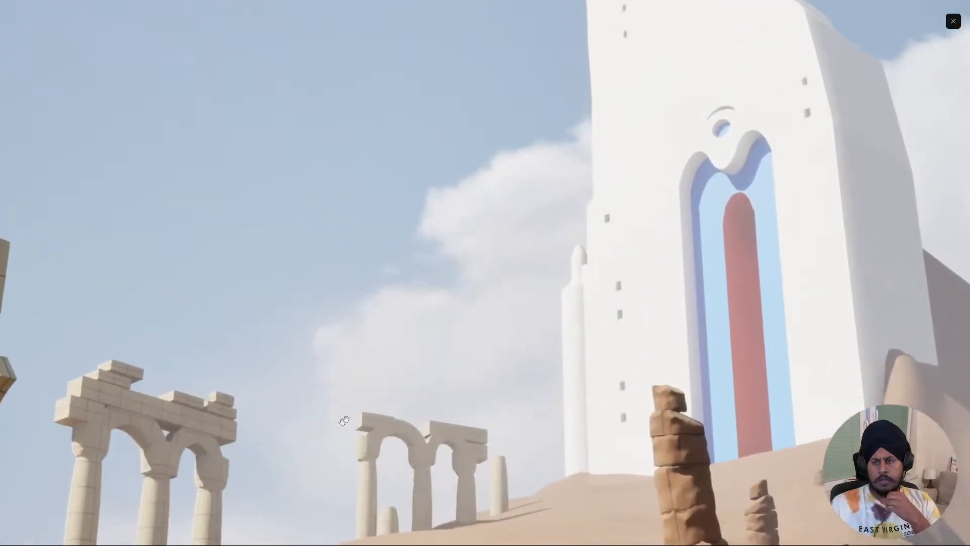
{"action": "left_click", "coordinate": [342, 418]}
{"action": "left_click", "coordinate": [964, 338]}
{"action": "scroll", "coordinate": [369, 269], "scroll_direction": "up", "scroll_amount": 2}
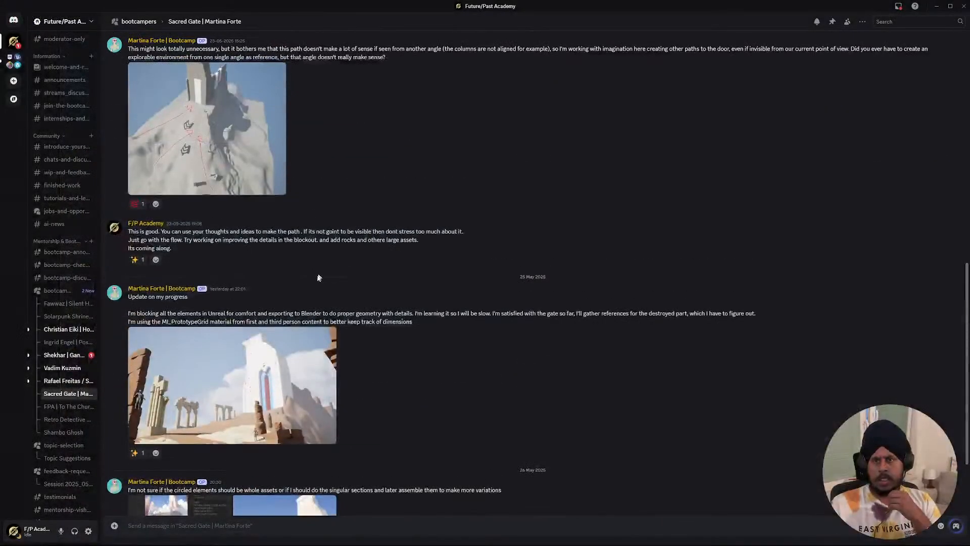
{"action": "scroll", "coordinate": [328, 275], "scroll_direction": "down", "scroll_amount": 2}
{"action": "left_click", "coordinate": [188, 431]}
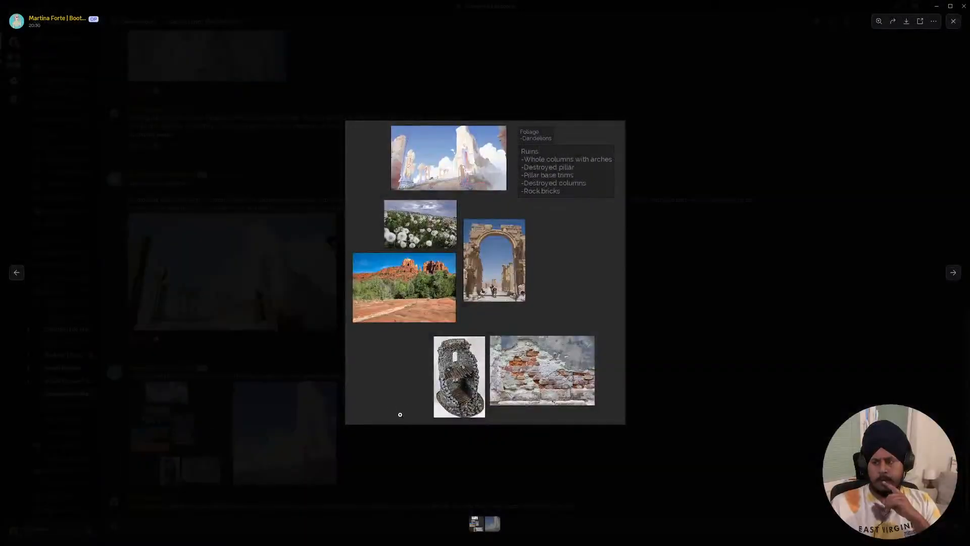
- Examine the enlarged concept image with the circled and numbered elements in the Sacred Gate thread
{"action": "left_click", "coordinate": [364, 459]}
{"action": "left_click", "coordinate": [263, 326]}
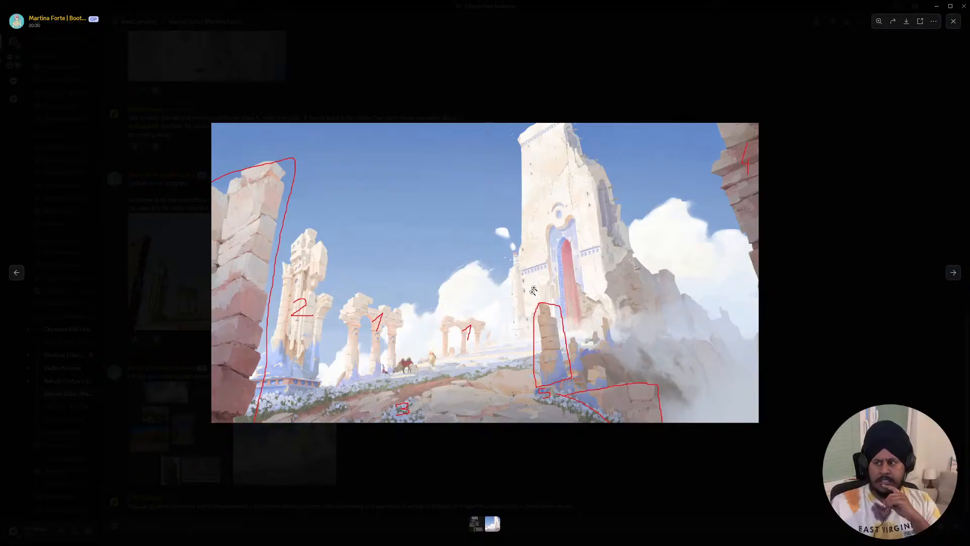
{"action": "left_click", "coordinate": [864, 314]}
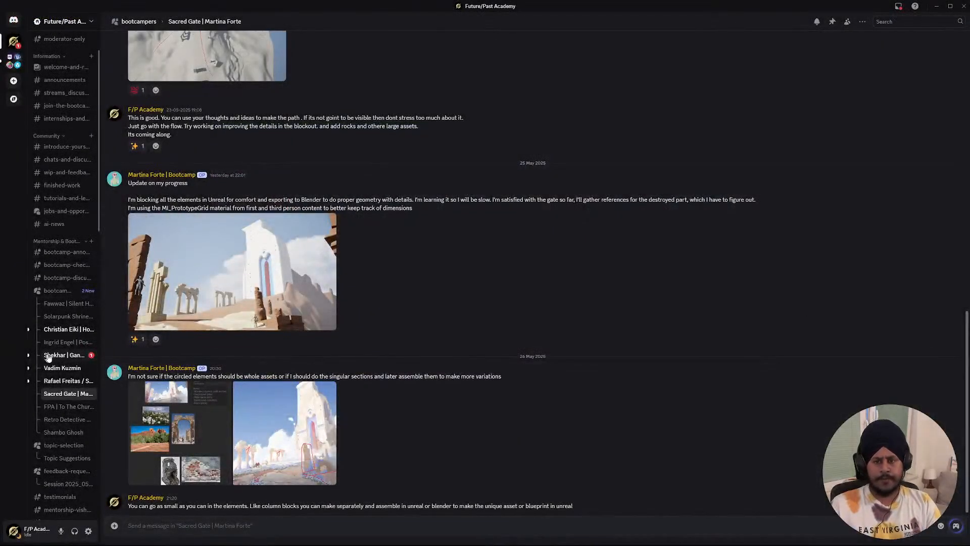
- Browse the bootcampers forum posts and add a sparkles reaction to the Unreal blockout update in the Solarpunk Shrine thread
{"action": "left_click", "coordinate": [53, 291]}
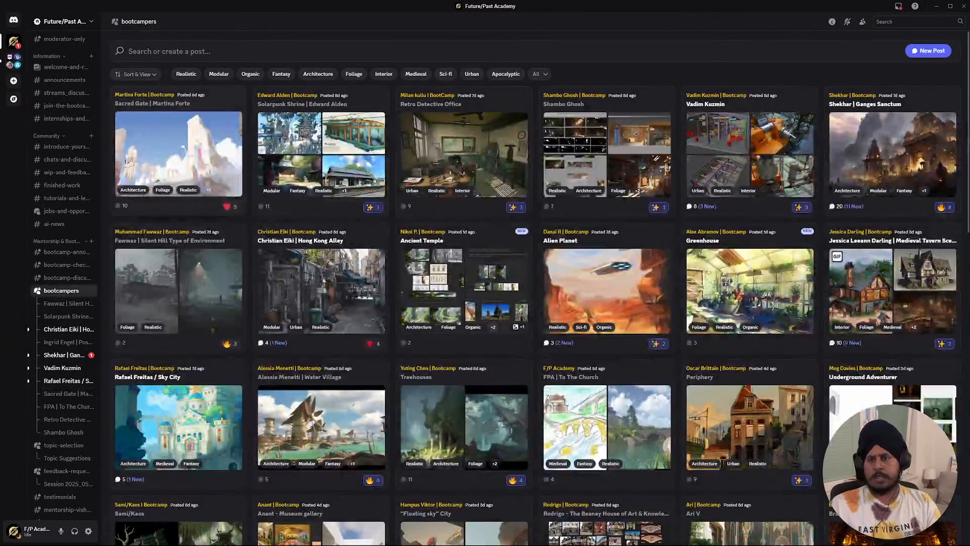
{"action": "left_click", "coordinate": [160, 148]}
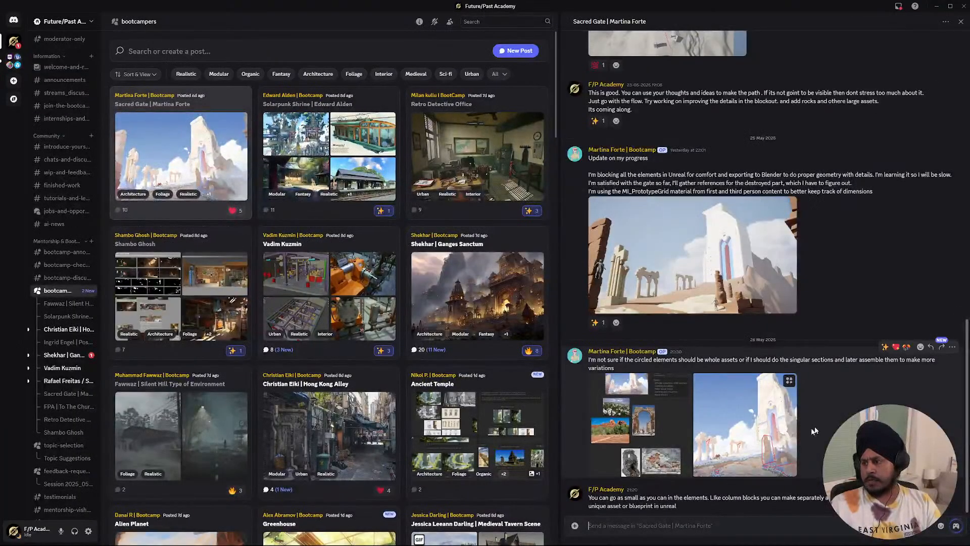
{"action": "scroll", "coordinate": [877, 352], "scroll_direction": "down", "scroll_amount": 1}
{"action": "left_click", "coordinate": [328, 147]}
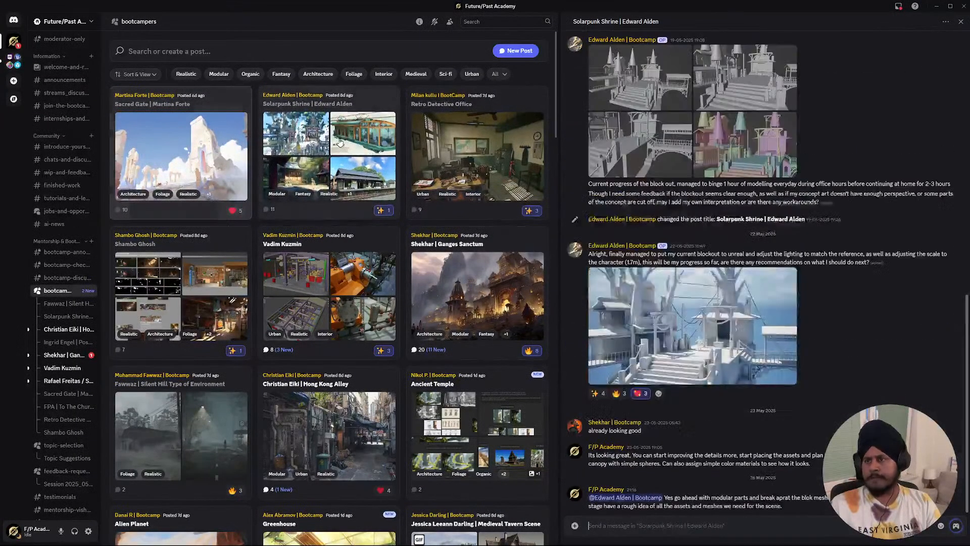
{"action": "left_click", "coordinate": [884, 241]}
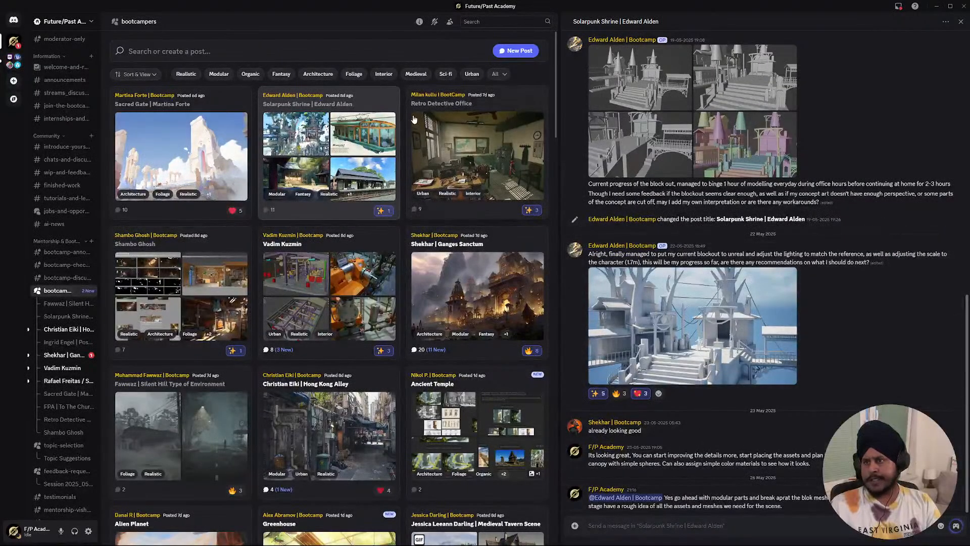
- React with sparkles to the latest blockout update in Retro Detective Office and open the workshop thread whose blockout was taken to Unreal
{"action": "left_click", "coordinate": [458, 126]}
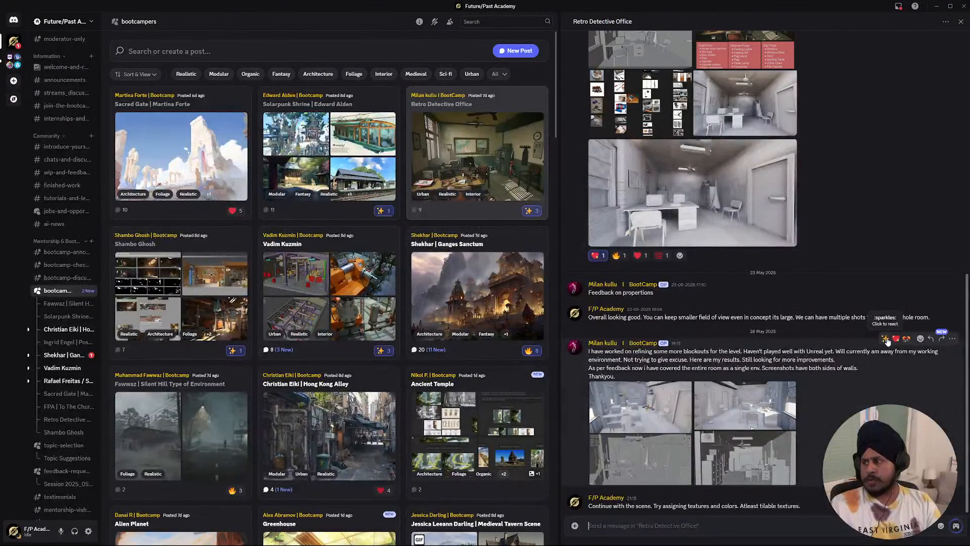
{"action": "left_click", "coordinate": [883, 338]}
{"action": "left_click", "coordinate": [211, 299]}
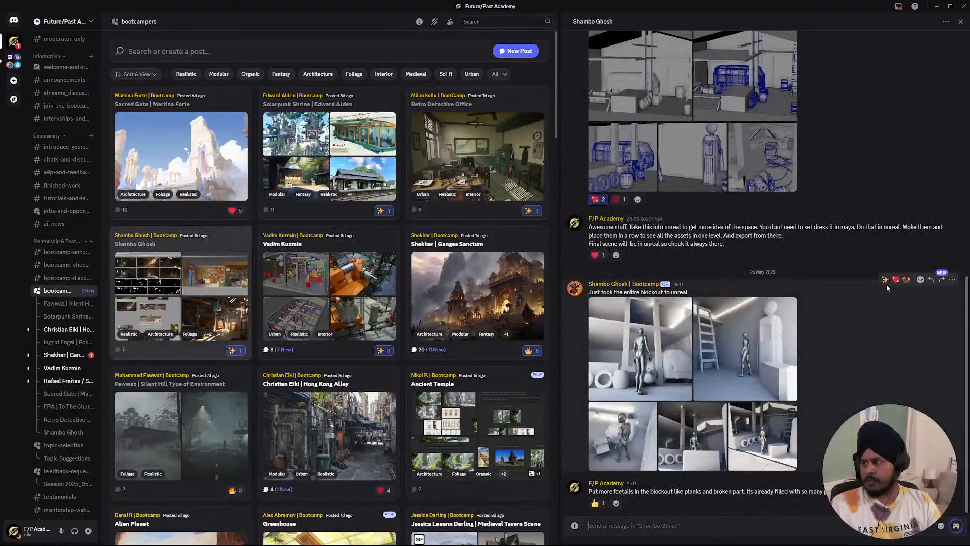
- React with sparkles to the newest pump model update in the industrial scene thread and read the latest Ganges Sanctum messages
{"action": "left_click", "coordinate": [349, 293]}
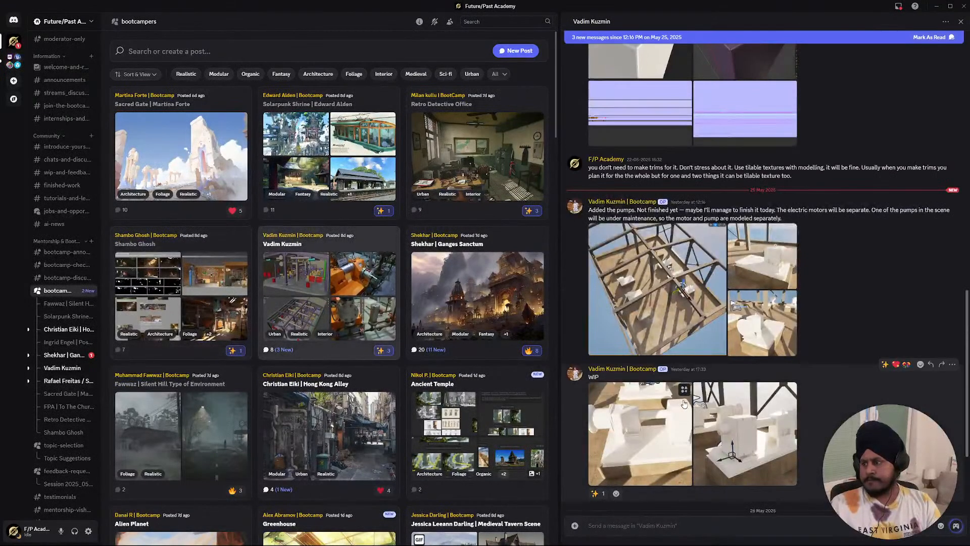
{"action": "scroll", "coordinate": [702, 429], "scroll_direction": "down", "scroll_amount": 3}
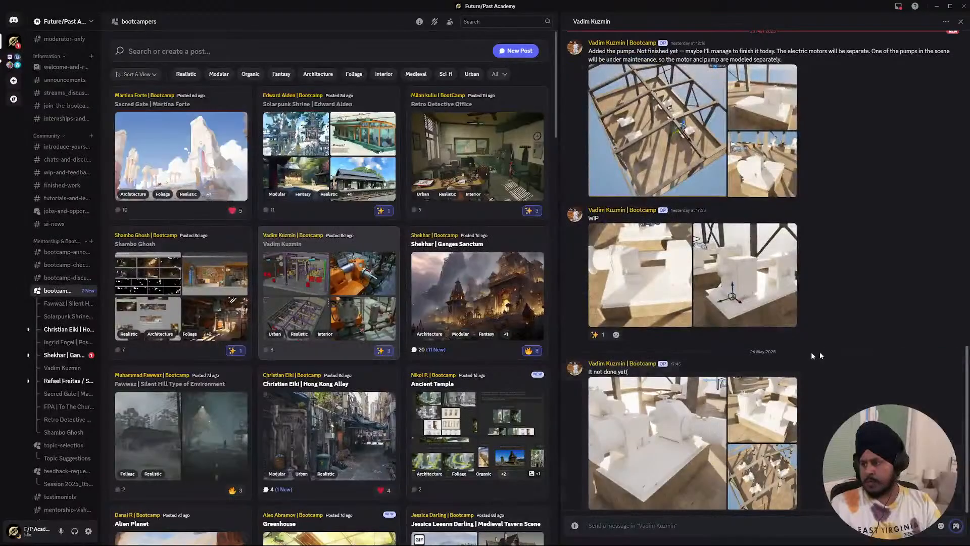
{"action": "left_click", "coordinate": [888, 361]}
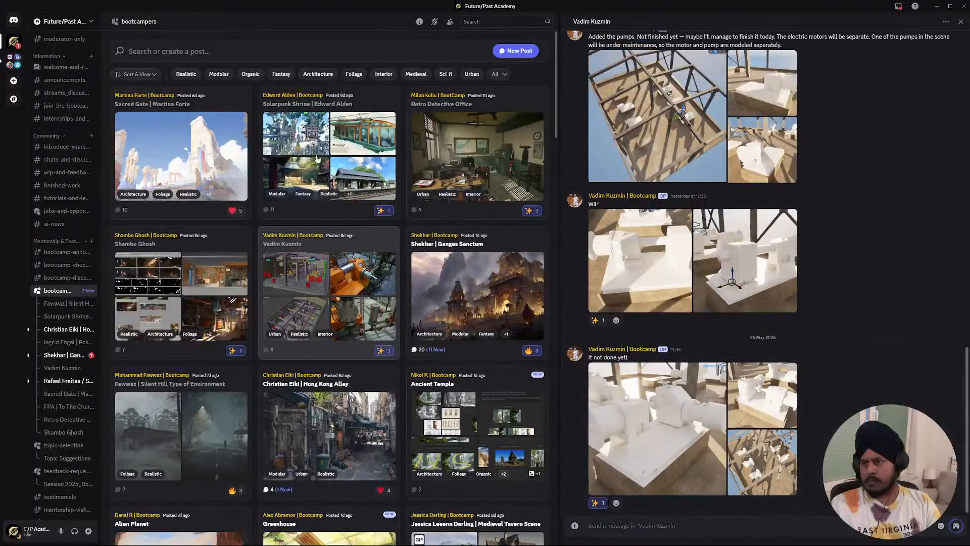
{"action": "left_click", "coordinate": [455, 280]}
{"action": "scroll", "coordinate": [692, 383], "scroll_direction": "down", "scroll_amount": 10}
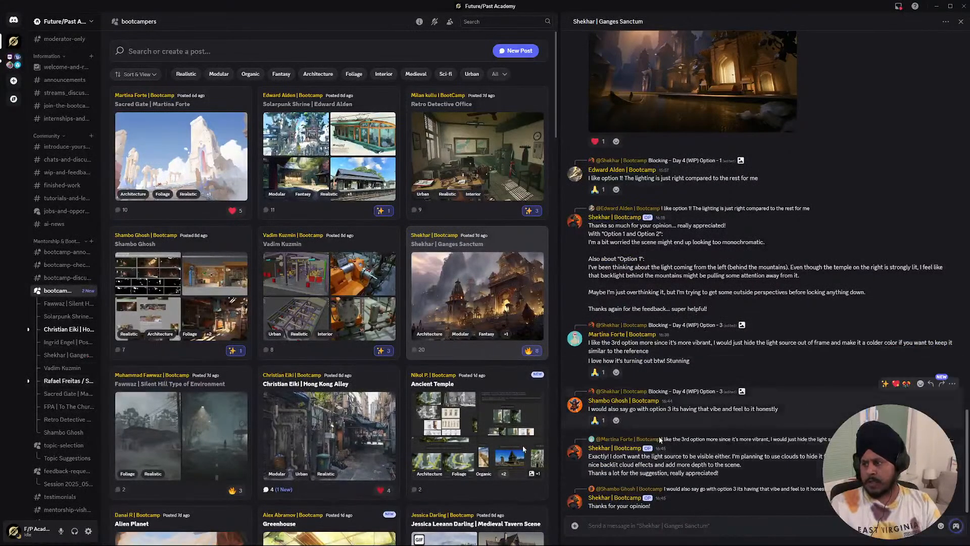
- Send "Its okay, Take your time. Rest well. And start when you are recovered fully" in the Silent Hill Type of Environment thread
{"action": "left_click", "coordinate": [188, 430]}
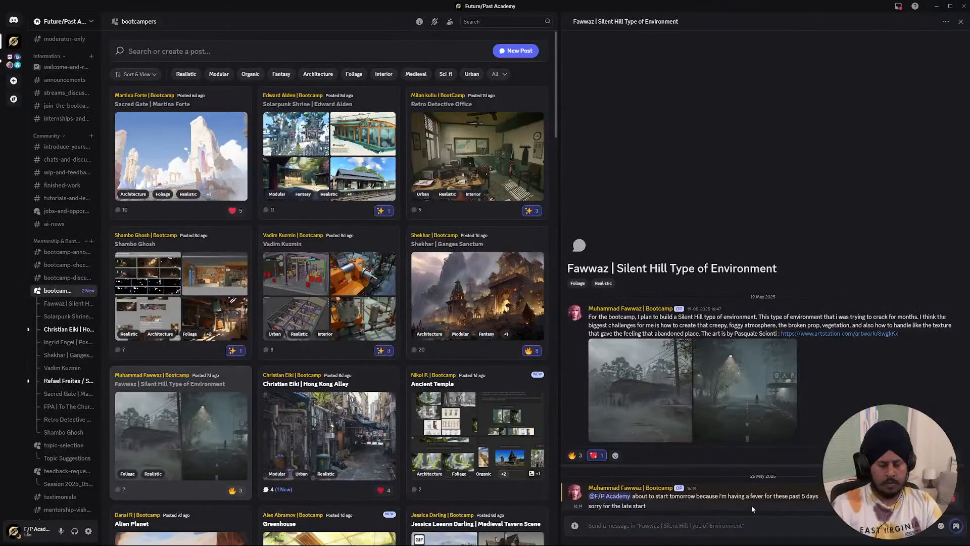
{"action": "type", "text": "Its o"}
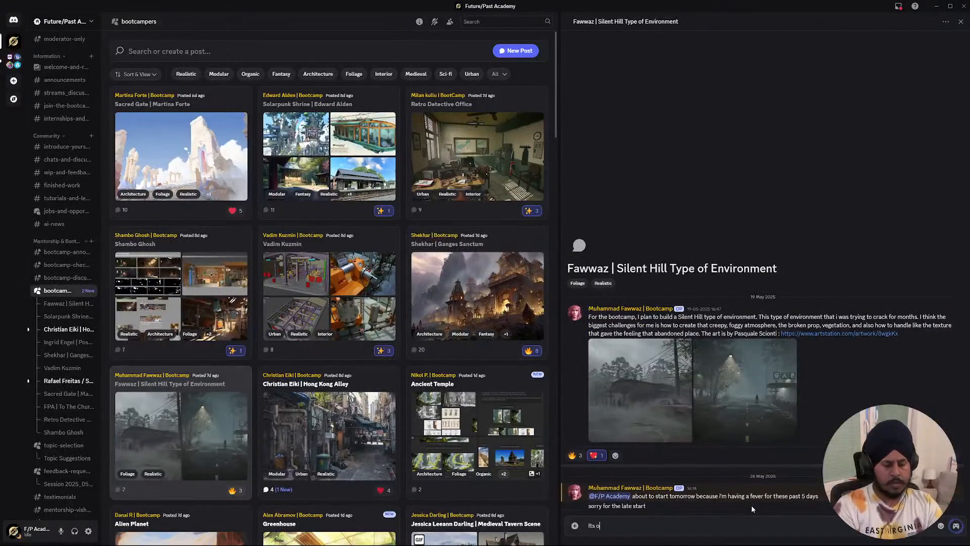
{"action": "type", "text": "kay, Tak"}
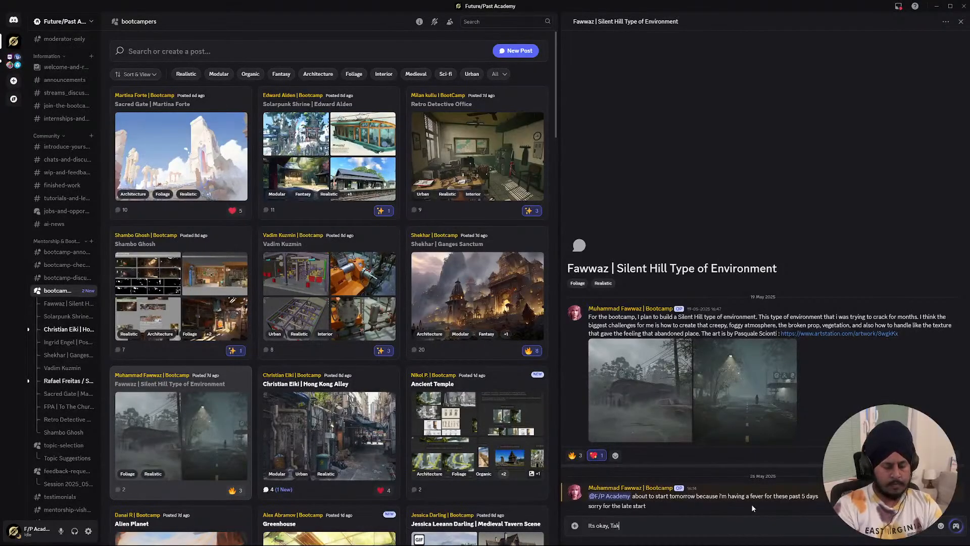
{"action": "type", "text": "e your time."}
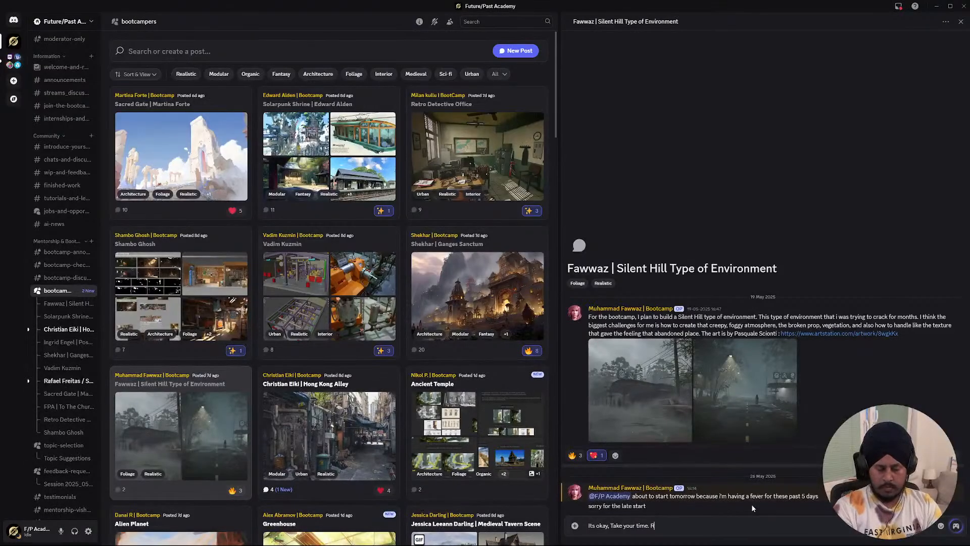
{"action": "type", "text": " Rest well. ANd"}
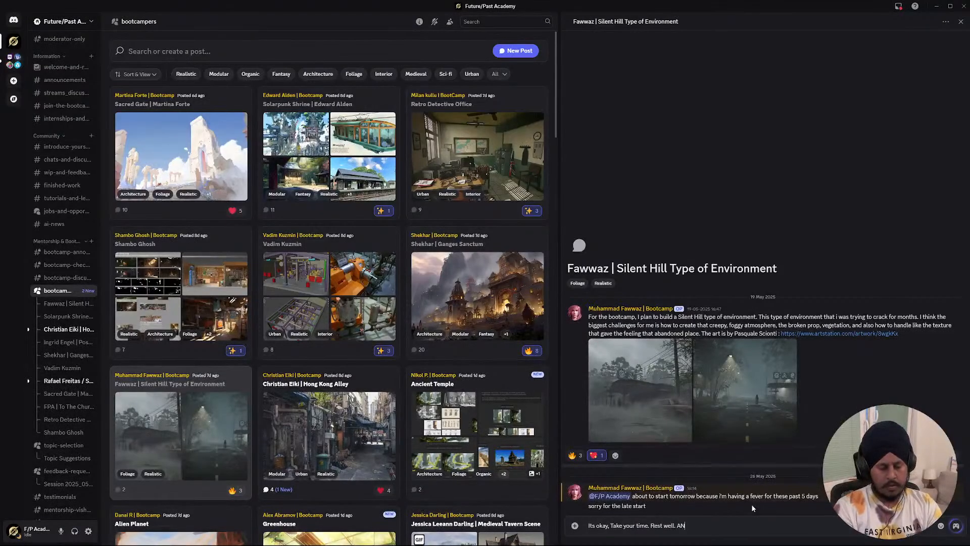
{"action": "key", "text": "BackSpace"}
{"action": "key", "text": "BackSpace"}
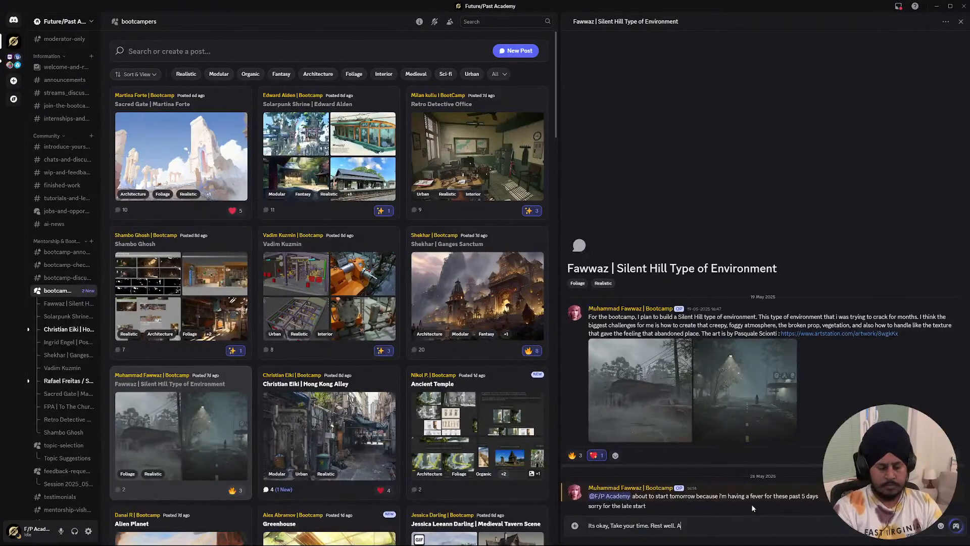
{"action": "type", "text": "nd start when you are recovered ful"}
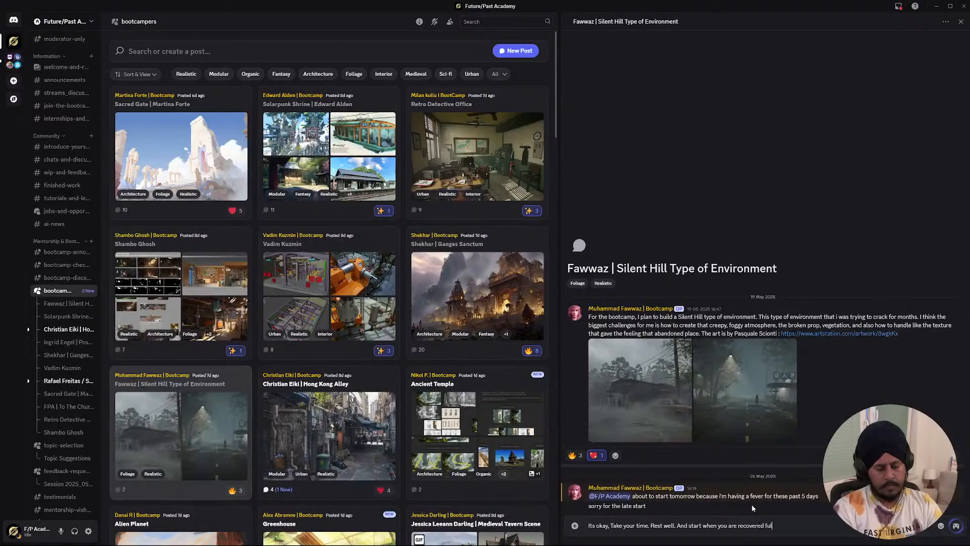
{"action": "type", "text": "y"}
{"action": "key", "text": "Return"}
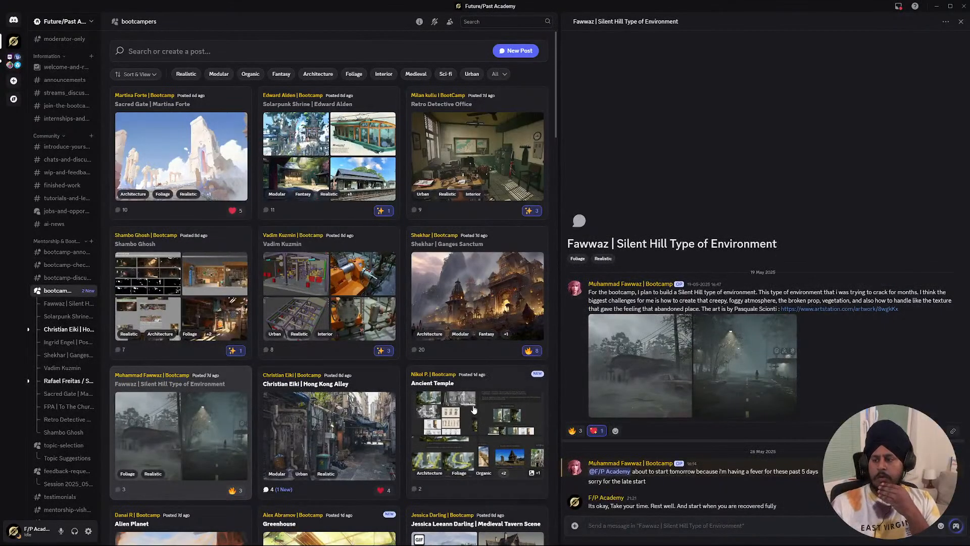
- React with sparkles to the new props update in the Hong Kong Alley thread and reply "Yes, Looking much awesome!!"
{"action": "left_click", "coordinate": [355, 428]}
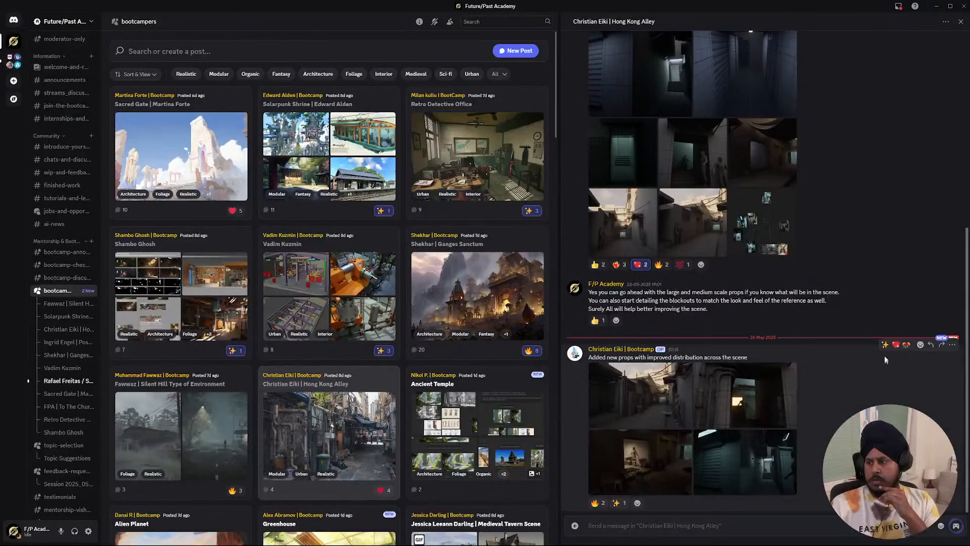
{"action": "left_click", "coordinate": [884, 348]}
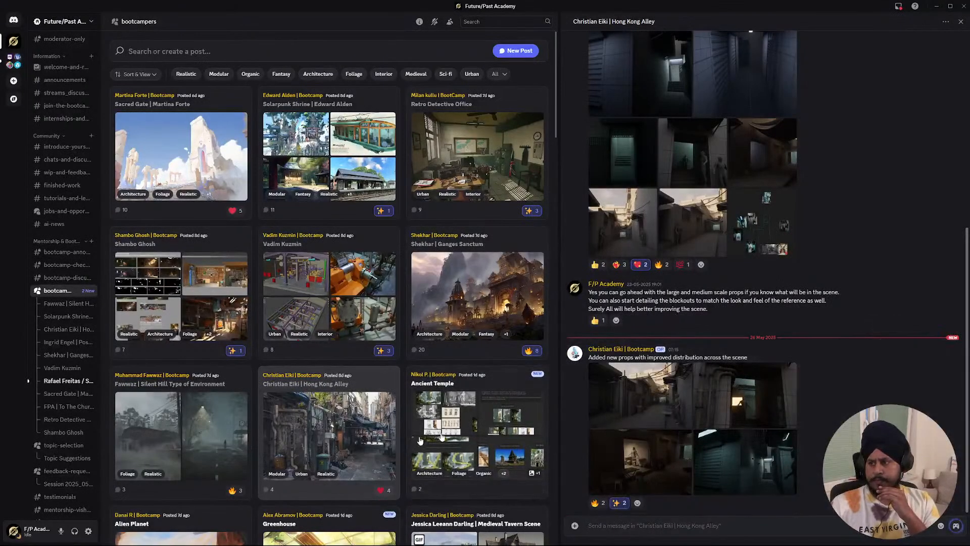
{"action": "left_click", "coordinate": [647, 402]}
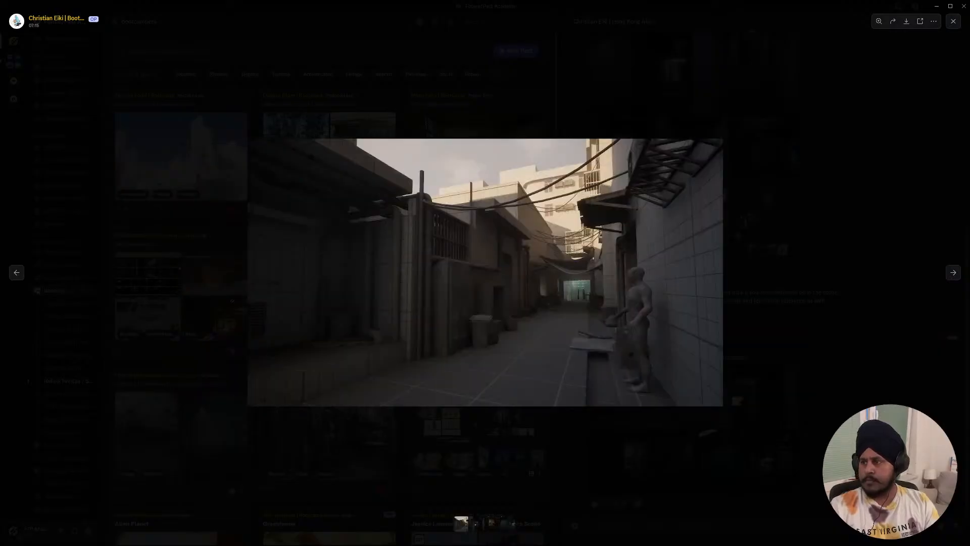
{"action": "left_click", "coordinate": [863, 286]}
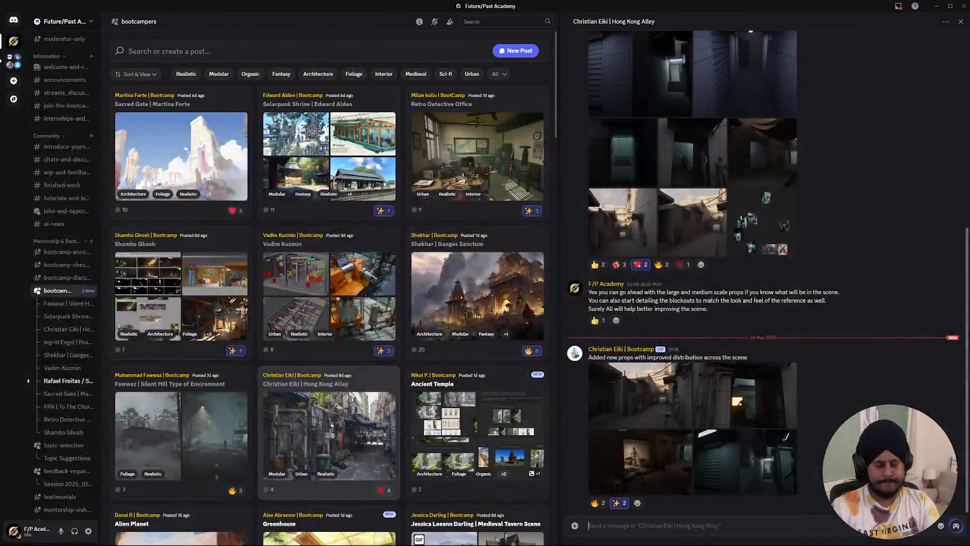
{"action": "type", "text": "Yes, Looking much awesome!!"}
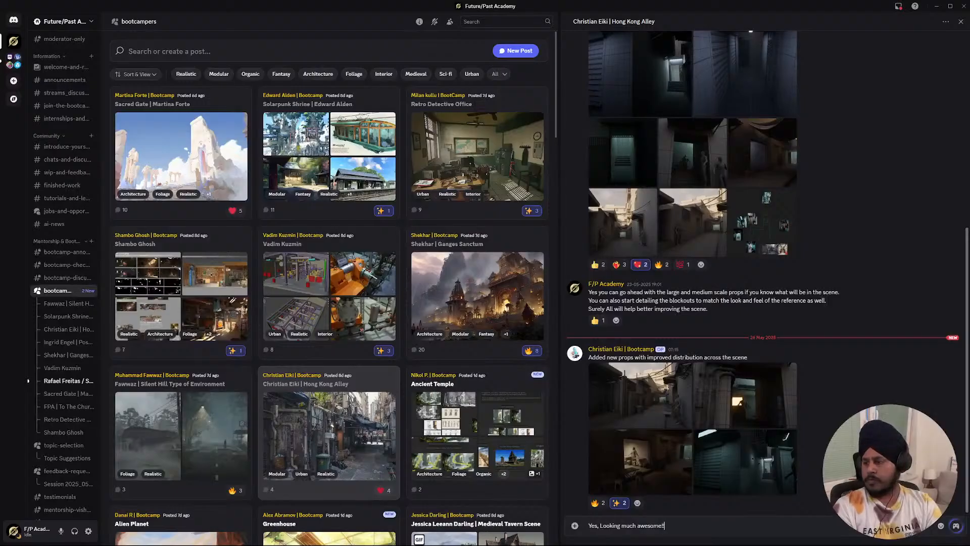
{"action": "key", "text": "Return"}
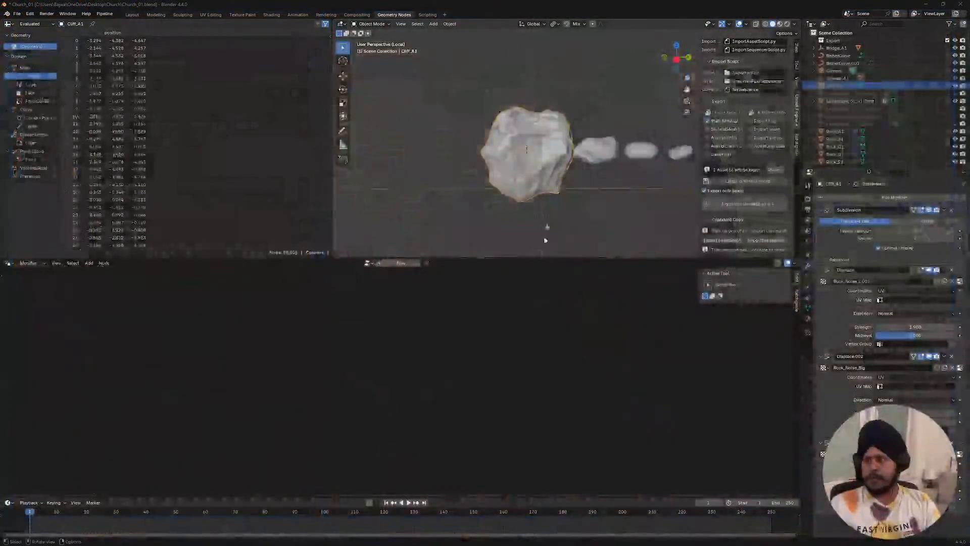
- Switch to Blender and add a Decimate modifier to the Cliff_A1 object
{"action": "middle_click_drag", "start_coordinate": [510, 166], "coordinate": [491, 169]}
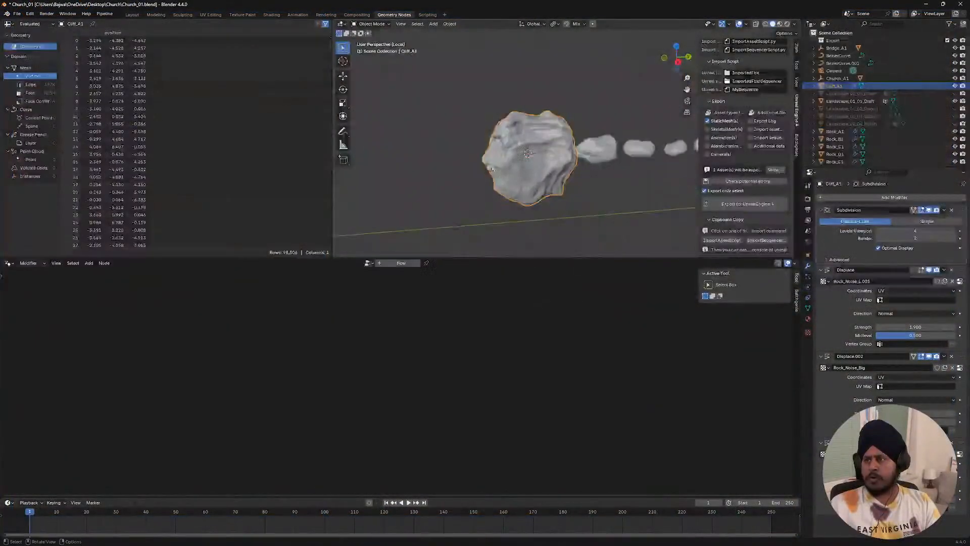
{"action": "left_click", "coordinate": [890, 198]}
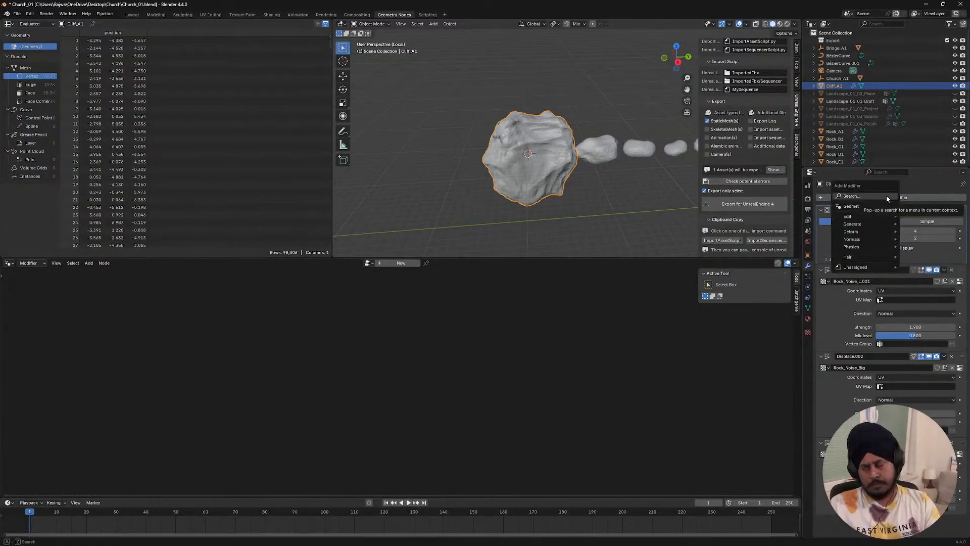
{"action": "left_click", "coordinate": [886, 197]}
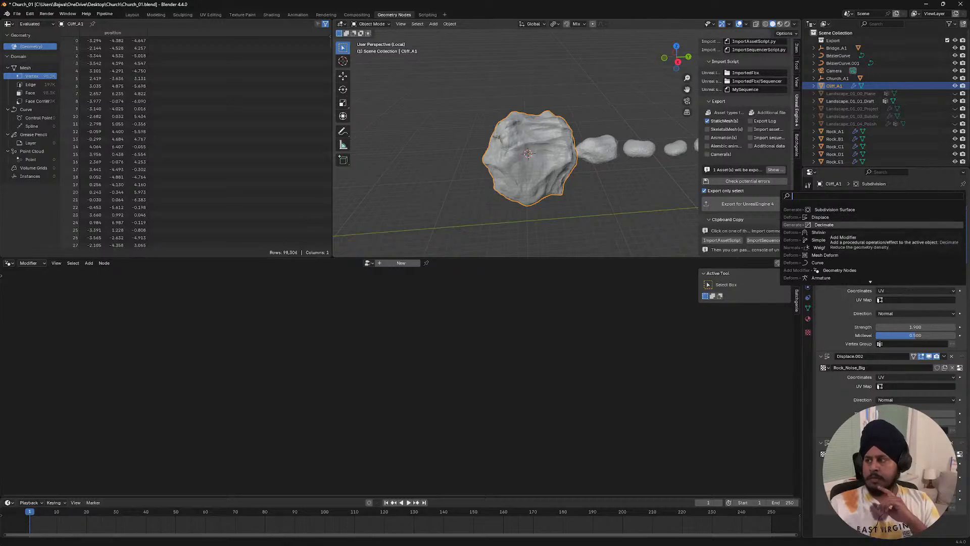
{"action": "left_click", "coordinate": [824, 224]}
{"action": "scroll", "coordinate": [811, 431], "scroll_direction": "down", "scroll_amount": 3}
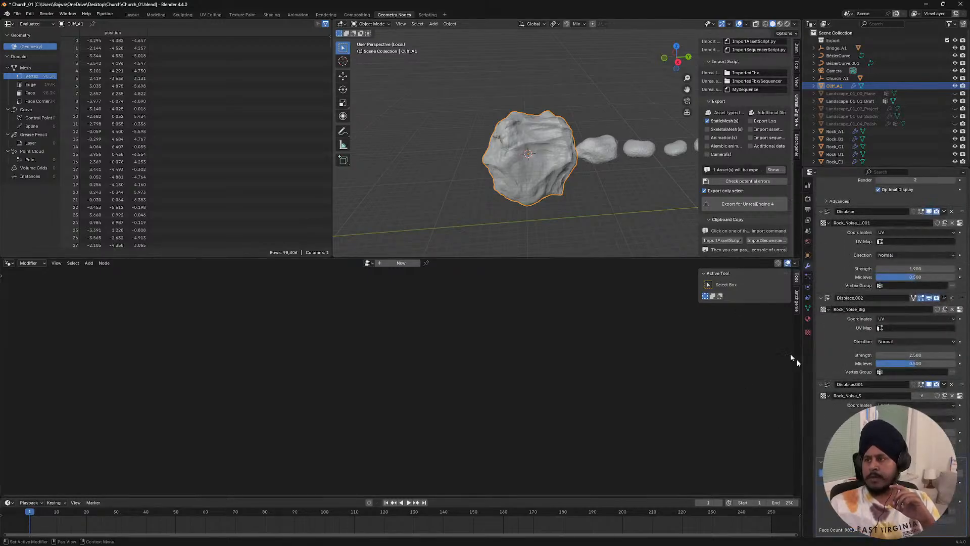
- Switch to the Layout workspace and frame Cliff_A1 isolated in local view
{"action": "scroll", "coordinate": [575, 193], "scroll_direction": "up", "scroll_amount": 3}
{"action": "scroll", "coordinate": [575, 194], "scroll_direction": "up", "scroll_amount": 1}
{"action": "middle_click_drag", "start_coordinate": [574, 194], "coordinate": [573, 169]}
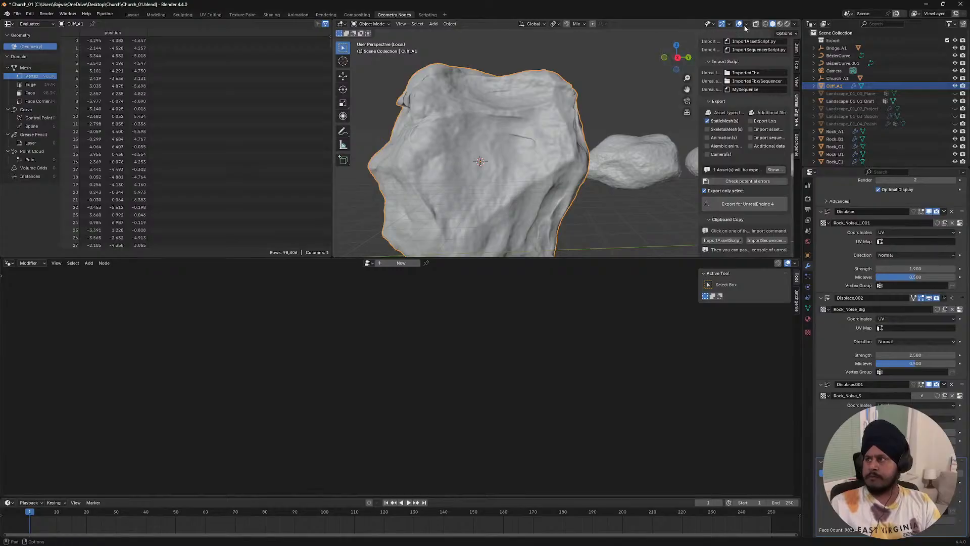
{"action": "left_click", "coordinate": [130, 15]}
{"action": "key", "text": "f"}
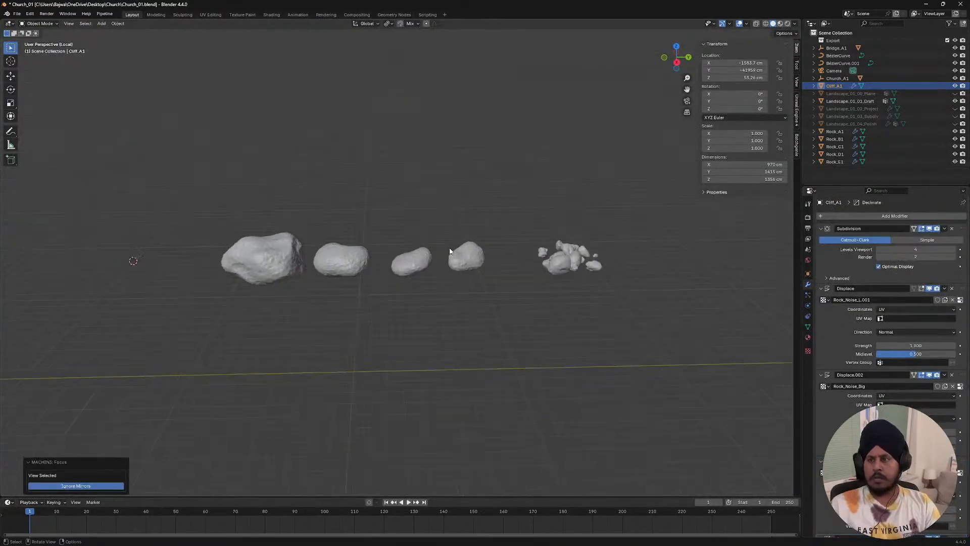
{"action": "key", "text": "f"}
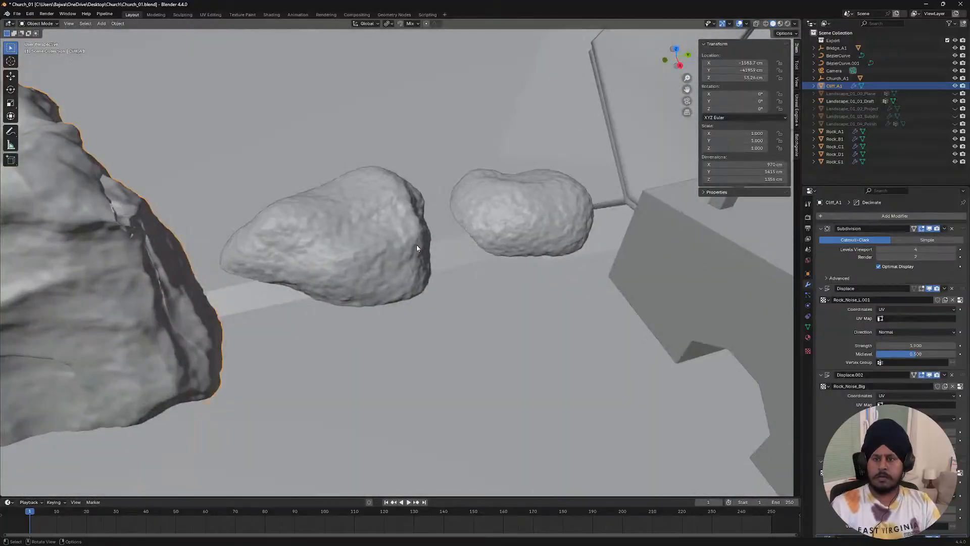
{"action": "key", "text": "f"}
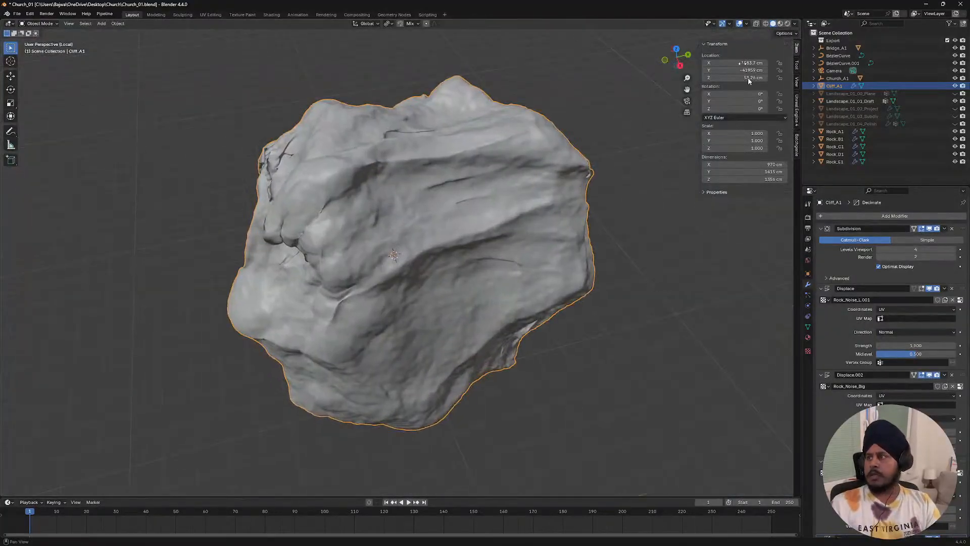
- Enable the wireframe and statistics overlays in the 3D viewport
{"action": "left_click", "coordinate": [746, 23]}
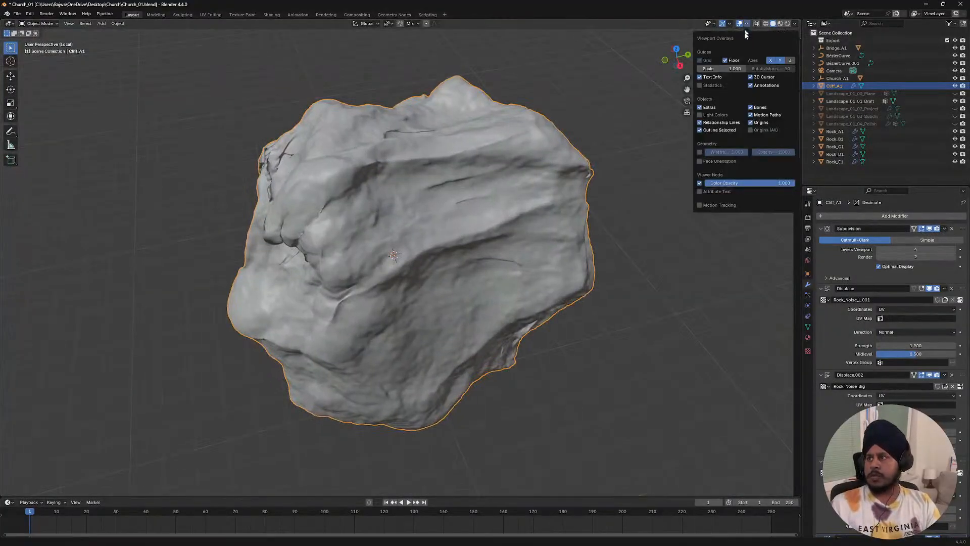
{"action": "left_click", "coordinate": [699, 152]}
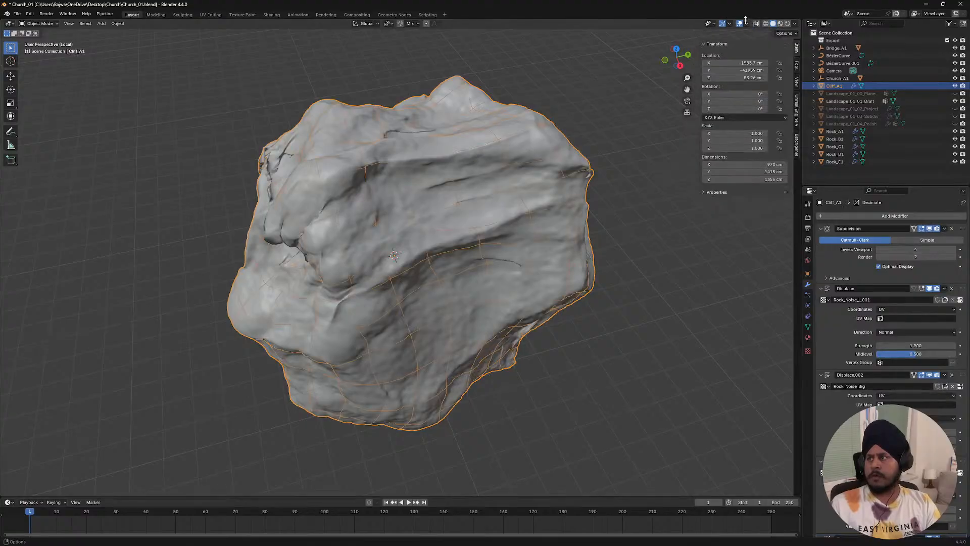
{"action": "left_click", "coordinate": [746, 23]}
{"action": "left_click", "coordinate": [709, 86]}
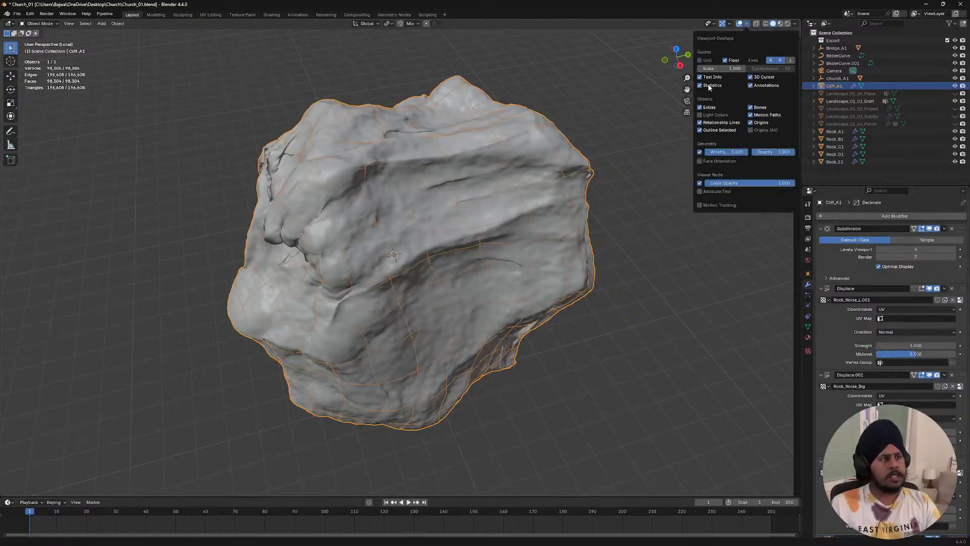
{"action": "key", "text": "n"}
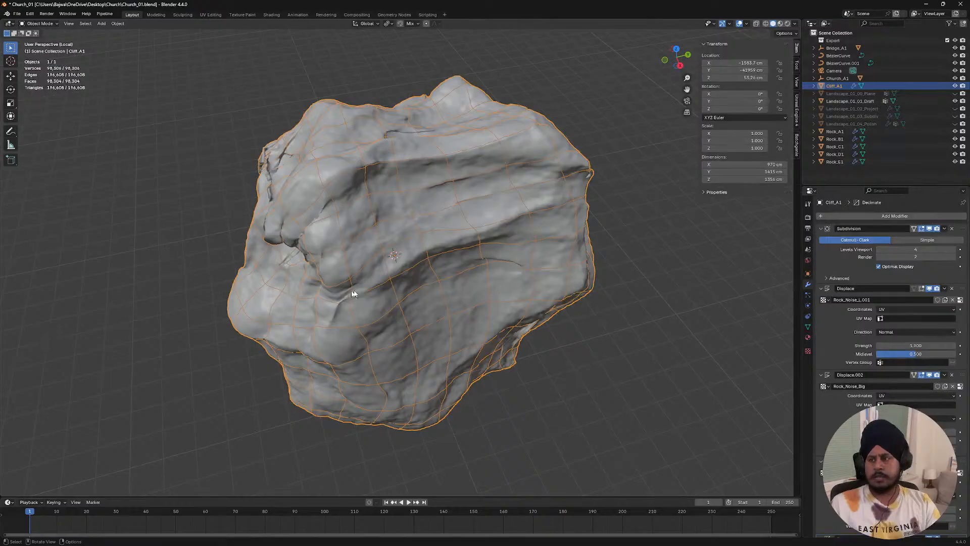
- Set the Decimate ratio of Cliff_A1 to 0.01 and inspect the resulting mesh from several sides
{"action": "middle_click_drag", "start_coordinate": [353, 293], "coordinate": [381, 239]}
{"action": "scroll", "coordinate": [836, 388], "scroll_direction": "down", "scroll_amount": 4}
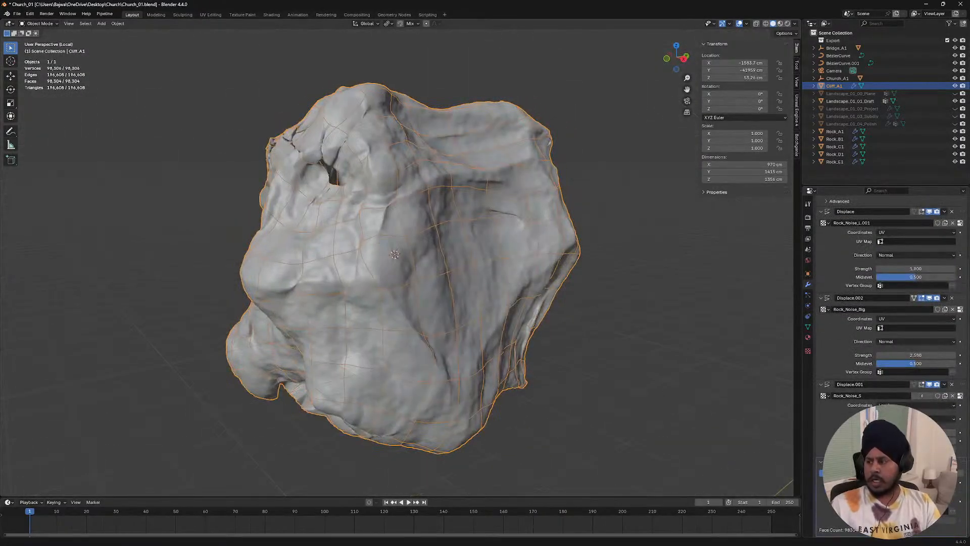
{"action": "type", "text": "0.01"}
{"action": "key", "text": "Return"}
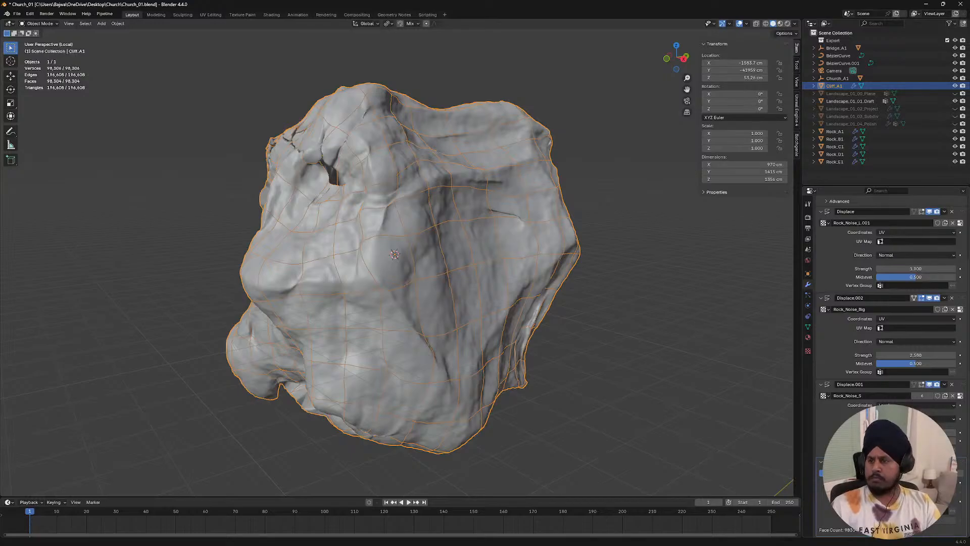
{"action": "middle_click_drag", "start_coordinate": [300, 223], "coordinate": [361, 217]}
{"action": "middle_click_drag", "start_coordinate": [417, 229], "coordinate": [282, 215]}
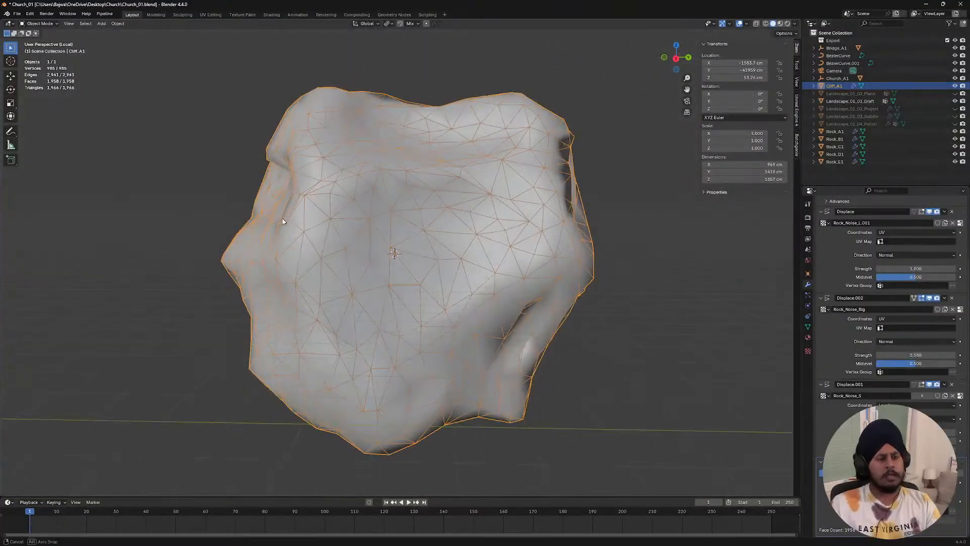
- Set the Decimate ratio of Cliff_A1 to 0.1 and check the mesh all around
{"action": "double_click", "coordinate": [915, 482]}
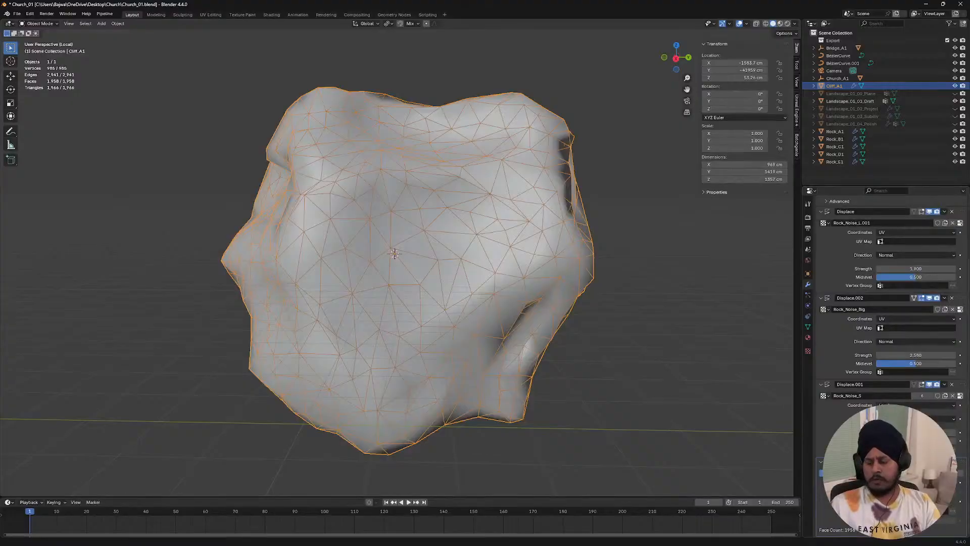
{"action": "type", "text": "1"}
{"action": "key", "text": "Return"}
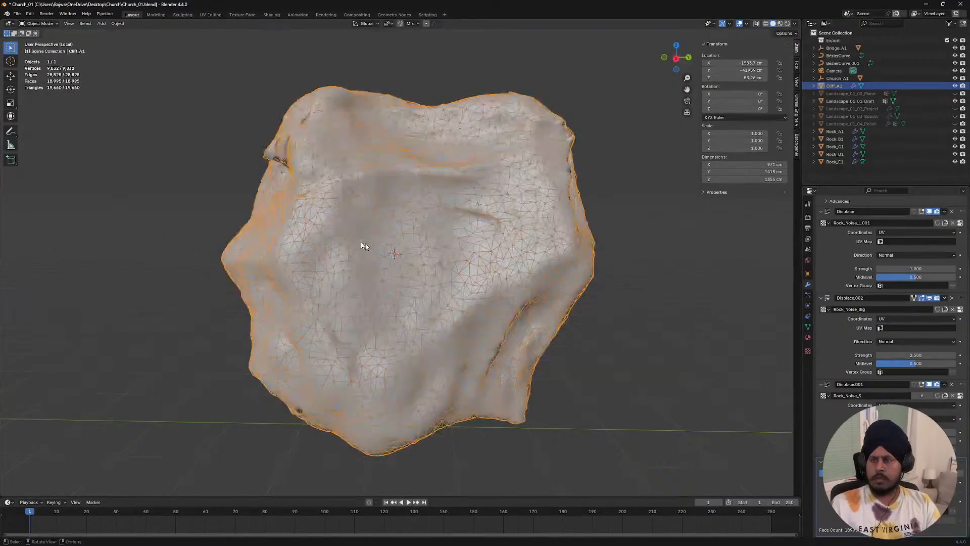
{"action": "middle_click_drag", "start_coordinate": [360, 241], "coordinate": [375, 355]}
{"action": "middle_click_drag", "start_coordinate": [456, 295], "coordinate": [527, 258]}
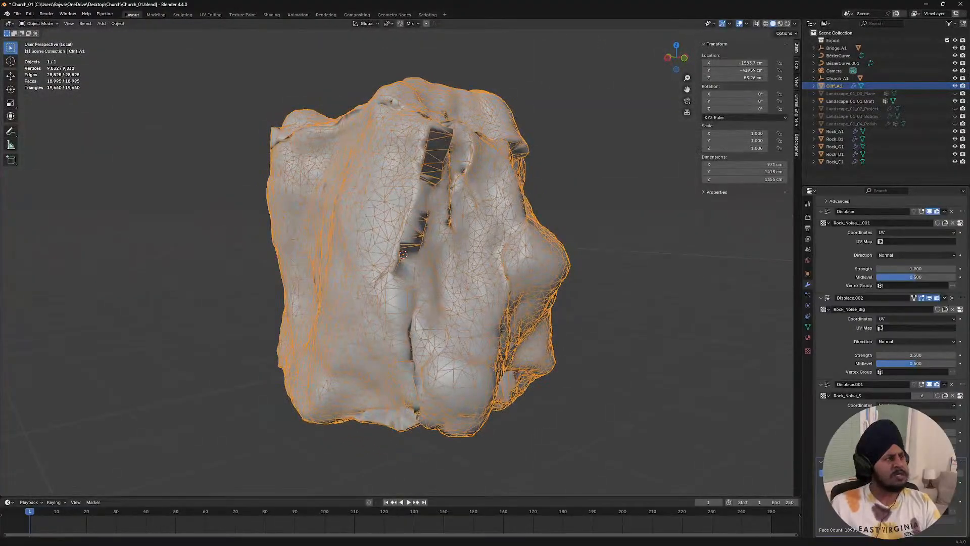
{"action": "middle_click_drag", "start_coordinate": [636, 317], "coordinate": [300, 232]}
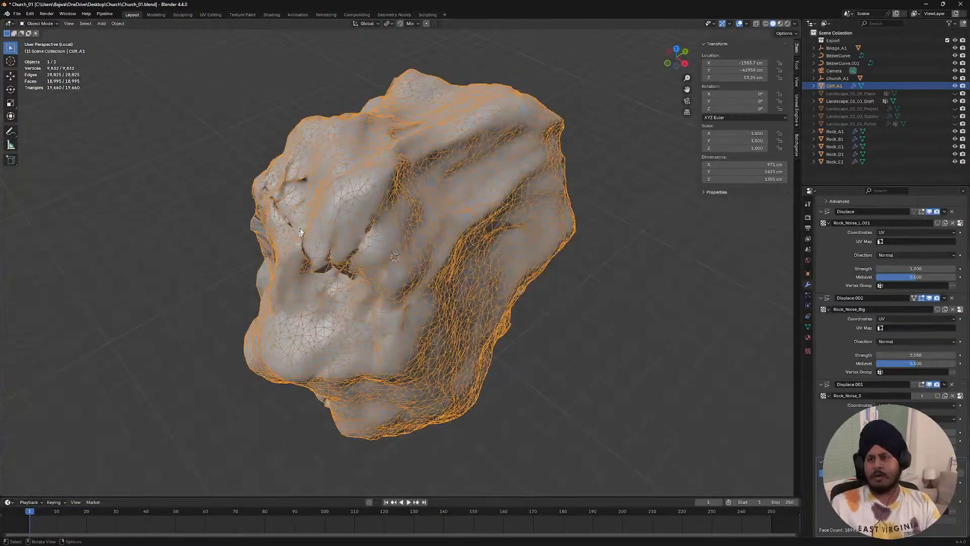
- Set the Displace.002 modifier to Local coordinates with a strength of about -0.22, and disable it in the viewport
{"action": "left_click", "coordinate": [893, 318]}
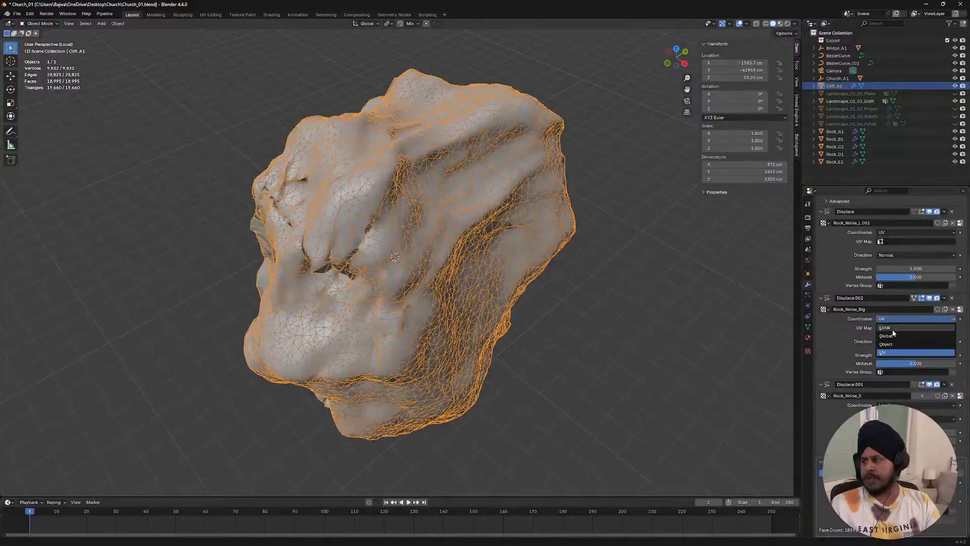
{"action": "left_click", "coordinate": [885, 327]}
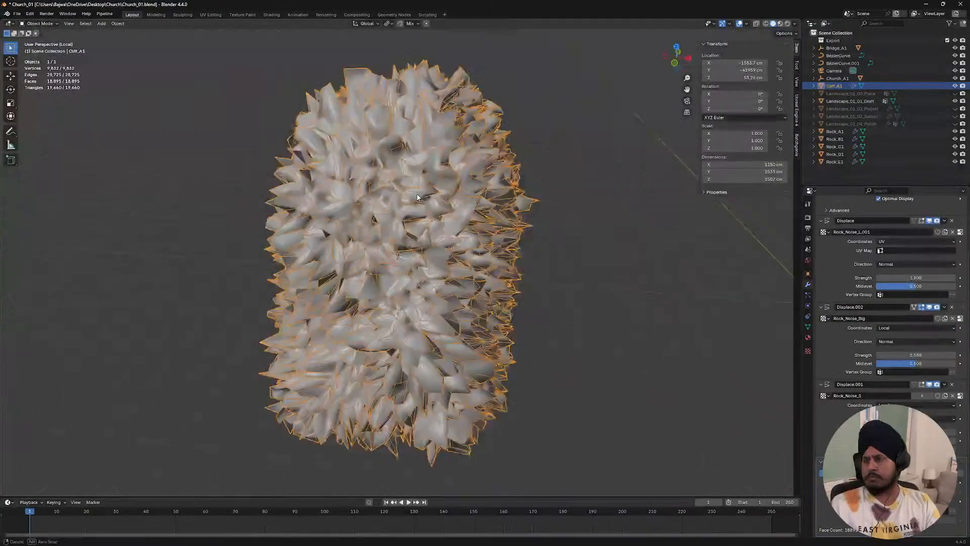
{"action": "left_click_drag", "start_coordinate": [917, 353], "coordinate": [915, 352]}
{"action": "left_click", "coordinate": [928, 308]}
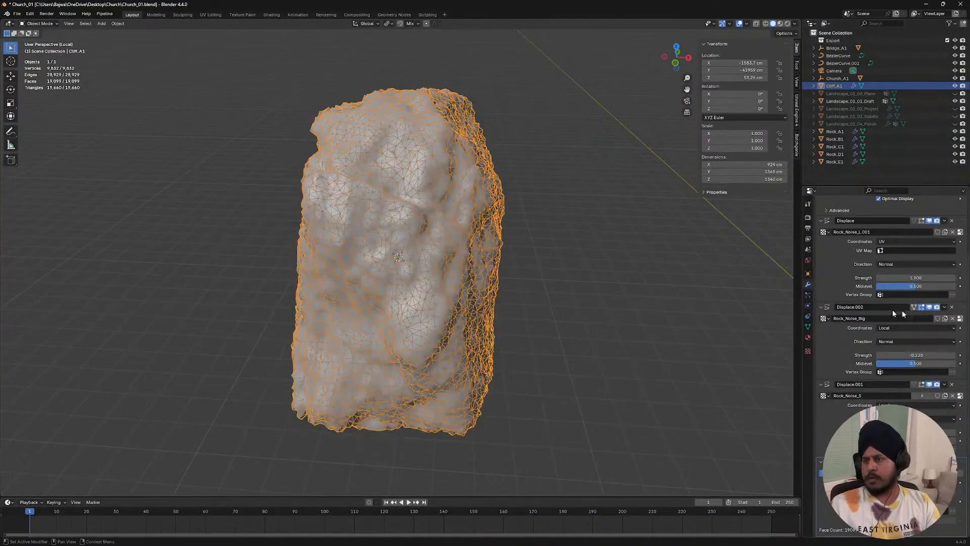
{"action": "middle_click_drag", "start_coordinate": [566, 223], "coordinate": [481, 202]}
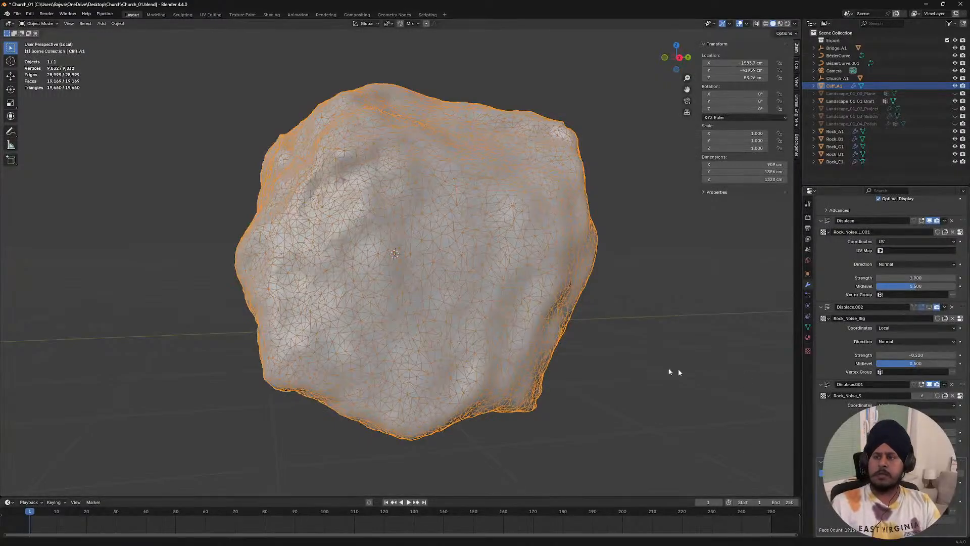
- Lower the Decimate ratio of Cliff_A1 further until the mesh has about 3,900 triangles, and inspect it from several sides
{"action": "middle_click_drag", "start_coordinate": [511, 257], "coordinate": [687, 252]}
{"action": "left_click", "coordinate": [646, 244]}
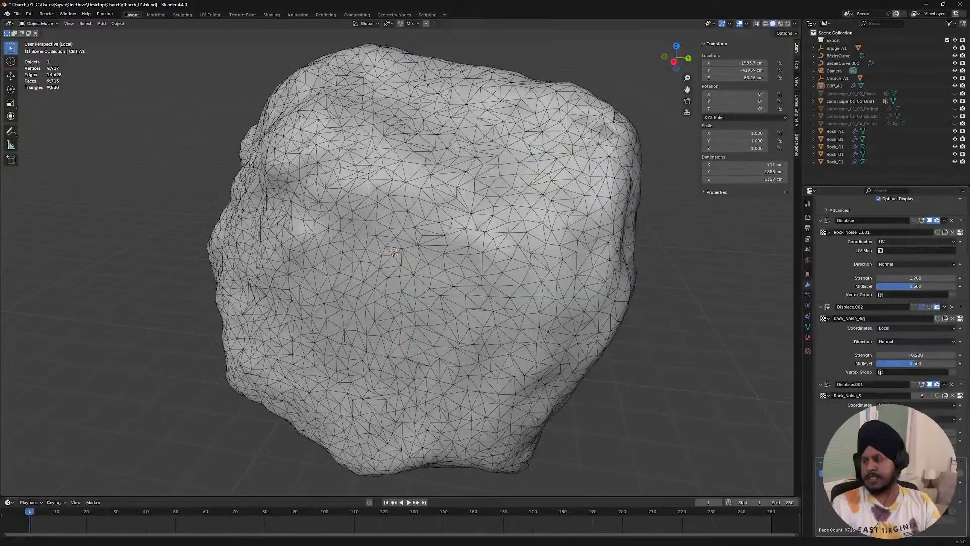
{"action": "key", "text": "Return"}
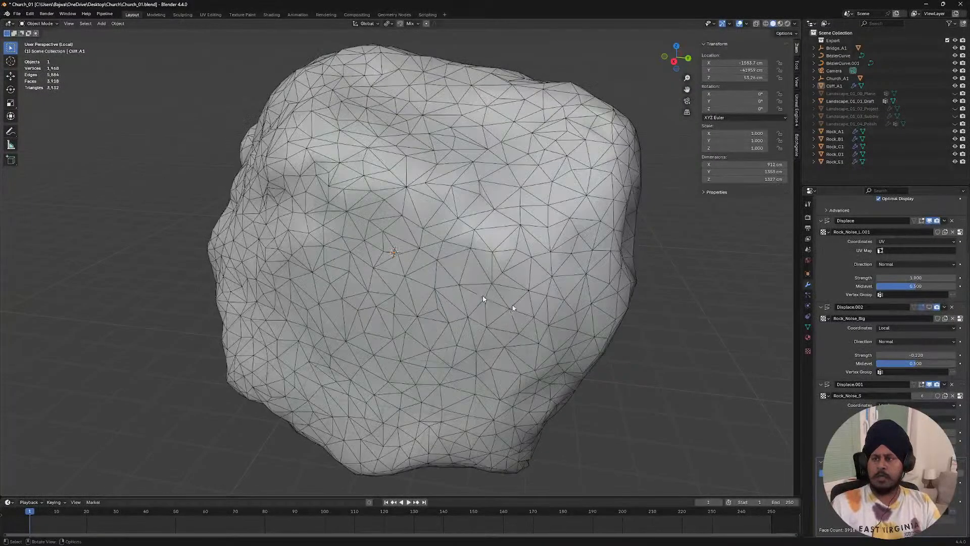
{"action": "middle_click_drag", "start_coordinate": [293, 239], "coordinate": [452, 243]}
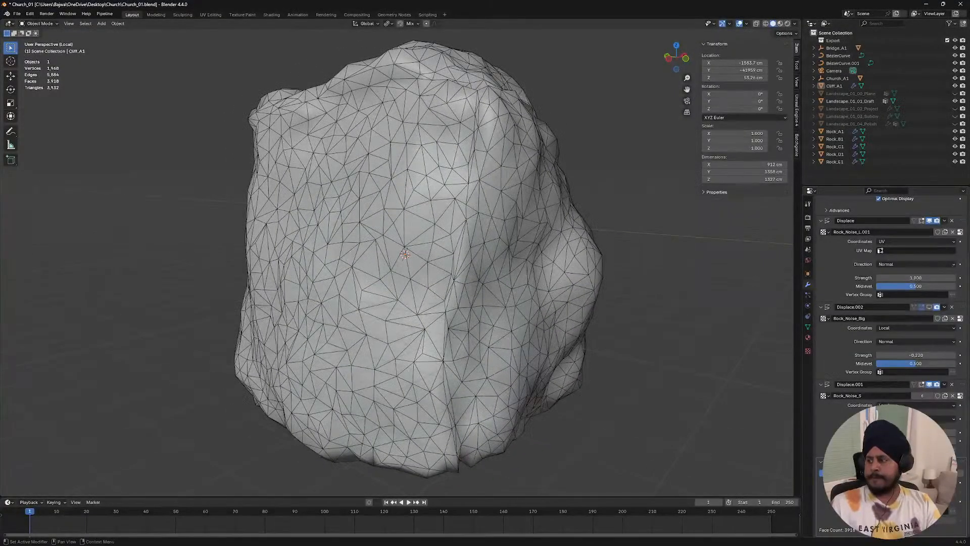
{"action": "middle_click_drag", "start_coordinate": [445, 426], "coordinate": [419, 323]}
{"action": "scroll", "coordinate": [437, 333], "scroll_direction": "down", "scroll_amount": 8}
{"action": "left_click", "coordinate": [415, 268]}
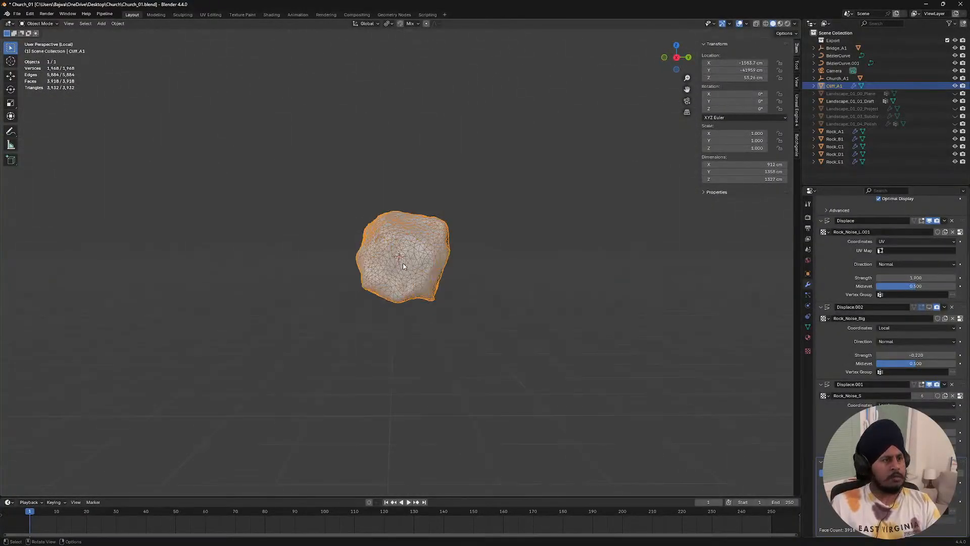
{"action": "middle_click_drag", "start_coordinate": [402, 263], "coordinate": [426, 271]}
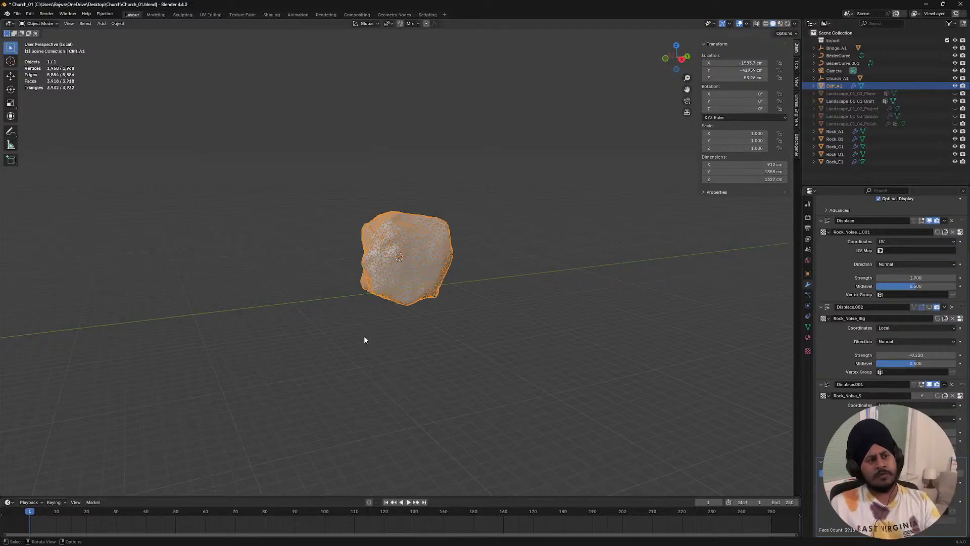
- Switch to Discord, enlarge the annotated Sacred Gate concept image and compare its rocks with the cliff mesh in Blender
{"action": "key", "text": "alt+Tab"}
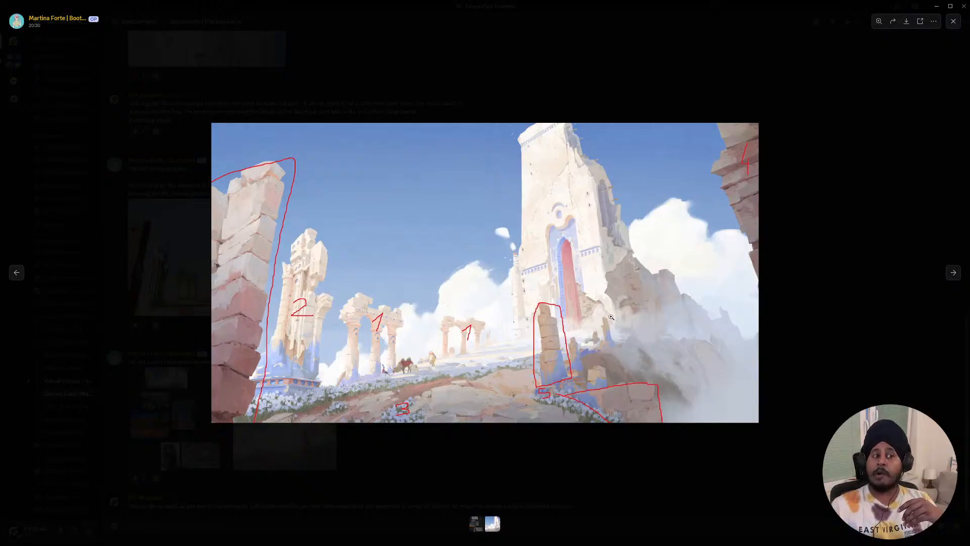
{"action": "left_click", "coordinate": [650, 274]}
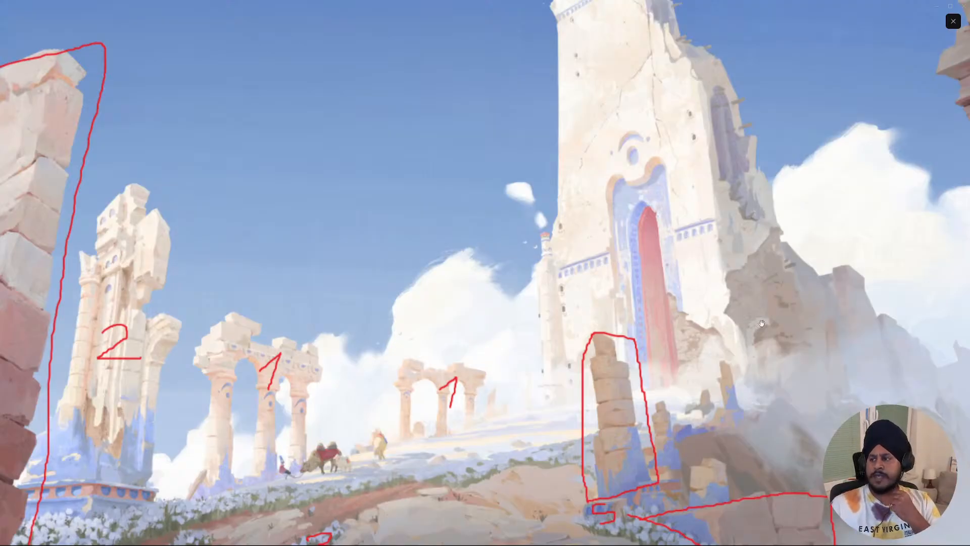
{"action": "key", "text": "alt+Tab"}
{"action": "mouse_move", "coordinate": [470, 266]}
{"action": "middle_mouse_down"}
{"action": "mouse_move", "coordinate": [422, 259]}
{"action": "mouse_move", "coordinate": [399, 238]}
{"action": "mouse_move", "coordinate": [429, 240]}
{"action": "middle_mouse_up"}
{"action": "scroll", "coordinate": [422, 259], "scroll_direction": "up", "scroll_amount": 5}
{"action": "scroll", "coordinate": [411, 249], "scroll_direction": "down", "scroll_amount": 7}
{"action": "key", "text": "alt+Tab"}
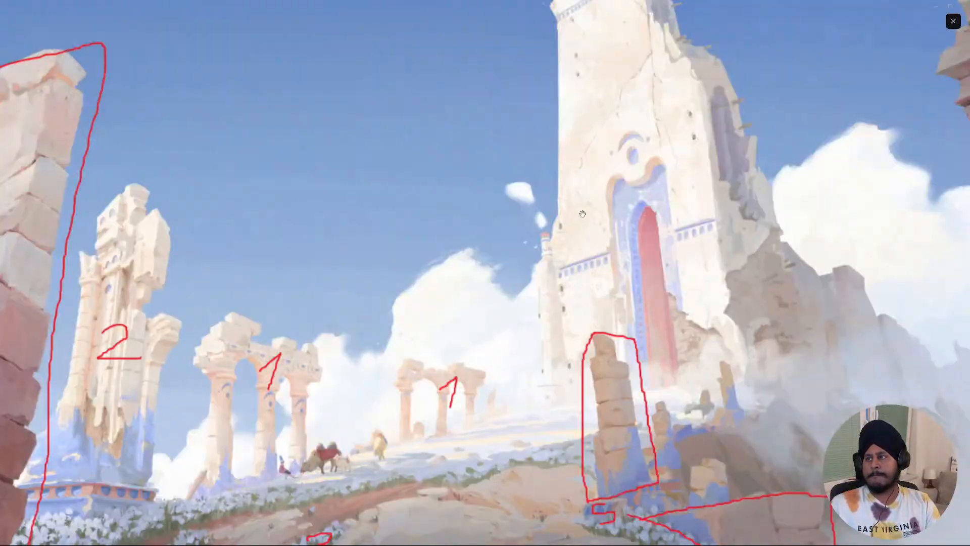
{"action": "scroll", "coordinate": [561, 20], "scroll_direction": "down", "scroll_amount": 1}
{"action": "scroll", "coordinate": [568, 57], "scroll_direction": "up", "scroll_amount": 2}
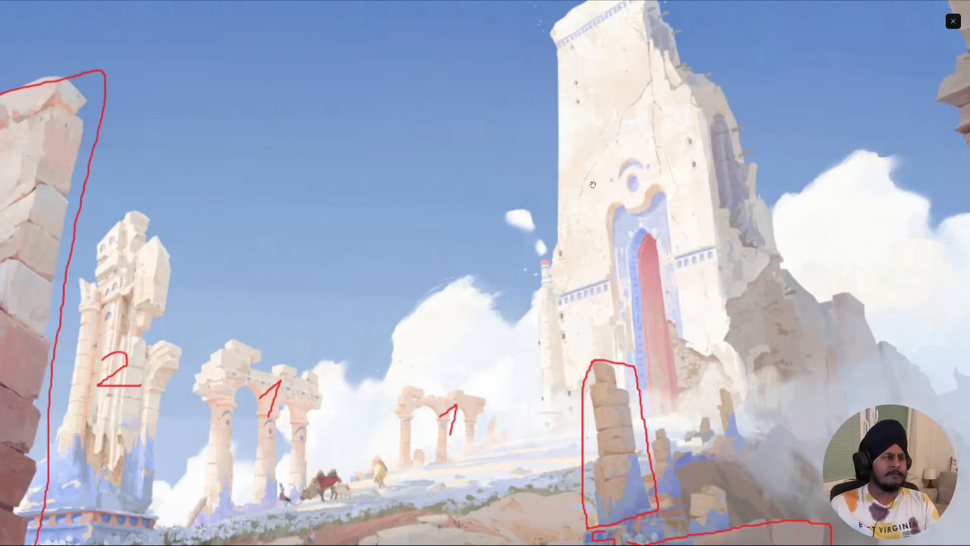
- Switch back to Blender and examine the decimated Cliff_A1 mesh up close against the Discord concept image
{"action": "key", "text": "alt+Tab"}
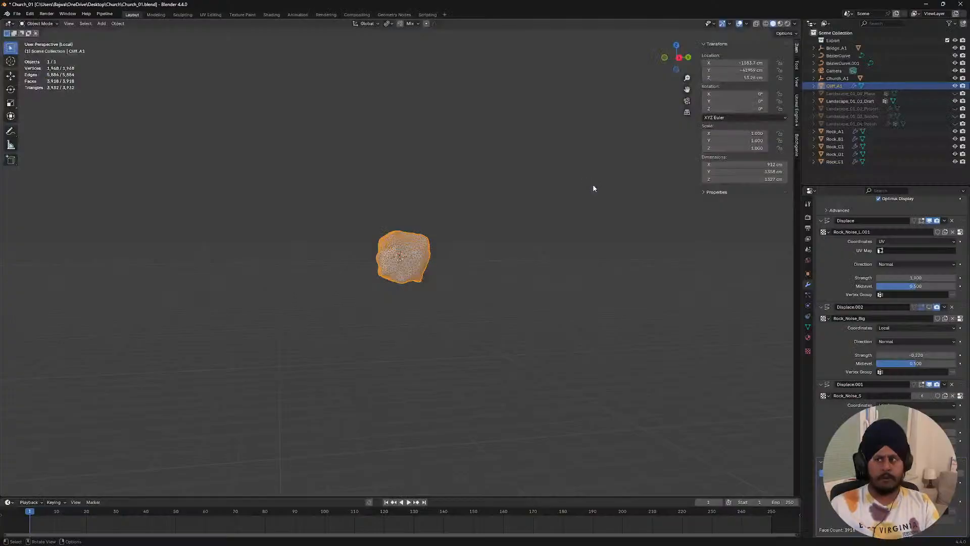
{"action": "key", "text": "alt+Tab"}
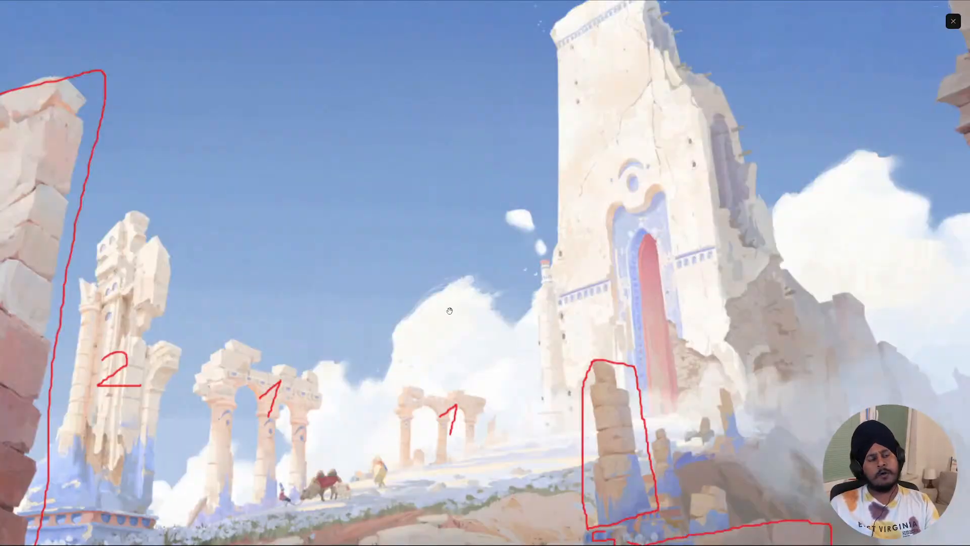
{"action": "key", "text": "alt+Tab"}
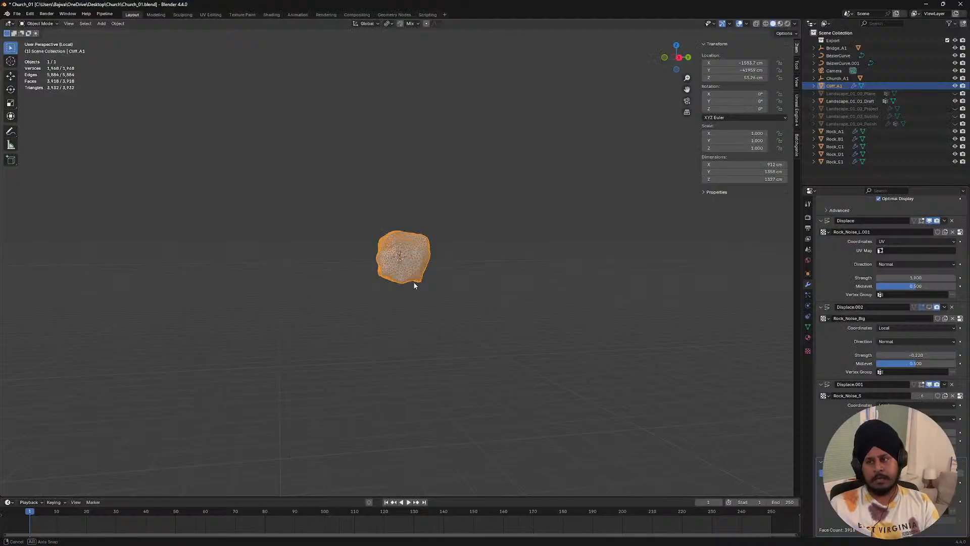
{"action": "middle_click_drag", "start_coordinate": [414, 282], "coordinate": [397, 308]}
{"action": "scroll", "coordinate": [397, 308], "scroll_direction": "up", "scroll_amount": 3}
{"action": "scroll", "coordinate": [396, 311], "scroll_direction": "up", "scroll_amount": 2}
- Return to the Sacred Gate thread in Discord and view its reference board and the latest gate blockout screenshot
{"action": "key", "text": "alt+Tab"}
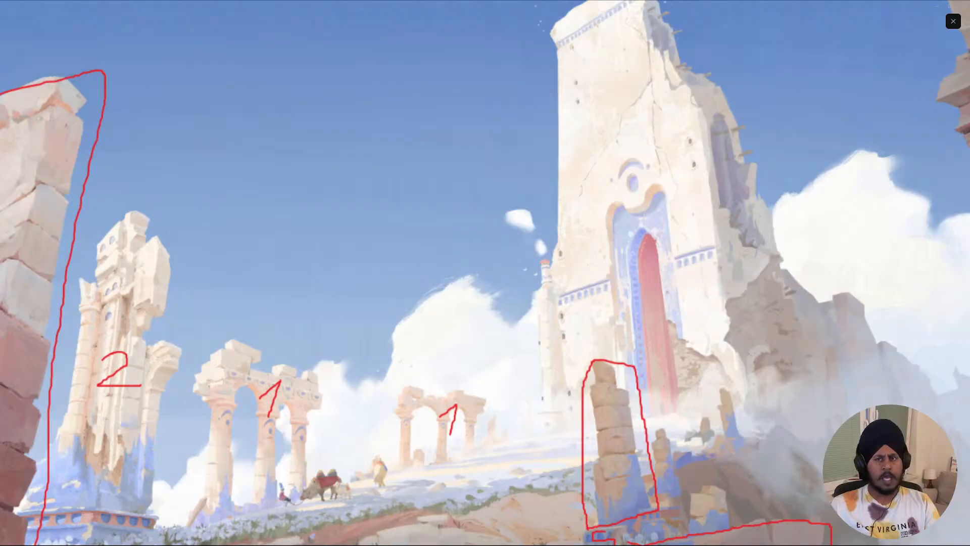
{"action": "left_click", "coordinate": [758, 325]}
{"action": "left_click", "coordinate": [531, 456]}
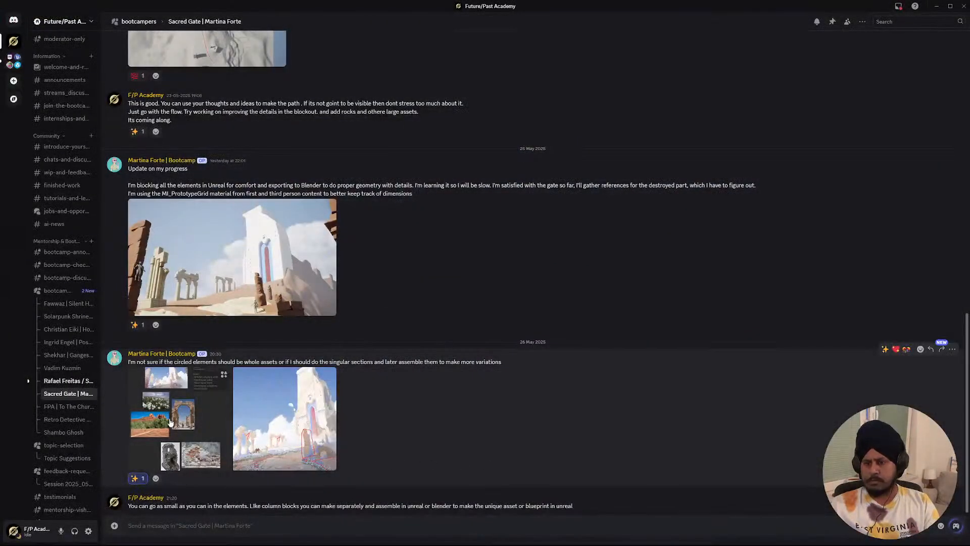
{"action": "left_click", "coordinate": [169, 422]}
{"action": "left_click", "coordinate": [713, 385]}
{"action": "left_click", "coordinate": [232, 257]}
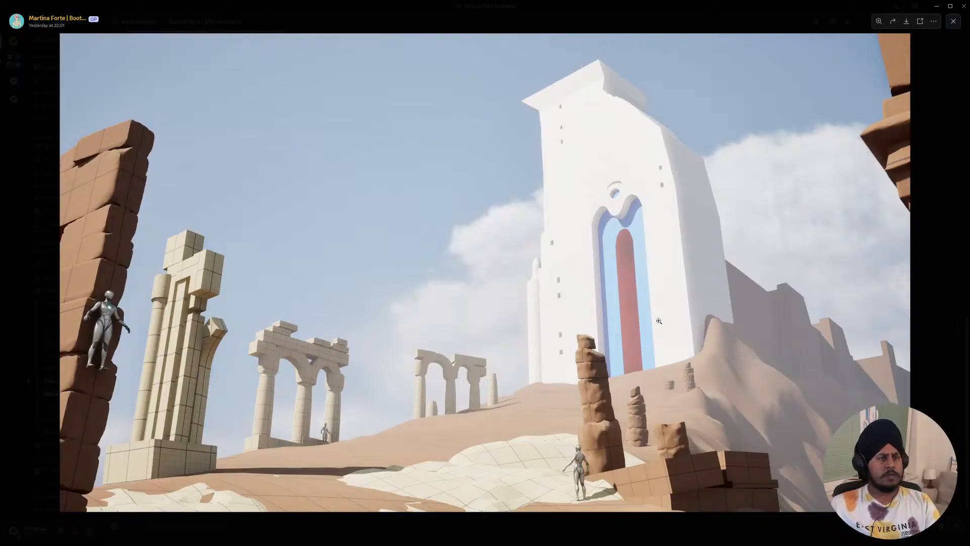
- Switch to the browser, look over the Future/Past Academy offers on the Topmate page, and return to Blender
{"action": "key", "text": "alt+Tab"}
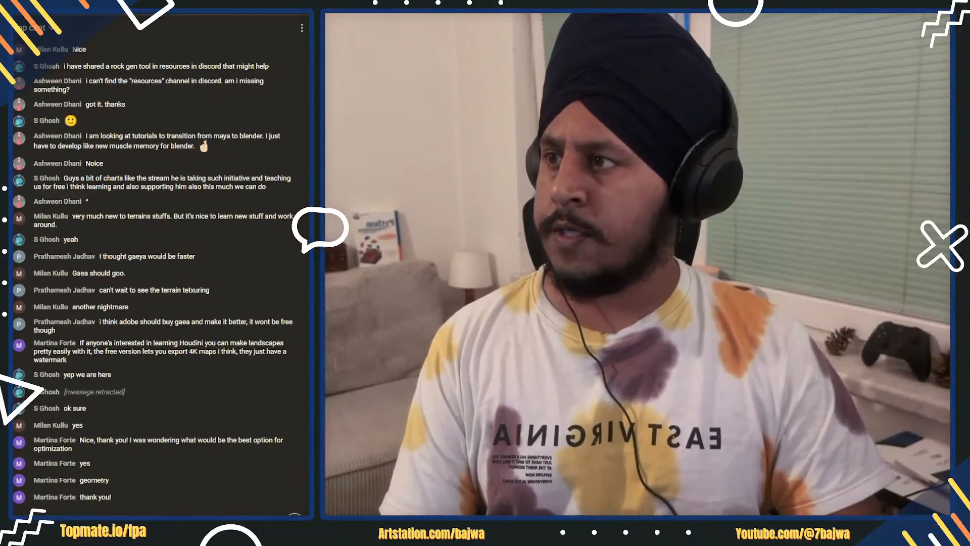
{"action": "mouse_move", "coordinate": [130, 178]}
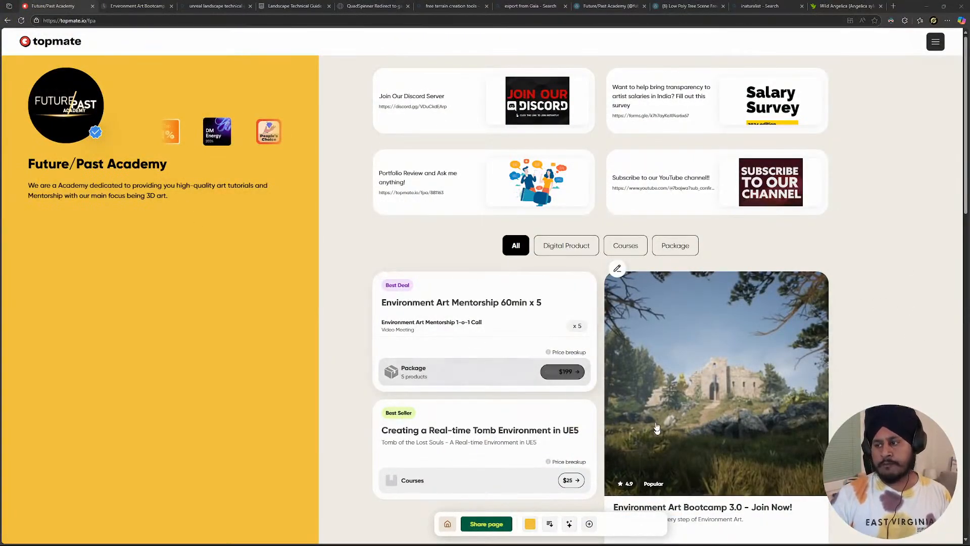
{"action": "scroll", "coordinate": [451, 327], "scroll_direction": "down", "scroll_amount": 2}
{"action": "scroll", "coordinate": [773, 335], "scroll_direction": "up", "scroll_amount": 1}
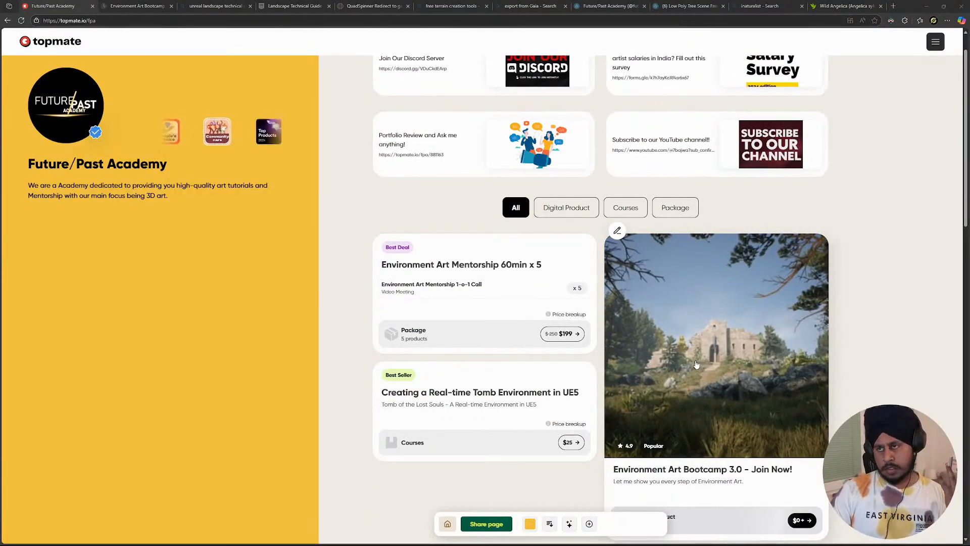
{"action": "scroll", "coordinate": [696, 364], "scroll_direction": "up", "scroll_amount": 1}
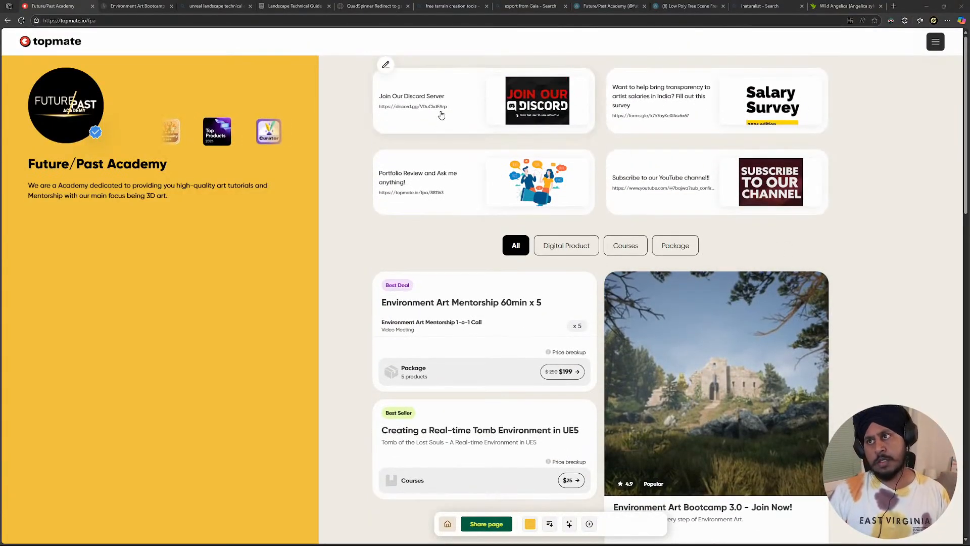
{"action": "scroll", "coordinate": [661, 286], "scroll_direction": "down", "scroll_amount": 2}
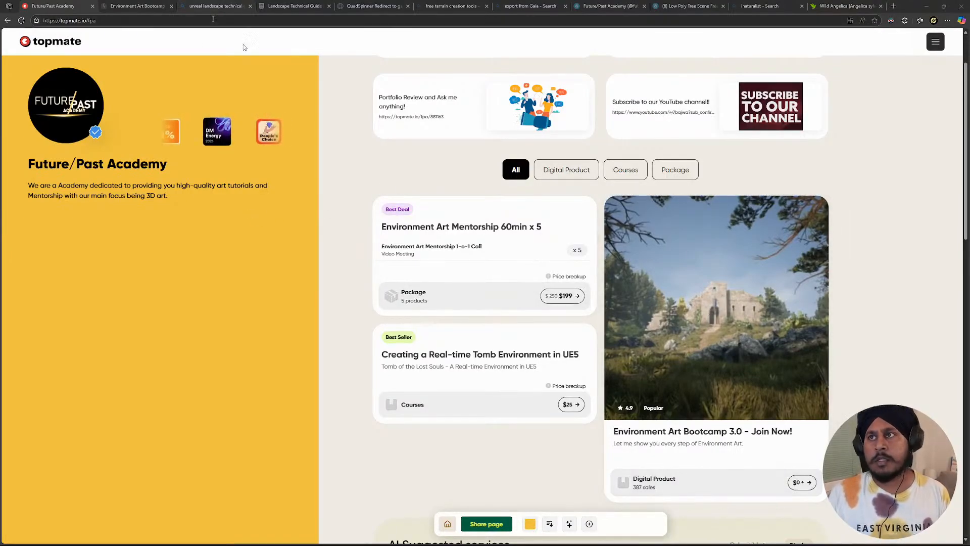
{"action": "left_click", "coordinate": [924, 7]}
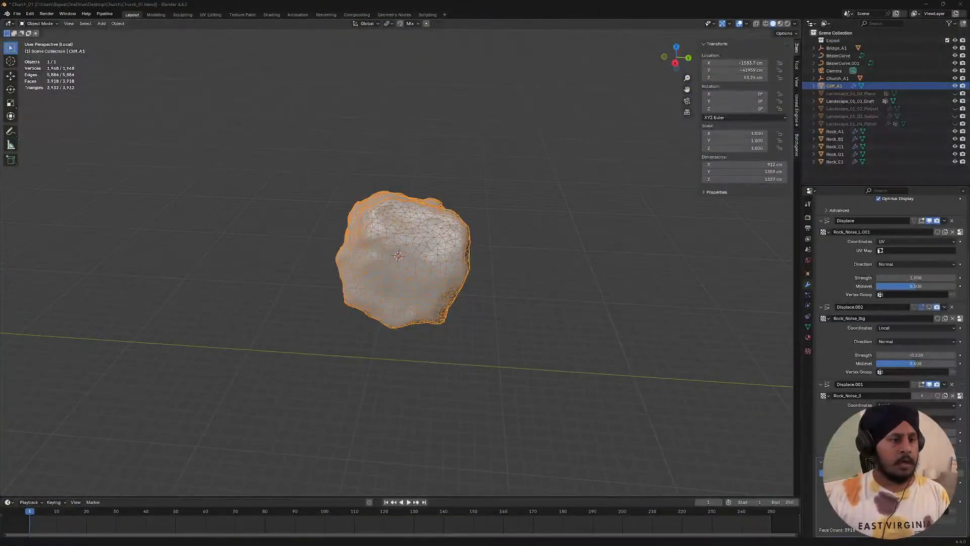